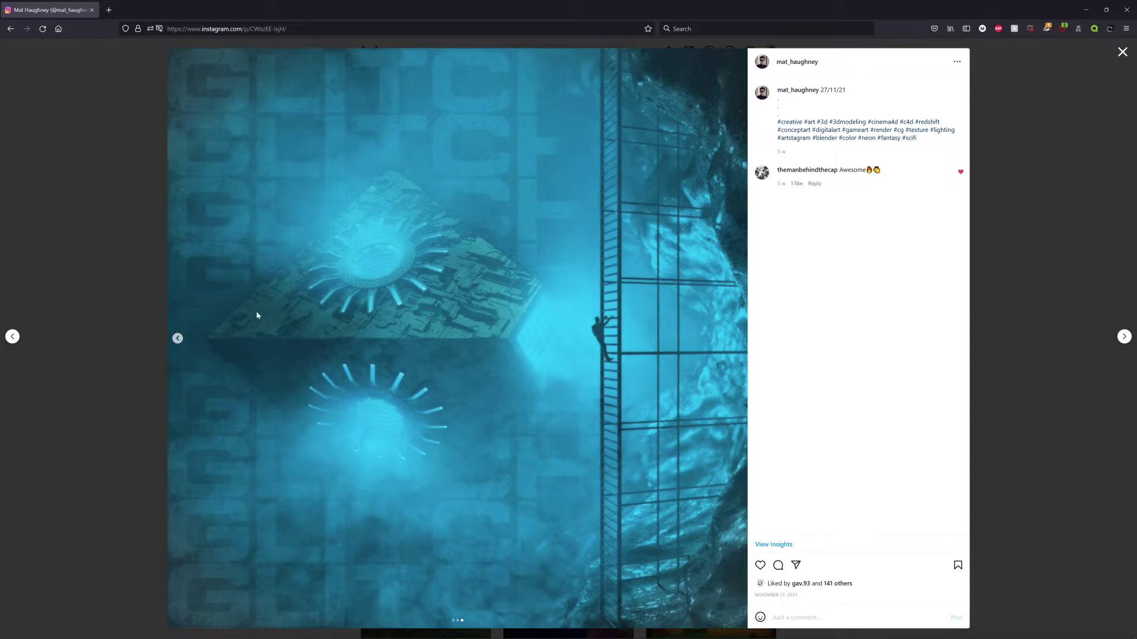
- Page back through the reference post to the artwork of a figure descending a staircase
left_click(177, 339)
left_click(178, 338)
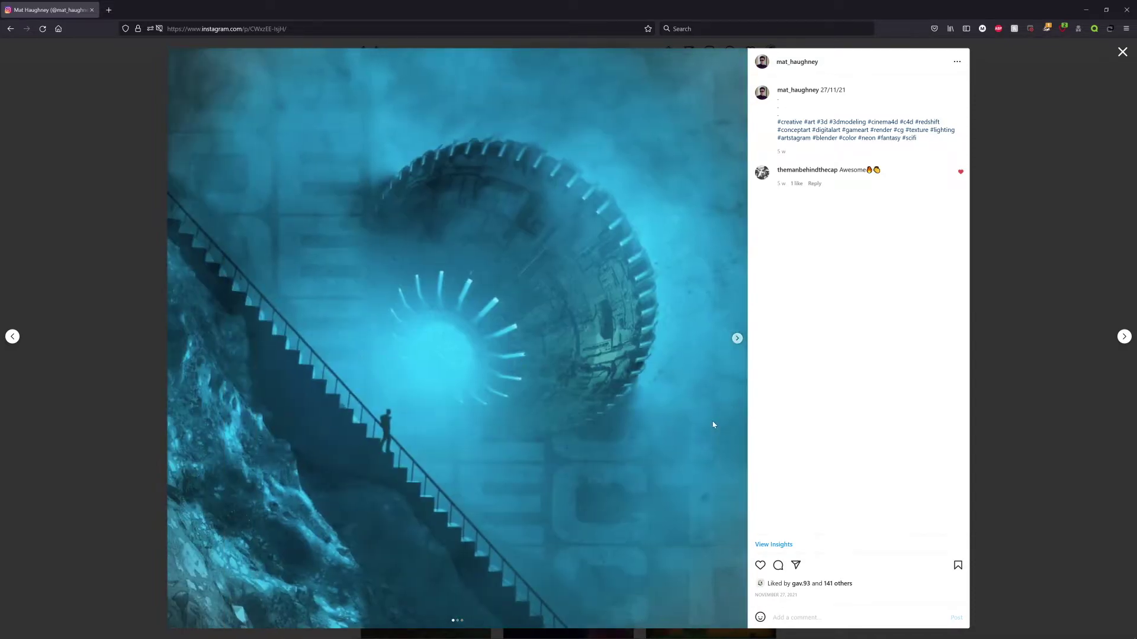
- Switch to Cinema 4D and add a Plane primitive to the empty scene
key("alt+Tab")
scroll(344, 307, "down", 3)
left_click_drag(345, 307, 312, 342, "alt")
middle_click_drag(396, 296, 357, 327, "alt")
scroll(315, 327, "up", 2)
left_click_drag(320, 315, 352, 307, "alt")
left_click(253, 30)
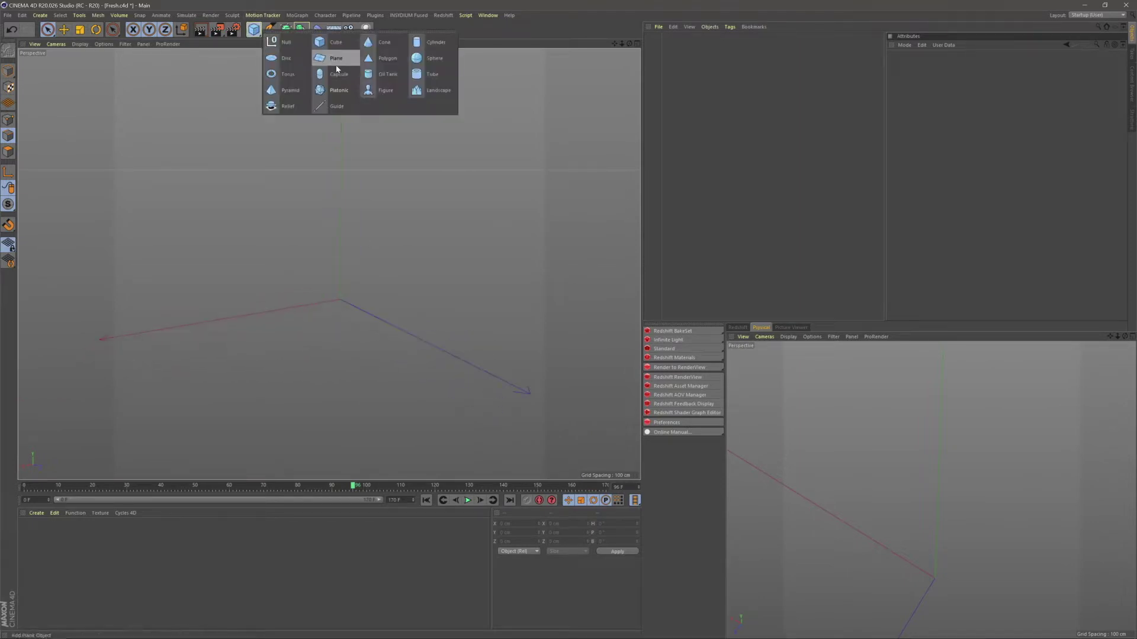
left_click(336, 58)
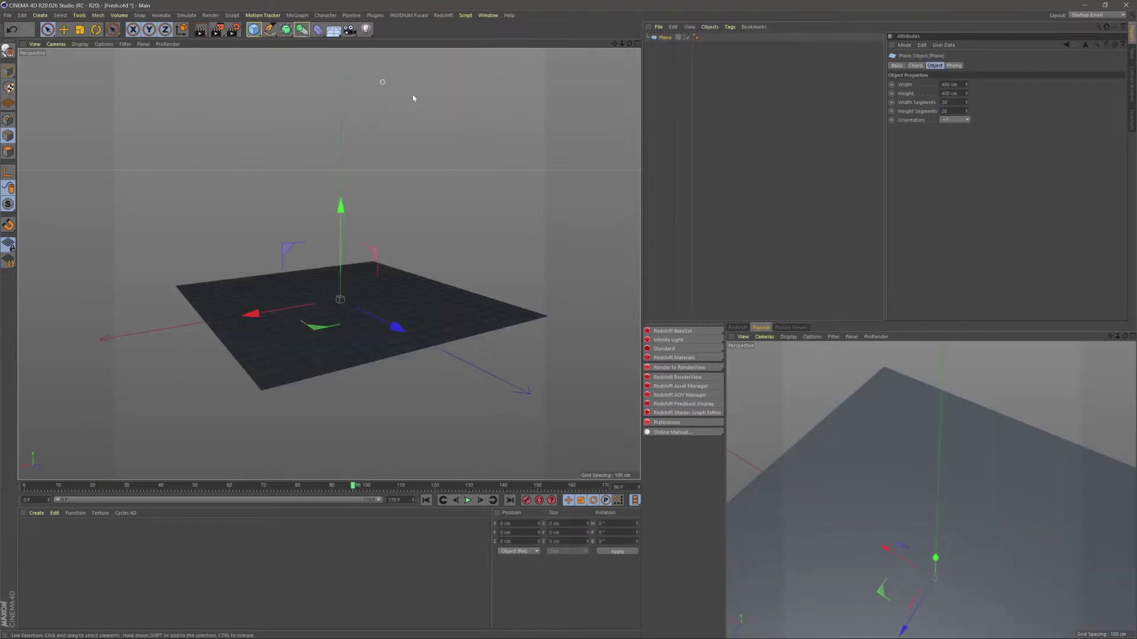
left_click(375, 241)
left_click_drag(375, 241, 426, 336, "alt")
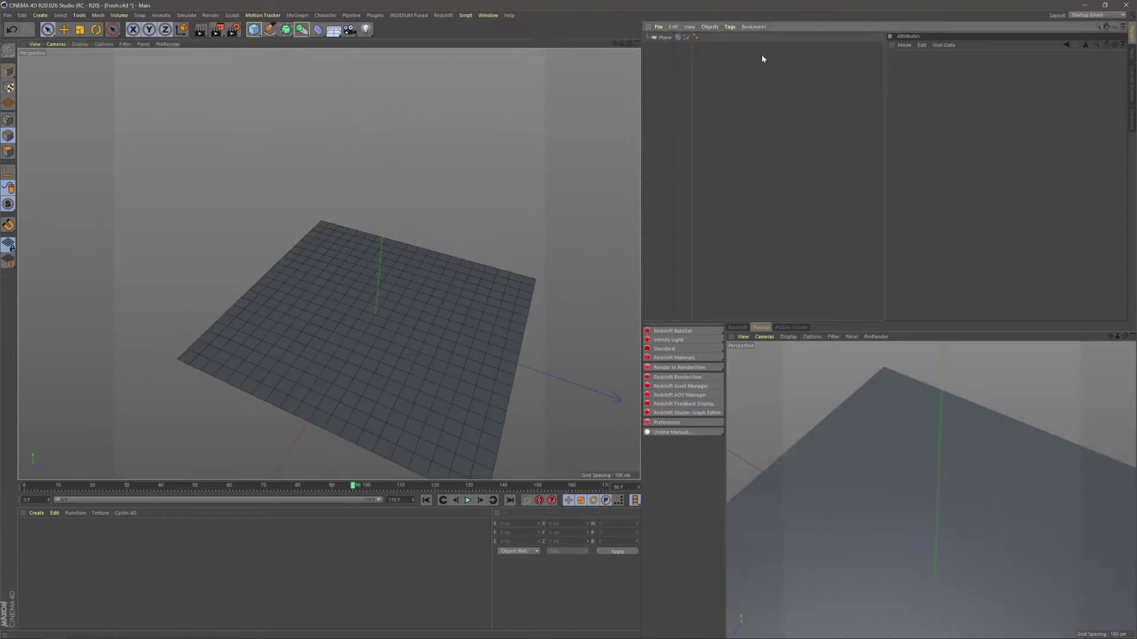
- Set the plane's width and height to 3000 cm and both its width and height segments to 400
left_click(665, 37)
type("3000")
key("Tab")
type("300")
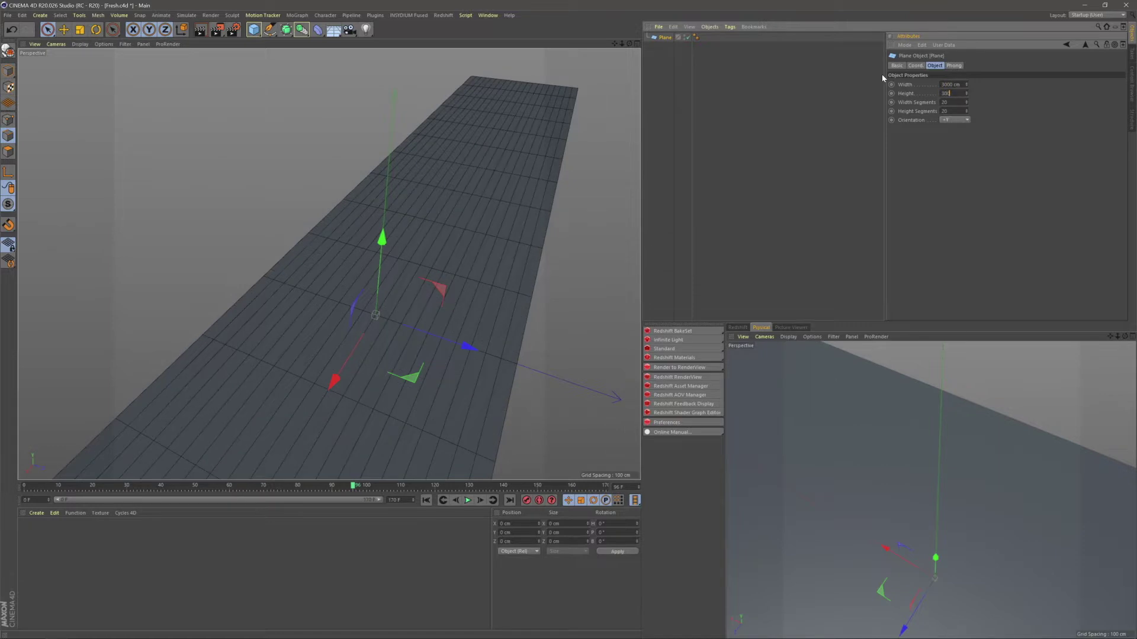
key("Return")
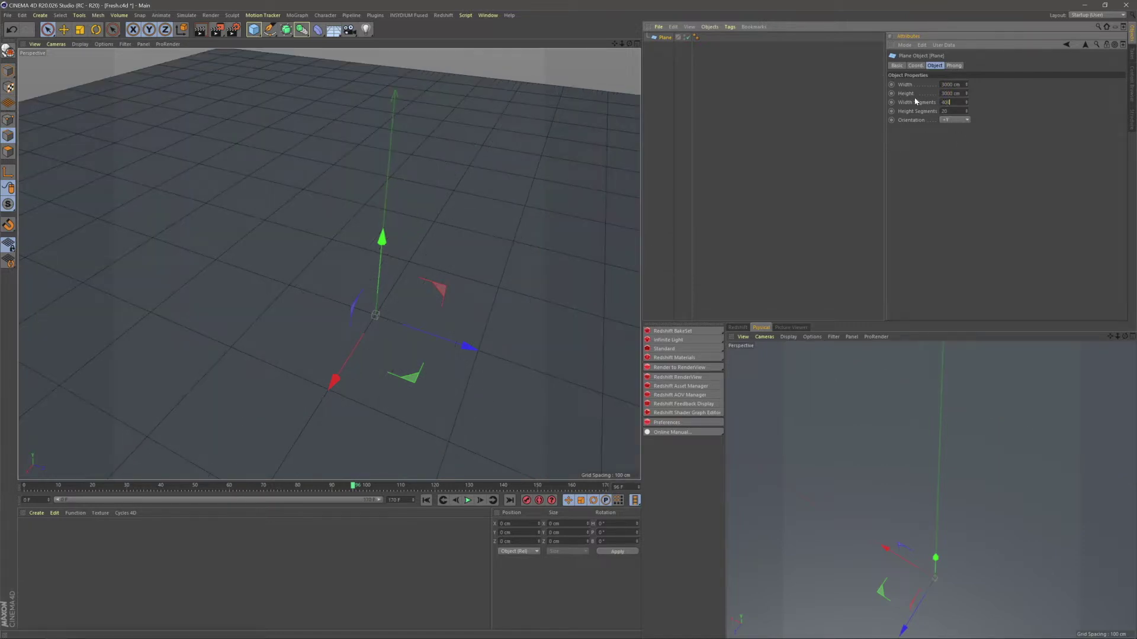
type("400")
key("Tab")
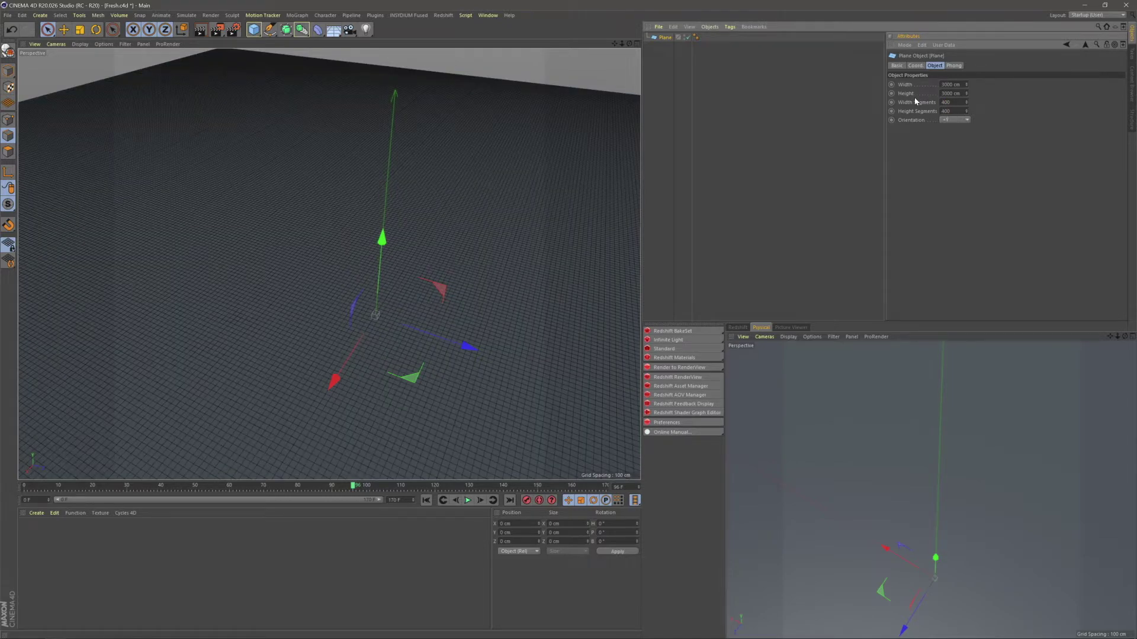
left_click(769, 160)
- Add a camera to the scene from a view that frames the large plane
scroll(406, 360, "down", 3)
middle_click_drag(407, 360, 434, 200, "alt")
scroll(441, 204, "down", 6)
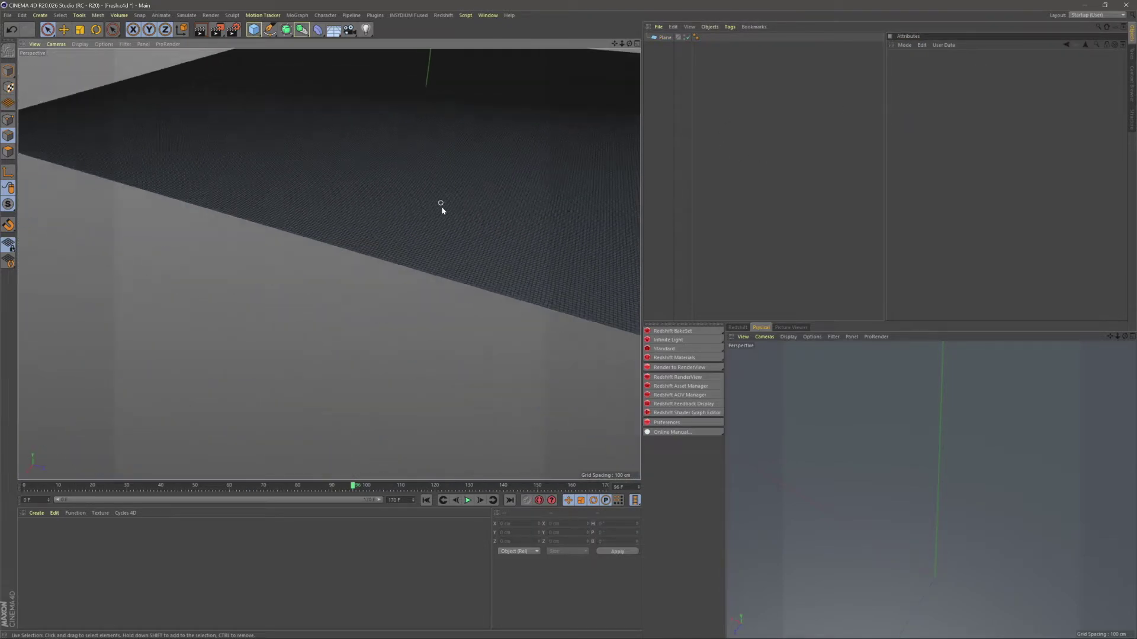
left_click(352, 28)
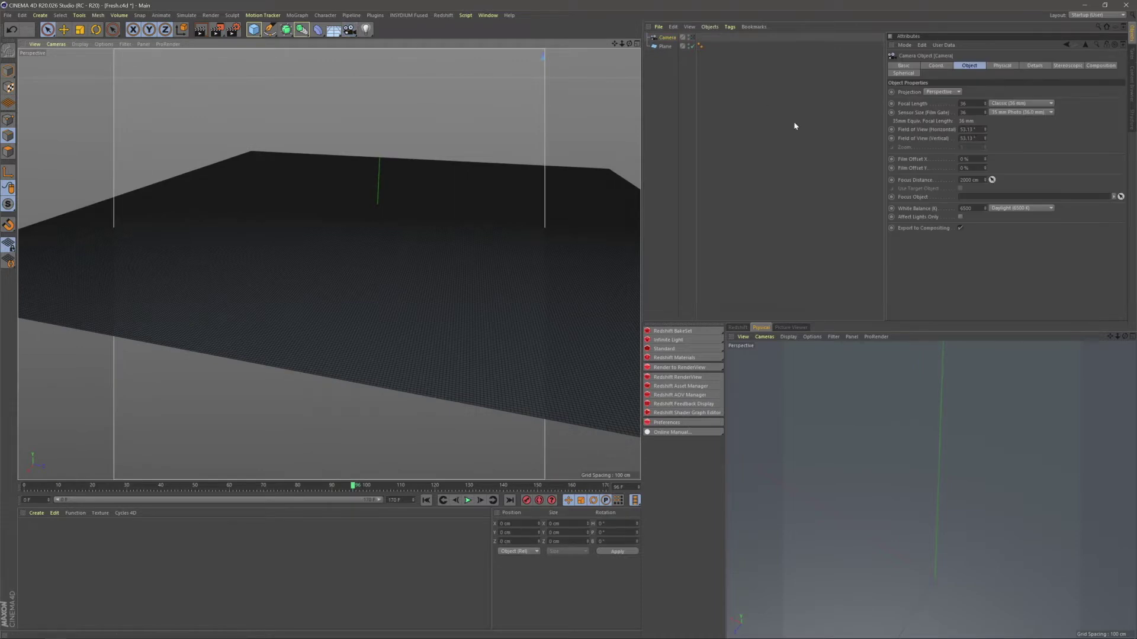
- Set the camera's X, Y and Z position and its heading and pitch rotation to 0
left_click(937, 66)
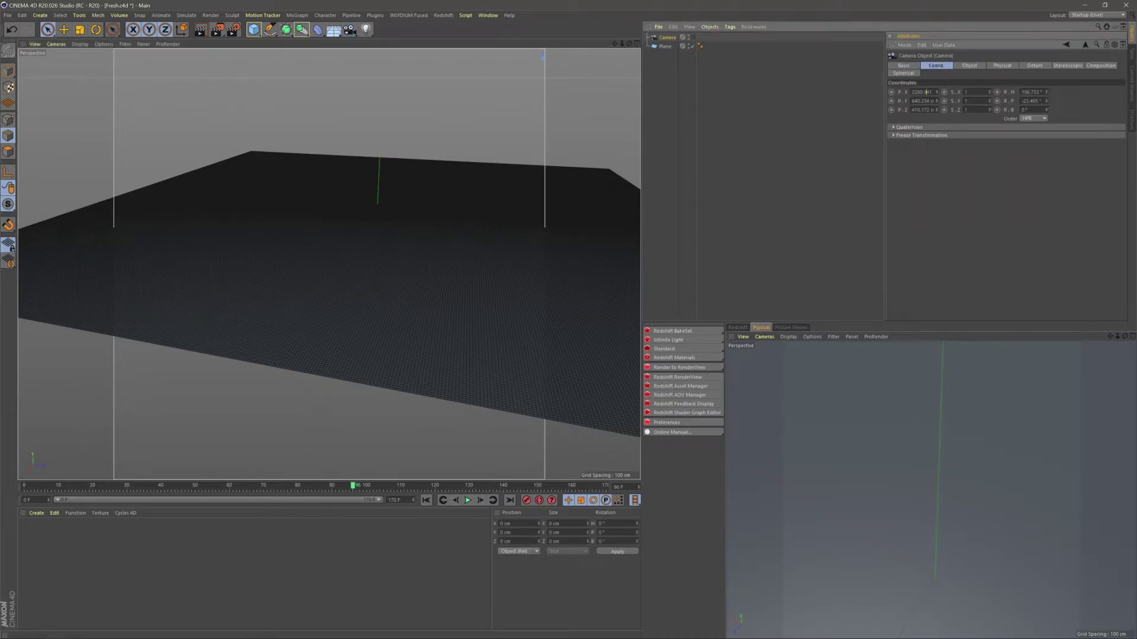
key("ctrl+a")
type("0")
key("Tab")
type("0")
key("Tab")
type("0")
key("Tab")
key("Tab")
type("0")
key("Tab")
type("0")
key("Tab")
left_click(799, 122)
- Make the smaller secondary viewport look through the new camera
scroll(404, 231, "down", 5)
left_click_drag(403, 231, 452, 241, "alt")
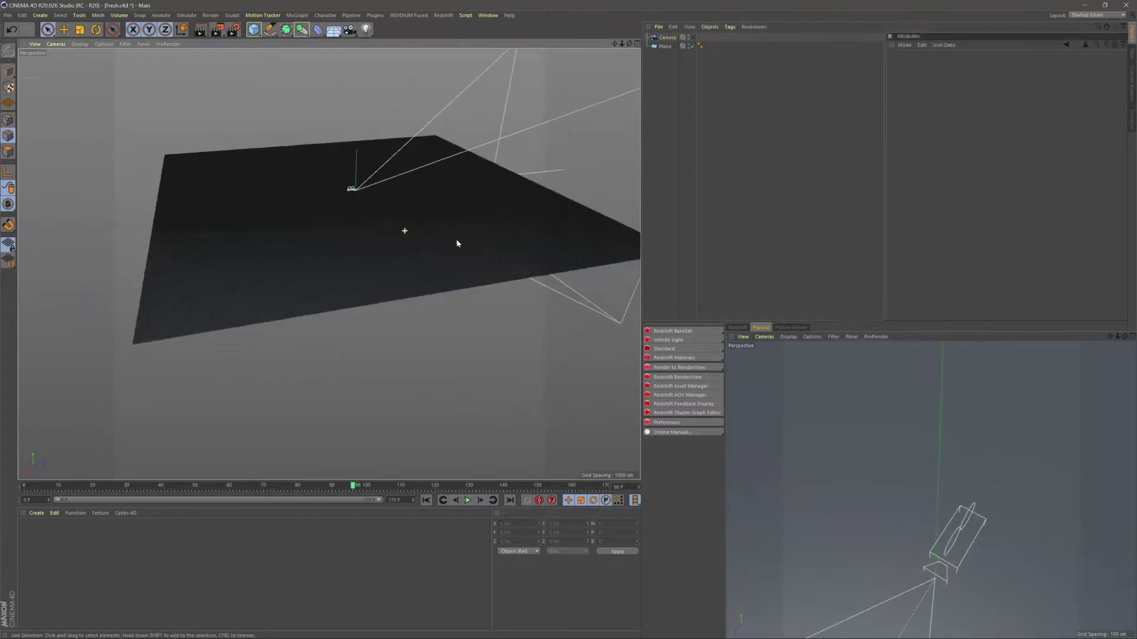
middle_click_drag(452, 242, 466, 274, "alt")
left_click_drag(466, 274, 482, 272, "alt")
left_click(764, 337)
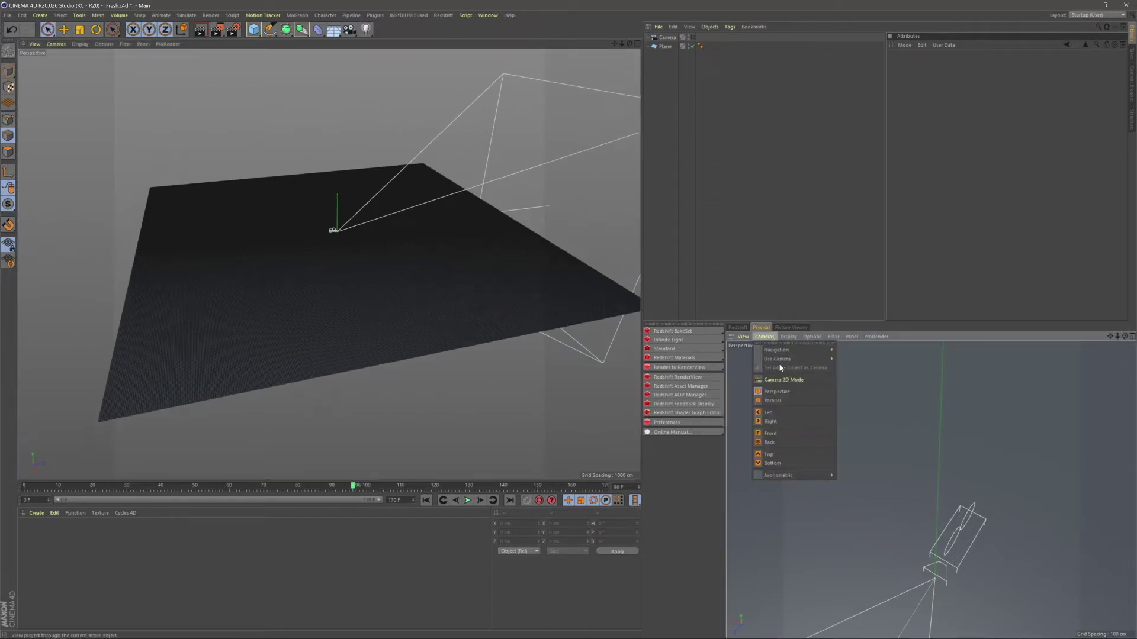
mouse_move(805, 359)
left_click(857, 375)
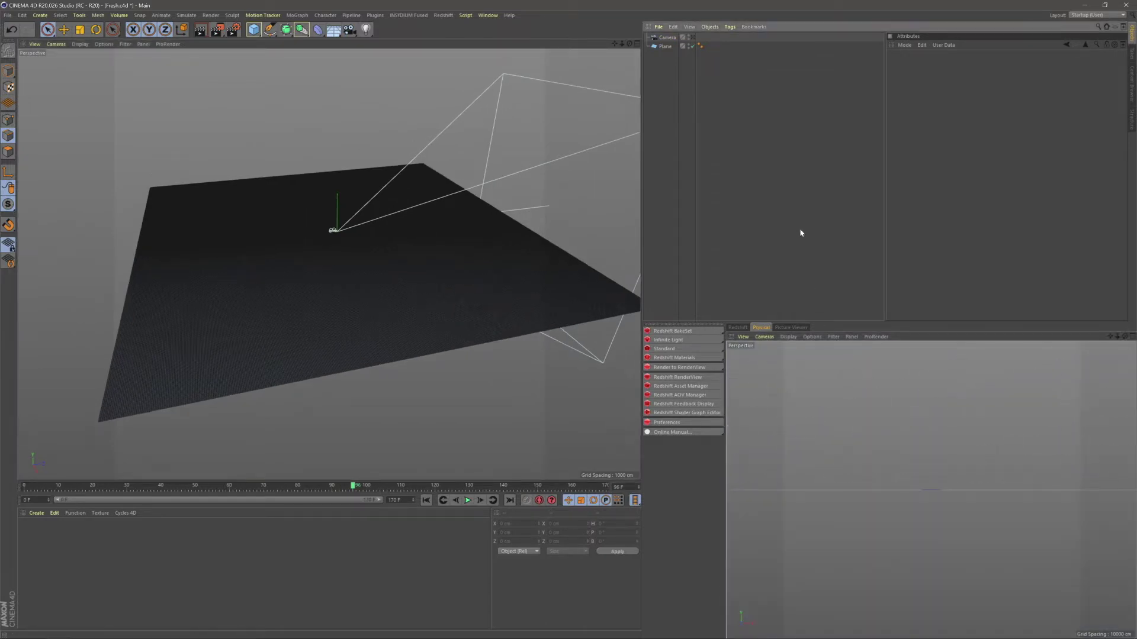
- Move the camera backward along its Z axis until it sits beyond the plane's edge
left_click(667, 37)
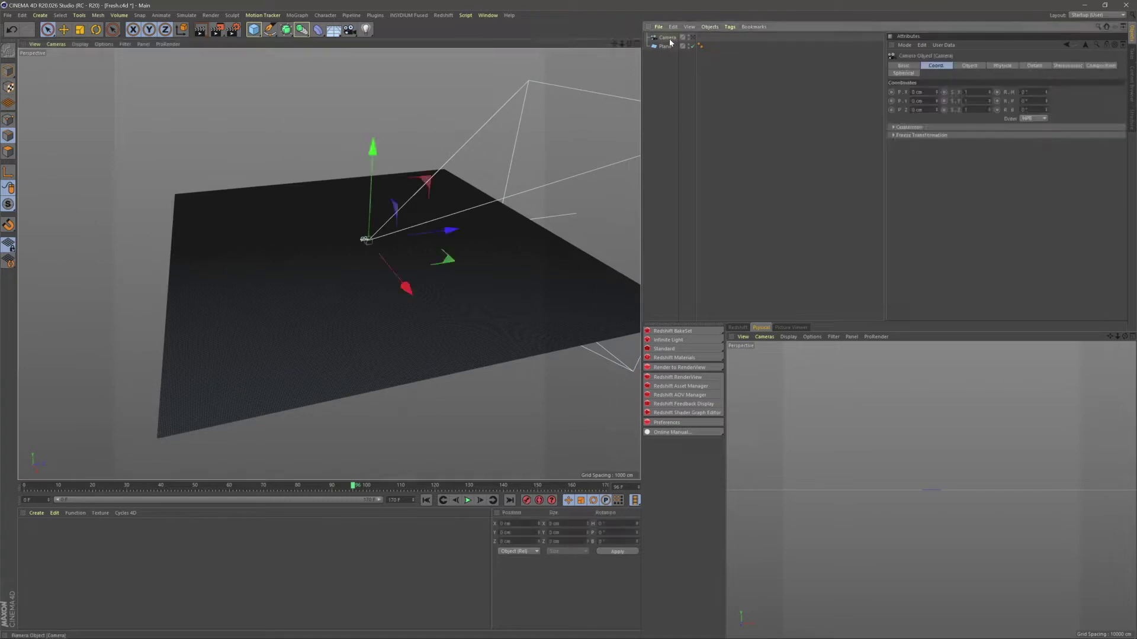
left_click_drag(448, 235, 225, 268)
left_click(688, 66)
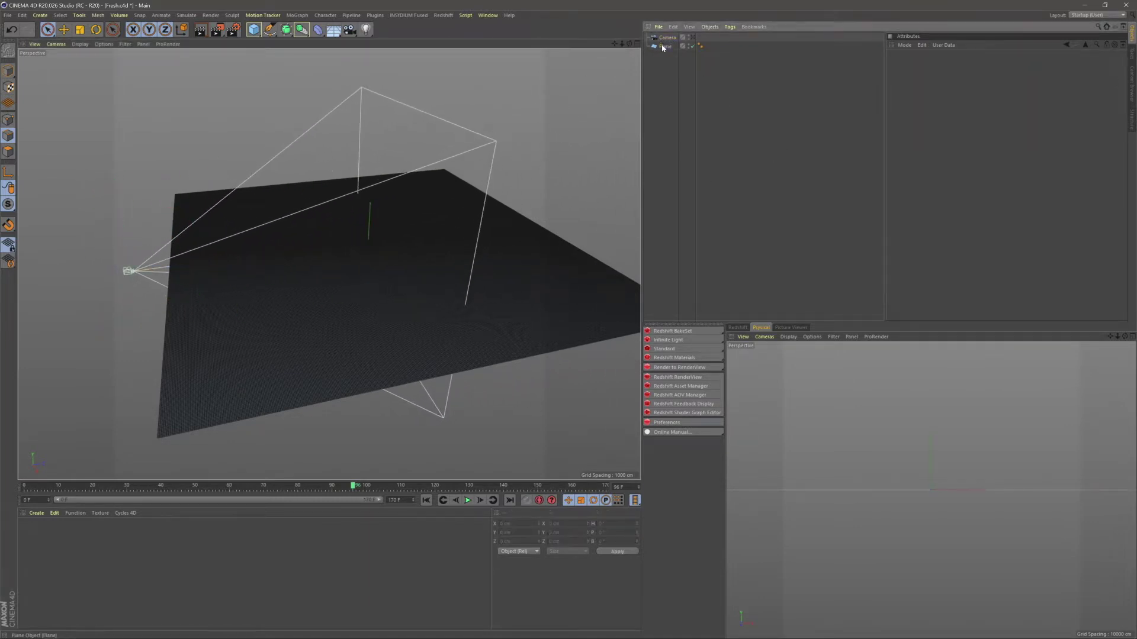
- Lower the plane along the Y axis so it lies below the camera
left_click(663, 47)
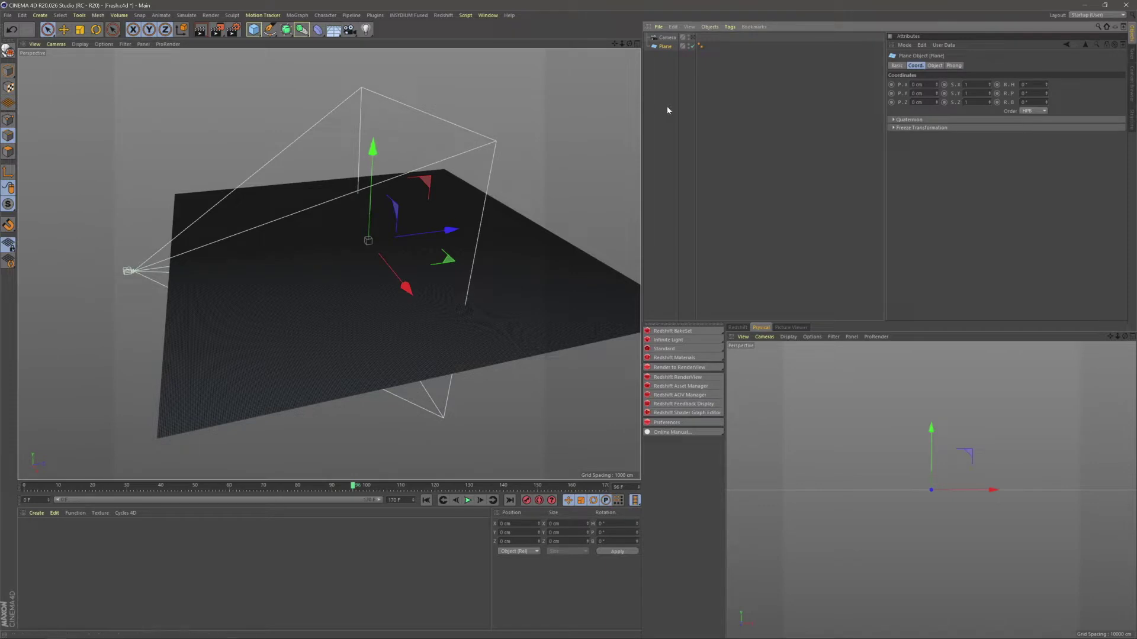
left_click_drag(373, 149, 380, 173)
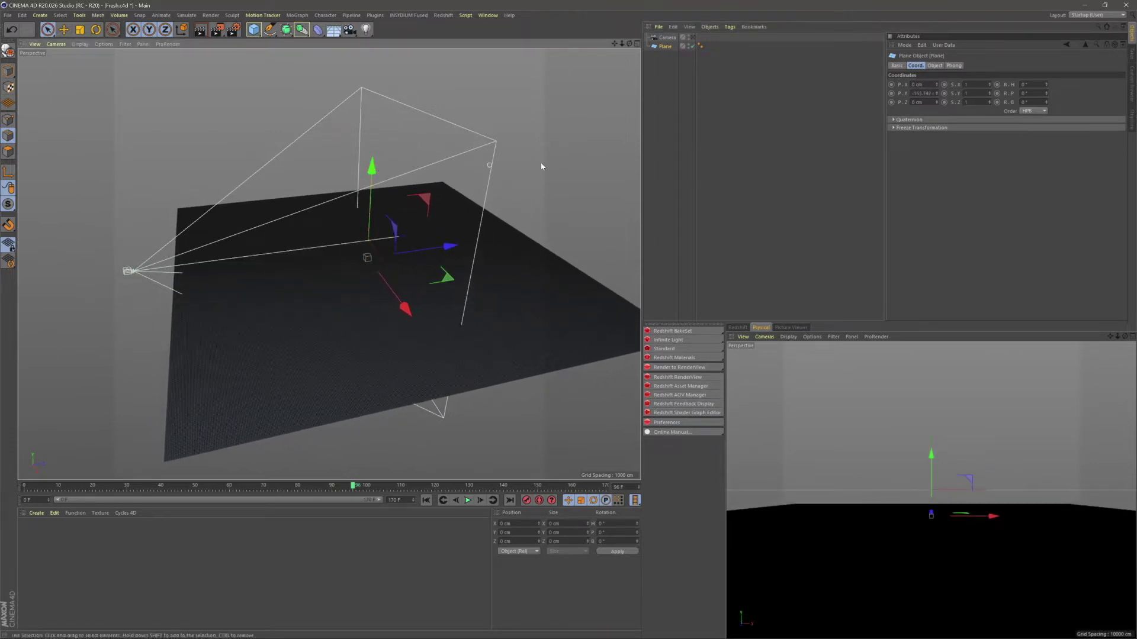
left_click(773, 293)
- Set the camera viewport's display mode to Quick Shading
left_click(764, 336)
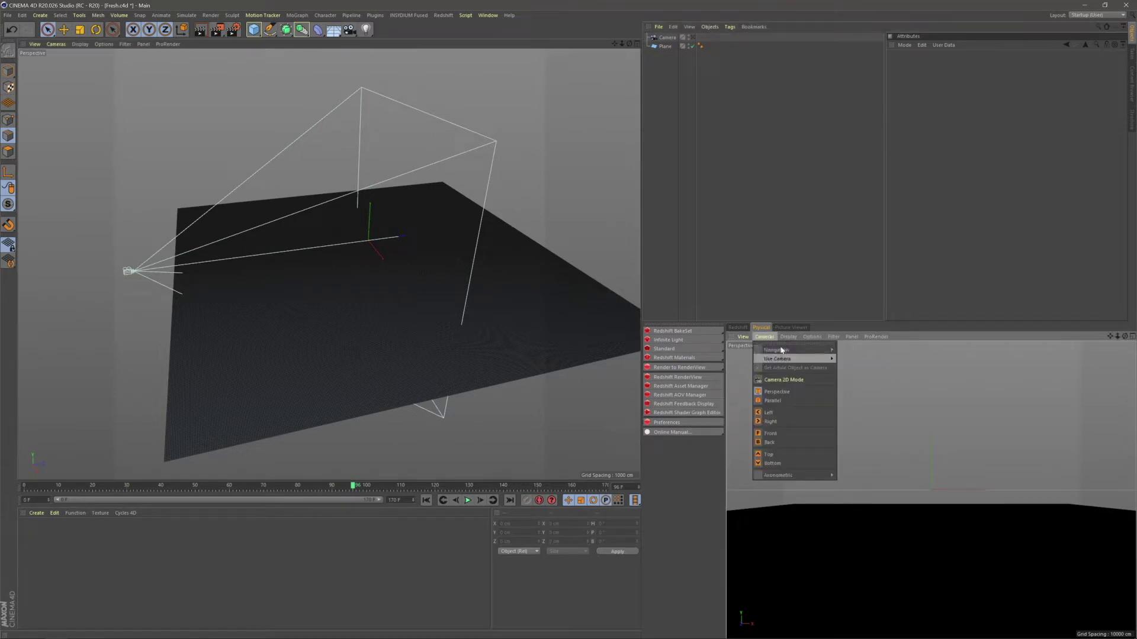
left_click(788, 337)
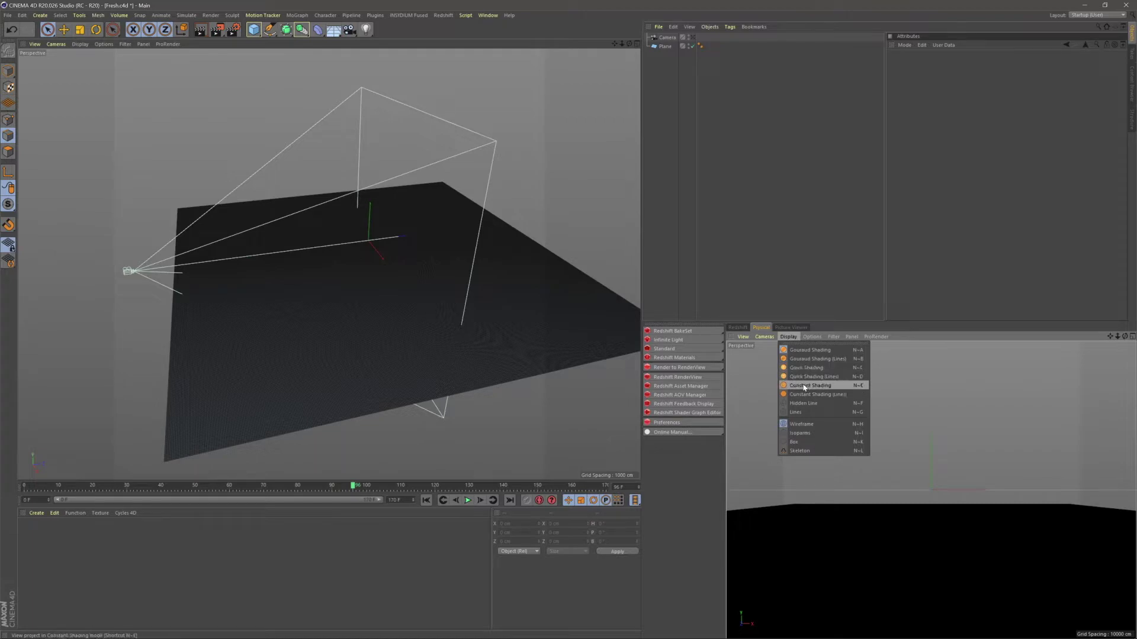
left_click(800, 368)
- Examine the rocky slope in the browser's reference artwork and return to Cinema 4D
middle_click_drag(350, 309, 474, 313, "alt")
left_click_drag(475, 315, 404, 269, "alt")
key("alt+Tab")
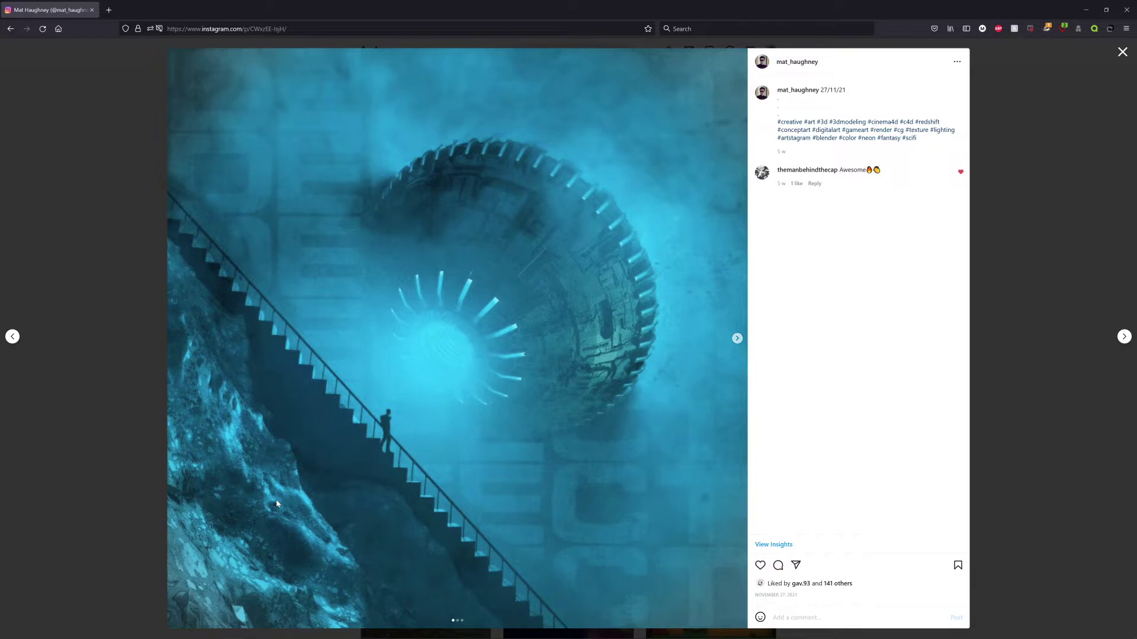
key("alt+Tab")
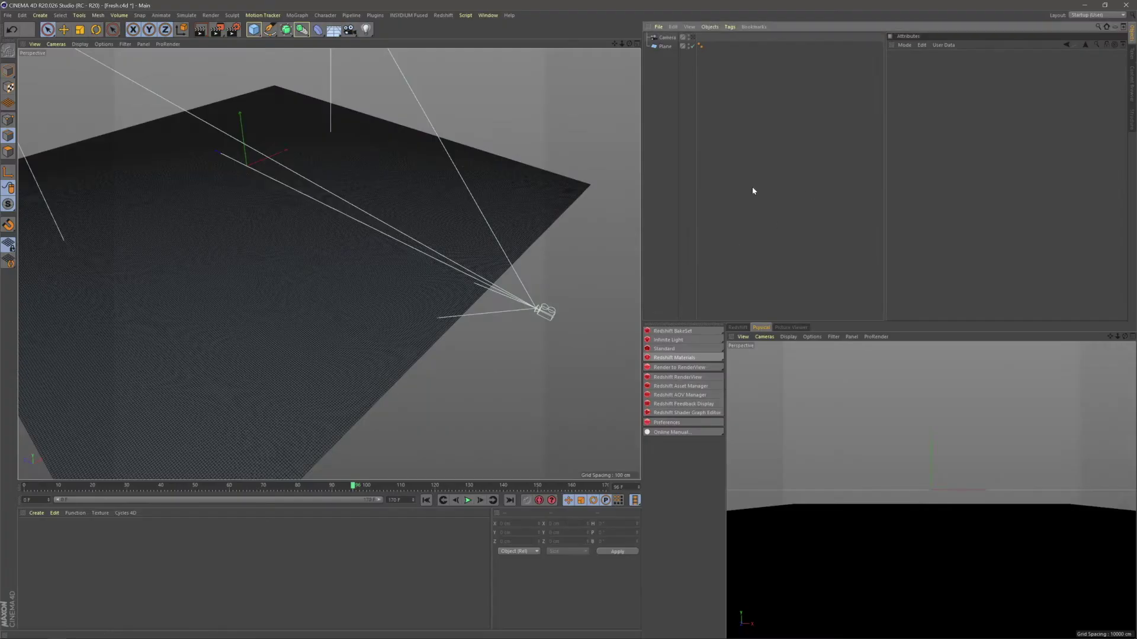
- Add a Displacer deformer and place it under the Plane as its child
left_click(318, 29)
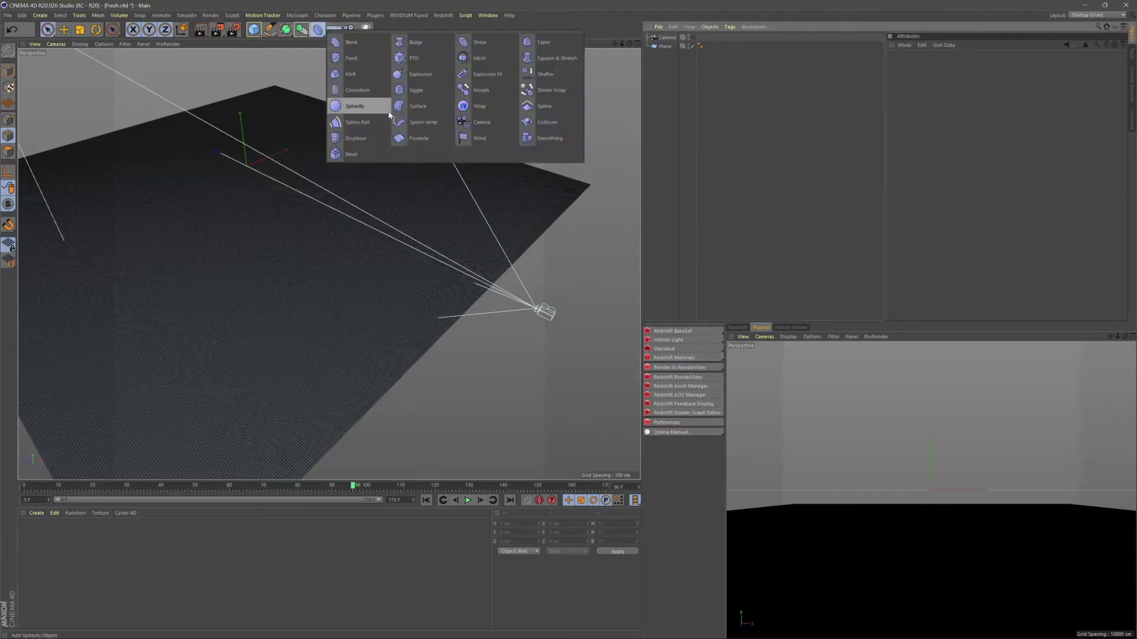
left_click(361, 147)
left_click_drag(669, 37, 666, 55)
scroll(389, 319, "down", 3)
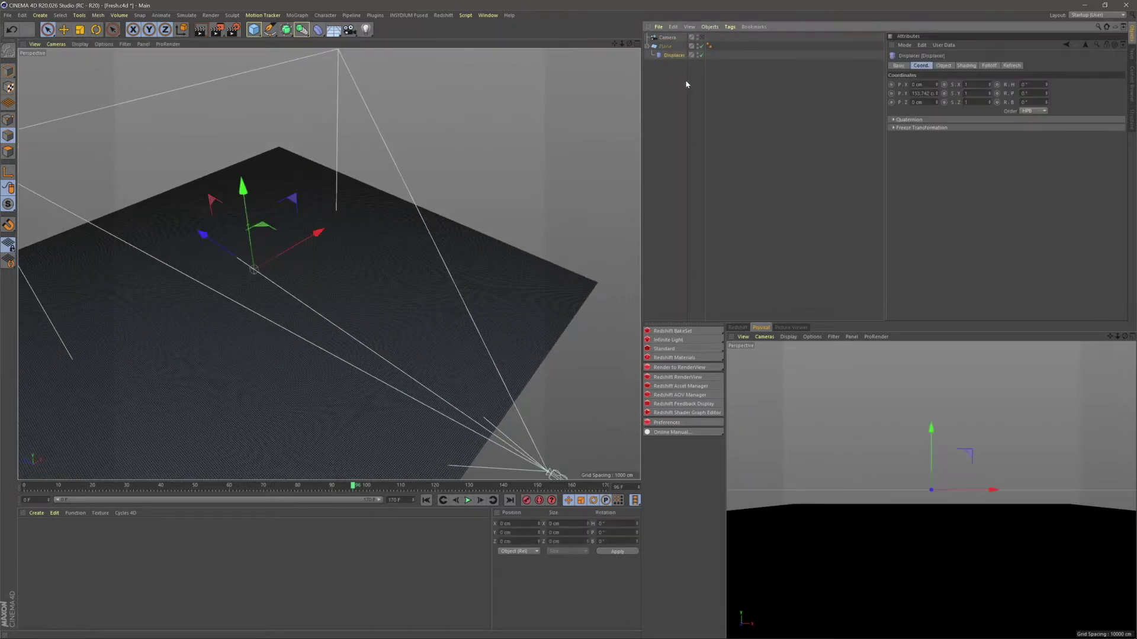
- Load a Noise shader into the Displacer's shading channel
left_click(965, 65)
left_click(919, 94)
left_click(942, 189)
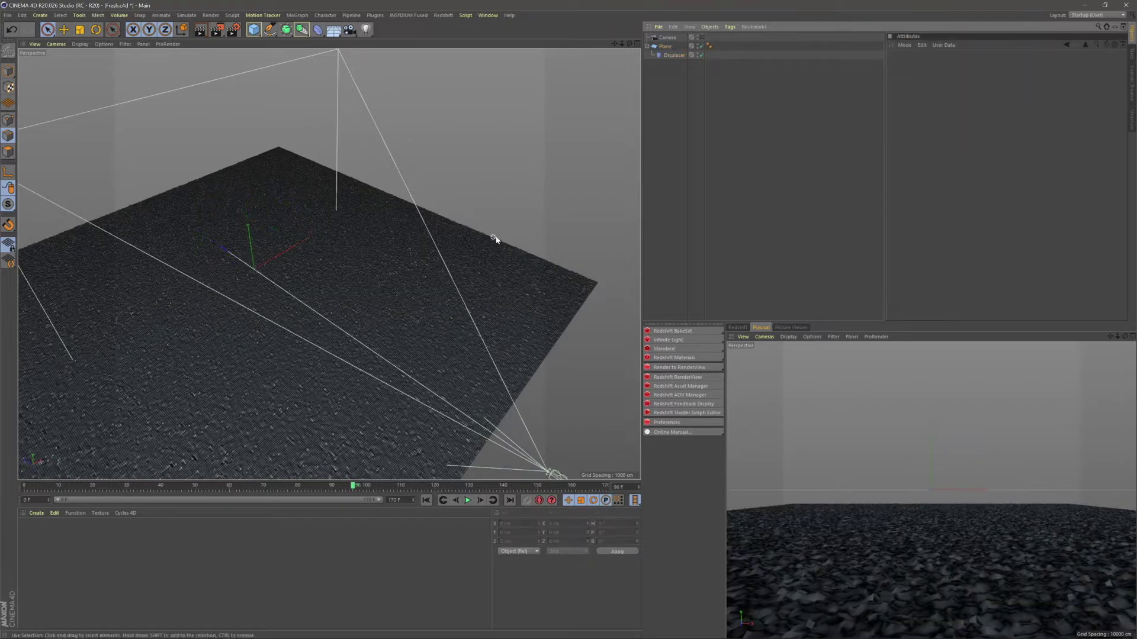
- Widen the main viewport to give the displaced plane more room
left_click_drag(496, 240, 353, 144, "alt")
left_click_drag(357, 243, 452, 178, "alt")
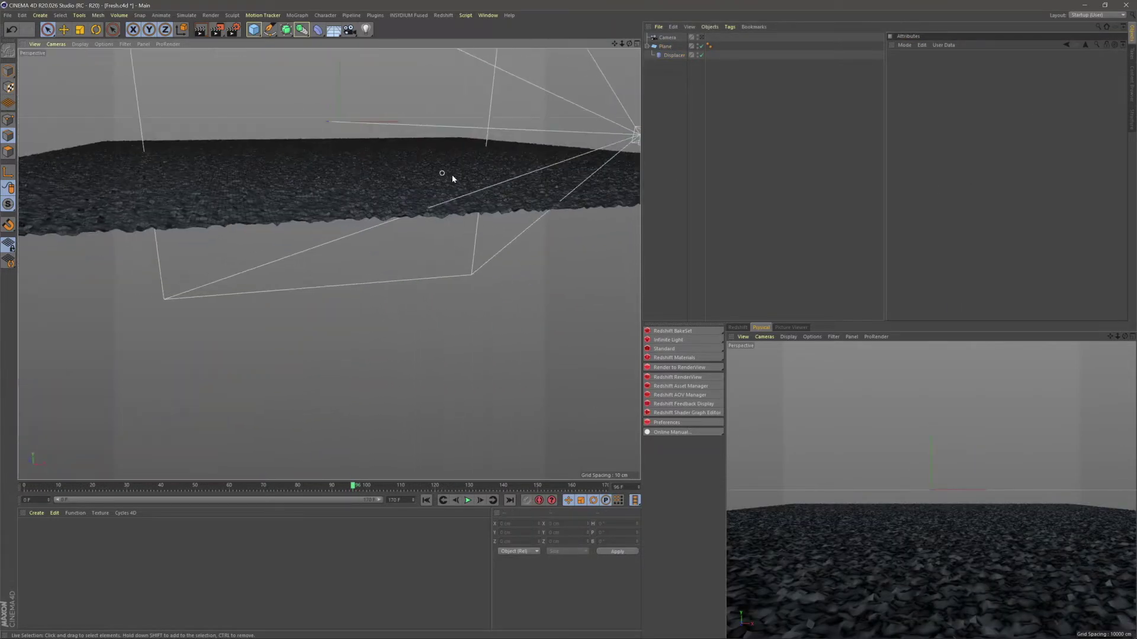
scroll(444, 214, "down", 5)
left_click_drag(647, 238, 747, 249)
left_click_drag(726, 211, 637, 175, "alt")
- Set the global scale of the Displacer's Noise shader to 4000%
left_click(776, 55)
left_click(1003, 94)
double_click(1012, 190)
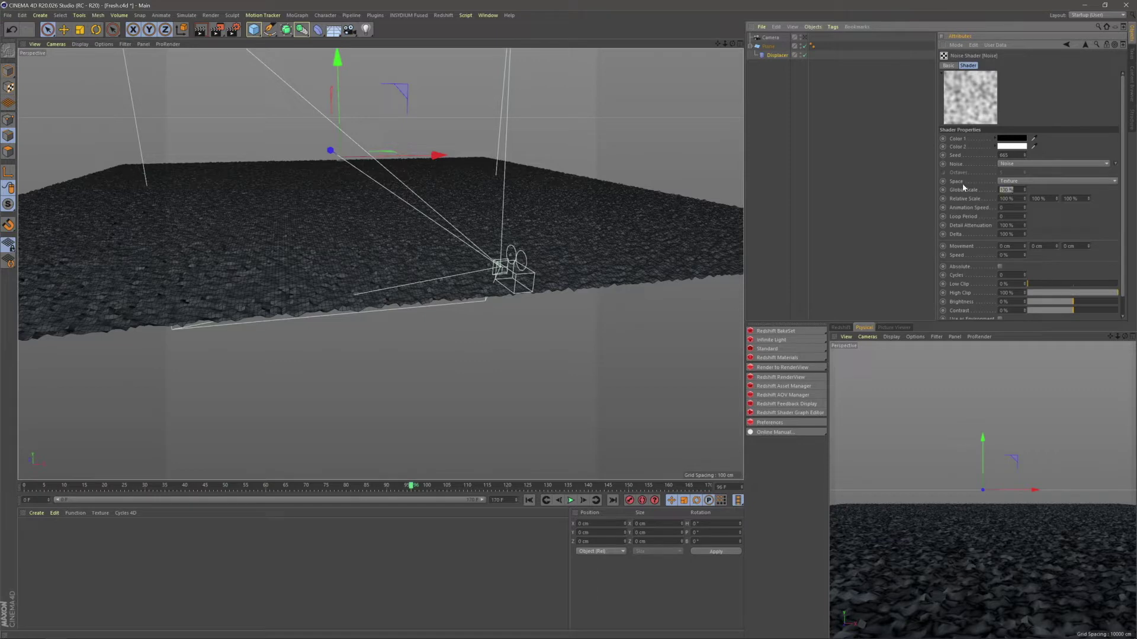
type("4000")
key("Return")
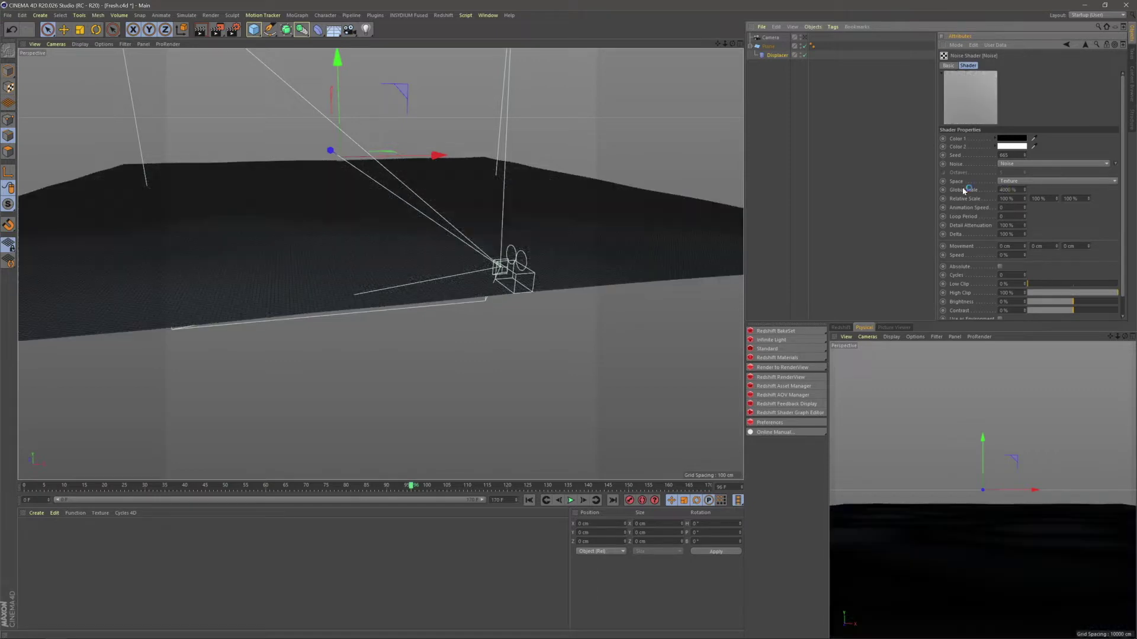
- Set the Displacer's height to 120 cm to form large rolling hills
left_click(777, 55)
double_click(983, 104)
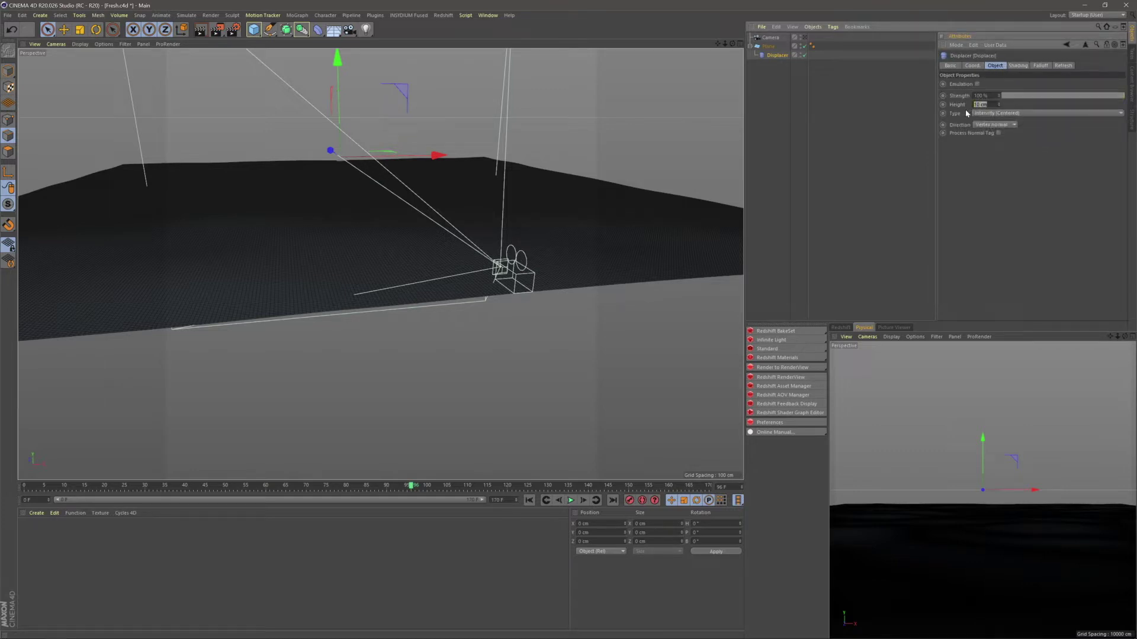
type("120")
key("Return")
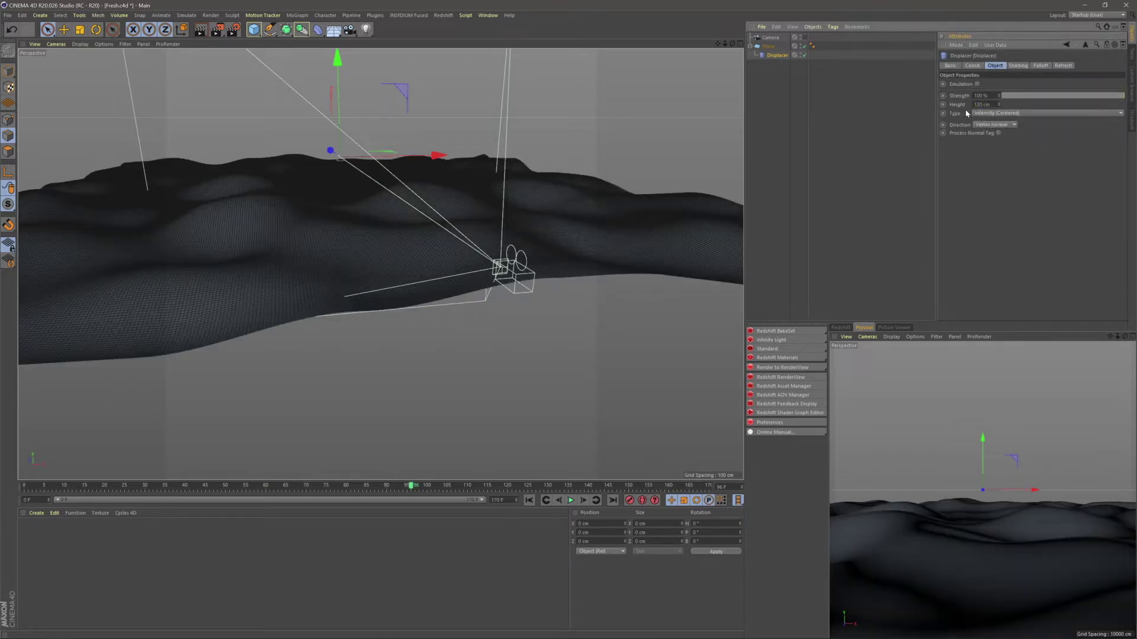
left_click(776, 183)
left_click_drag(462, 266, 371, 243, "alt")
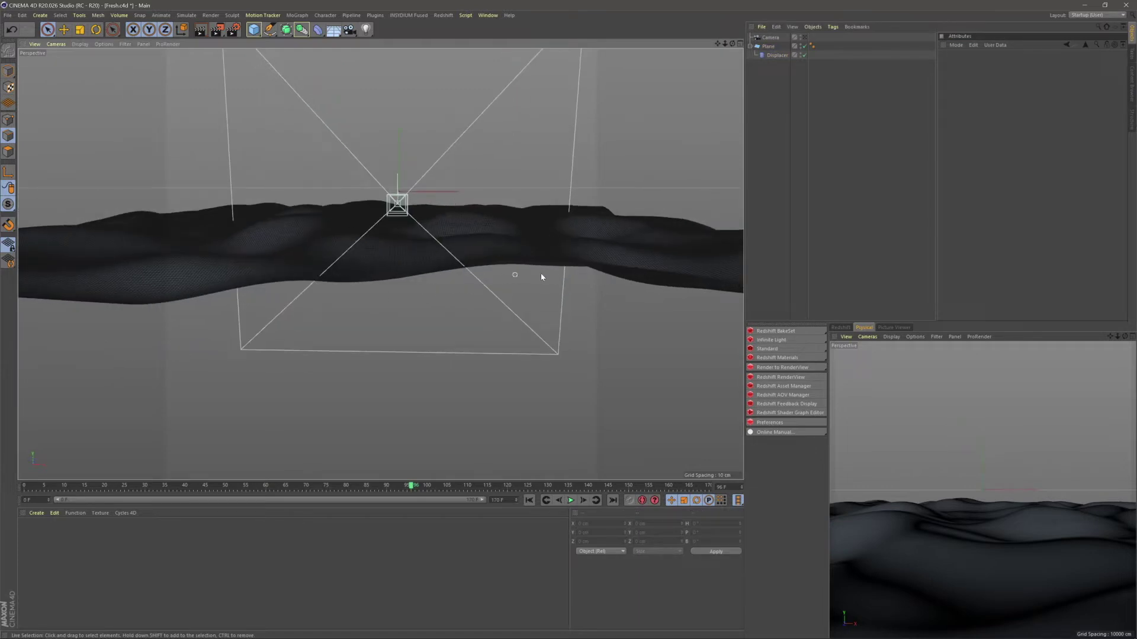
- Select the Displacer and compare the terrain with the rock detail in the browser's reference artwork
left_click(777, 55)
key("alt+Tab")
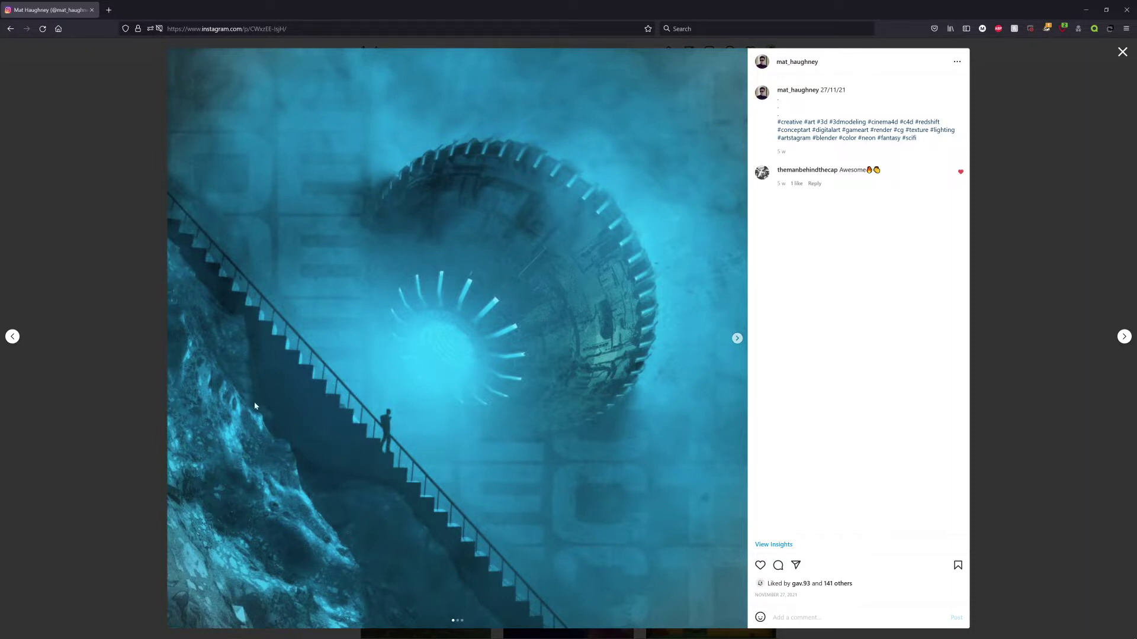
key("alt+Tab")
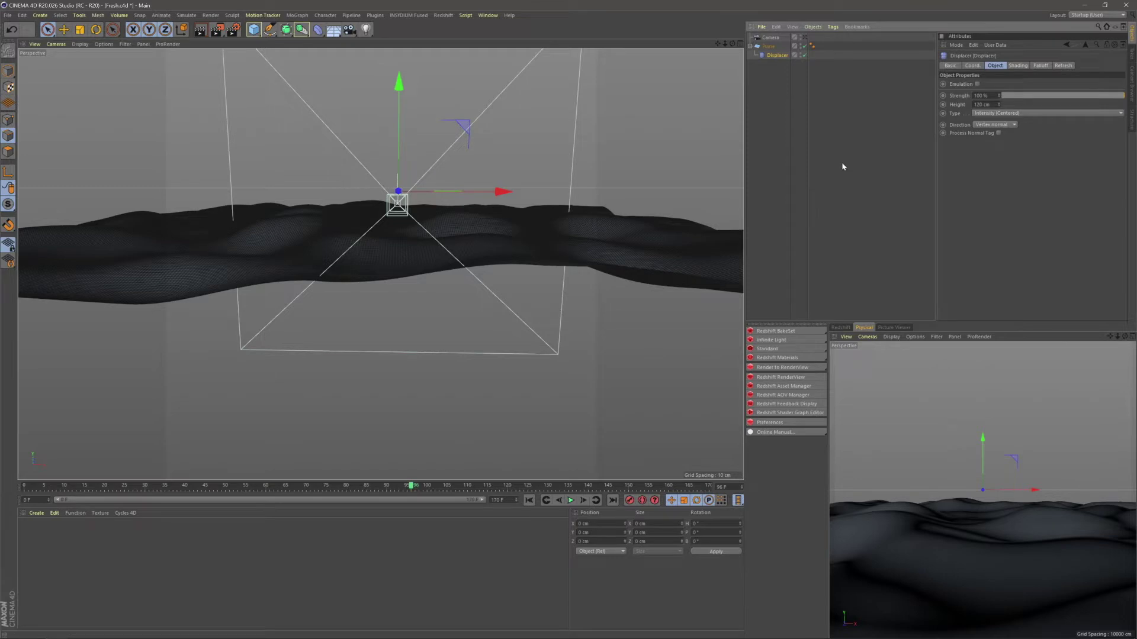
- Wrap the Displacer's Noise shader in a Layer shader and open the noise layer's settings
left_click(1018, 66)
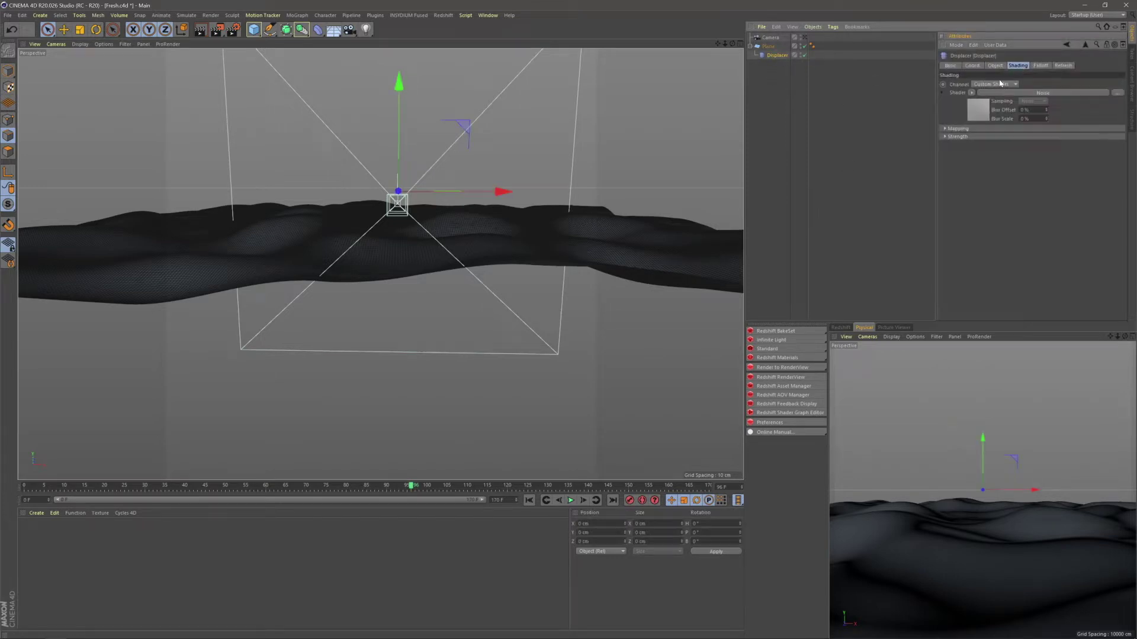
left_click(970, 93)
left_click(984, 242)
left_click(1016, 94)
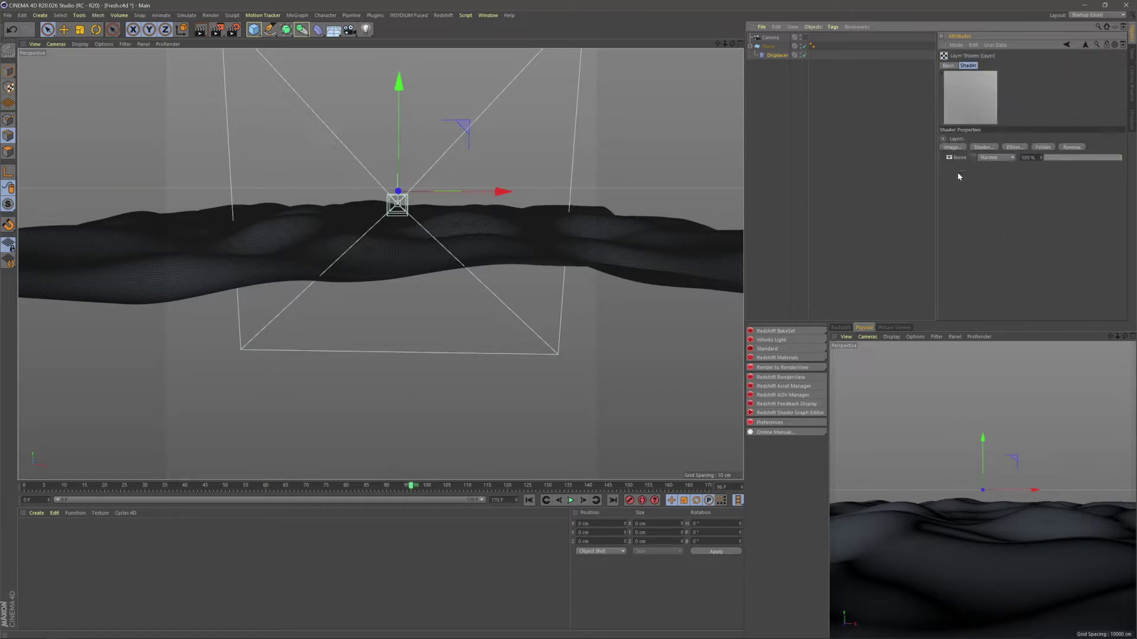
left_click(972, 157)
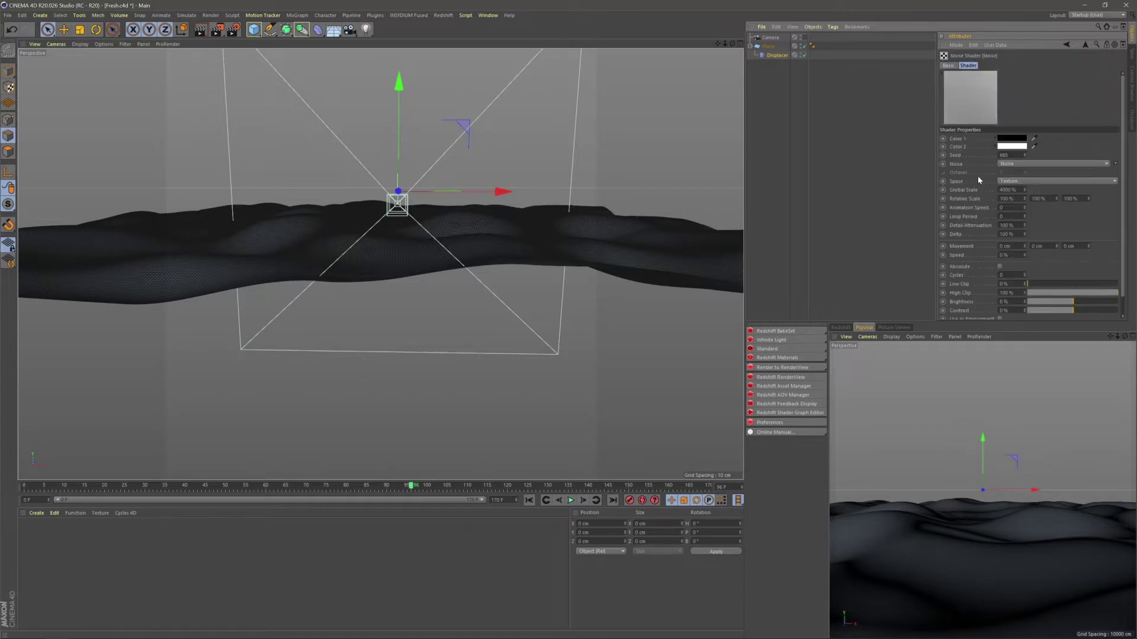
- Try the noise types from Box Noise through Displaced Voronoi in the noise layer, comparing the terrain shape each one gives
left_click(1022, 165)
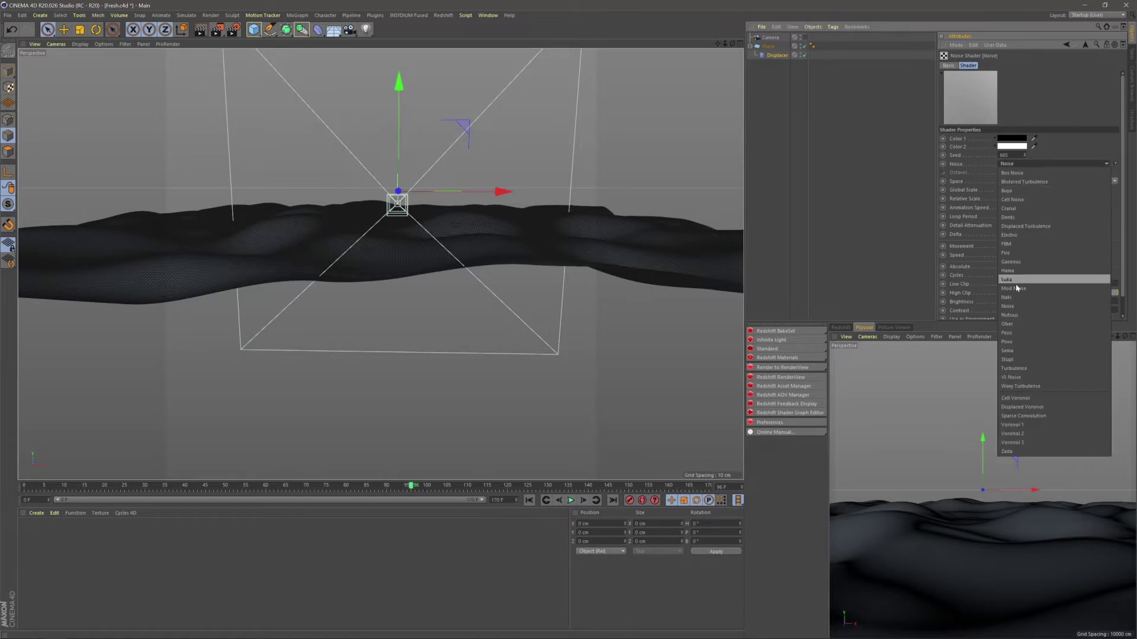
left_click(1027, 173)
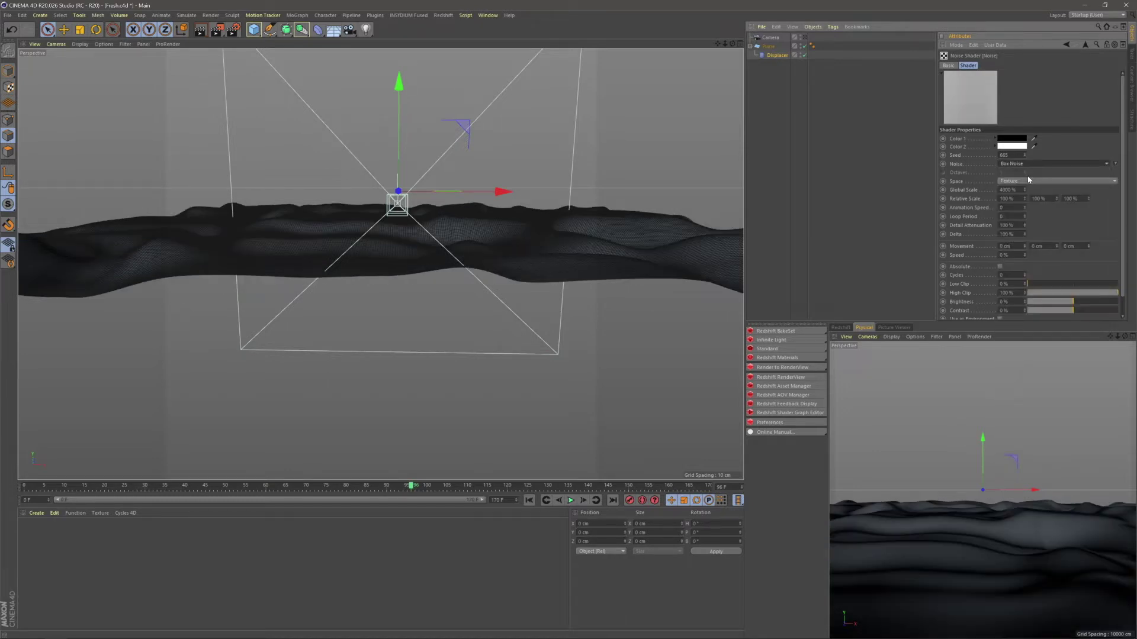
key("Down")
key("Down")
key("Down")
key("Down")
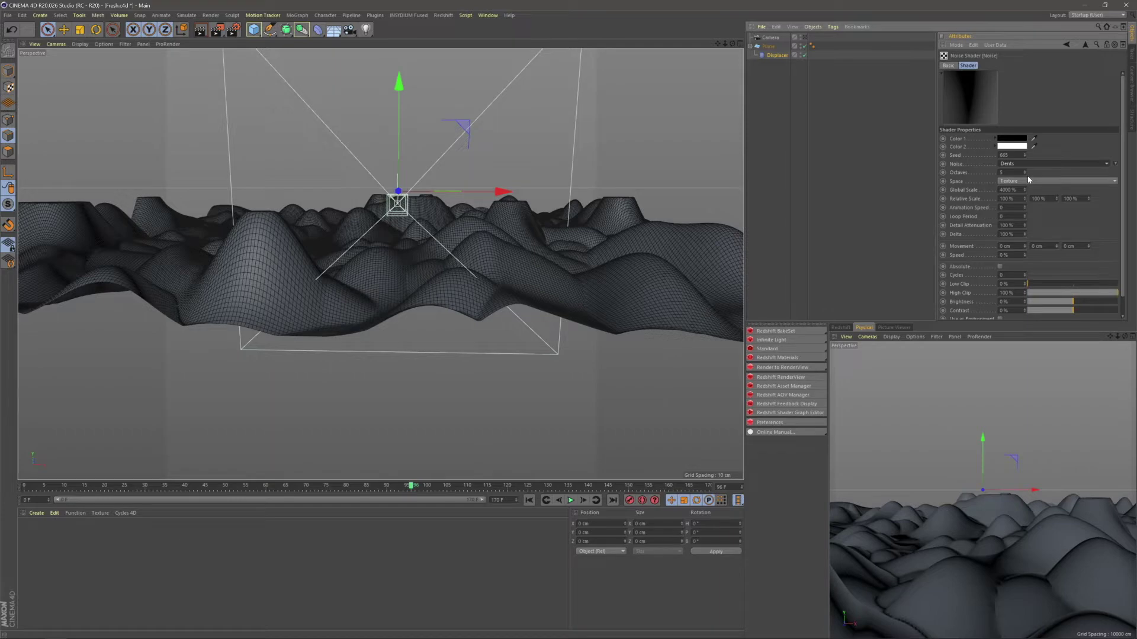
key("Down")
key("Down")
key("Down")
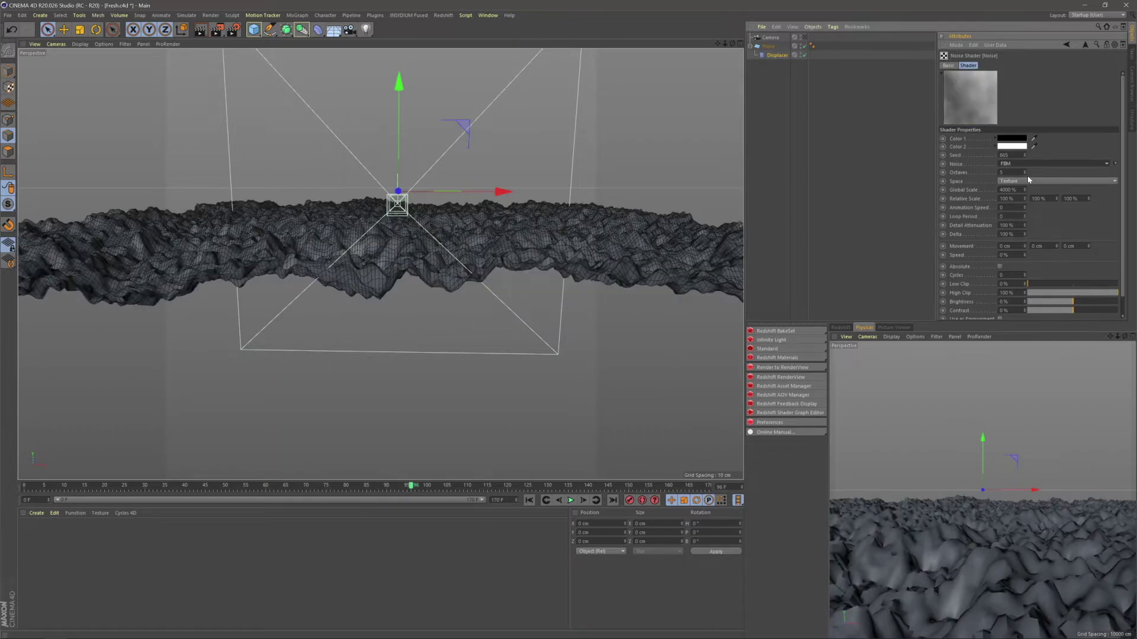
key("Down")
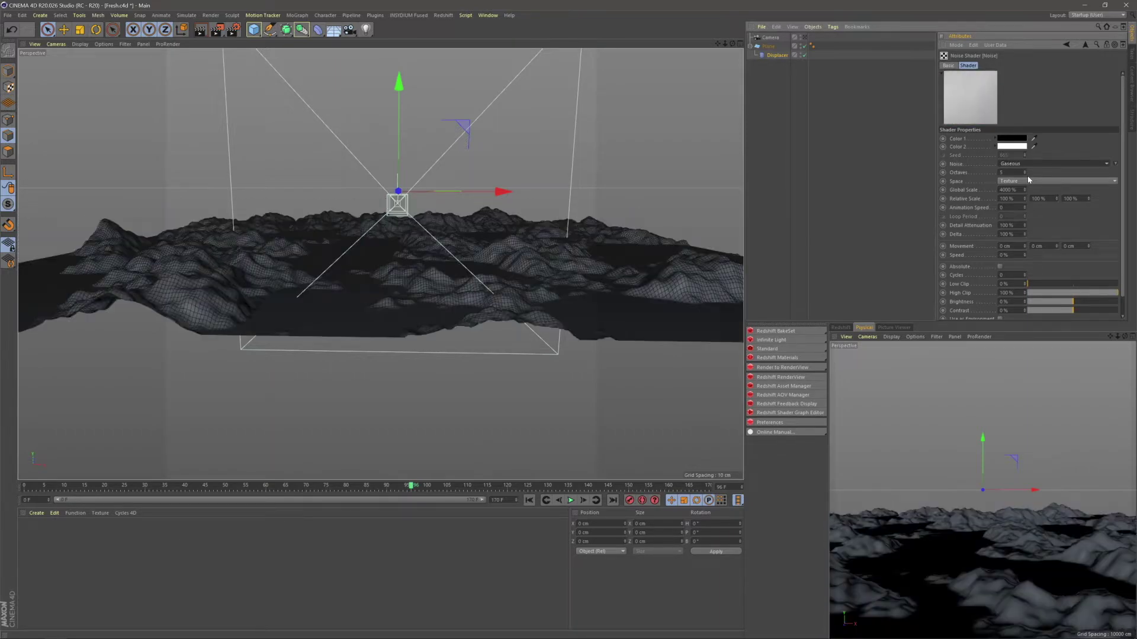
key("Down")
key("Down")
key("Down")
key("Down")
key("Up")
key("Down")
key("Down")
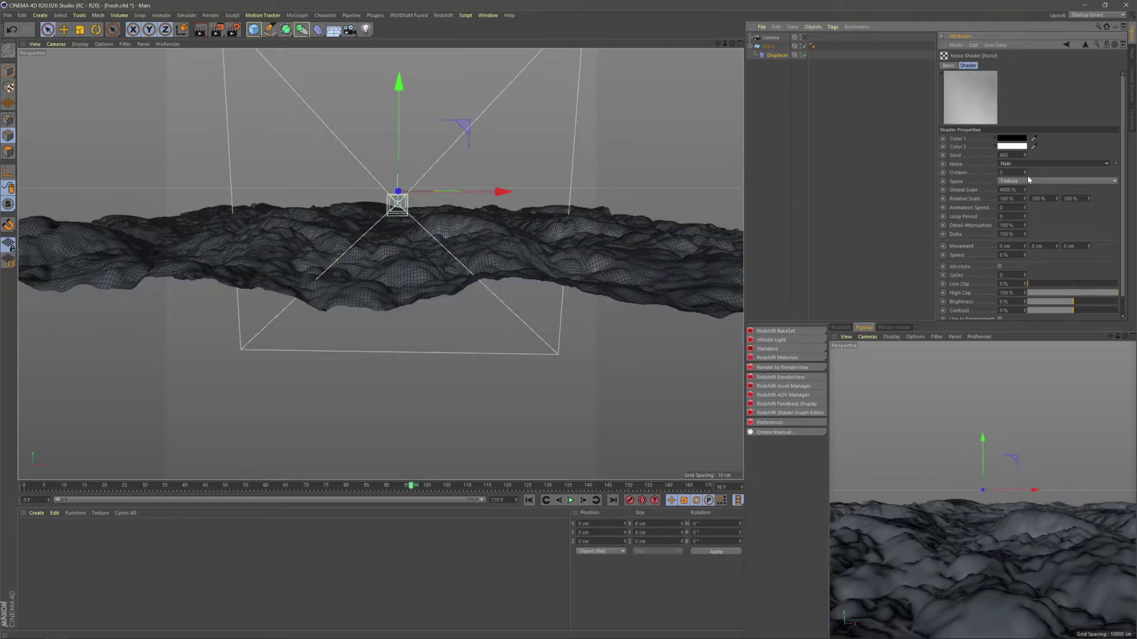
key("Down")
key("Down")
key("Down")
key("Down")
key("Down")
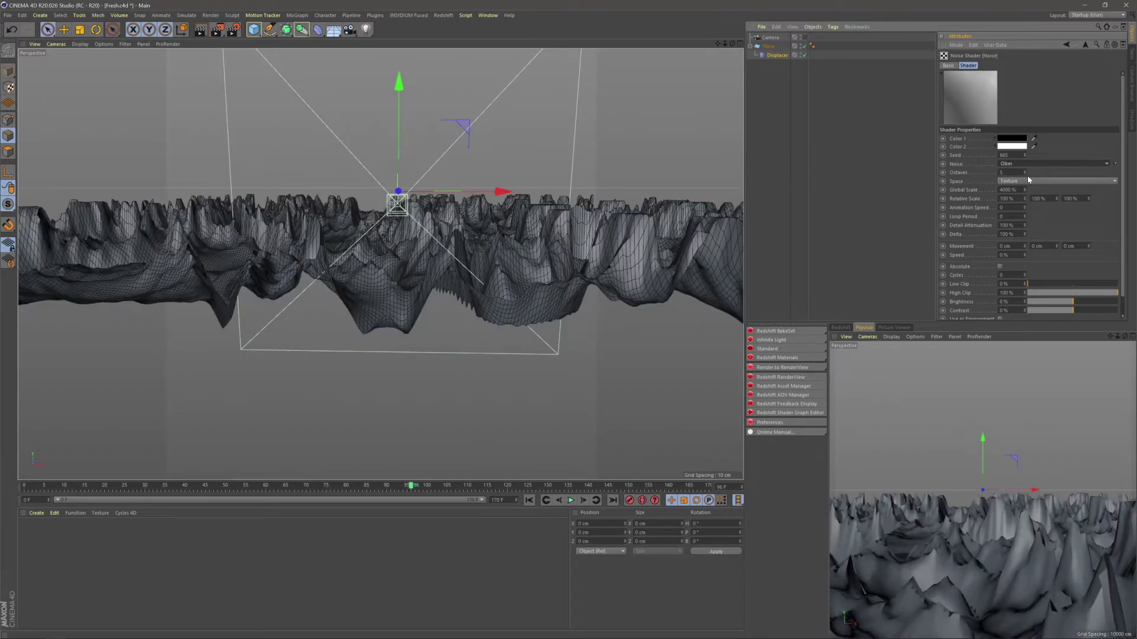
key("Down")
key("Down")
key("Down")
key("Down")
key("Down")
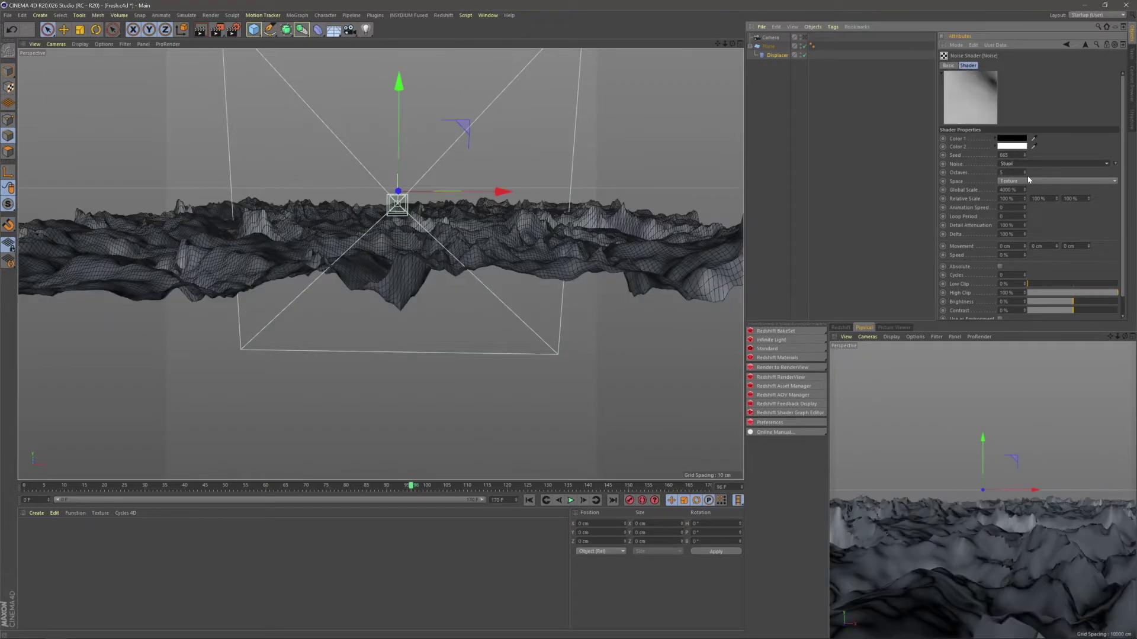
key("Down")
key("Down")
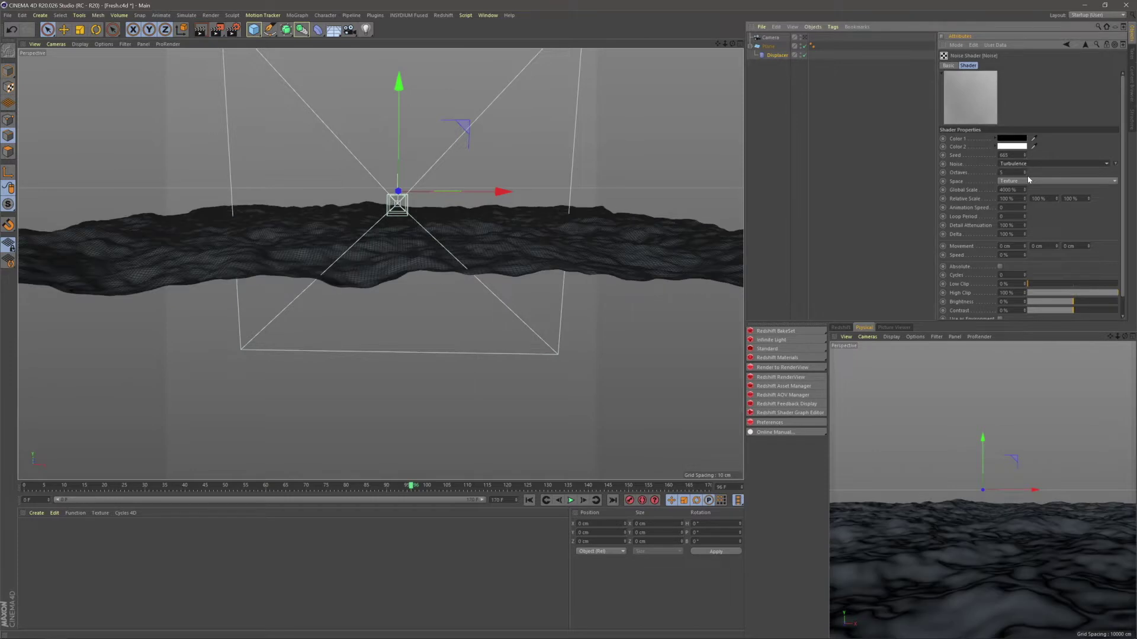
key("Down")
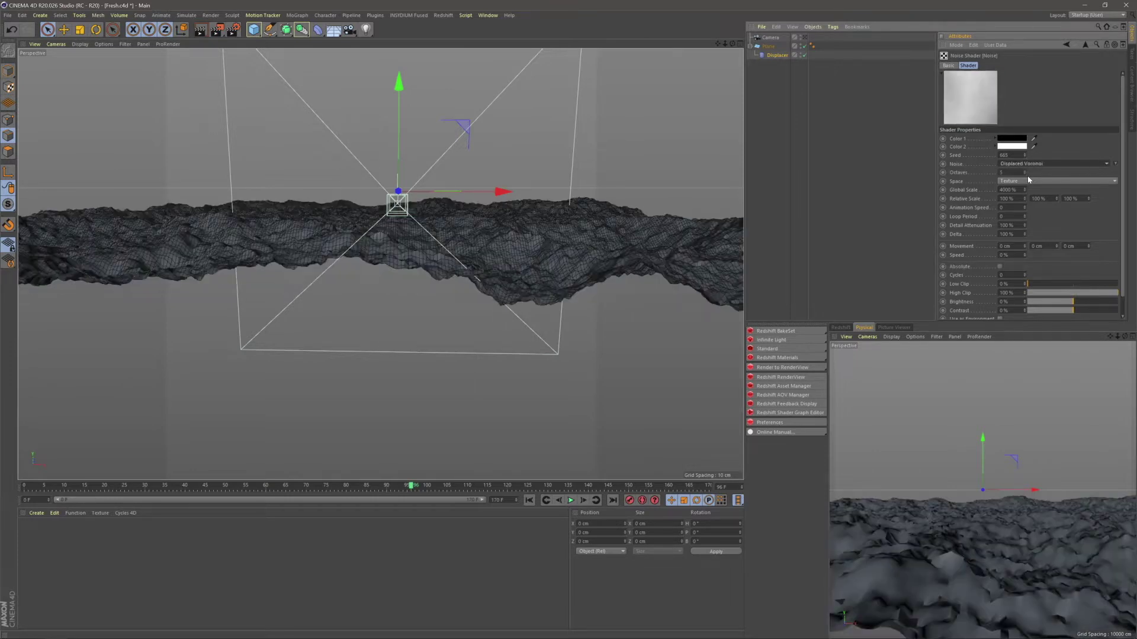
key("Up")
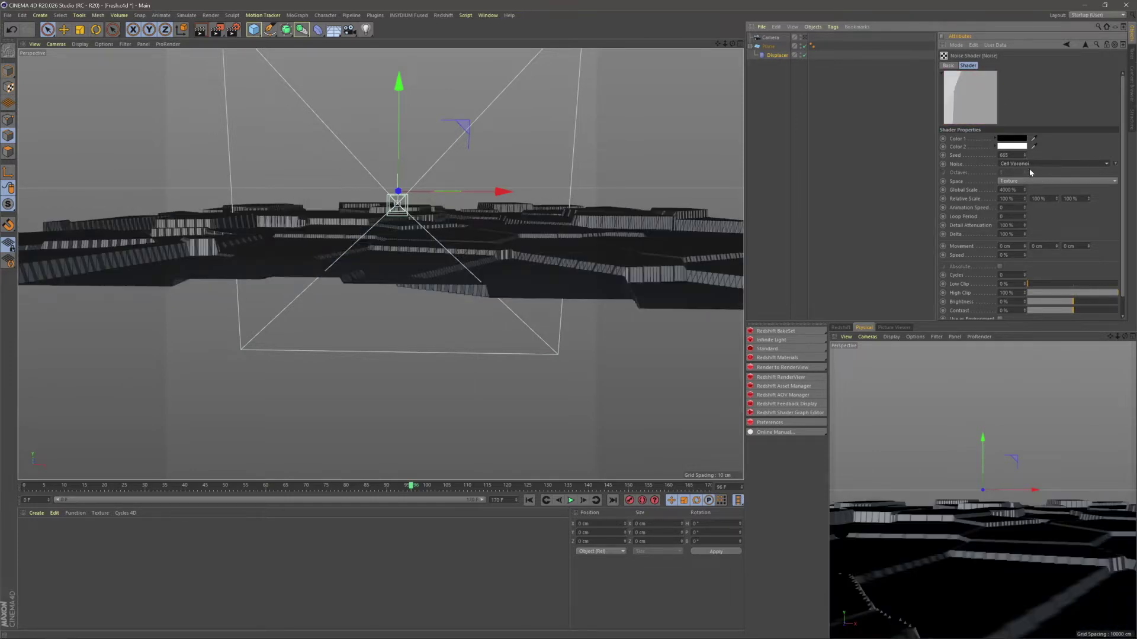
- Set the noise layer's type to Naki and check the resulting terrain around the camera
left_click(1030, 164)
left_click(1009, 297)
left_click(828, 219)
middle_click_drag(365, 237, 294, 316, "alt")
right_click_drag(358, 303, 381, 303, "alt")
left_click_drag(381, 300, 599, 264, "alt")
left_click(779, 57)
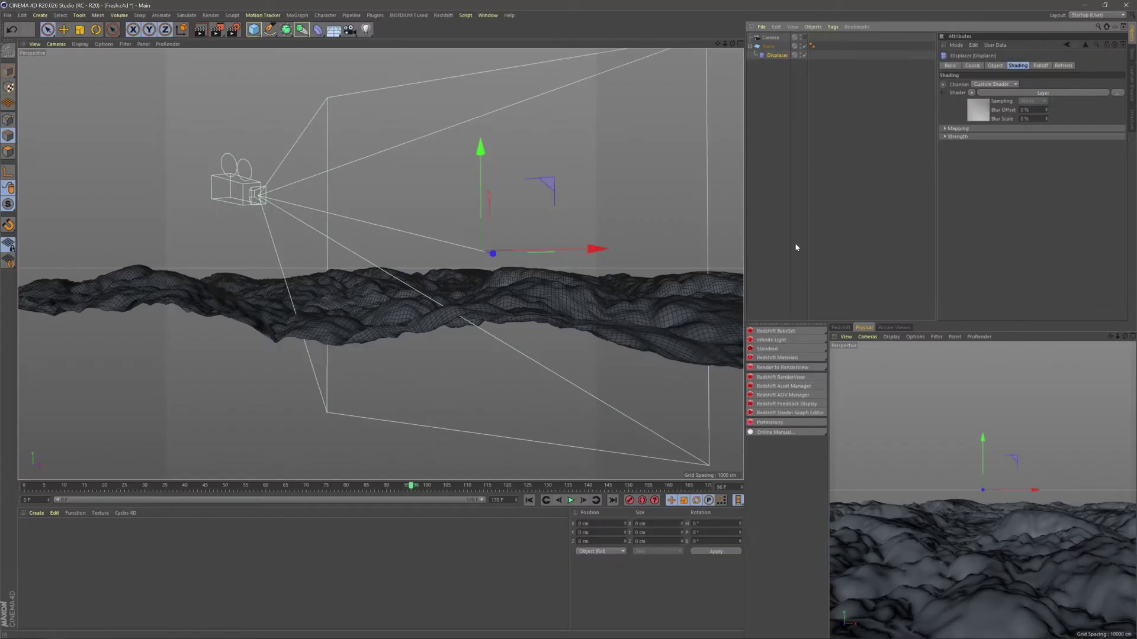
left_click(840, 173)
left_click_drag(532, 267, 443, 326, "alt")
scroll(442, 326, "down", 5)
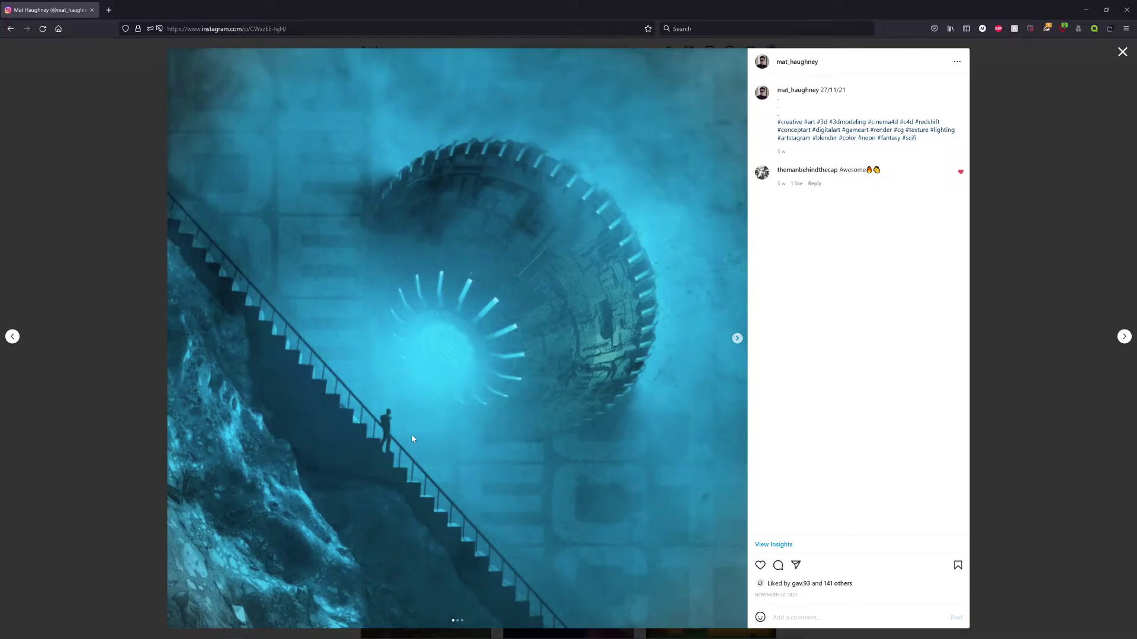
- Page through the reference artwork images in the browser to examine their camera angles, and return to the staircase image
left_click(737, 338)
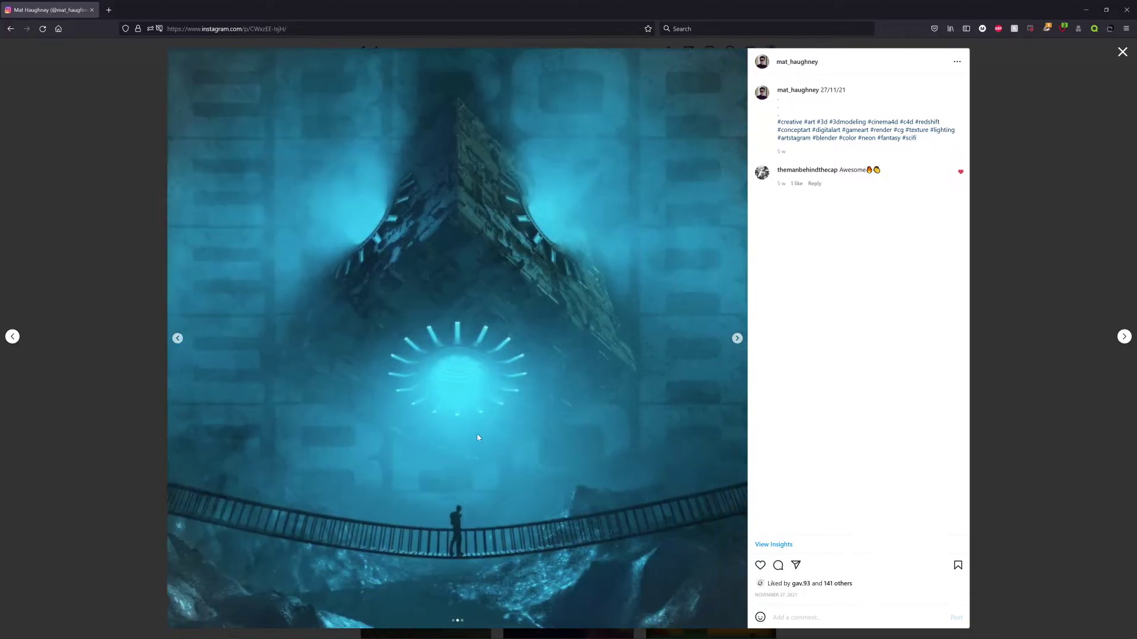
left_click(737, 338)
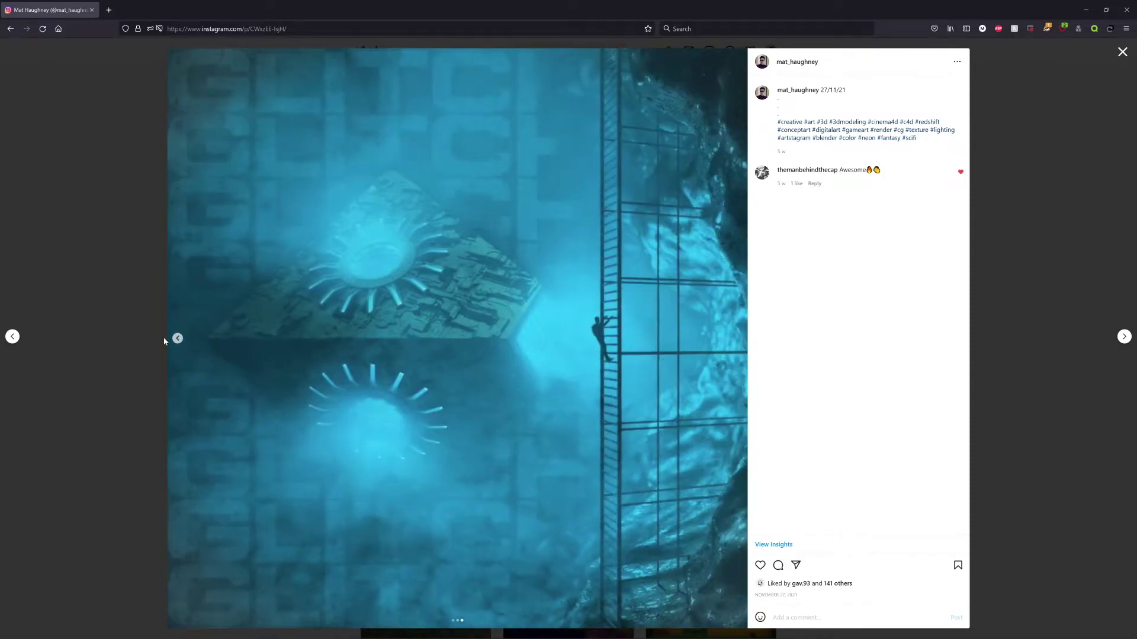
left_click(178, 338)
left_click(178, 338)
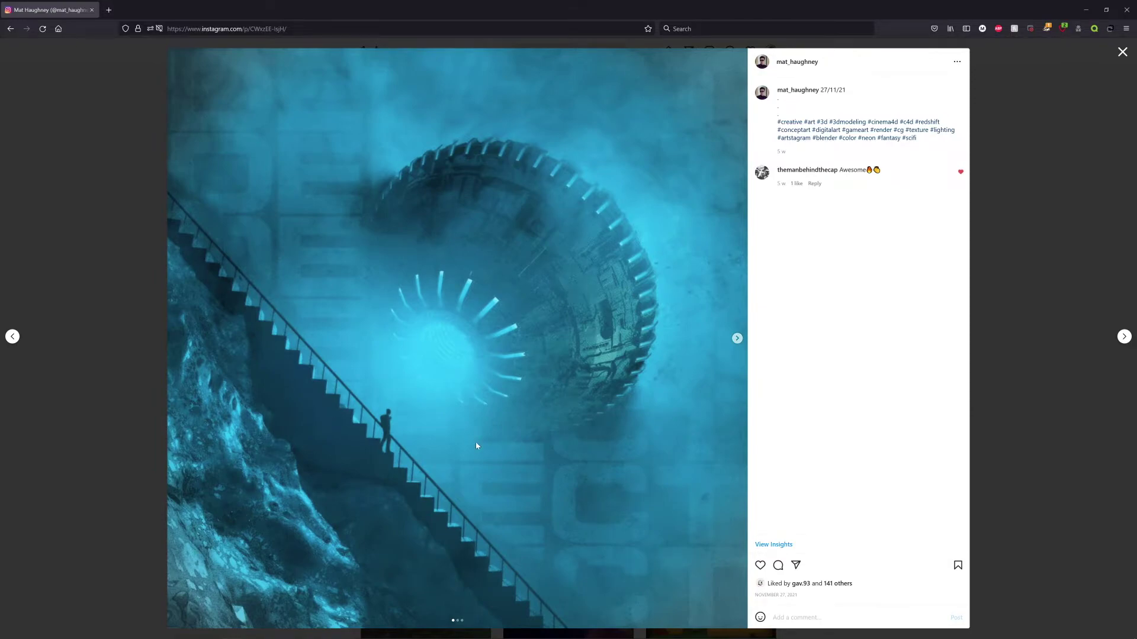
- Switch back to Cinema 4D and open the camera's coordinate settings
key("alt+Tab")
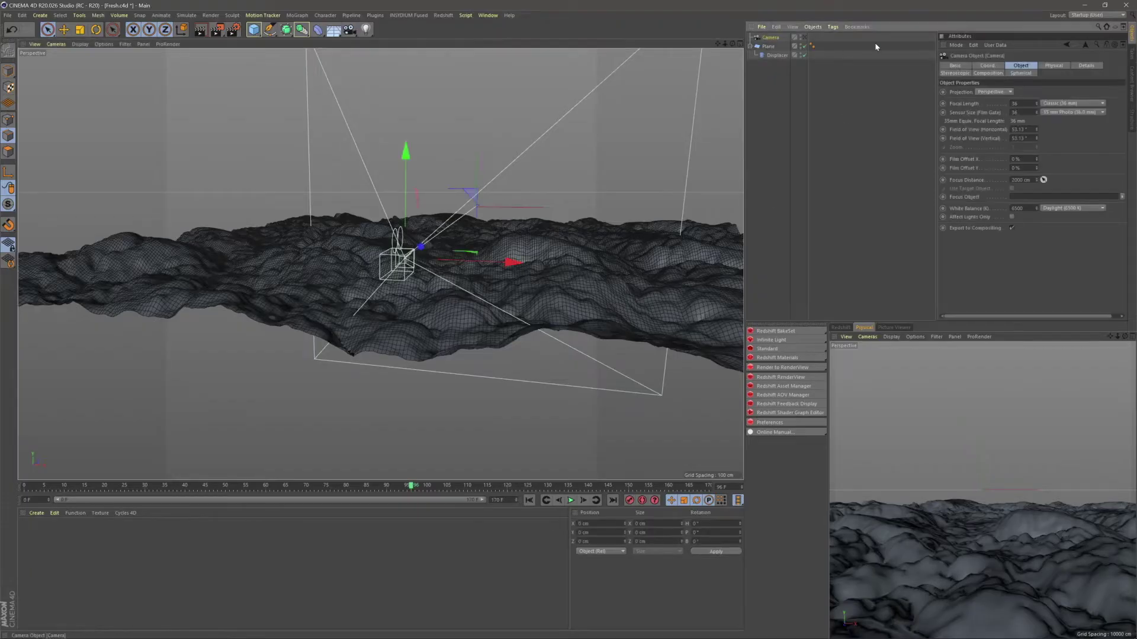
left_click(1086, 65)
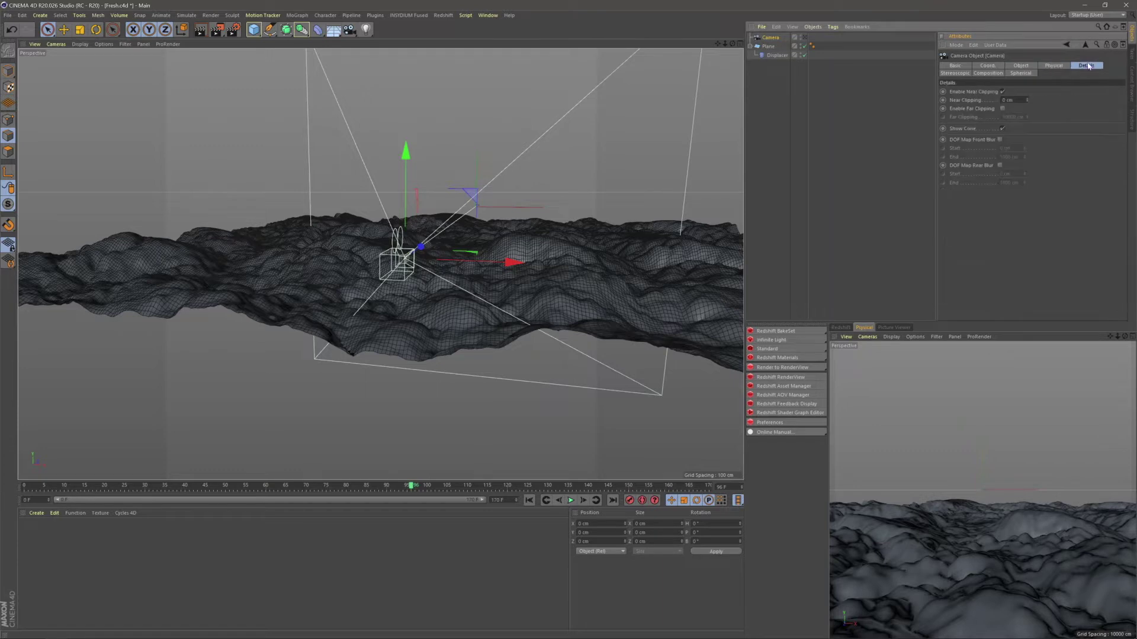
left_click(986, 66)
left_click_drag(1099, 92, 1100, 95)
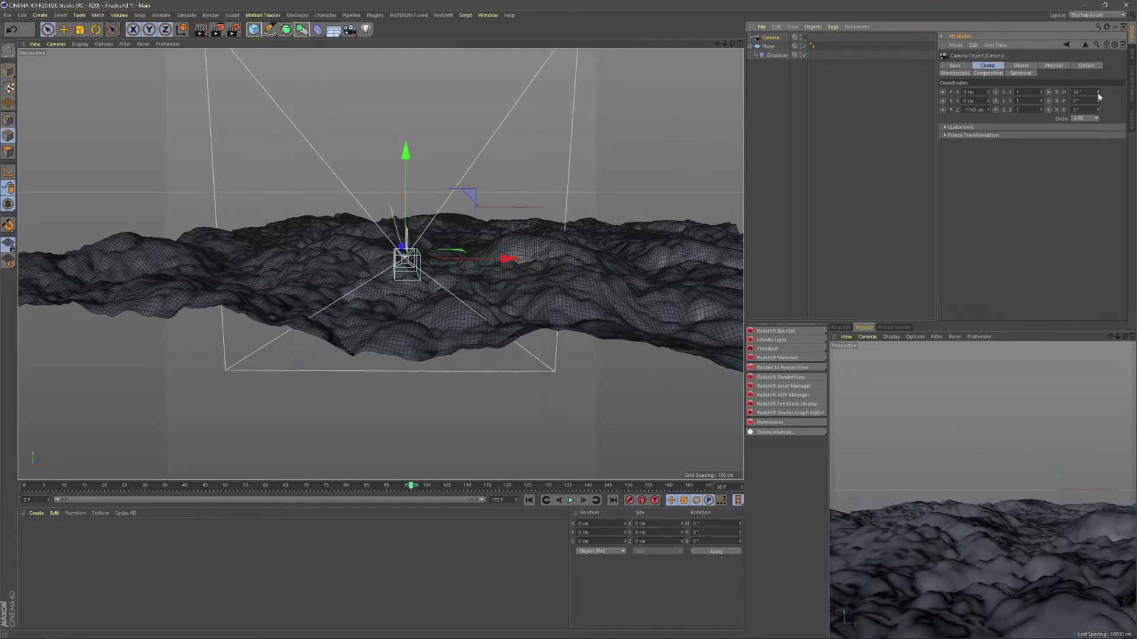
key("ctrl+z")
left_click_drag(1098, 102, 1098, 113)
key("ctrl+z")
- Set the camera's bank rotation to -45° so the terrain reads as a steep slope
left_click_drag(1097, 109, 1097, 147)
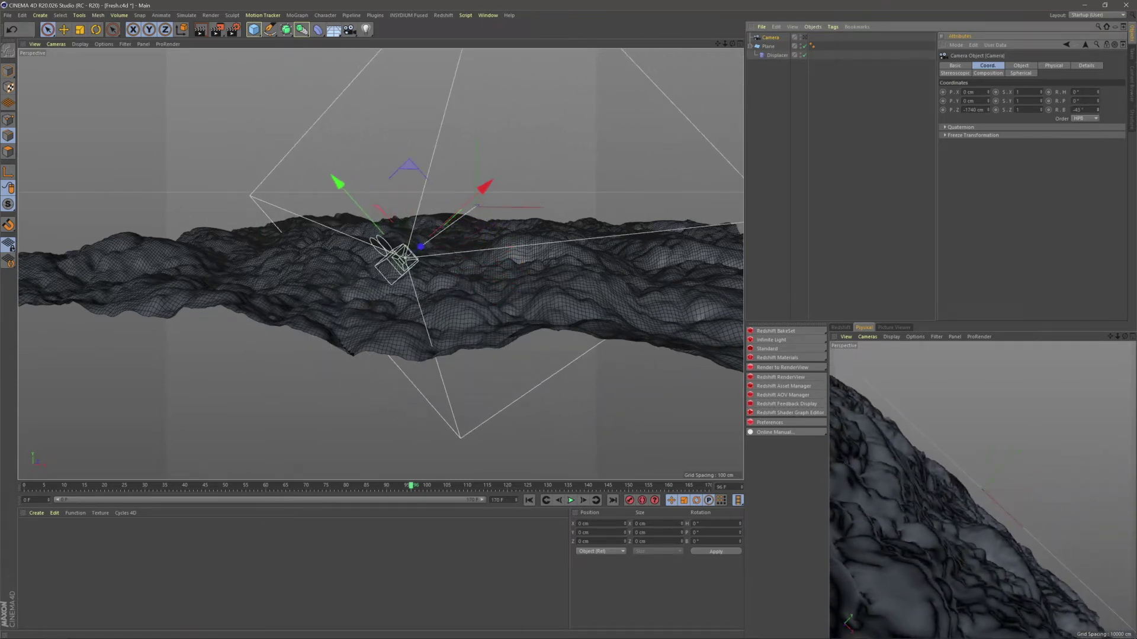
key("Return")
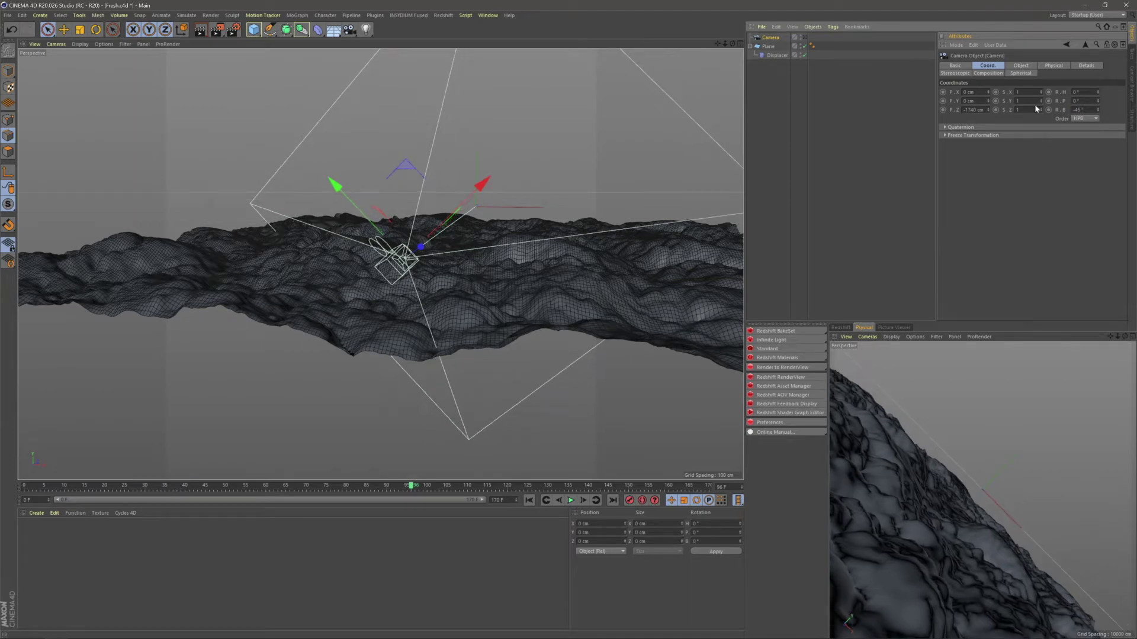
left_click(843, 140)
left_click_drag(521, 261, 388, 178, "alt")
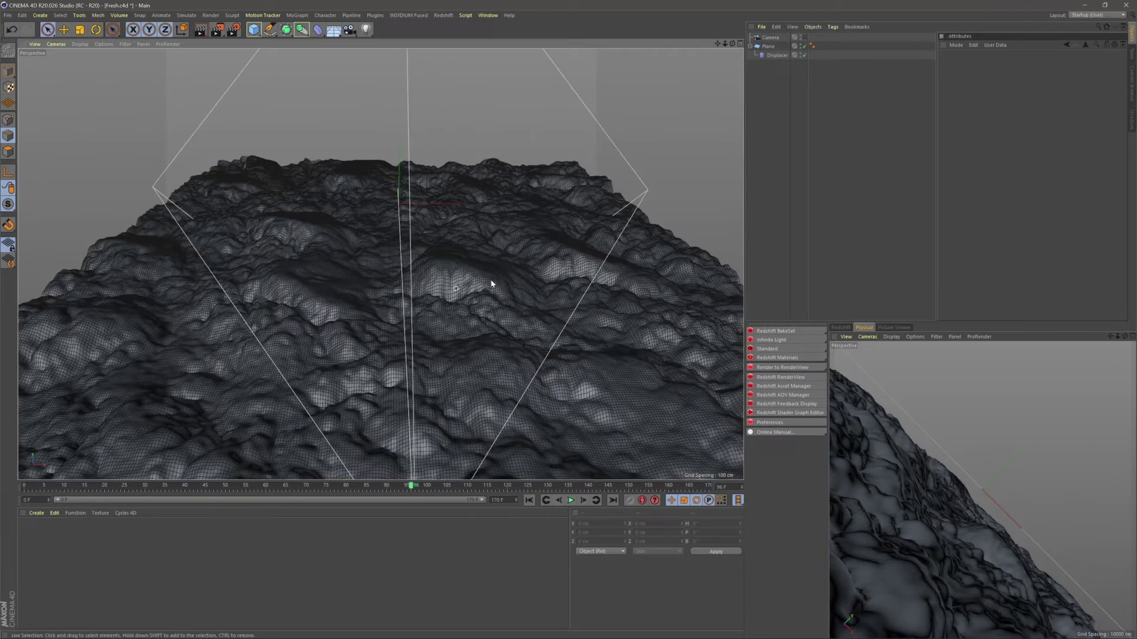
middle_click_drag(438, 290, 406, 244, "alt")
left_click_drag(388, 237, 373, 224, "alt")
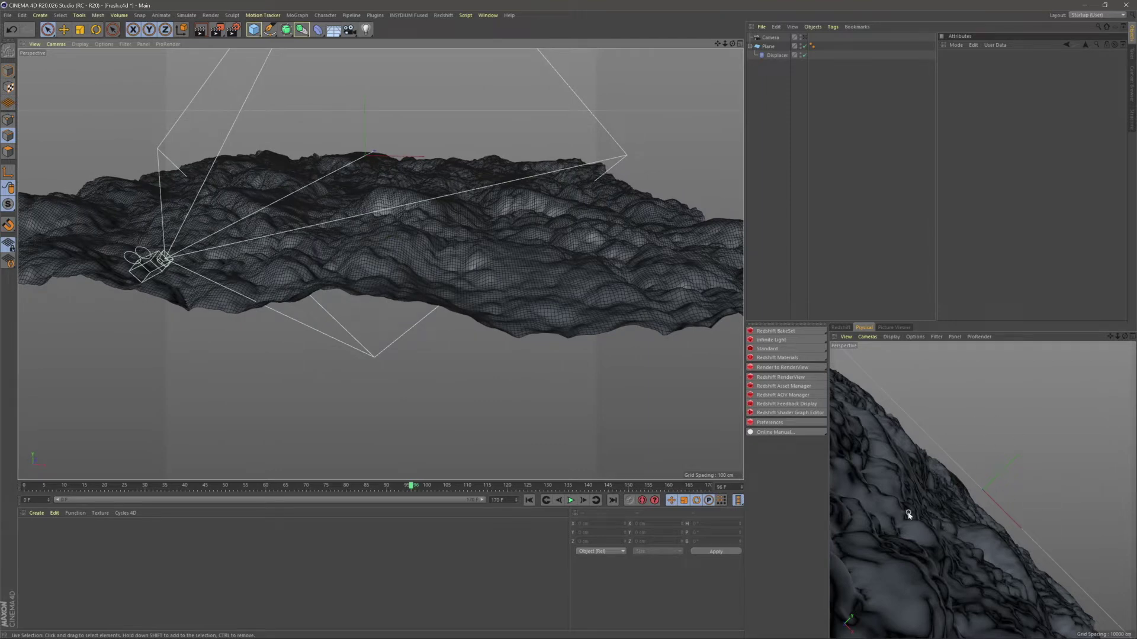
left_click_drag(378, 270, 418, 228, "alt")
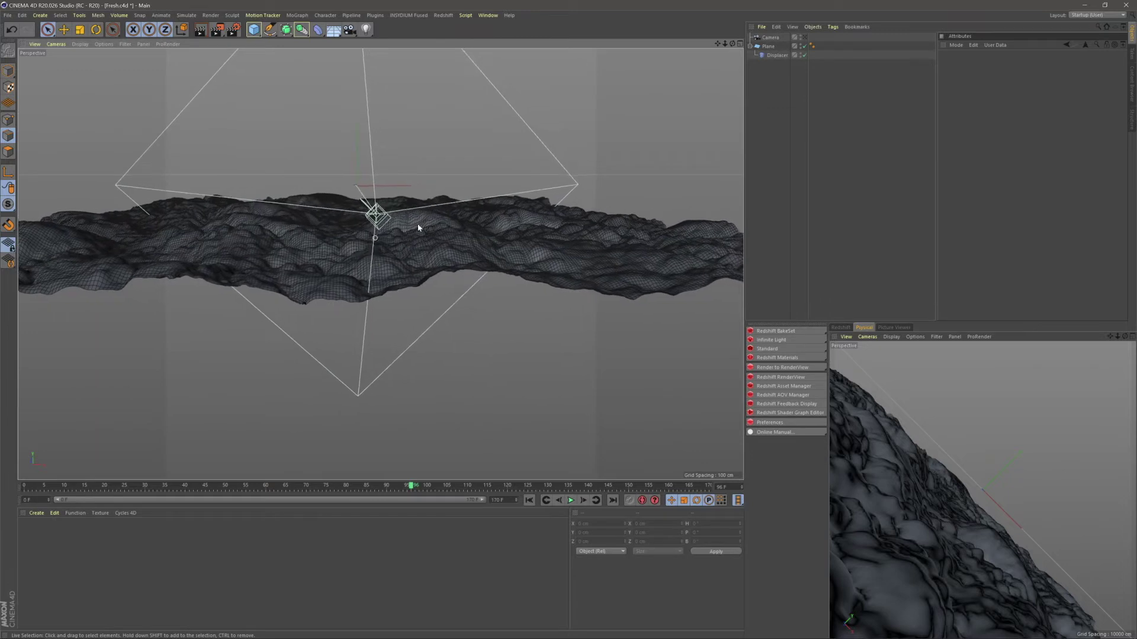
- Try moving the camera along its own tilted axes and undo the move
left_click(768, 47)
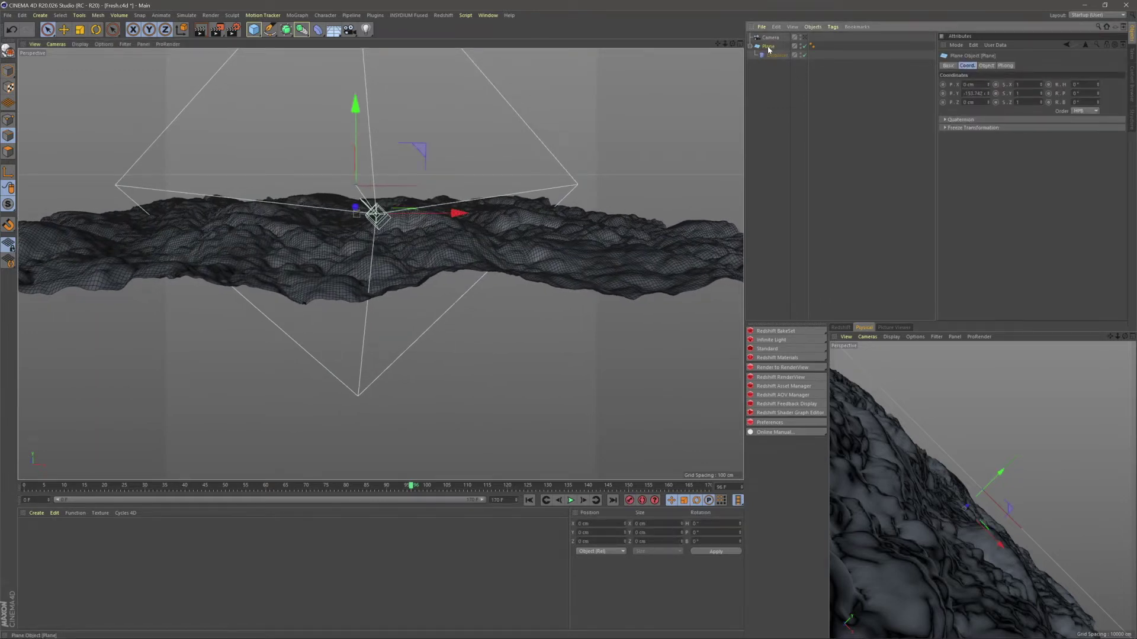
left_click(769, 37)
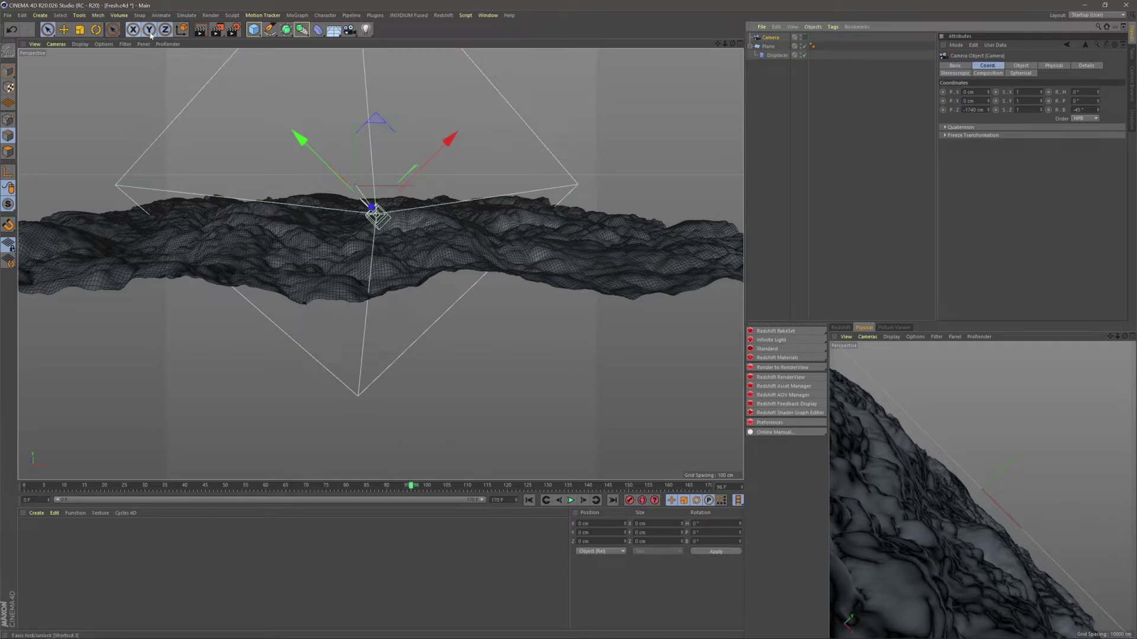
left_click(181, 32)
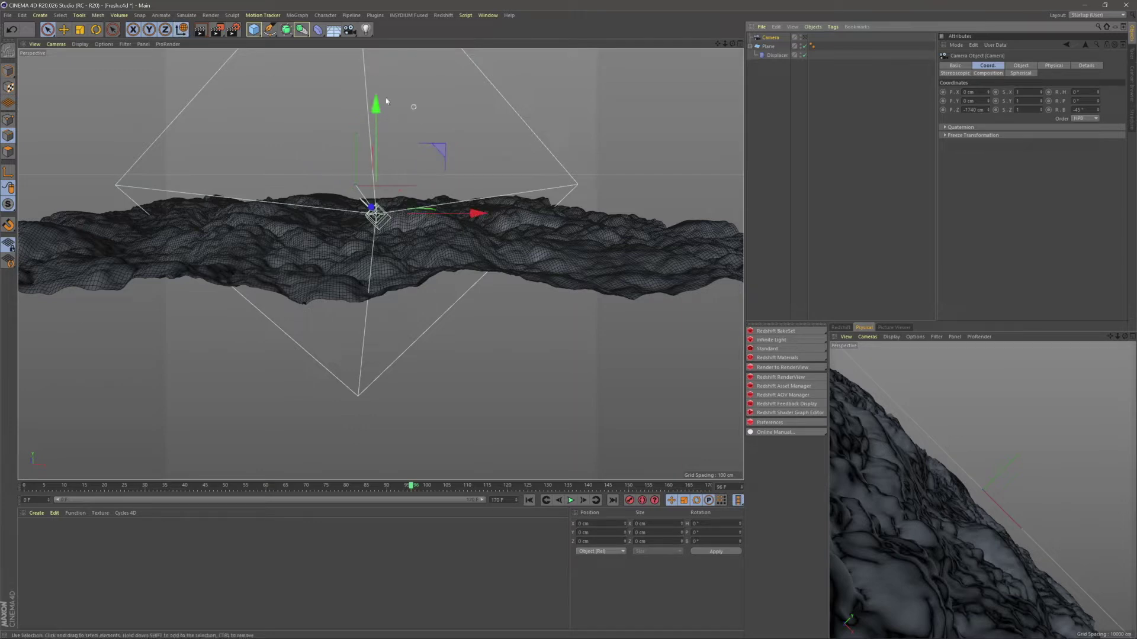
left_click(182, 29)
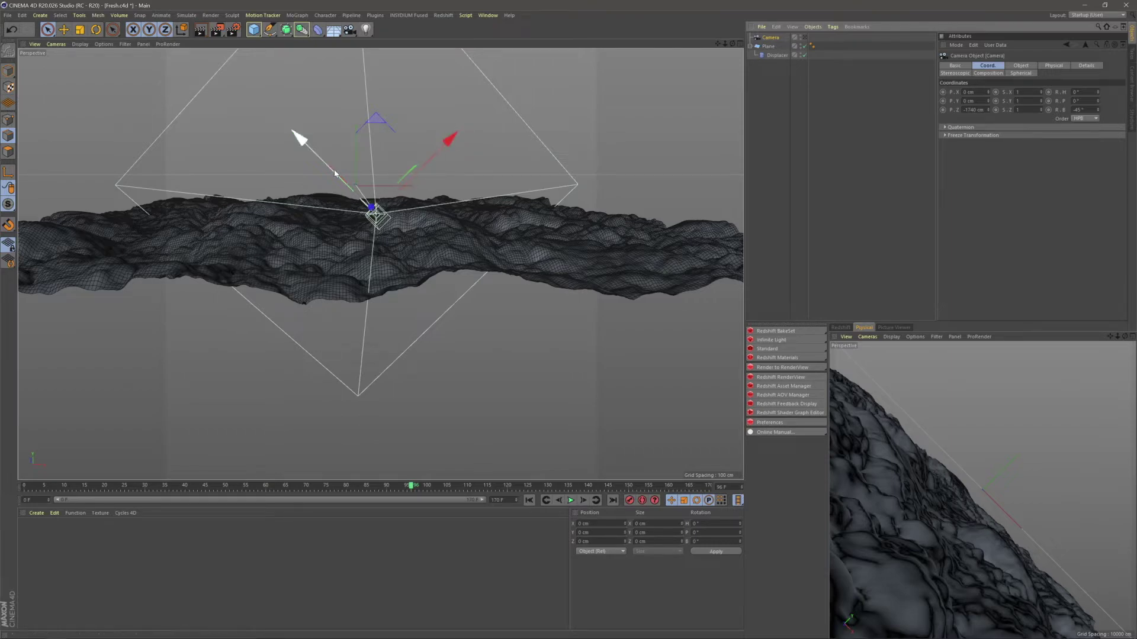
left_click_drag(392, 174, 326, 177)
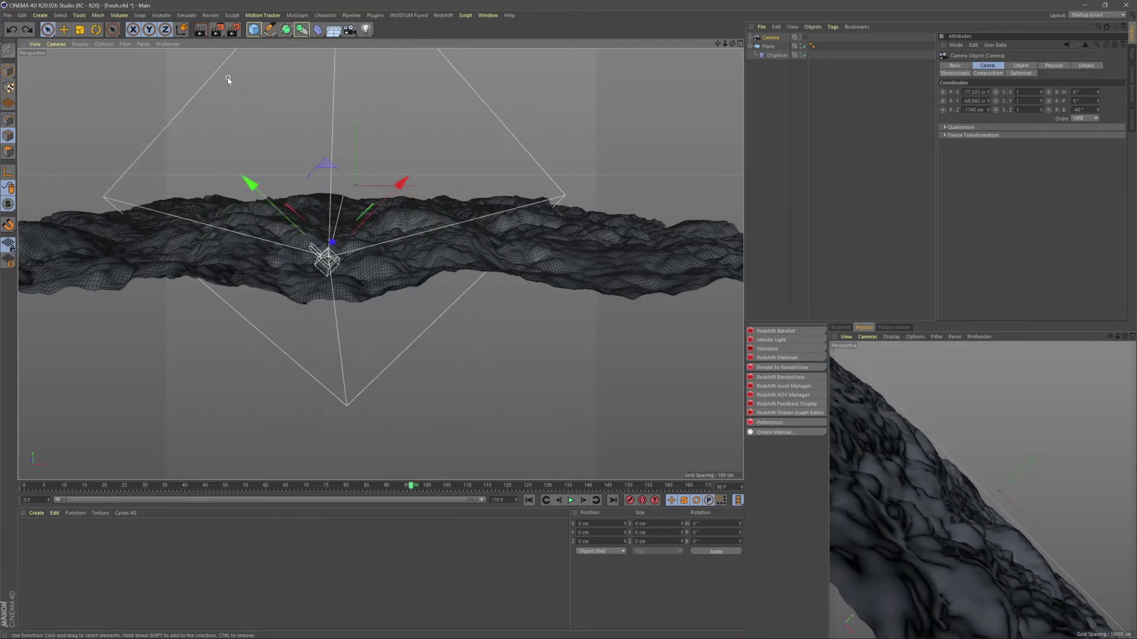
key("ctrl+z")
- Switch to world axes and lower the camera to a Y position of about -56 cm, shifting it slightly forward
left_click(182, 30)
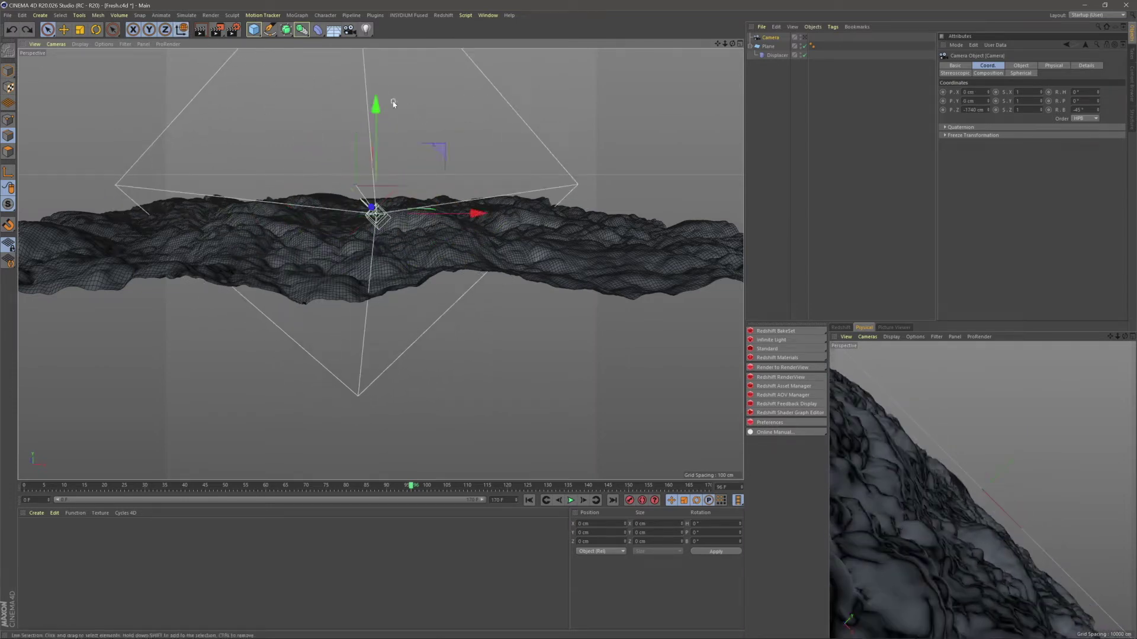
left_click_drag(375, 103, 381, 148)
left_click_drag(380, 246, 463, 279, "alt")
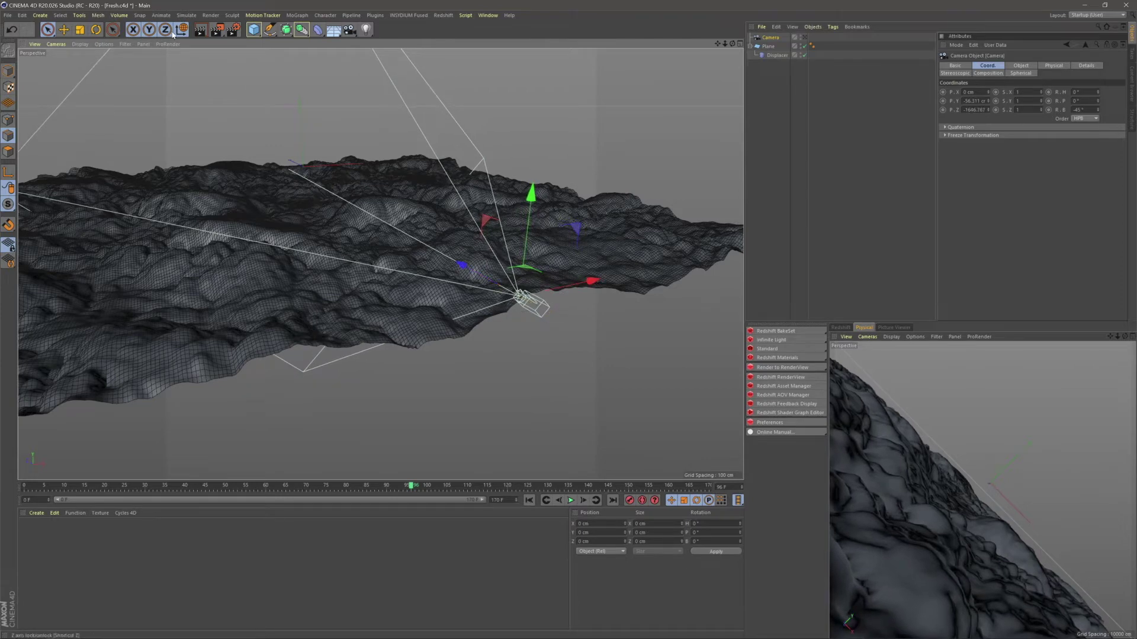
- Rotate and reposition the camera to reframe the sloping terrain against the open background, and deselect it
left_click(95, 30)
left_click_drag(486, 265, 463, 243, "alt")
key("space")
middle_click_drag(464, 243, 487, 243, "alt")
left_click_drag(471, 211, 455, 249)
left_click(775, 183)
mouse_move(460, 293)
left_mouse_down("alt")
mouse_move(282, 268)
mouse_move(455, 290)
left_mouse_up("alt")
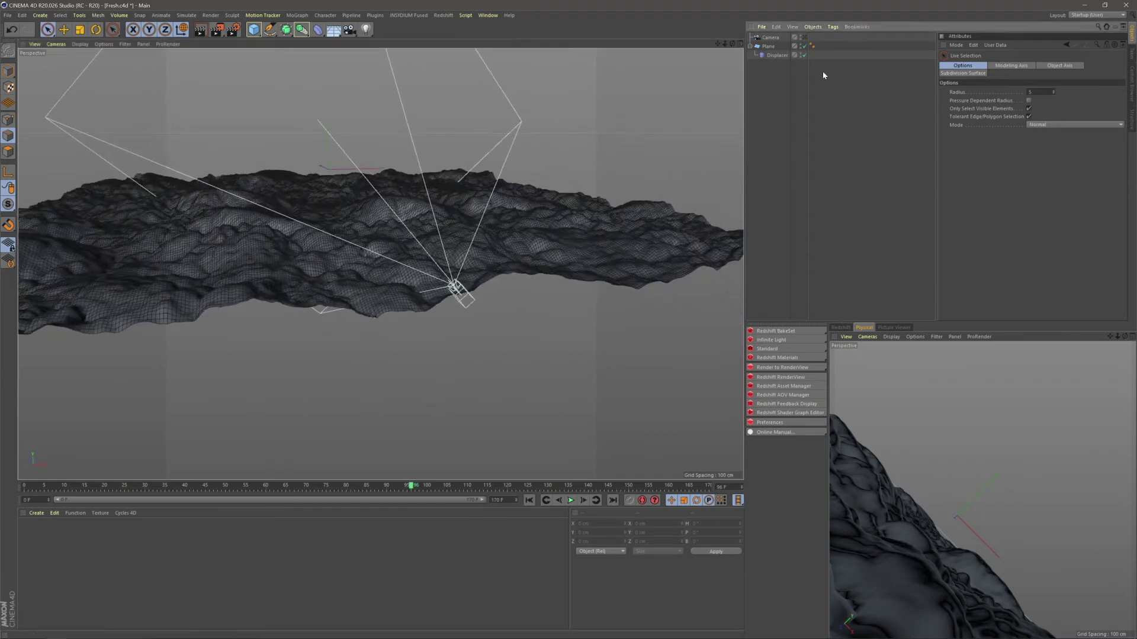
- Hide the camera in the viewport and compare the whole terrain with the reference artwork in the browser
double_click(800, 37, "alt")
left_click_drag(516, 266, 428, 319, "alt")
key("alt+Tab")
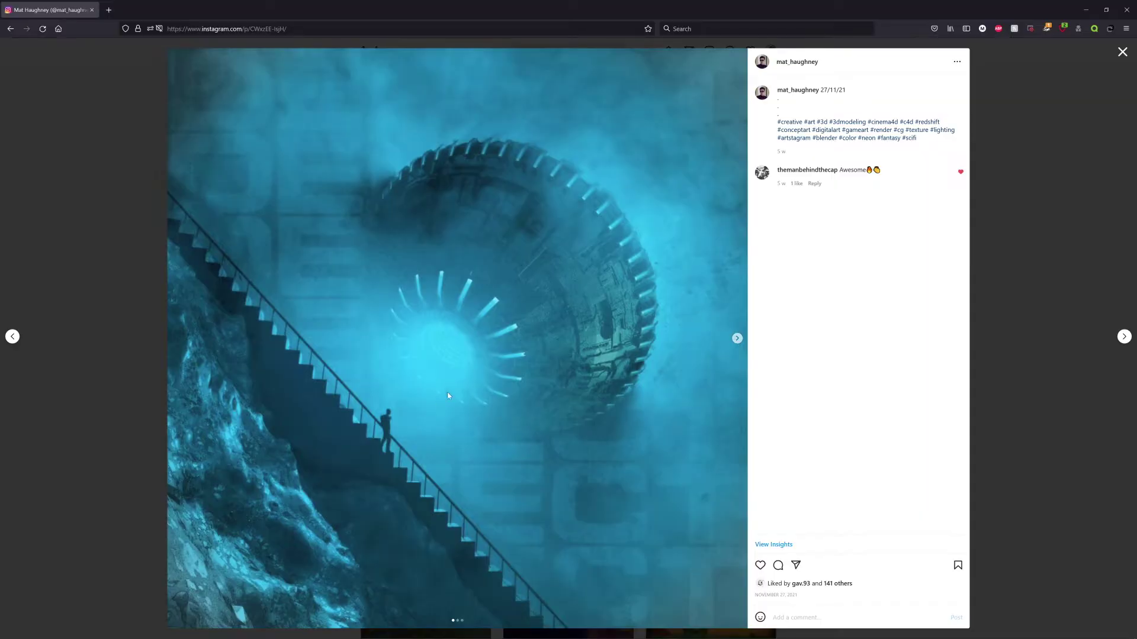
key("alt+Tab")
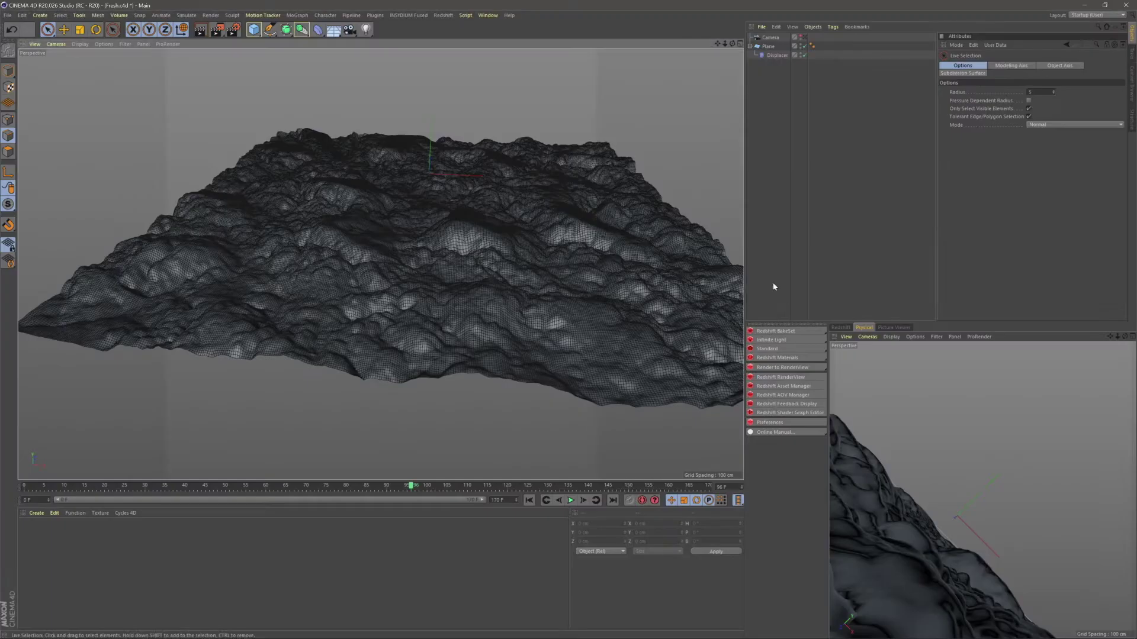
- Open the layer shader that drives the terrain's Displacer
left_click(777, 55)
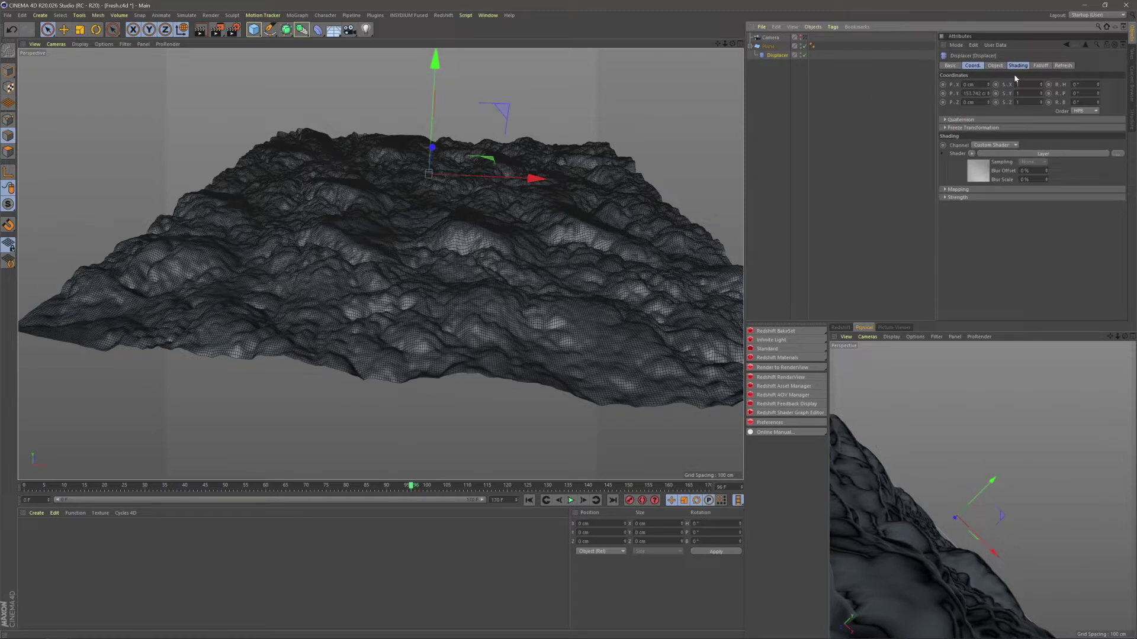
left_click(1003, 154)
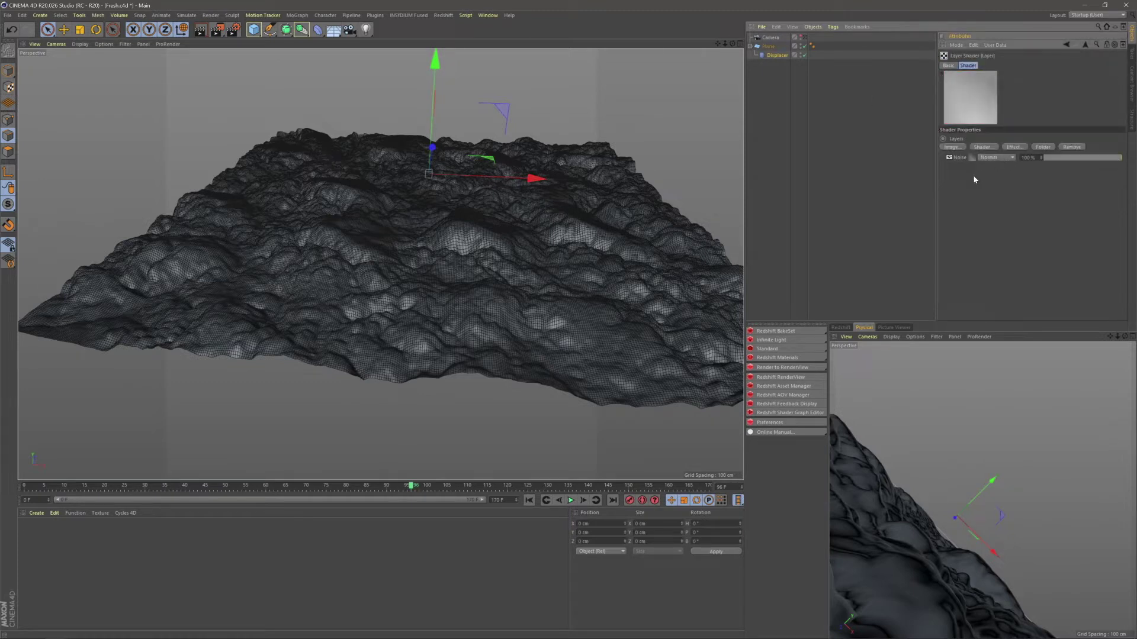
- Try adding a second Noise layer above the existing noise and undo the addition
left_click(983, 148)
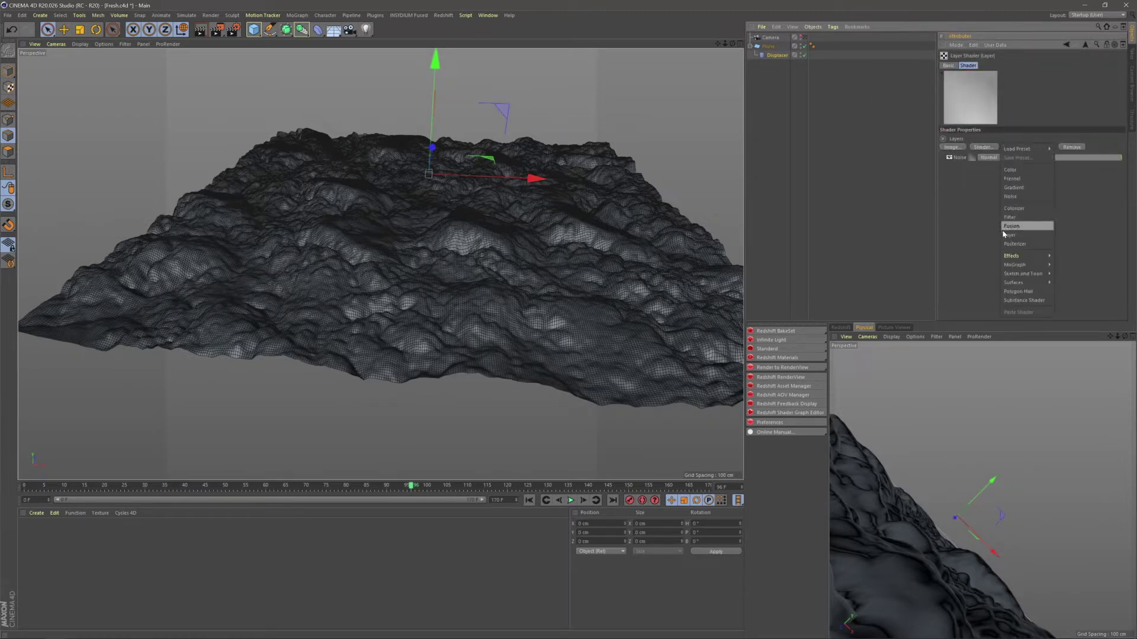
left_click(1019, 202)
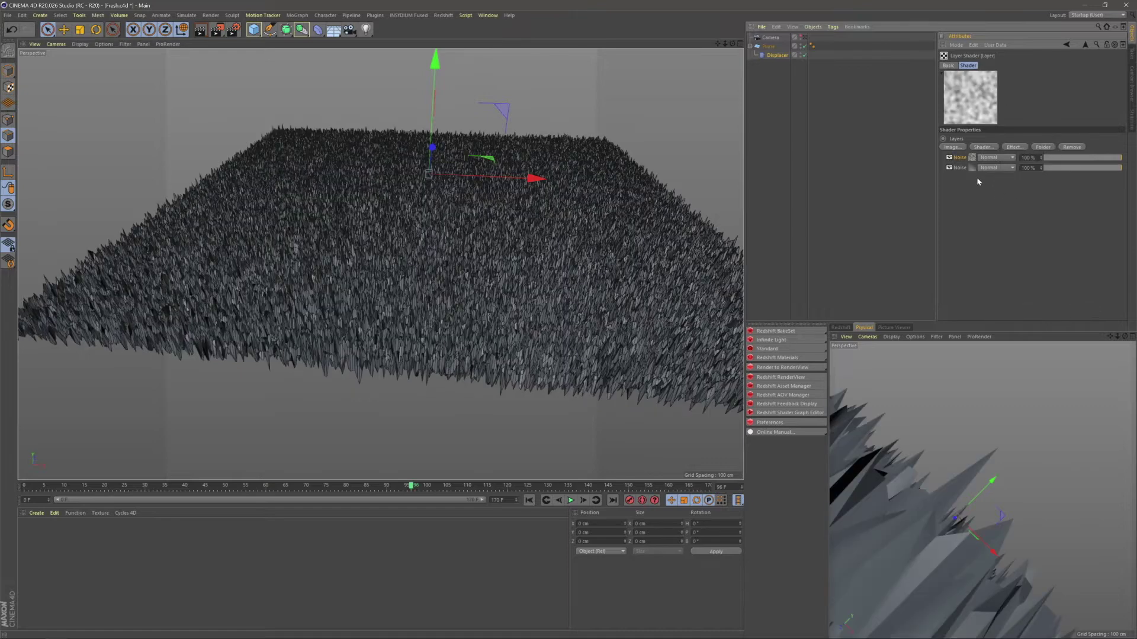
key("ctrl+z")
- Add a Tiles surface shader above the noise layer and set its pattern to Hexagons after trying Lines 1
left_click(984, 148)
mouse_move(1022, 287)
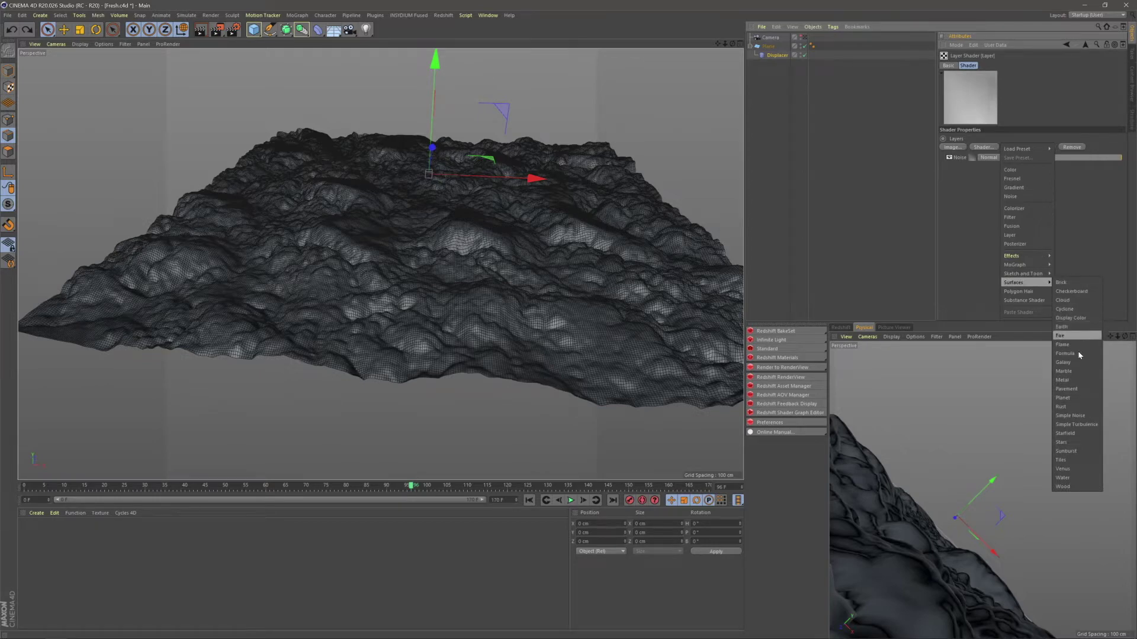
left_click(1066, 462)
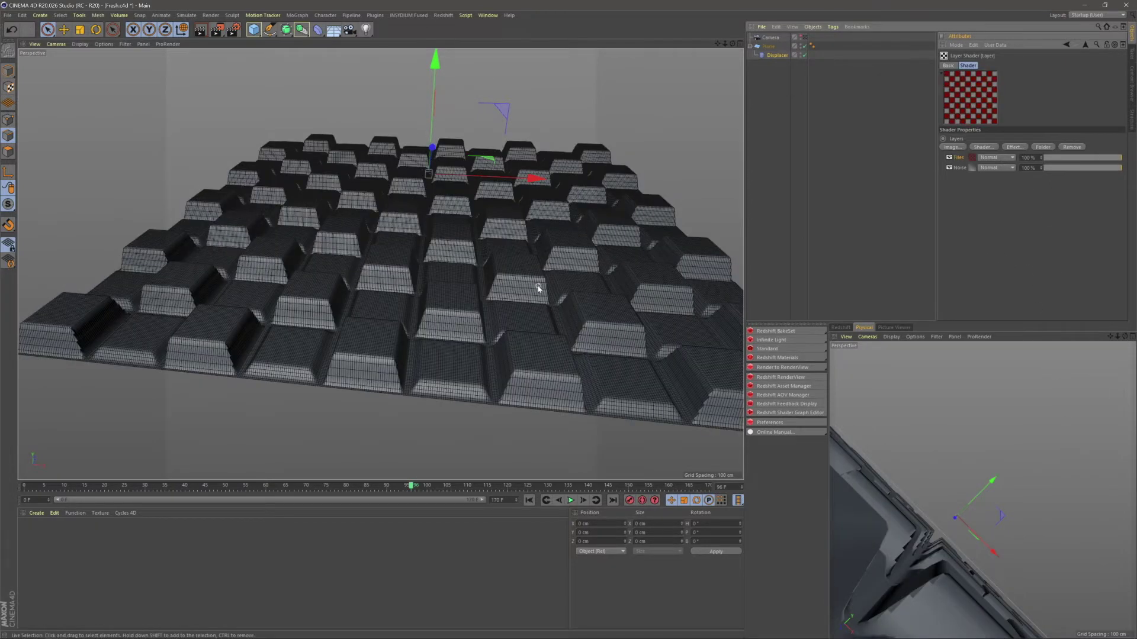
left_click(973, 158)
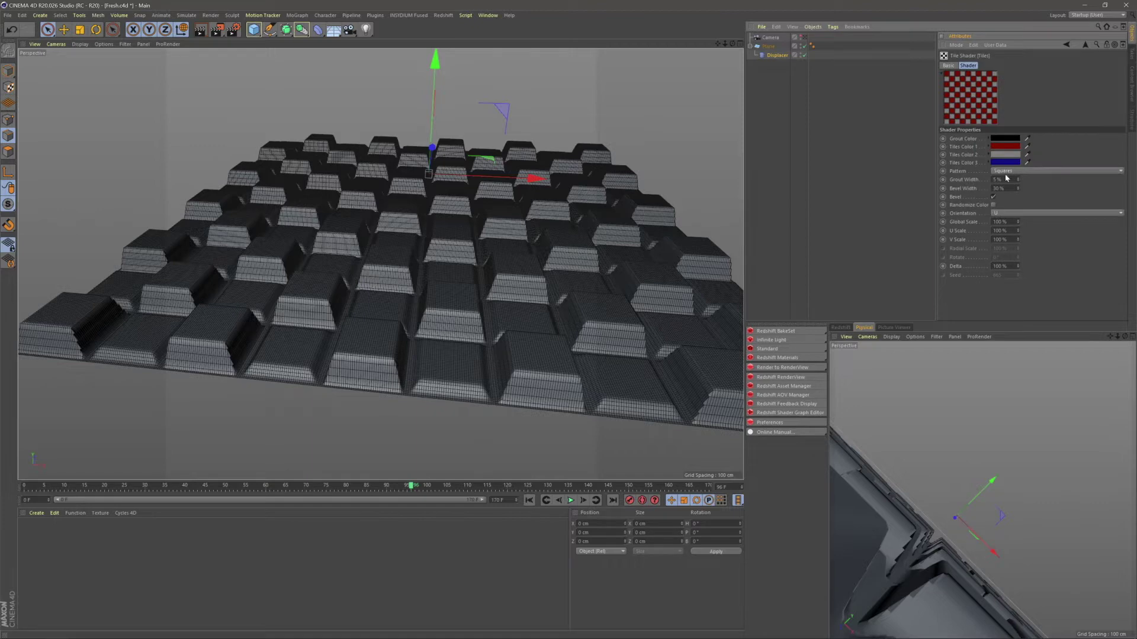
left_click(1006, 171)
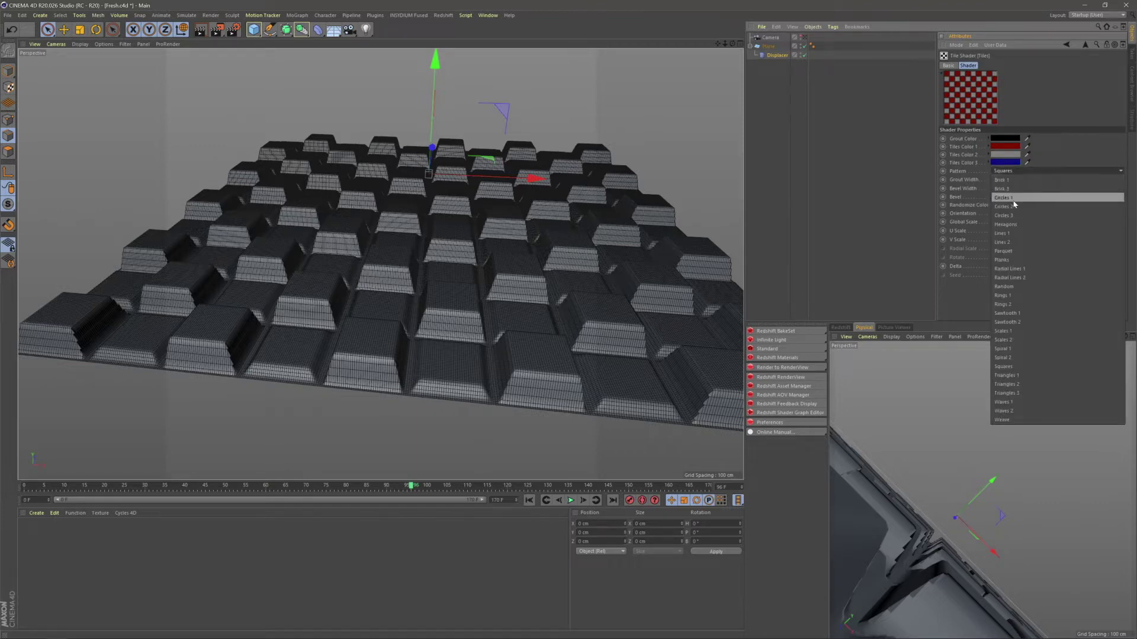
left_click(1015, 233)
left_click(1015, 172)
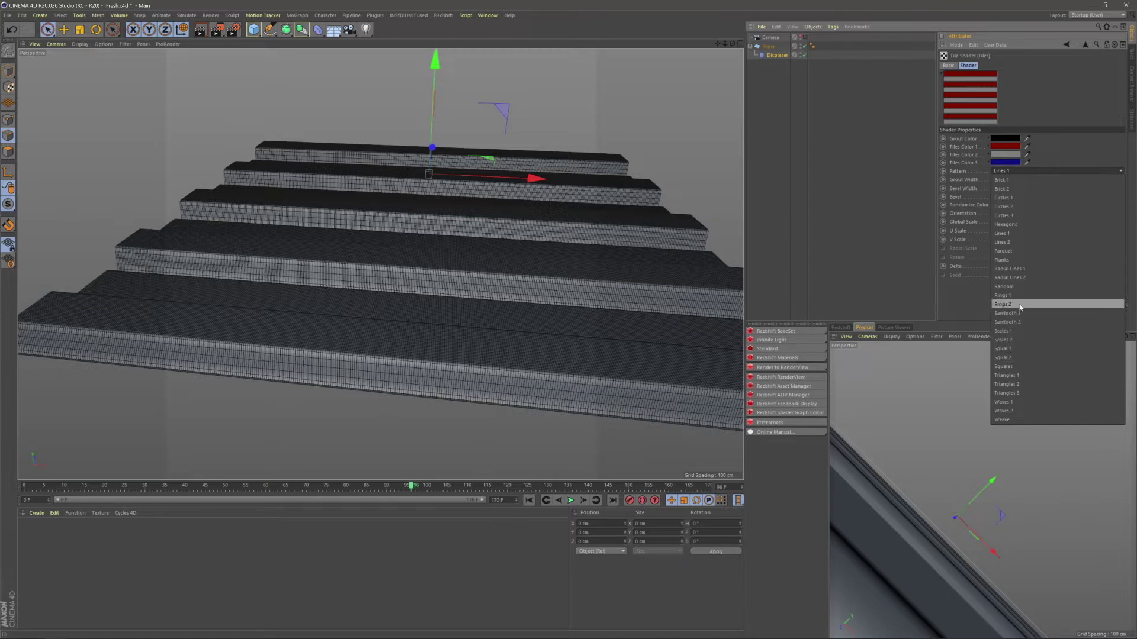
left_click(1005, 225)
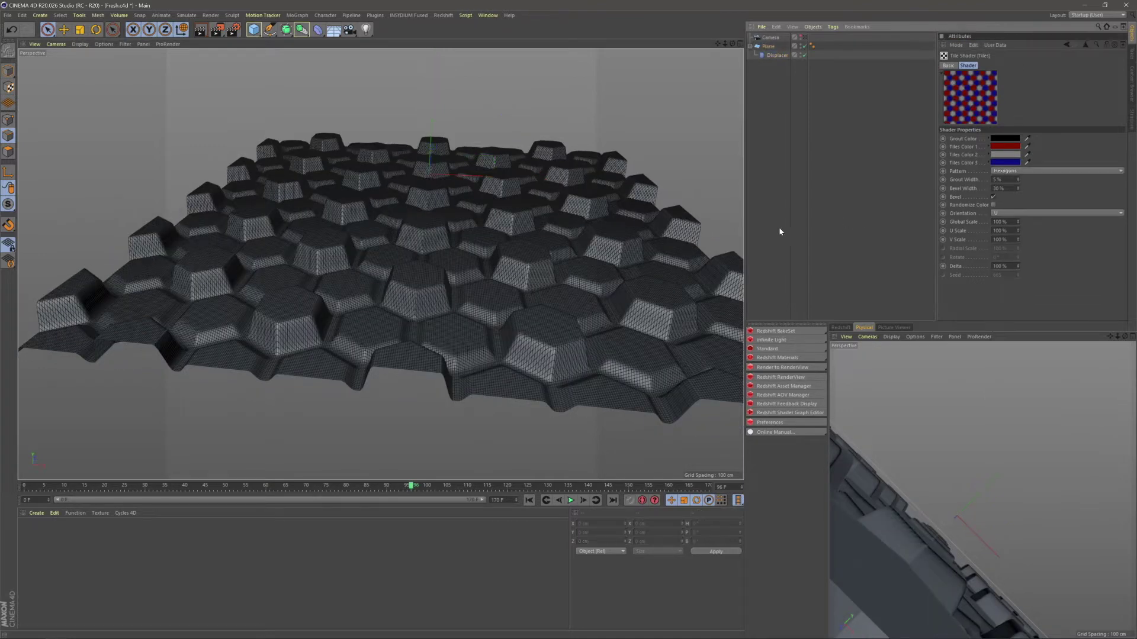
- Return to the layer stack and blend the Tiles layer over the noise in Overlay mode
middle_click_drag(503, 242, 436, 255, "alt")
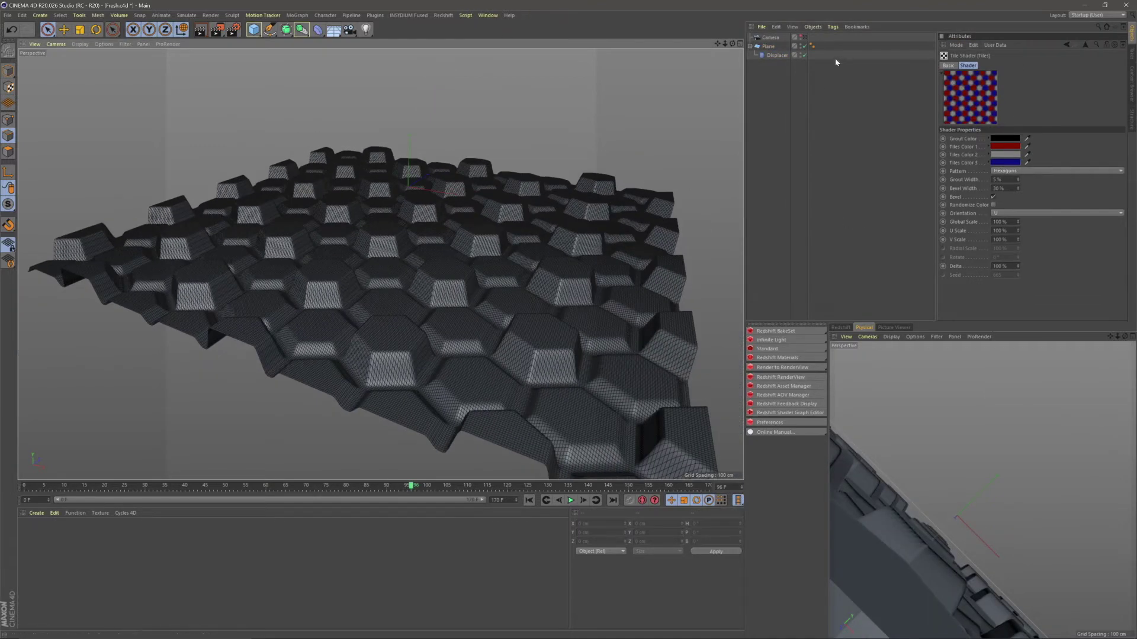
left_click(1086, 47)
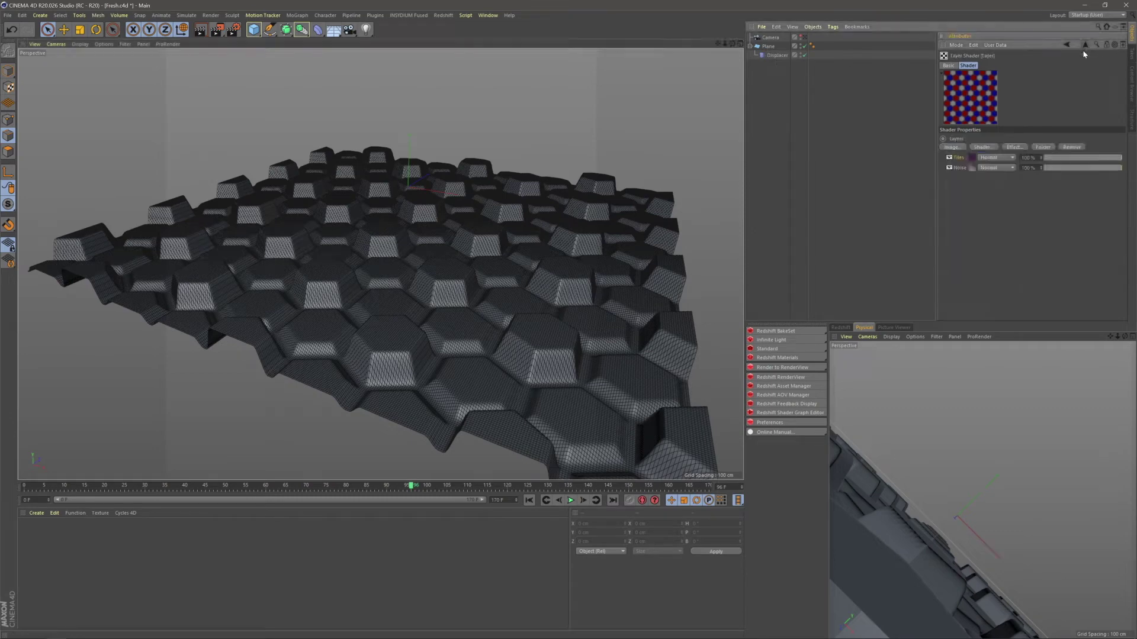
left_click(1010, 157)
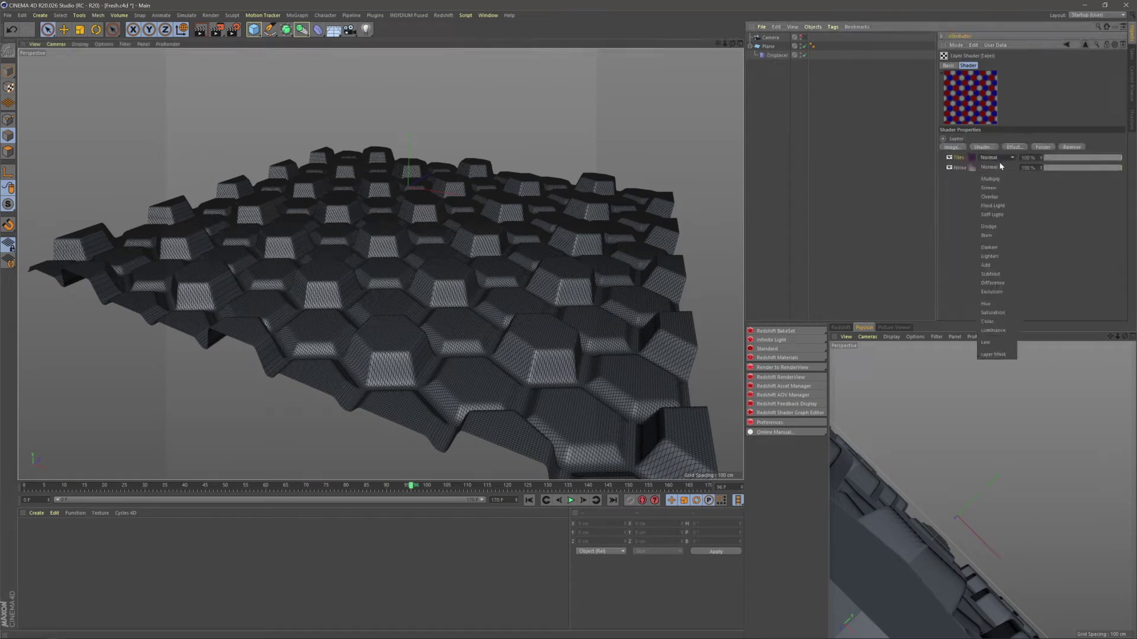
left_click(1000, 197)
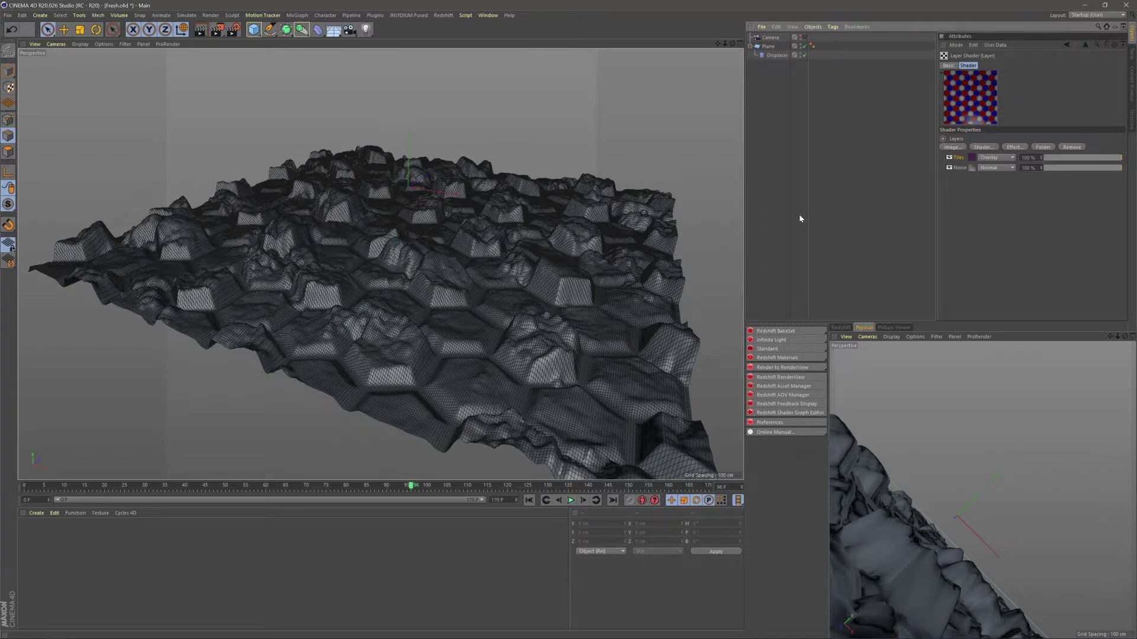
- Lower the Tiles layer's opacity to about 35% so the hexagons only subtly shape the terrain
left_click_drag(482, 278, 458, 280, "alt")
right_click_drag(459, 280, 459, 266, "alt")
middle_click_drag(499, 283, 554, 320, "alt")
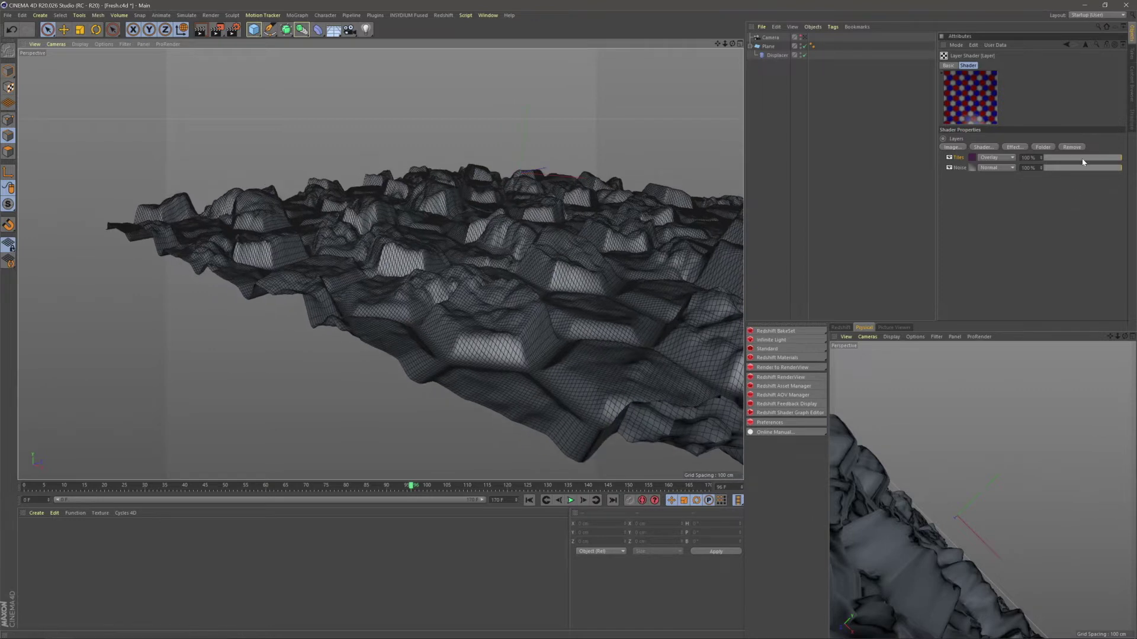
left_click(1081, 159)
left_click_drag(1081, 160, 1070, 161)
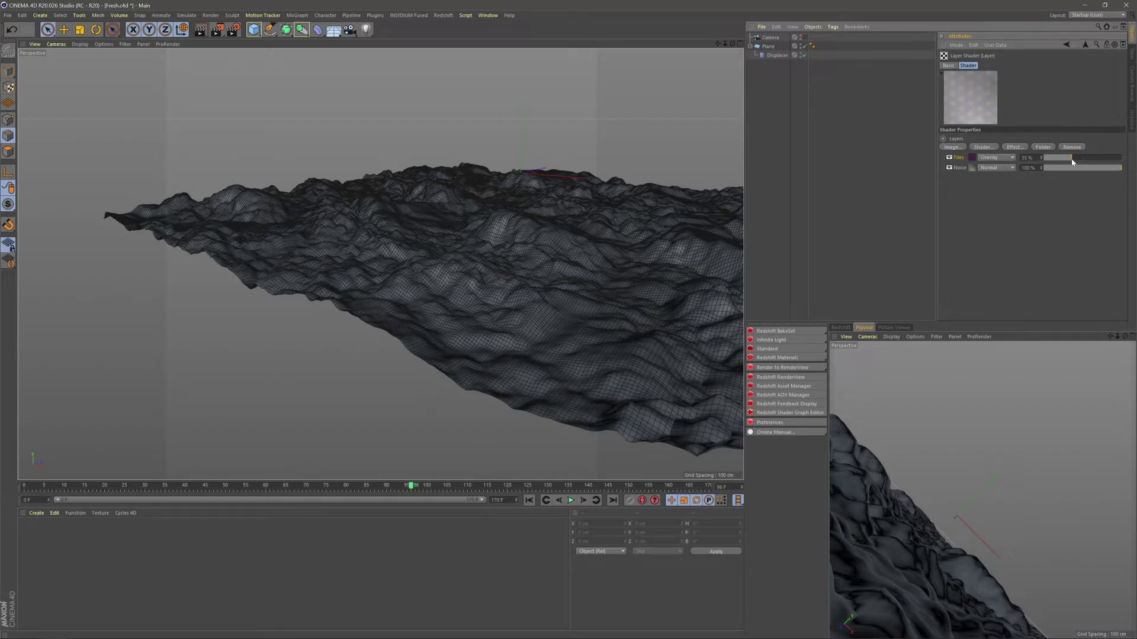
- Switch the Tiles layer off and on repeatedly to examine its effect on the terrain's rock shapes
left_click_drag(490, 272, 520, 267, "alt")
left_click(950, 158)
left_click(950, 158)
left_click(950, 158)
left_click(950, 158)
left_click(951, 158)
left_click(951, 158)
left_click(950, 158)
left_click(951, 158)
left_click(950, 159)
left_click(951, 159)
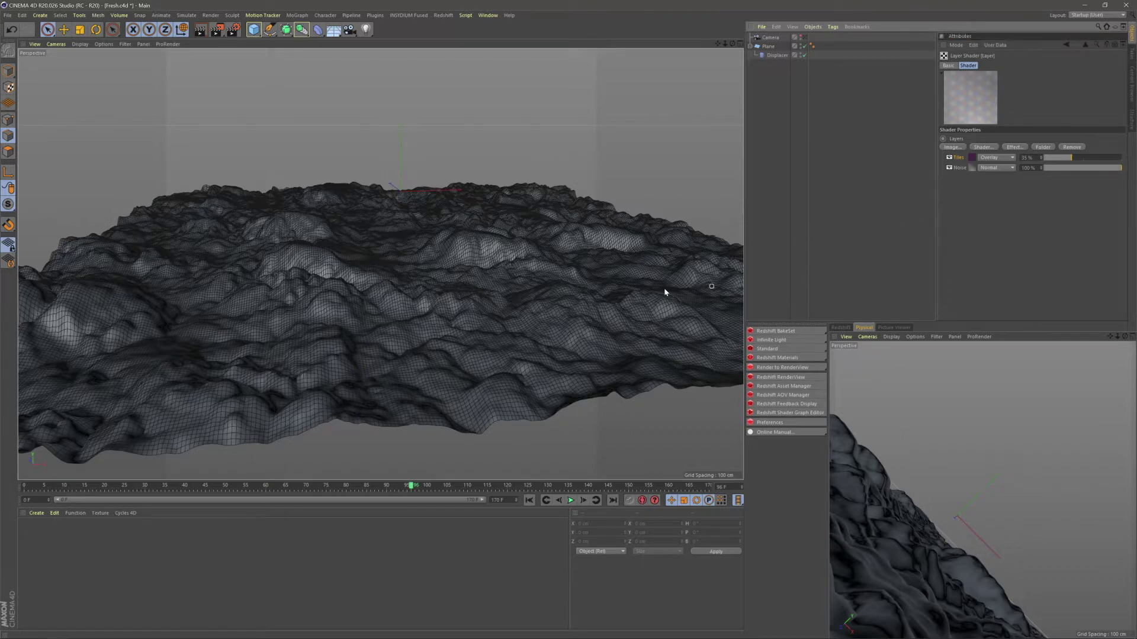
- Set the Displacer's height to 150 cm
left_click_drag(431, 311, 386, 311, "alt")
left_click(776, 56)
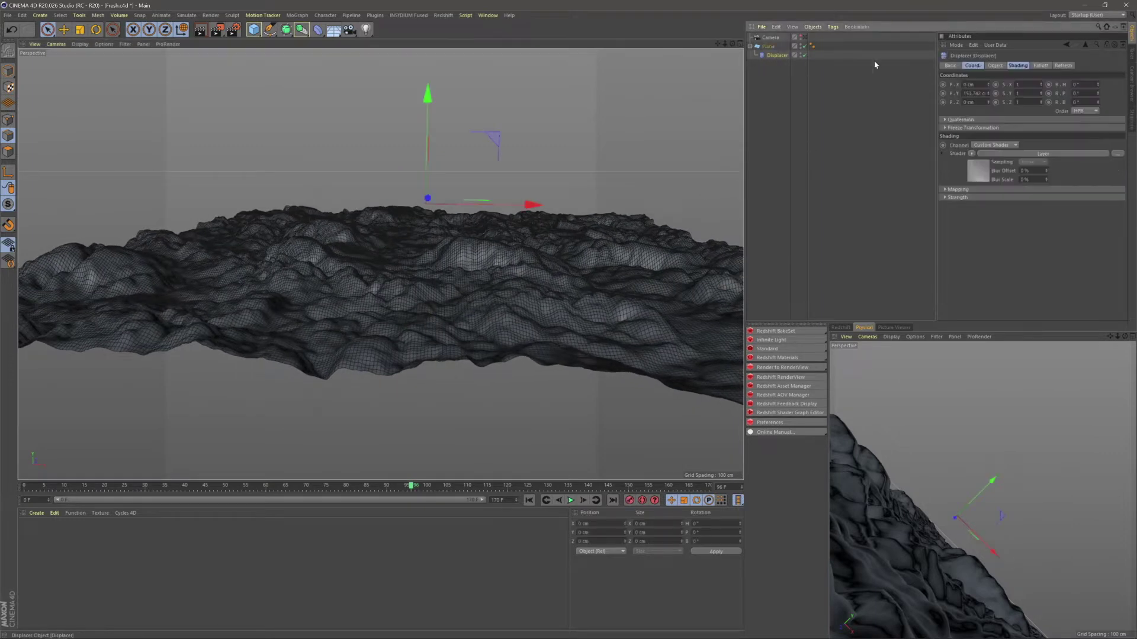
left_click(996, 65)
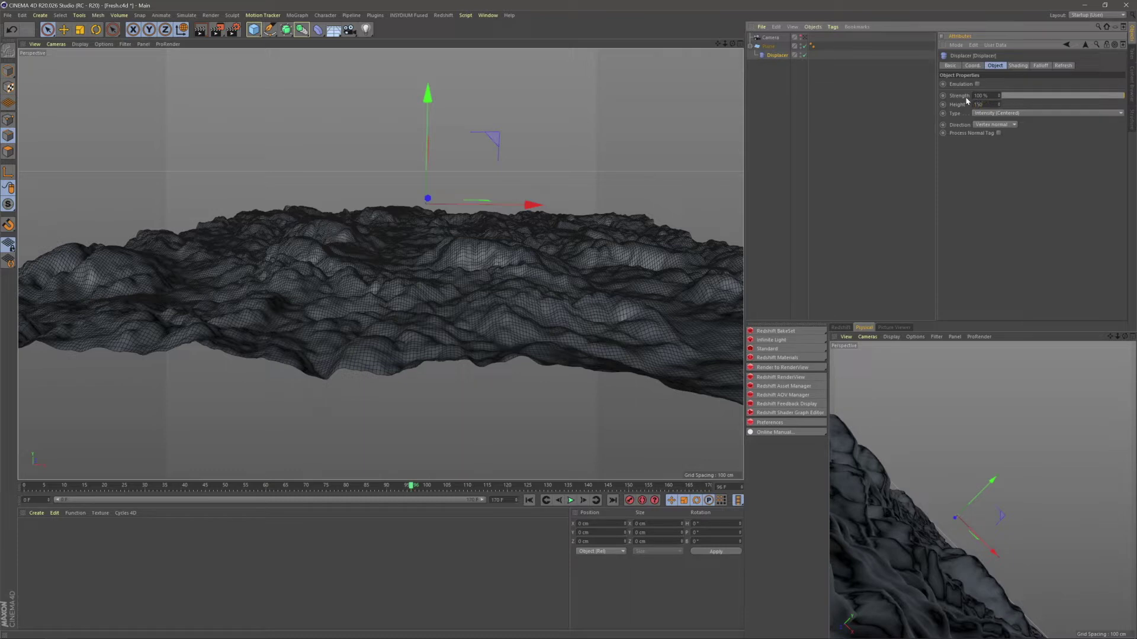
key("Return")
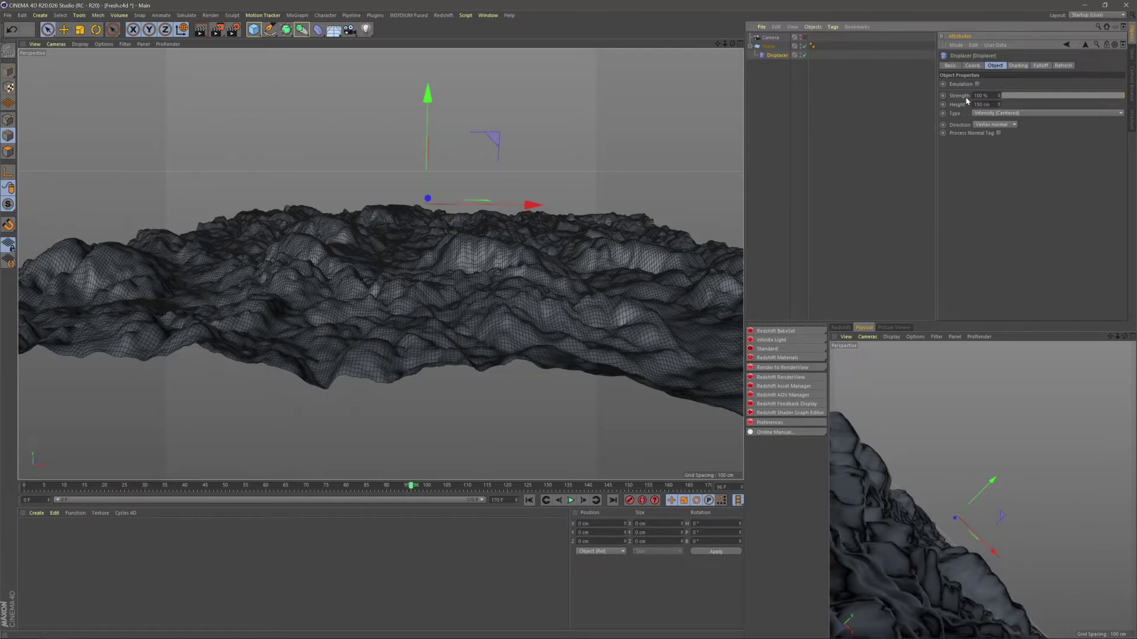
- Reopen the Displacer's layer shader, lower the Tiles opacity to 20%, and compare the terrain with the layer on and off
left_click(1017, 66)
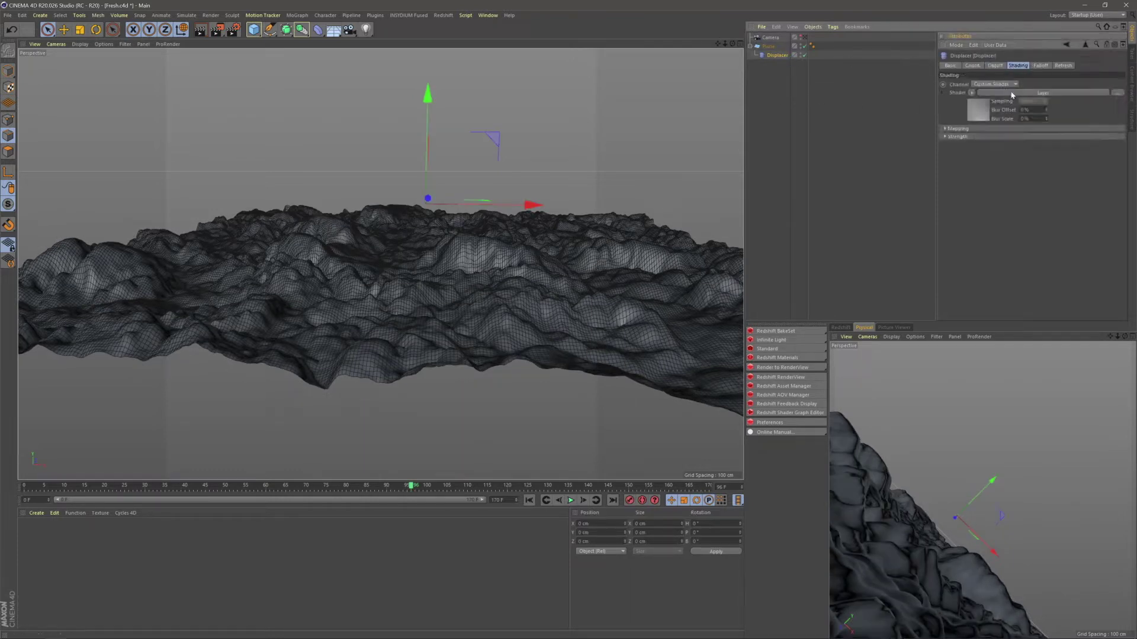
left_click(981, 114)
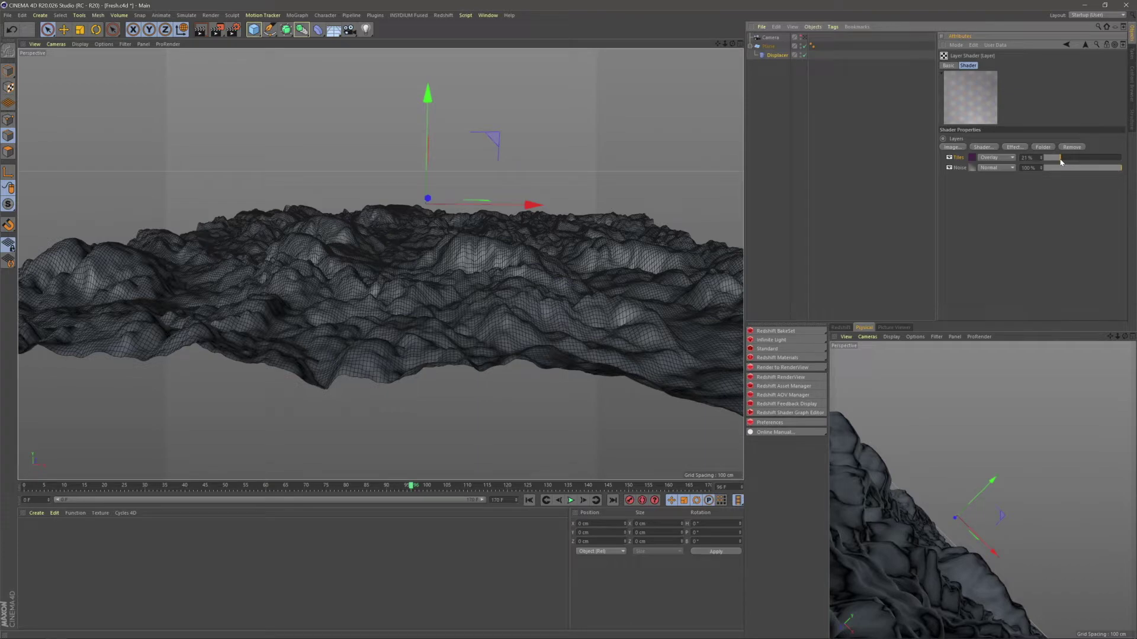
left_click_drag(1060, 162, 1059, 158)
key("Return")
left_click(948, 157)
left_click(947, 156)
left_click(947, 156)
left_click(946, 156)
left_click(948, 157)
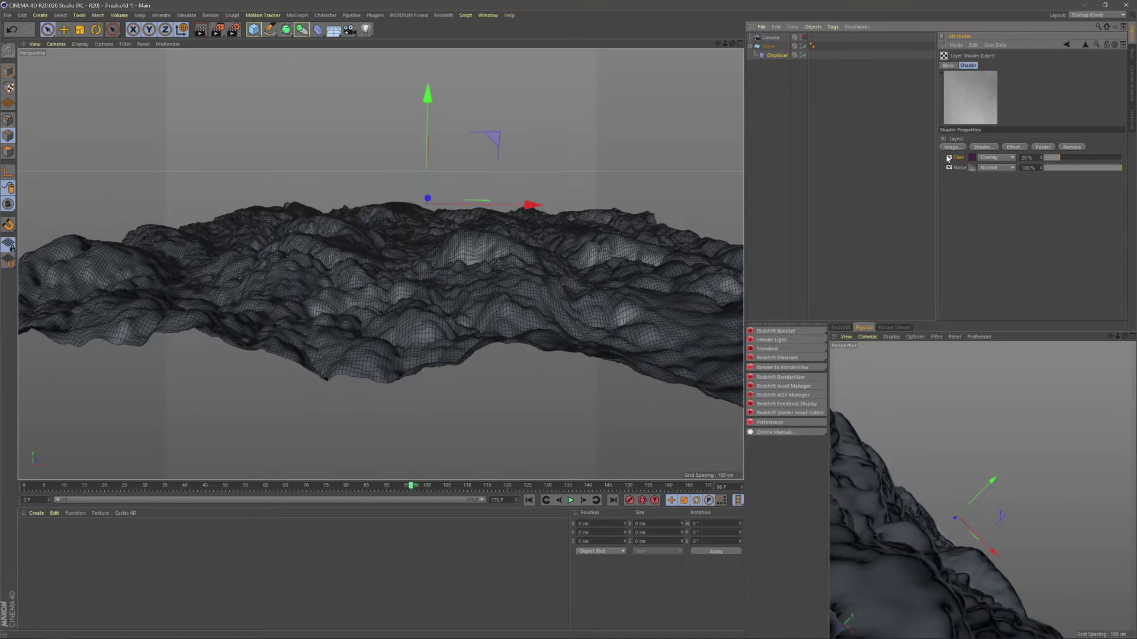
- Add a Gradient layer above the Tiles layer and compare the terrain with it switched off and on
left_click(984, 148)
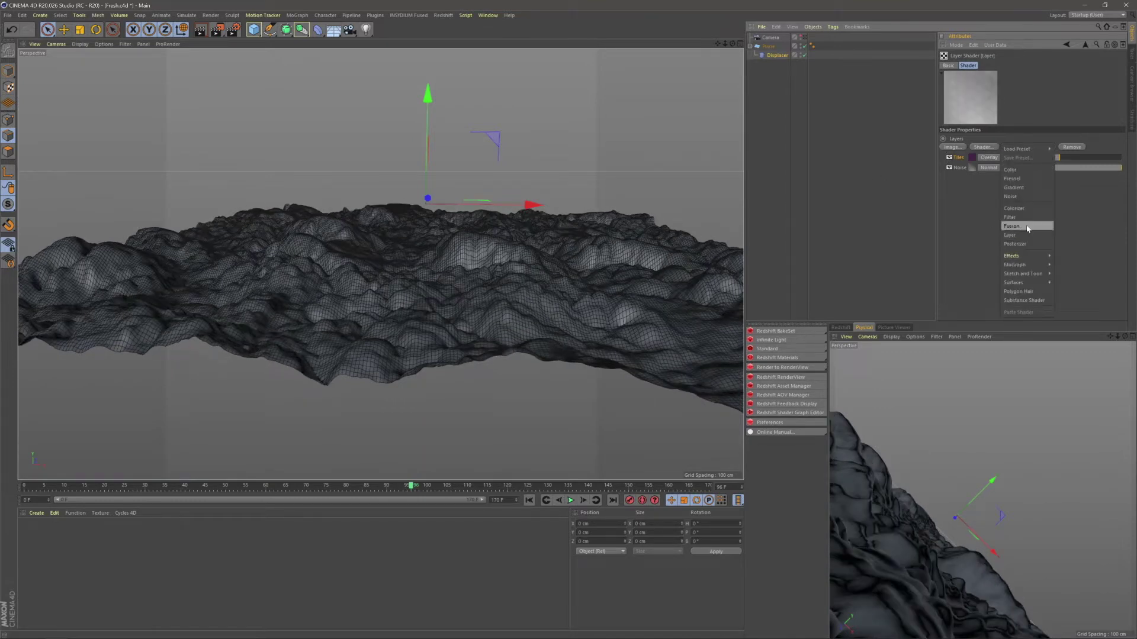
left_click(1014, 187)
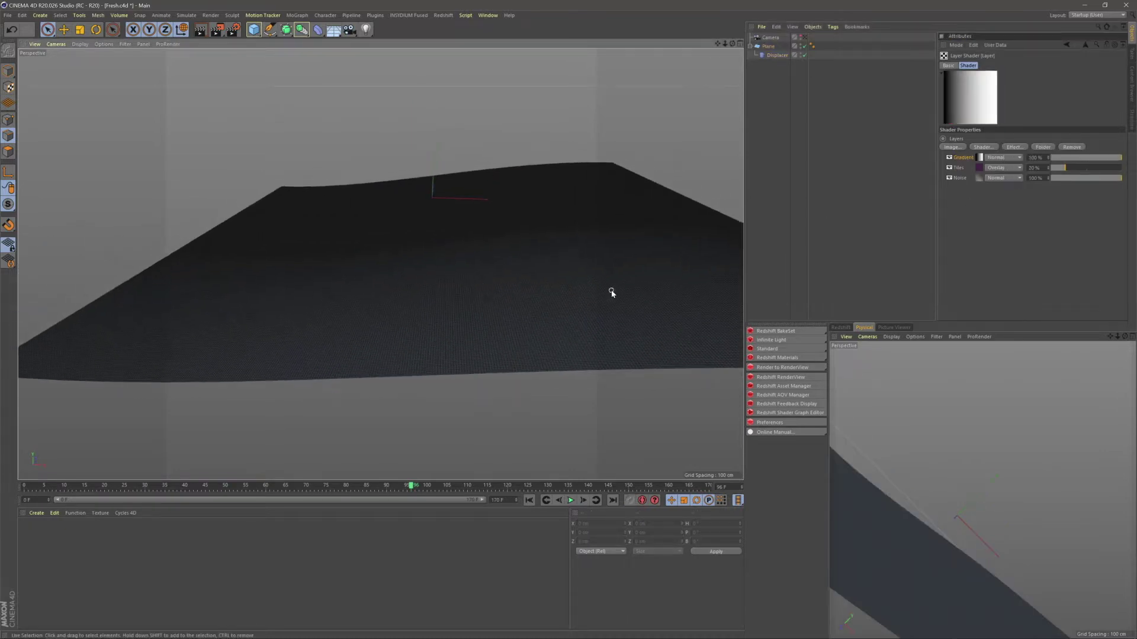
left_click(949, 157)
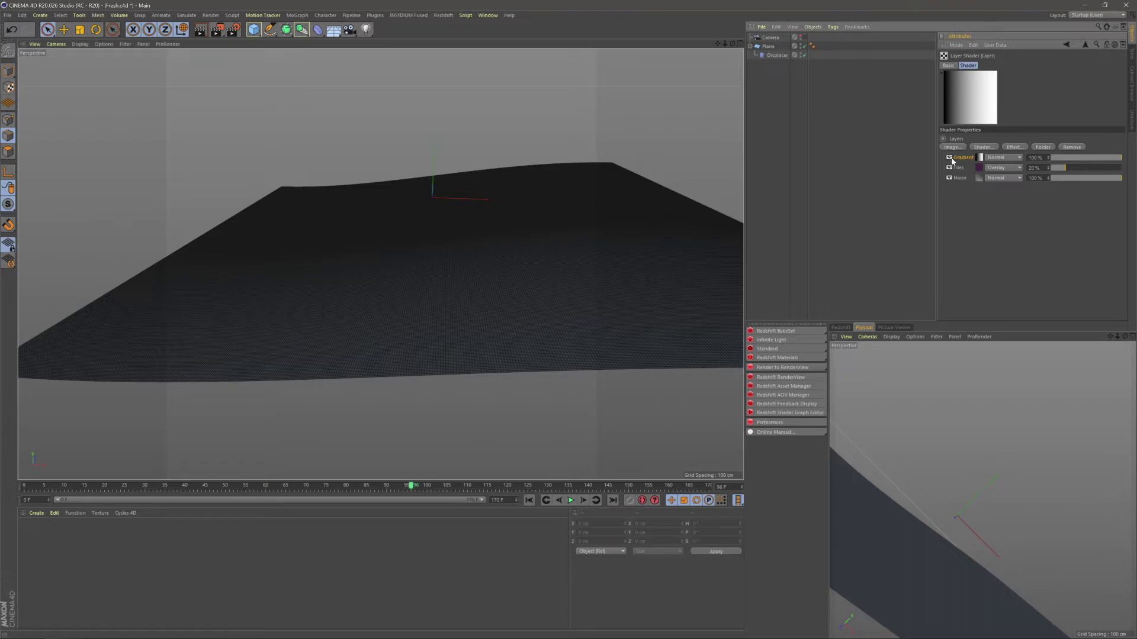
left_click_drag(450, 261, 687, 323, "alt")
left_click_drag(467, 223, 536, 324, "alt")
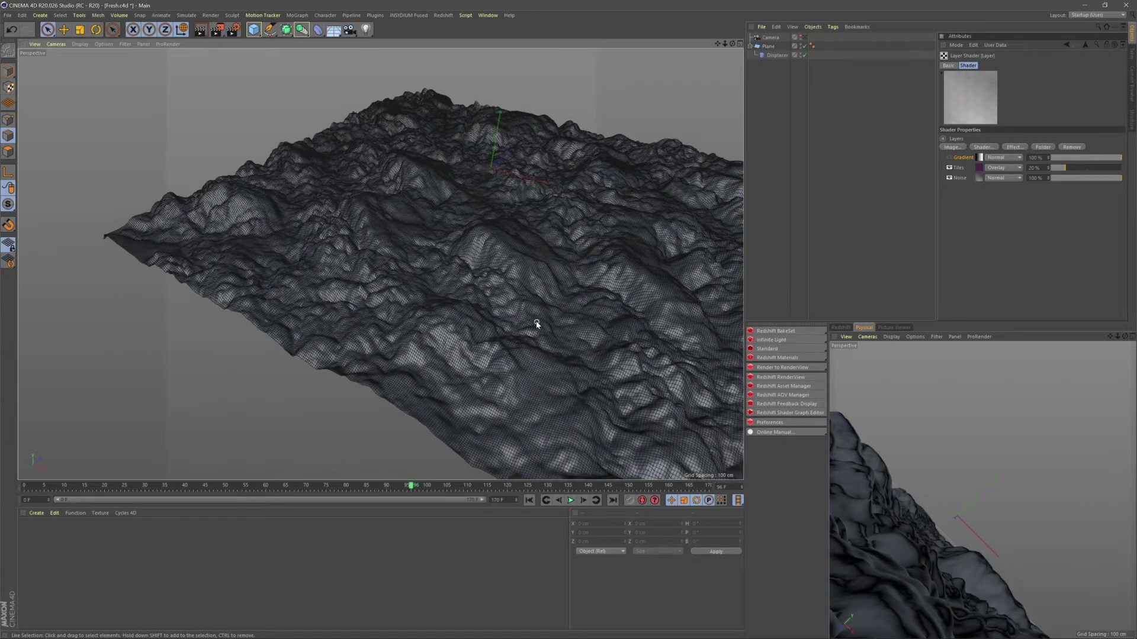
left_click(949, 157)
- Open the Gradient layer's shader and set its angle to 90°
left_click_drag(571, 266, 477, 306, "alt")
scroll(476, 306, "down", 2)
left_click(980, 157)
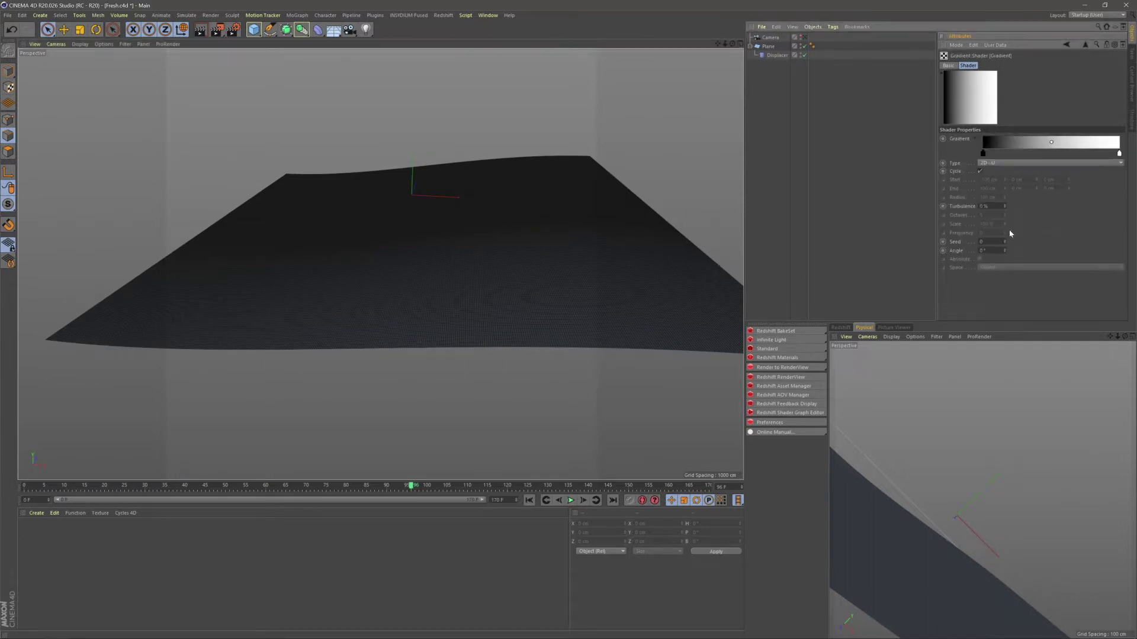
left_click_drag(1003, 250, 1049, 249)
left_click_drag(497, 229, 538, 211, "alt")
left_click_drag(992, 250, 948, 253)
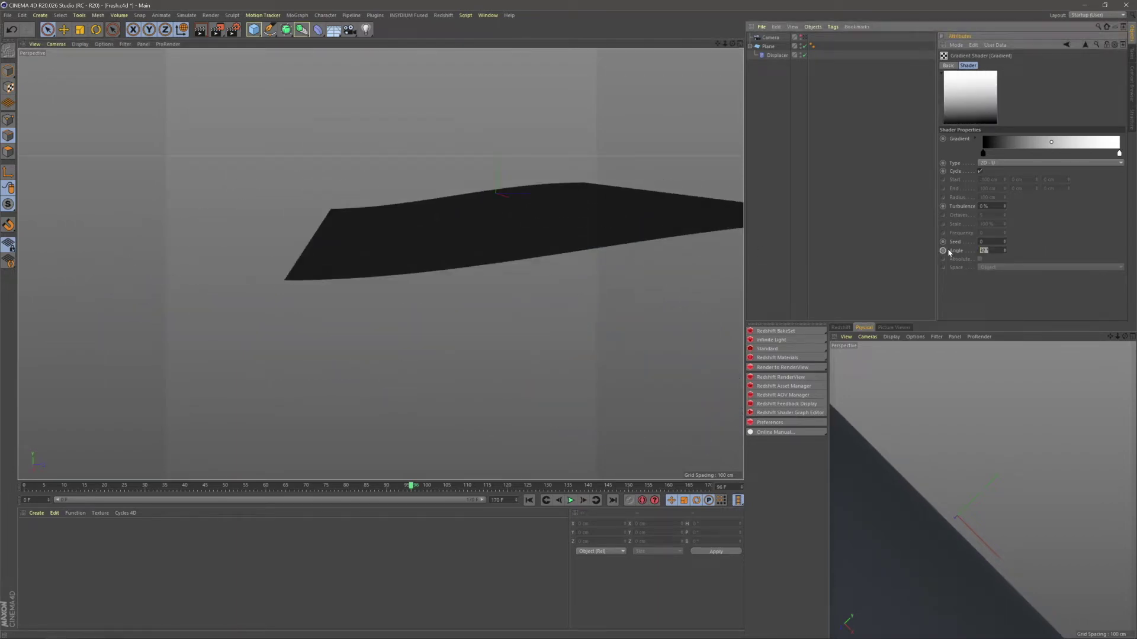
key("Return")
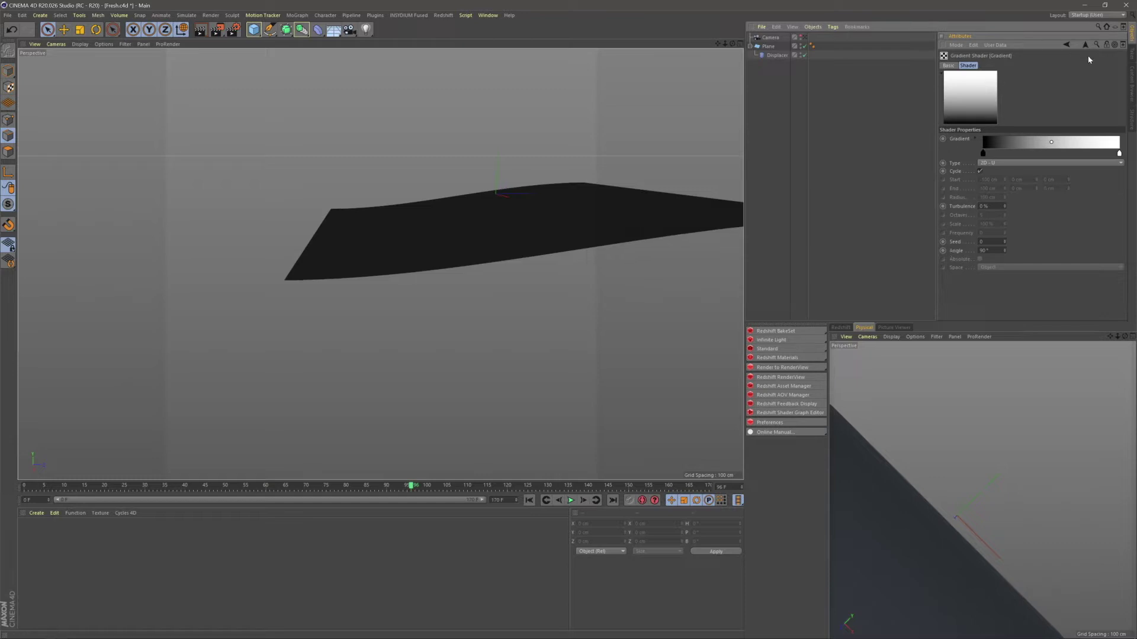
- Return to the layer stack and set the Gradient layer's blend mode to Overlay
left_click(1084, 45)
left_click(1001, 157)
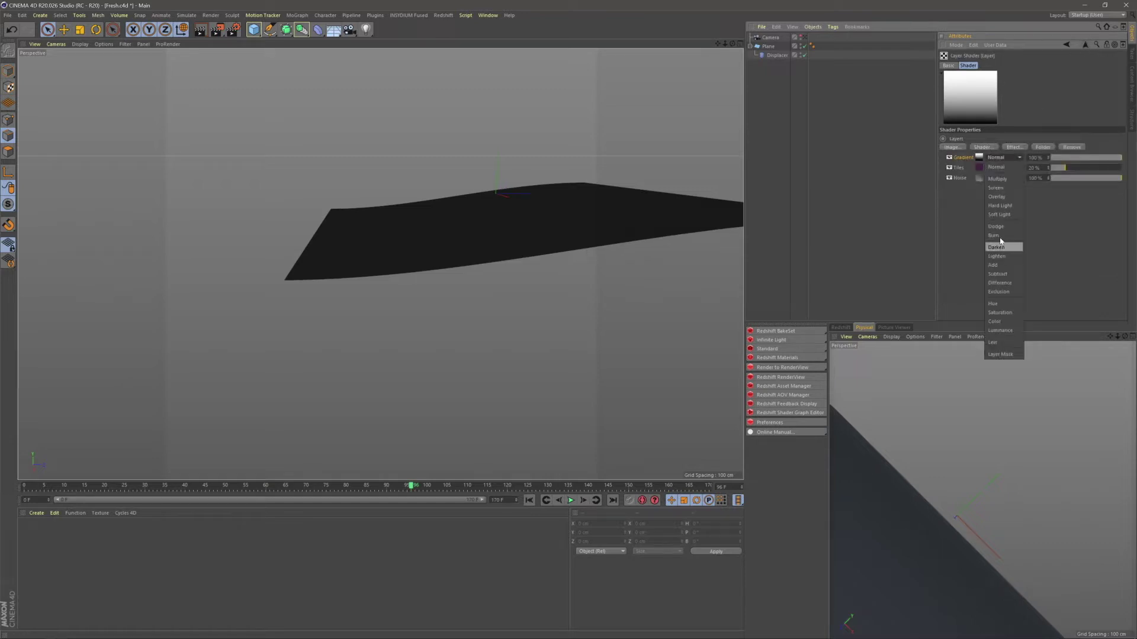
left_click(996, 198)
- Inspect the flattened side of the terrain and lower the Gradient layer's opacity to 20%
left_click_drag(380, 264, 427, 287, "alt")
right_click_drag(417, 286, 443, 258, "alt")
left_click_drag(444, 258, 521, 232, "alt")
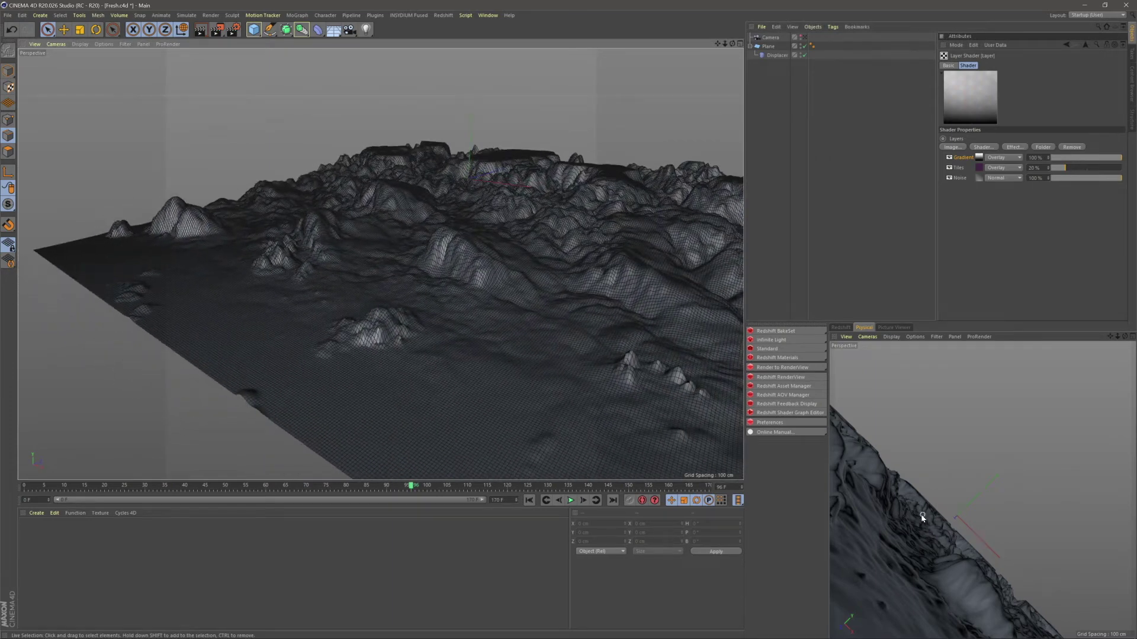
left_click_drag(406, 327, 344, 309, "alt")
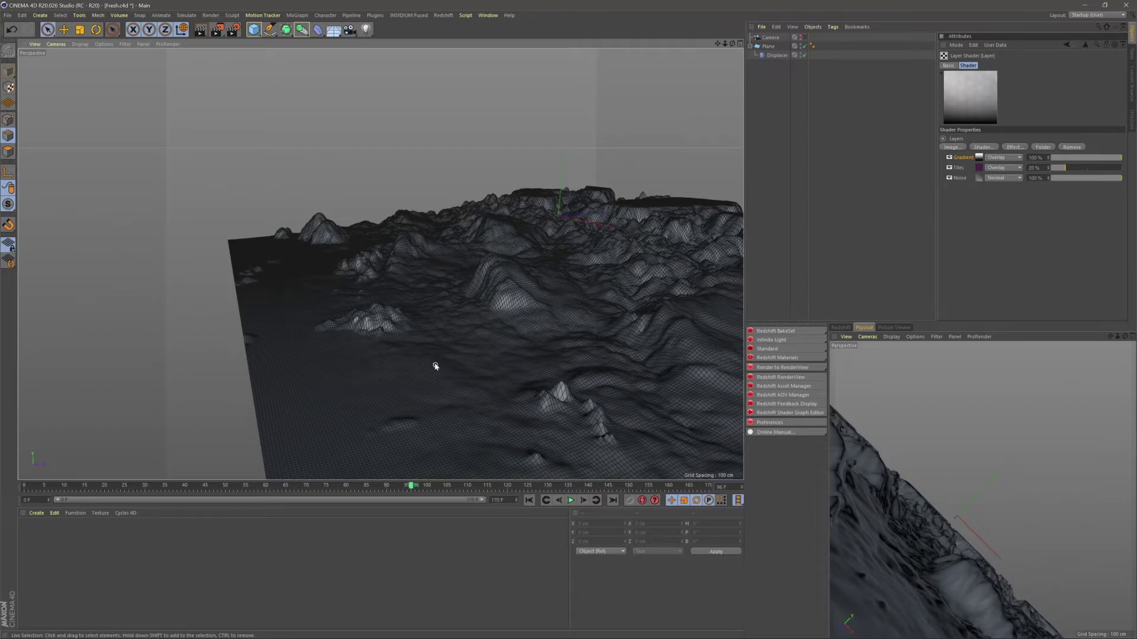
middle_click_drag(431, 365, 377, 295, "alt")
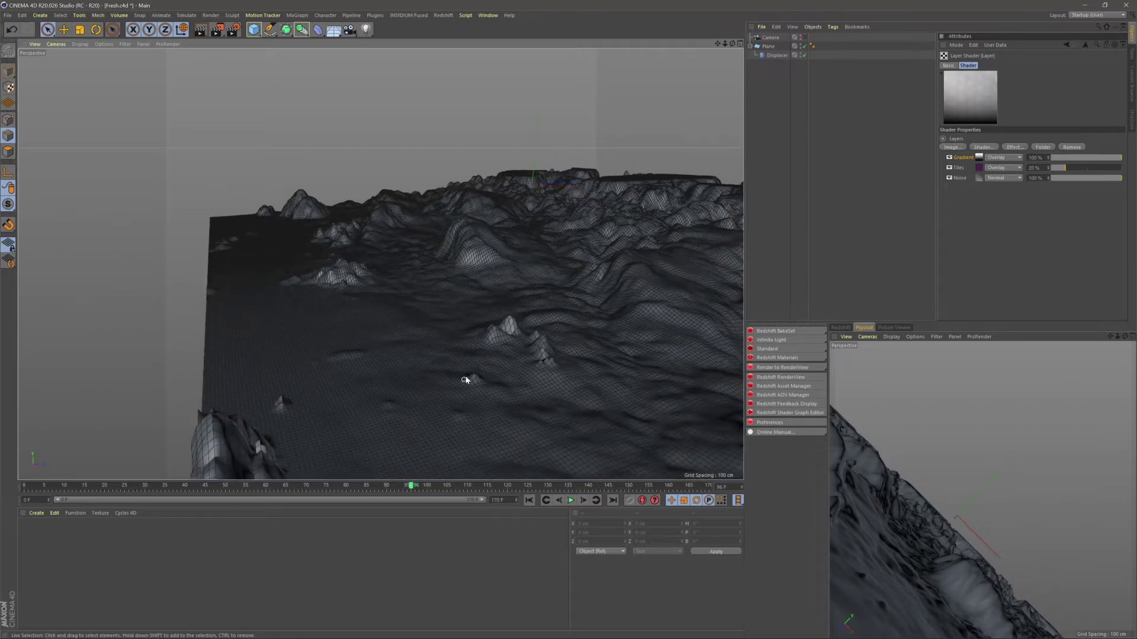
left_click(1095, 158)
left_click_drag(1089, 160, 1065, 159)
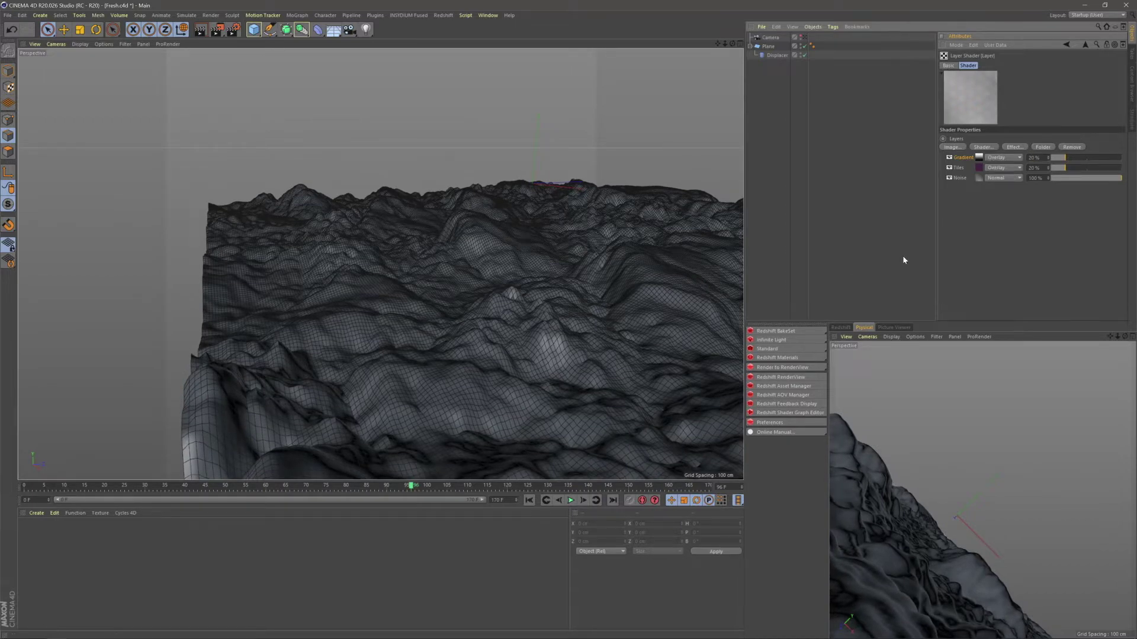
- Compare the terrain with the Gradient layer switched off and on
left_click(949, 159)
left_click(950, 159)
left_click(950, 158)
left_click(950, 158)
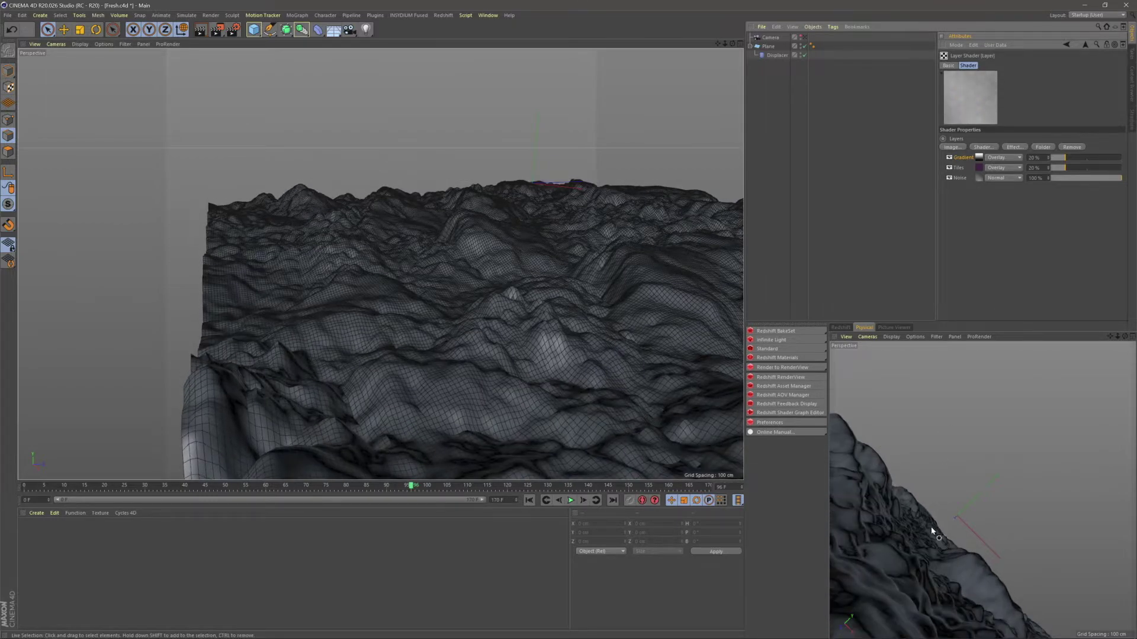
- Tighten the gradient's falloff by moving its black and white knots inward, and return to the layer stack
left_click(979, 158)
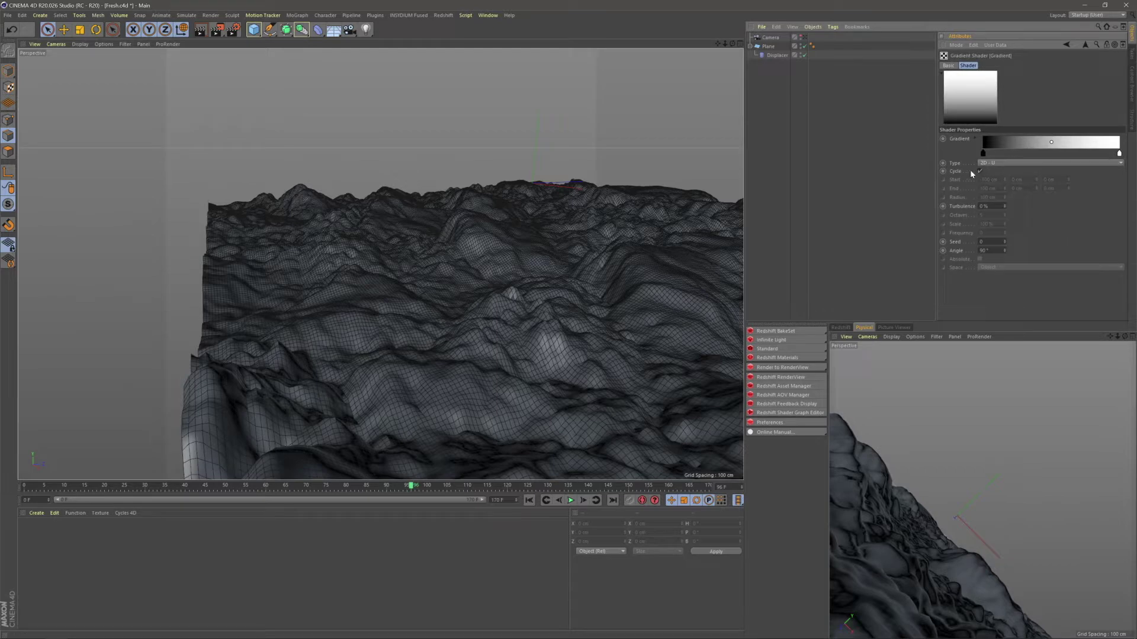
mouse_move(984, 154)
left_mouse_down()
mouse_move(1055, 148)
mouse_move(992, 148)
left_mouse_up()
mouse_move(1120, 157)
left_mouse_down()
mouse_move(1035, 152)
mouse_move(1068, 156)
left_mouse_up()
left_click(993, 157)
left_click_drag(995, 161, 1021, 161)
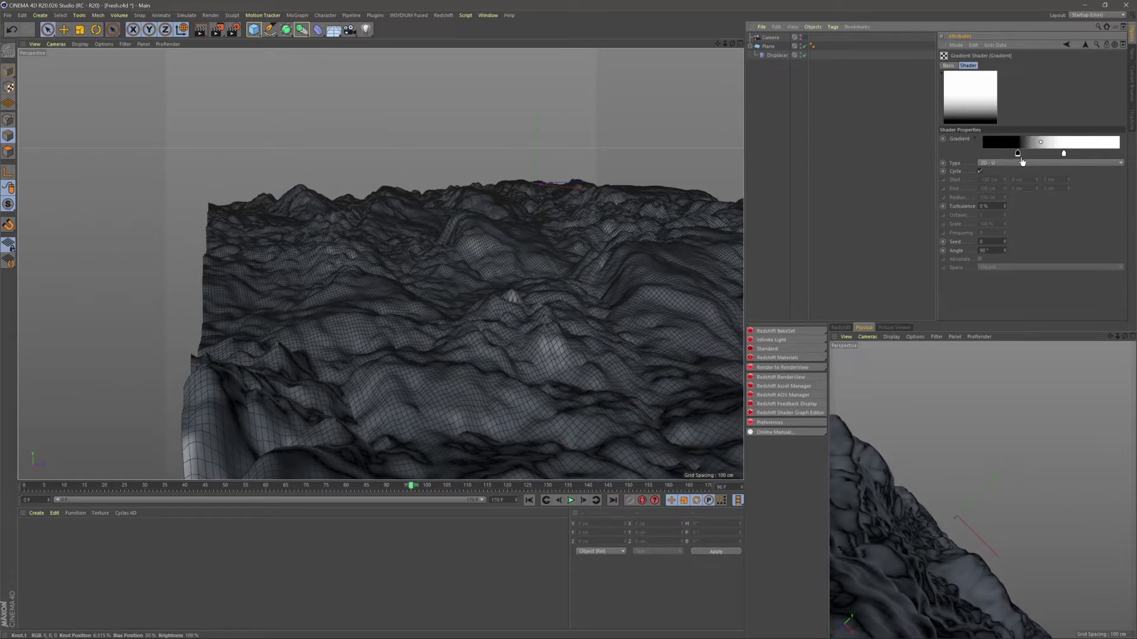
left_click(1085, 46)
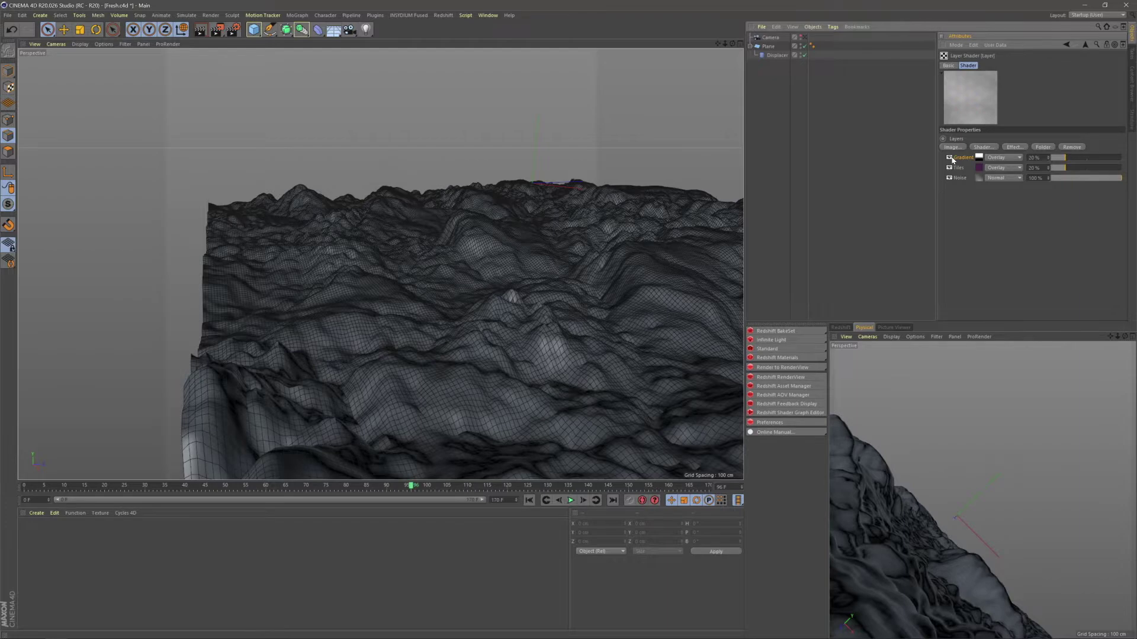
- Toggle the Gradient layer to examine how the tightened gradient shapes the terrain, including from a higher angle
left_click(951, 158)
left_click(950, 158)
left_click(951, 158)
left_click(951, 158)
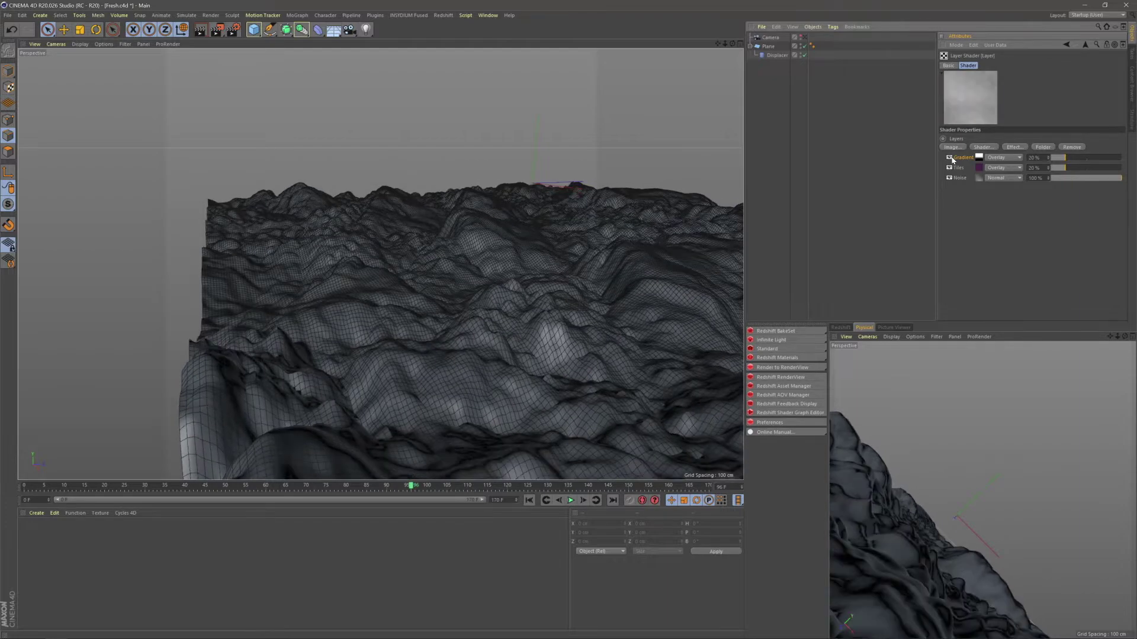
left_click(951, 158)
left_click(951, 159)
left_click_drag(507, 300, 547, 333, "alt")
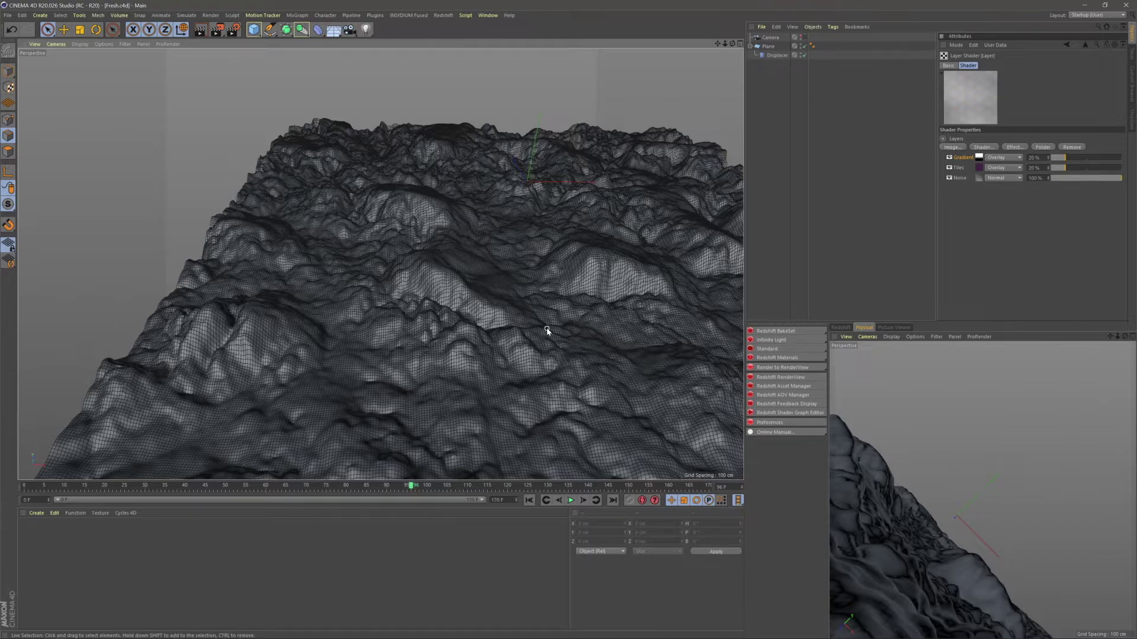
- Switch to the browser, review the staircase, bridge and ladder images of the reference post, and return to Cinema 4D
key("alt+Tab")
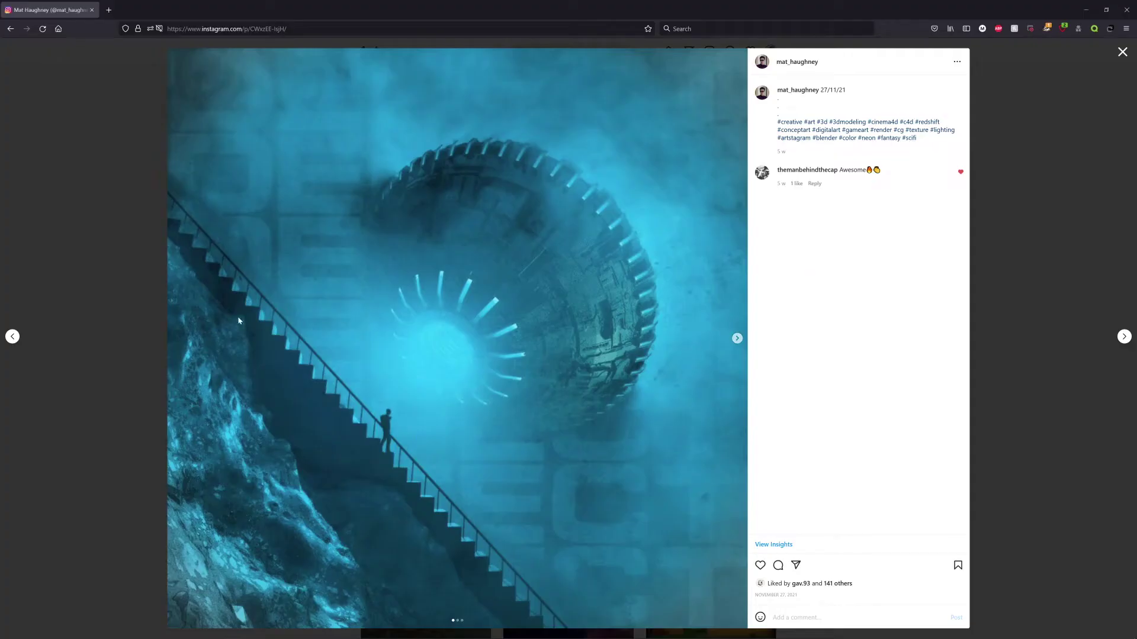
left_click(737, 339)
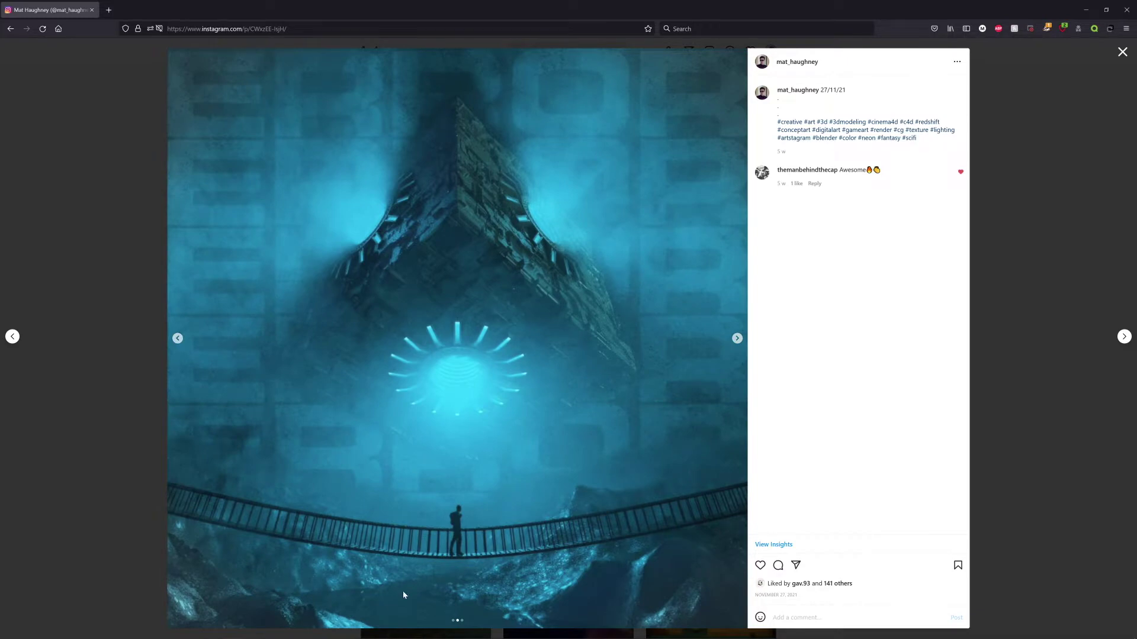
left_click(737, 339)
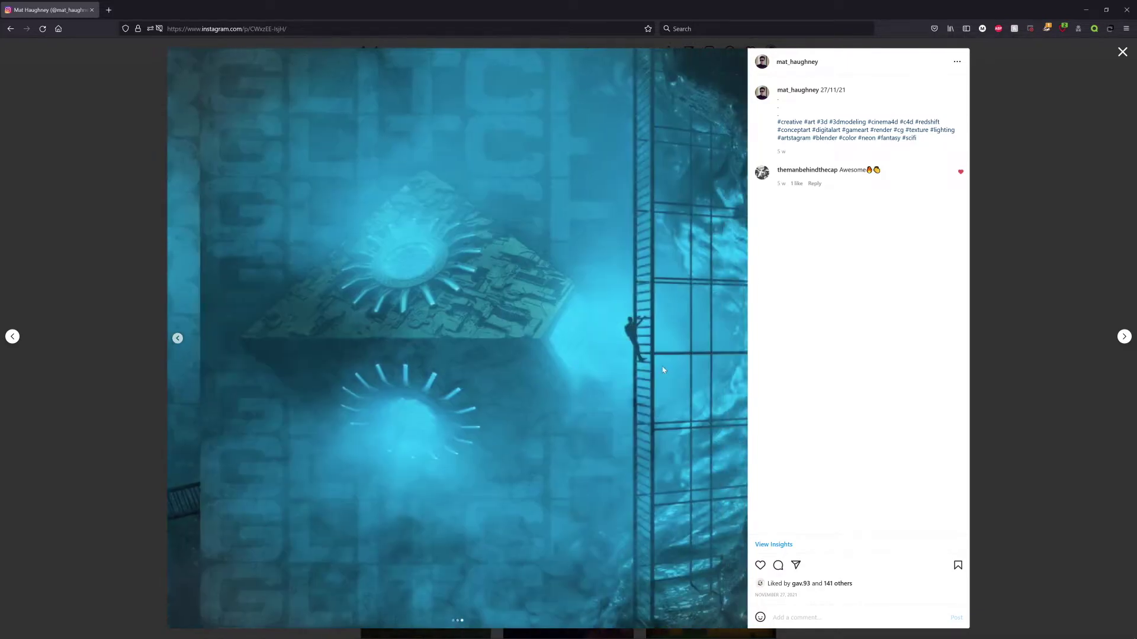
left_click(178, 338)
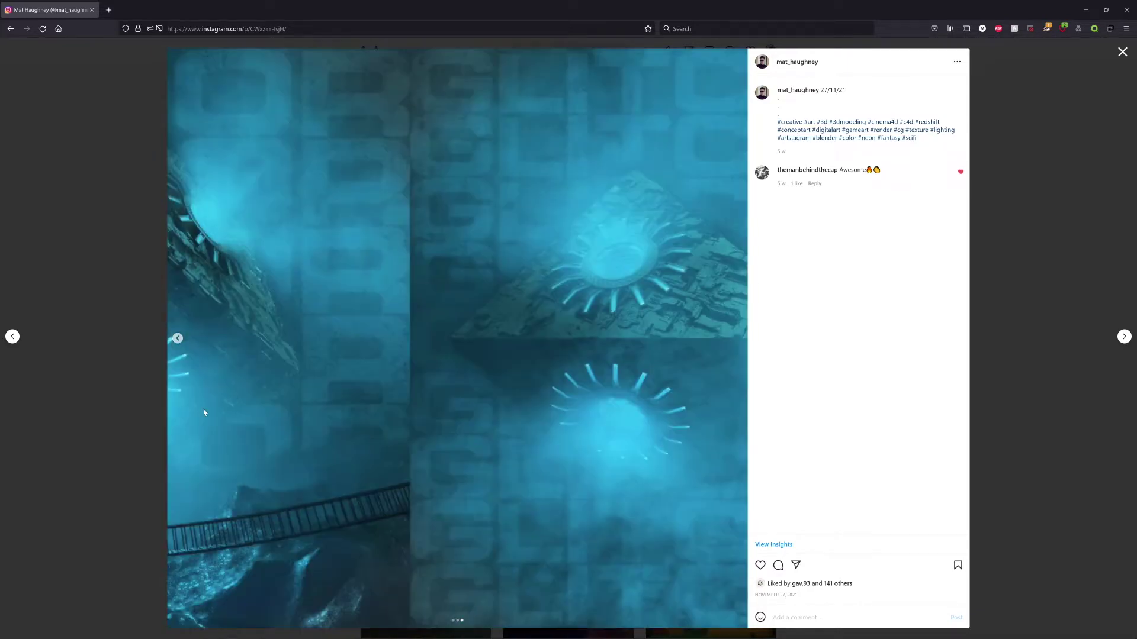
left_click(178, 338)
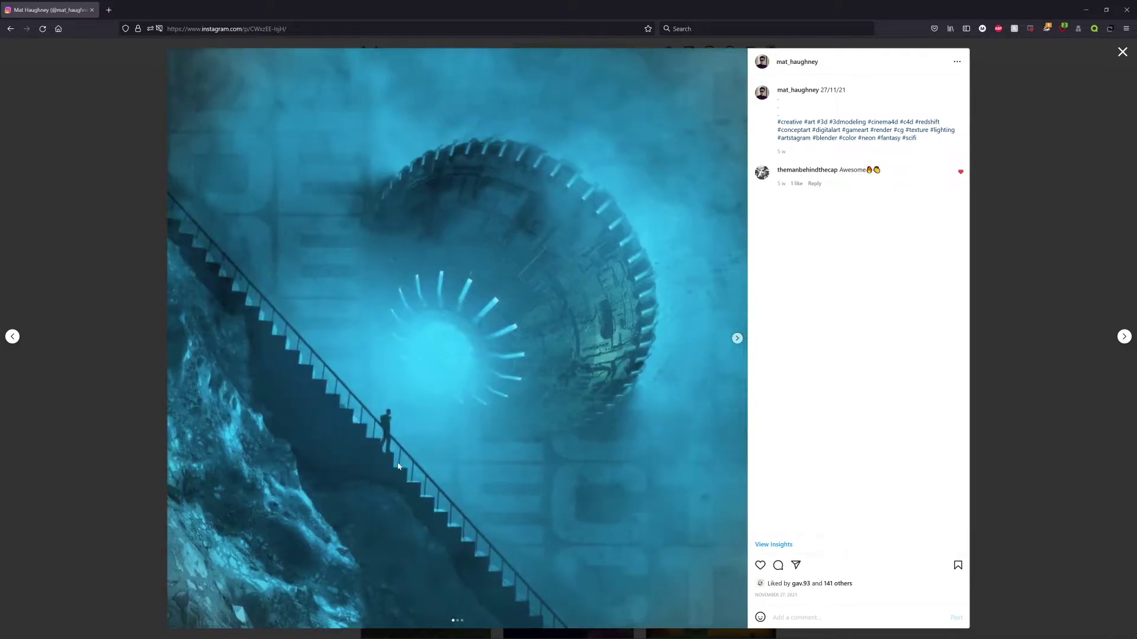
key("alt+Tab")
- Add a cube to the scene and leave the camera view to see it in relation to the terrain
left_click_drag(583, 284, 297, 110, "alt")
left_click(254, 29)
left_click_drag(331, 255, 427, 308, "alt")
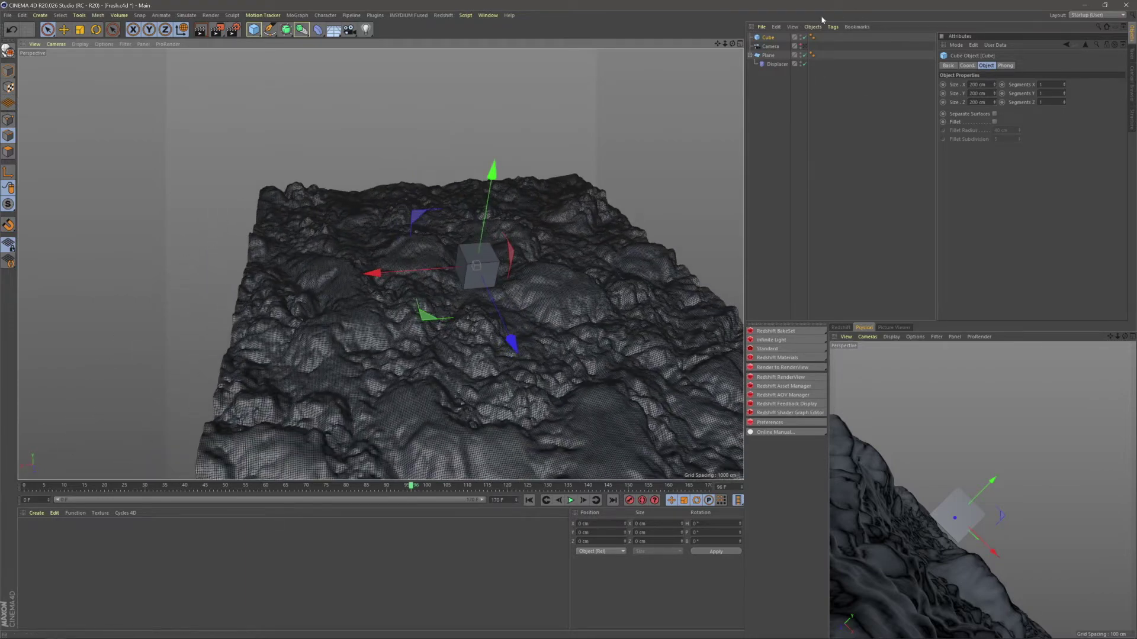
left_click(801, 48)
left_click_drag(596, 119, 532, 320, "alt")
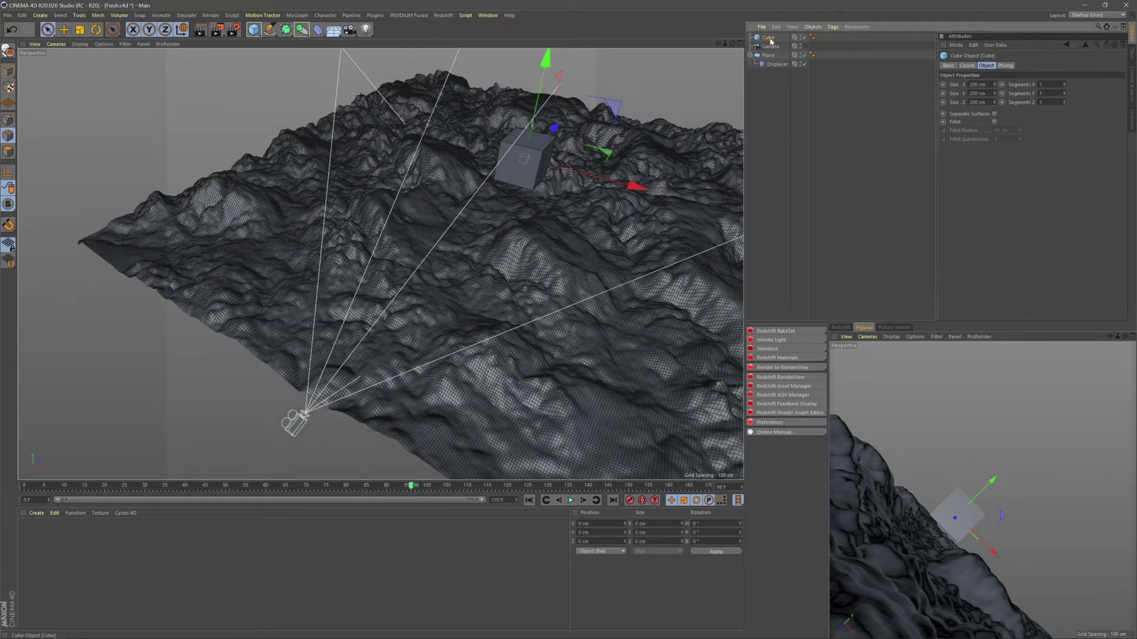
- Create a MoGraph Cloner, make the cube its child and show the Cloner's object properties
left_click(297, 15)
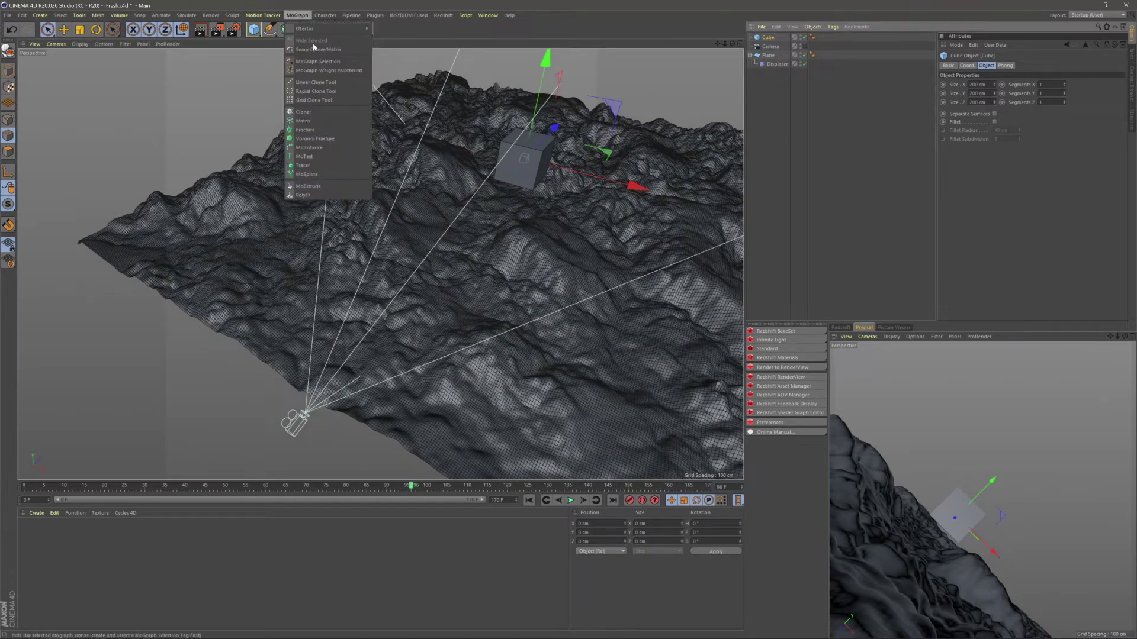
left_click(303, 111)
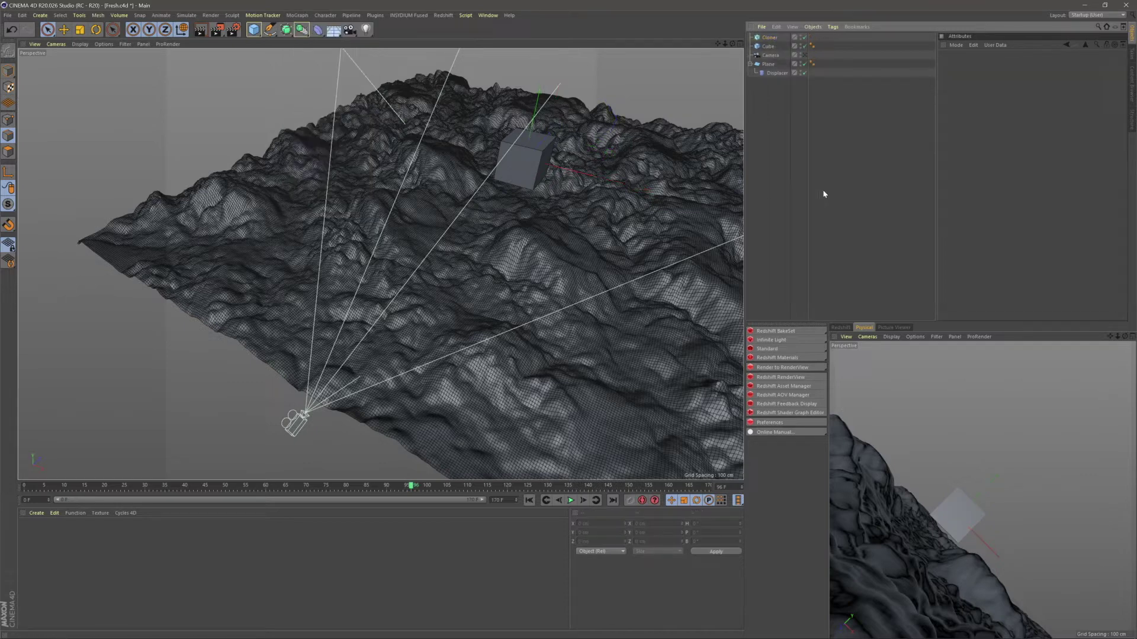
left_click_drag(774, 47, 773, 39)
left_click(772, 39)
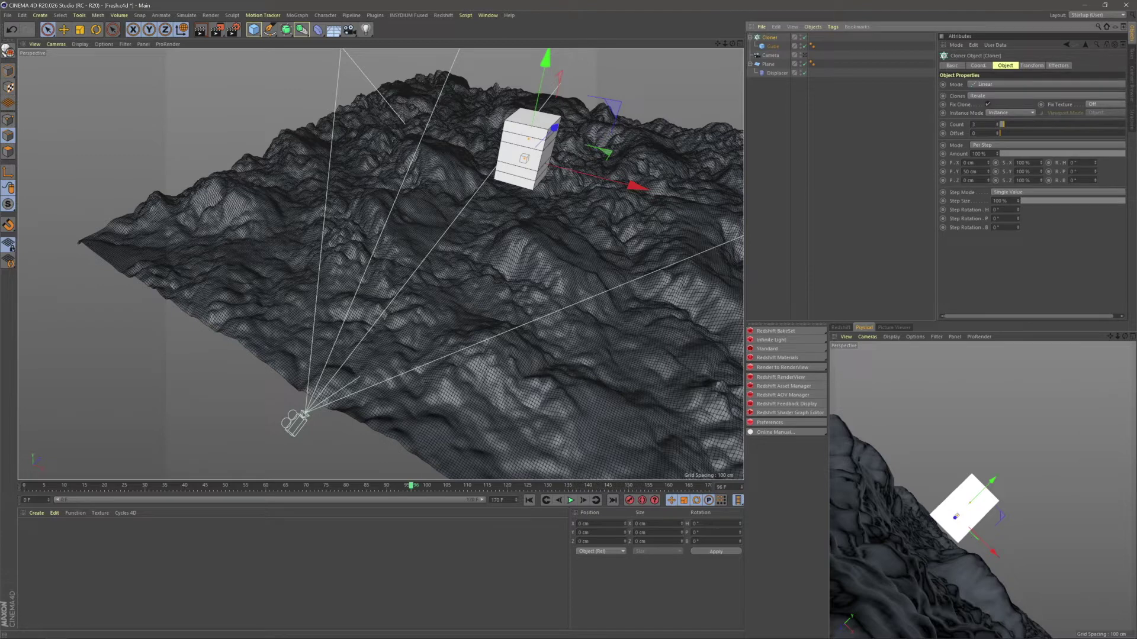
- Set the Cloner's Y offset to 0 cm, spread the clones along X and move the row nearer the camera
left_click_drag(977, 172, 962, 172)
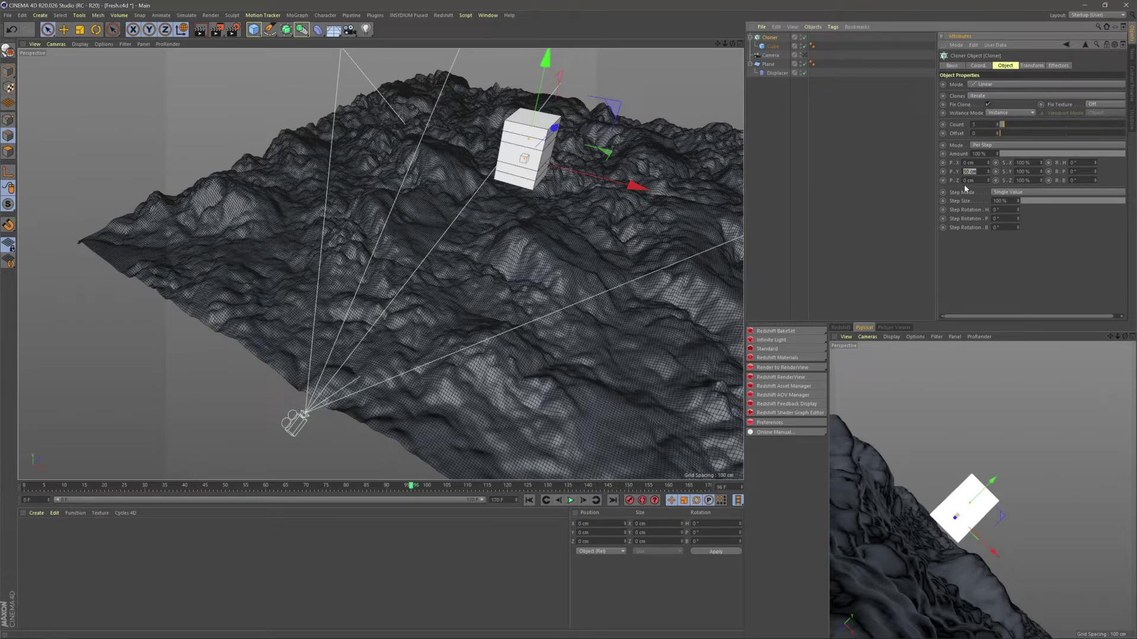
type("0")
key("Return")
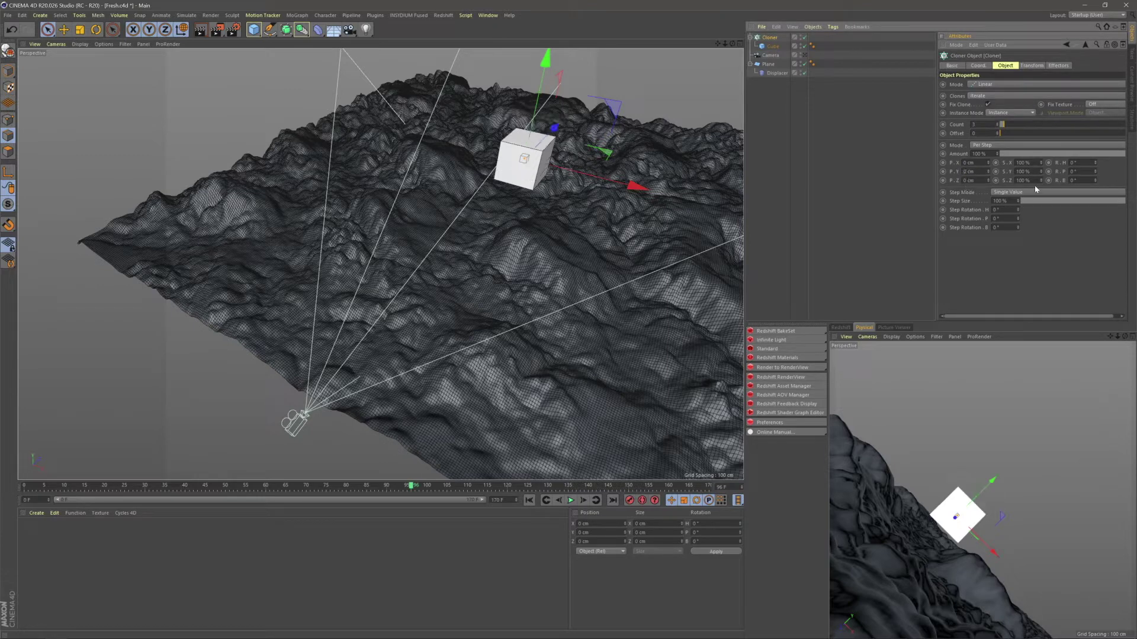
left_click_drag(988, 163, 987, 24)
left_click_drag(554, 128, 370, 290)
- Scale the cube inside the Cloner down to about 44 cm
left_click(772, 46)
key("t")
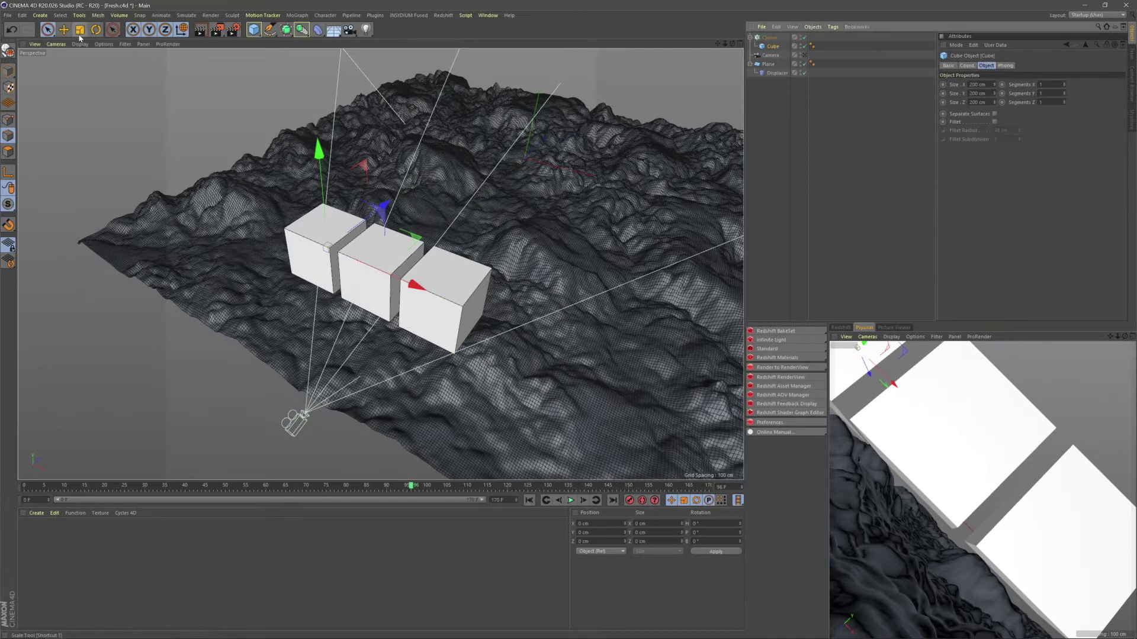
mouse_move(497, 154)
left_mouse_down()
mouse_move(300, 199)
mouse_move(272, 241)
mouse_move(287, 256)
mouse_move(269, 261)
left_mouse_up()
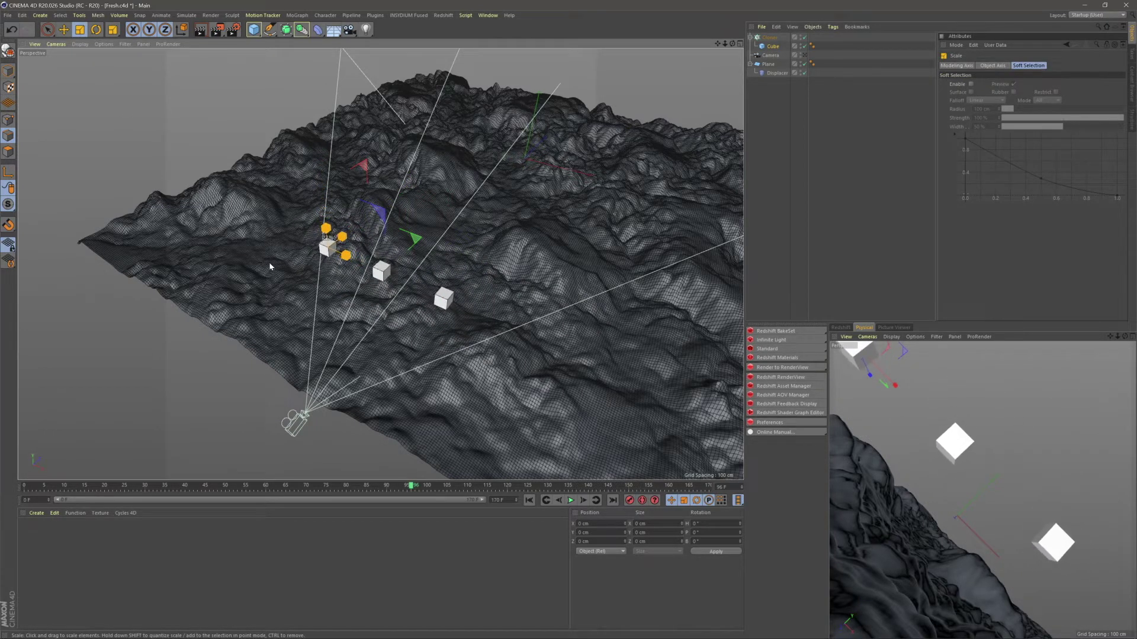
- Position the row of clones on the terrain slope, checking the staircase placement in the reference image
left_click(770, 37)
left_click(47, 29)
left_click_drag(278, 195, 367, 222, "alt")
left_click_drag(372, 284, 395, 222, "alt")
left_click_drag(395, 267, 469, 227, "alt")
scroll(396, 260, "up", 3)
key("alt+Tab")
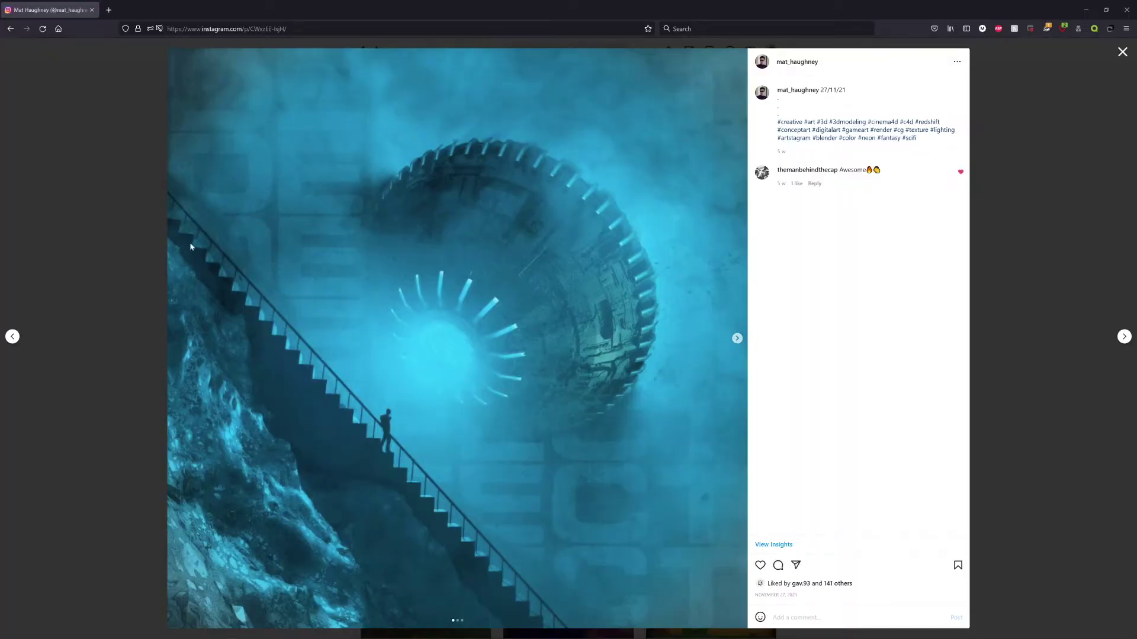
key("alt+Tab")
left_click_drag(459, 335, 472, 307, "alt")
left_click_drag(457, 262, 496, 232, "alt")
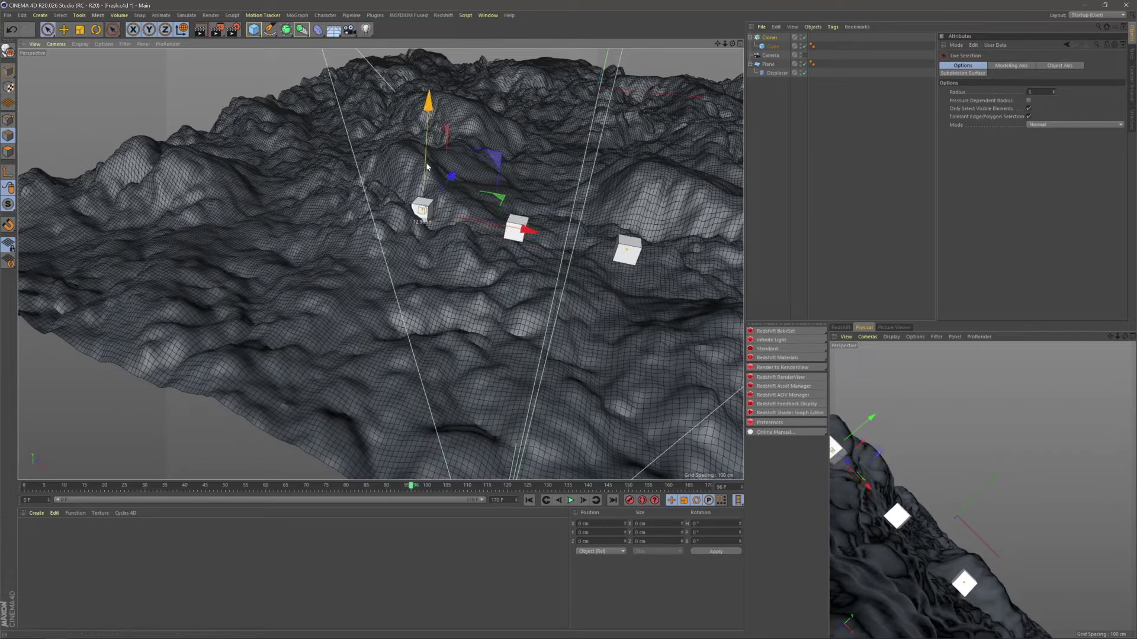
left_click_drag(426, 167, 427, 164)
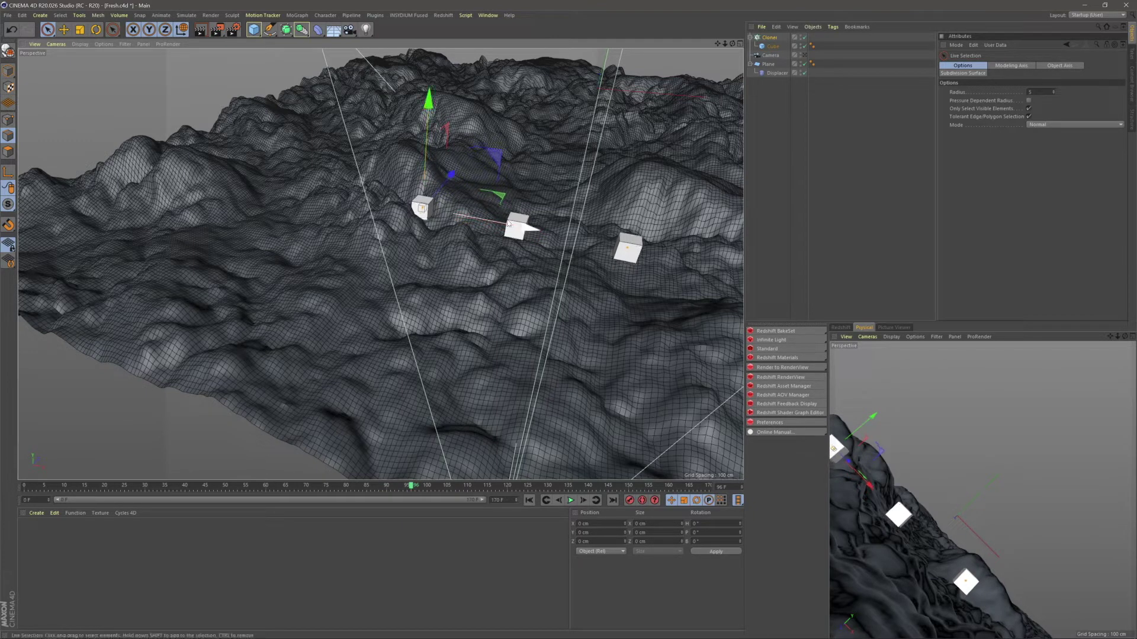
left_click_drag(507, 225, 502, 224)
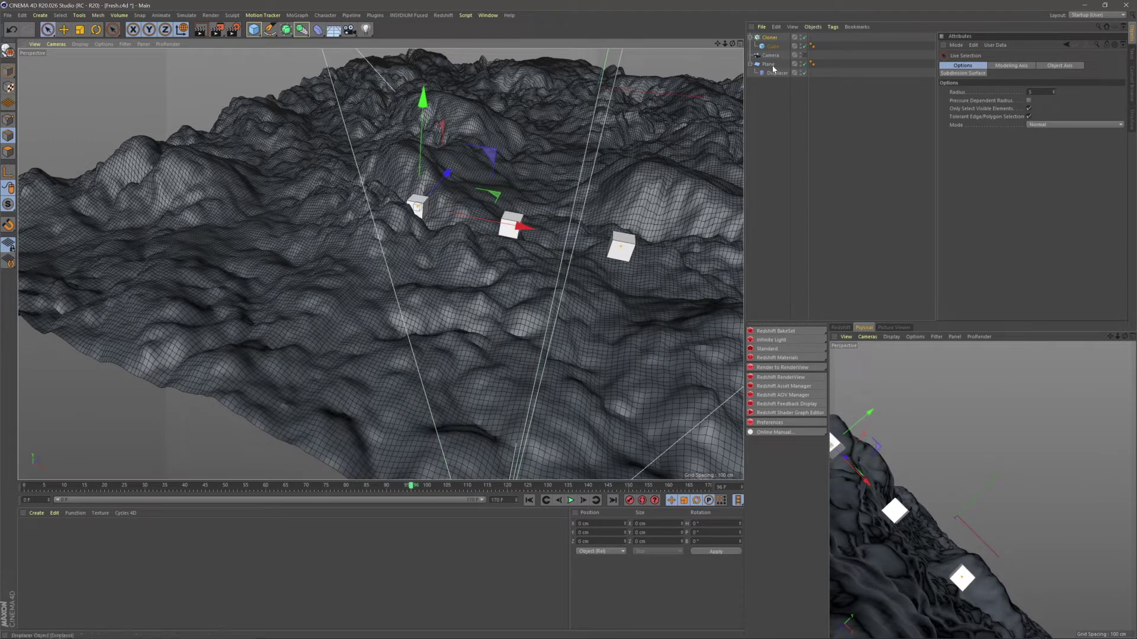
- Change the Cloner's spacing mode to End Point and set its X distance to 700 cm
left_click(770, 37)
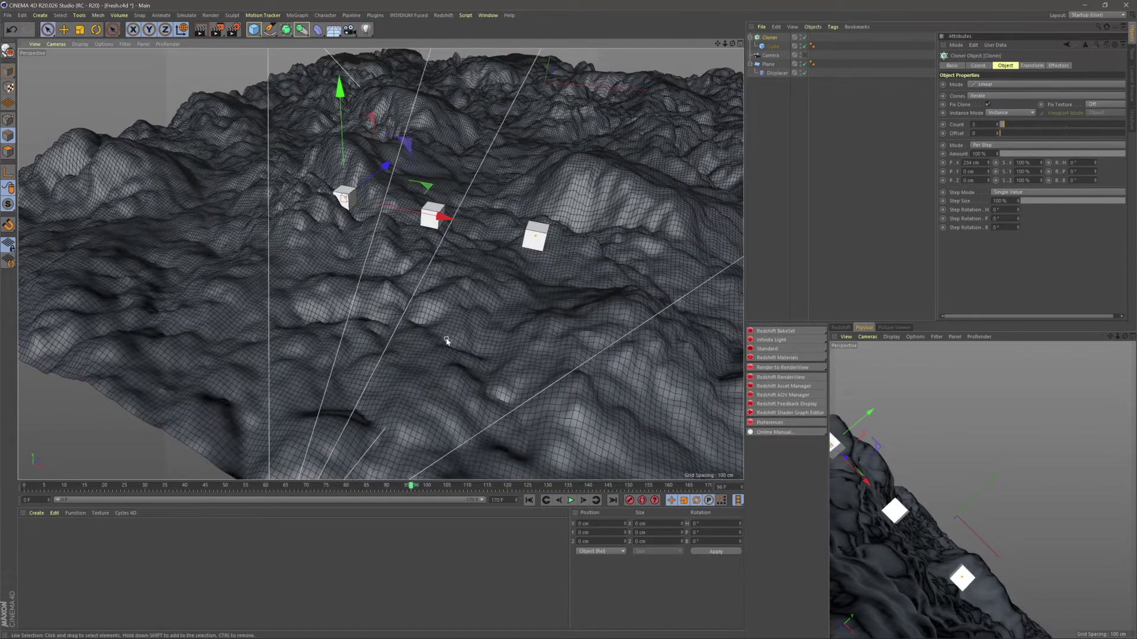
left_click(986, 146)
left_click(985, 155)
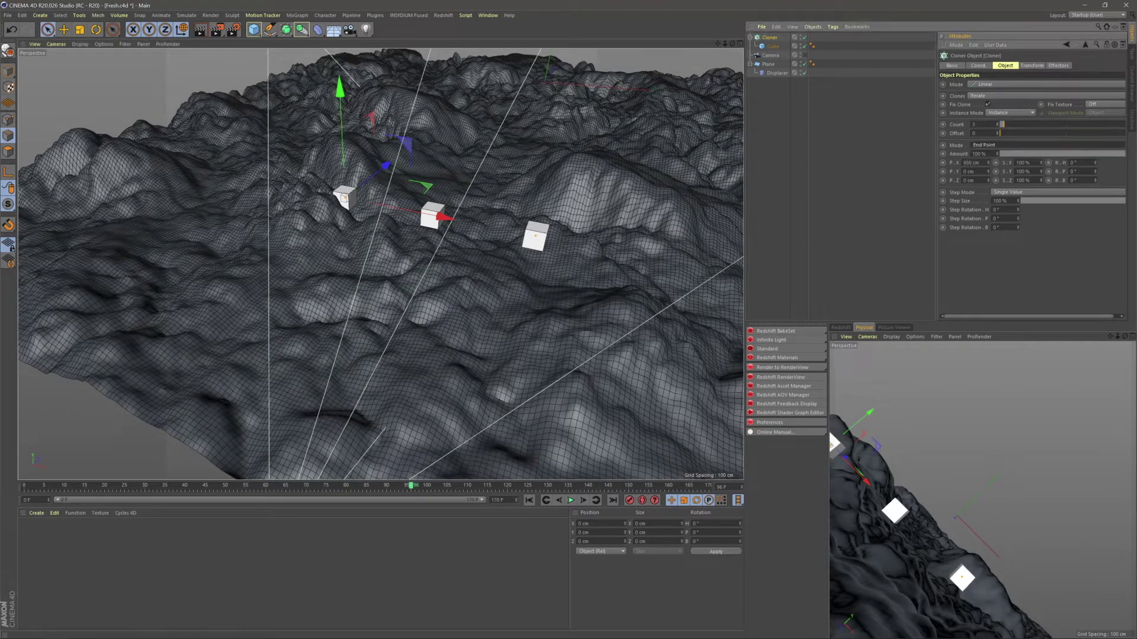
left_click_drag(987, 166, 988, 114)
left_click(988, 163)
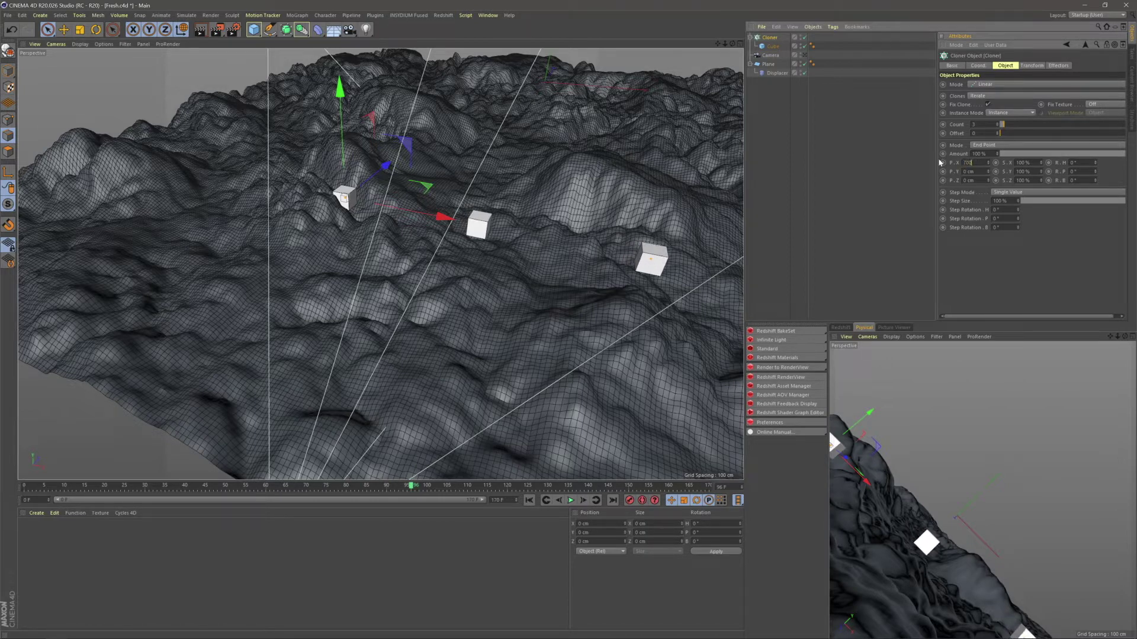
key("Return")
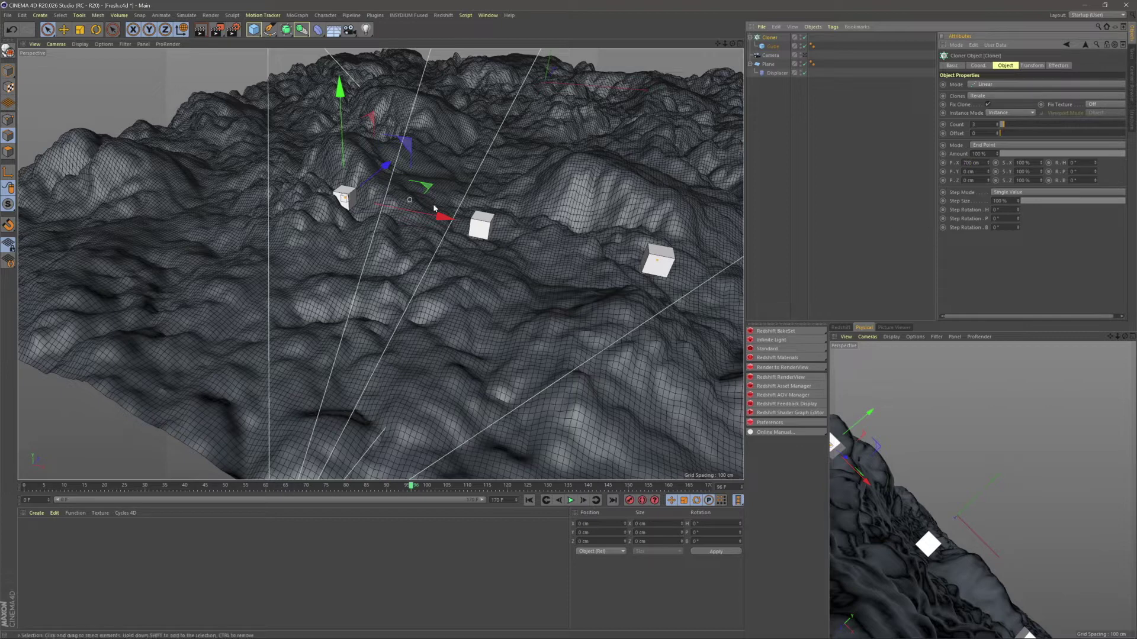
- Shift the Cloner slightly along X and set its clone count to 13
left_click_drag(445, 217, 439, 218)
left_click(834, 195)
middle_click_drag(423, 286, 409, 282, "alt")
left_click(770, 38)
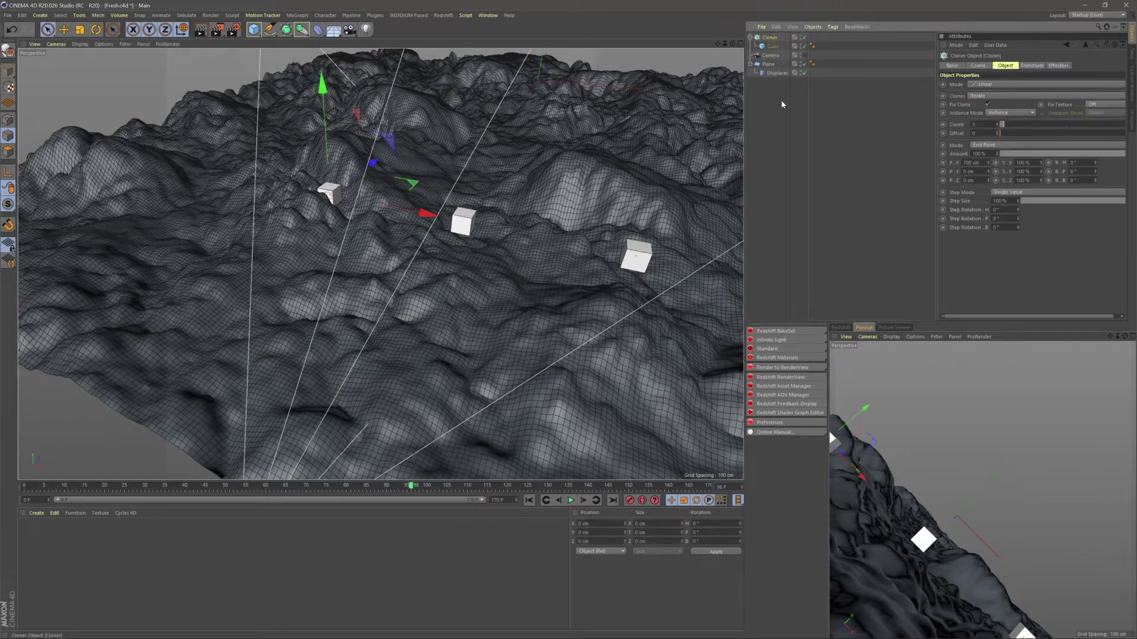
mouse_move(1005, 132)
left_mouse_down()
mouse_move(1042, 131)
mouse_move(1017, 130)
left_mouse_up()
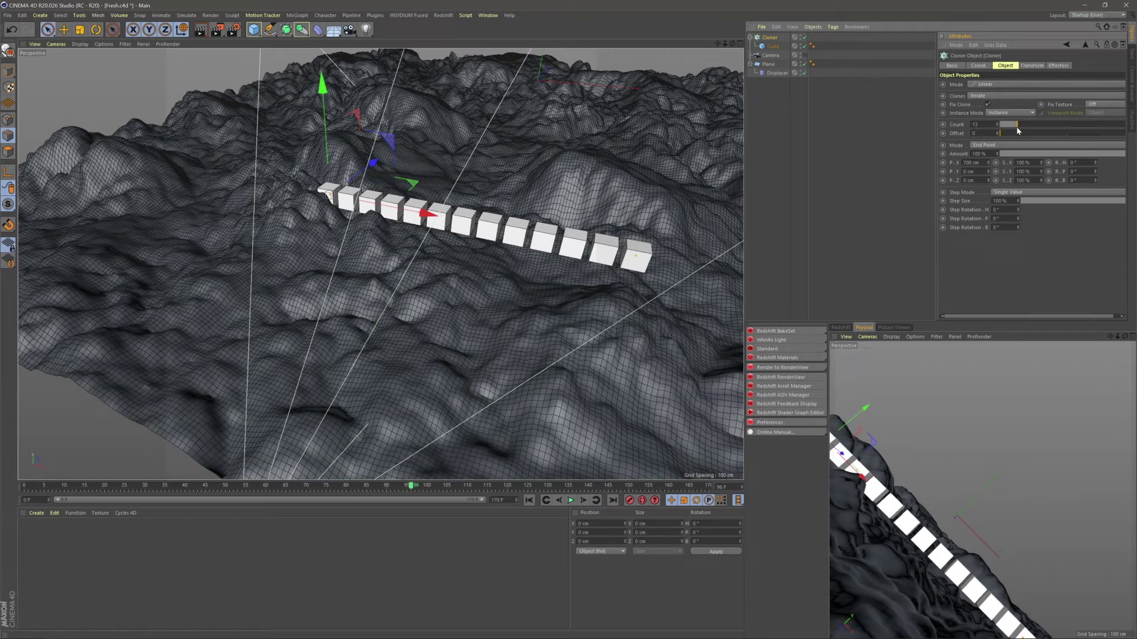
left_click(812, 155)
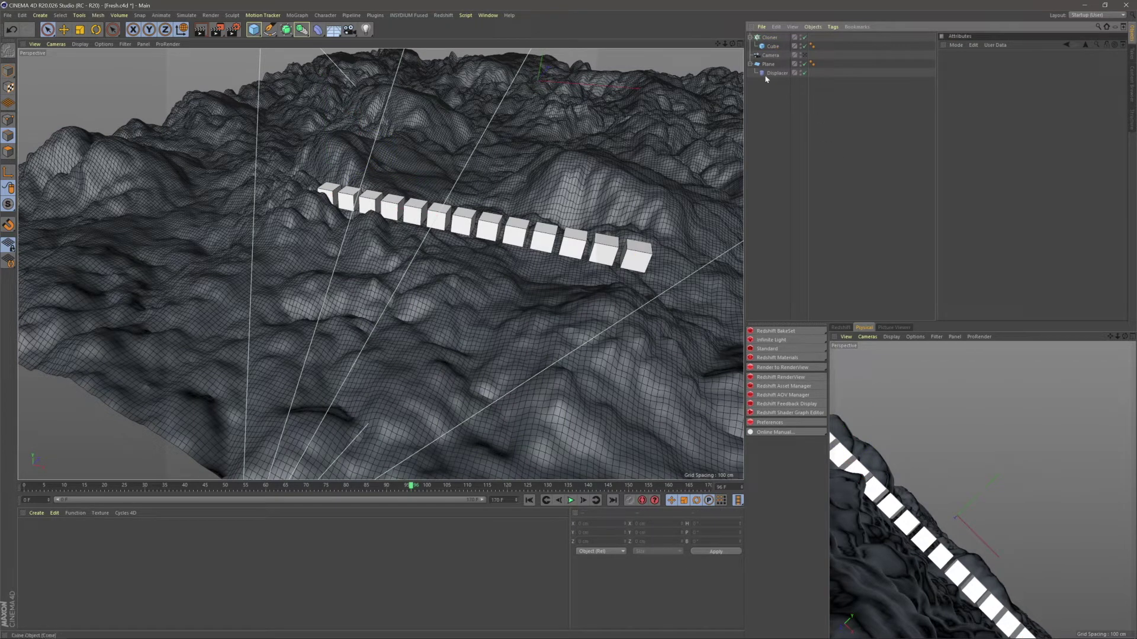
- Disable the Cloner and raise its child cube clear of the terrain surface
left_click(804, 38)
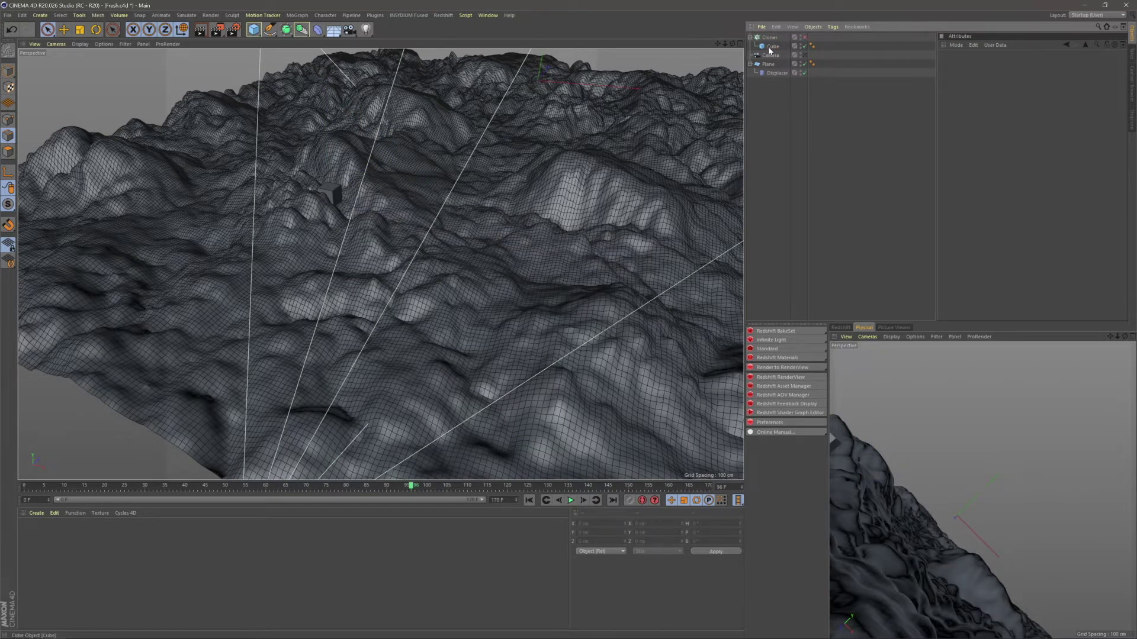
left_click(772, 47)
right_click_drag(477, 256, 424, 159, "alt")
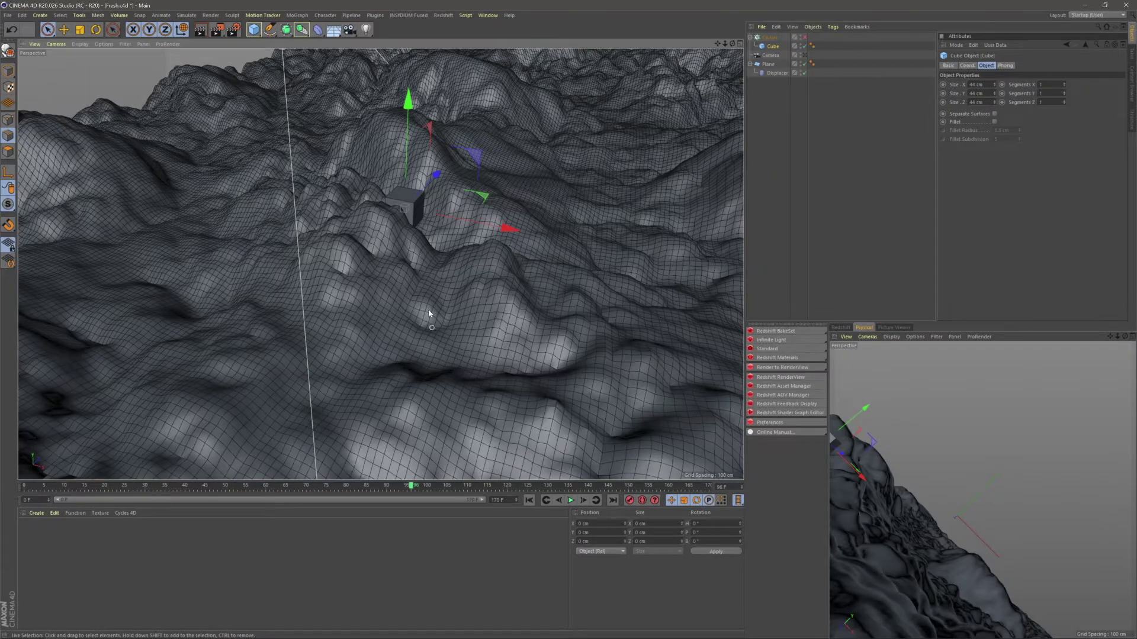
scroll(429, 314, "up", 5)
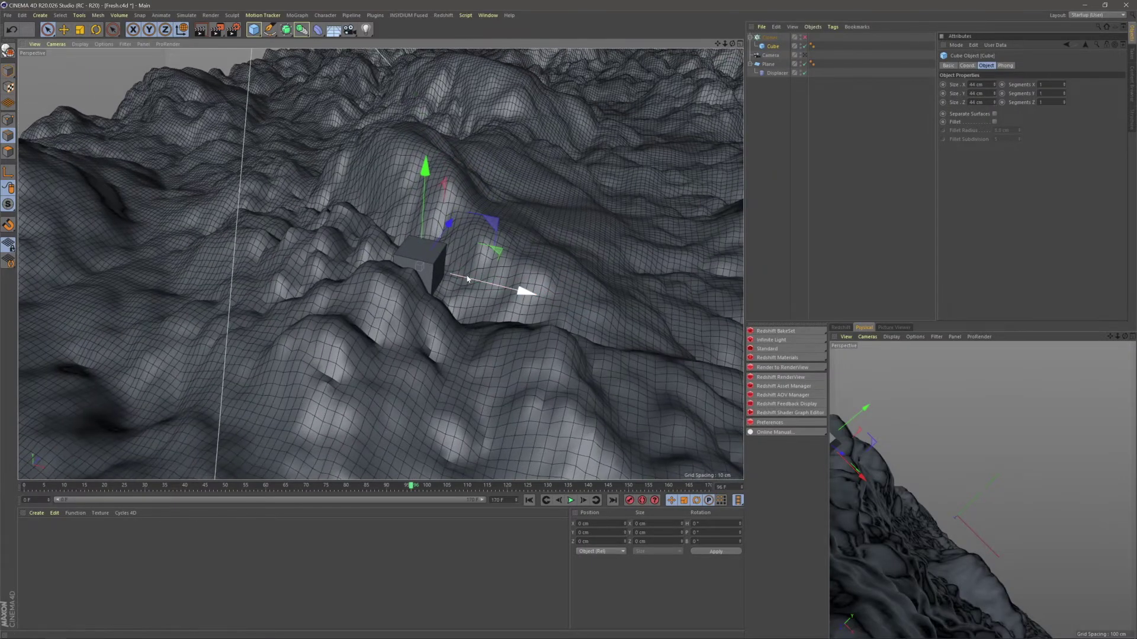
left_click_drag(424, 178, 428, 141)
middle_click_drag(424, 227, 443, 257, "alt")
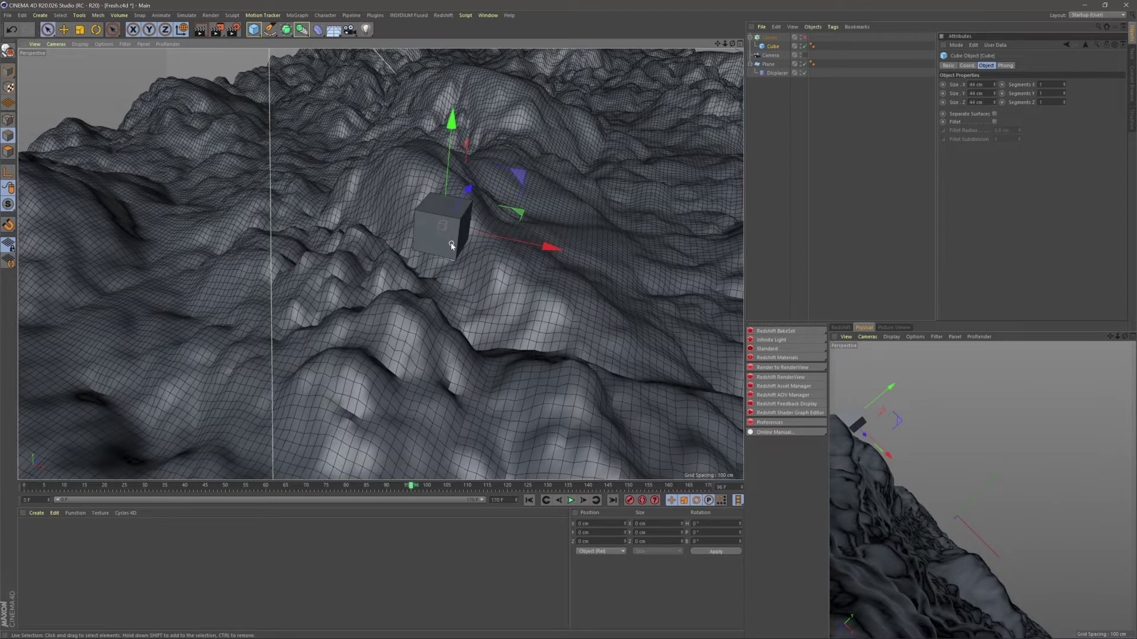
- Reshape the child cube into a tall, narrow block about 23 cm wide in X and 182 cm high in Y
left_click_drag(442, 237, 466, 204, "alt")
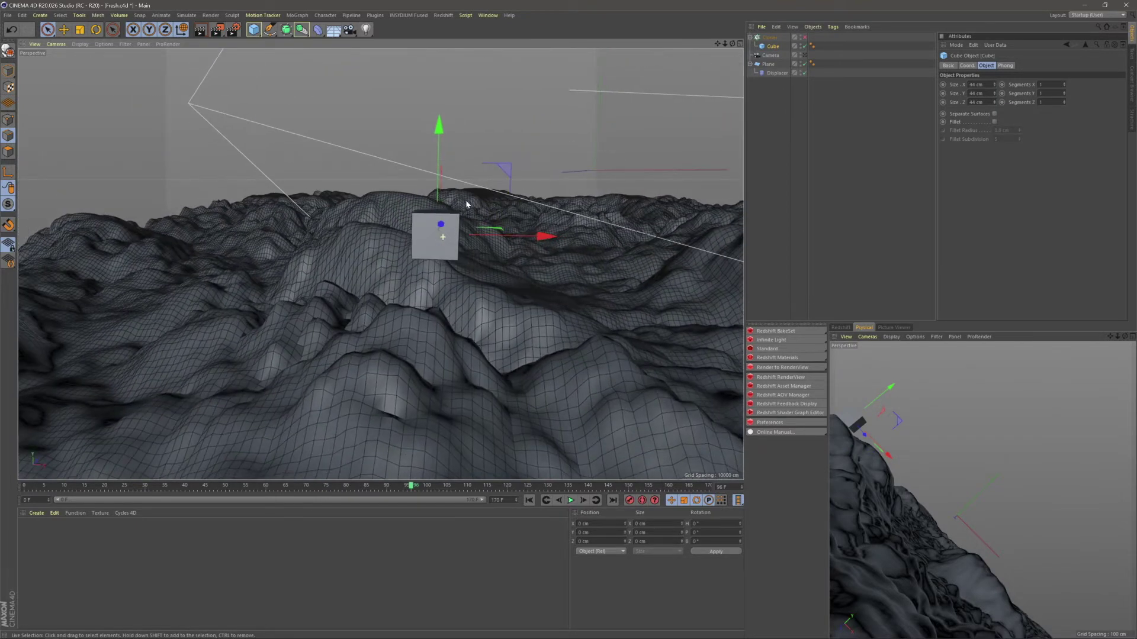
left_click(9, 70)
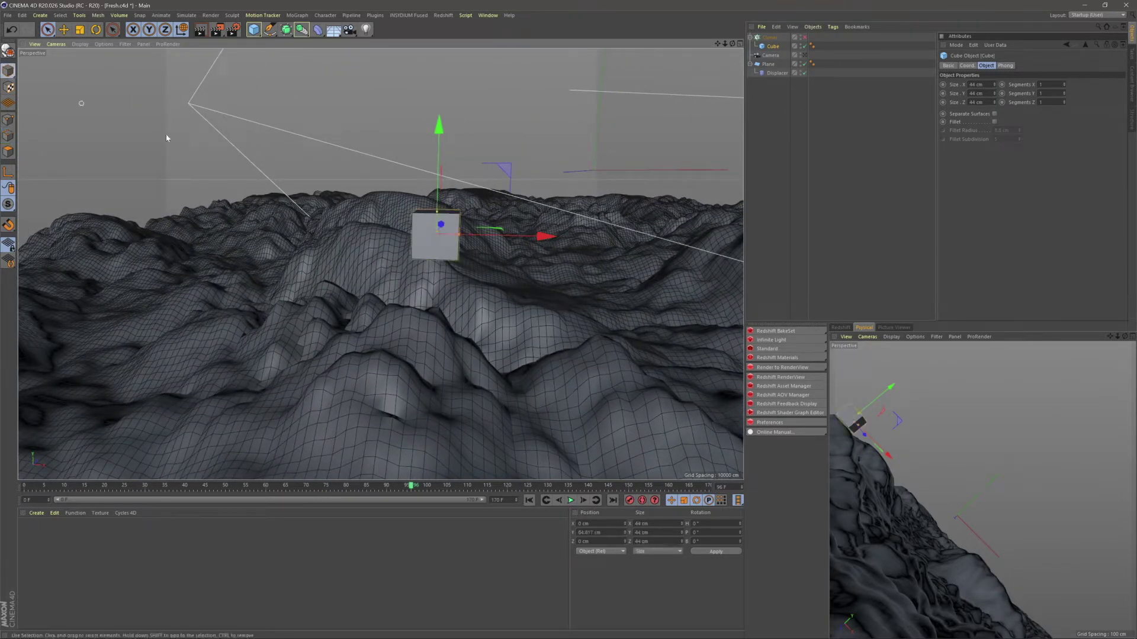
left_click_drag(460, 231, 448, 133)
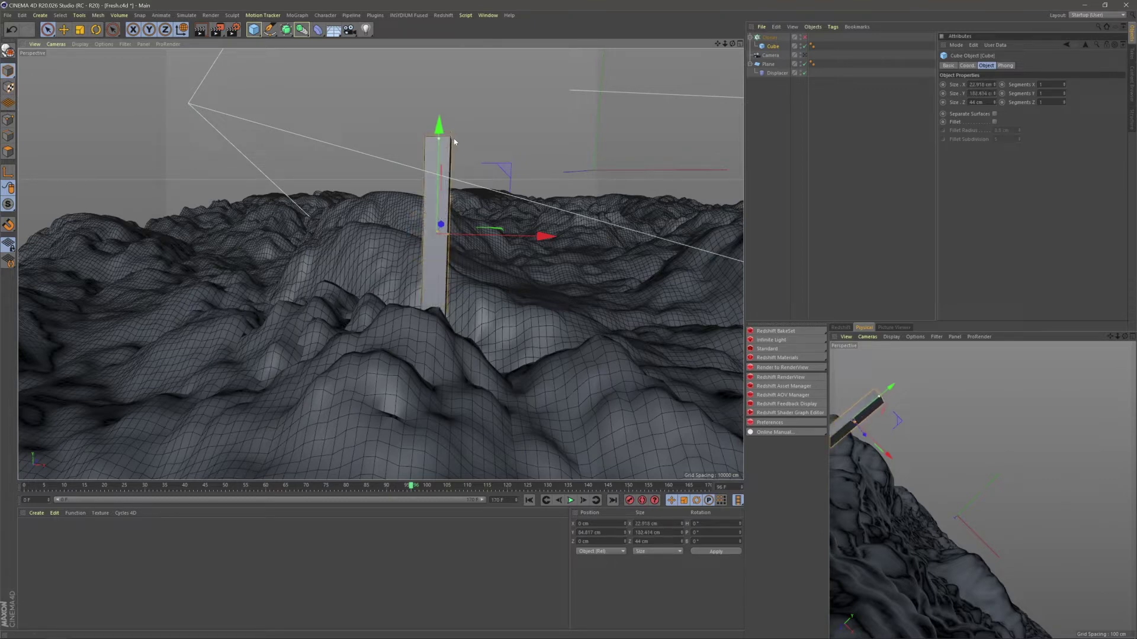
- Re-enable the Cloner and inspect the row of tall blocks across the terrain
left_click(803, 37)
left_click(831, 158)
middle_click_drag(712, 246, 526, 237, "alt")
right_click_drag(520, 303, 510, 306, "alt")
left_click_drag(510, 306, 459, 278, "alt")
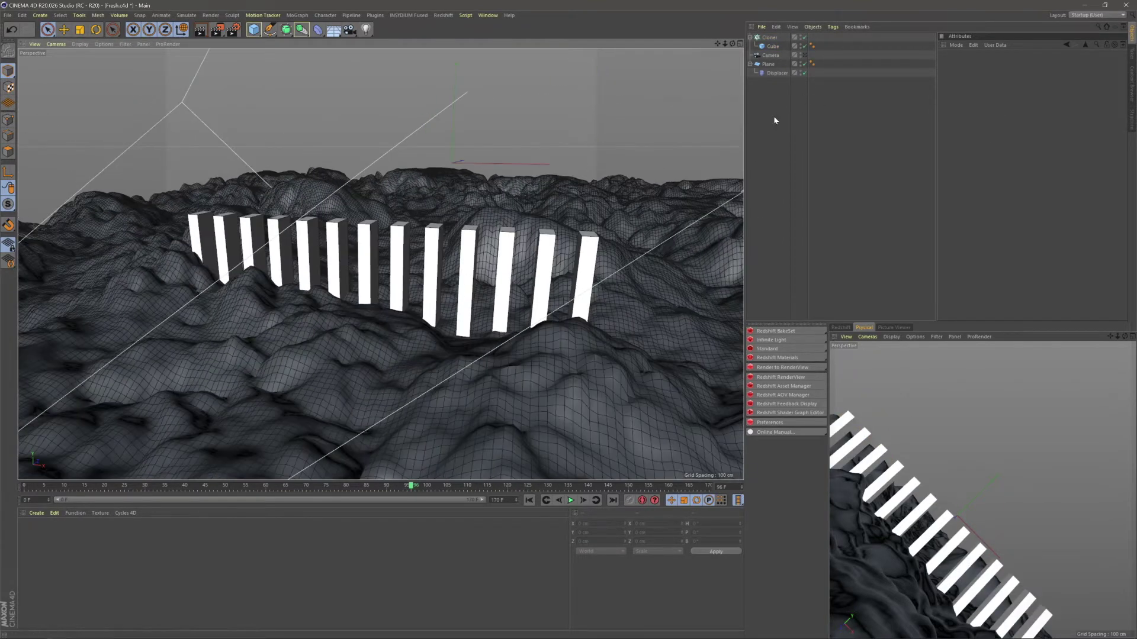
scroll(457, 339, "down", 4)
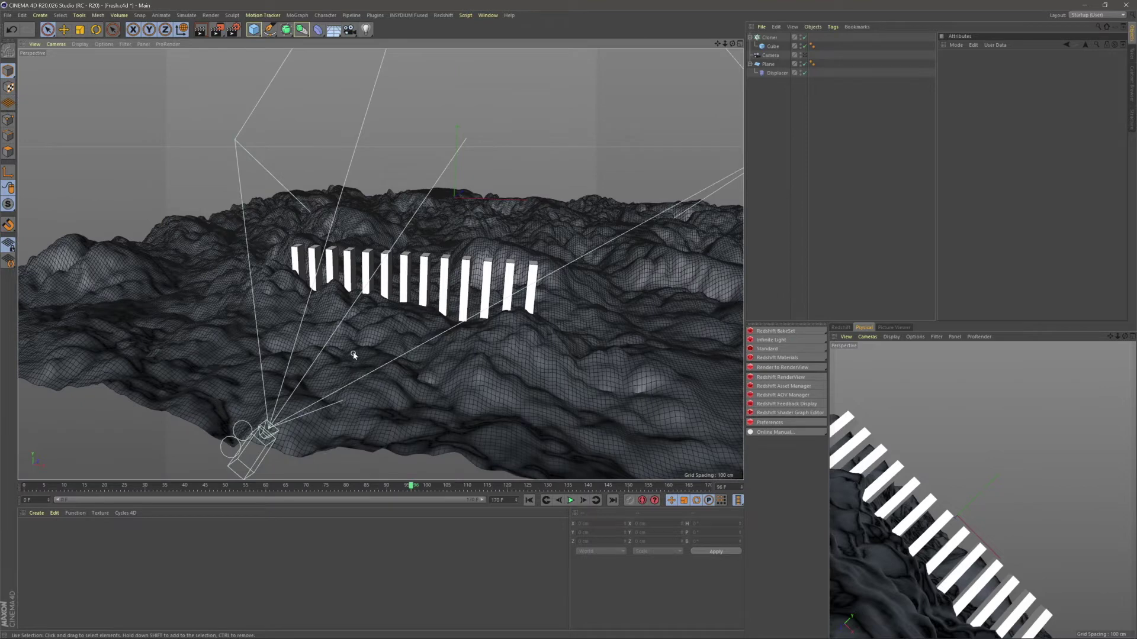
left_click_drag(353, 353, 362, 334, "alt")
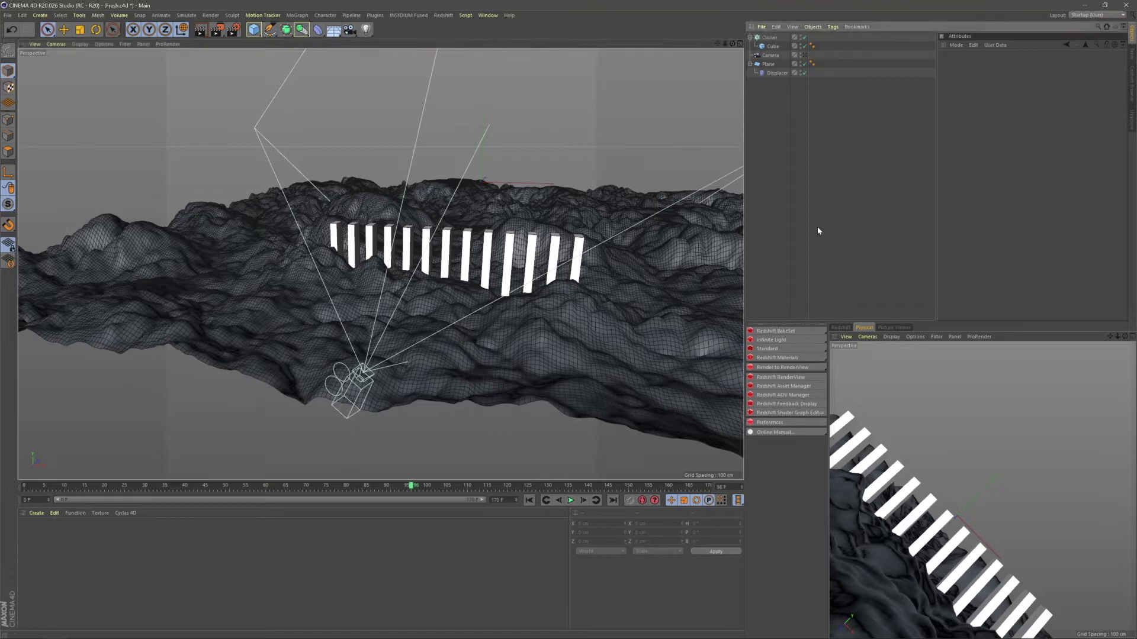
- Tilt all the clones by setting the Cloner's transform bank rotation (R.B) to -45°
left_click(773, 48)
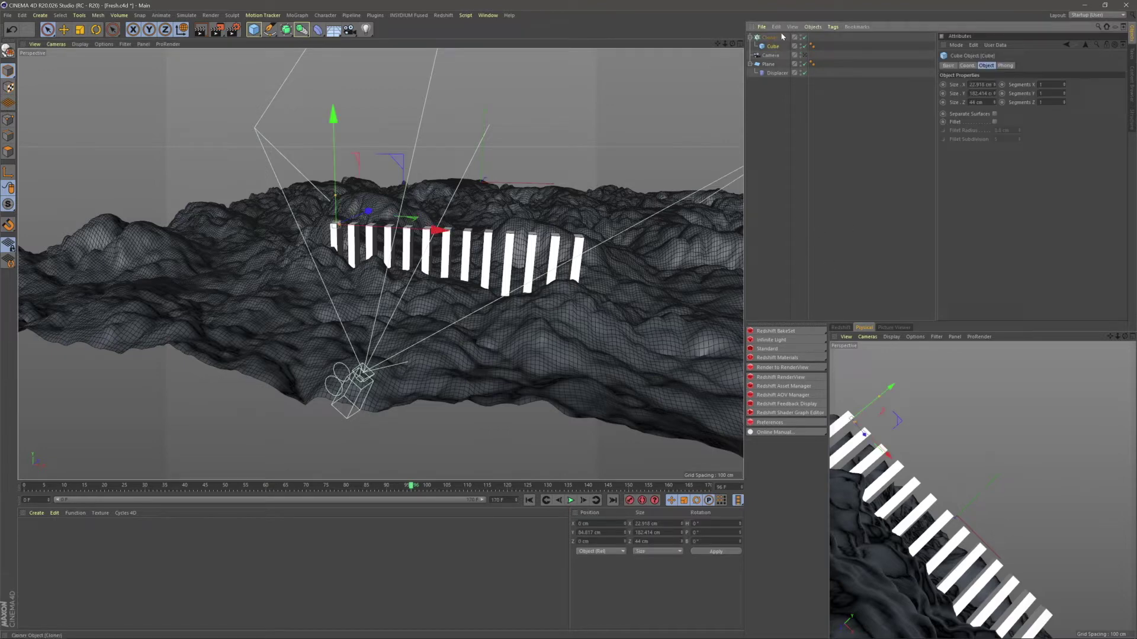
left_click(780, 37)
left_click(1031, 65)
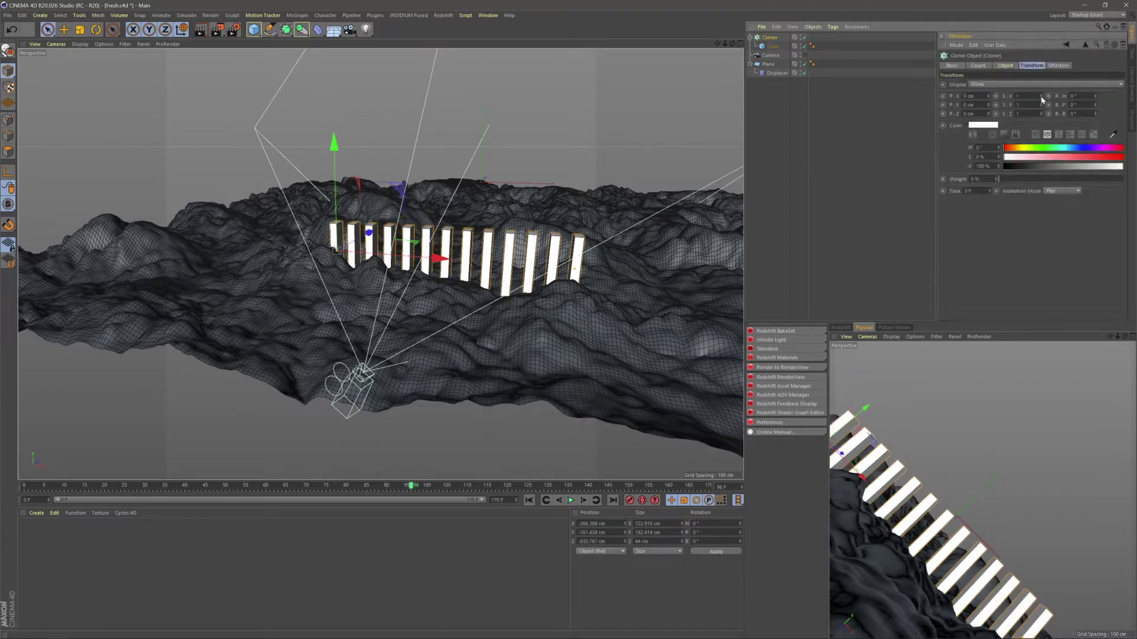
left_click_drag(1096, 105, 1096, 130)
left_click_drag(1094, 114, 1095, 111)
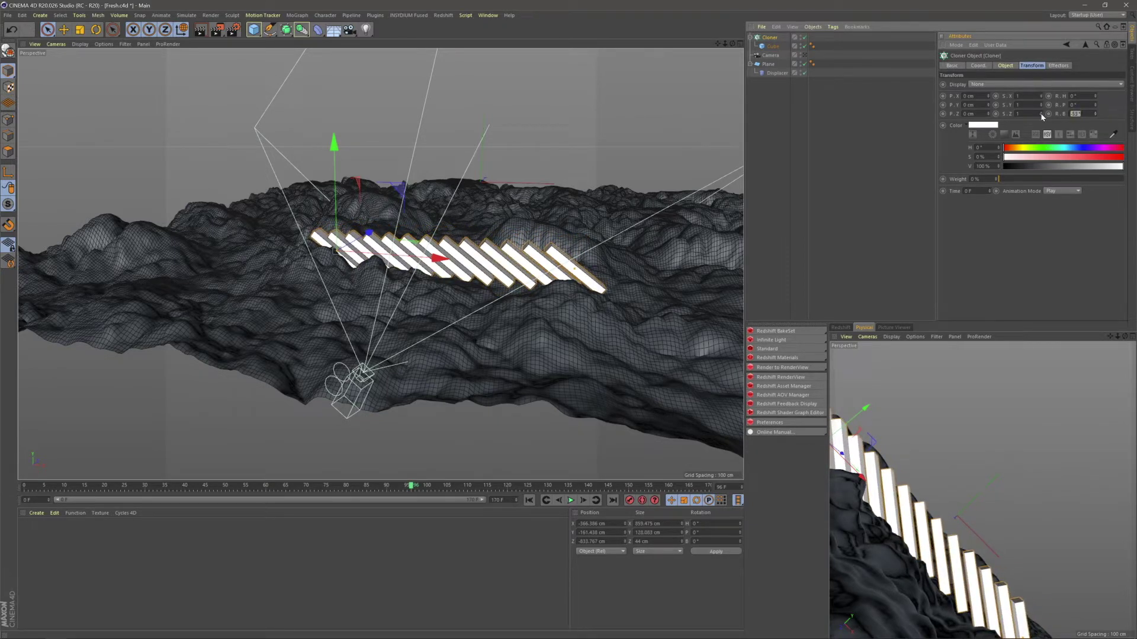
key("Return")
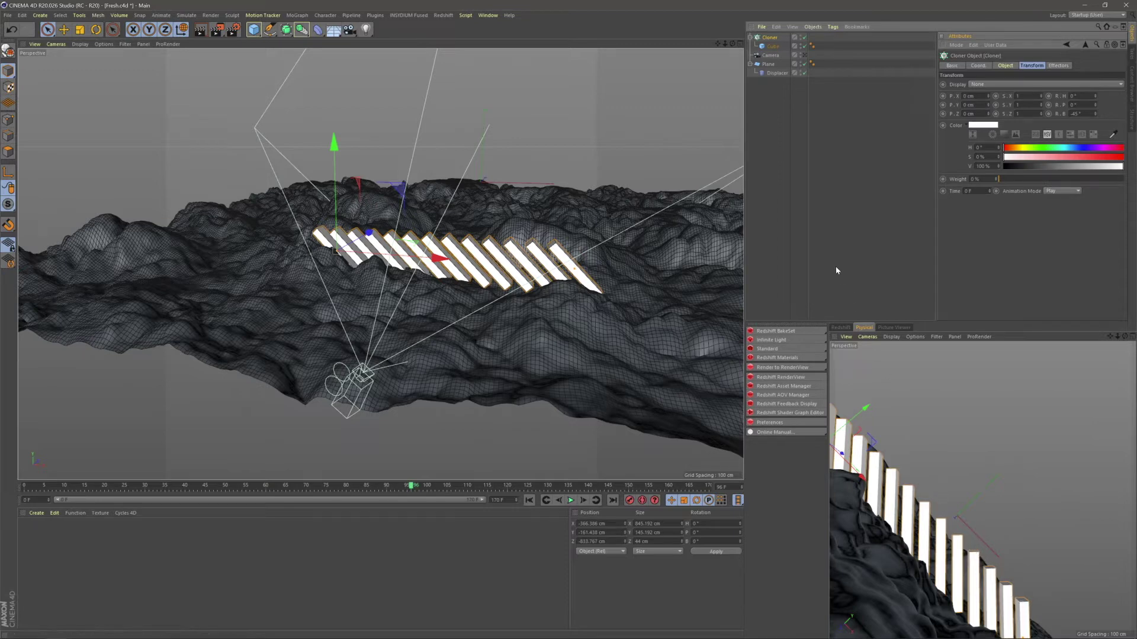
left_click(755, 275)
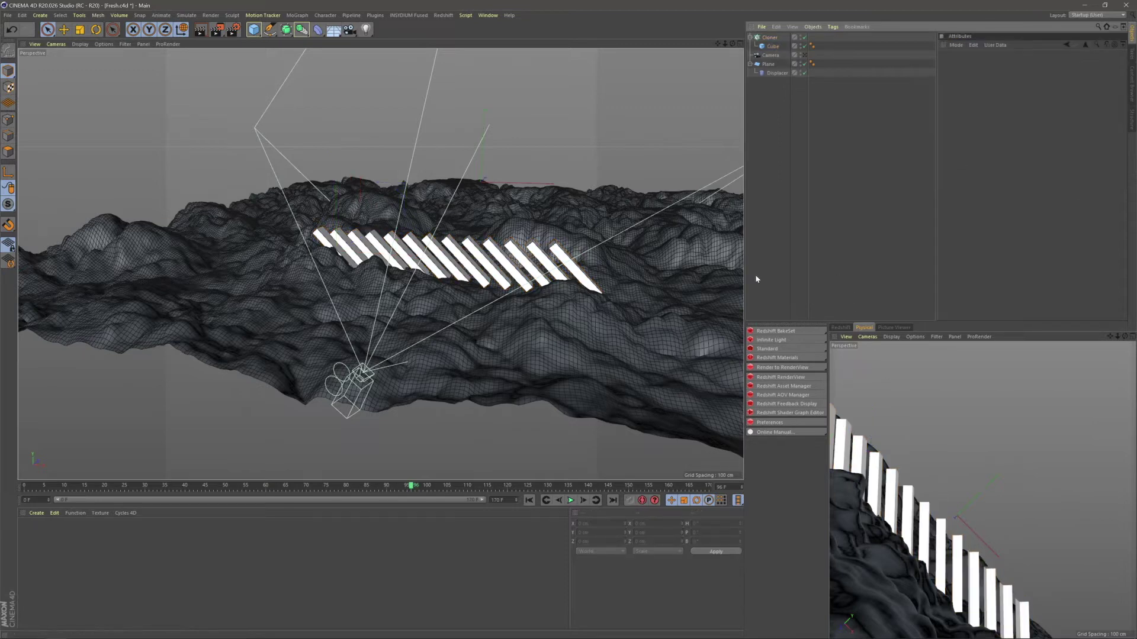
- Lengthen the row of clones by setting the Cloner's End Point X distance to 900 cm
left_click(771, 37)
left_click(978, 65)
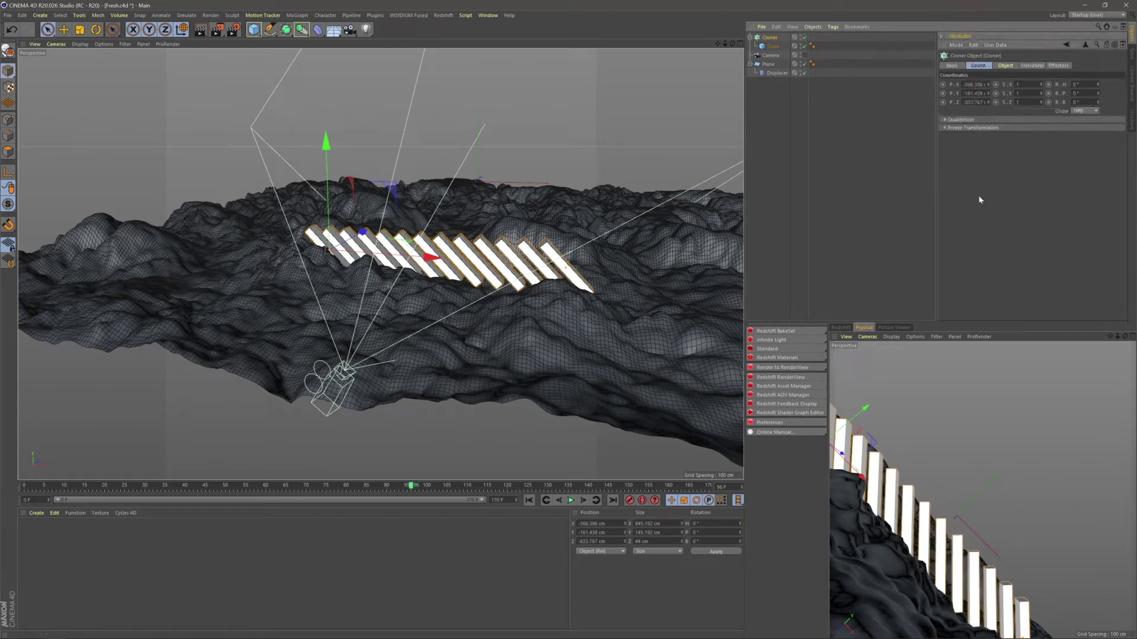
left_click(955, 67)
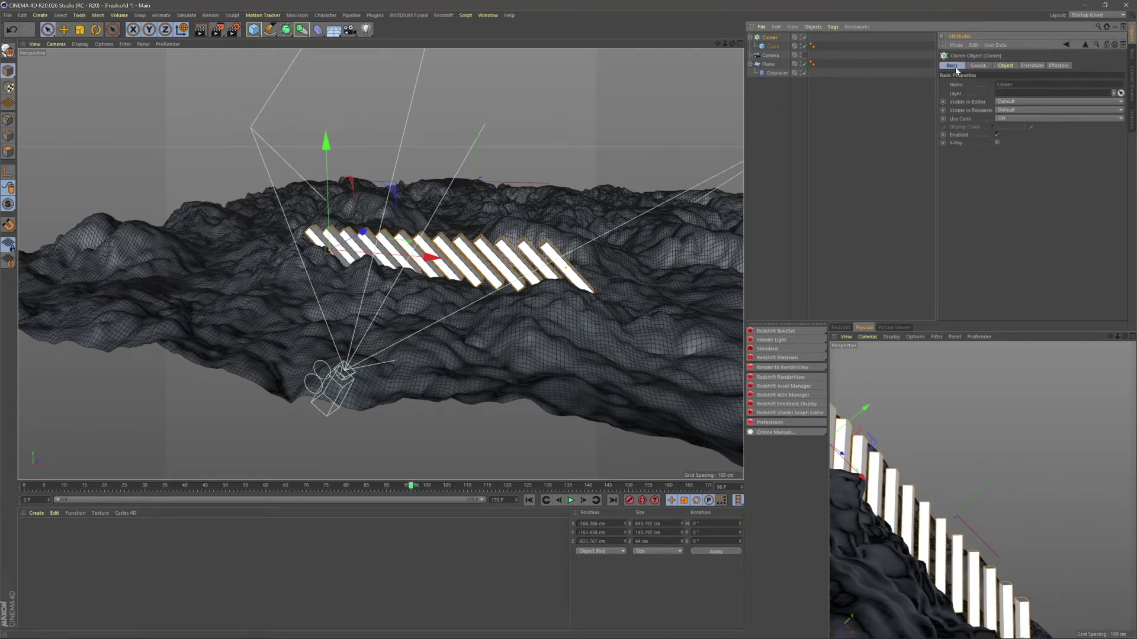
left_click(978, 67)
left_click(1004, 66)
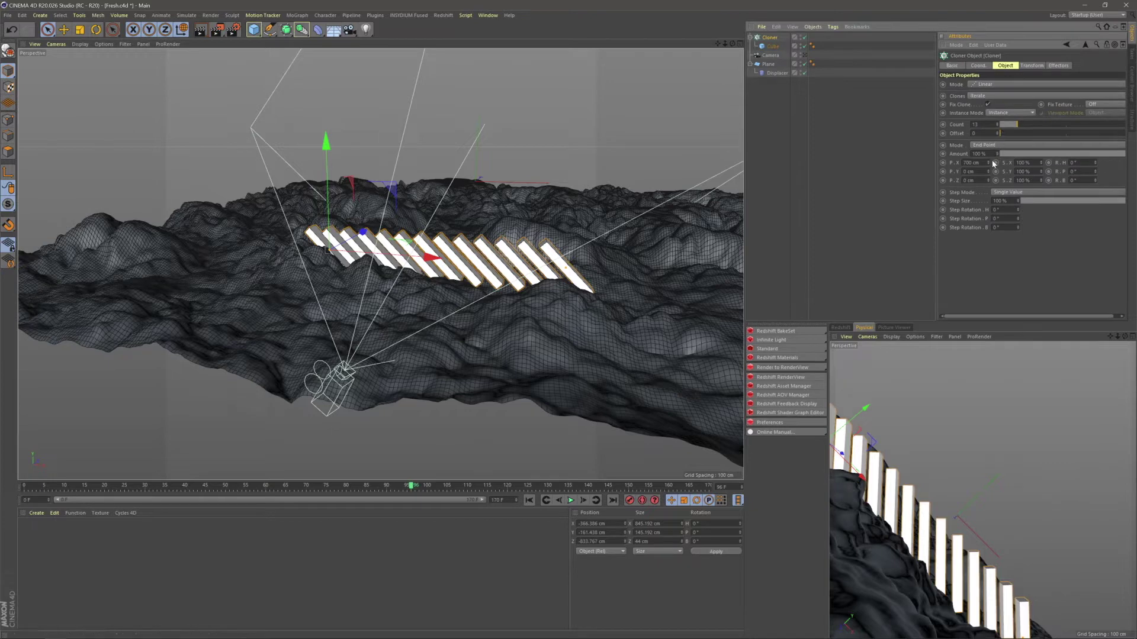
left_click_drag(981, 163, 926, 145)
type("8")
key("Return")
left_click_drag(980, 162, 921, 162)
type("900")
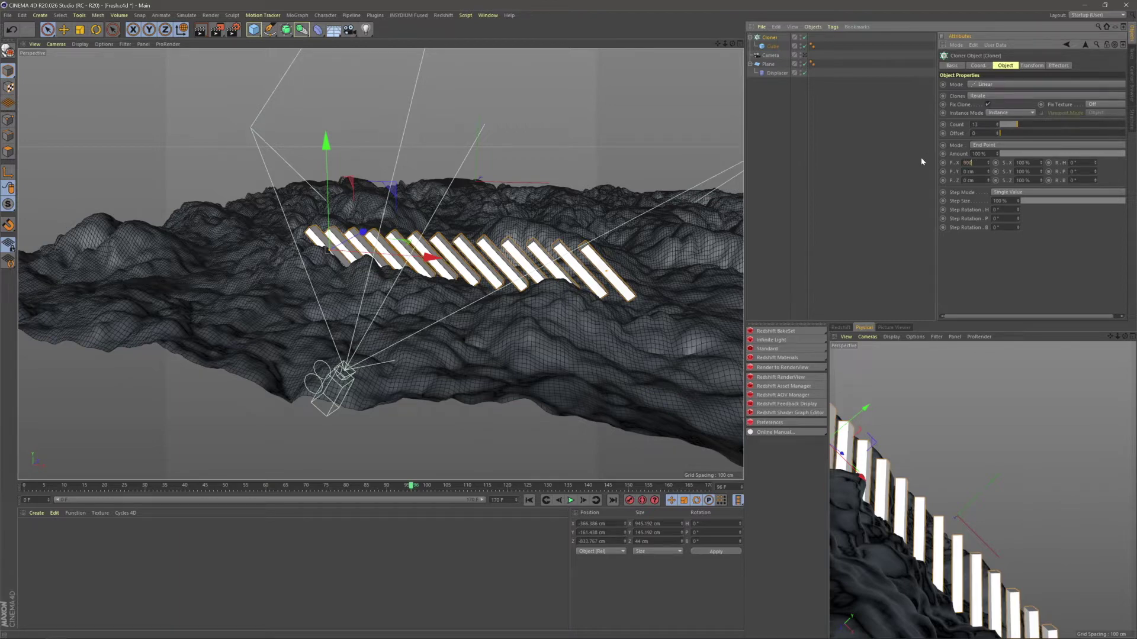
key("Return")
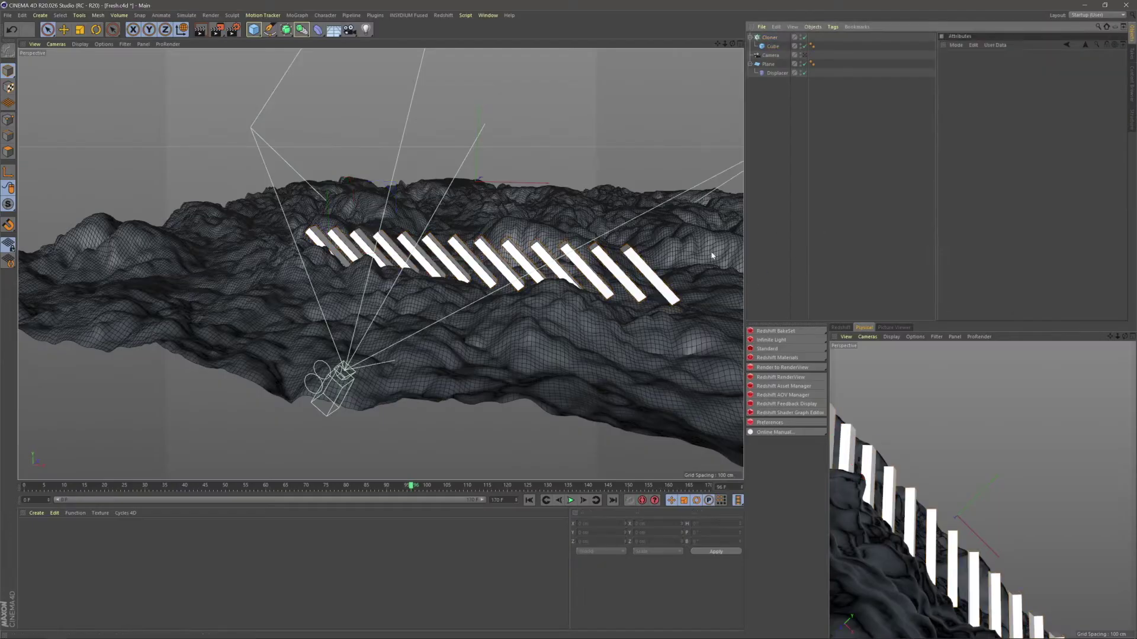
- Raise the Cloner's count to 30 so the tilted blocks close up into a continuous staircase
left_click_drag(680, 409, 536, 290, "alt")
right_click_drag(355, 308, 444, 296, "alt")
left_click(769, 37)
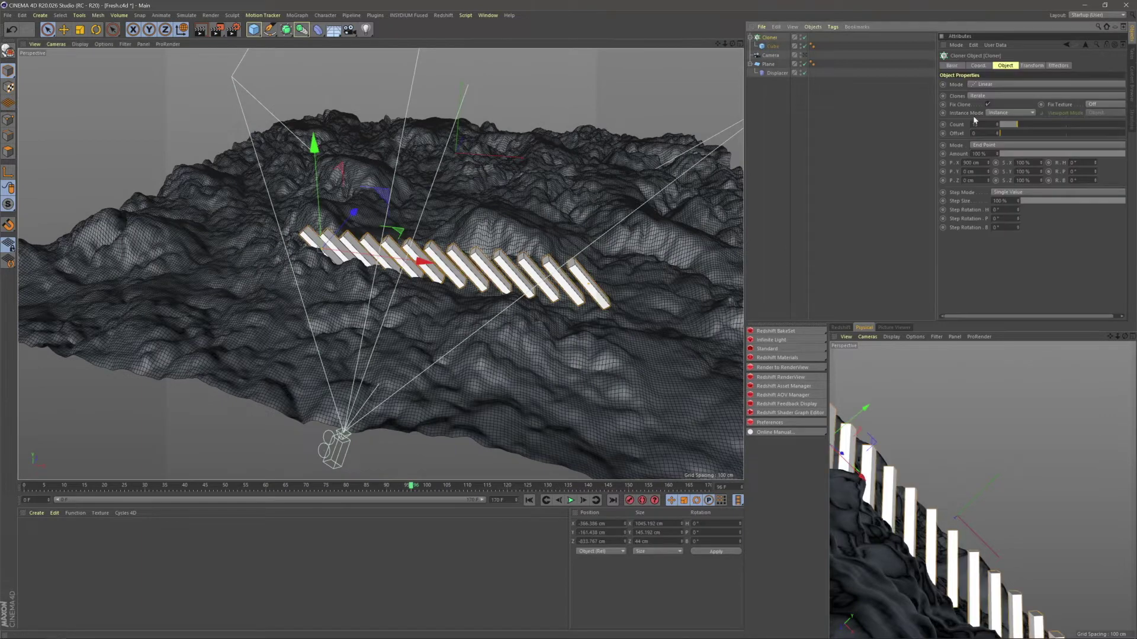
left_click_drag(1016, 128, 1034, 125)
right_click_drag(530, 263, 573, 160, "alt")
left_click_drag(574, 160, 523, 208, "alt")
scroll(523, 211, "up", 3)
left_click_drag(1000, 124, 996, 125)
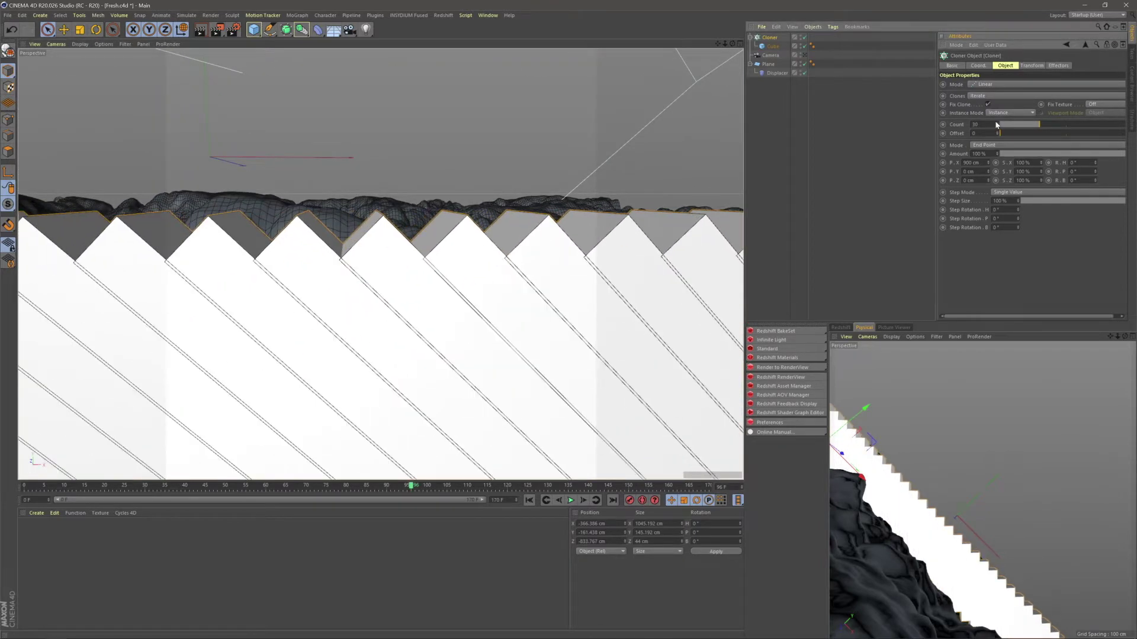
left_click(651, 196)
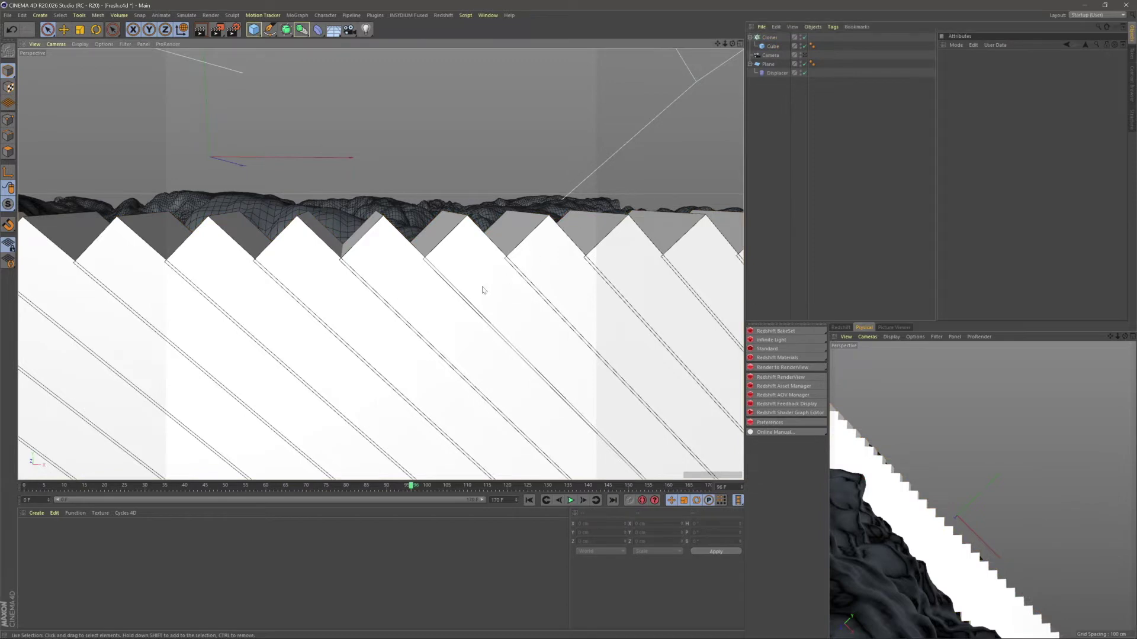
- Examine the staircase from several angles and compare its steps with the reference artwork in the browser
left_click_drag(483, 289, 400, 314, "alt")
scroll(399, 314, "down", 3)
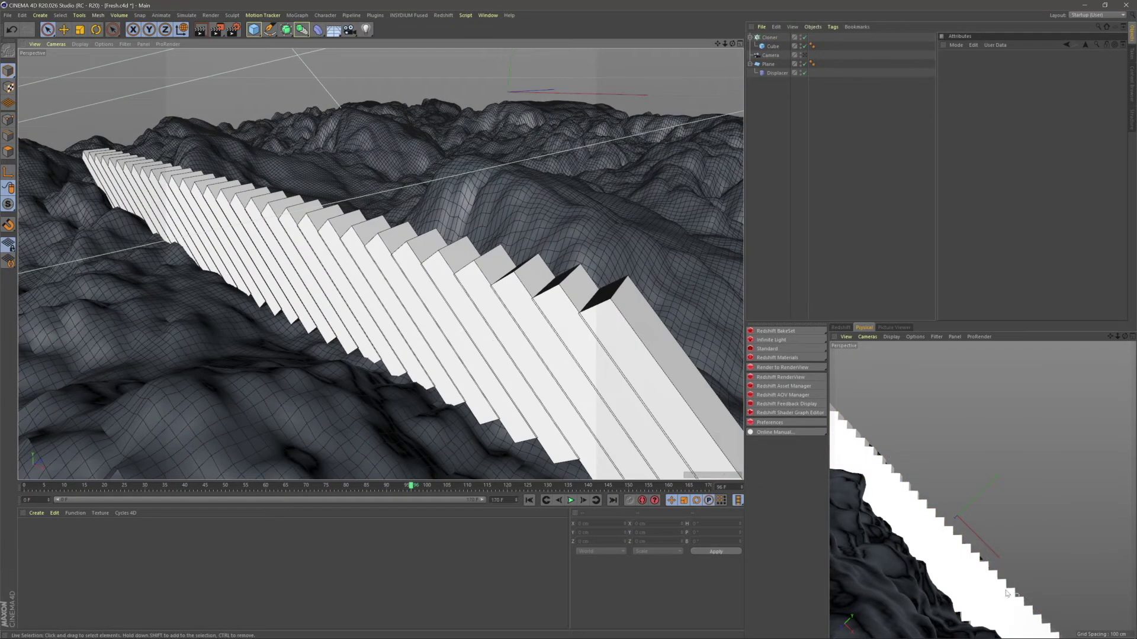
left_click_drag(288, 233, 276, 231, "alt")
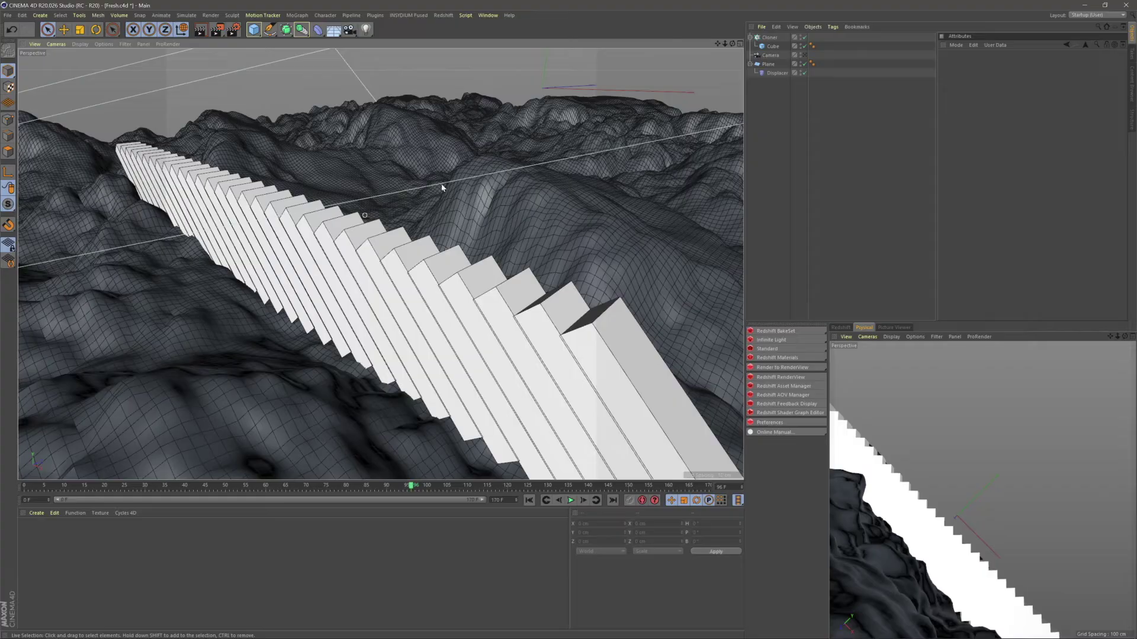
left_click(769, 37)
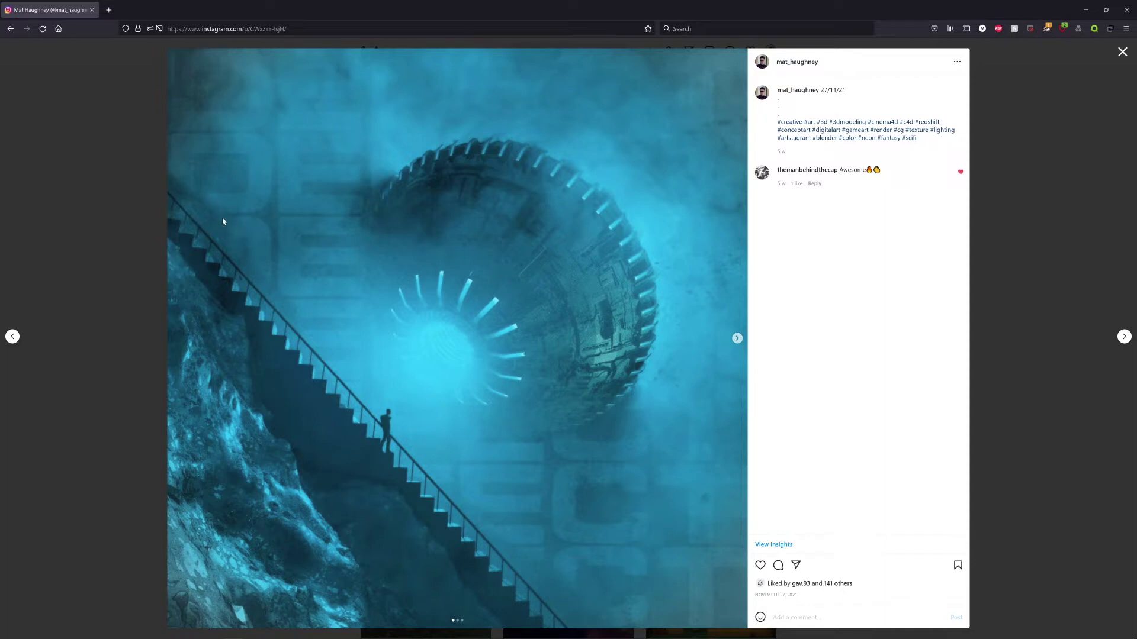
key("alt+Tab")
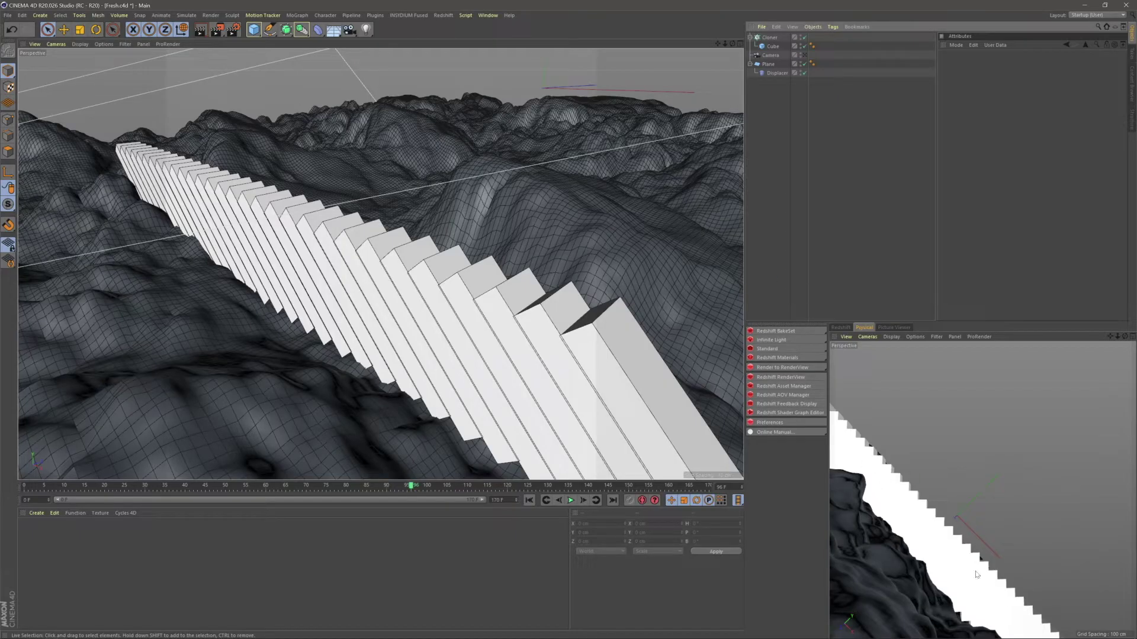
middle_click_drag(625, 155, 617, 208, "alt")
right_click_drag(527, 326, 493, 327, "alt")
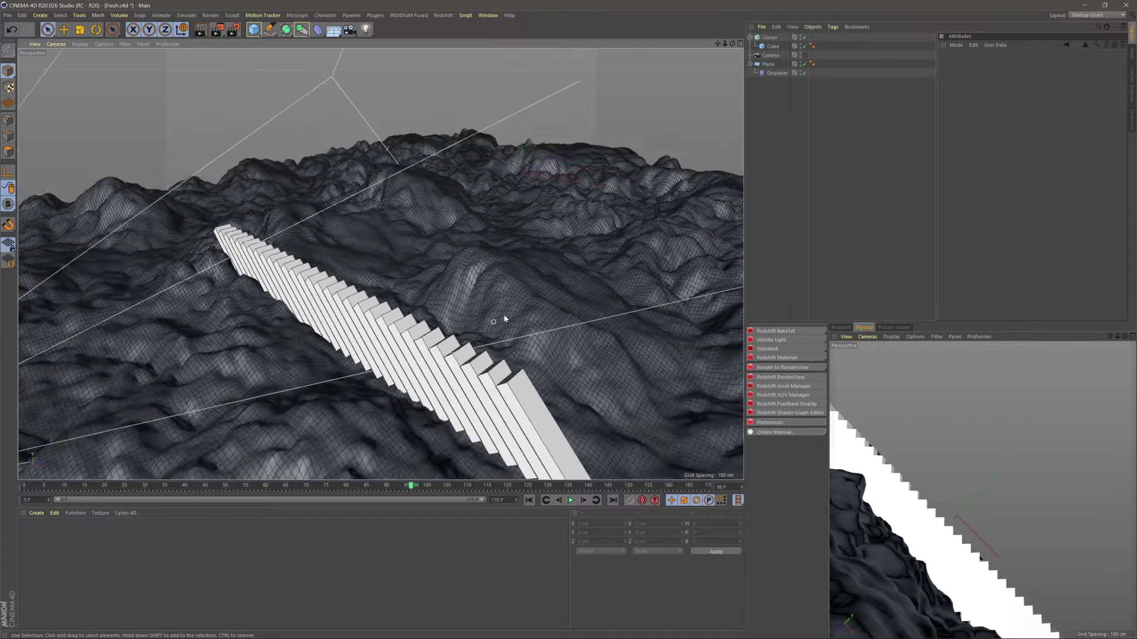
middle_click_drag(492, 327, 569, 283, "alt")
- Sink the Cloner into the terrain to about Y -195 cm and shift it along X to about -343 cm
left_click(772, 37)
left_click_drag(350, 229, 380, 193, "alt")
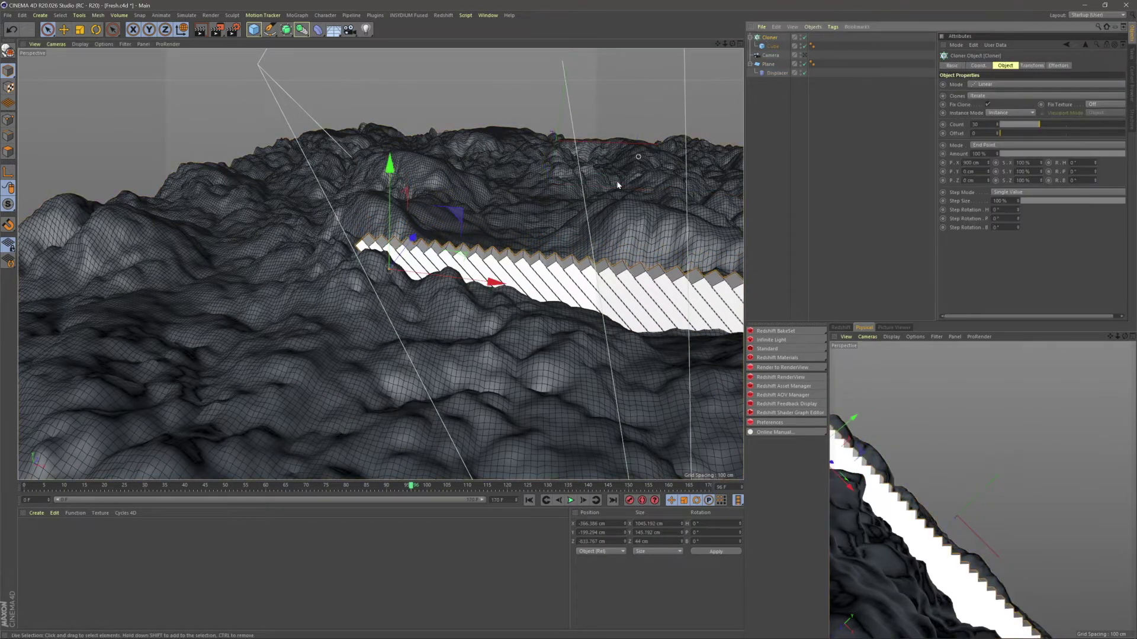
left_click_drag(477, 285, 485, 284)
left_click_drag(401, 209, 408, 208)
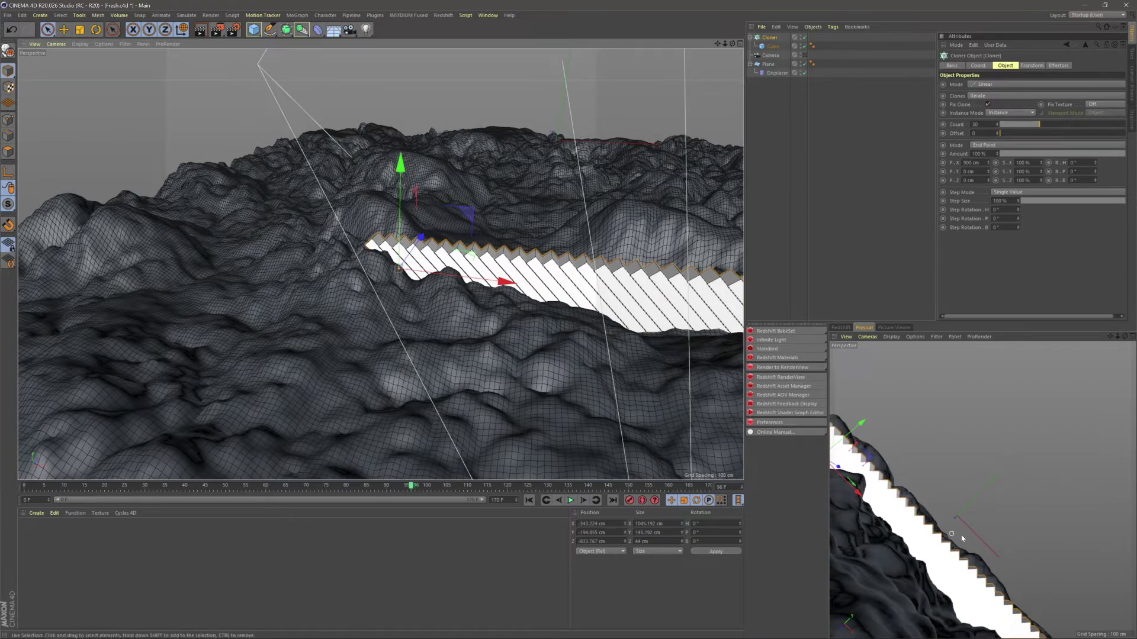
left_click(859, 285)
left_click_drag(540, 318, 567, 304, "alt")
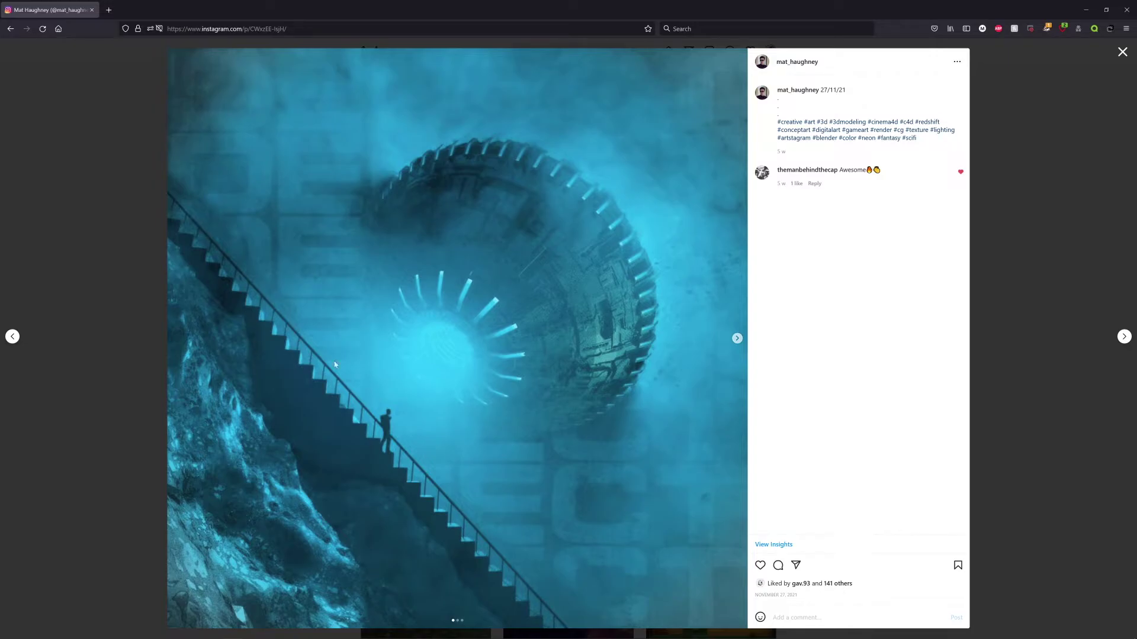
- Return from the reference image to Cinema 4D, disable the Cloner and add a Cylinder primitive
key("alt+Tab")
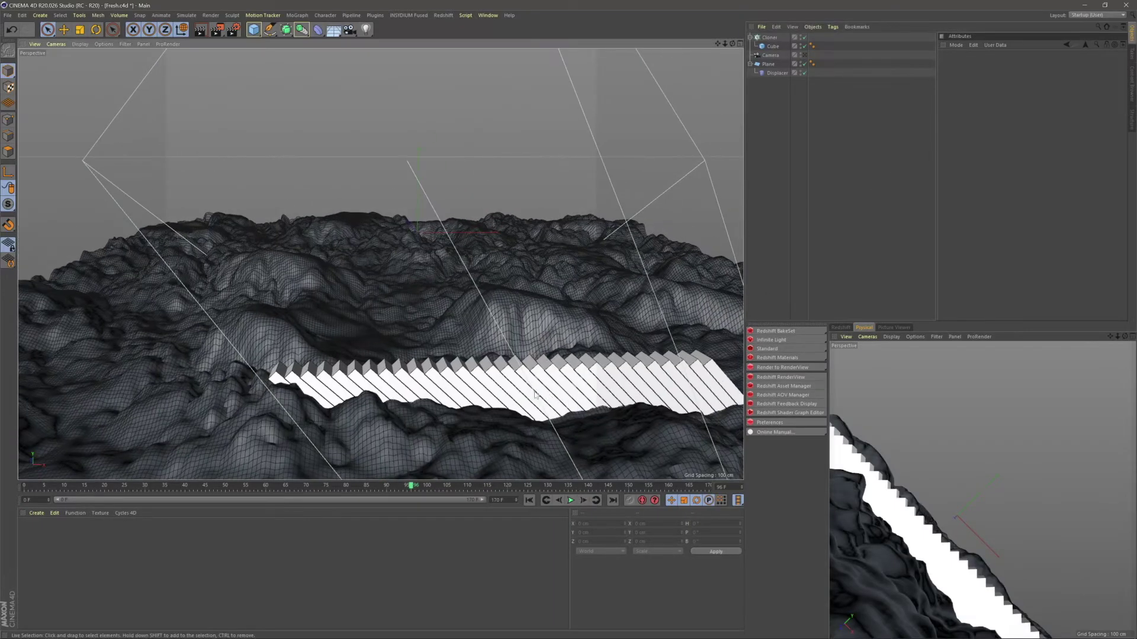
middle_click_drag(540, 395, 514, 364, "alt")
left_click(805, 38)
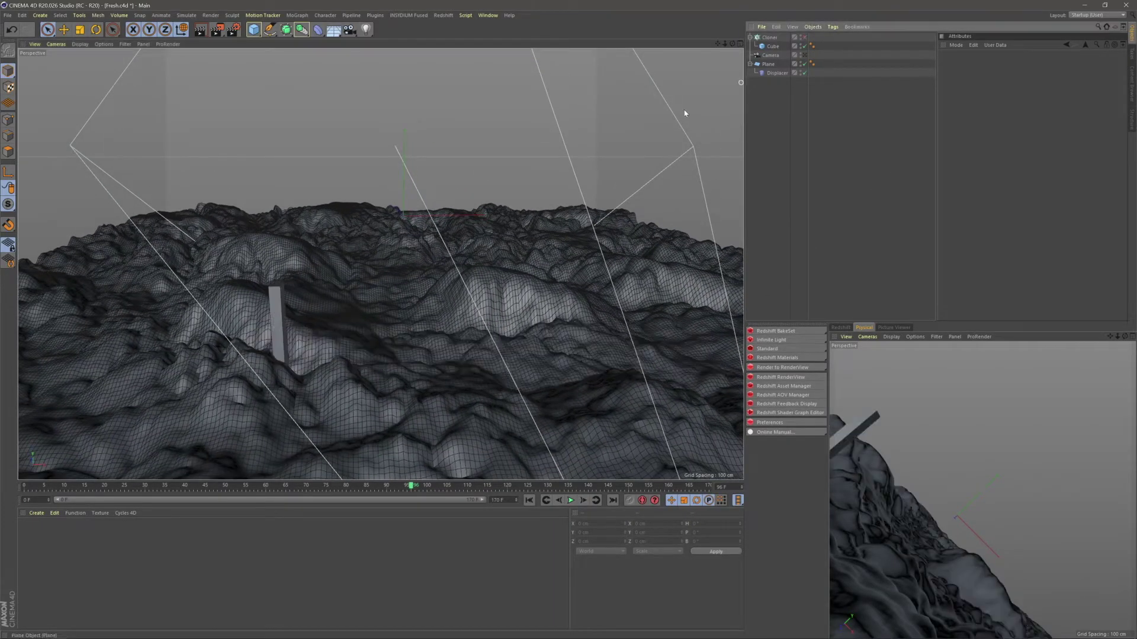
scroll(393, 304, "up", 5)
left_click_drag(406, 300, 379, 334, "alt")
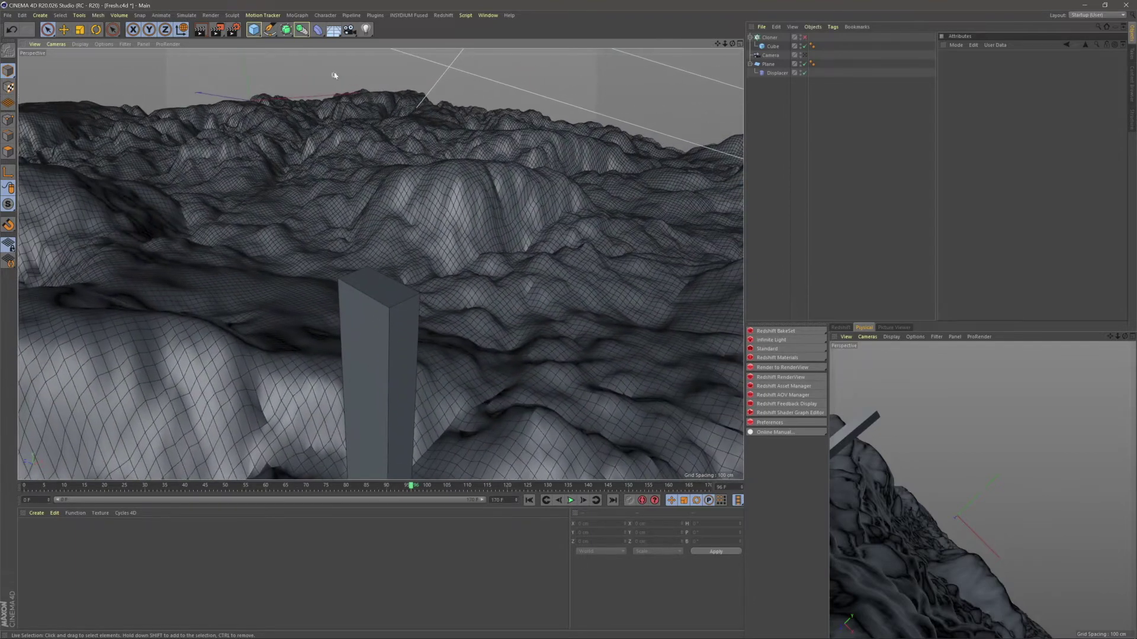
left_click(253, 29)
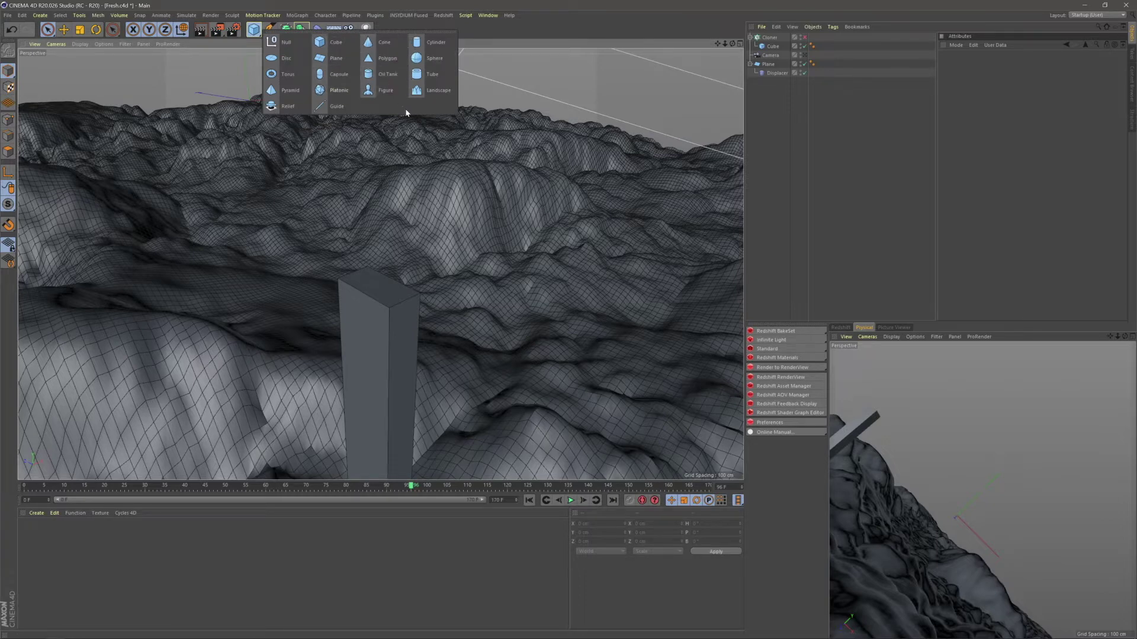
left_click(436, 42)
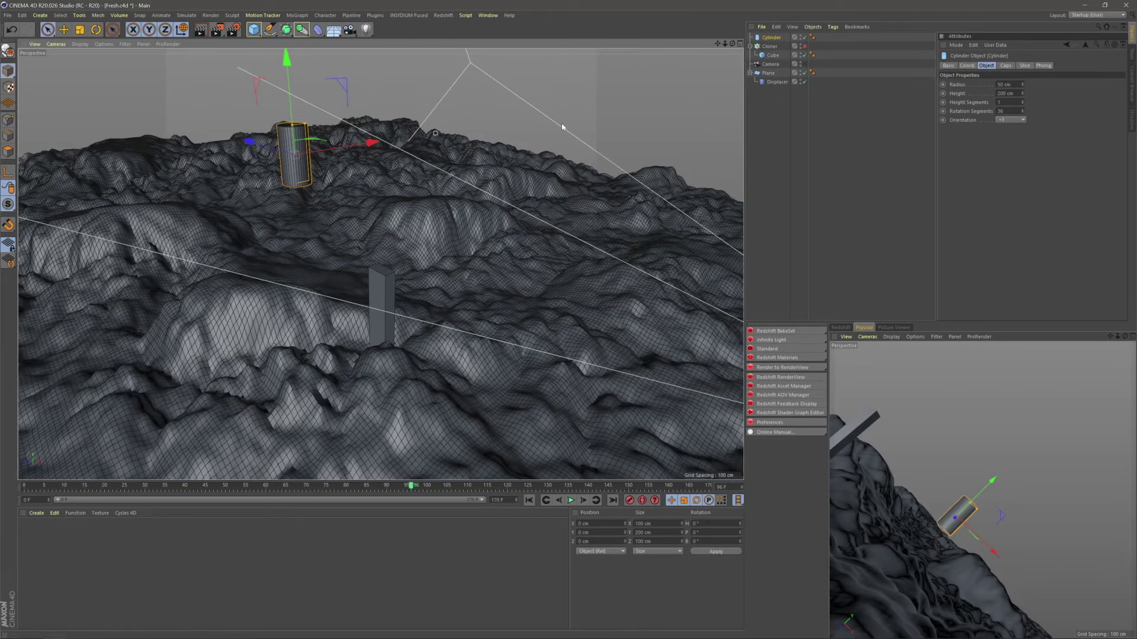
- Move the cylinder over the step cube to about X -343 cm, Z -821 cm, and shrink its radius to a thin post
left_click(740, 43)
scroll(584, 172, "down", 12)
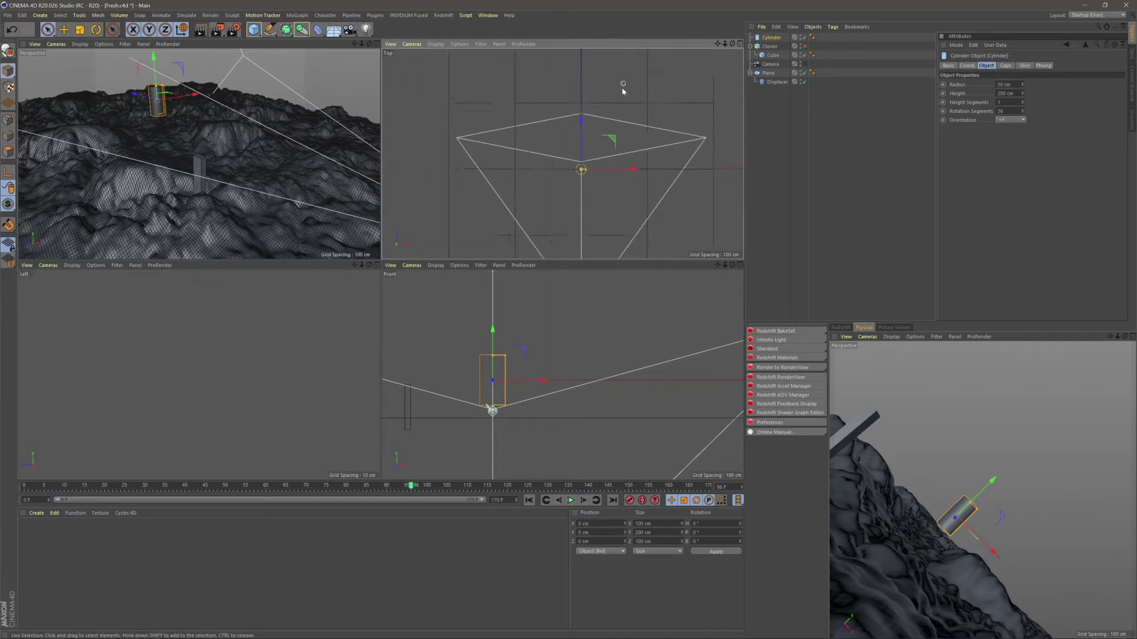
left_click_drag(597, 129, 596, 184)
scroll(574, 188, "up", 8)
left_click_drag(722, 207, 603, 130)
scroll(601, 136, "up", 6)
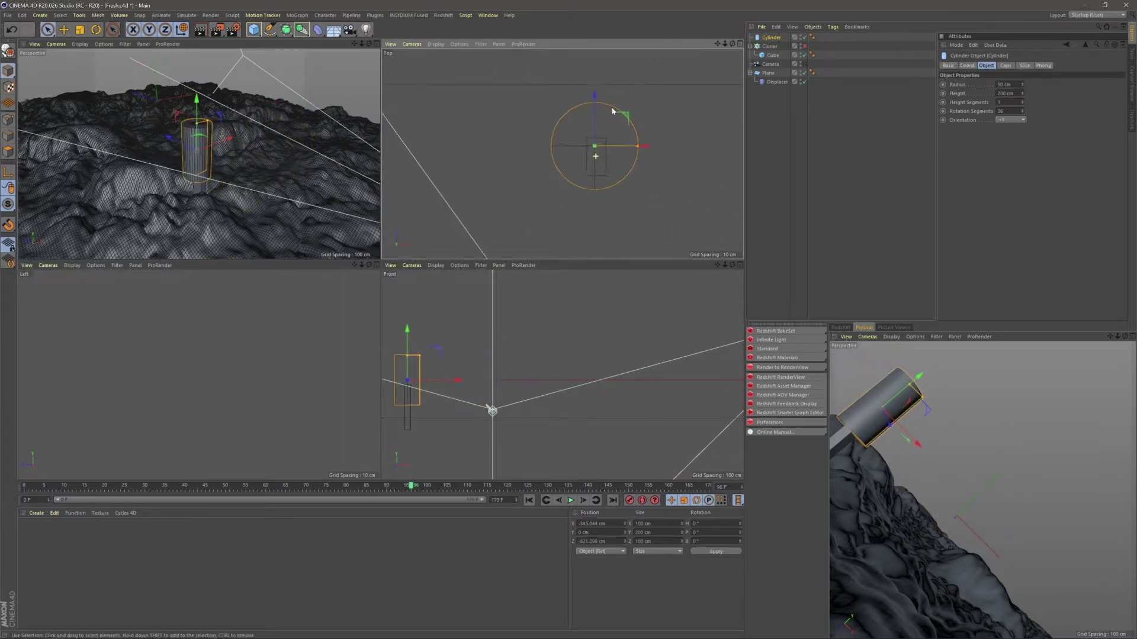
left_click_drag(679, 137, 622, 140)
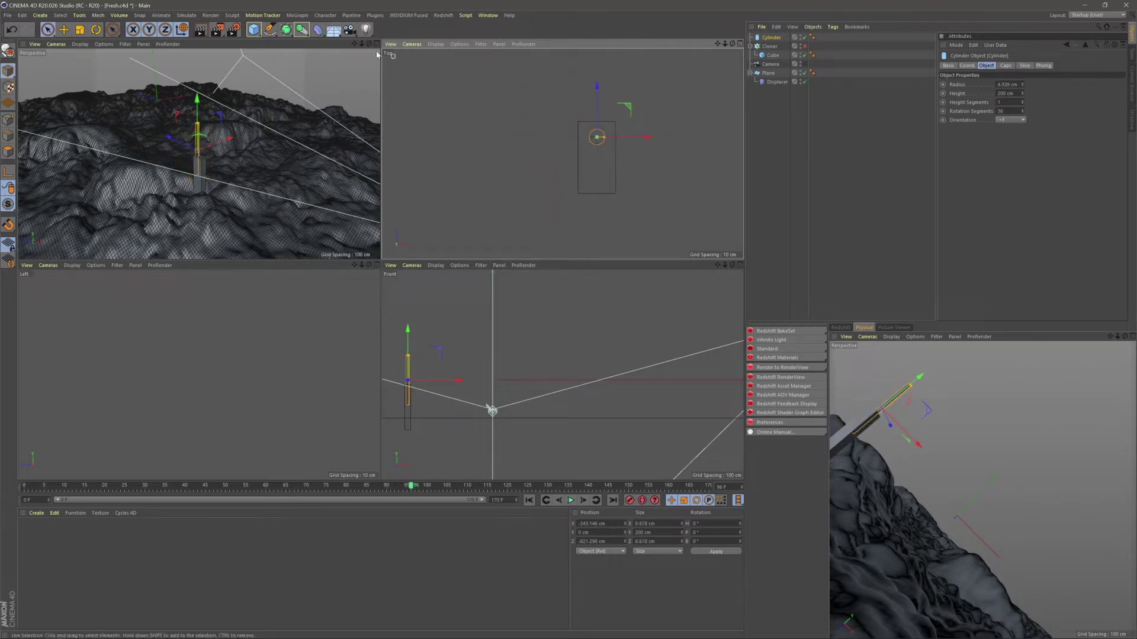
- Shrink the cylinder above the step cube to a post about 61.5 cm high with a radius of about 2.3 cm
left_click(376, 44)
right_click_drag(346, 256, 382, 245, "alt")
scroll(383, 245, "down", 8)
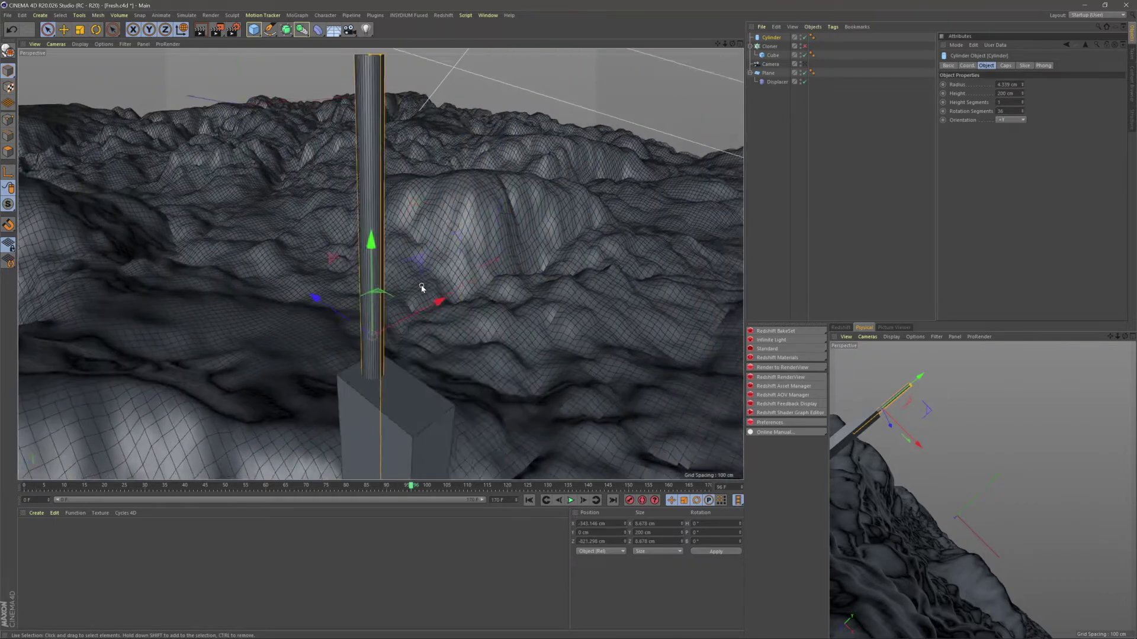
left_click_drag(395, 195, 394, 239)
scroll(395, 280, "up", 5)
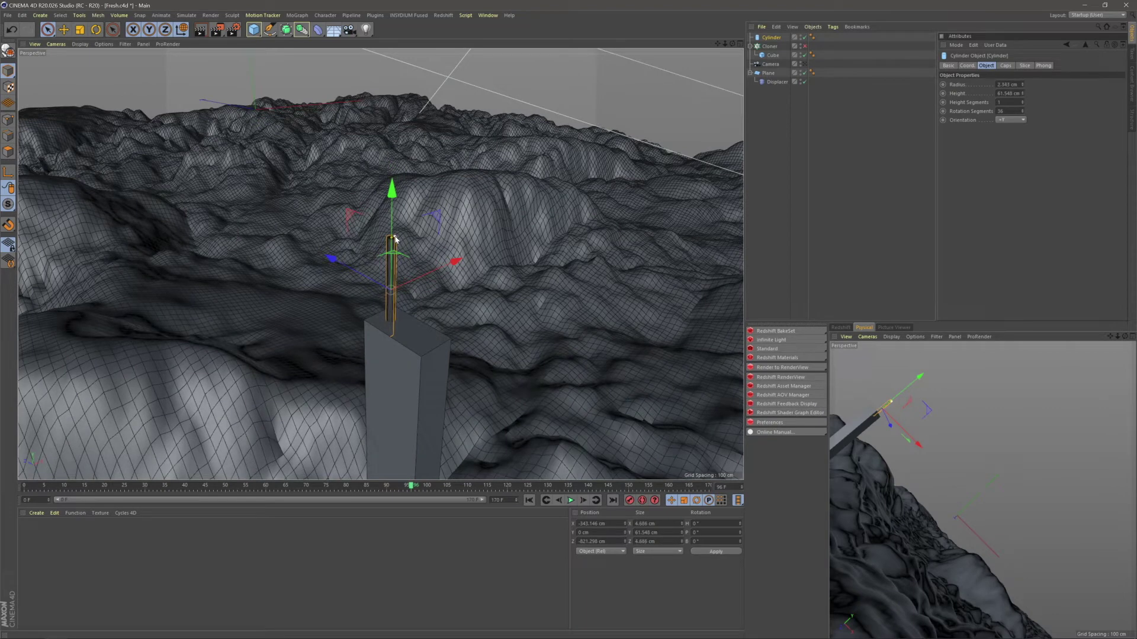
- Place the cylinder inside the Cloner alongside the cube and enable the Cloner to check the result
left_click(834, 152)
left_click_drag(772, 39, 769, 47)
left_click(791, 133)
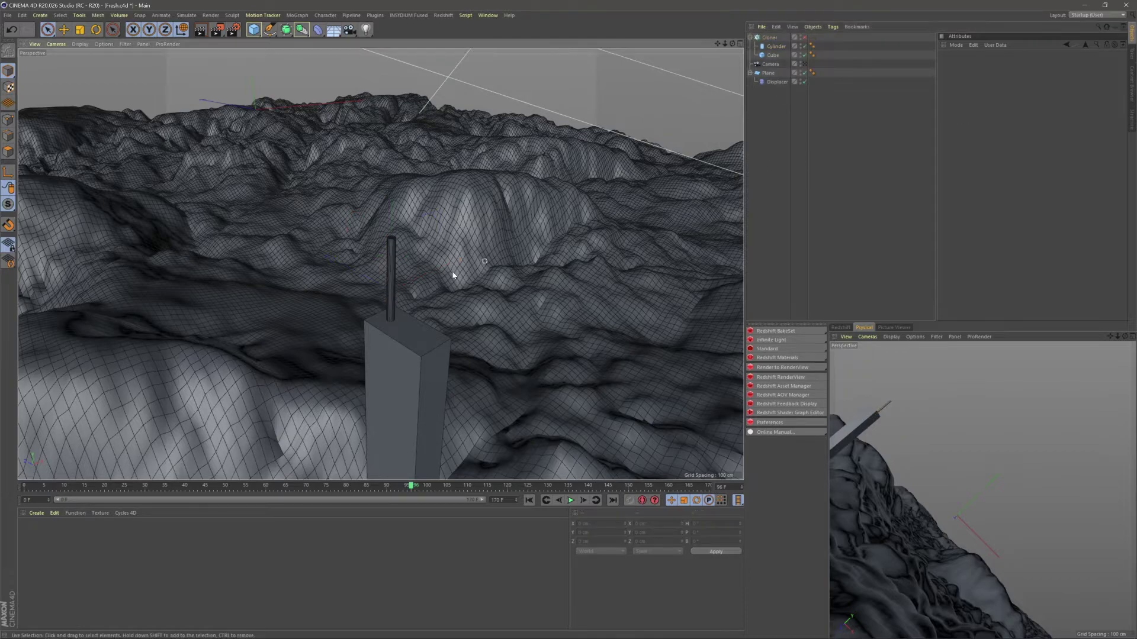
scroll(510, 257, "down", 3)
left_click(804, 38)
left_click_drag(510, 260, 390, 272, "alt")
right_click_drag(390, 265, 408, 224, "alt")
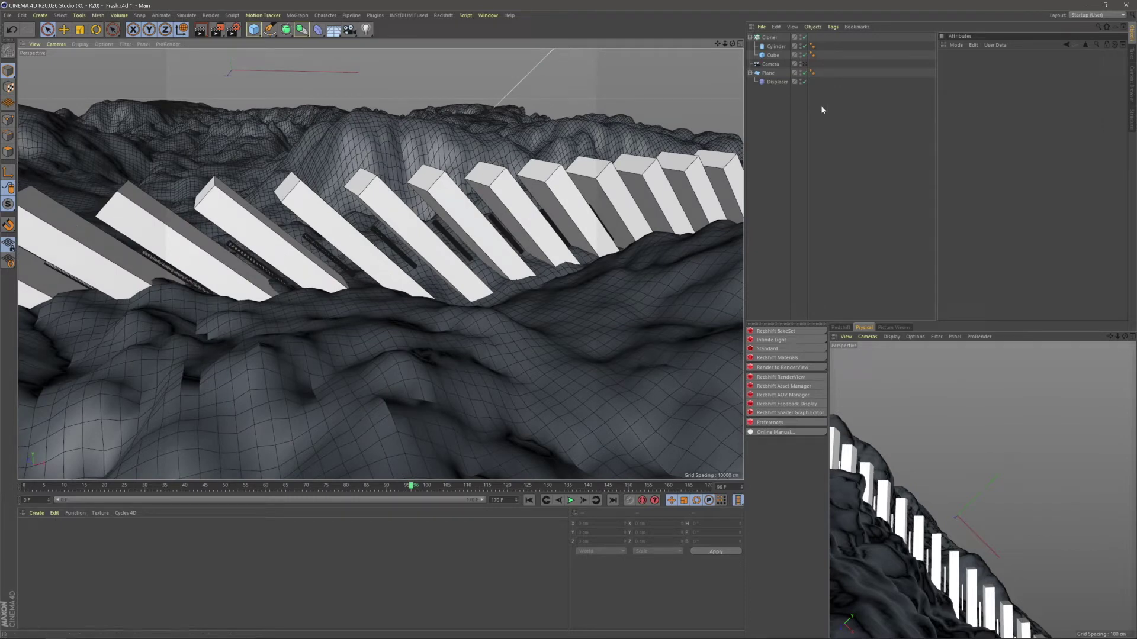
- Disable the Cloner and try grouping the cylinder and cube into one null inside it
left_click(804, 38)
left_click(776, 46)
left_click(772, 55, "shift")
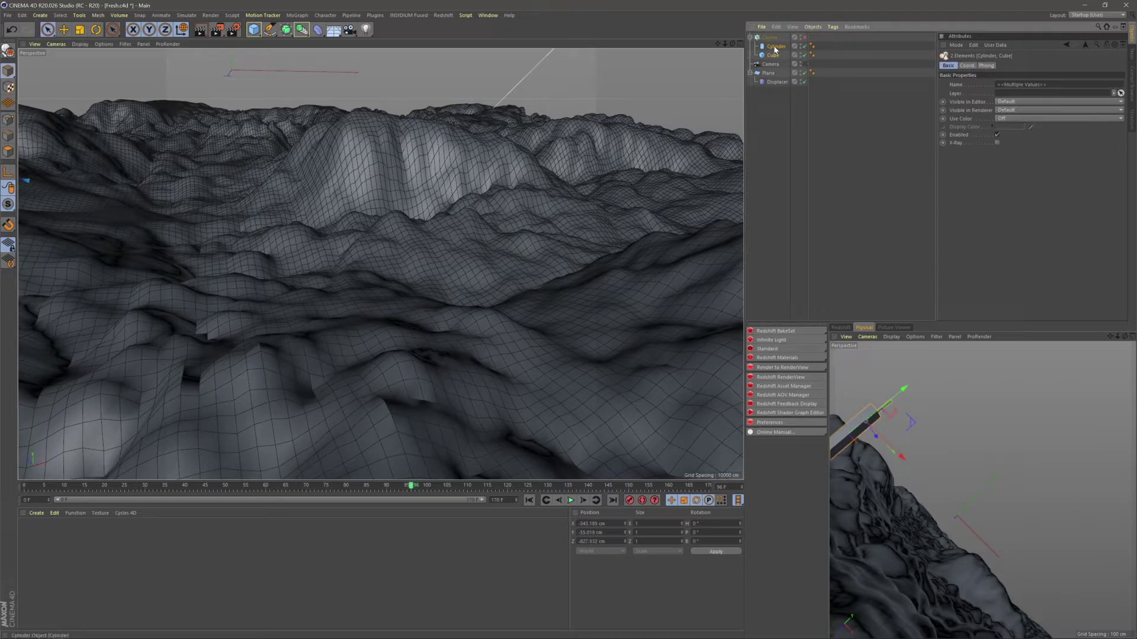
key("alt+g")
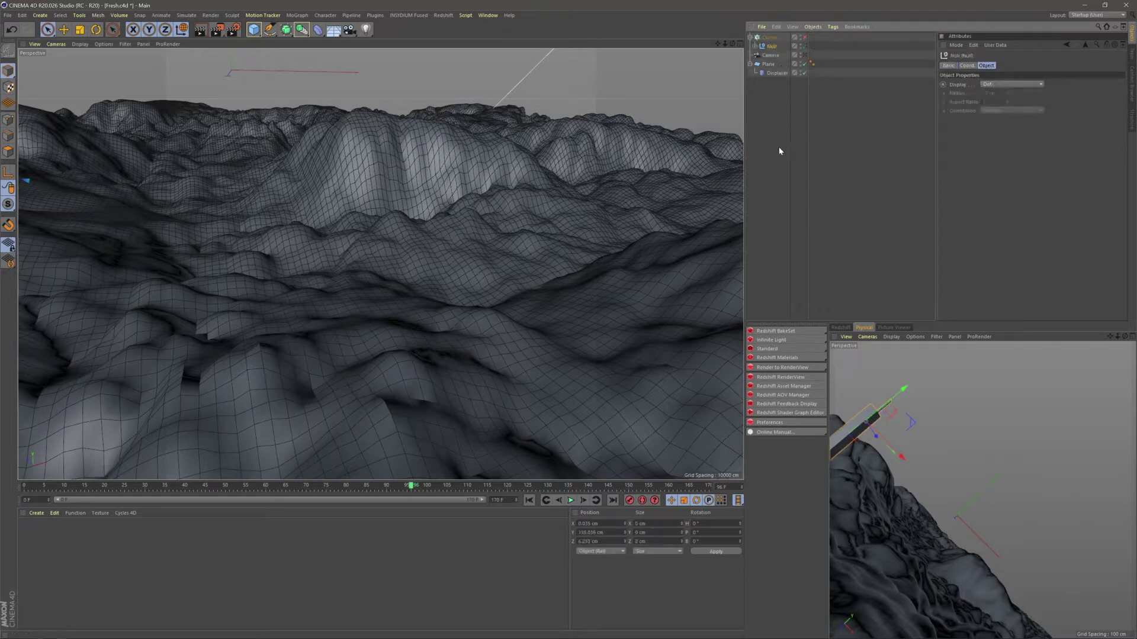
- Toggle the Cloner to check how the grouped cube and post repeat along the slope, leaving it disabled
left_click_drag(370, 220, 322, 233, "alt")
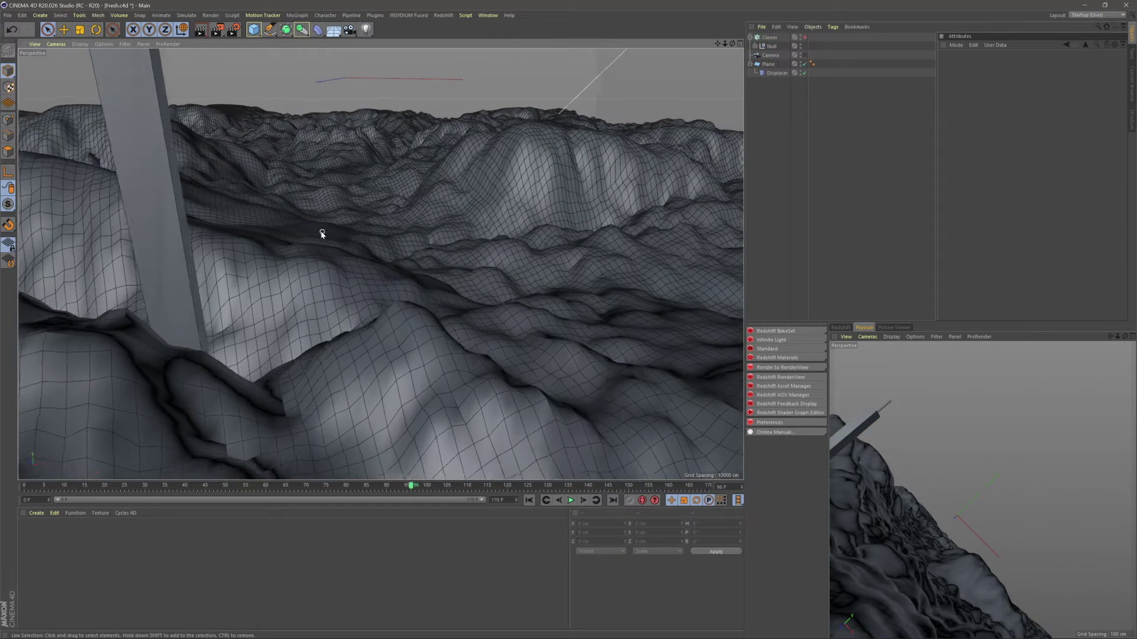
middle_click_drag(322, 234, 388, 267, "alt")
left_click(771, 46)
key("o")
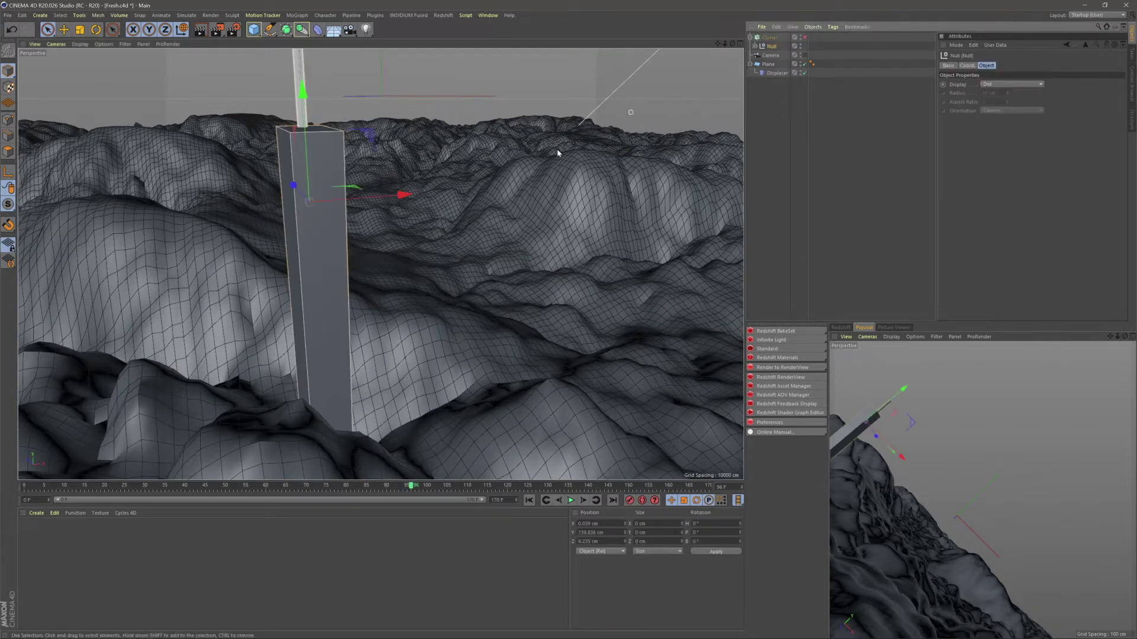
left_click(804, 36)
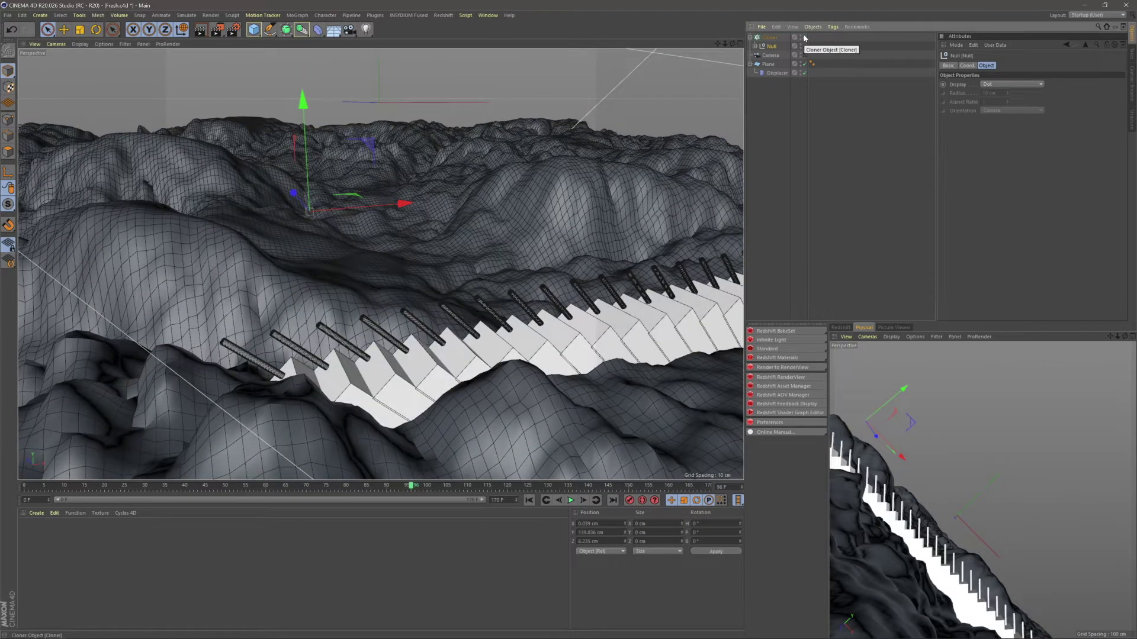
left_click(804, 37)
left_click(804, 37)
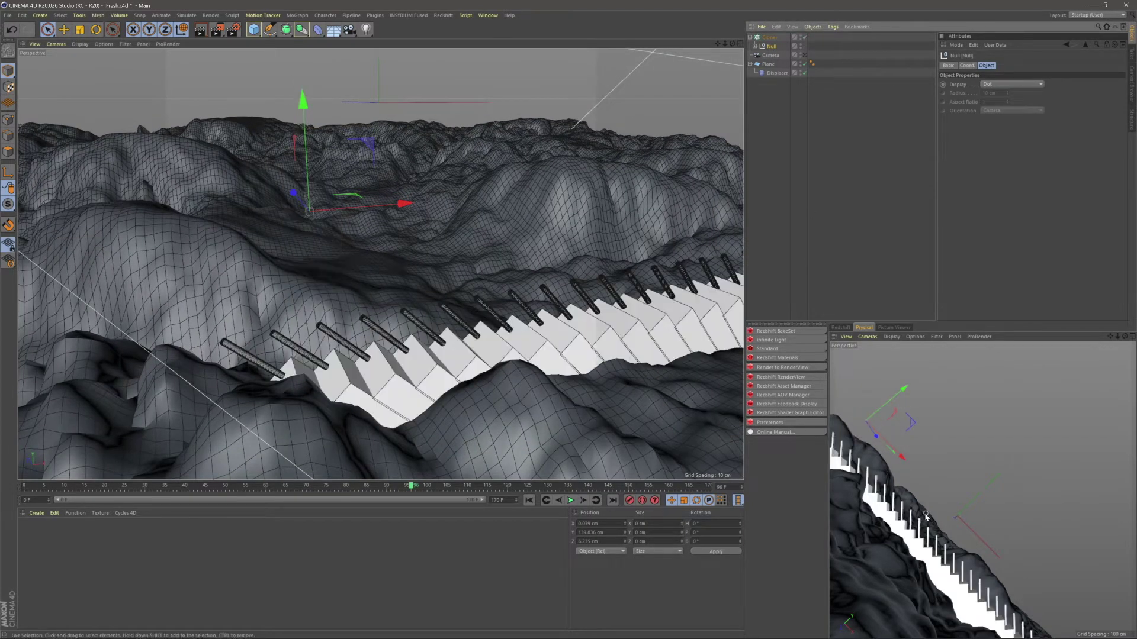
left_click(837, 177)
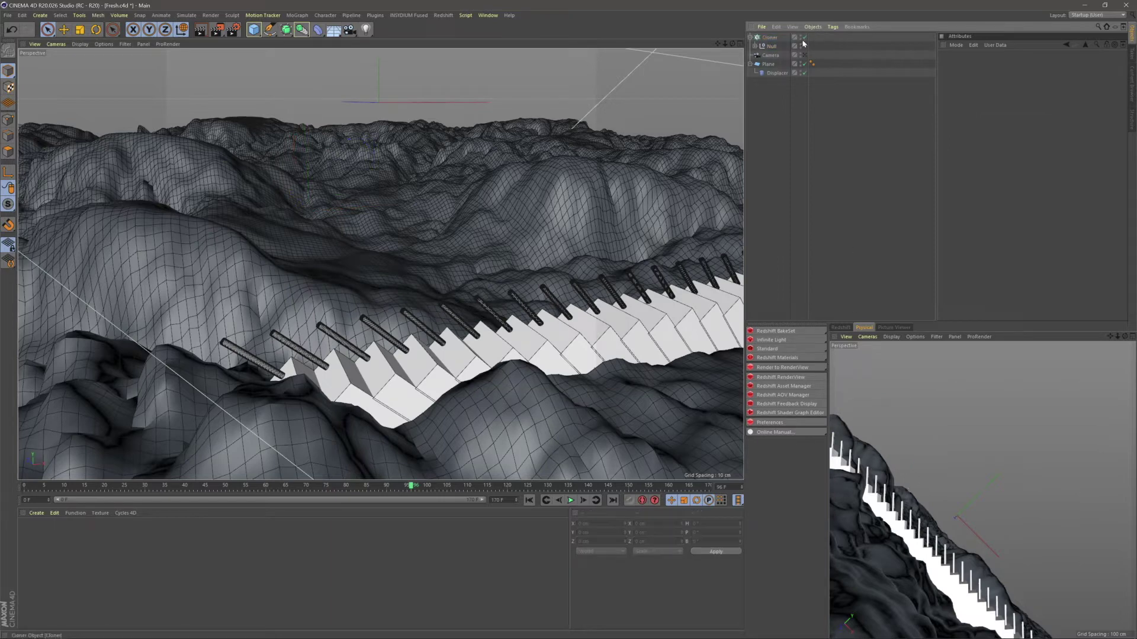
left_click(804, 38)
left_click(770, 47)
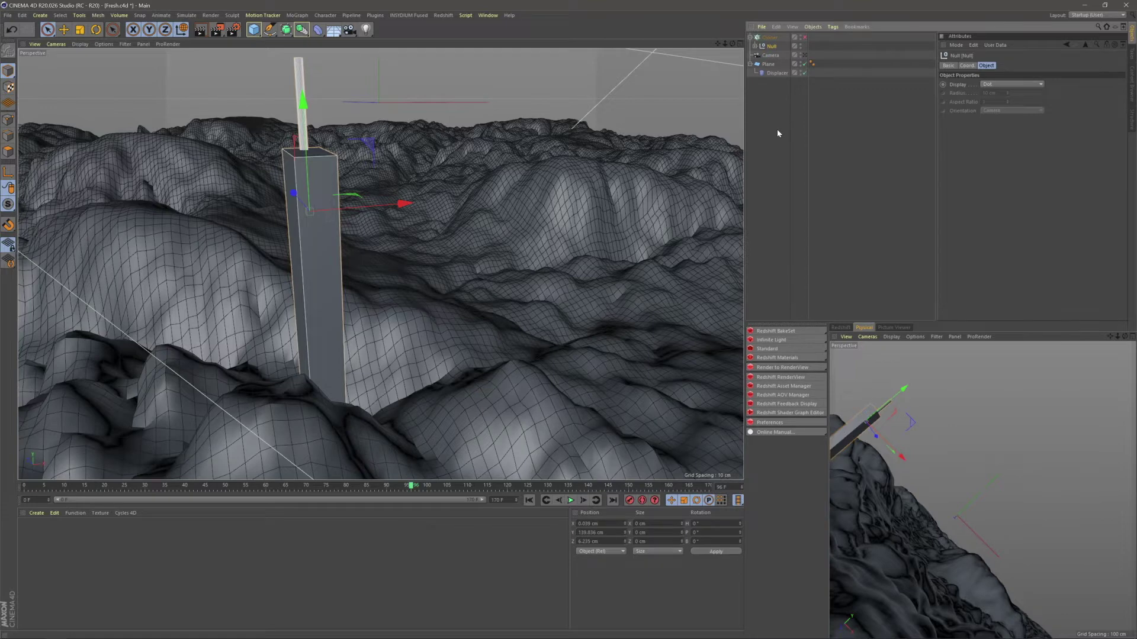
- Undo the grouping of the cylinder and cube
key("ctrl+z")
key("ctrl+z")
key("ctrl+z")
key("ctrl+z")
key("ctrl+z")
key("ctrl+z")
key("ctrl+z")
key("ctrl+z")
key("ctrl+z")
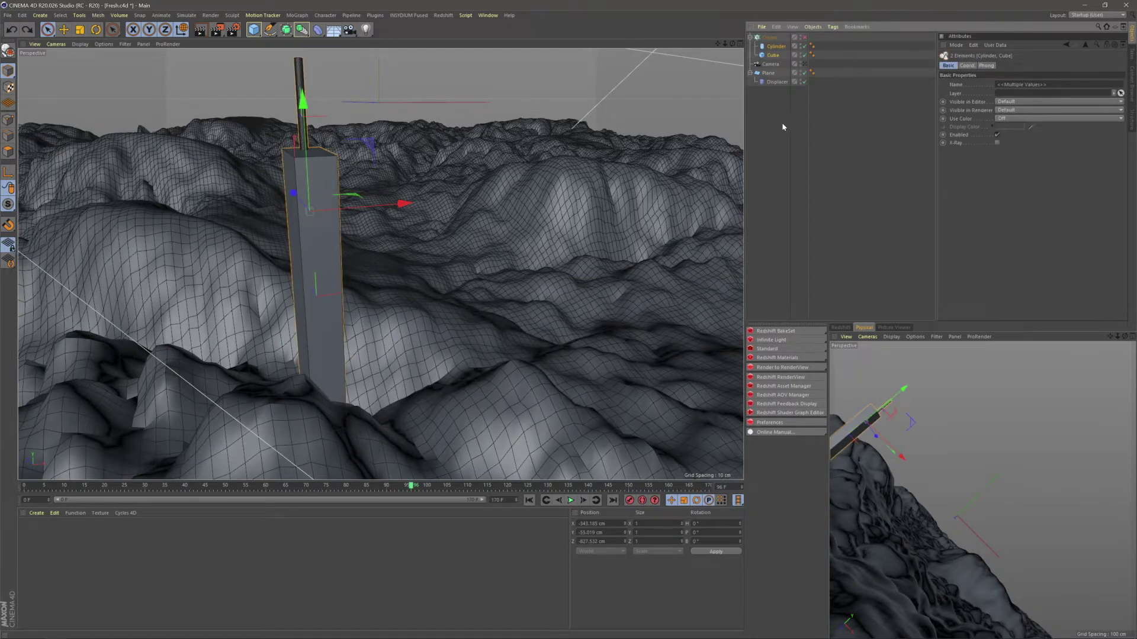
- Make the cylinder a child of the cube inside the Cloner and enable the Cloner again
left_click(781, 127)
left_click(776, 47)
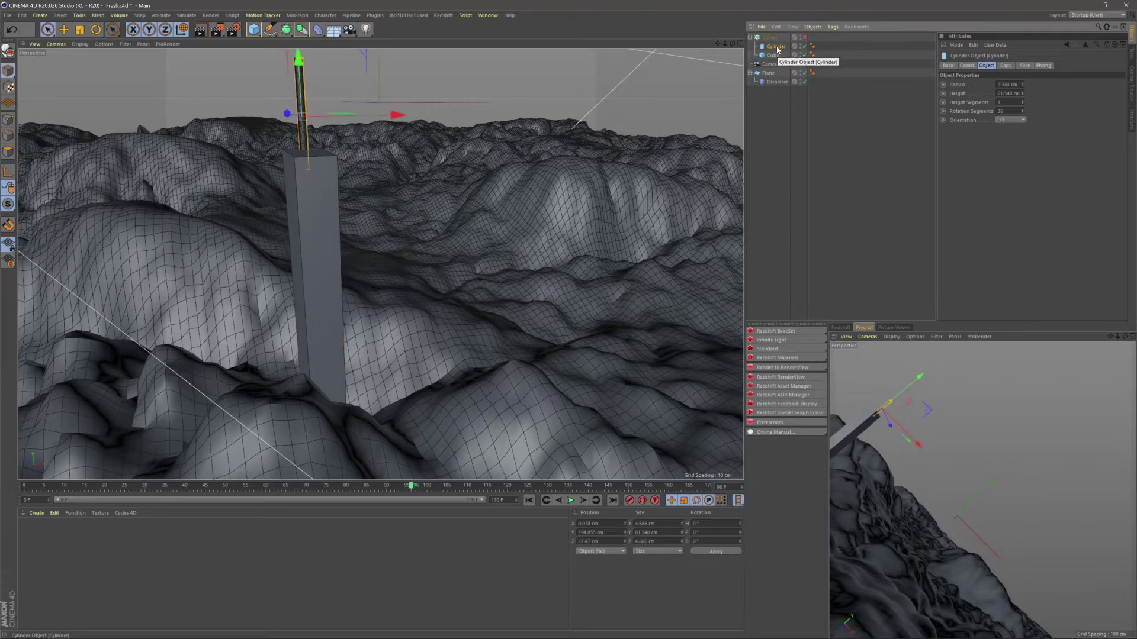
left_click_drag(774, 46, 773, 56)
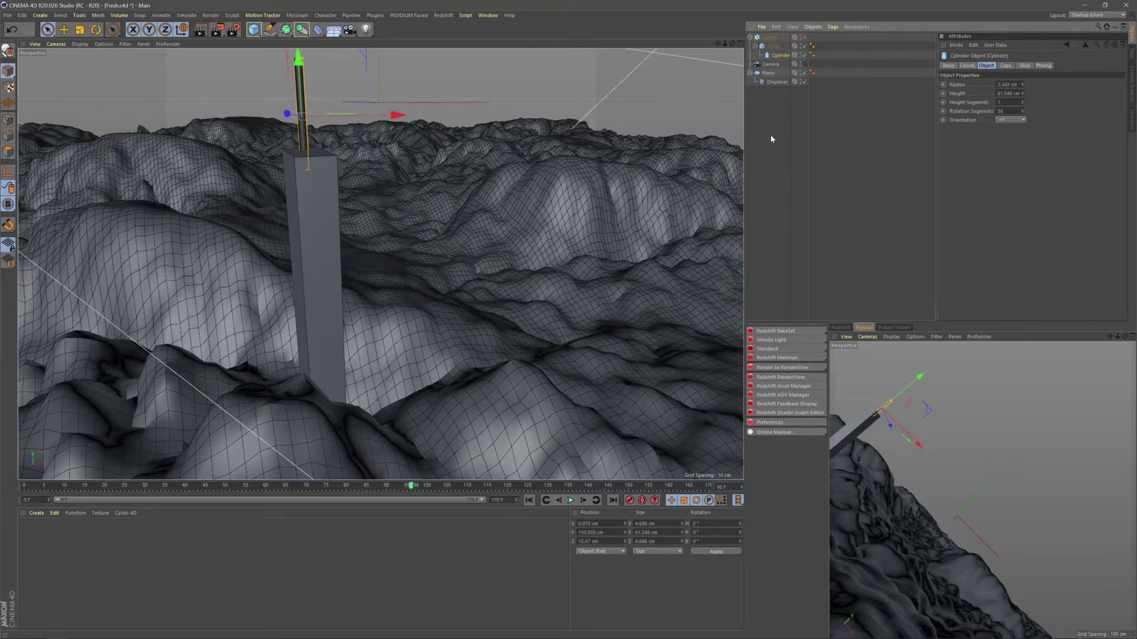
left_click(772, 47)
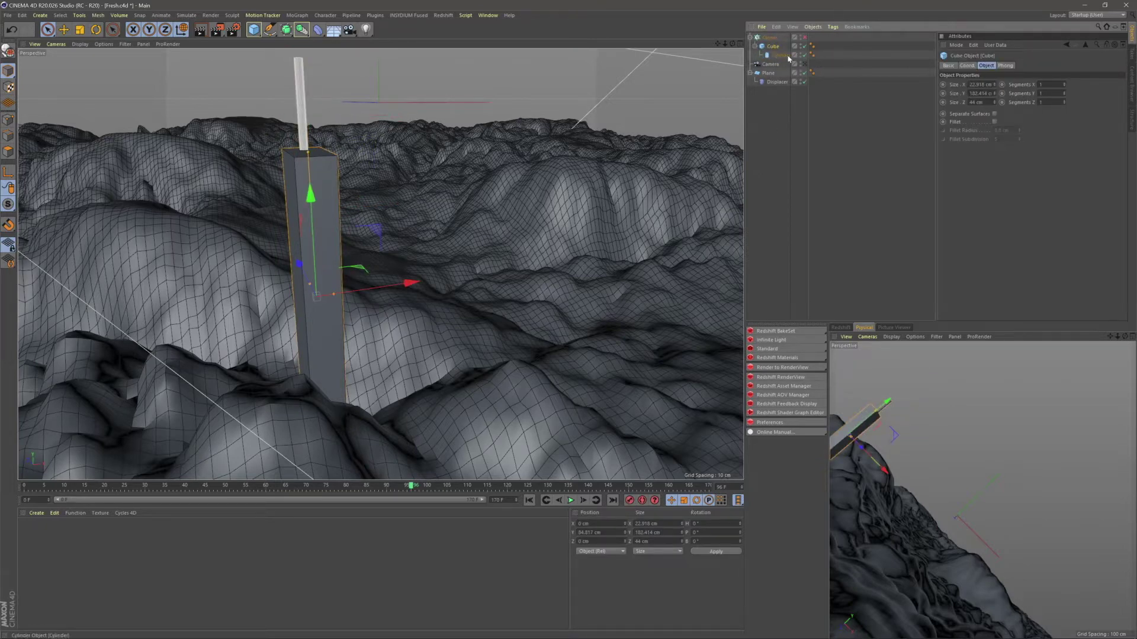
left_click(779, 74)
left_click(772, 46)
left_click(804, 38)
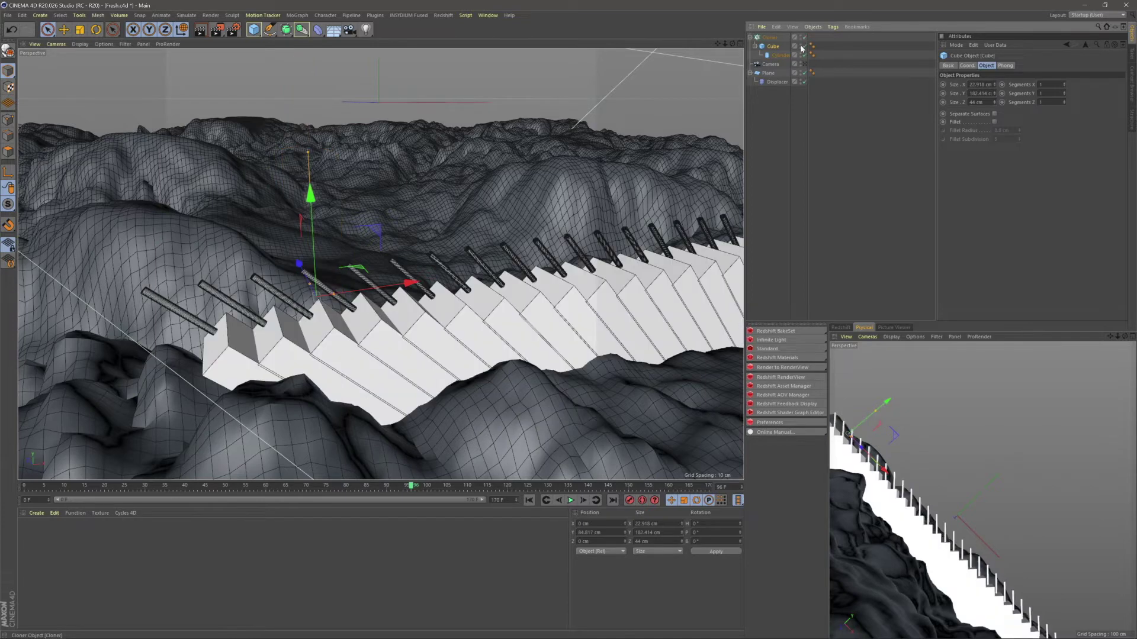
left_click(828, 130)
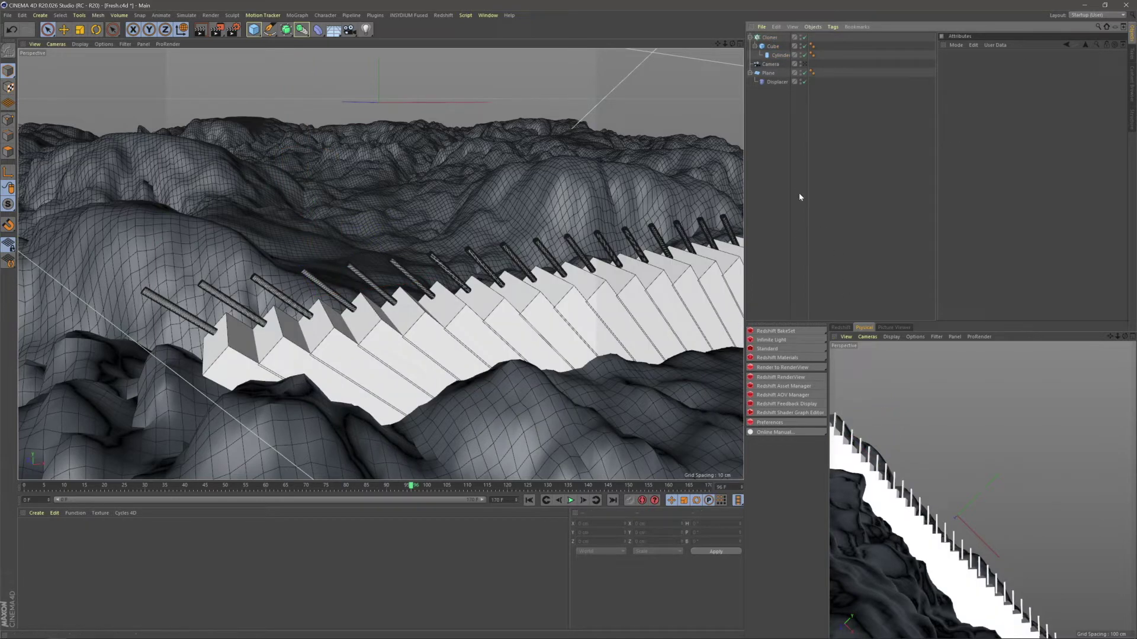
- Examine the cloned posts on the steps up close and compare them with the reference artwork
left_click(459, 306)
left_click(840, 170)
middle_click_drag(527, 301, 468, 308, "alt")
left_click_drag(468, 304, 574, 279, "alt")
middle_click_drag(574, 278, 474, 269, "alt")
right_click_drag(415, 267, 473, 263, "alt")
left_click_drag(472, 263, 592, 302, "alt")
key("alt+Tab")
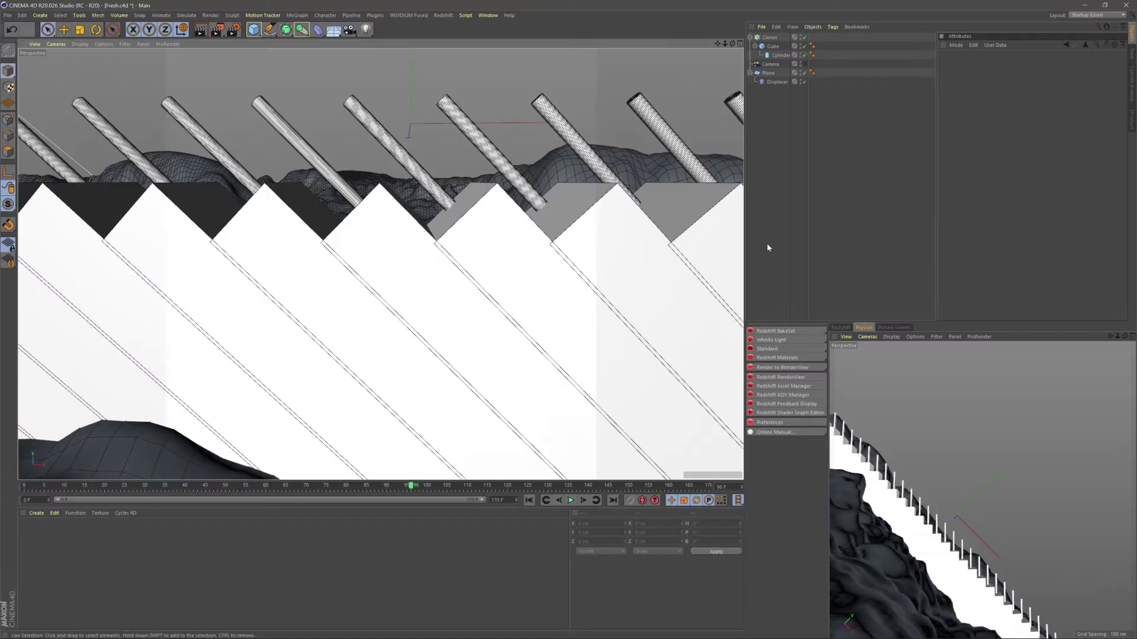
- Set the post cylinder's radius to 1.7 cm and its height to 55 cm
left_click(779, 55)
left_click_drag(1018, 84, 998, 84)
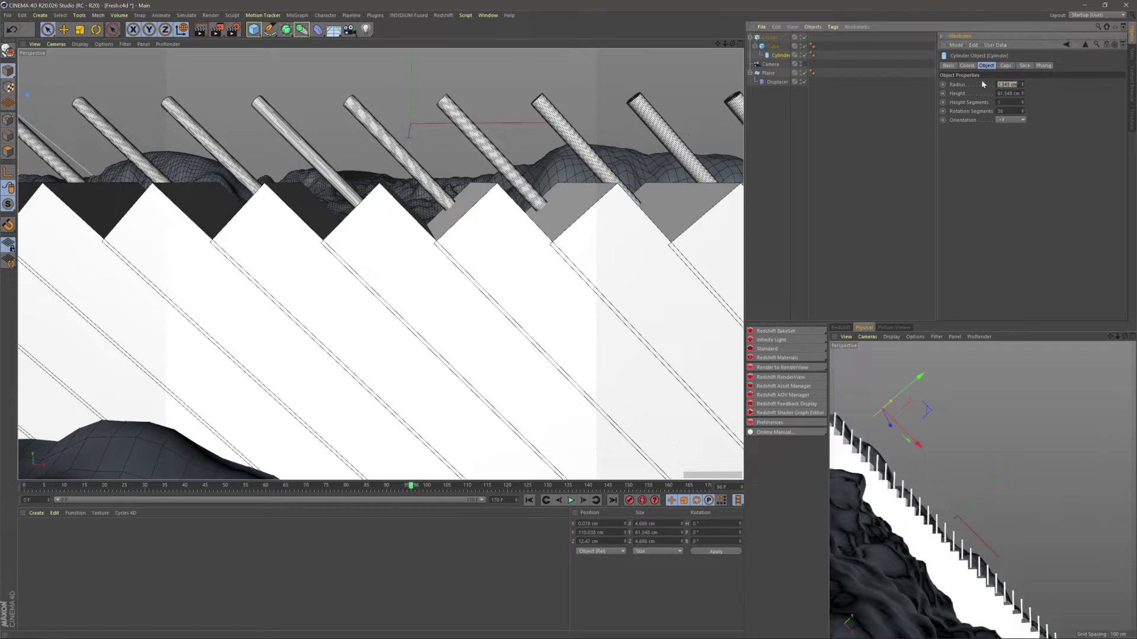
type("1.7")
key("Return")
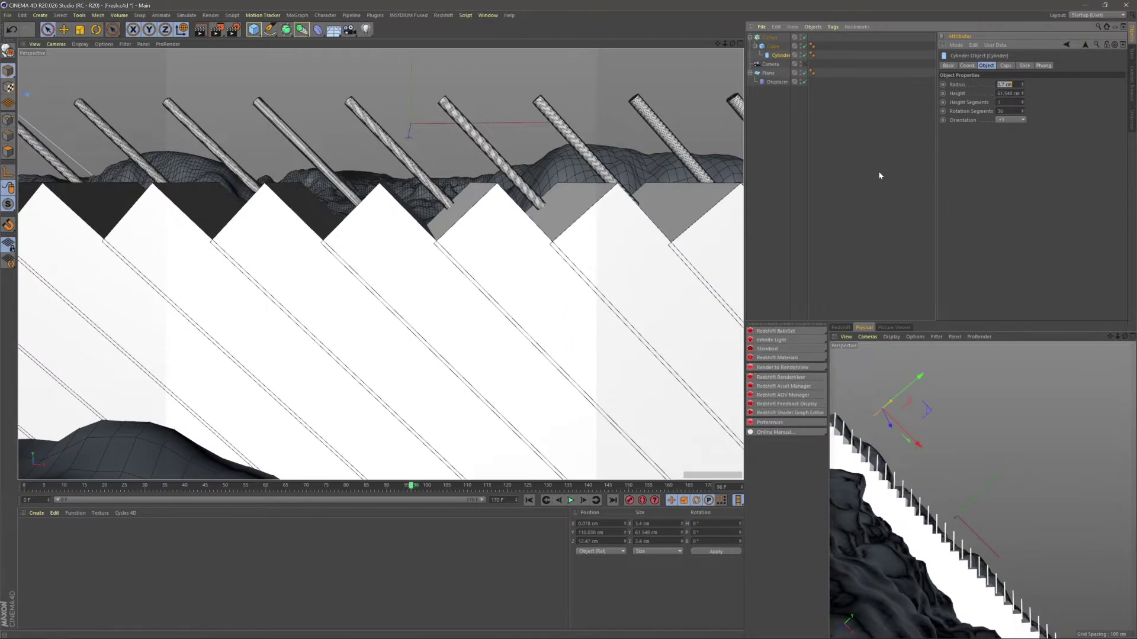
key("Tab")
type("55")
key("Return")
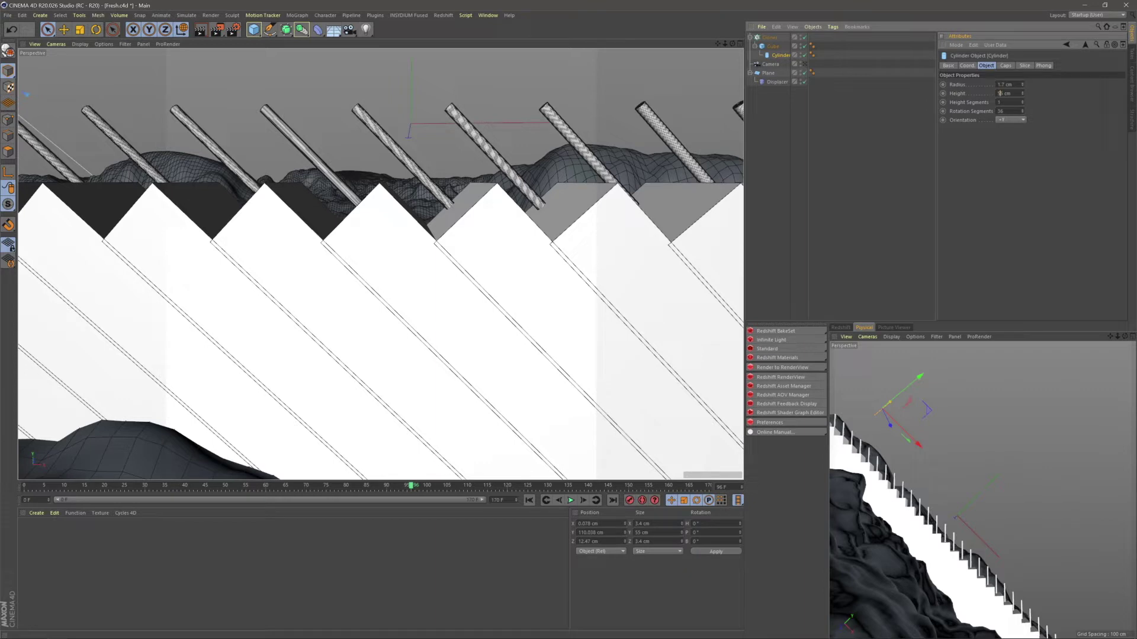
- Shorten the post cylinder's height to 50 cm and then to 45 cm
left_click_drag(1002, 93, 984, 89)
type("50")
key("Return")
left_click_drag(1003, 93, 948, 83)
type("4")
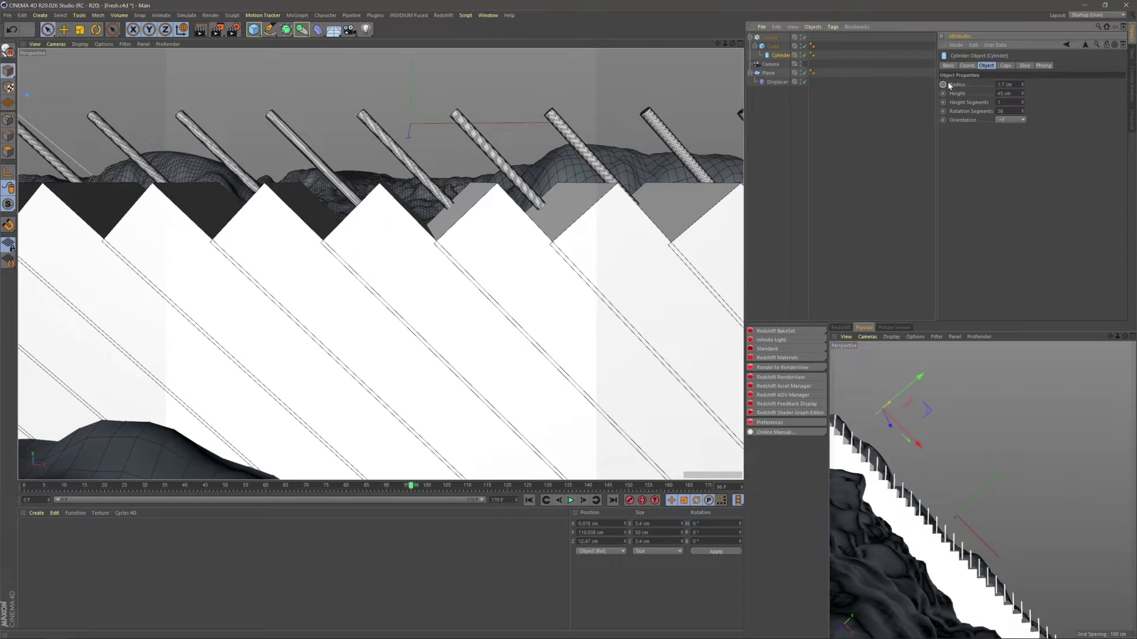
left_click(827, 177)
- Add a new Cylinder for the handrail, rotate it 90° to lie along X, and stretch it to about 1968 cm long
scroll(497, 368, "down", 5)
scroll(496, 369, "down", 2)
left_click_drag(497, 368, 427, 441, "alt")
left_click(481, 341)
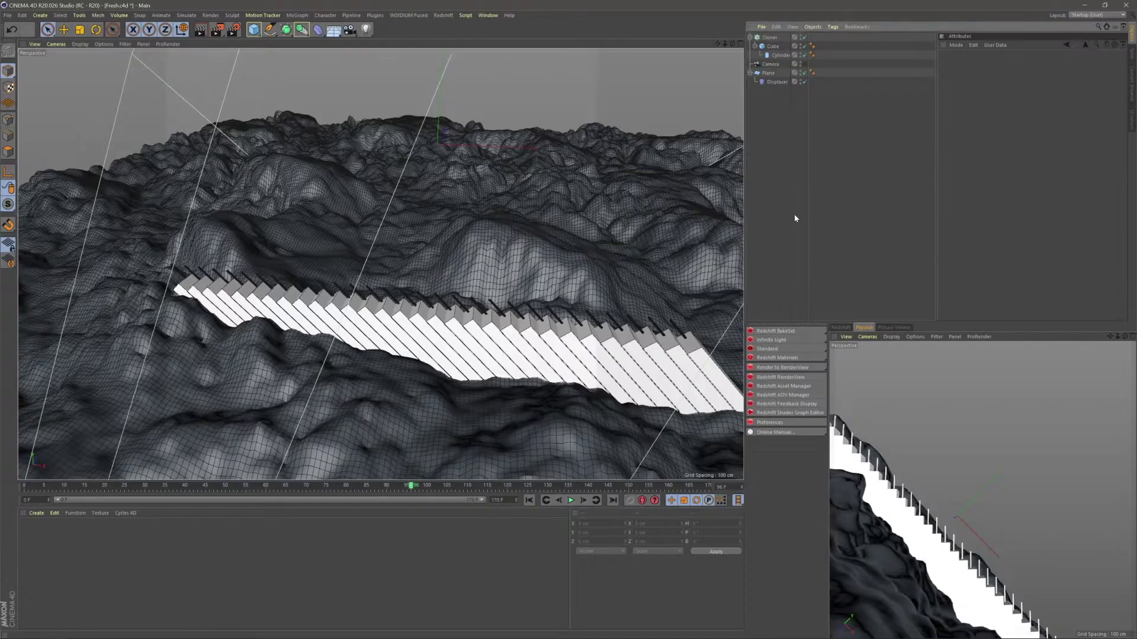
left_click_drag(533, 266, 483, 328, "alt")
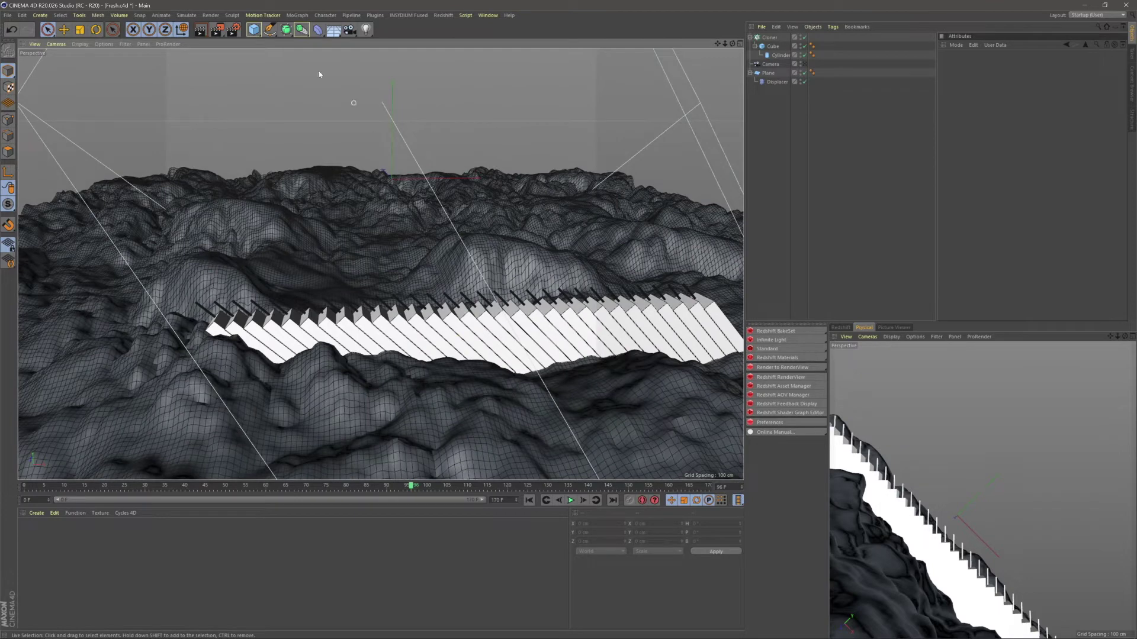
left_click(260, 33)
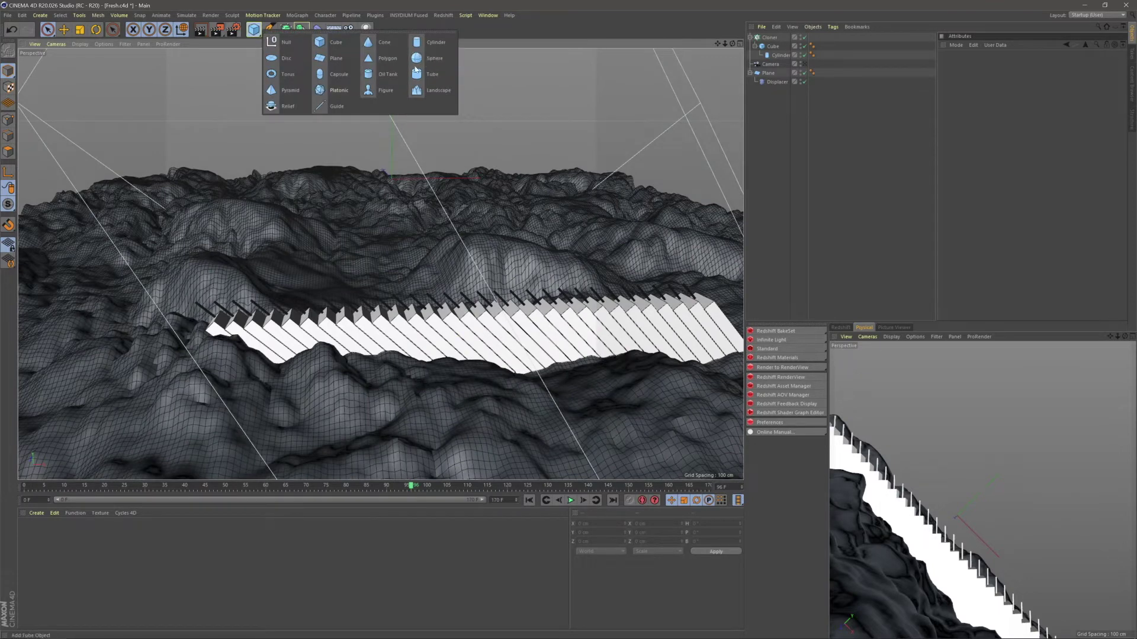
left_click(432, 42)
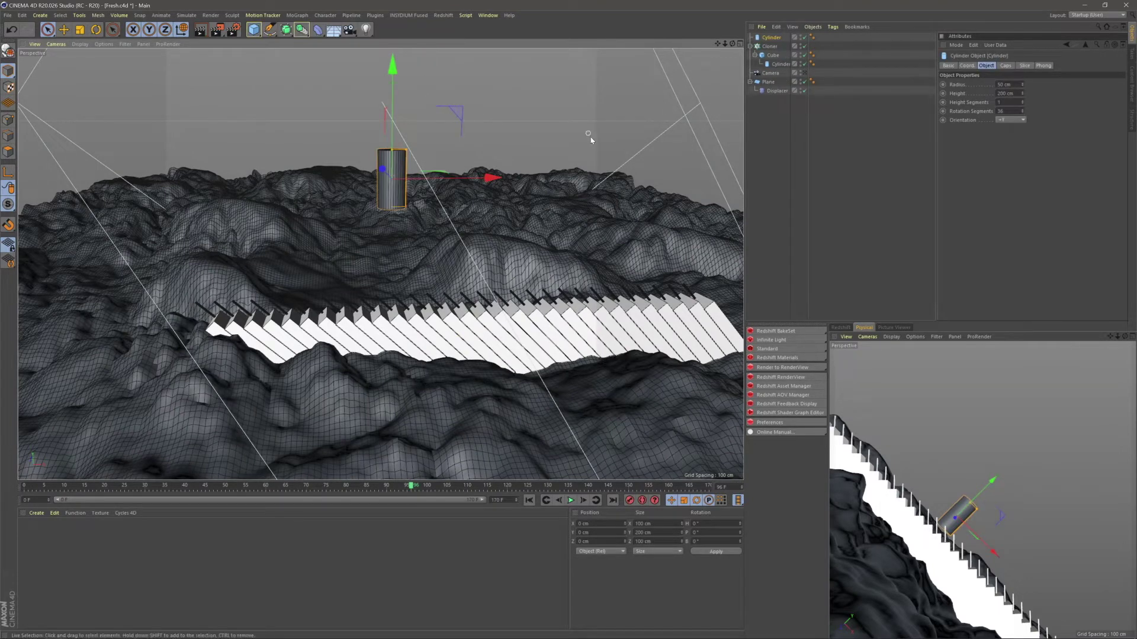
left_click(96, 29)
left_click_drag(425, 123, 654, 199)
key("space")
- Align the handrail cylinder with the row of posts in the top view at about Z -821 cm
left_click(740, 44)
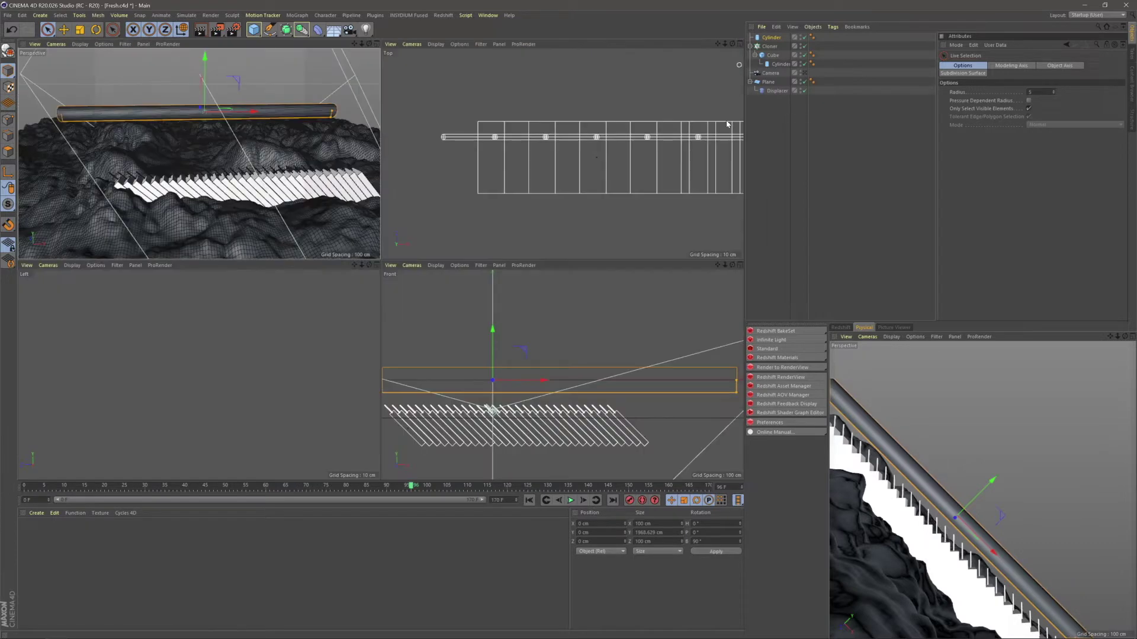
scroll(654, 171, "down", 6)
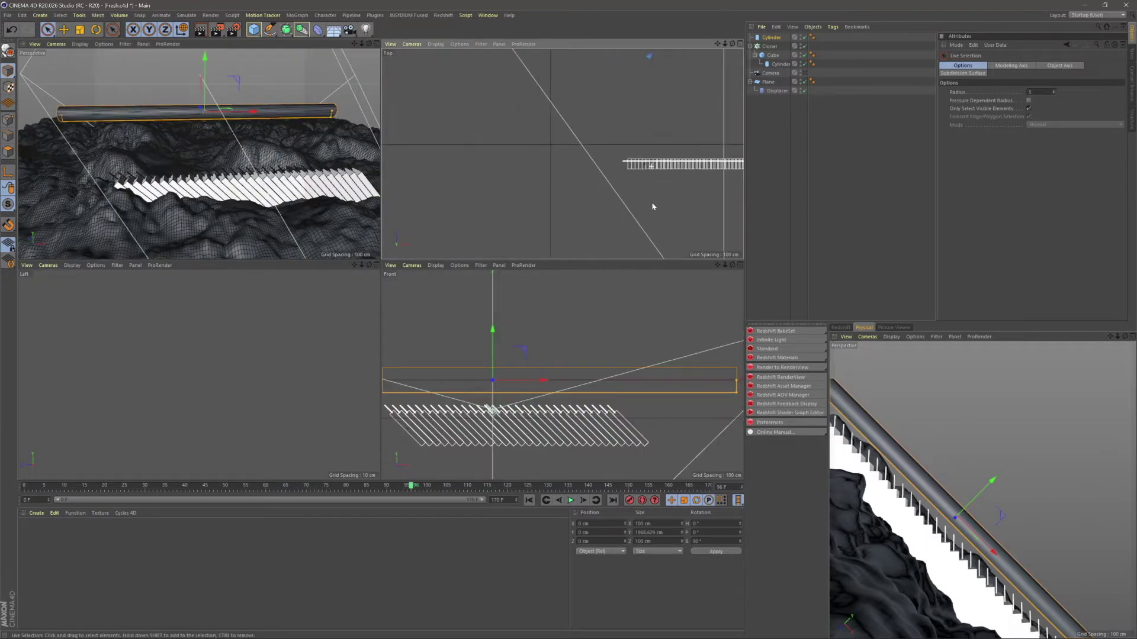
left_click(740, 44)
scroll(681, 184, "down", 5)
left_click_drag(515, 112, 514, 249)
scroll(500, 261, "up", 10)
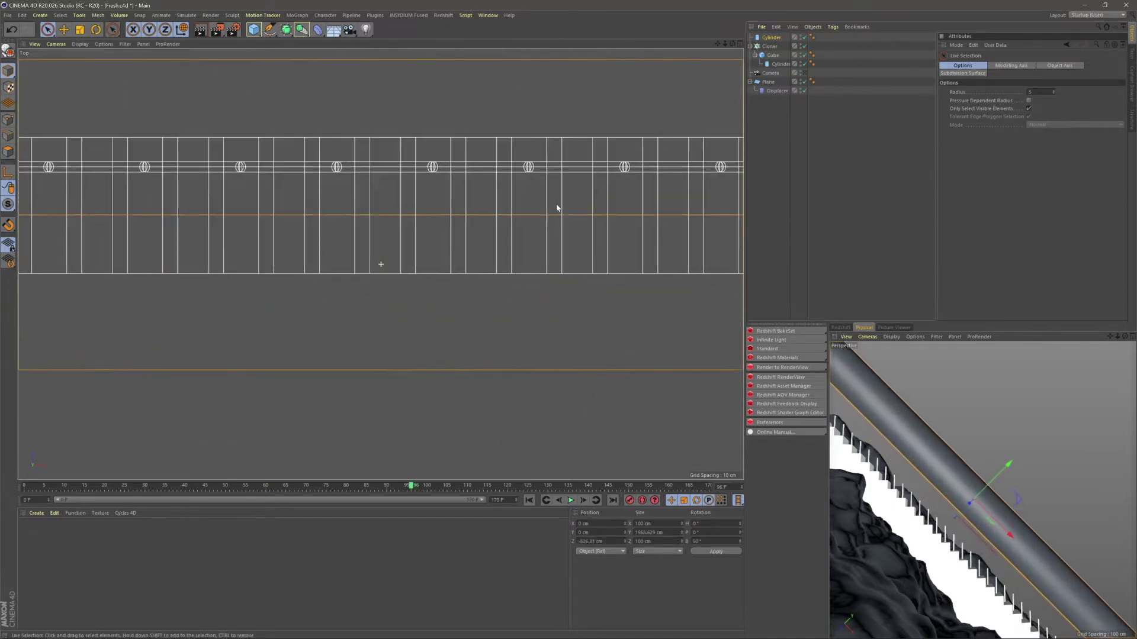
scroll(393, 276, "up", 6)
left_click_drag(450, 287, 461, 141)
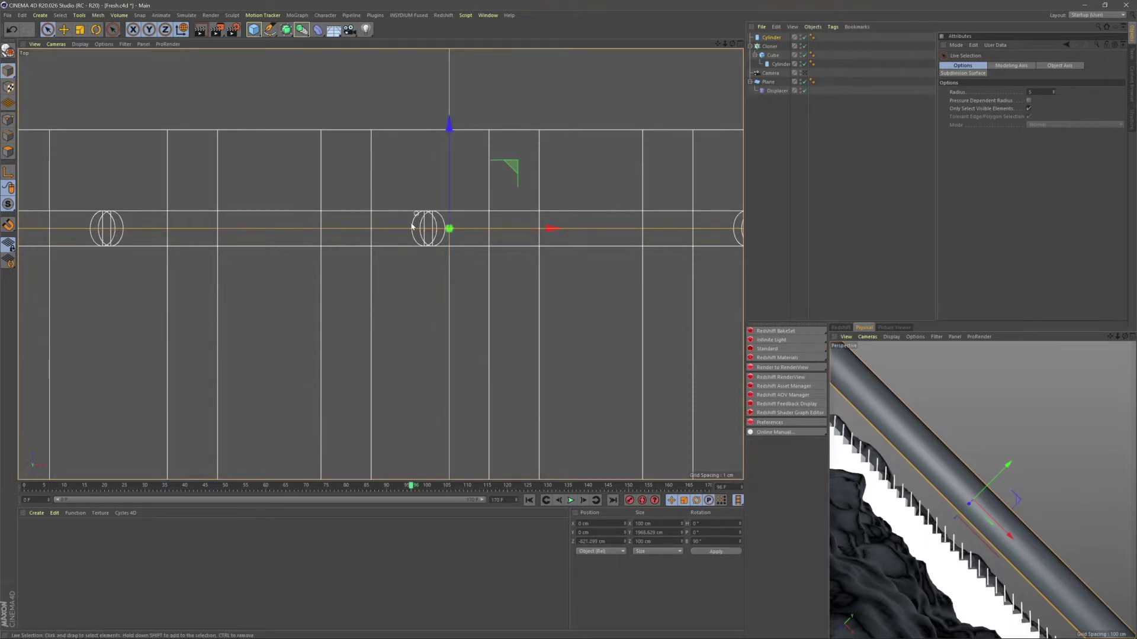
- Fit the handrail cylinder to the staircase's length, about 1074 cm long and positioned at about X 94 cm
scroll(462, 233, "down", 8)
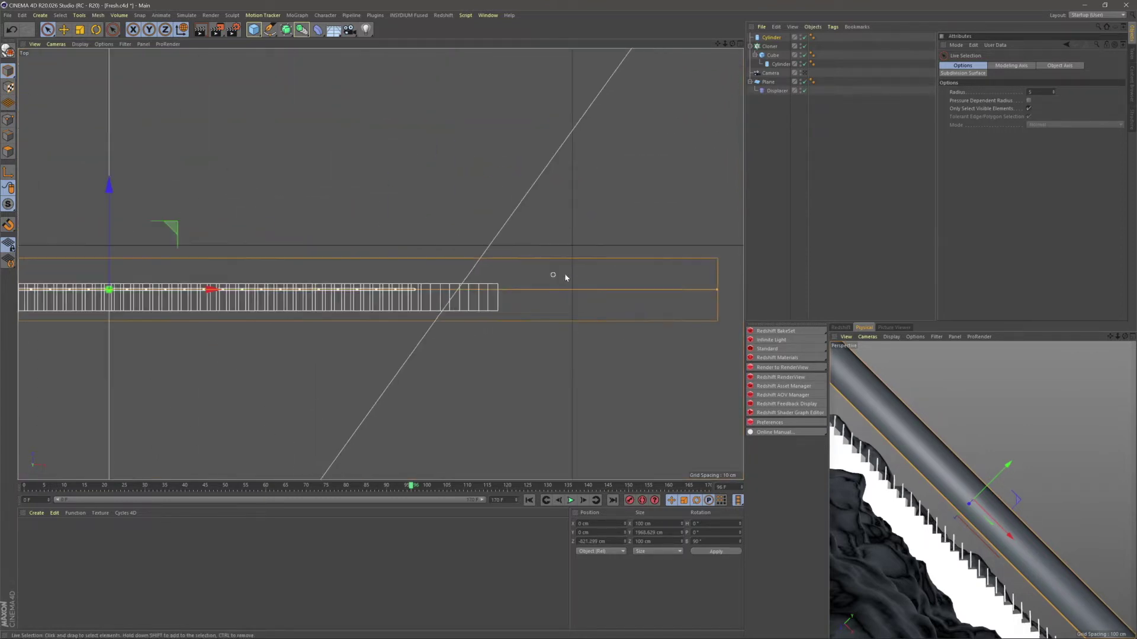
left_click_drag(712, 289, 482, 290)
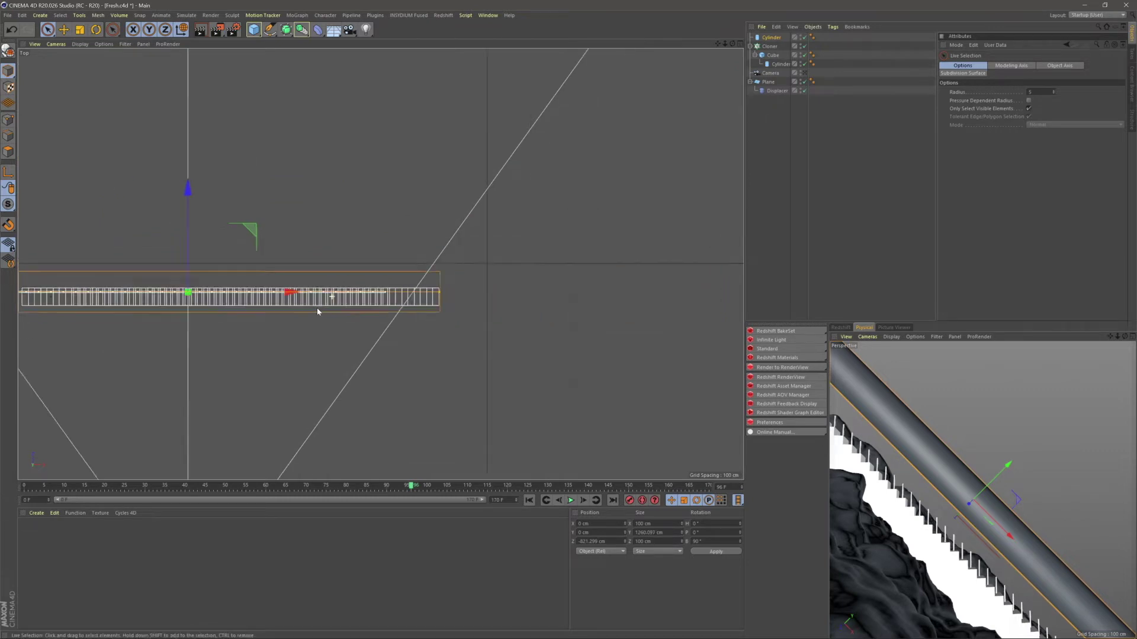
right_click_drag(315, 303, 290, 309, "alt")
middle_click_drag(290, 309, 452, 302, "alt")
mouse_move(582, 286)
left_mouse_down()
mouse_move(505, 285)
mouse_move(583, 289)
left_mouse_up()
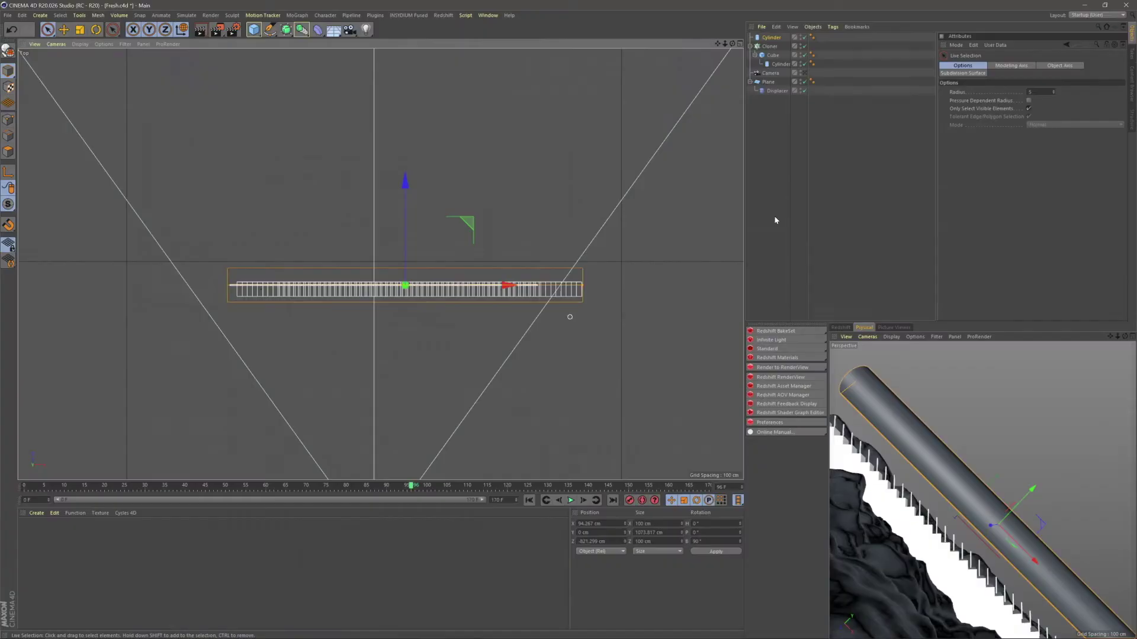
- Set the handrail cylinder's radius to 2 cm
left_click(779, 64)
left_click(771, 37)
left_click_drag(1011, 84, 970, 83)
type("2")
key("Return")
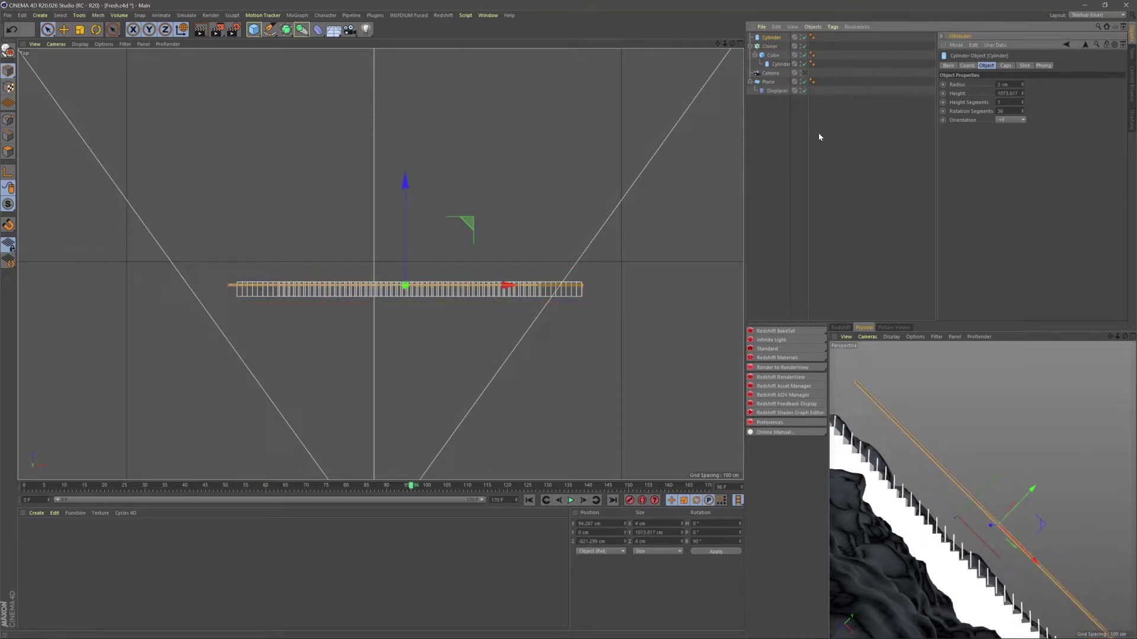
- Lower the handrail cylinder in the front view so it rests on the tops of the posts
left_click(739, 44)
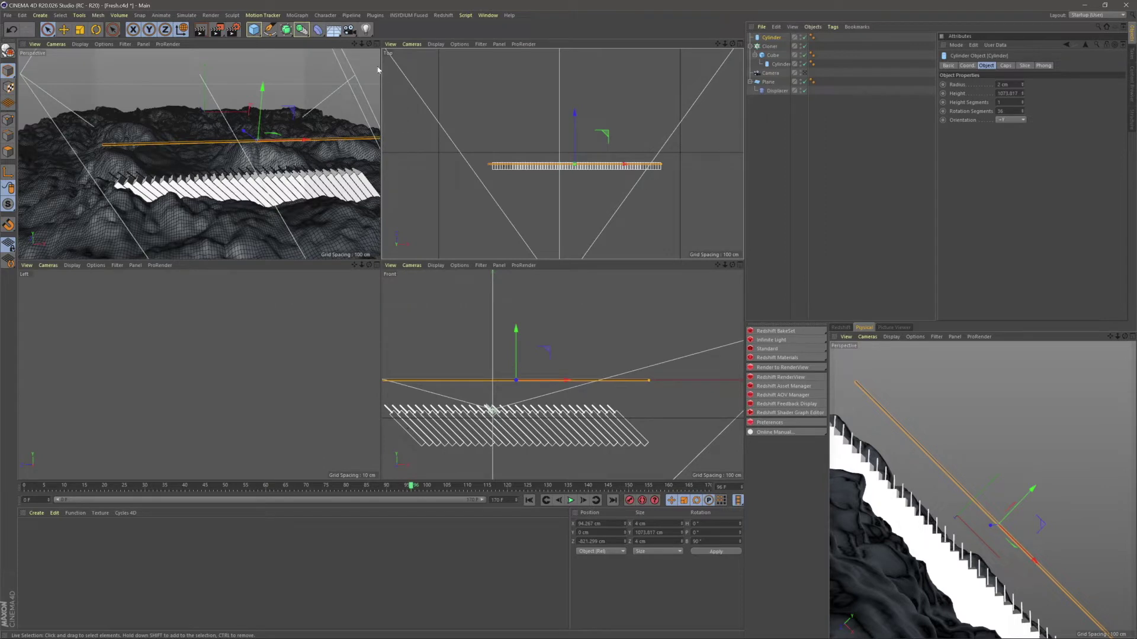
scroll(507, 444, "up", 3)
left_click_drag(588, 290, 588, 336)
scroll(611, 312, "up", 5)
scroll(611, 310, "up", 3)
middle_click_drag(632, 347, 589, 350, "alt")
left_click_drag(589, 338, 589, 353)
left_click(780, 249)
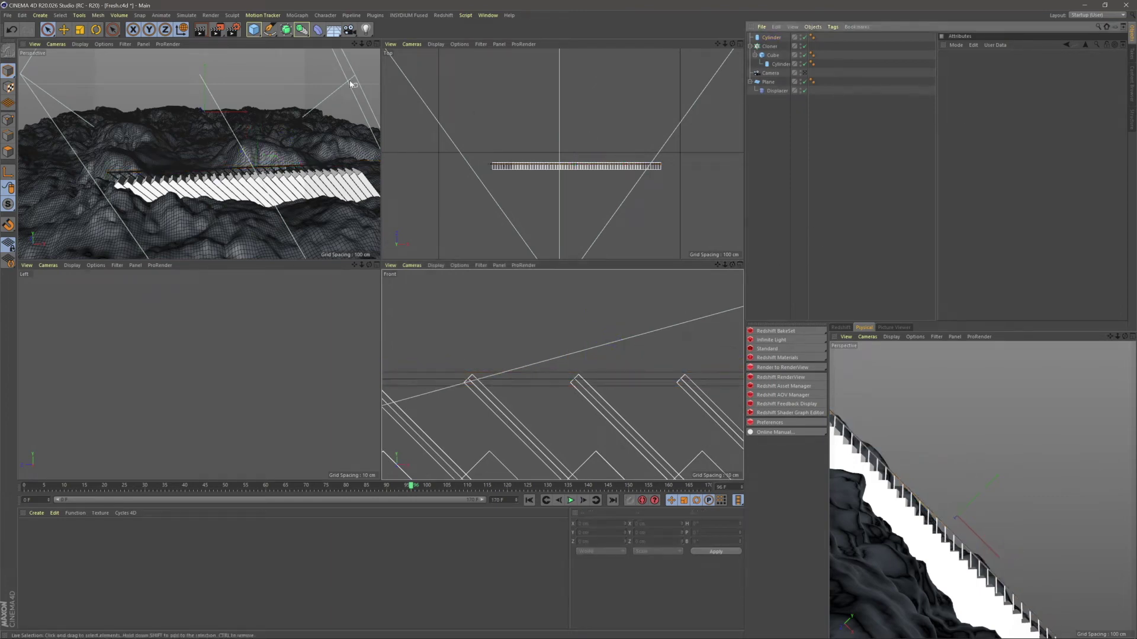
- Switch to the browser and examine all three reference artwork images in the Instagram post
left_click(377, 45)
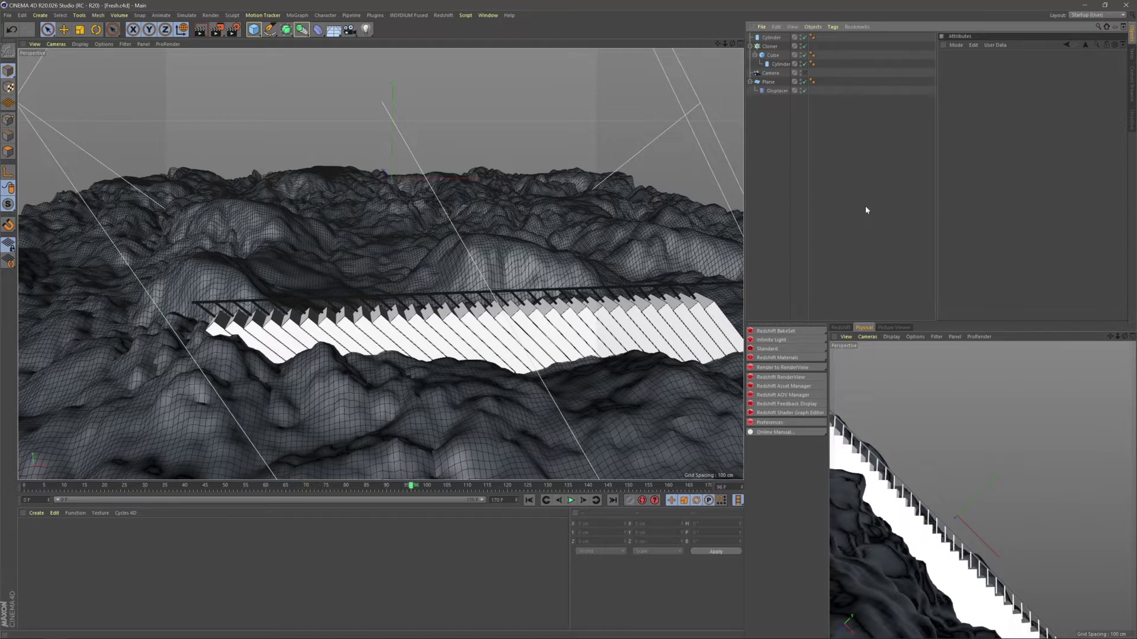
scroll(437, 355, "down", 5)
key("alt+Tab")
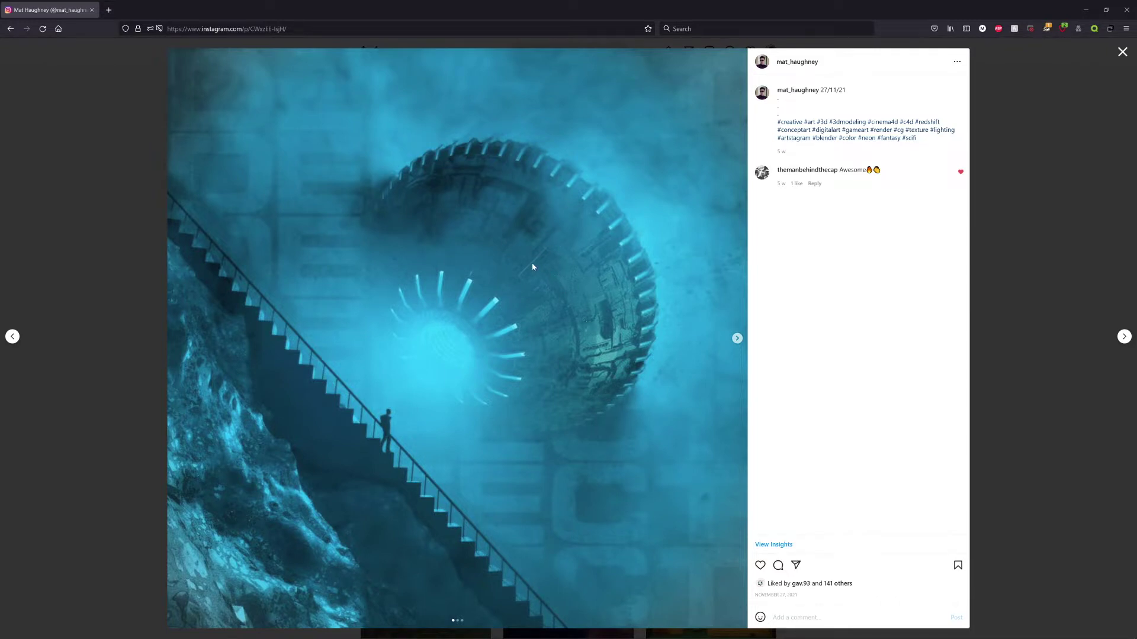
left_click(737, 338)
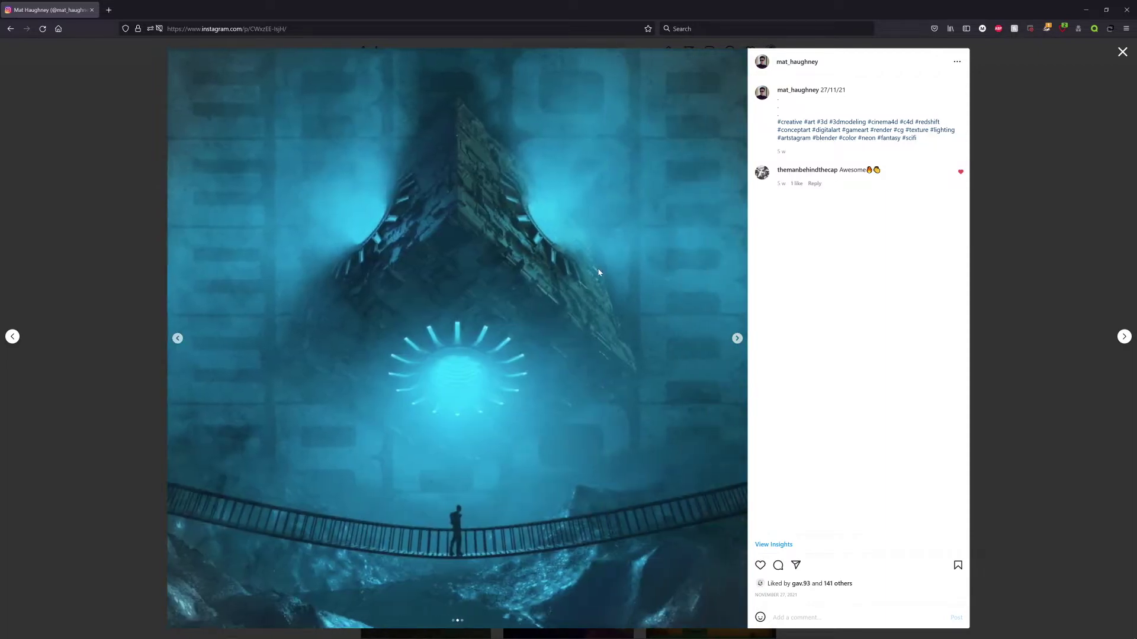
left_click(737, 338)
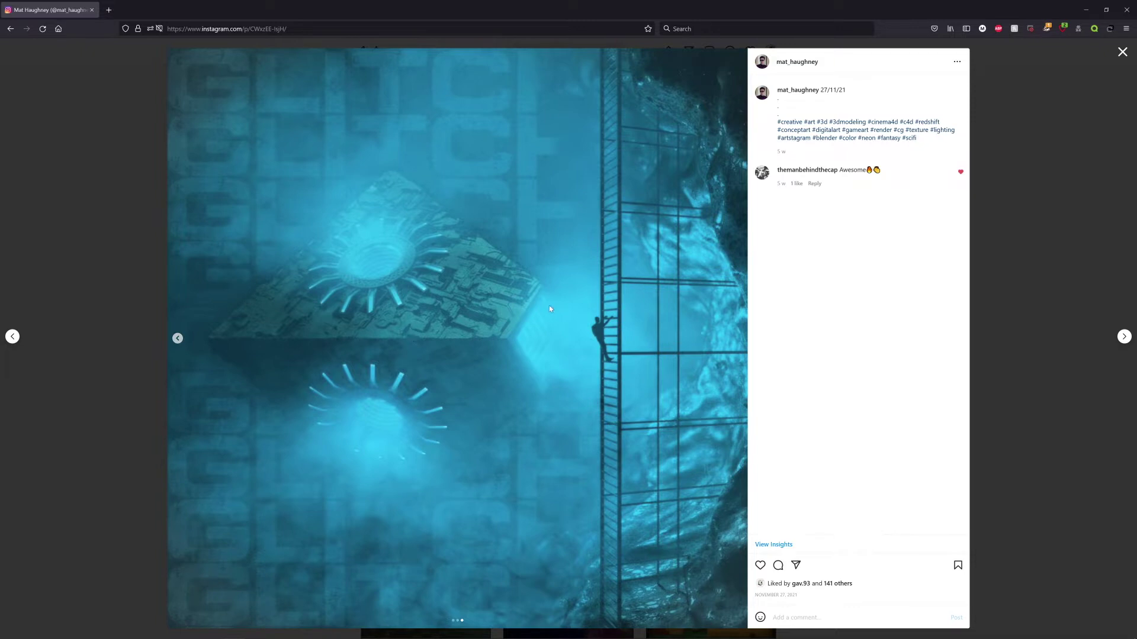
left_click(177, 339)
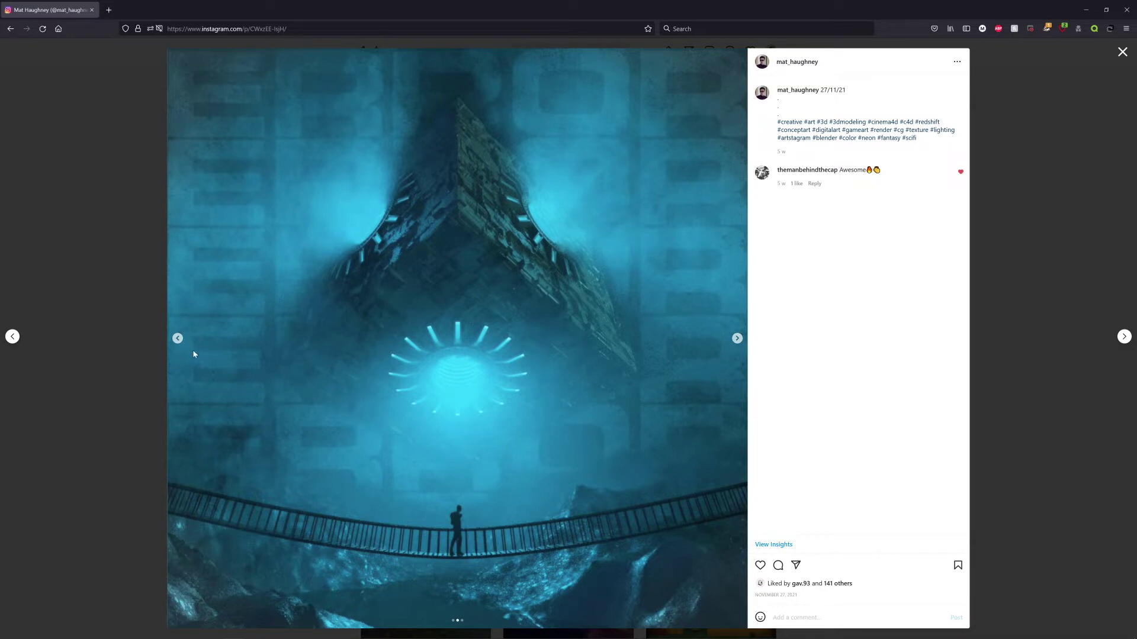
left_click(177, 338)
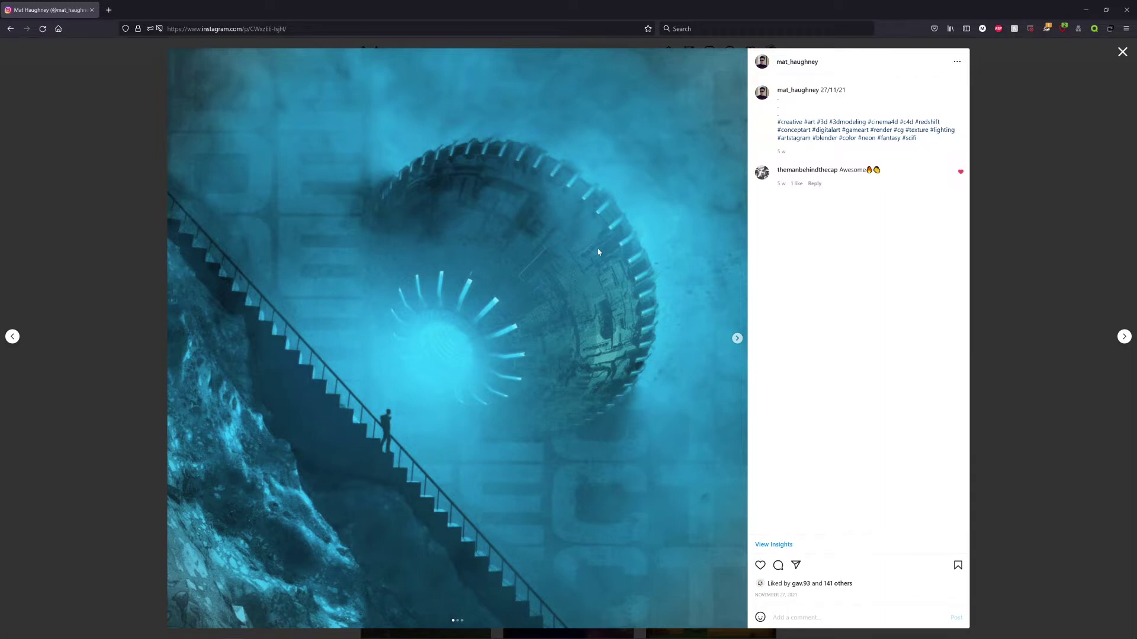
key("alt+Tab")
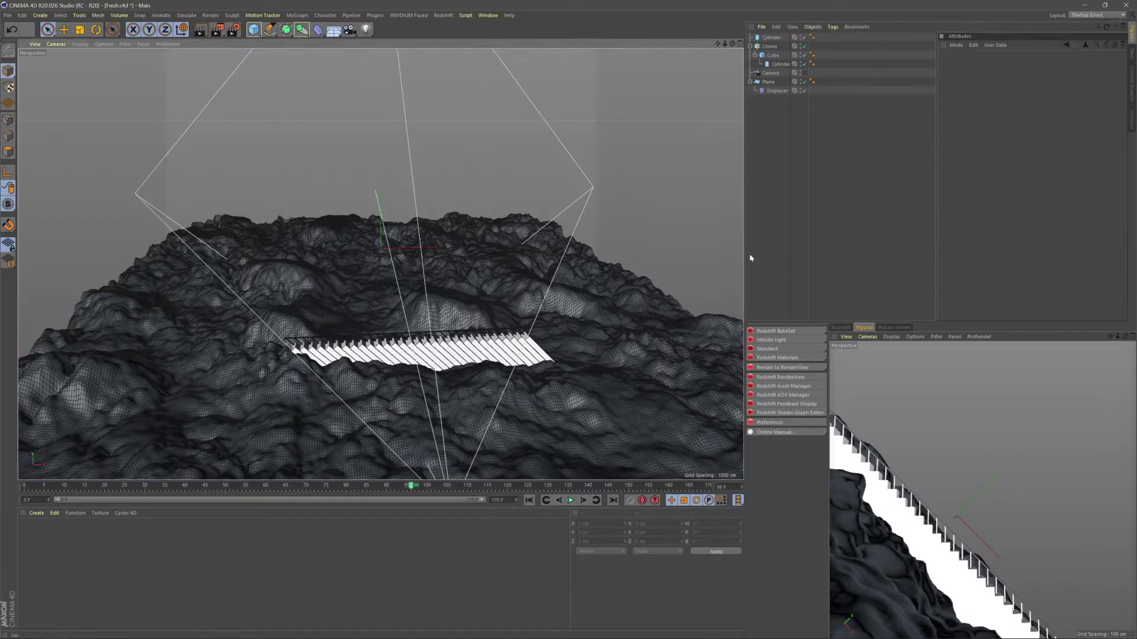
- Add a Sphere behind the staircase, enlarge it to about 675 cm radius, and raise it to about Y 198 cm
left_click_drag(254, 32, 439, 59)
scroll(394, 237, "up", 2)
left_click_drag(394, 237, 534, 250)
left_click_drag(369, 131, 369, 92)
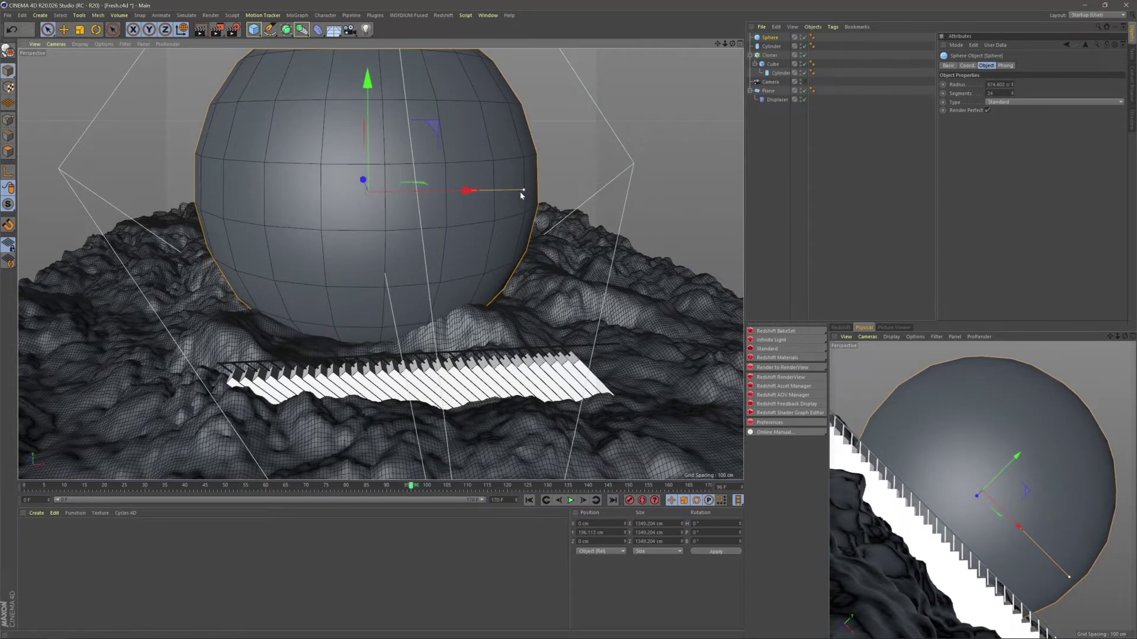
- Reduce the sphere's radius to about 507 cm and raise it to about Y 494 cm
left_click_drag(521, 194, 491, 190)
left_click_drag(368, 144, 382, 105)
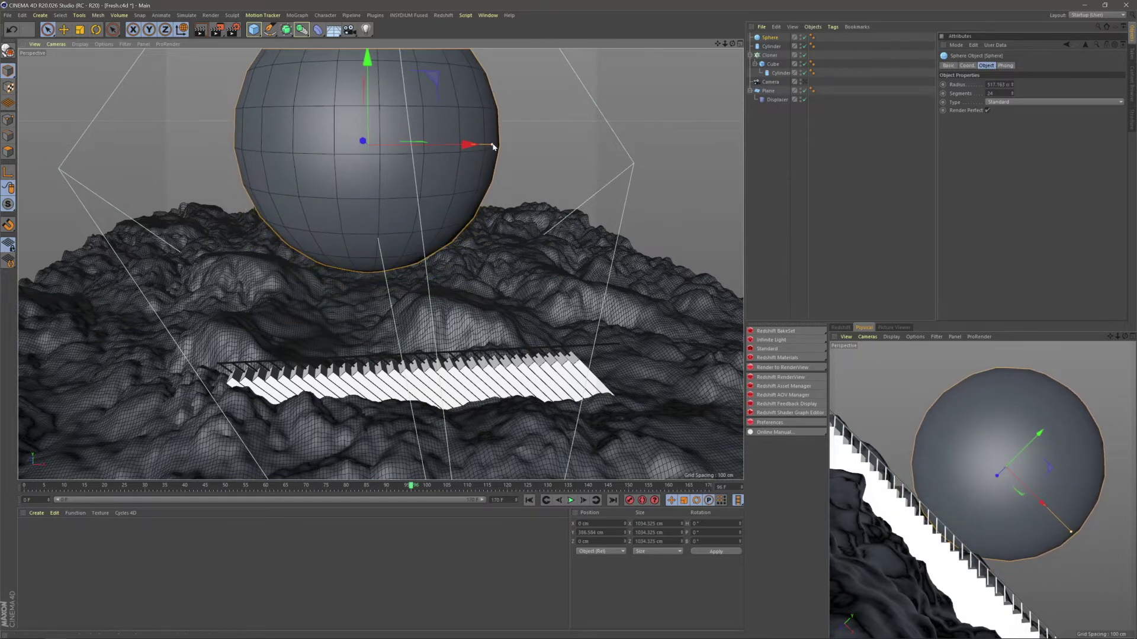
left_click_drag(493, 147, 485, 145)
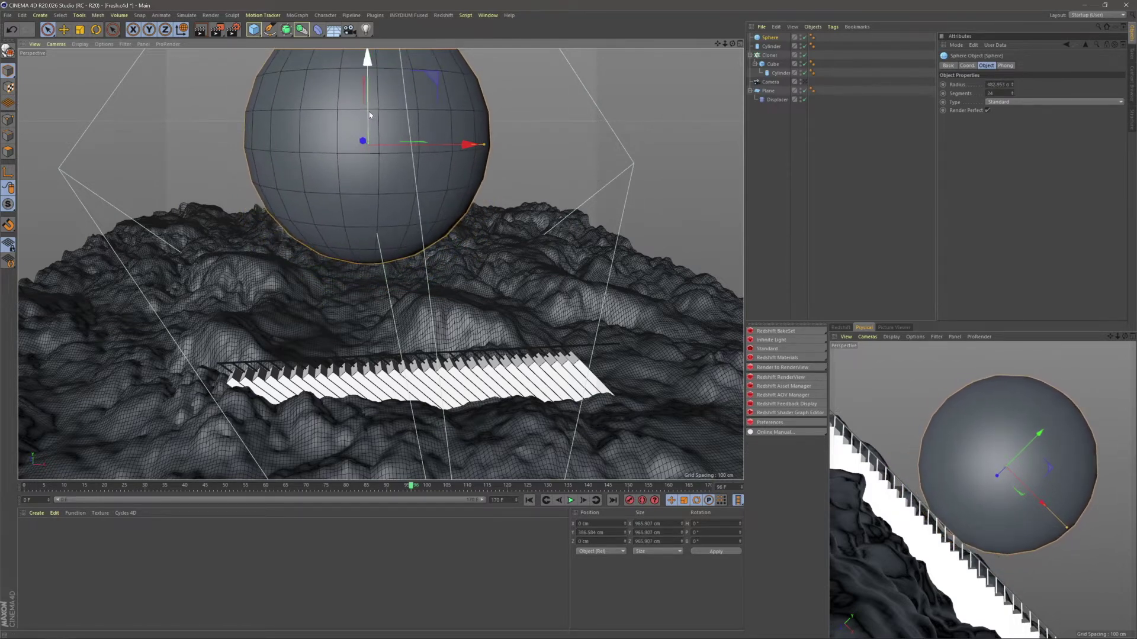
left_click_drag(372, 109, 384, 93)
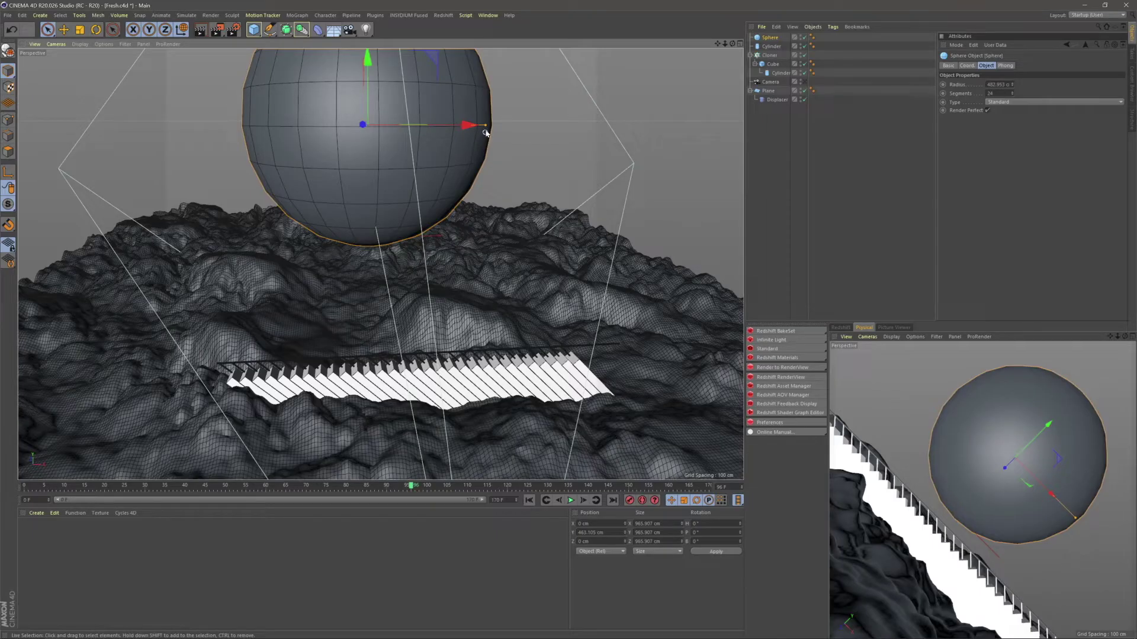
left_click_drag(492, 127, 494, 125)
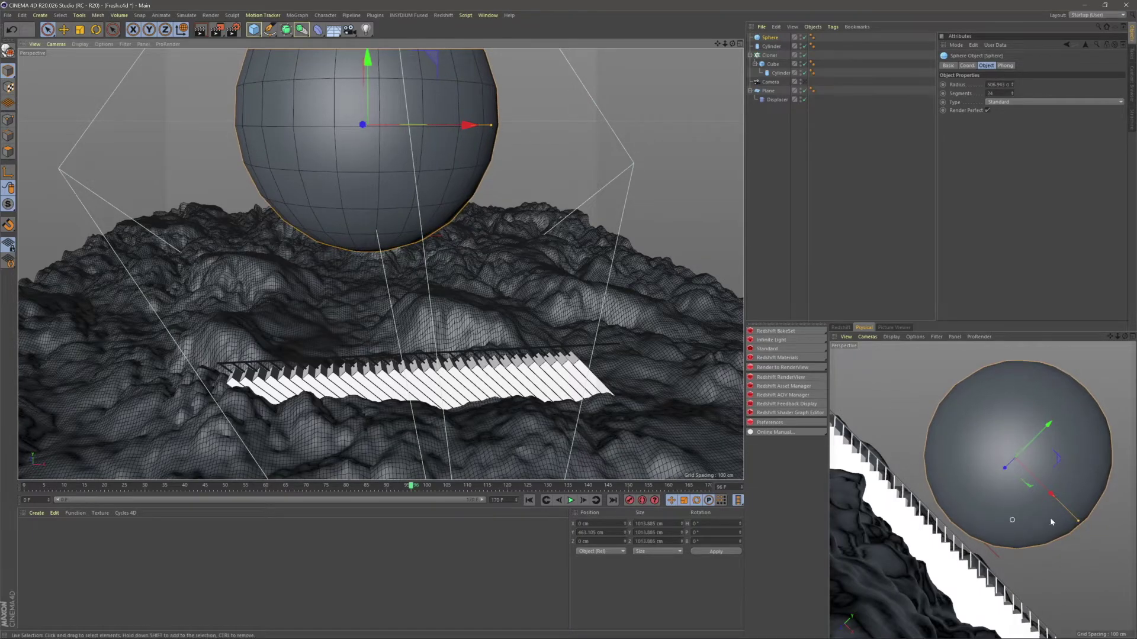
left_click_drag(369, 90, 373, 83)
left_click(852, 167)
- Rotate the sphere to a pitch of -60° so its pole tilts down towards the staircase
middle_click_drag(365, 211, 418, 266, "alt")
left_click_drag(456, 200, 313, 191, "alt")
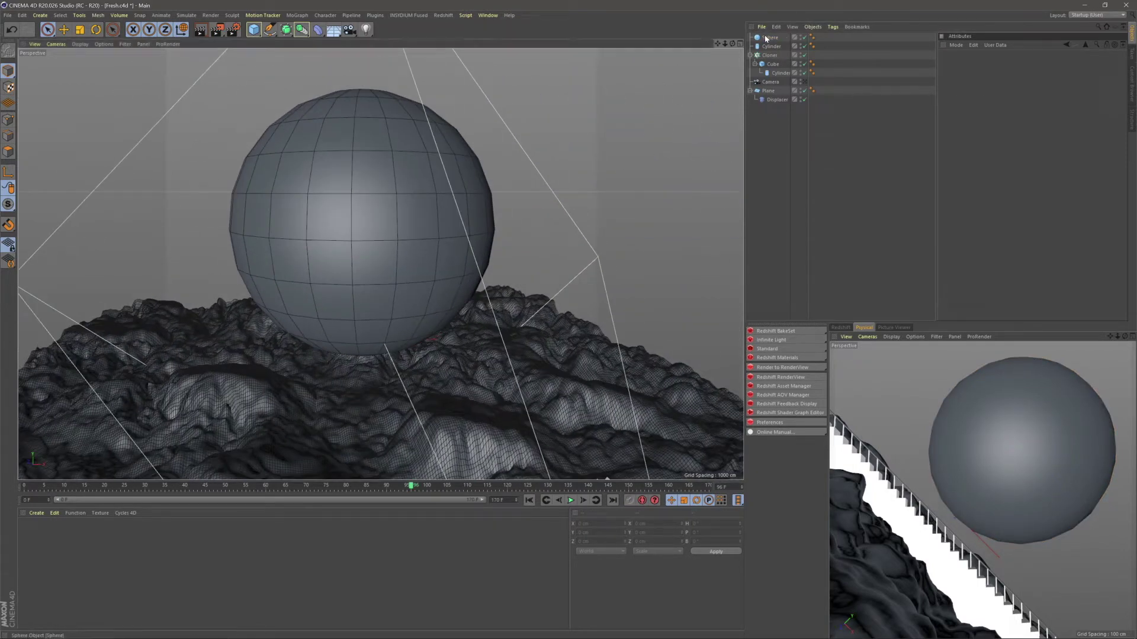
left_click(313, 191)
left_click(96, 29)
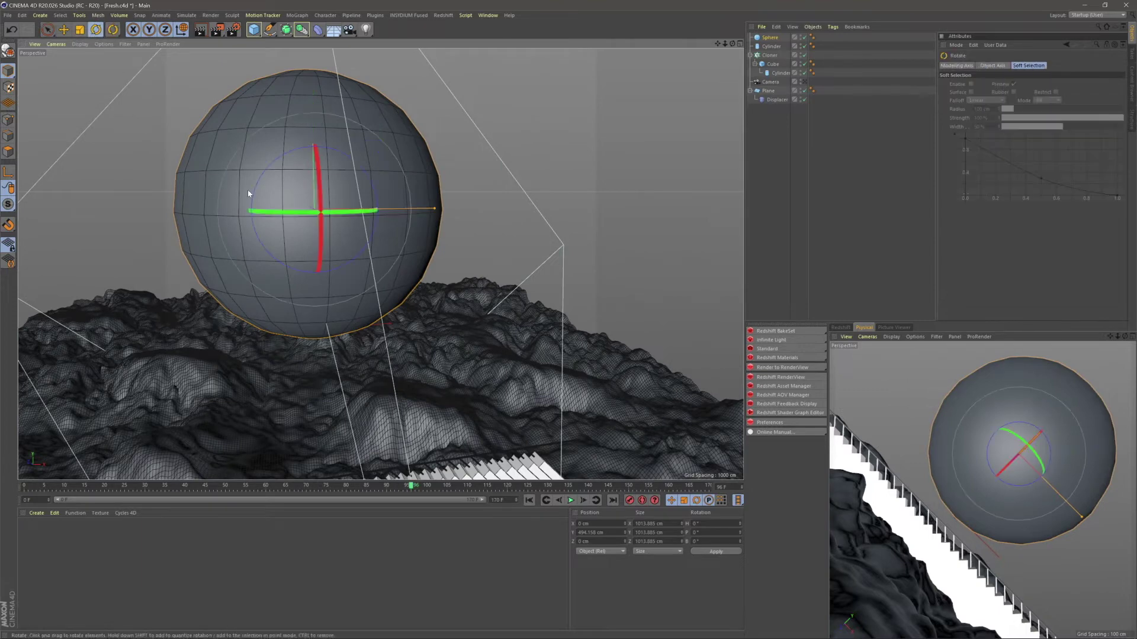
left_click_drag(358, 246, 314, 231, "alt")
middle_click_drag(313, 230, 376, 198, "alt")
left_click_drag(409, 209, 415, 147)
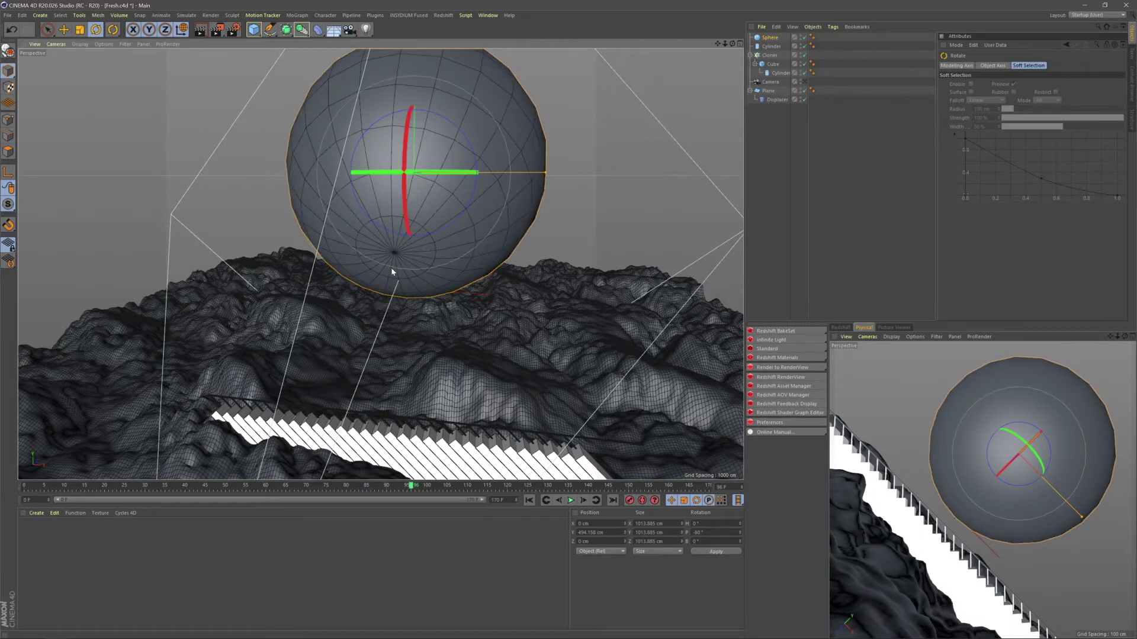
- Readjust the sphere's pitch to -50° and check the tilt of its pole around the scene
left_click_drag(388, 267, 375, 246, "alt")
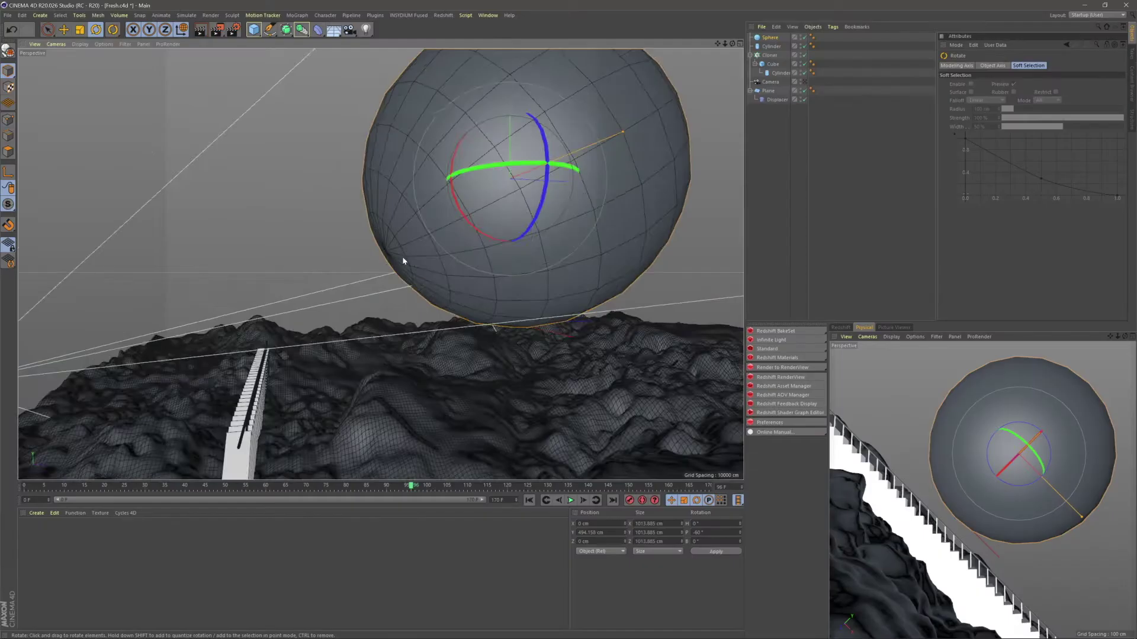
left_click_drag(401, 259, 419, 246, "alt")
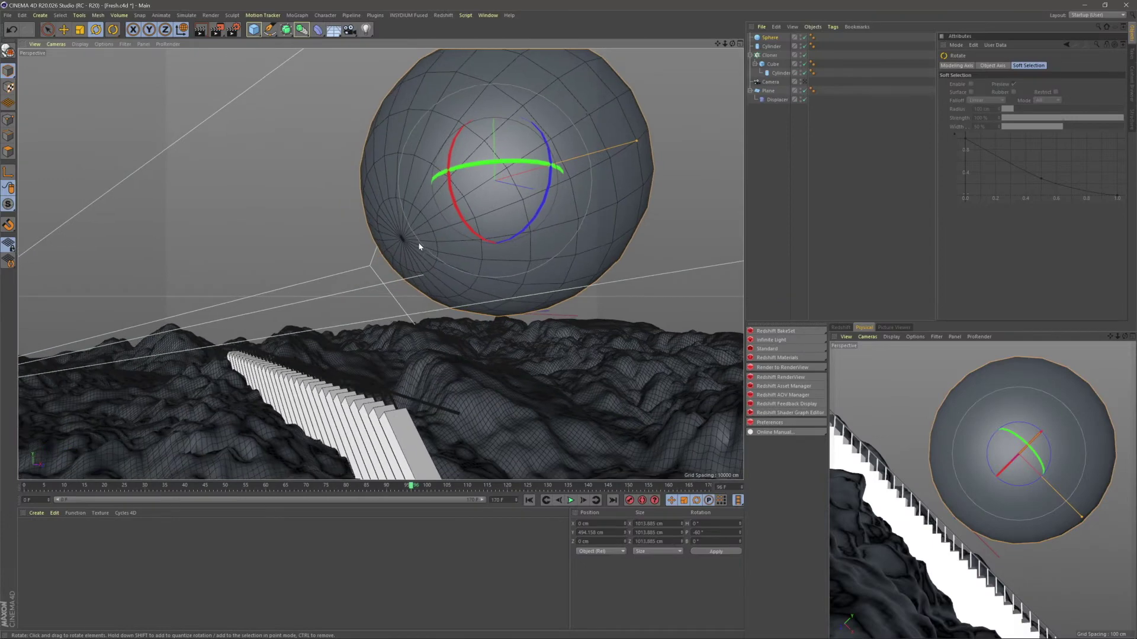
left_click_drag(452, 191, 451, 200)
left_click_drag(326, 356, 240, 371, "alt")
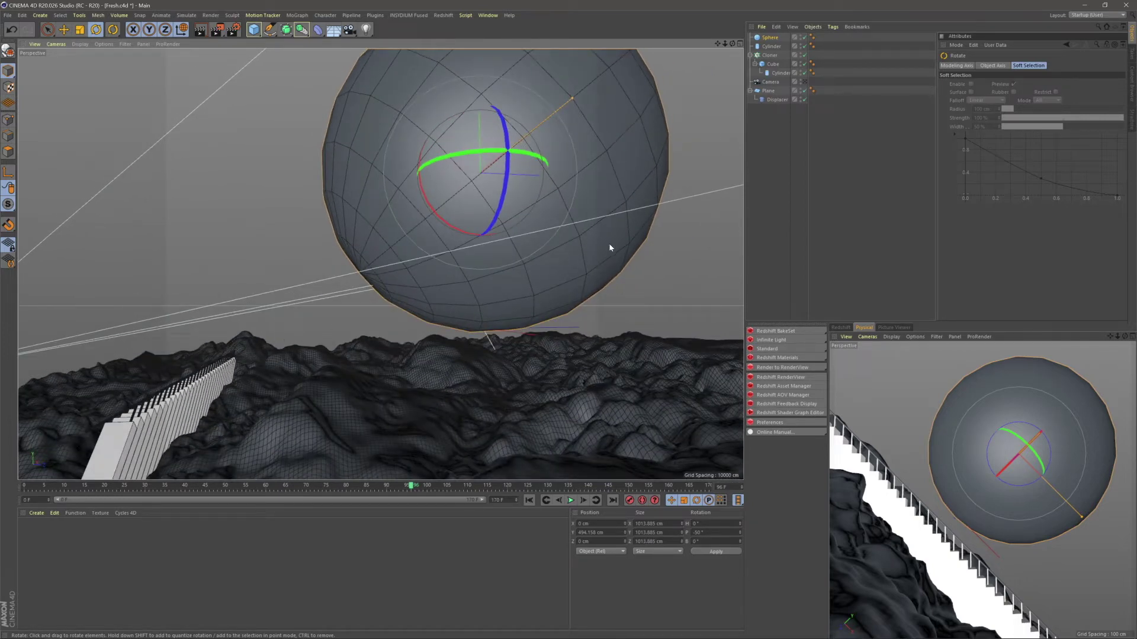
left_click(750, 204)
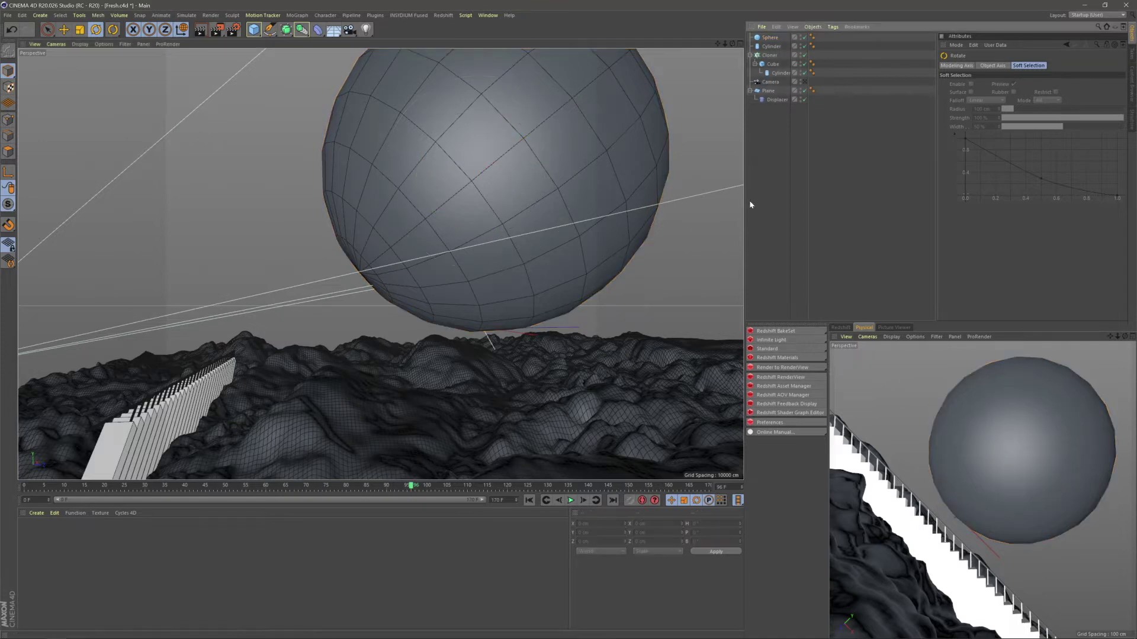
right_click_drag(474, 241, 472, 282, "alt")
left_click_drag(456, 267, 515, 235, "alt")
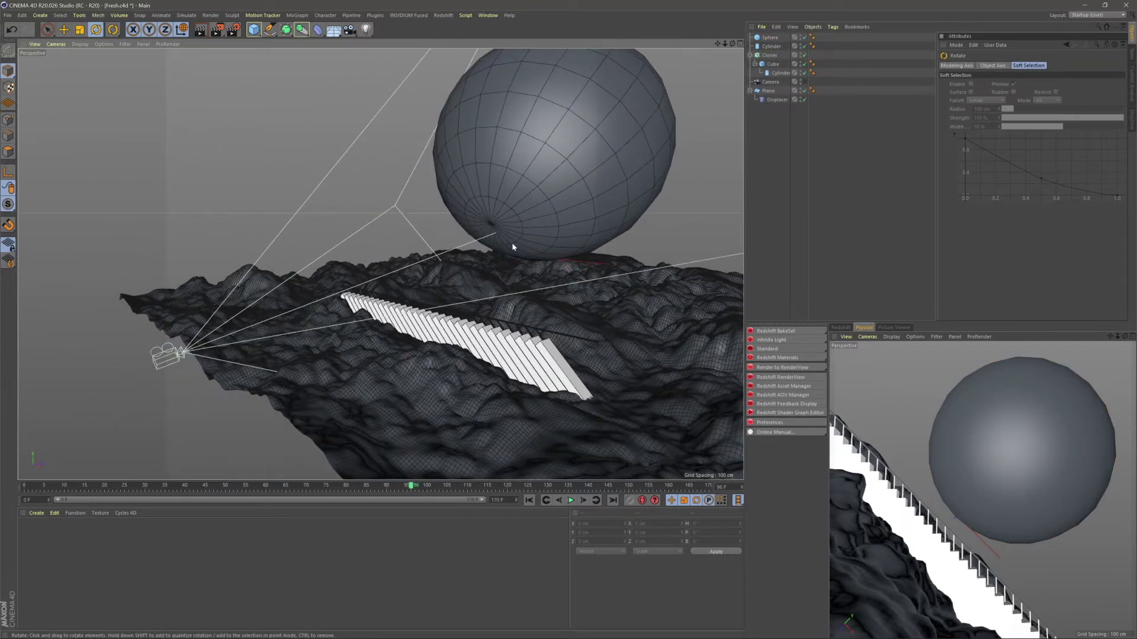
left_click_drag(537, 271, 533, 306, "alt")
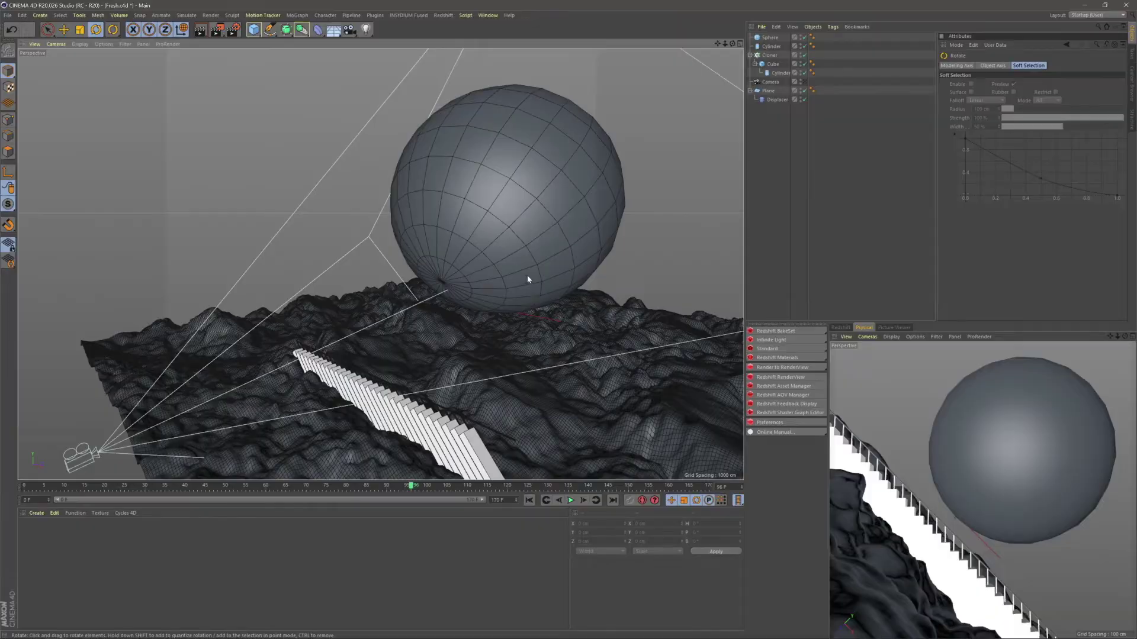
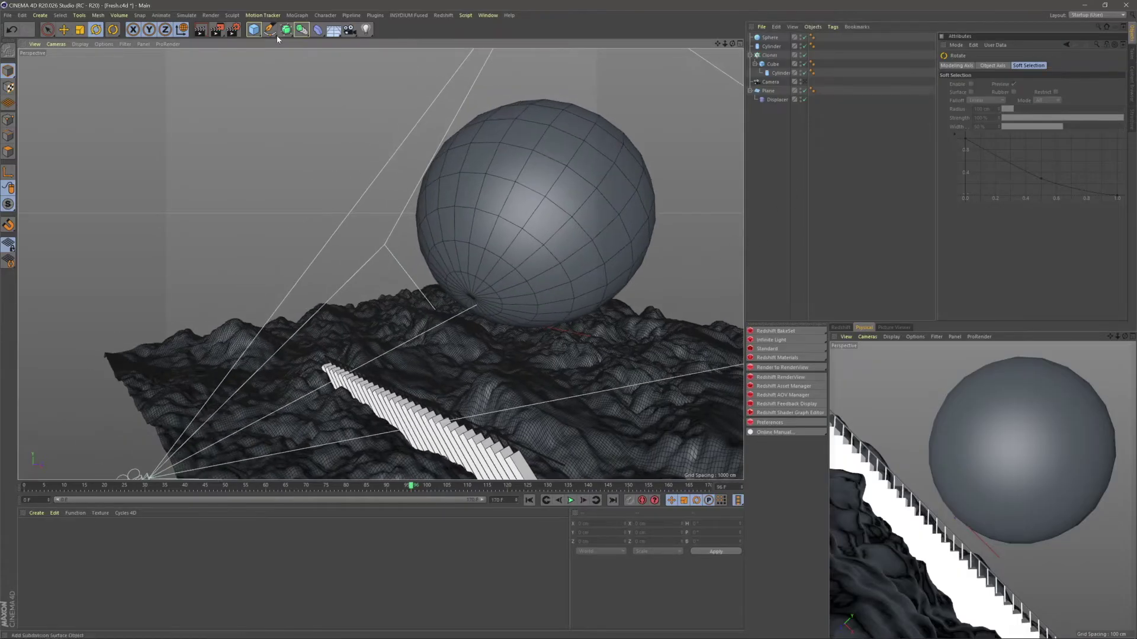
- Add a Tube and raise it clear of the scene, to about Y 1828 cm
left_click_drag(253, 29, 431, 76)
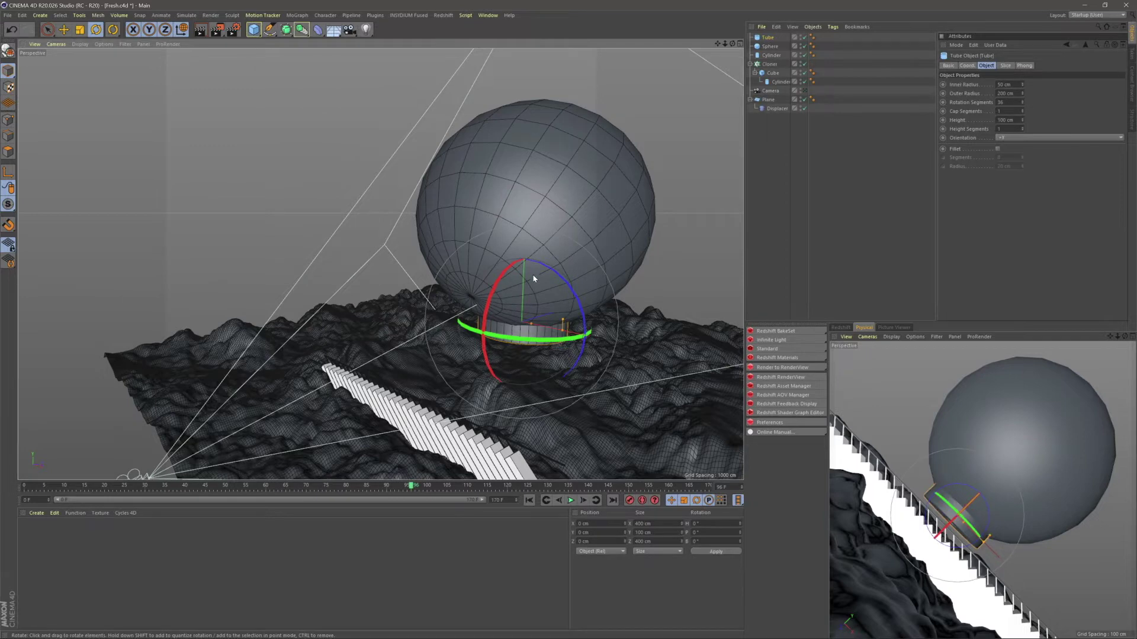
key("space")
left_click_drag(527, 247, 532, 21)
middle_click_drag(537, 328, 518, 385, "alt")
left_click_drag(518, 388, 519, 248, "alt")
left_click_drag(497, 121, 505, 63)
middle_click_drag(501, 119, 419, 210, "alt")
right_click_drag(419, 211, 452, 207, "alt")
left_click_drag(451, 208, 452, 231, "alt")
left_click_drag(384, 170, 385, 58)
- Set the tube's inner radius to about 173 cm and its outer radius to about 215 cm
left_click_drag(425, 95, 423, 249, "alt")
left_click(386, 177)
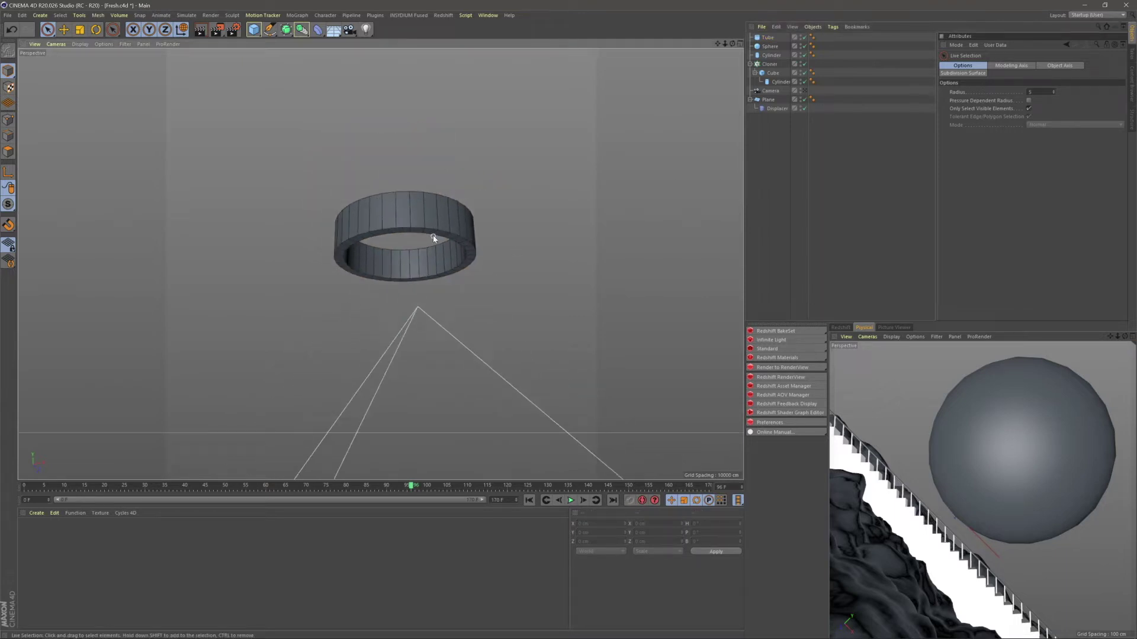
left_click_drag(415, 222, 461, 197, "alt")
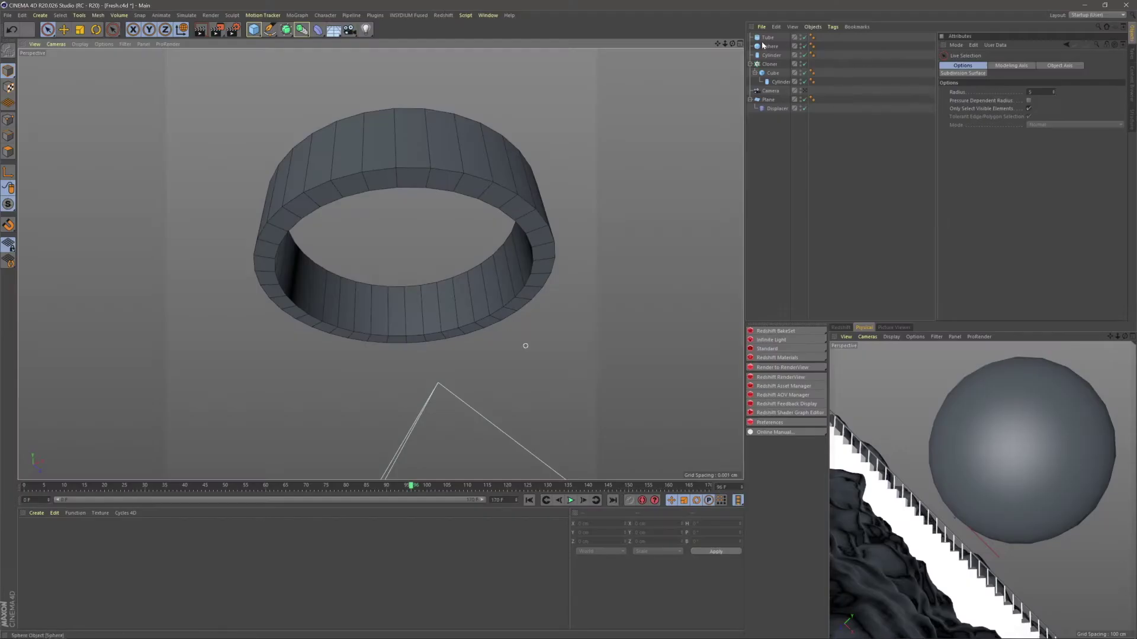
left_click(766, 39)
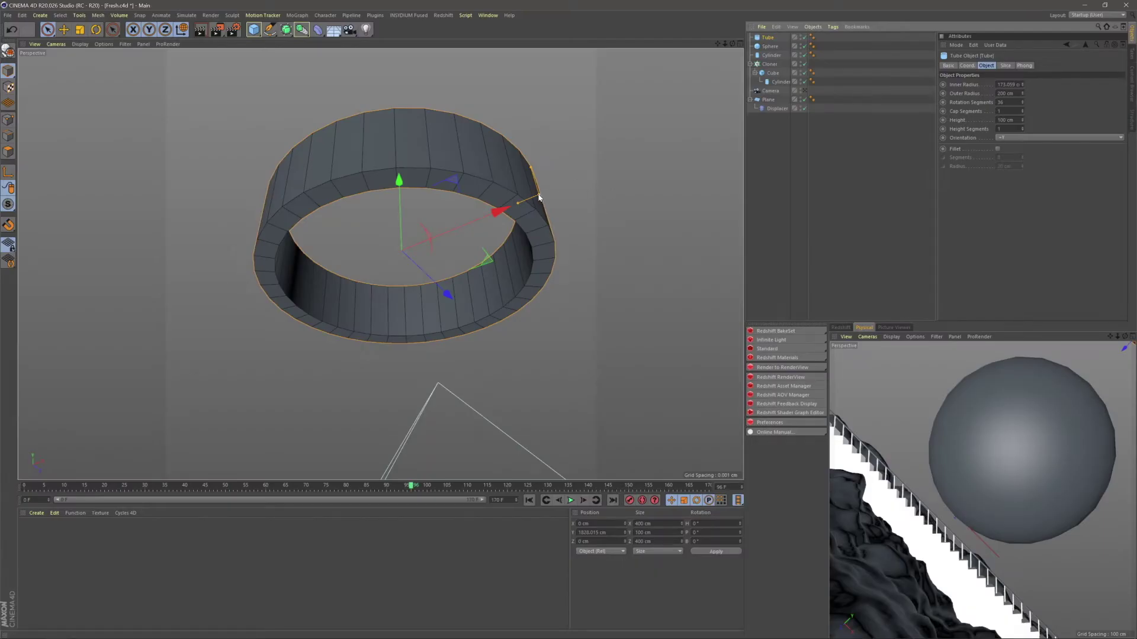
left_click_drag(541, 193, 553, 193)
left_click_drag(473, 164, 424, 155, "alt")
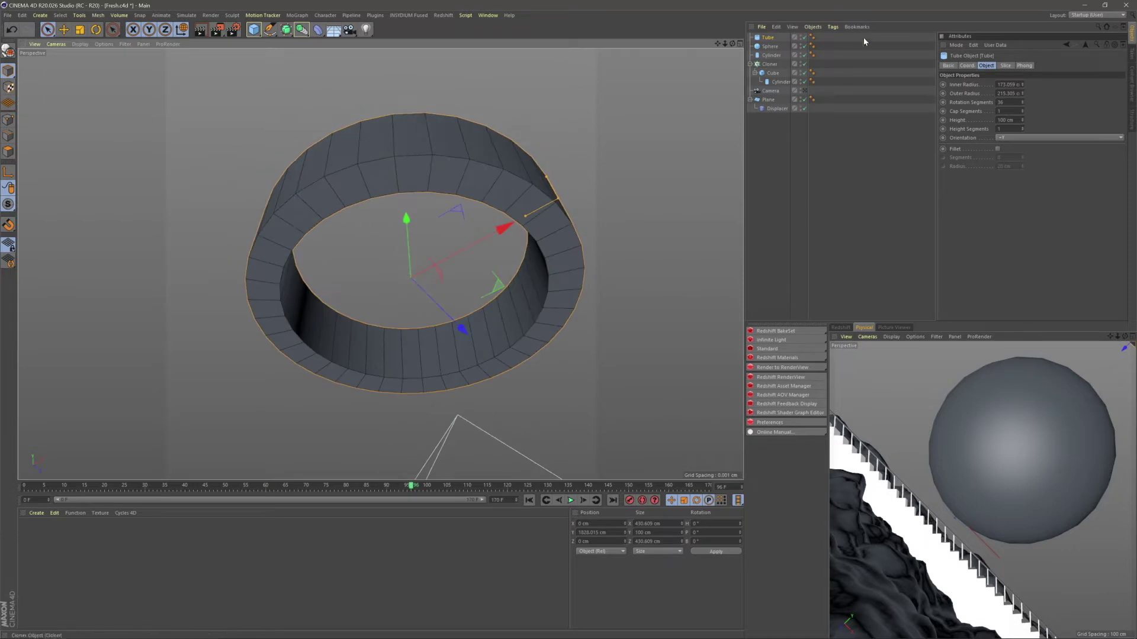
- Make the tube editable and optimize all of its polygons
key("c")
left_click(8, 152)
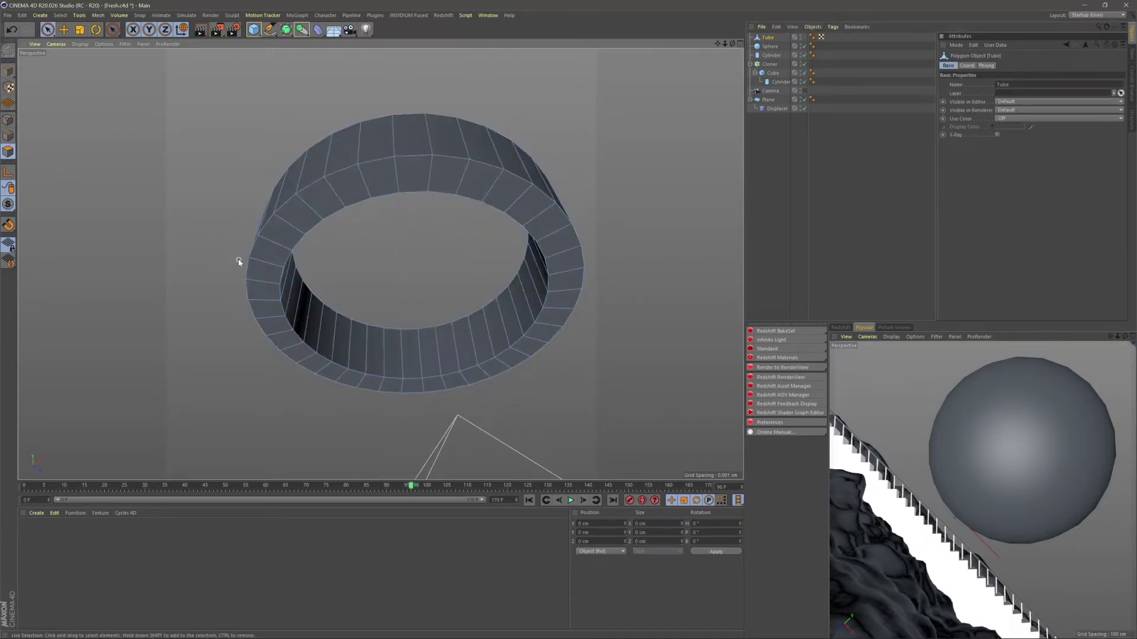
key("ctrl+a")
right_click(278, 269)
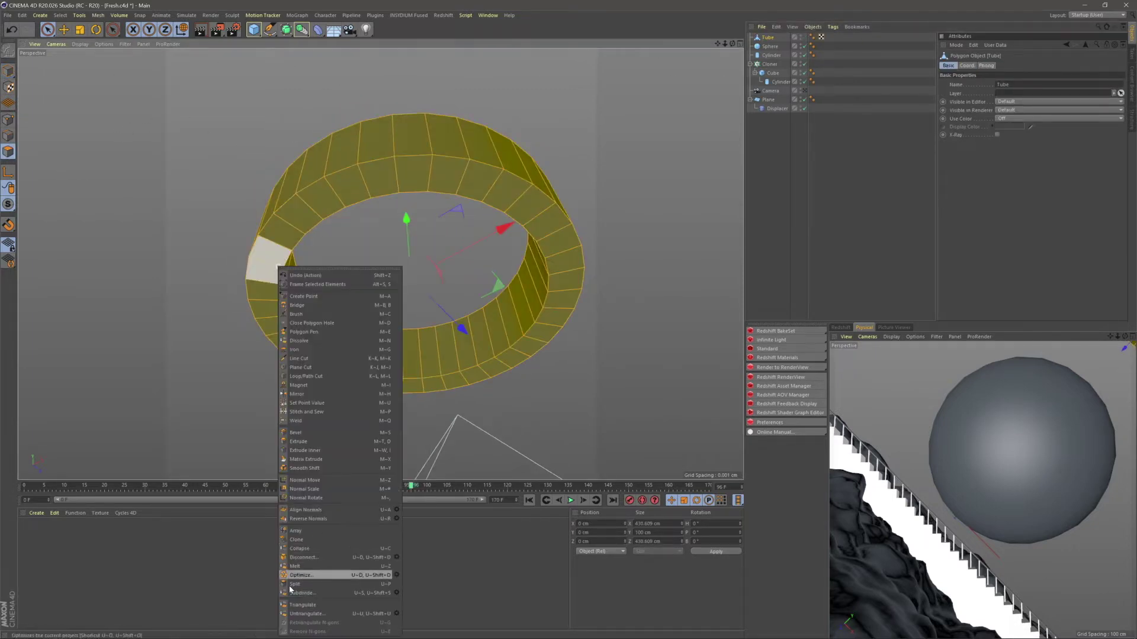
left_click(307, 575)
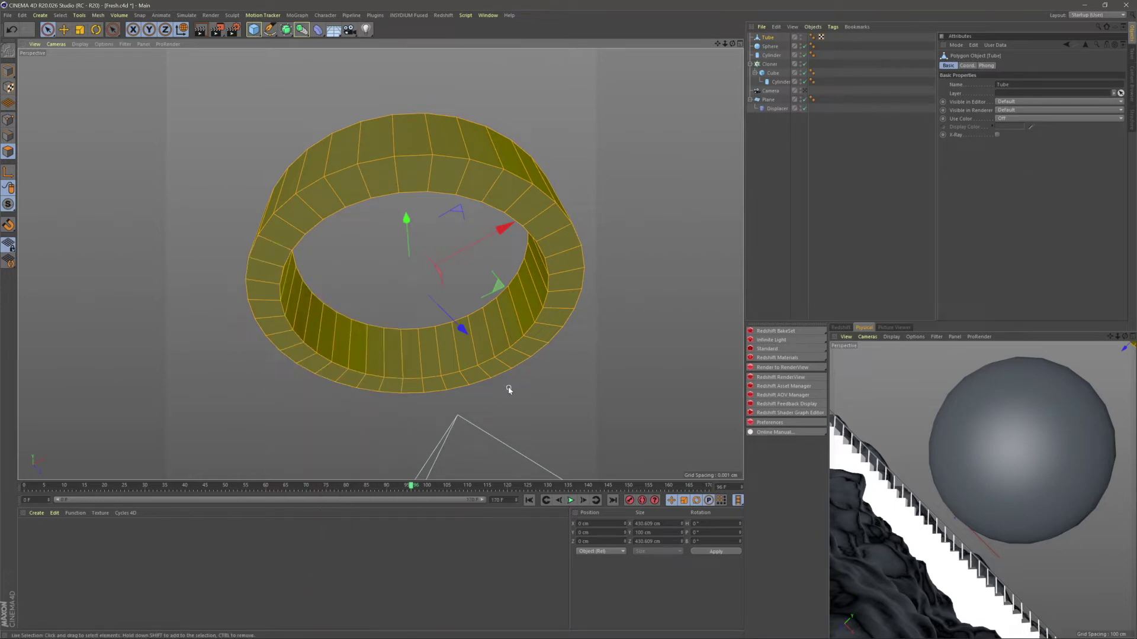
- Loop-select the tube's flat lower face ring and inner-extrude it with a 5 cm offset
key("u")
key("l")
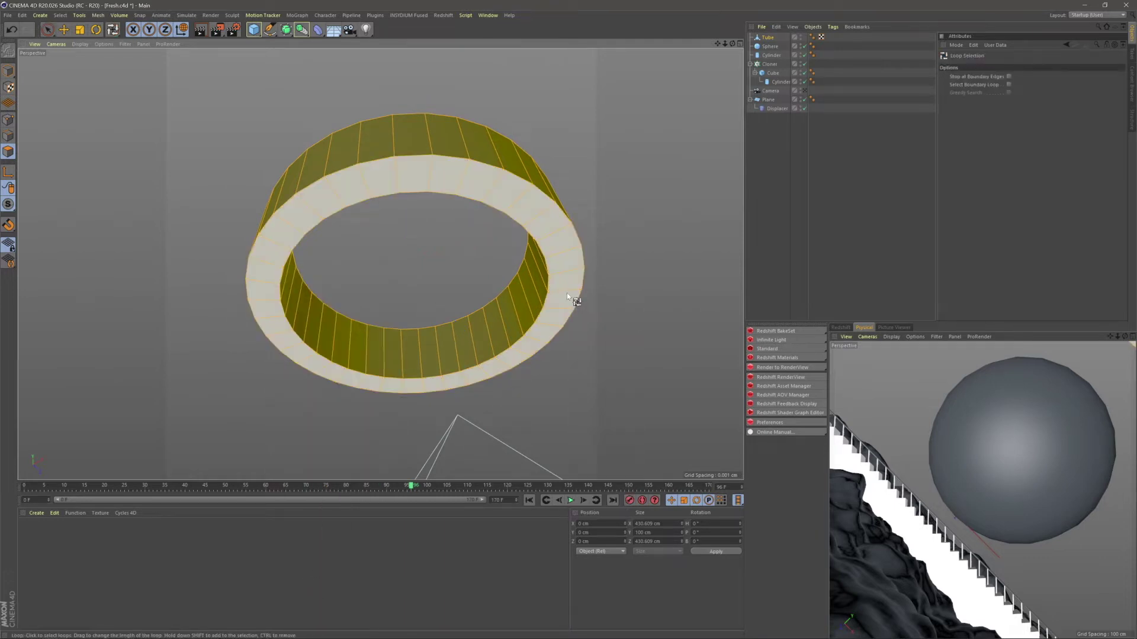
left_click(566, 294)
mouse_move(535, 237)
left_mouse_down("alt")
mouse_move(533, 228)
mouse_move(552, 232)
left_mouse_up("alt")
right_click_drag(552, 232, 575, 248, "alt")
right_click(575, 248)
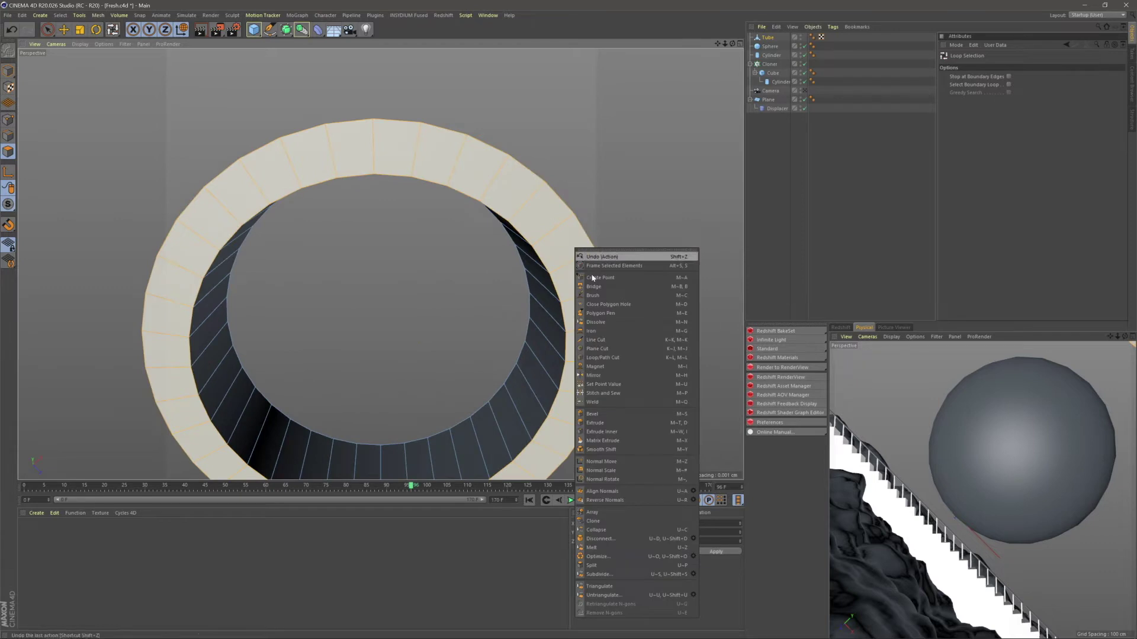
left_click(616, 432)
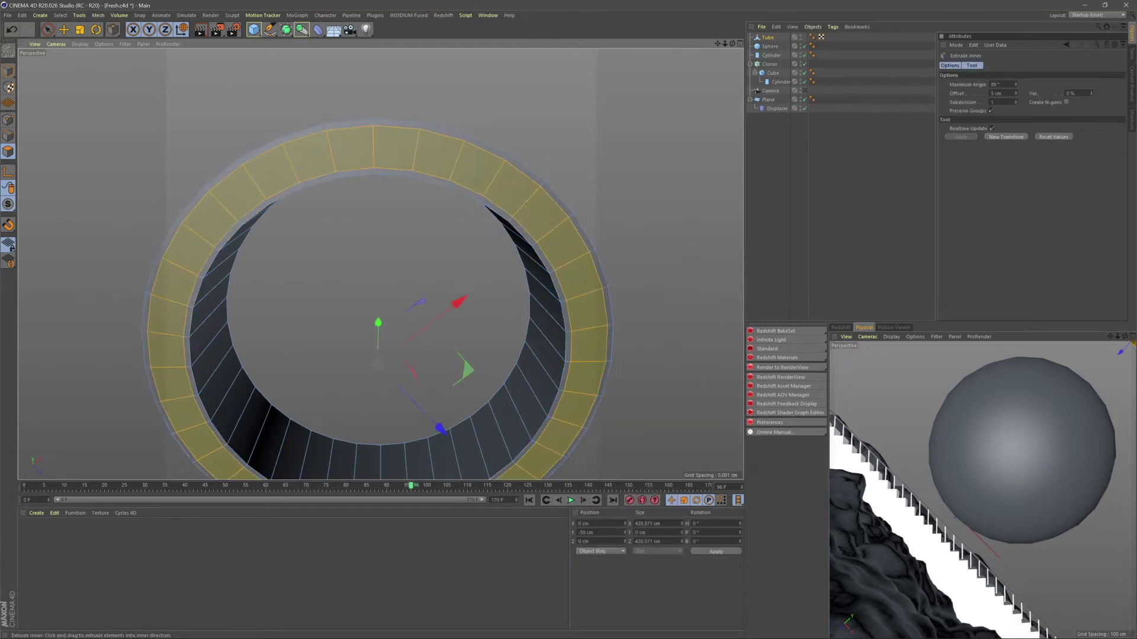
- Extrude the selected lower ring faces about 8 cm inward with Create Caps disabled, forming a groove in the tube
right_click(595, 315)
left_click(613, 444)
left_click_drag(570, 299, 551, 332, "alt")
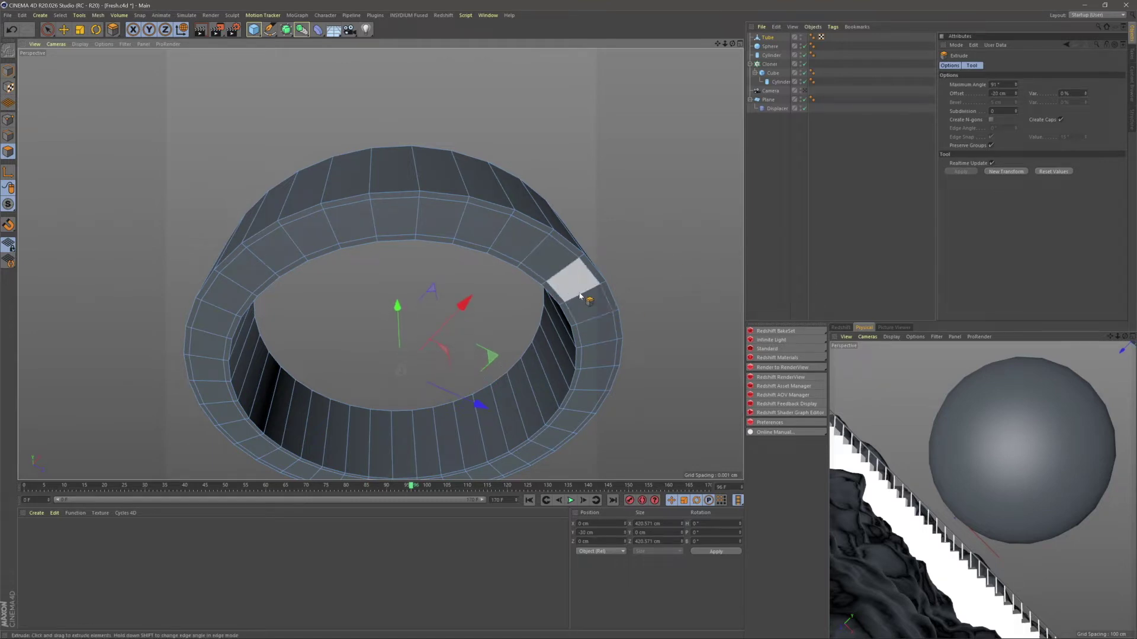
key("ctrl+z")
left_click(1060, 120)
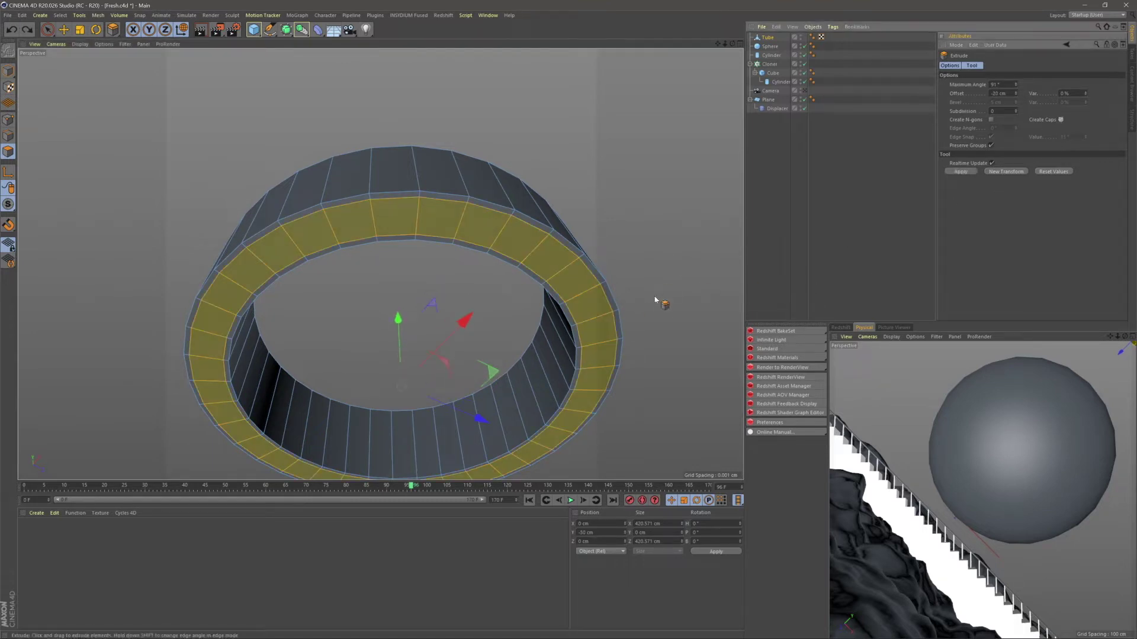
mouse_move(620, 325)
left_mouse_down()
mouse_move(645, 325)
mouse_move(610, 325)
left_mouse_up()
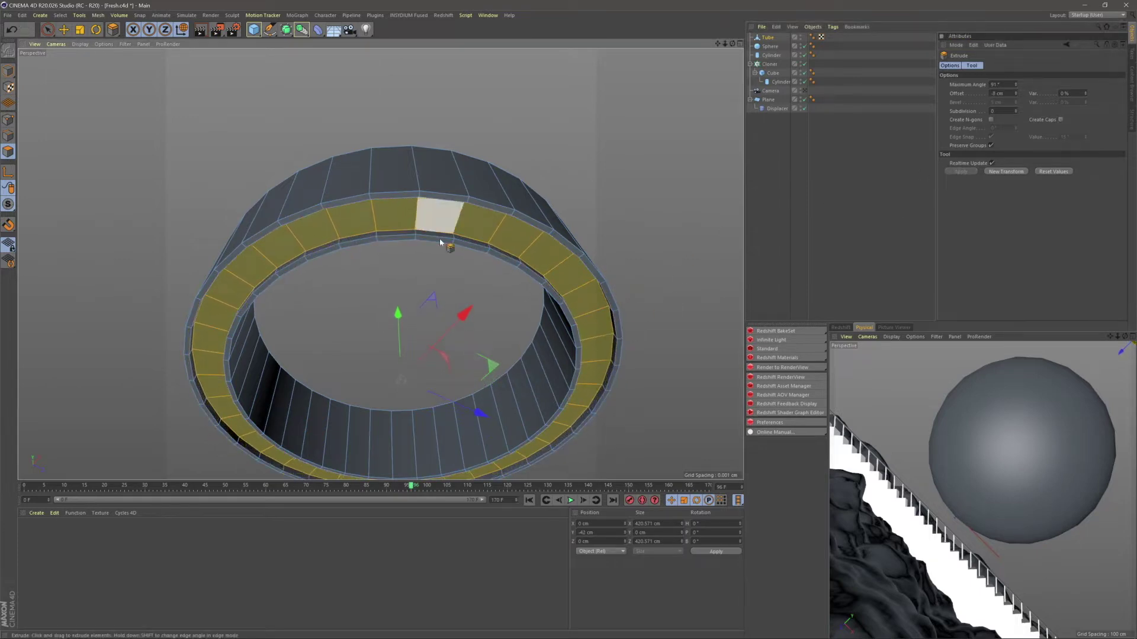
left_click_drag(325, 272, 612, 340, "alt")
key("ctrl+z")
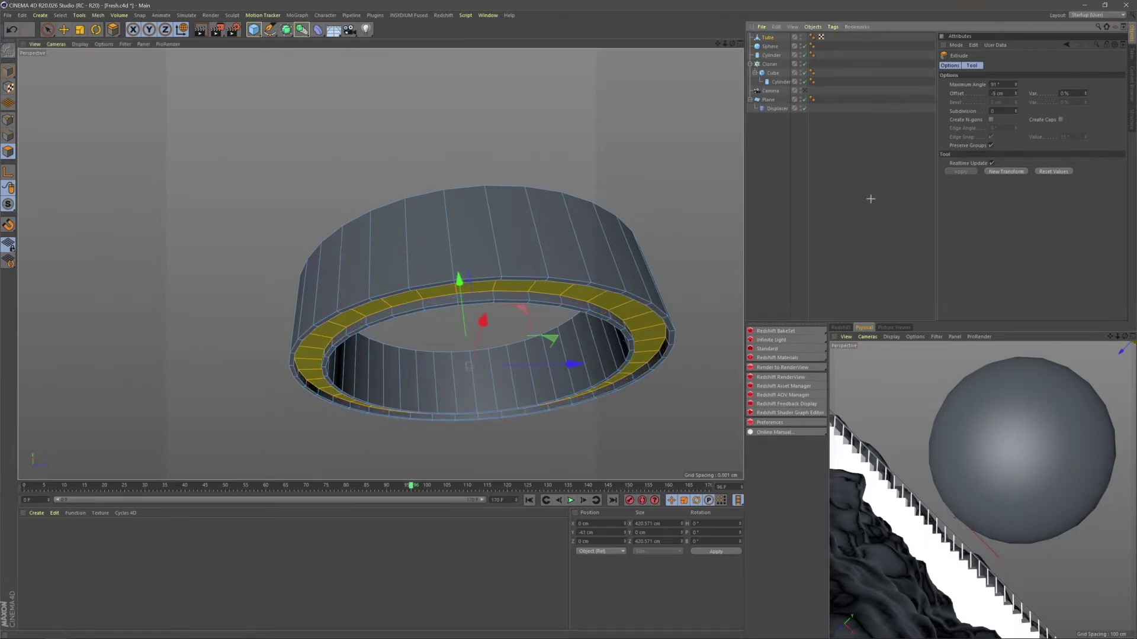
- Deselect the tube, return to Model mode and activate the Live Selection tool
left_click(869, 195)
left_click(6, 73)
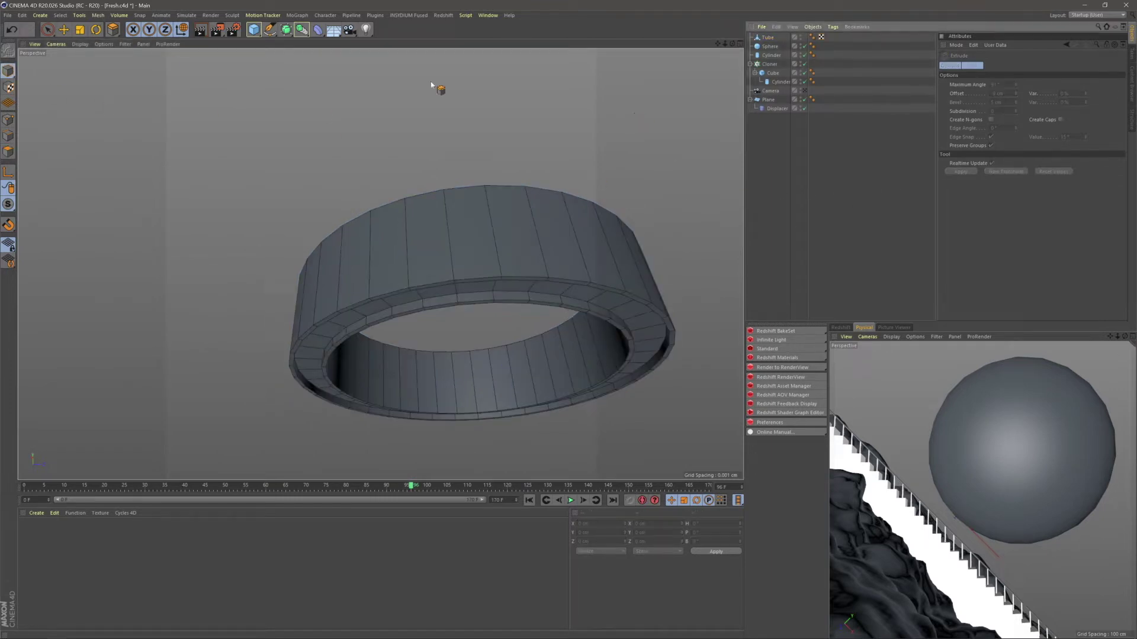
left_click(47, 29)
middle_click_drag(489, 268, 499, 220, "alt")
left_click_drag(499, 219, 399, 193, "alt")
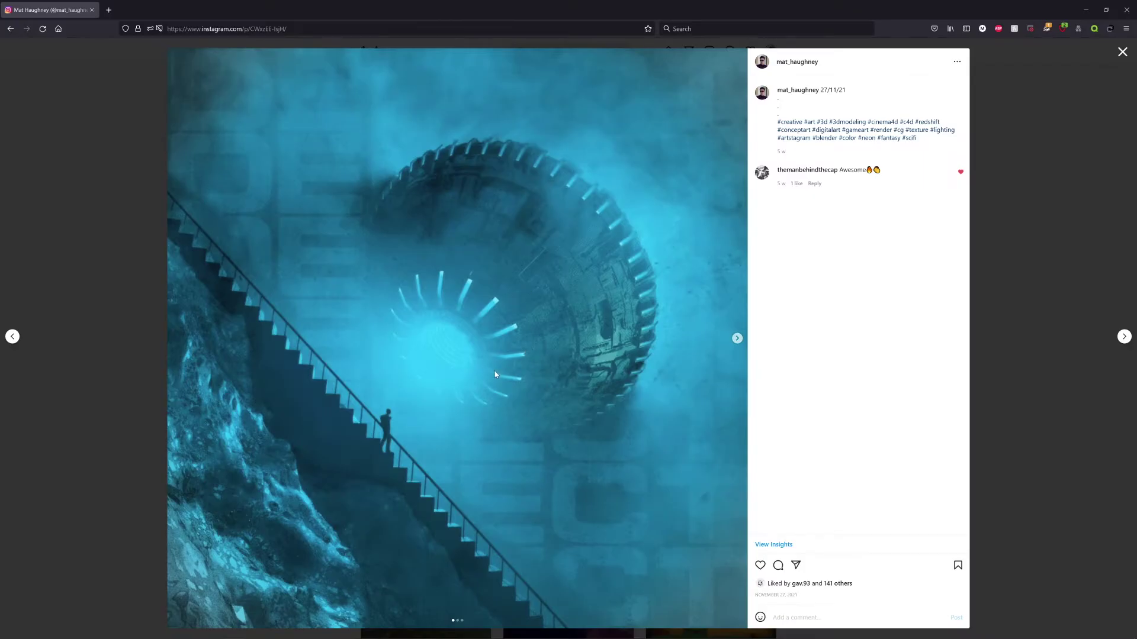
- Switch to the browser and look through the reference post's other images for details of the glowing ring
left_click(737, 338)
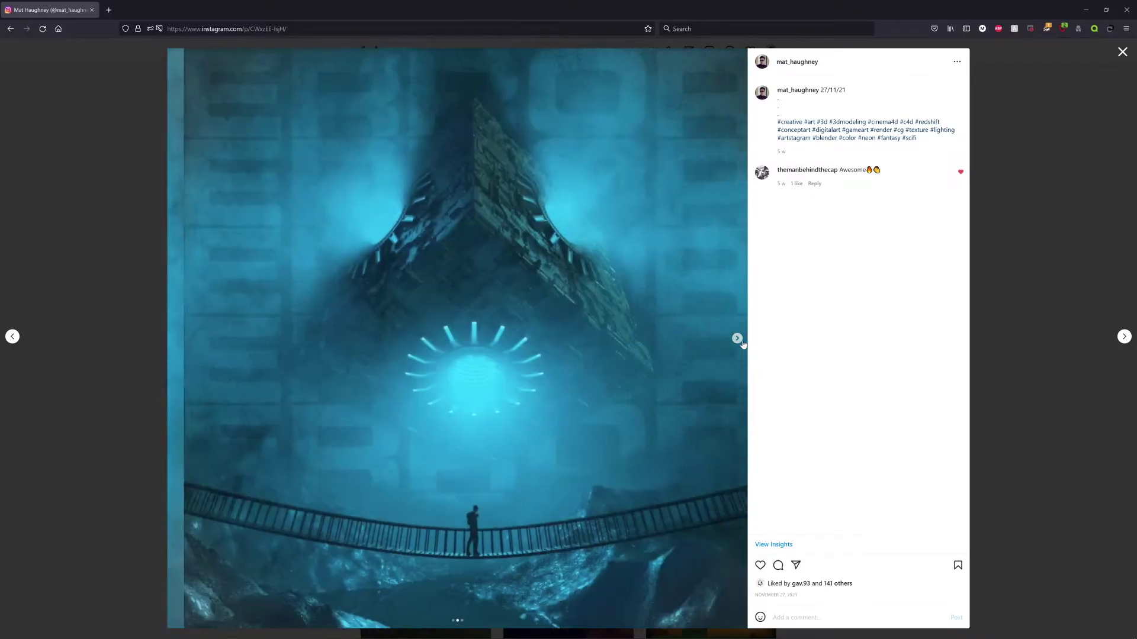
left_click(737, 338)
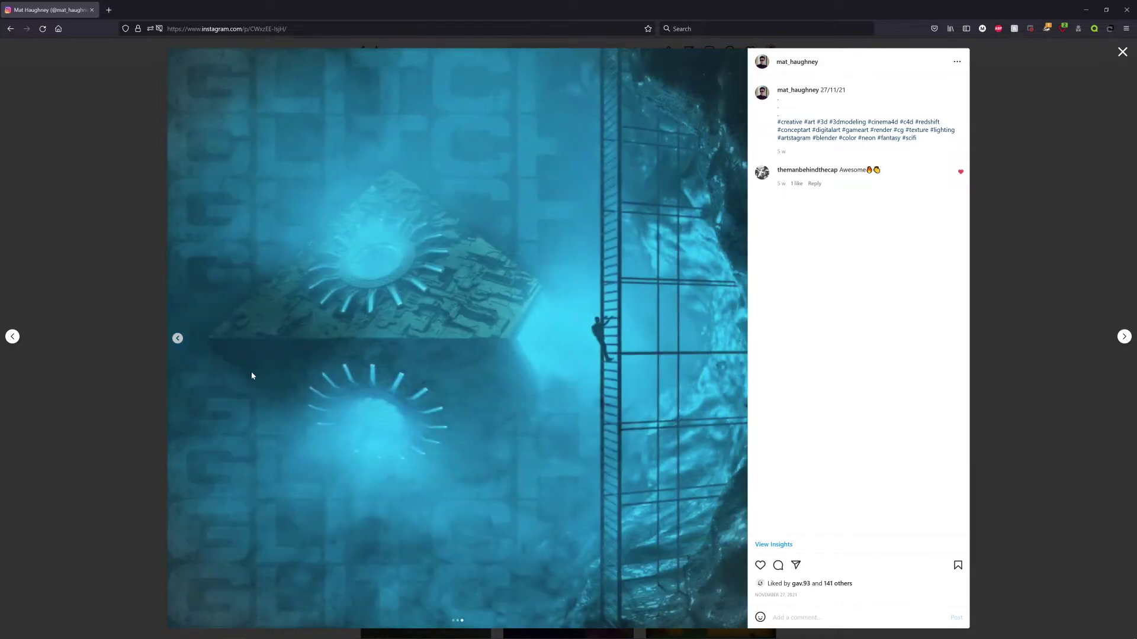
left_click(177, 338)
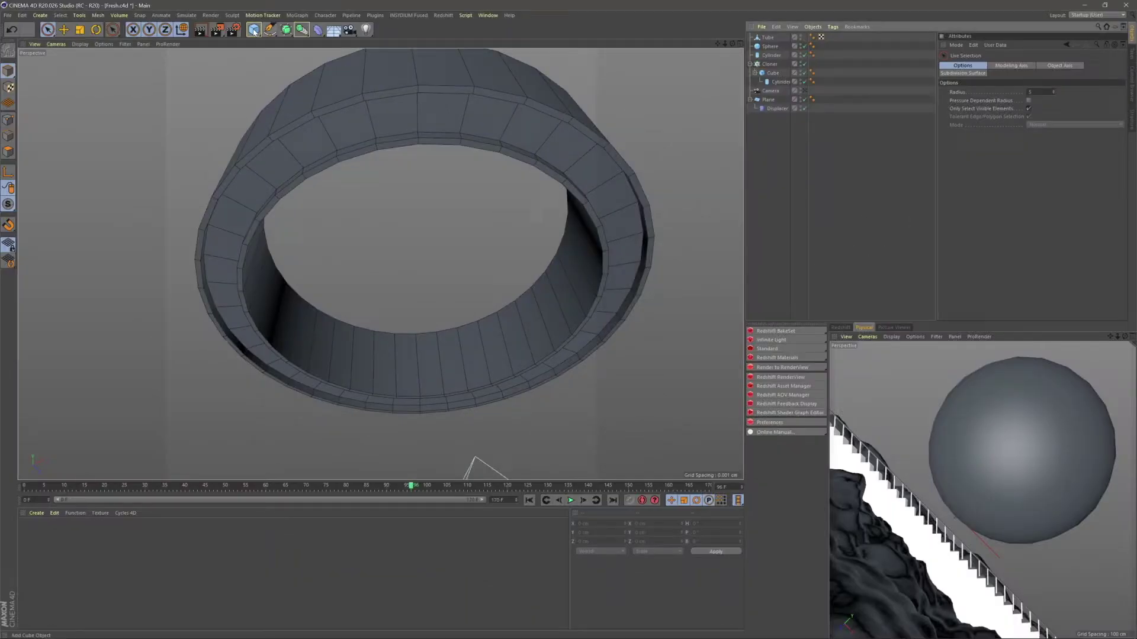
- Add a cube and raise it above the sphere to about Y 1325 cm, below the tube
left_click(253, 29)
left_click_drag(457, 286, 452, 296, "alt")
scroll(462, 296, "down", 5)
left_click(462, 424)
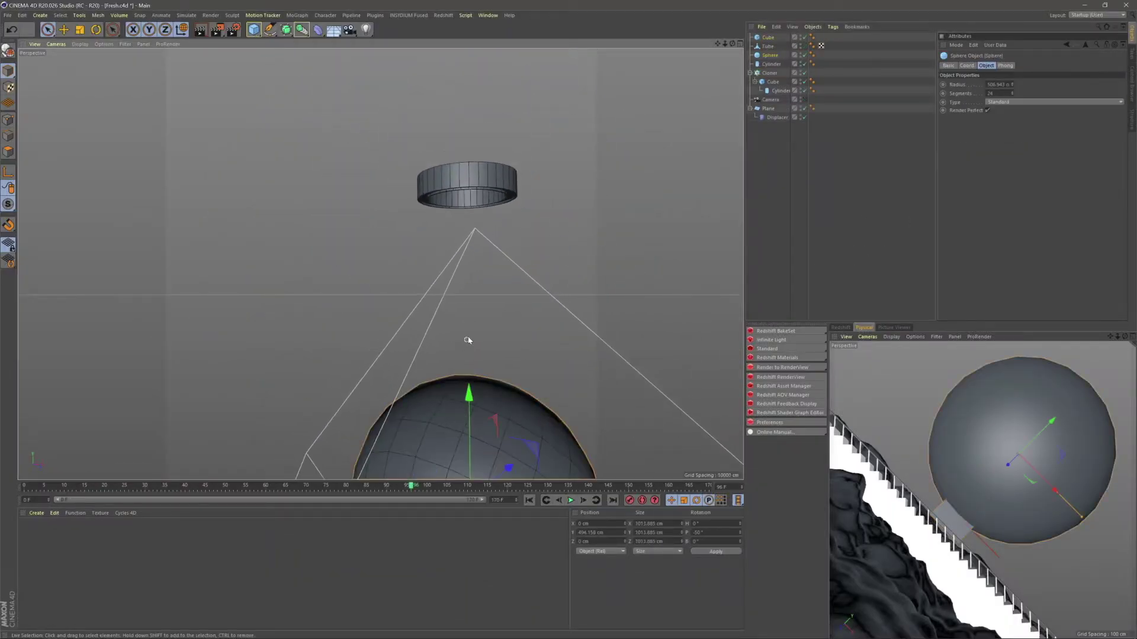
left_click(502, 263)
scroll(502, 262, "down", 1)
left_click(763, 37)
left_click_drag(454, 442, 426, 307)
- Reshape the cube into a small flat plate about 7.3 cm thick and 72 cm deep
scroll(456, 273, "up", 3)
right_click_drag(427, 308, 458, 312, "alt")
left_click_drag(458, 313, 436, 296, "alt")
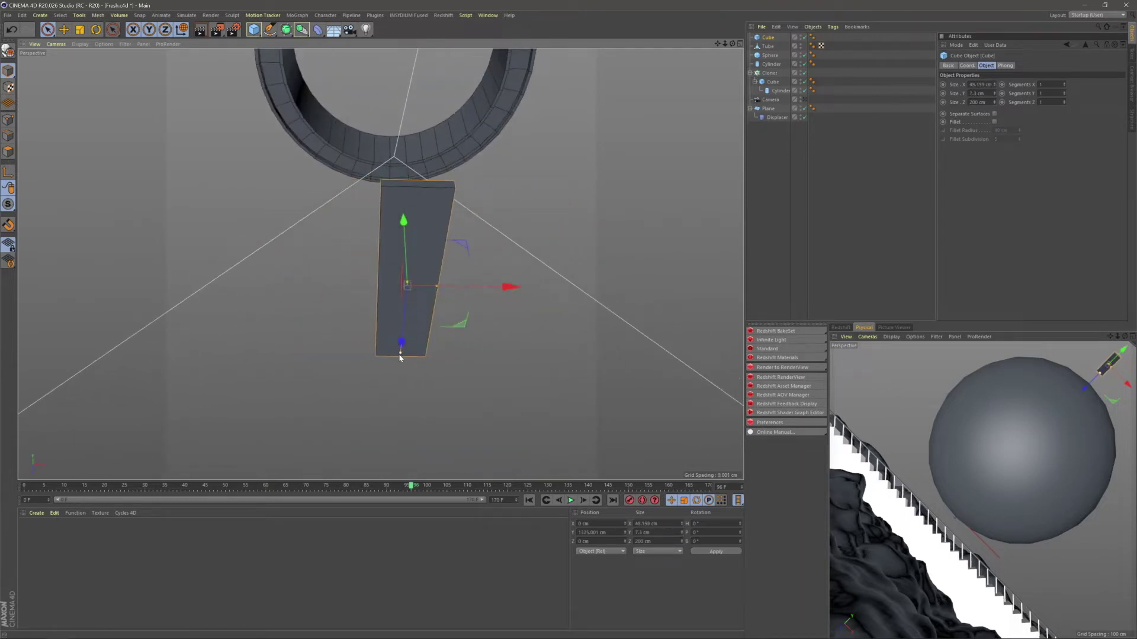
left_click_drag(400, 354, 408, 313)
left_click(861, 213)
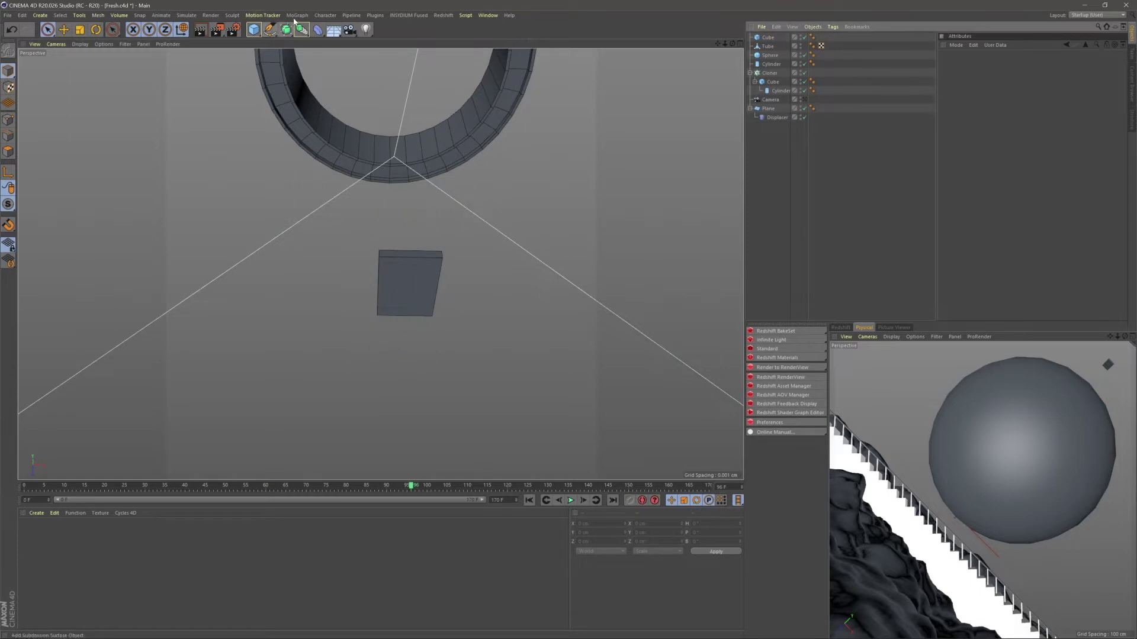
- Add a MoGraph Cloner and place the flat cube inside it as its child
left_click(296, 17)
left_click(313, 110)
left_click_drag(768, 46, 772, 38)
left_click(779, 177)
left_click(769, 38)
- Raise the new cloner above the sphere to the lower rim of the tube
right_click_drag(459, 259, 450, 337, "alt")
left_click_drag(431, 301, 428, 346, "alt")
scroll(428, 346, "down", 3)
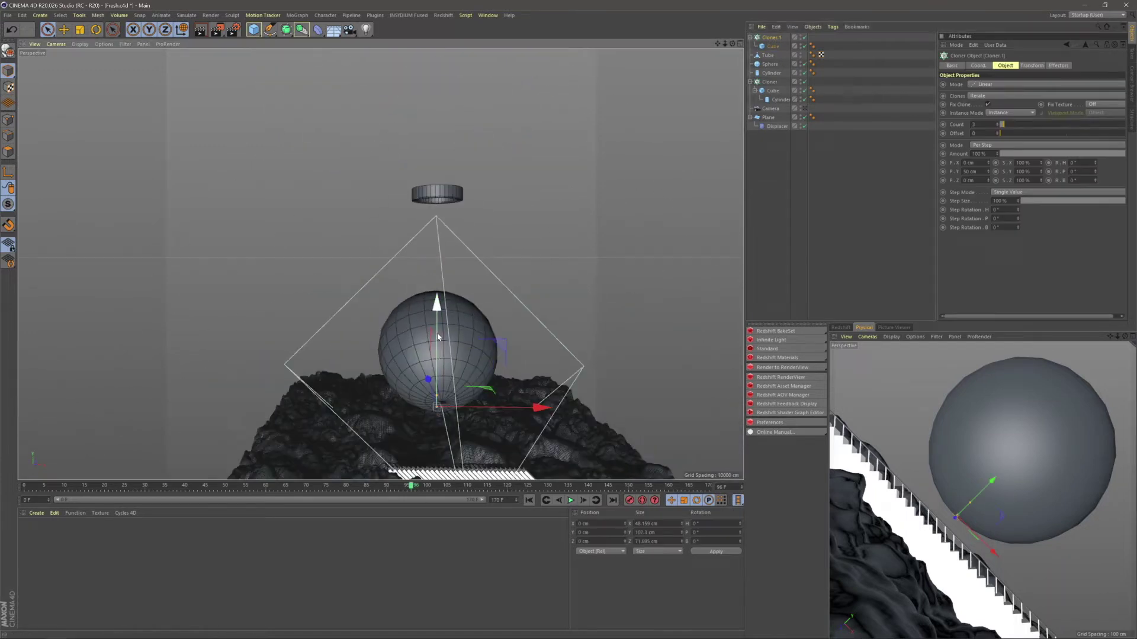
right_click_drag(444, 166, 428, 74, "alt")
left_click_drag(425, 66, 426, 175)
right_click_drag(426, 174, 441, 170, "alt")
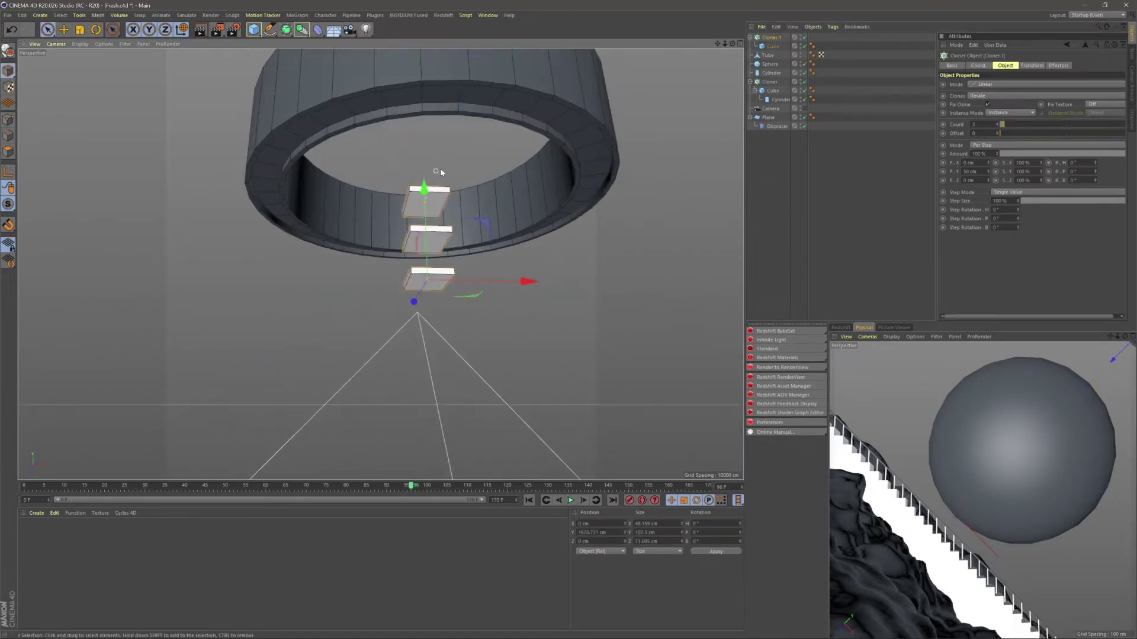
- Set the new cloner's mode to Radial and its plane to XZ
left_click(983, 90)
left_click(987, 112)
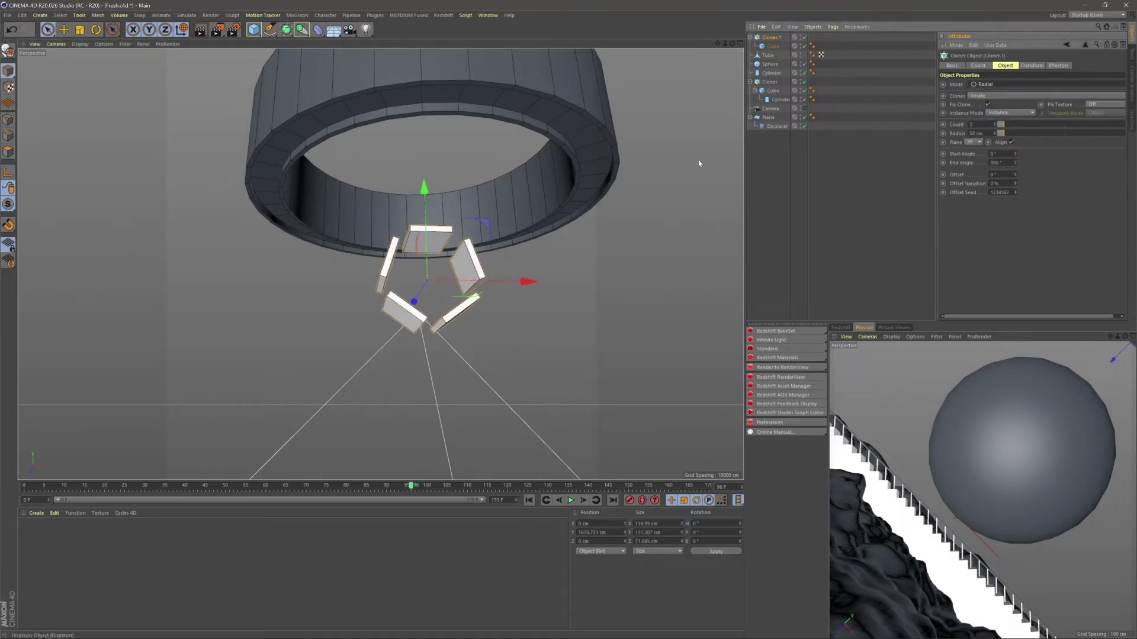
left_click(972, 142)
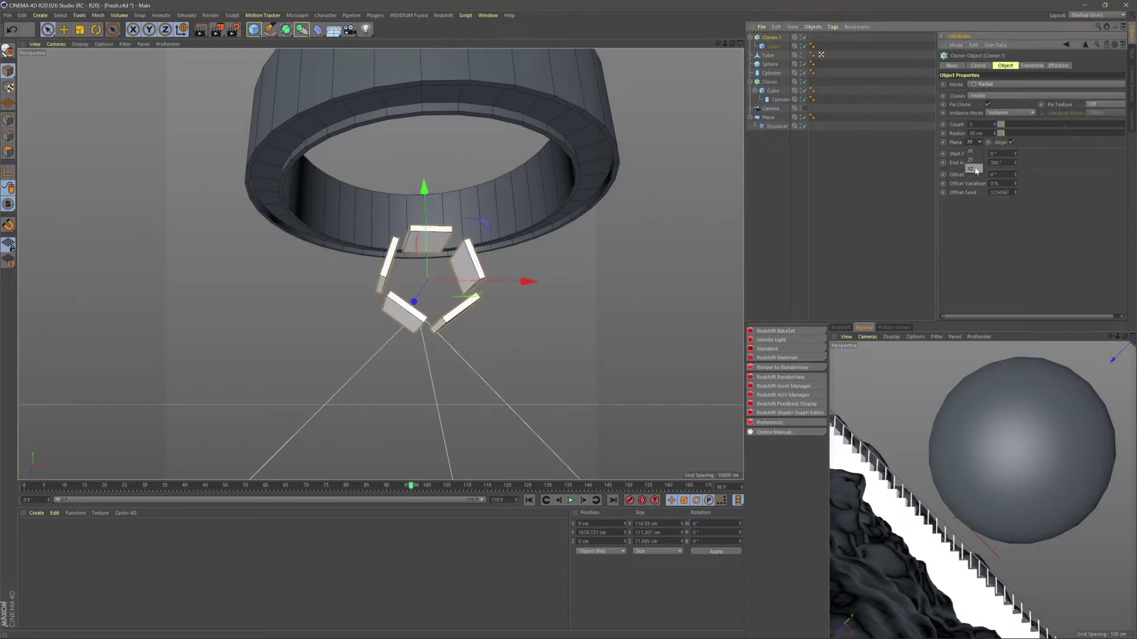
left_click(974, 160)
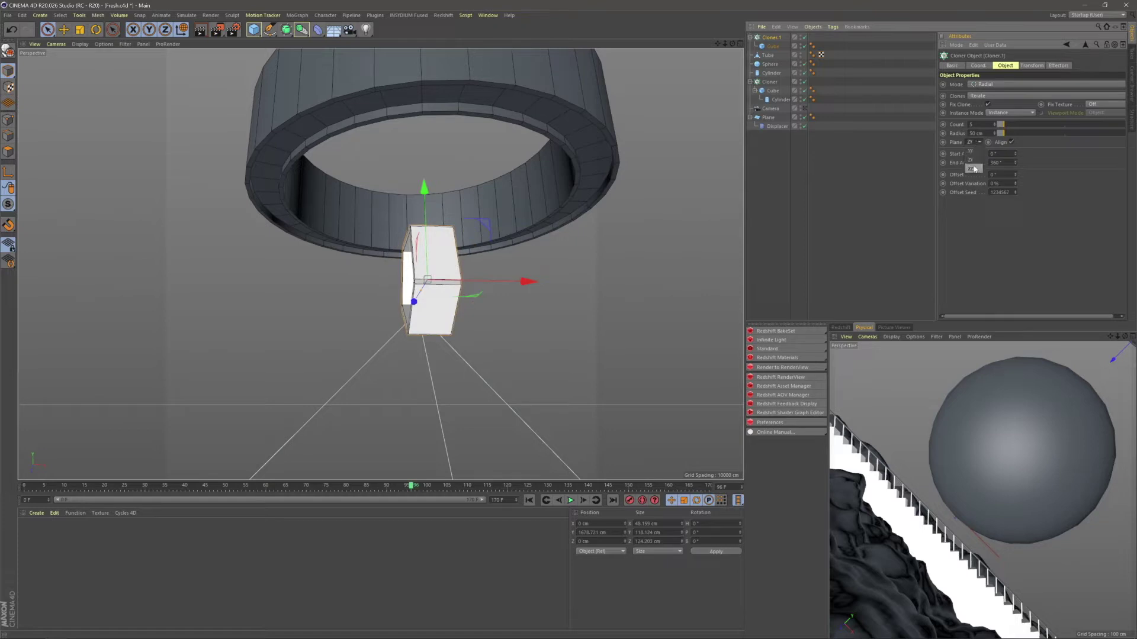
left_click(971, 169)
scroll(428, 271, "up", 1)
scroll(428, 271, "up", 3)
left_click_drag(421, 264, 409, 175, "alt")
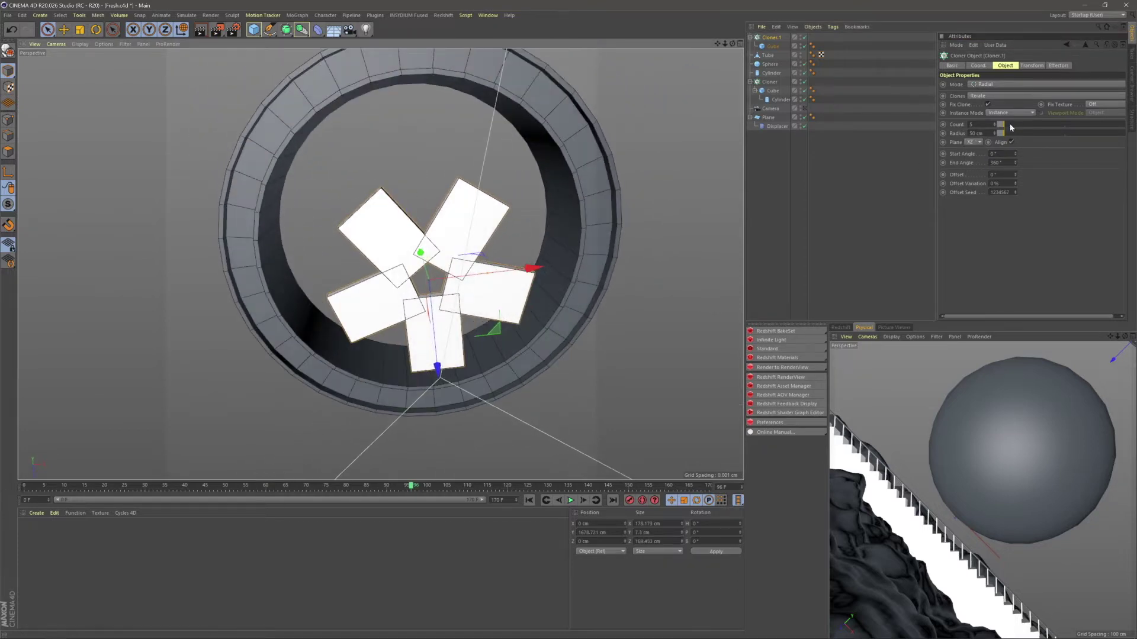
- Position the cloner inside the tube at about Y 1798 cm and set its radius to about 167 cm
left_click_drag(1014, 132, 1016, 133)
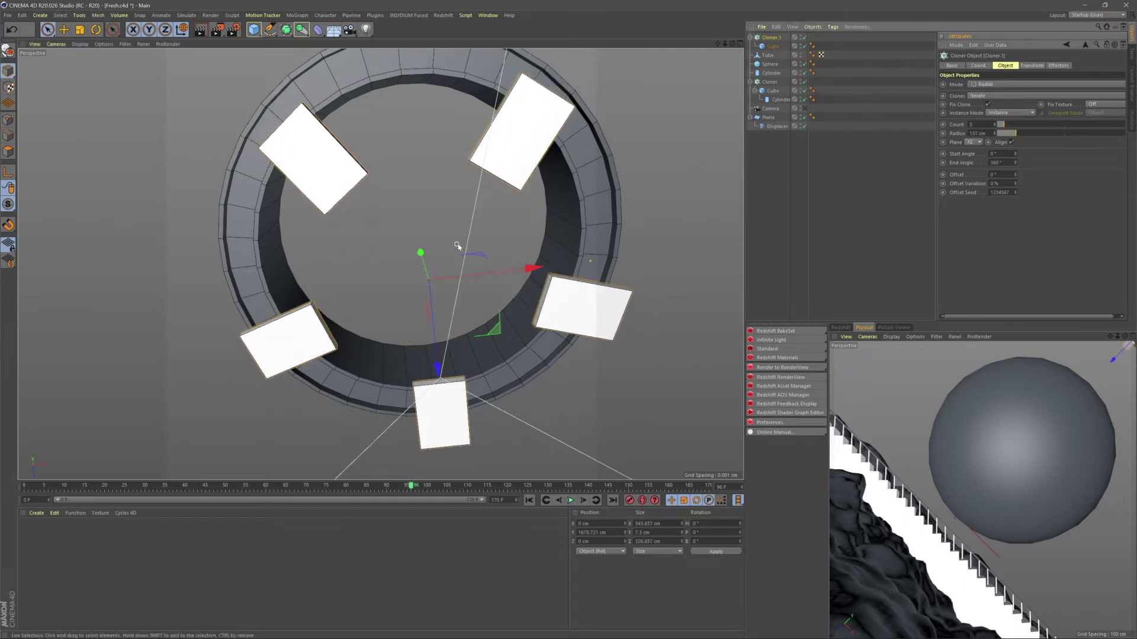
left_click_drag(424, 256, 409, 216)
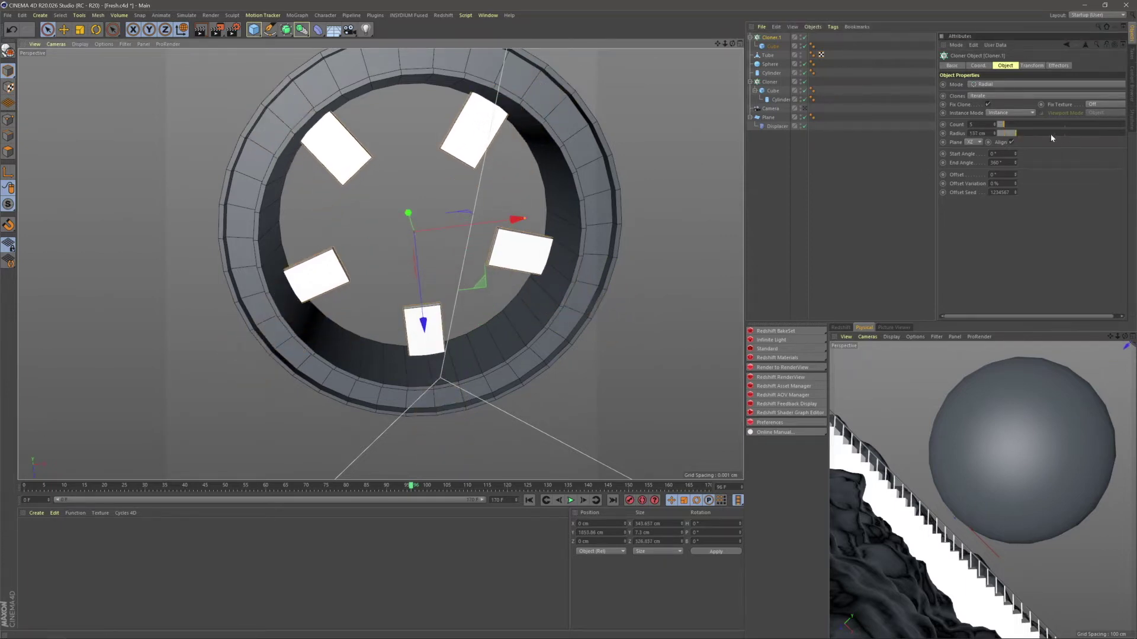
left_click_drag(1023, 137, 1022, 137)
left_click_drag(553, 169, 586, 208, "alt")
mouse_move(407, 136)
left_mouse_down()
mouse_move(421, 164)
mouse_move(406, 153)
left_mouse_up()
middle_click_drag(535, 155, 463, 226, "alt")
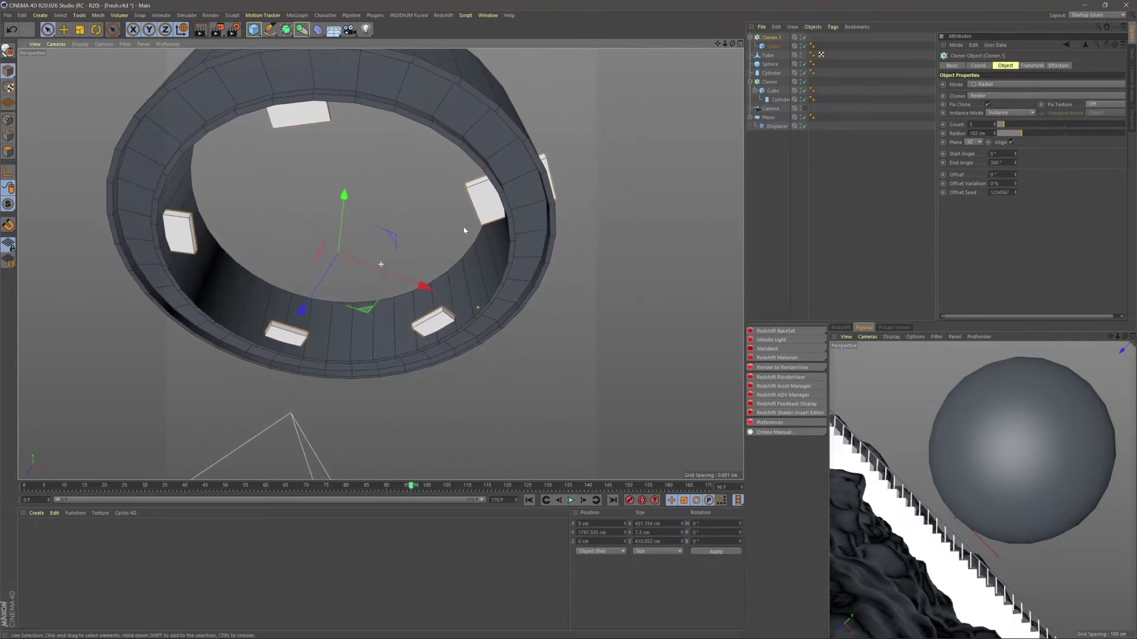
left_click(1019, 135)
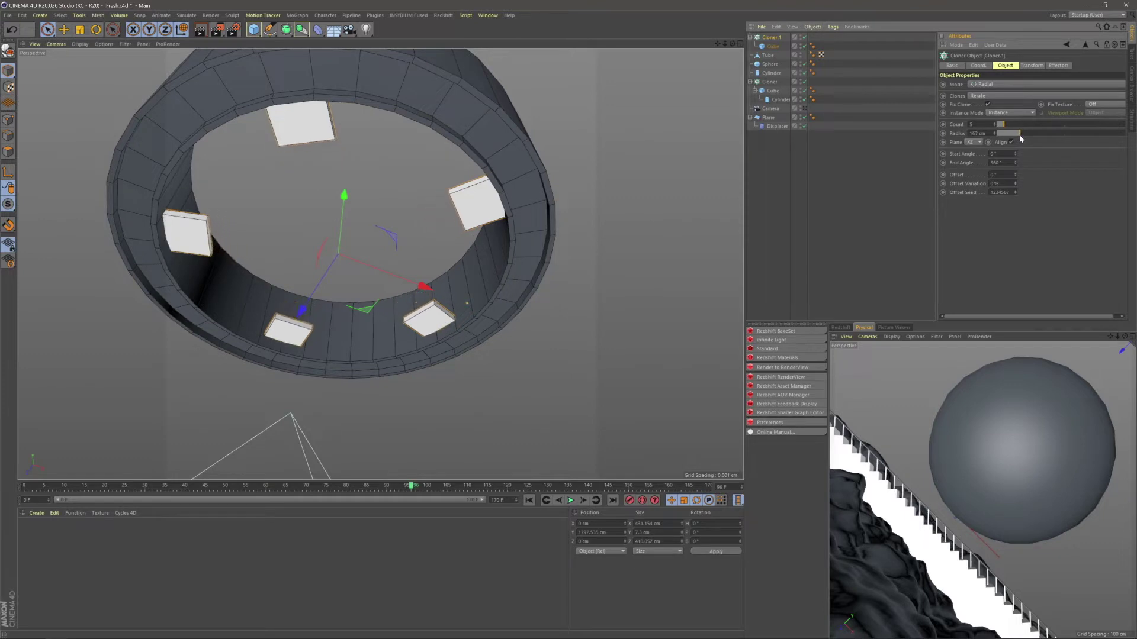
- Rotate the individual clones 60° in heading through the cloner's transform settings
left_click(1033, 66)
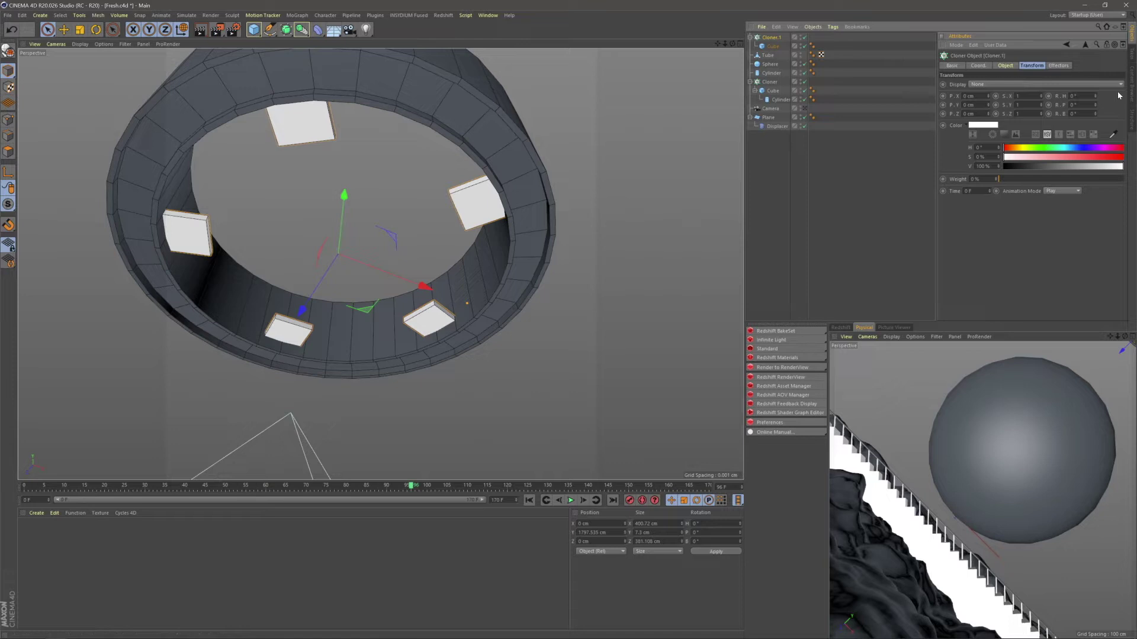
left_click_drag(1095, 106, 1095, 79)
key("ctrl+z")
key("ctrl+z")
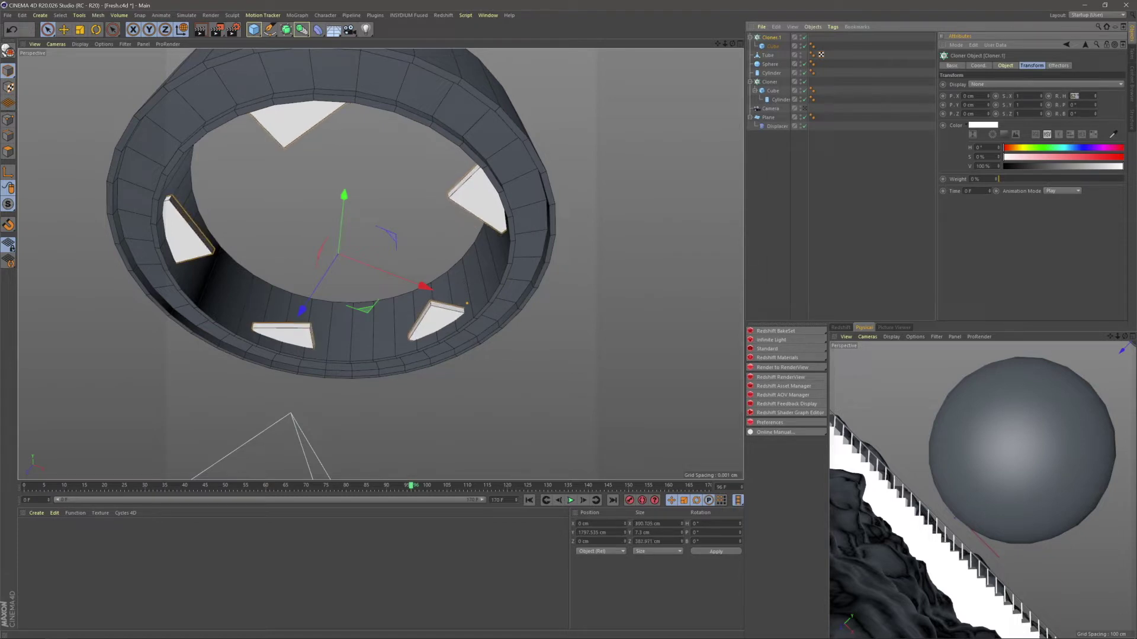
key("Return")
left_click(873, 247)
left_click_drag(486, 278, 488, 221, "alt")
left_click(249, 329)
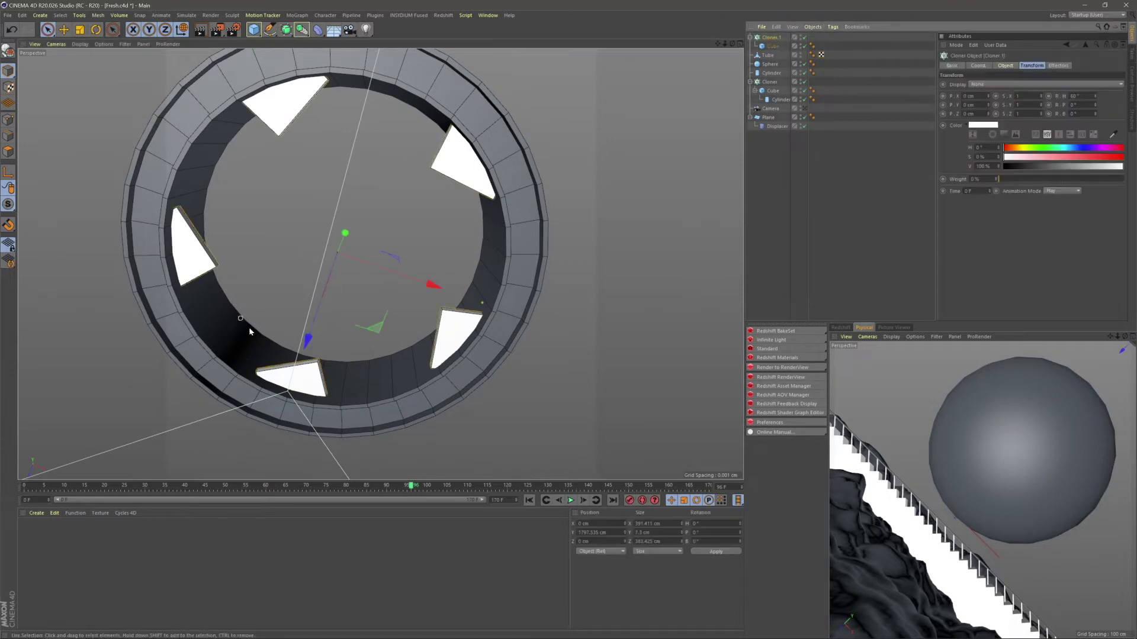
- Increase the cloner's count until the plates overlap as a continuous row of teeth around the tube's inside
left_click(1005, 65)
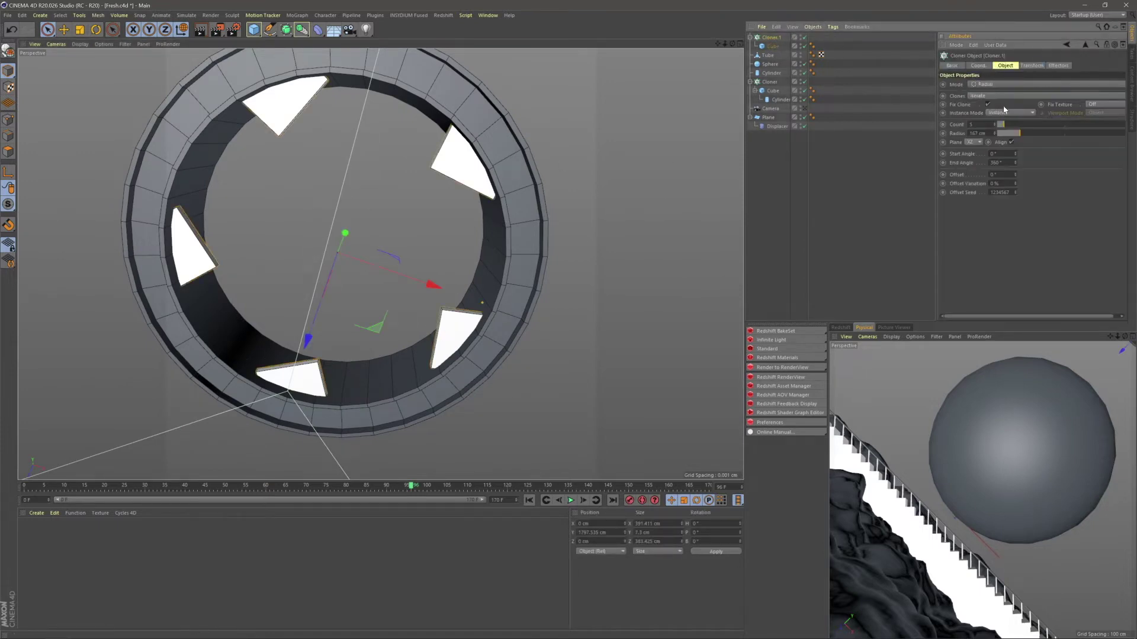
left_click_drag(1015, 124, 1025, 127)
left_click(820, 210)
left_click_drag(468, 261, 457, 326, "alt")
scroll(456, 319, "up", 3)
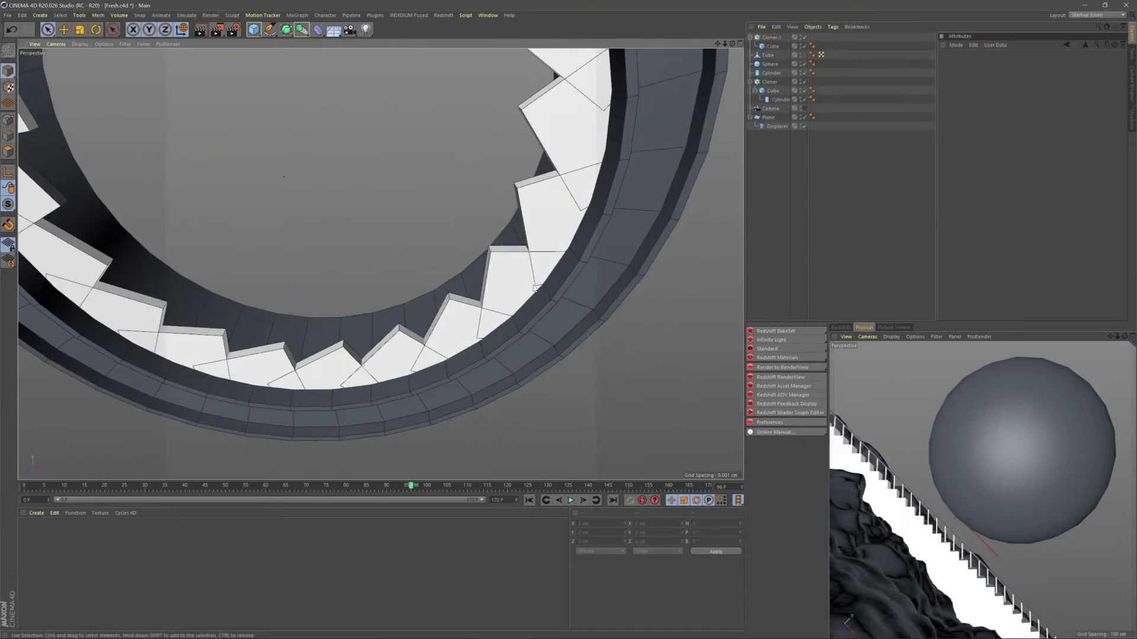
scroll(534, 289, "up", 5)
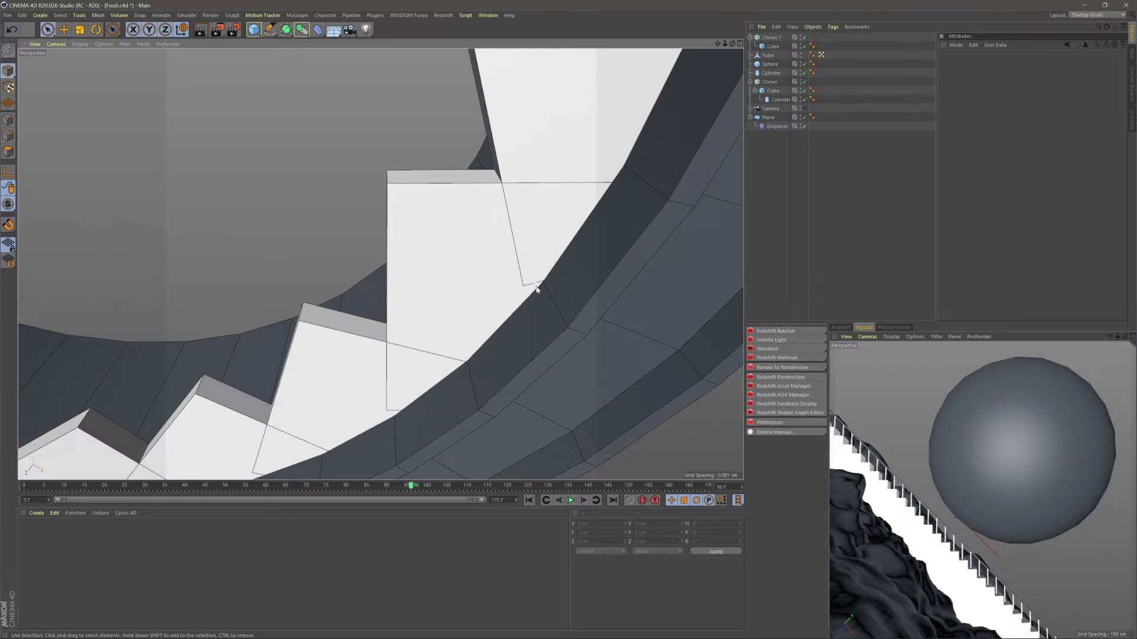
scroll(537, 289, "down", 10)
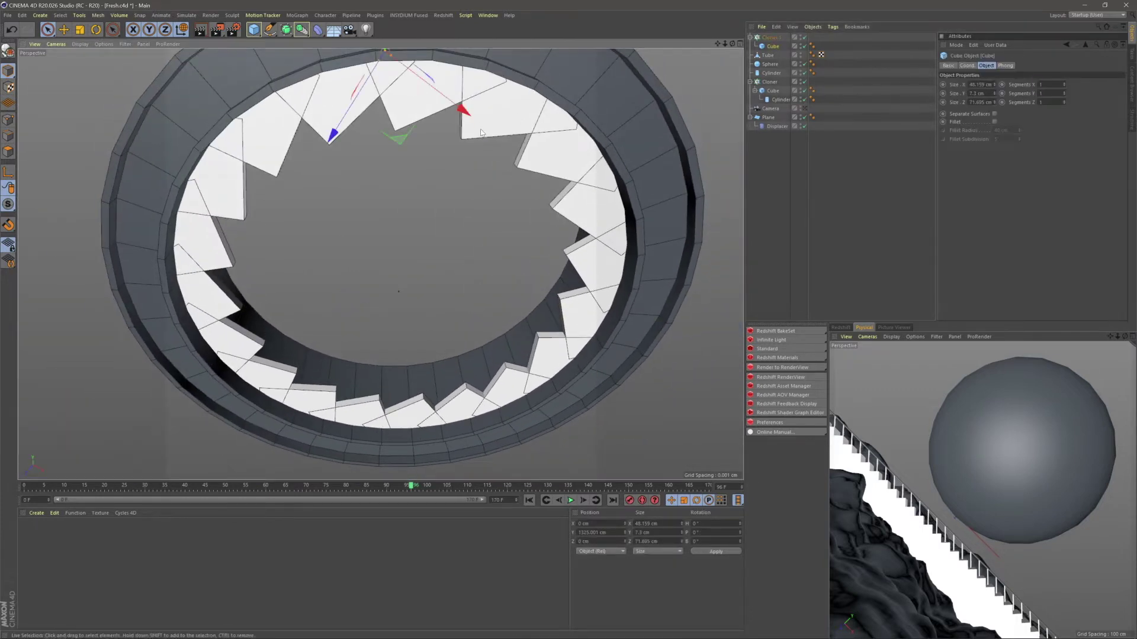
- Try widening the cloned cube's X size to about 72 cm, then undo the change
scroll(461, 227, "down", 3)
left_click_drag(995, 87, 994, 87)
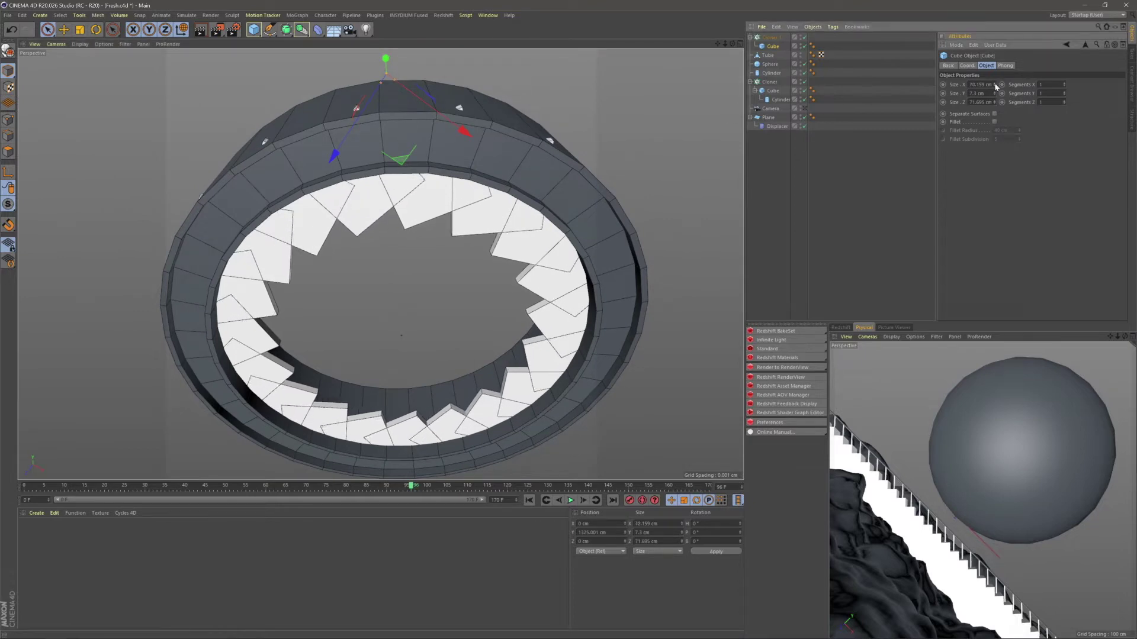
scroll(609, 224, "up", 5)
left_click_drag(609, 224, 533, 274, "alt")
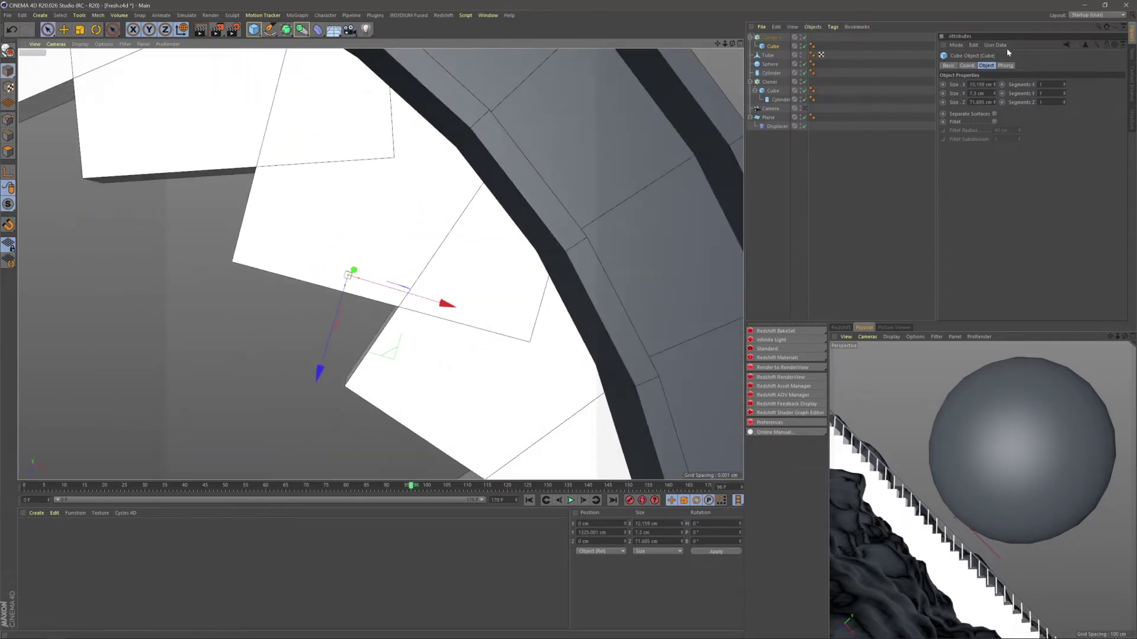
key("ctrl+z")
- Lengthen the cloned cube's Z size to about 86.7 cm to close the gaps against the tube wall
left_click_drag(995, 103, 994, 104)
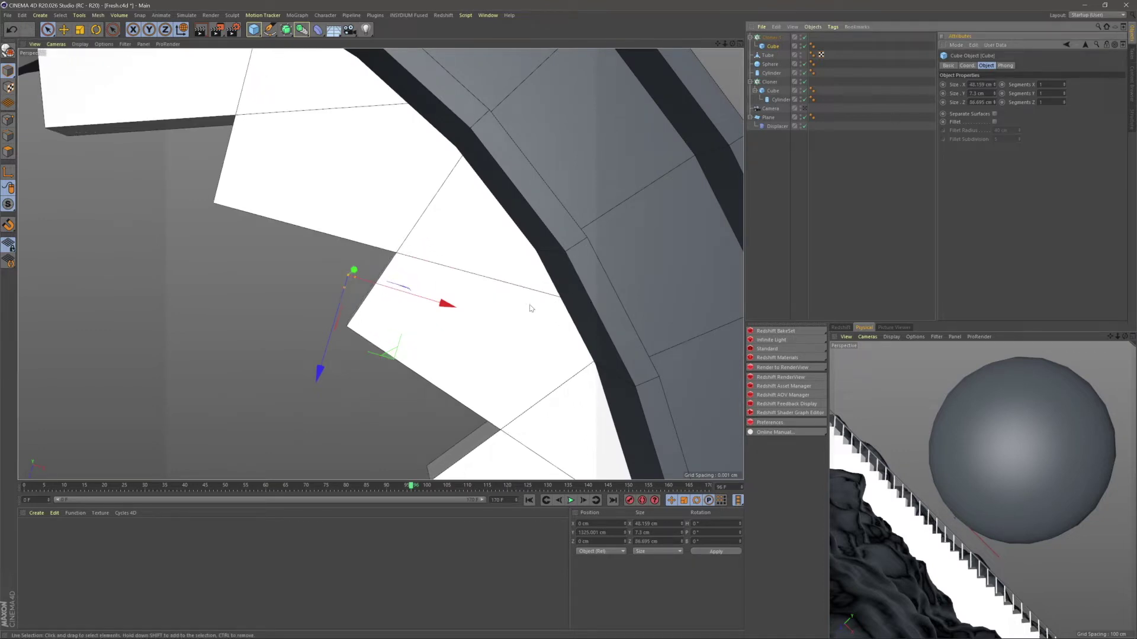
scroll(544, 310, "down", 5)
left_click_drag(544, 309, 594, 286, "alt")
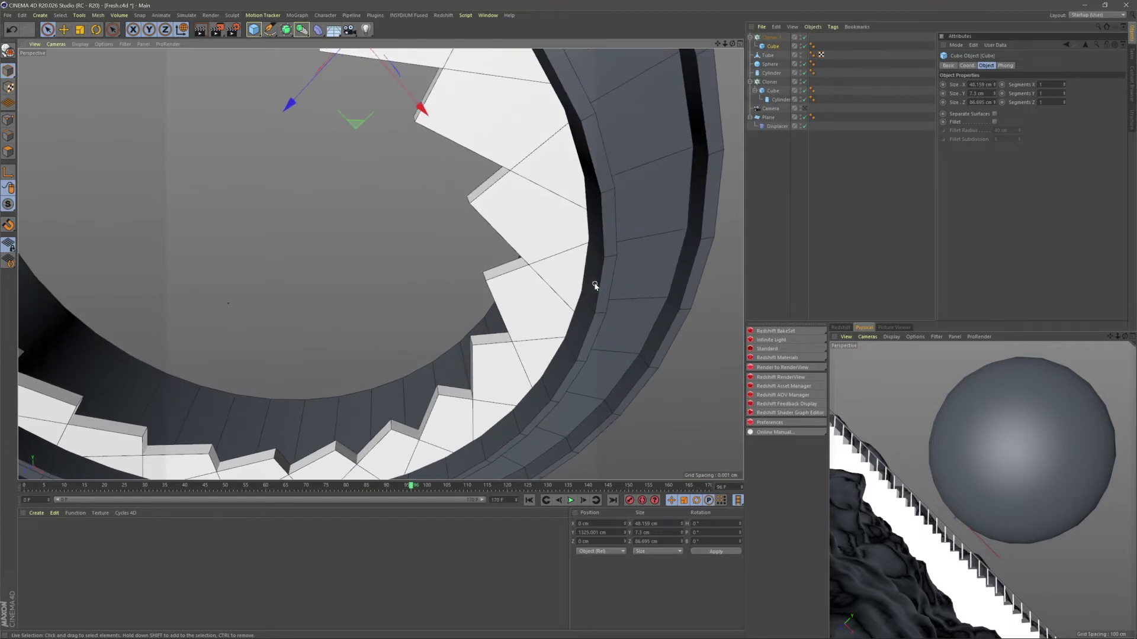
scroll(594, 286, "down", 2)
left_click_drag(535, 363, 541, 347, "alt")
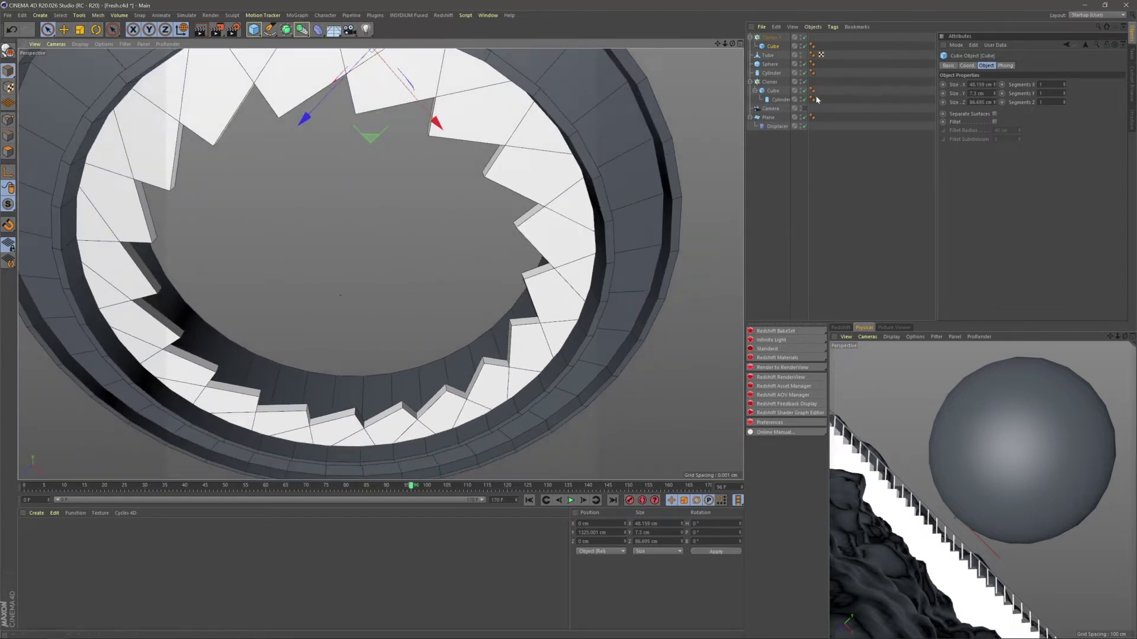
left_click(773, 48)
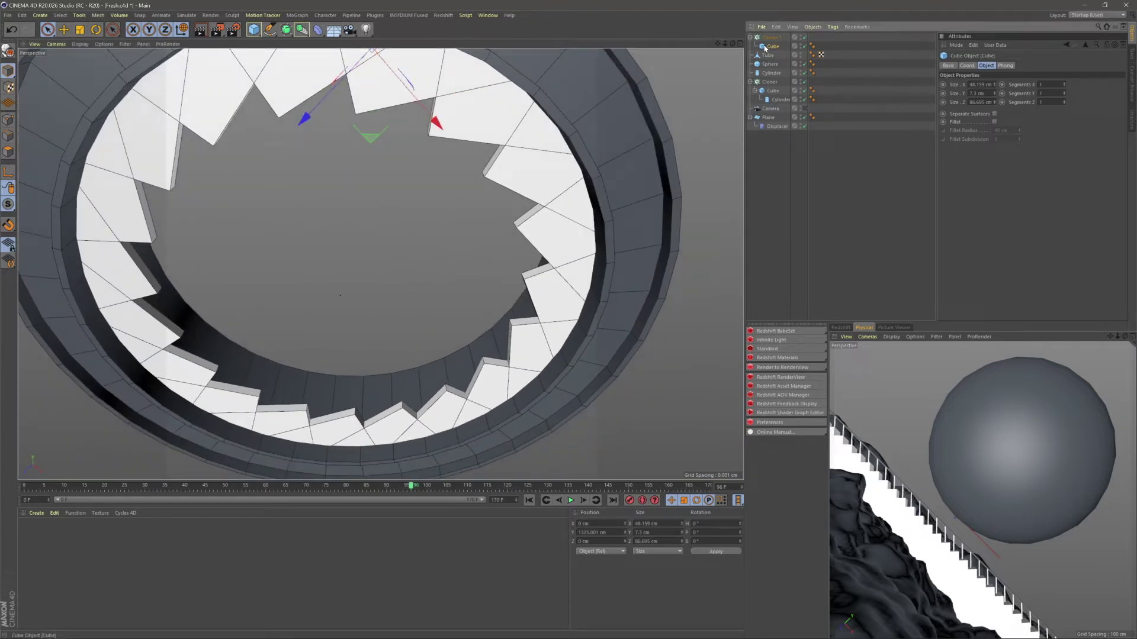
- Make the cloned plate cube editable and switch off its cloner to isolate the single plate for polygon editing
key("c")
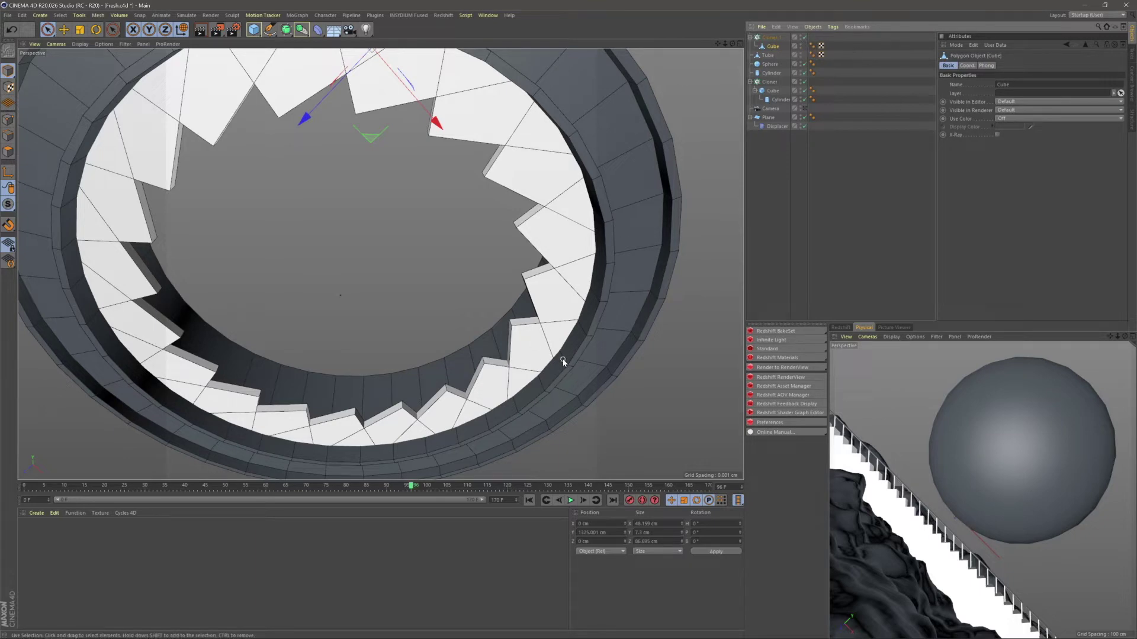
left_click_drag(563, 359, 599, 325, "alt")
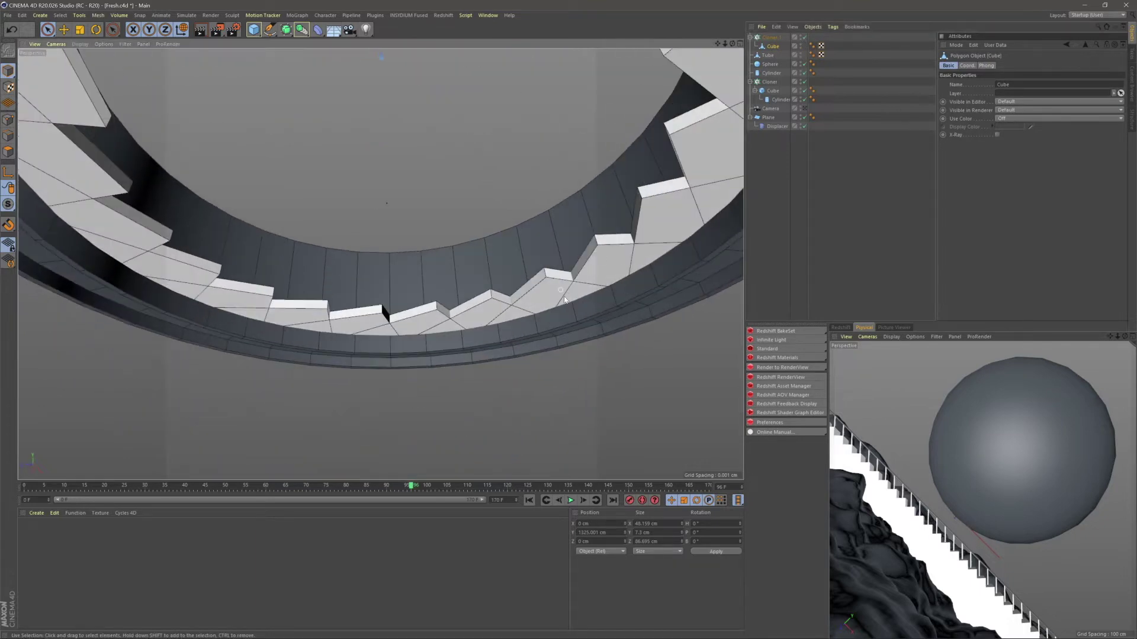
left_click_drag(620, 259, 510, 174, "alt")
right_click_drag(509, 174, 498, 308, "alt")
middle_click_drag(498, 308, 498, 444, "alt")
right_click_drag(433, 95, 260, 110, "alt")
left_click(9, 151)
left_click_drag(443, 275, 518, 300, "alt")
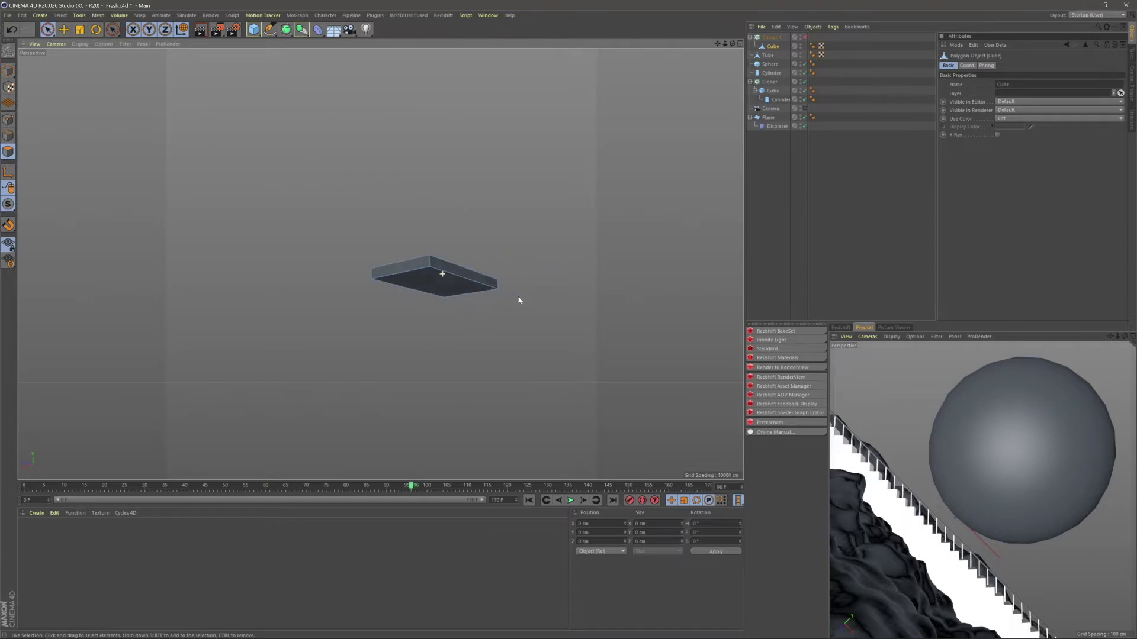
- Select the plate's end face, re-enable the cloner, and raise the face about 23.4 cm so all the plates slant
left_click(405, 261)
left_click_drag(429, 273, 482, 381, "alt")
middle_click_drag(482, 381, 479, 179, "alt")
left_click_drag(479, 179, 452, 236, "alt")
right_click_drag(452, 237, 532, 236, "alt")
left_click(805, 36)
left_click_drag(522, 196, 379, 110, "alt")
left_click_drag(389, 201, 392, 103, "alt")
left_click_drag(375, 60, 375, 57)
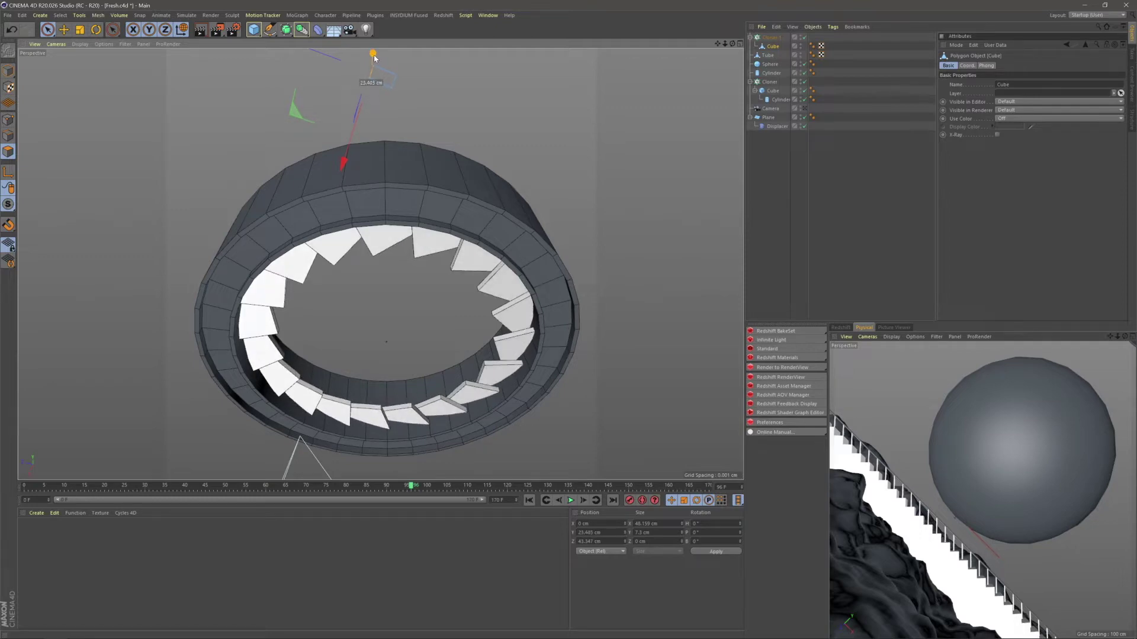
left_click(817, 270)
- Examine the slanted plates inside the tube from the front and from below
left_click_drag(536, 286, 545, 243, "alt")
scroll(464, 287, "up", 5)
scroll(537, 248, "down", 6)
middle_click_drag(576, 176, 541, 258, "alt")
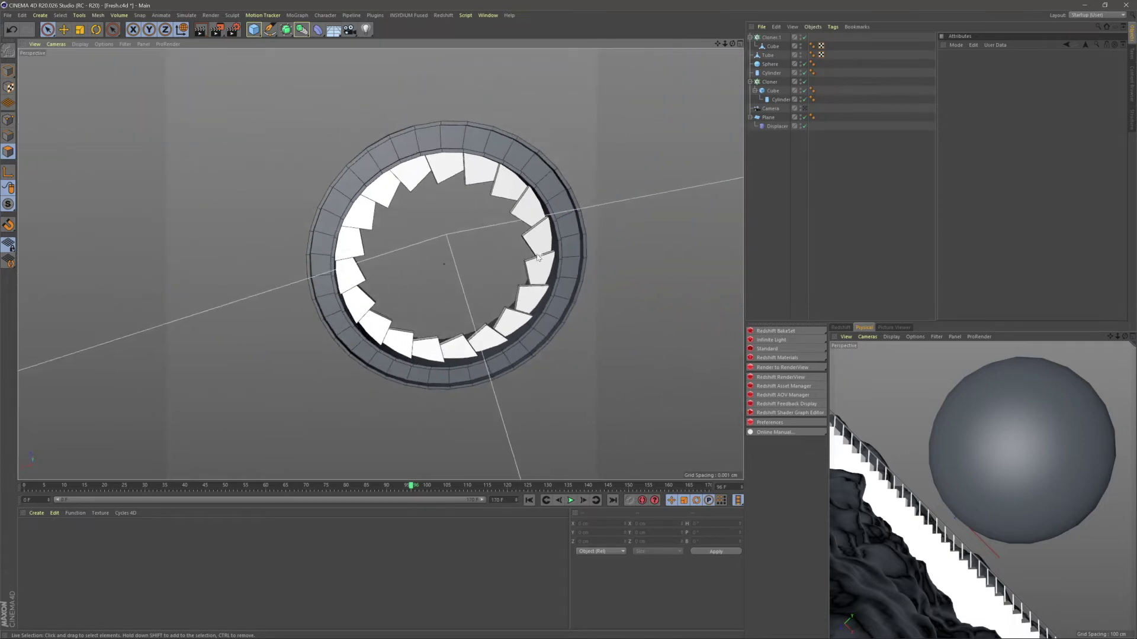
left_click_drag(541, 258, 434, 194, "alt")
mouse_move(539, 300)
left_mouse_down("alt")
mouse_move(414, 281)
mouse_move(467, 244)
left_mouse_up("alt")
right_click_drag(466, 242, 533, 218, "alt")
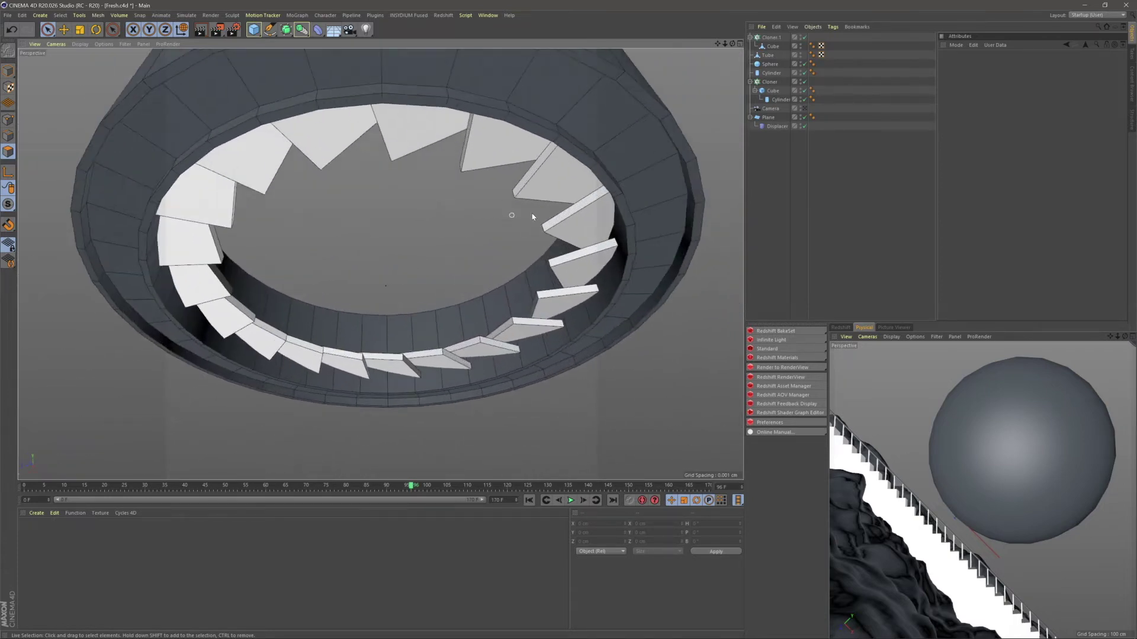
mouse_move(582, 208)
left_mouse_down("alt")
mouse_move(578, 176)
mouse_move(583, 242)
left_mouse_up("alt")
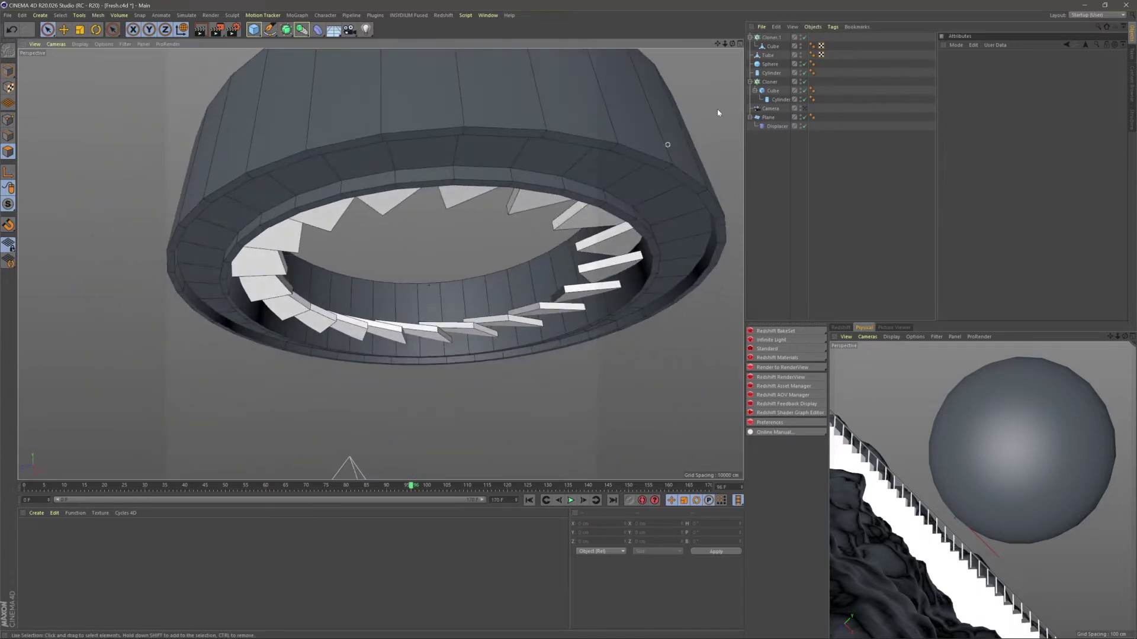
- Rename the plate cloner as Shutter and nest it under the Tube object
left_click(750, 37)
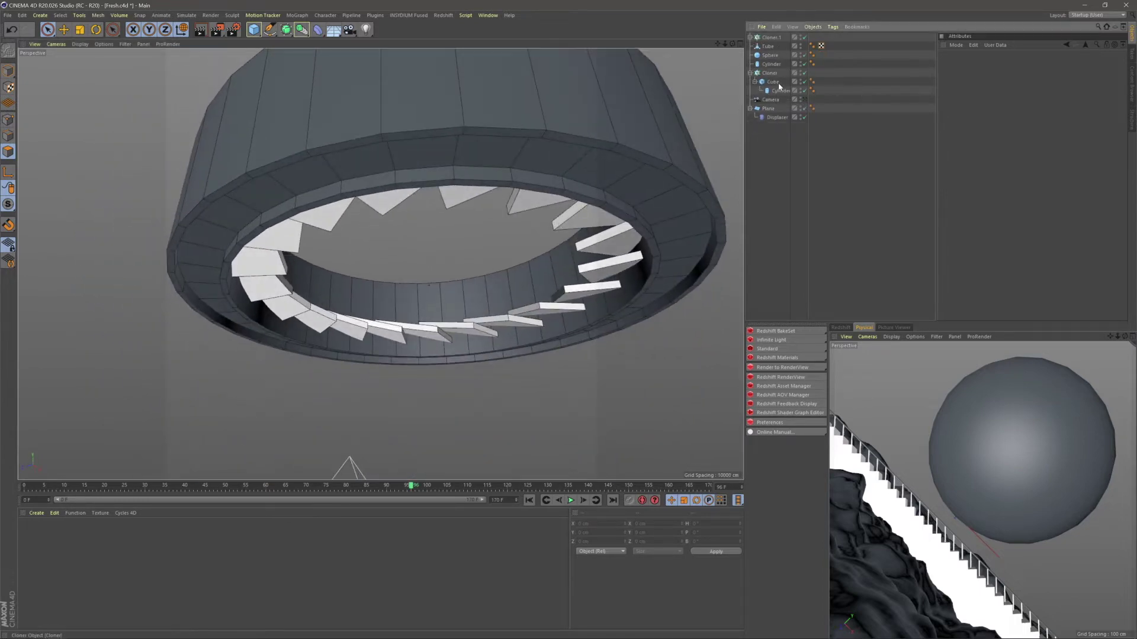
left_click(771, 37)
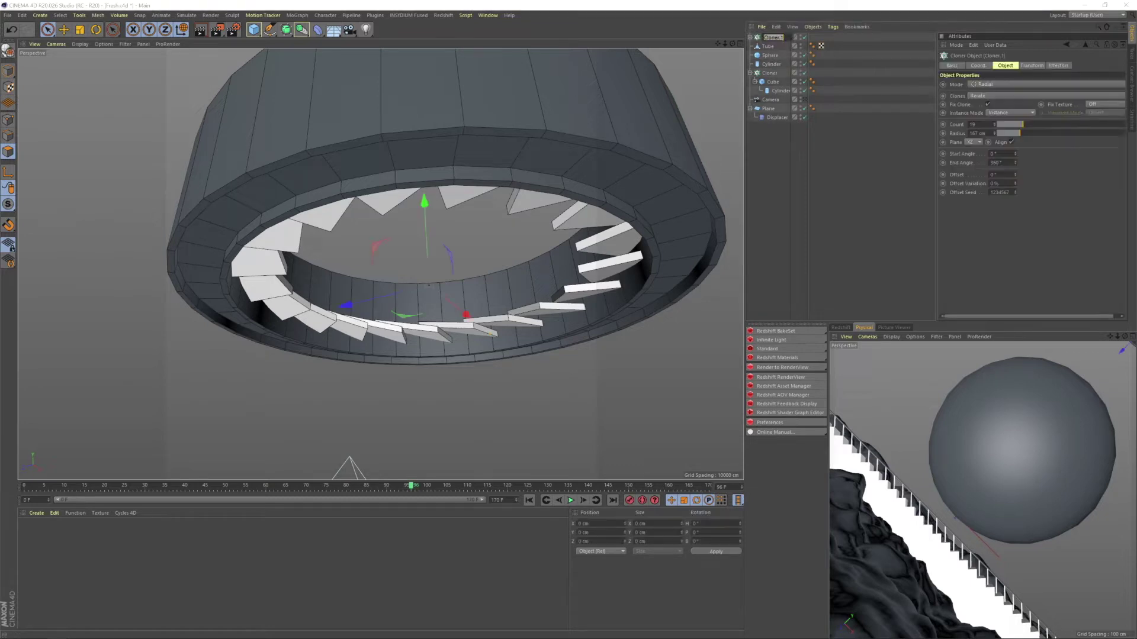
type("Shutter")
key("Return")
left_click_drag(765, 46, 769, 46)
left_click(817, 152)
- Add a new cube and raise it along Y until it sits just below the tube ring
scroll(543, 260, "down", 8)
left_click_drag(505, 285, 447, 231, "alt")
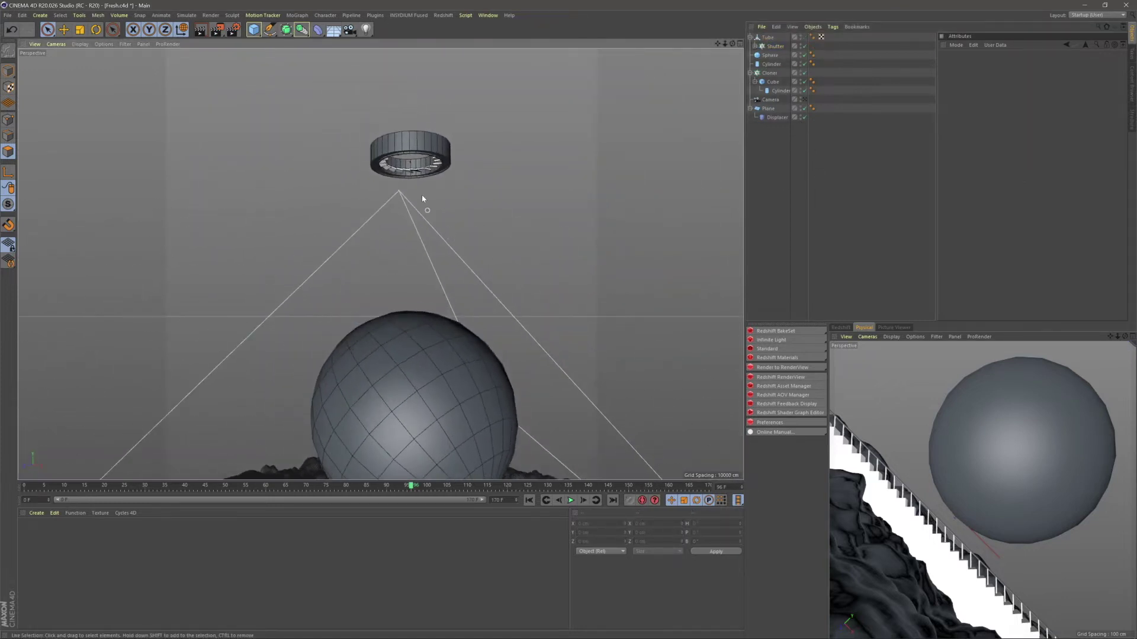
middle_click_drag(430, 218, 446, 238, "alt")
right_click_drag(429, 172, 469, 157, "alt")
left_click_drag(470, 158, 381, 264, "alt")
right_click_drag(452, 159, 460, 122, "alt")
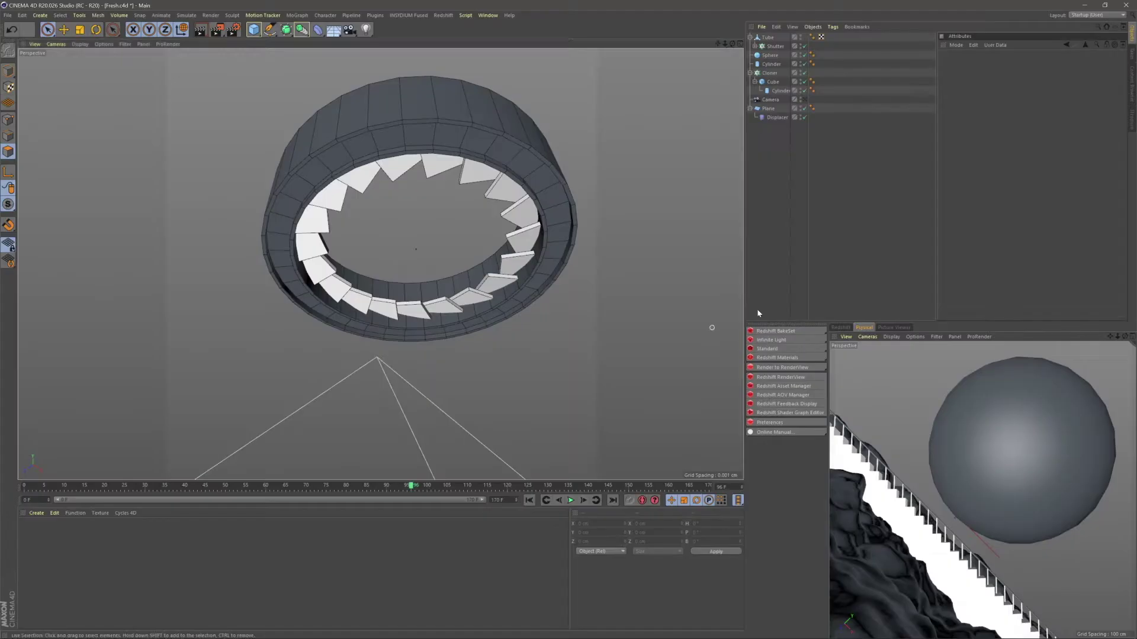
left_click(254, 29)
right_click_drag(415, 238, 438, 418, "alt")
middle_click_drag(424, 295, 457, 383, "alt")
left_click_drag(436, 319, 437, 134)
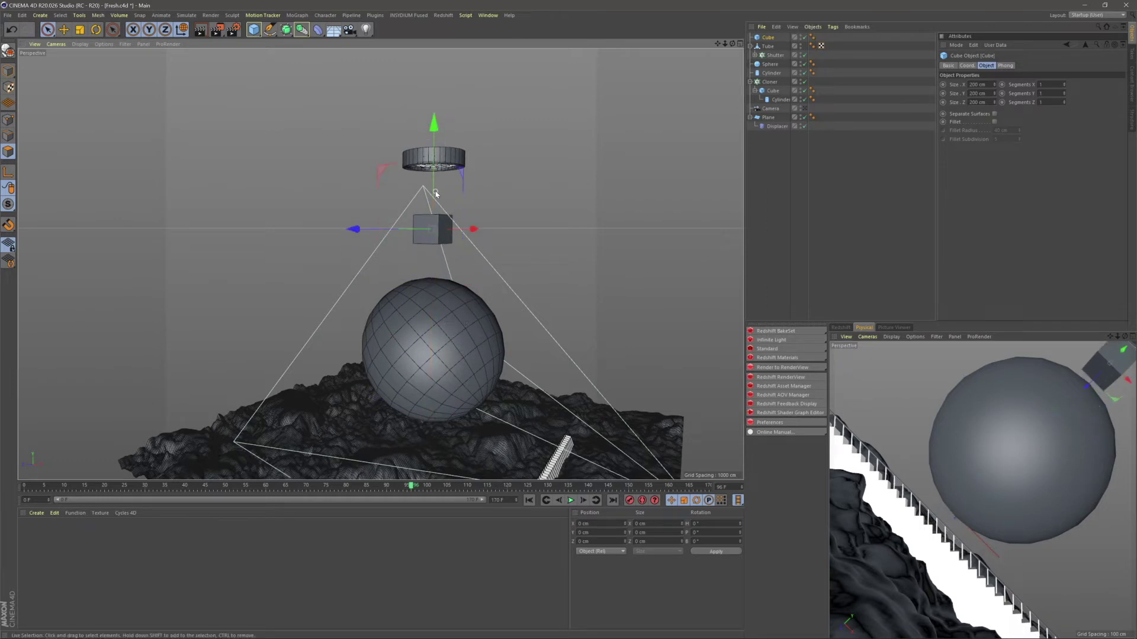
right_click_drag(436, 194, 443, 117, "alt")
left_click_drag(433, 183, 434, 110)
middle_click_drag(431, 158, 439, 232, "alt")
right_click_drag(438, 233, 456, 178, "alt")
- Resize the new cube into a long bar of about 27.7 × 17.3 × 131.6 cm with 2 Z segments
left_click(9, 70)
left_click_drag(382, 319, 438, 325, "alt")
left_click_drag(541, 314, 489, 320)
left_click_drag(483, 244, 579, 282)
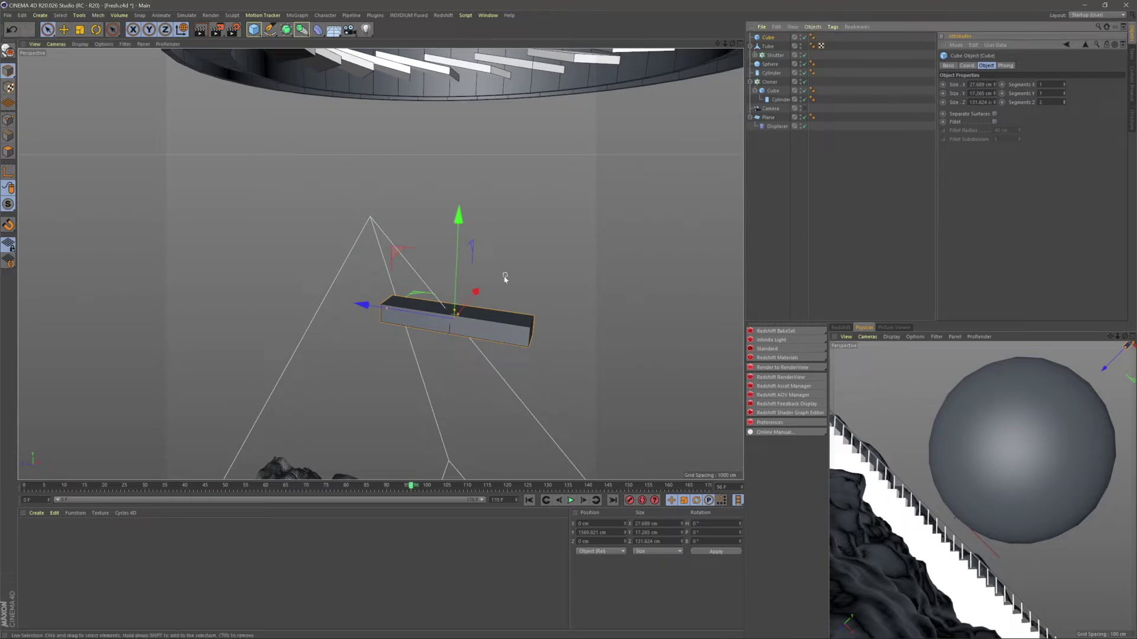
middle_click_drag(460, 310, 472, 277, "alt")
scroll(473, 275, "up", 3)
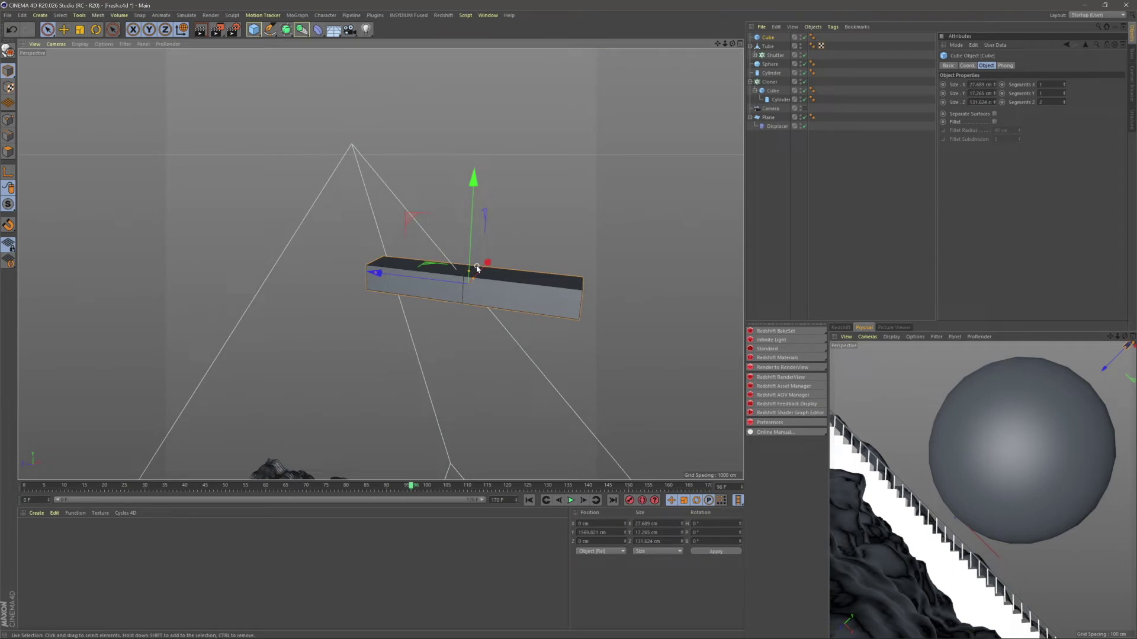
- Make the bar editable, select its two top polygons, and inset them 4.3 cm with Extrude Inner
left_click(8, 52)
left_click(9, 152)
scroll(514, 329, "up", 4)
left_click_drag(514, 331, 521, 353, "alt")
left_click_drag(489, 253, 432, 248)
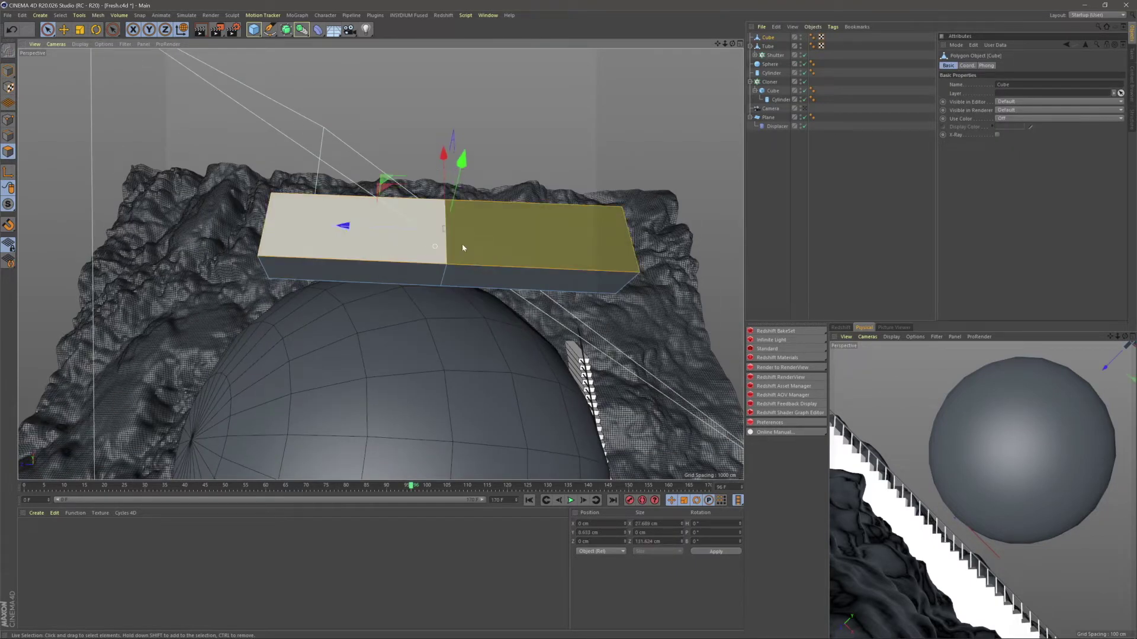
right_click(496, 236)
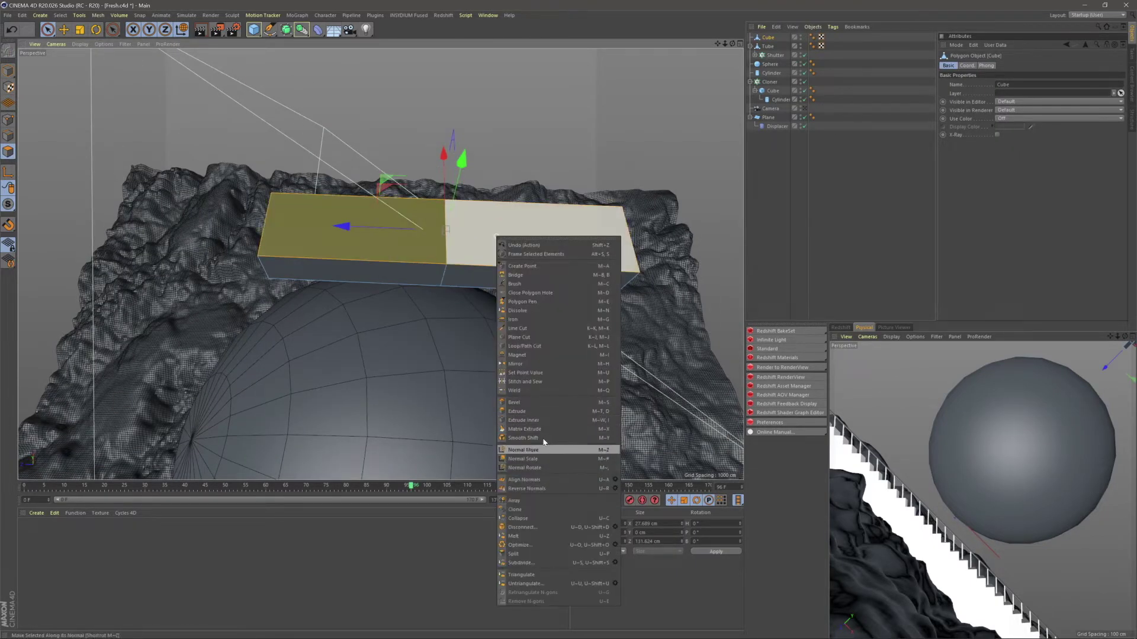
left_click(524, 420)
left_click_drag(577, 315, 619, 315)
- Extrude the inset top polygons by -3.7 cm to form a recess in the bar
right_click(589, 323)
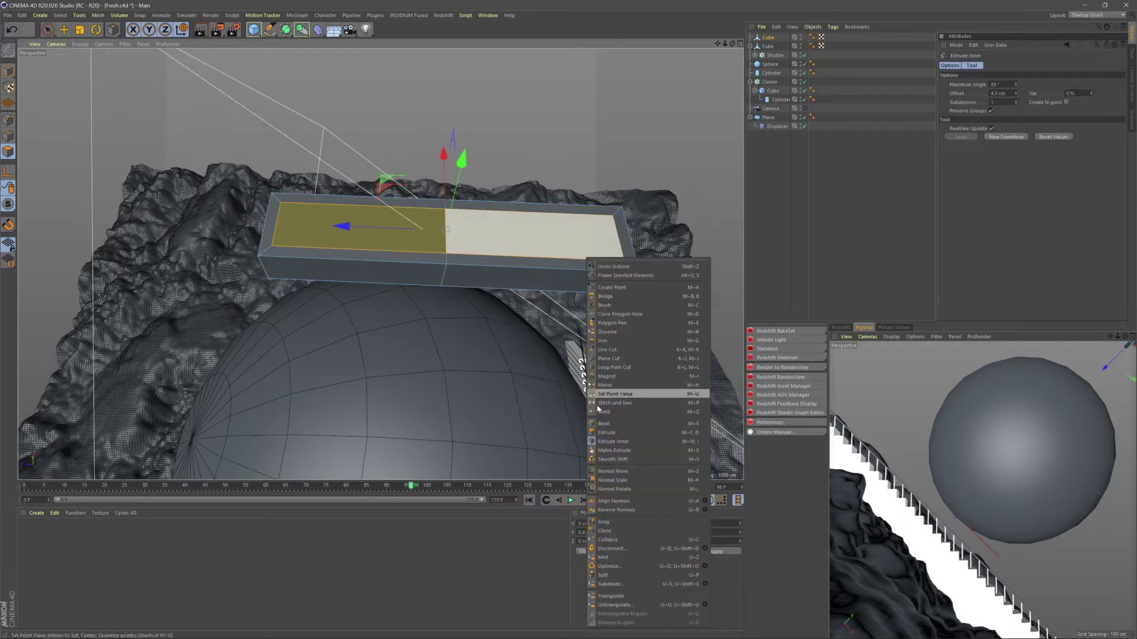
left_click(616, 431)
left_click_drag(616, 432, 583, 431)
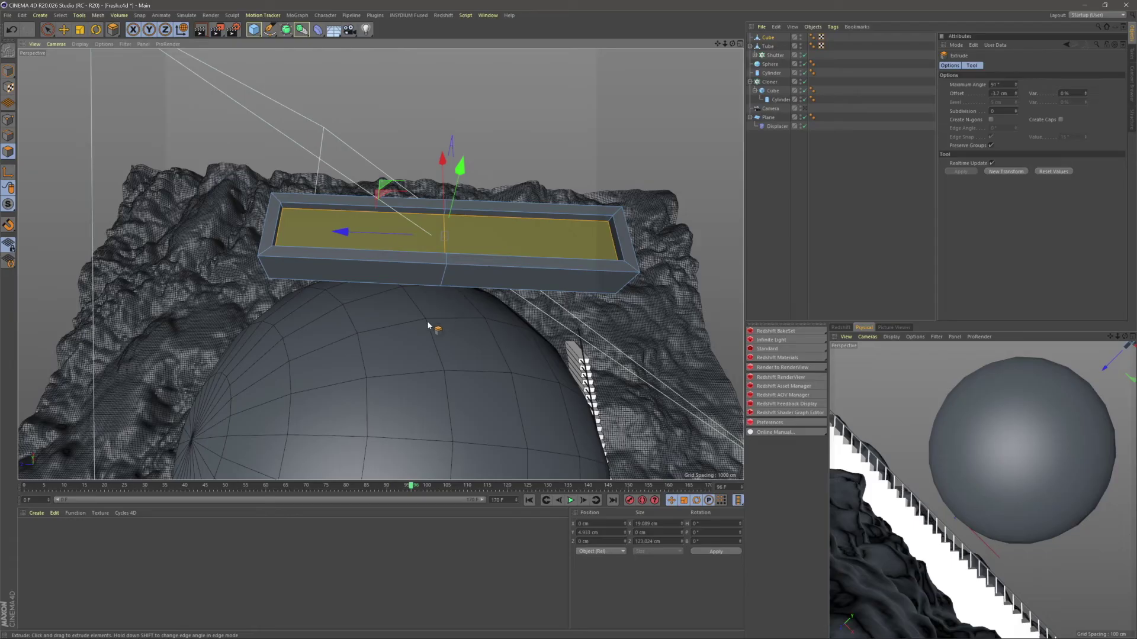
- Select the edge loop around the bar's middle and shift it to give the bar a slight bend
key("u")
key("l")
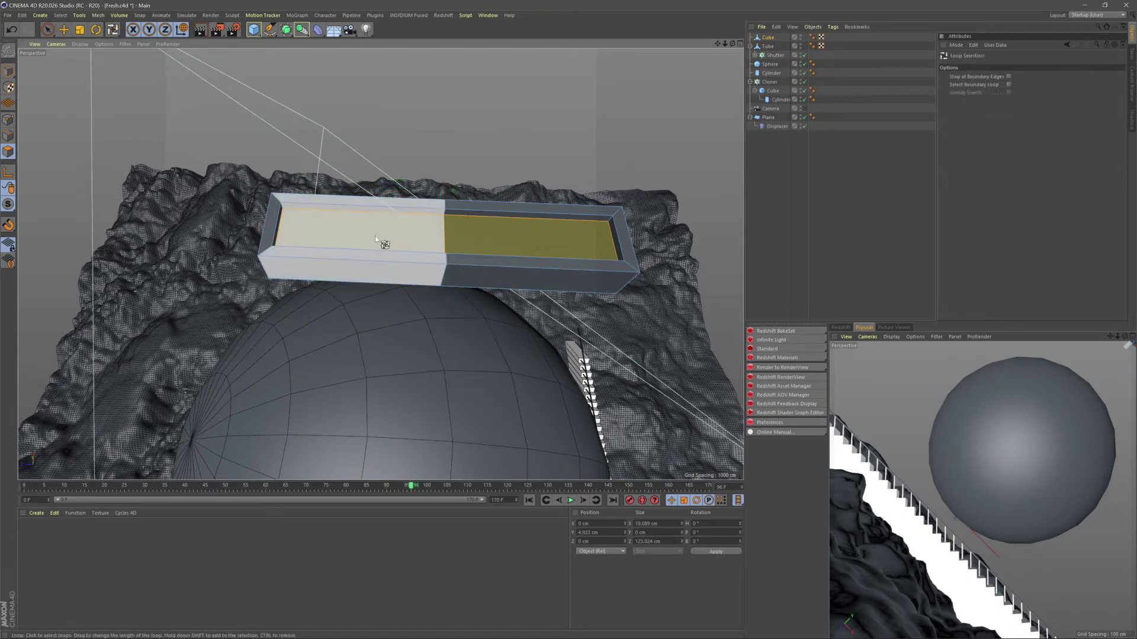
left_click(9, 135)
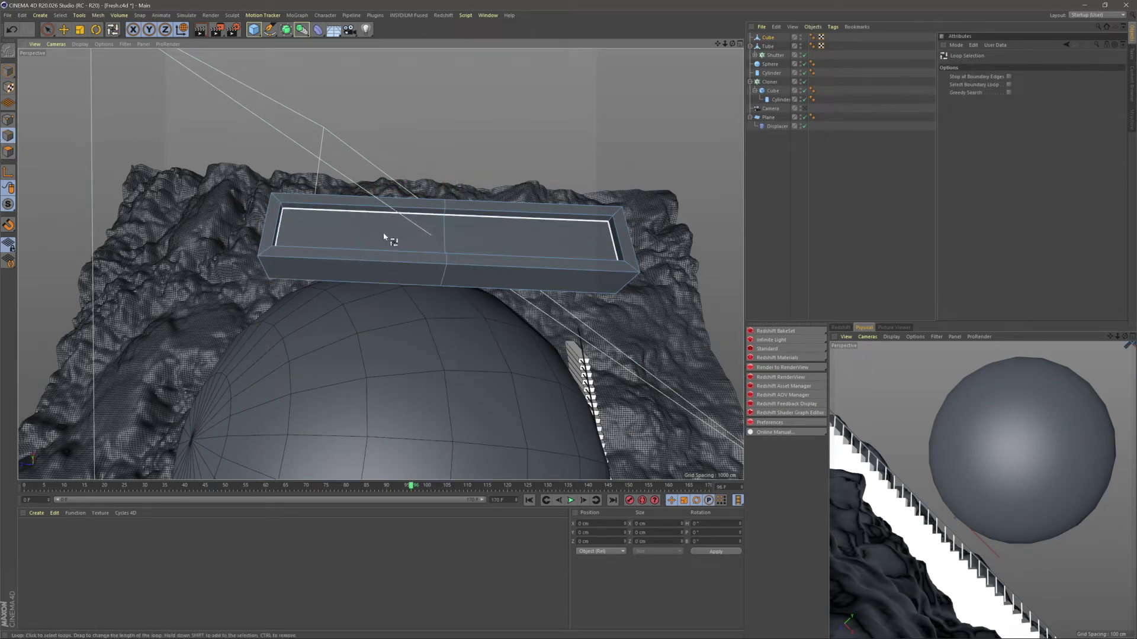
left_click(449, 277)
left_click_drag(459, 279, 455, 169, "alt")
left_click(47, 29)
left_click(474, 198)
left_click_drag(456, 248, 483, 328, "alt")
left_click(442, 318)
left_click(779, 195)
- Duplicate the Shutter cloner outside the tube and delete the plate cube from the copy
left_click_drag(480, 279, 401, 350, "alt")
scroll(547, 288, "down", 4)
left_click_drag(548, 288, 685, 180, "alt")
scroll(439, 214, "down", 3)
left_click_drag(507, 131, 503, 171, "alt")
left_click(775, 55)
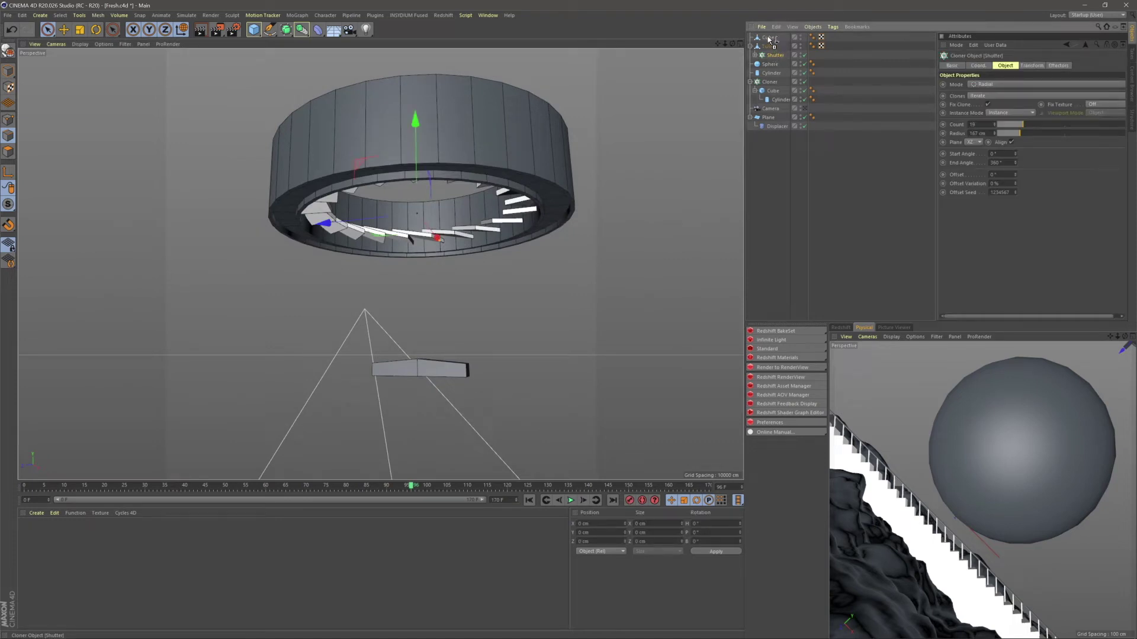
left_click_drag(770, 37, 768, 37, "ctrl")
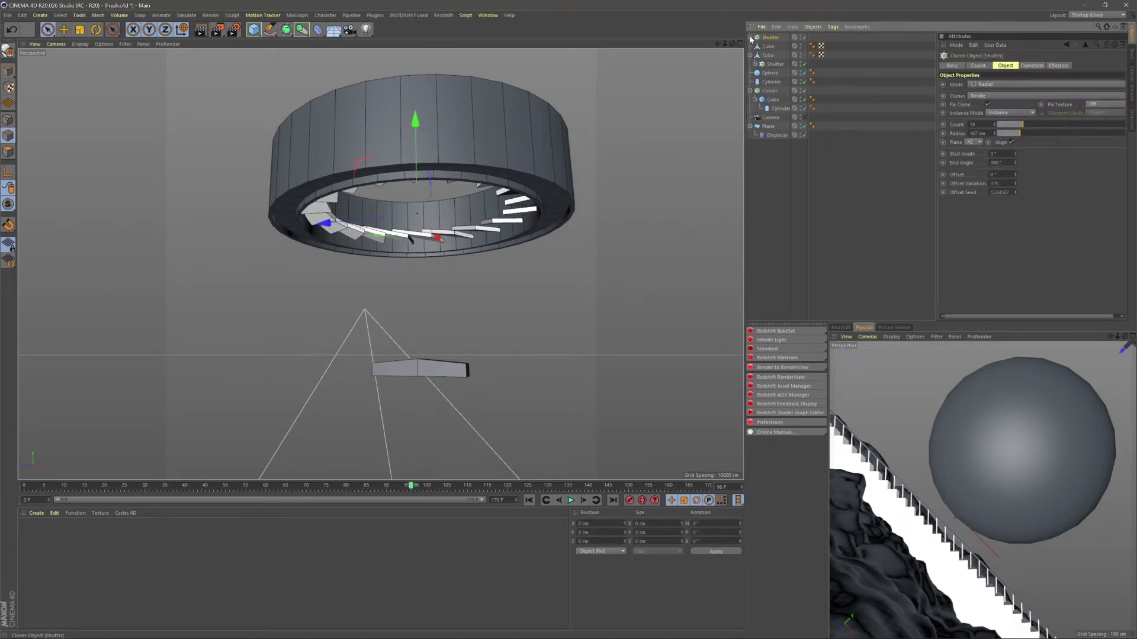
left_click(750, 37)
left_click(770, 48)
key("Delete")
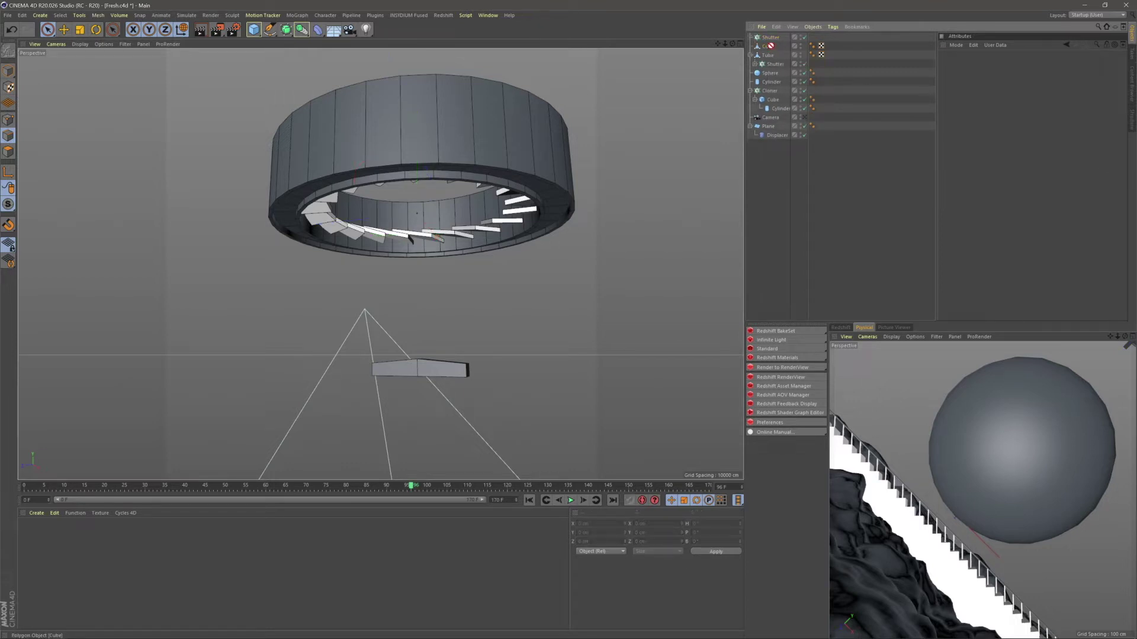
- Nest the recessed bar in the copied cloner and rename that cloner as Lights
left_click(769, 37)
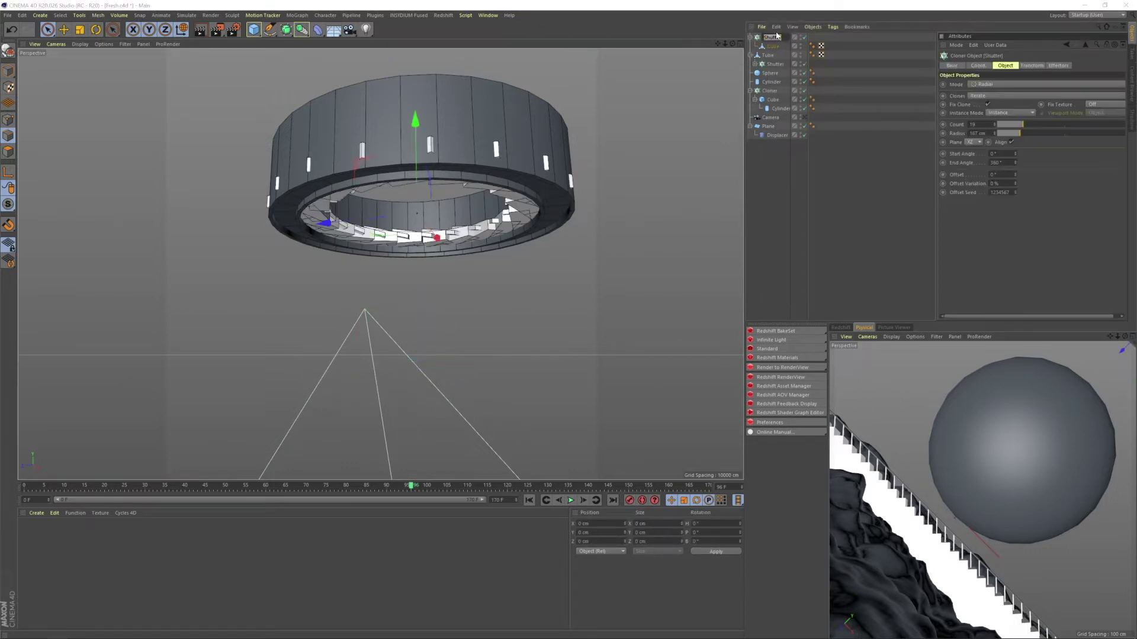
key("Return")
left_click(679, 170)
left_click_drag(431, 168, 462, 125, "alt")
- Increase the Lights cloner's radius until the bars sit outside the tube ring
left_click(769, 38)
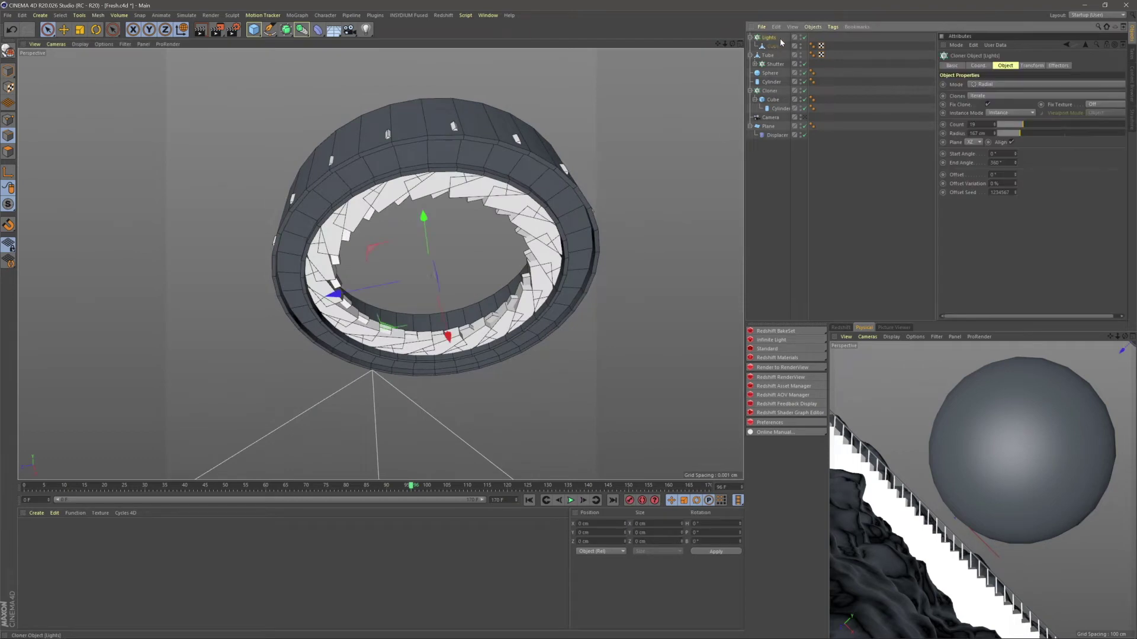
left_click_drag(1020, 136, 1032, 136)
left_click(824, 171)
left_click_drag(491, 216, 480, 308, "alt")
left_click_drag(485, 258, 532, 160, "alt")
- Set the Lights clones' transform rotation to 0° heading and 180° bank, pointing them outward with their recesses facing down
left_click(772, 38)
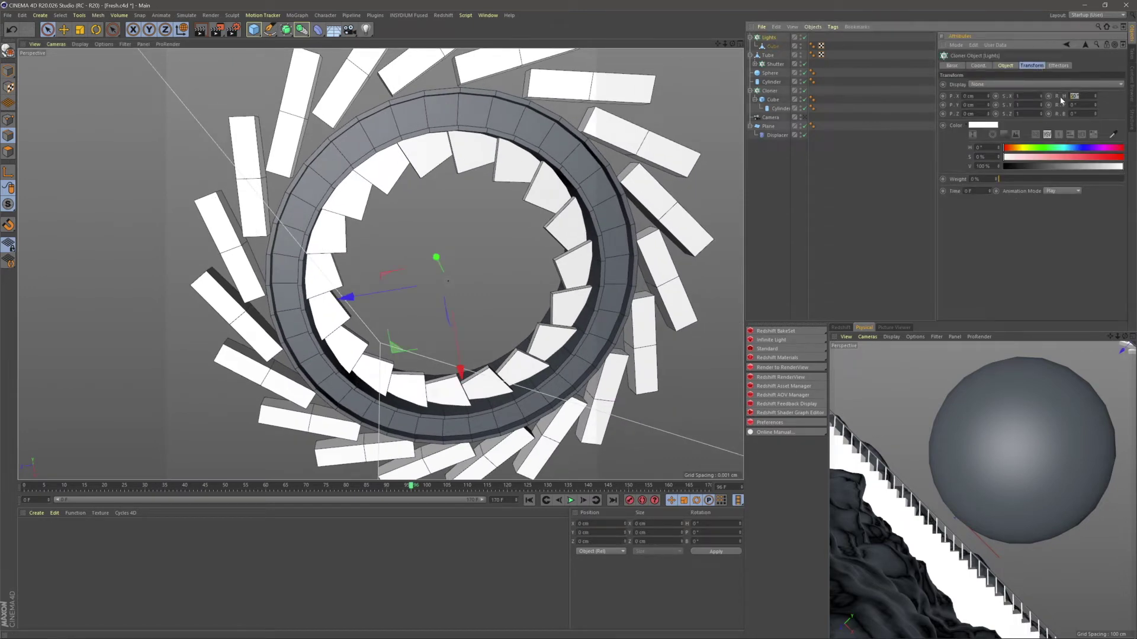
key("Return")
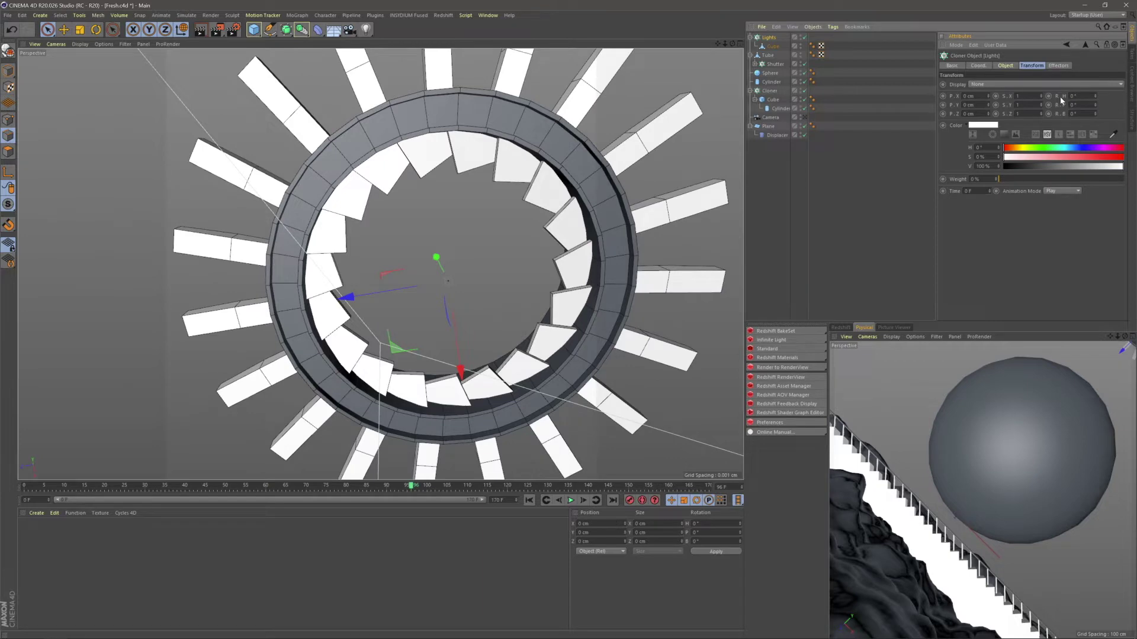
left_click_drag(577, 254, 466, 333, "alt")
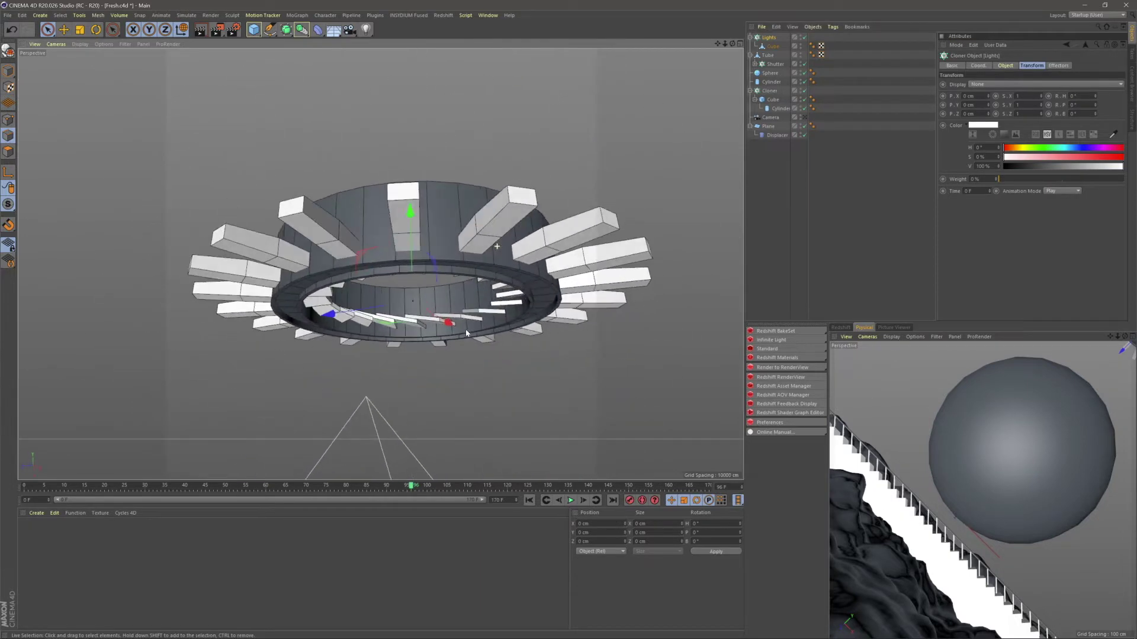
left_click_drag(510, 252, 494, 207, "alt")
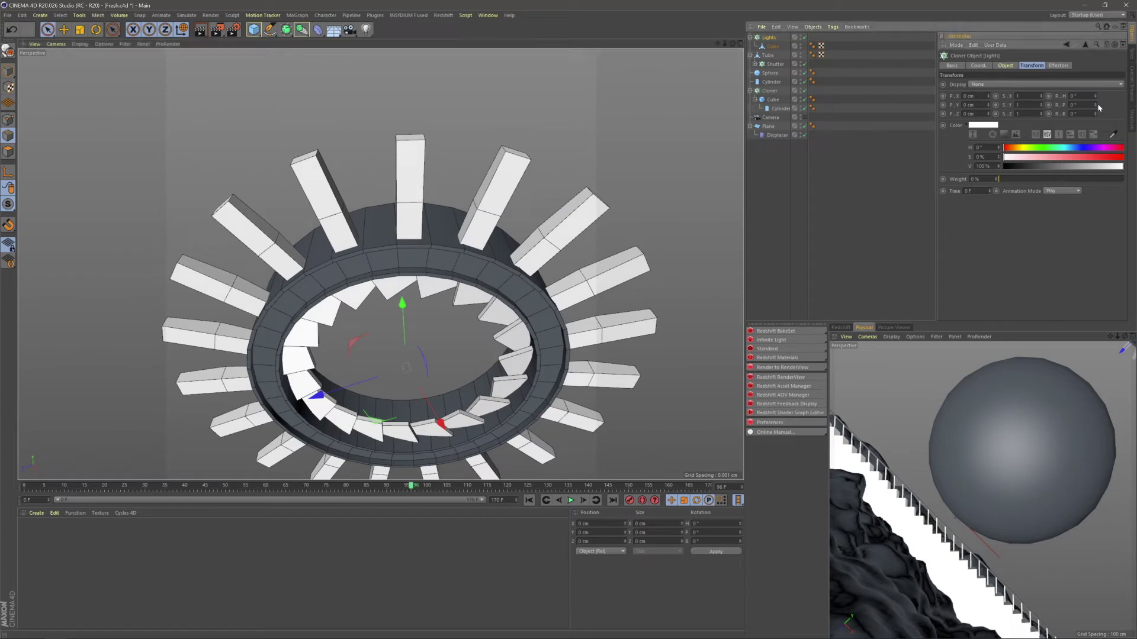
left_click_drag(1095, 113, 1096, 116)
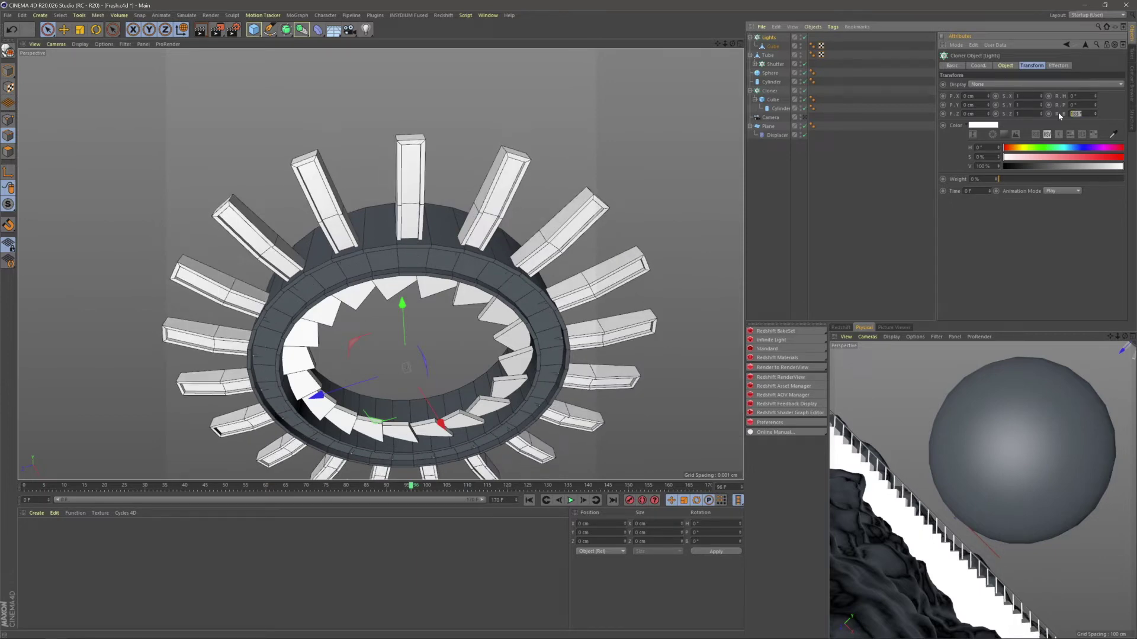
key("Return")
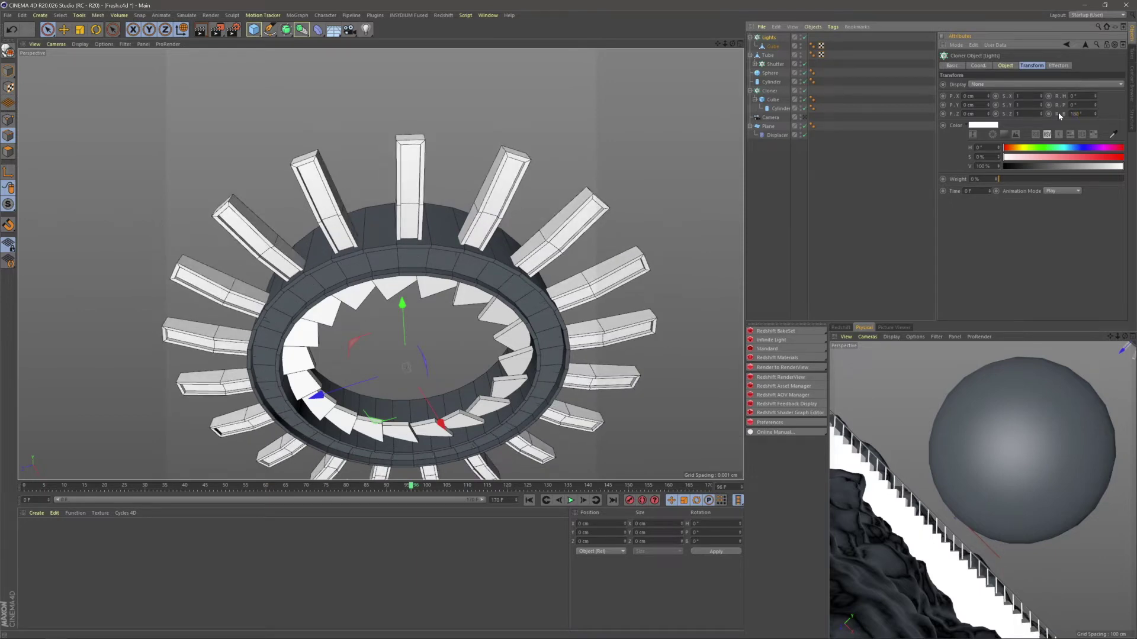
left_click(669, 177)
- Inspect the ring of radial light bars from below, and switch to the browser to compare it with the reference artwork
right_click_drag(451, 112, 448, 229, "alt")
left_click_drag(448, 229, 444, 226, "alt")
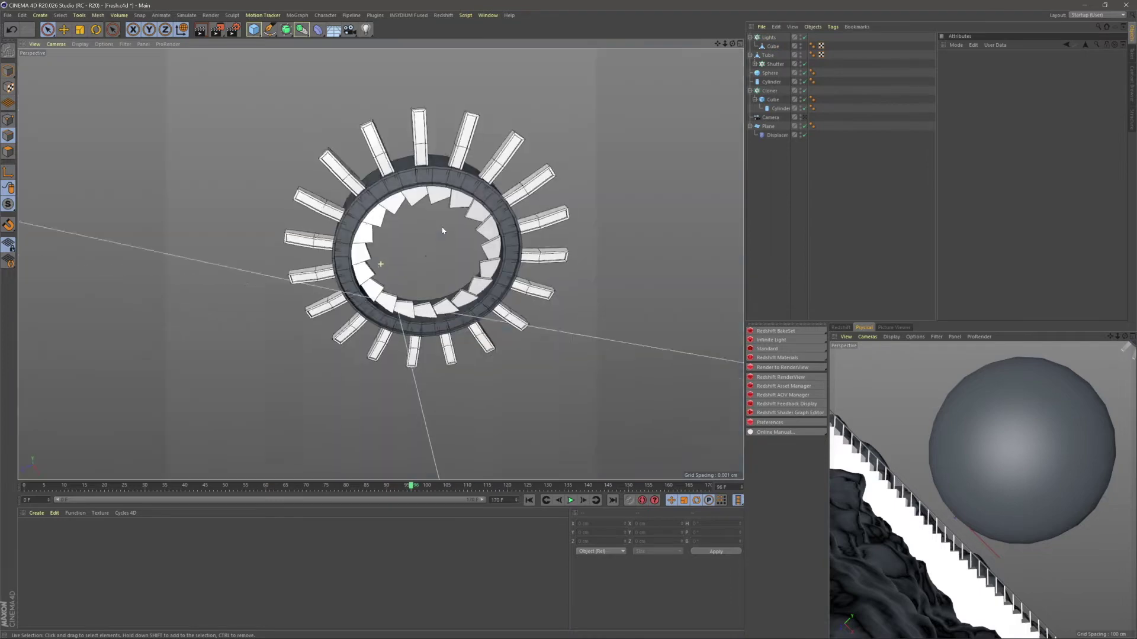
right_click_drag(444, 226, 489, 142, "alt")
scroll(489, 142, "down", 10)
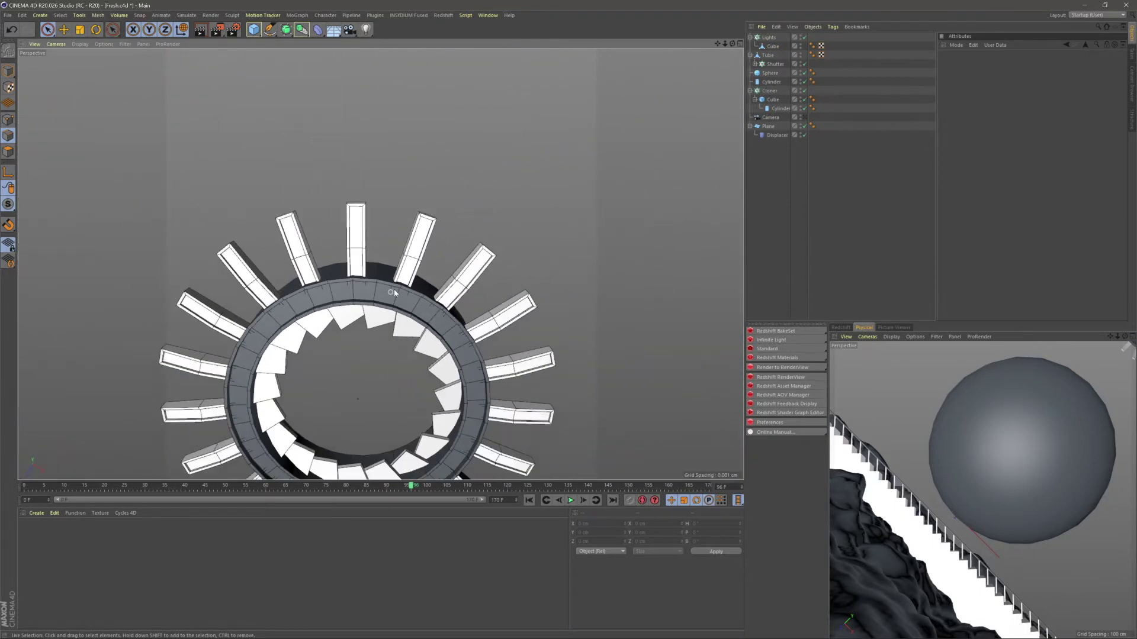
mouse_move(417, 337)
left_mouse_down("alt")
mouse_move(474, 371)
mouse_move(469, 254)
mouse_move(561, 224)
left_mouse_up("alt")
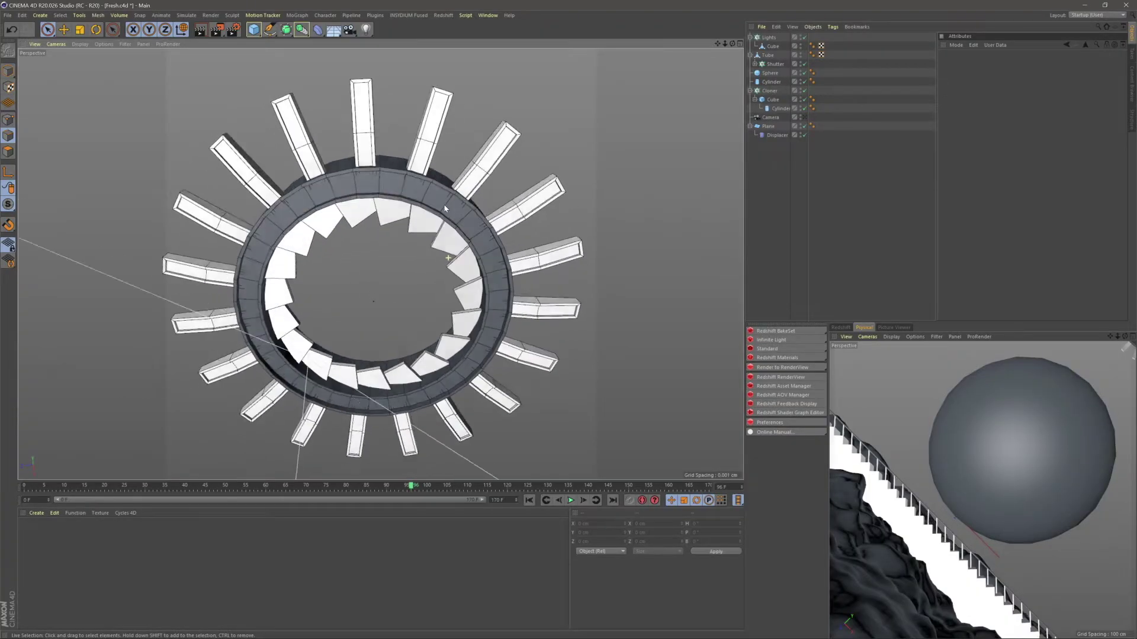
key("alt+Tab")
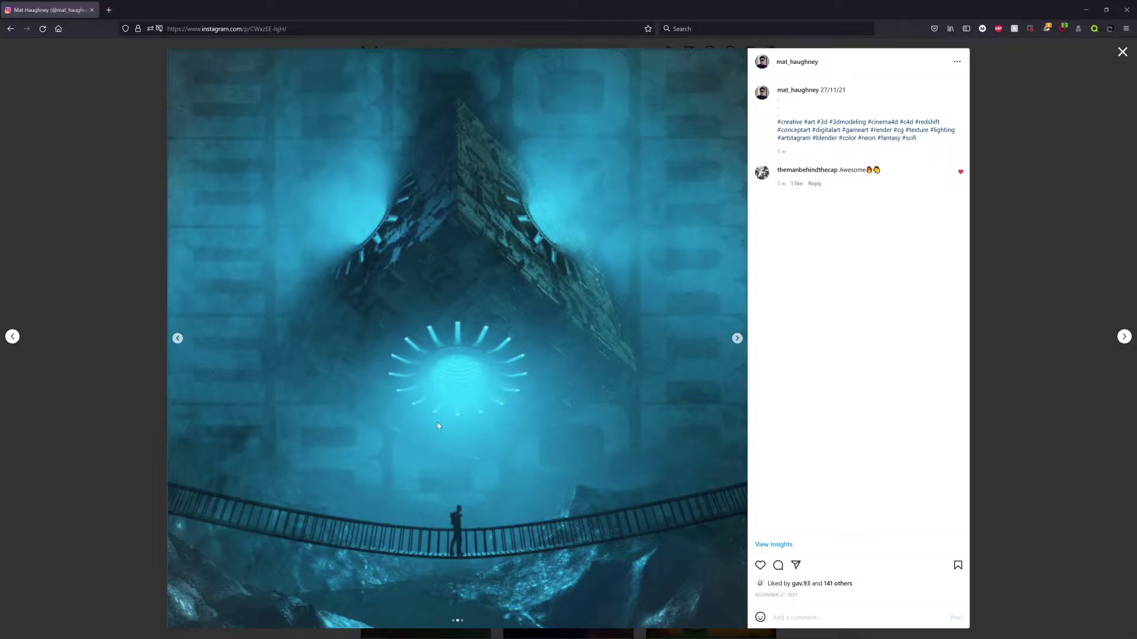
- Switch back to Cinema 4D, set the Lights cloner's count to 18, and check the bars around the ring
key("alt+Tab")
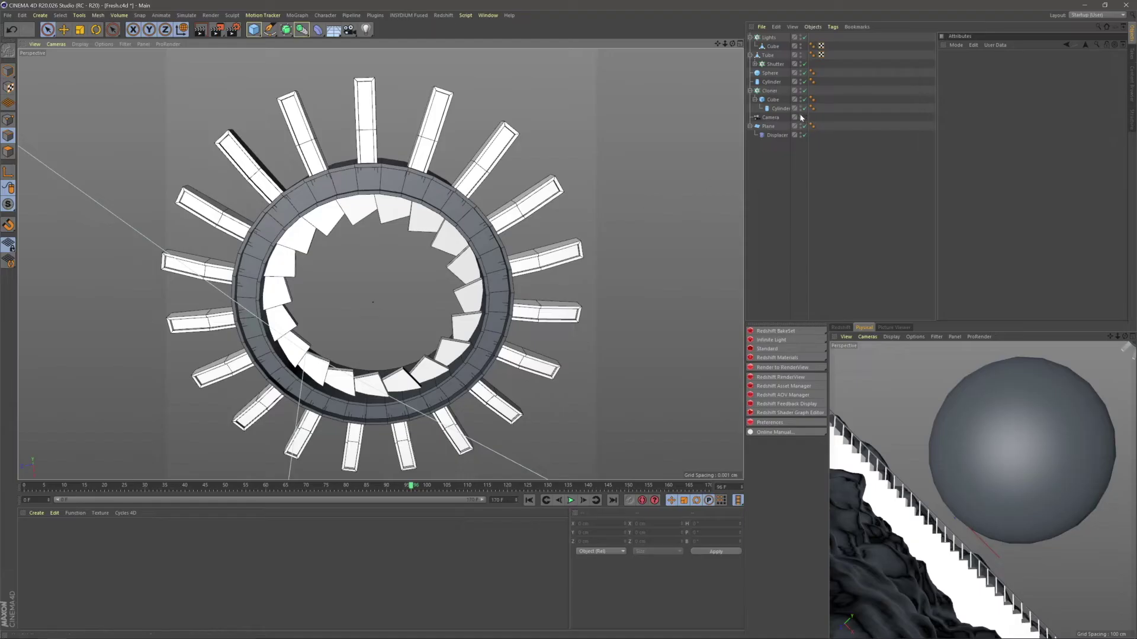
left_click(769, 37)
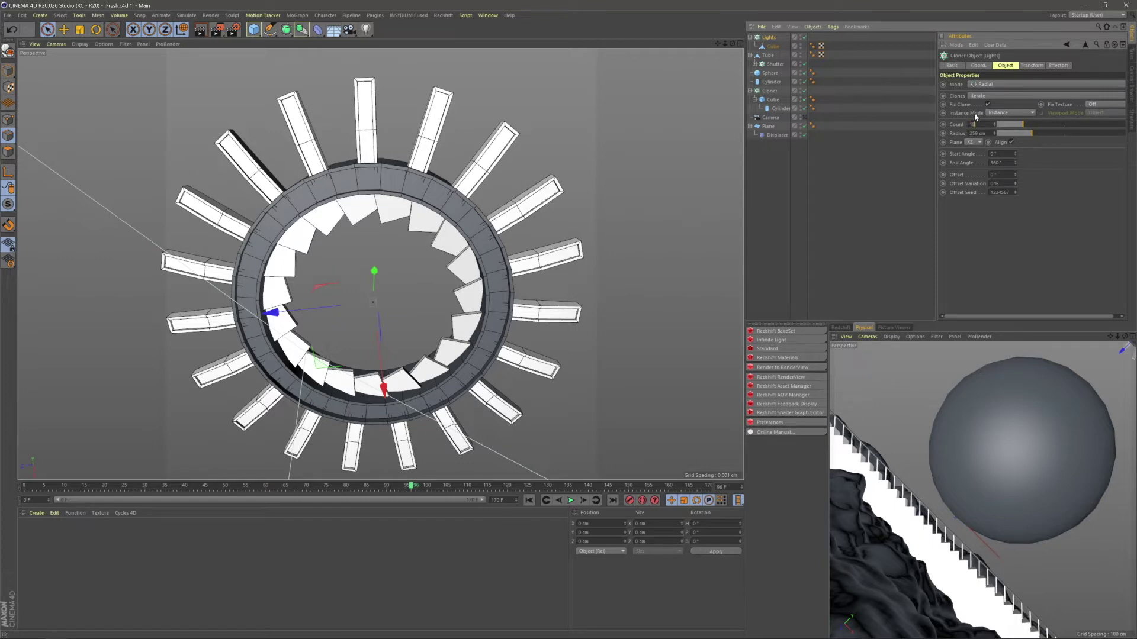
type("18")
key("Return")
left_click(865, 236)
left_click_drag(483, 236, 458, 332, "alt")
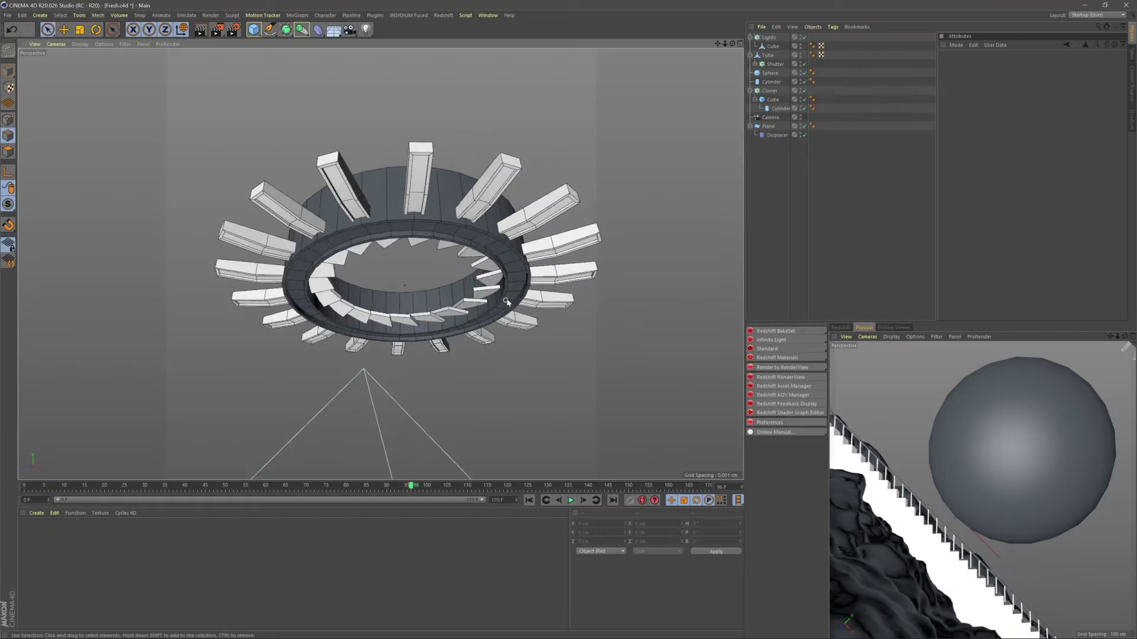
left_click_drag(467, 367, 526, 314, "alt")
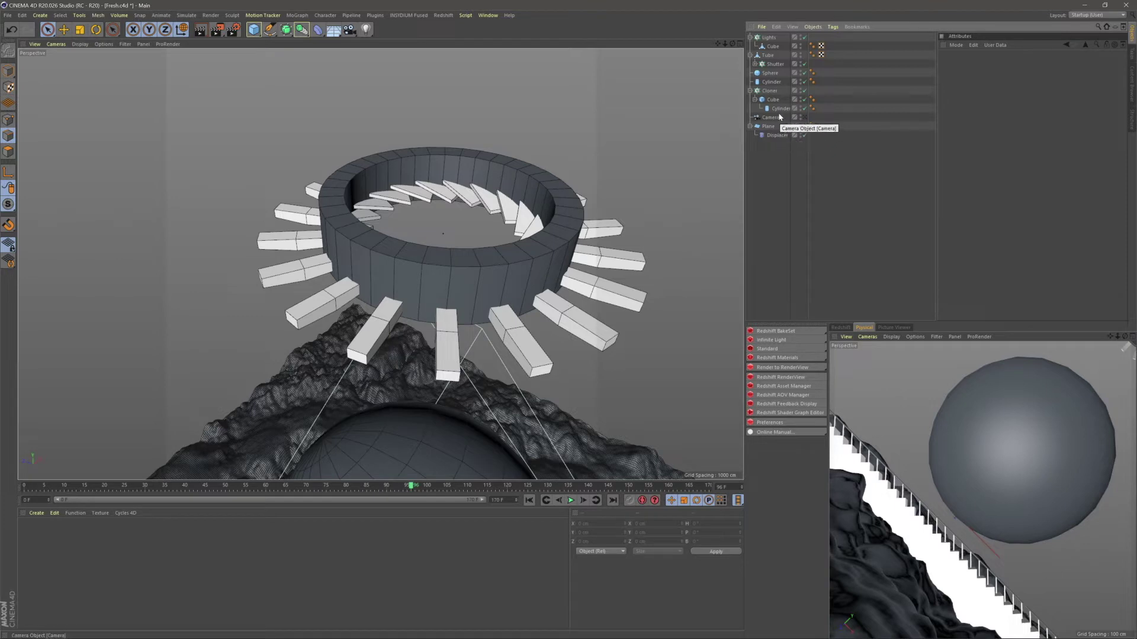
- Loop-select the polygon ring on the Tube's upper rim and raise it, stretching the ring into a tall cylinder
left_click(768, 55)
left_click(8, 151)
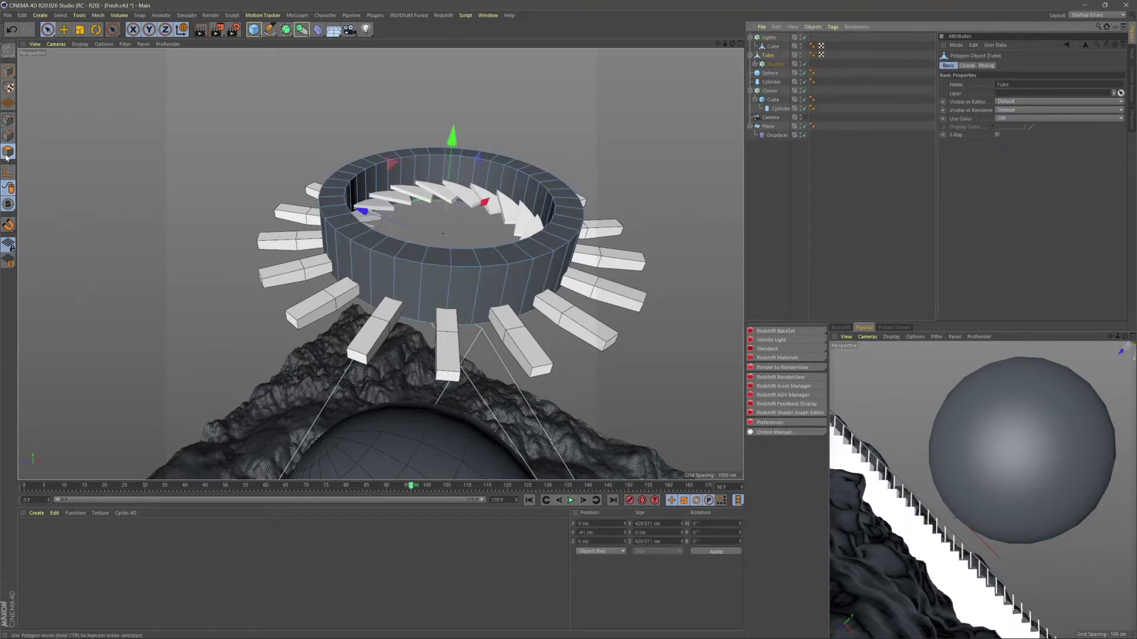
key("u")
key("l")
left_click(336, 197)
left_click_drag(497, 266, 515, 235, "alt")
key("space")
left_click_drag(429, 164, 431, 136)
middle_click_drag(472, 226, 457, 320, "alt")
left_click_drag(447, 315, 450, 370, "alt")
left_click(772, 244)
right_click_drag(485, 268, 423, 290, "alt")
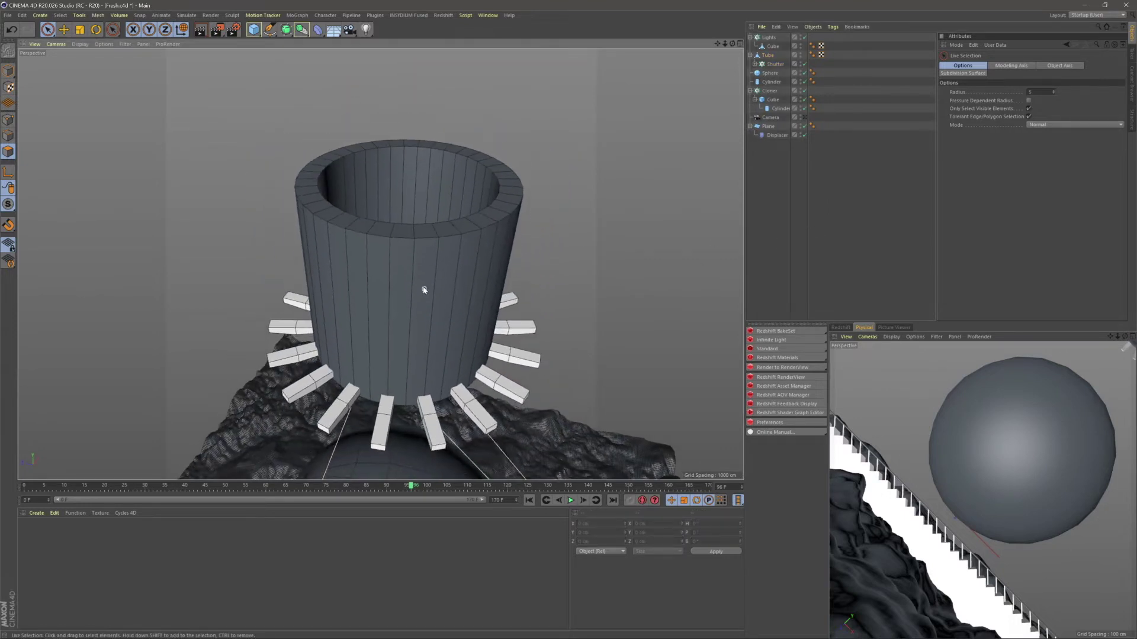
- Add a disc primitive and raise it into the upper opening of the tube
left_click(254, 29)
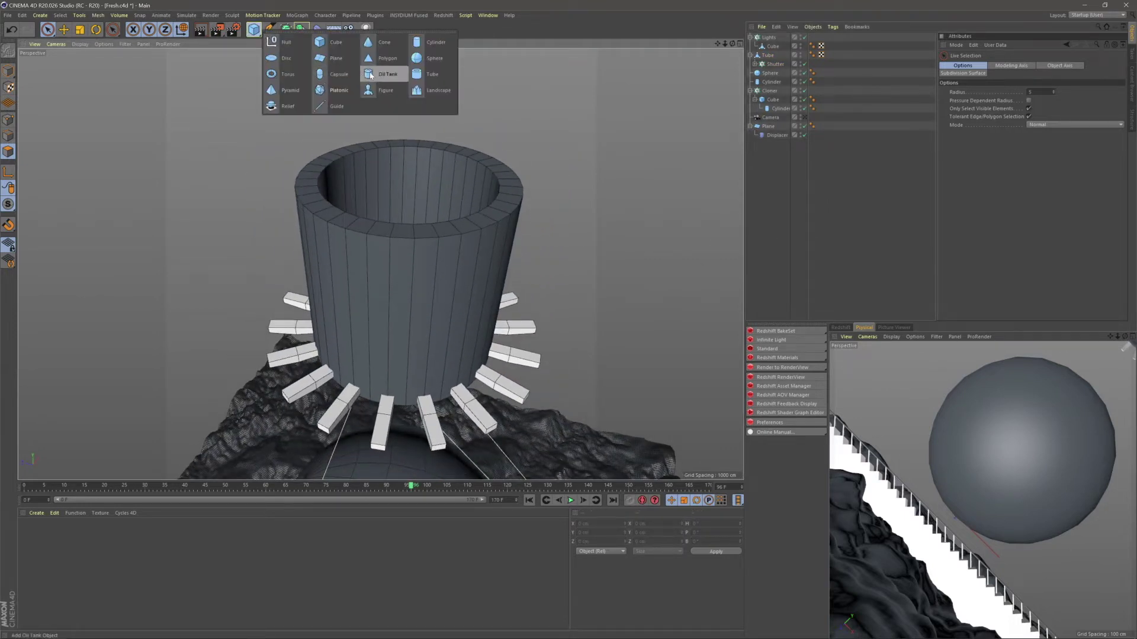
left_click(286, 64)
scroll(373, 335, "down", 7)
left_click_drag(384, 448, 390, 166)
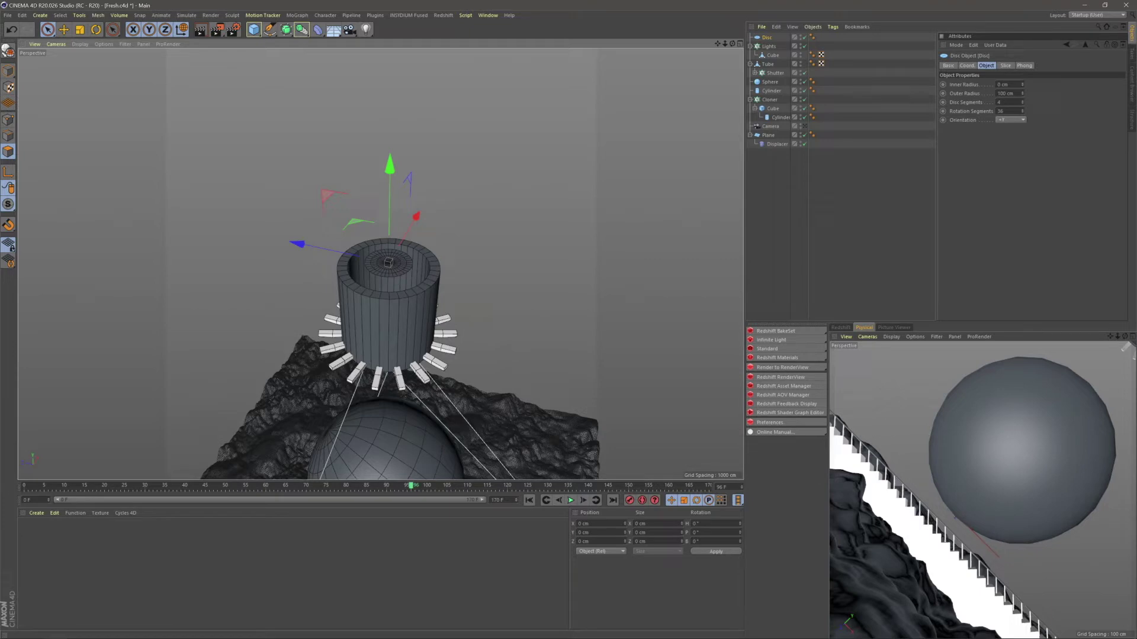
- Set the disc's disc segments to 1, and undo a trial increase of its rotation segments
left_click_drag(1005, 102, 981, 103)
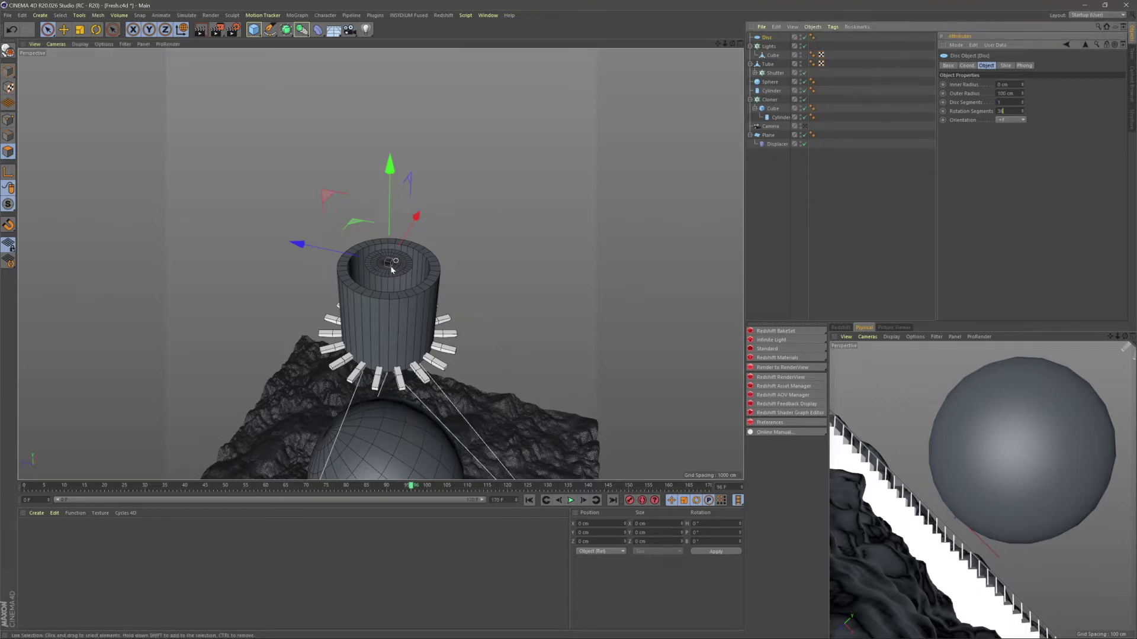
scroll(396, 248, "up", 5)
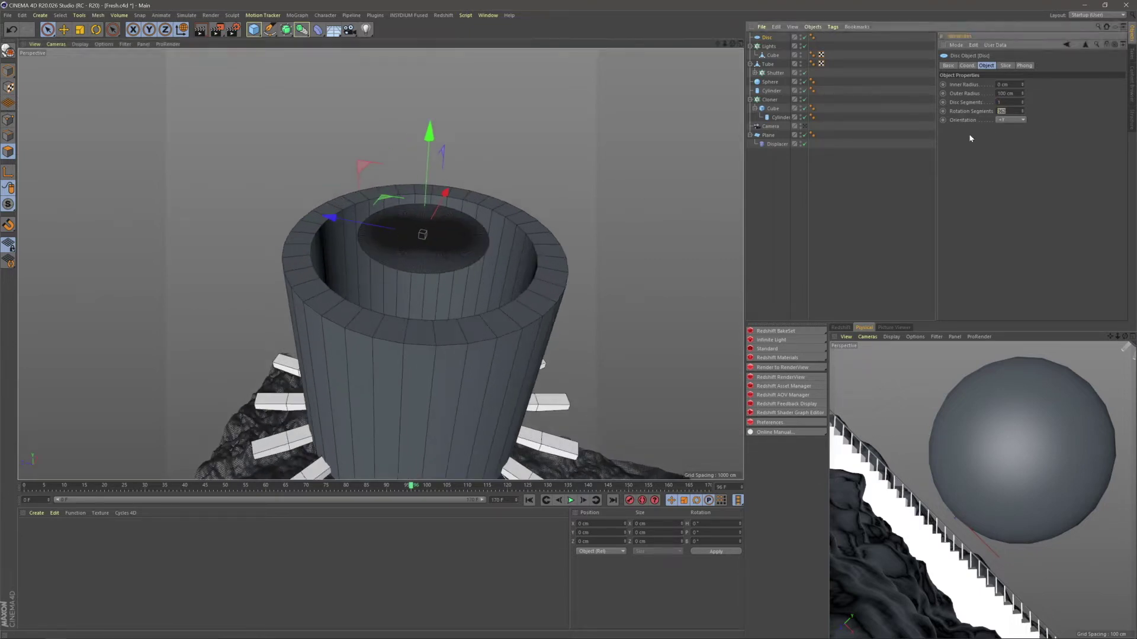
key("ctrl+z")
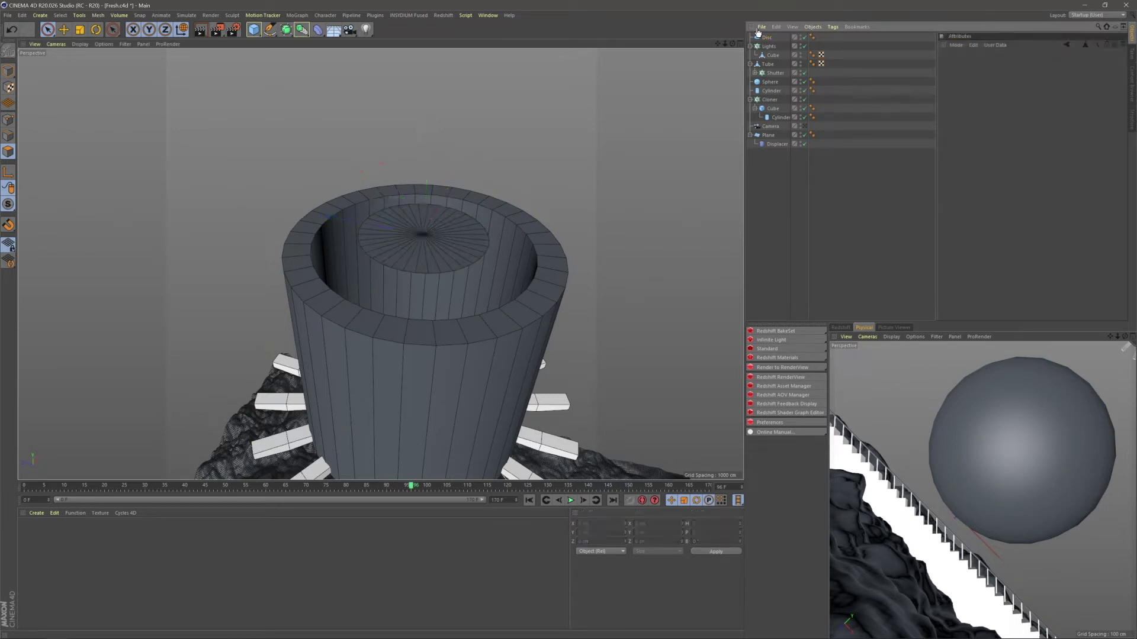
- Scale the disc up uniformly until it caps the tube's upper opening
left_click(79, 29)
left_click_drag(355, 172, 429, 174)
key("space")
- Nest the Lights cloner and the disc under the Tube object alongside the Shutter cloner
left_click(767, 55)
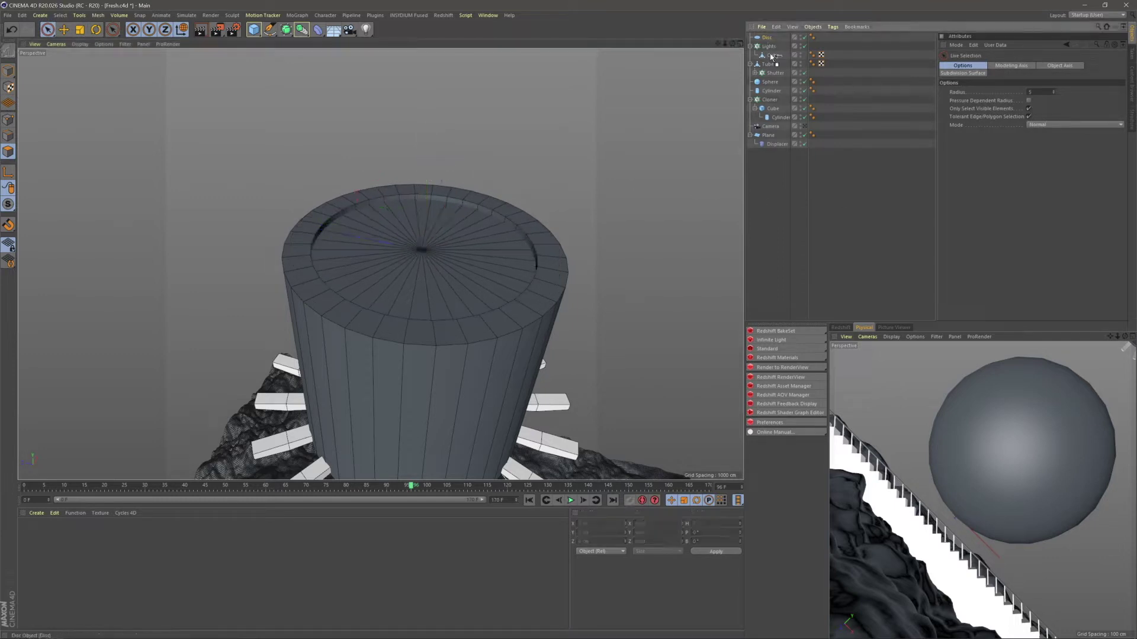
left_click_drag(768, 69, 769, 47)
left_click(749, 37)
left_click(799, 262)
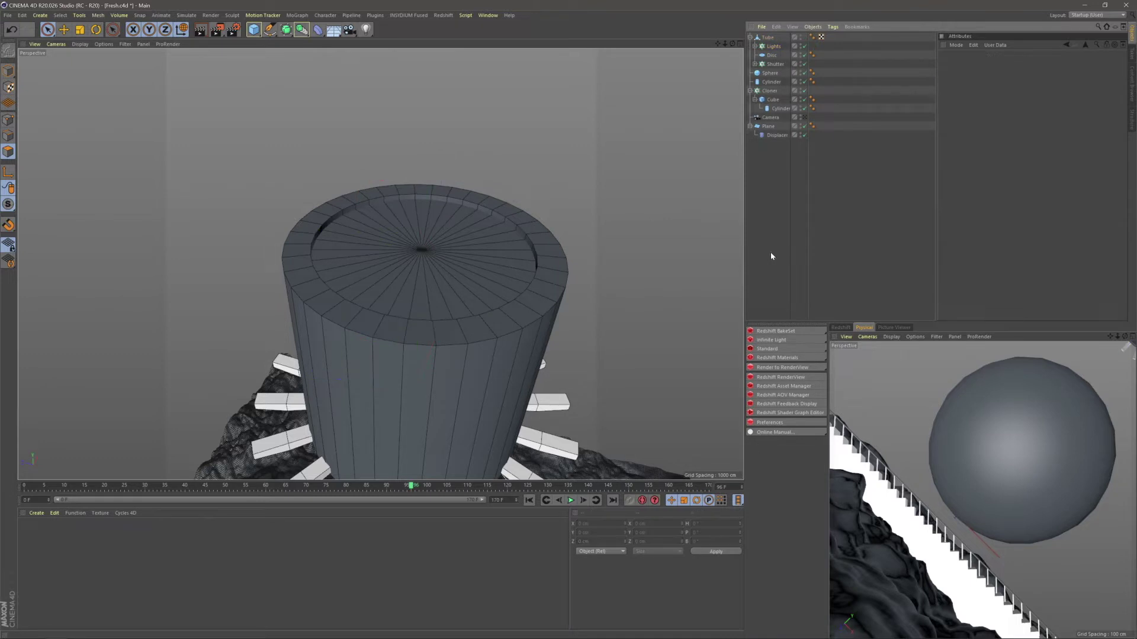
- Inspect the capped tube from below, and browse the reference images in the browser to compare its glowing interior
right_click_drag(469, 346, 470, 394, "alt")
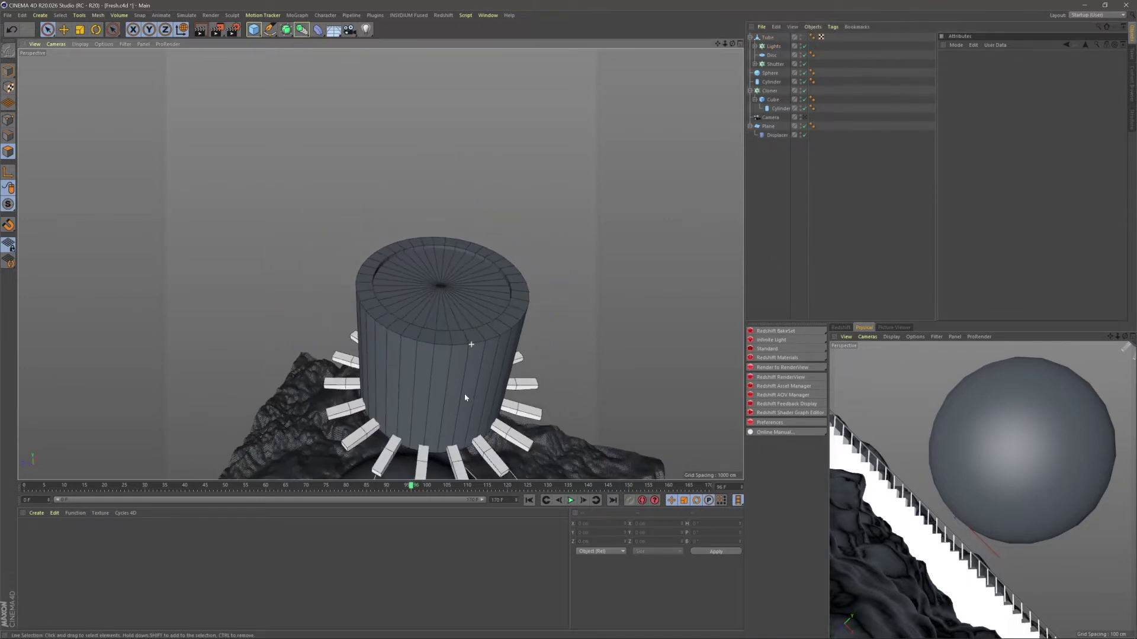
middle_click_drag(469, 394, 382, 210, "alt")
mouse_move(383, 210)
left_mouse_down("alt")
mouse_move(364, 236)
mouse_move(417, 176)
mouse_move(376, 129)
mouse_move(391, 196)
left_mouse_up("alt")
right_click_drag(390, 196, 432, 216, "alt")
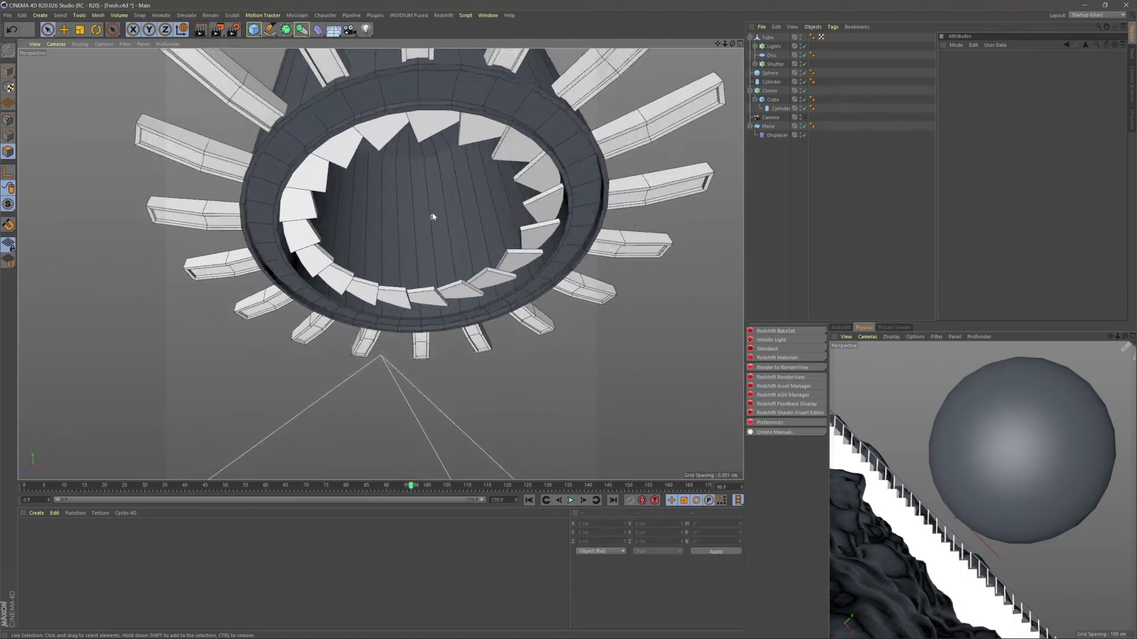
left_click_drag(432, 216, 432, 188, "alt")
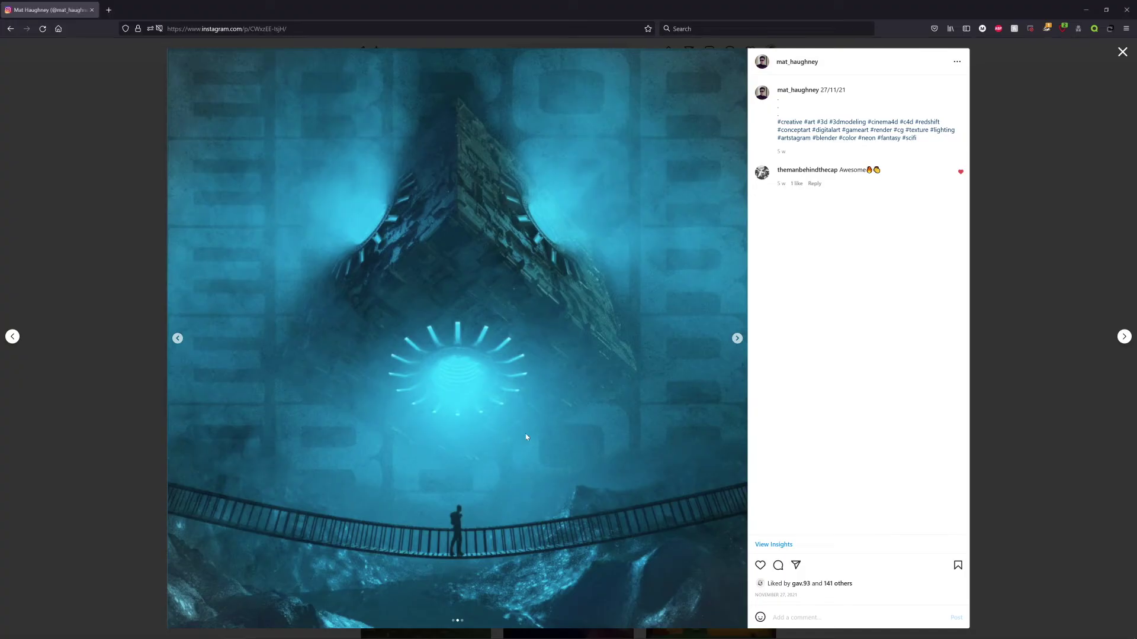
left_click(177, 338)
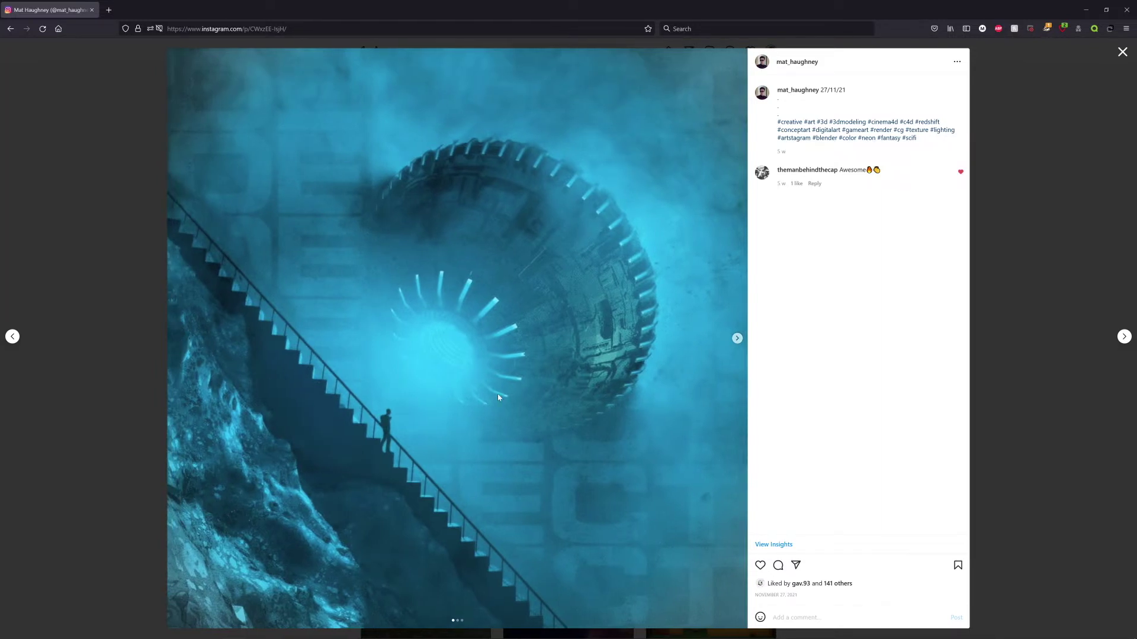
left_click(740, 343)
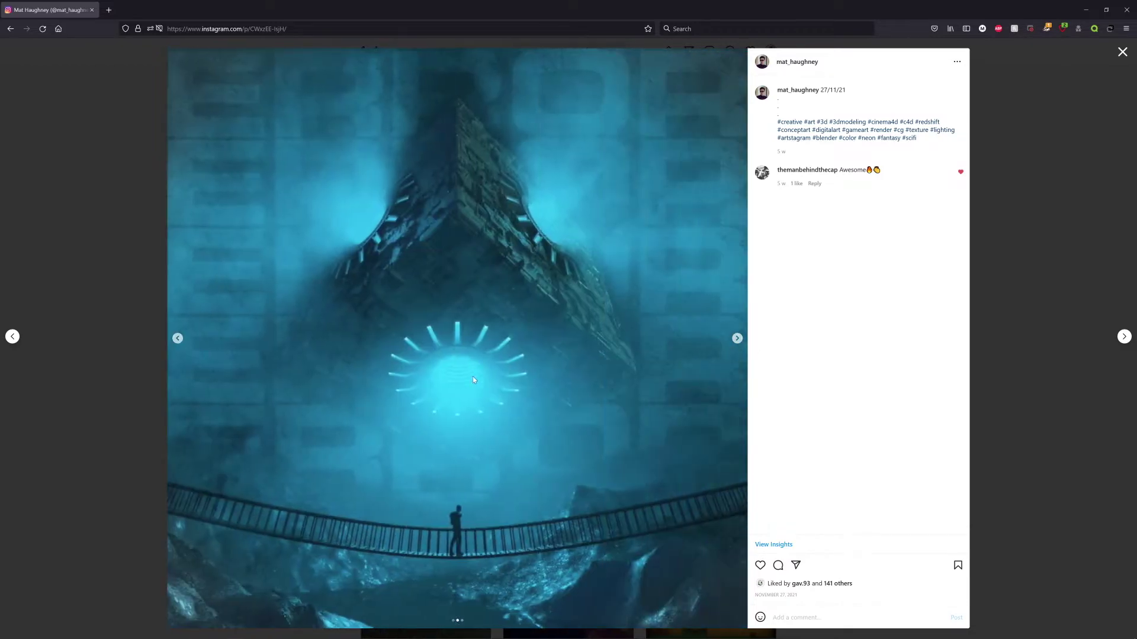
left_click(737, 339)
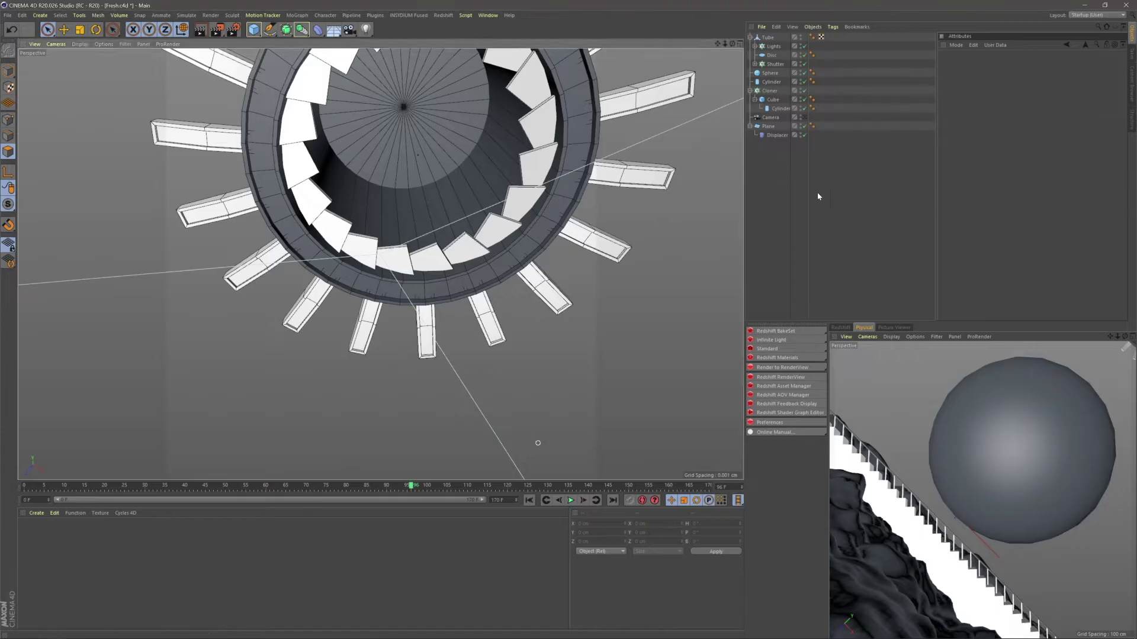
- Back in Cinema 4D, add a torus and a new MoGraph cloner, and nest the torus inside the cloner
left_click_drag(408, 278, 412, 303, "alt")
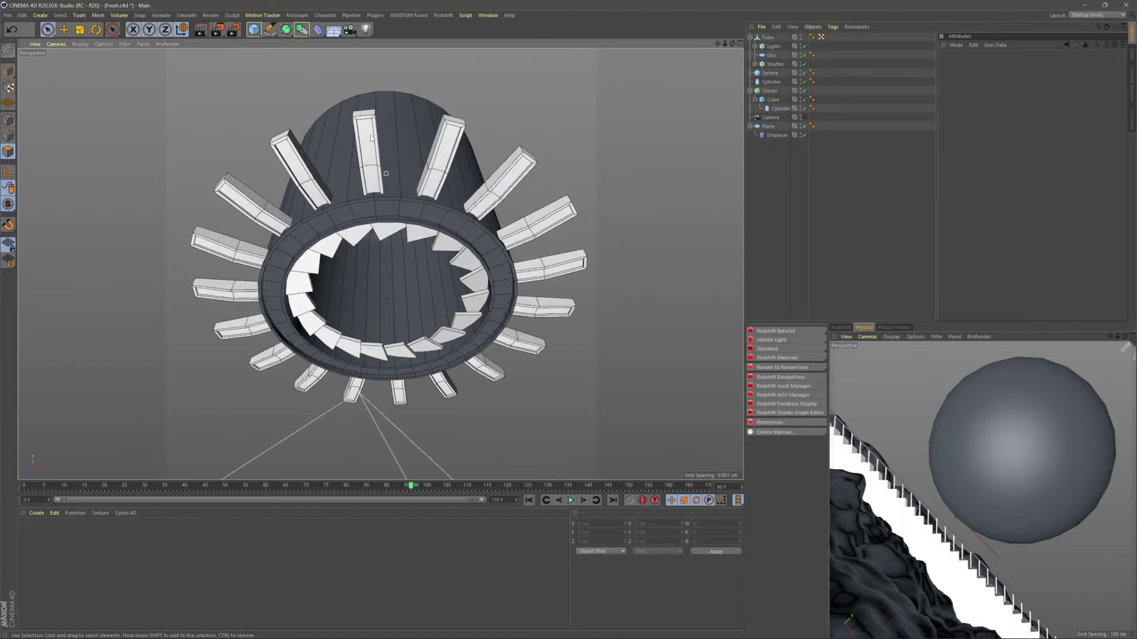
left_click(257, 33)
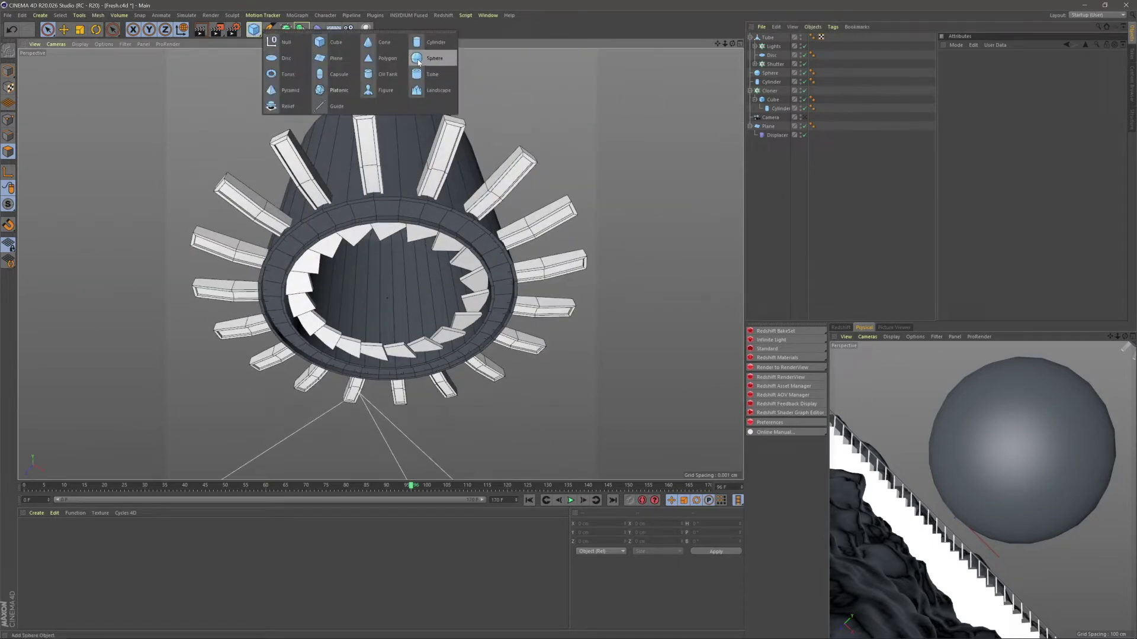
left_click(284, 74)
left_click(297, 15)
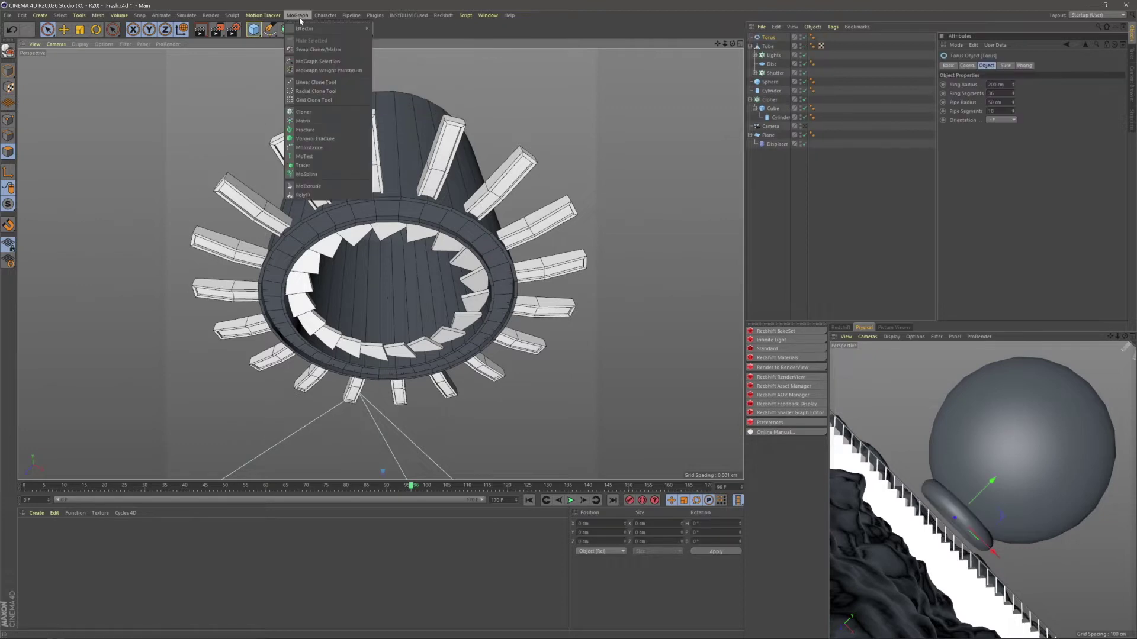
left_click(304, 111)
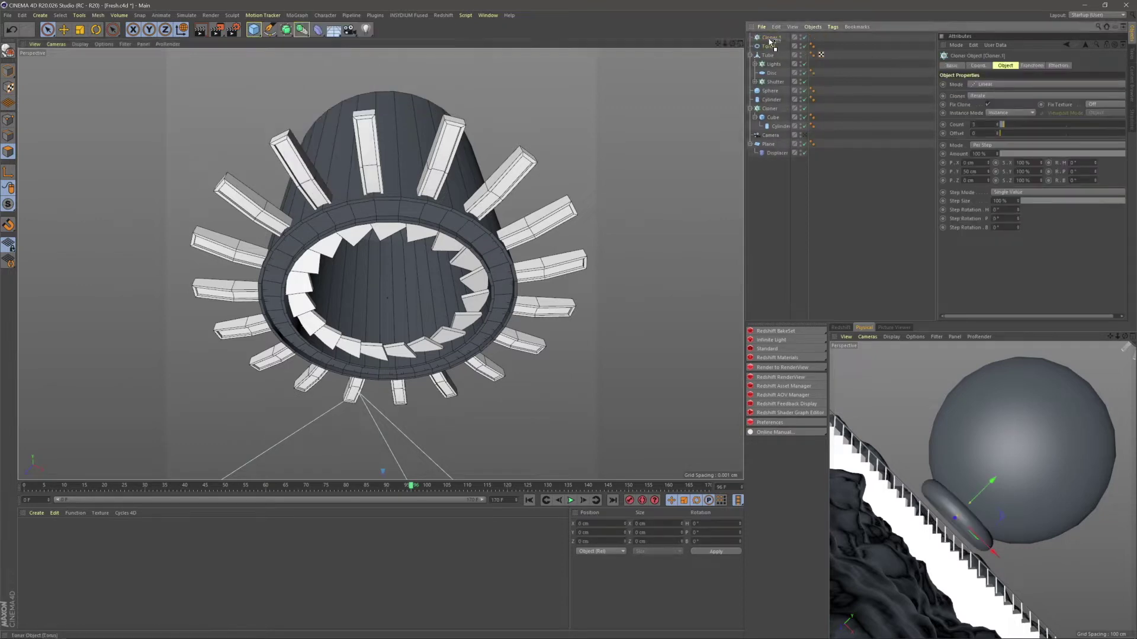
left_click_drag(767, 39, 769, 38)
- Raise the torus cloner along the vertical axis until its rings surround the tube
scroll(452, 243, "down", 10)
left_click_drag(450, 254, 446, 414, "alt")
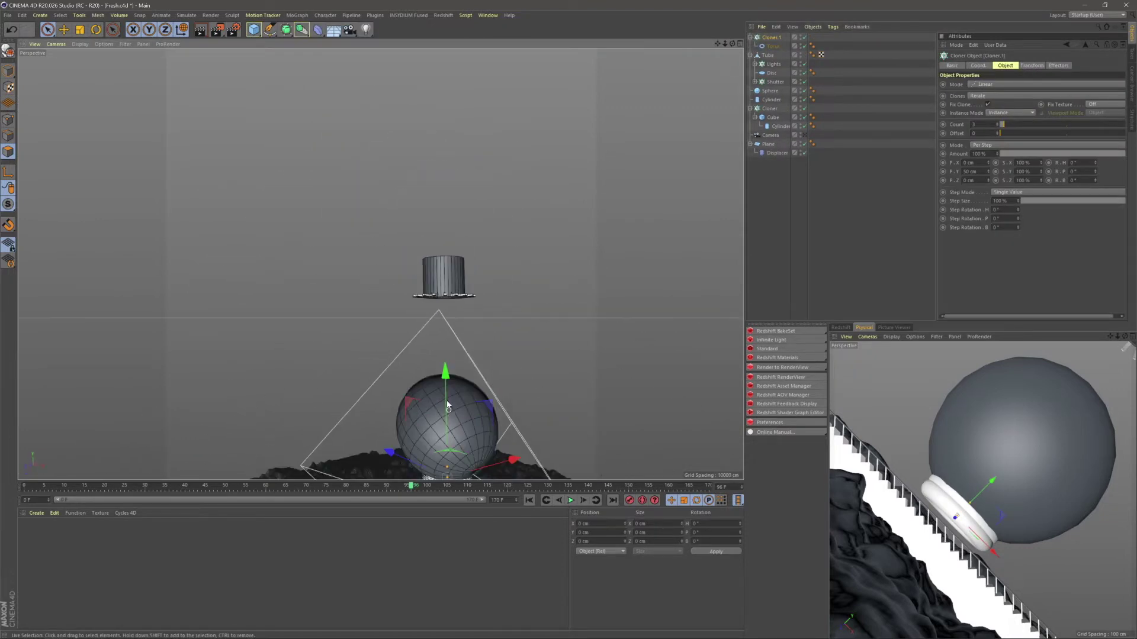
middle_click_drag(446, 414, 438, 280, "alt")
left_click_drag(438, 280, 434, 139)
right_click_drag(432, 155, 440, 241, "alt")
left_click_drag(438, 240, 438, 195, "alt")
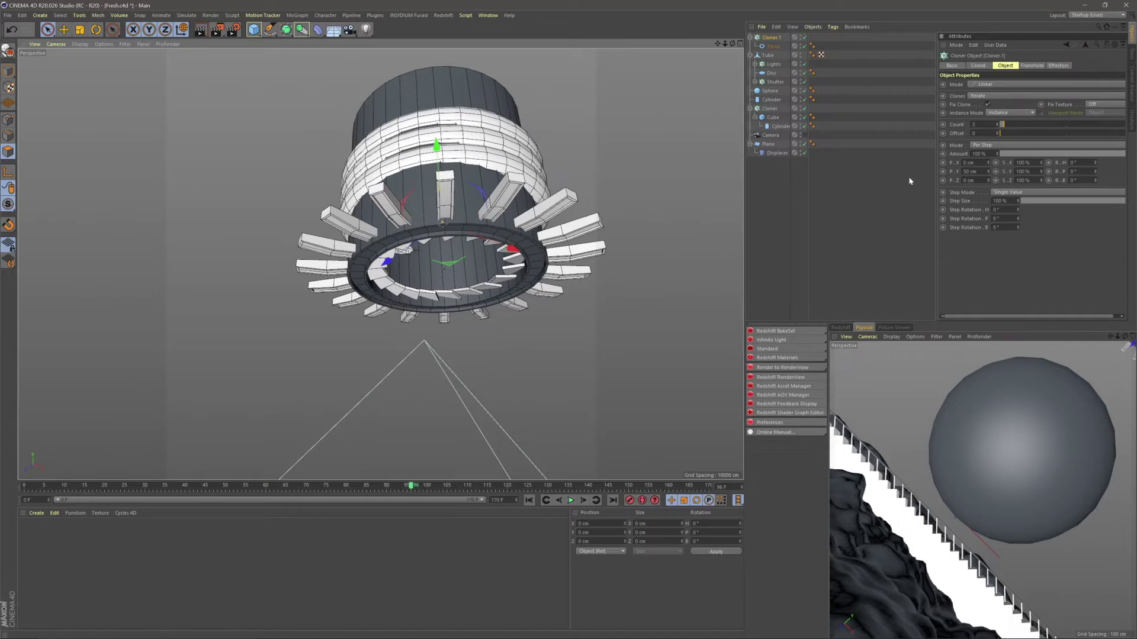
- Increase the torus cloner's Y spacing per step and move the cloner down along the tube
key("ctrl+z")
left_click_drag(988, 172, 988, 107)
left_click_drag(436, 143, 470, 178)
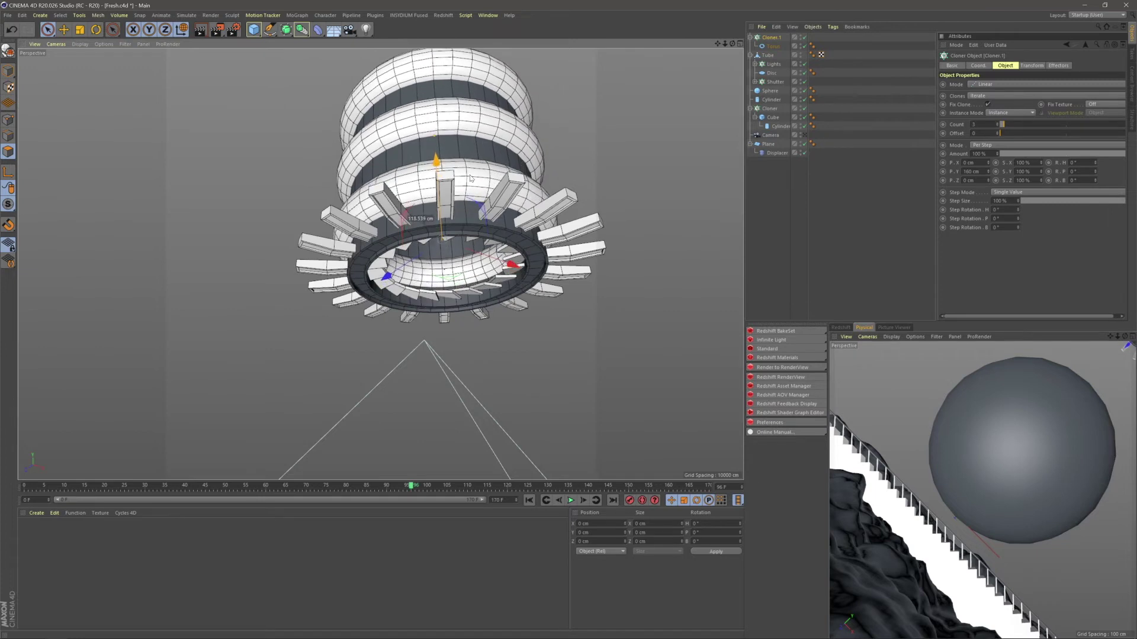
- Reduce the torus's ring and pipe radii to form thin bands along the tube's inner wall, and reposition the cloner vertically
left_click(773, 46)
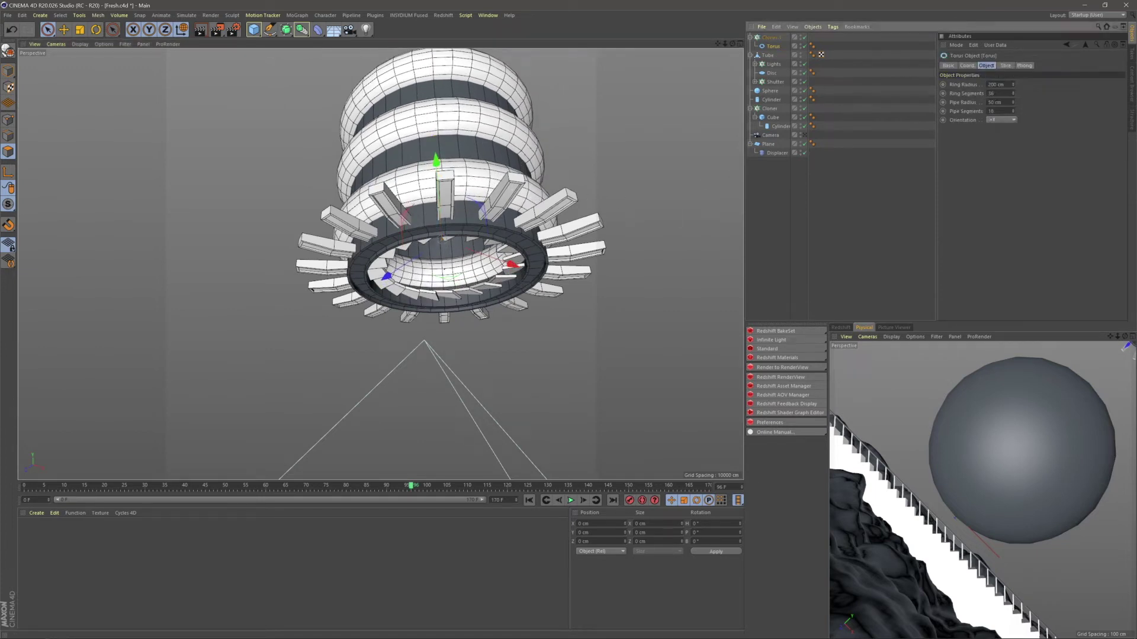
left_click(1003, 85)
left_click_drag(1013, 85, 1013, 118)
scroll(444, 201, "up", 4)
left_click_drag(450, 225, 484, 275, "alt")
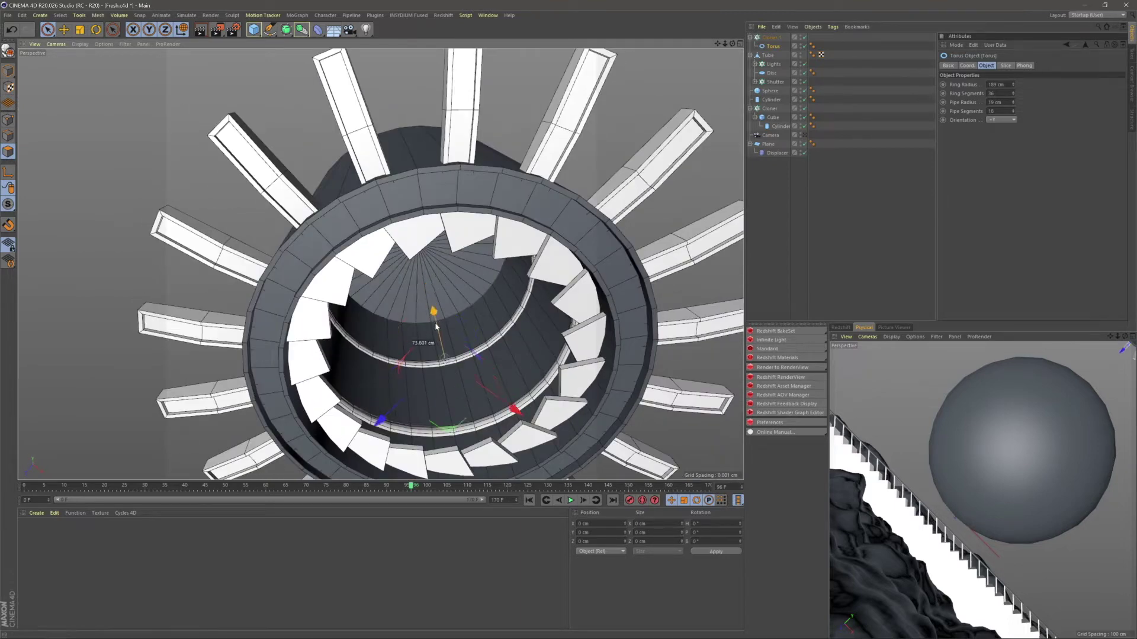
left_click(436, 274)
left_click_drag(426, 297, 430, 305)
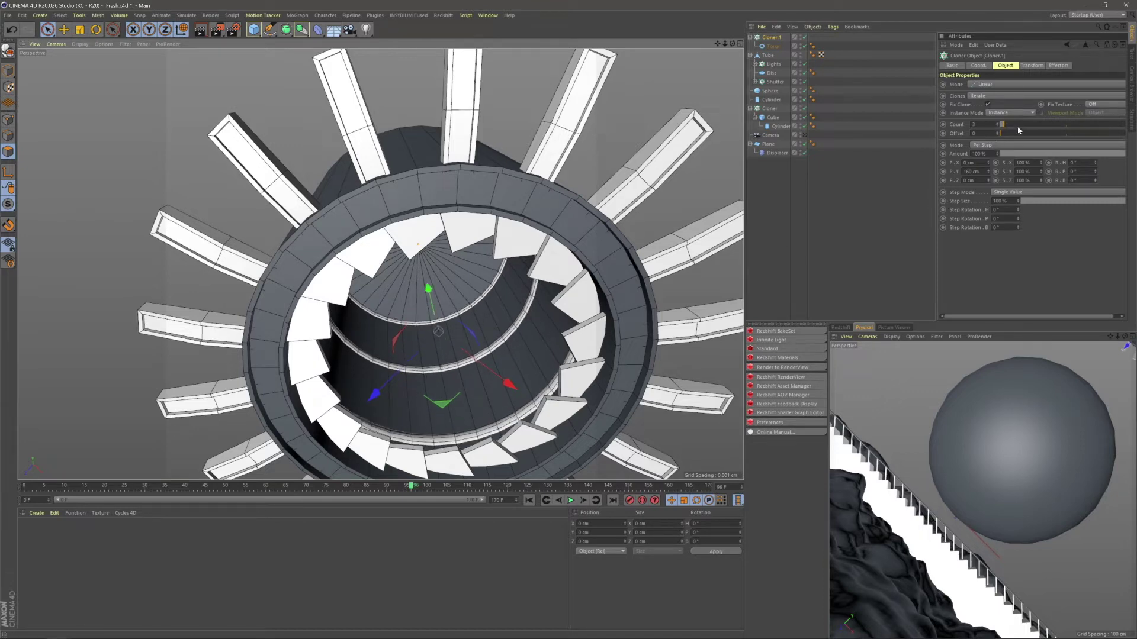
- Switch the torus cloner's distribution mode to End Point and adjust its Y distance to fit the rings inside the tube
left_click(986, 145)
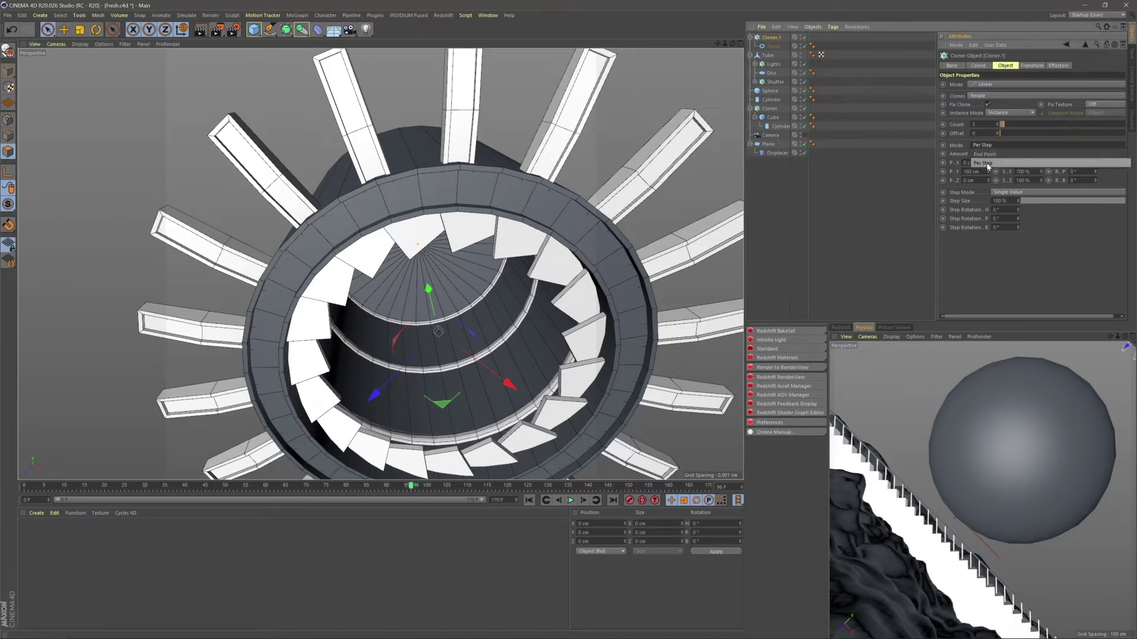
left_click(984, 154)
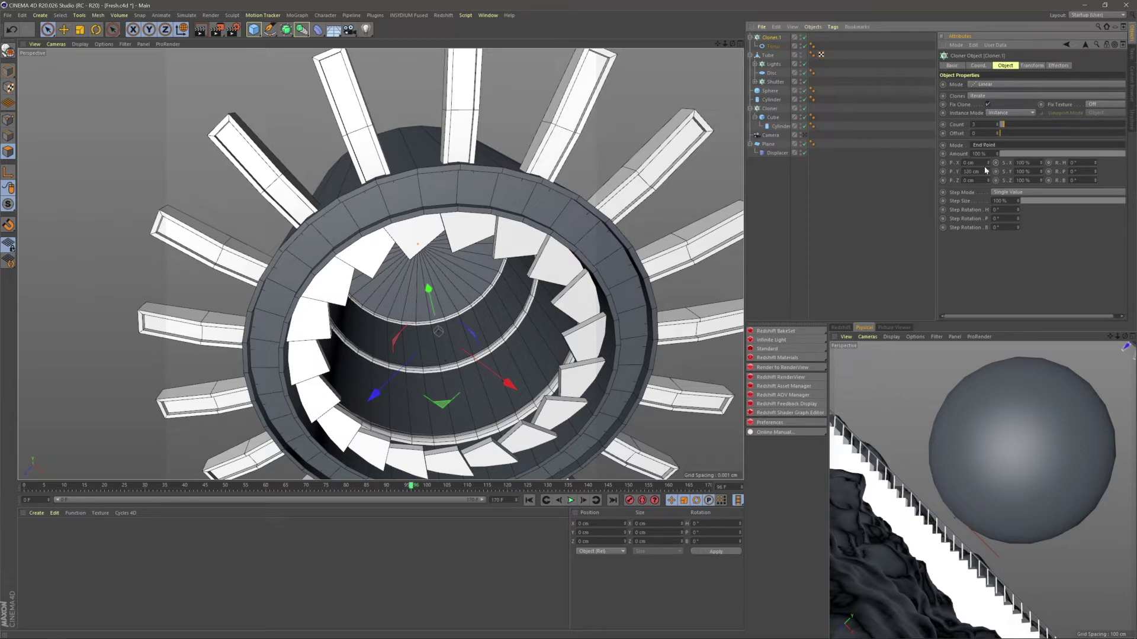
left_click_drag(988, 173, 464, 293)
left_click_drag(991, 176, 431, 293)
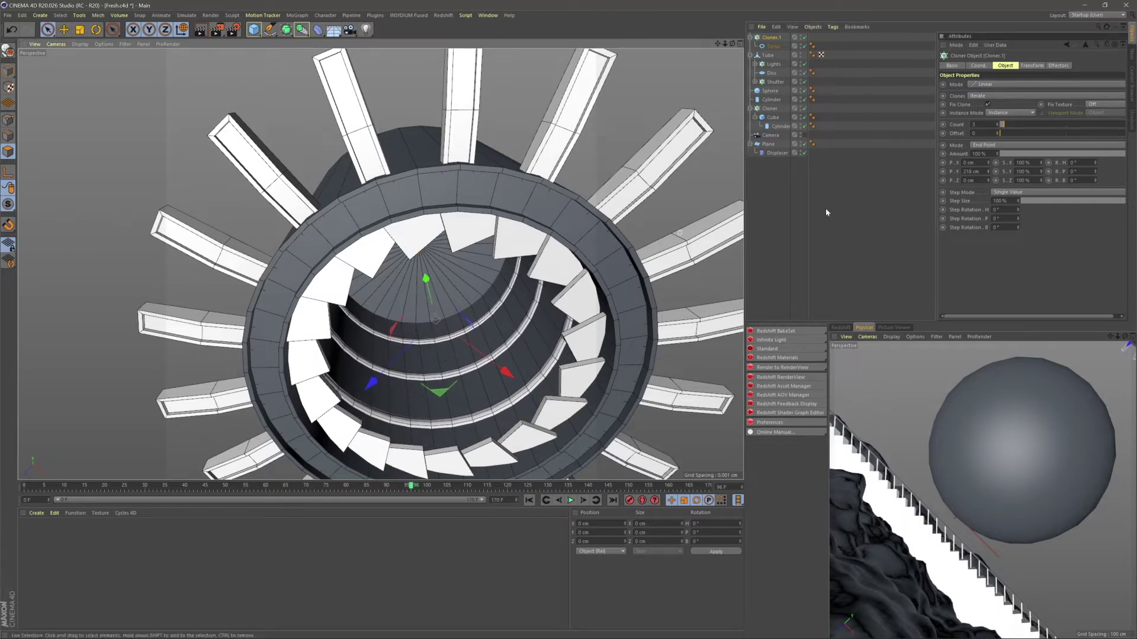
- Set the torus cloner's count to 5 and nudge the cloner slightly down inside the tube
left_click_drag(1004, 124, 1007, 127)
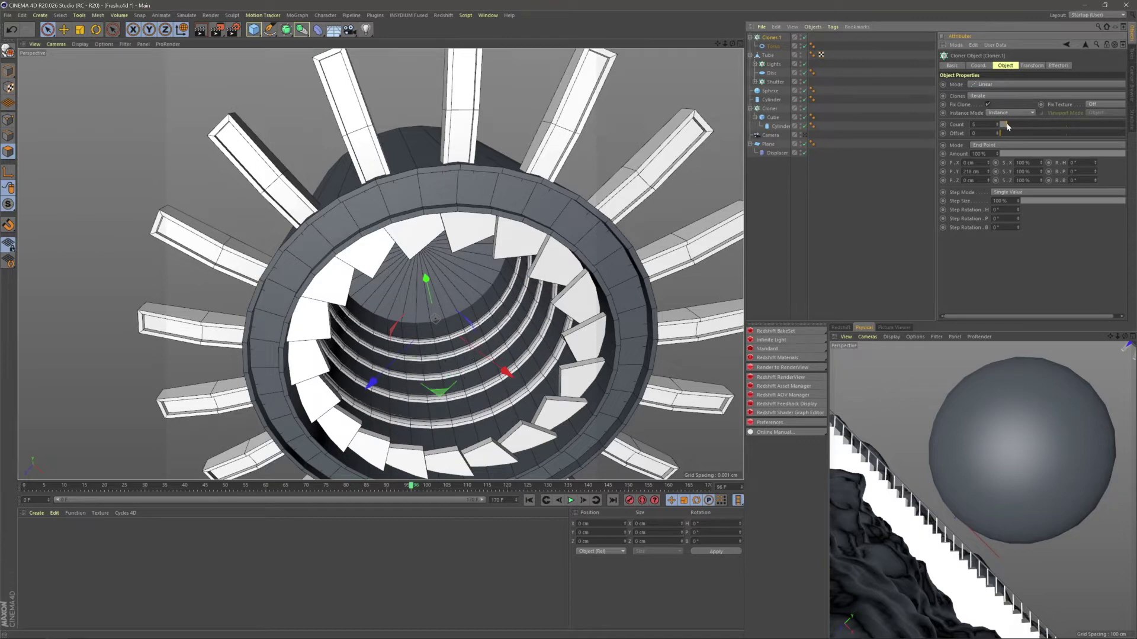
left_click(779, 251)
left_click_drag(691, 268, 666, 148, "alt")
left_click(771, 37)
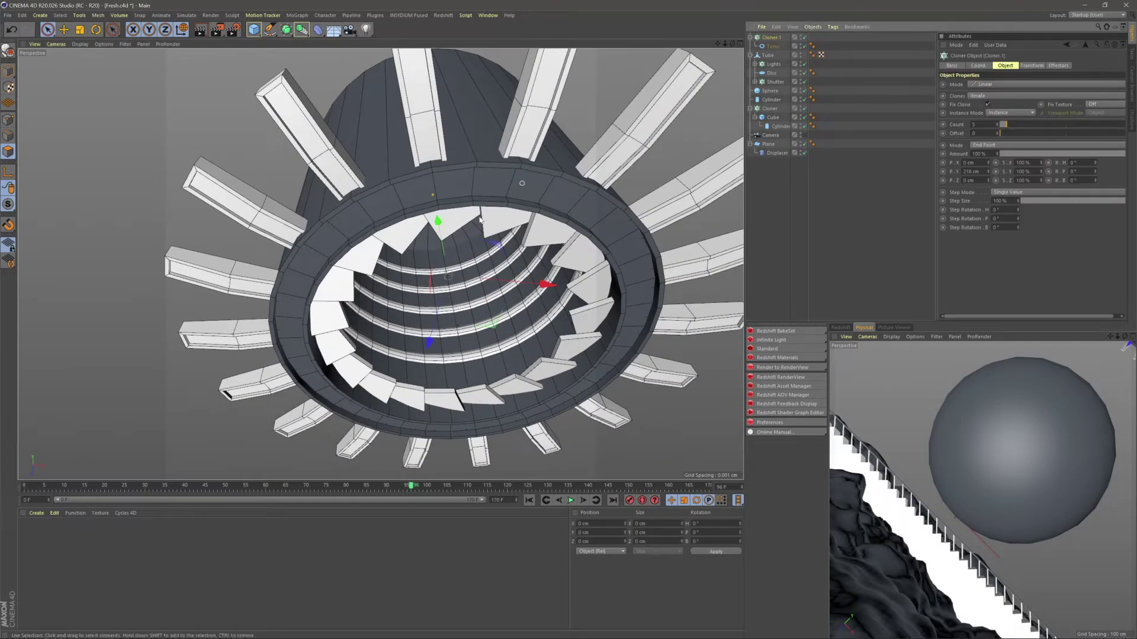
left_click_drag(442, 237, 444, 247)
left_click(779, 251)
left_click_drag(578, 297, 541, 355, "alt")
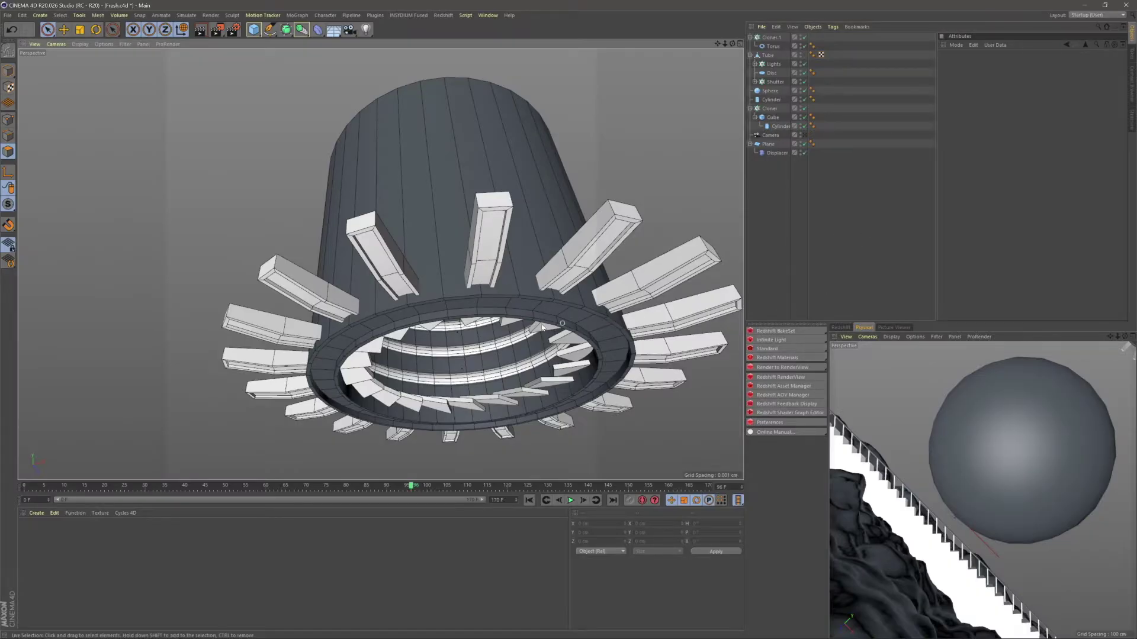
- Rename the torus cloner as Lights and nest it under the Tube object
mouse_move(533, 249)
left_mouse_down("alt")
mouse_move(526, 263)
mouse_move(545, 251)
left_mouse_up("alt")
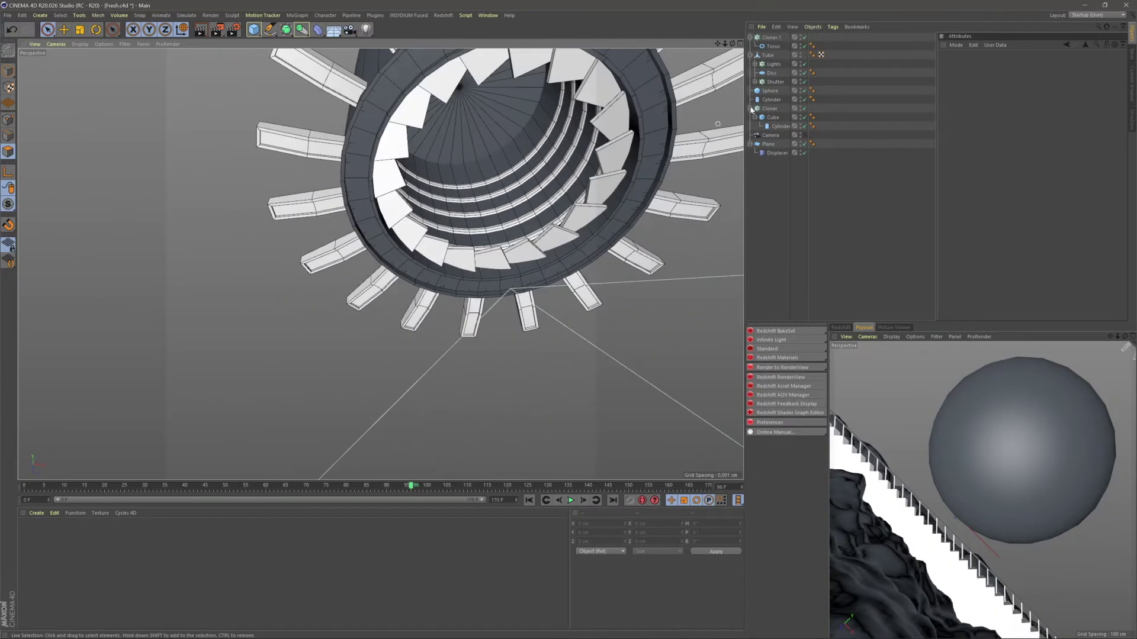
double_click(770, 37)
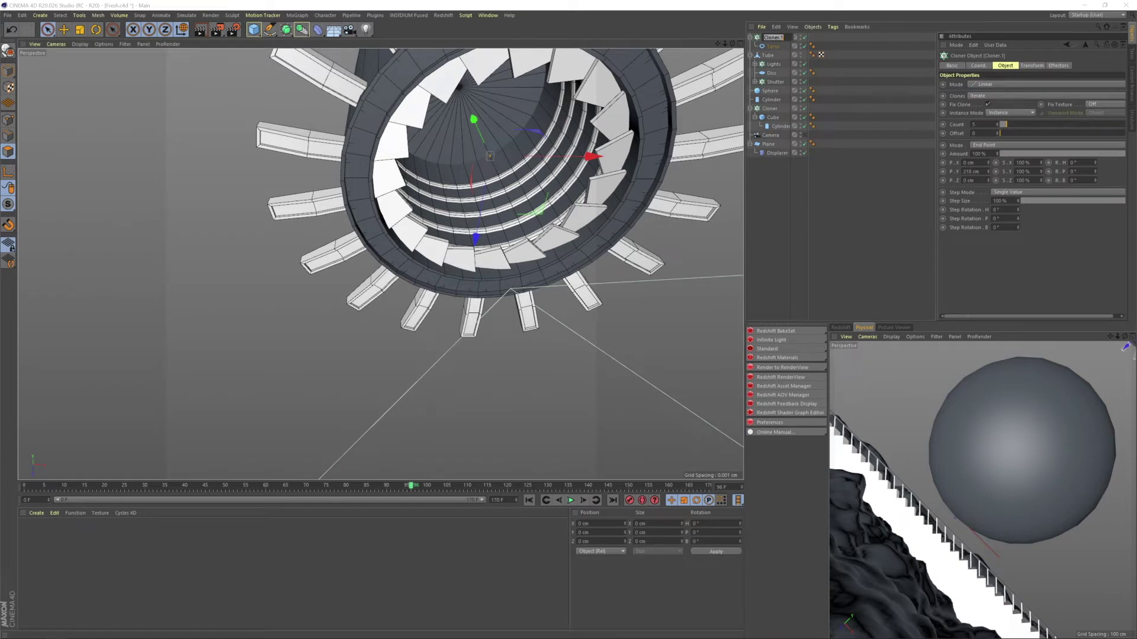
type("Lights")
key("Return")
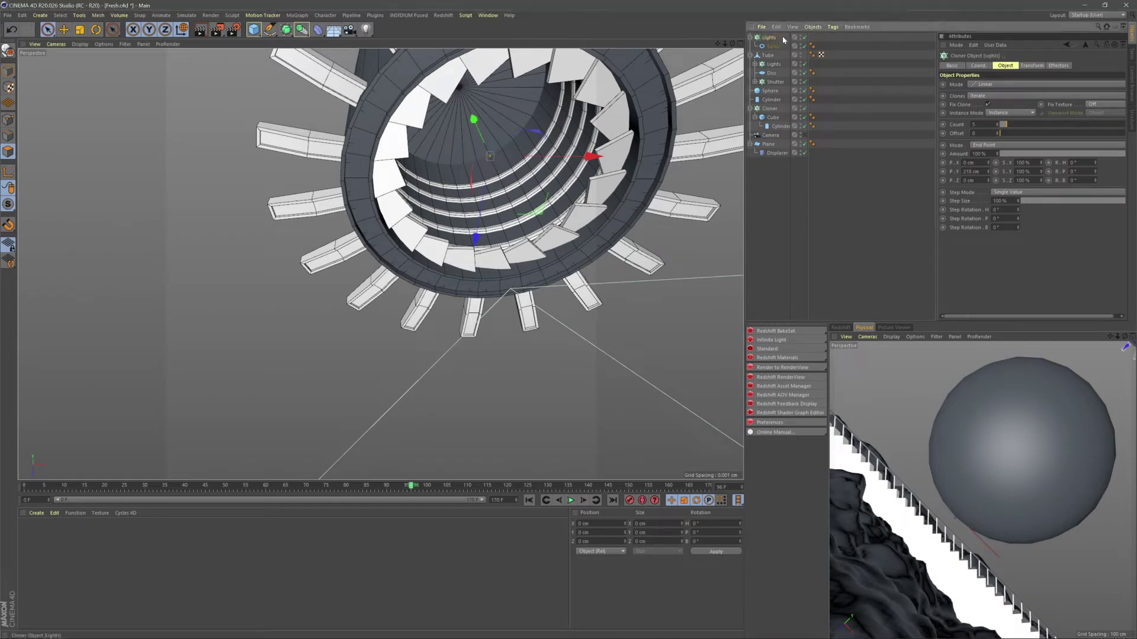
left_click_drag(783, 40, 776, 61)
- Rename the radial cloner of outer light bars as Highlights and collapse the Lights hierarchy
double_click(772, 64)
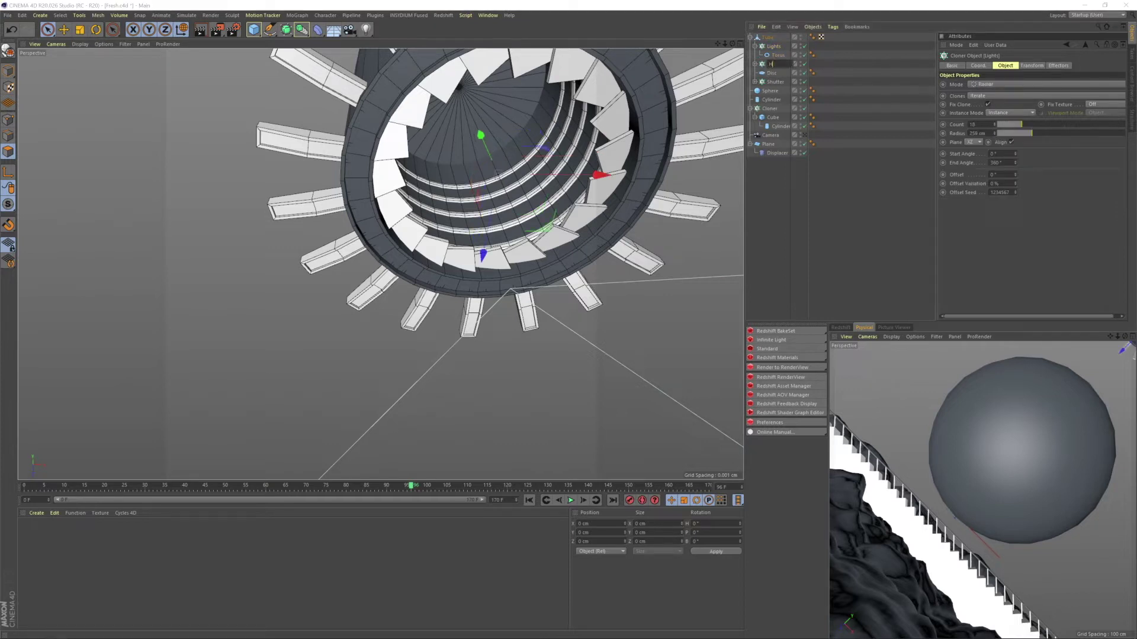
type("Highlights")
key("Return")
left_click(755, 46)
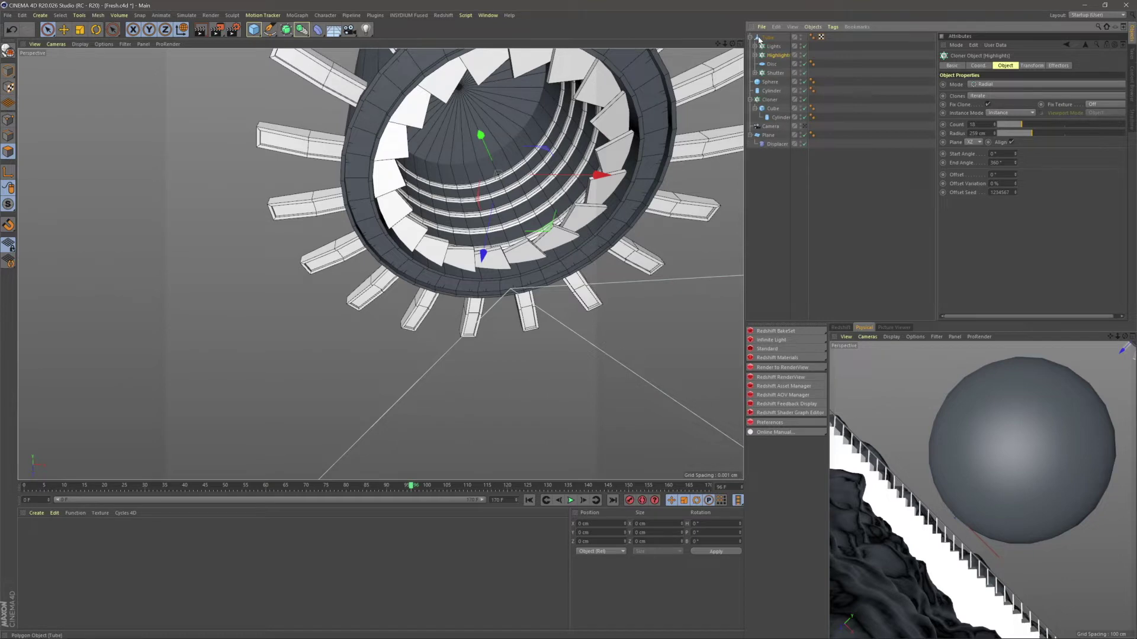
- Rename the Tube as Hull and collapse its hierarchy
left_click(758, 38)
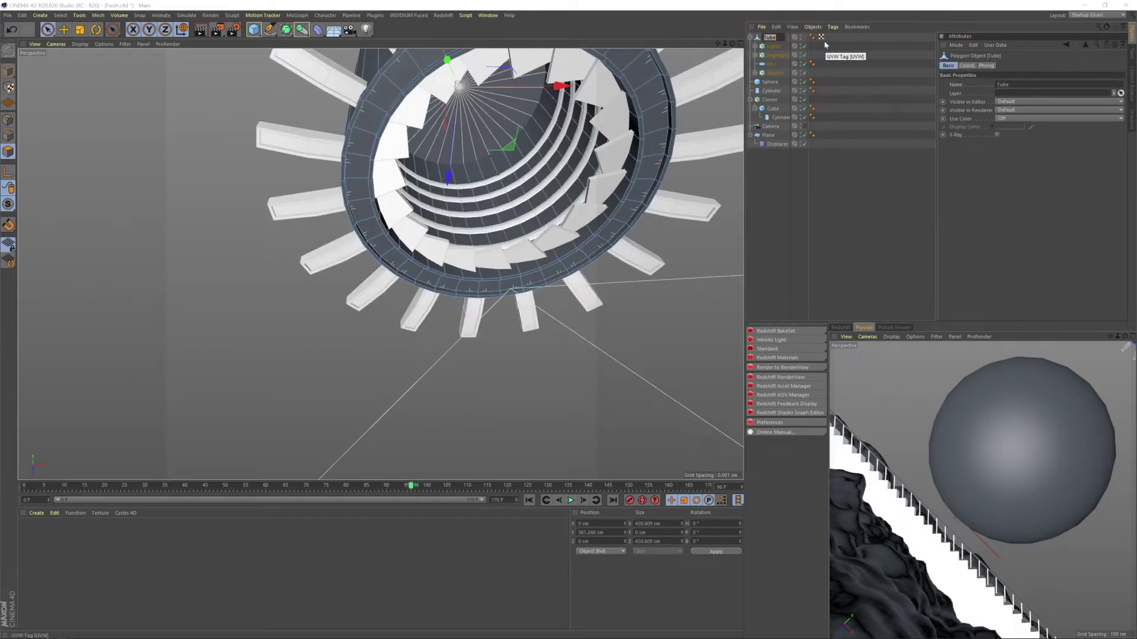
type("Hull")
key("Return")
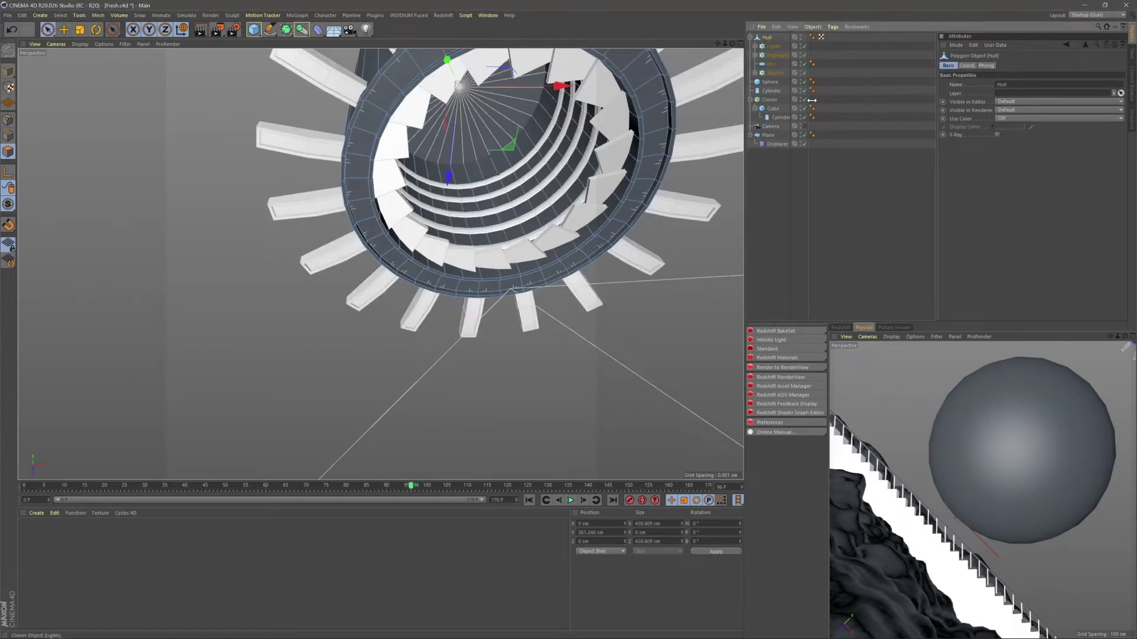
left_click(817, 68)
left_click(750, 39)
- Try to move the Hull assembly down toward the sphere
scroll(506, 230, "down", 4)
left_click_drag(485, 225, 445, 287, "alt")
left_click_drag(474, 242, 416, 184, "alt")
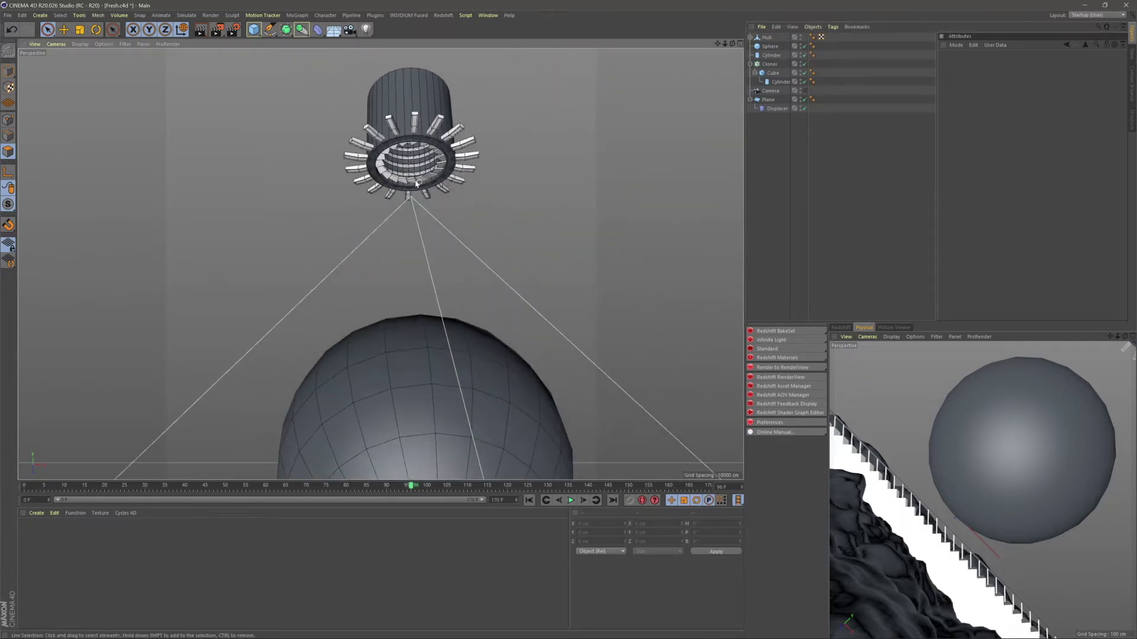
left_click(751, 37)
left_click(750, 38)
left_click(767, 37)
scroll(215, 107, "down", 3)
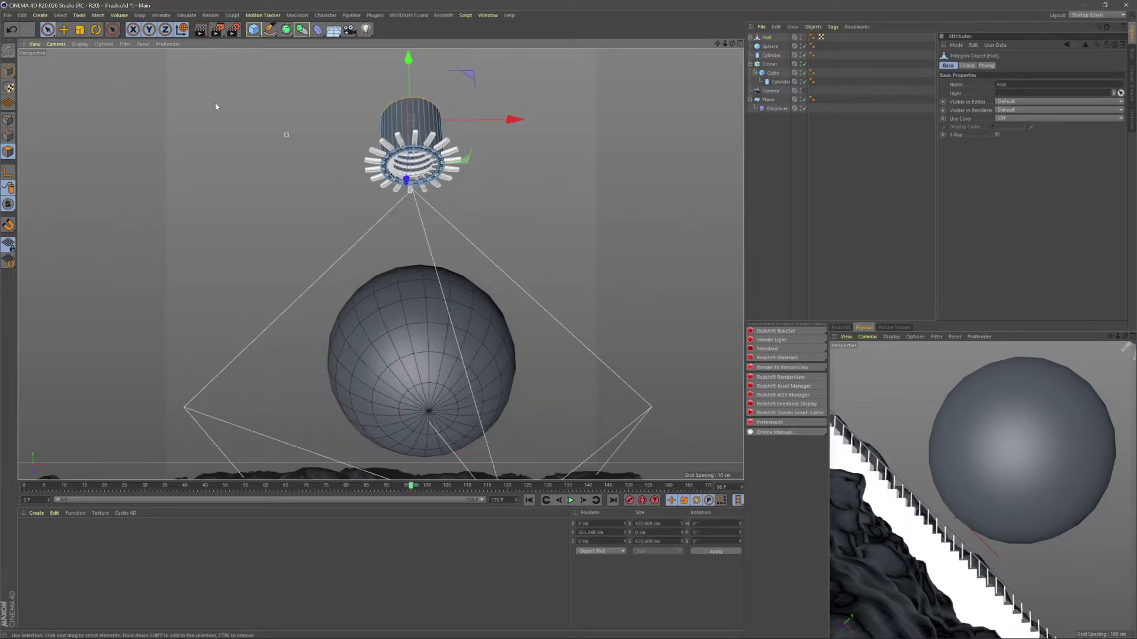
left_click_drag(408, 65, 426, 151)
key("ctrl+z")
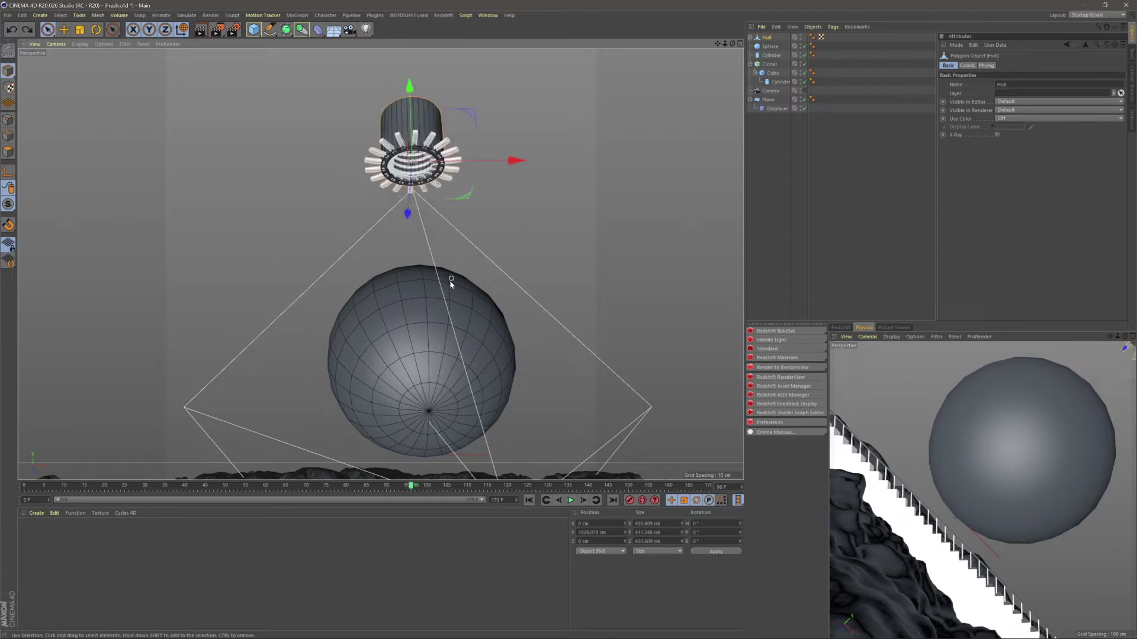
- Collapse the staircase cloner's hierarchy and rename the sphere as Ship
left_click_drag(415, 345, 489, 342, "alt")
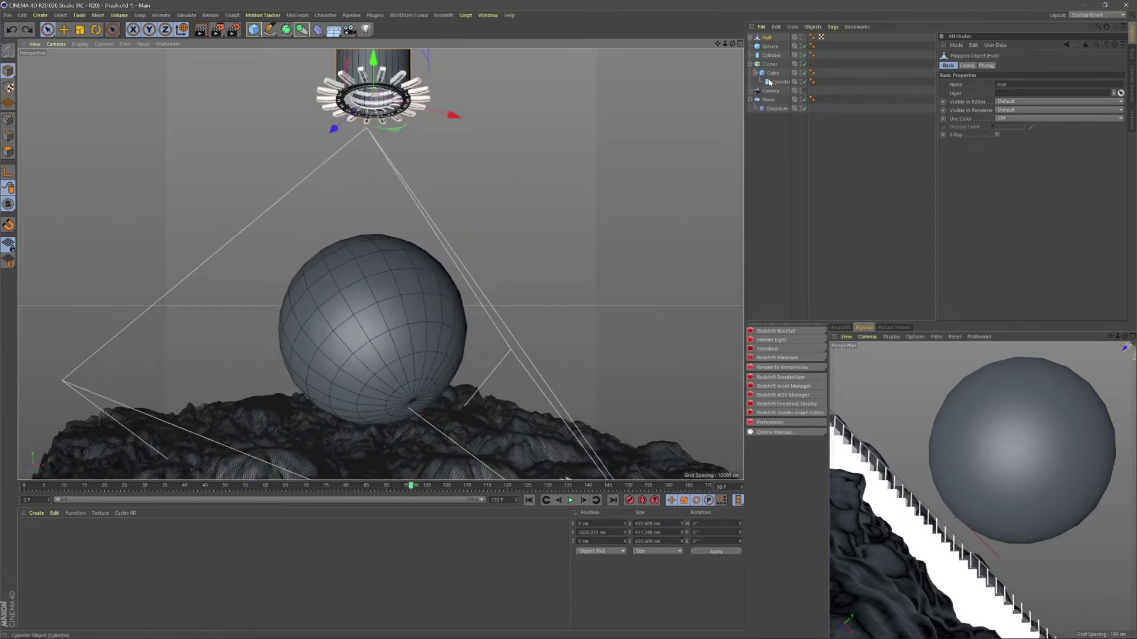
left_click(750, 65)
double_click(772, 47)
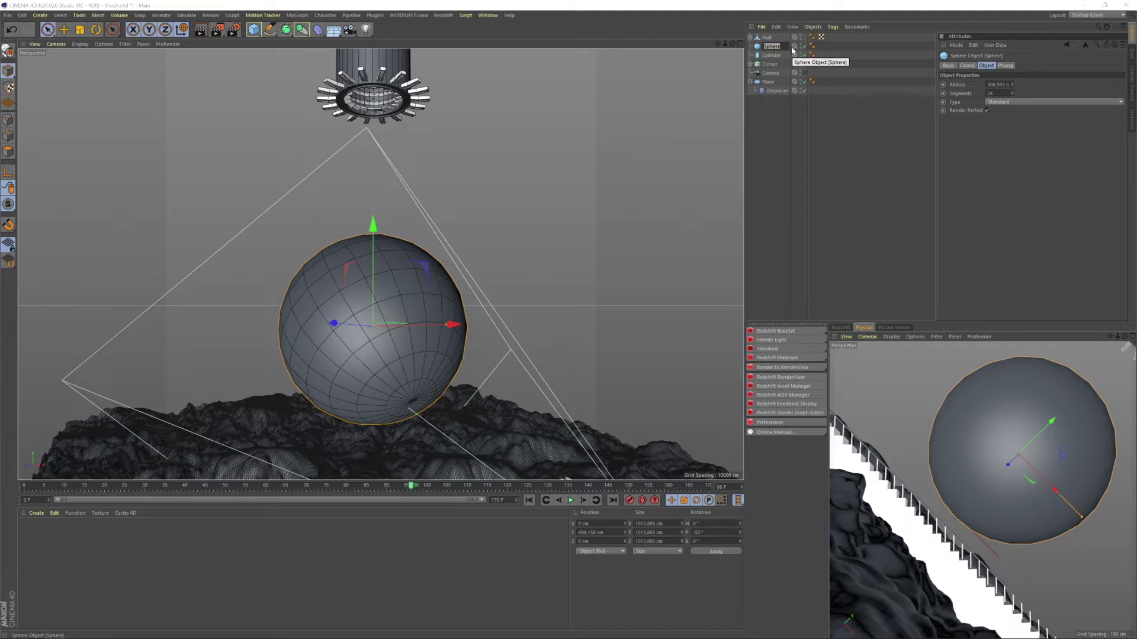
type("Ship")
key("Return")
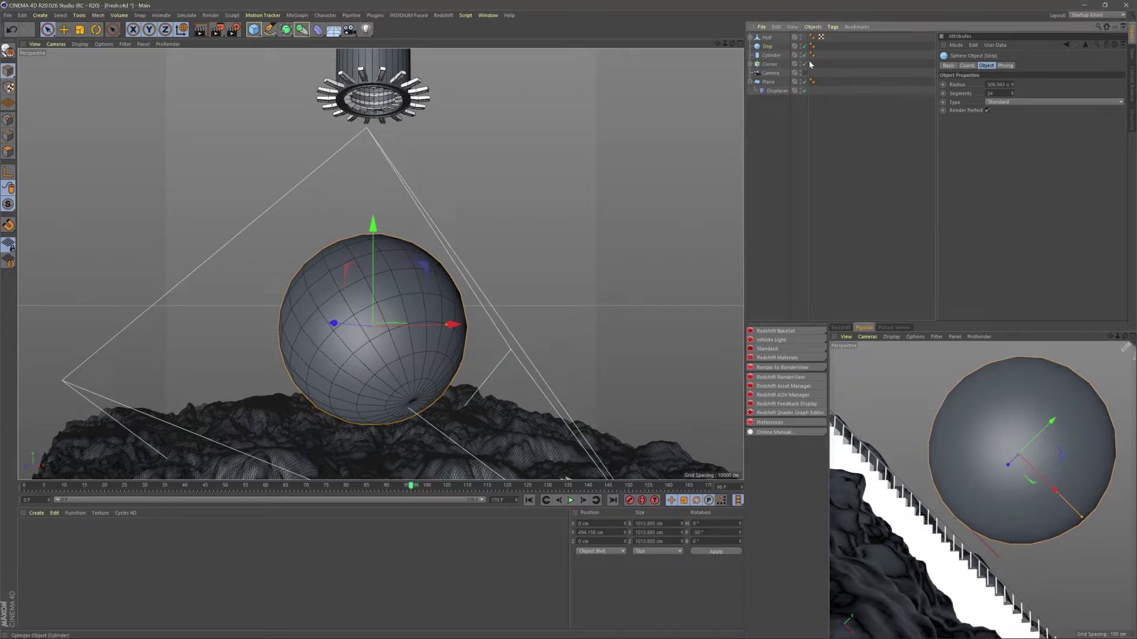
- Group the handrail cylinder and the step cloner into a null named Stairs
left_click(774, 56)
right_click_drag(531, 356, 520, 388, "alt")
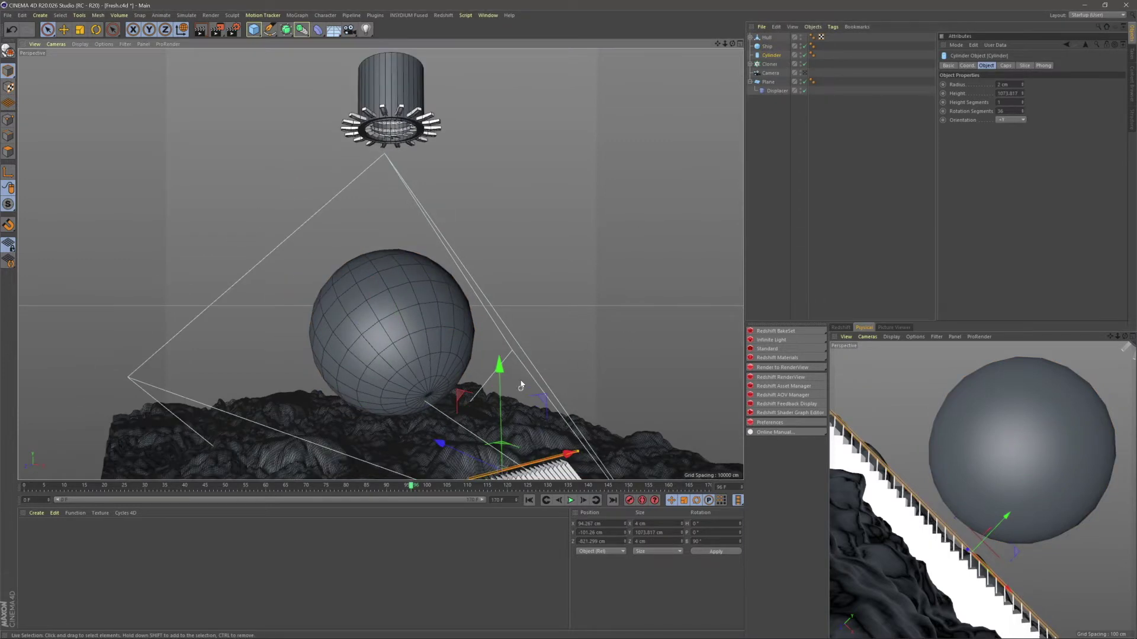
middle_click_drag(519, 388, 502, 267, "alt")
right_click_drag(480, 342, 536, 332, "alt")
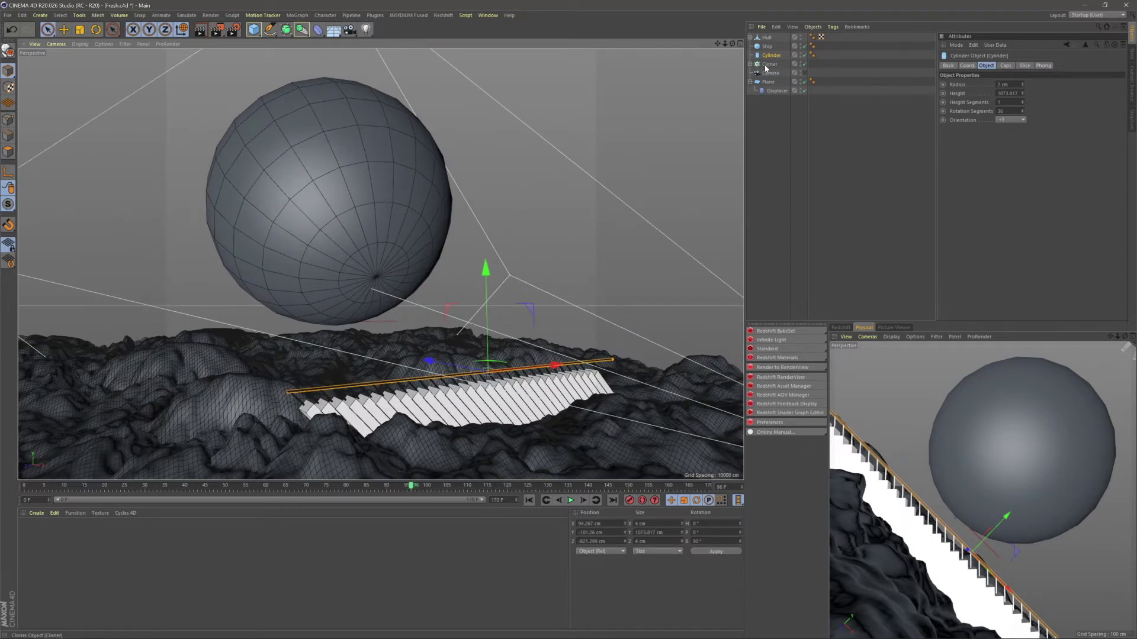
left_click(770, 64)
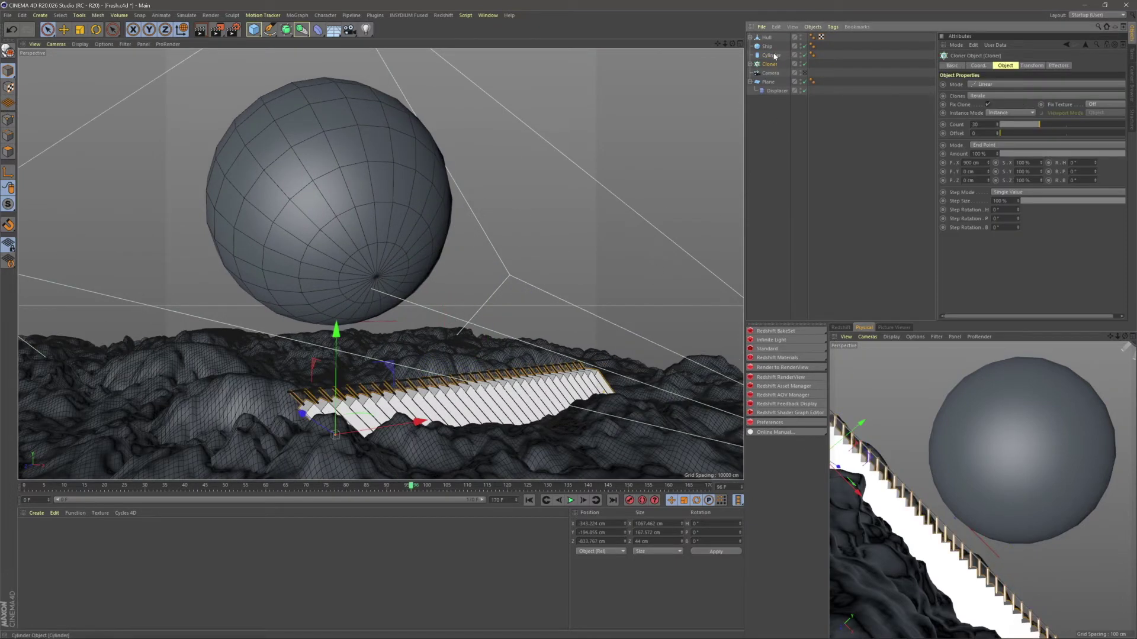
left_click(771, 55, "ctrl")
key("alt+g")
double_click(769, 55)
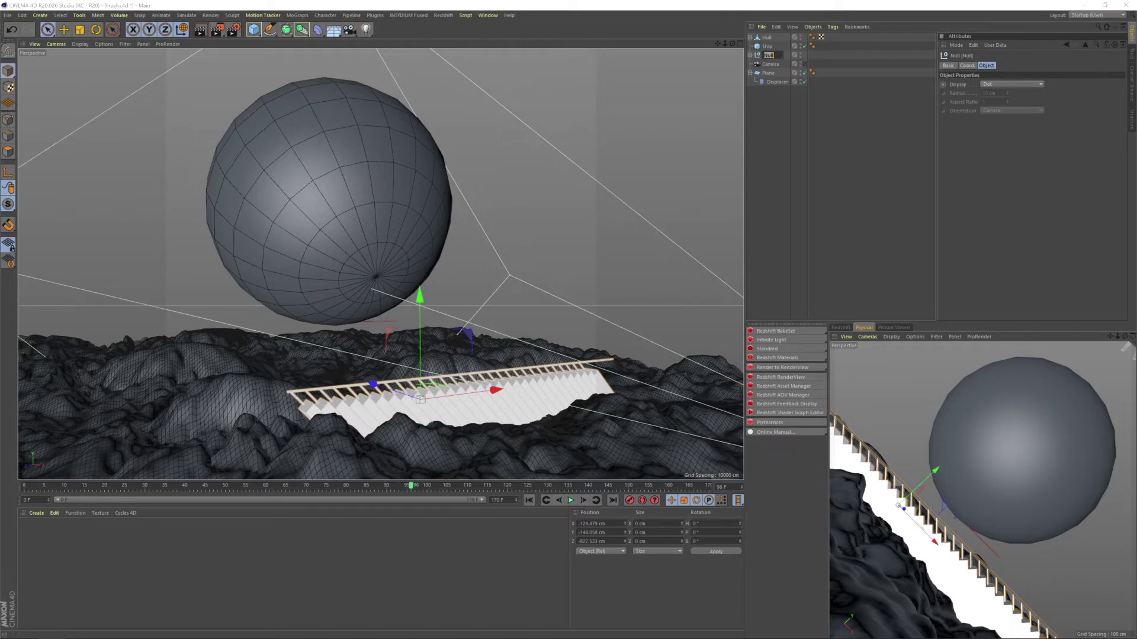
key("Return")
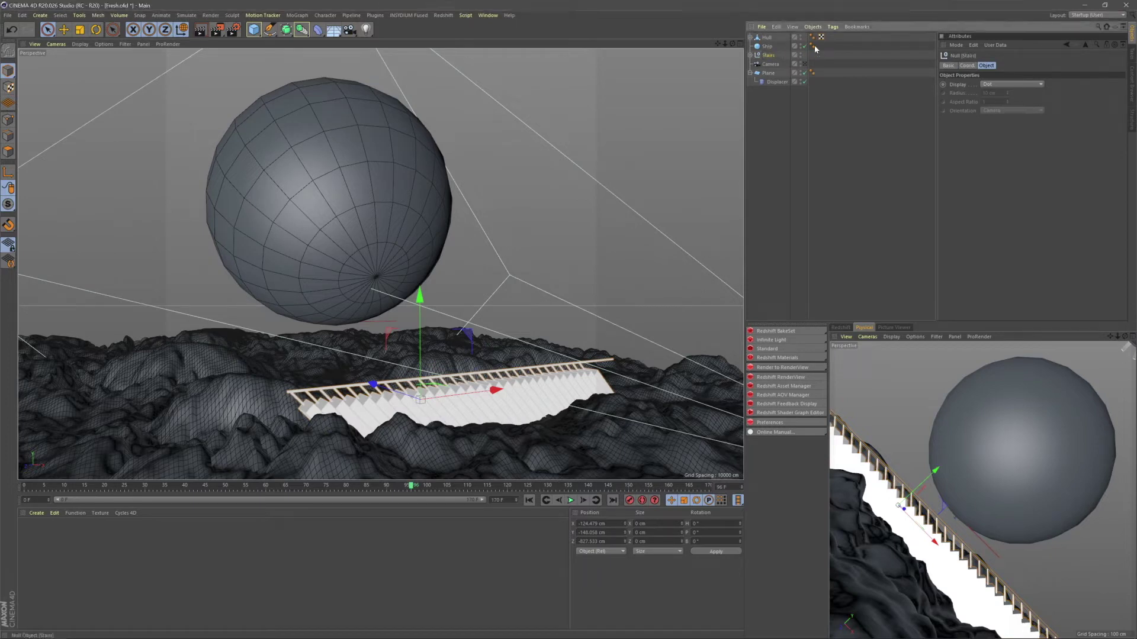
- Collapse the rocky plane's hierarchy and rename it as Floor
left_click(749, 73)
left_click(769, 73)
double_click(769, 73)
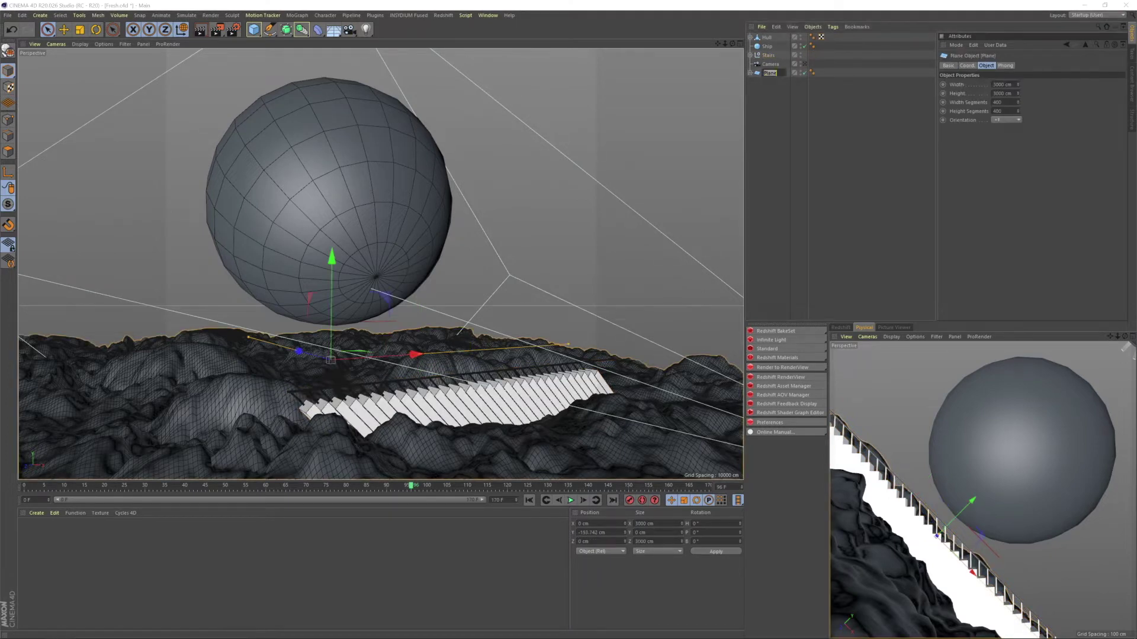
type("Floor")
key("Return")
- Move the Camera below Floor in the object list and add a Protection tag to it
left_click_drag(770, 64, 769, 76)
right_click(770, 73)
mouse_move(813, 83)
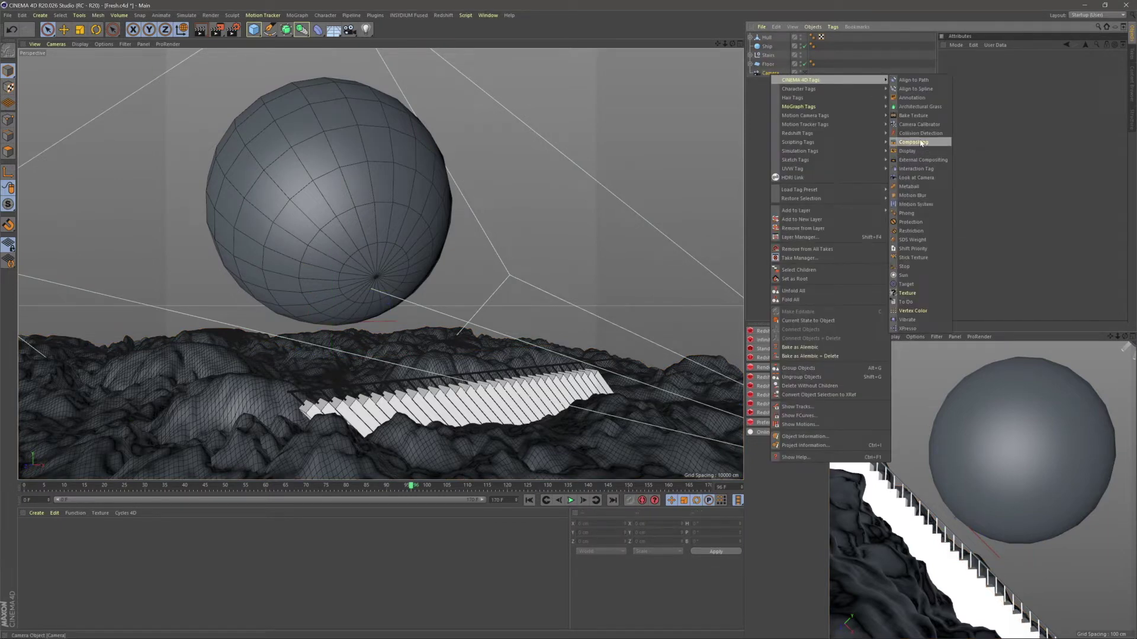
left_click(921, 222)
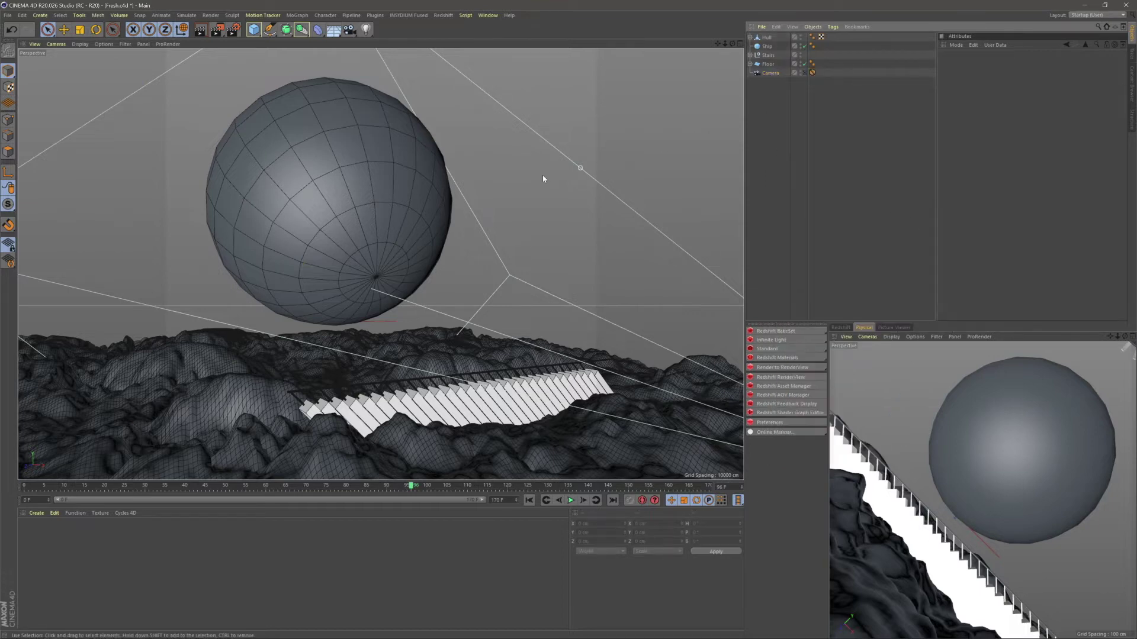
- Copy the Ship sphere's position and rotation coordinates and paste them onto the Hull
middle_click_drag(398, 193, 364, 231, "alt")
left_click(769, 38)
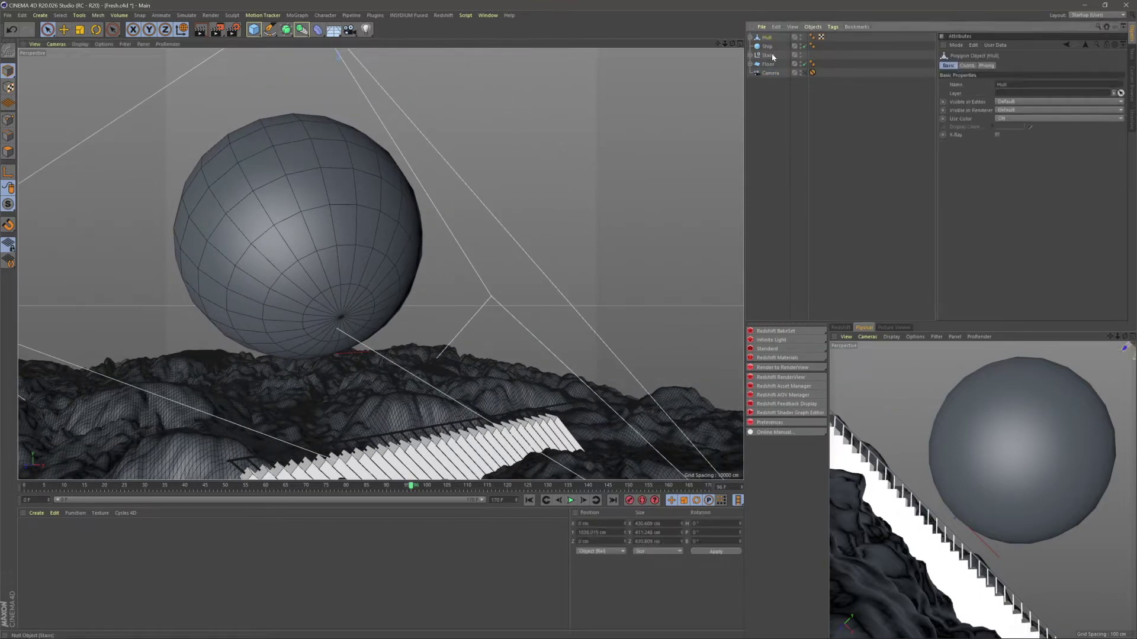
left_click(767, 46)
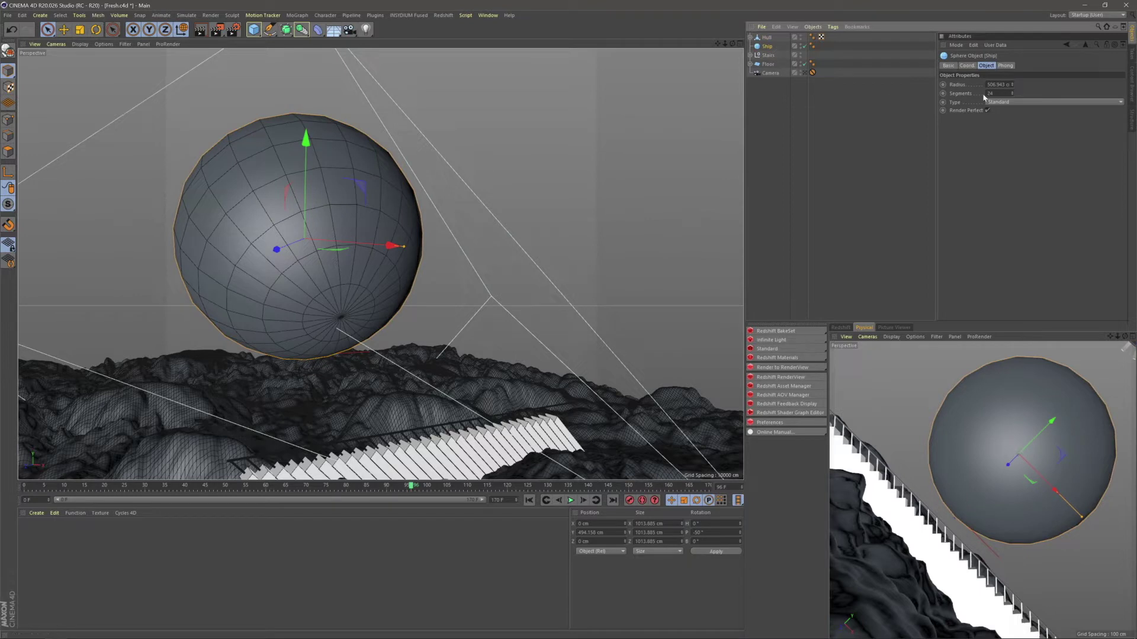
left_click(966, 66)
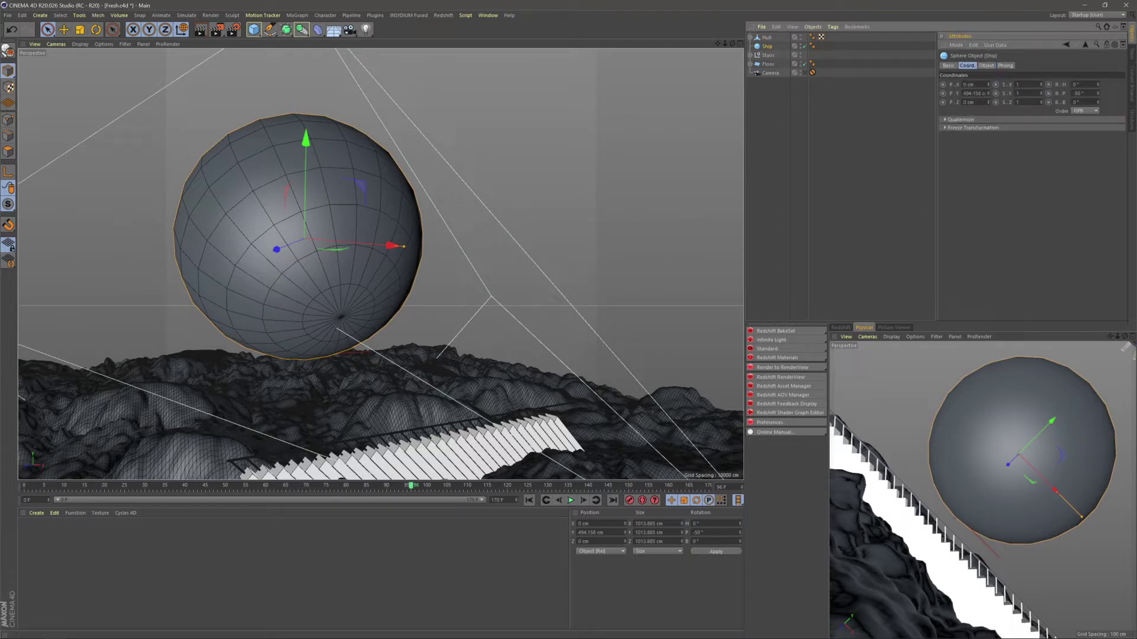
right_click(1065, 105)
left_click(1081, 138)
left_click(802, 95)
left_click(766, 37)
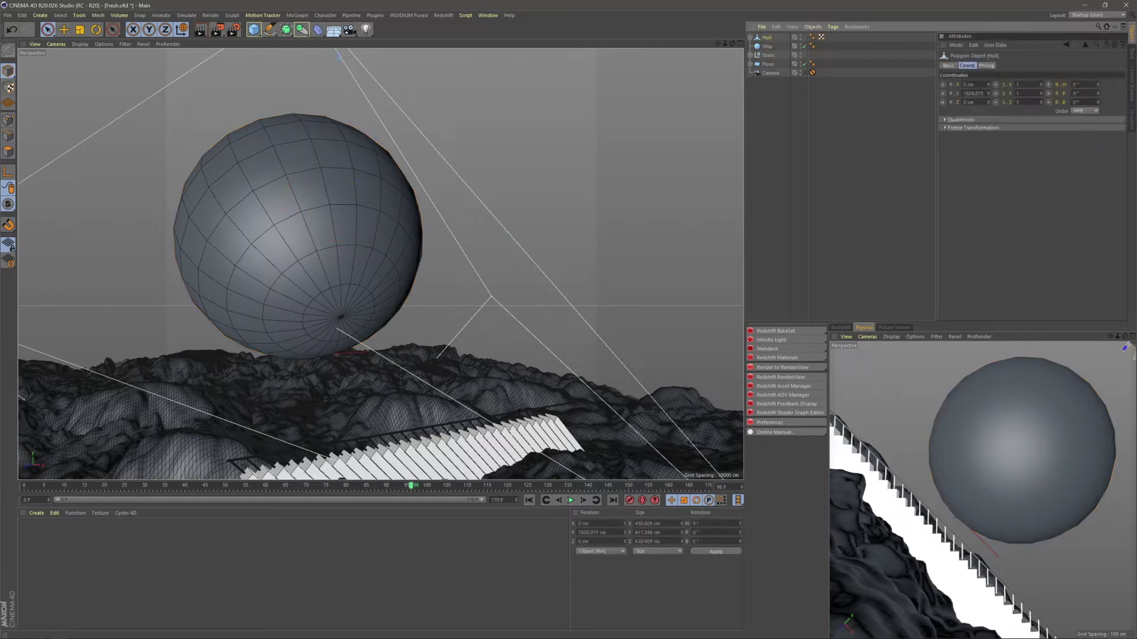
right_click(958, 94)
left_click(976, 149)
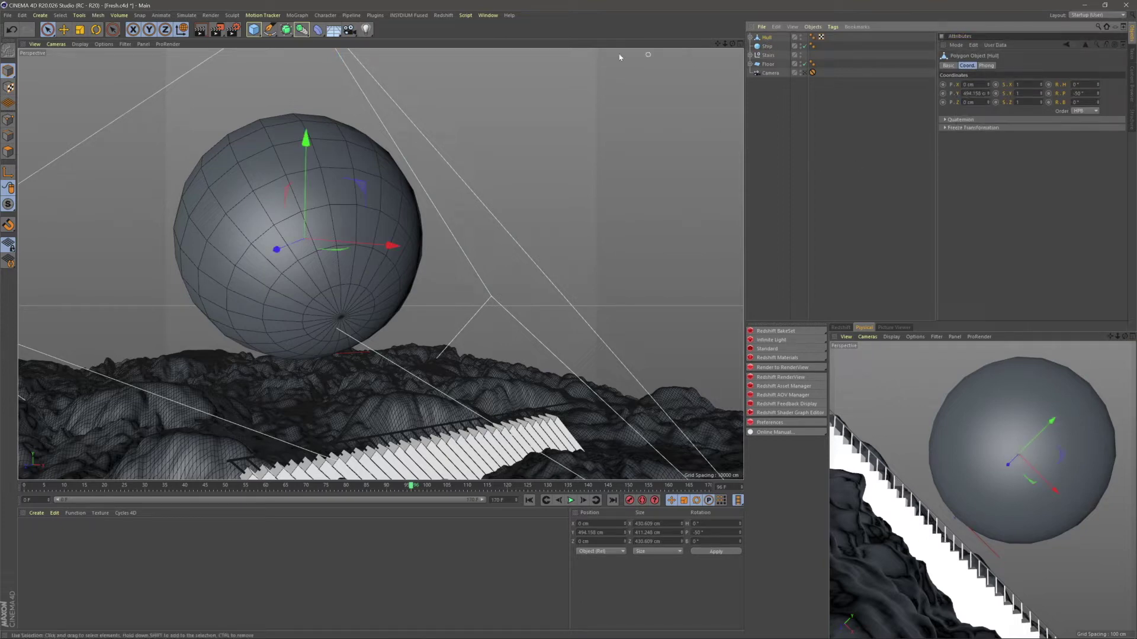
- Switch to the object's local axes and move the Hull along its own Y axis until it protrudes from the sphere
left_click(183, 29)
left_click_drag(264, 203, 295, 215, "alt")
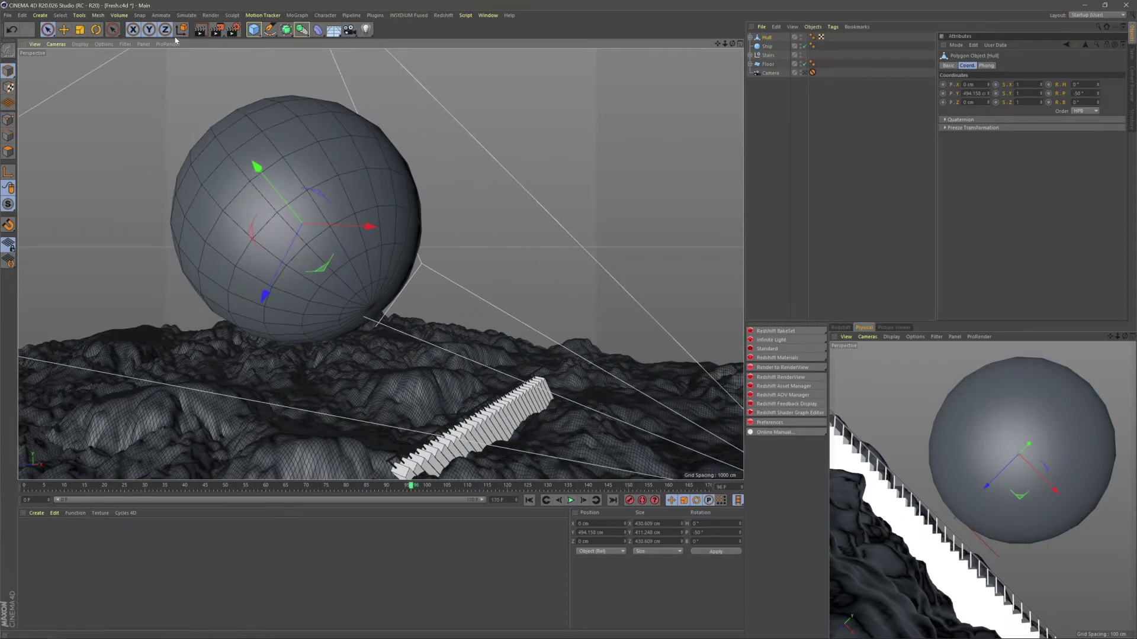
left_click_drag(258, 169, 429, 324)
scroll(438, 319, "up", 5)
scroll(369, 337, "down", 5)
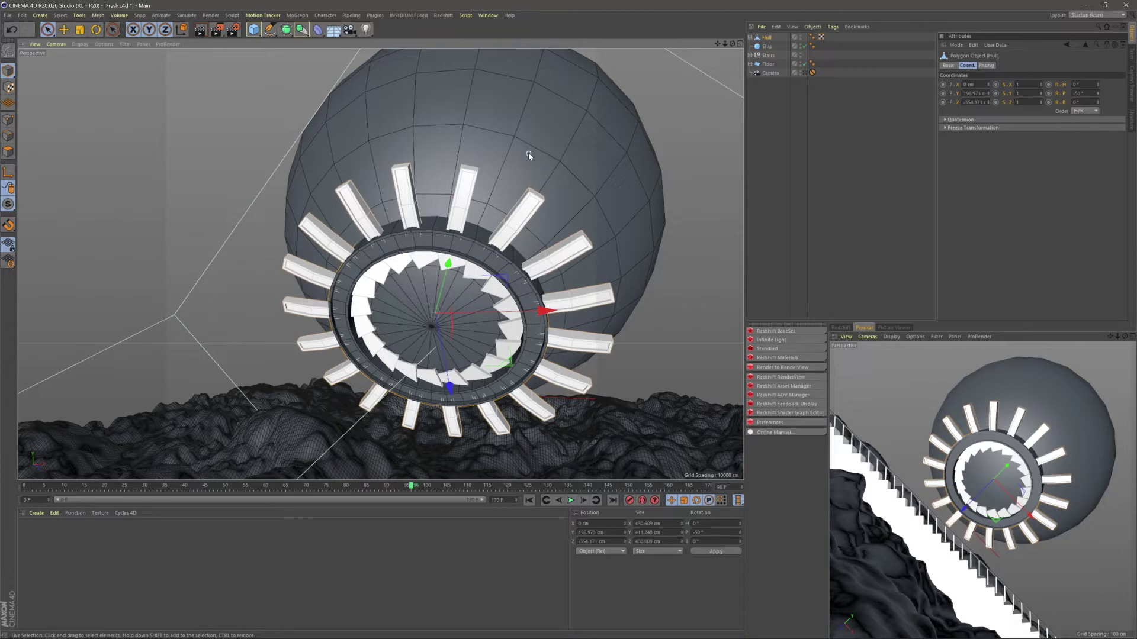
- Scale the Hull assembly down to about 301 cm across and compare it with the reference artwork in the browser
left_click(774, 65)
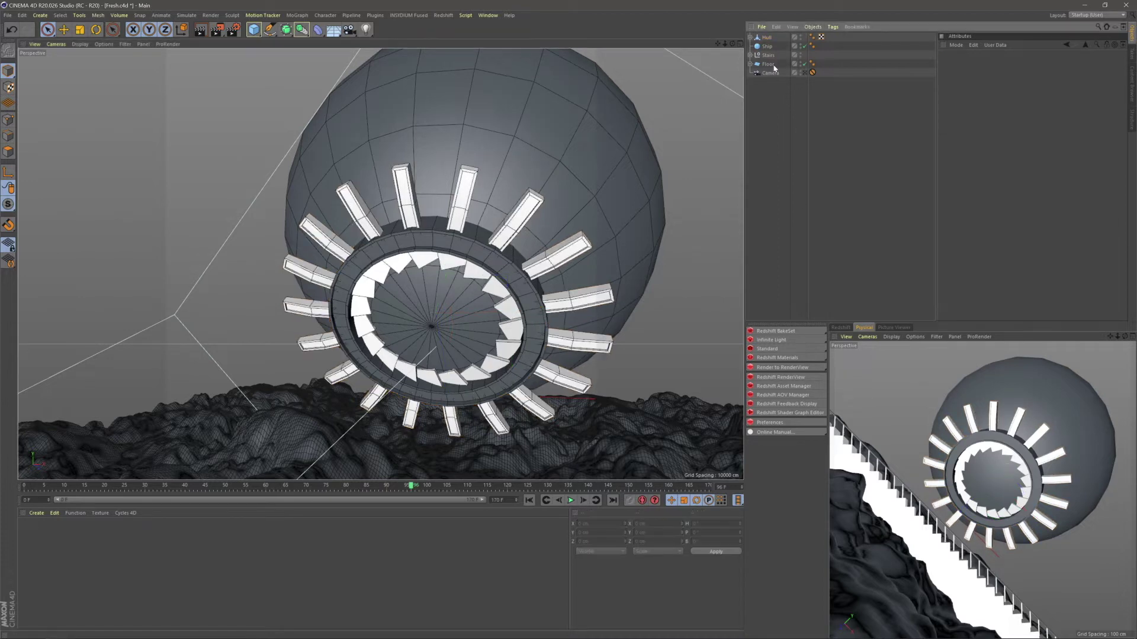
left_click(749, 38)
left_click_drag(630, 245, 456, 237, "alt")
right_click_drag(455, 237, 695, 193, "alt")
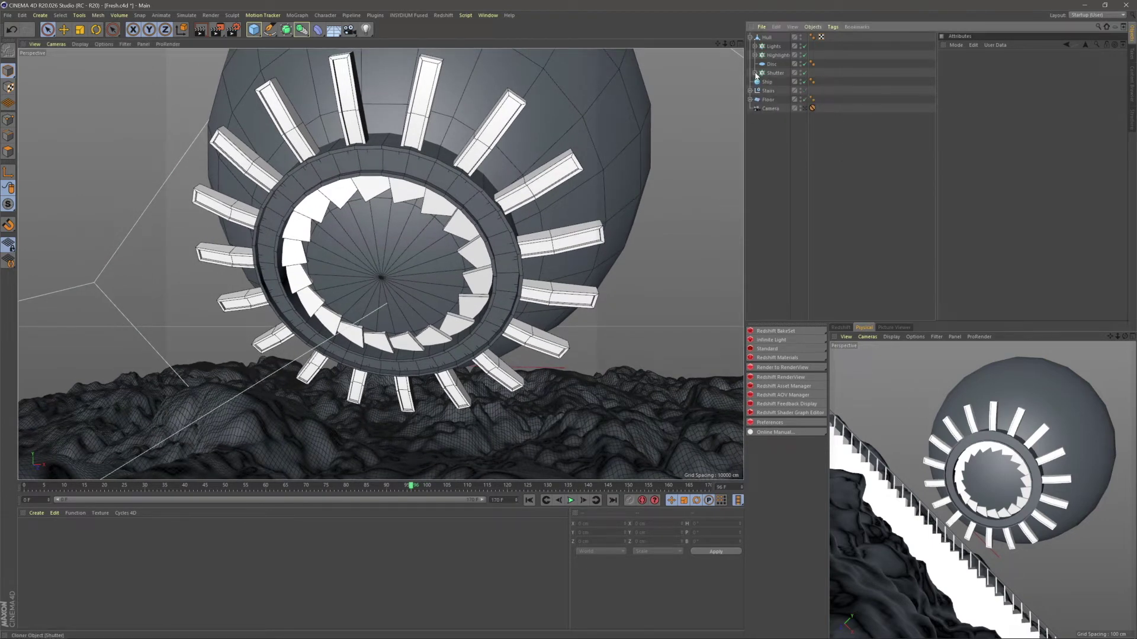
left_click(766, 37)
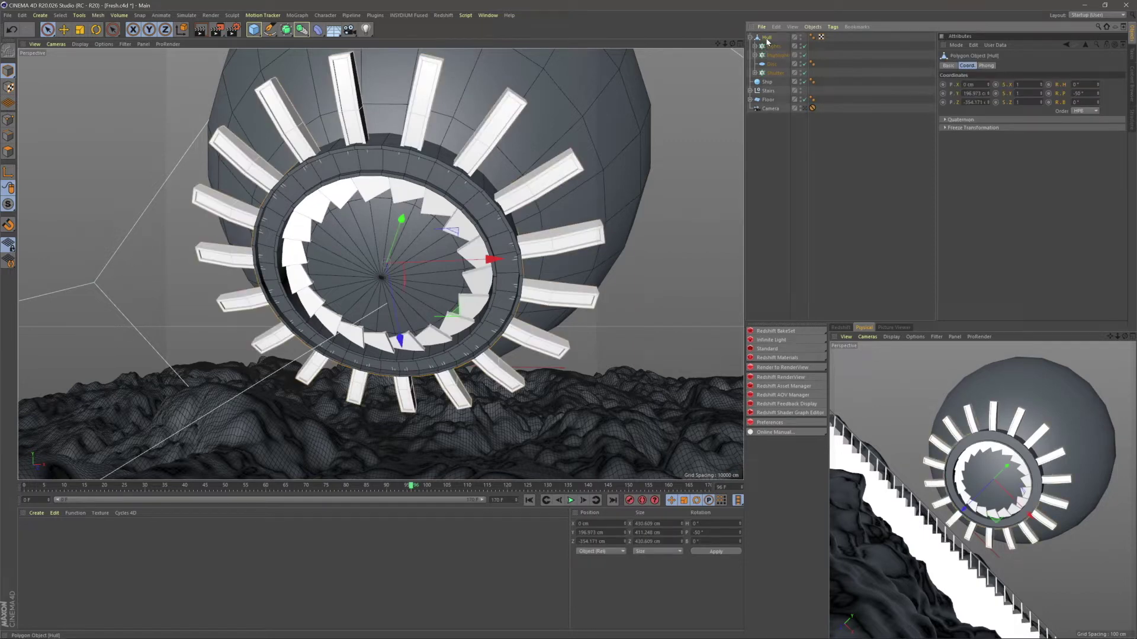
left_click(79, 30)
left_click_drag(652, 159, 574, 197)
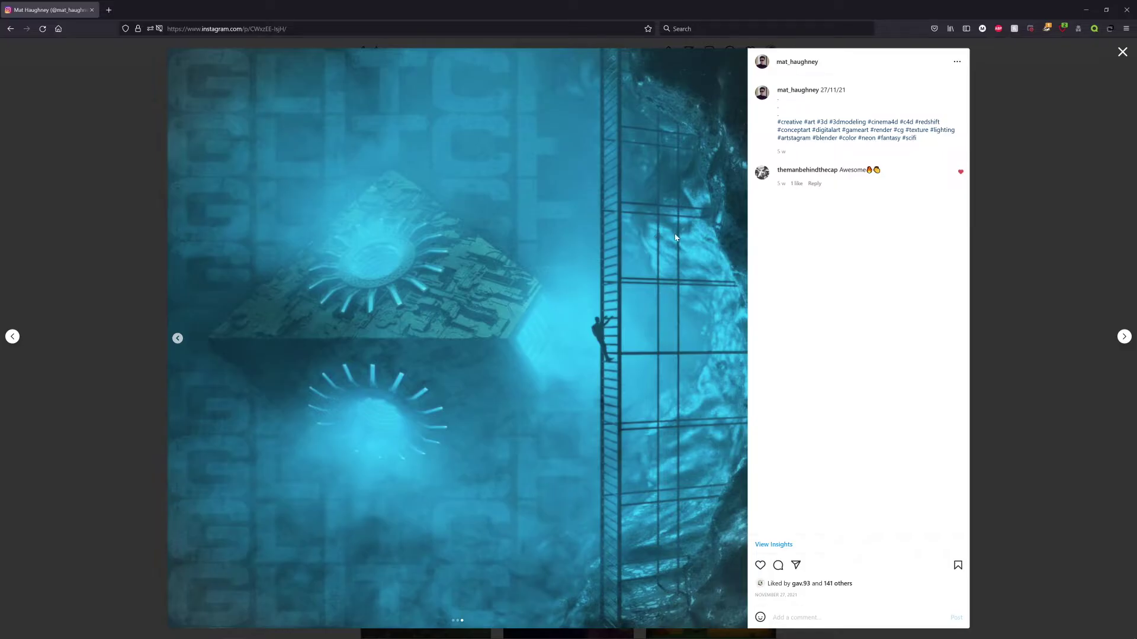
left_click(177, 338)
left_click(177, 337)
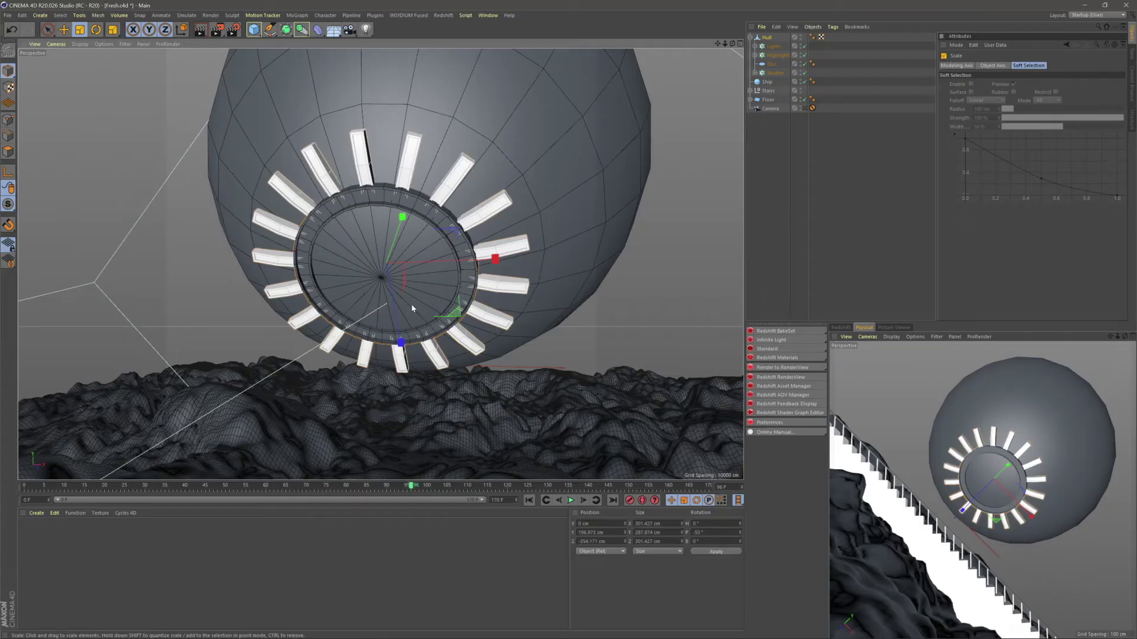
- Back in Cinema 4D, nudge the Hull slightly outward from the sphere to about Y 193 cm, Z -359 cm, and deselect it
left_click_drag(427, 259, 481, 197, "alt")
key("space")
scroll(376, 183, "up", 5)
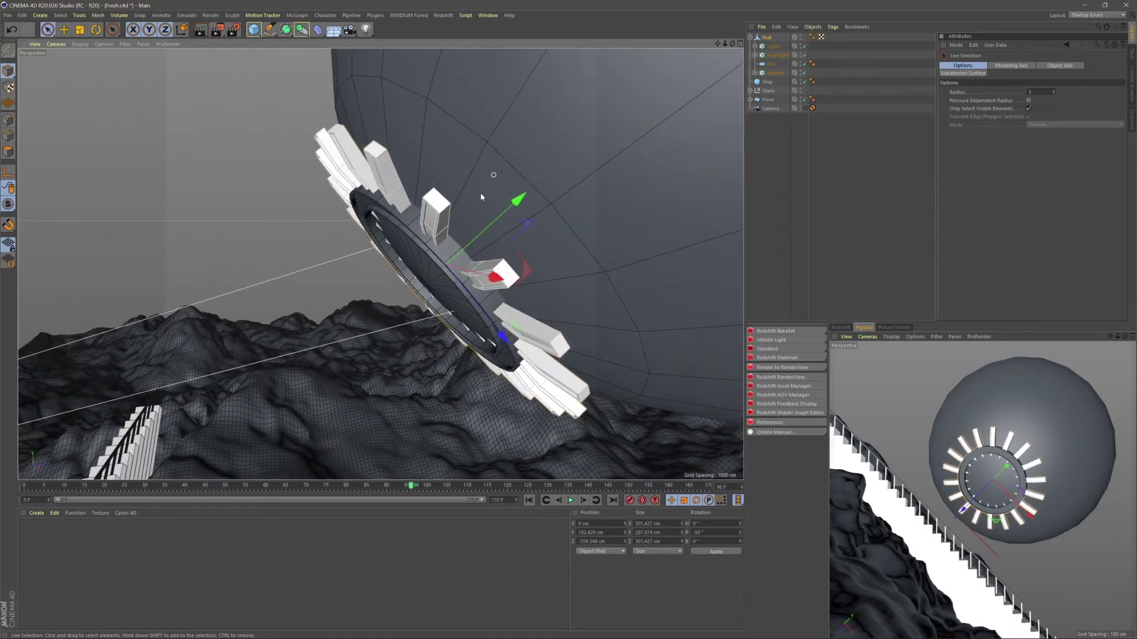
left_click(810, 152)
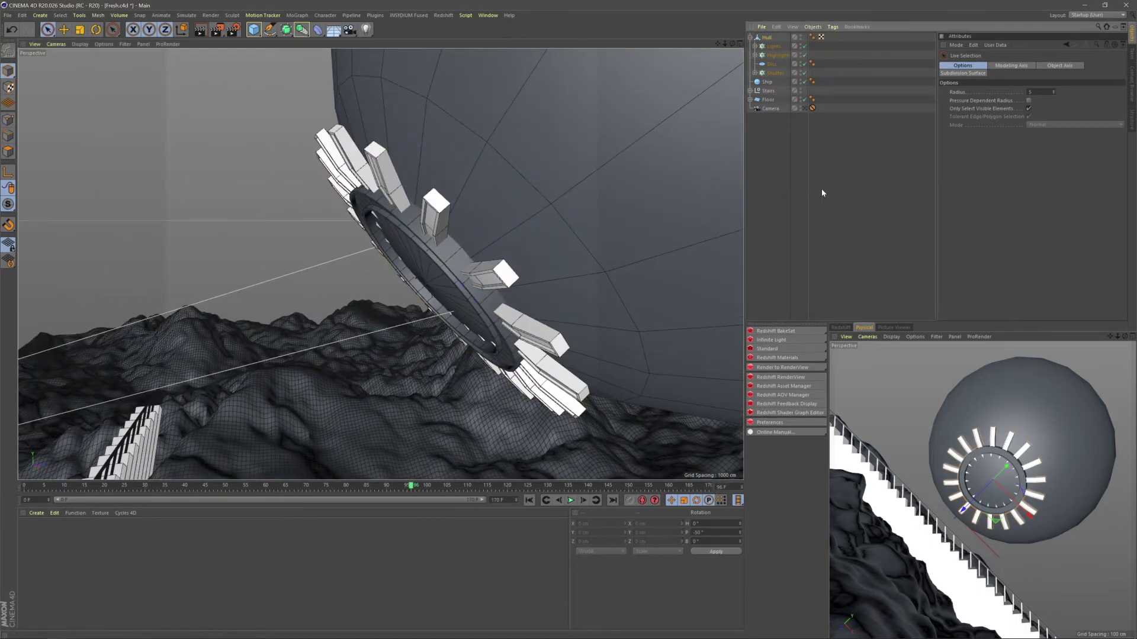
- Tilt the clones of the Highlights cloner by setting their transform pitch rotation to 15°
left_click(776, 55)
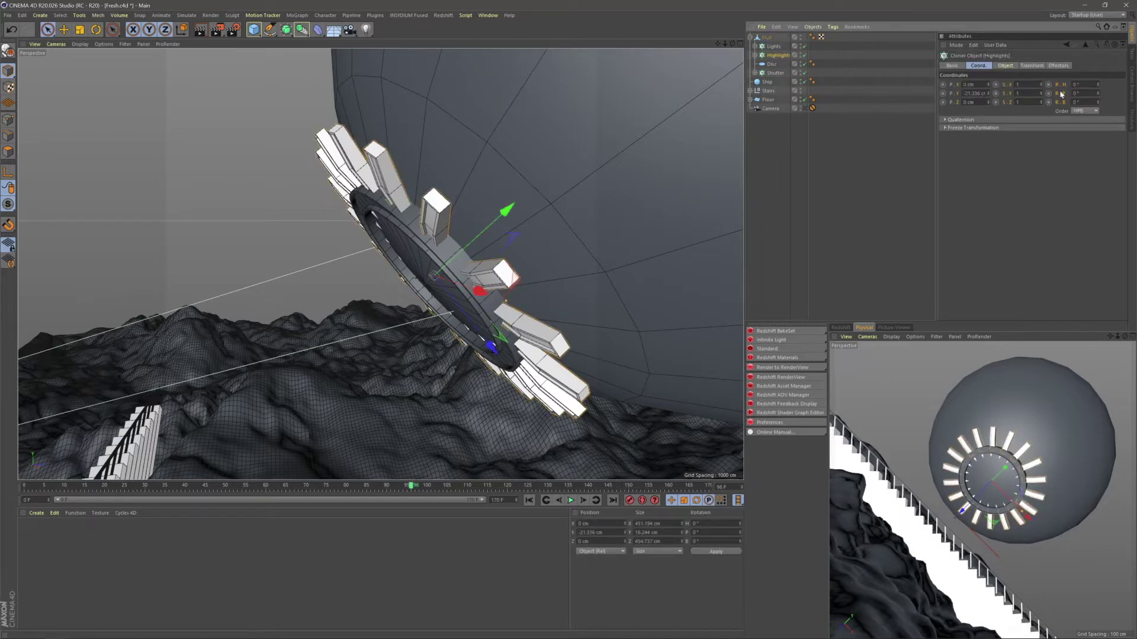
left_click(1031, 66)
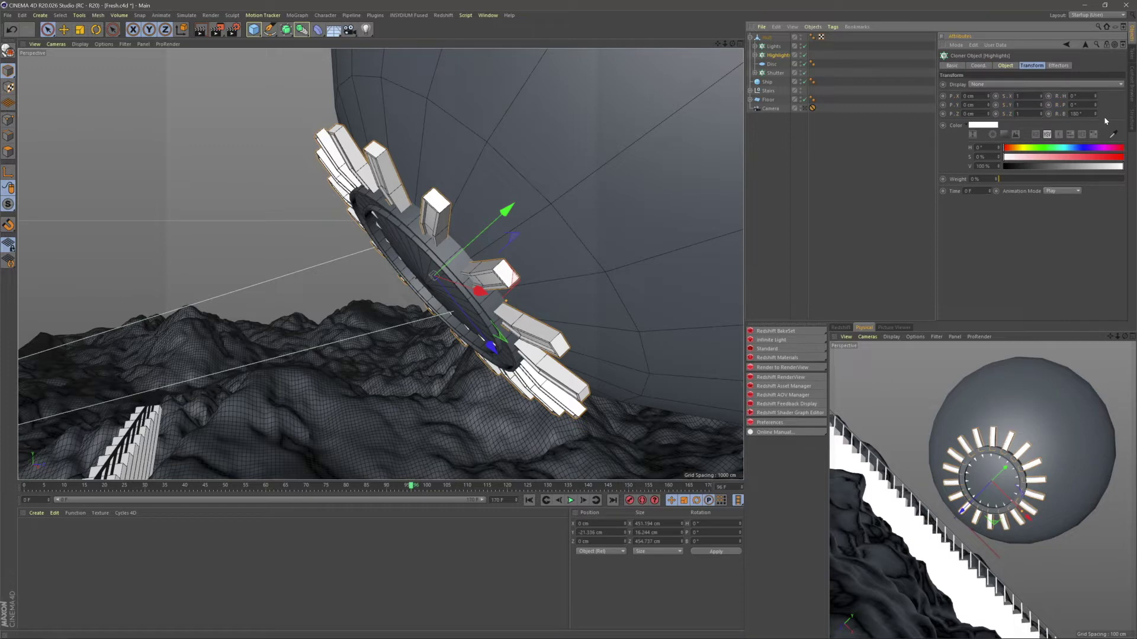
left_click_drag(1097, 104, 1097, 95)
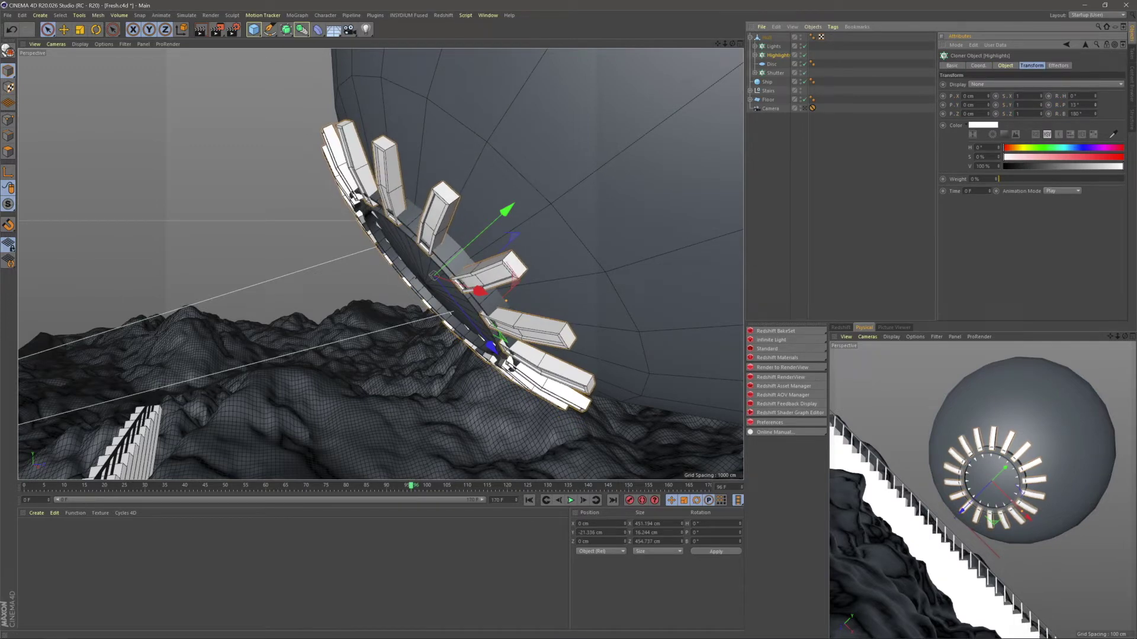
key("Return")
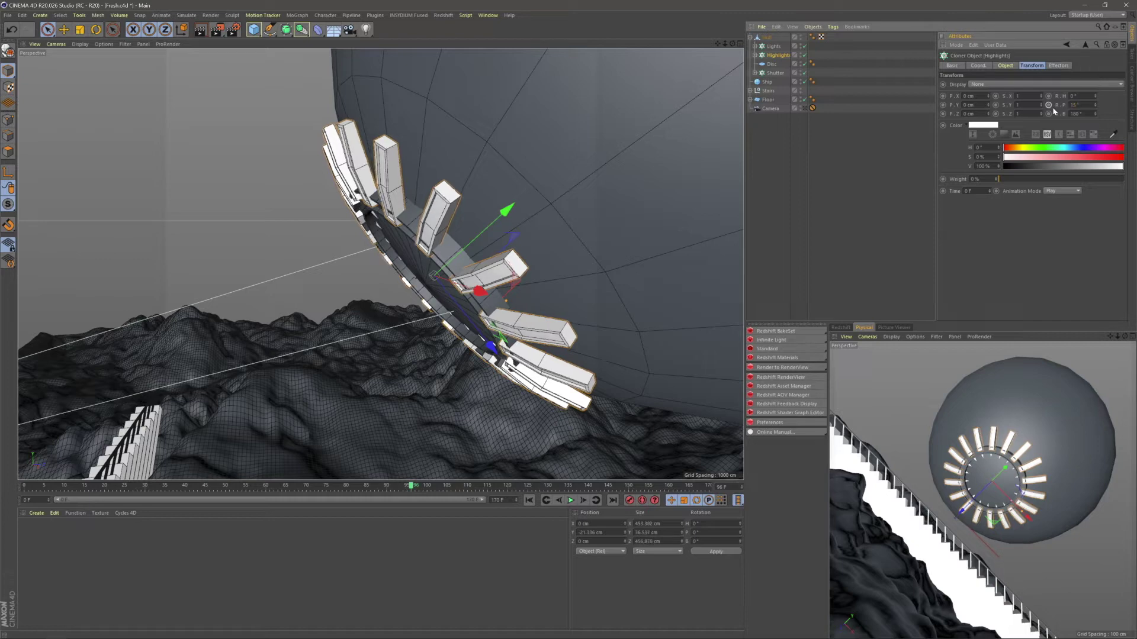
- Nudge the Hull slightly along its Y axis and move the Highlights cloner to about Y -8.8 cm
left_click_drag(570, 272, 505, 238, "alt")
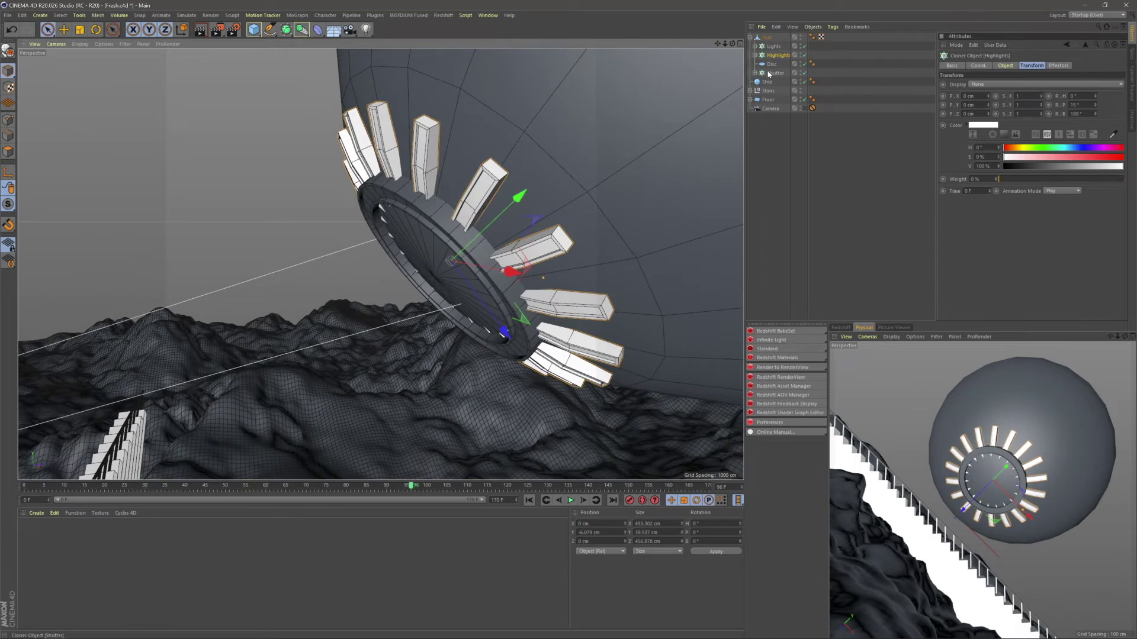
left_click(768, 38)
left_click_drag(519, 191, 529, 199)
left_click(776, 55)
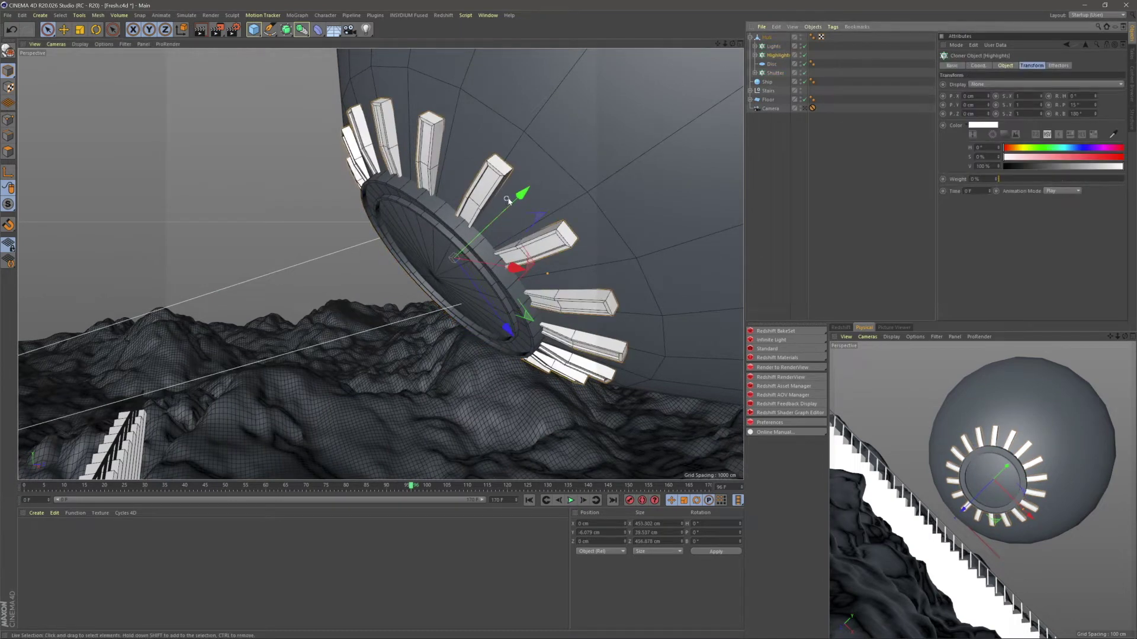
left_click_drag(517, 196, 498, 184)
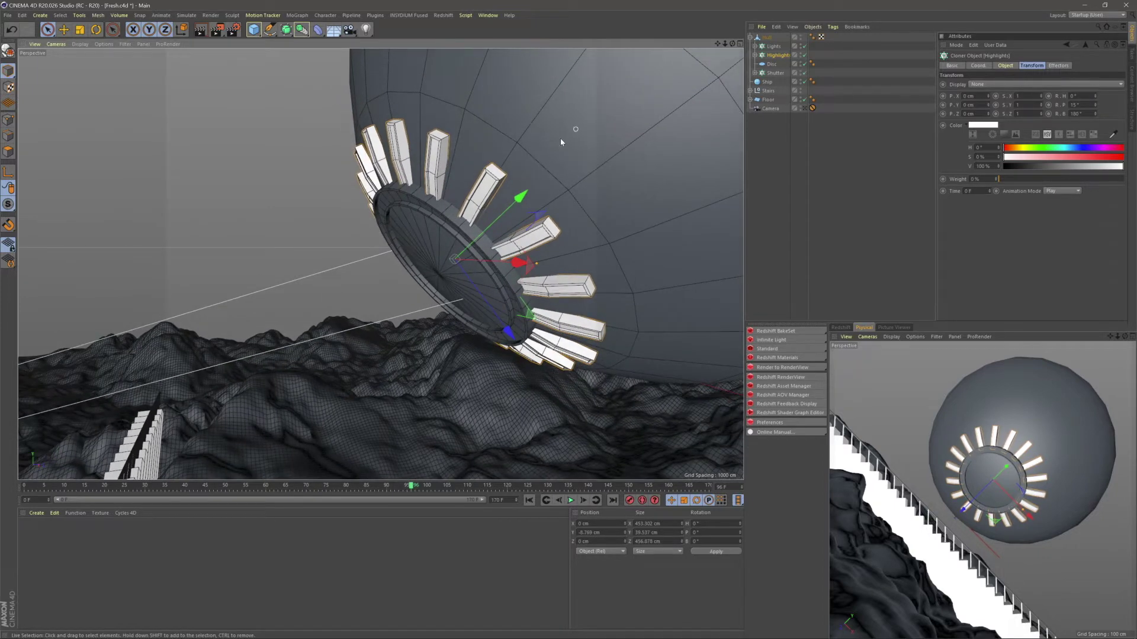
- Disable the Highlights cloner and select its source Cube in polygon mode for editing
left_click(804, 55)
scroll(483, 196, "down", 5)
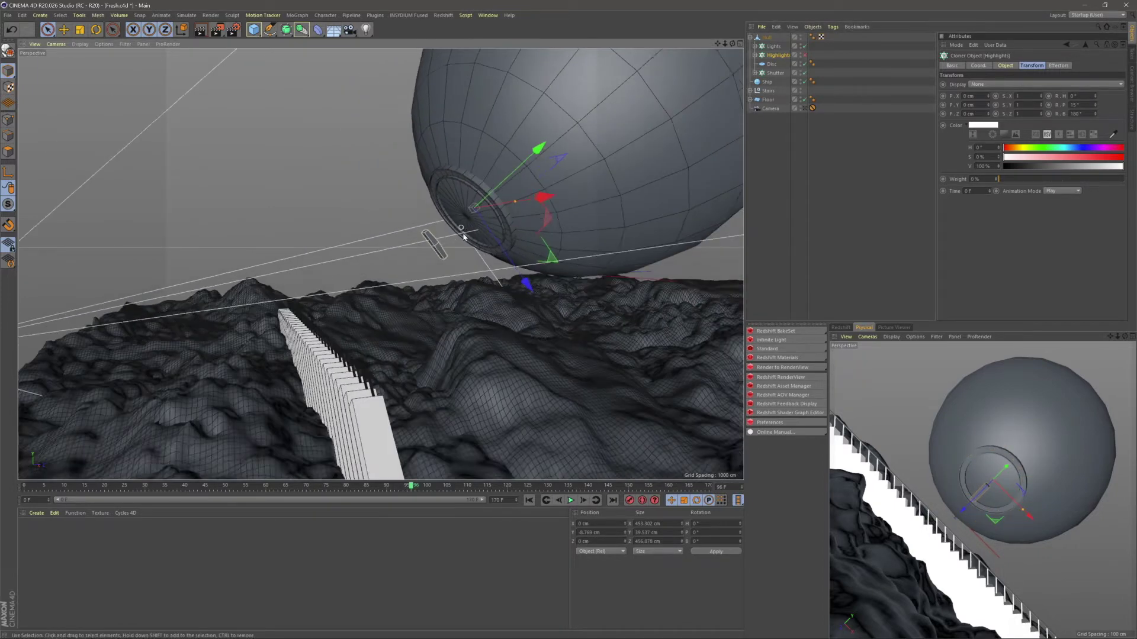
scroll(462, 231, "up", 8)
scroll(439, 239, "up", 3)
left_click_drag(438, 240, 497, 269, "alt")
left_click(9, 153)
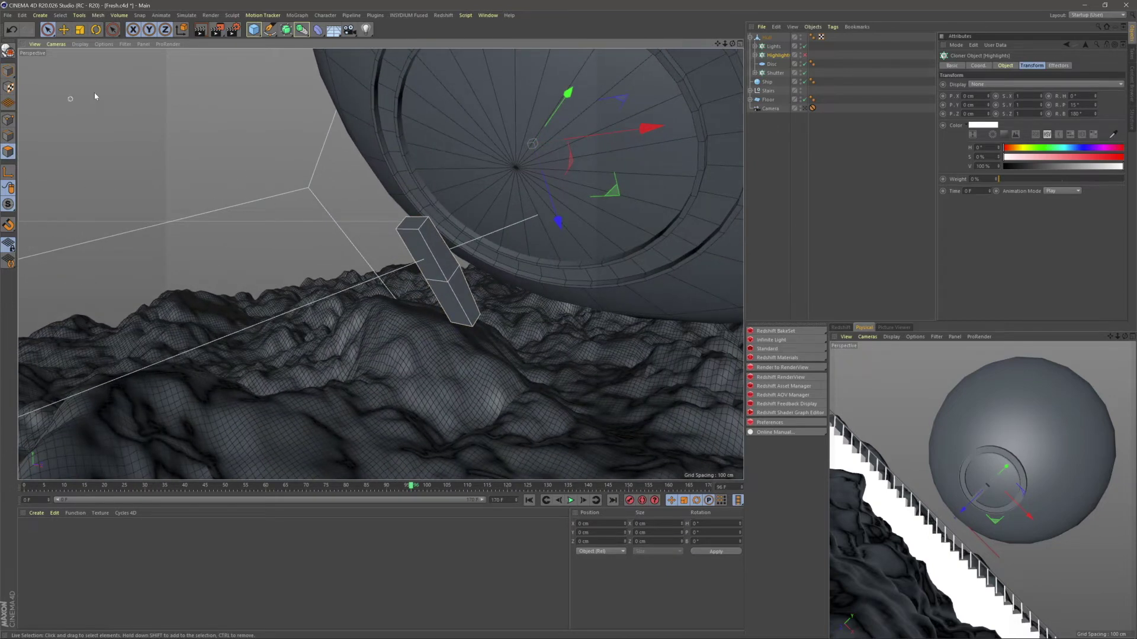
left_click(755, 55)
left_click(777, 64)
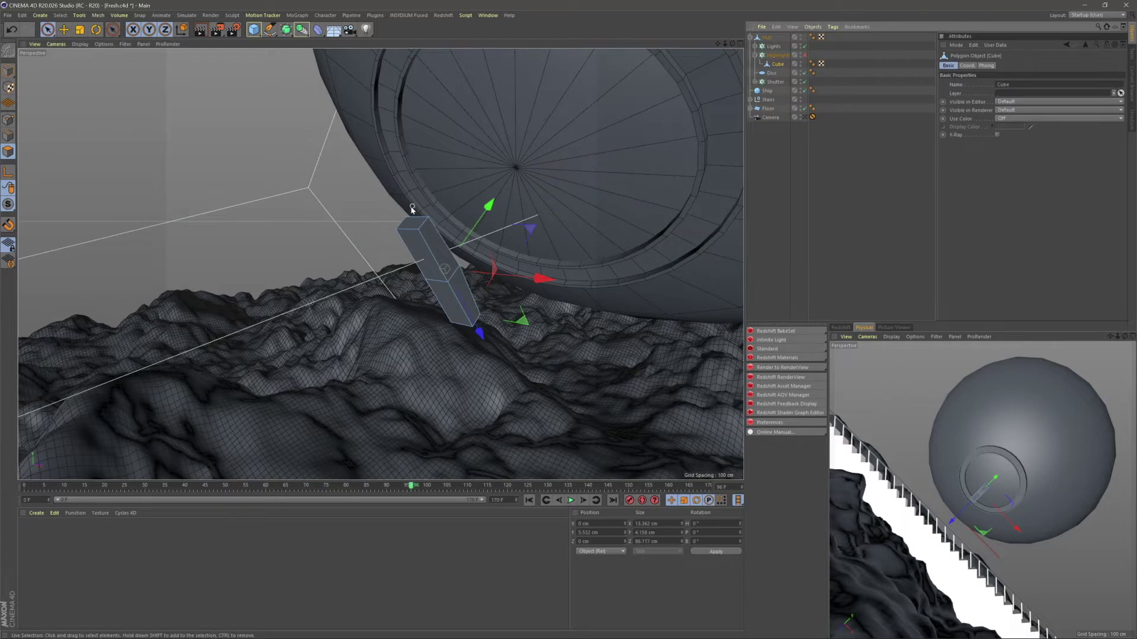
- Select the upper end face of the Cube bar, then enable the Highlights cloner to inspect the bars around the disc
left_click(413, 224)
left_click_drag(417, 228, 355, 232, "alt")
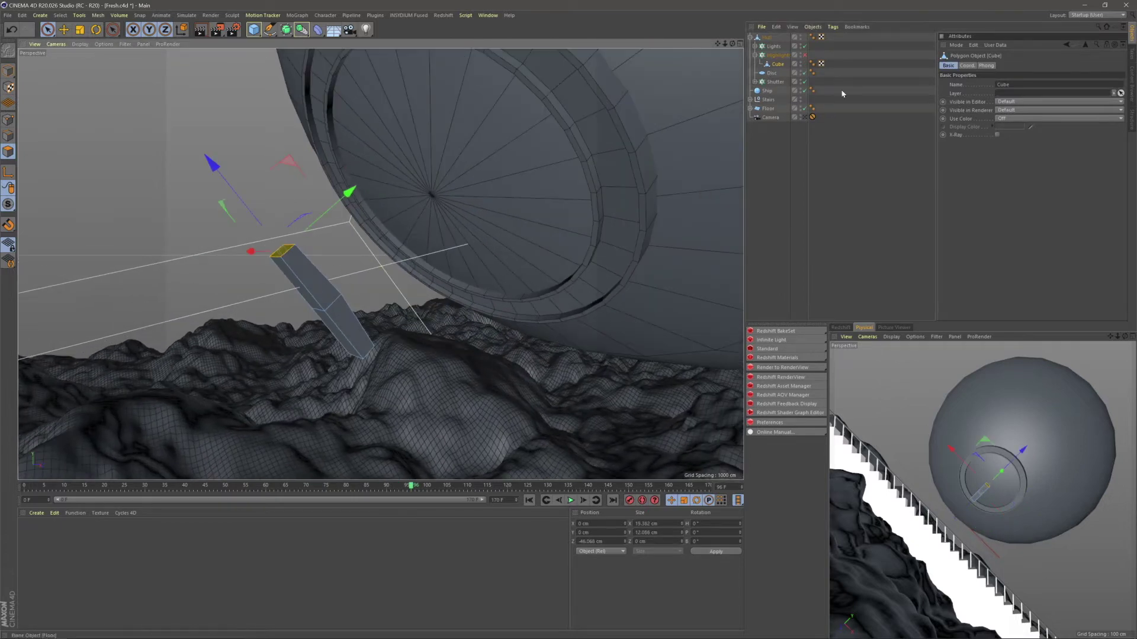
left_click(804, 55)
middle_click_drag(489, 193, 361, 281, "alt")
right_click_drag(360, 282, 279, 309, "alt")
mouse_move(245, 288)
left_mouse_down()
mouse_move(293, 263)
mouse_move(249, 296)
left_mouse_up()
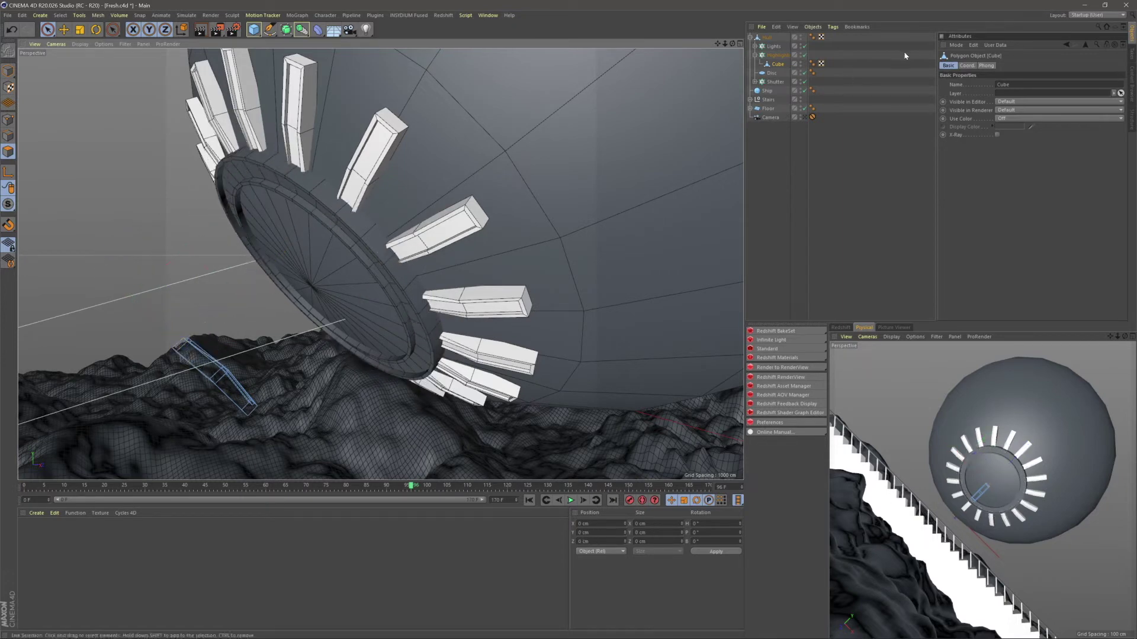
- Disable the Highlights cloner and select the faces at the bar's lower end
left_click(804, 55)
scroll(253, 380, "up", 4)
middle_click_drag(218, 399, 218, 321, "alt")
left_click_drag(229, 327, 177, 237, "alt")
left_click(269, 365)
left_click_drag(261, 349, 290, 432, "alt")
left_click(264, 317, "shift")
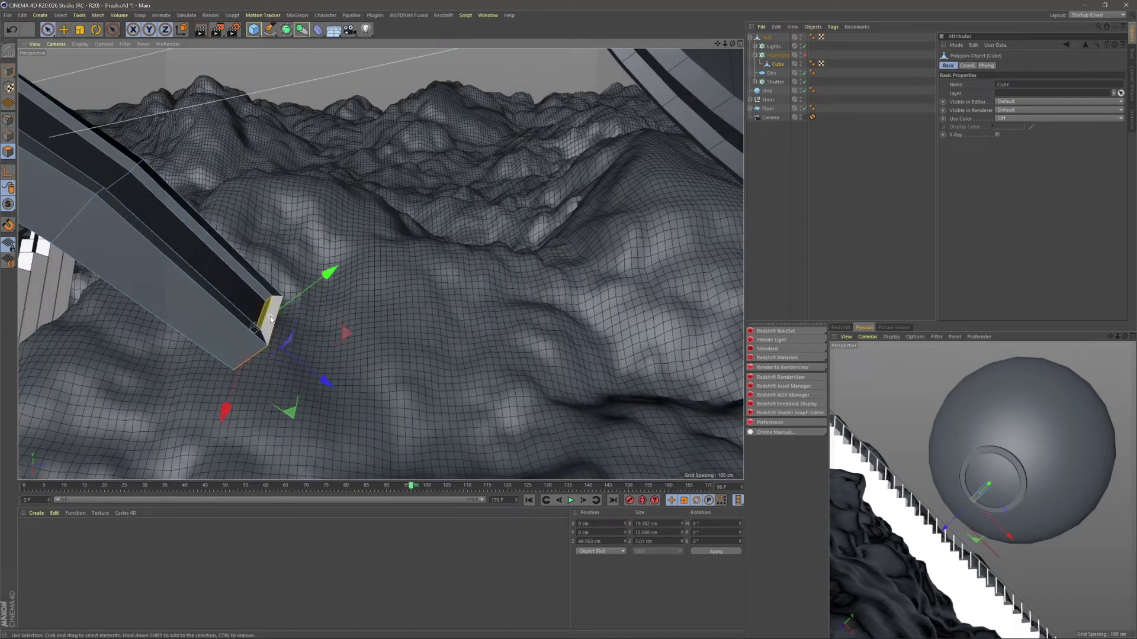
left_click_drag(269, 327, 308, 355, "alt")
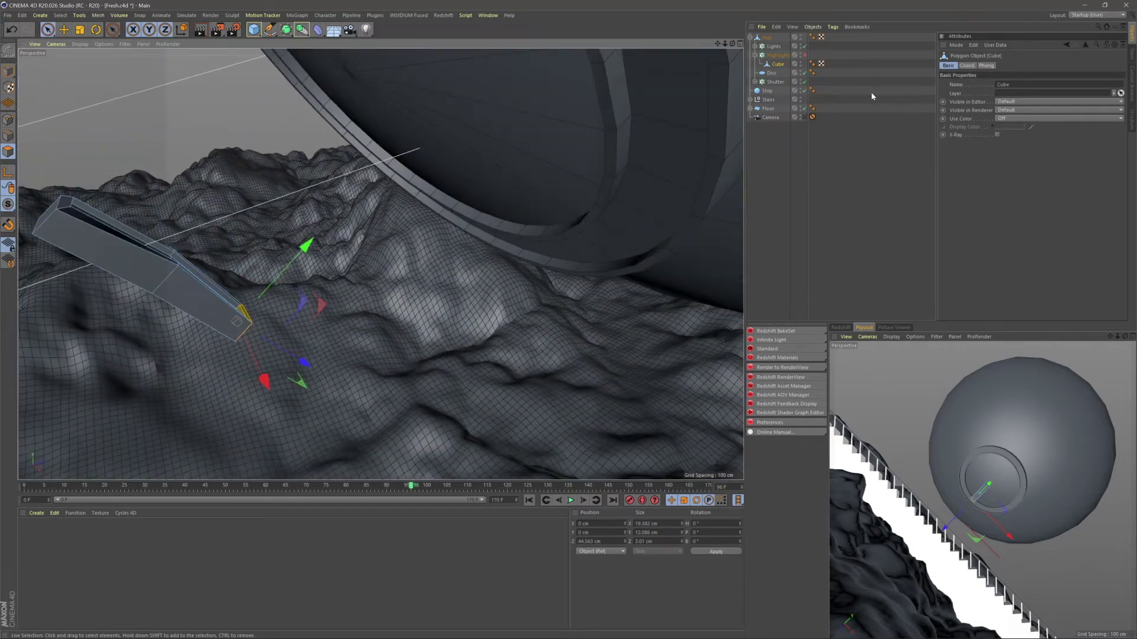
- Enable the Highlights cloner and move the bar's selected lower end faces to Y -7.62 cm
left_click(803, 55)
scroll(520, 228, "down", 3)
left_click_drag(520, 229, 303, 279, "alt")
left_click_drag(335, 182, 337, 77, "alt")
mouse_move(318, 194)
left_mouse_down("alt")
mouse_move(275, 222)
mouse_move(413, 260)
left_mouse_up("alt")
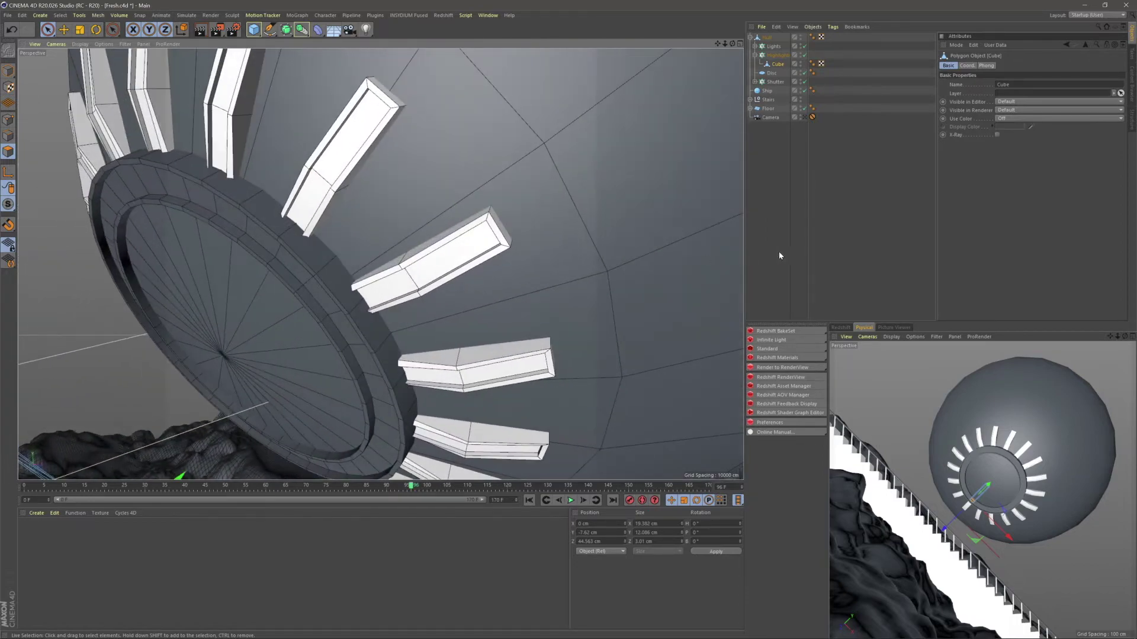
- Examine the ring of bars and the sphere from several angles and compare them with the reference image in the browser
left_click(758, 254)
right_click_drag(566, 264, 431, 302, "alt")
middle_click_drag(432, 302, 493, 301, "alt")
left_click_drag(494, 301, 597, 285, "alt")
left_click_drag(502, 231, 449, 244, "alt")
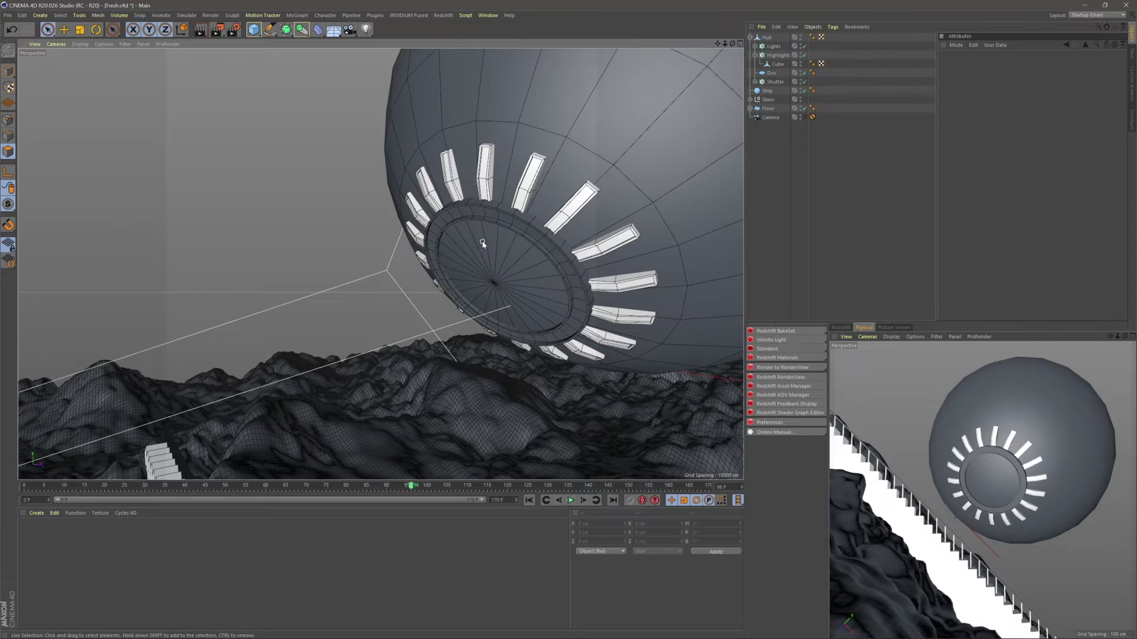
left_click_drag(542, 265, 540, 278, "alt")
right_click_drag(540, 278, 501, 314, "alt")
left_click_drag(569, 213, 544, 266, "alt")
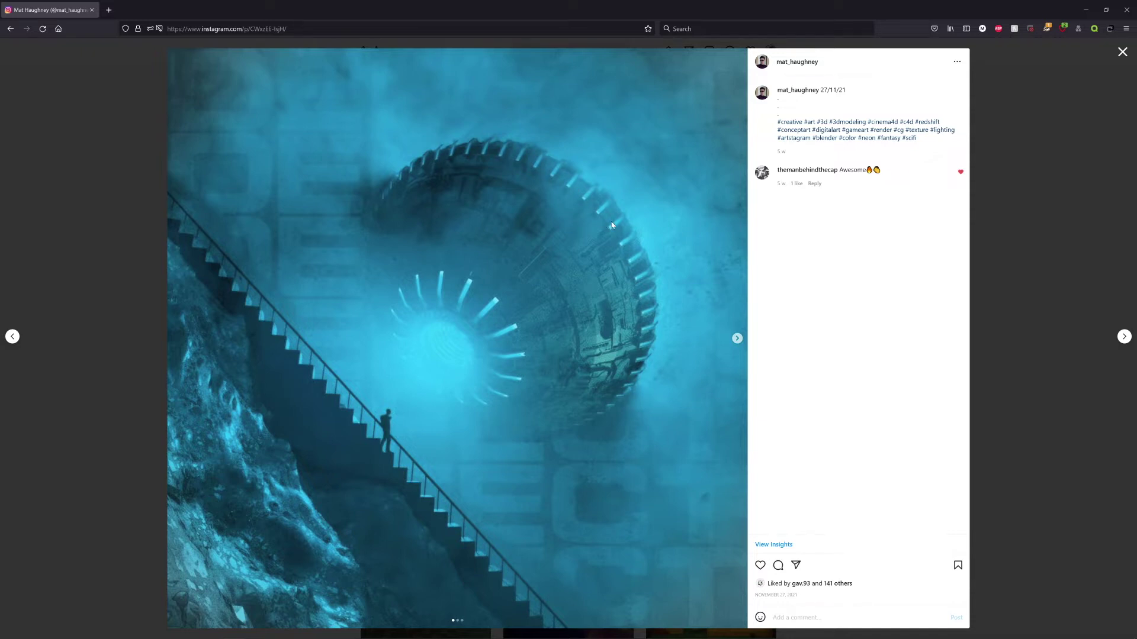
key("alt+Tab")
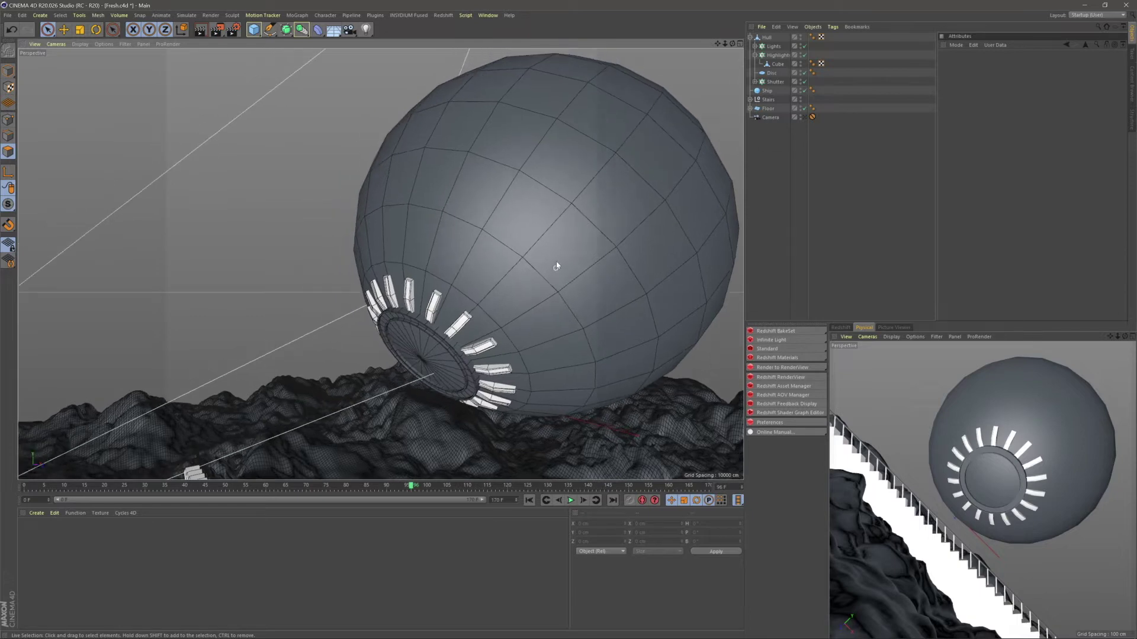
middle_click_drag(535, 268, 477, 263, "alt")
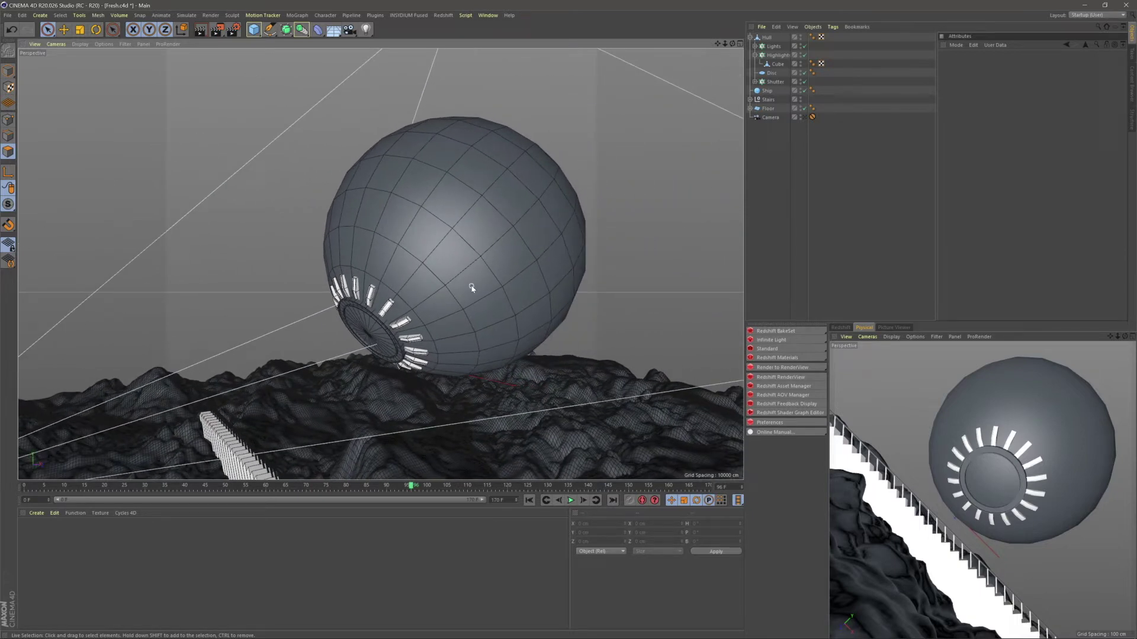
scroll(480, 252, "up", 3)
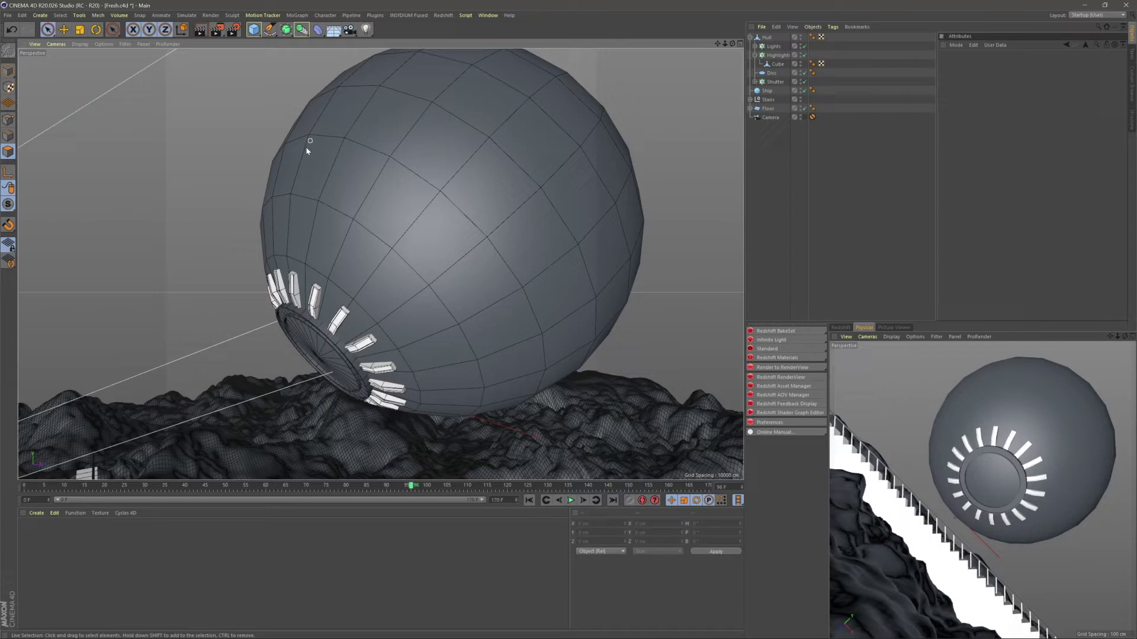
- Set the Ship sphere's segments to 35
left_click(767, 91)
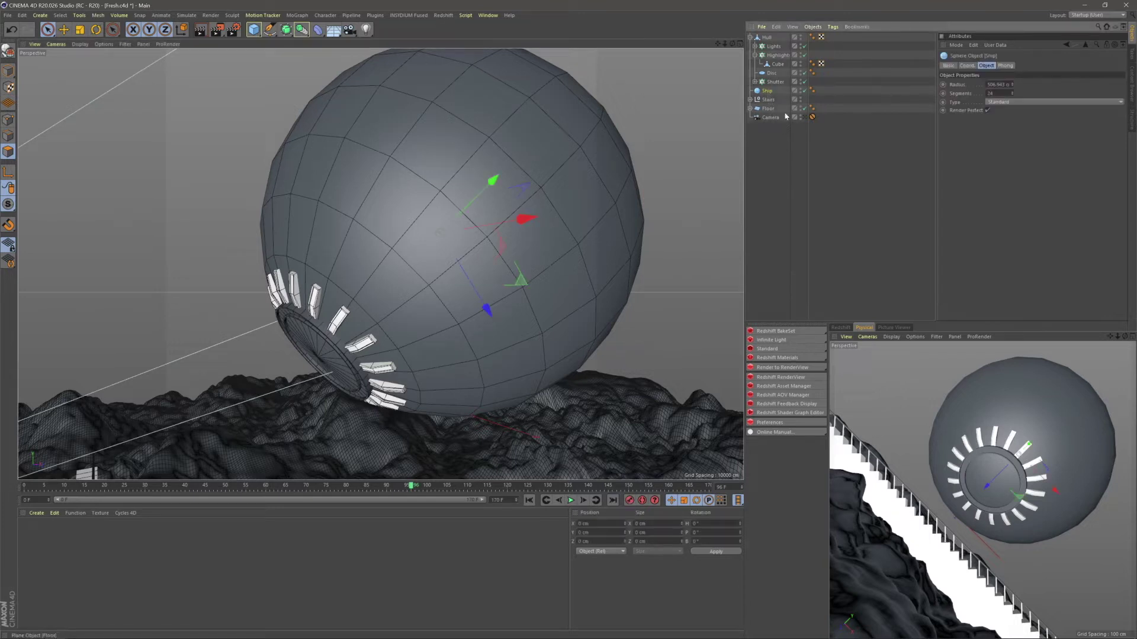
double_click(994, 92)
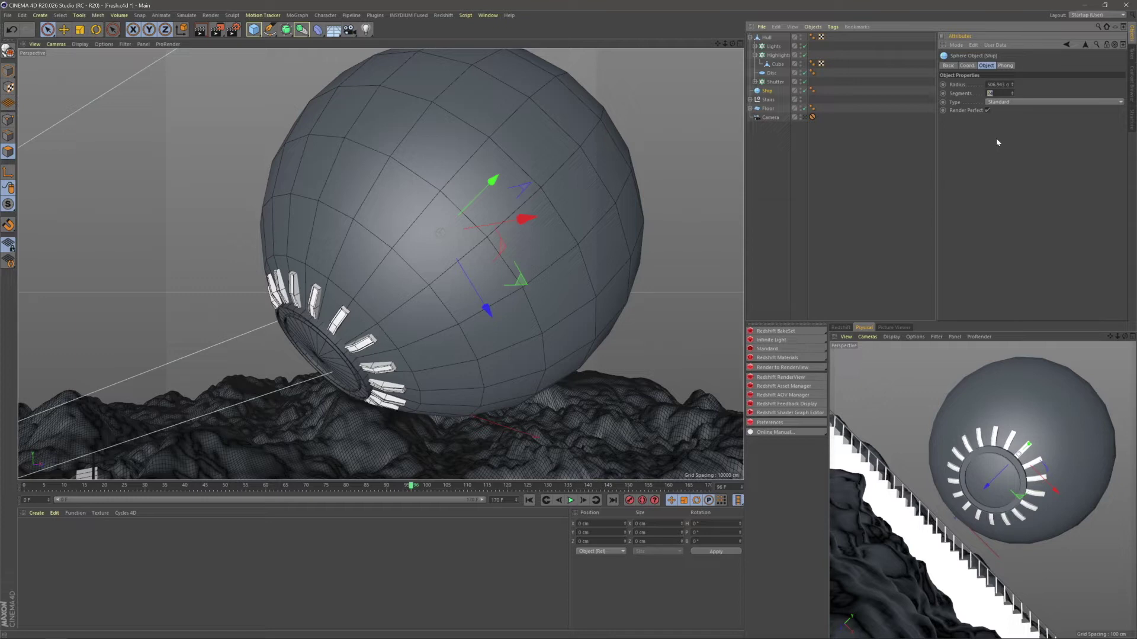
type("35")
key("Return")
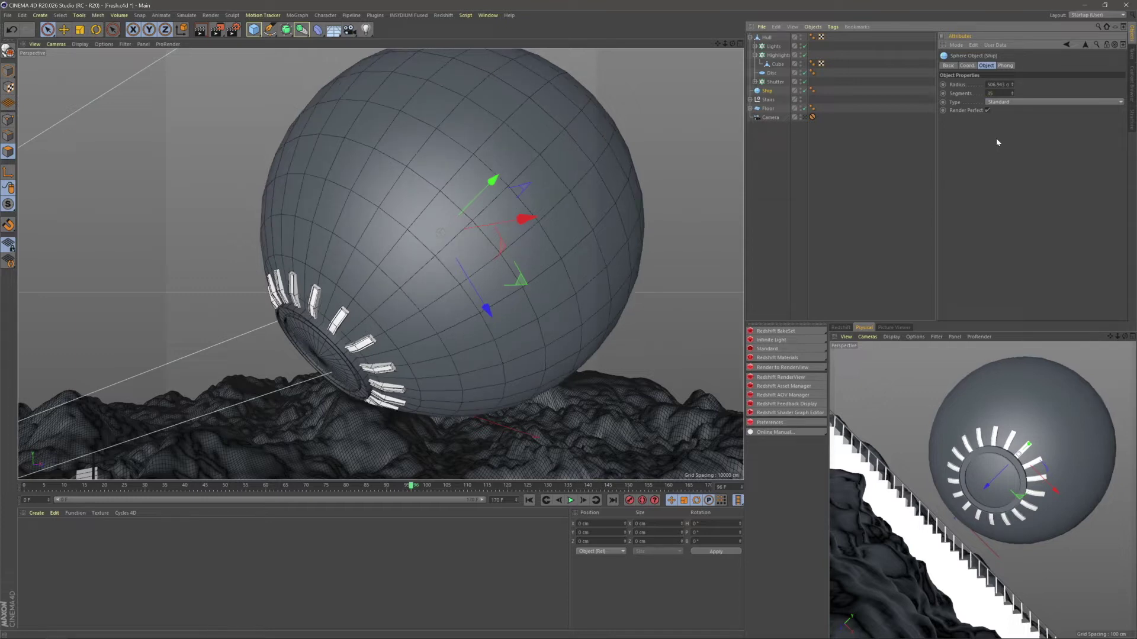
left_click(880, 158)
left_click_drag(548, 207, 521, 196, "alt")
mouse_move(231, 348)
left_mouse_down("alt")
mouse_move(355, 233)
mouse_move(466, 203)
left_mouse_up("alt")
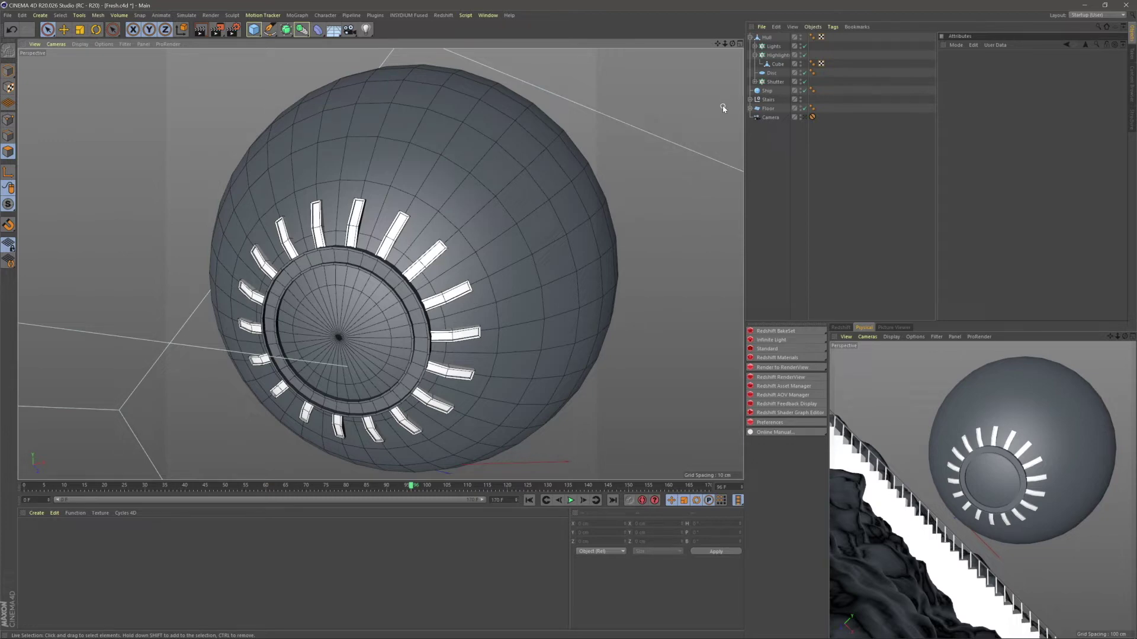
mouse_move(636, 185)
left_mouse_down("alt")
mouse_move(482, 249)
mouse_move(500, 243)
left_mouse_up("alt")
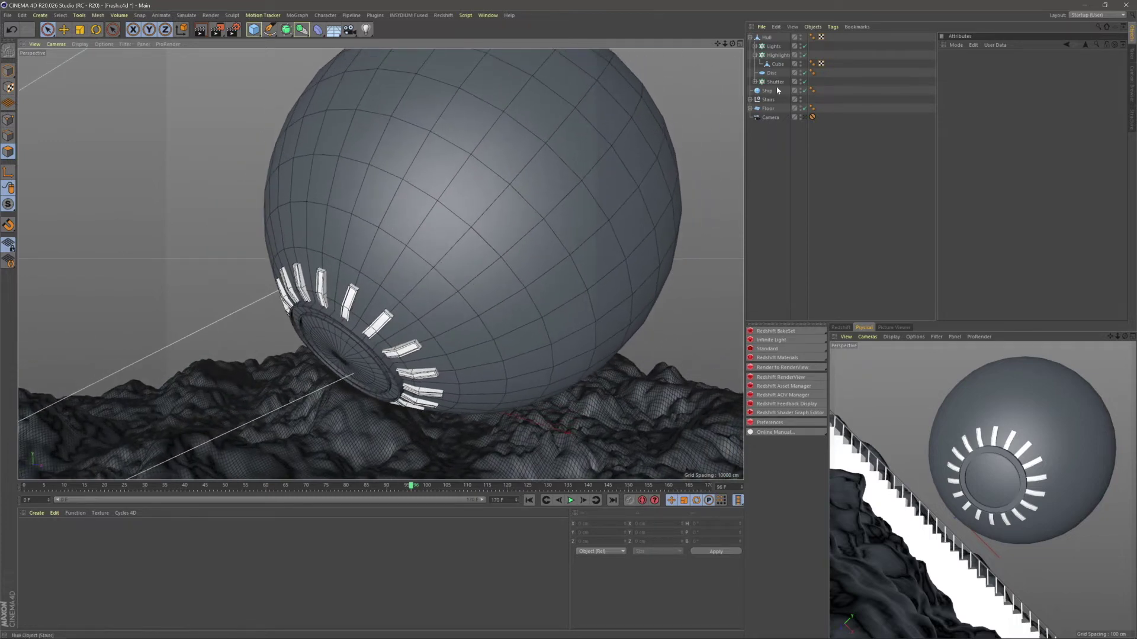
- Make the Ship sphere editable and delete its polygons covering the opening inside the ring
left_click(768, 92)
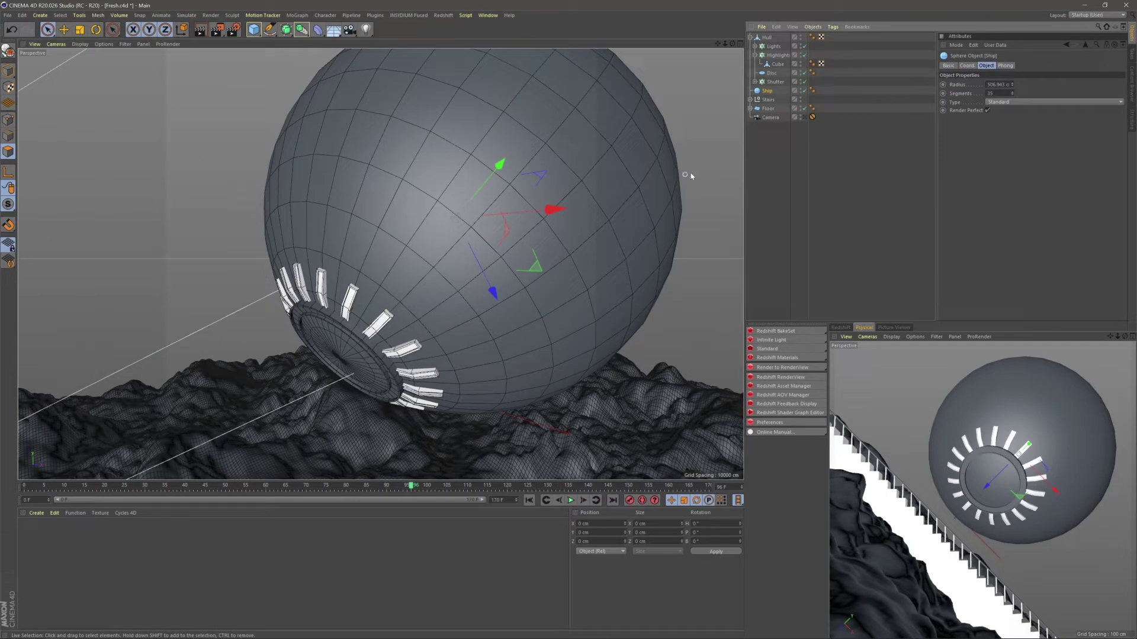
key("c")
left_click(750, 37)
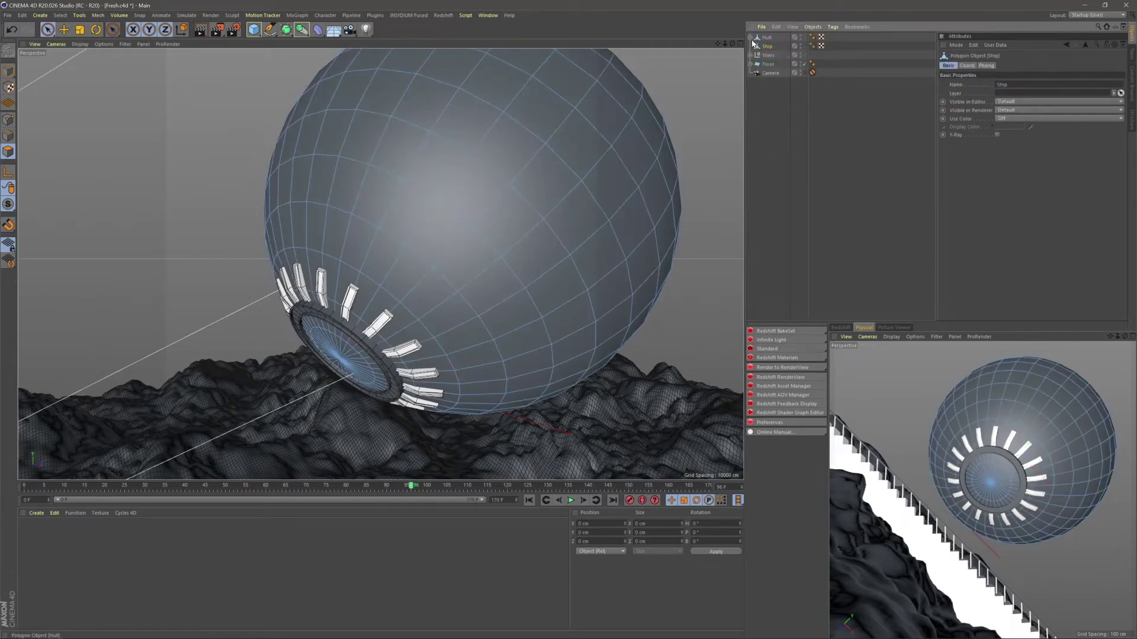
left_click_drag(379, 263, 450, 261, "alt")
right_click_drag(453, 261, 480, 246, "alt")
mouse_move(436, 251)
left_mouse_down("alt")
mouse_move(480, 244)
mouse_move(434, 246)
mouse_move(430, 279)
mouse_move(360, 284)
mouse_move(415, 276)
mouse_move(415, 261)
left_mouse_up("alt")
left_click(430, 280)
left_click_drag(401, 284, 382, 260, "alt")
key("Delete")
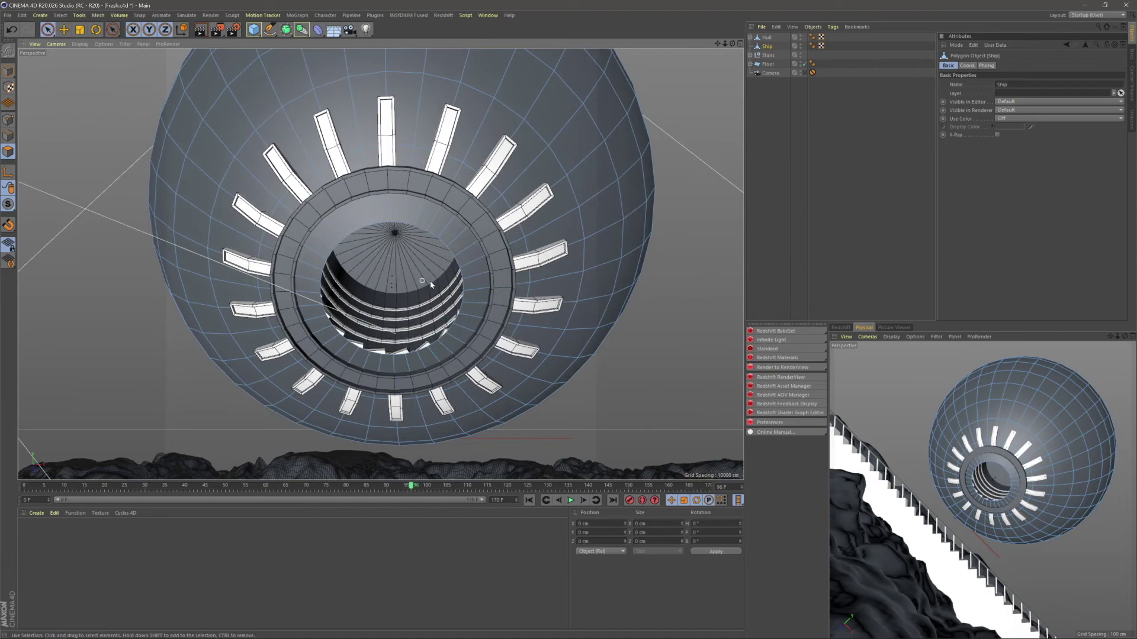
- Loop-select the edge of the sphere's opening, scale it out to about 259 cm across and move it about 11 cm inward along Y
scroll(469, 235, "up", 5)
left_click_drag(469, 235, 484, 213, "alt")
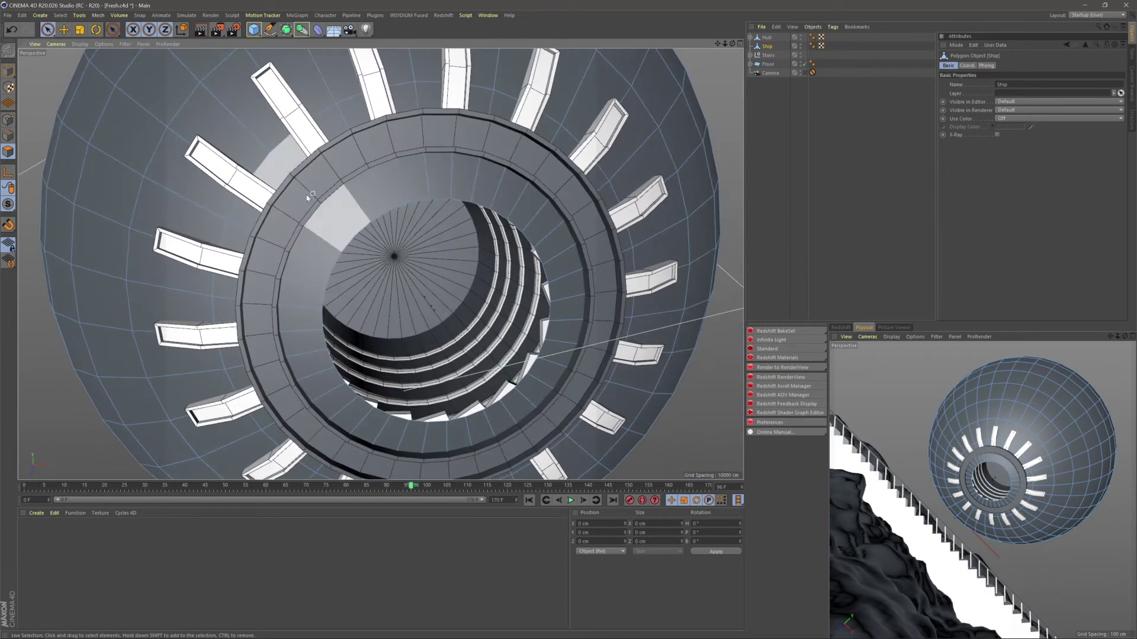
key("u")
key("l")
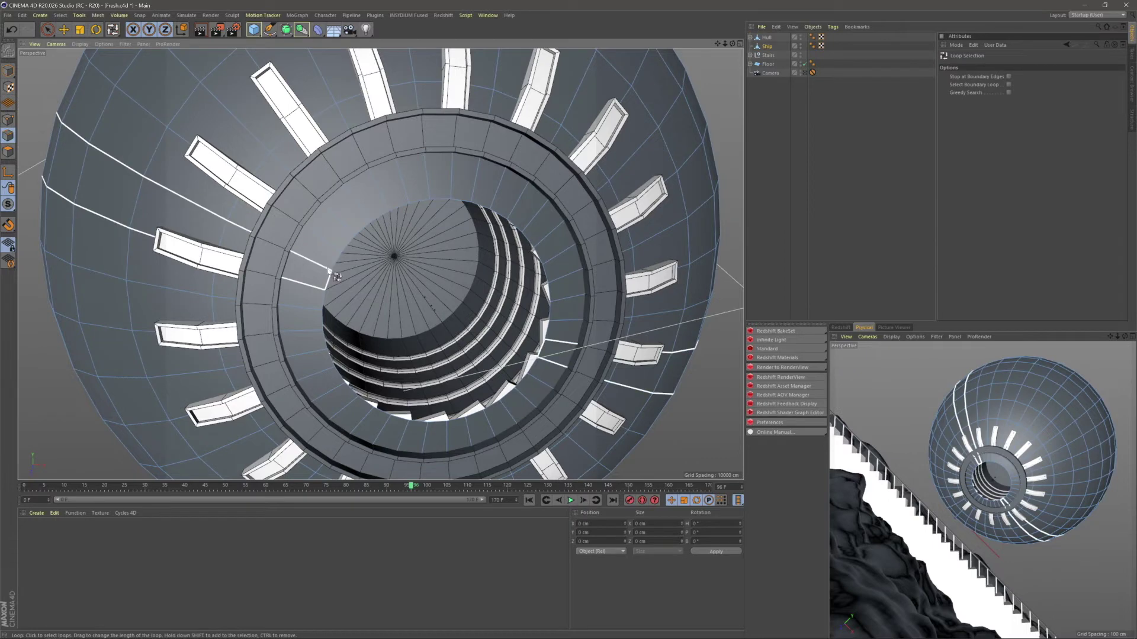
left_click(335, 274)
left_click_drag(335, 274, 300, 278, "alt")
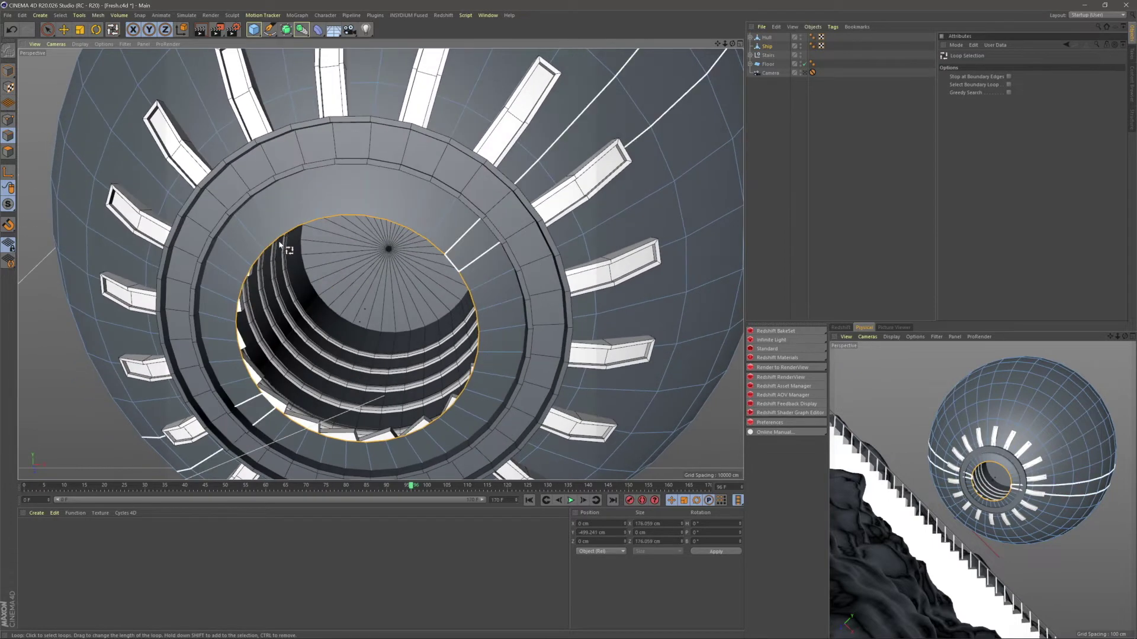
left_click(47, 29)
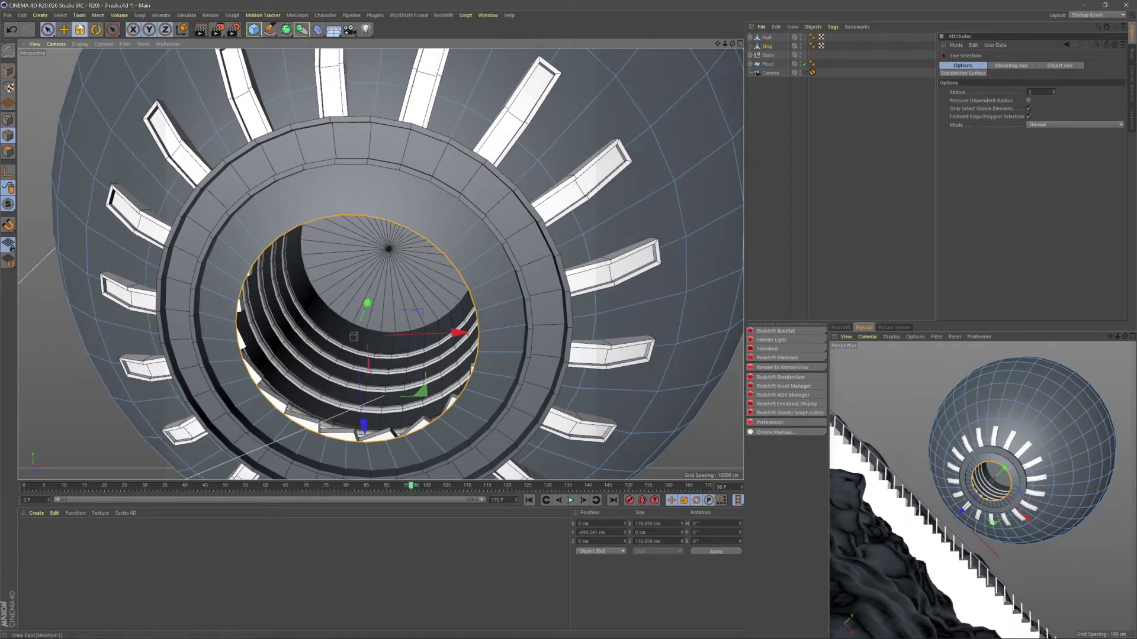
left_click(79, 29)
left_click_drag(469, 198, 682, 203)
left_click_drag(541, 259, 345, 341, "alt")
key("space")
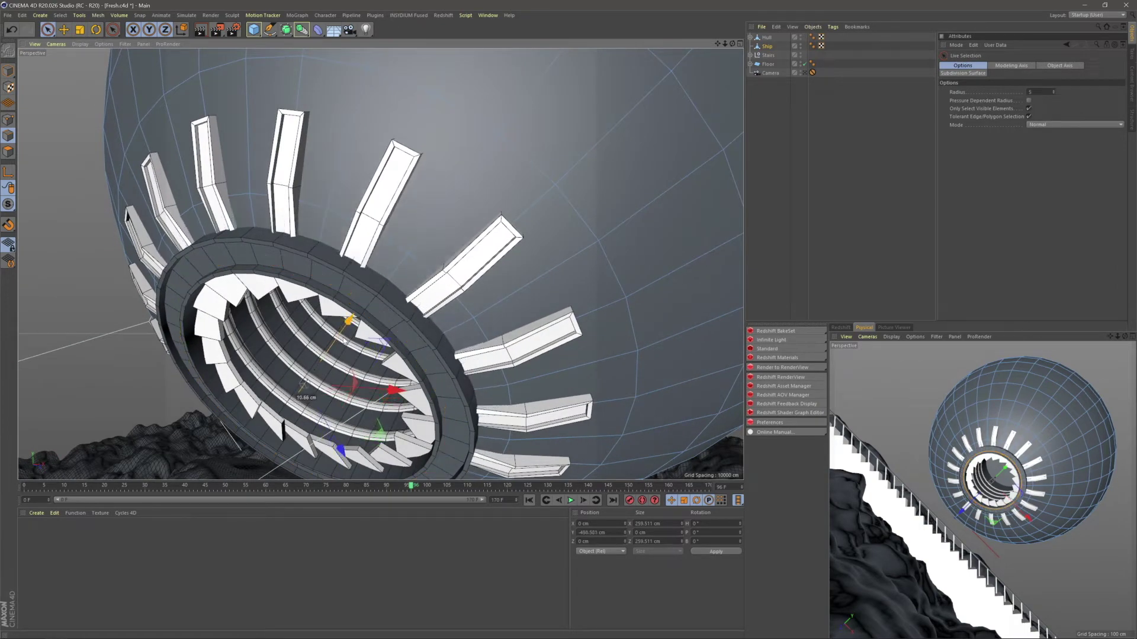
left_click(858, 229)
- Switch the Ship mesh to polygon mode and start Loop Selection on the bands around its middle
left_click_drag(500, 279, 551, 204, "alt")
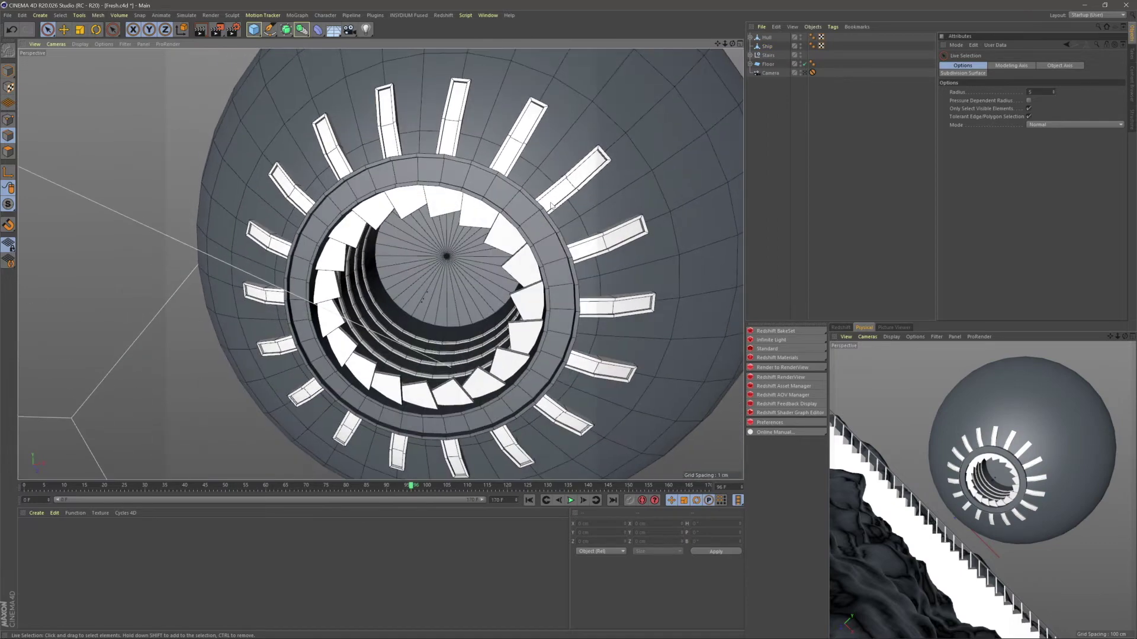
left_click_drag(446, 290, 423, 292, "alt")
scroll(379, 324, "down", 3)
scroll(422, 293, "down", 3)
left_click_drag(452, 253, 505, 297, "alt")
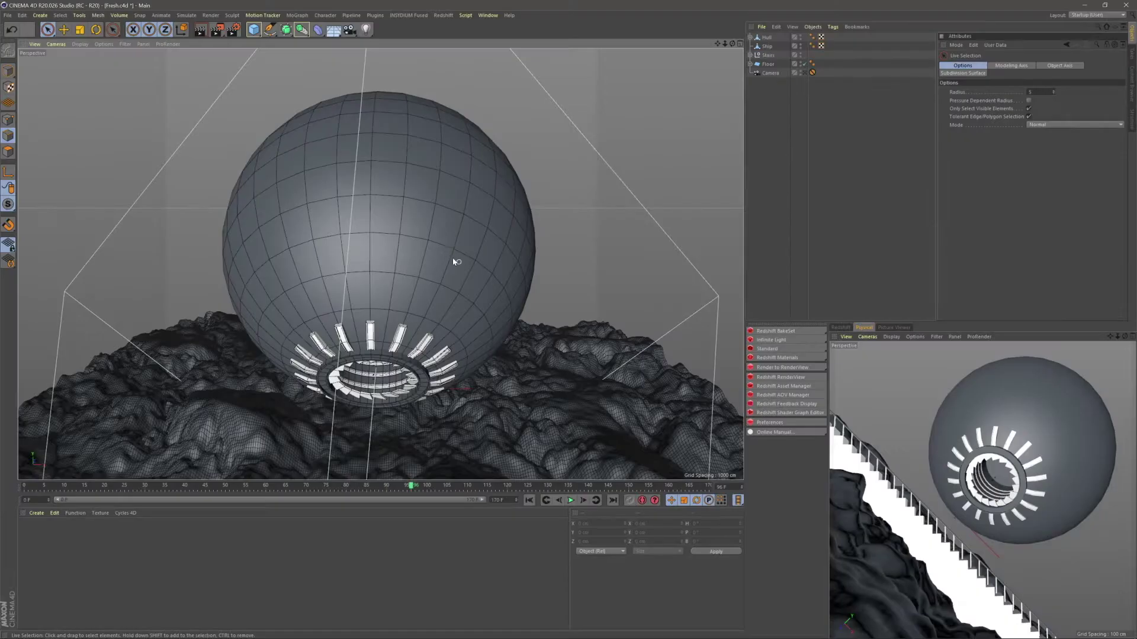
left_click_drag(463, 263, 438, 278, "alt")
left_click(768, 46)
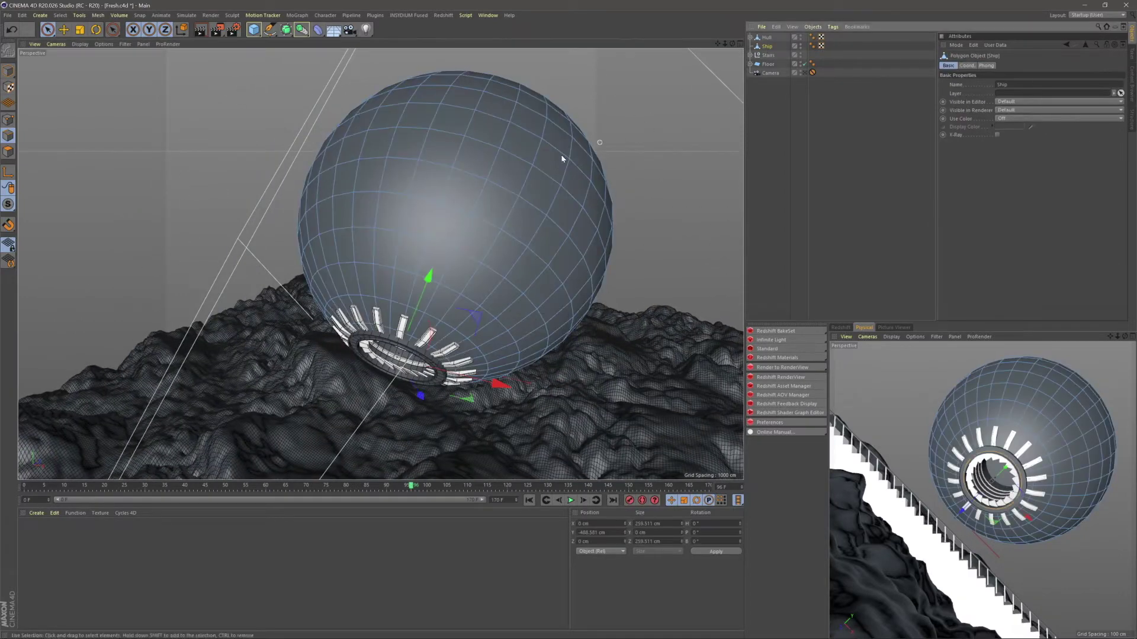
left_click(8, 152)
left_click(414, 216)
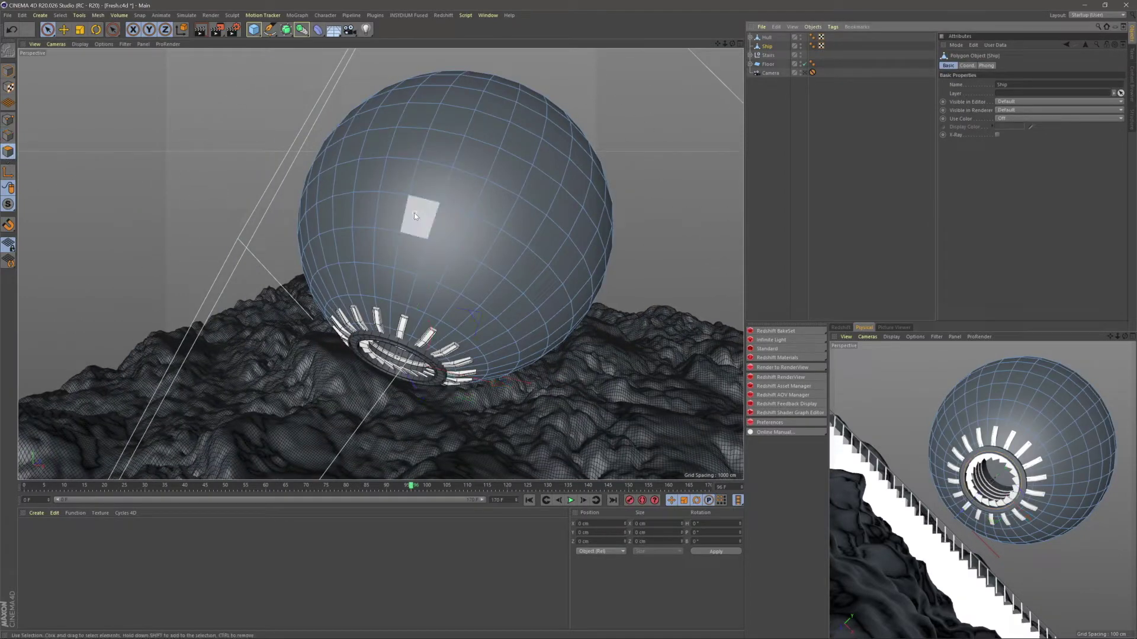
key("u")
key("l")
left_click(414, 214)
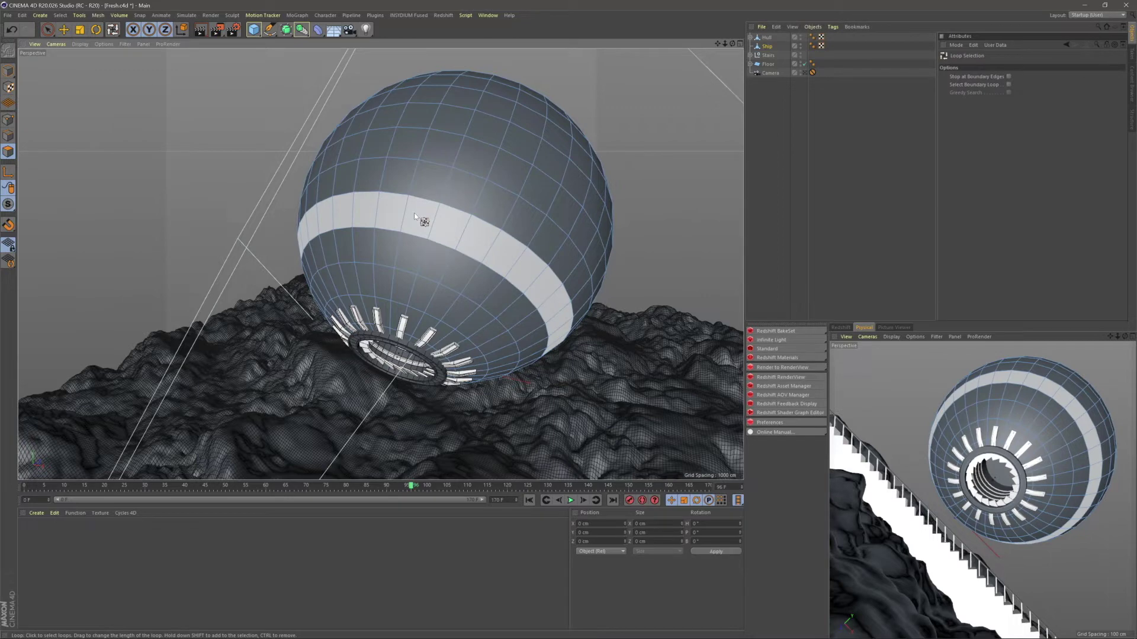
- Compare candidate polygon loops around the sphere with the outer ring of fins in the browser's reference image
left_click(463, 180)
left_click(1020, 406)
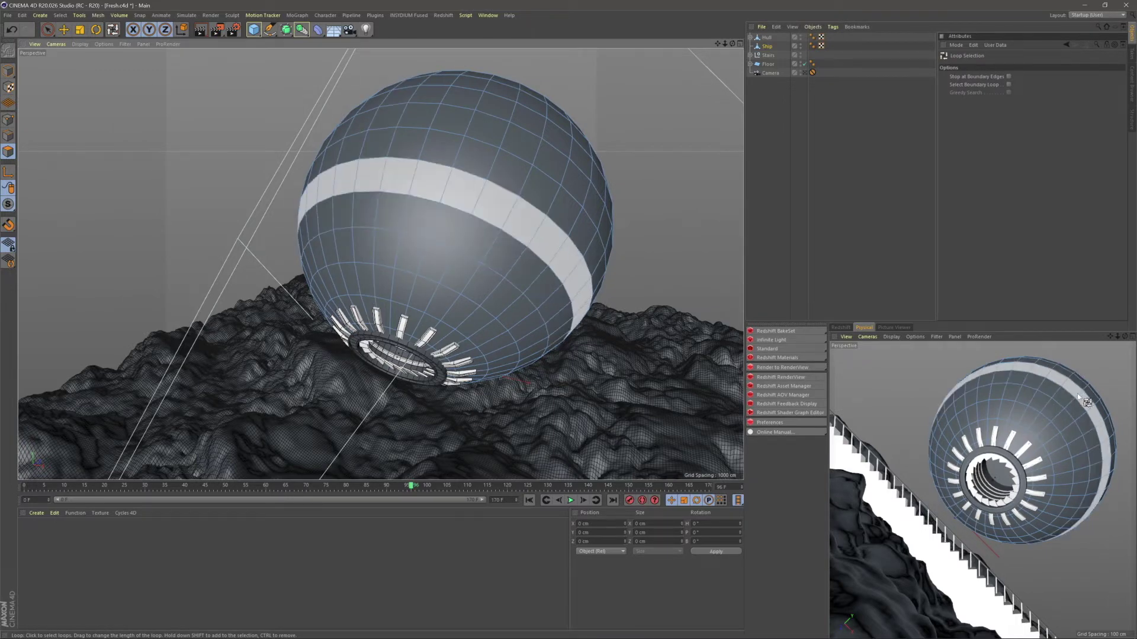
key("alt+Tab")
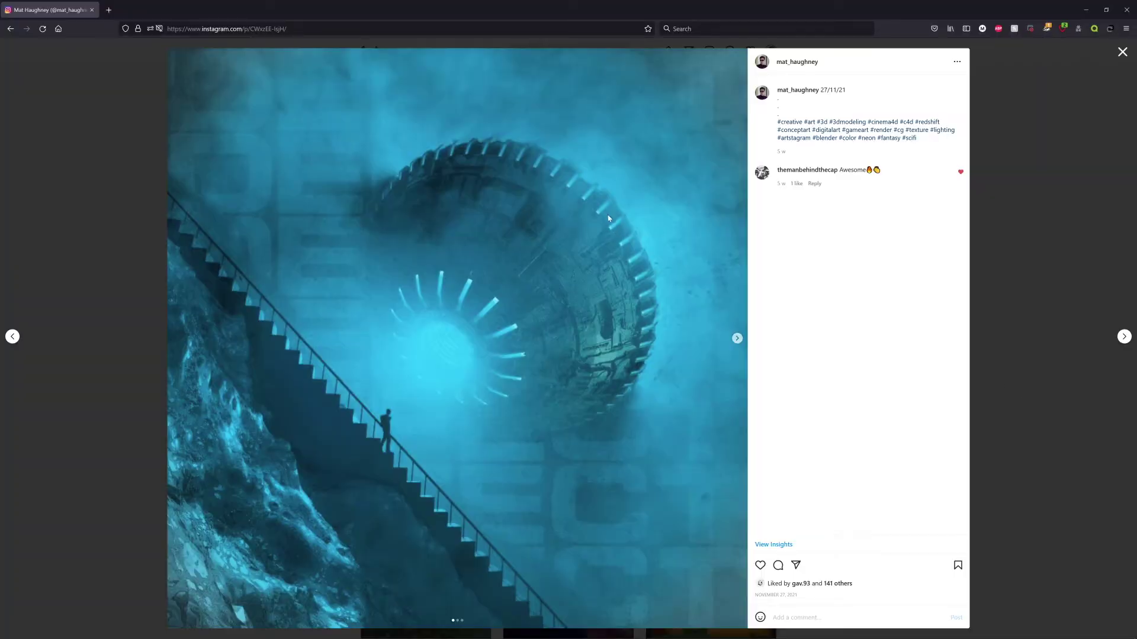
key("alt+Tab")
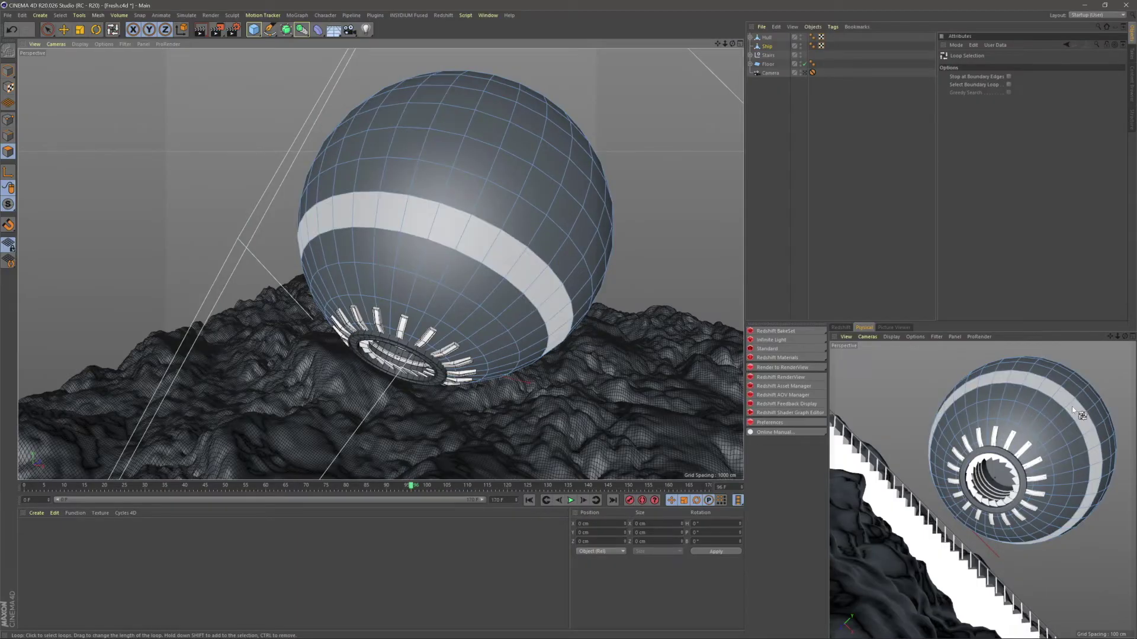
left_click_drag(635, 223, 483, 247, "alt")
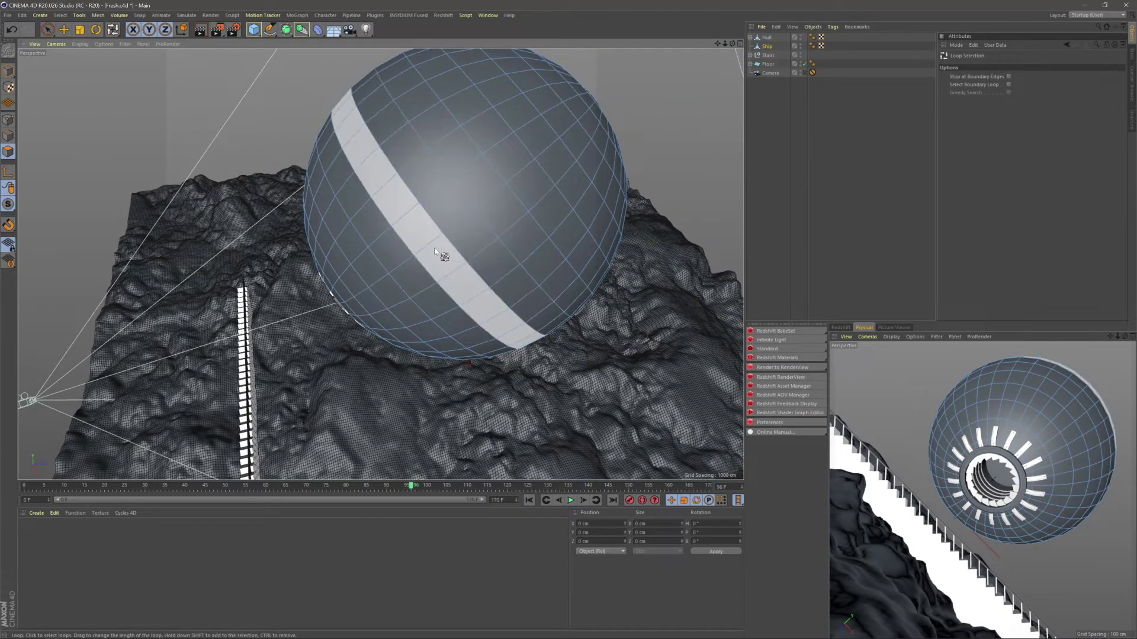
left_click_drag(455, 232, 499, 186, "alt")
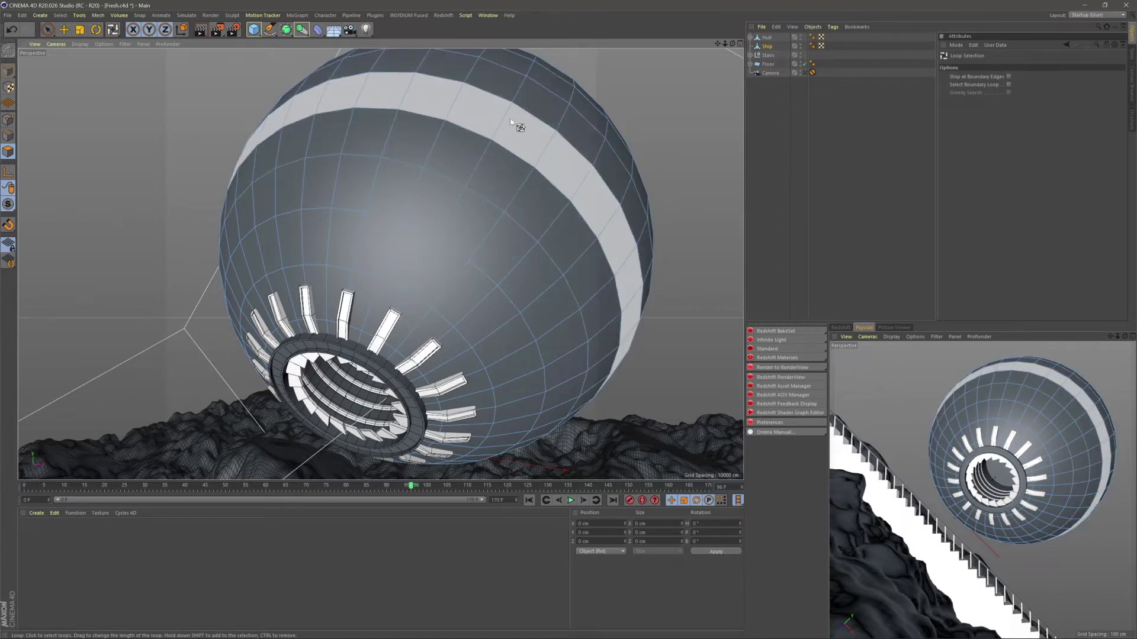
- Select the polygon loop around the sphere's middle and extrude it with an offset of -20 cm to form a groove
left_click(510, 115)
left_click_drag(535, 268, 510, 261, "alt")
right_click(510, 260)
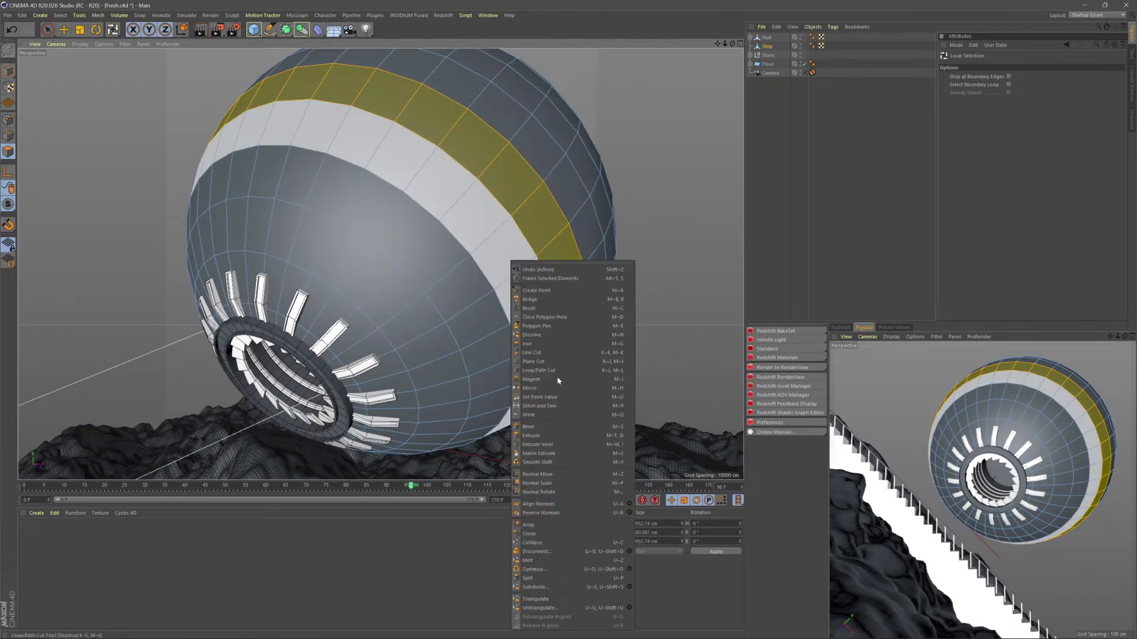
left_click(541, 435)
left_click_drag(538, 431, 501, 299, "alt")
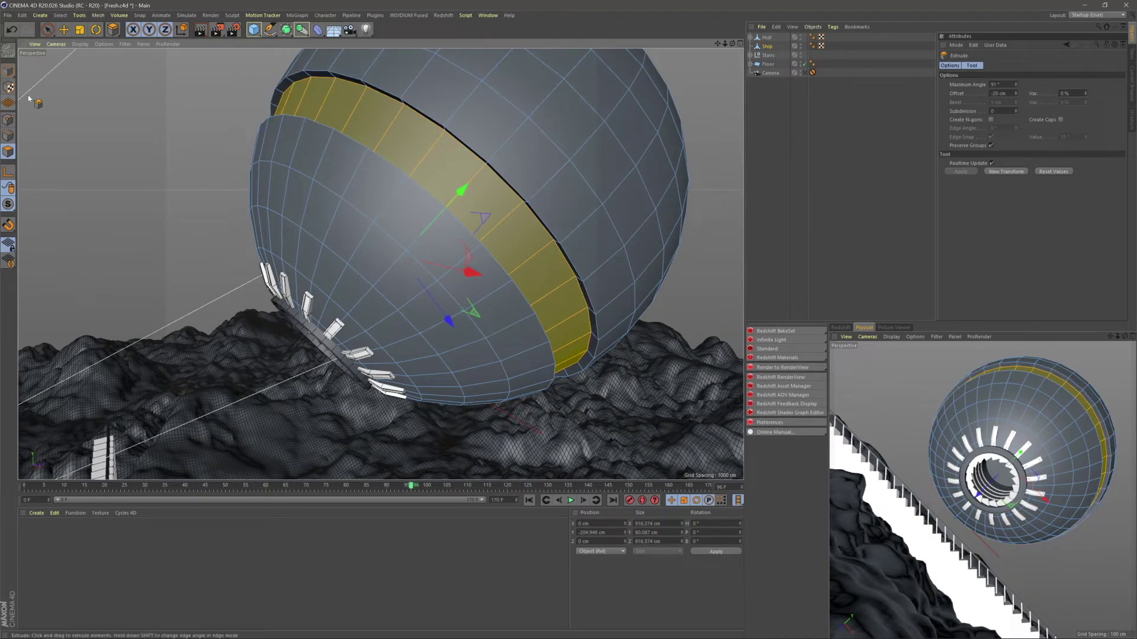
- Return from polygon editing to model mode with Live Selection active and no object selected
left_click(9, 71)
left_click(48, 30)
left_click_drag(522, 302, 531, 190, "alt")
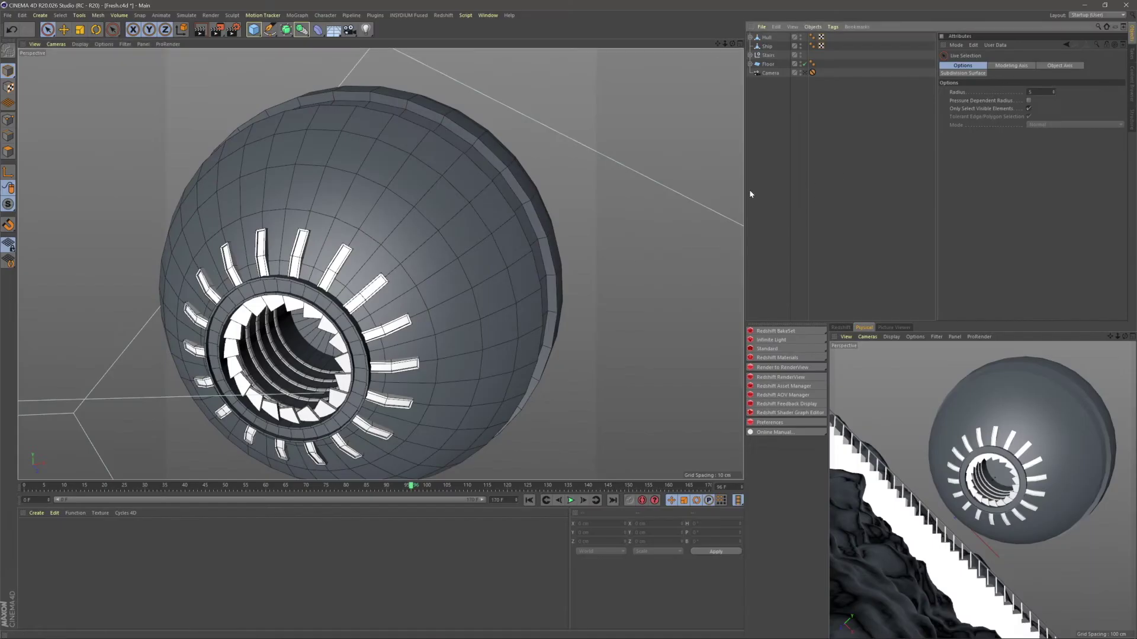
left_click_drag(751, 190, 499, 265, "alt")
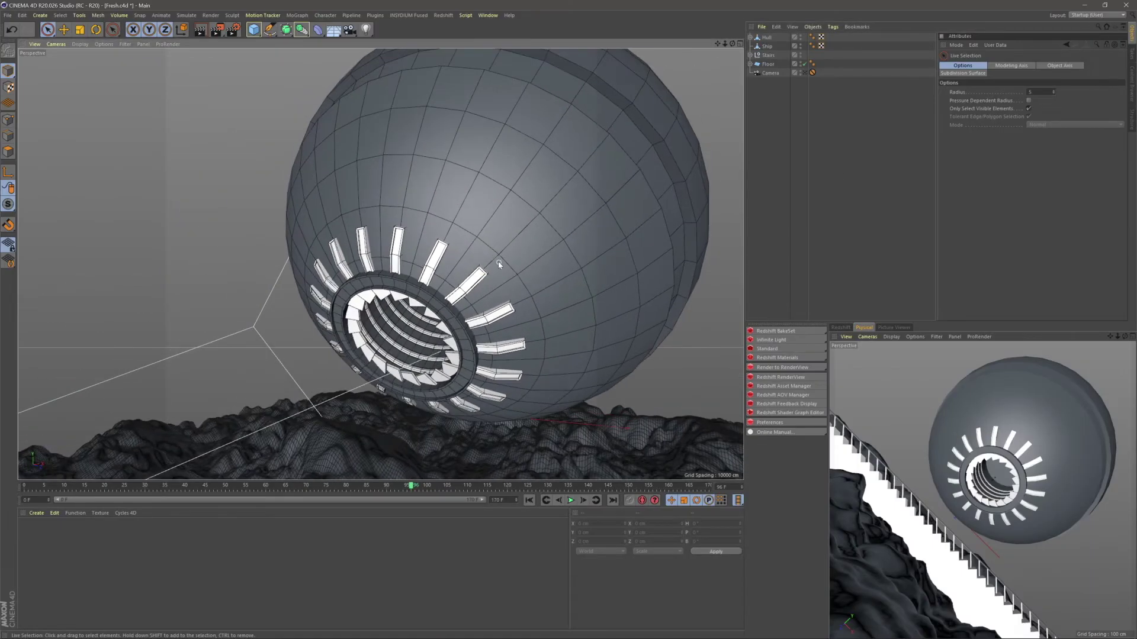
- Add a MoGraph Cloner and copy the Cube from the Hull's Highlights cloner into it as its child
left_click(297, 15)
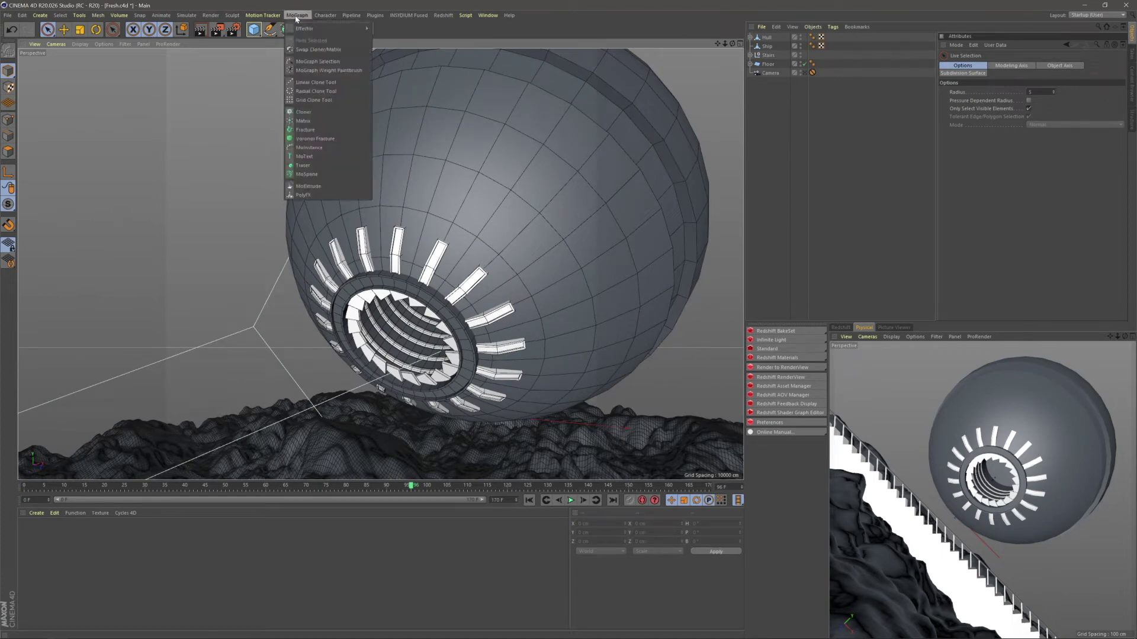
left_click(315, 113)
left_click(749, 45)
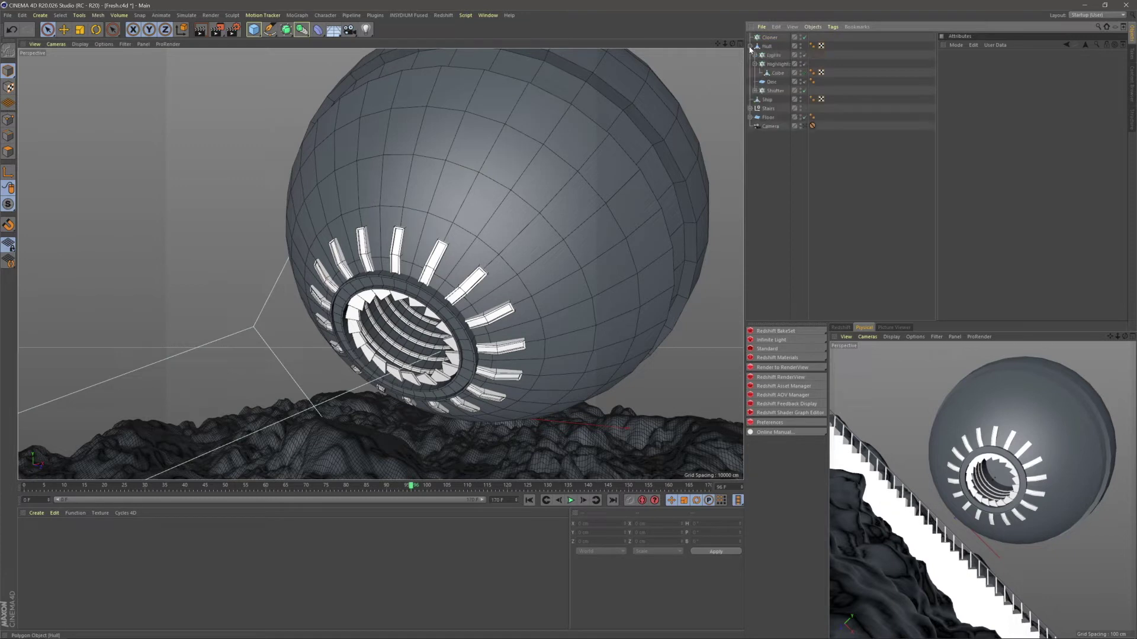
left_click(777, 73)
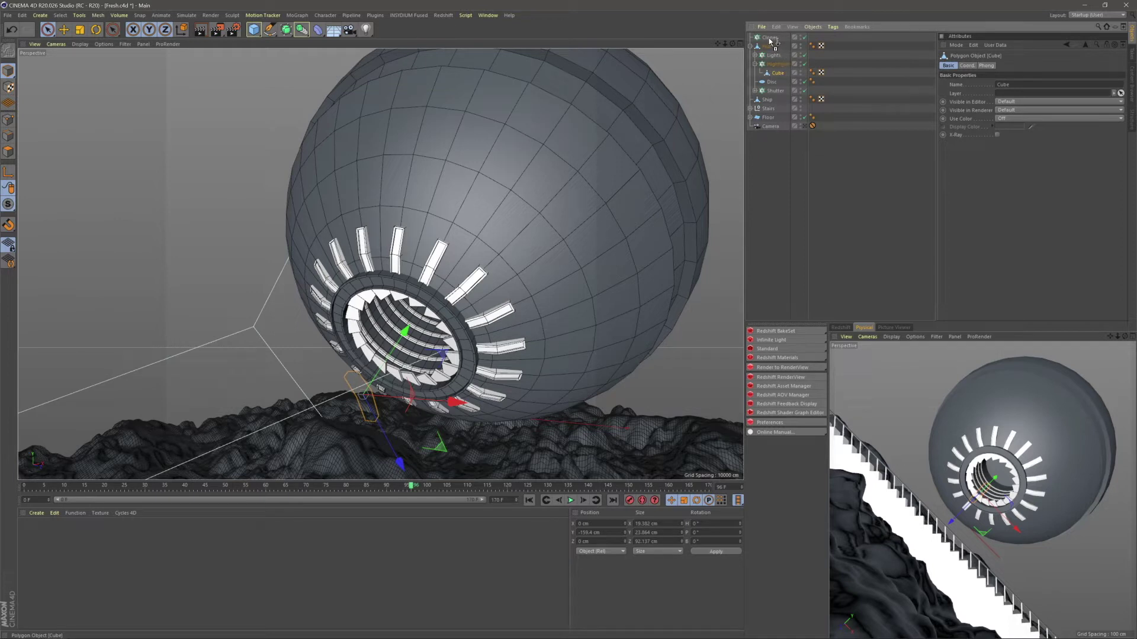
left_click_drag(770, 41, 770, 39)
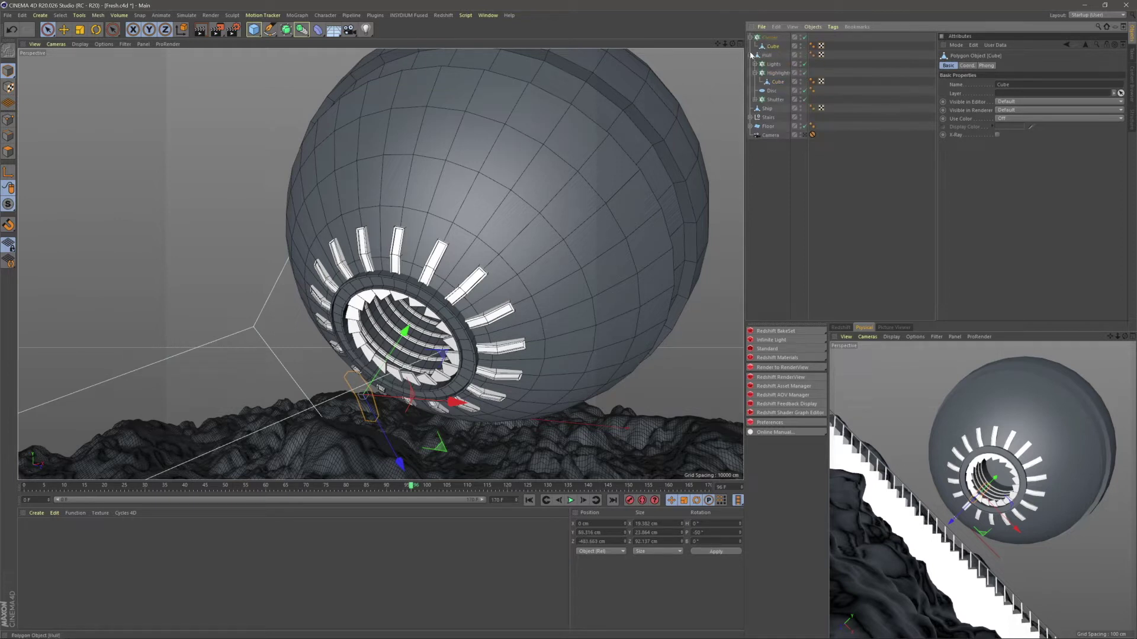
left_click(750, 55)
- Set the new Cloner's mode to Radial
left_click(768, 37)
left_click(988, 84)
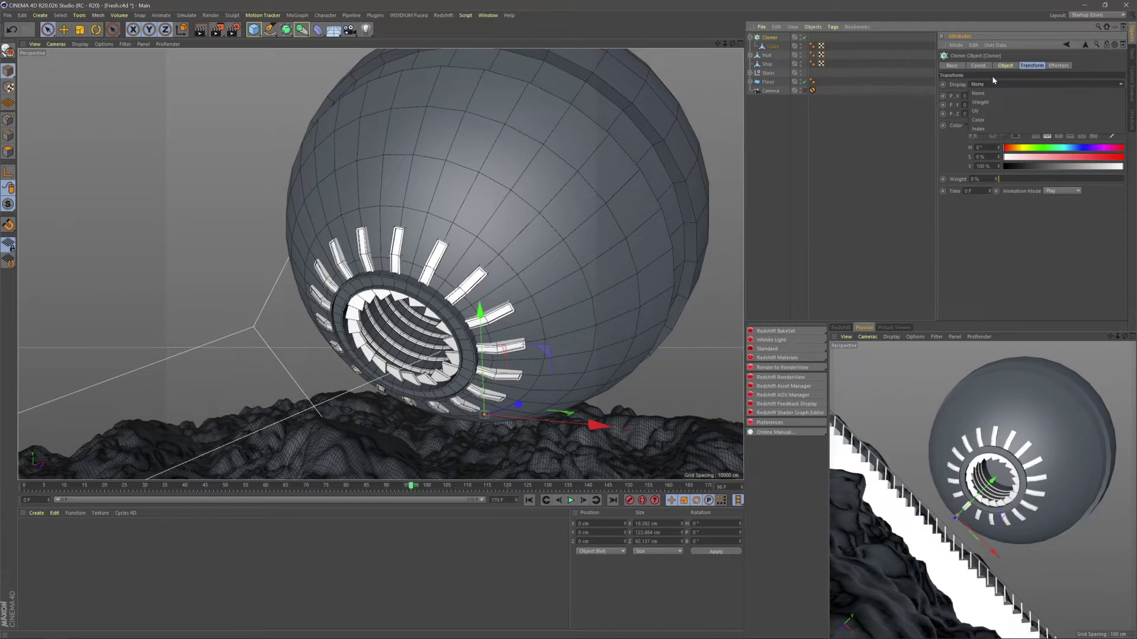
left_click(1005, 65)
left_click(987, 84)
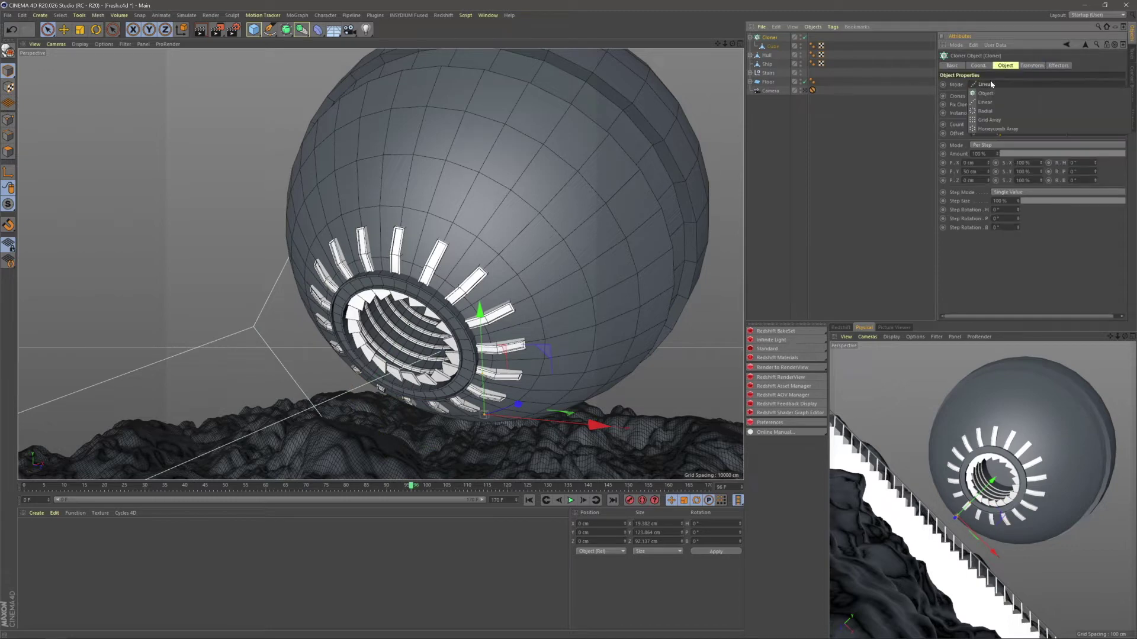
left_click(987, 112)
left_click(883, 140)
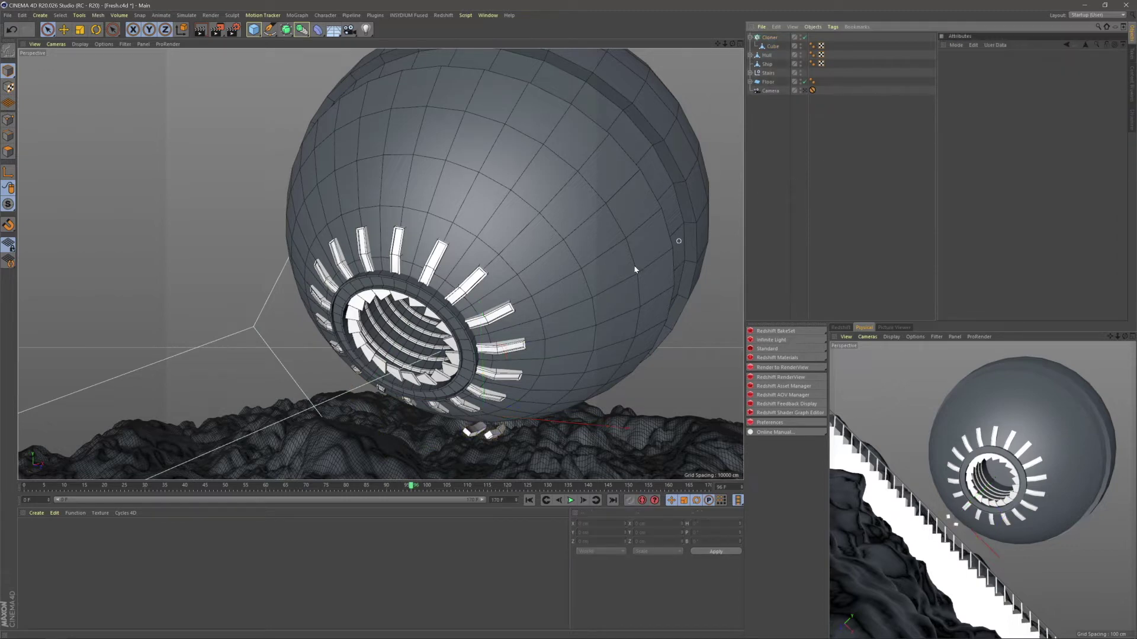
- Move the new Cloner straight up above the sphere, to about 1097 cm in Y
left_click(772, 39)
scroll(496, 219, "down", 5)
left_click_drag(491, 222, 486, 24)
middle_click_drag(500, 287, 501, 348, "alt")
left_click_drag(500, 348, 620, 215, "alt")
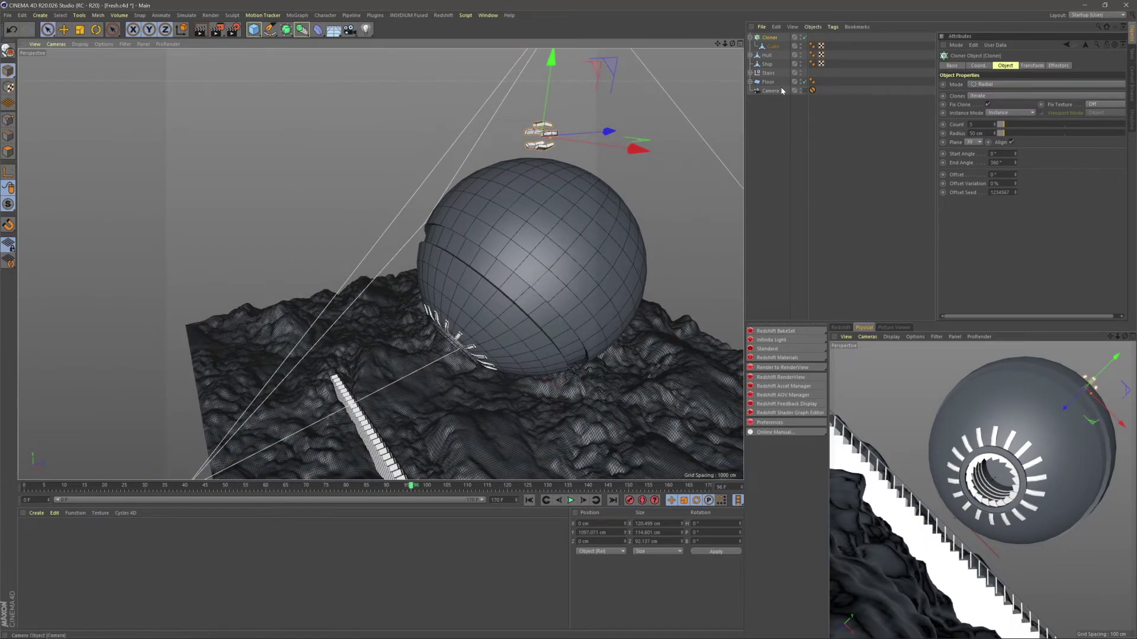
- Place the Cloner at the sphere's centre with Y position 494.158 cm and pitch -50°
left_click(980, 66)
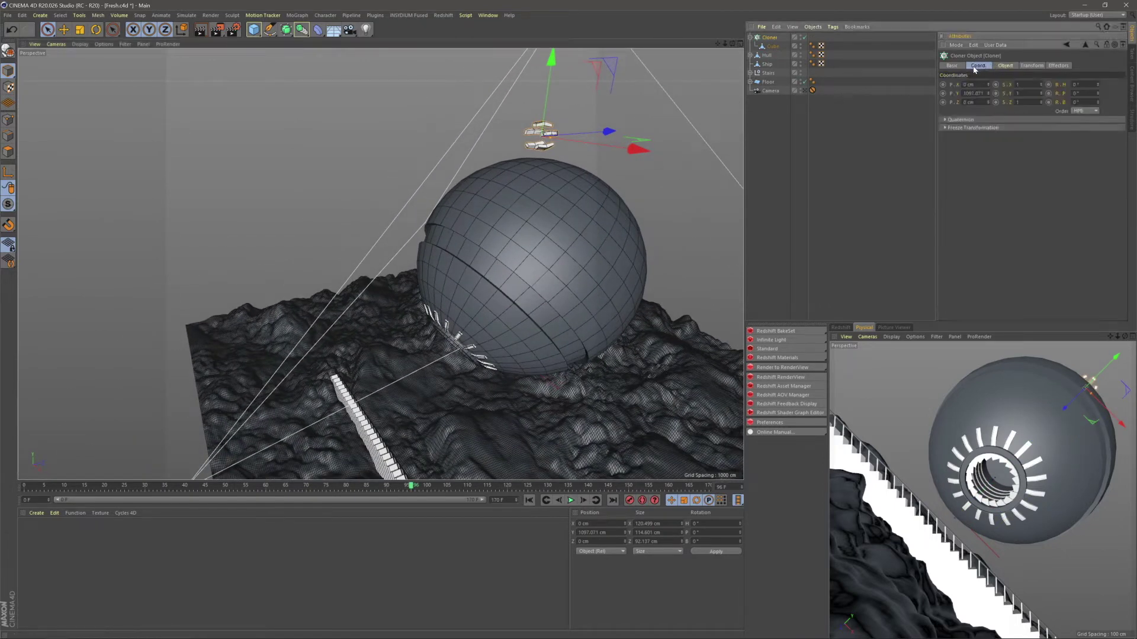
right_click(959, 100)
left_click(978, 152)
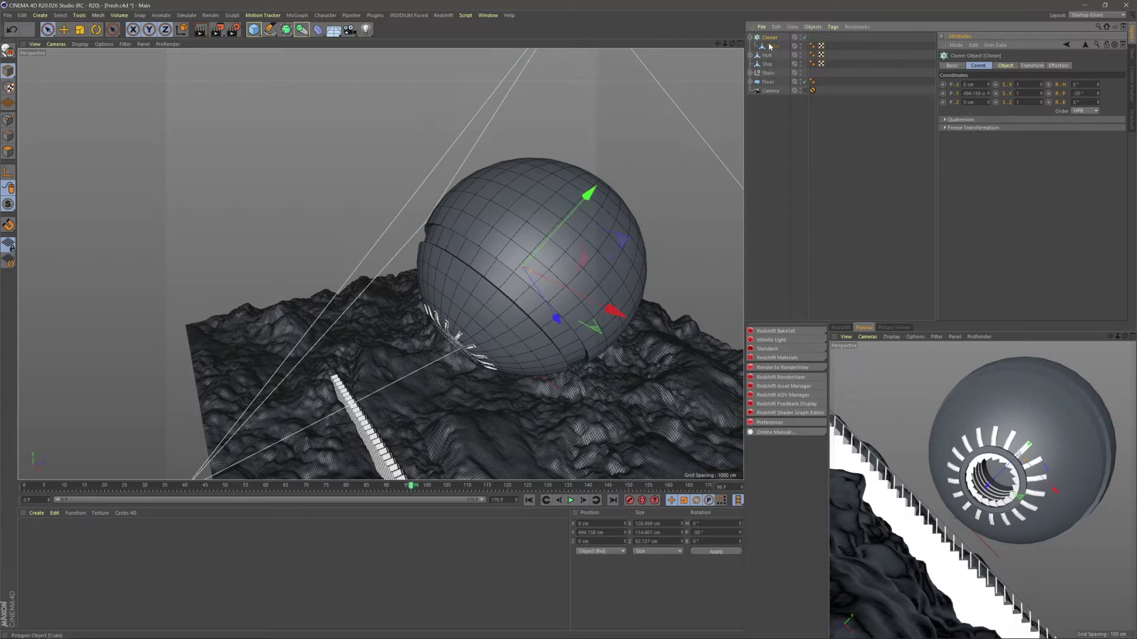
- Enlarge the radial Cloner's radius to 530 cm so the bars sit outside the sphere
left_click(1004, 65)
scroll(525, 256, "up", 3)
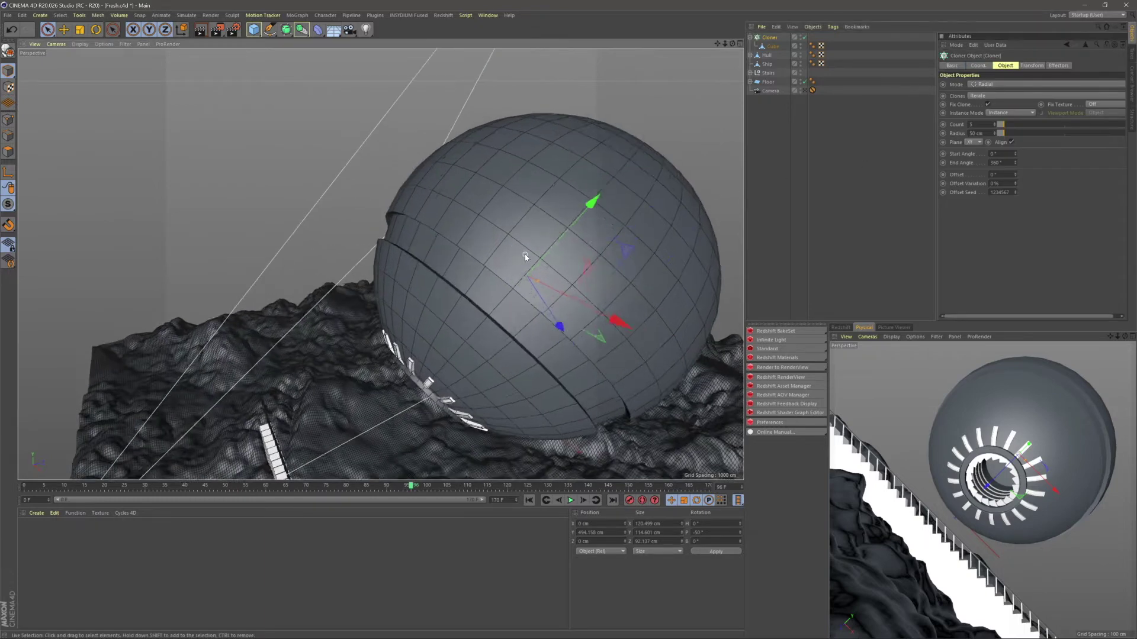
left_click_drag(525, 254, 586, 226, "alt")
left_click(1018, 133)
left_click_drag(1049, 135, 1069, 136)
left_click_drag(612, 286, 483, 256, "alt")
- Try the ZY plane for the radial Cloner, then settle on the XZ plane so the bars circle the sphere
left_click(971, 142)
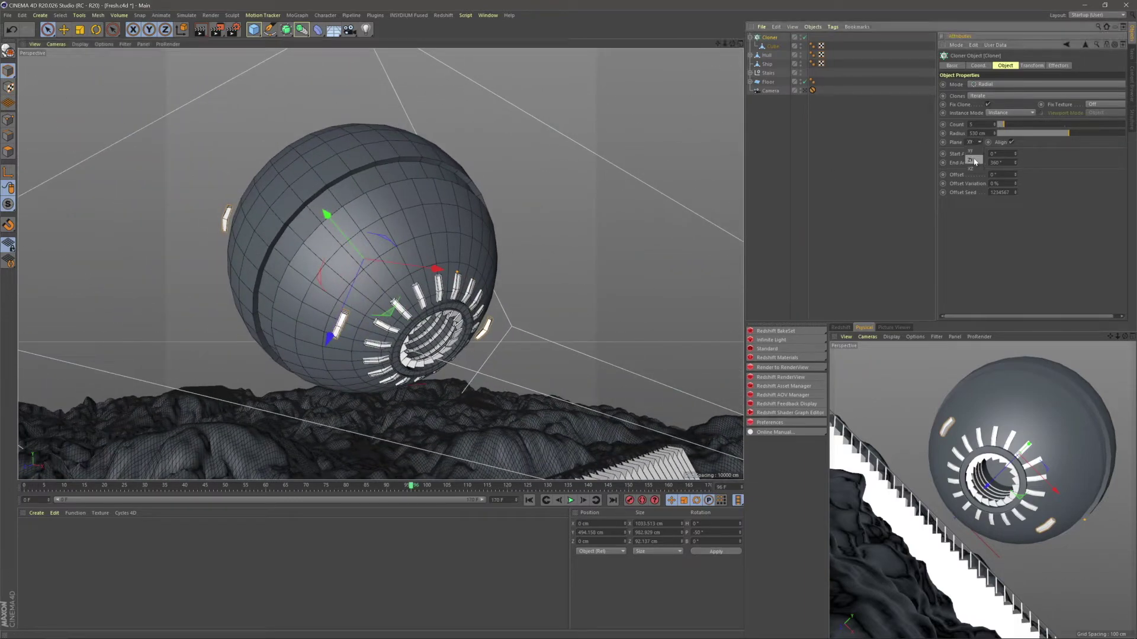
left_click(971, 160)
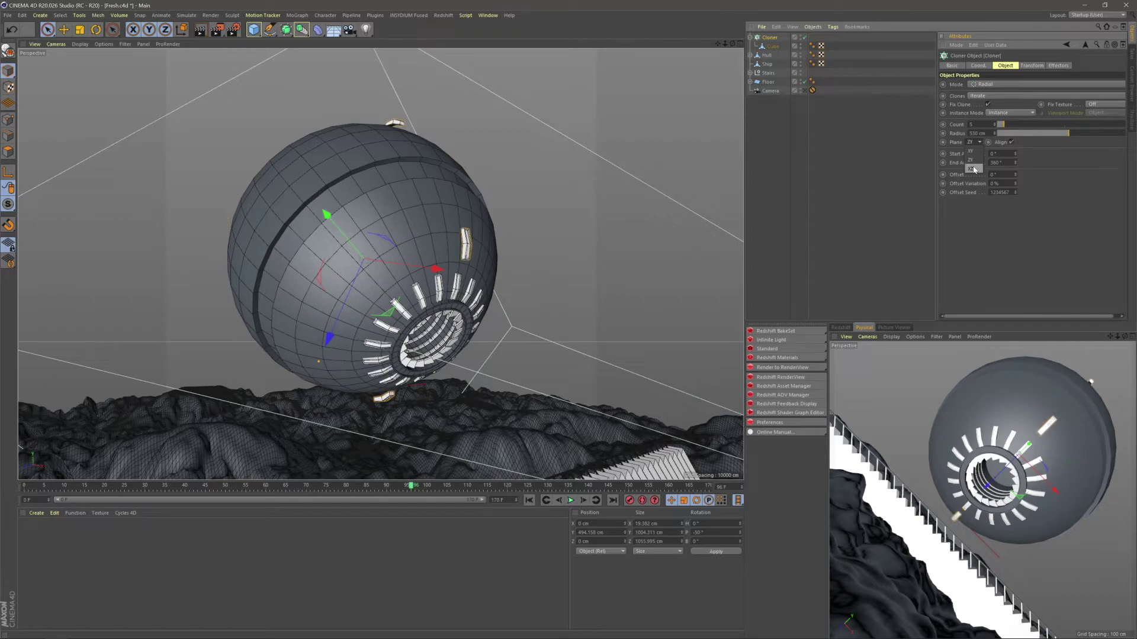
left_click(975, 168)
left_click_drag(350, 248, 308, 267, "alt")
left_click_drag(515, 166, 571, 172, "alt")
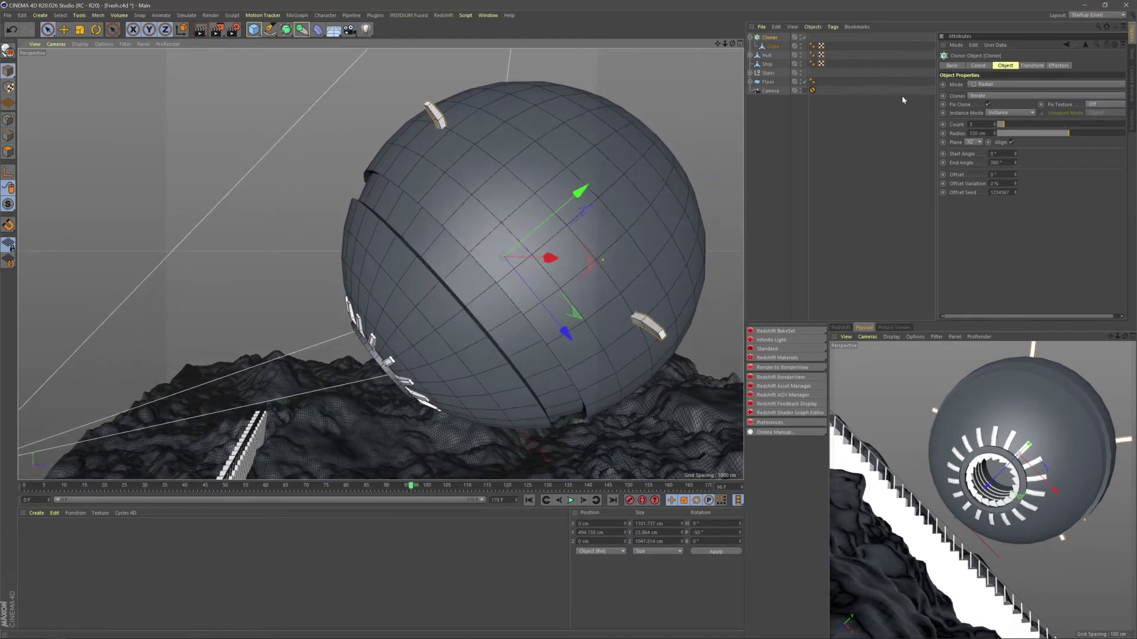
- Move the Cloner along its own Y axis toward the front opening, to about Y 322 cm and Z -205 cm
left_click(1031, 65)
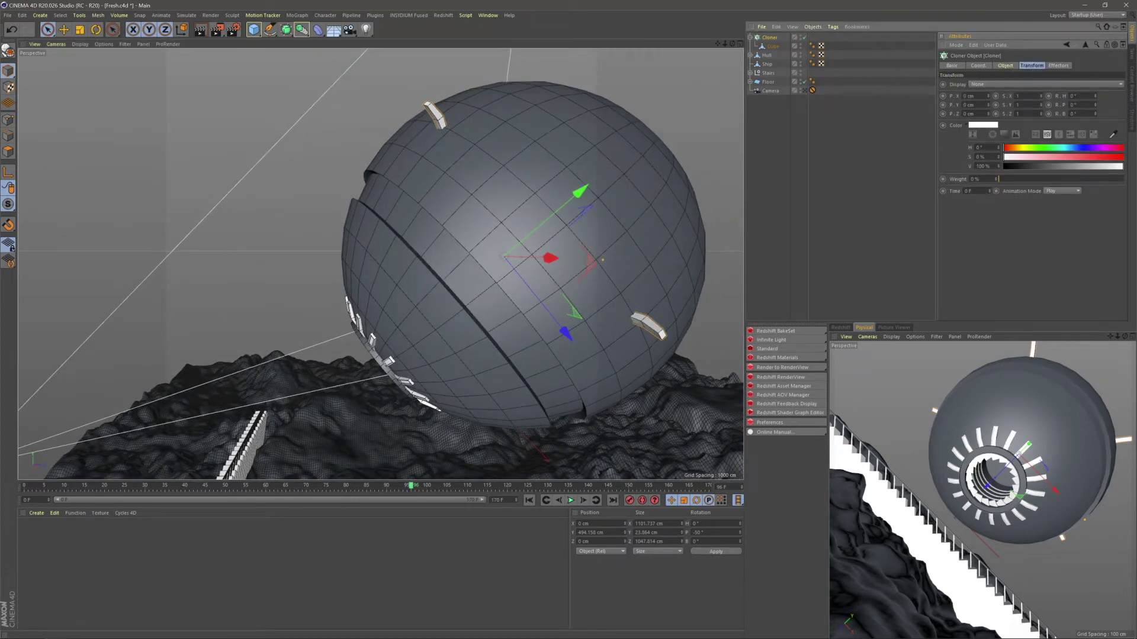
left_click(773, 46)
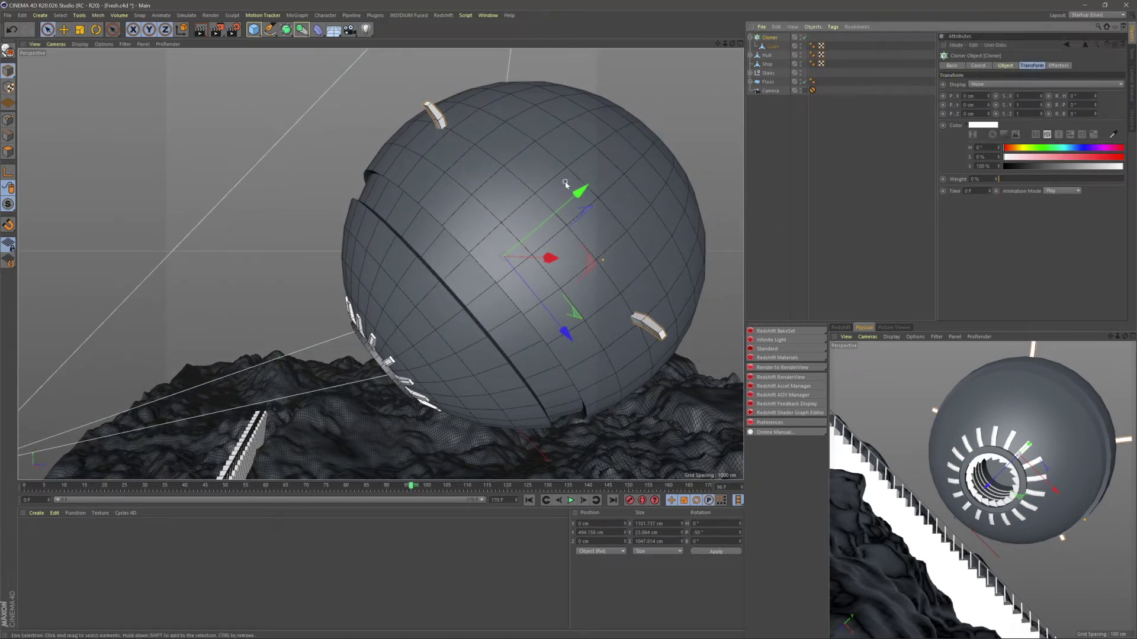
mouse_move(579, 192)
left_mouse_down()
mouse_move(524, 265)
mouse_move(400, 284)
left_mouse_up()
middle_click_drag(401, 284, 491, 209, "alt")
mouse_move(490, 209)
left_mouse_down("alt")
mouse_move(550, 183)
mouse_move(514, 220)
left_mouse_up("alt")
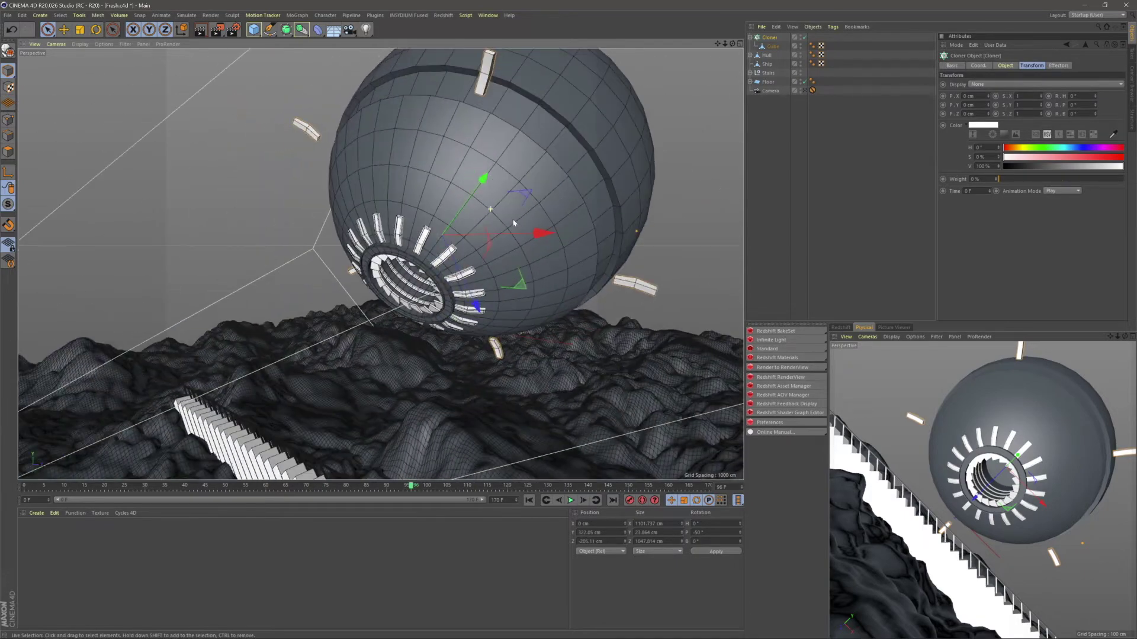
- Reduce the Cloner's radius to 457 cm to bring the bars closer to the sphere's surface
left_click(1005, 65)
left_click_drag(1066, 134, 1058, 134)
left_click_drag(547, 195, 474, 222, "alt")
mouse_move(639, 323)
left_mouse_down("alt")
mouse_move(599, 307)
mouse_move(621, 198)
mouse_move(588, 192)
mouse_move(594, 215)
left_mouse_up("alt")
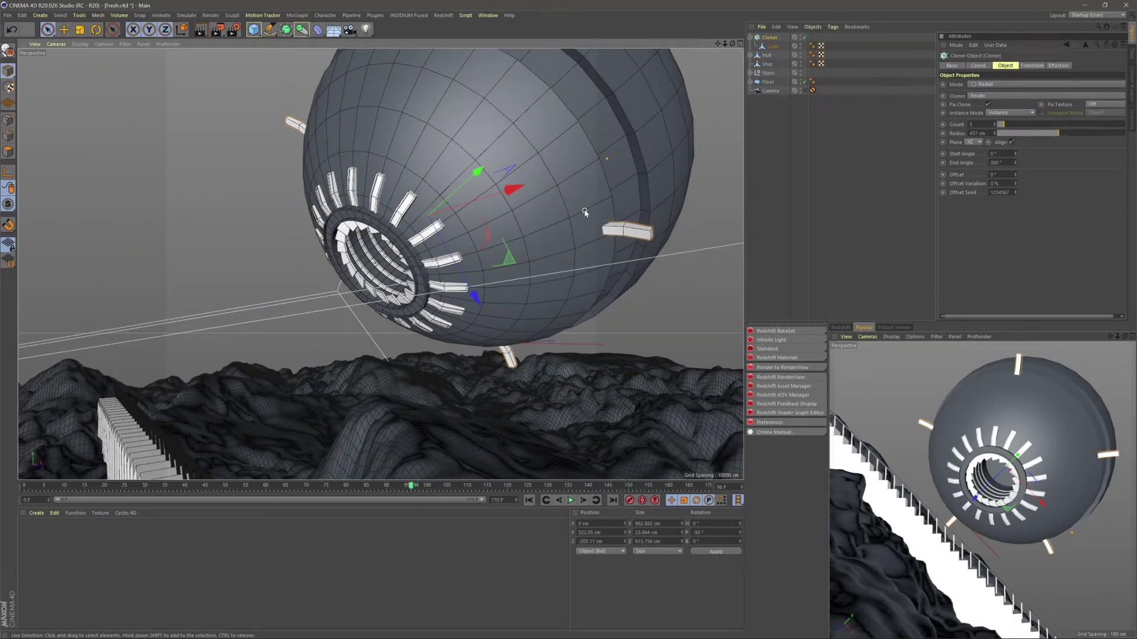
left_click_drag(535, 144, 555, 247, "alt")
left_click_drag(528, 255, 383, 211, "alt")
- Check the fins in the browser's reference image and rotate the clones to 55° pitch and 180° bank
key("alt+Tab")
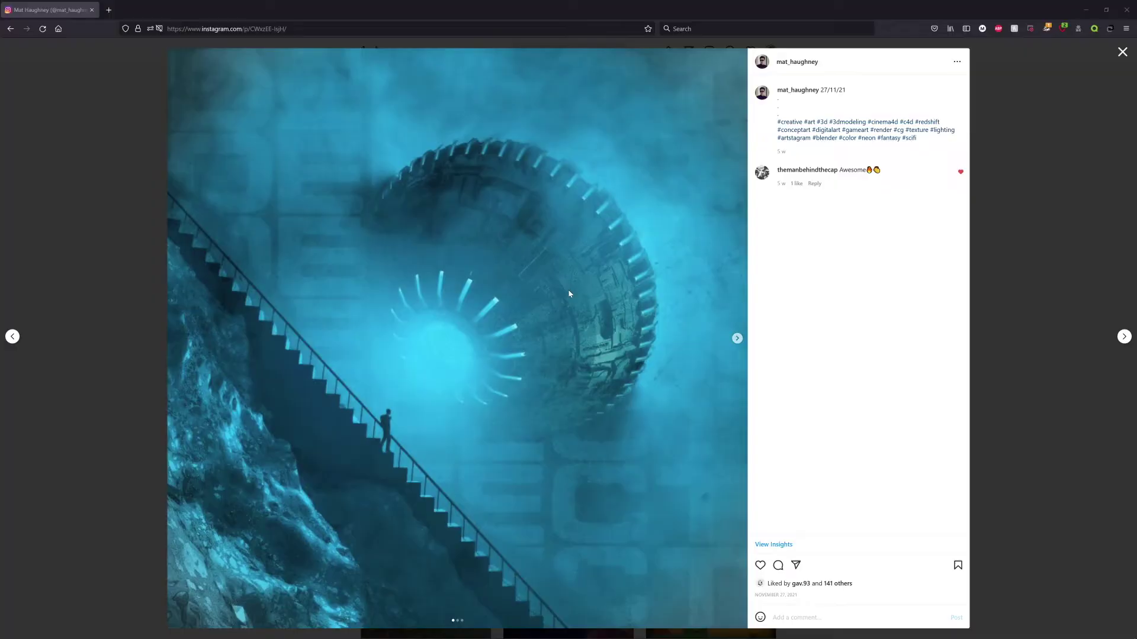
key("alt+Tab")
left_click(1031, 65)
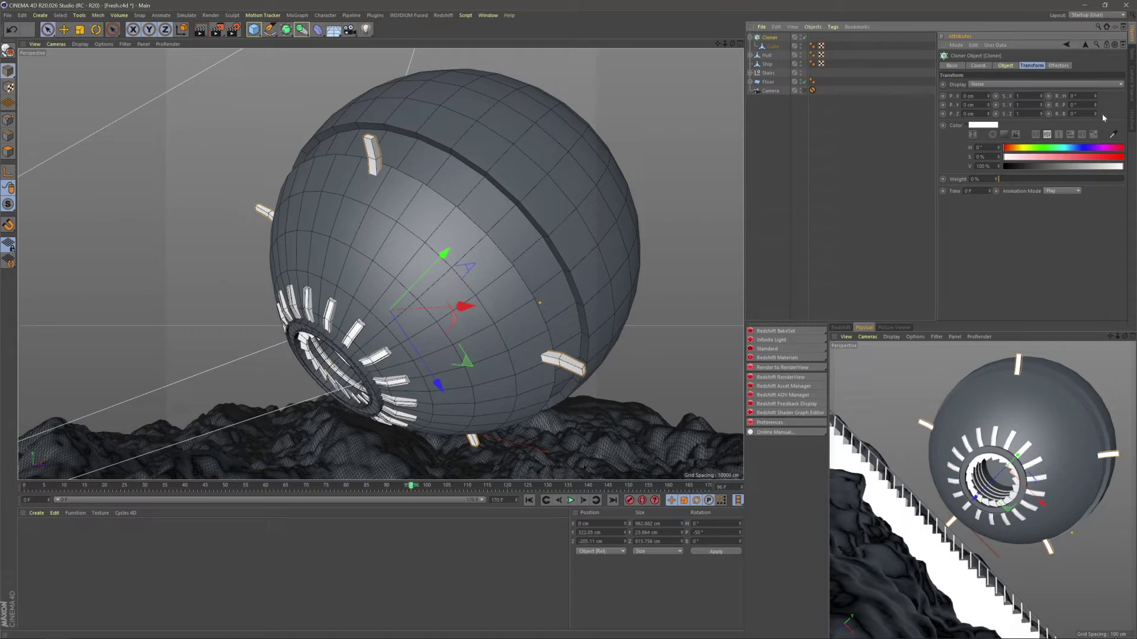
left_click_drag(1094, 113, 1095, 75)
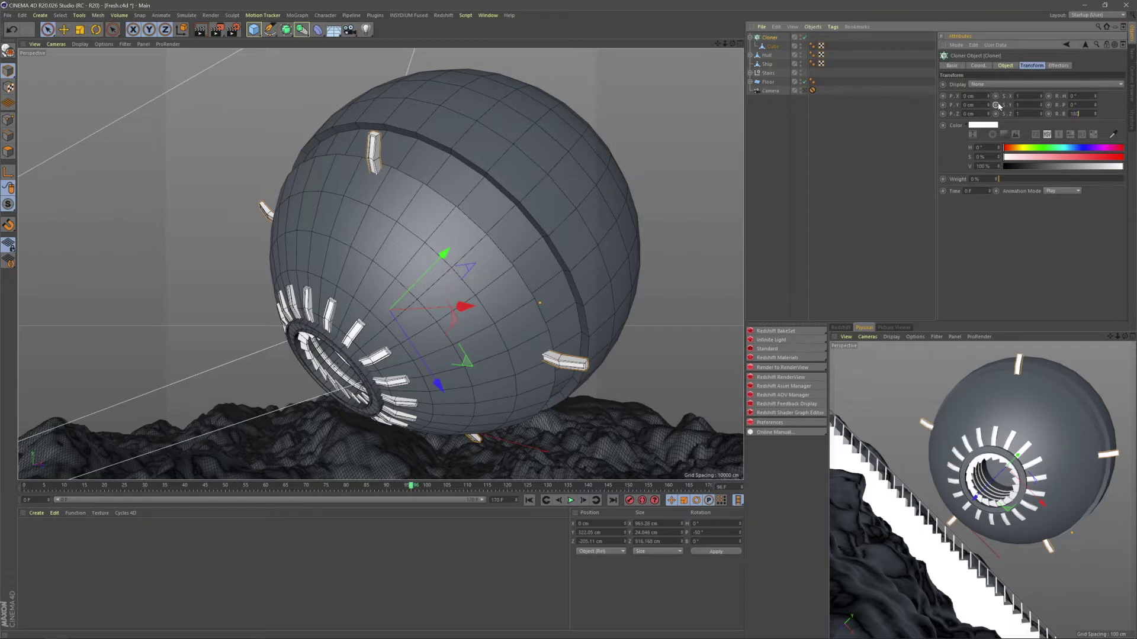
left_click_drag(1096, 105, 1096, 97)
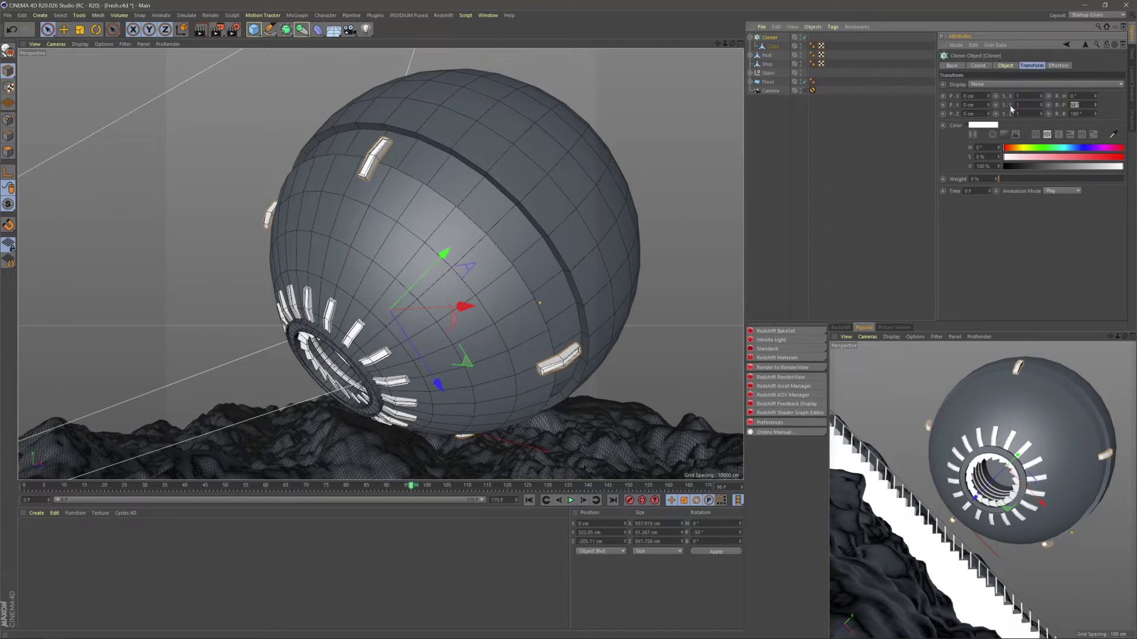
type("5")
key("Return")
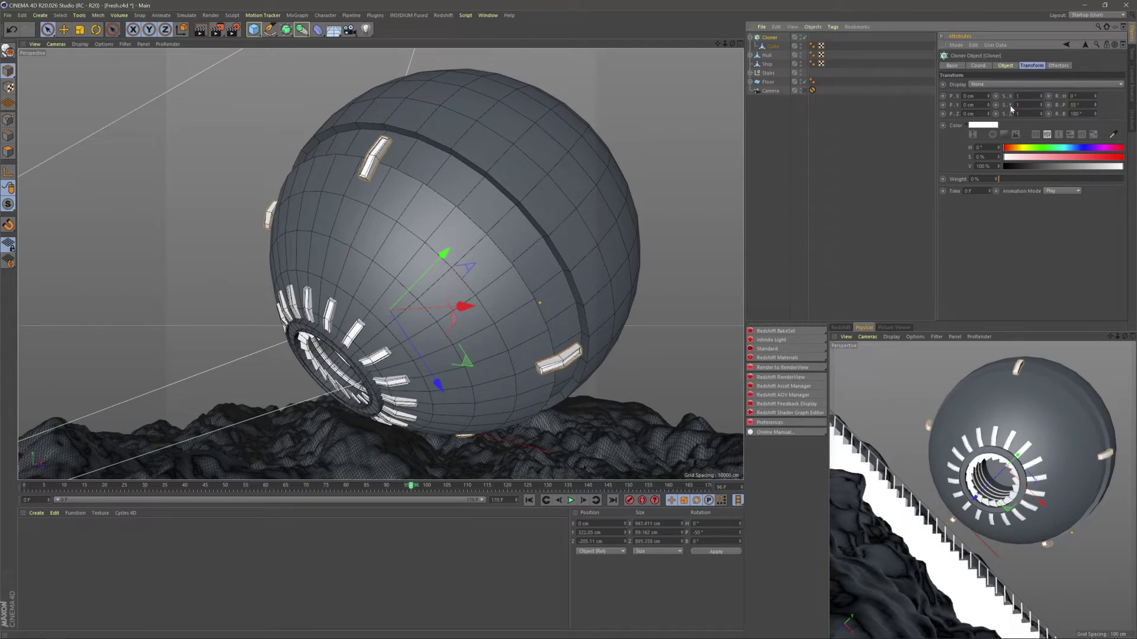
- Seat the bars on the sphere by setting the Cloner's radius to 427 cm and shifting it to about Y 315 cm, Z -214 cm
left_click(835, 126)
mouse_move(406, 242)
left_mouse_down("alt")
mouse_move(284, 227)
mouse_move(400, 225)
left_mouse_up("alt")
left_click(769, 38)
left_click_drag(550, 261, 485, 282, "alt")
left_click(1005, 65)
left_click_drag(1050, 138, 1044, 138)
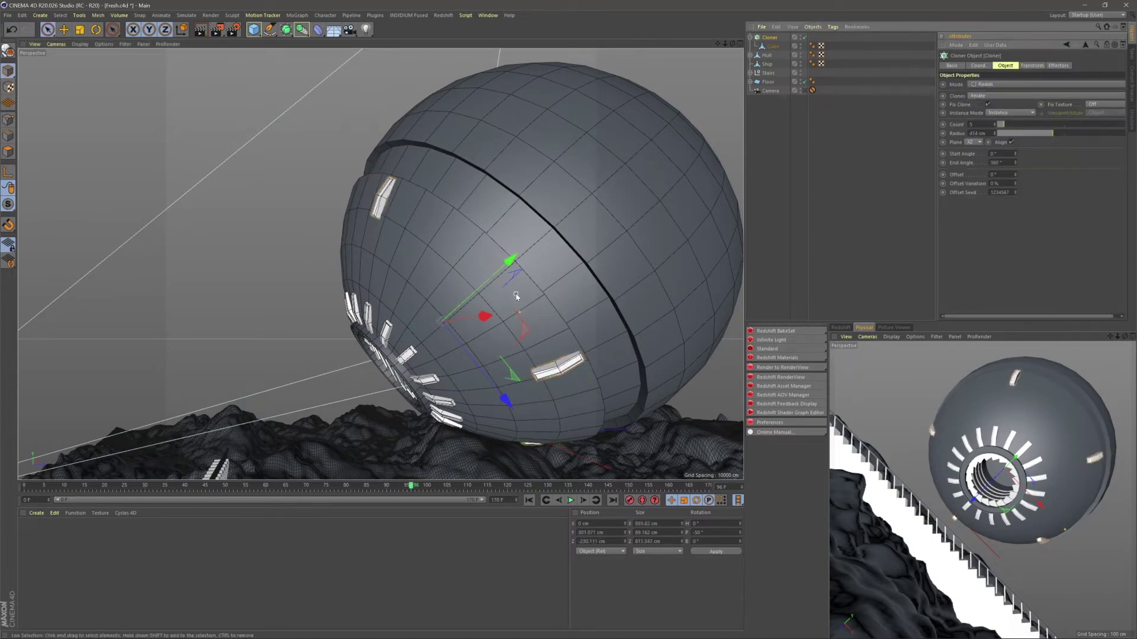
left_click_drag(510, 261, 515, 256)
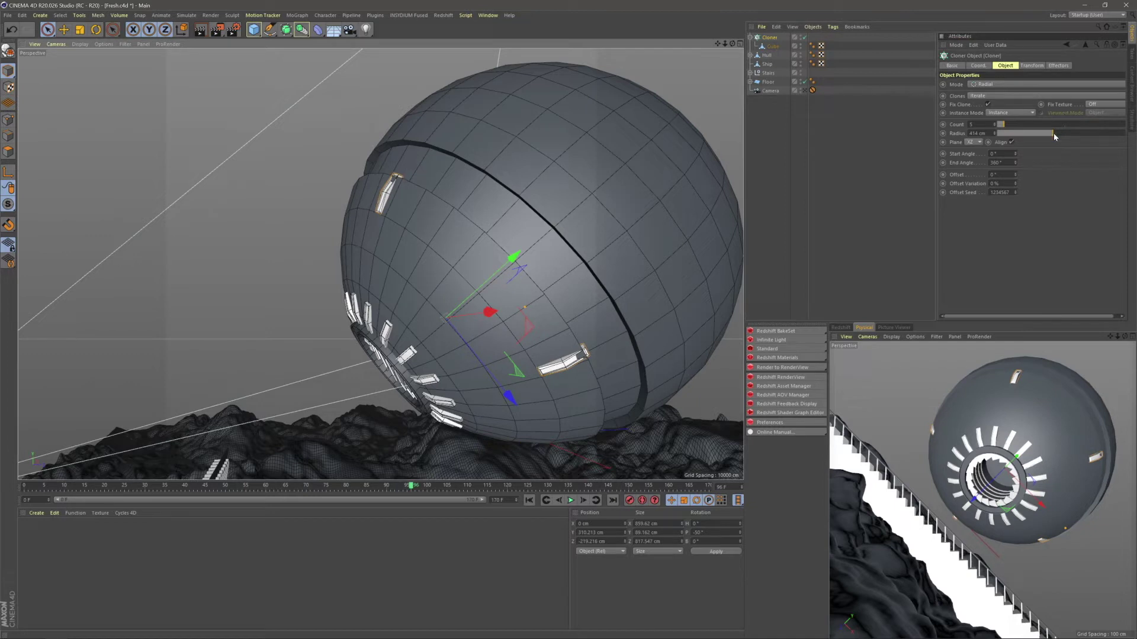
left_click_drag(1054, 135, 1055, 136)
left_click_drag(513, 256, 515, 258)
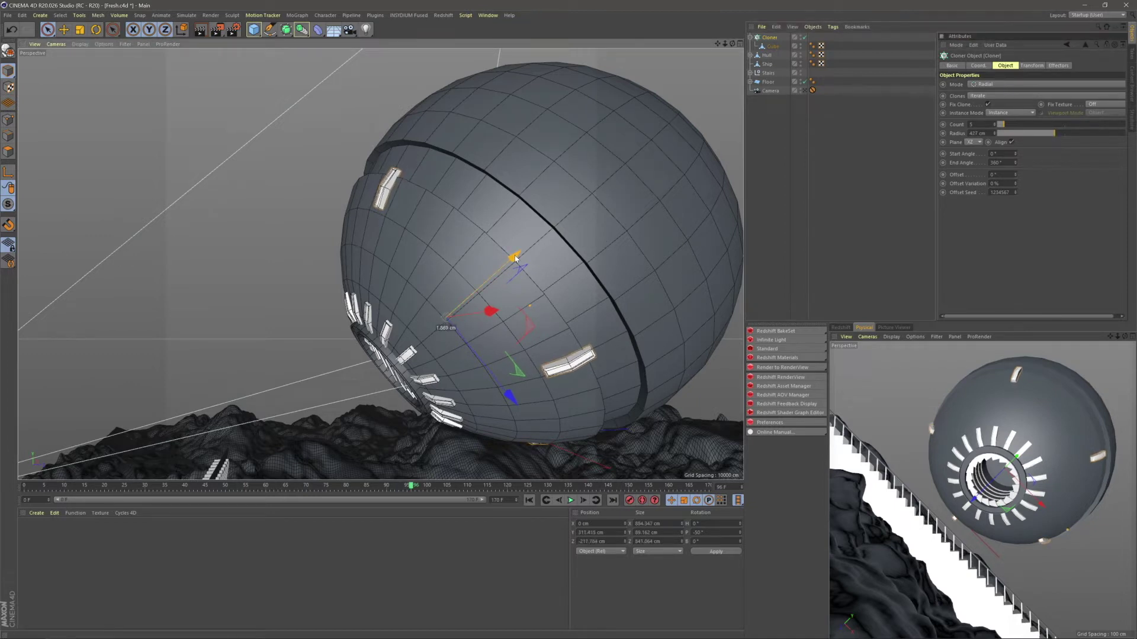
left_click_drag(515, 258, 517, 259)
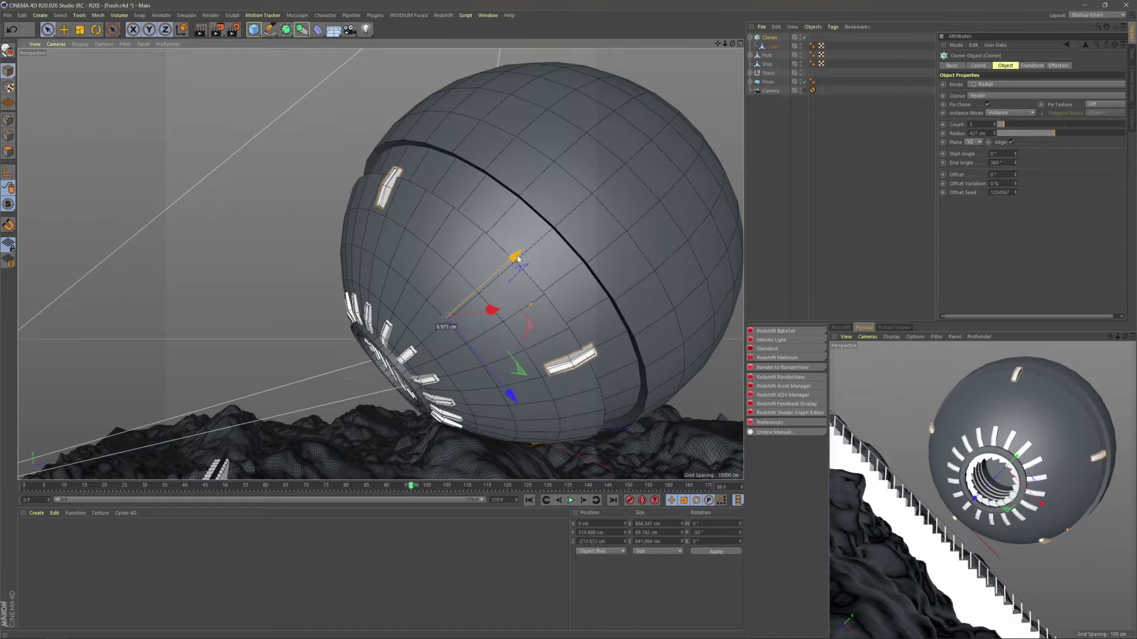
- Increase the Cloner's count to 26 to ring the sphere with bars
left_click(812, 180)
left_click_drag(388, 212, 500, 192, "alt")
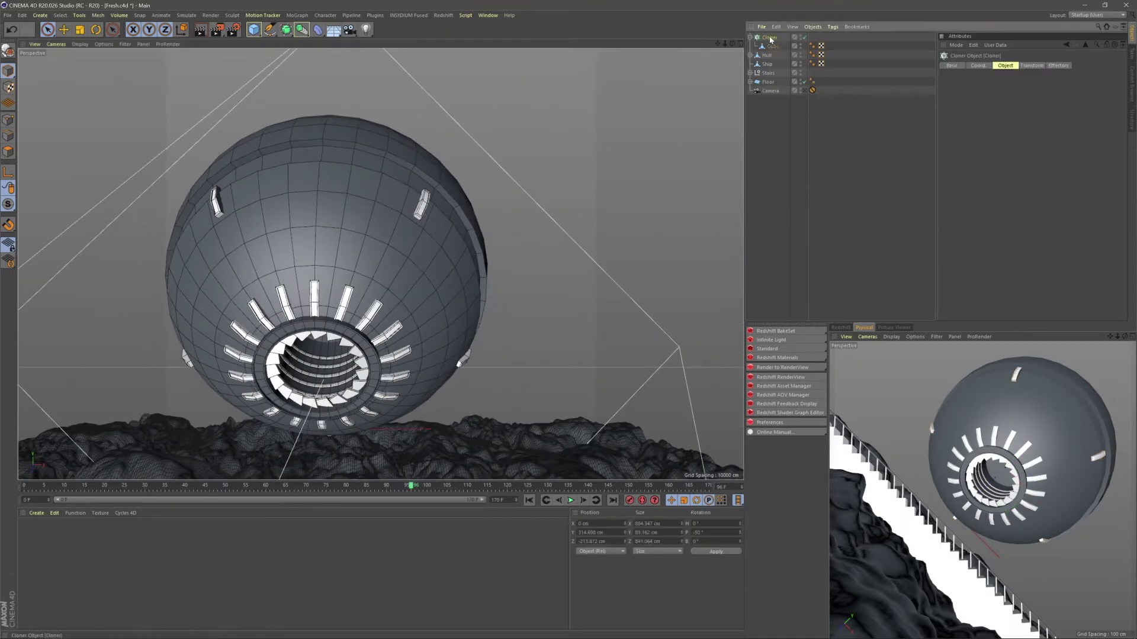
left_click(769, 37)
left_click_drag(1004, 126, 1032, 133)
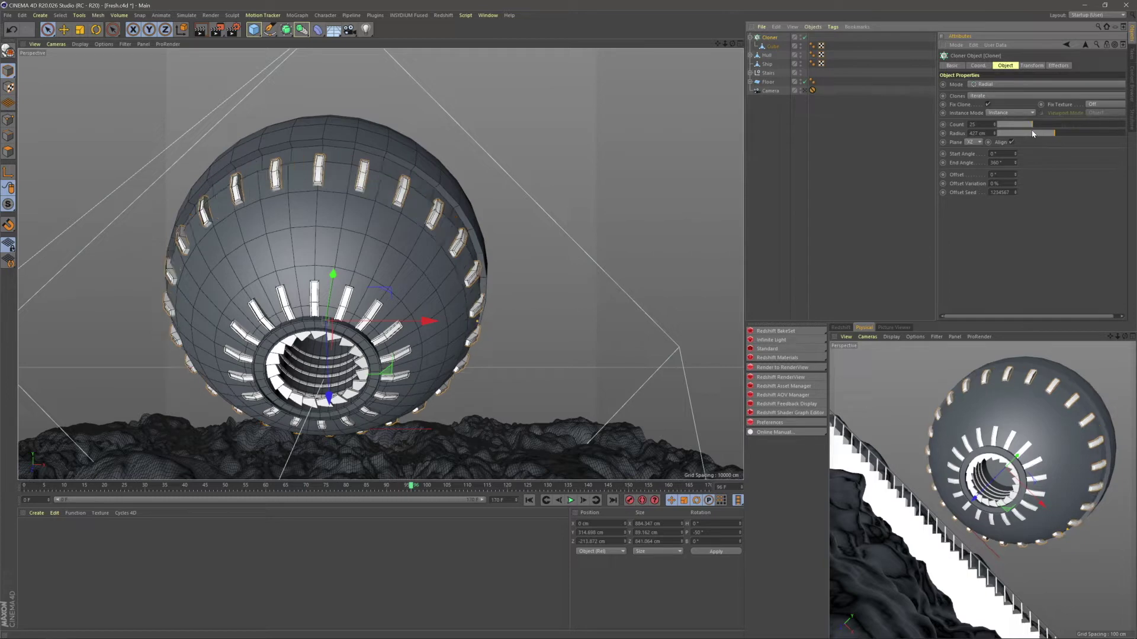
left_click(864, 166)
- Inspect how the ring of bars meets the hull up close and set the Cloner's radius to 426 cm
left_click_drag(400, 247, 338, 255, "alt")
right_click_drag(339, 255, 414, 207, "alt")
mouse_move(415, 207)
left_mouse_down("alt")
mouse_move(381, 180)
mouse_move(355, 184)
mouse_move(379, 121)
left_mouse_up("alt")
mouse_move(444, 233)
right_mouse_down("alt")
mouse_move(457, 187)
mouse_move(474, 178)
right_mouse_up("alt")
mouse_move(409, 171)
left_mouse_down("alt")
mouse_move(362, 192)
mouse_move(298, 271)
mouse_move(241, 268)
mouse_move(191, 314)
mouse_move(186, 287)
mouse_move(261, 302)
mouse_move(405, 193)
mouse_move(316, 321)
mouse_move(371, 295)
mouse_move(260, 339)
mouse_move(267, 333)
left_mouse_up("alt")
mouse_move(424, 290)
left_mouse_down("alt")
mouse_move(434, 309)
mouse_move(488, 331)
mouse_move(459, 332)
mouse_move(510, 322)
left_mouse_up("alt")
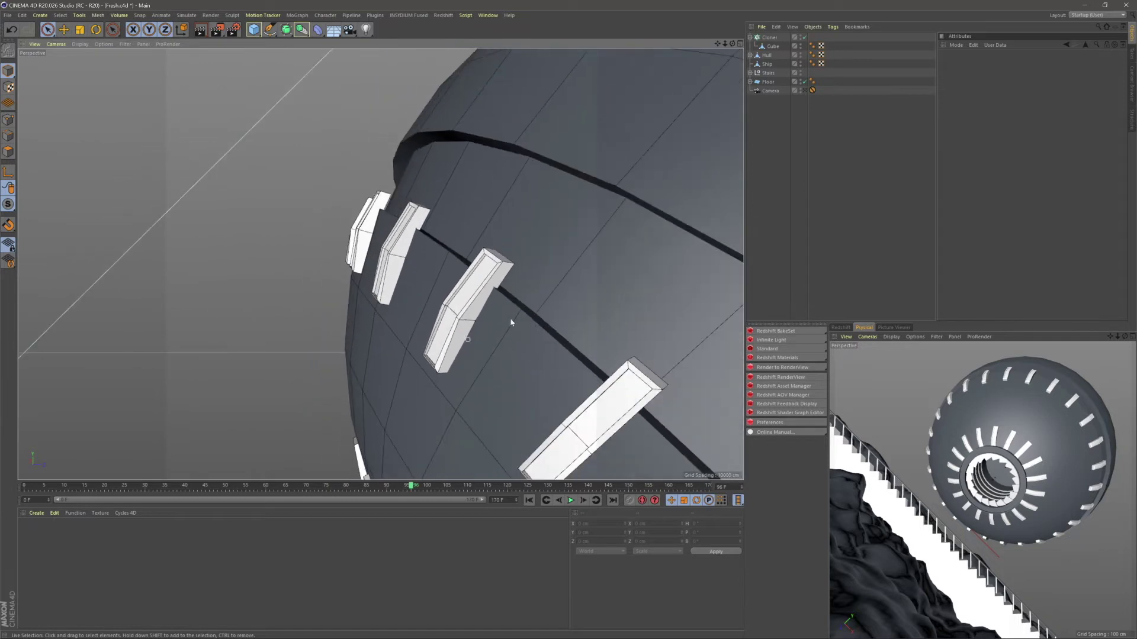
left_click(770, 37)
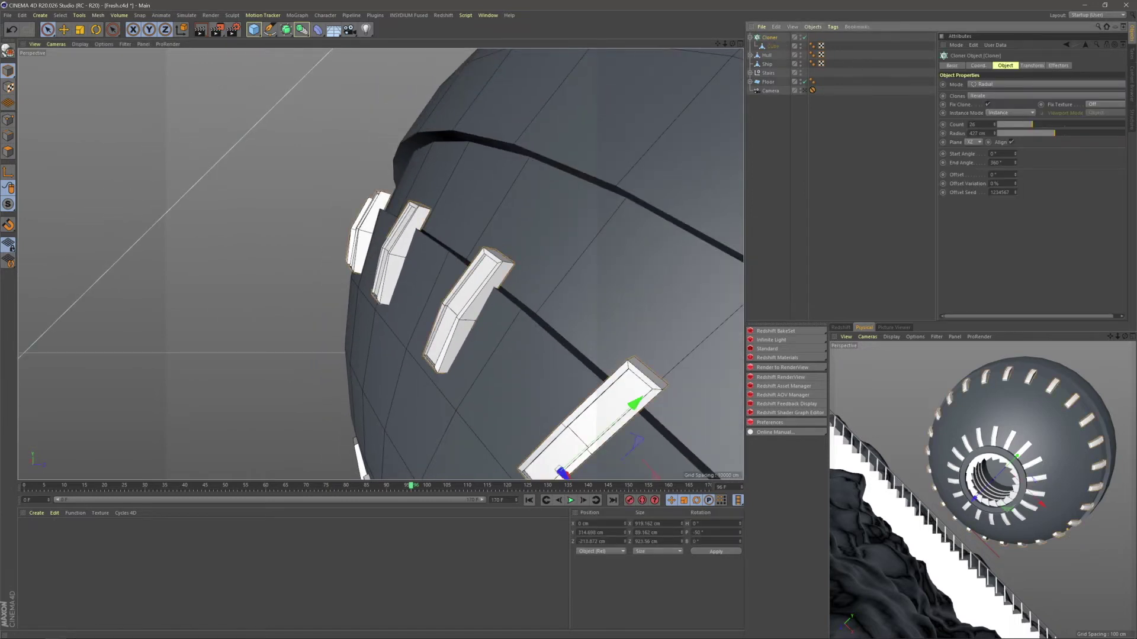
left_click(976, 133)
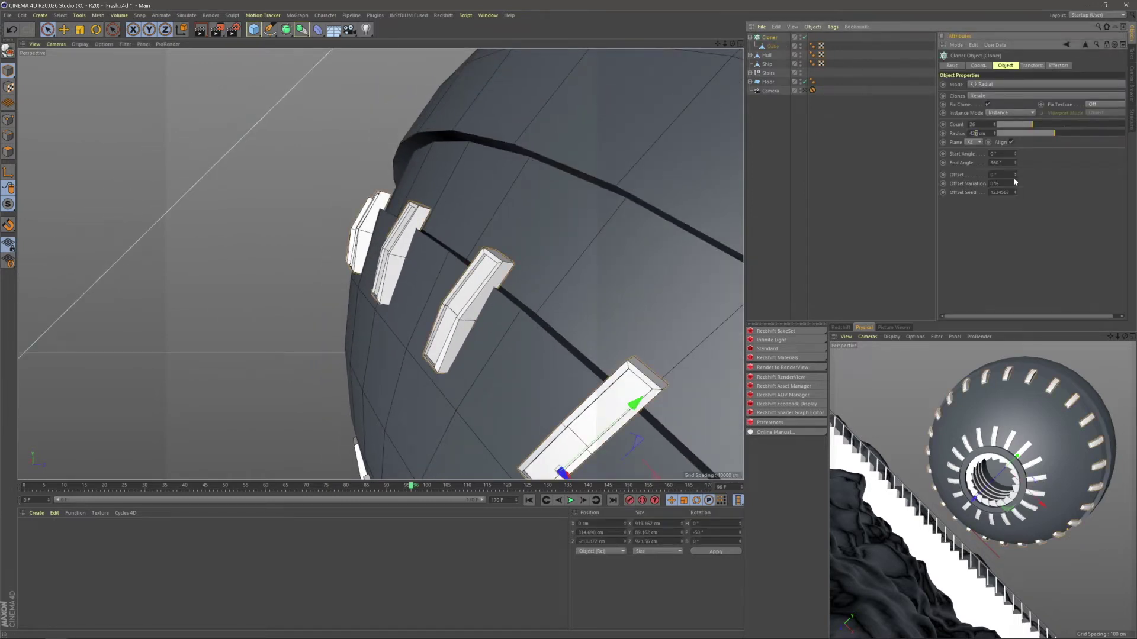
key("Return")
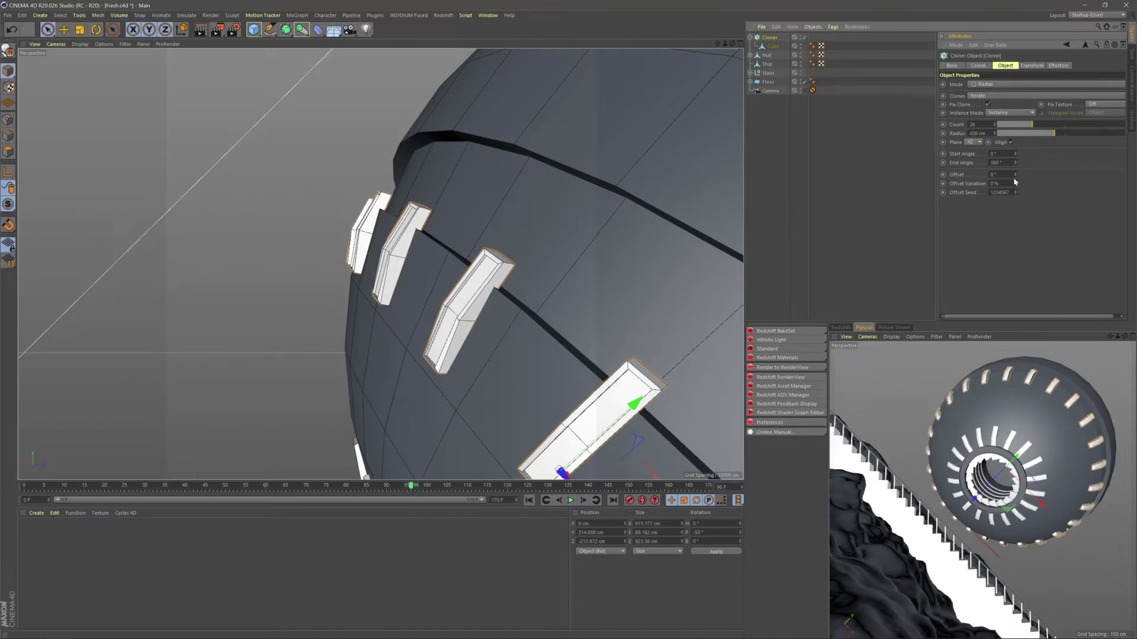
- Compare the whole ship and its ring of bars with the browser's reference image
left_click(869, 187)
middle_click_drag(416, 295, 474, 241, "alt")
mouse_move(475, 240)
left_mouse_down("alt")
mouse_move(307, 209)
mouse_move(541, 259)
left_mouse_up("alt")
mouse_move(541, 260)
right_mouse_down("alt")
mouse_move(484, 286)
mouse_move(505, 211)
right_mouse_up("alt")
left_click_drag(450, 257, 411, 228, "alt")
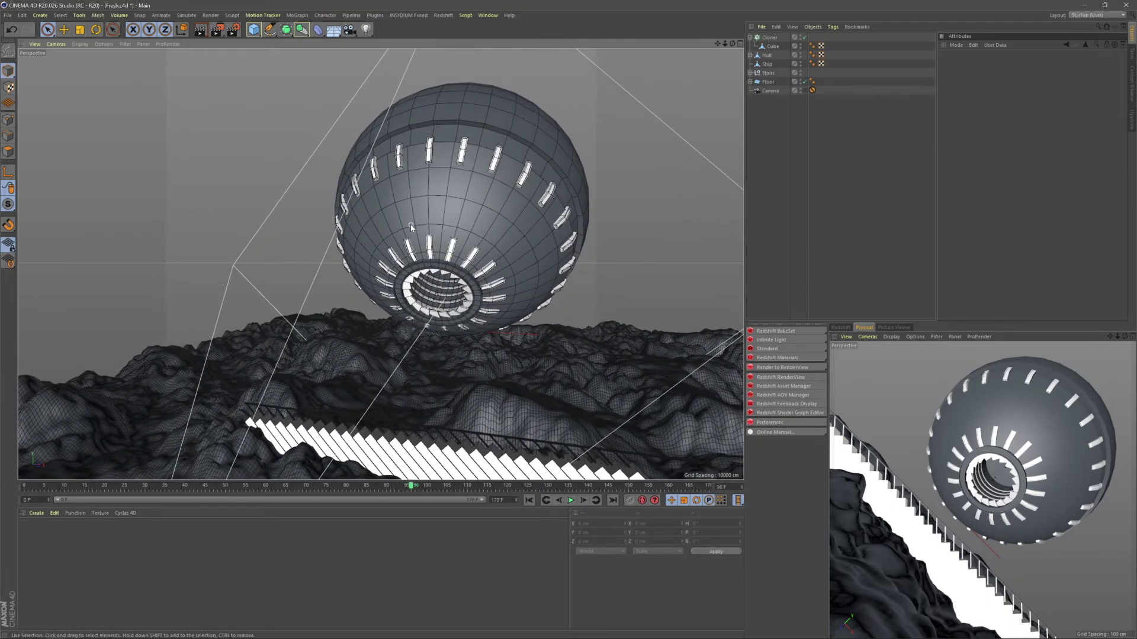
key("alt+Tab")
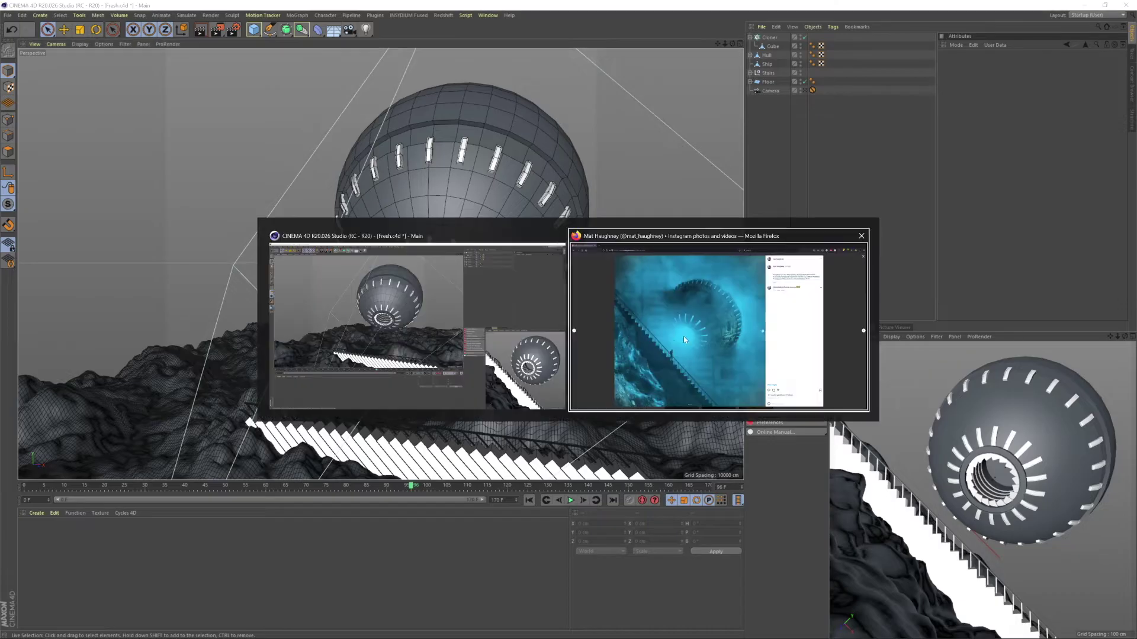
key("alt+Tab")
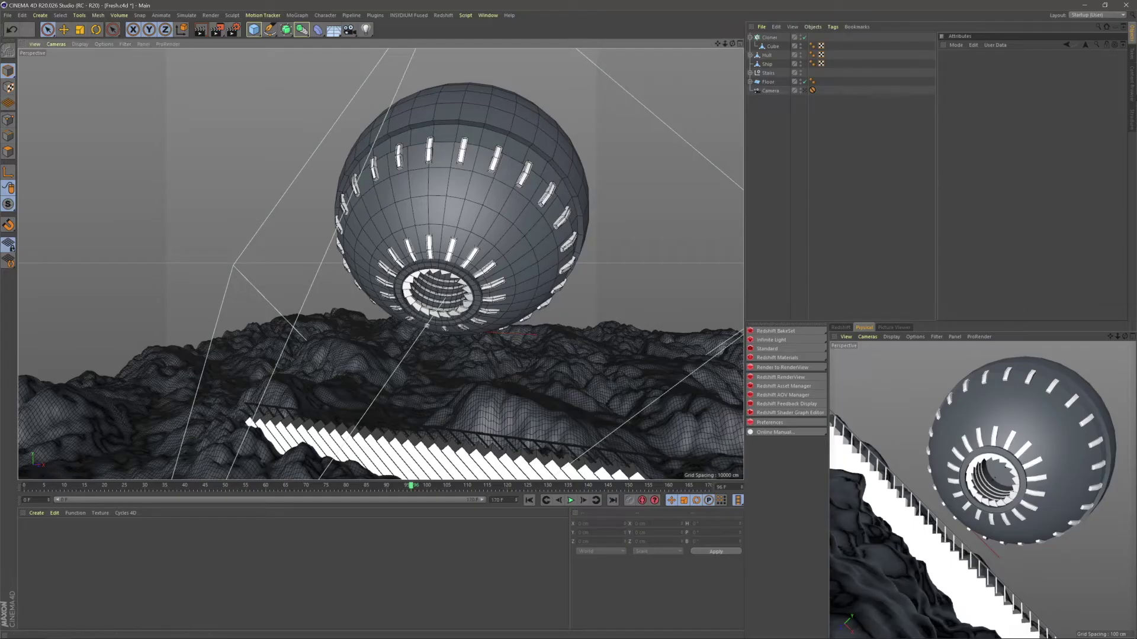
- Add the Man 03 - Renderpeople figure to the scene from the Visualize presets in the Content Browser
left_click(1132, 85)
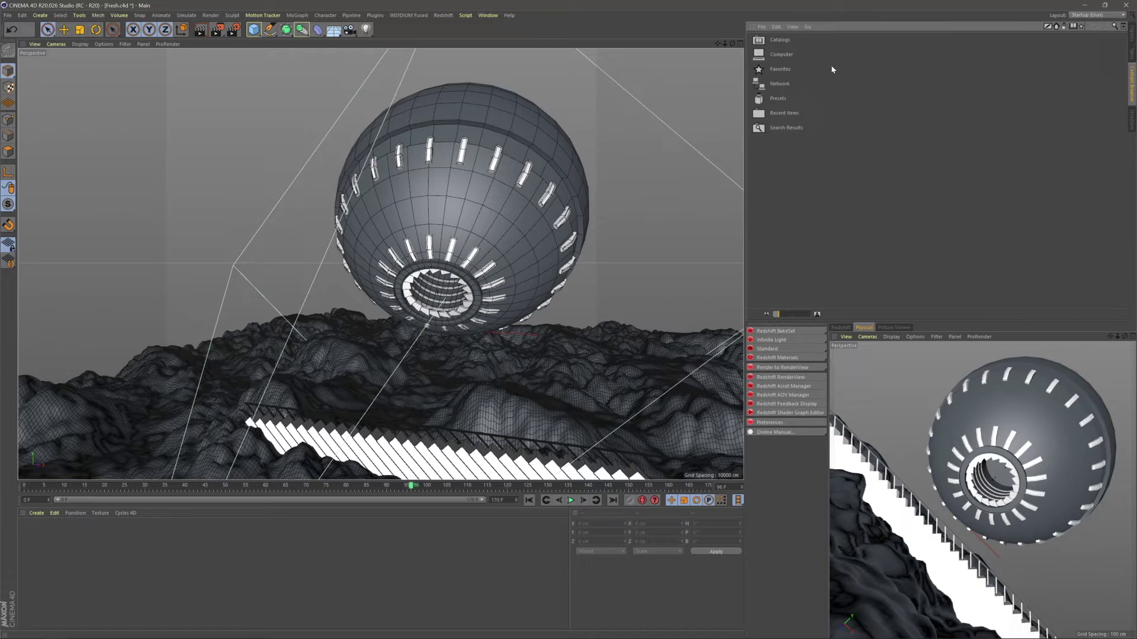
double_click(778, 99)
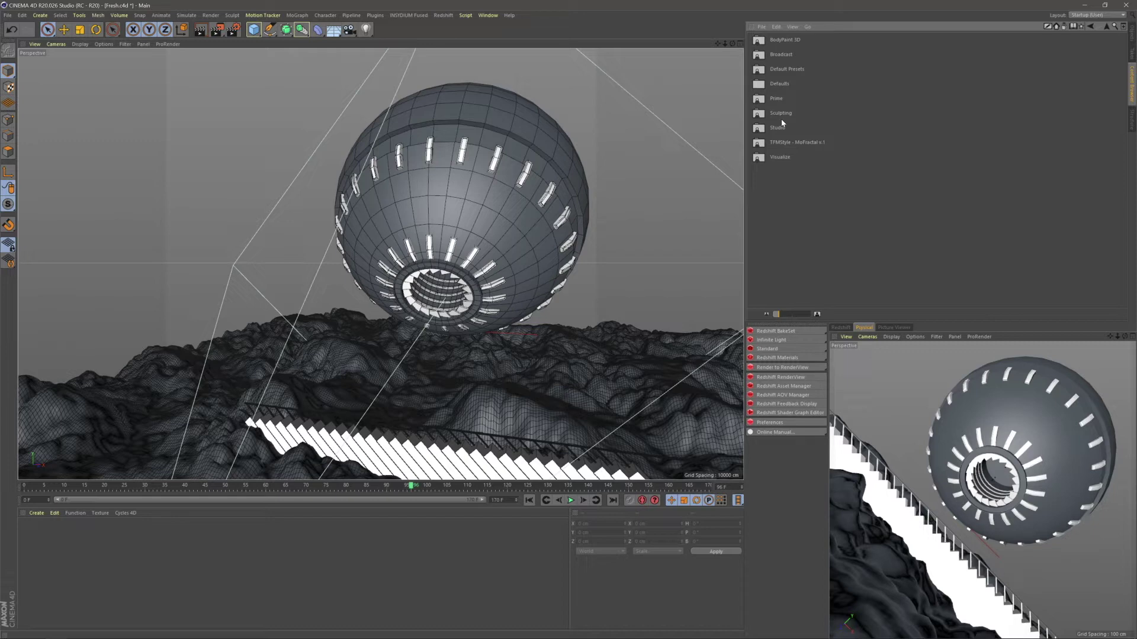
double_click(785, 157)
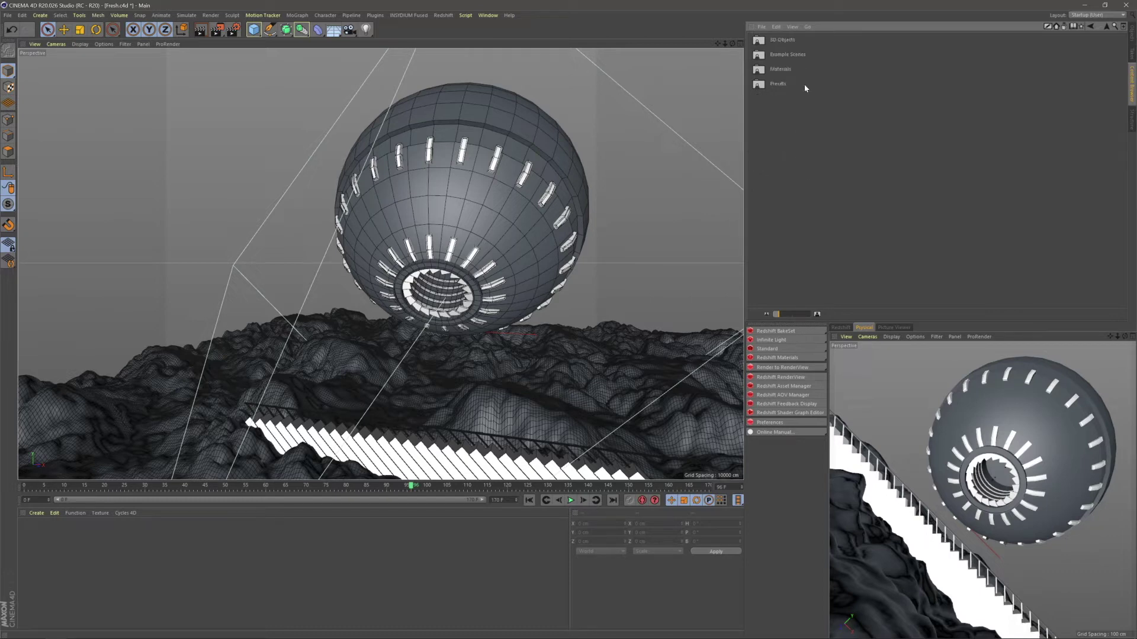
double_click(789, 42)
double_click(781, 125)
double_click(783, 55)
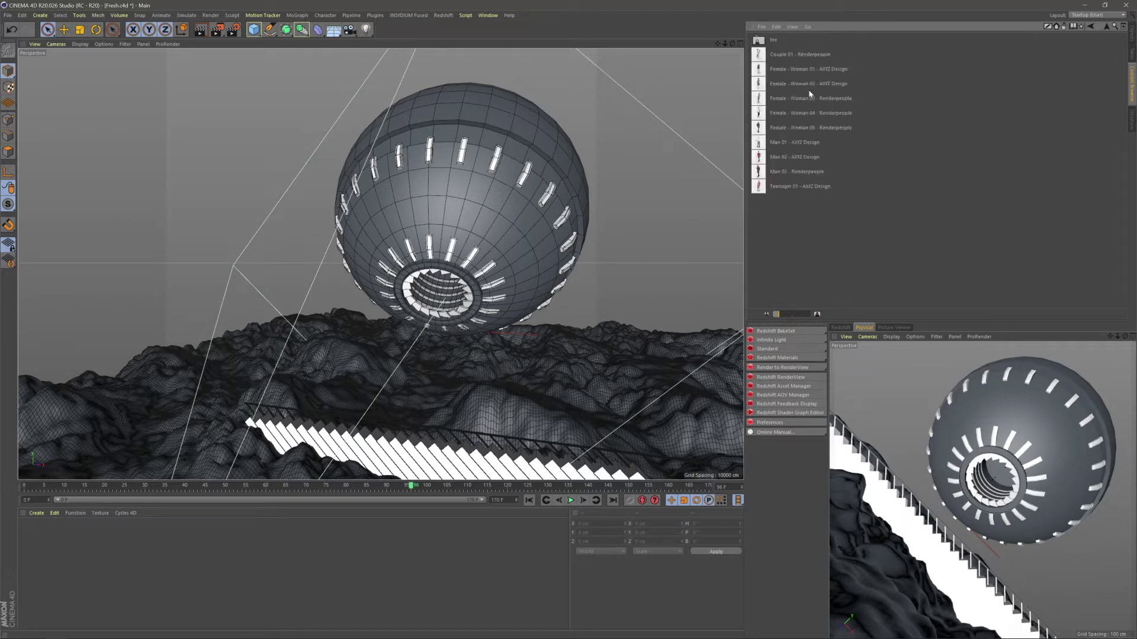
left_click(784, 173)
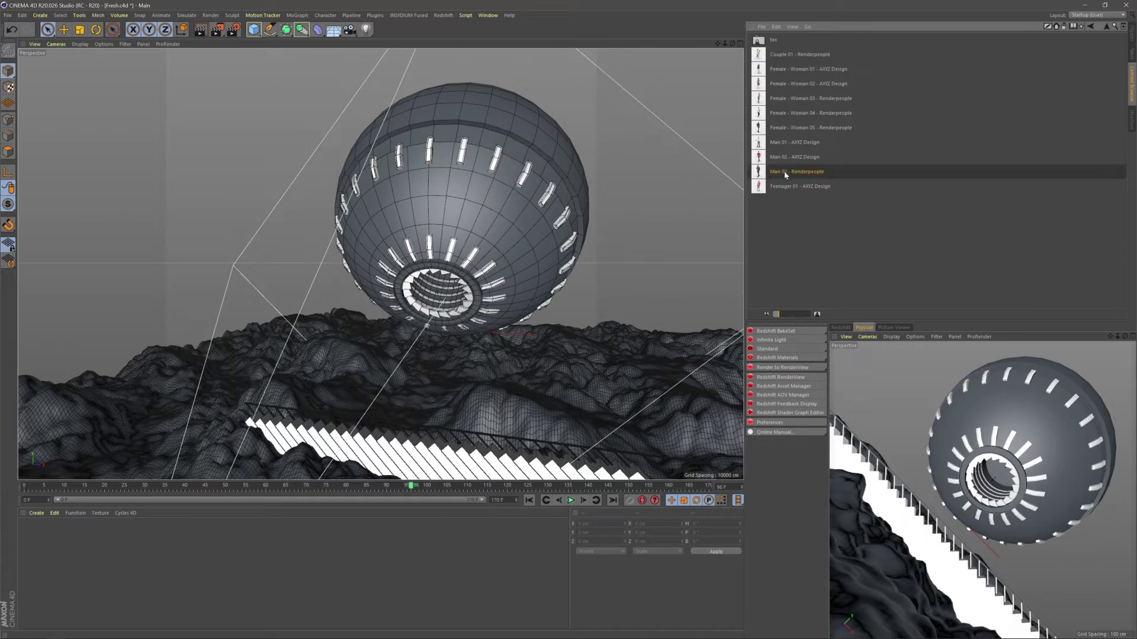
left_click_drag(790, 173, 576, 231)
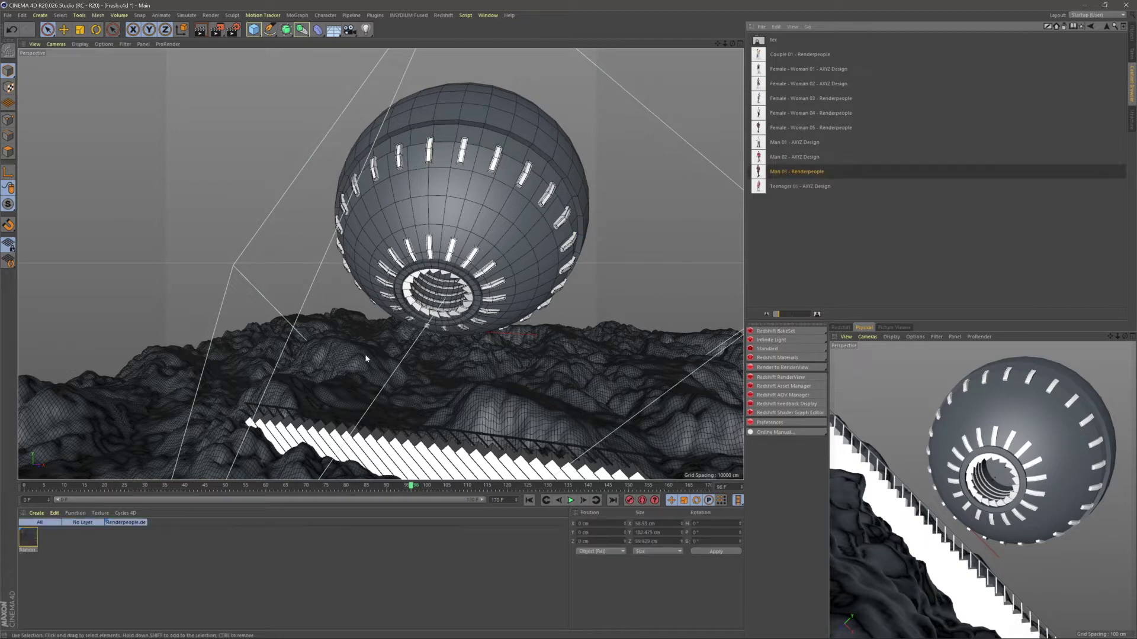
left_click(1132, 36)
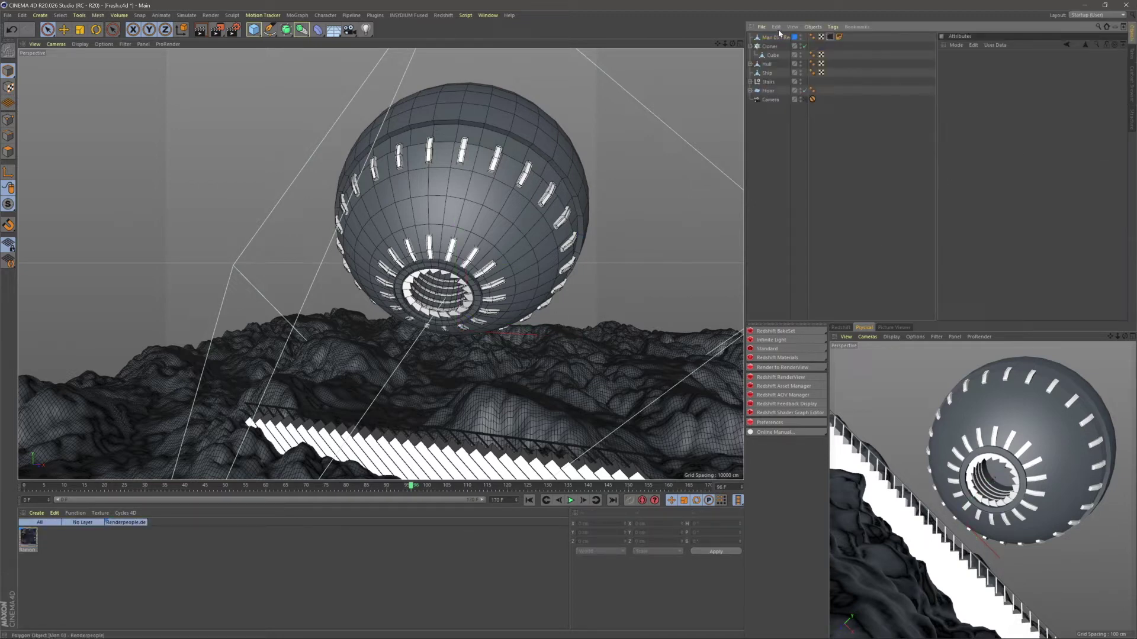
- Move the man figure from the ship to the staircase, at about Y -166 cm, Z -802 cm
left_click_drag(470, 317, 411, 369)
left_click_drag(396, 343, 522, 355, "alt")
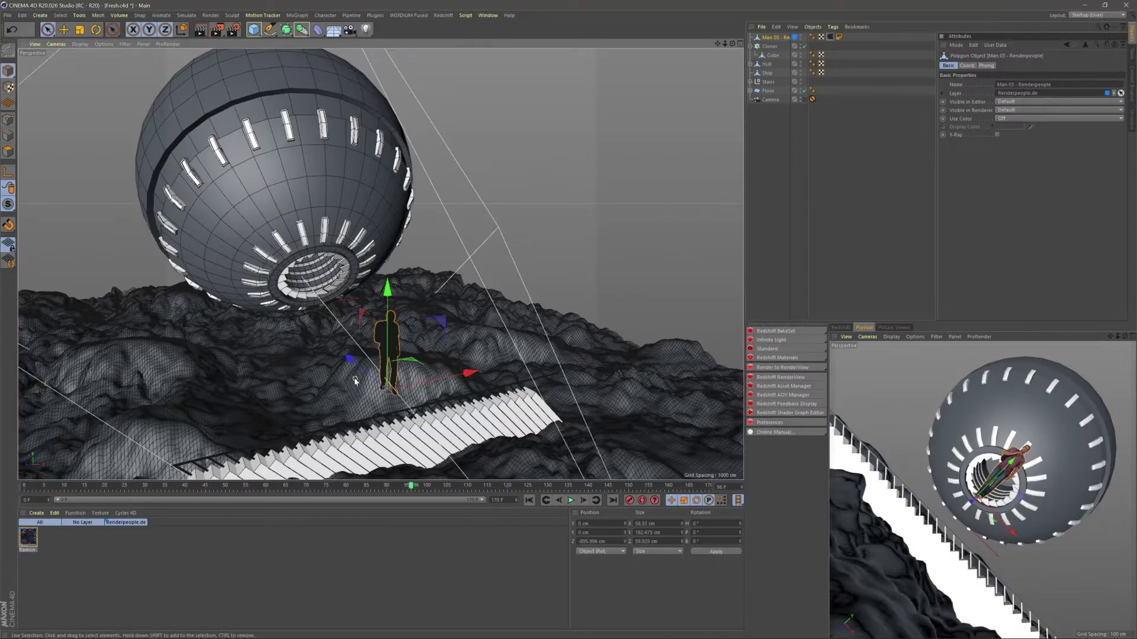
left_click_drag(379, 331, 304, 346, "alt")
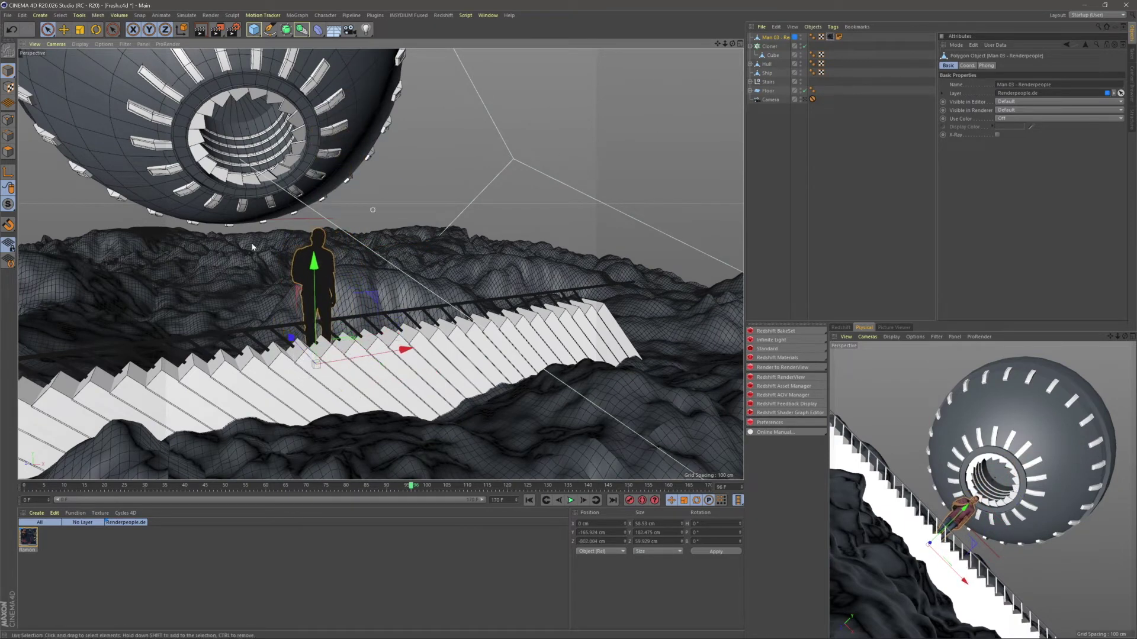
- Rotate the man figure to a 90° heading and about -45° pitch so he stands upright in the camera view
left_click(96, 29)
left_click_drag(320, 394, 380, 372)
key("ctrl+z")
left_click_drag(289, 394, 376, 372)
left_click(782, 37)
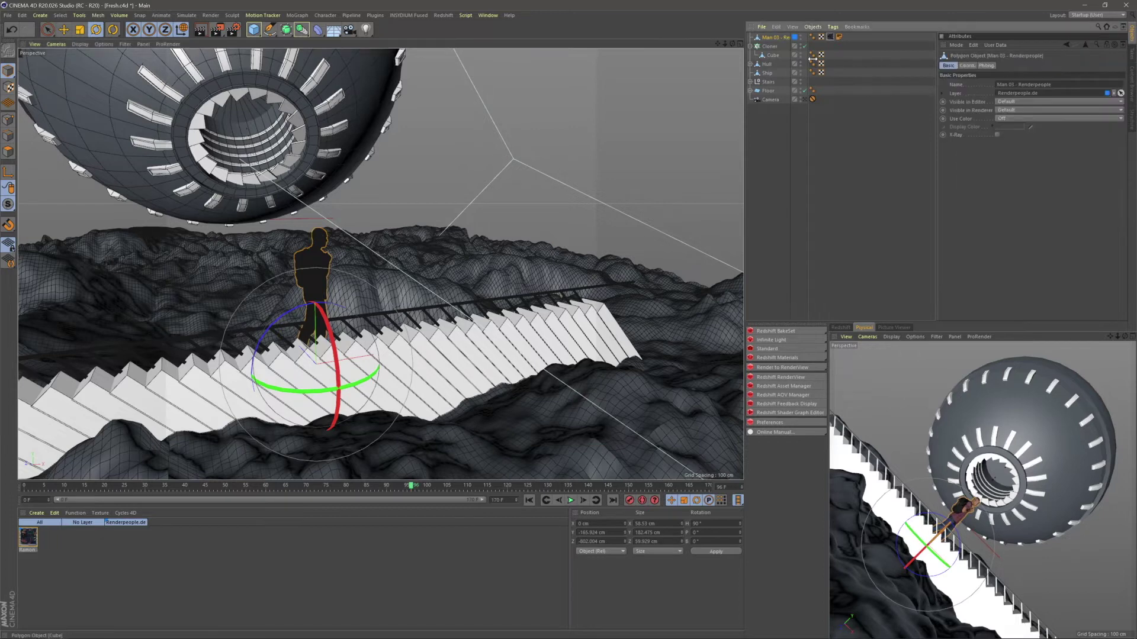
left_click(967, 65)
left_click_drag(1098, 94, 1071, 93)
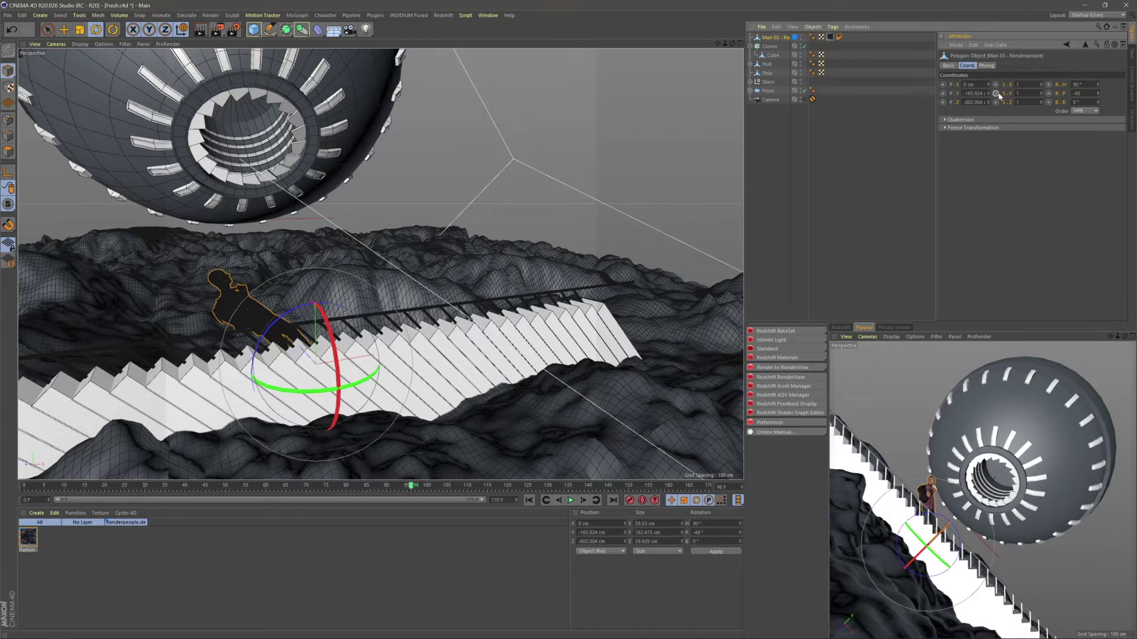
left_click(850, 203)
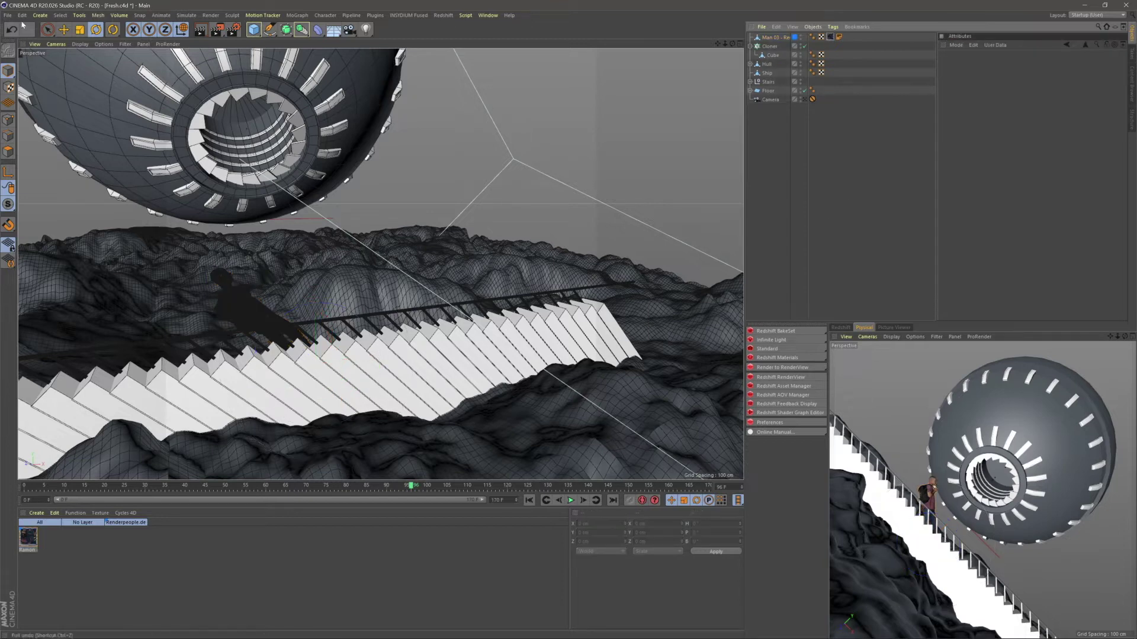
left_click(47, 29)
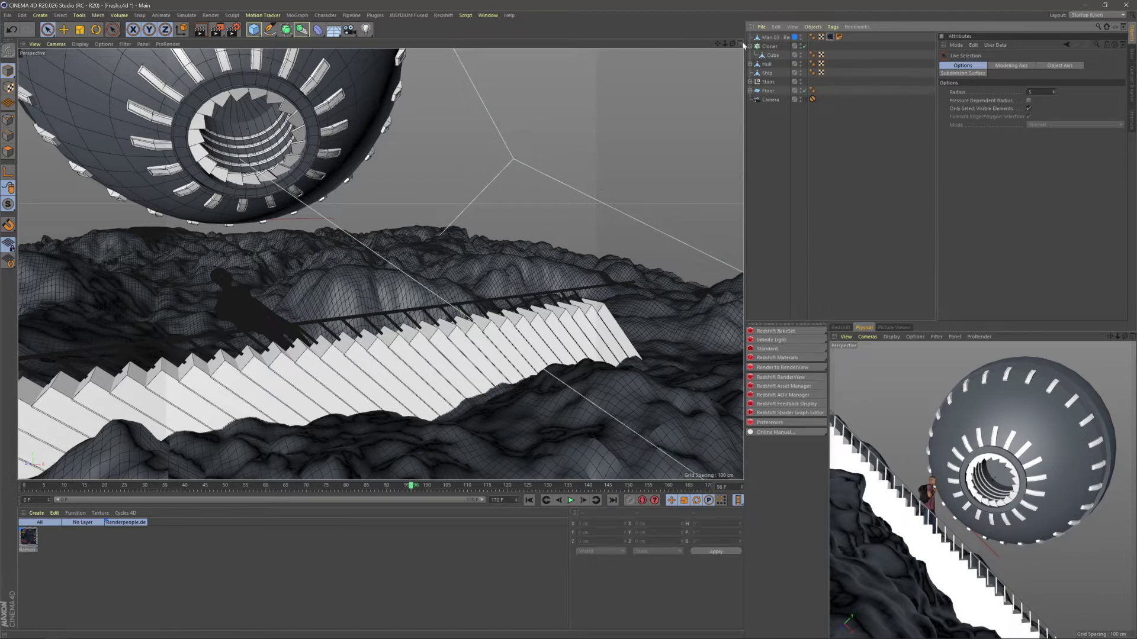
- Shift the man figure toward the stairs and scale him down to about 59 cm tall
left_click(774, 37)
middle_click_drag(284, 331, 308, 329, "alt")
right_click_drag(308, 329, 397, 327, "alt")
left_click_drag(397, 326, 454, 363)
left_click(79, 29)
left_click_drag(414, 208, 378, 257)
key("space")
- Seat the man's feet on a stair step at about X -35 cm, Y -130 cm, Z -841 cm
left_click_drag(431, 323, 394, 298)
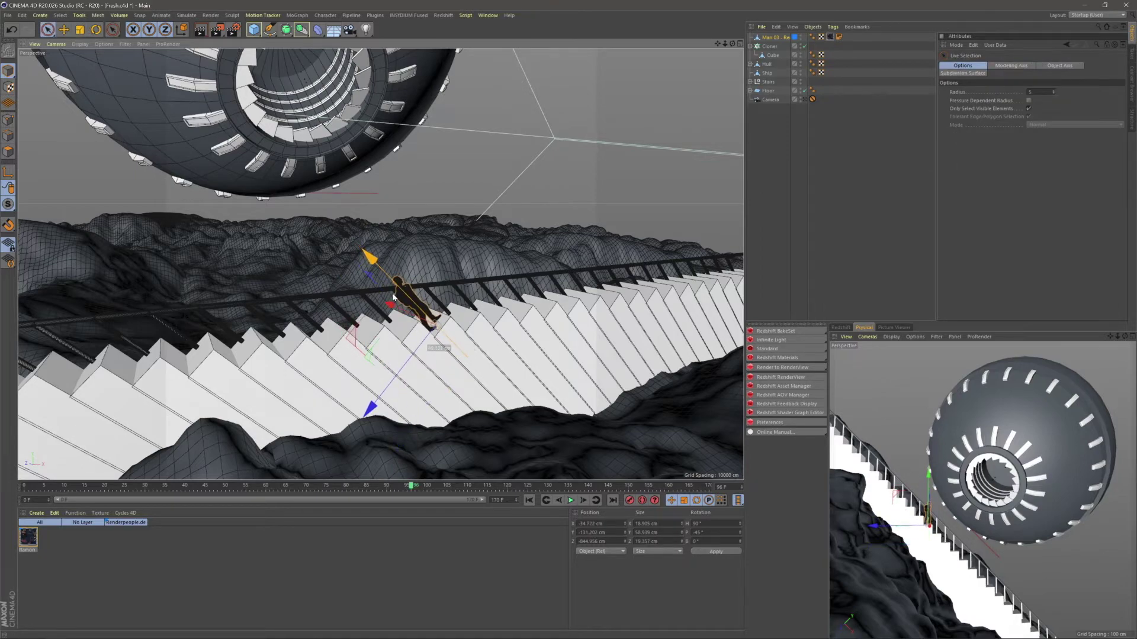
right_click_drag(393, 298, 423, 292, "alt")
left_click_drag(423, 290, 489, 366, "alt")
left_click_drag(450, 332, 445, 284, "alt")
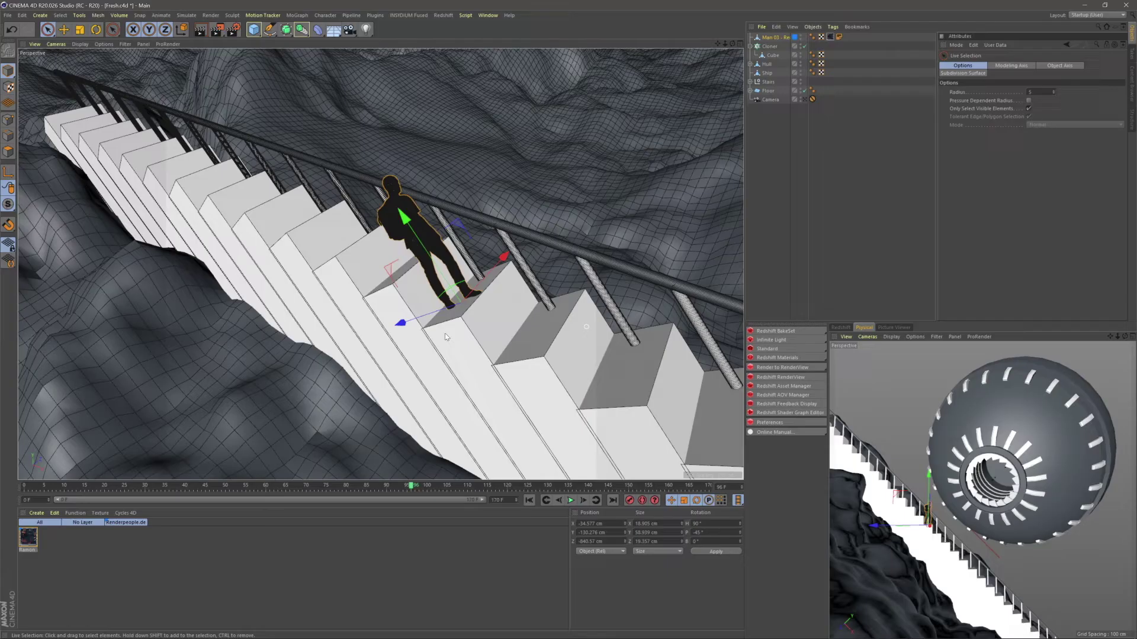
middle_click_drag(488, 336, 517, 293, "alt")
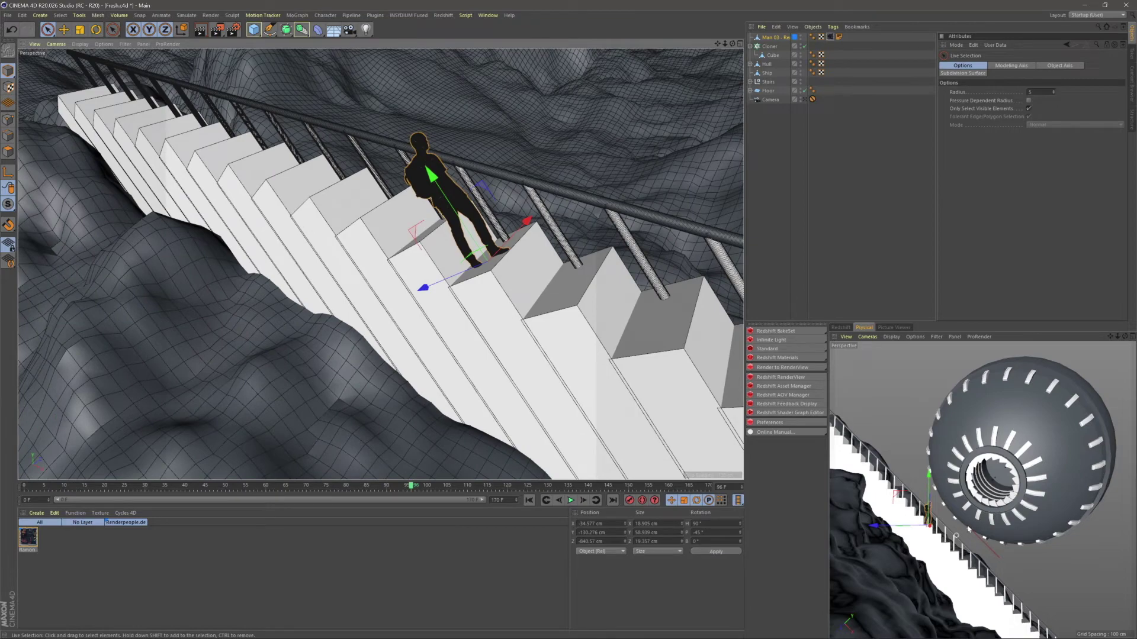
right_click_drag(586, 330, 450, 266, "alt")
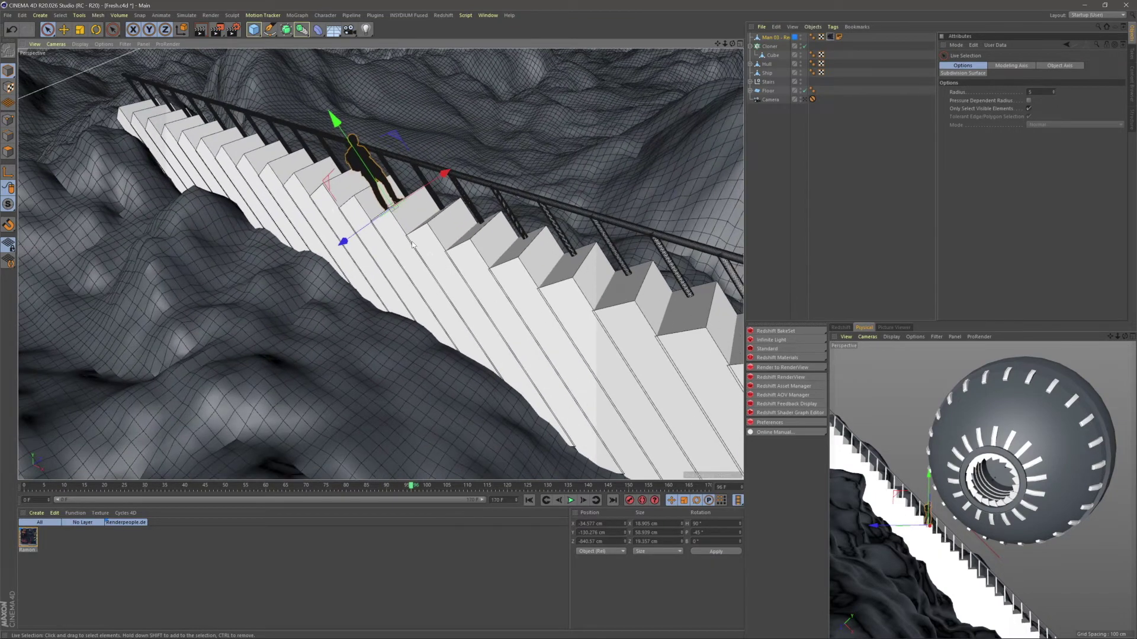
- Move the man figure farther along the stairs toward the ship's opening, deselect him and save the scene
left_click_drag(372, 223, 418, 192)
left_click_drag(418, 127, 488, 207)
left_click_drag(472, 270, 559, 216)
left_click(872, 215)
right_click_drag(567, 219, 410, 287, "alt")
left_click_drag(411, 286, 502, 327, "alt")
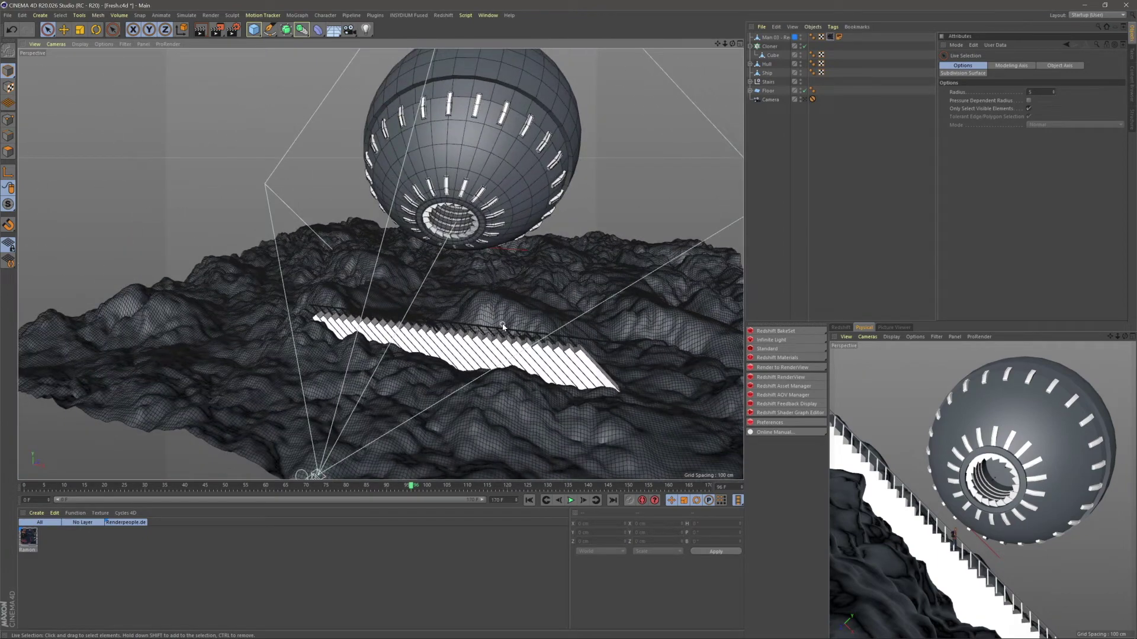
key("ctrl+s")
- Launch JSplacement from the Invader folder and generate a displacement map with its Classic generator
middle_click_drag(453, 170, 371, 251, "alt")
scroll(371, 251, "up", 4)
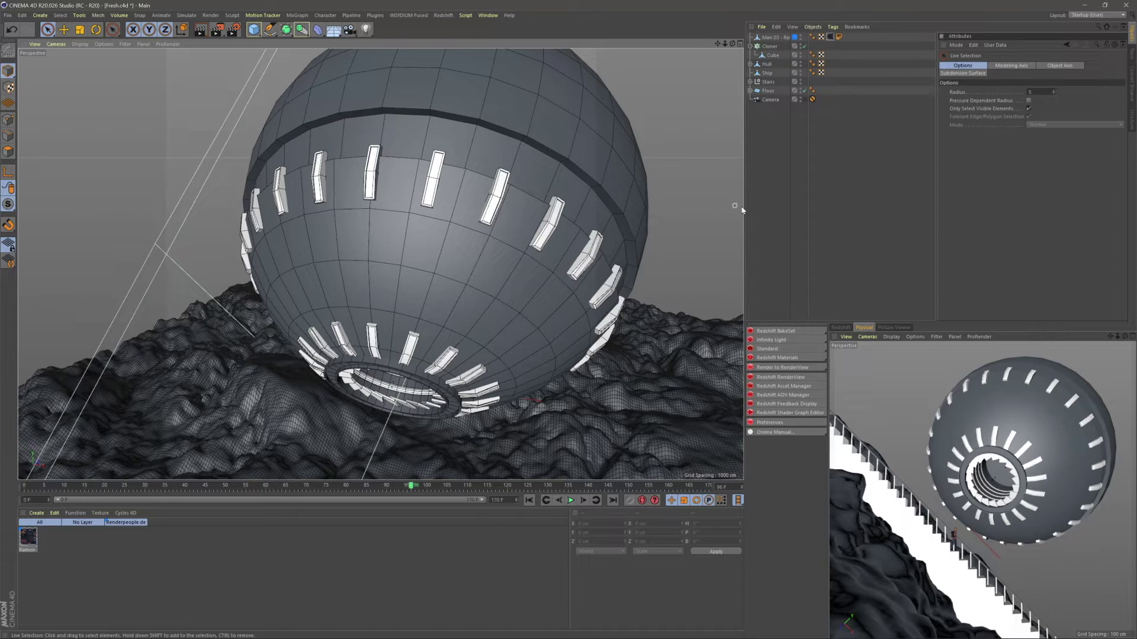
key("alt+Tab")
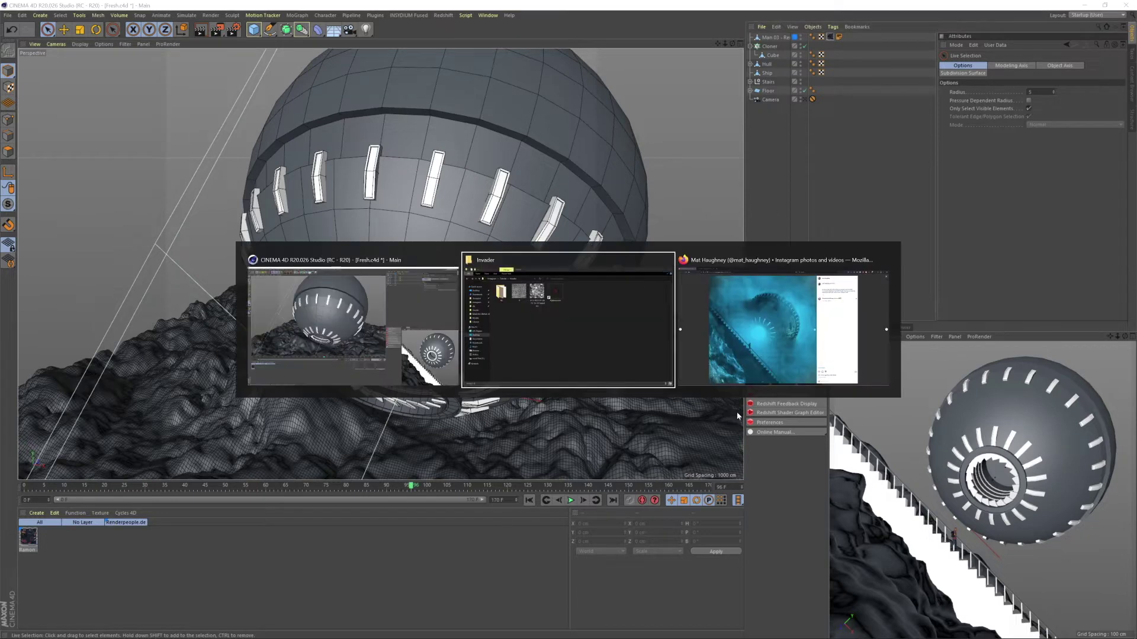
double_click(619, 251)
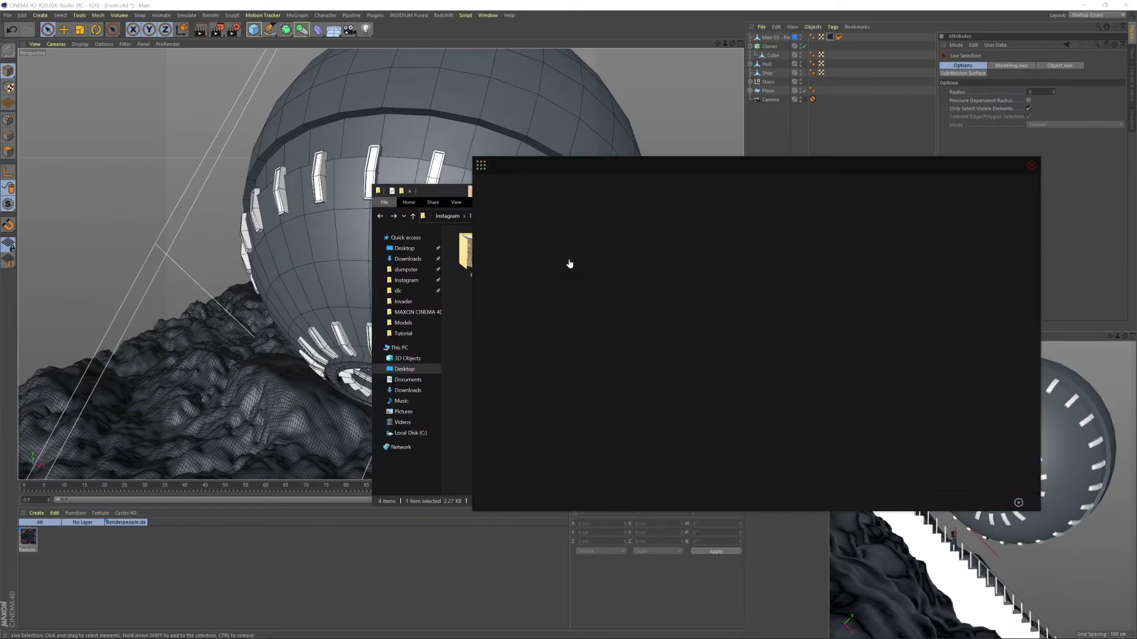
left_click(613, 306)
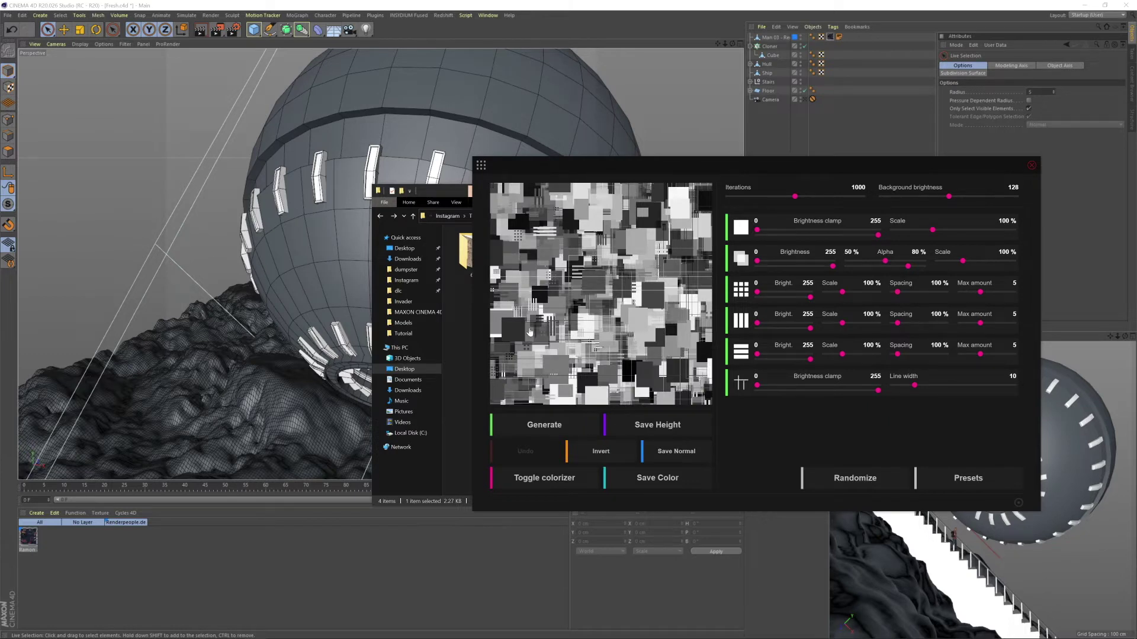
- Switch to the JSplacement 2 generator and generate a displacement map from the Crap Pack sprites only
left_click(482, 165)
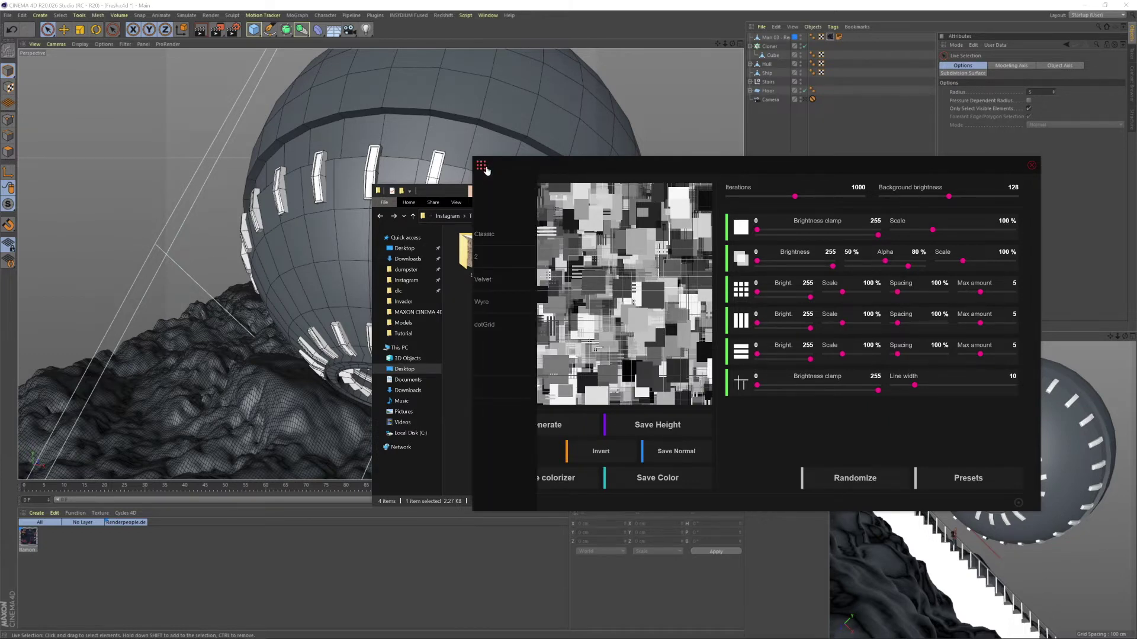
left_click(540, 280)
left_click(541, 261)
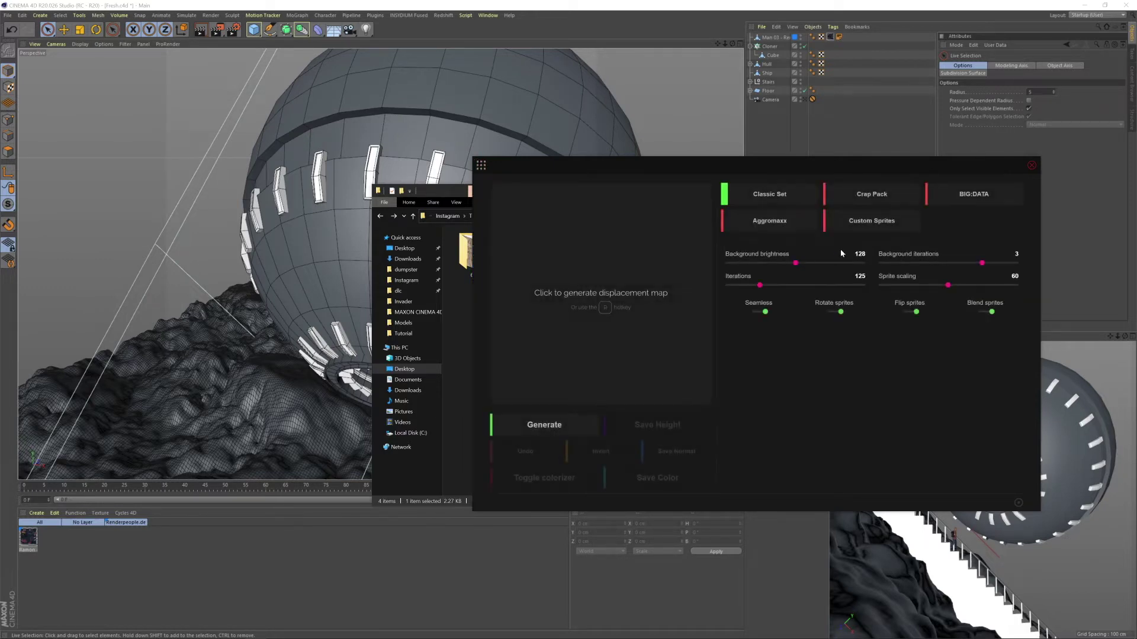
left_click(877, 196)
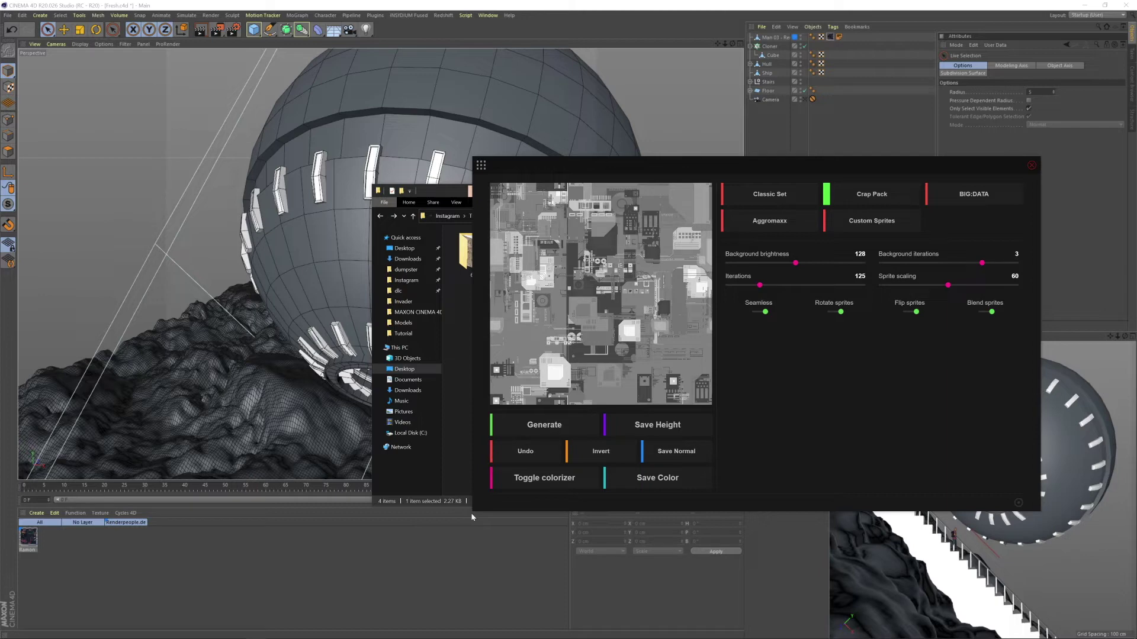
- Set background brightness to 51 and iterations to 380, and try maps from Classic Set, BIG:DATA and Crap Pack
left_click_drag(801, 170, 823, 291)
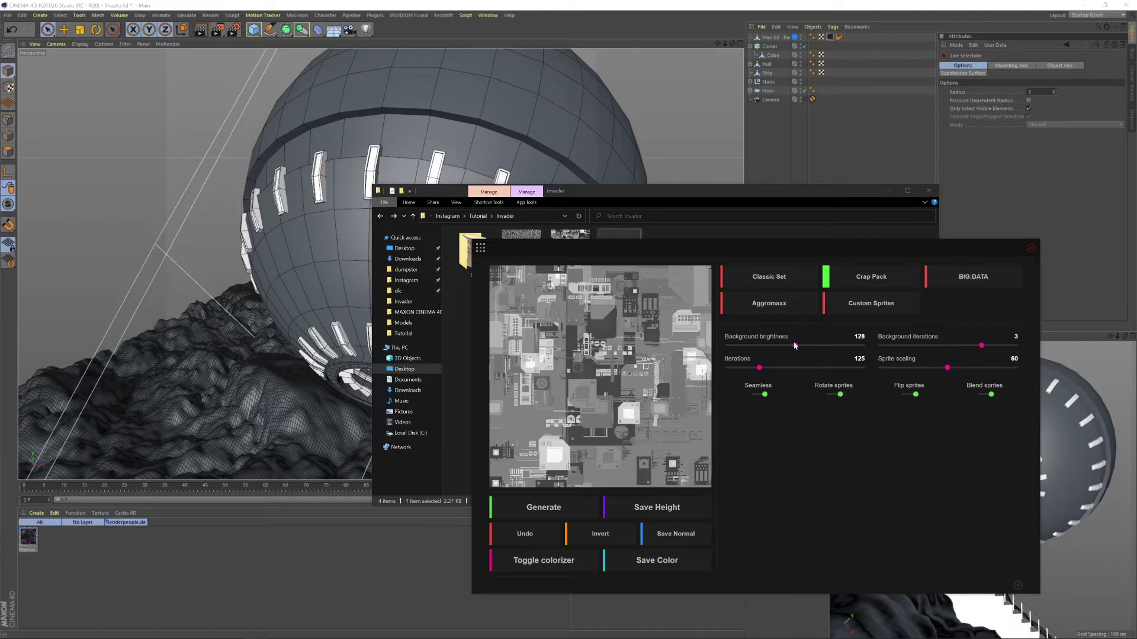
left_click_drag(795, 347, 829, 368)
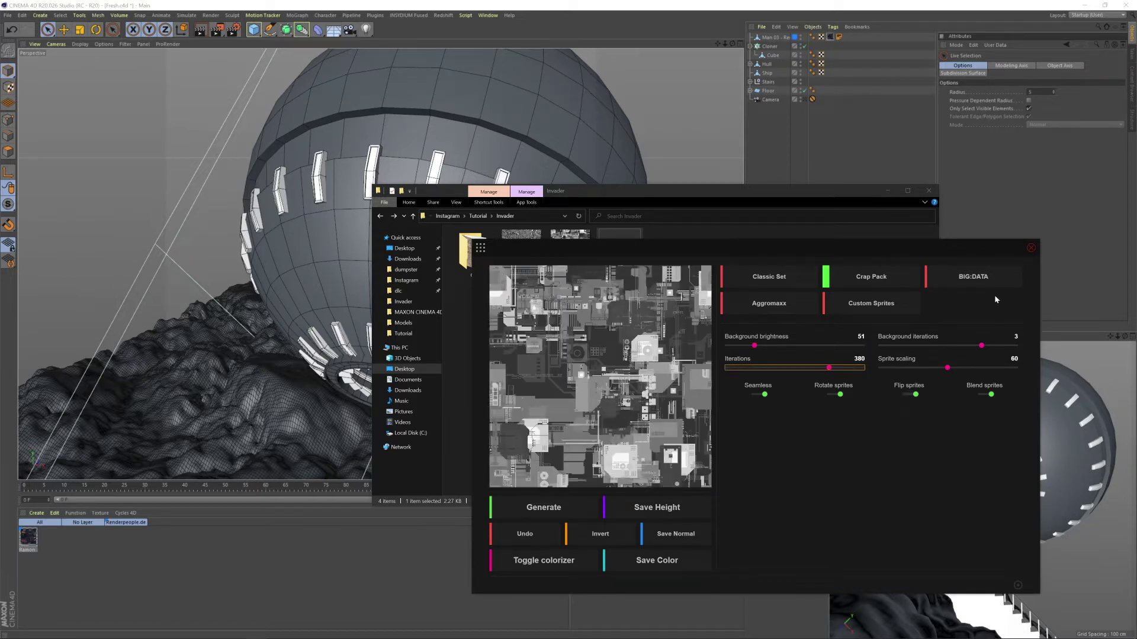
left_click(778, 280)
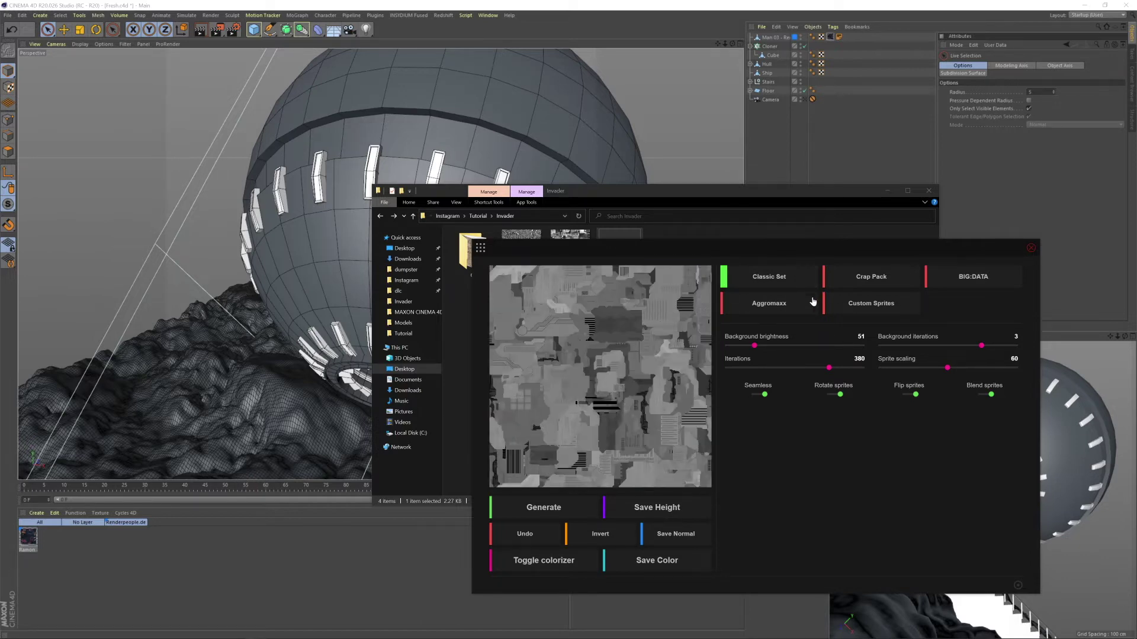
left_click(972, 276)
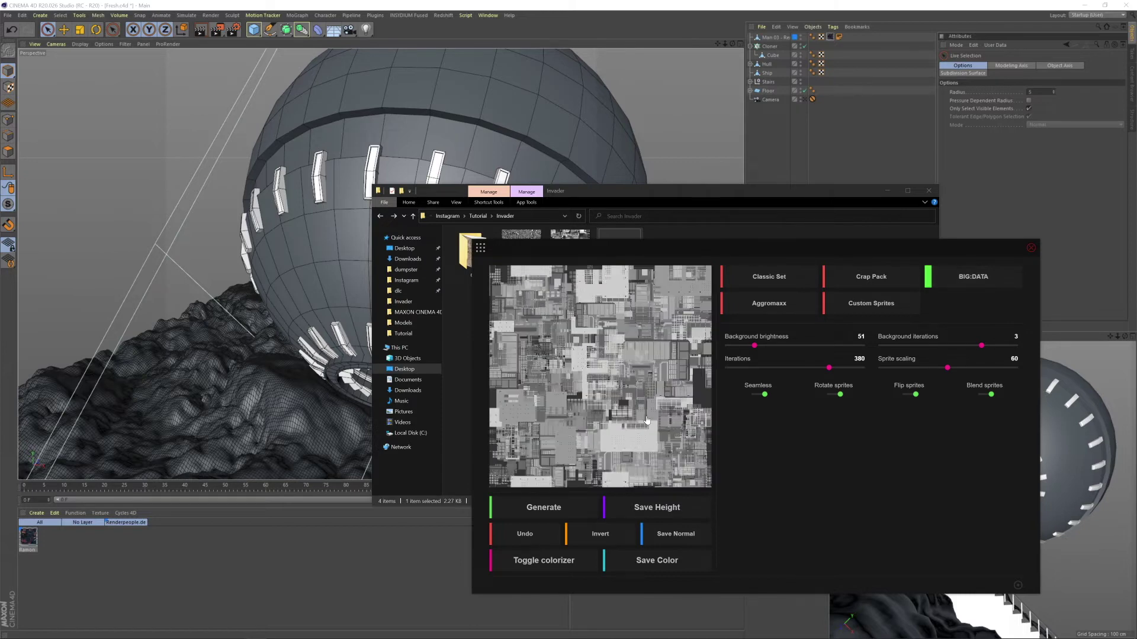
left_click(868, 276)
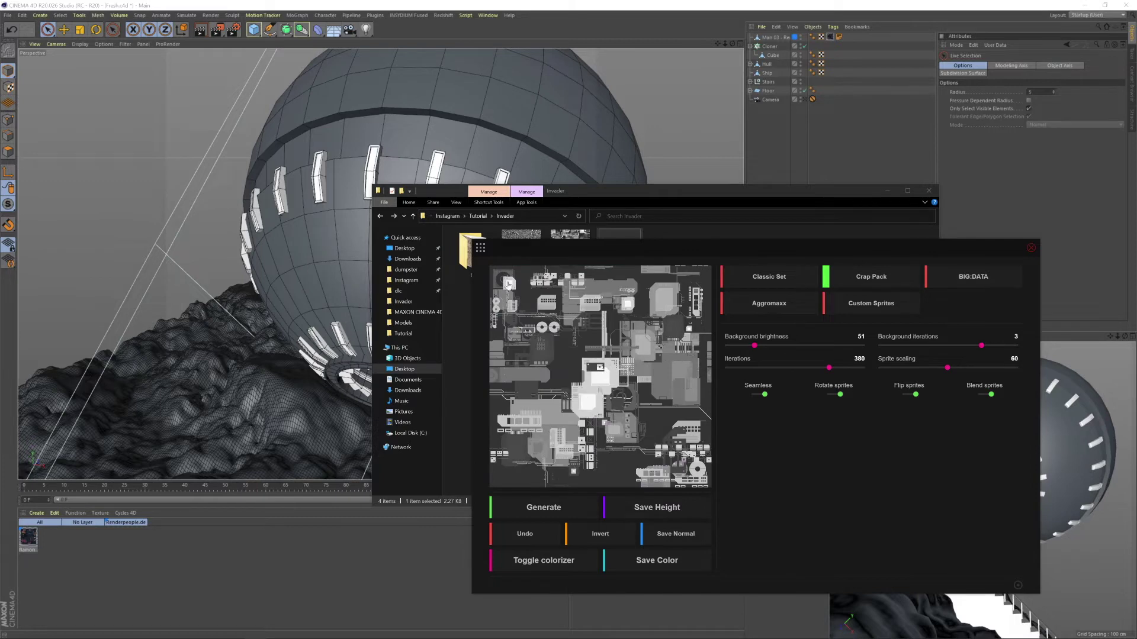
- Switch to JSplacement Classic and generate a displacement map with every shape type except solid squares turned off
left_click(481, 248)
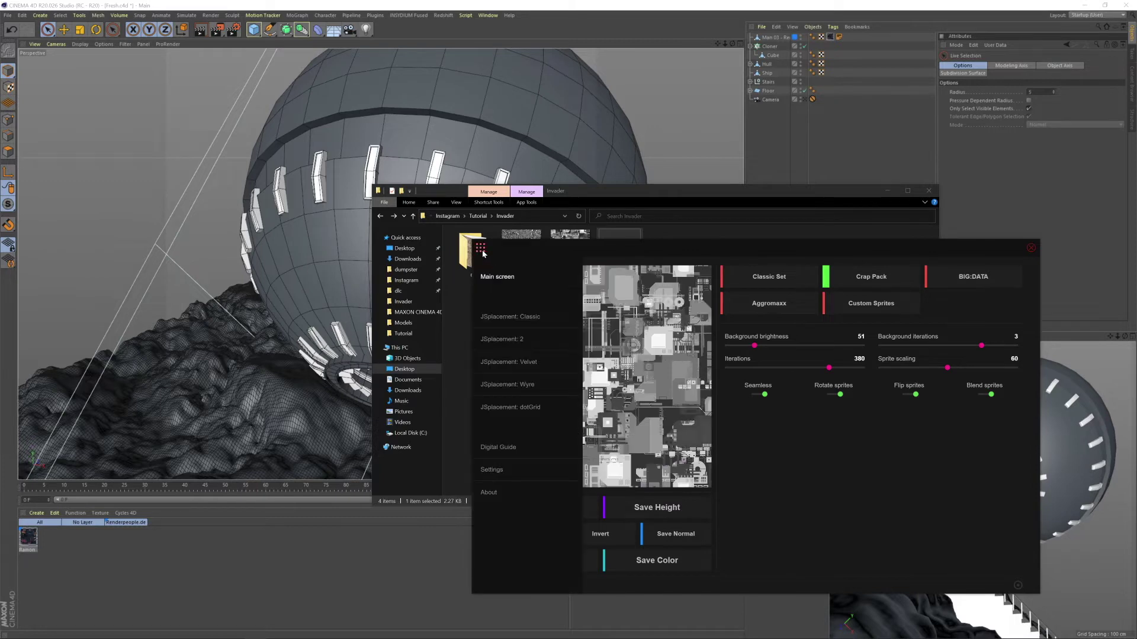
left_click(508, 320)
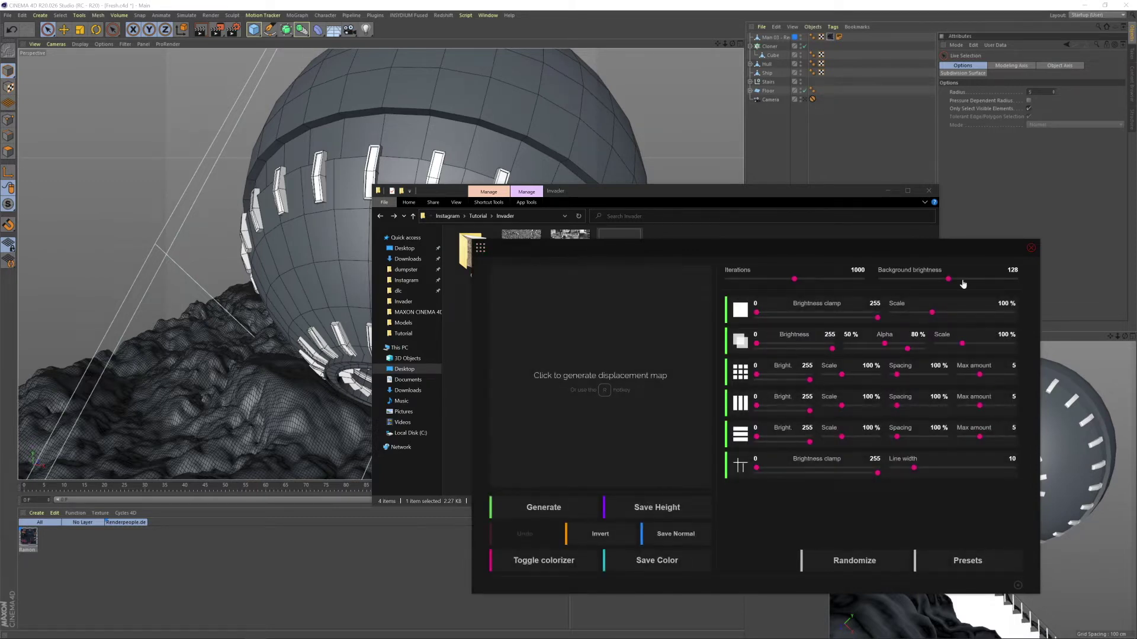
left_click(620, 390)
left_click(741, 341)
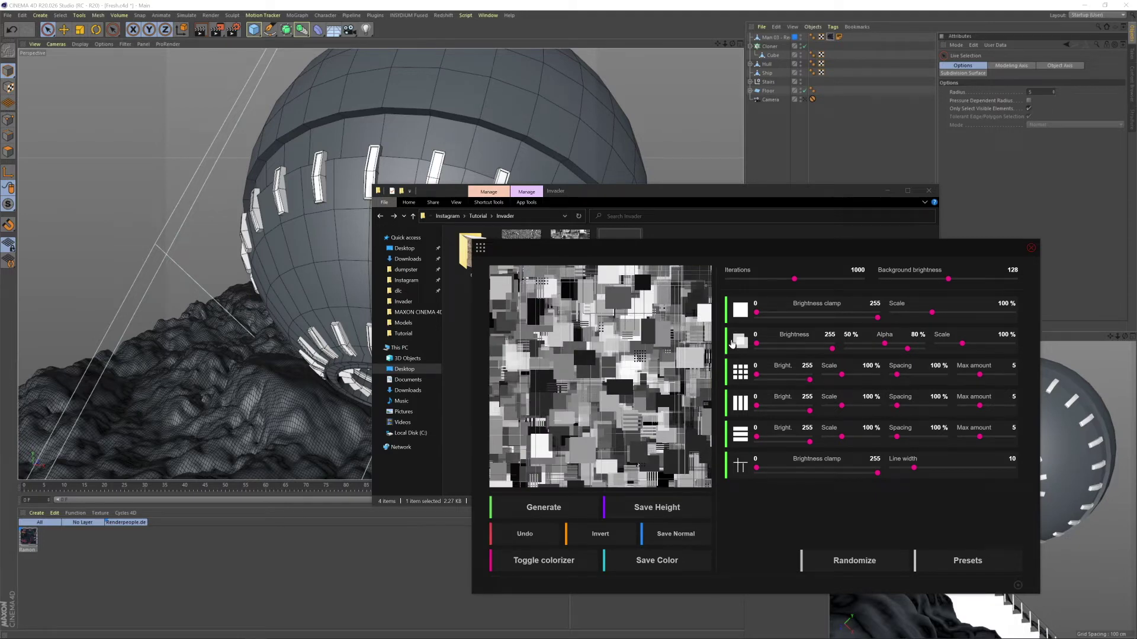
left_click(731, 372)
left_click(734, 403)
left_click(732, 435)
left_click(729, 468)
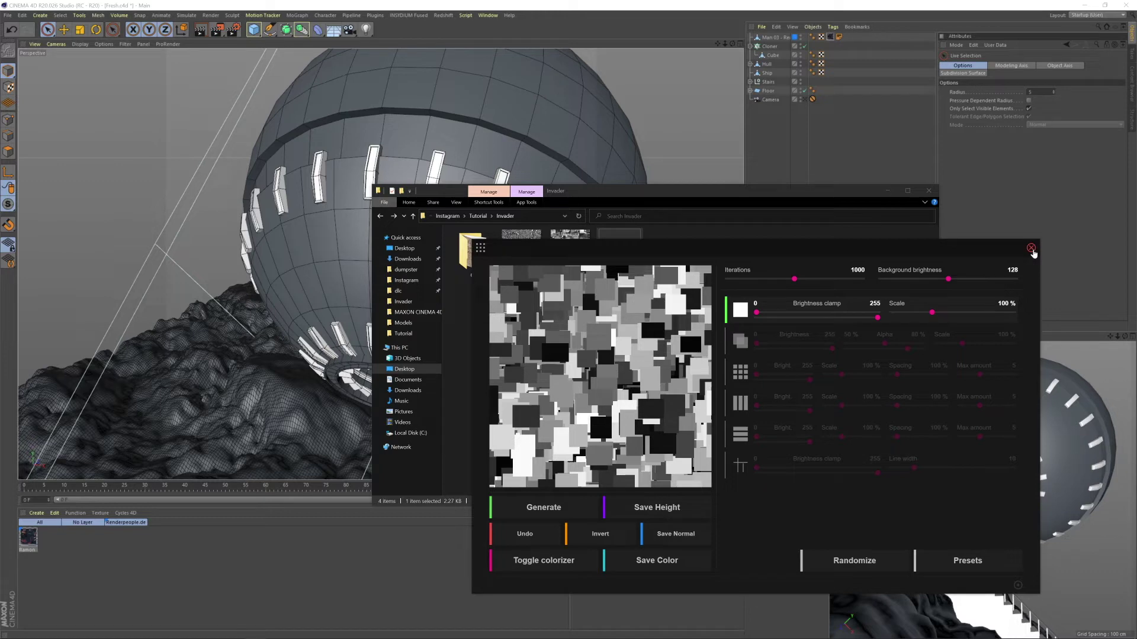
- View the saved seamless JSplacement 2 map from the Invader folder, close it and return to Cinema 4D
left_click(698, 236)
double_click(571, 254)
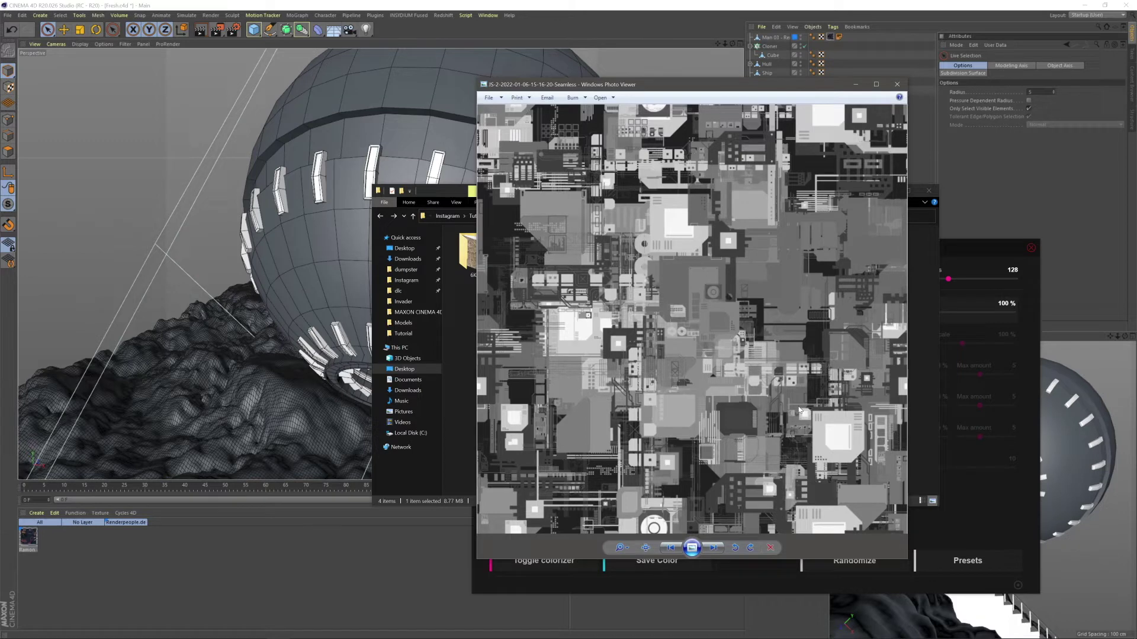
left_click(898, 86)
left_click(901, 150)
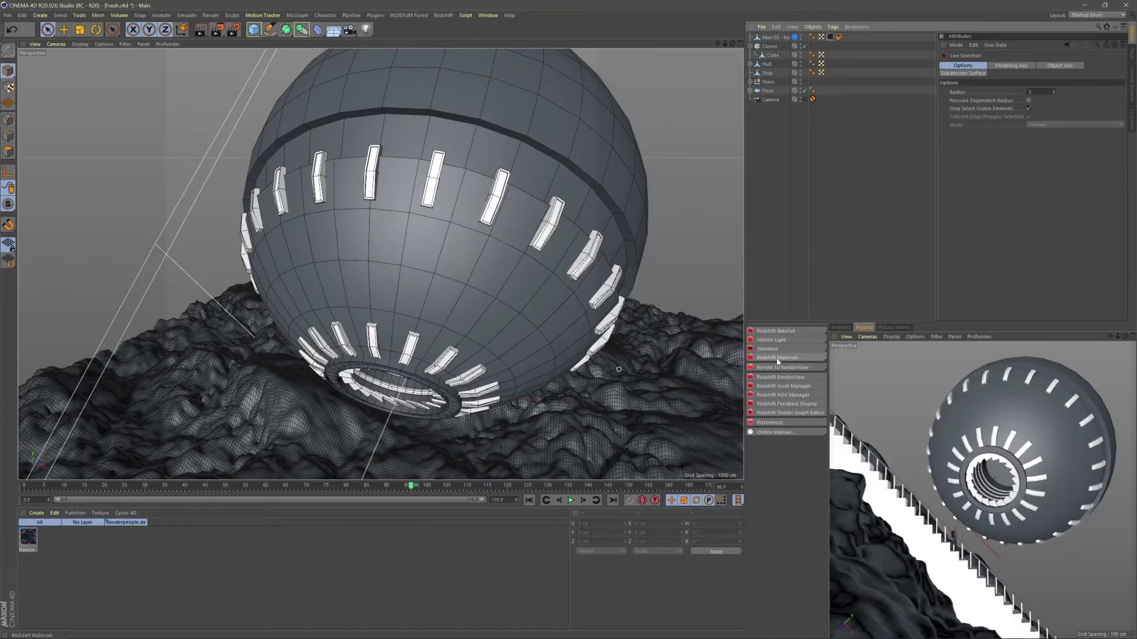
- Create a Redshift material and apply it to the ship
mouse_move(777, 360)
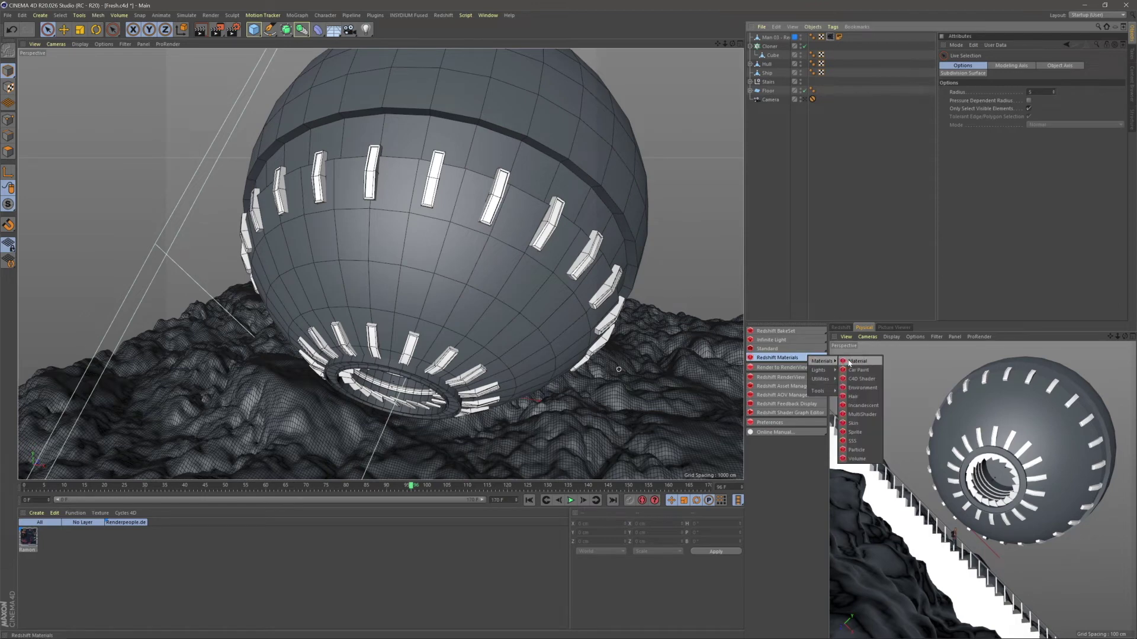
left_click(849, 363)
left_click_drag(39, 549, 479, 280)
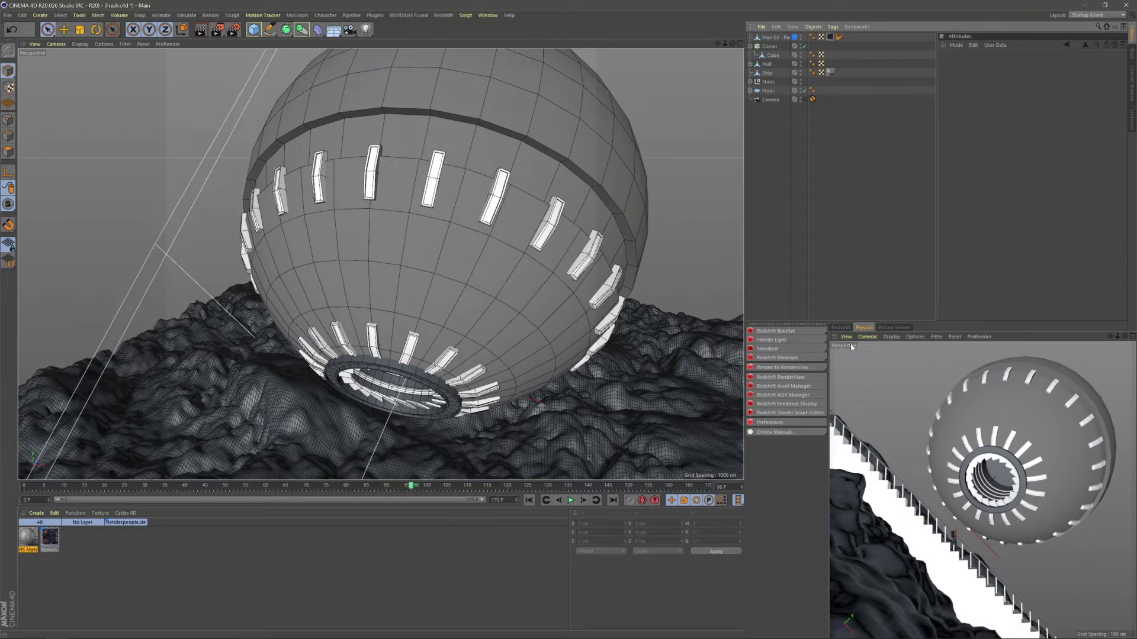
- Show the Redshift render view, enlarge it, look through the scene camera and start the live render
left_click(846, 336)
left_click(840, 327)
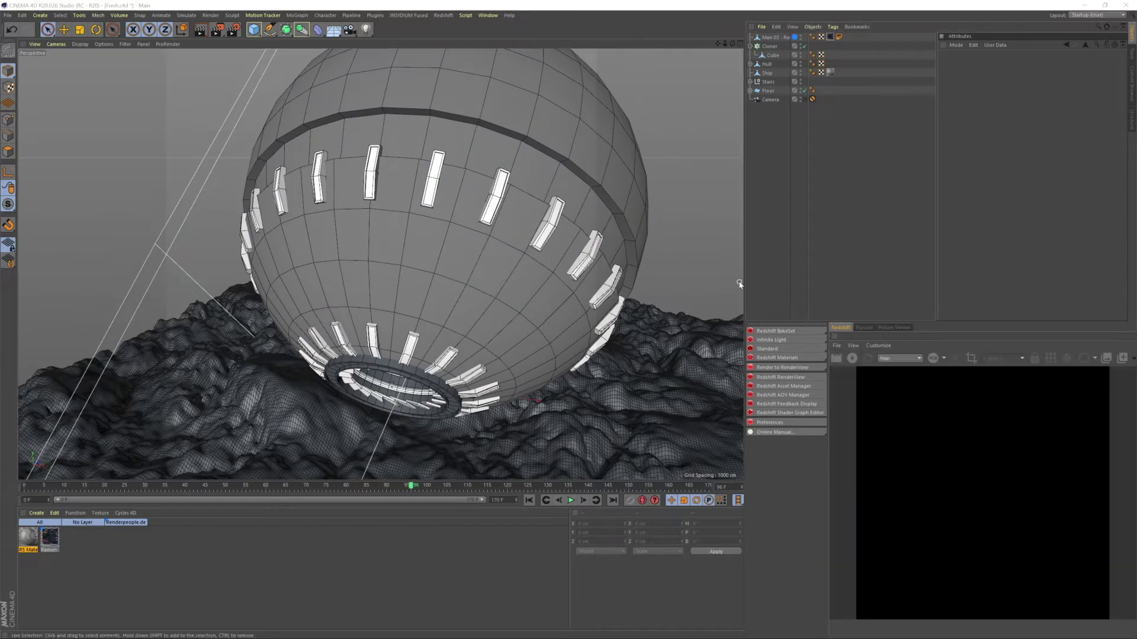
left_click_drag(749, 285, 621, 285)
left_click_drag(954, 327, 951, 202)
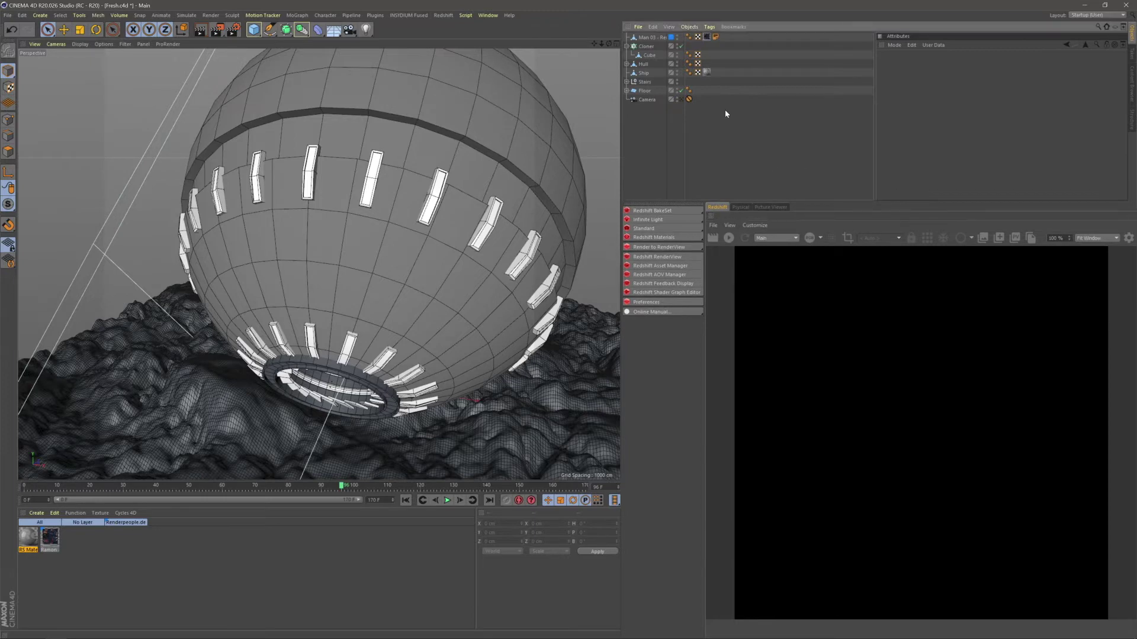
left_click(681, 99)
left_click(729, 238)
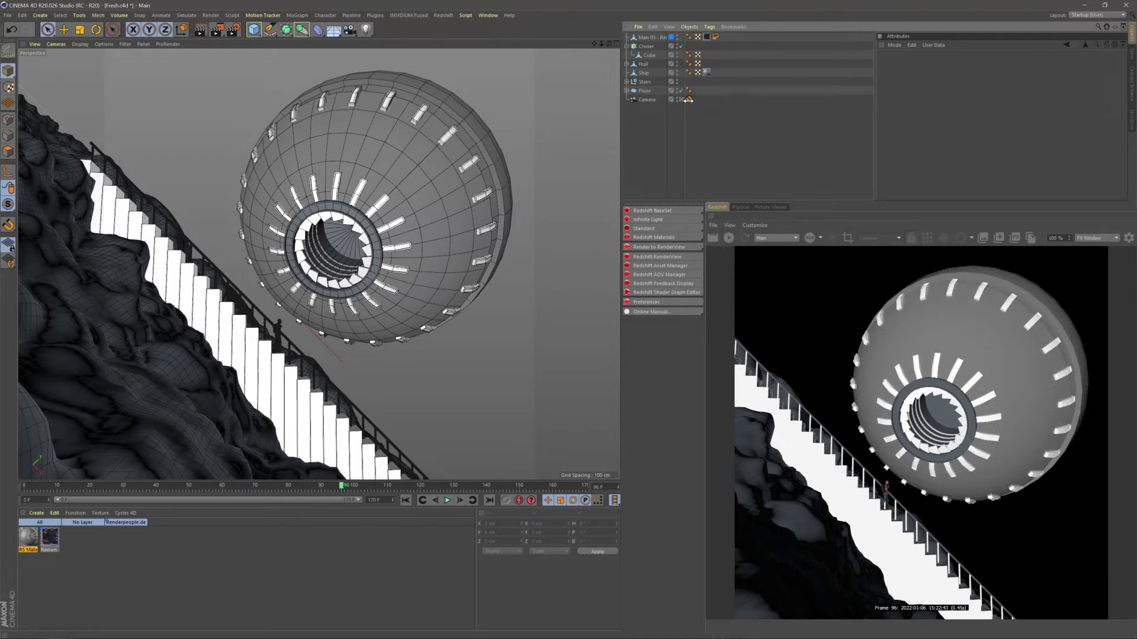
- Add a Redshift Dome Light with an HDRI Link tag and link its Dome Map to that tag
left_click(656, 219)
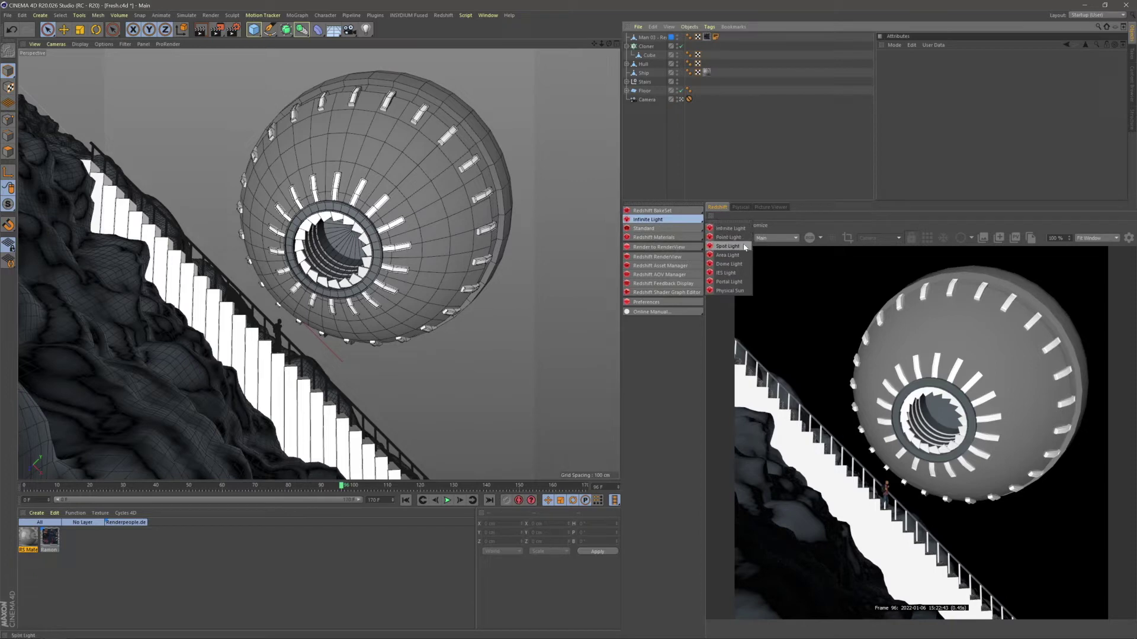
left_click(734, 263)
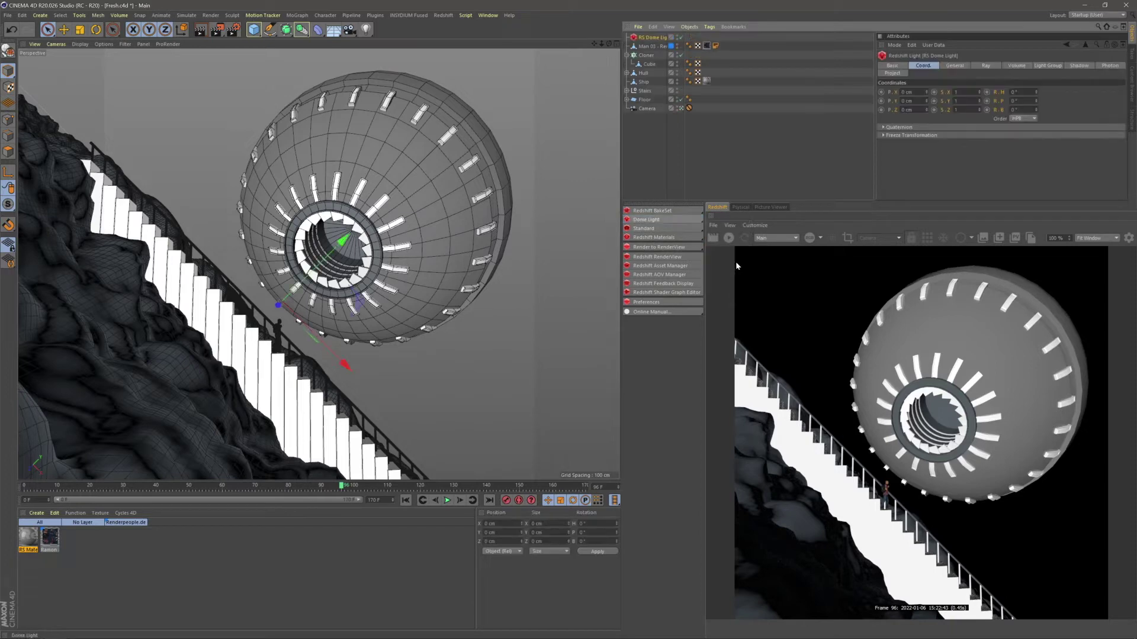
left_click(651, 37)
right_click(654, 38)
mouse_move(691, 115)
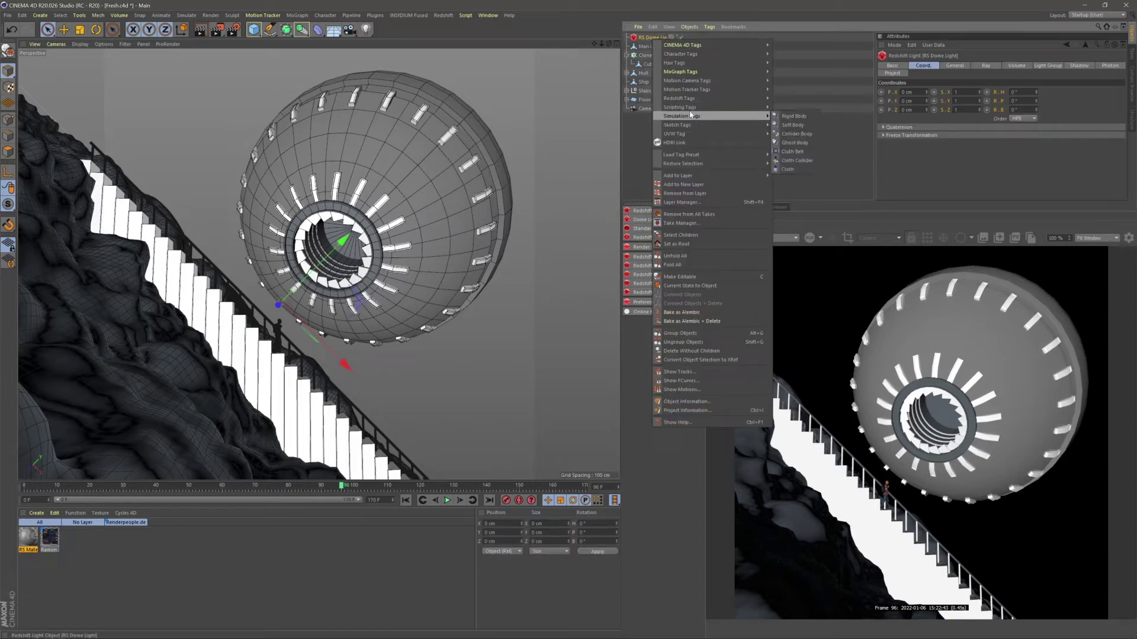
left_click(681, 143)
left_click(654, 37)
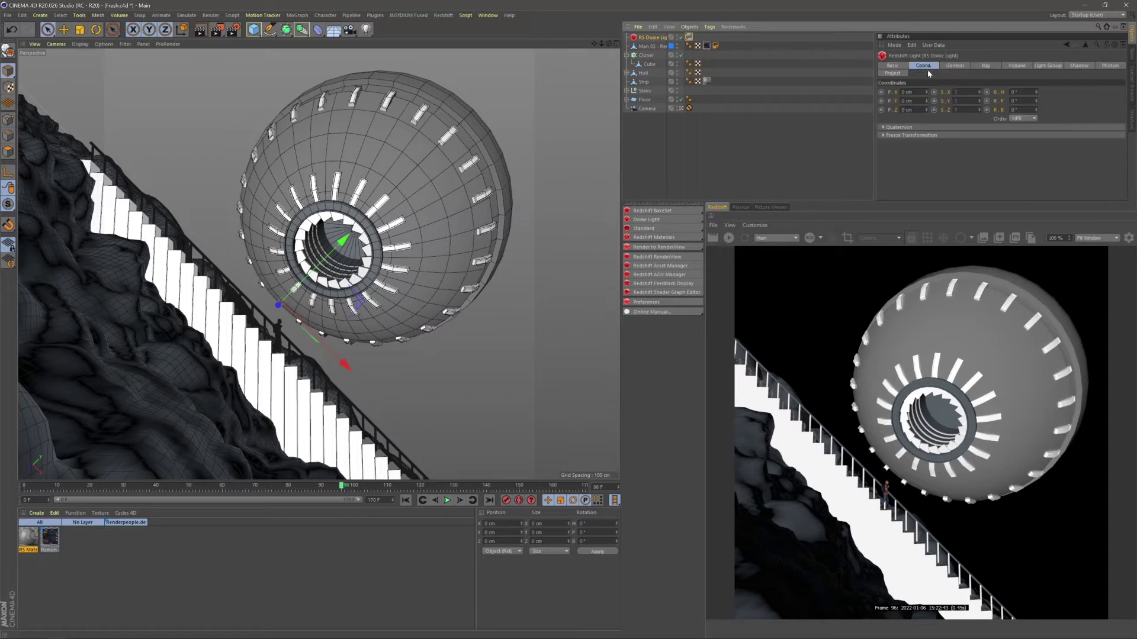
left_click(954, 66)
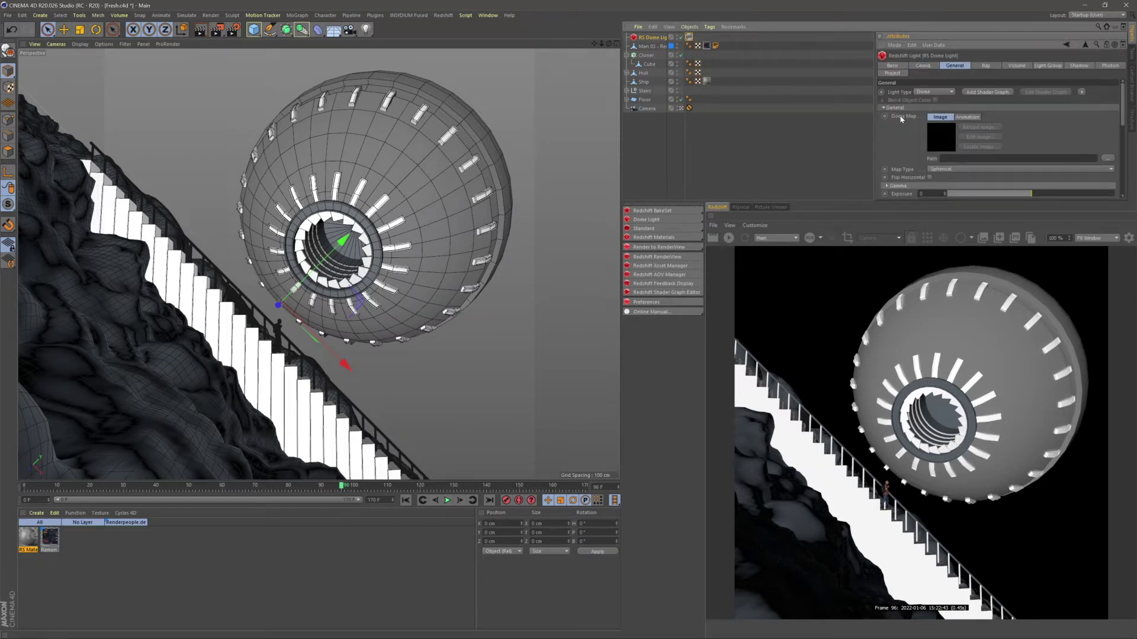
left_click_drag(688, 39, 689, 39)
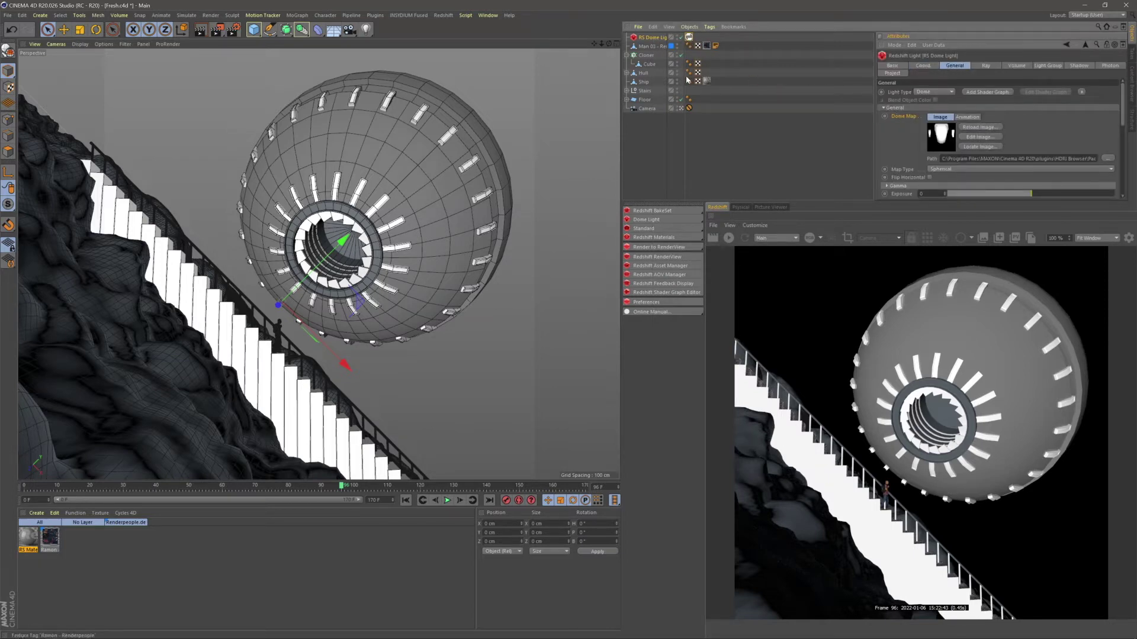
- Bring the seamless JSplacement 2 map from the Invader folder into the RS Material's shader graph without copying it to the project
double_click(27, 538)
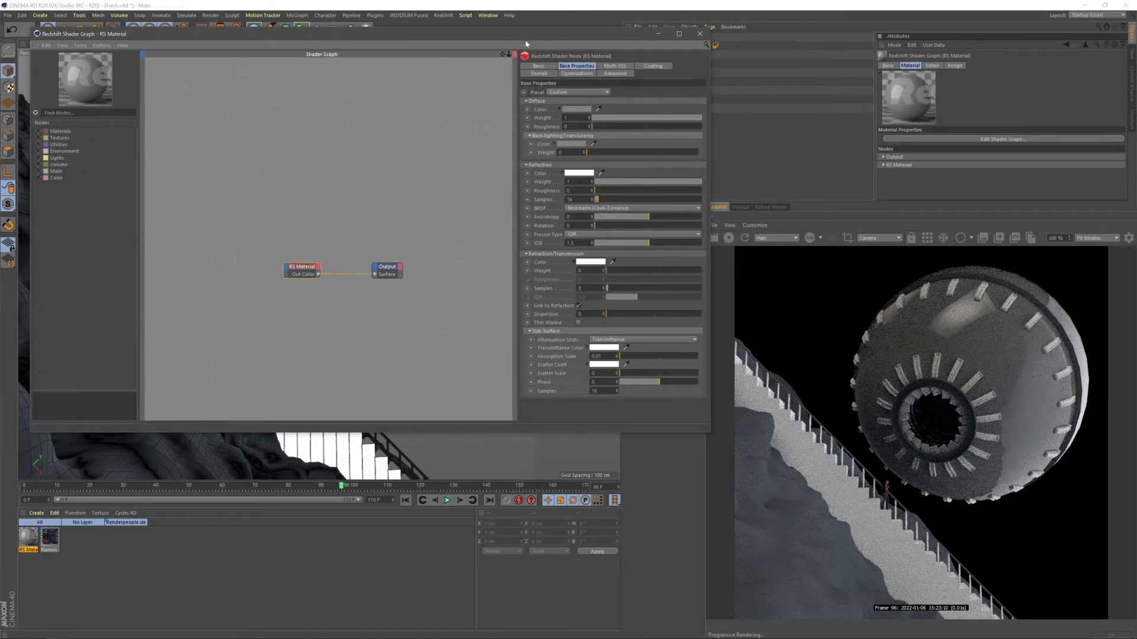
left_click_drag(526, 43, 557, 75)
key("alt+Tab")
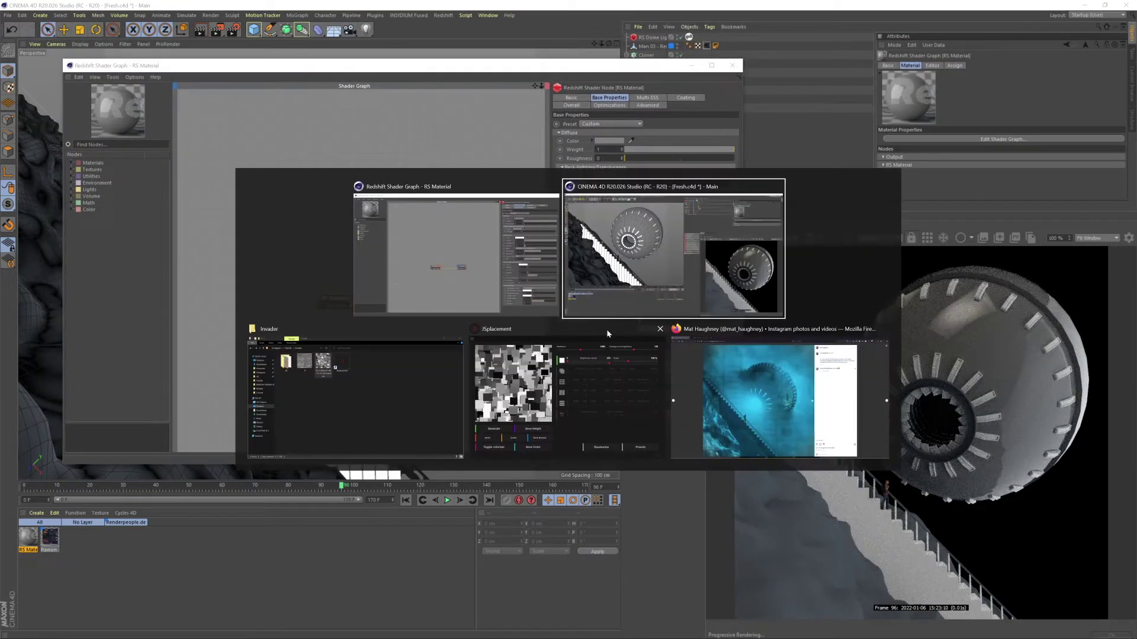
left_click(387, 398)
left_click_drag(251, 247, 236, 241)
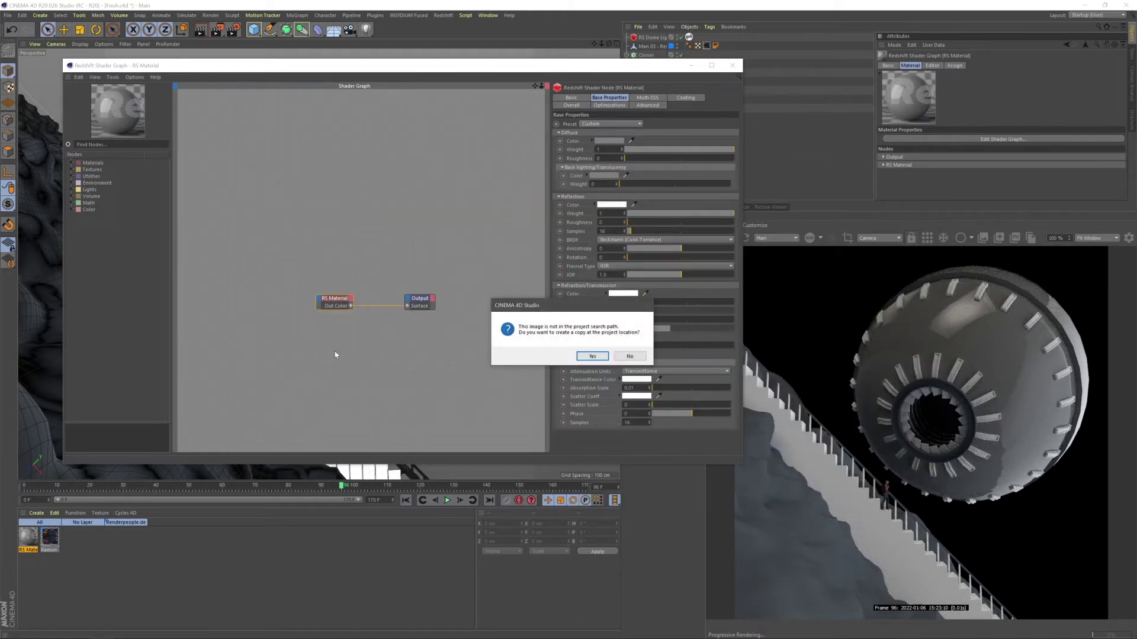
left_click(629, 357)
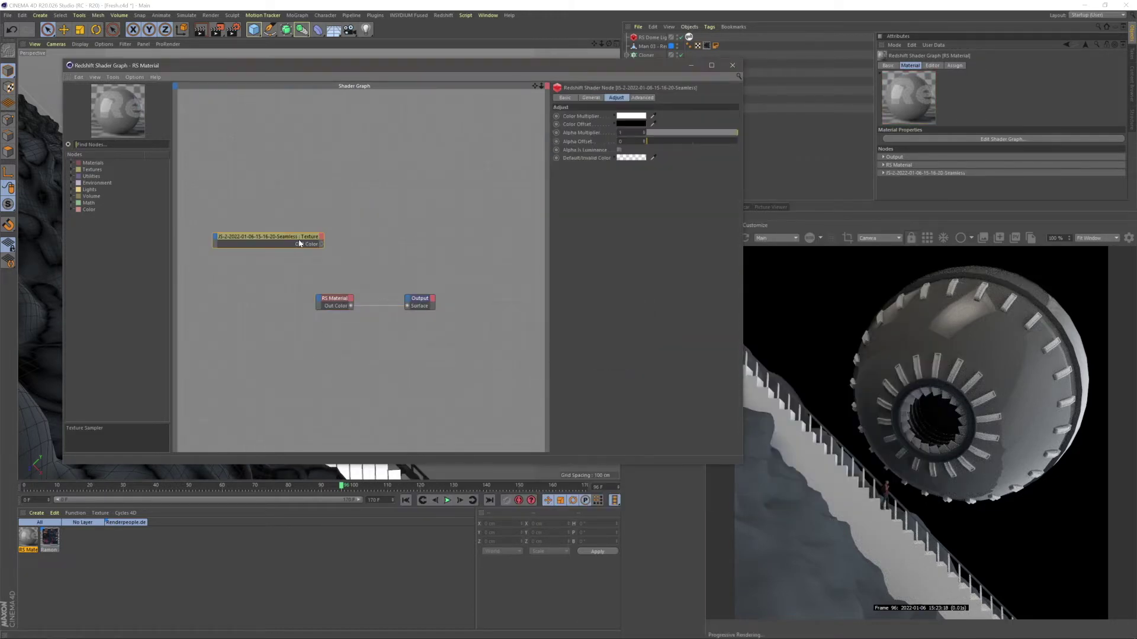
- Connect the JSplacement texture's Out Color to the Output's Surface, and narrow the shader graph window to uncover the render view
left_click_drag(298, 248, 287, 397)
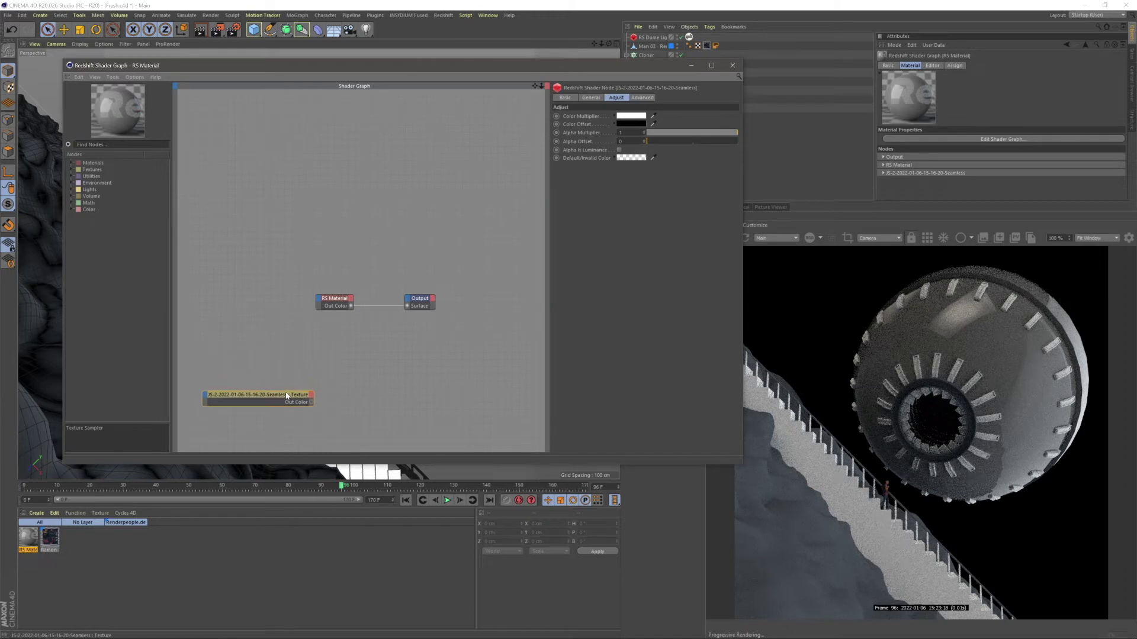
left_click(297, 376)
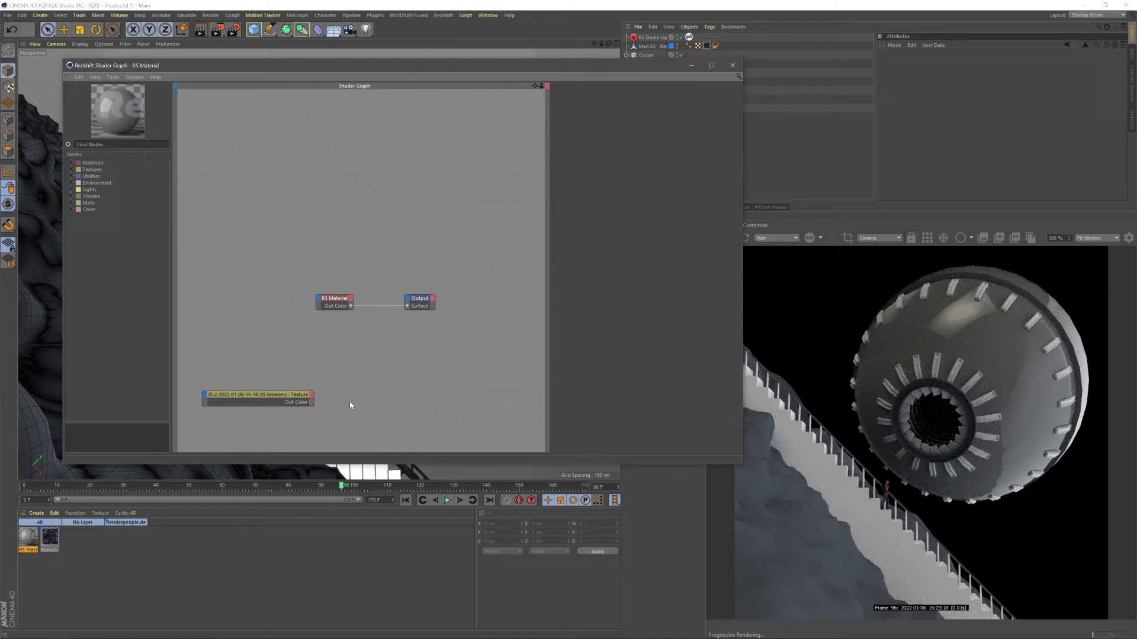
left_click(310, 403)
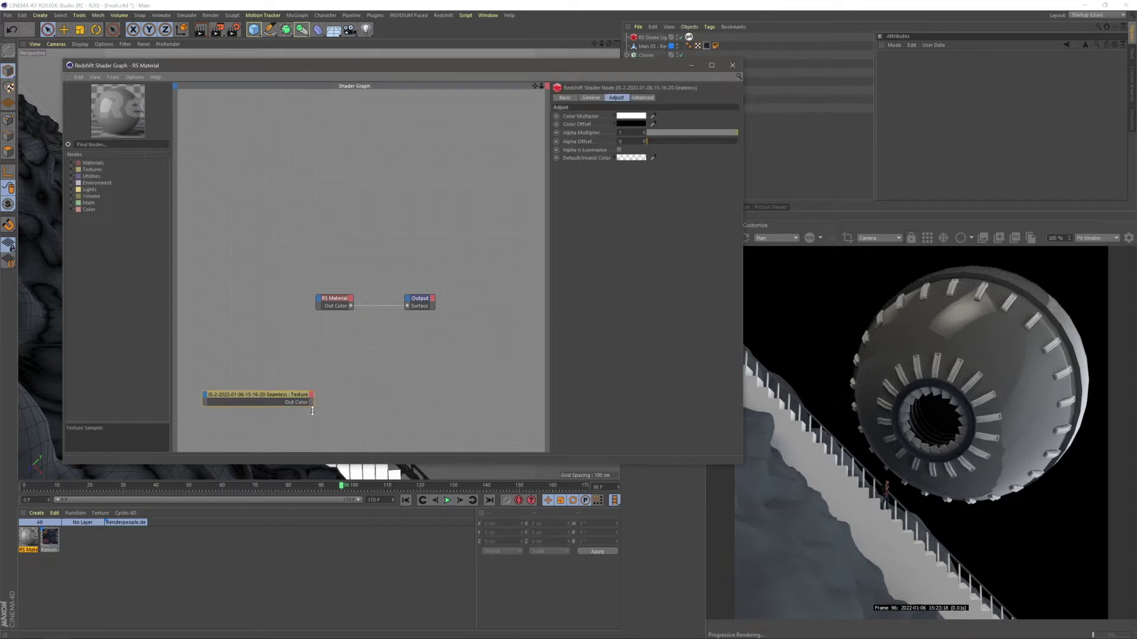
left_click_drag(408, 309, 407, 307)
left_click_drag(648, 69, 608, 124)
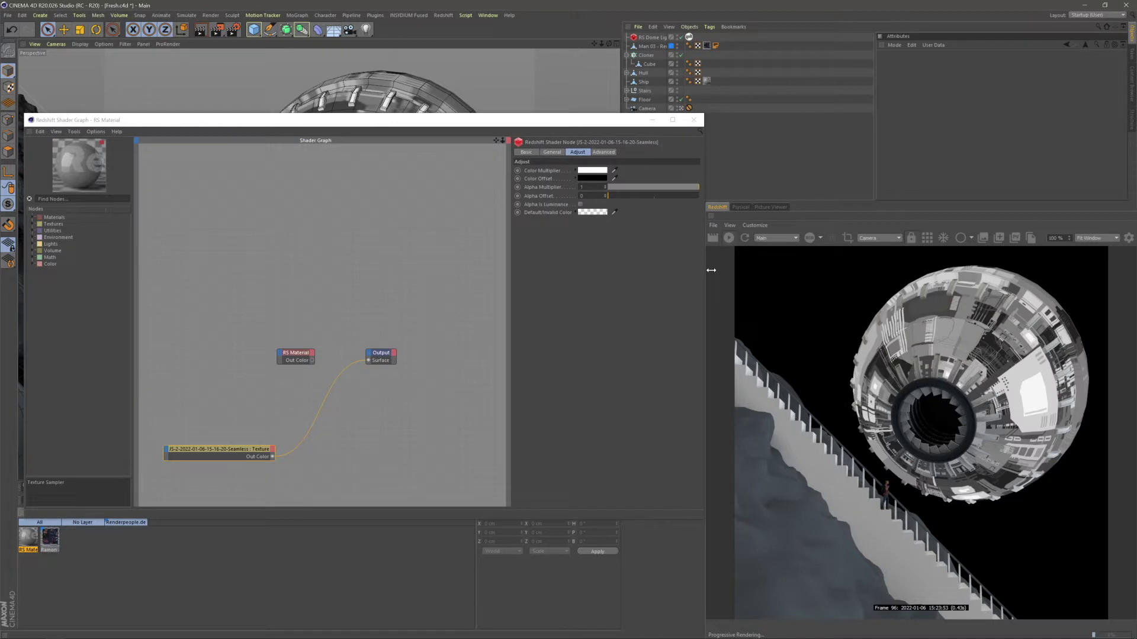
left_click_drag(710, 287, 542, 287)
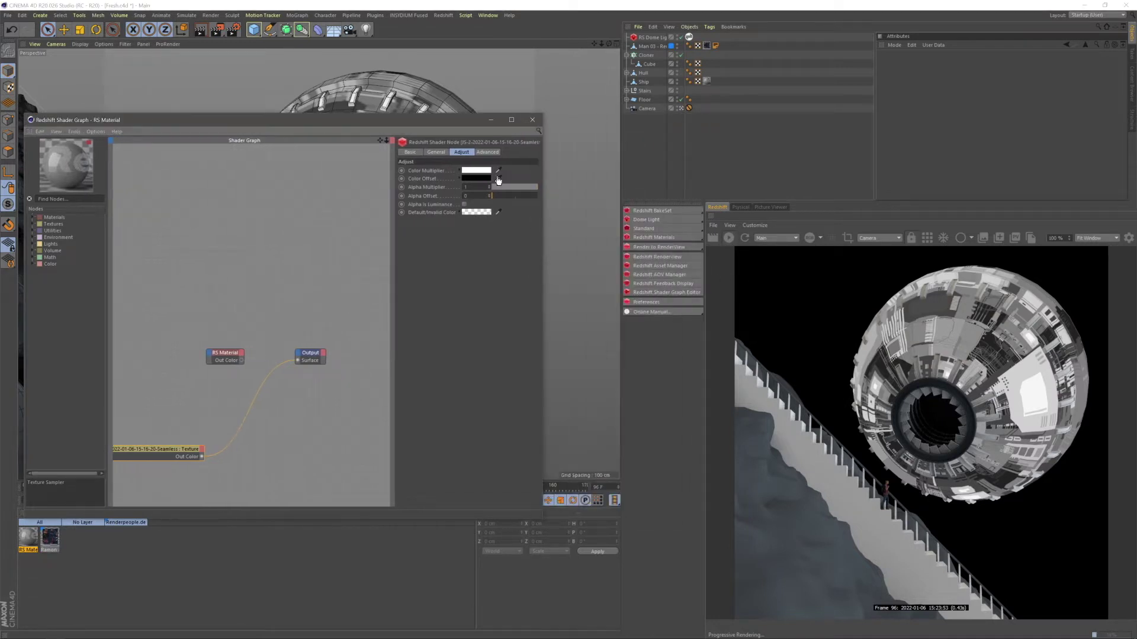
left_click_drag(429, 124, 456, 92)
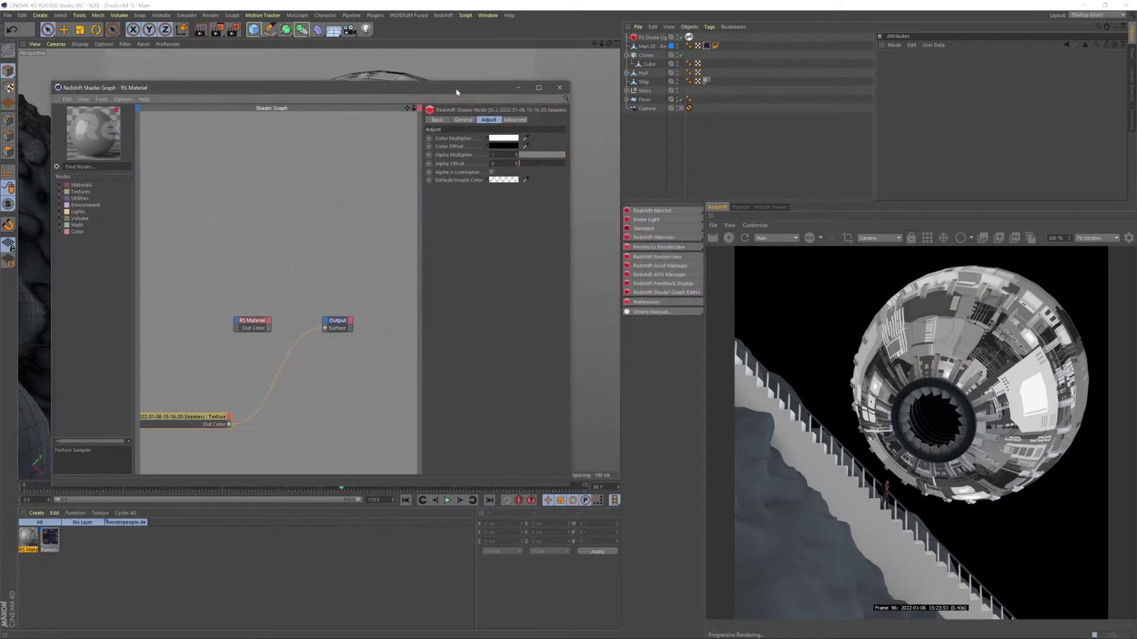
- Try Cubic and Spherical projection on the ship's RS Material tag, and set it to Cylindrical
left_click(651, 65)
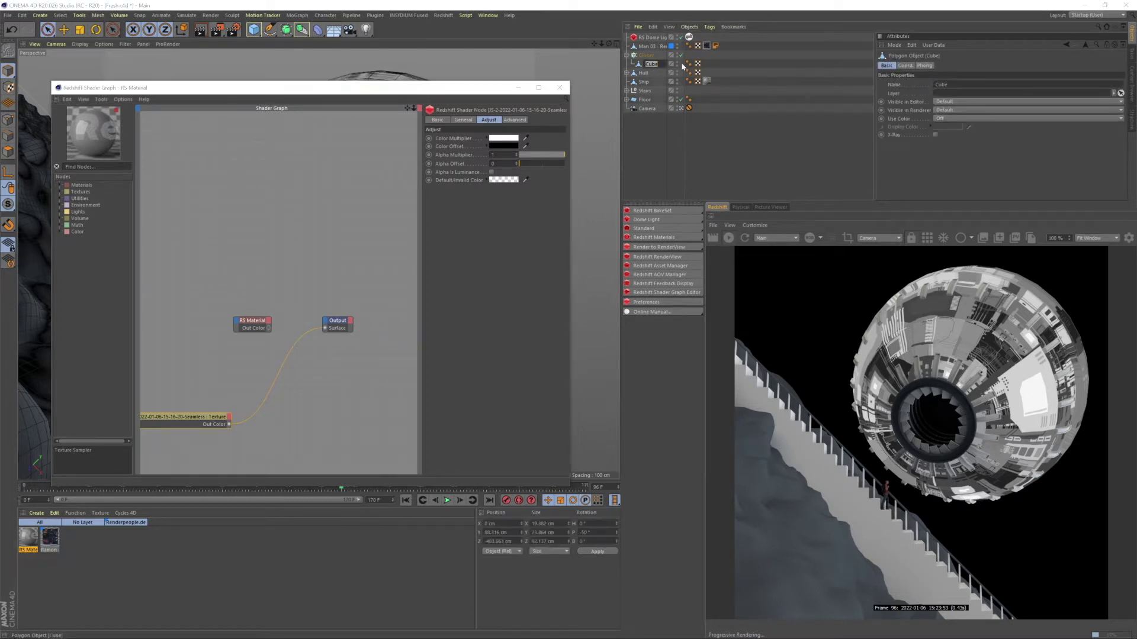
key("Return")
left_click(706, 81)
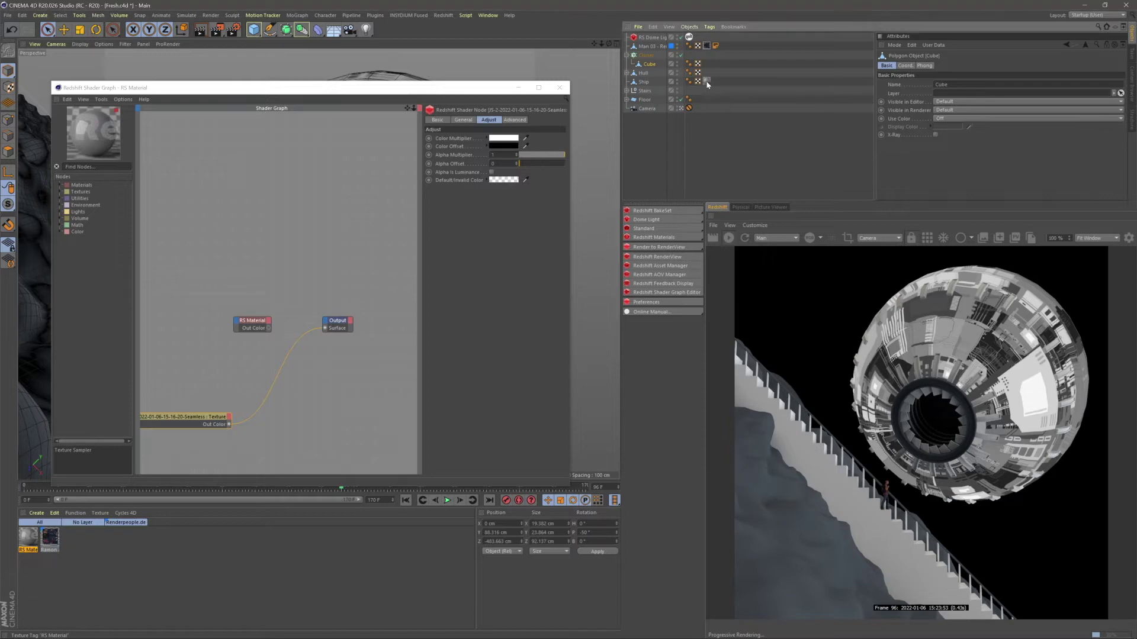
left_click(971, 101)
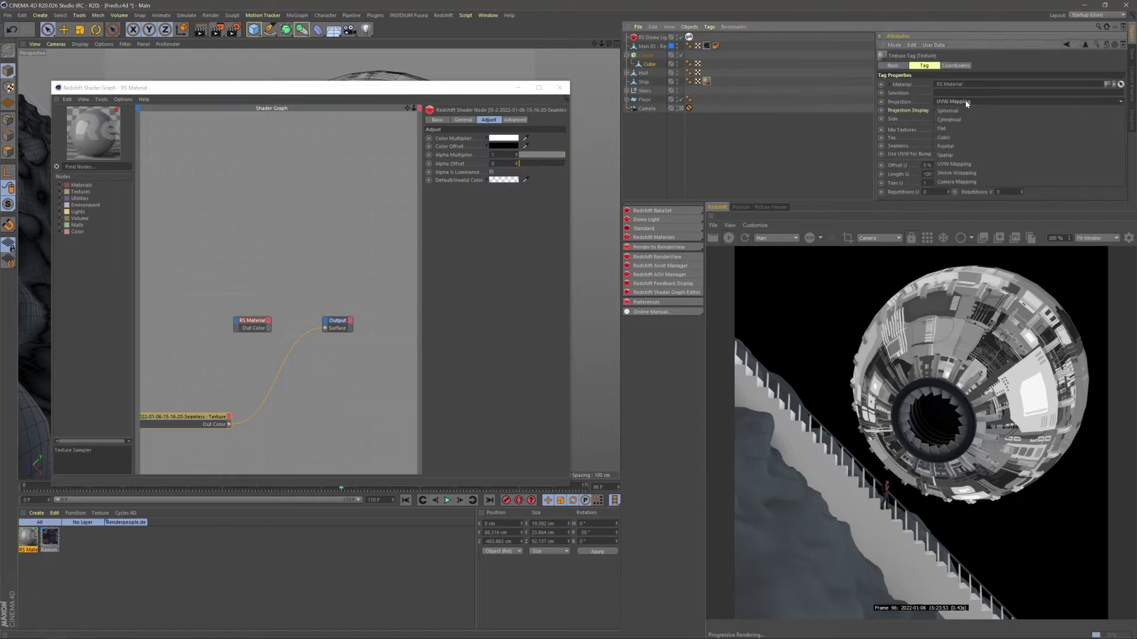
left_click(949, 138)
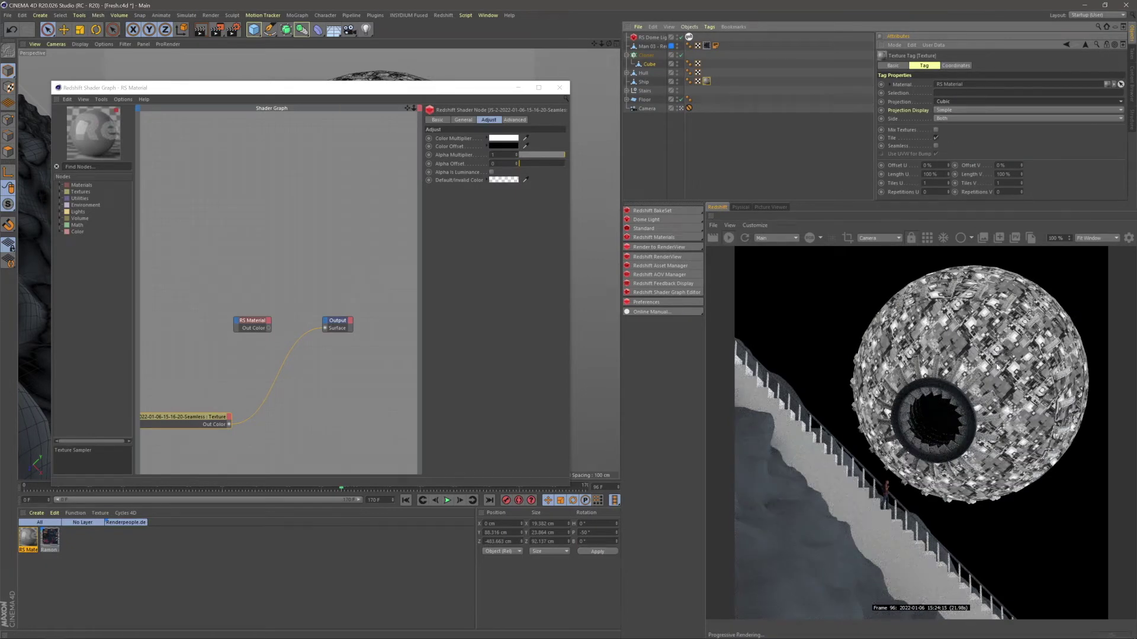
left_click(951, 110)
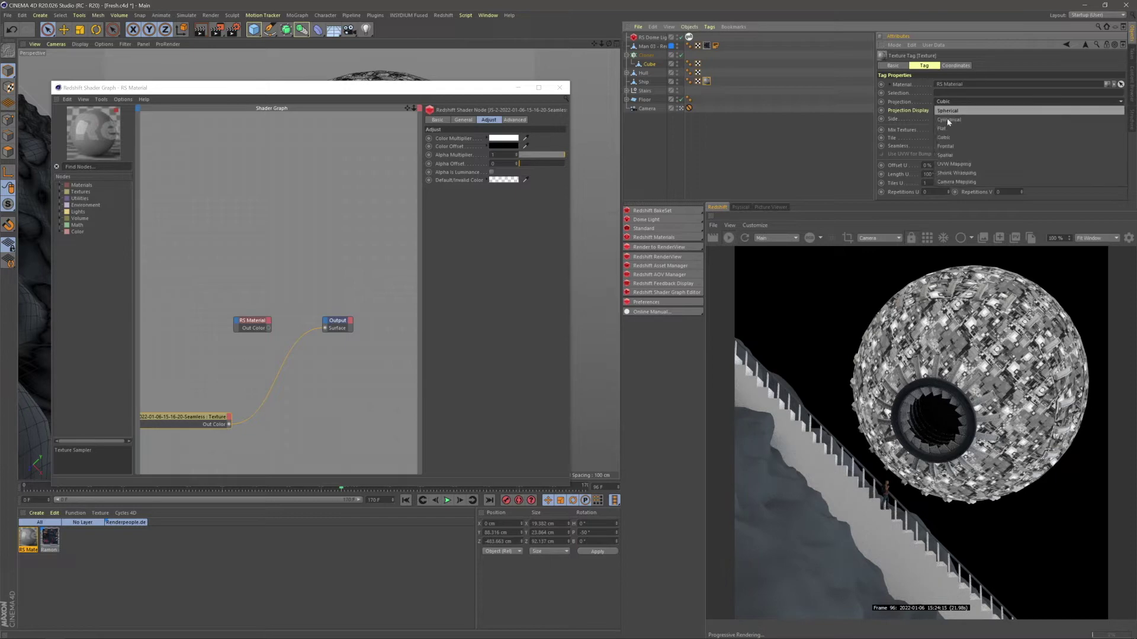
left_click(947, 111)
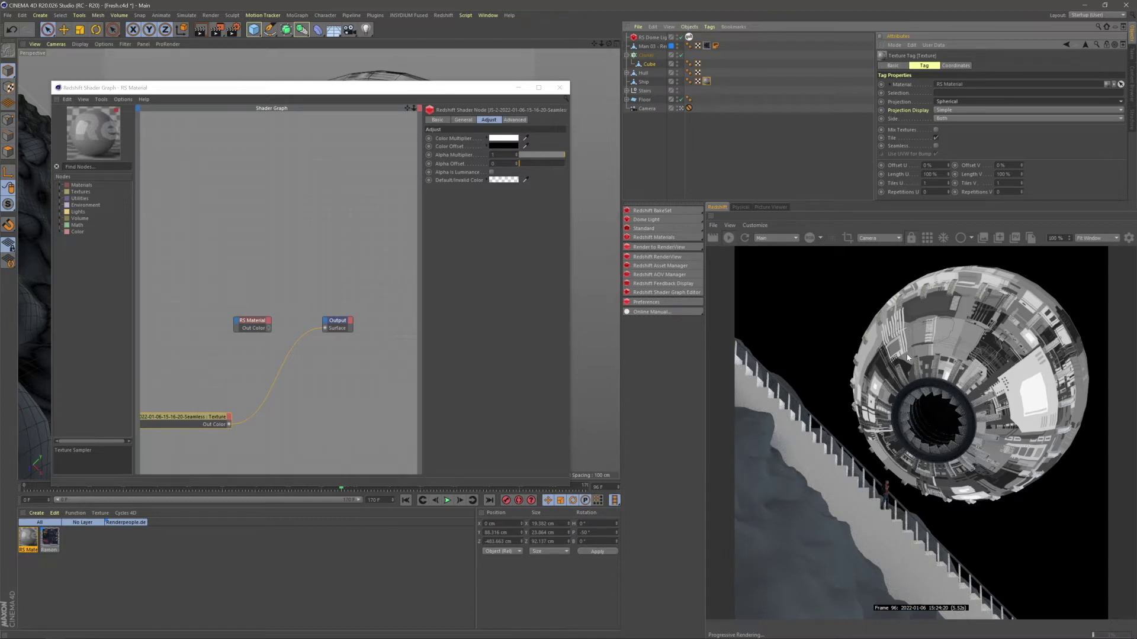
left_click(947, 102)
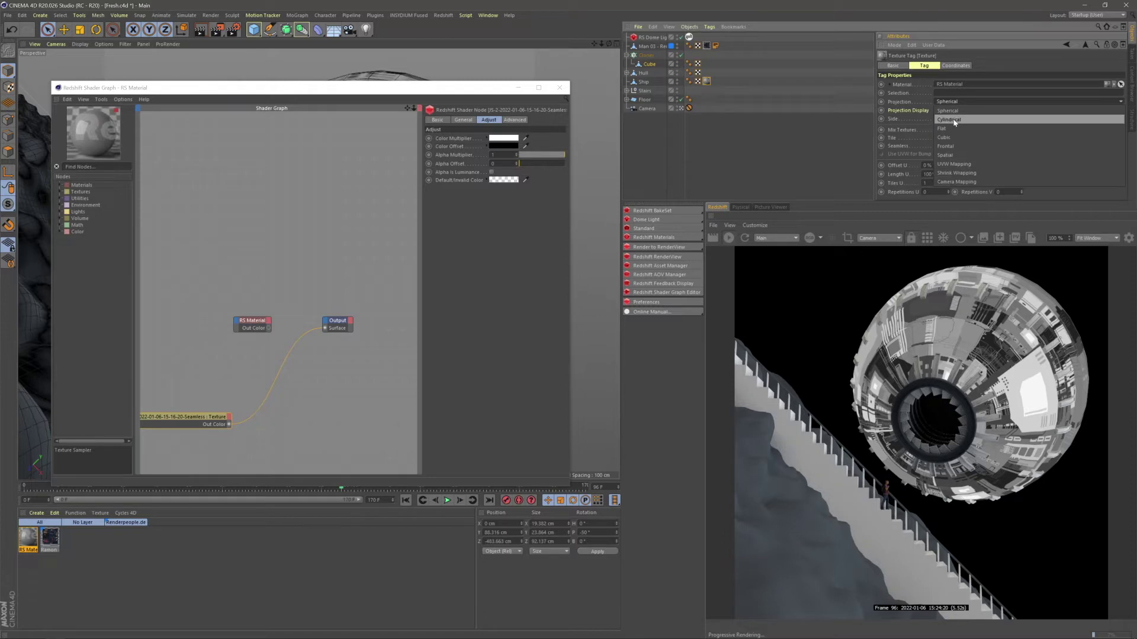
left_click(954, 121)
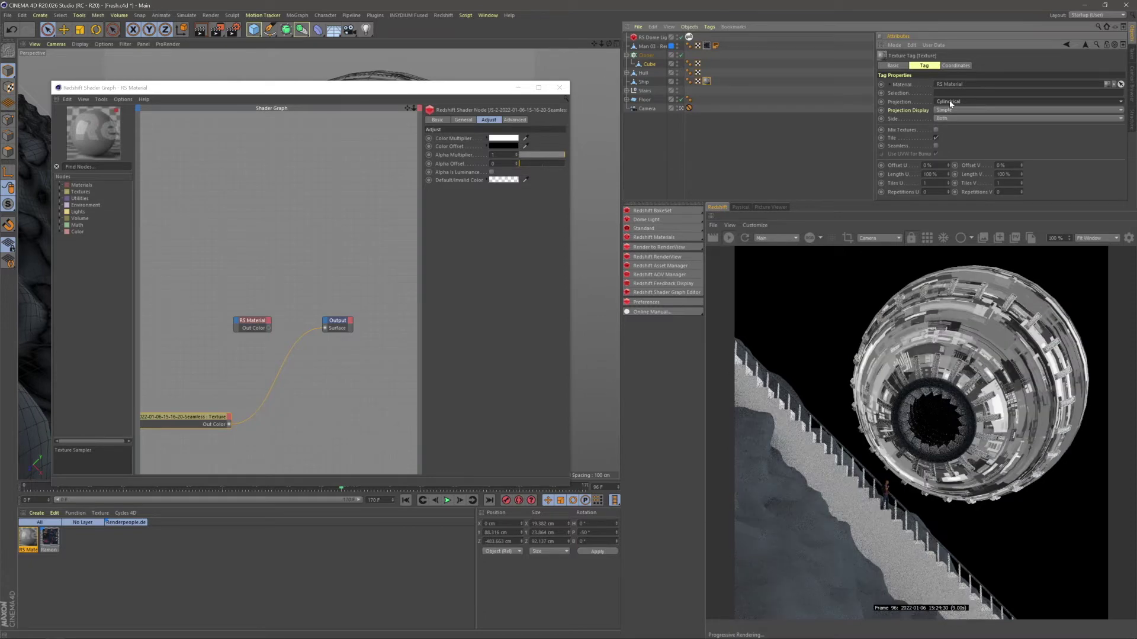
- Try UVW Mapping as the projection of the ship's RS Material tag, and set it to Spherical
left_click(949, 102)
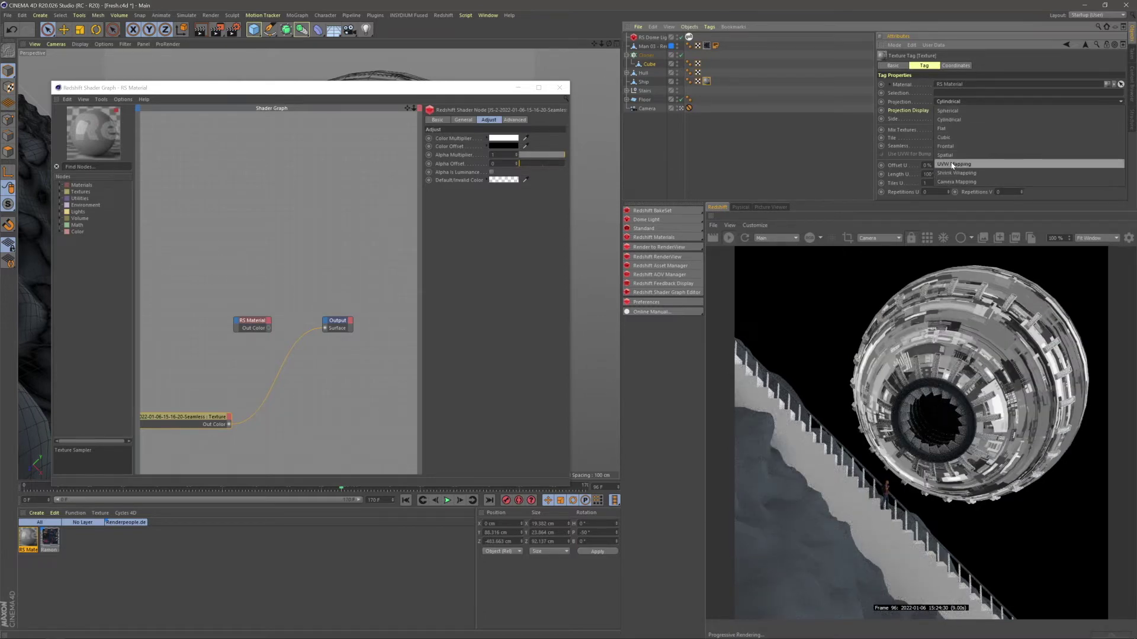
left_click(952, 165)
left_click(957, 102)
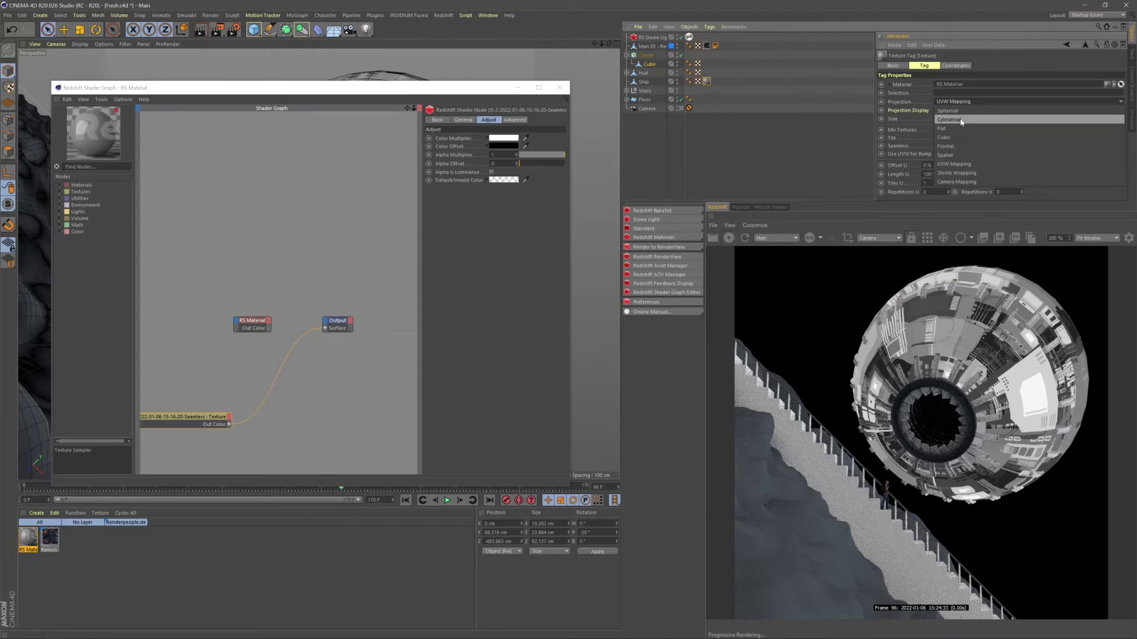
left_click(959, 111)
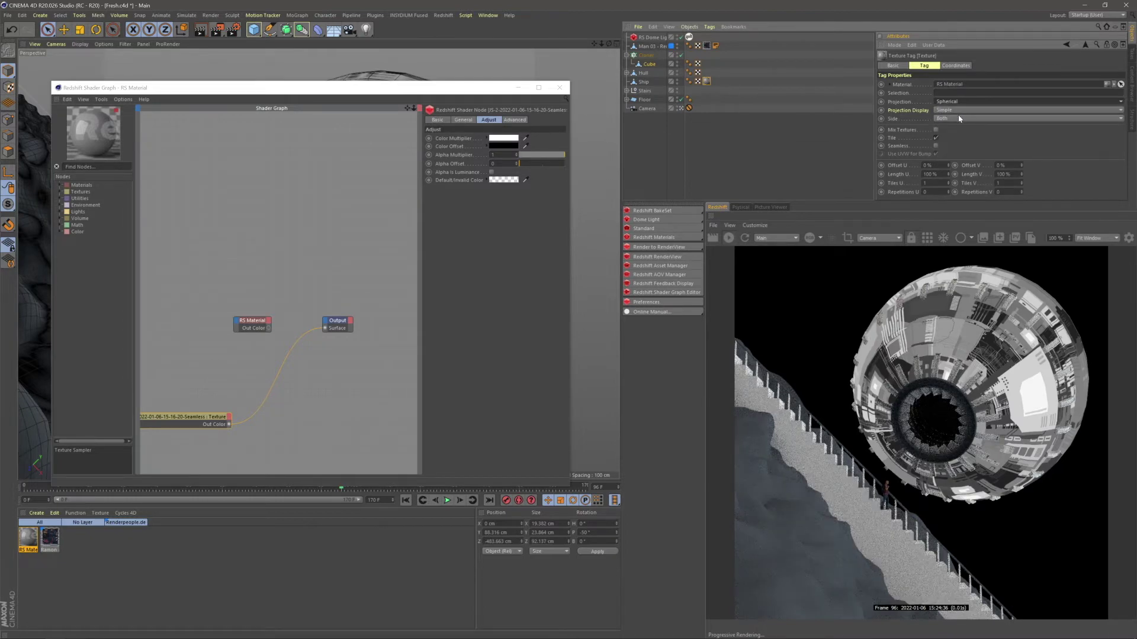
left_click(953, 102)
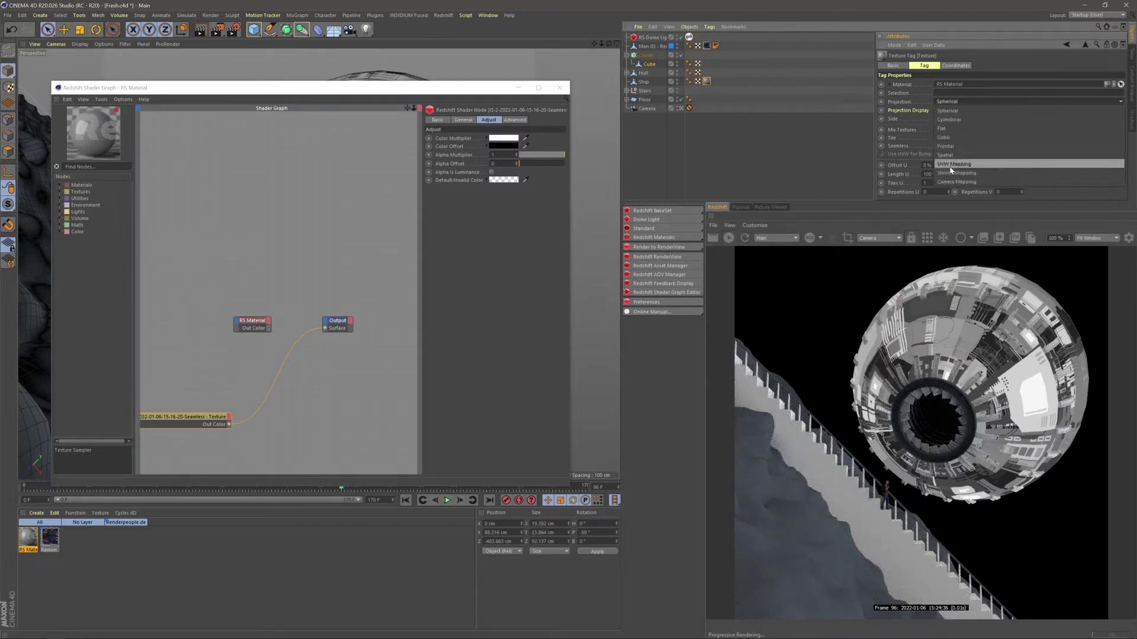
left_click(770, 175)
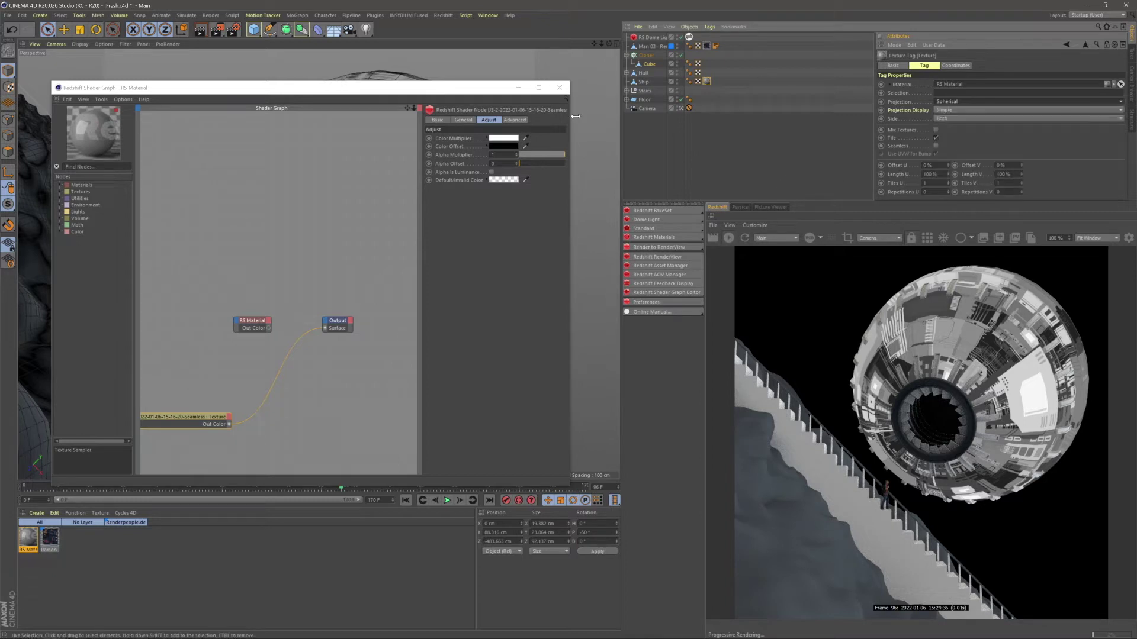
- Enlarge the shader graph window, move the JSplacement texture node higher, and shift the window to uncover the ship in the viewport
left_click_drag(573, 490, 739, 522)
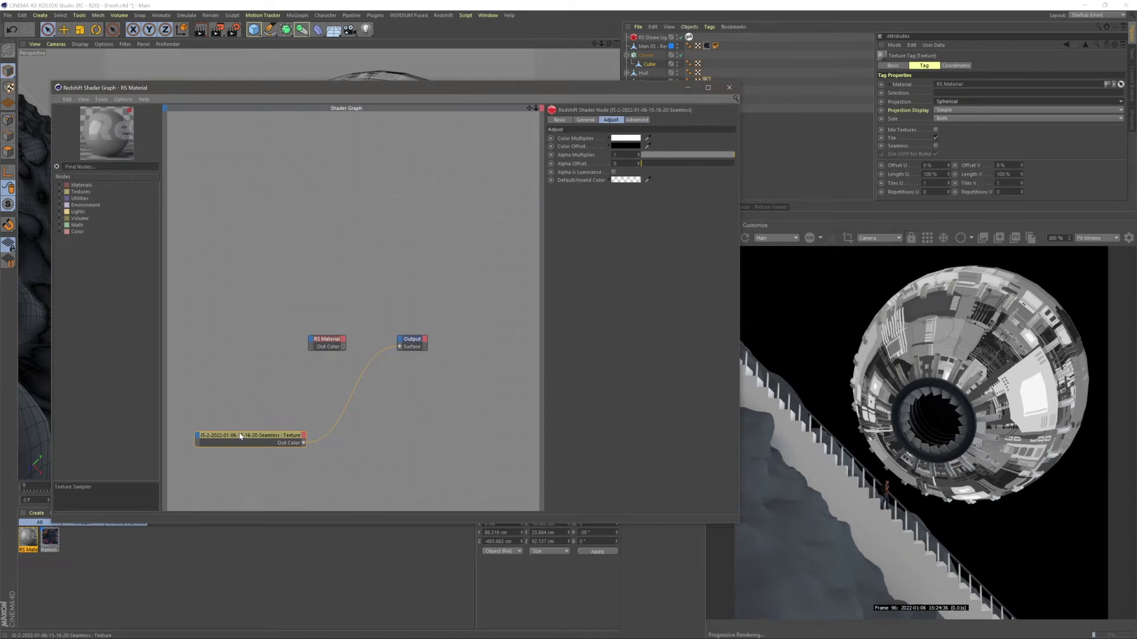
left_click_drag(240, 437, 232, 390)
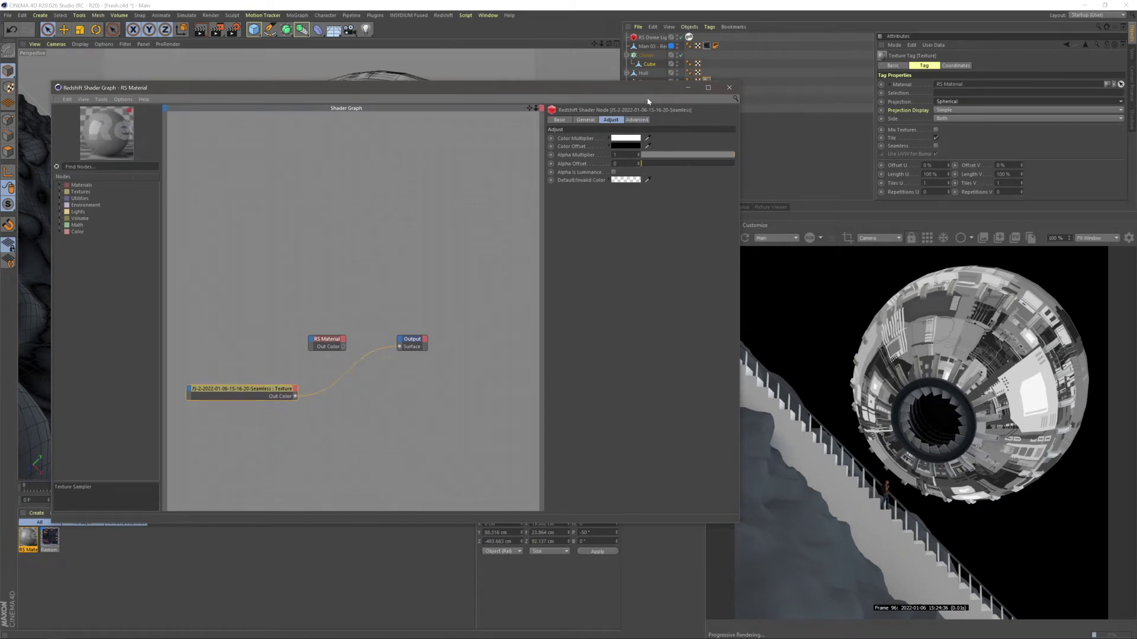
left_click_drag(651, 87, 651, 229)
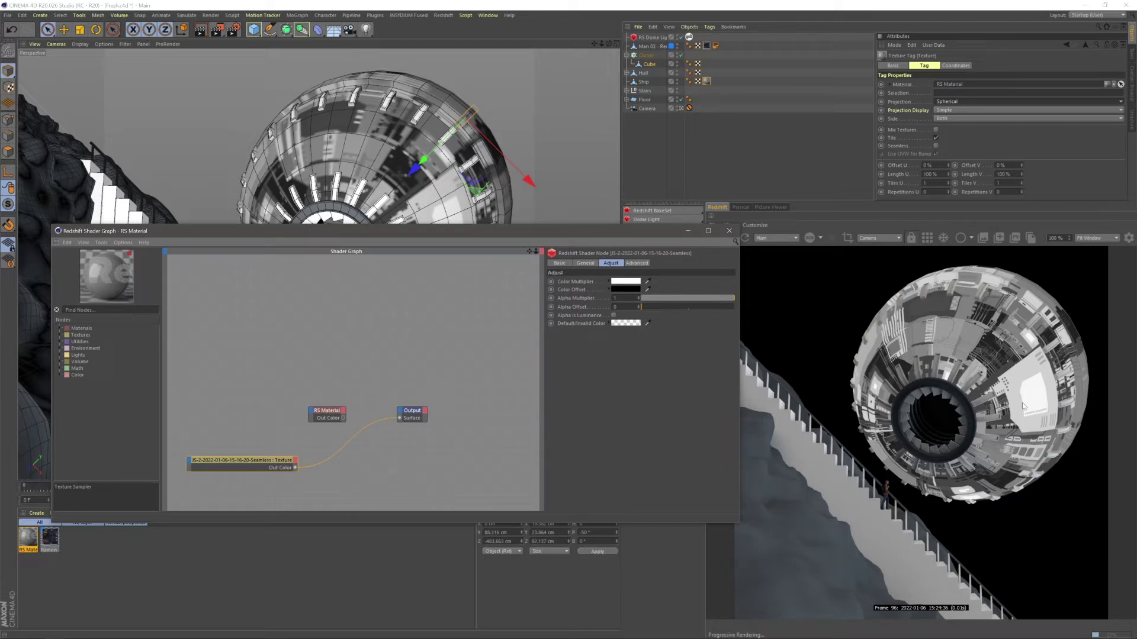
- Shift the texture on the ship's material tag to 12% Offset U and -15% Offset V
left_click_drag(947, 165, 957, 163)
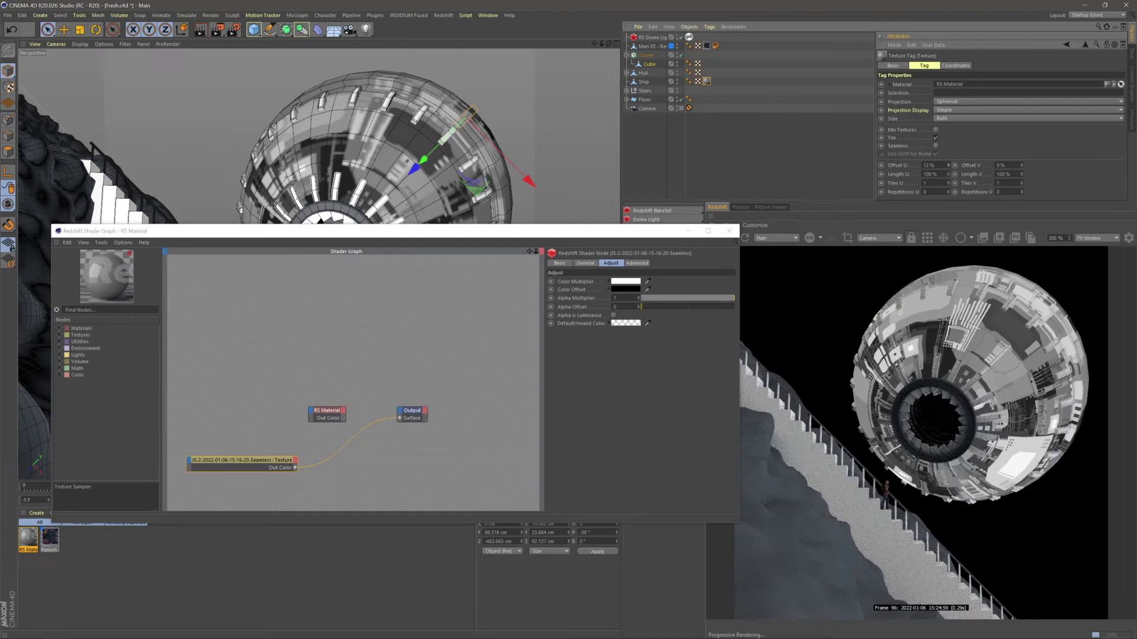
key("ctrl+z")
left_click(708, 80)
left_click_drag(1024, 165, 1007, 165)
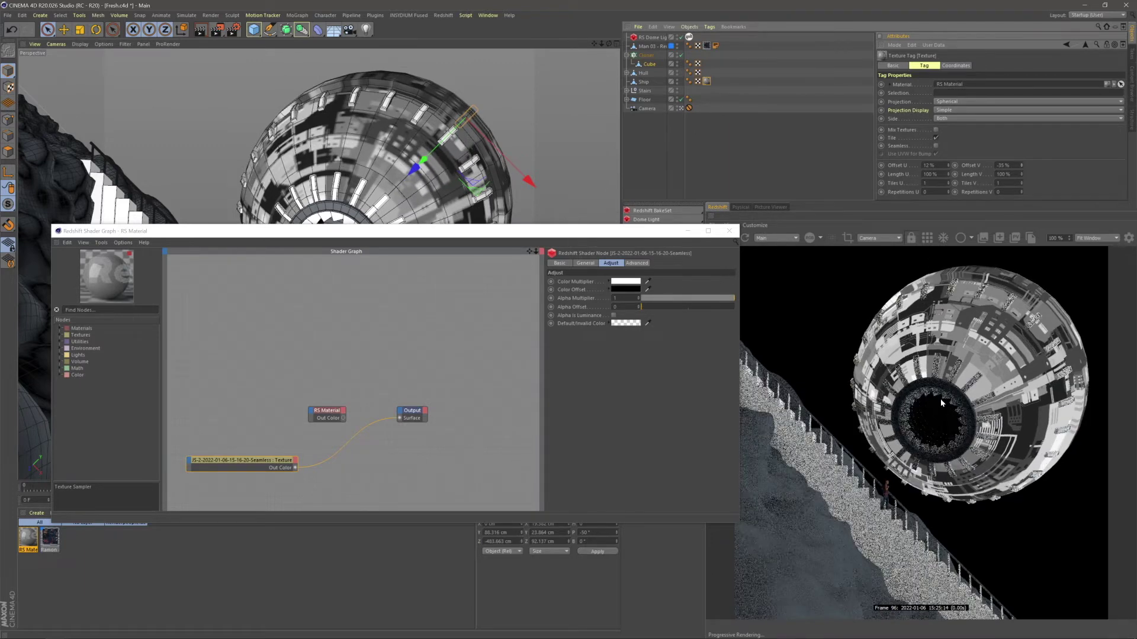
- Space out the texture, RS Material and Output nodes, and connect RS Material's Out Color to the Output's Surface
left_click_drag(617, 241, 639, 187)
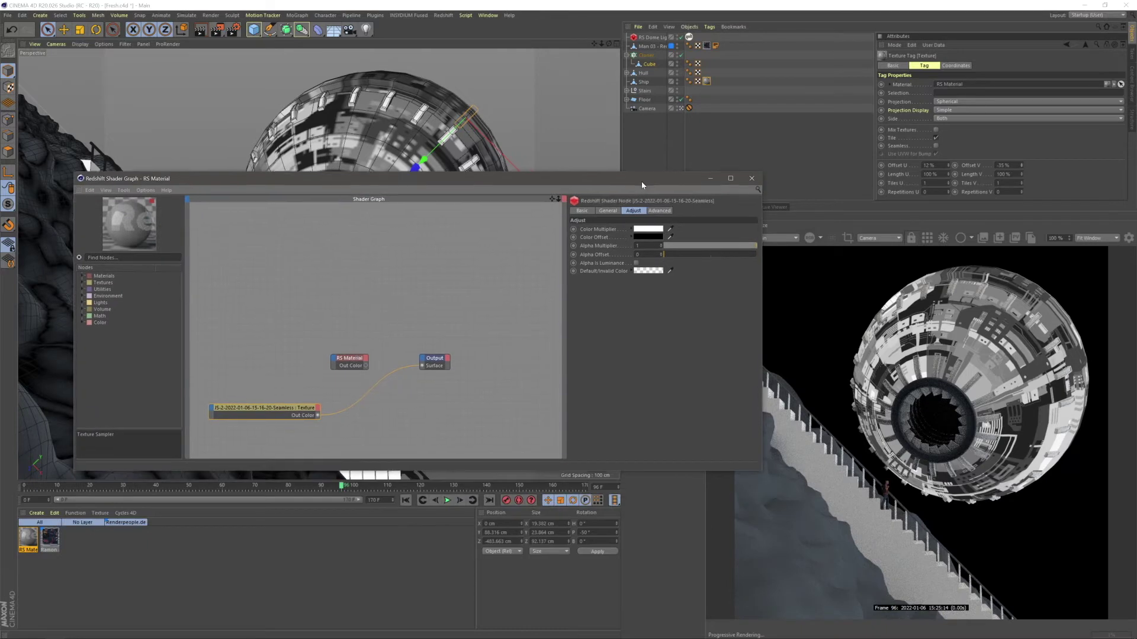
left_click(360, 358)
left_click_drag(288, 414, 297, 312)
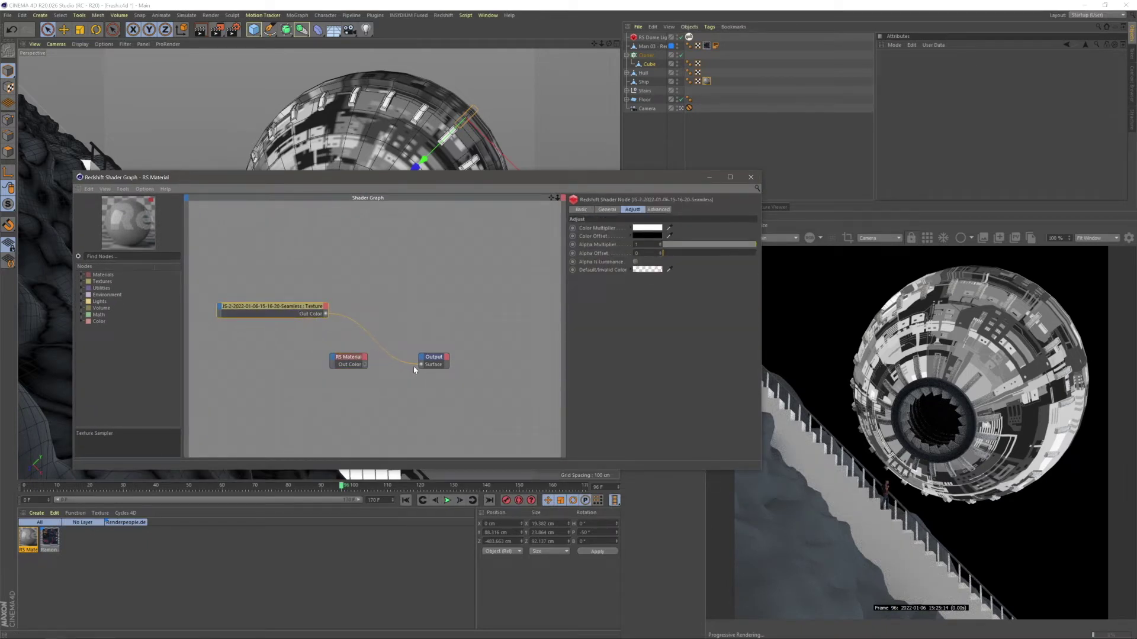
left_click_drag(433, 357, 495, 350)
left_click(359, 355)
left_click_drag(360, 356, 380, 352)
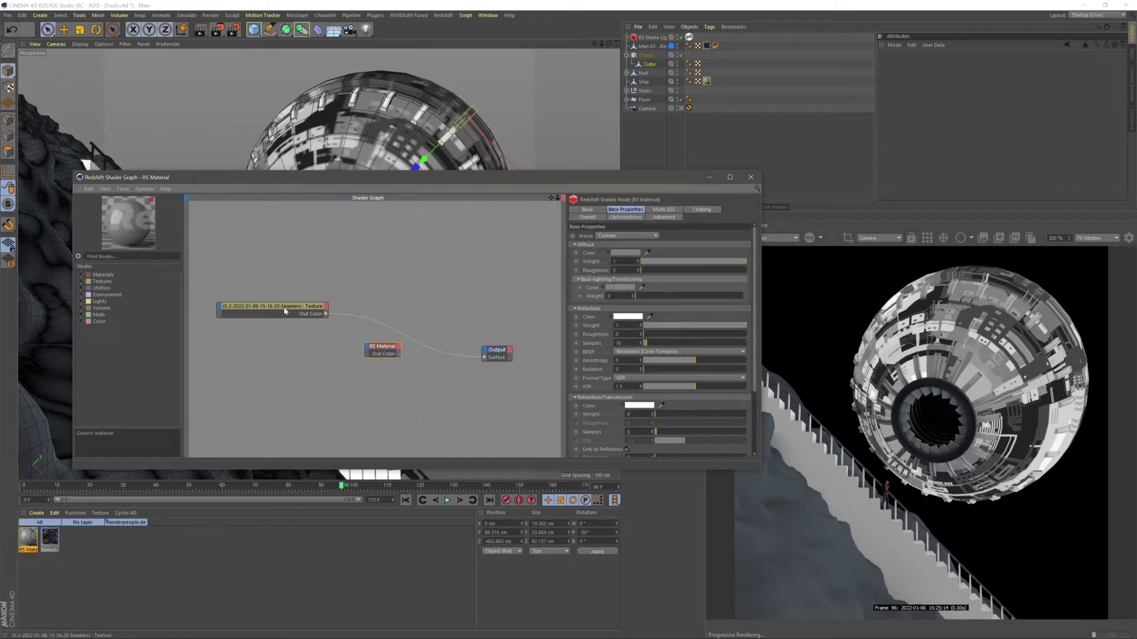
left_click_drag(285, 311, 290, 394)
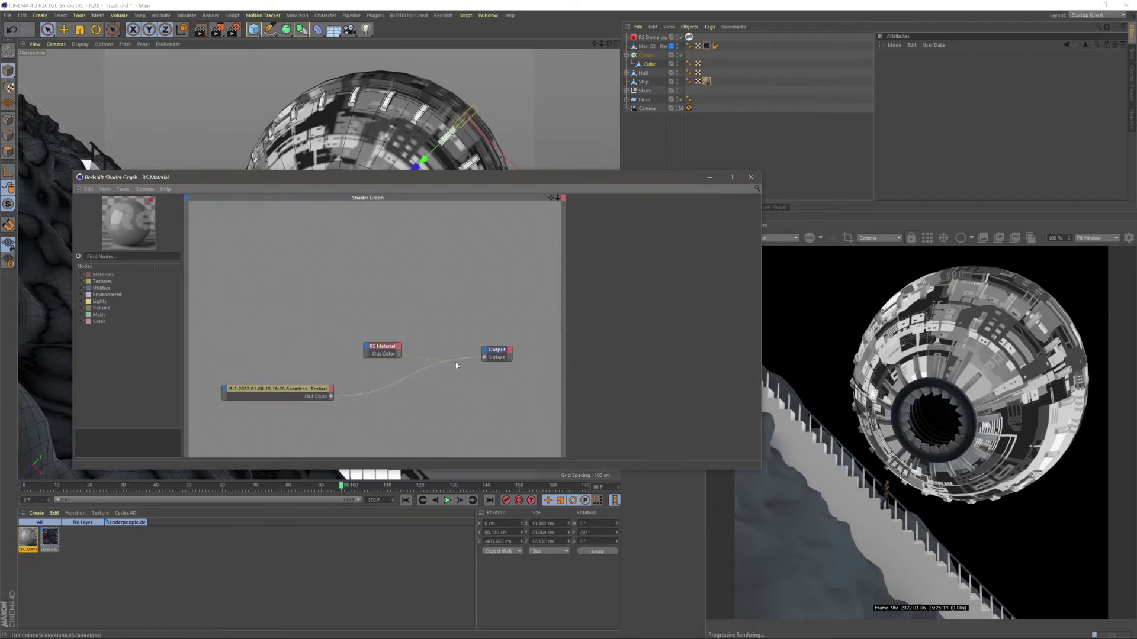
left_click_drag(485, 362, 484, 358)
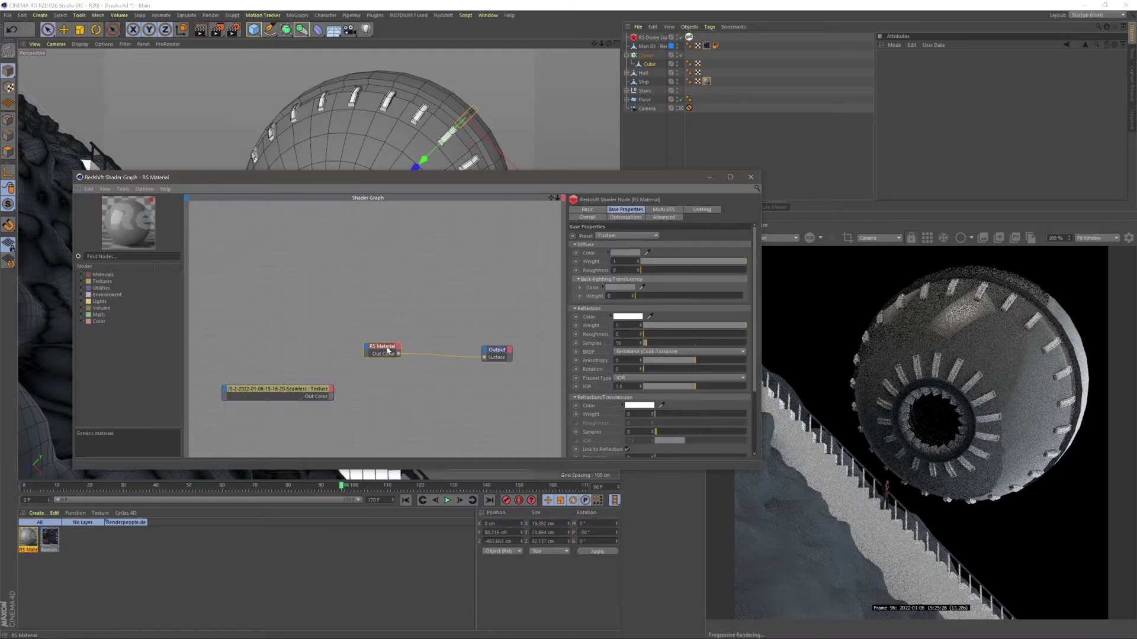
left_click(627, 253)
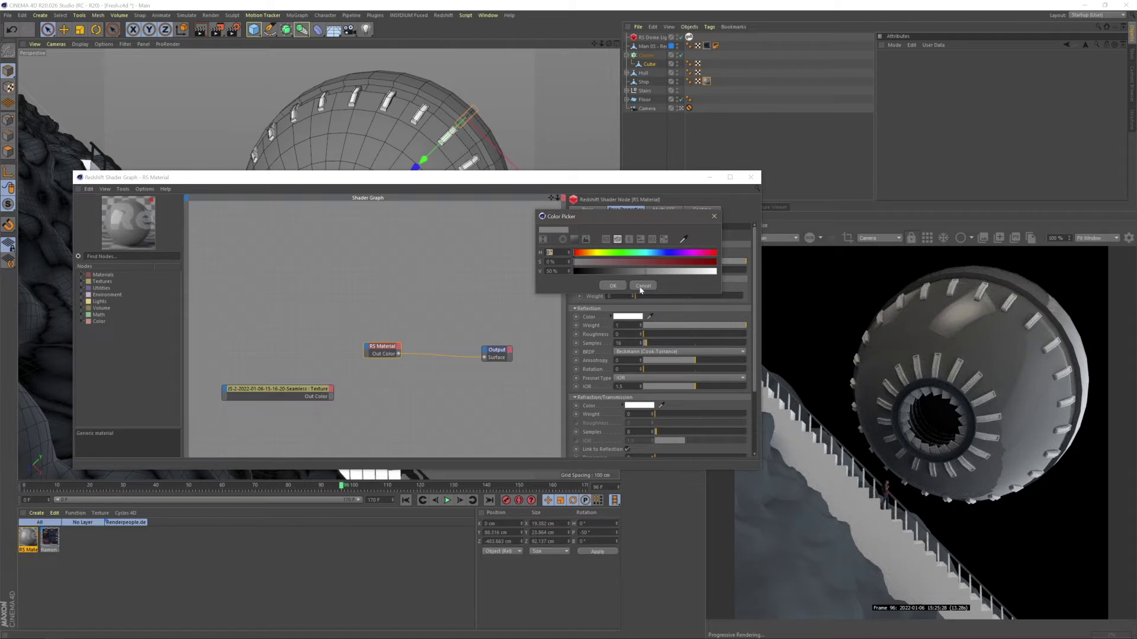
left_click(642, 286)
- Add an RS Ramp node fed by the JSplacement texture, and connect its Out Color to the Output's Surface
double_click(287, 392)
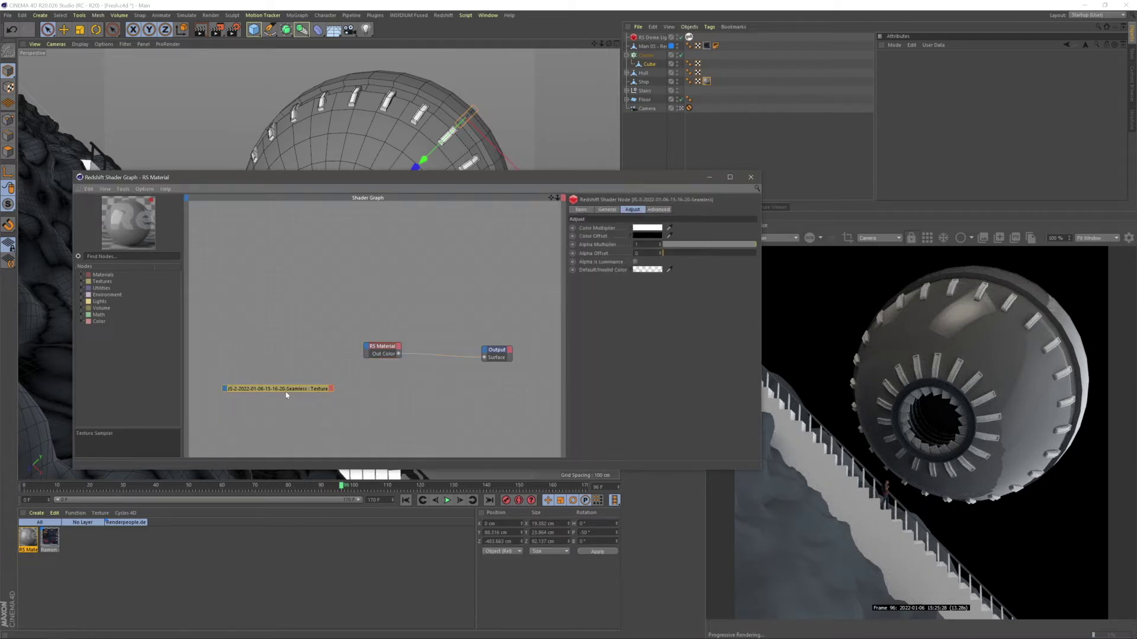
left_click_drag(288, 389, 276, 337)
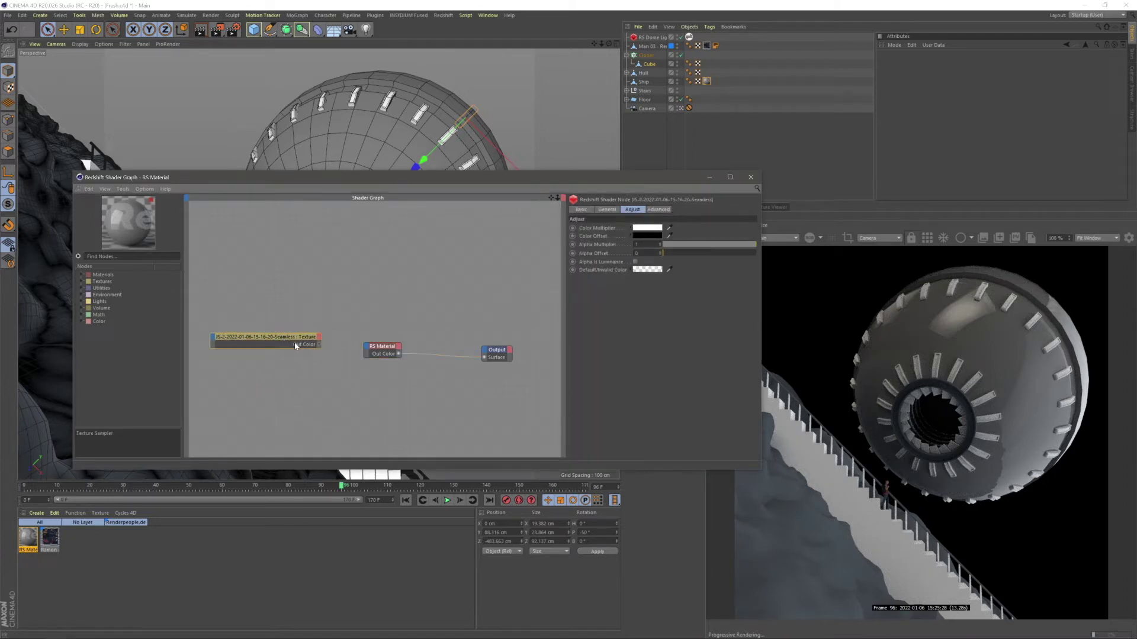
type("ramp")
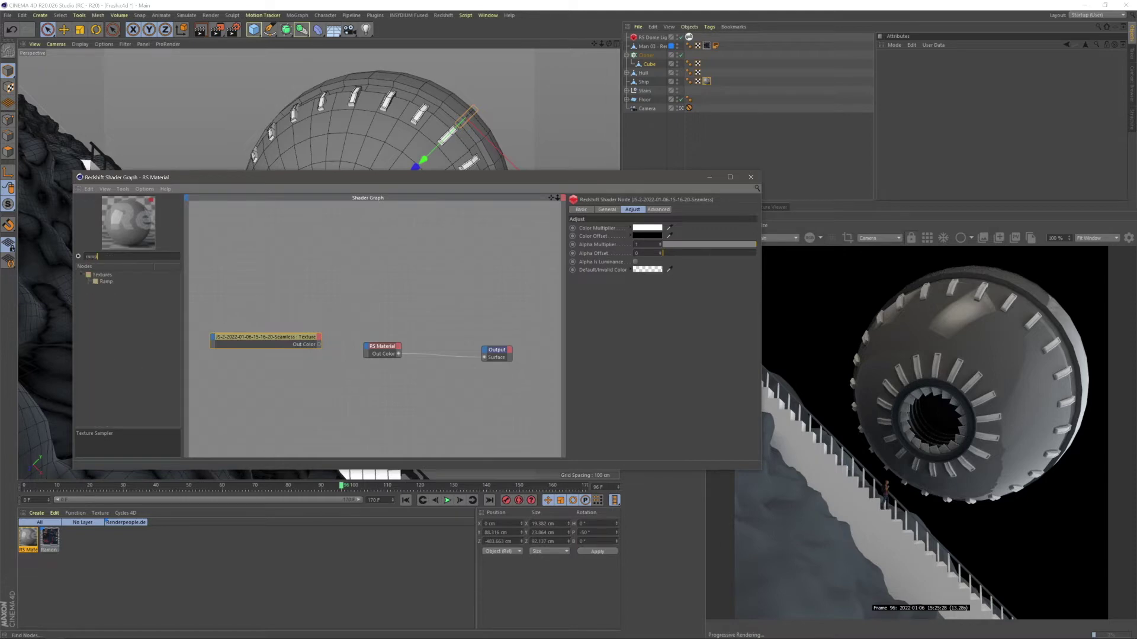
left_click_drag(215, 353, 300, 405)
left_click_drag(303, 338, 486, 360)
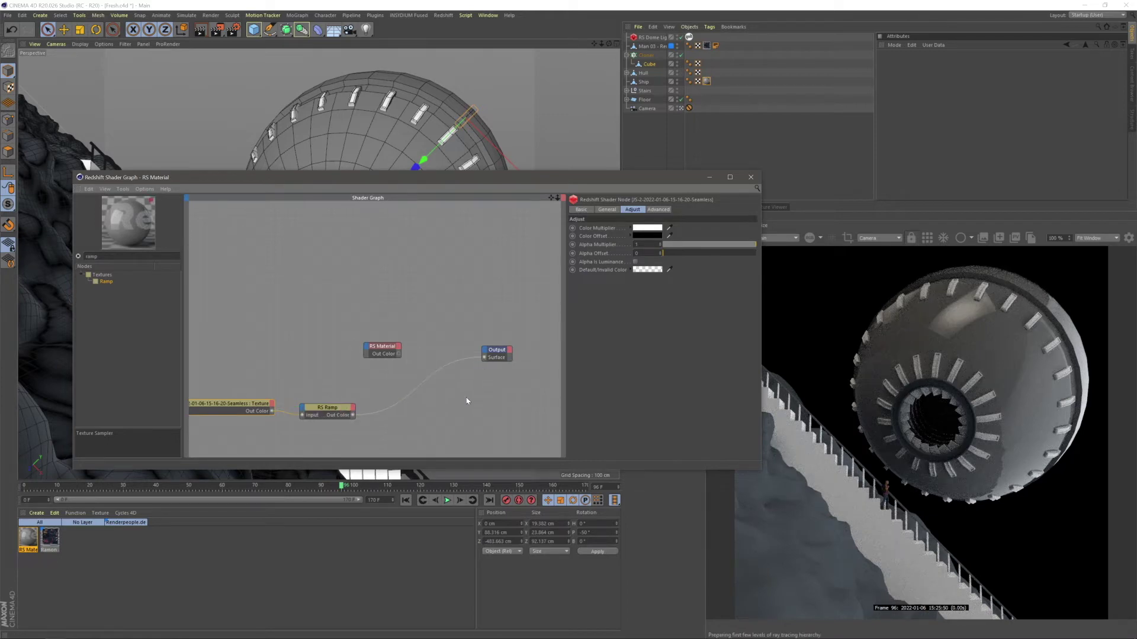
- Darken the RS Ramp's white end knot to a mid grey of about 51% value
left_click(322, 416)
double_click(749, 333)
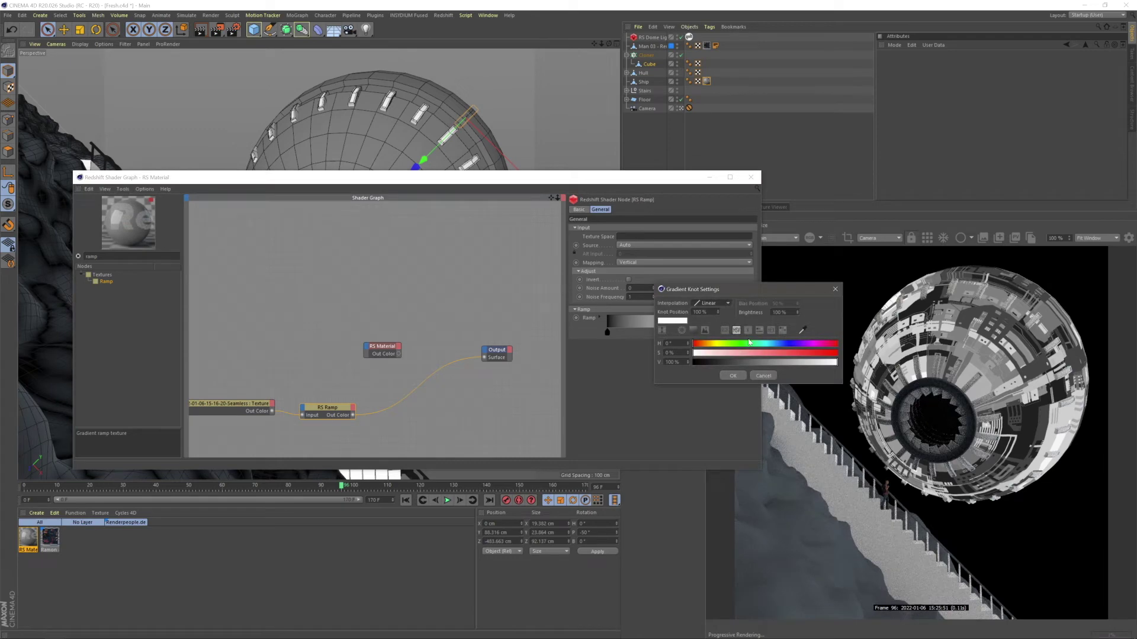
left_click_drag(755, 365, 769, 365)
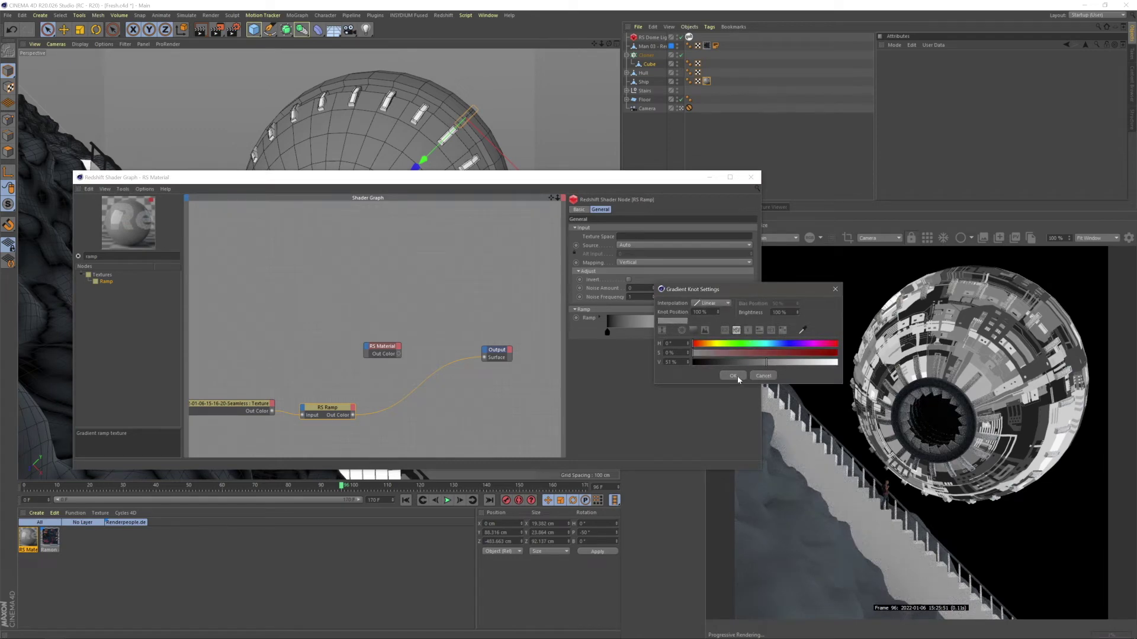
left_click(733, 376)
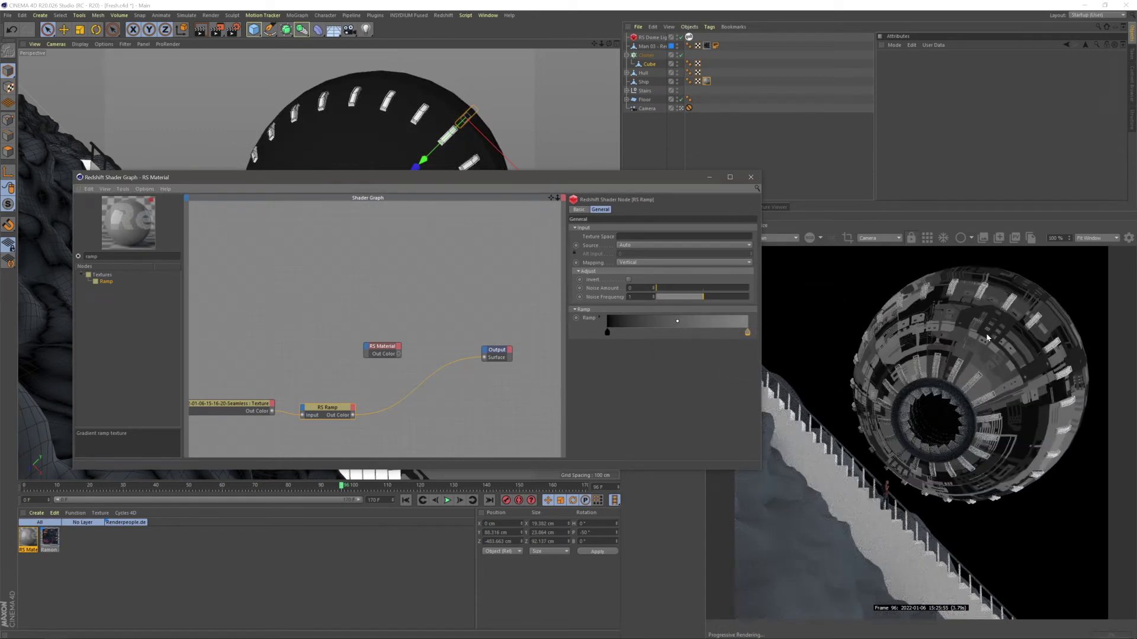
- Feed the RS Ramp into RS Material's Diffuse Color, and connect RS Material's Out Color to the Output's Surface
left_click_drag(484, 359, 368, 350)
mouse_move(373, 352)
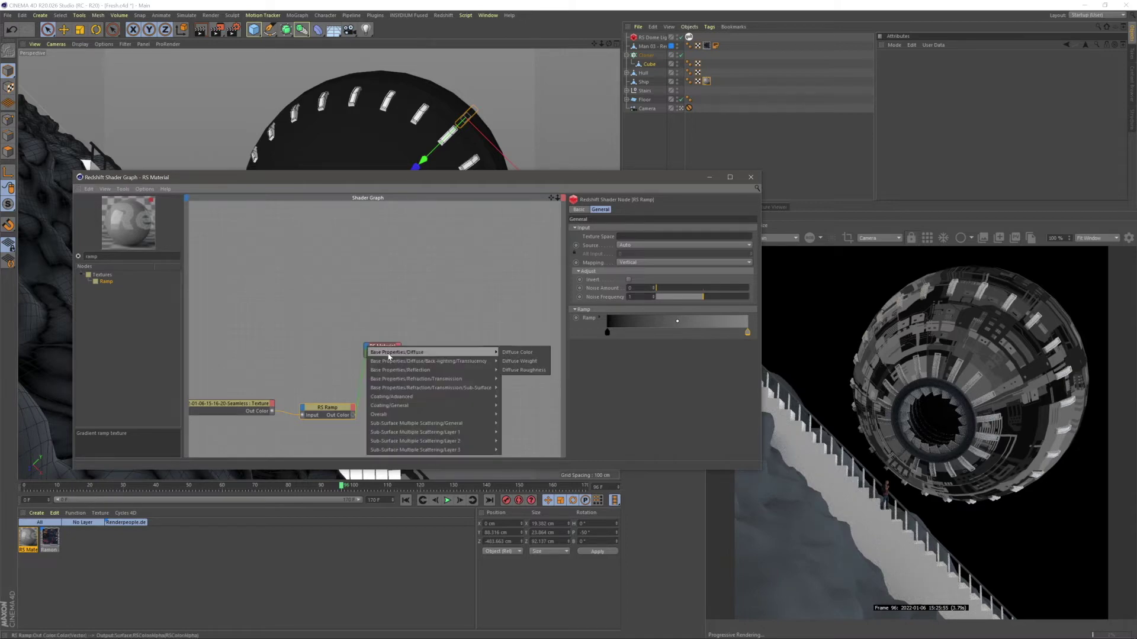
left_click(516, 353)
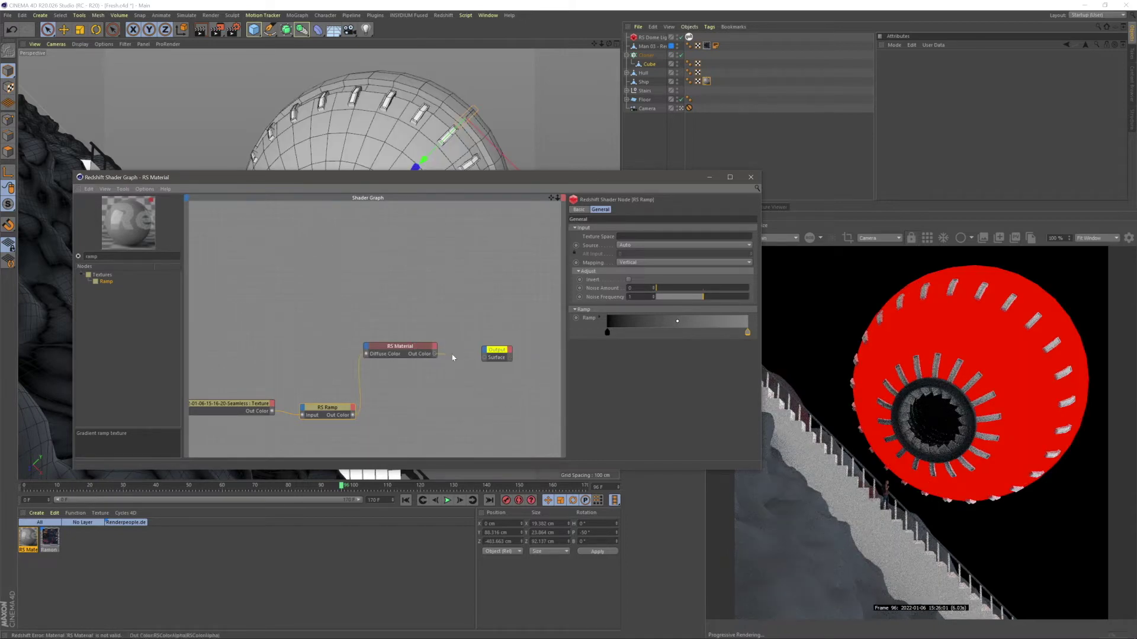
left_click_drag(485, 360, 484, 358)
- Set RS Material's reflection roughness to 0.6 and its reflection samples to 200
left_click(401, 347)
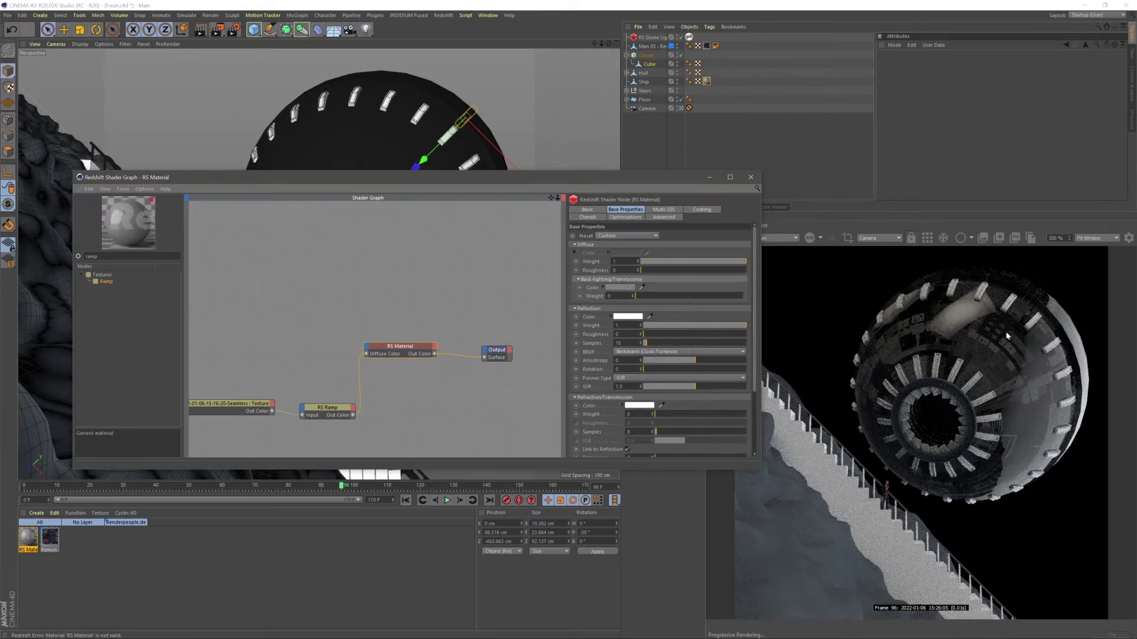
left_click_drag(629, 334, 615, 334)
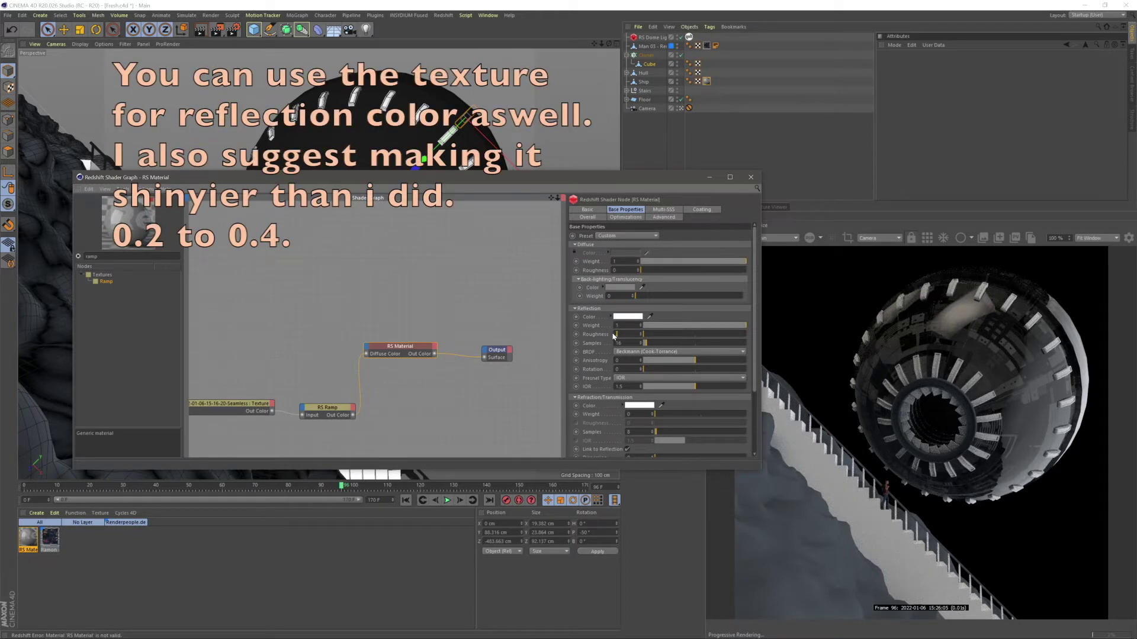
type("0.6")
key("Return")
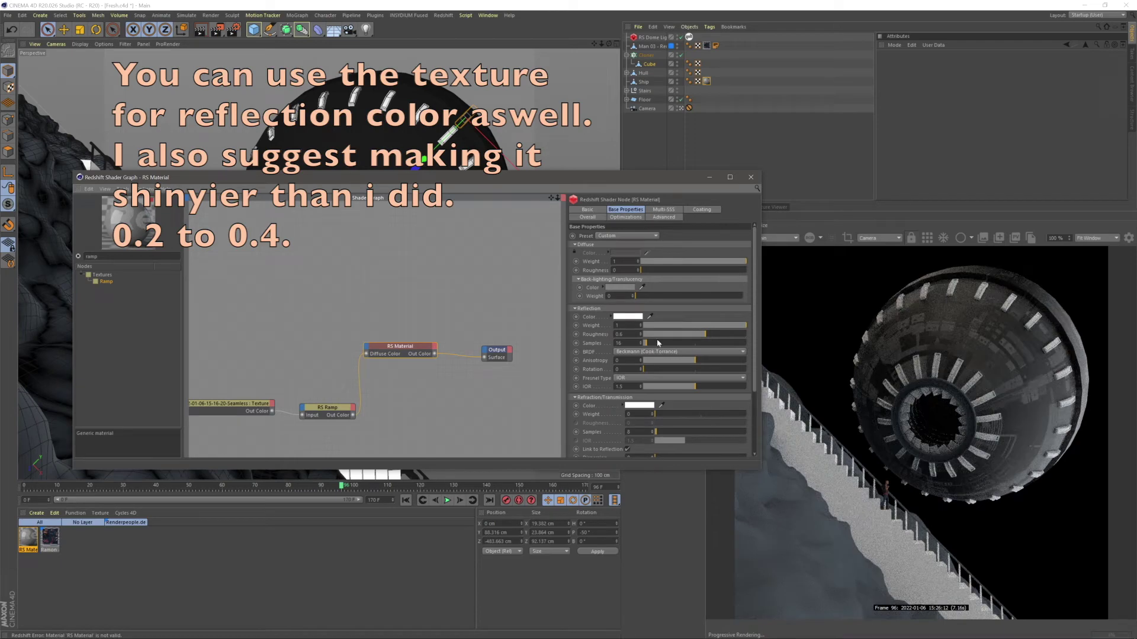
type("200")
key("Return")
- Move the JSplacement texture and RS Ramp nodes together closer to the RS Material node
left_click(426, 408)
middle_click_drag(427, 408, 483, 363)
left_click_drag(207, 337, 414, 413)
mouse_move(385, 361)
left_mouse_down()
mouse_move(378, 266)
mouse_move(379, 355)
left_mouse_up()
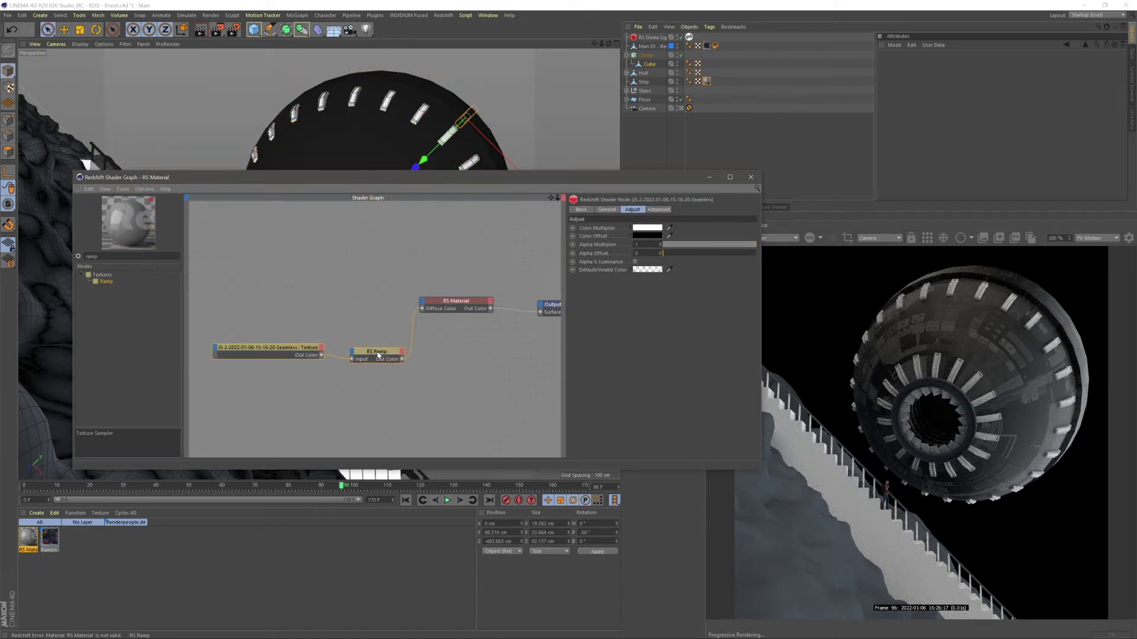
left_click(369, 297)
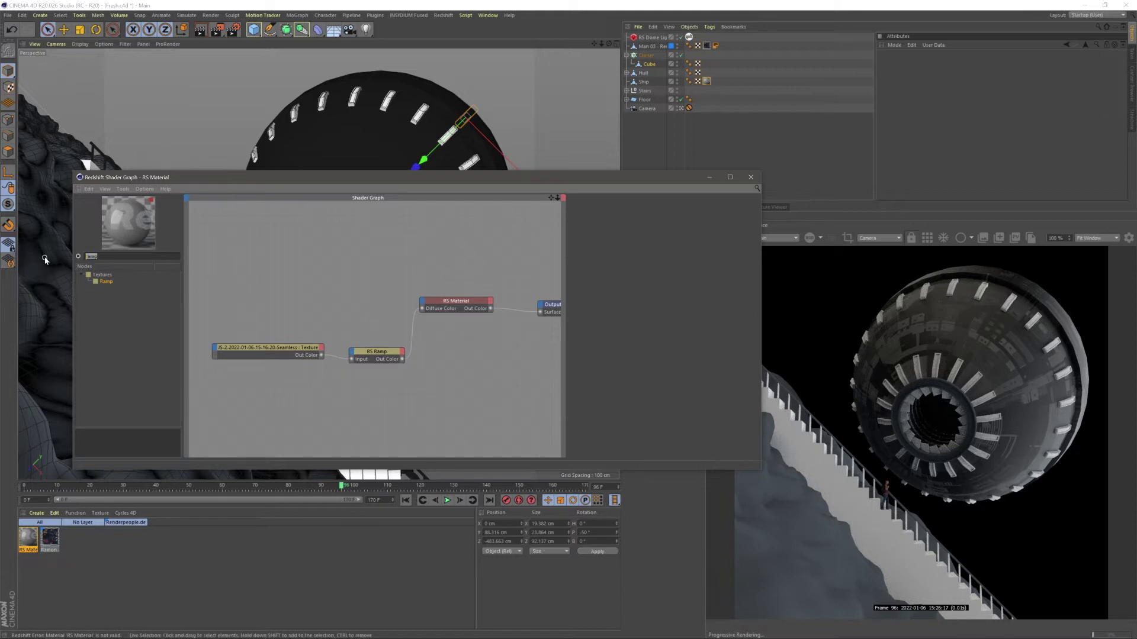
- Add an RS Displacement Blender node and connect the JSplacement texture's Out Color to its Base Input
type("disp")
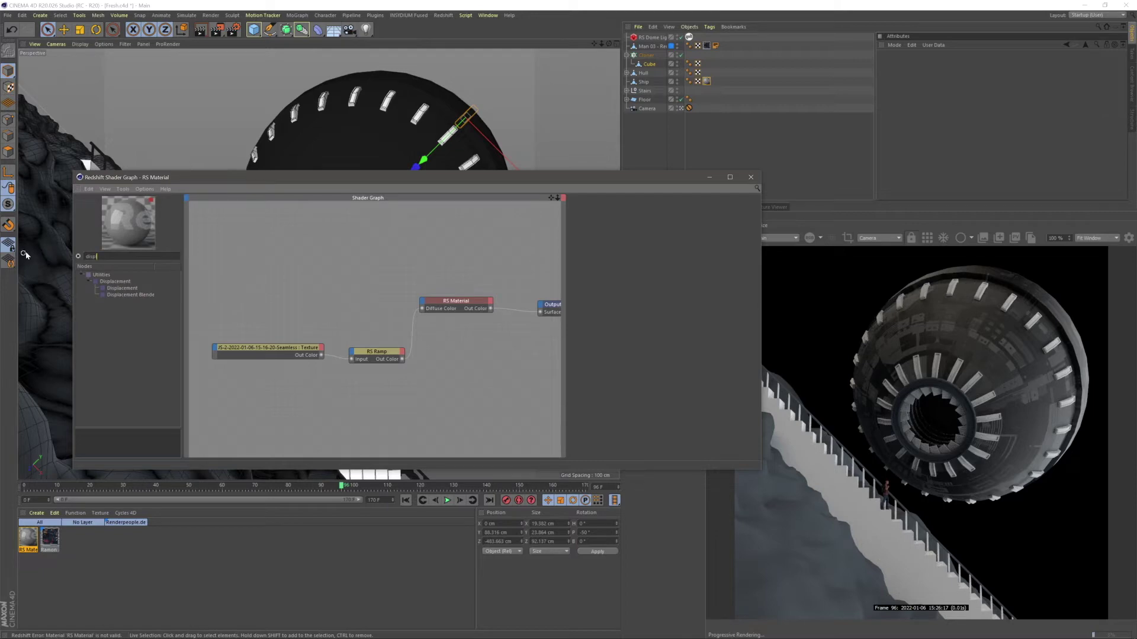
type("l")
left_click_drag(132, 294, 466, 396)
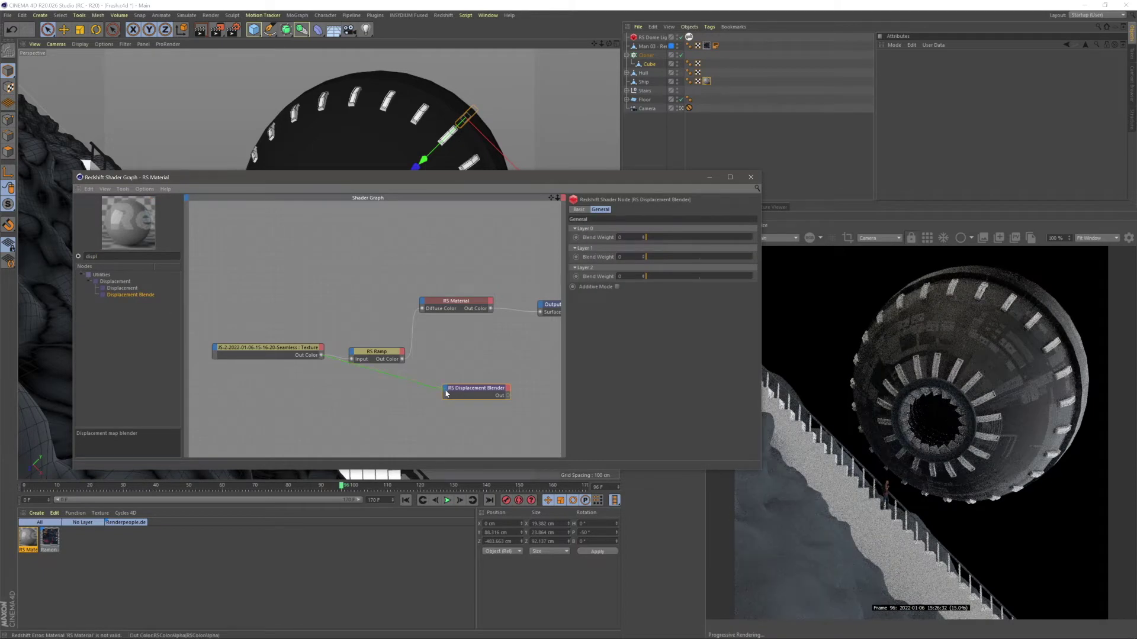
left_click_drag(445, 390, 445, 390)
left_click(489, 397)
- Line up the RS Ramp with RS Material, and connect the Displacement Blender's Out to the Output's Displacement
left_click_drag(380, 352, 369, 307)
left_click(452, 345)
middle_click_drag(556, 371, 482, 365)
left_click_drag(456, 324, 468, 300)
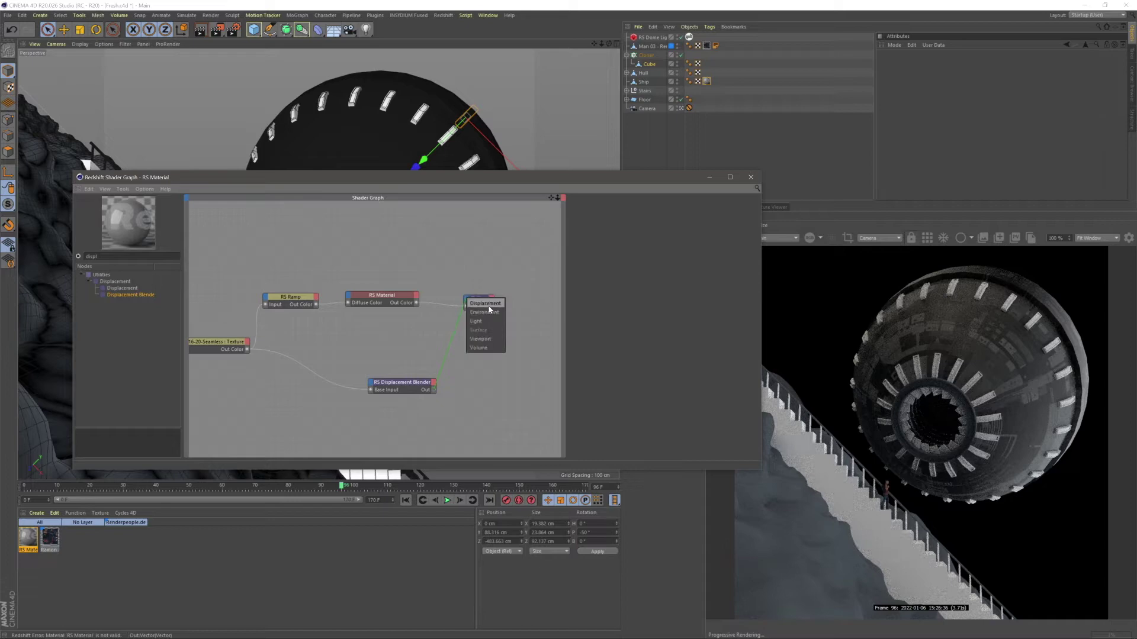
left_click(487, 305)
- Narrow the shader graph window and add a Redshift Object tag to the Ship object
left_click_drag(765, 194, 578, 195)
left_click(680, 122)
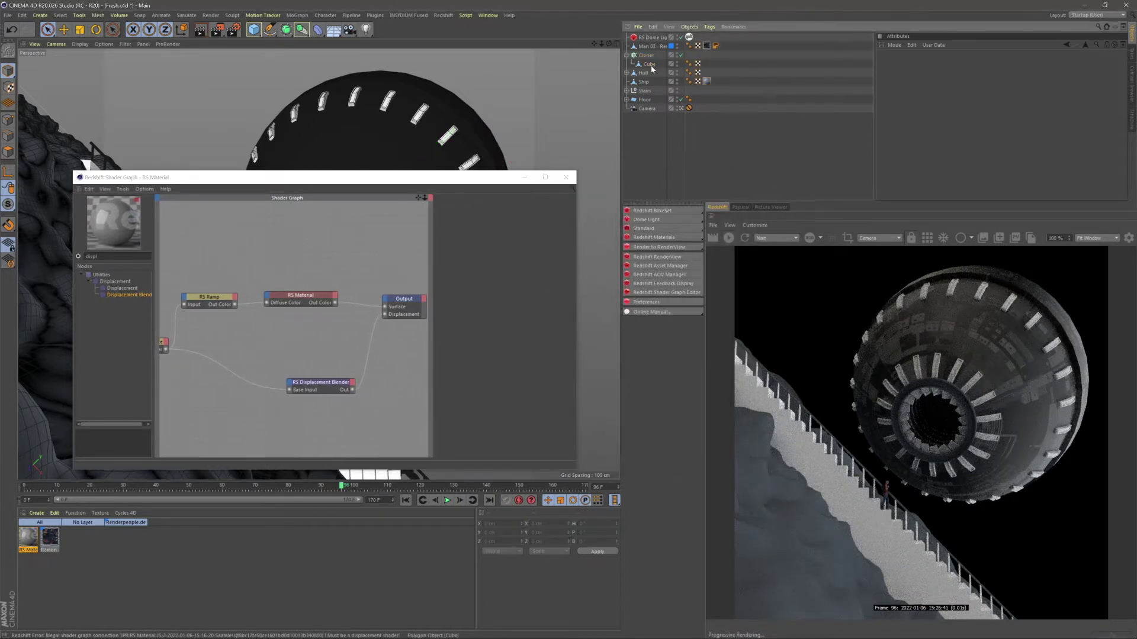
right_click(643, 83)
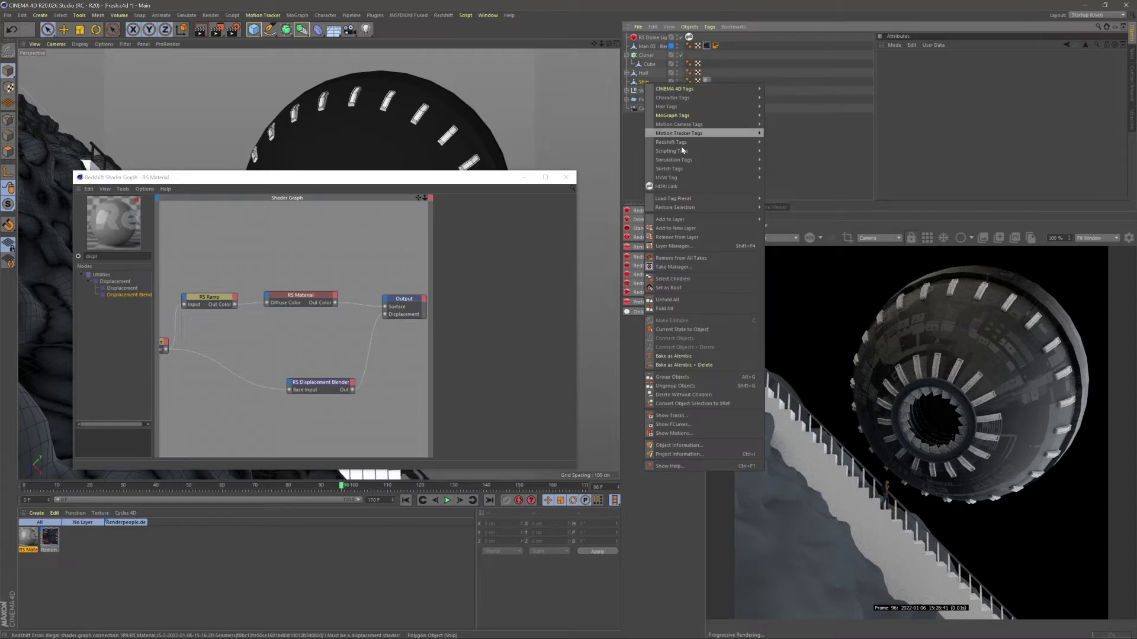
mouse_move(735, 142)
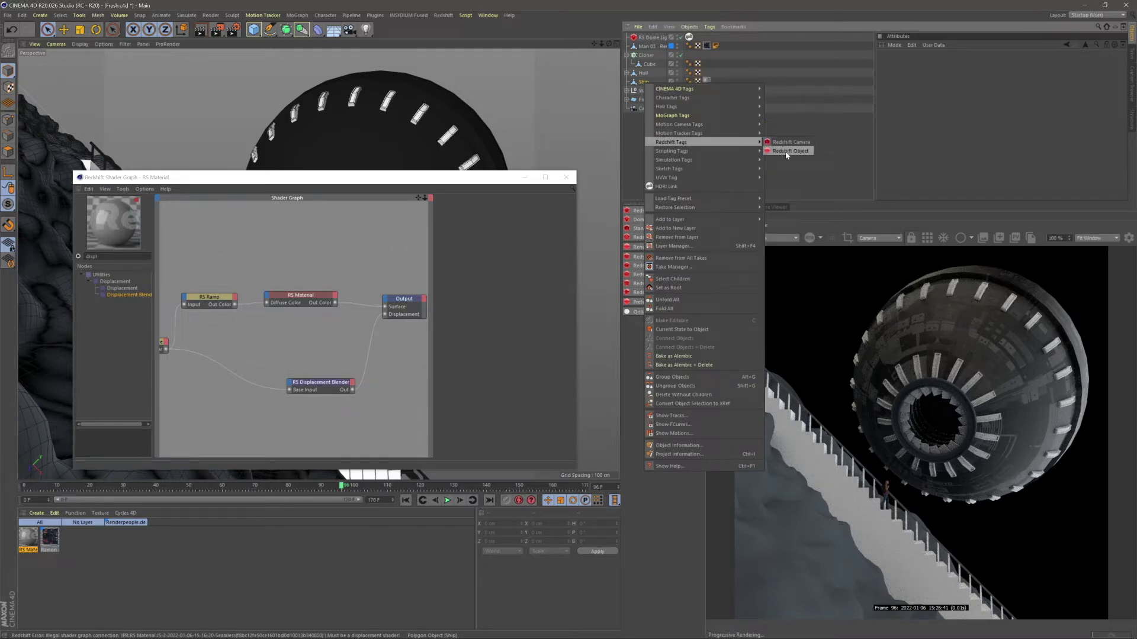
left_click(786, 152)
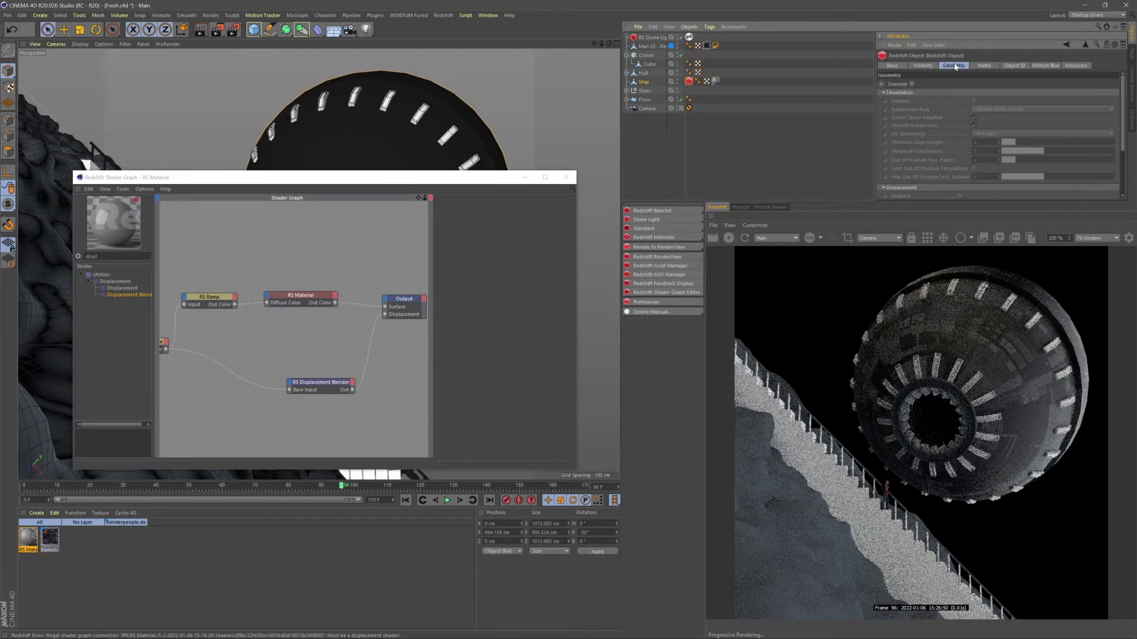
- Override the geometry settings in the Ship's Redshift Object tag, enabling both tessellation and displacement
left_click(912, 83)
left_click(974, 100)
scroll(1042, 119, "down", 3)
left_click(960, 125)
scroll(1125, 189, "up", 3)
- Limit rendering to a region over the ship's upper hull and frame that region in the render view
left_click(860, 239)
left_click(847, 237)
left_click_drag(895, 395, 980, 338)
left_click_drag(898, 452, 965, 405)
left_click_drag(1008, 301, 971, 318)
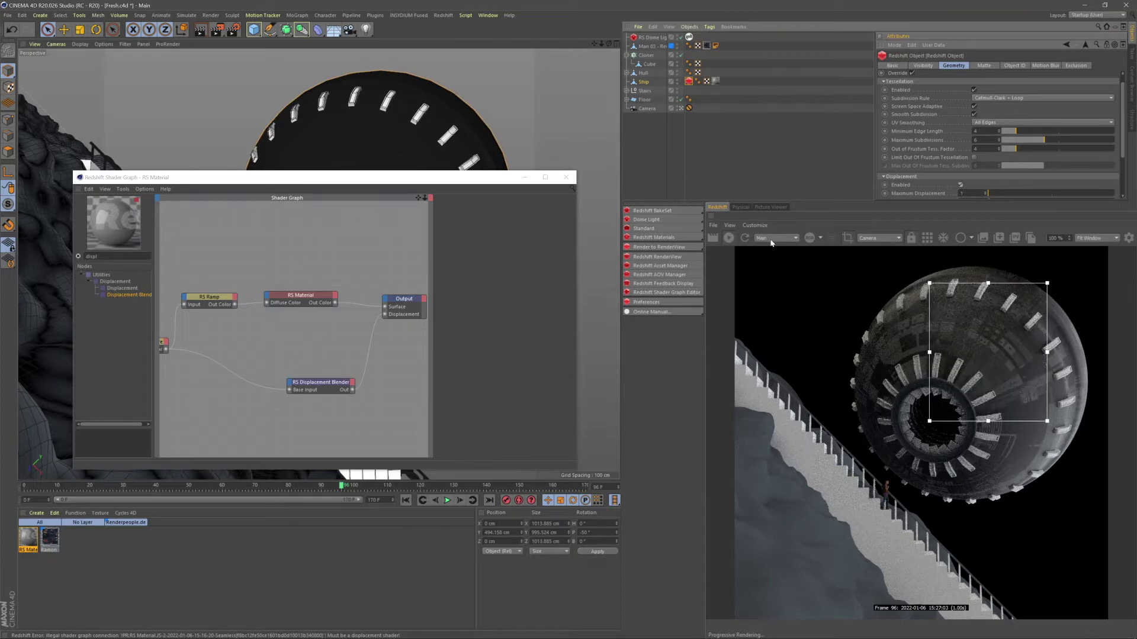
left_click(729, 225)
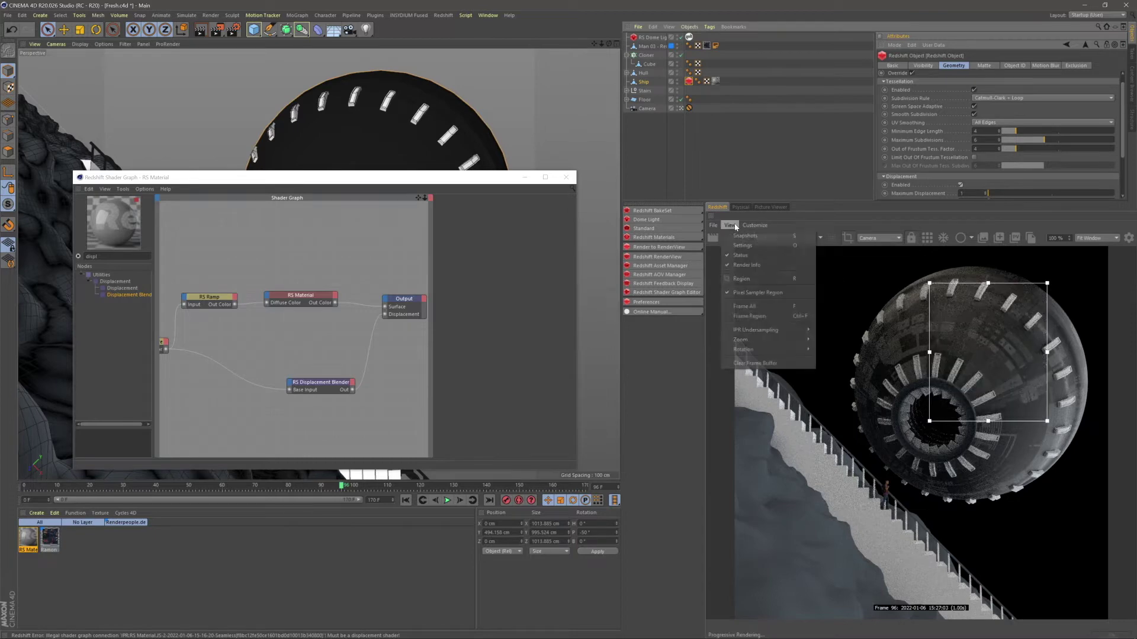
left_click(759, 317)
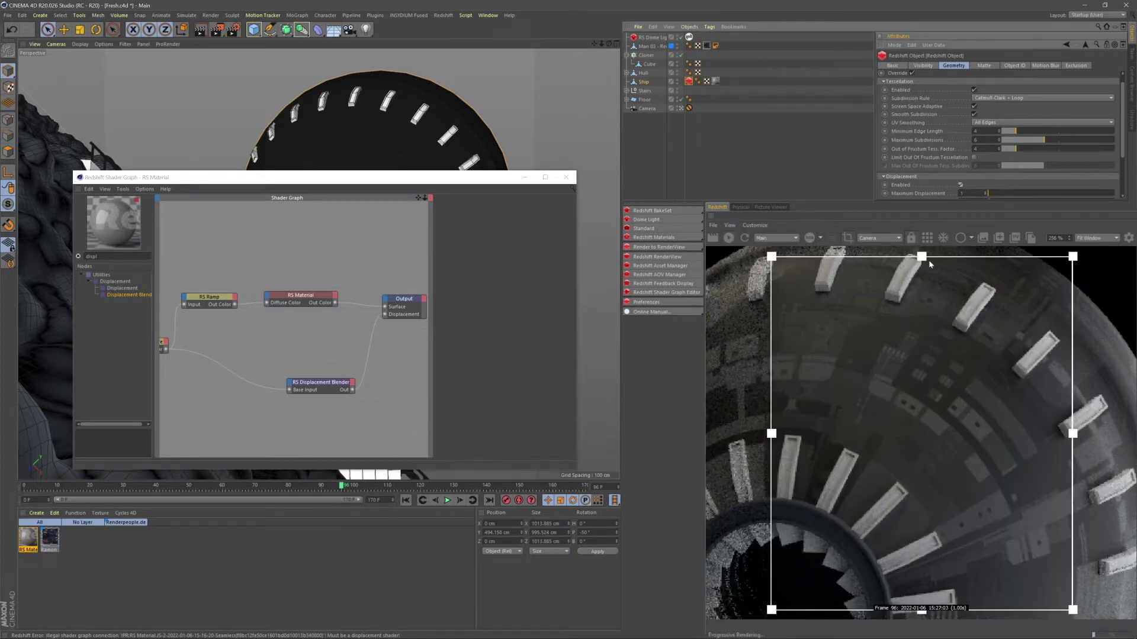
- Set the Ship tag's displacement scale to 10
scroll(1088, 144, "down", 3)
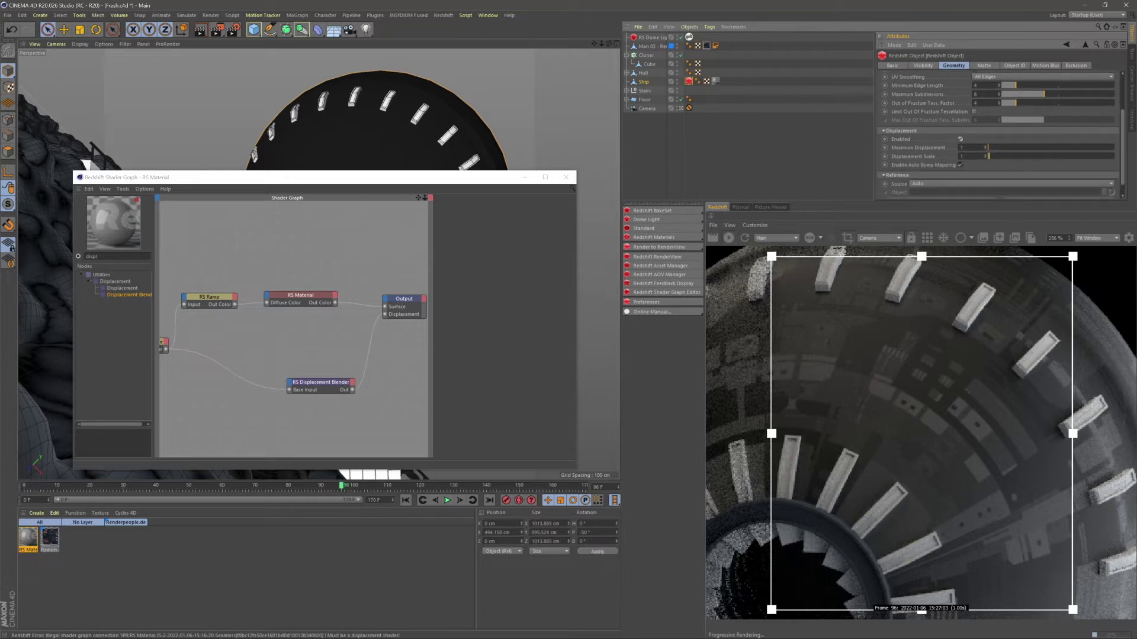
type("10")
key("Return")
- Replace the Displacement Blender with an RS Displacement node, wiring the texture into its Tex Map and its Out into the Output's Displacement
left_click(320, 388)
key("Delete")
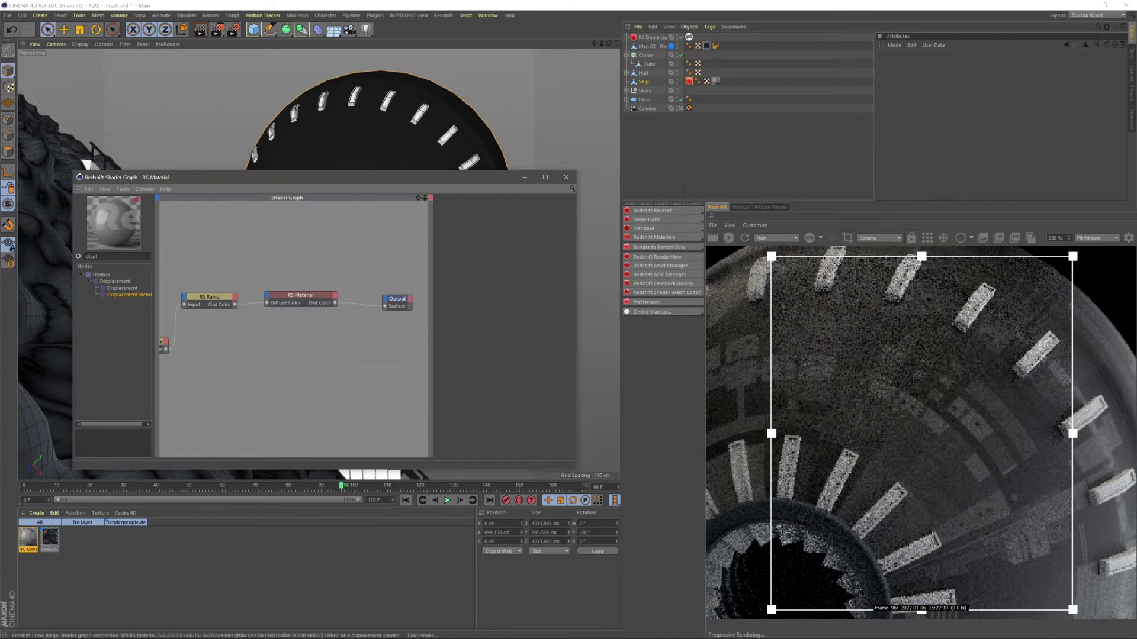
left_click_drag(122, 289, 287, 355)
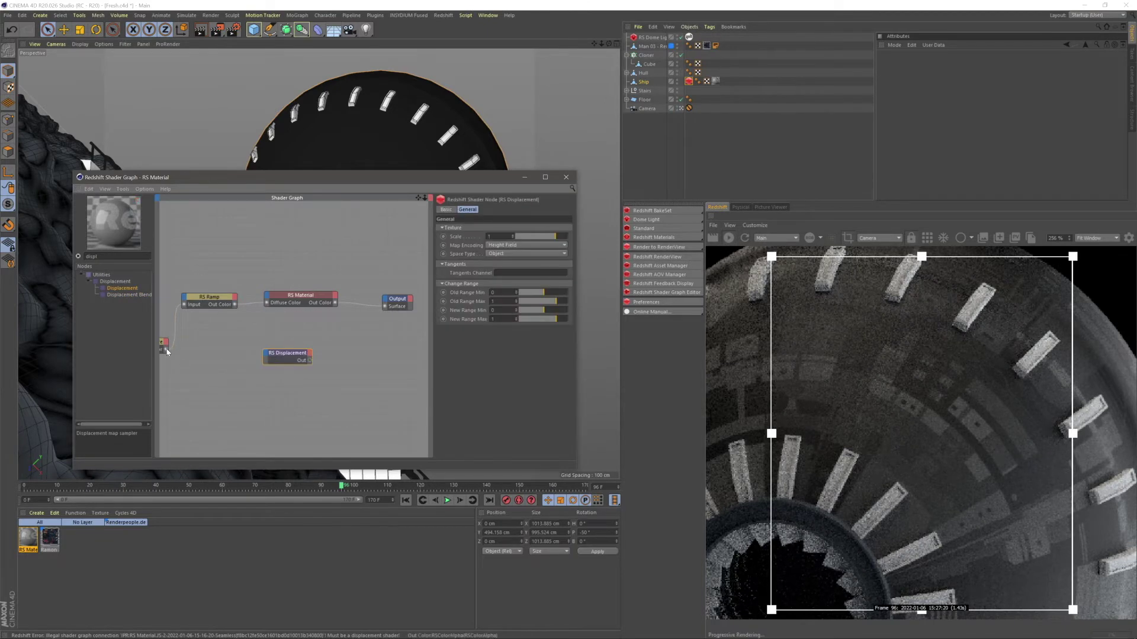
left_click_drag(166, 350, 325, 368)
left_click_drag(387, 305, 406, 324)
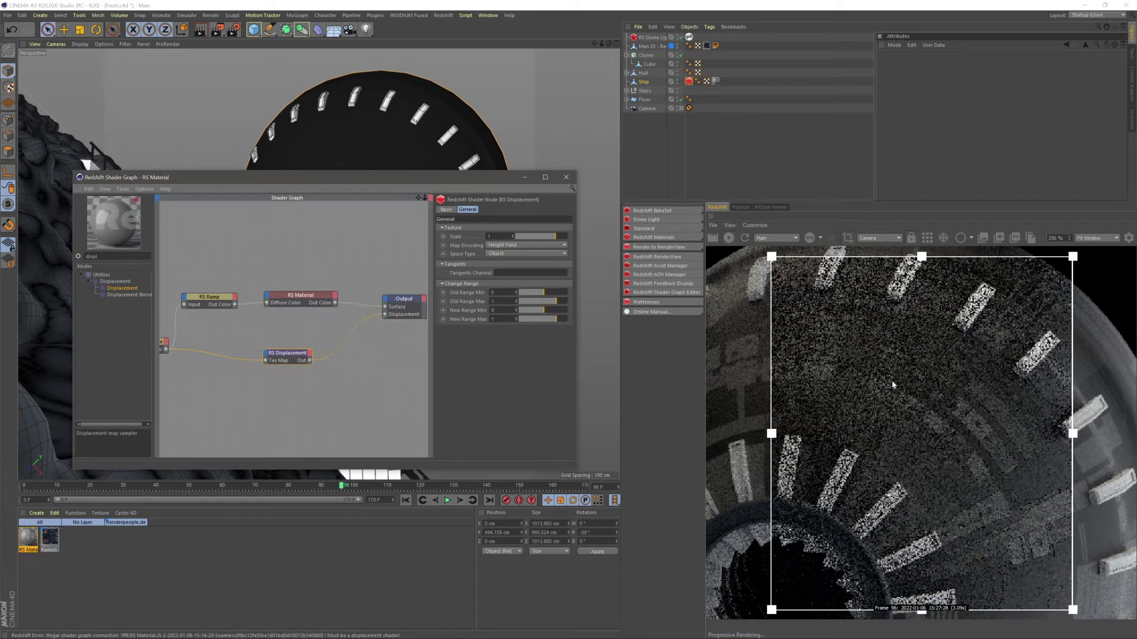
- Turn off smooth subdivision in the Ship's Redshift Object tag and set its maximum displacement to 10
left_click(988, 434)
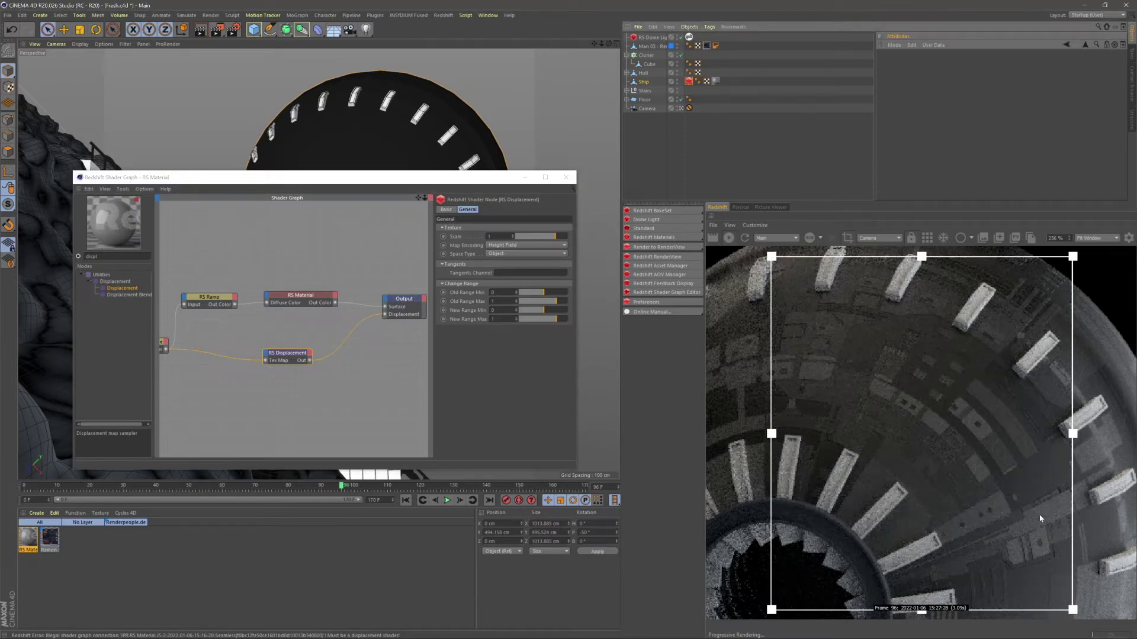
left_click(690, 81)
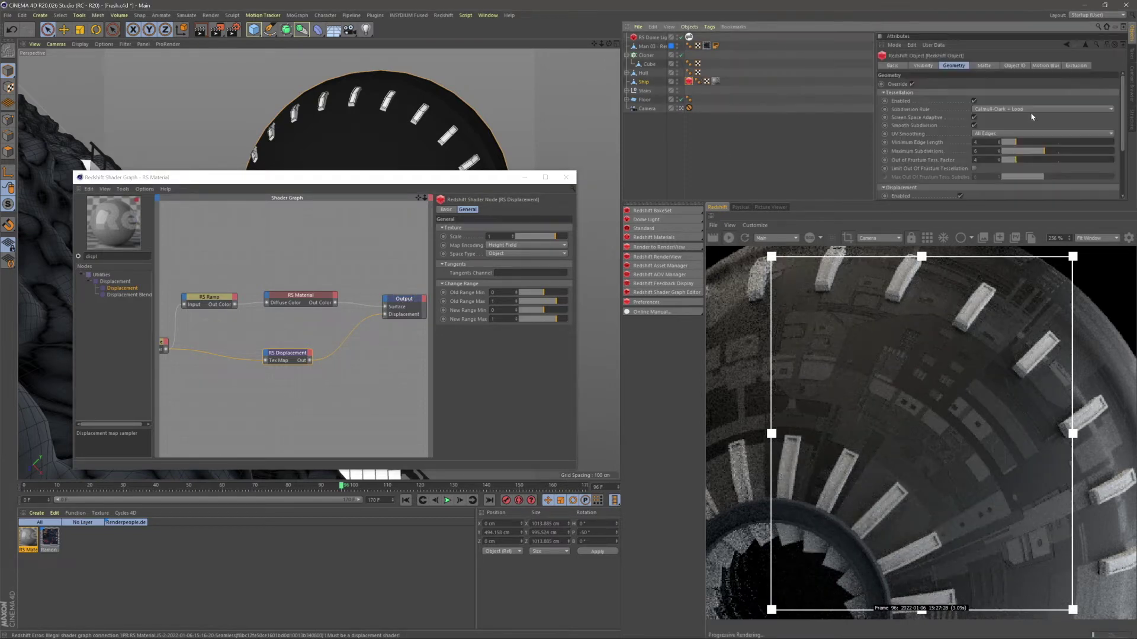
left_click(974, 125)
scroll(980, 154, "down", 1)
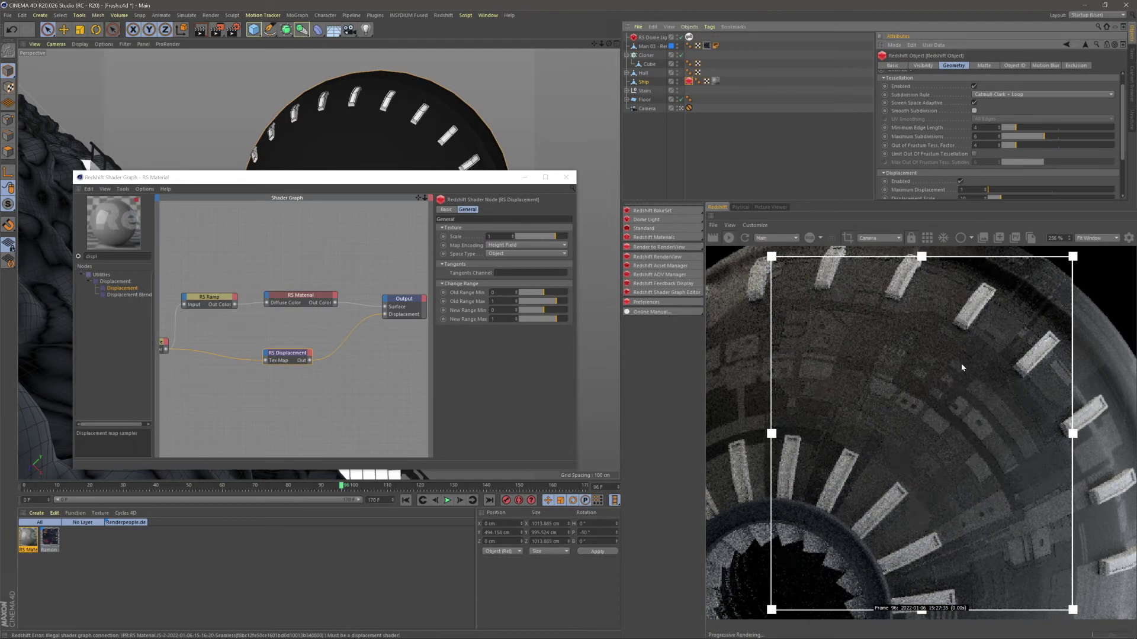
scroll(1046, 184, "down", 1)
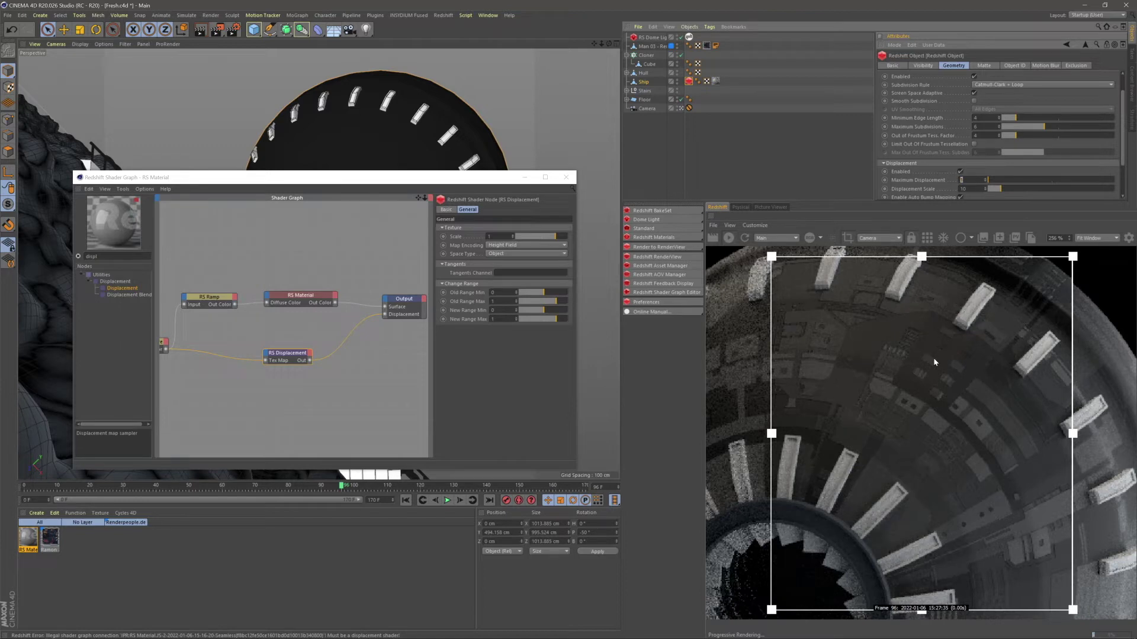
type("5")
key("Return")
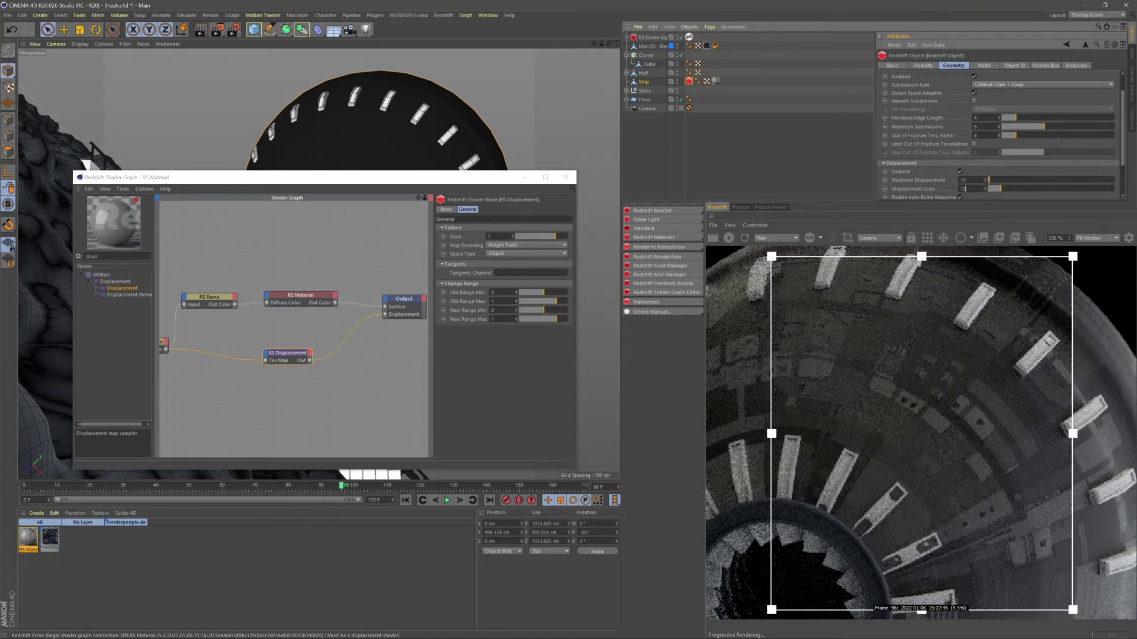
- Set the Ship tag's maximum displacement and displacement scale to 20, and its maximum subdivisions to 10
type("20")
key("Return")
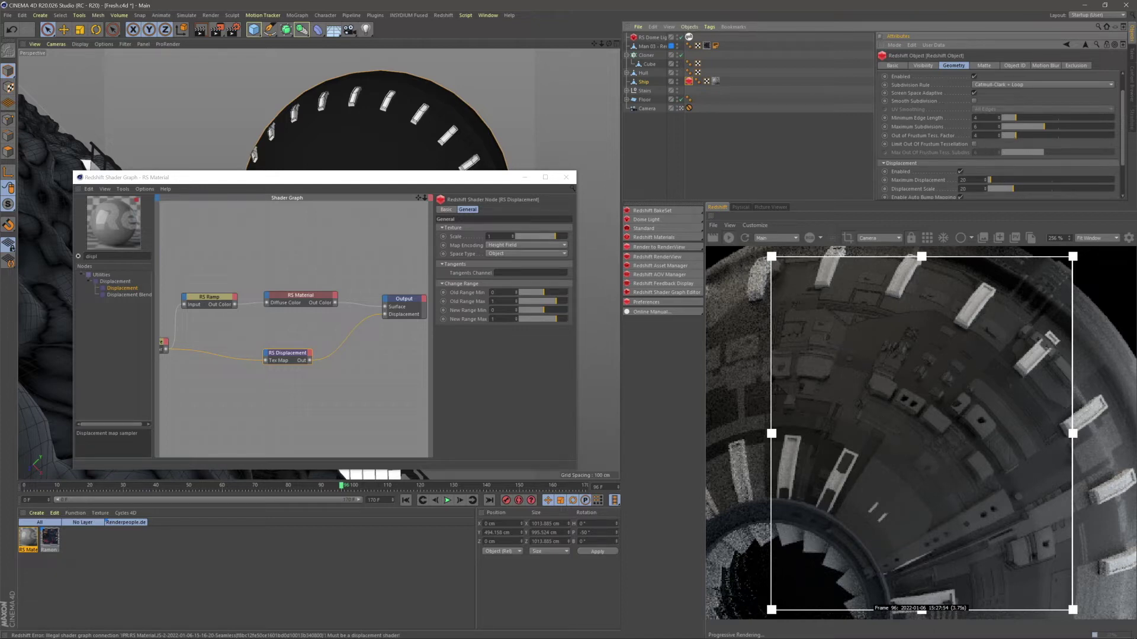
type("10")
key("Return")
- Inspect the displaced hull up close and set the Ship tag's minimum edge length to 2
scroll(818, 371, "up", 5)
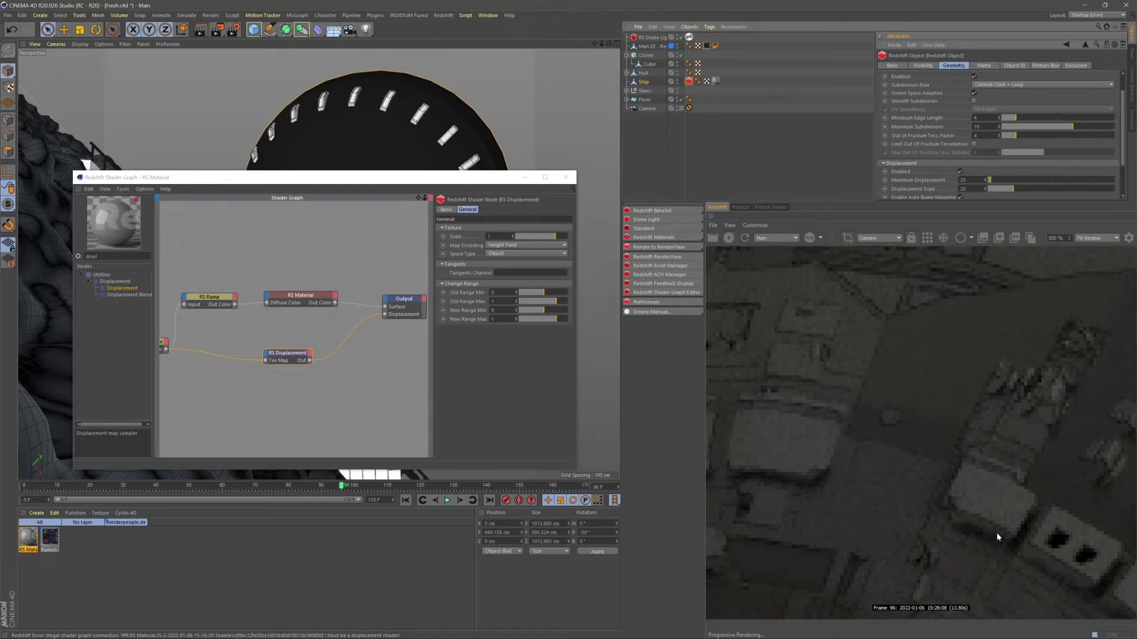
scroll(989, 526, "down", 4)
left_click(729, 225)
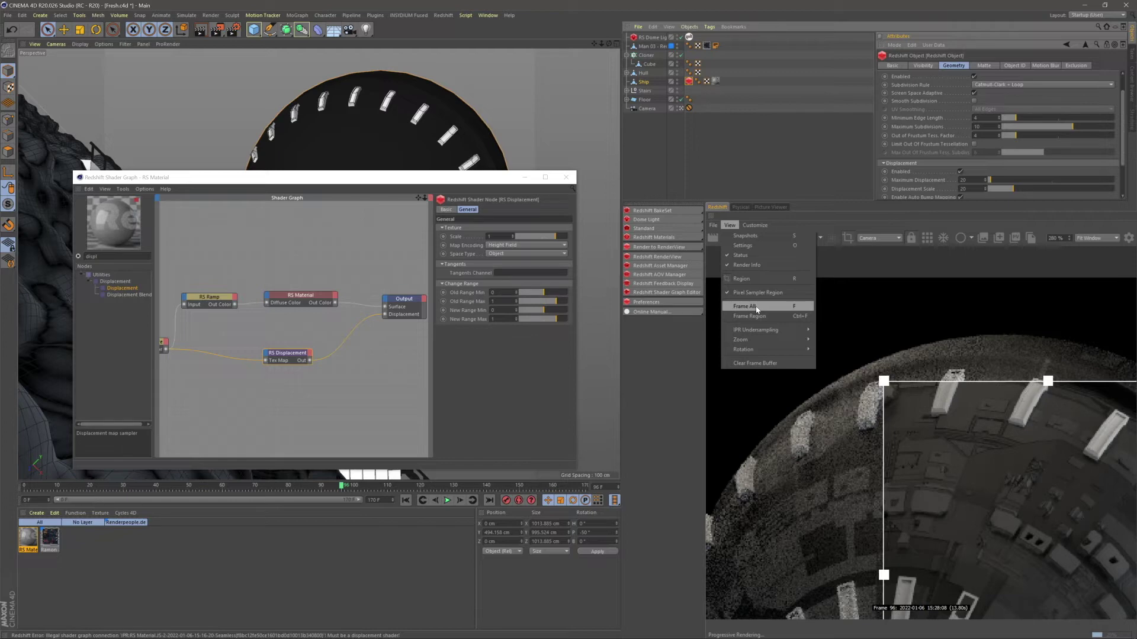
left_click(753, 307)
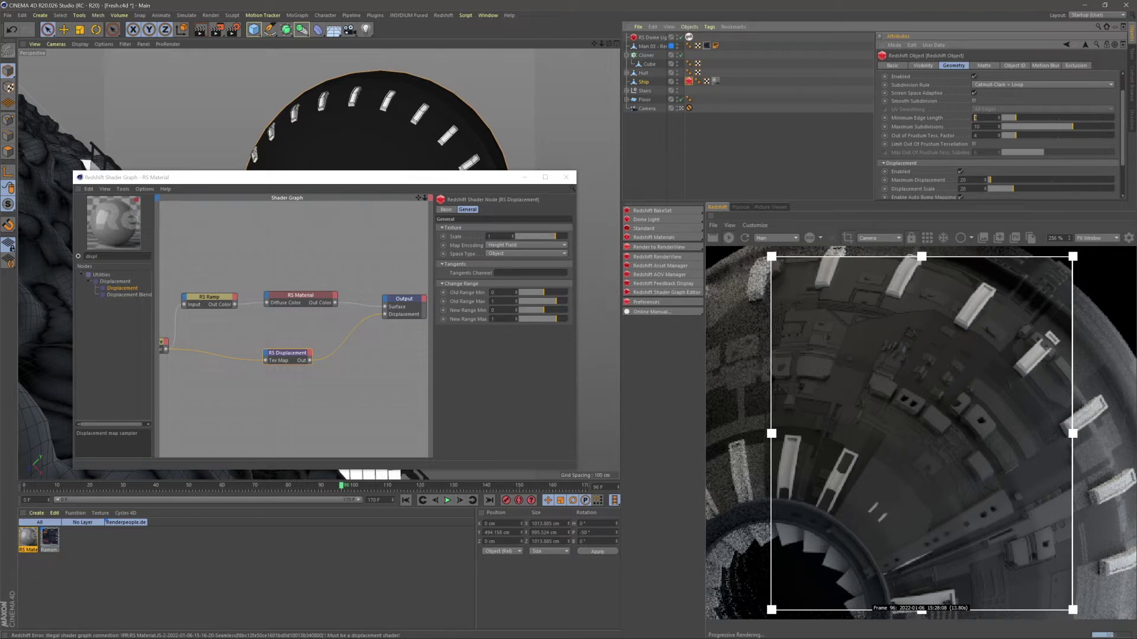
type("2")
key("Return")
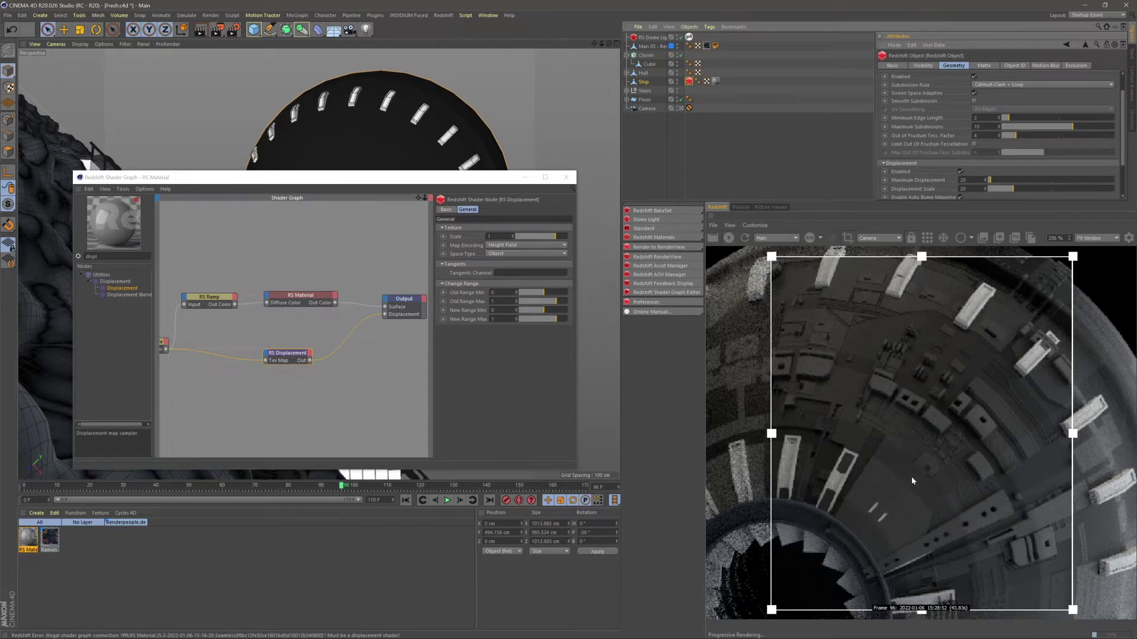
- Fit the whole frame in the render view and turn off region rendering
scroll(911, 477, "down", 5)
left_click(729, 225)
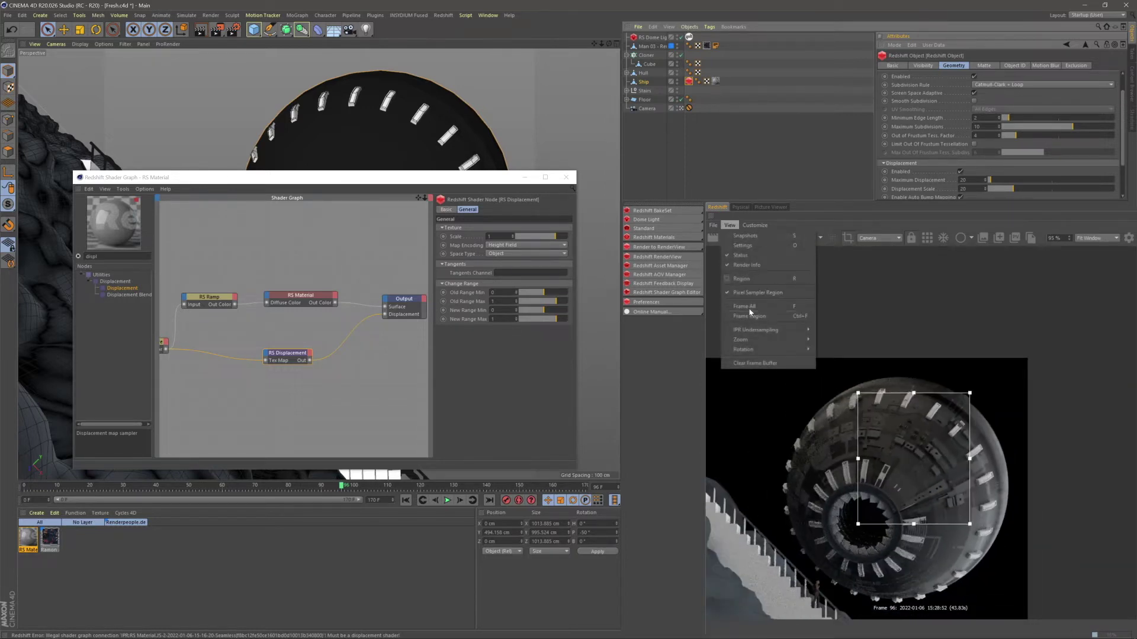
left_click(747, 307)
left_click(847, 239)
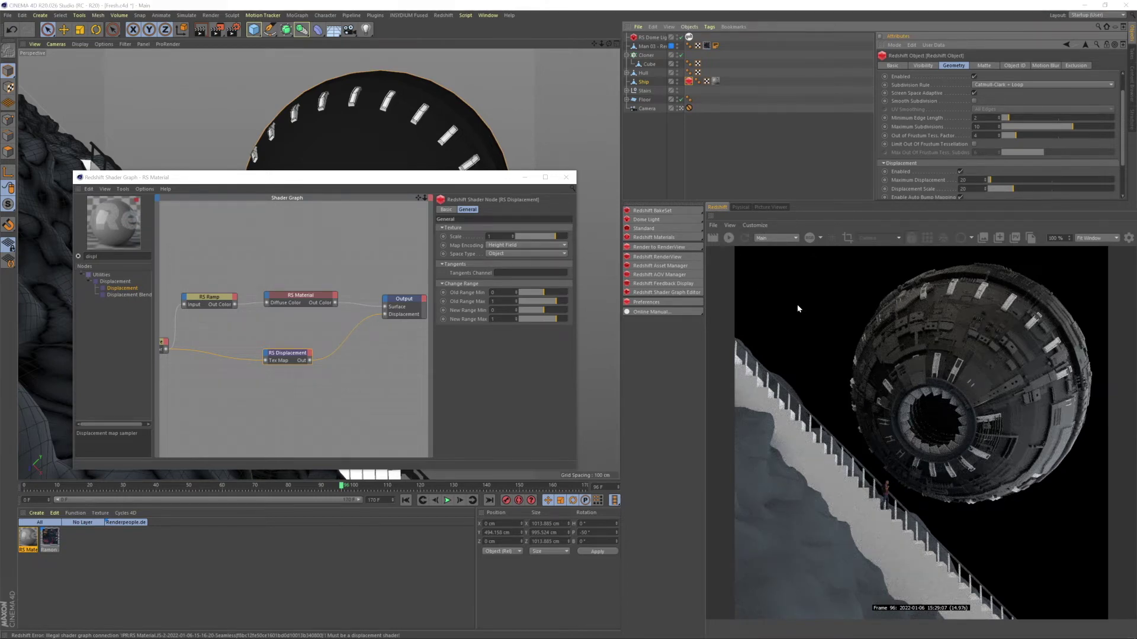
- Compare the ship render with the reference artwork in the browser, and close the shader graph window
key("alt+Tab")
left_click(730, 381)
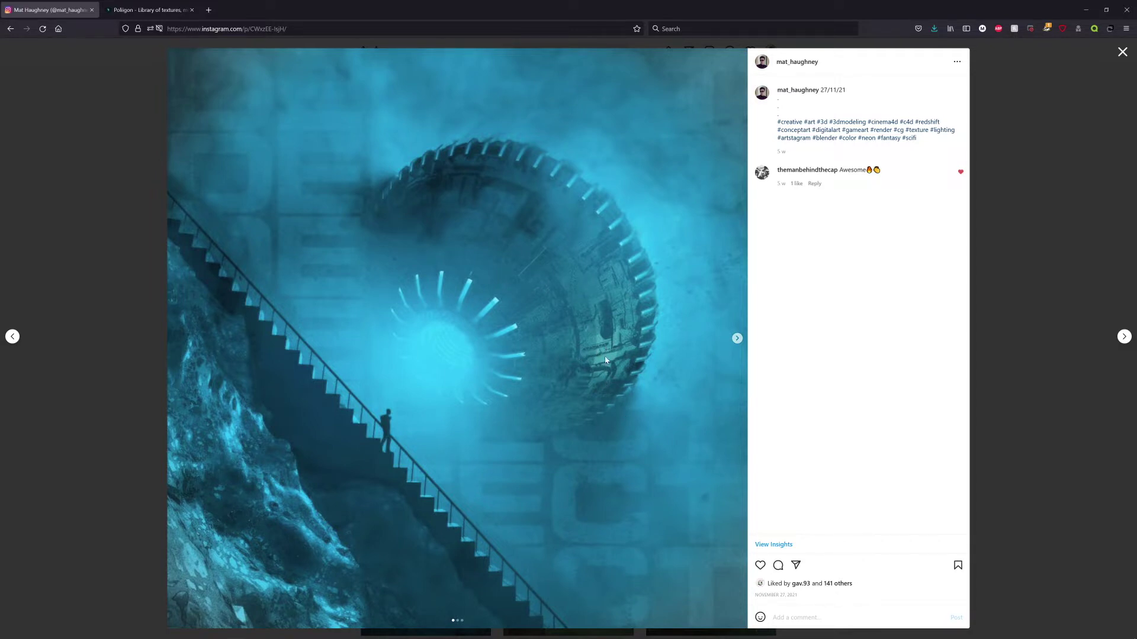
key("alt+Tab")
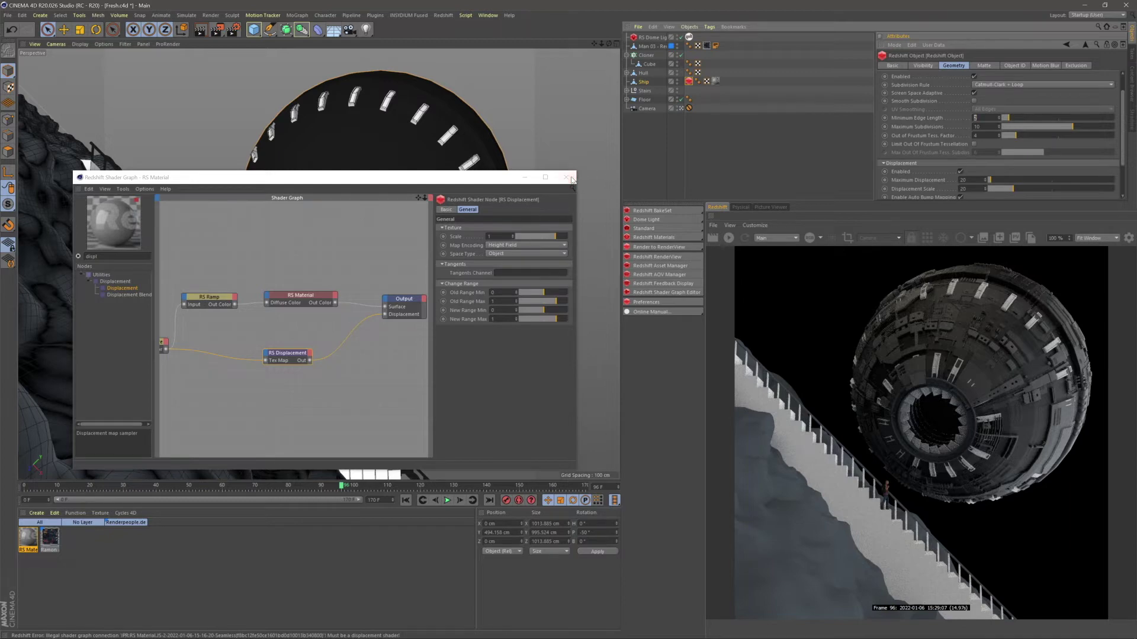
left_click(669, 185)
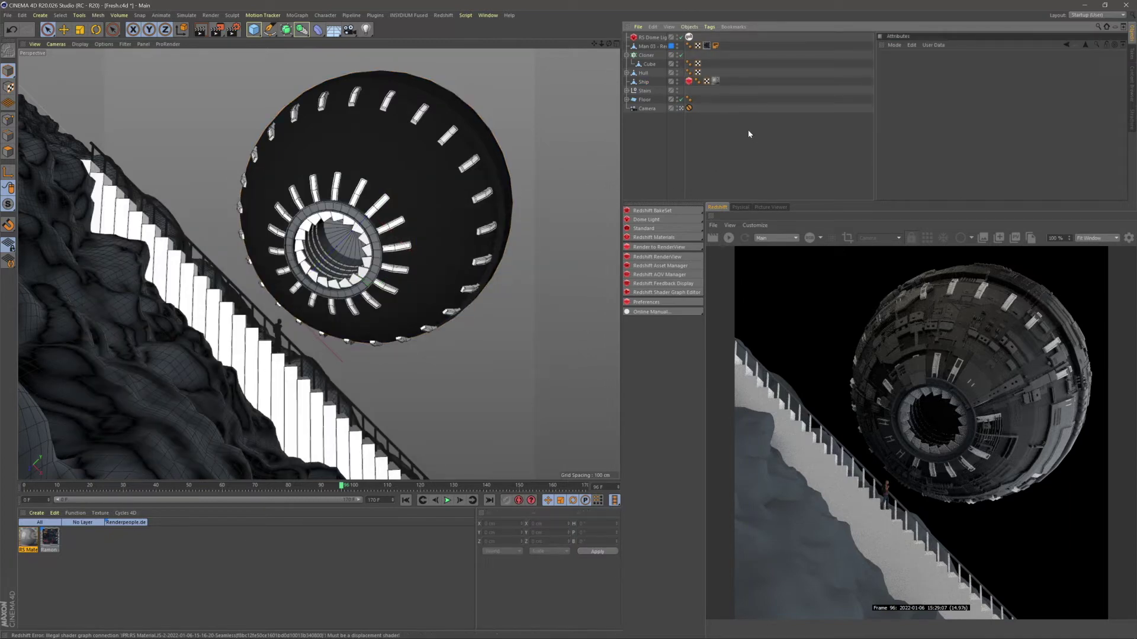
- Switch to Firefox, open Poliigon's texture library and filter it to free textures
key("alt+Tab")
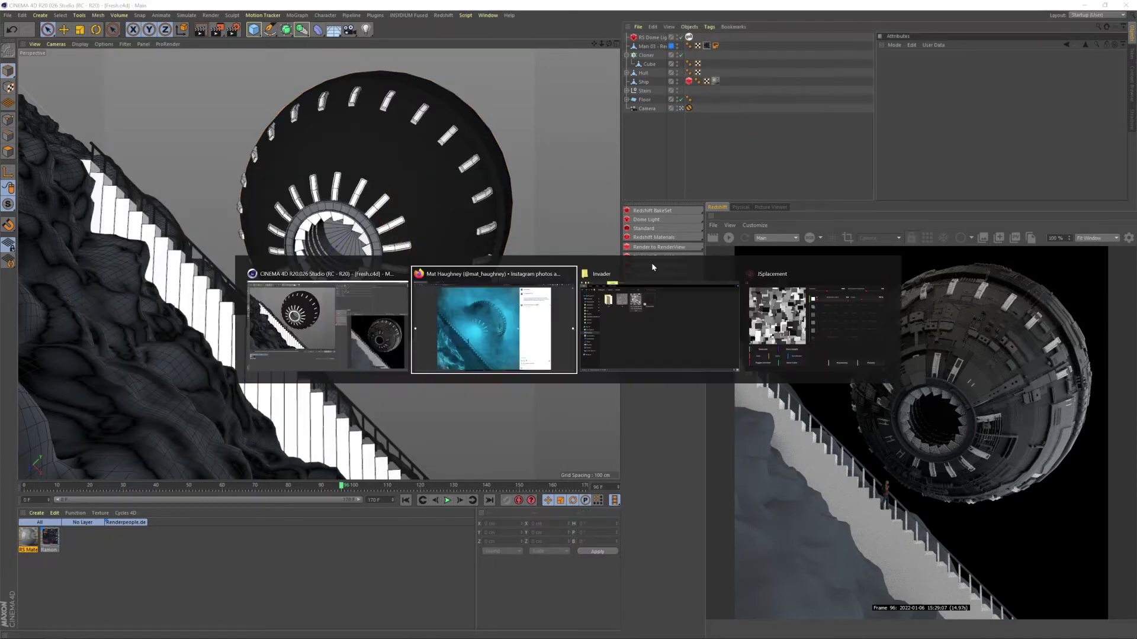
left_click(503, 342)
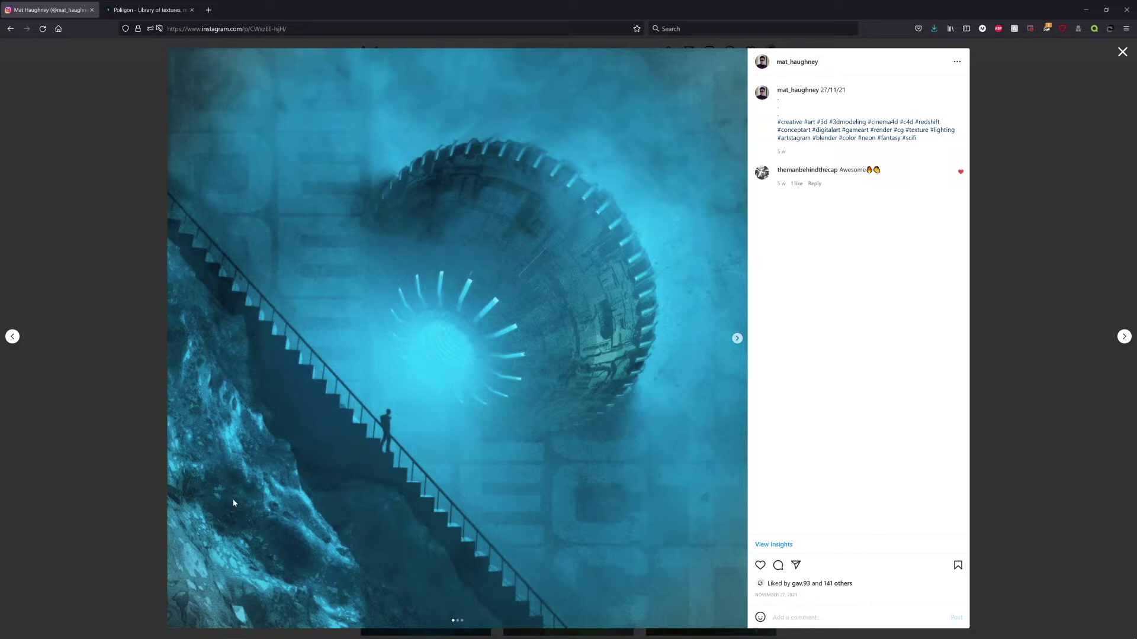
left_click(142, 10)
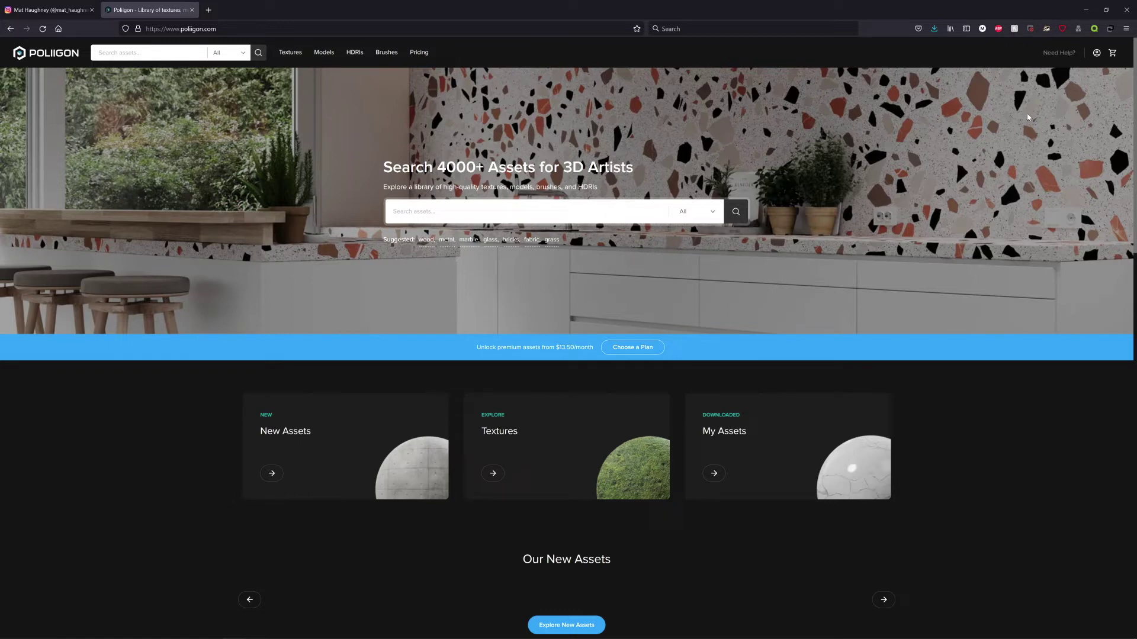
left_click(290, 52)
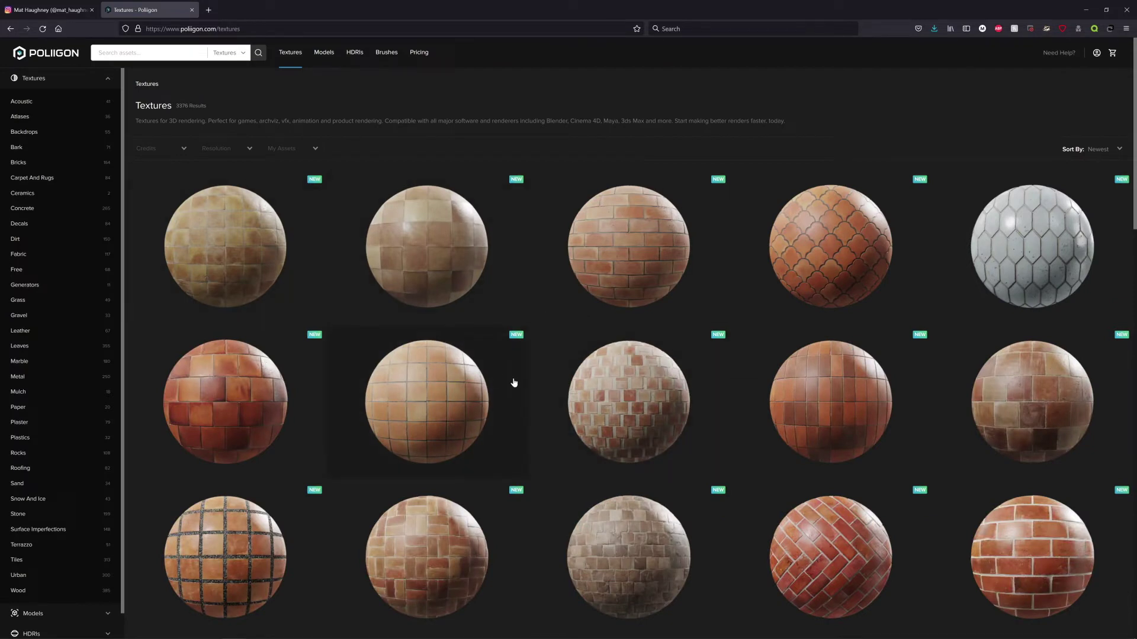
left_click(173, 151)
left_click(152, 170)
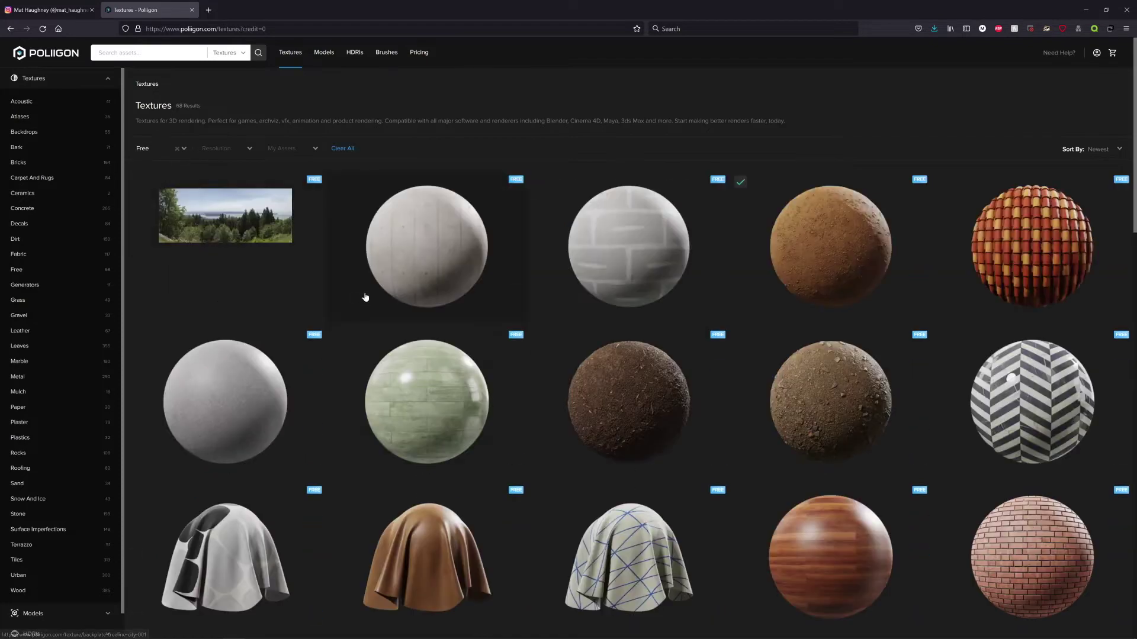
- Browse the free textures for rock surfaces and open Cliff Jagged 004
scroll(612, 375, "down", 9)
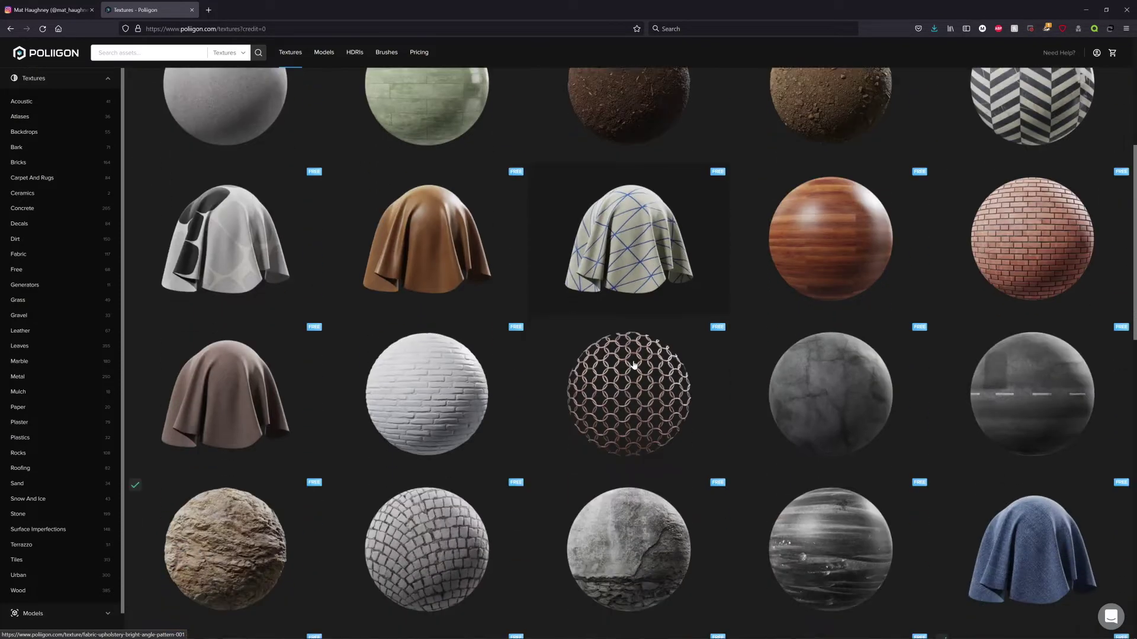
scroll(630, 373, "down", 2)
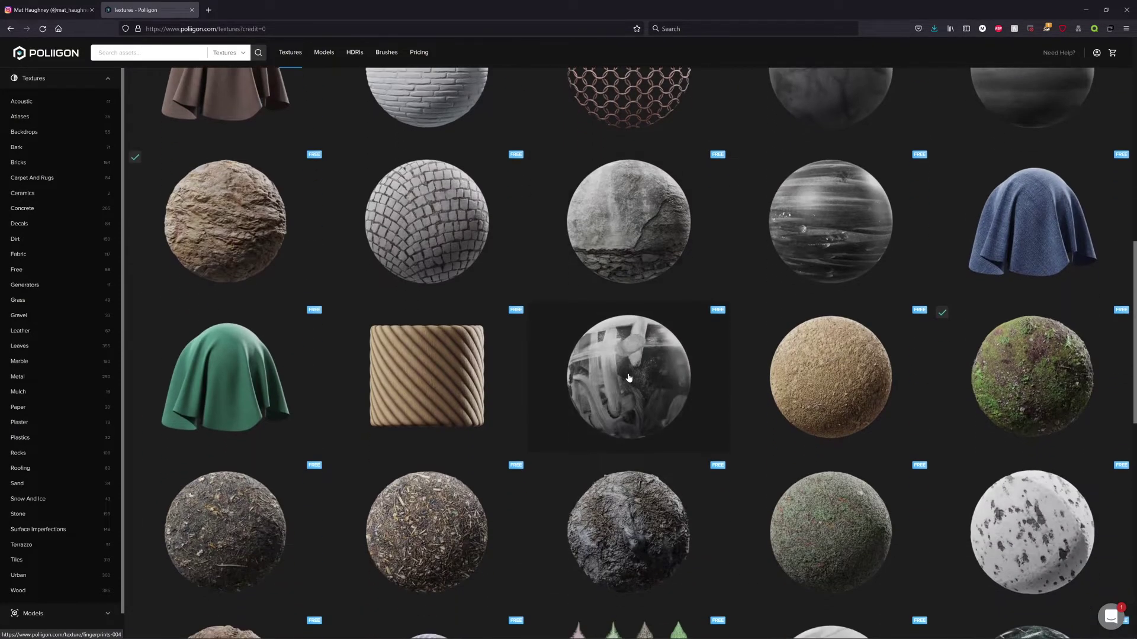
left_click(265, 278)
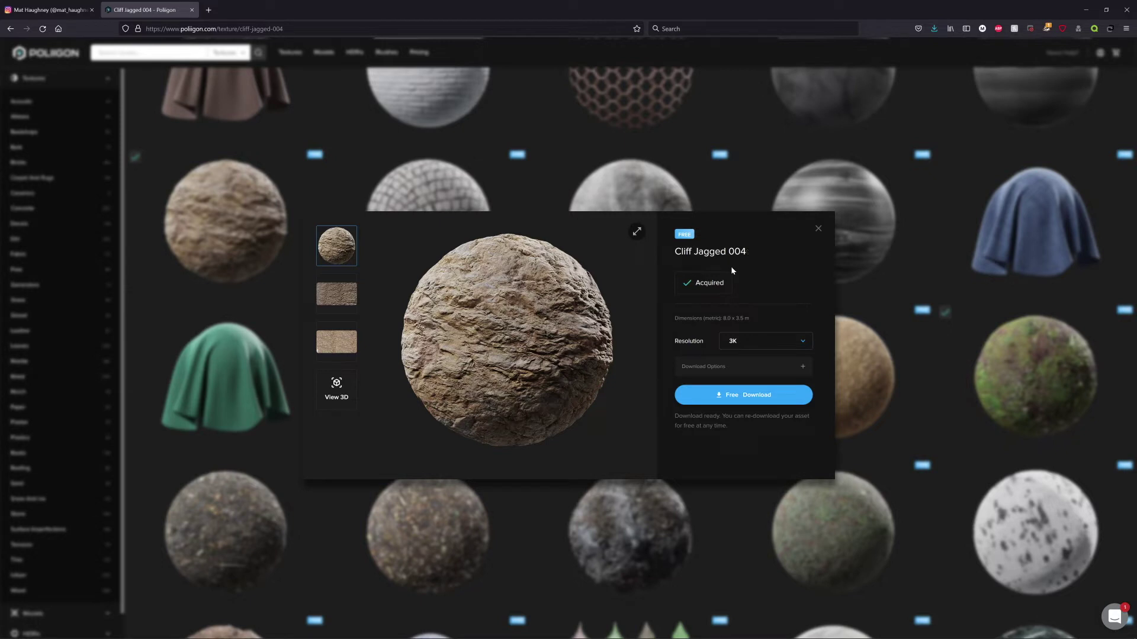
- Set Cliff Jagged 004's download resolution to 6K and expand its download options
left_click(743, 346)
left_click(734, 376)
left_click(725, 368)
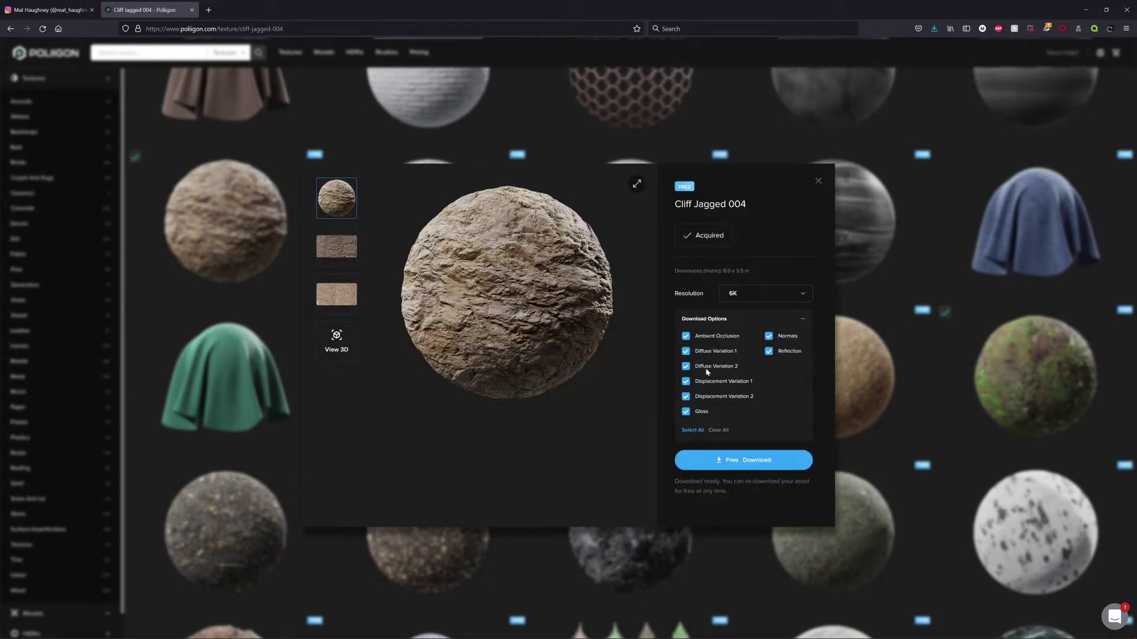
- Exclude Diffuse Variation 2 and Displacement Variation 2 from the download options, and close Cliff Jagged 004's details
left_click(709, 370)
left_click(706, 399)
left_click(819, 180)
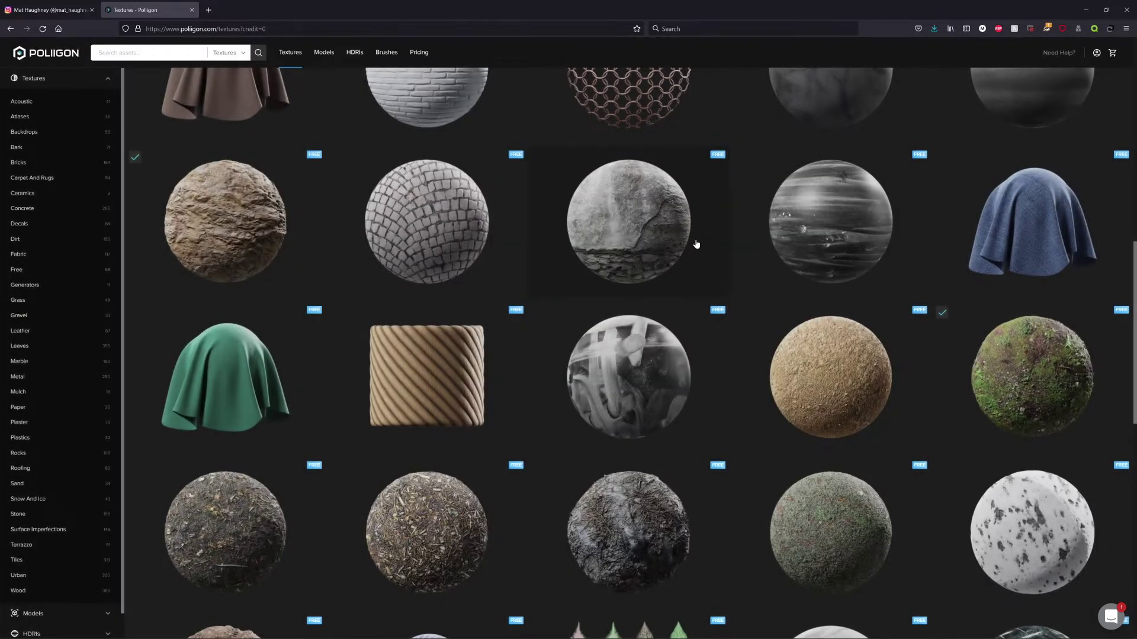
- Switch to File Explorer and open the 6K folder containing the downloaded Cliff Jagged 004 maps
key("alt+Tab")
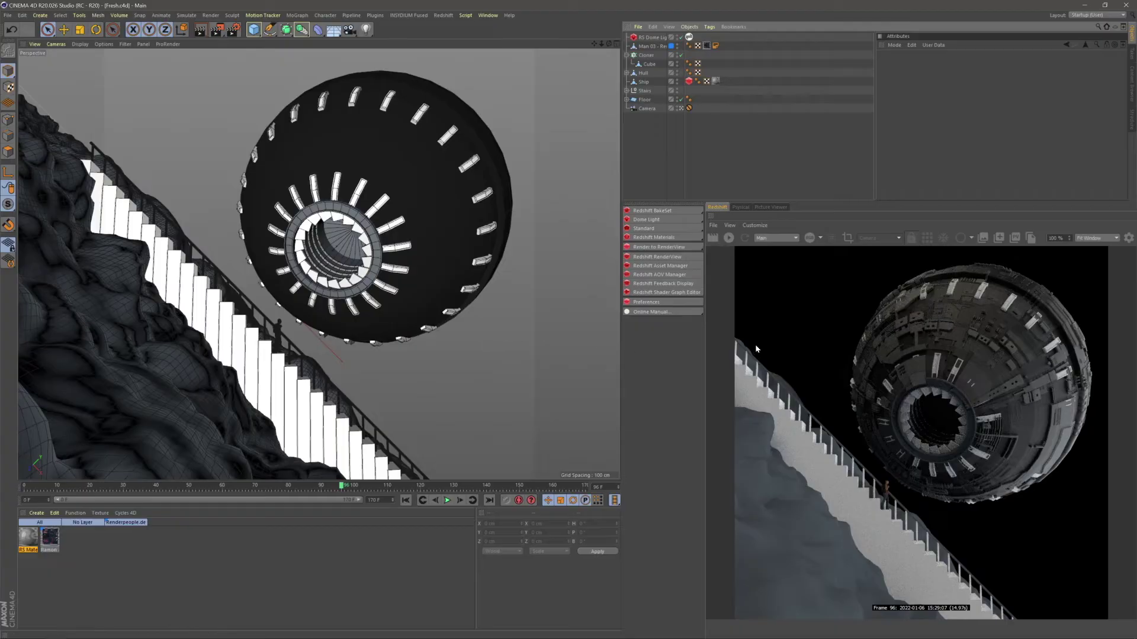
key("alt+Tab")
key("alt+Tab")
double_click(488, 261)
left_click_drag(563, 190, 706, 231)
left_click_drag(898, 361, 610, 285)
- Switch back to Cinema 4D, apply a new Redshift material to the rocky Floor object and open its shader graph
left_click(437, 401)
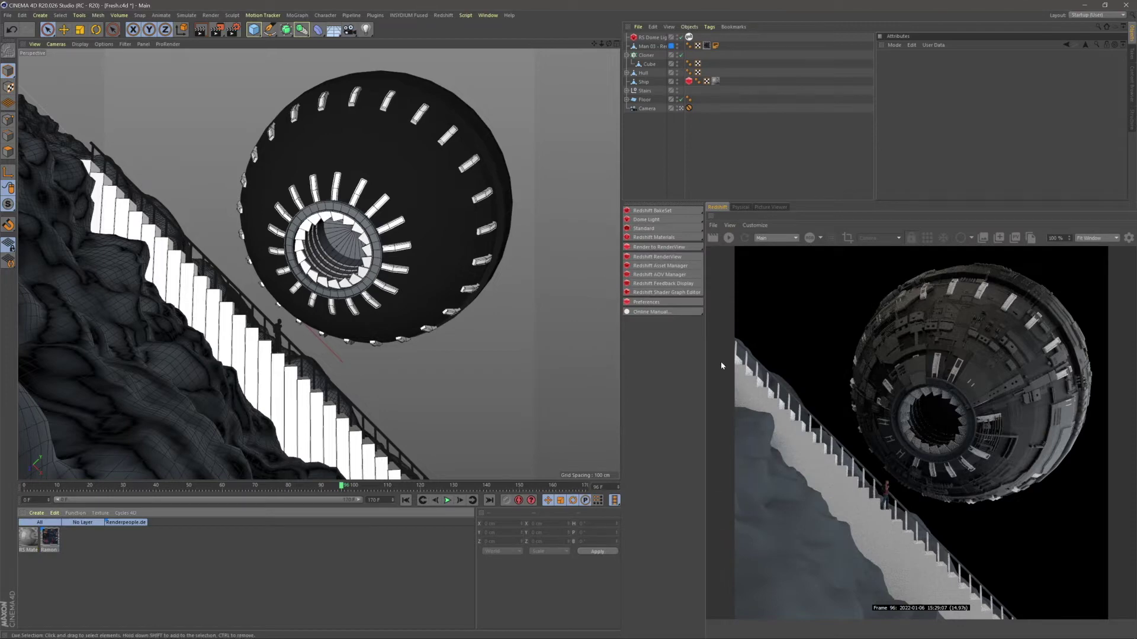
left_click(734, 238)
left_click_drag(29, 537, 133, 441)
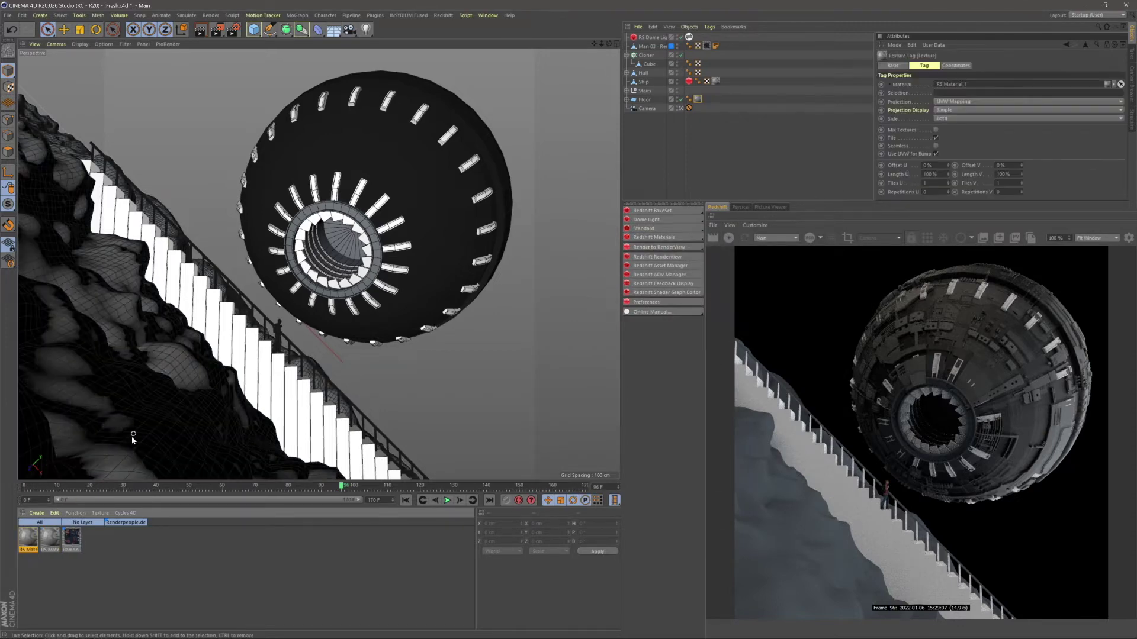
left_click(452, 68)
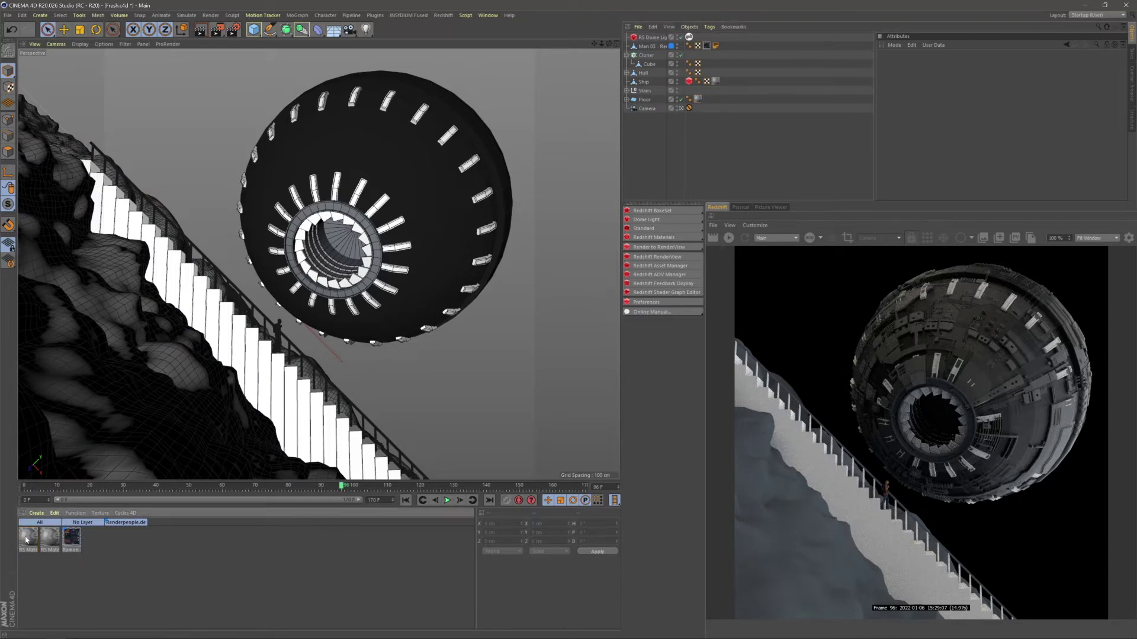
double_click(27, 538)
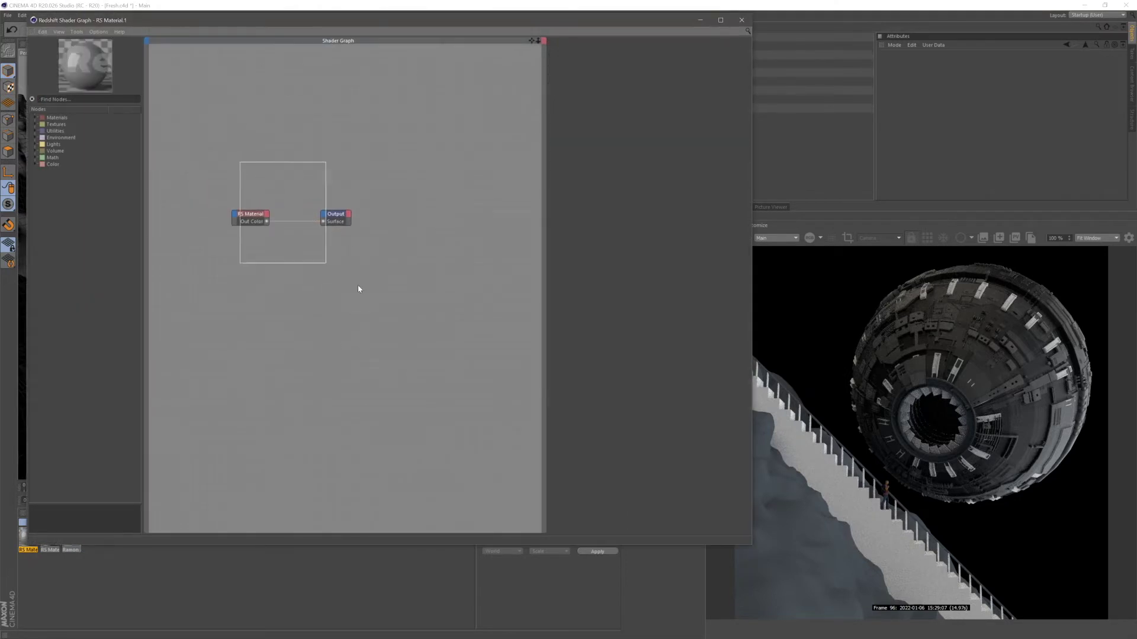
- Import all six CliffJagged004 maps from the 6K folder into the shader graph, declining to copy the images to the project location
key("alt+Tab")
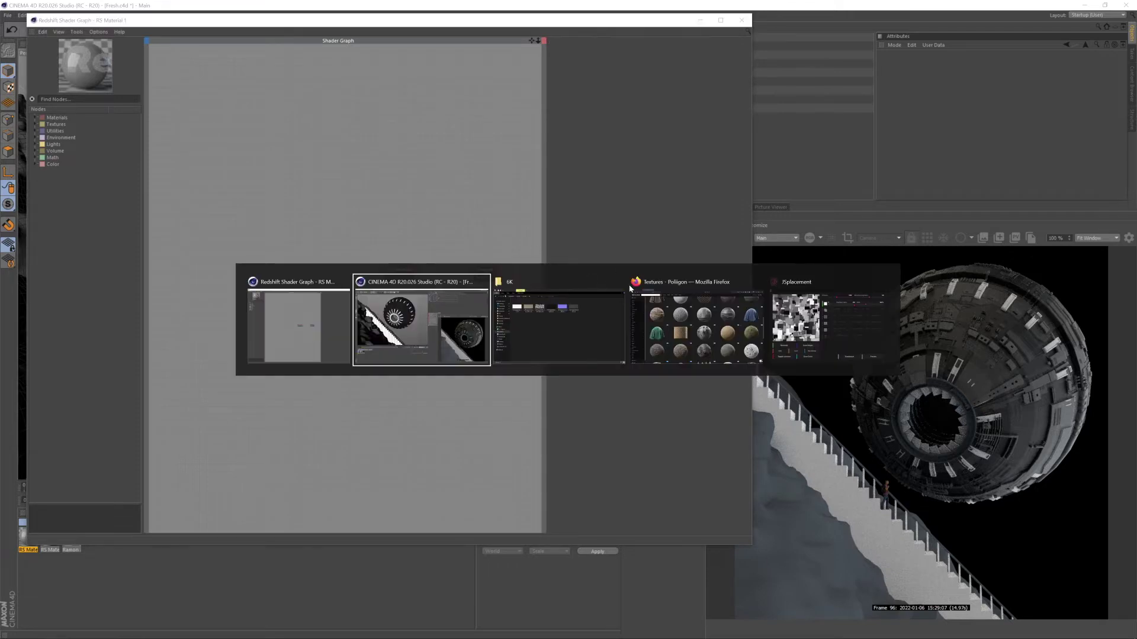
left_click(585, 325)
left_click_drag(891, 405, 541, 359)
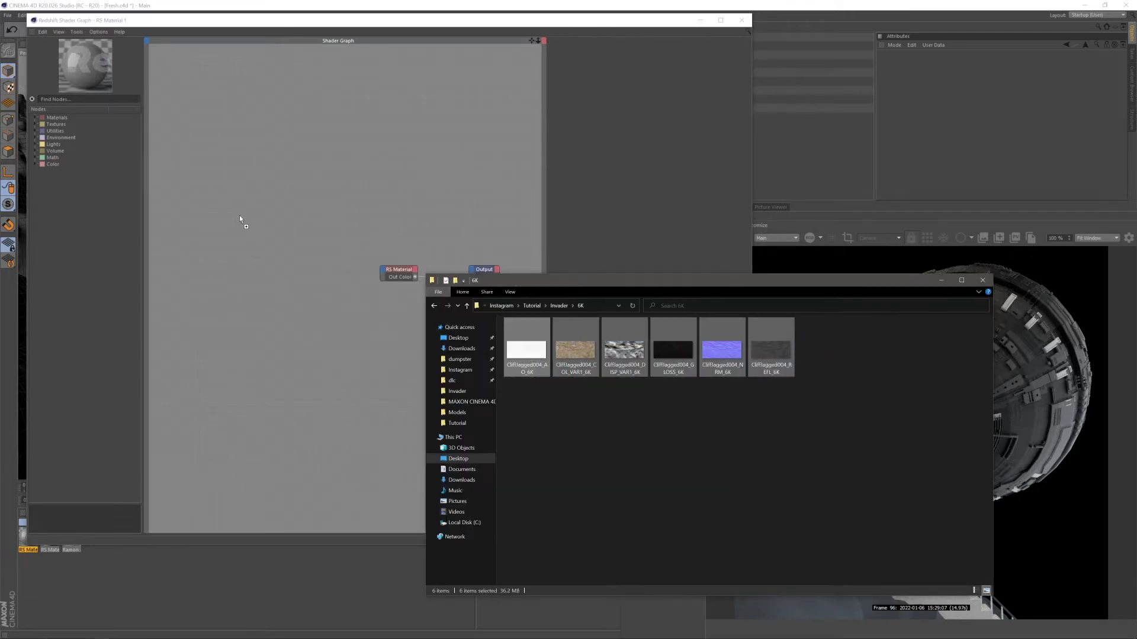
left_click_drag(240, 219, 242, 222)
left_click(638, 360)
left_click(636, 358)
left_click(632, 356)
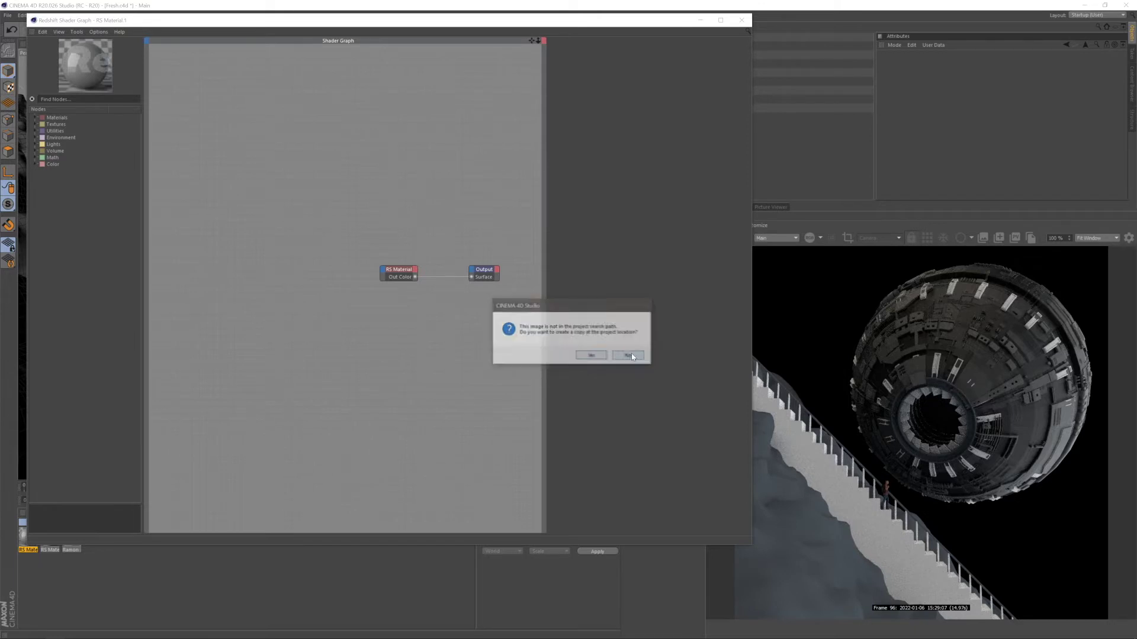
left_click(631, 354)
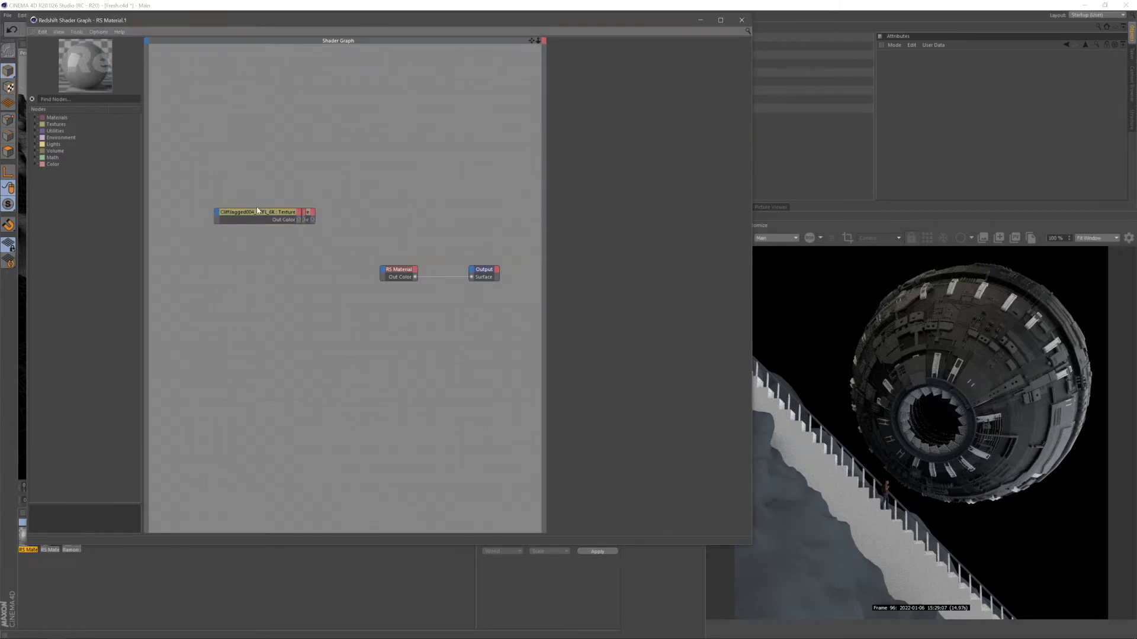
- Spread the stacked CliffJagged004 texture nodes into a column and move them all below the RS Material node
left_click_drag(258, 210, 299, 357)
left_click_drag(283, 217, 300, 331)
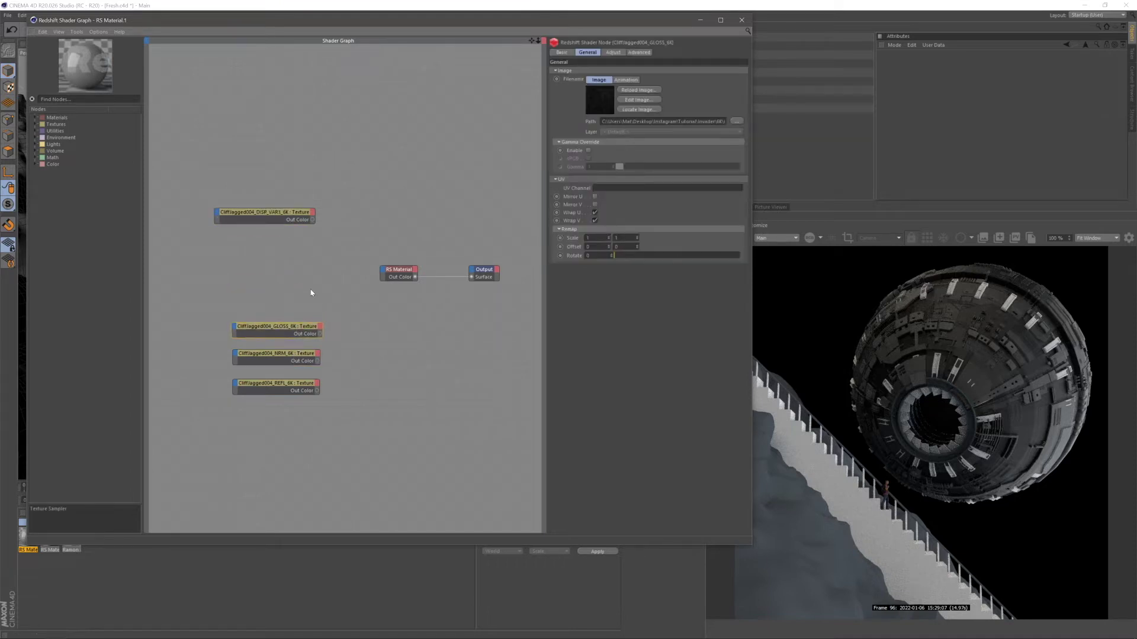
left_click_drag(297, 215, 307, 302)
left_click(289, 215)
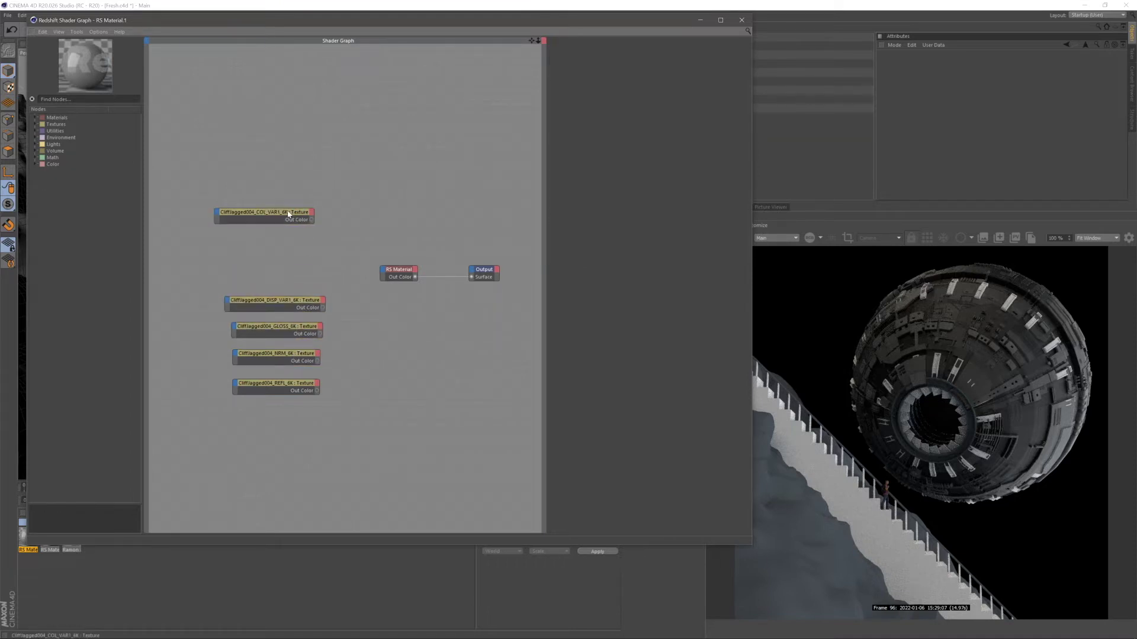
left_click_drag(302, 213, 297, 275)
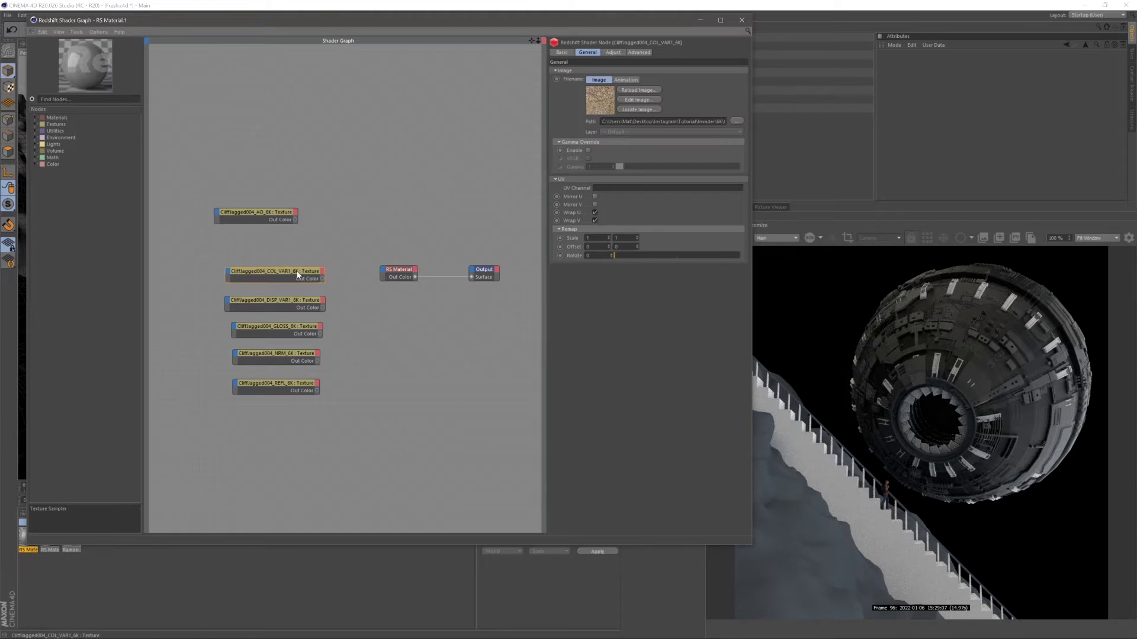
left_click(274, 215)
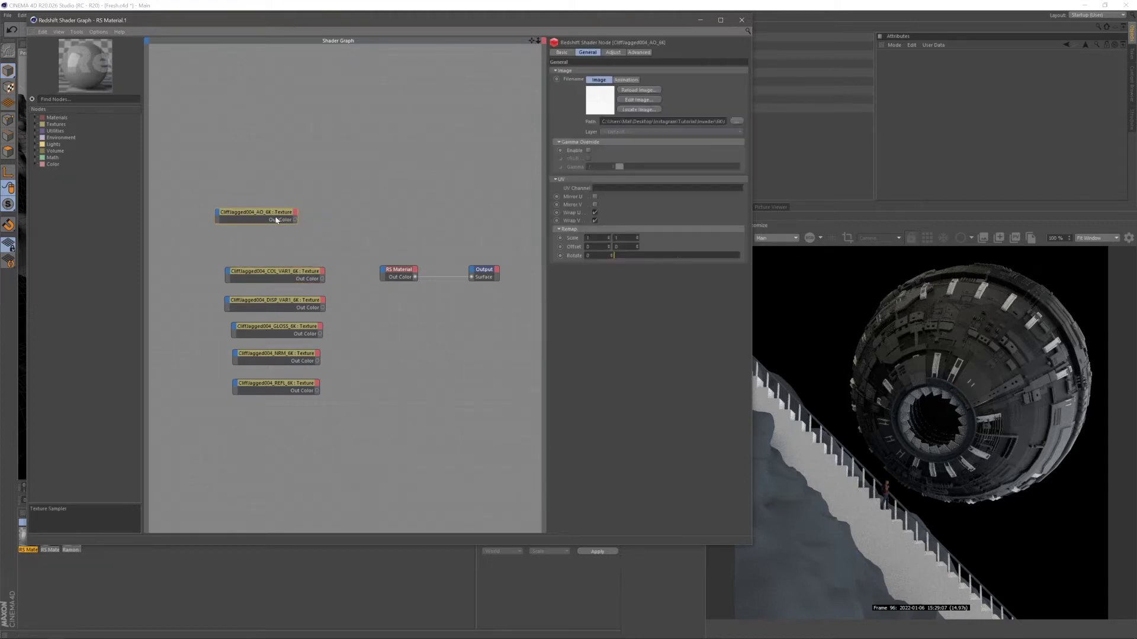
left_click_drag(275, 219, 300, 253)
left_click_drag(198, 202, 314, 470)
left_click_drag(294, 251, 303, 461)
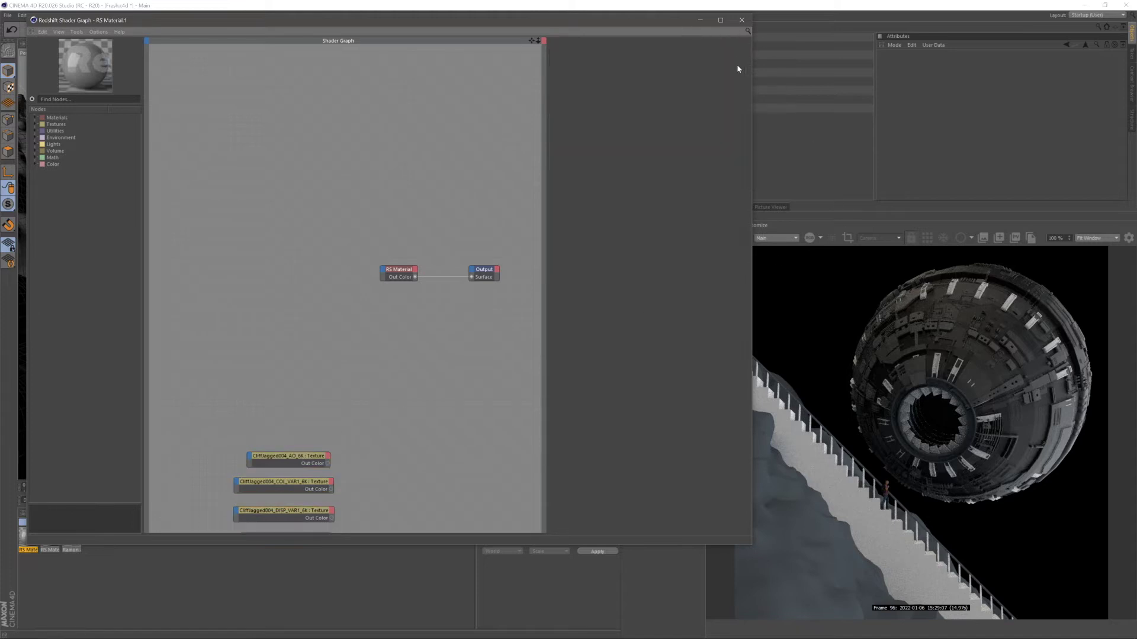
- Start the live Redshift render, limit it to a region over the rock slope and frame that region
left_click_drag(755, 82, 606, 100)
left_click(728, 238)
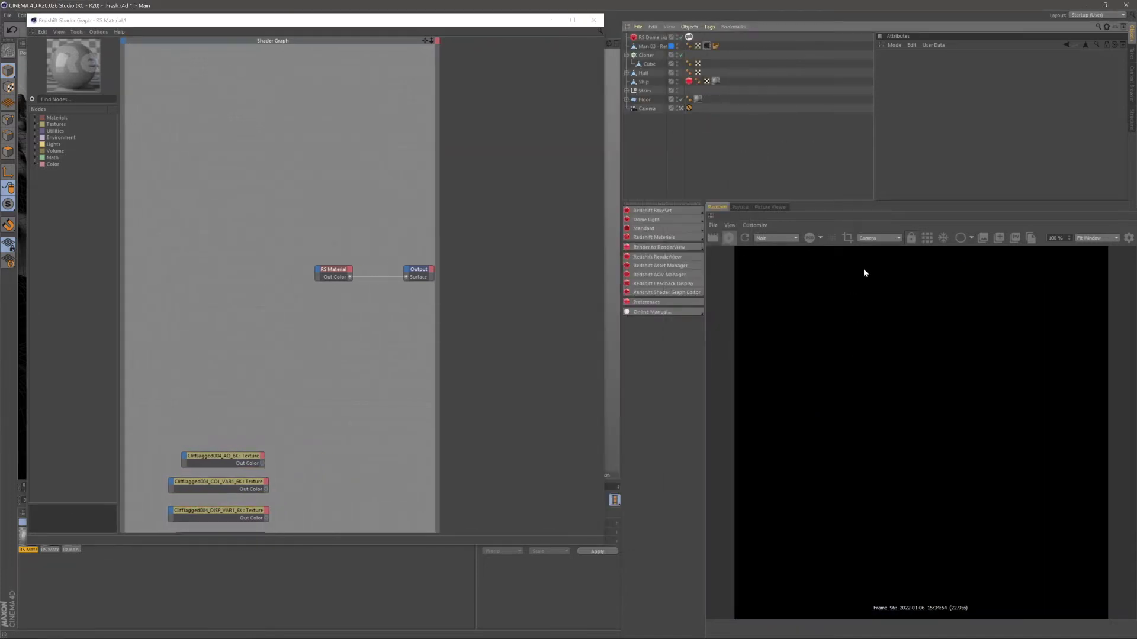
left_click(847, 238)
left_click_drag(972, 404, 782, 585)
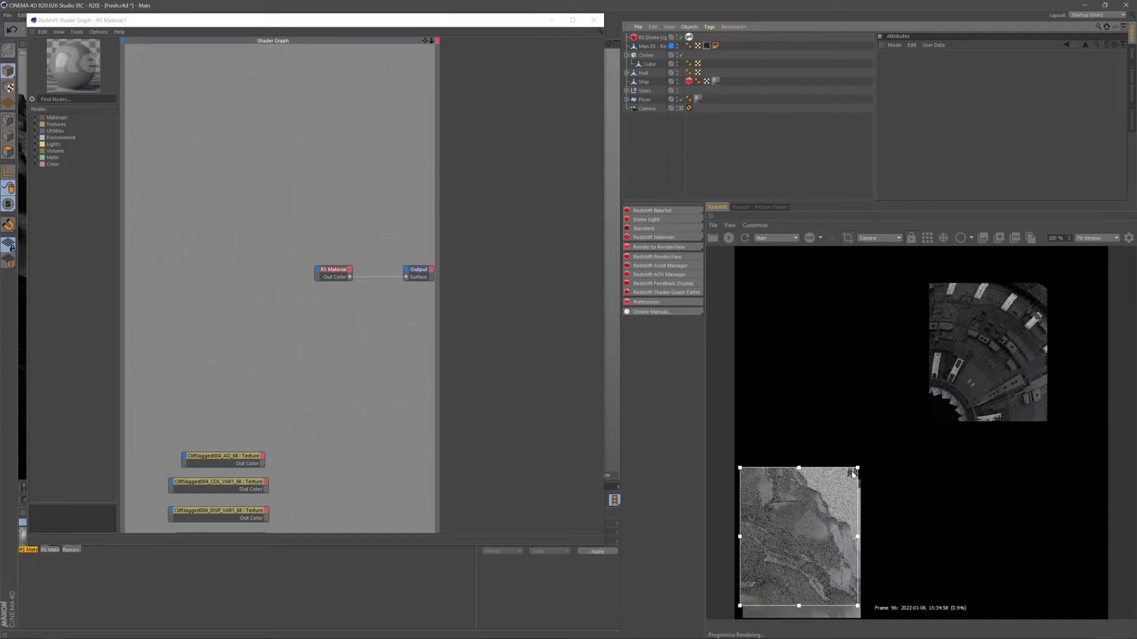
left_click_drag(857, 468, 846, 501)
left_click_drag(806, 561, 812, 568)
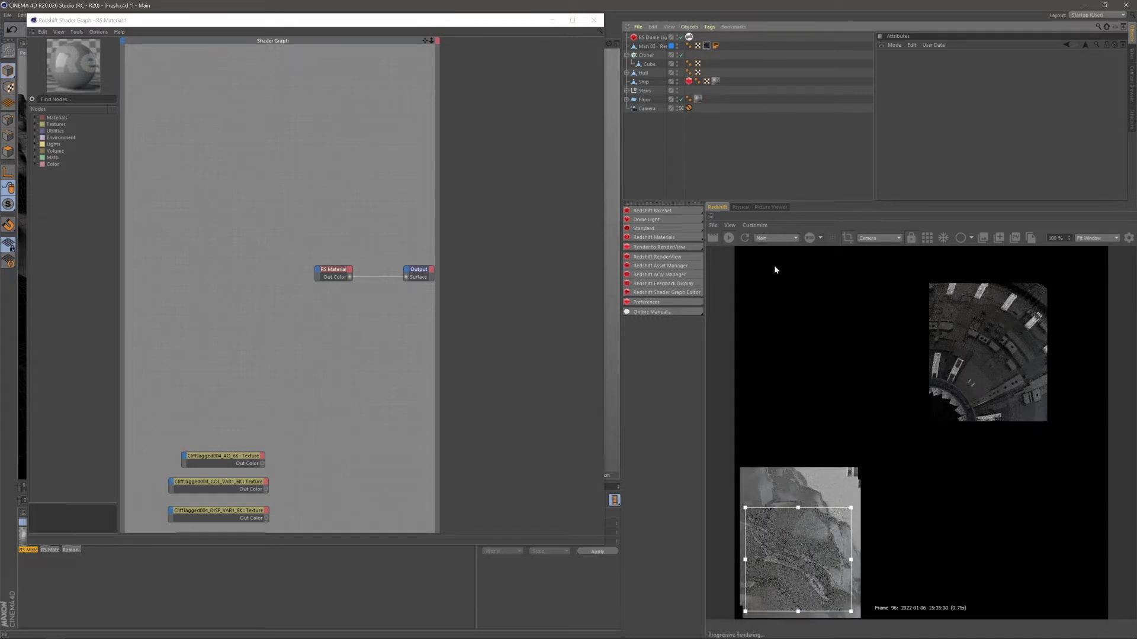
left_click(730, 225)
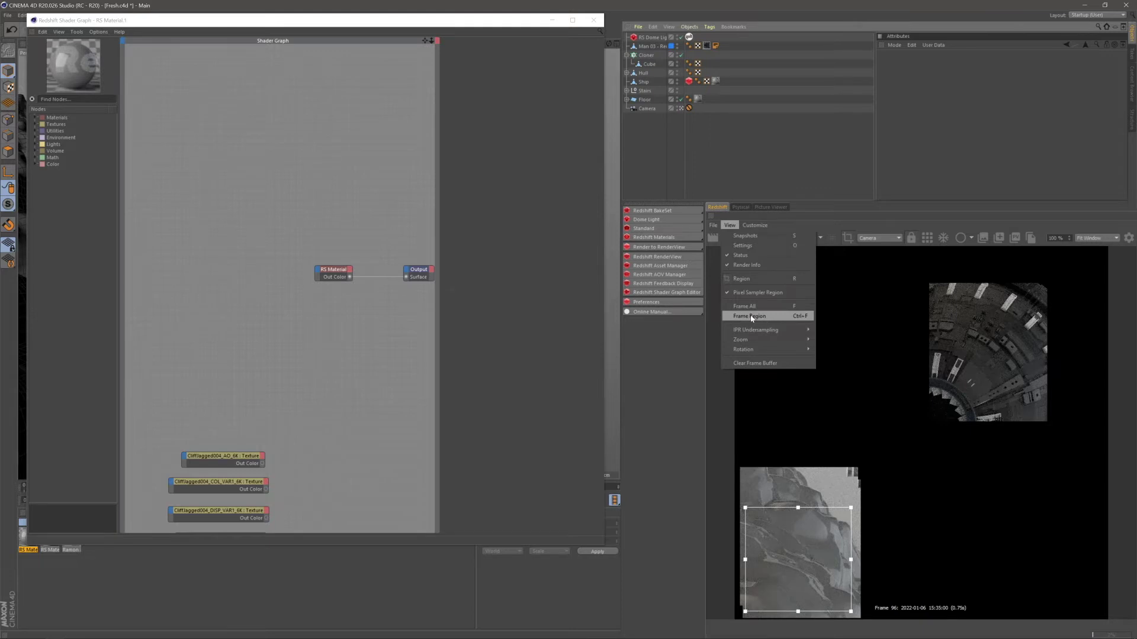
left_click(750, 316)
- Widen the shader graph and connect the COL_VAR1 texture to the RS Material's Diffuse Color
left_click(265, 379)
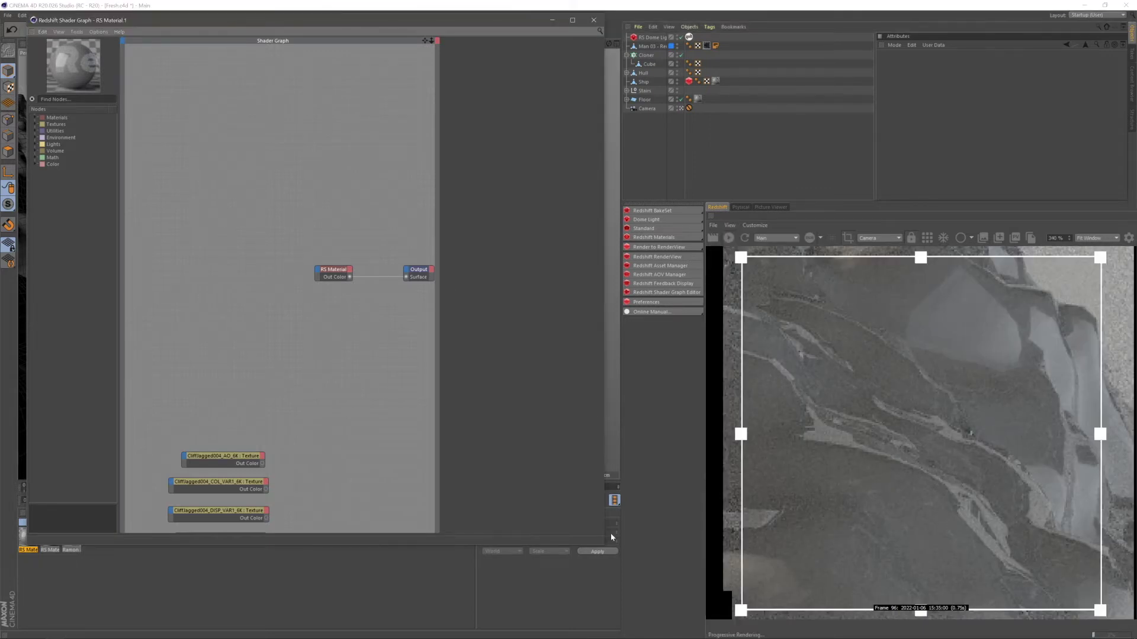
left_click_drag(608, 553, 668, 564)
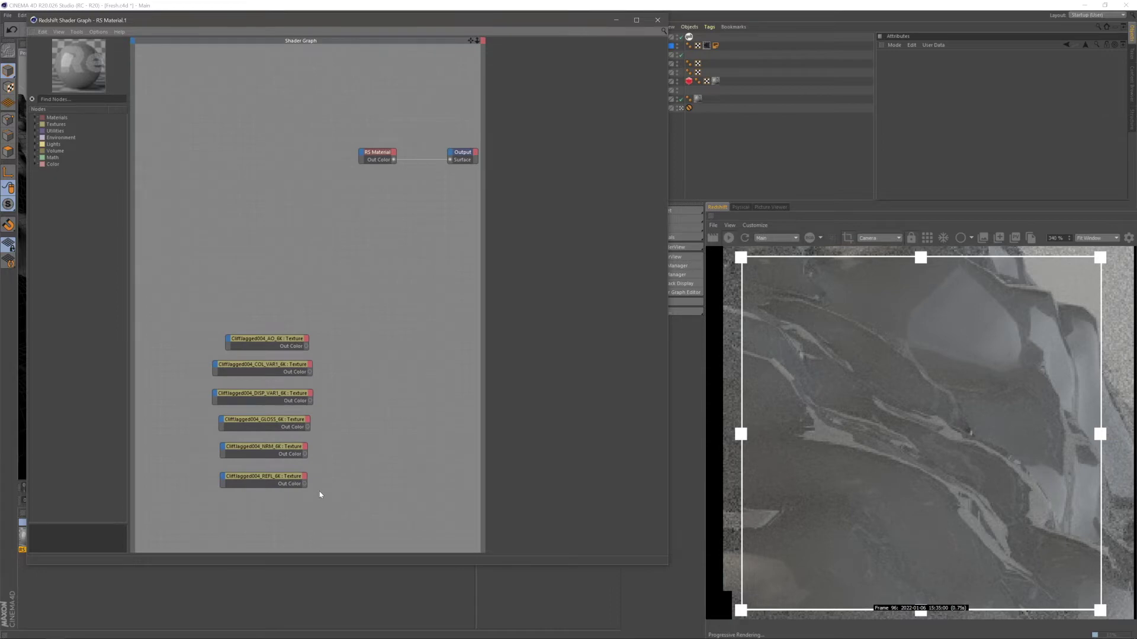
left_click(284, 372)
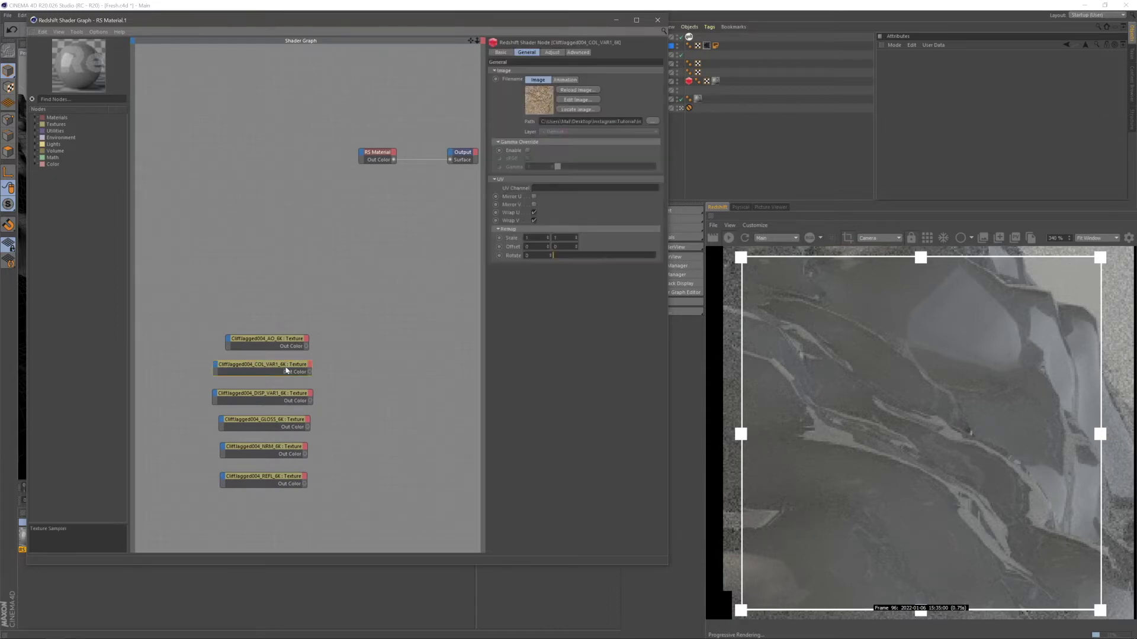
left_click_drag(284, 371, 390, 160)
mouse_move(401, 161)
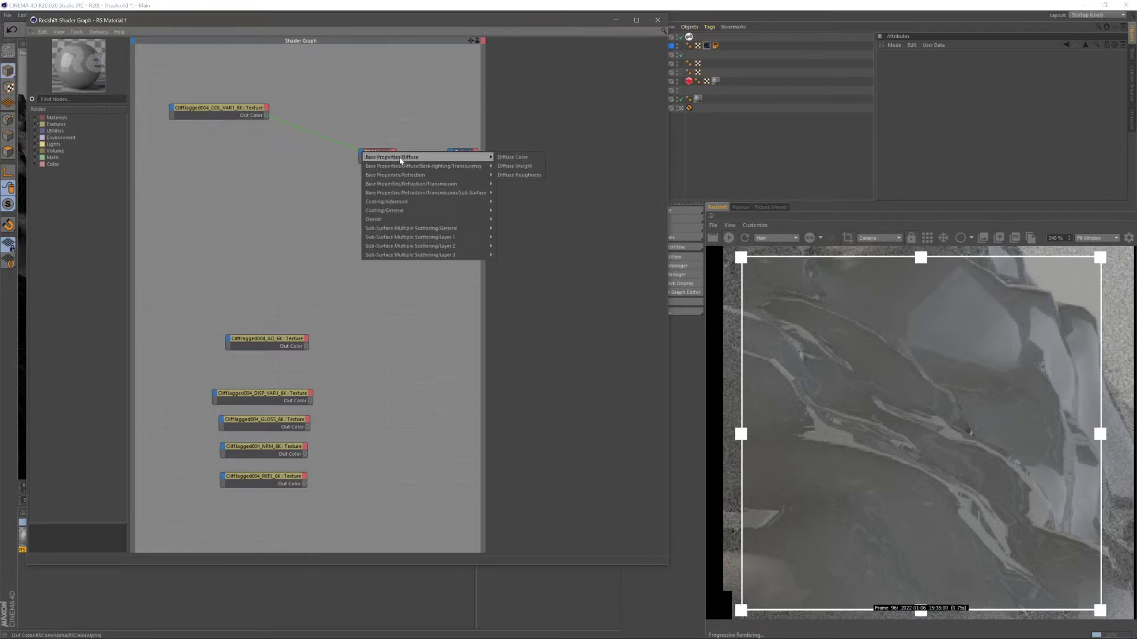
left_click(512, 156)
left_click(364, 148)
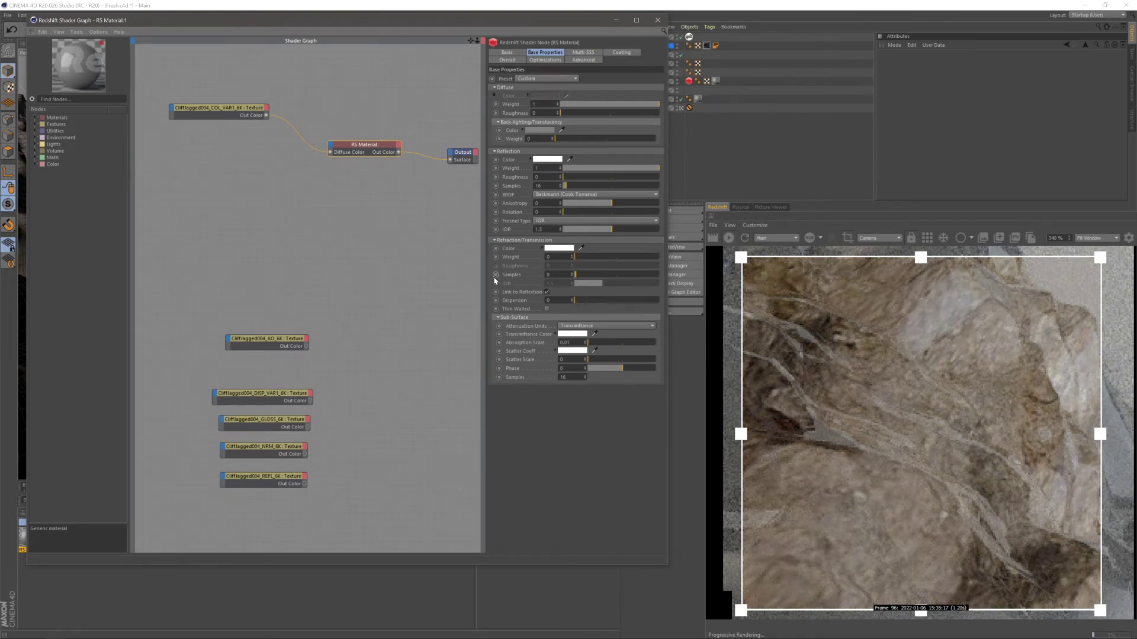
- Set the projection of the Floor object's texture tag to Cubic
left_click_drag(668, 123, 614, 129)
left_click(700, 155)
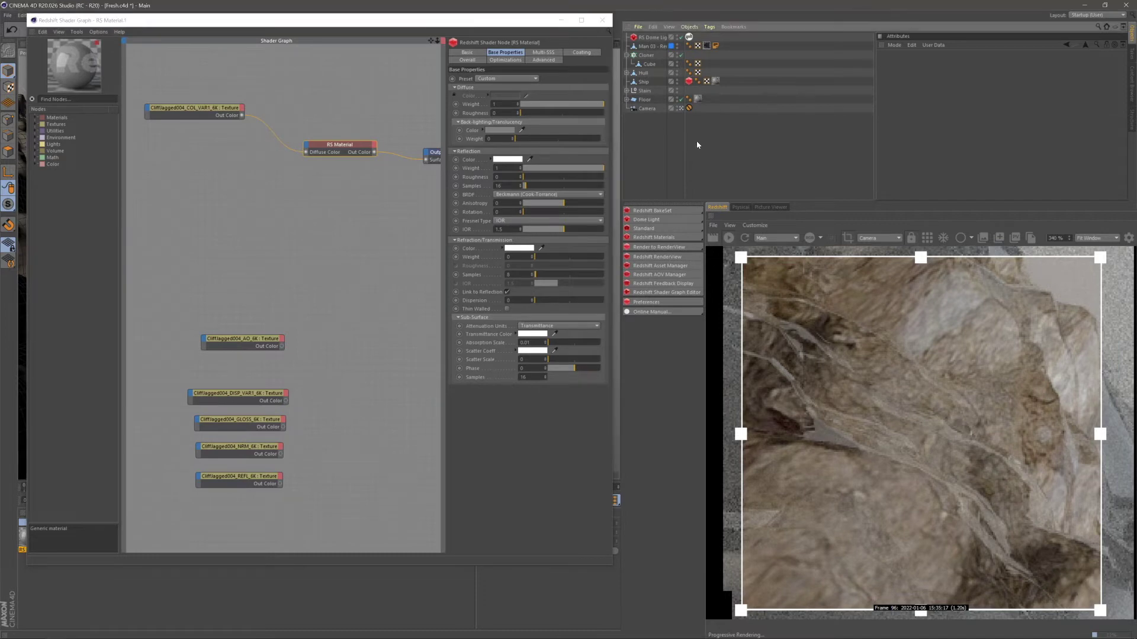
left_click(698, 99)
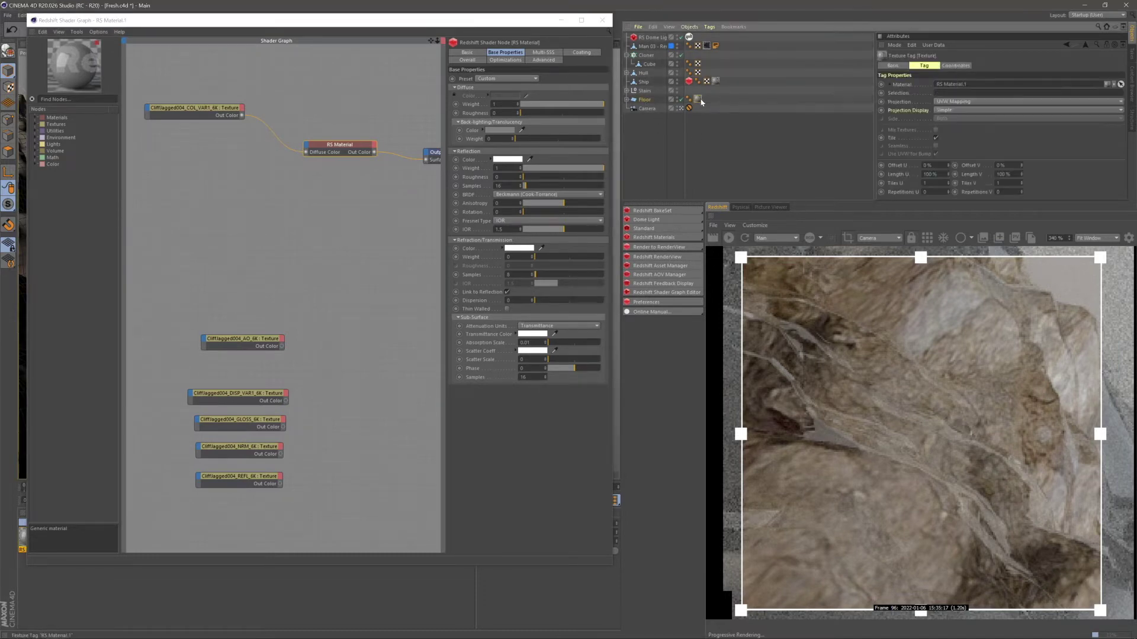
left_click(1007, 102)
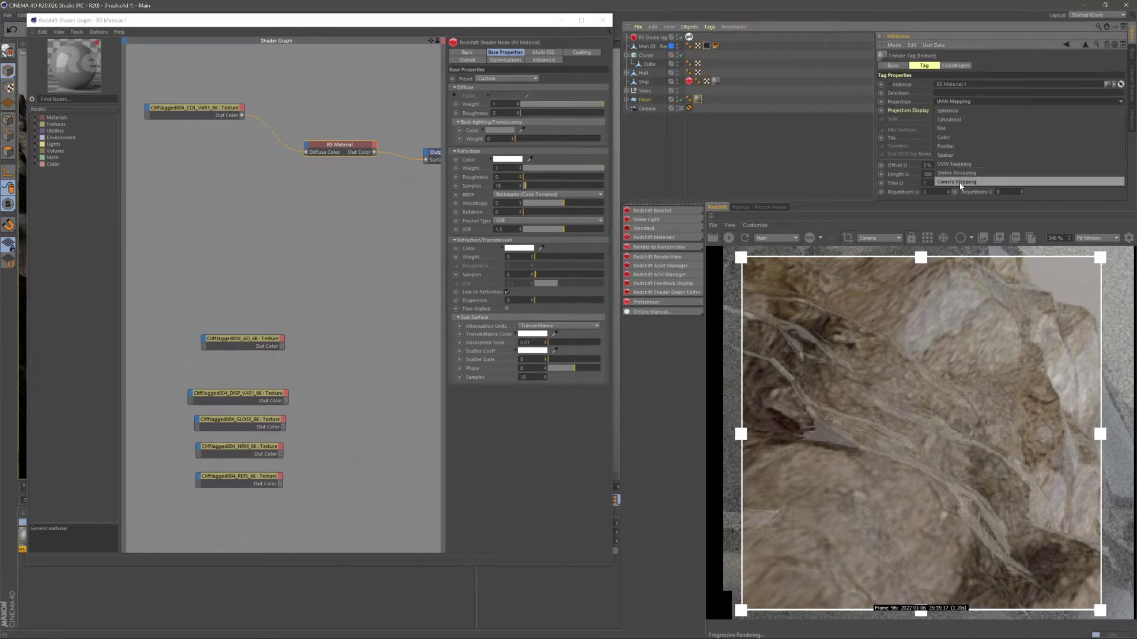
left_click(971, 138)
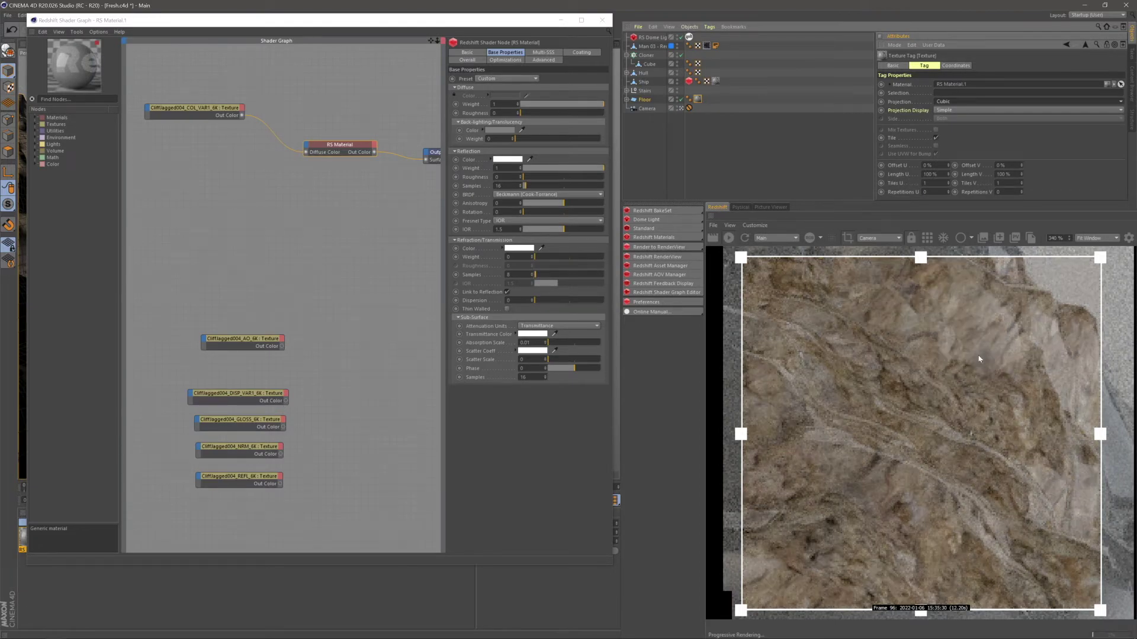
- Move the AO texture node below the color texture and add a Redshift AO node to the graph
left_click(307, 249)
left_click(260, 342)
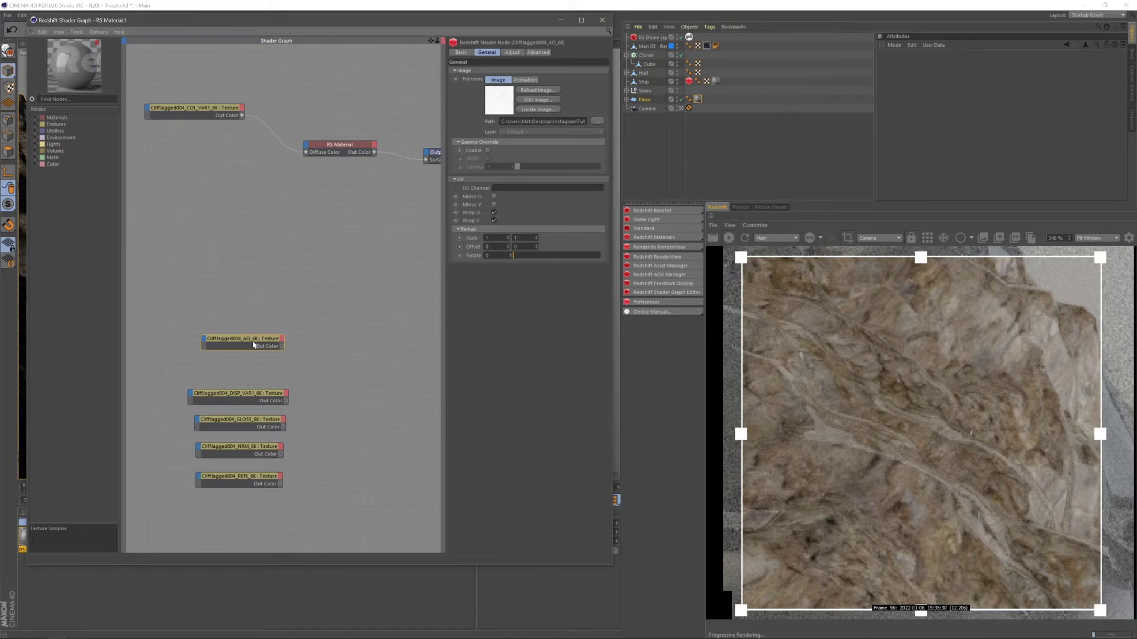
left_click_drag(259, 341, 251, 217)
left_click(306, 189)
middle_click_drag(248, 170, 295, 201)
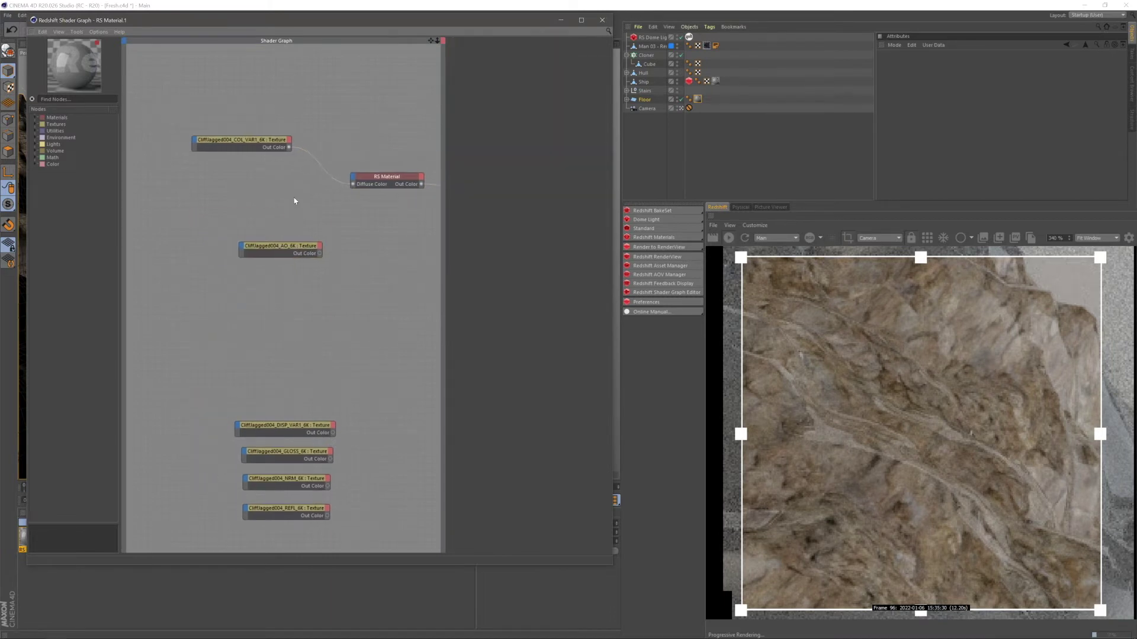
left_click(77, 100)
type("ao")
left_click_drag(55, 125, 194, 250)
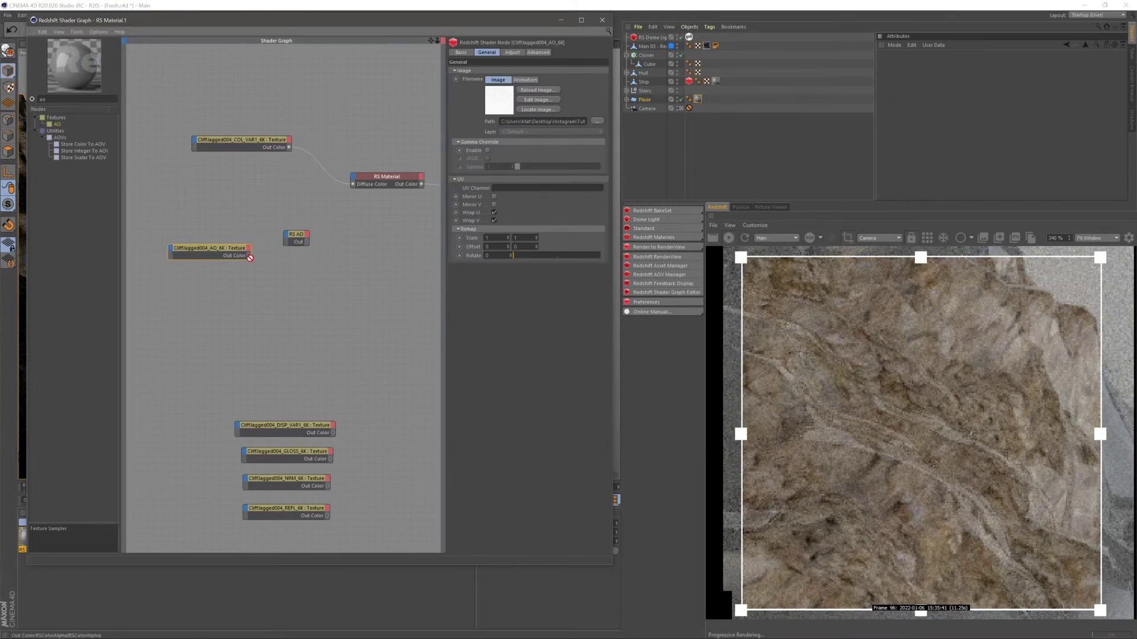
- Connect the AO texture to the RS AO node's Dark input and the AO output to the RS Material's Overall Color
left_click(286, 234)
left_click_drag(285, 237, 353, 177)
left_click(247, 228)
left_click(258, 214)
left_click(300, 231)
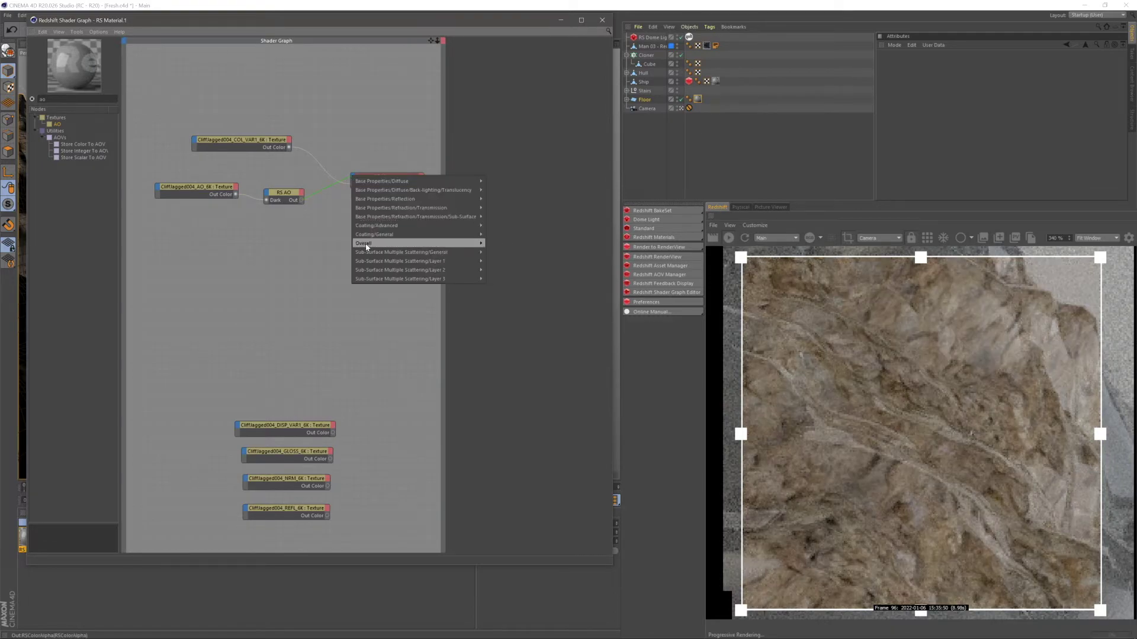
mouse_move(456, 243)
left_click(500, 244)
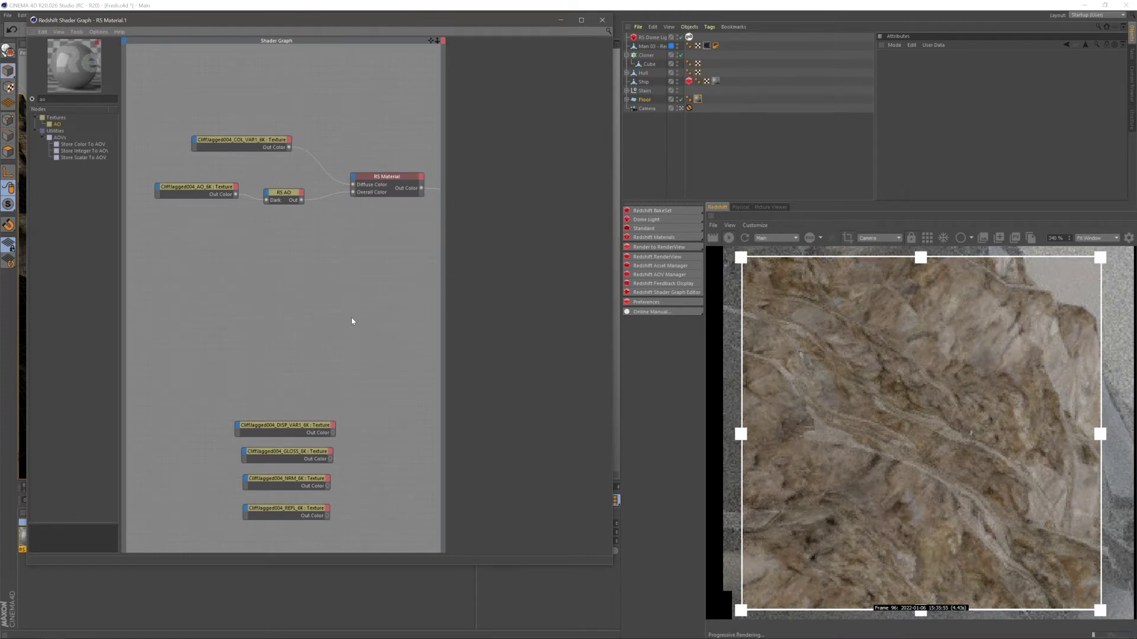
- Find the Redshift Displacement node and add it to the graph above the DISP_VAR1 texture
left_click(296, 427)
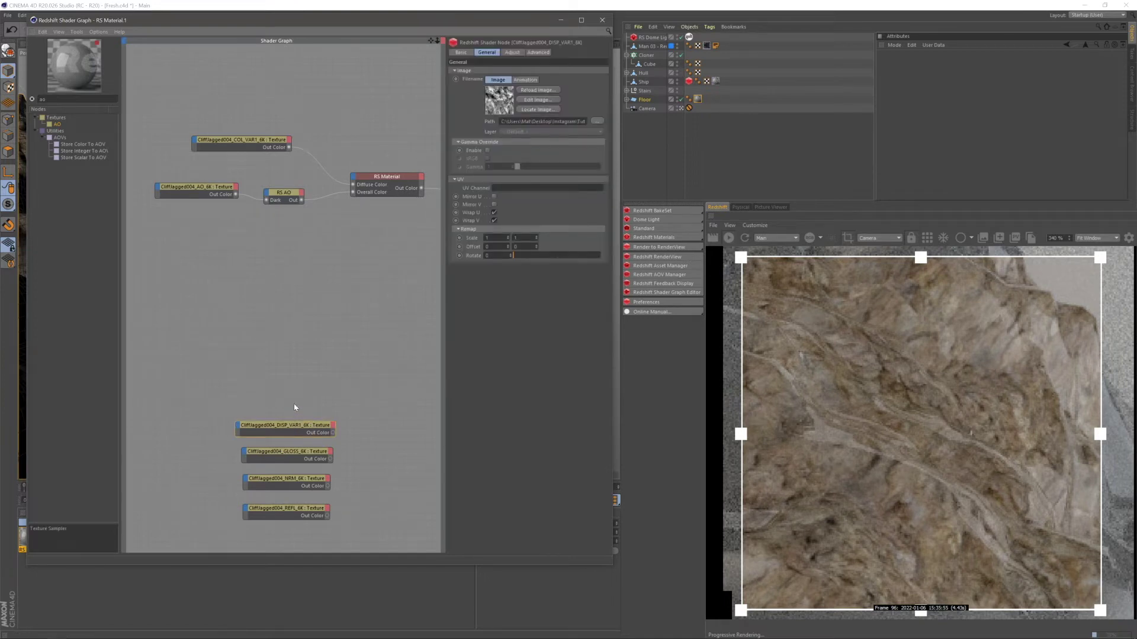
left_click(32, 100)
type("displ")
left_click_drag(91, 135, 375, 330)
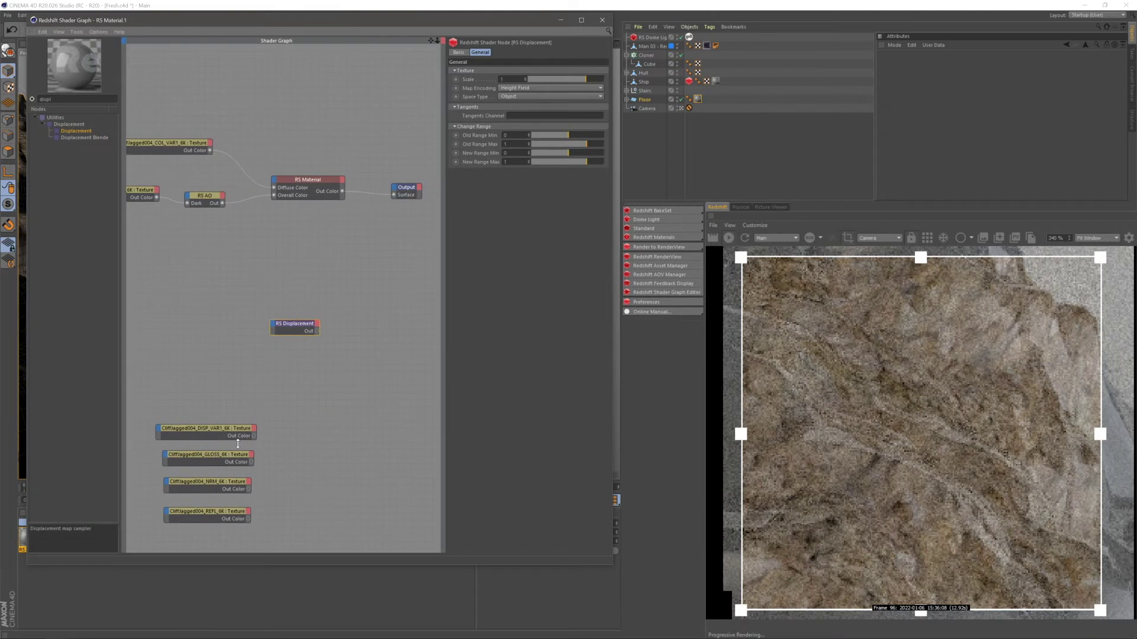
- Connect the DISP_VAR1 texture to the RS Displacement's Tex Map and its output to the Output node's Displacement, and reposition both nodes
left_click_drag(294, 325, 347, 448)
left_click(346, 445)
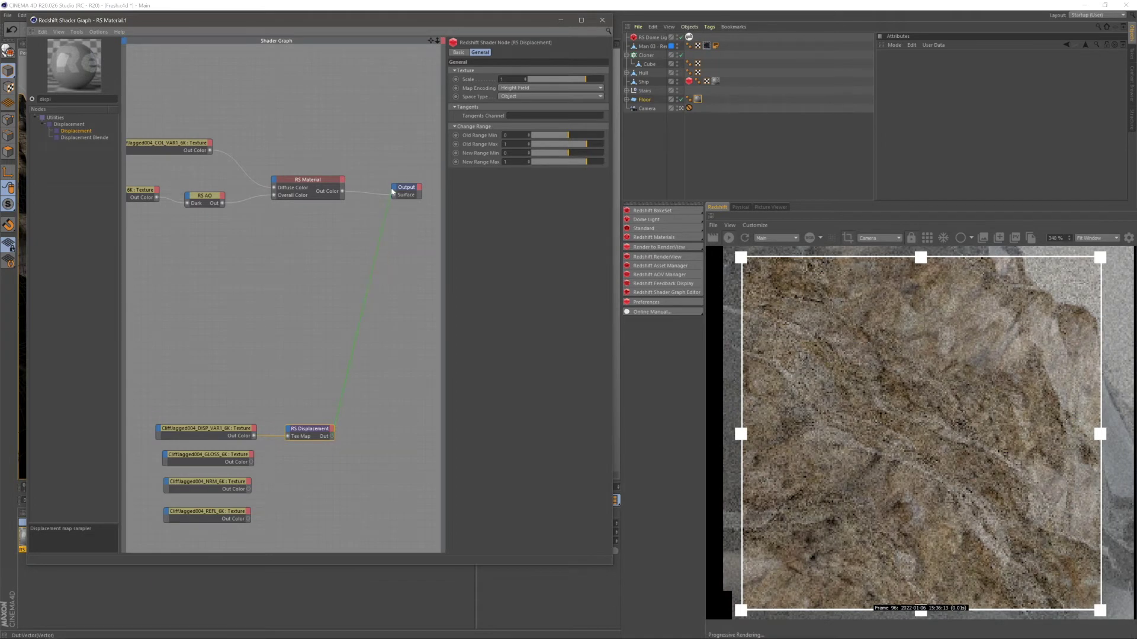
left_click_drag(393, 192, 394, 193)
left_click(408, 209)
left_click_drag(205, 400, 413, 378)
middle_click_drag(355, 319, 377, 326)
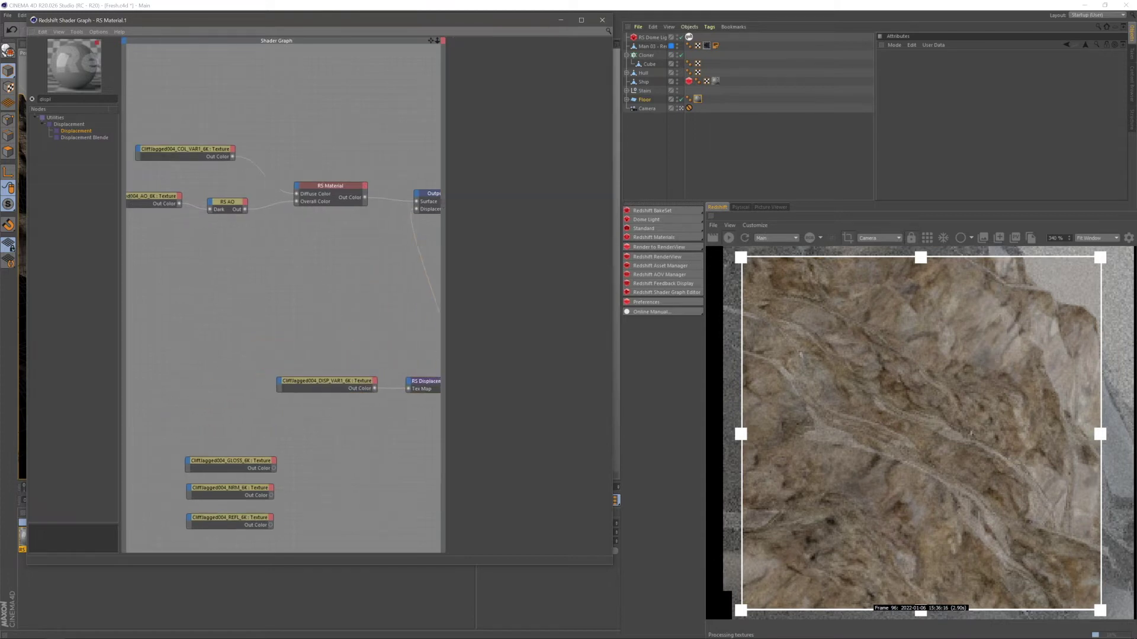
- Move the GLOSS texture node below the AO texture and connect it to the RS Material's Refl Roughness
middle_click_drag(241, 453, 272, 462)
left_click(272, 472)
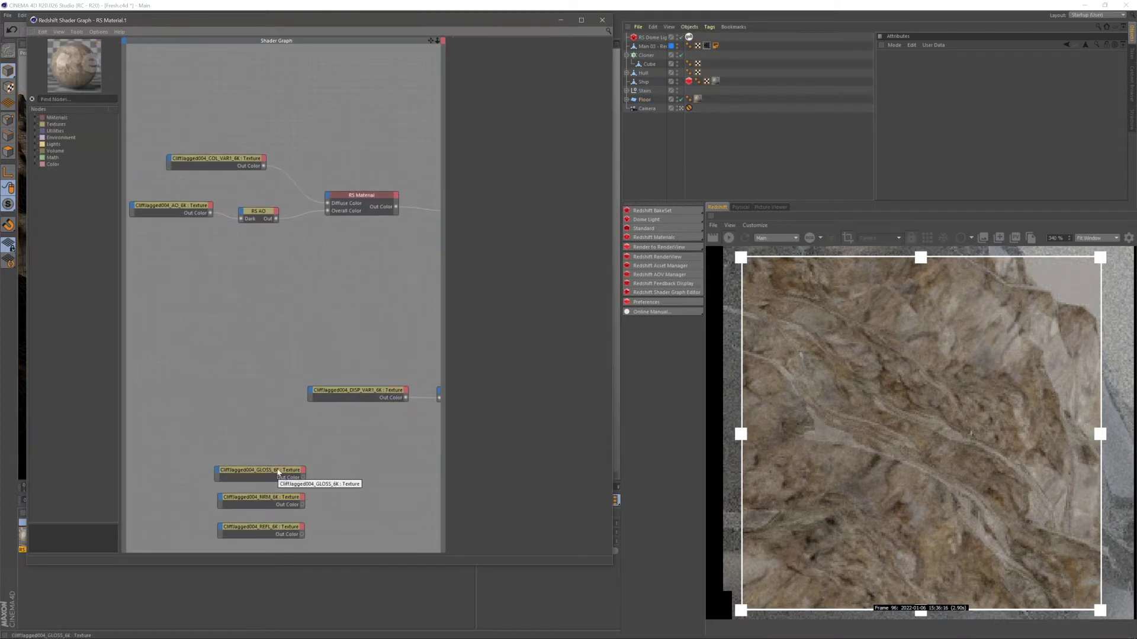
left_click_drag(278, 472, 205, 248)
middle_click_drag(205, 248, 236, 273)
left_click_drag(236, 273, 242, 282)
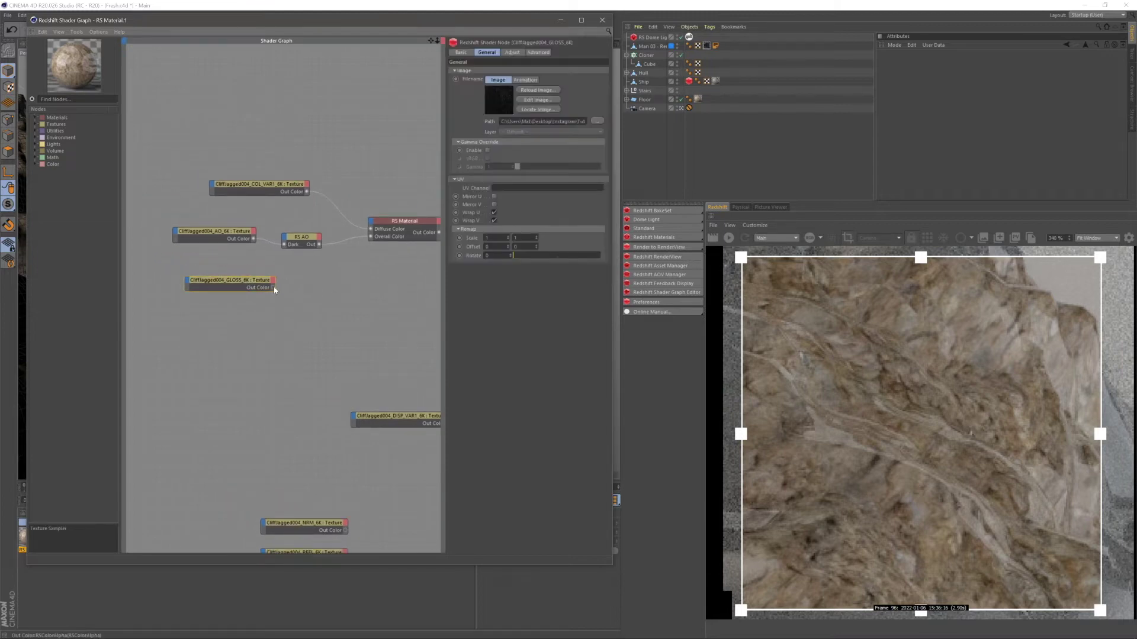
left_click_drag(375, 237, 372, 224)
mouse_move(392, 292)
mouse_move(407, 245)
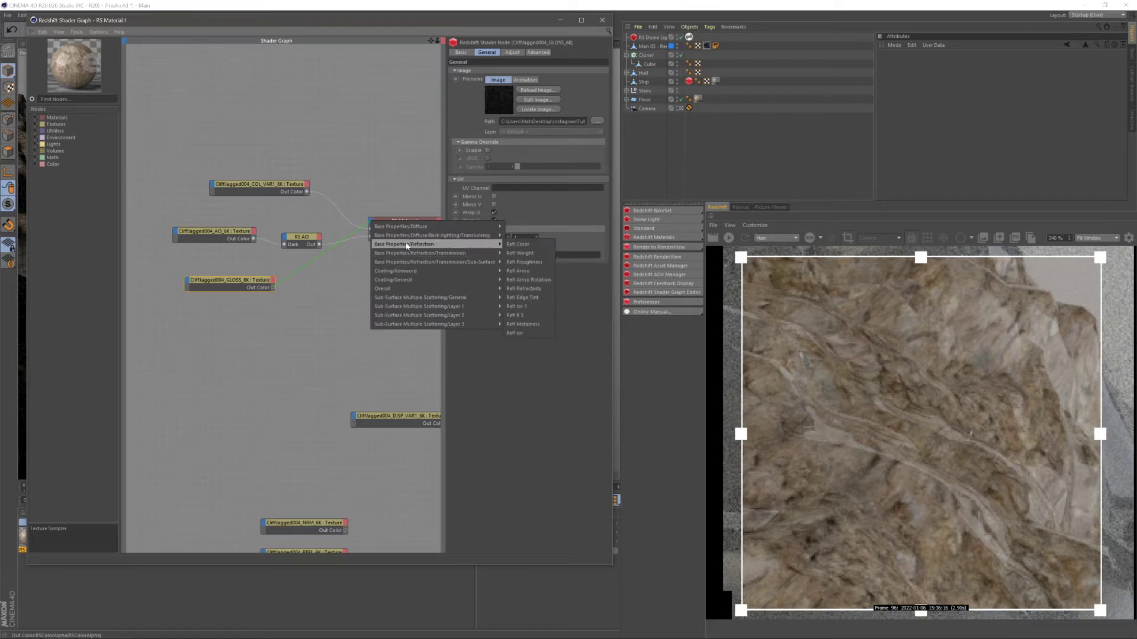
left_click(524, 262)
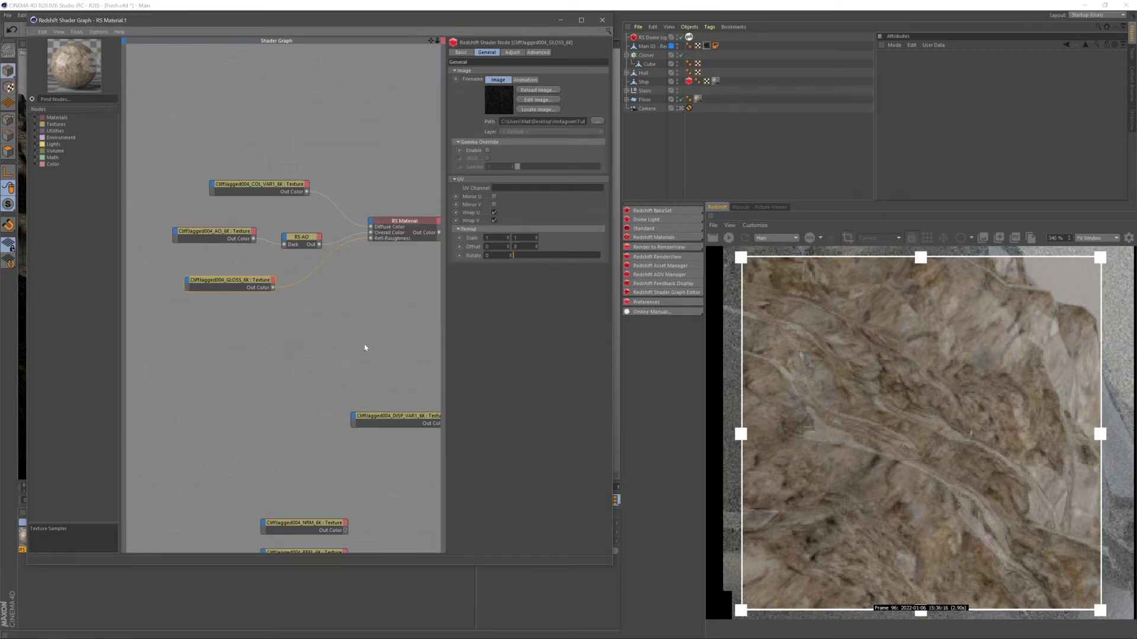
- Move the REFL texture node below the GLOSS texture and connect it to the RS Material's Refl Color
middle_click_drag(301, 370, 268, 321)
left_click_drag(308, 480, 363, 492)
left_click(264, 507)
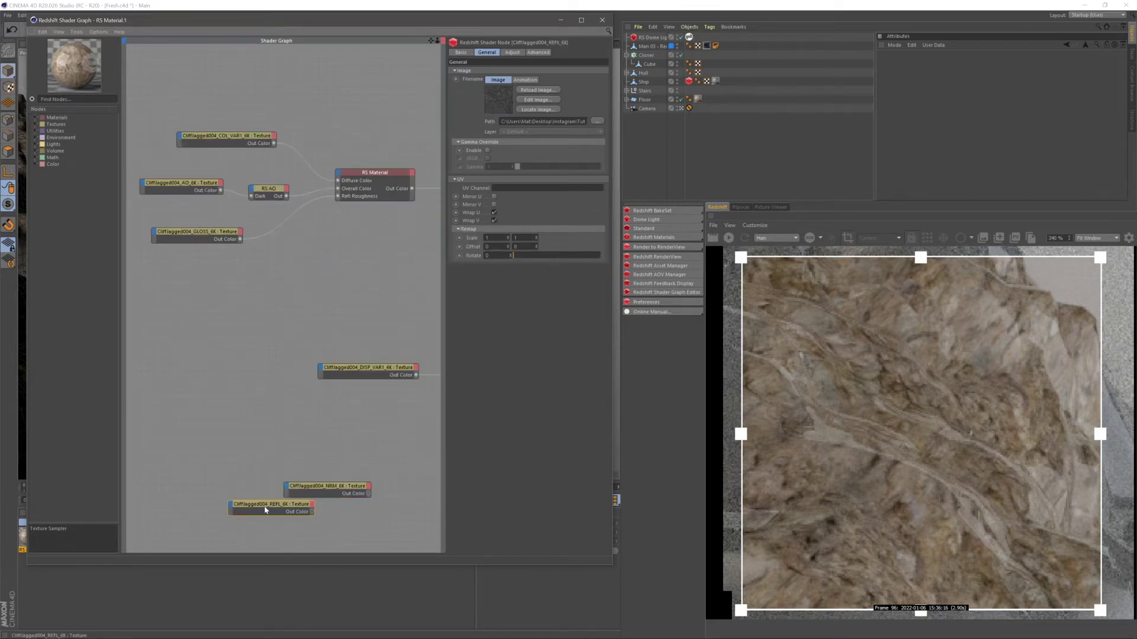
left_click_drag(275, 507, 221, 318)
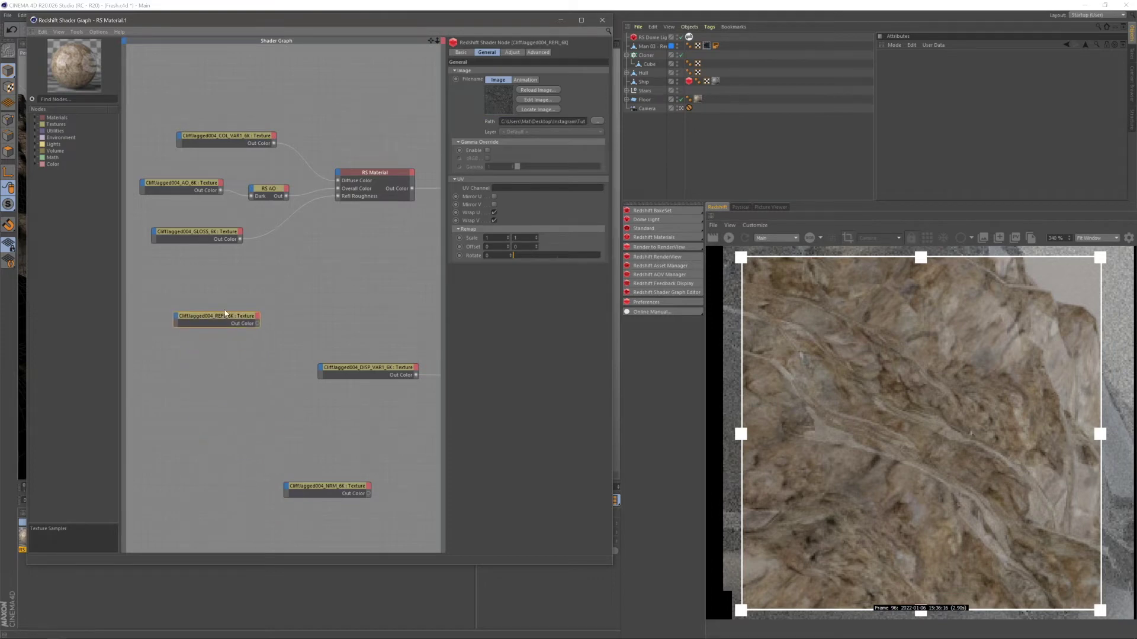
left_click(253, 308)
left_click_drag(244, 318, 225, 268)
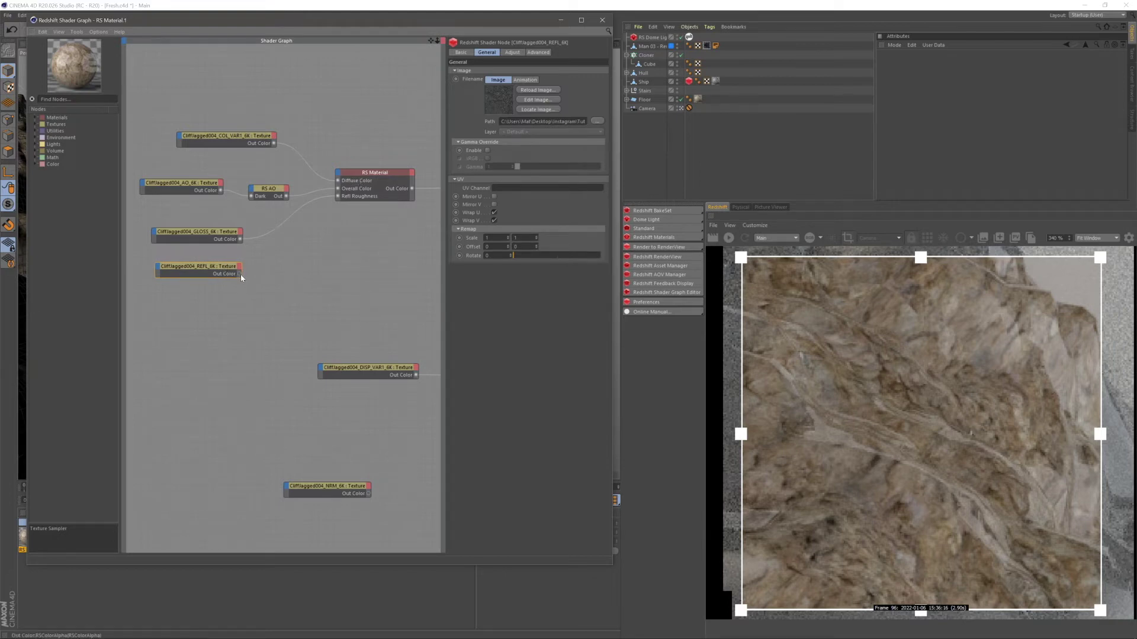
left_click_drag(354, 176, 340, 176)
mouse_move(408, 196)
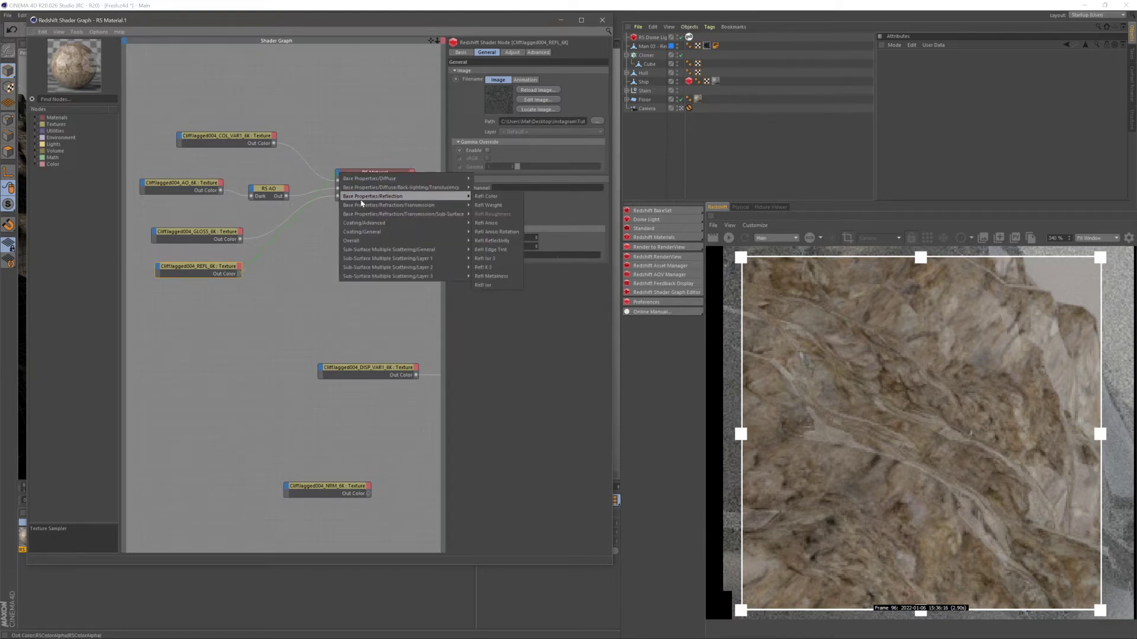
left_click(486, 196)
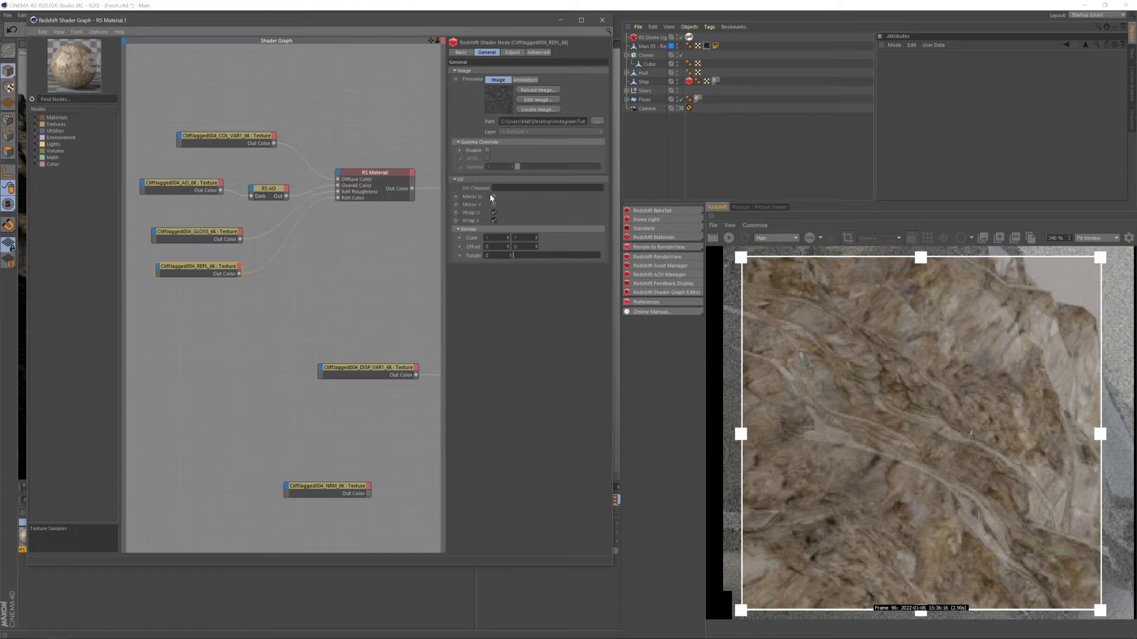
- Set the RS Material's reflection weight to 0.7
left_click(385, 183)
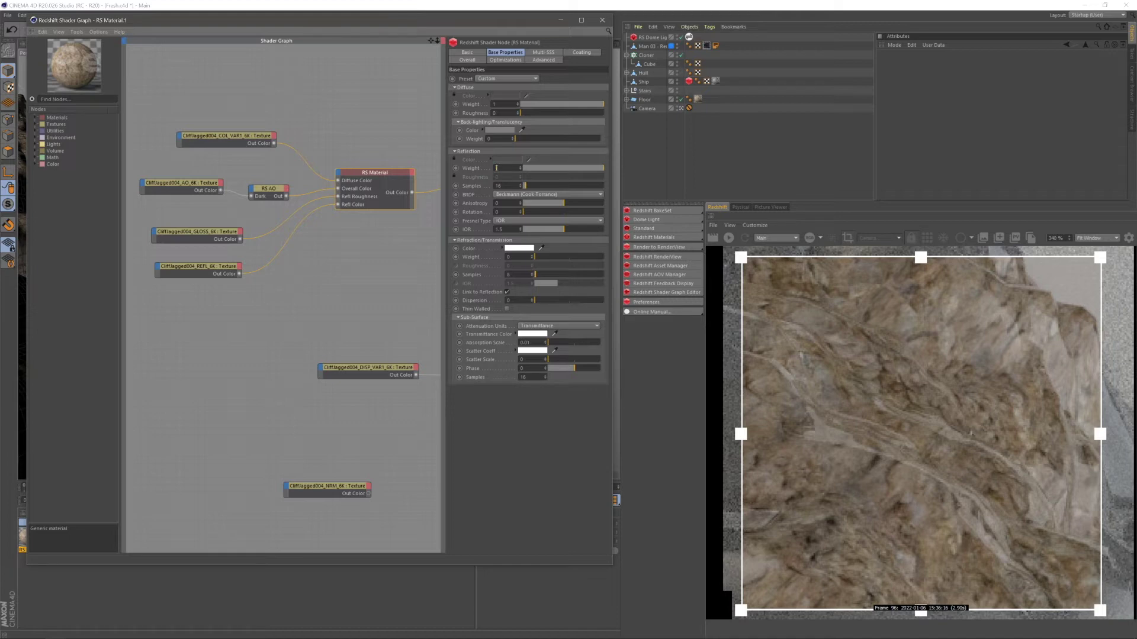
type("0.7")
key("Return")
- Move the NRM texture below the REFL texture, add an RS Bump Map node, and connect the texture to its Input
left_click_drag(328, 486, 229, 318)
left_click(142, 213)
type("bump")
left_click_drag(82, 142, 296, 327)
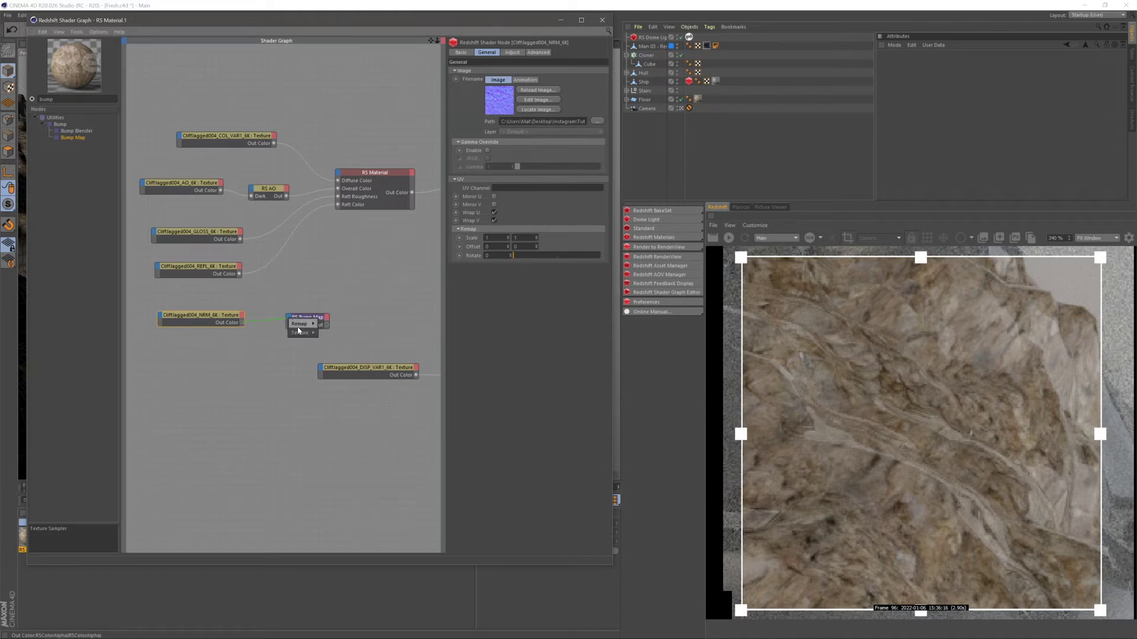
left_click(324, 333)
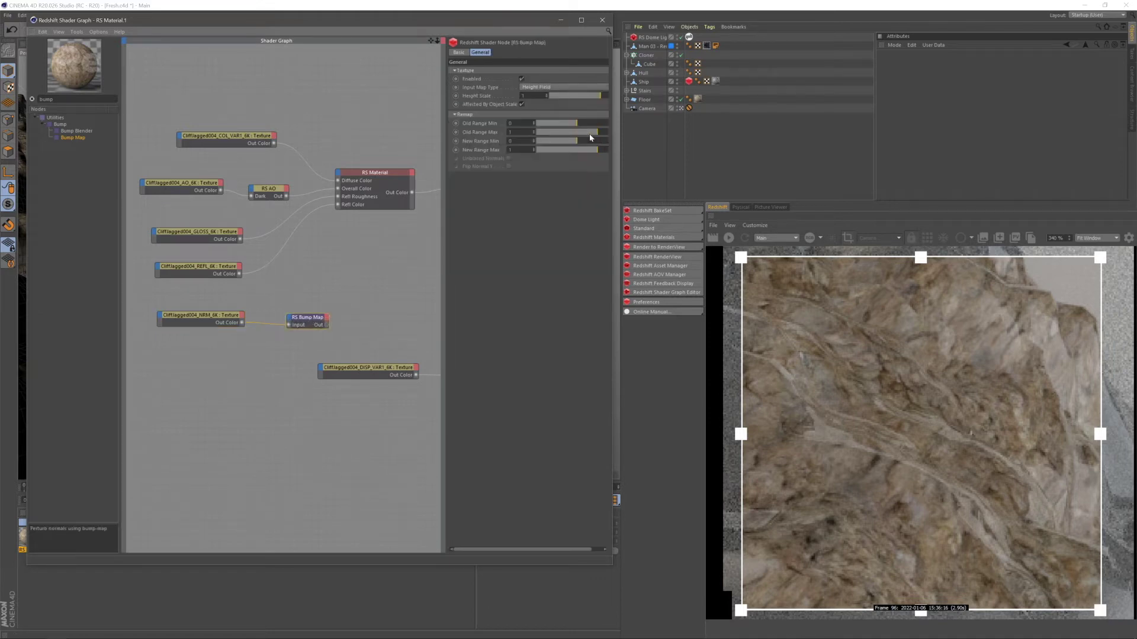
- Set the Bump Map's input map type to Tangent-Space Normal and connect its output to the RS Material's Bump Input
left_click(537, 87)
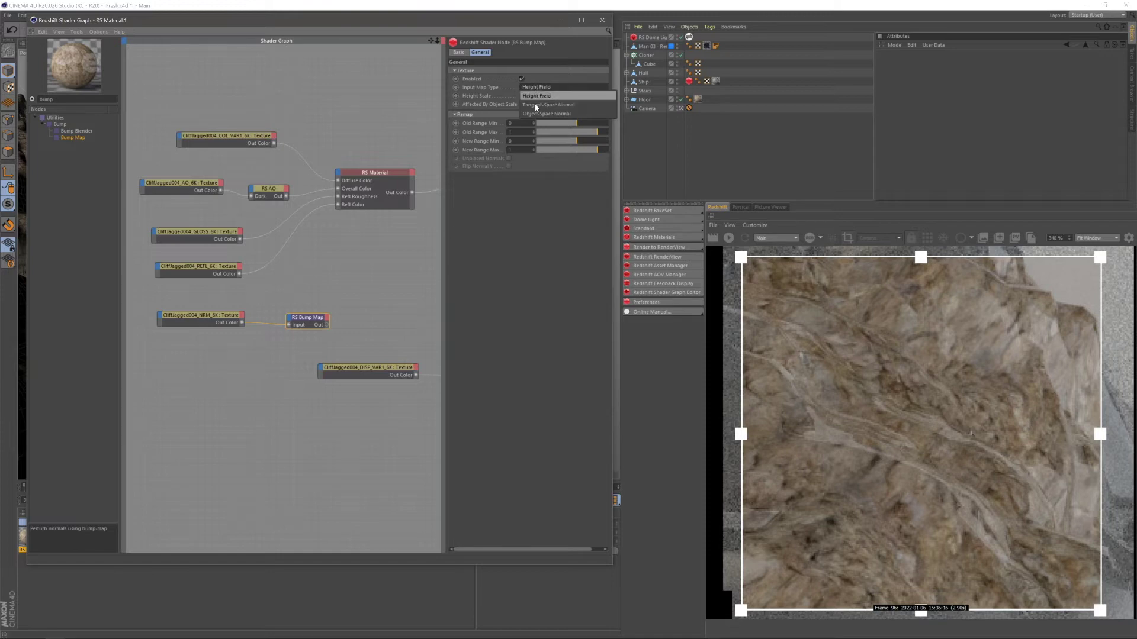
left_click(536, 105)
left_click(361, 275)
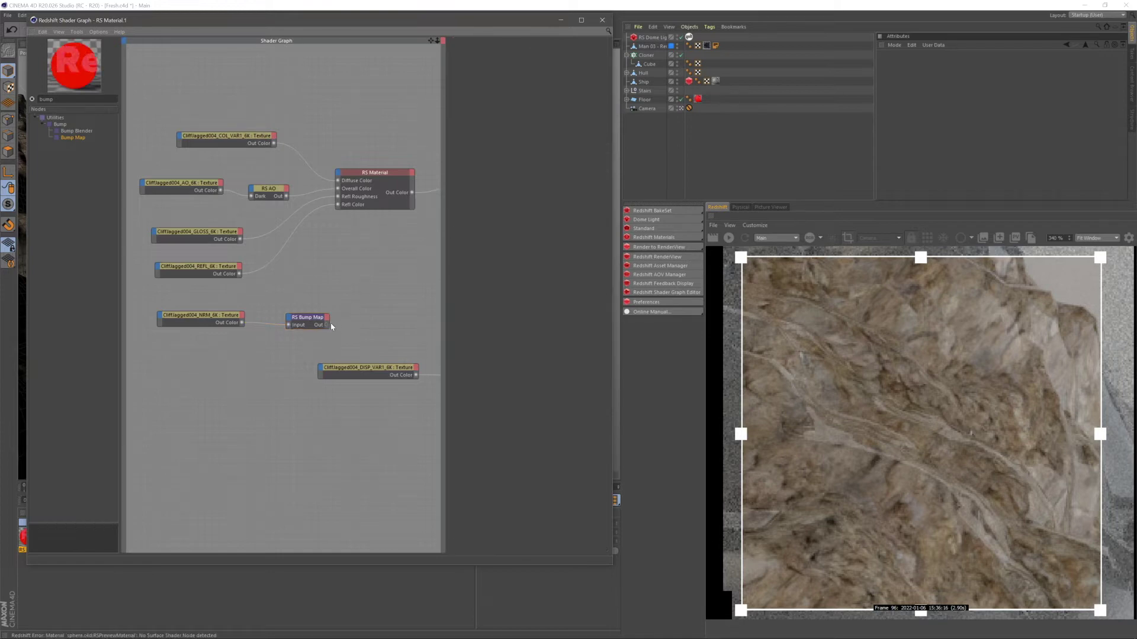
left_click_drag(344, 172, 341, 174)
mouse_move(379, 239)
left_click(486, 266)
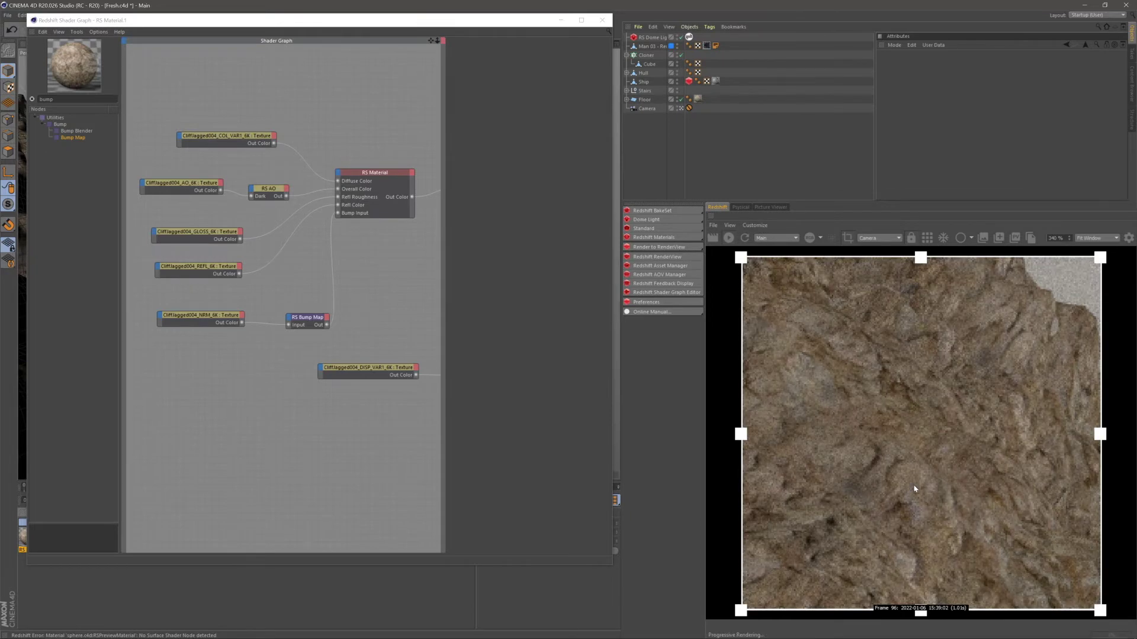
- Shift the RS Material network away from the Output node and move the shader graph window off the object list
left_click(347, 307)
scroll(347, 306, "down", 3)
left_click_drag(178, 155, 377, 342)
left_click_drag(354, 213, 316, 171)
left_click(363, 152)
left_click_drag(523, 17, 484, 20)
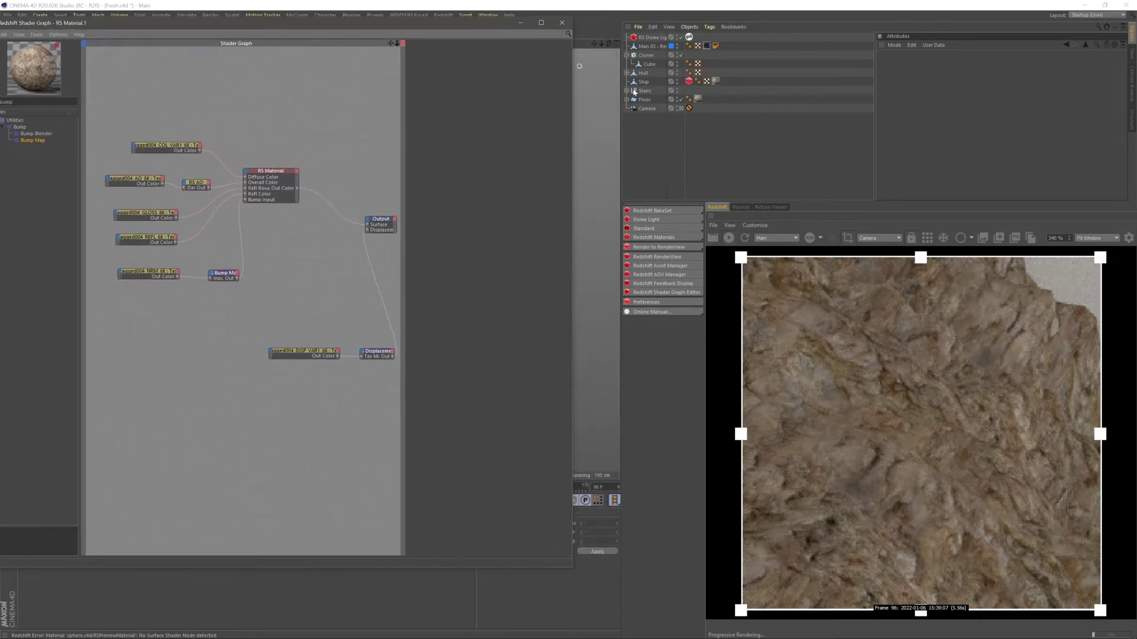
- Add a Redshift Object tag to the Floor, override its geometry settings and enable tessellation
left_click(711, 173)
right_click(645, 101)
mouse_move(684, 160)
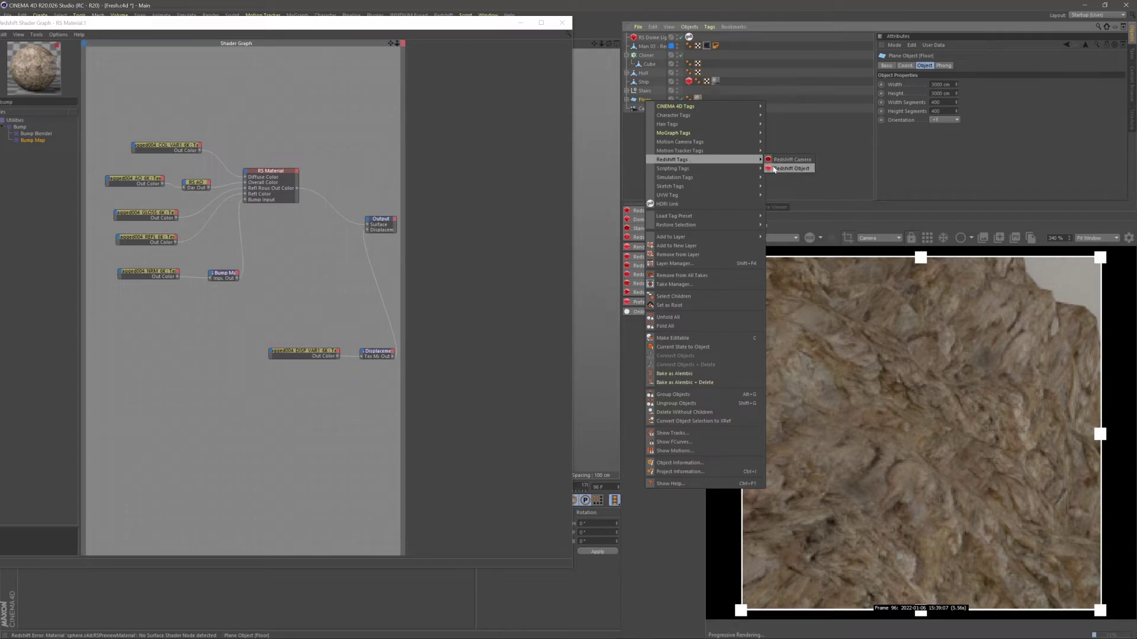
left_click(774, 169)
left_click(953, 65)
left_click(912, 84)
left_click(974, 100)
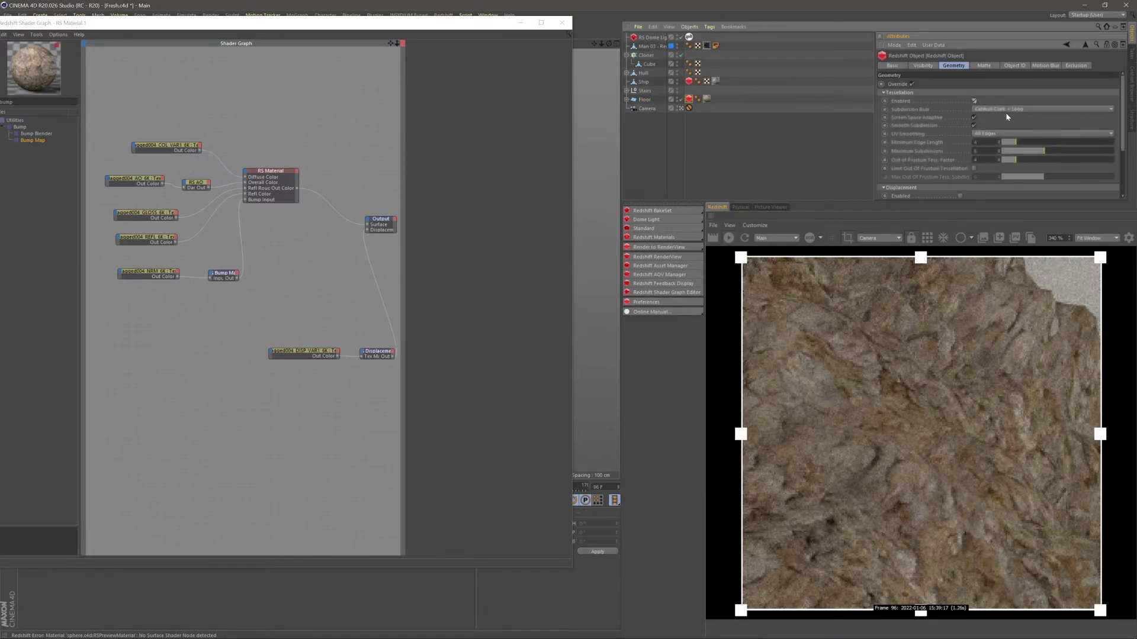
- Enable displacement in the Floor's Redshift Object tag and turn off Smooth Subdivision
scroll(1024, 126, "down", 3)
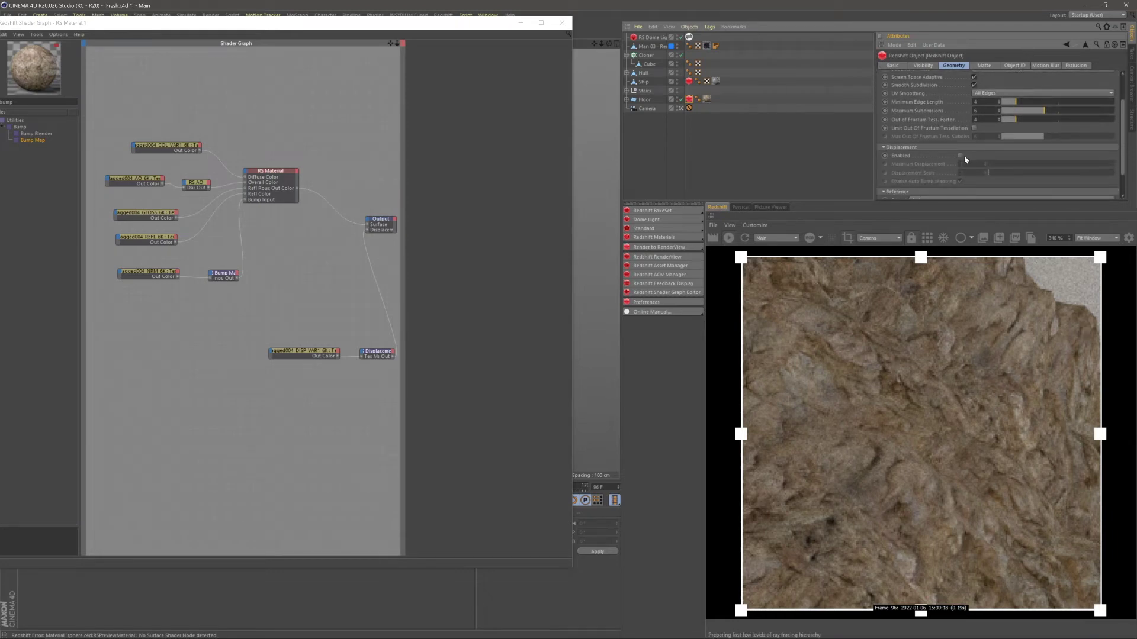
left_click(960, 155)
left_click(977, 84)
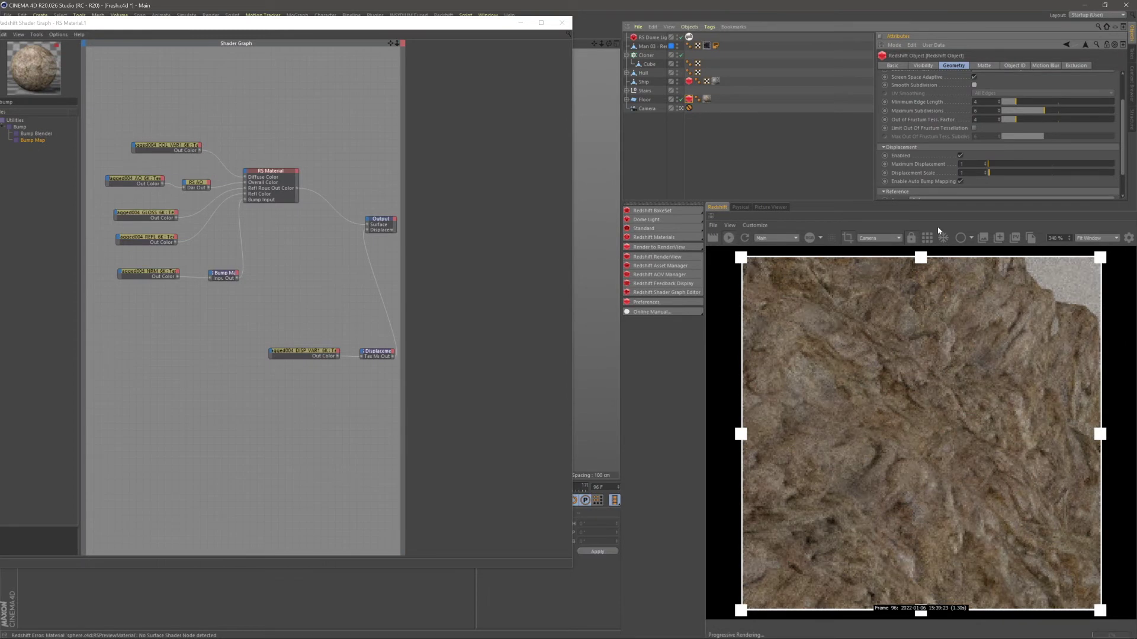
- Set the Floor's displacement scale to 10 and its maximum displacement to 3
type("0")
key("Return")
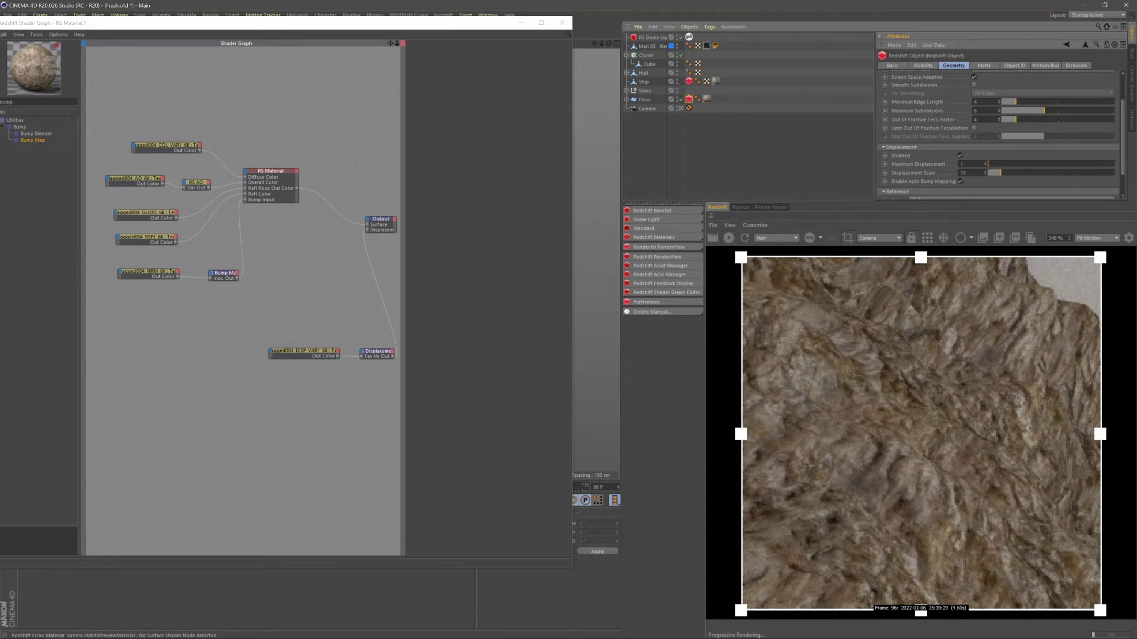
type("3")
key("Return")
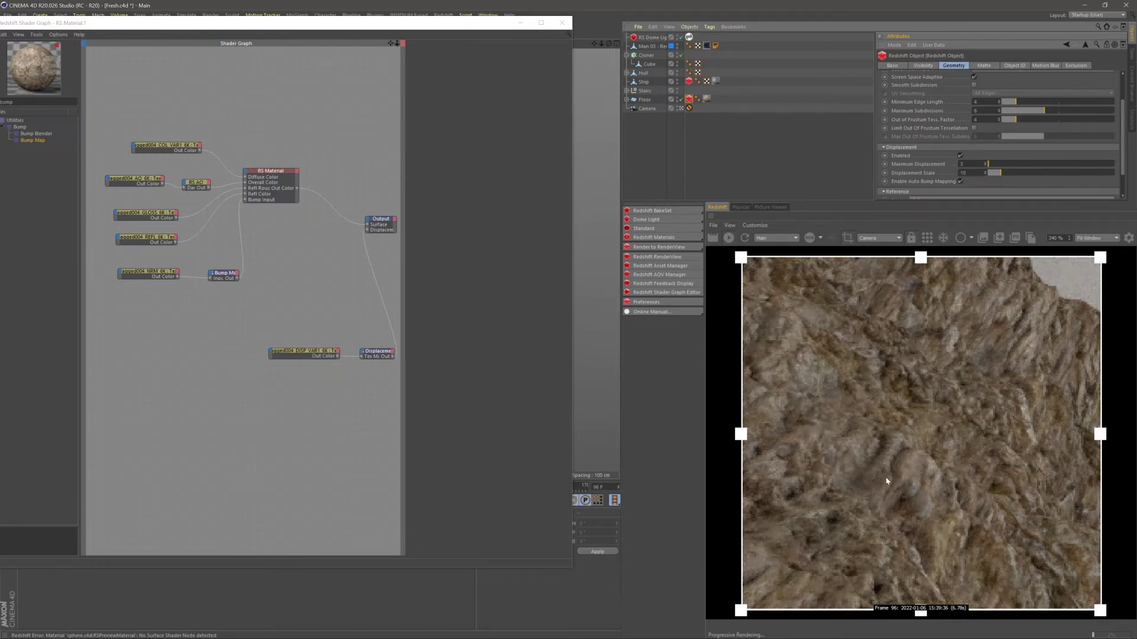
- Reset the render view zoom to 100% and turn off the render region to render the whole frame
left_click(729, 225)
left_click(746, 302)
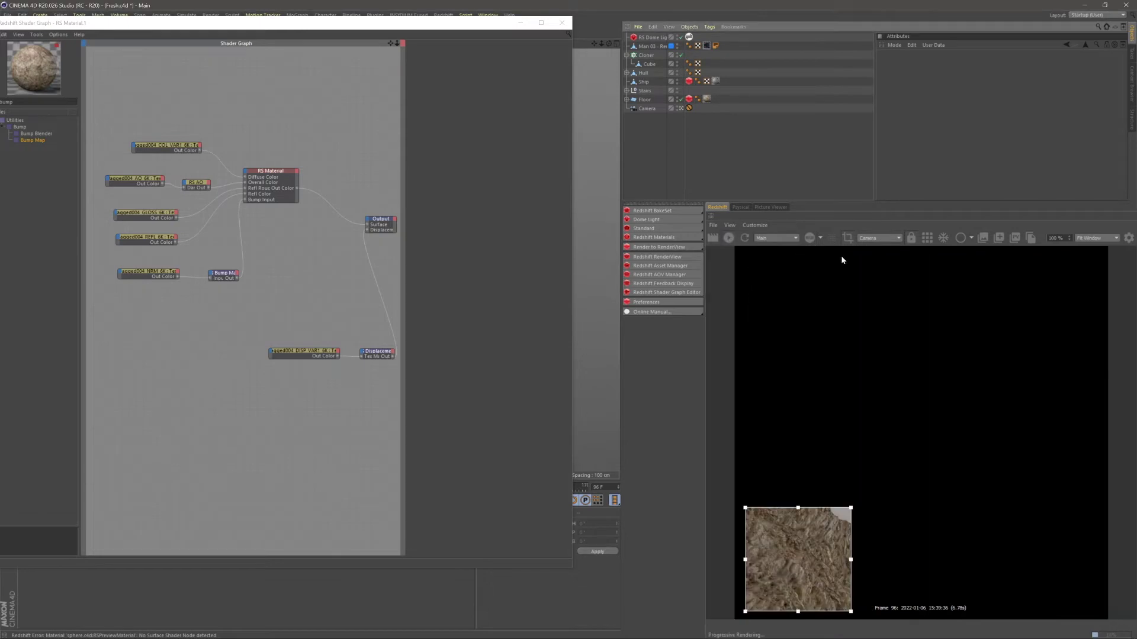
left_click(846, 239)
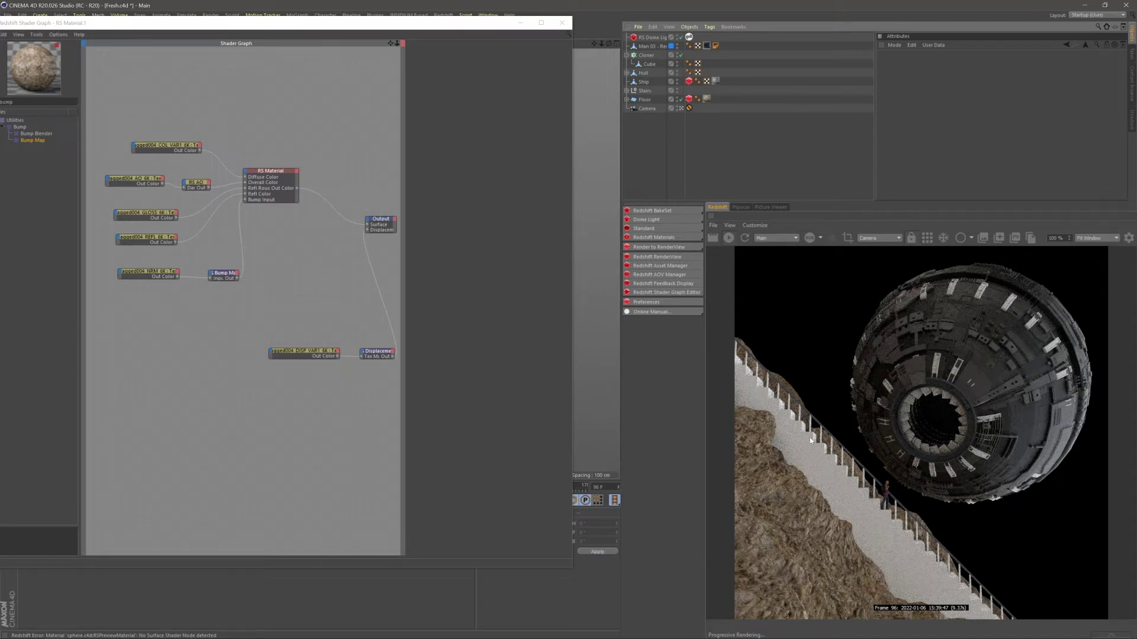
- Switch to Firefox to compare the rock slope with the reference artwork, and return to the Redshift Shader Graph
key("alt+Tab")
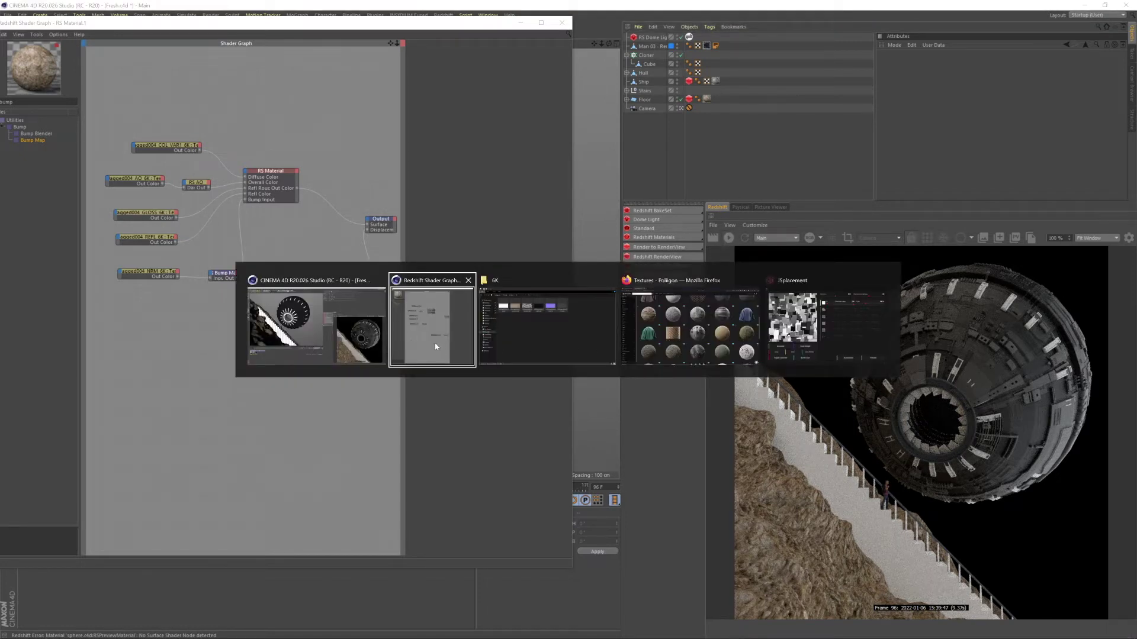
left_click(685, 338)
key("ctrl+Tab")
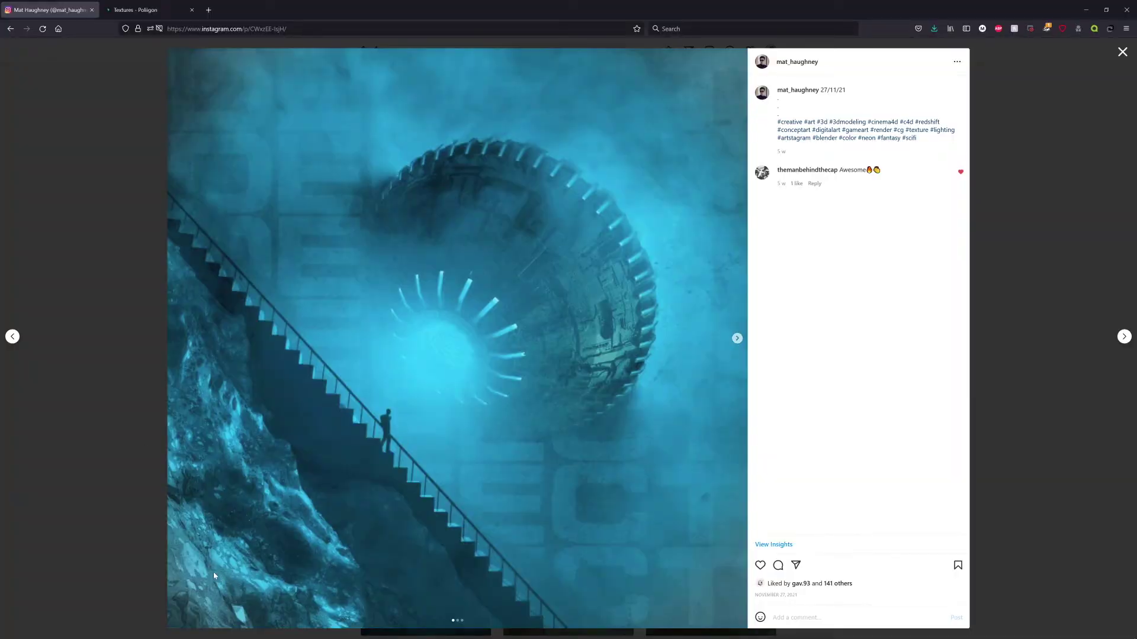
key("alt+Tab")
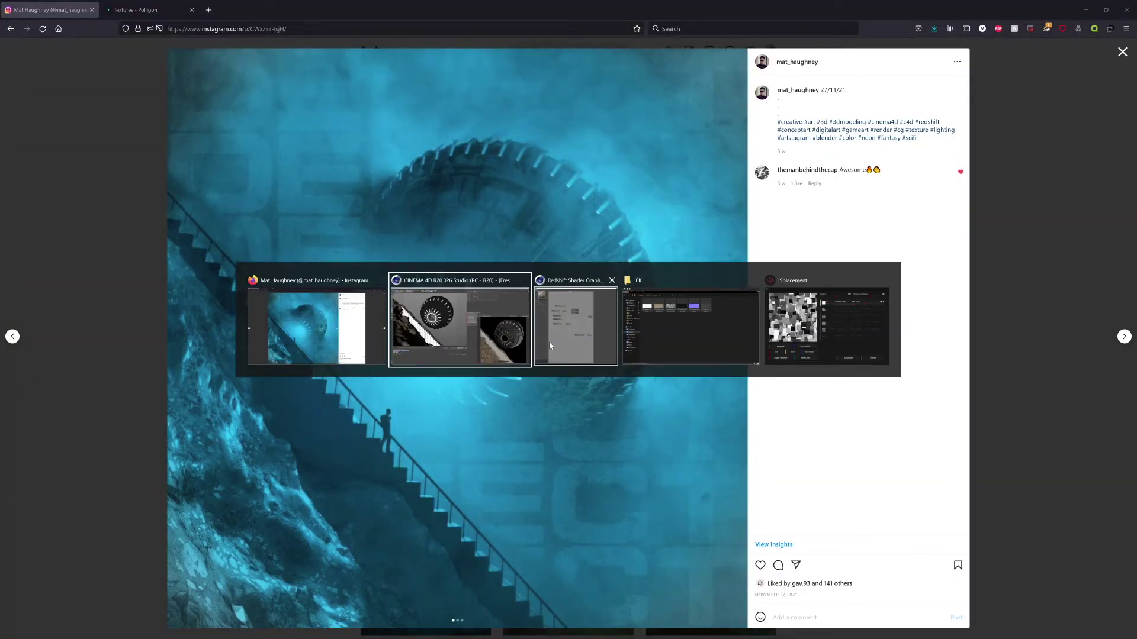
left_click(585, 332)
- Widen the shader graph window and move the RS Material with its texture nodes further from the Output node
left_click_drag(577, 528, 740, 521)
left_click(356, 171)
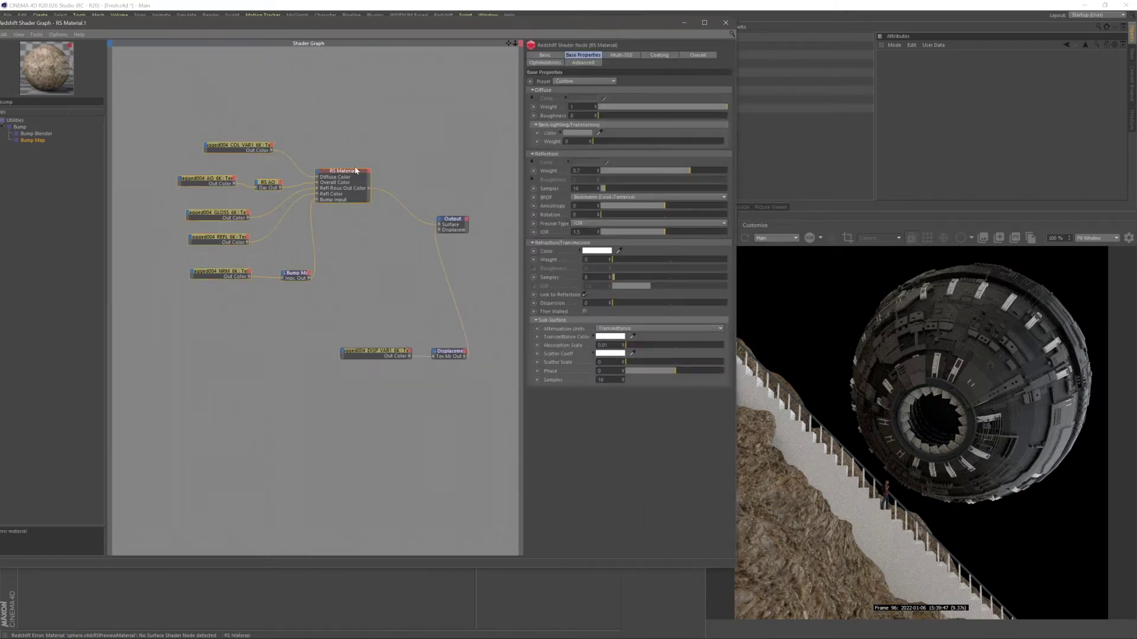
left_click_drag(347, 170, 281, 123)
left_click(288, 238)
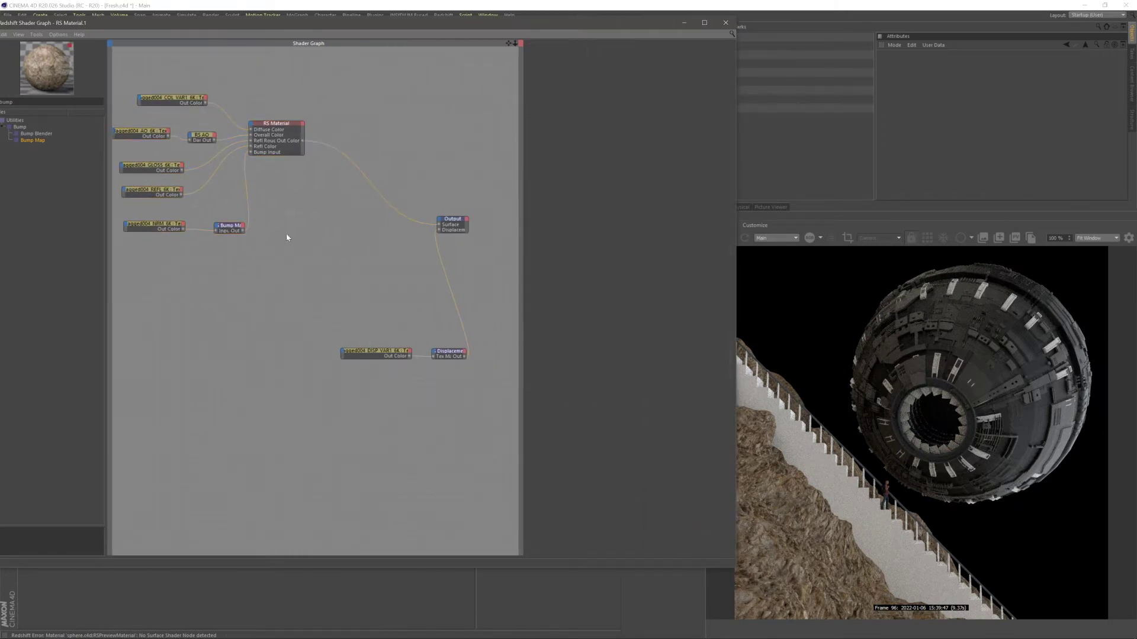
- Find the Material Blender node and add it to the graph between the RS Material and the Output
left_click_drag(158, 27, 237, 45)
left_click_drag(96, 120, 60, 108)
type("blender")
left_click_drag(122, 146, 435, 323)
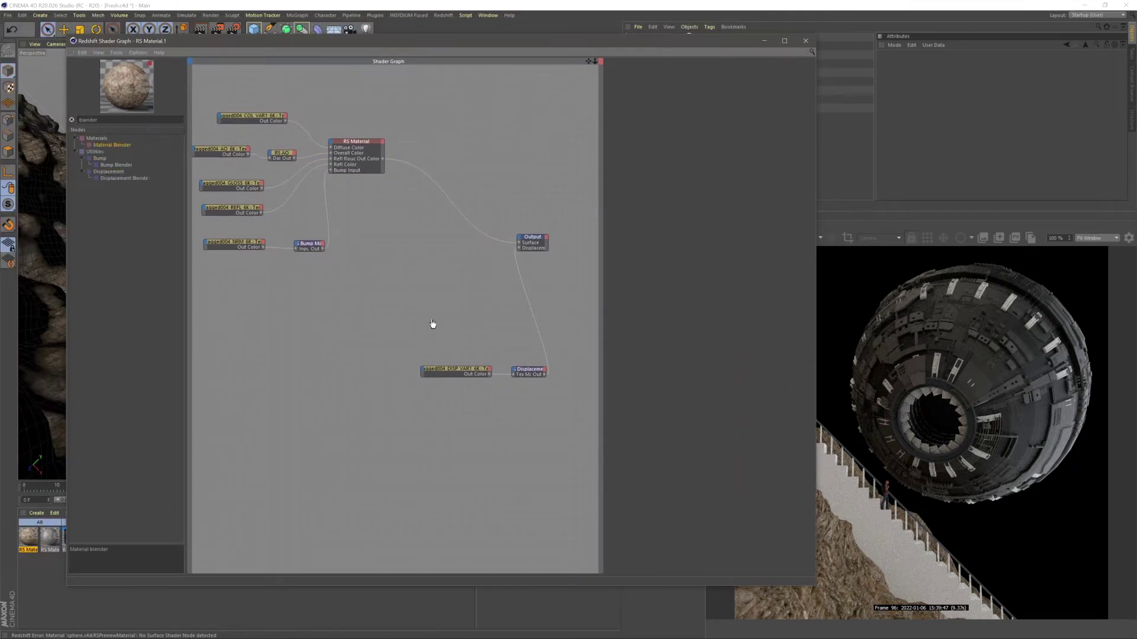
left_click_drag(441, 317, 454, 152)
- Connect the RS Material to the Material Blender's Base Color and the blender's output to the Output's Surface
left_click_drag(501, 242, 448, 161)
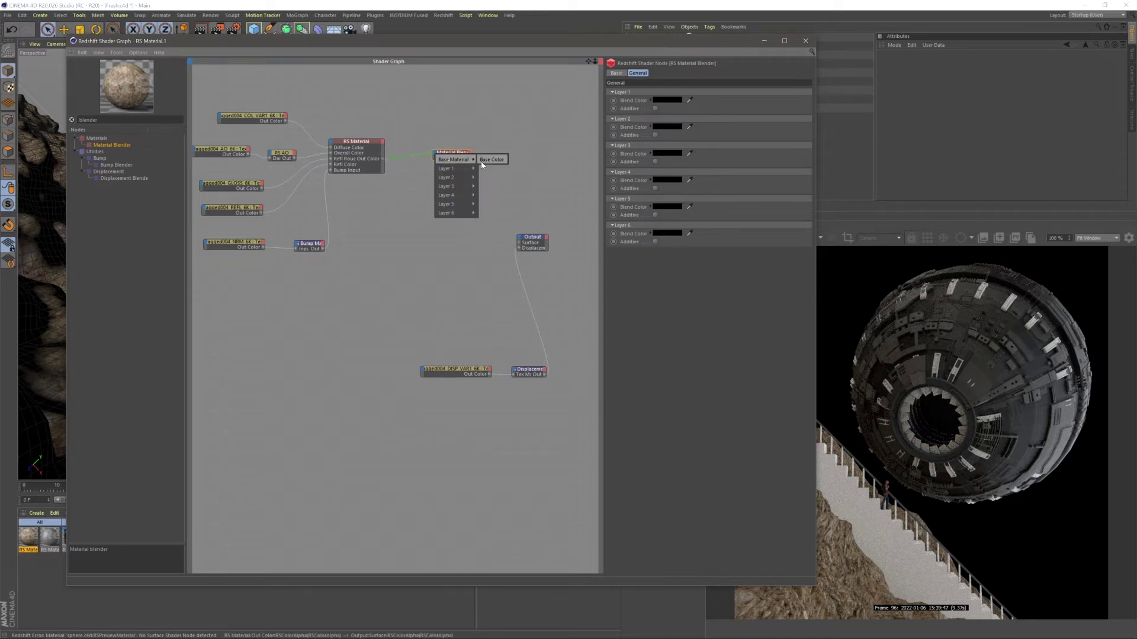
left_click(482, 160)
left_click_drag(522, 241, 520, 245)
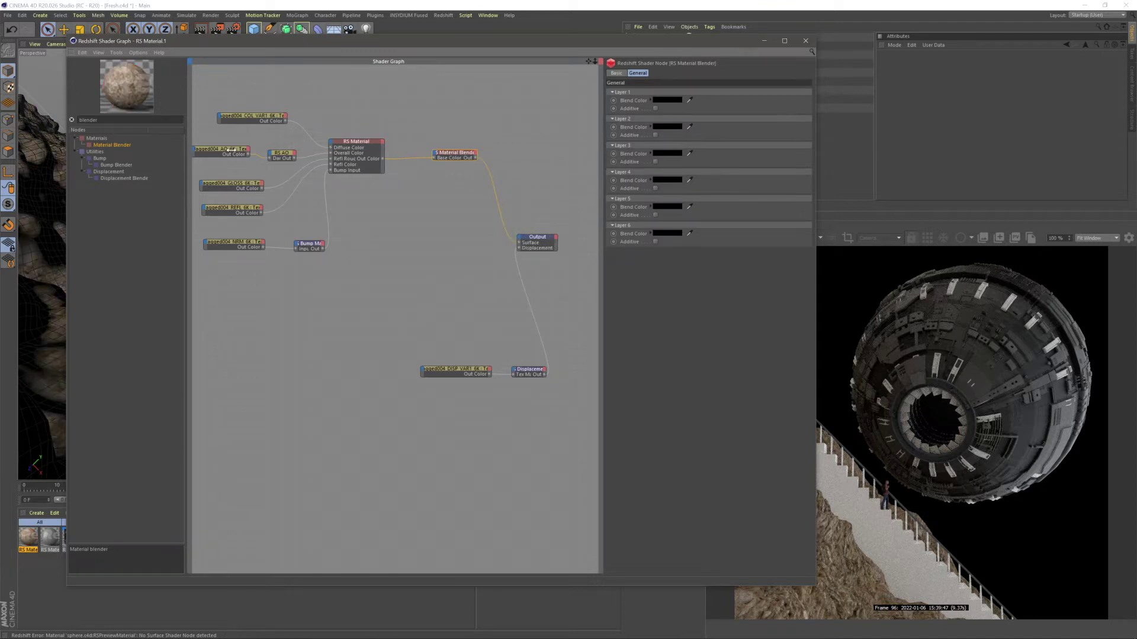
- Duplicate the RS Material node and place the copy below the original, next to the Bump Map node
left_click(373, 170)
left_click_drag(361, 144, 385, 243, "ctrl")
left_click(378, 268)
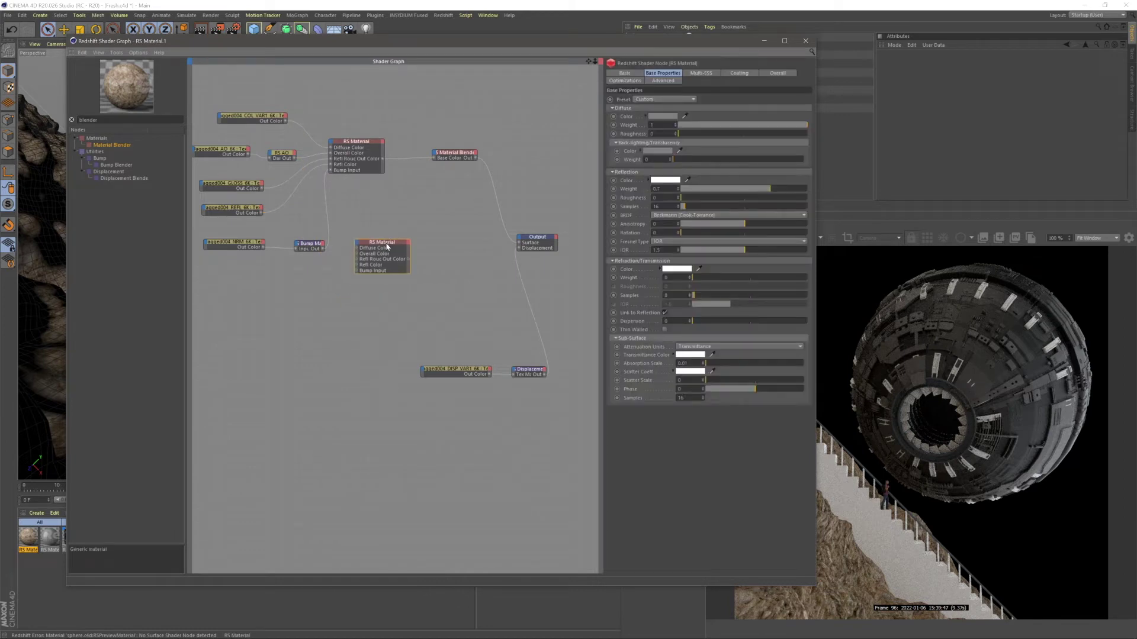
- Remove all the input ports from the duplicated RS Material node and reposition the node beside the Bump Map node
left_click(379, 309)
right_click(368, 248)
left_click(381, 280)
right_click(370, 251)
left_click(380, 282)
right_click(371, 252)
left_click(381, 288)
right_click(372, 253)
left_click(382, 285)
right_click(370, 252)
left_click(388, 282)
right_click(371, 263)
left_click(366, 261)
right_click(365, 258)
left_click(381, 293)
left_click(375, 323)
mouse_move(393, 244)
left_mouse_down()
mouse_move(389, 275)
mouse_move(391, 251)
left_mouse_up()
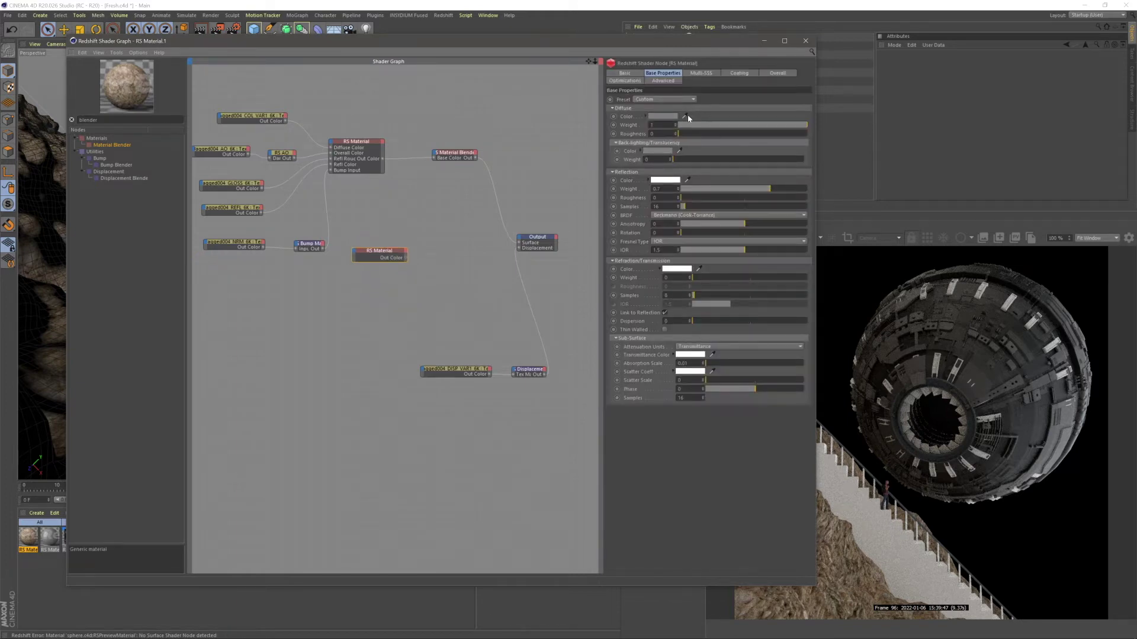
- Lighten the duplicated RS Material's diffuse color slightly to a mid grey and set its reflection weight to 0.3
left_click(666, 116)
left_click_drag(679, 132, 690, 135)
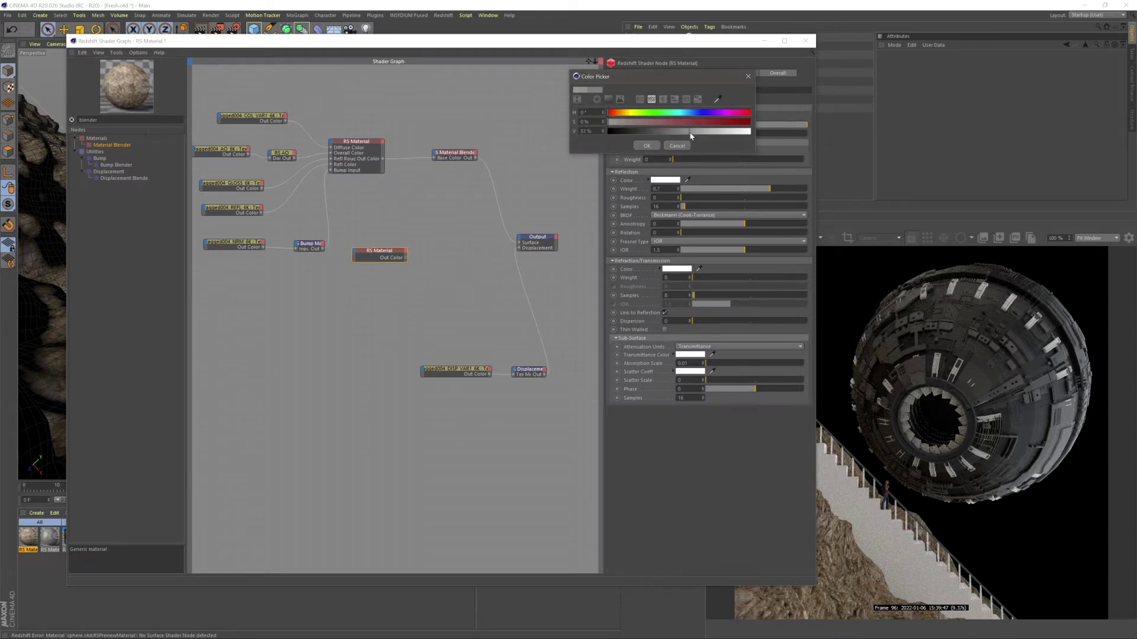
left_click(646, 146)
double_click(657, 188)
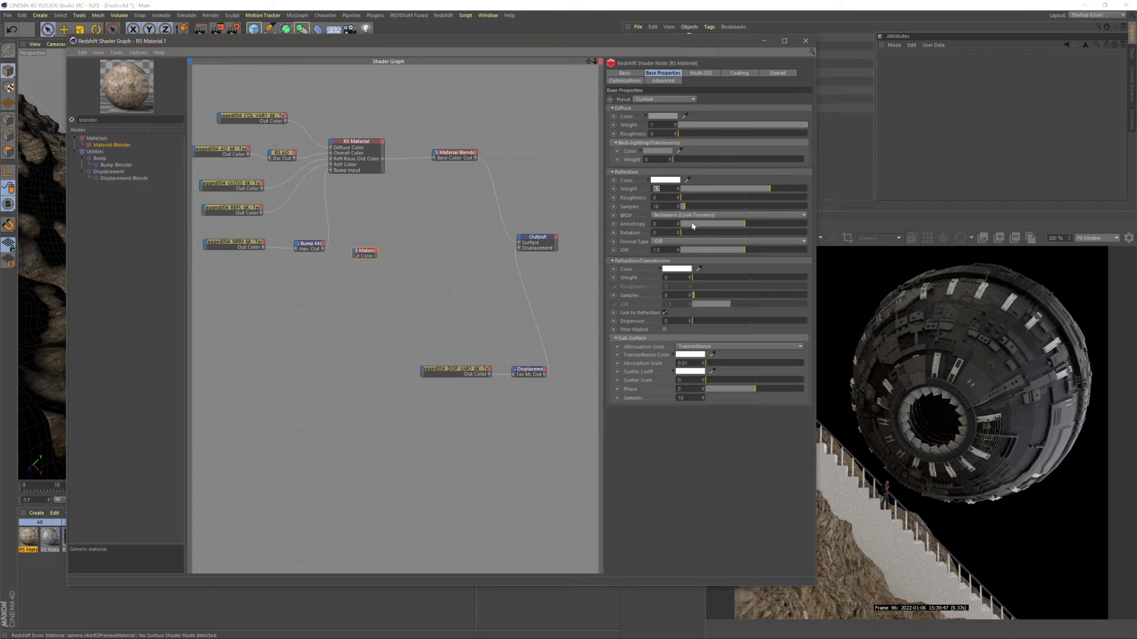
type("0.3")
key("Return")
left_click(407, 277)
- Connect the duplicated RS Material's output to the Material Blender's Layer Color 1
scroll(409, 202, "up", 2)
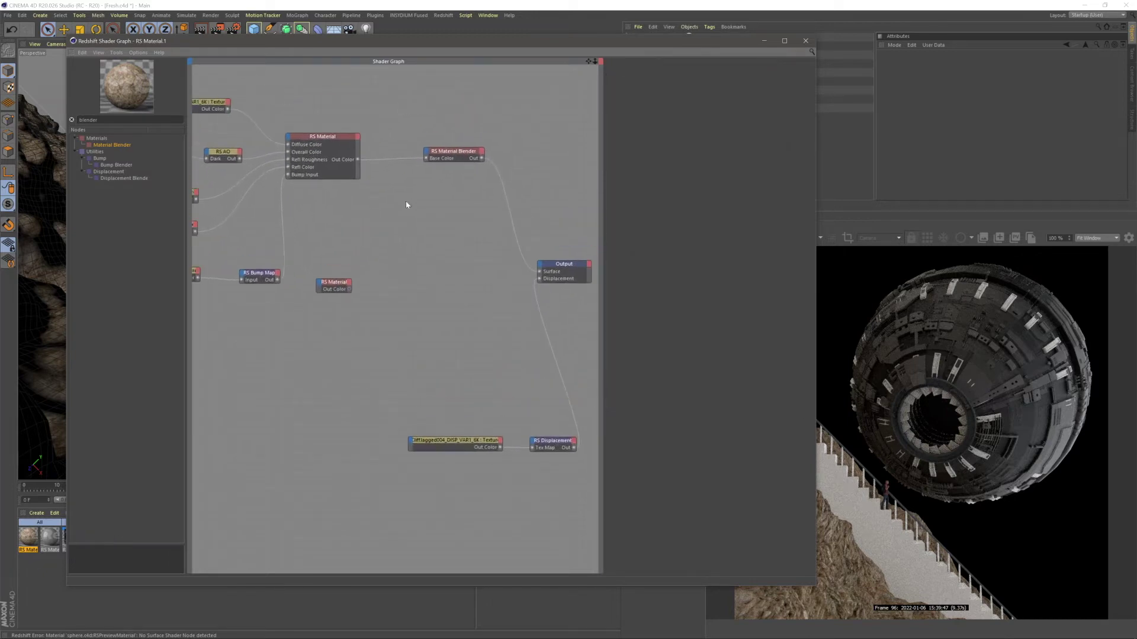
left_click_drag(428, 153, 434, 157)
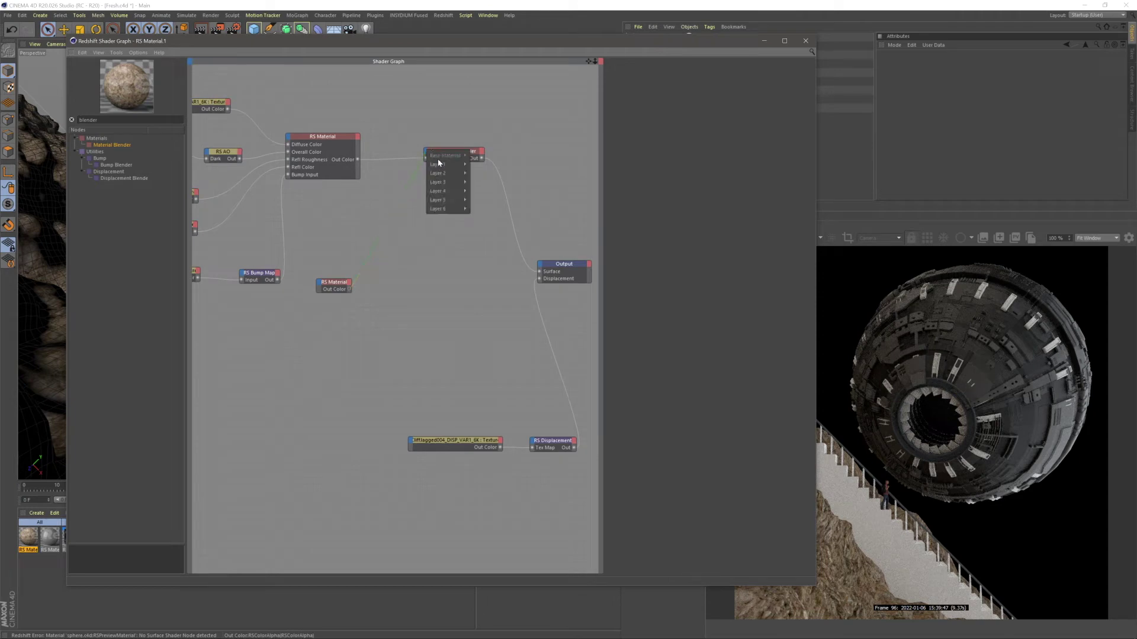
left_click(490, 163)
- Find the Ramp texture node and add it to the graph below the duplicated RS Material
left_click_drag(101, 120, 28, 120)
type("ramp")
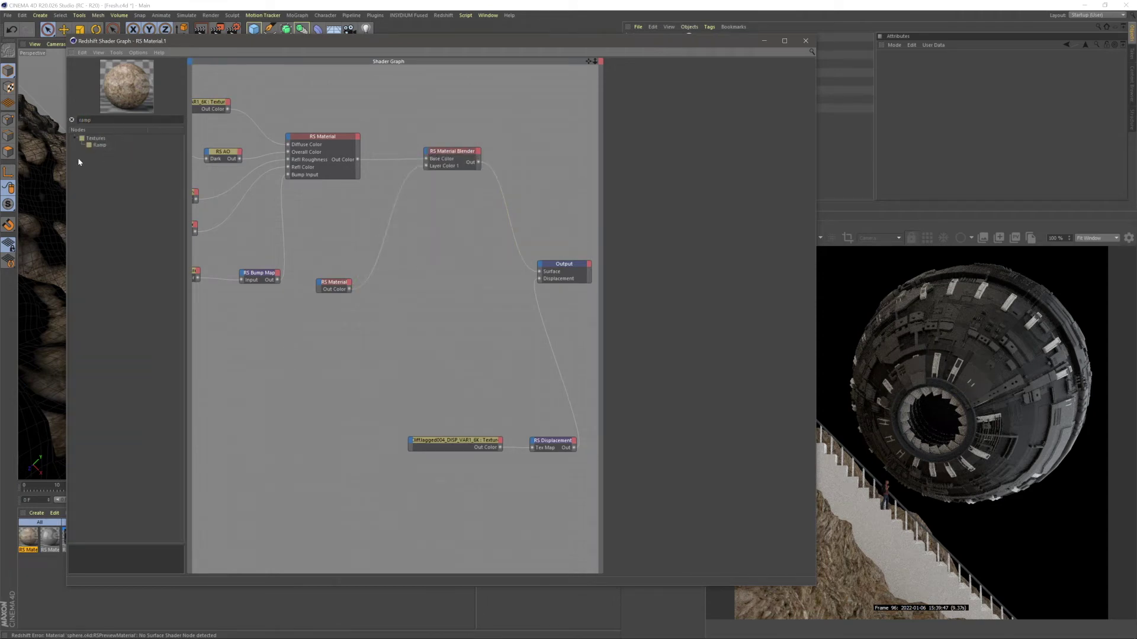
left_click_drag(96, 146, 352, 337)
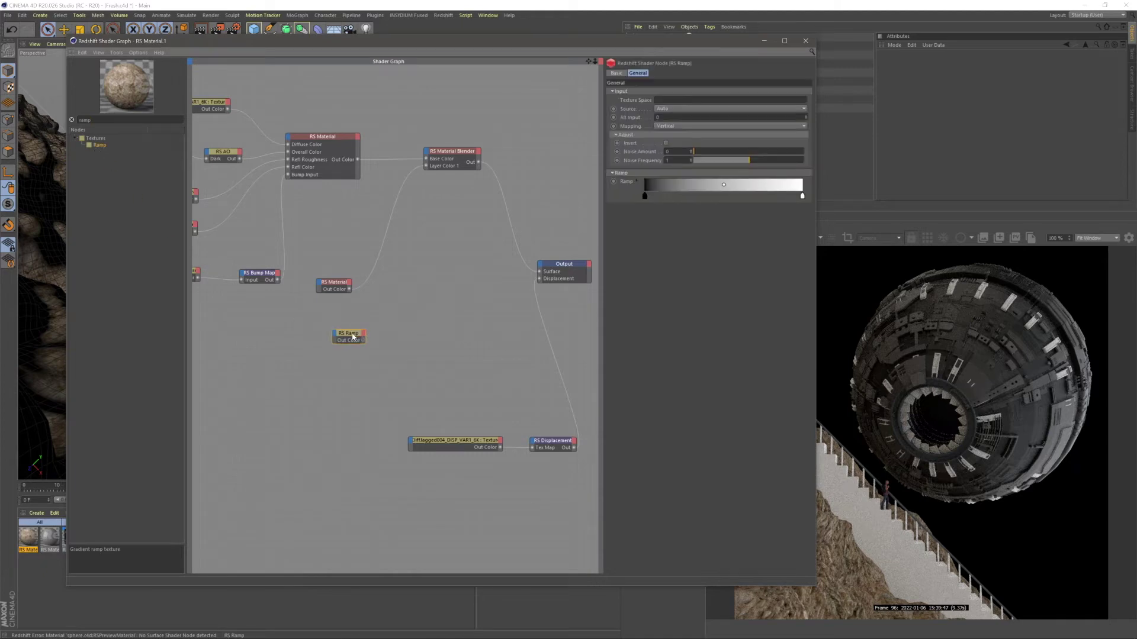
- Preview image 9 from the Invader folder in Windows Photo Viewer, and check the rock surface in the reference artwork in Firefox
key("alt+Tab")
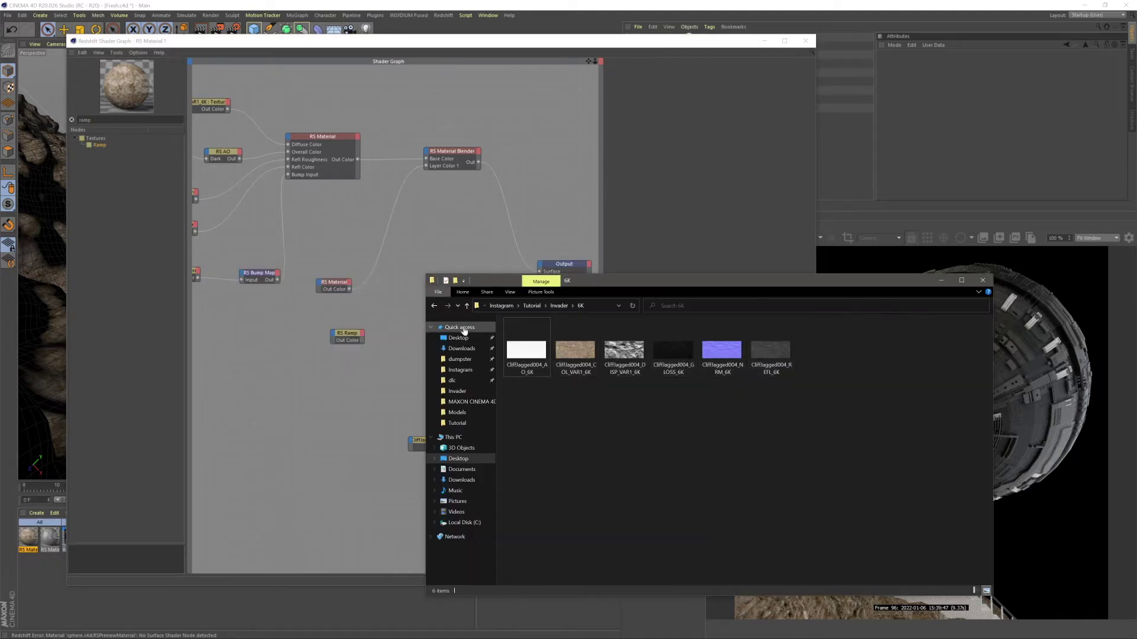
left_click(434, 305)
left_click(574, 348)
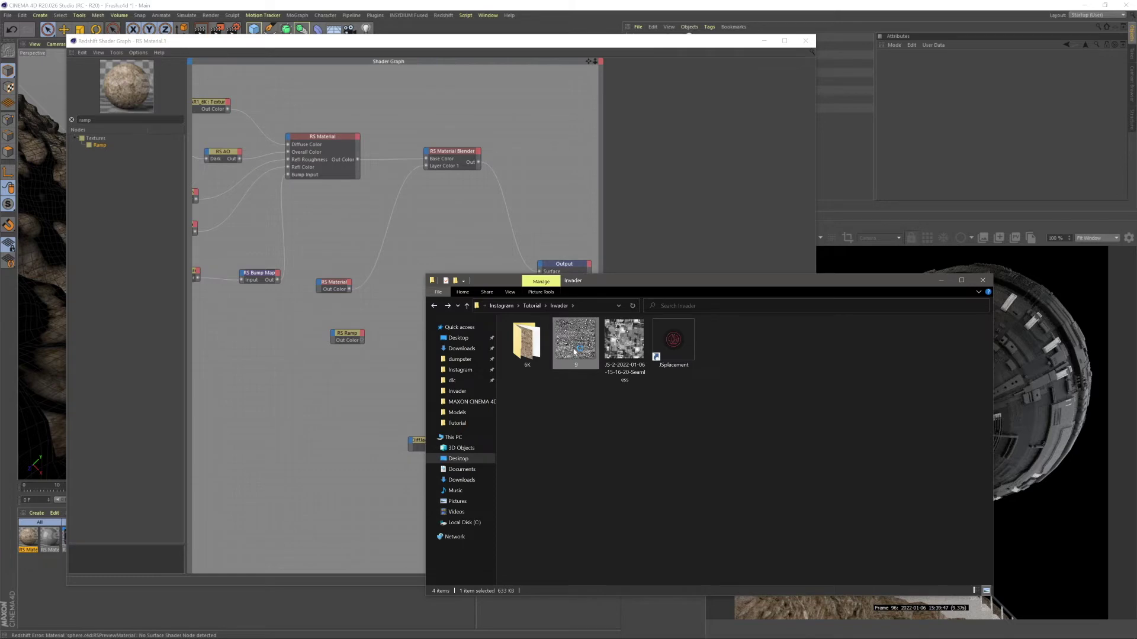
double_click(574, 348)
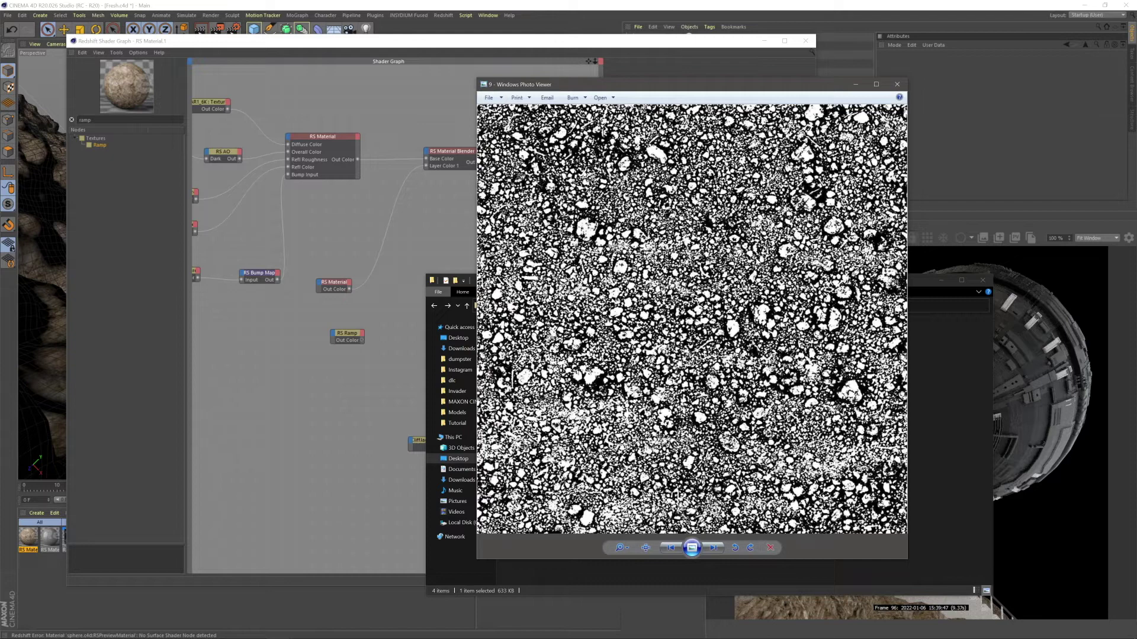
key("alt+Tab")
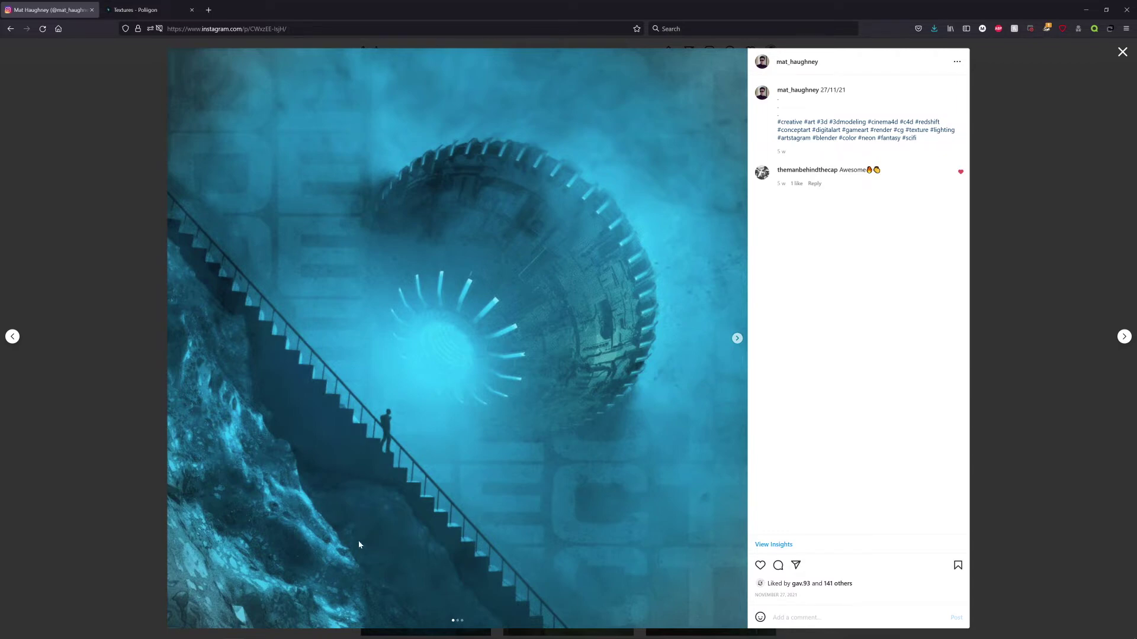
key("alt+Tab")
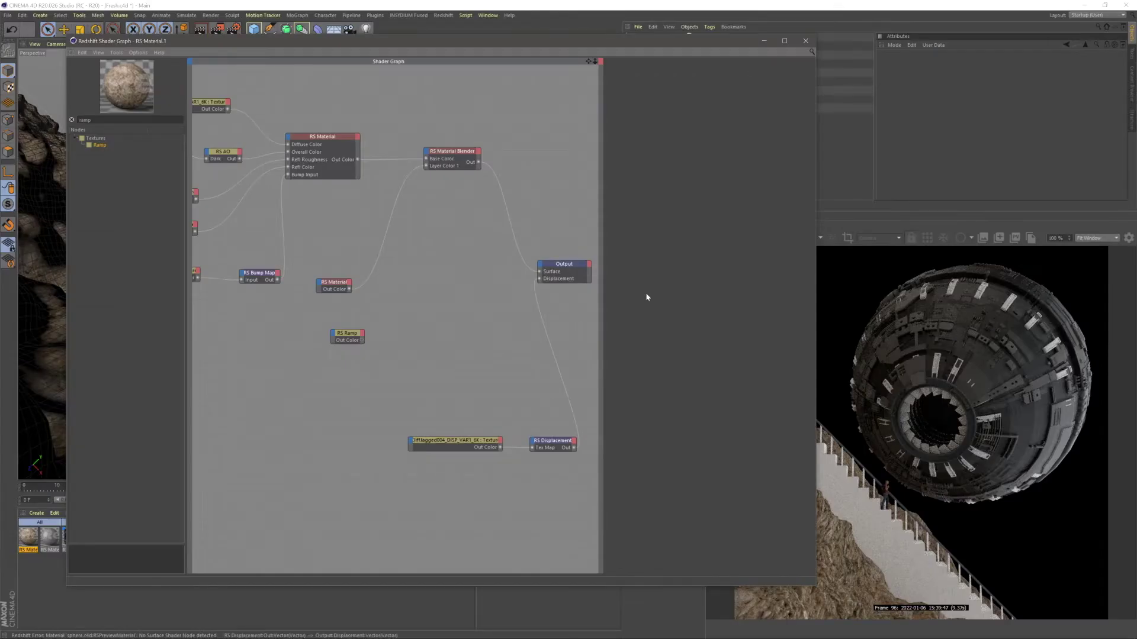
- Bring image 9 from the Invader folder into the shader graph as a texture and connect it to the Ramp's Input
key("alt+Tab")
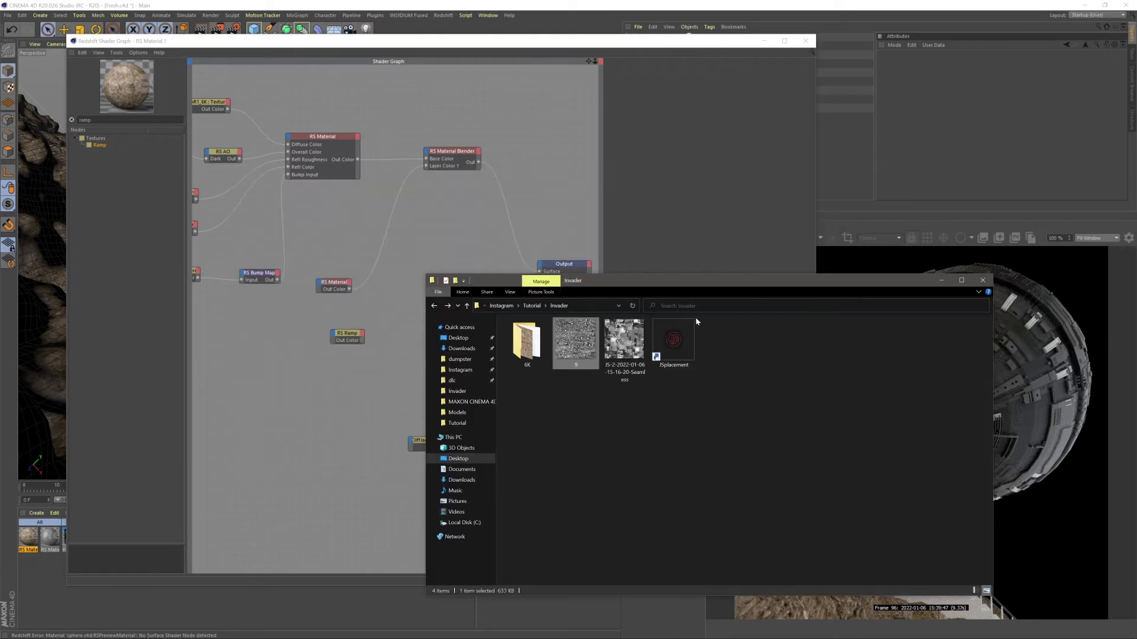
left_click_drag(575, 341, 411, 347)
left_click(623, 354)
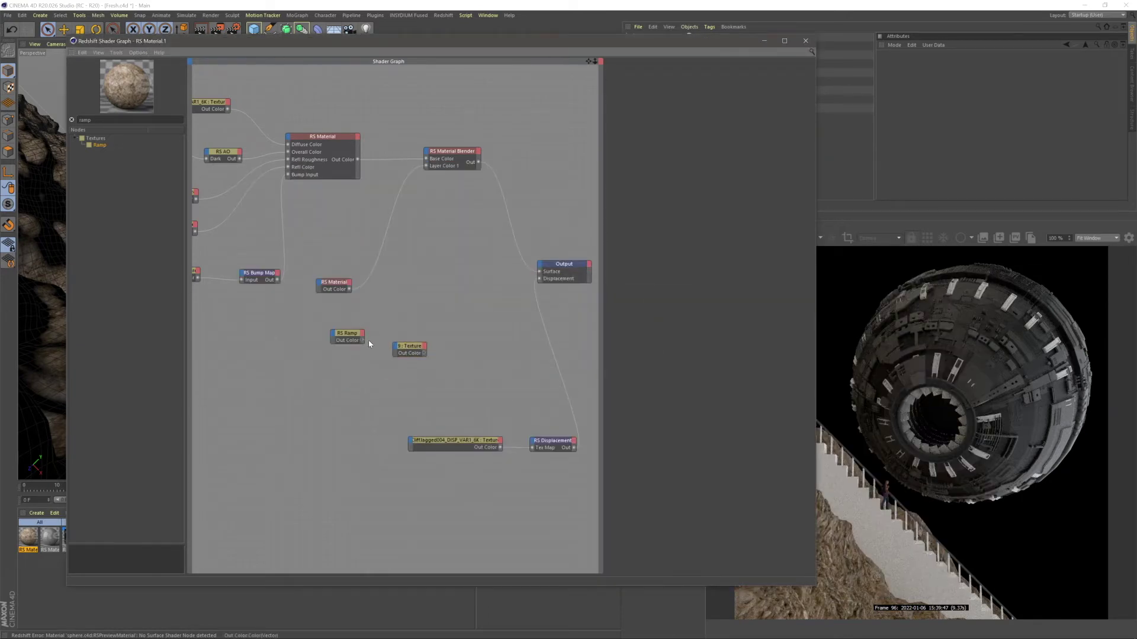
left_click_drag(395, 350, 448, 349)
left_click(342, 336)
left_click(496, 356)
- Connect the Ramp to the Output's Surface and start a live region render of the rock slope beside a narrower shader graph window
left_click_drag(540, 275, 567, 272)
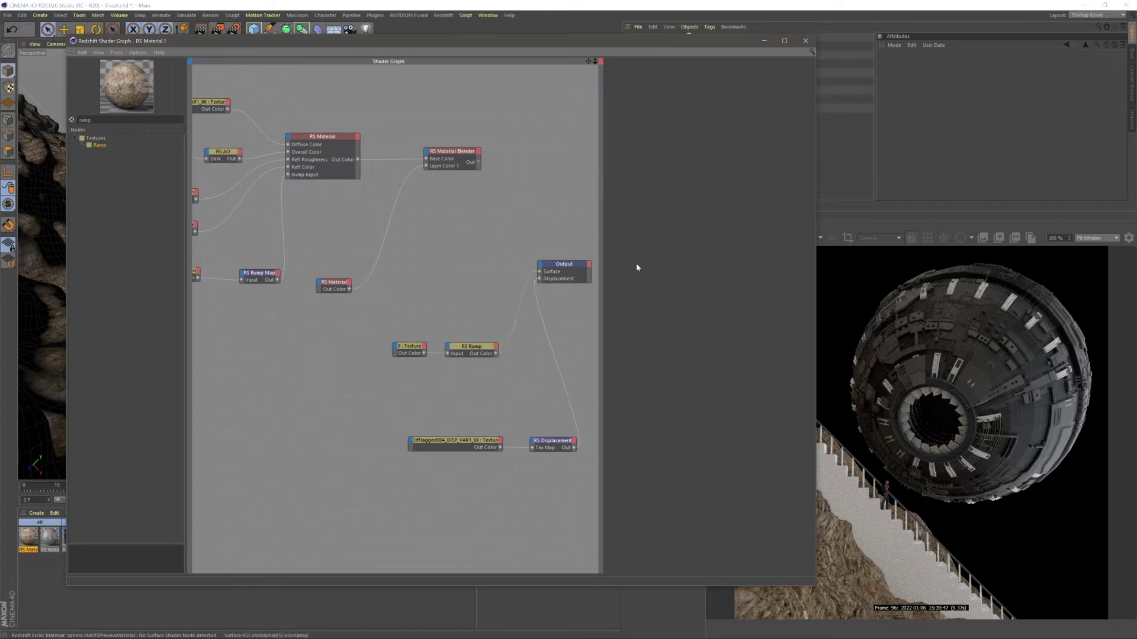
left_click_drag(816, 202, 630, 204)
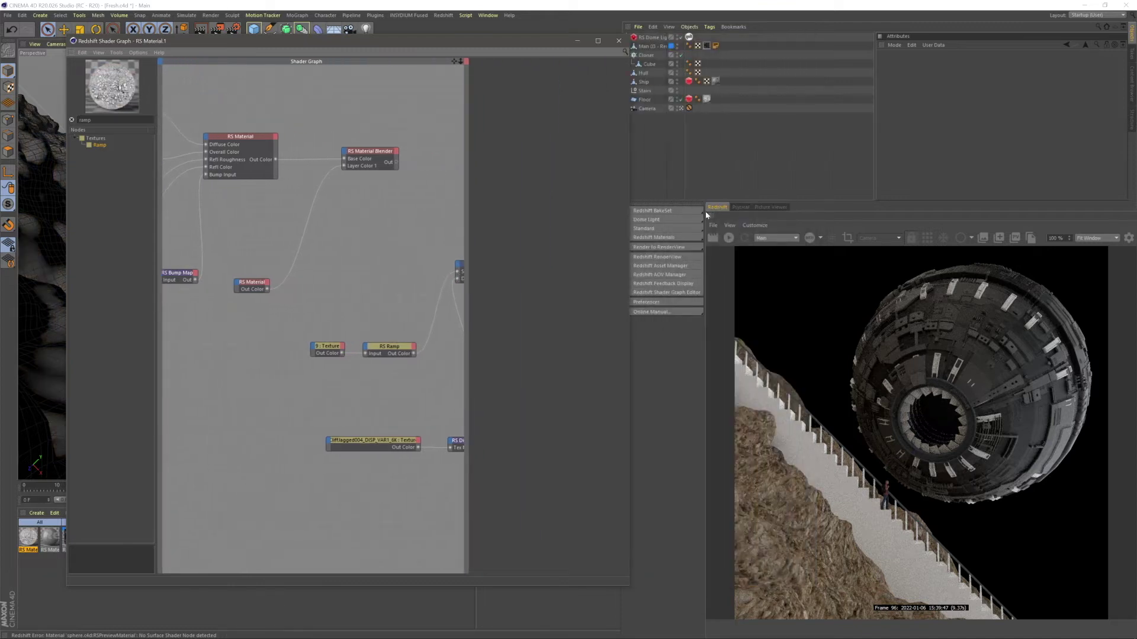
left_click(729, 237)
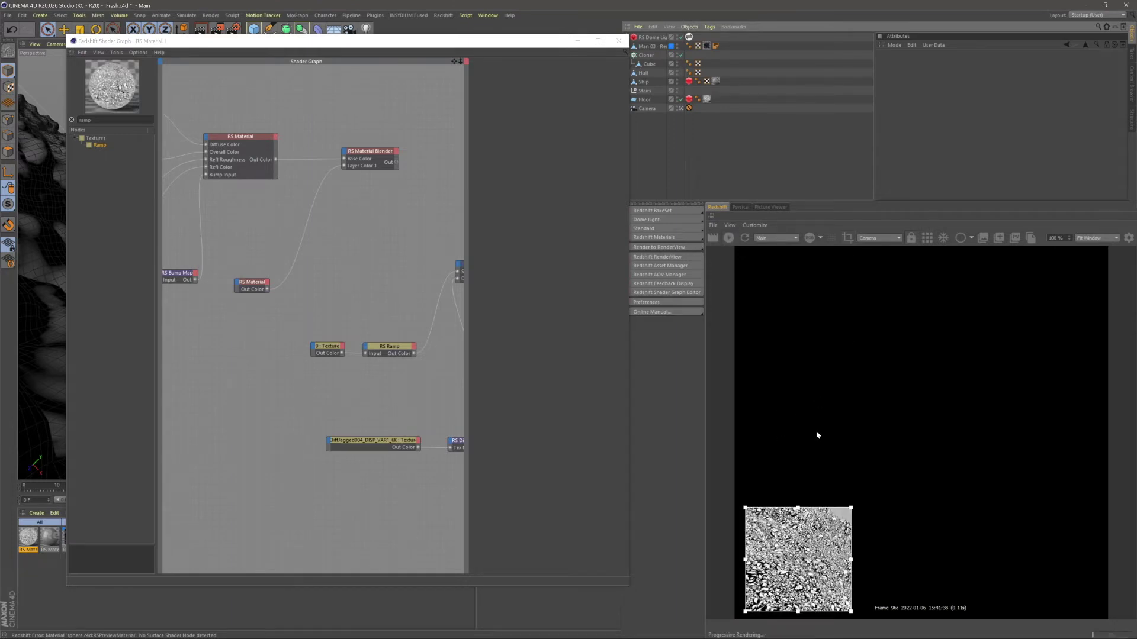
- Set the remap scale of texture 9 to 0.8 in both directions
left_click(333, 347)
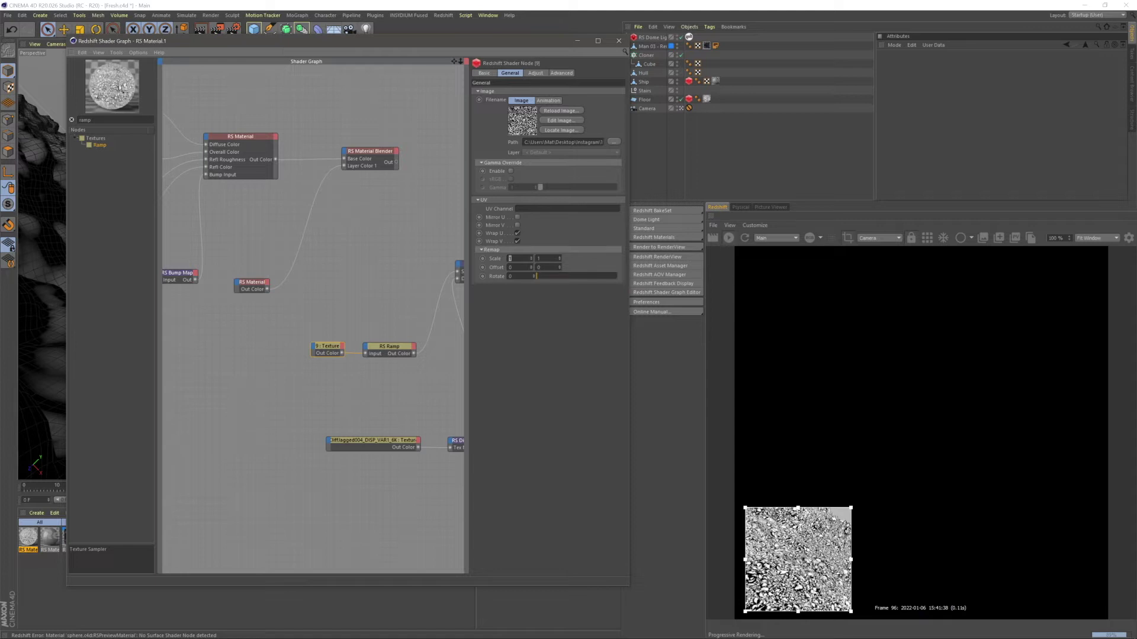
type("0.8")
key("Tab")
type("0.8")
key("Return")
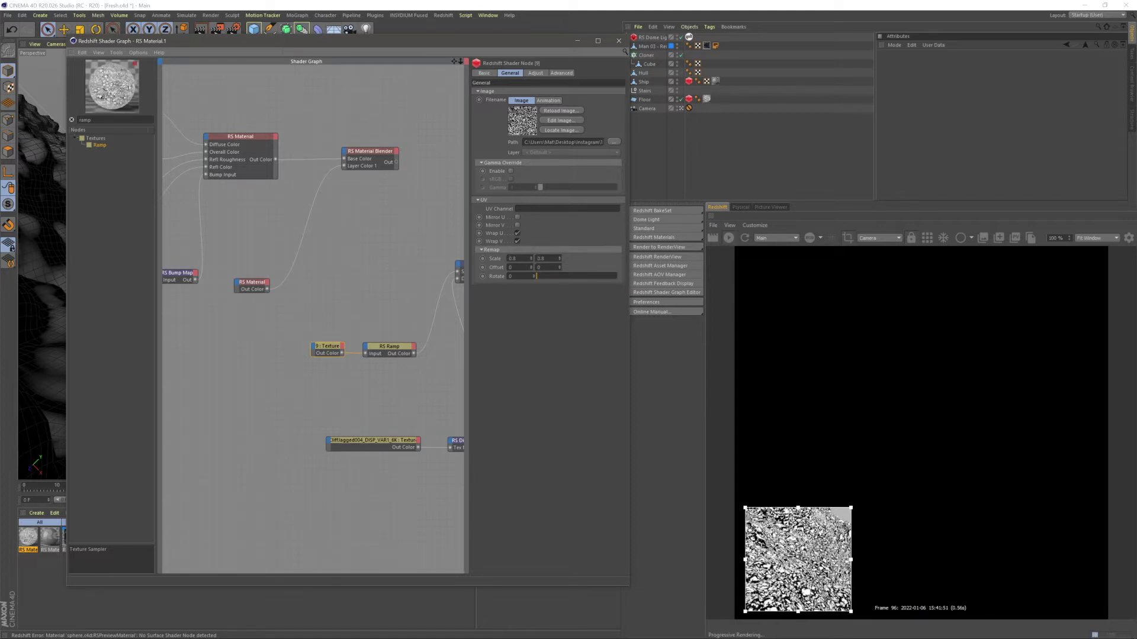
- Set the remap scale of texture 9 to 0.6 in both directions
double_click(516, 259)
type("0.6")
key("Tab")
type("0.6")
key("Return")
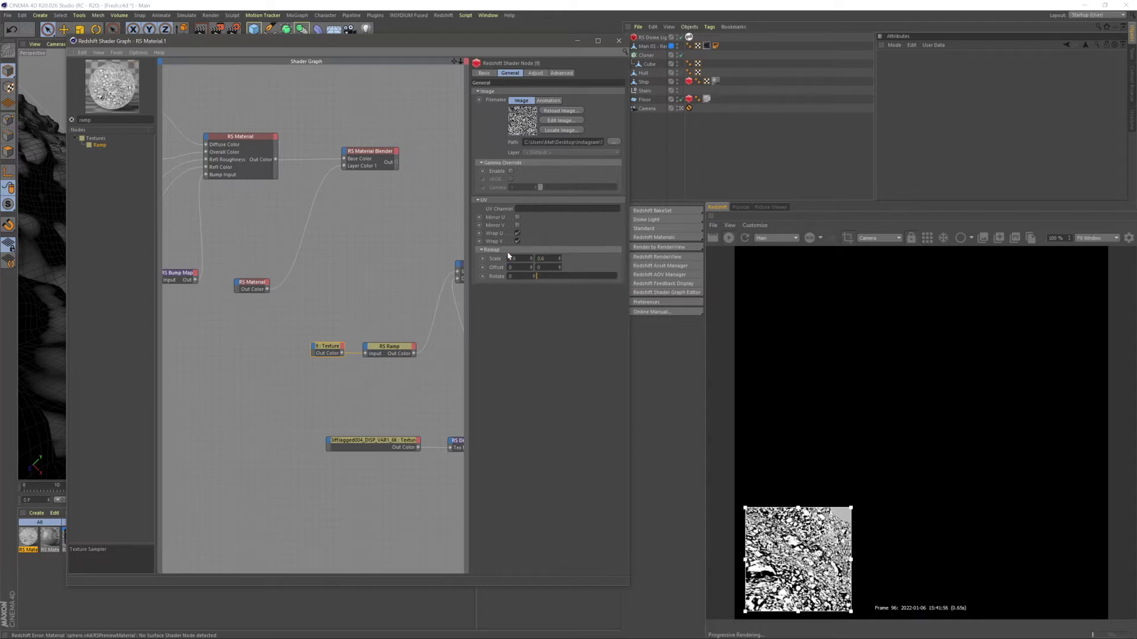
- Move the Ramp's black knot almost up to the white knot to leave only sparse highlights, comparing with the reference
left_click(396, 347)
left_click_drag(521, 200, 616, 200)
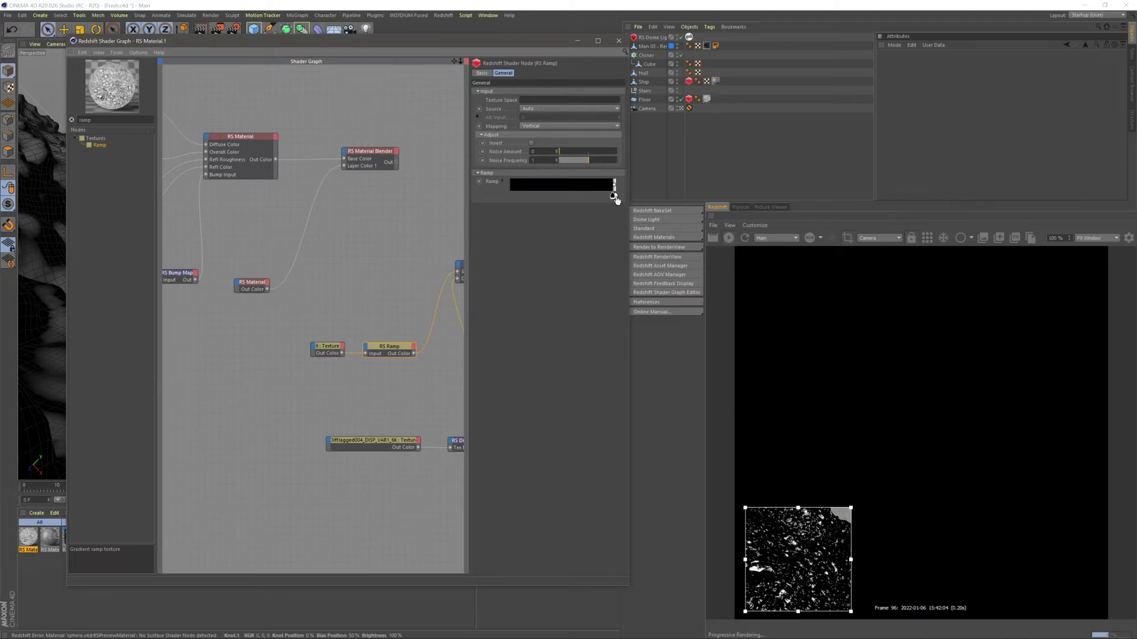
key("alt+Tab")
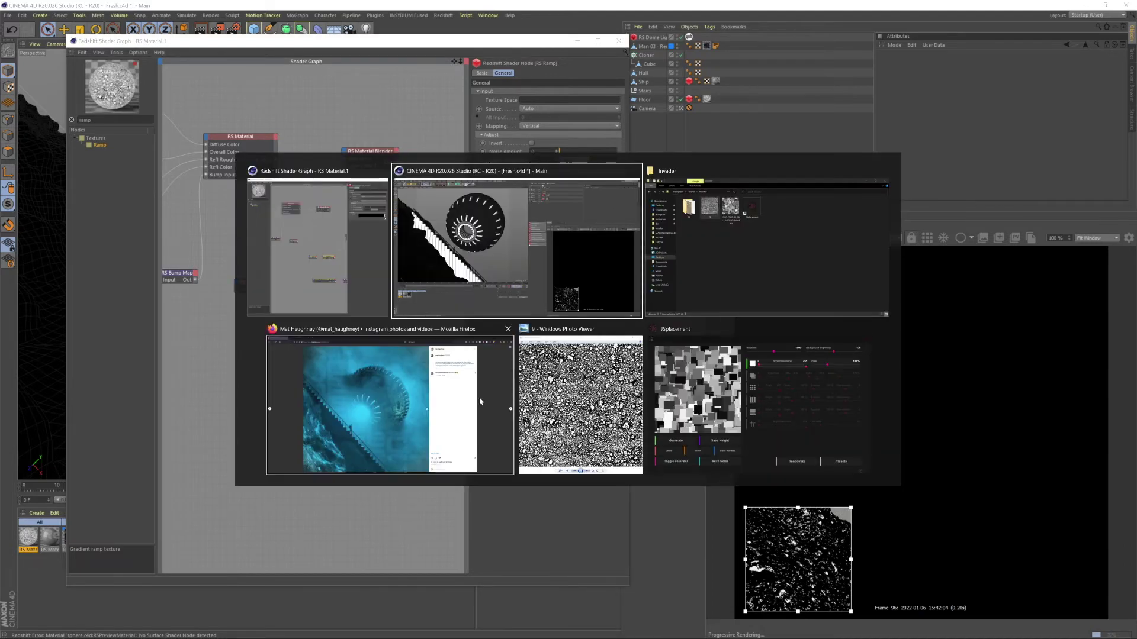
key("alt+Tab")
- Place the texture and Ramp below the duplicated RS Material, connecting the Ramp to the Blender's Blend Color 1 and the Blender to the Output's Surface
left_click(378, 322)
left_click_drag(391, 350, 243, 334)
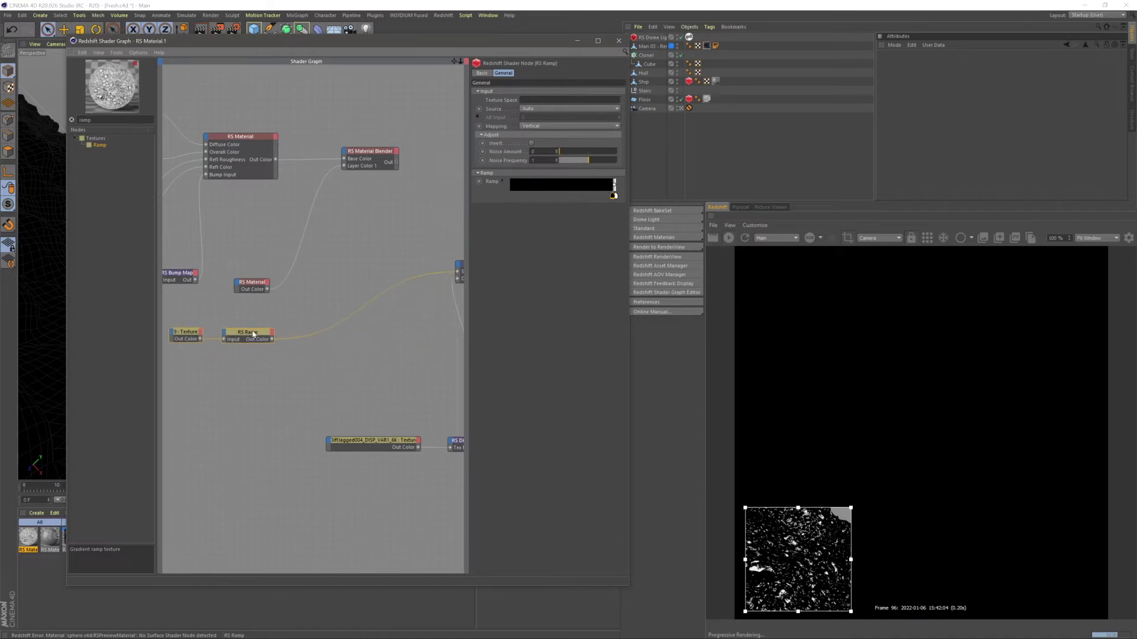
left_click(448, 273)
left_click_drag(344, 154, 460, 274)
left_click(402, 173)
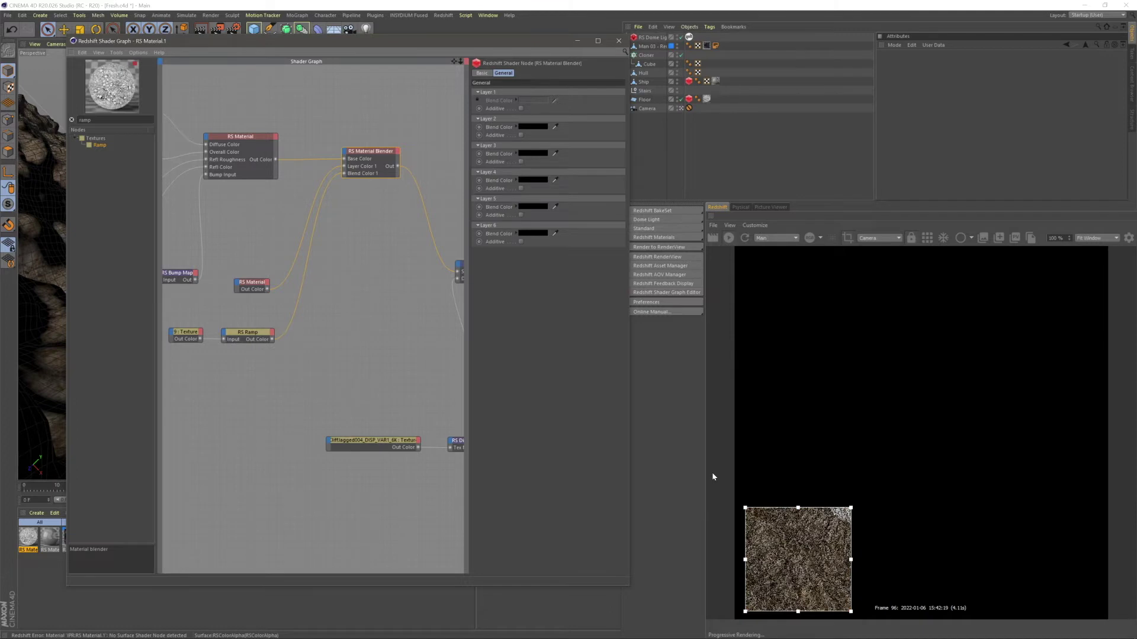
- Inspect the rock in the render region up close and change the duplicated RS Material's diffuse color to a lighter grey
left_click(788, 581)
scroll(788, 581, "up", 5)
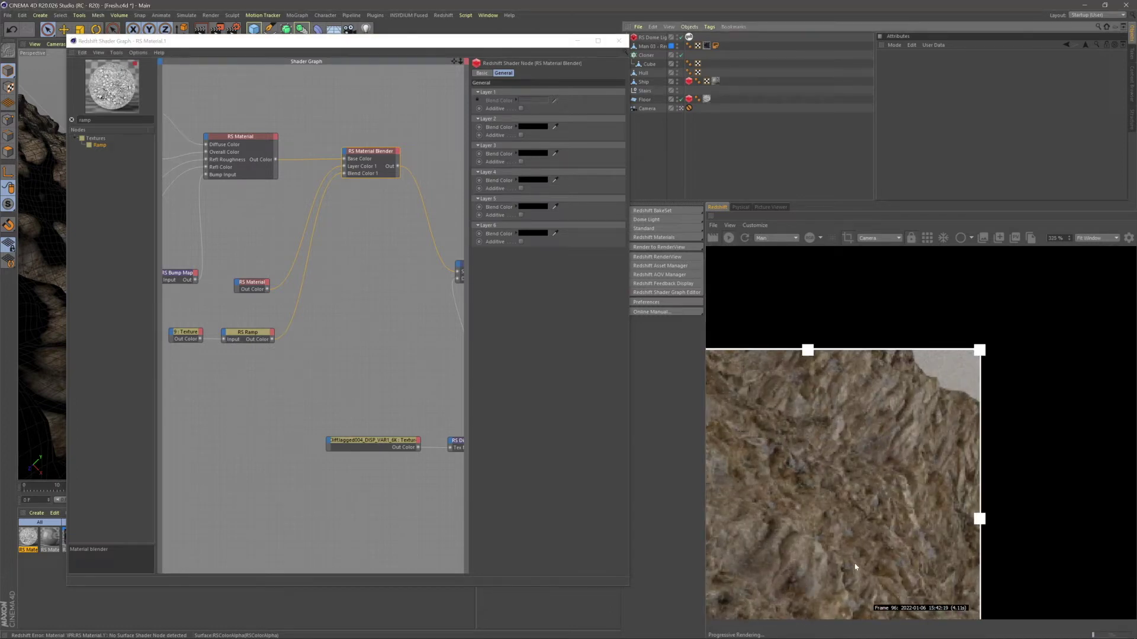
scroll(854, 567, "down", 4)
scroll(747, 544, "up", 3)
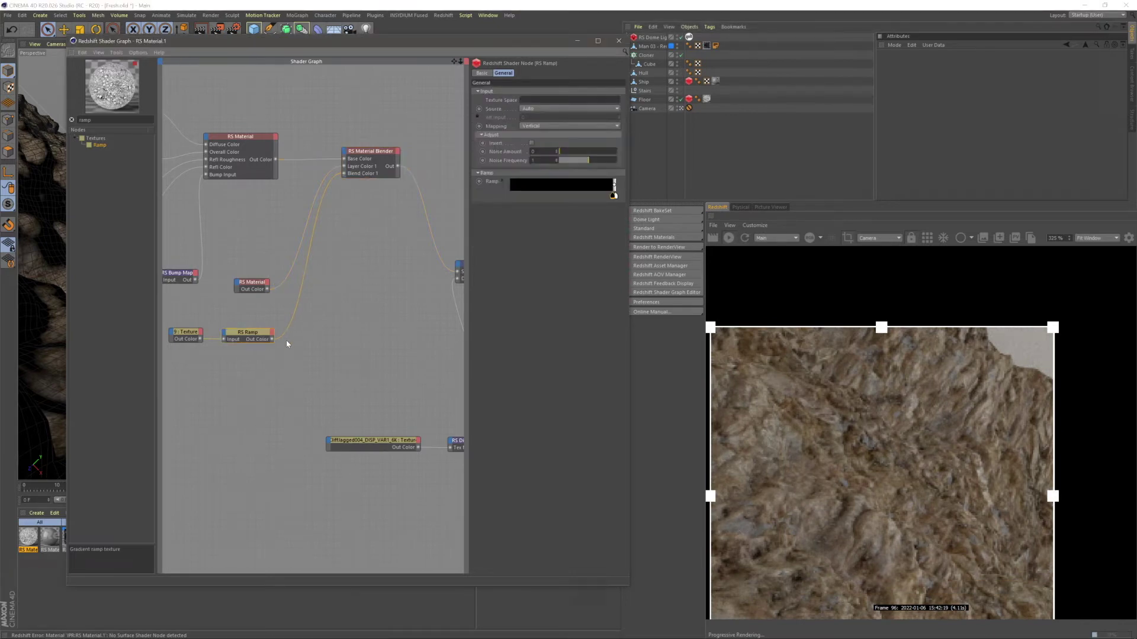
left_click(255, 285)
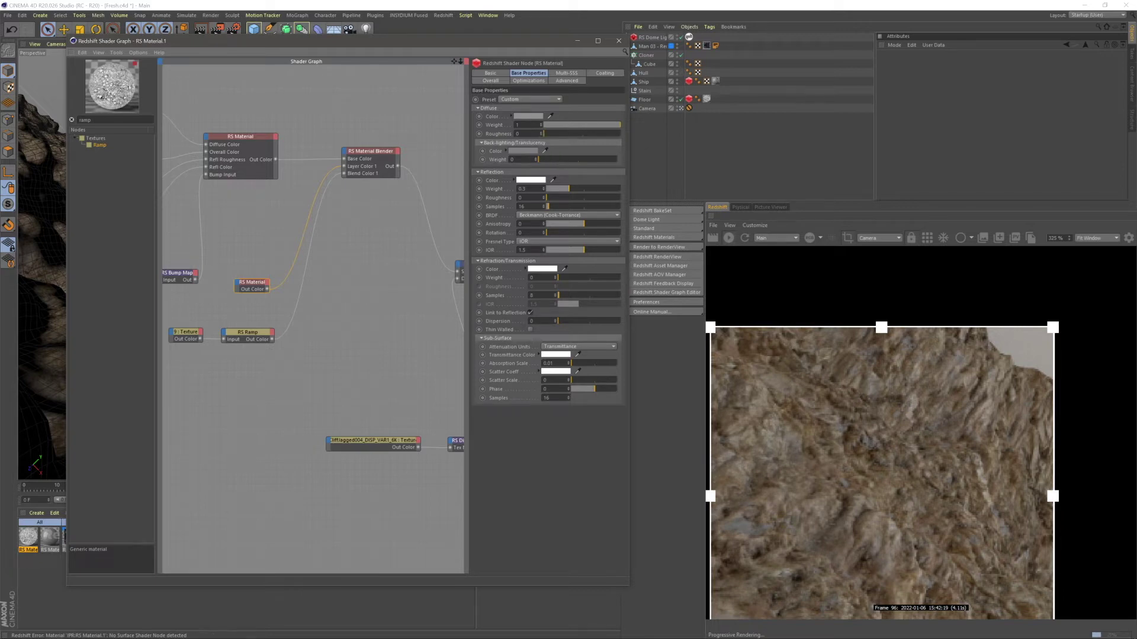
left_click(528, 116)
left_click_drag(561, 135, 572, 134)
left_click(509, 148)
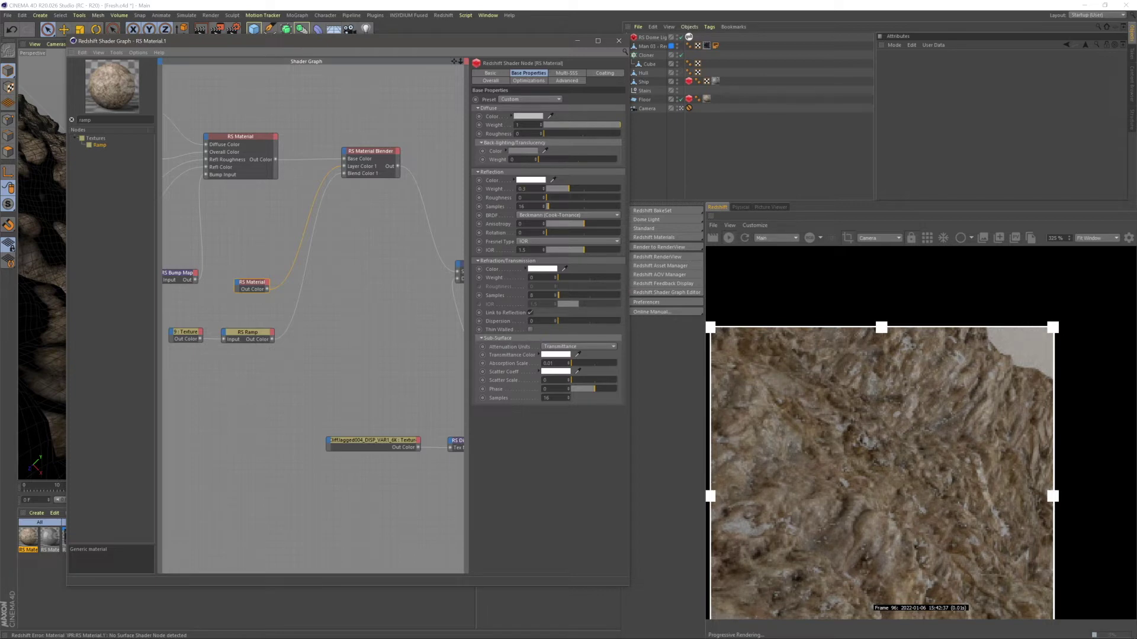
- Set the duplicated RS Material's reflection roughness to 0.3 and its reflection weight to 1
type(".3")
key("Return")
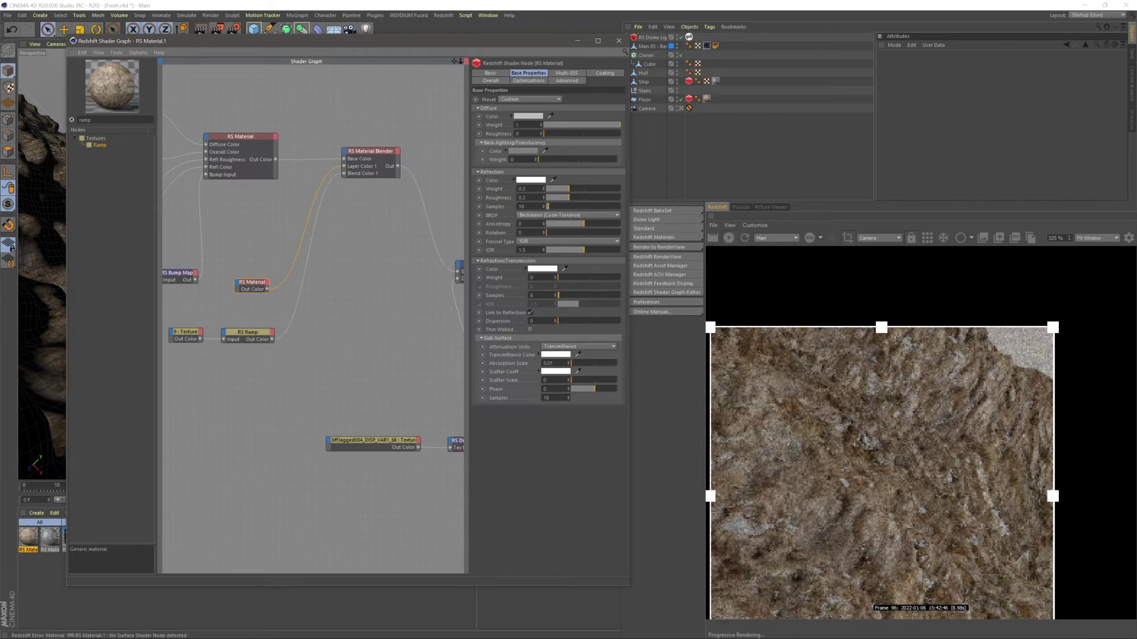
left_click_drag(580, 189, 641, 193)
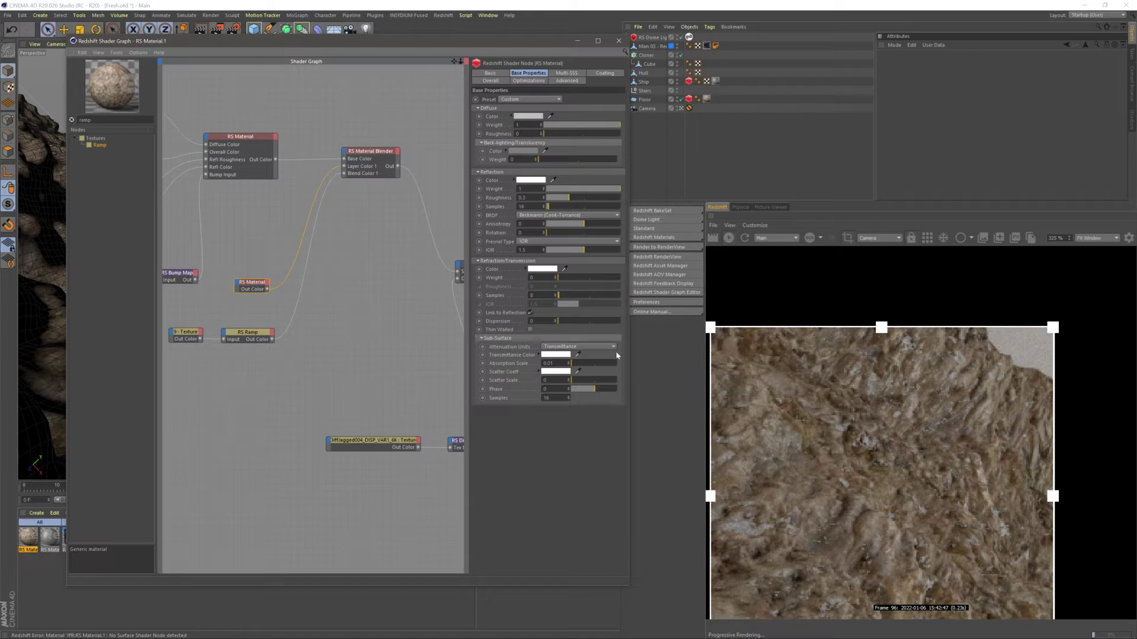
- Move the Ramp's black knot slightly away from the white knot to reveal more of the grey layer on the rock
left_click(258, 337)
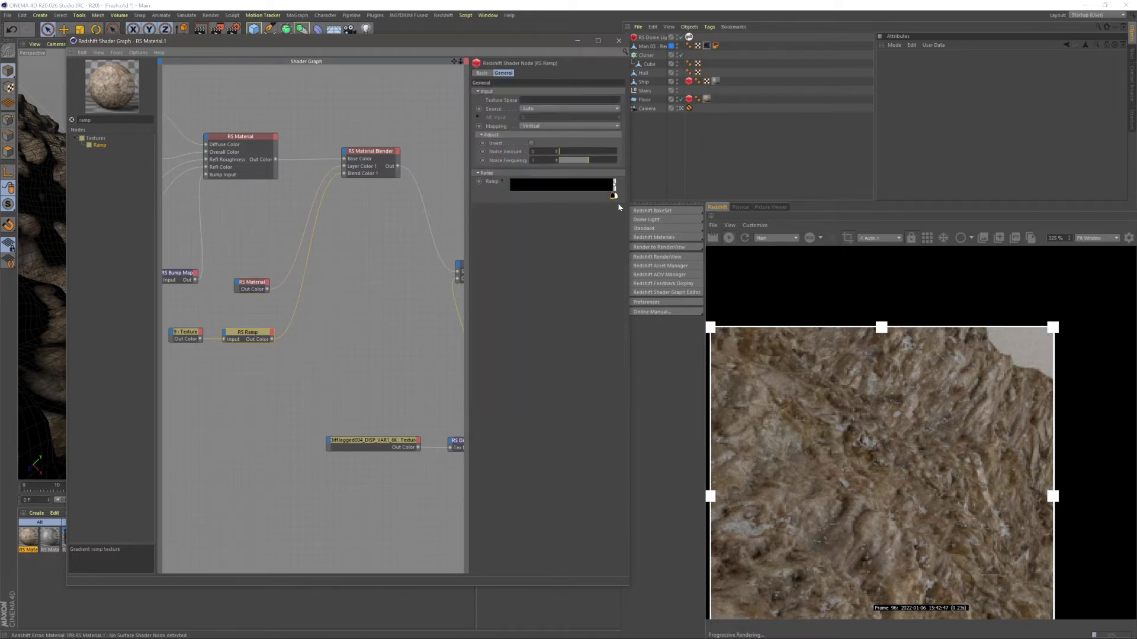
left_click_drag(614, 200, 604, 199)
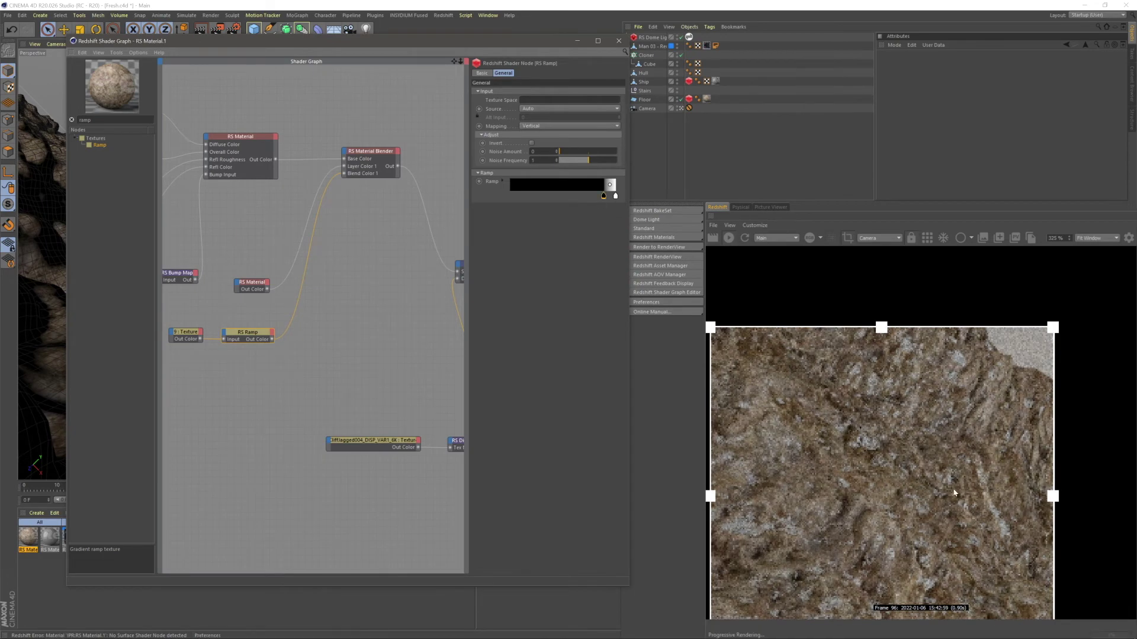
scroll(950, 488, "down", 5)
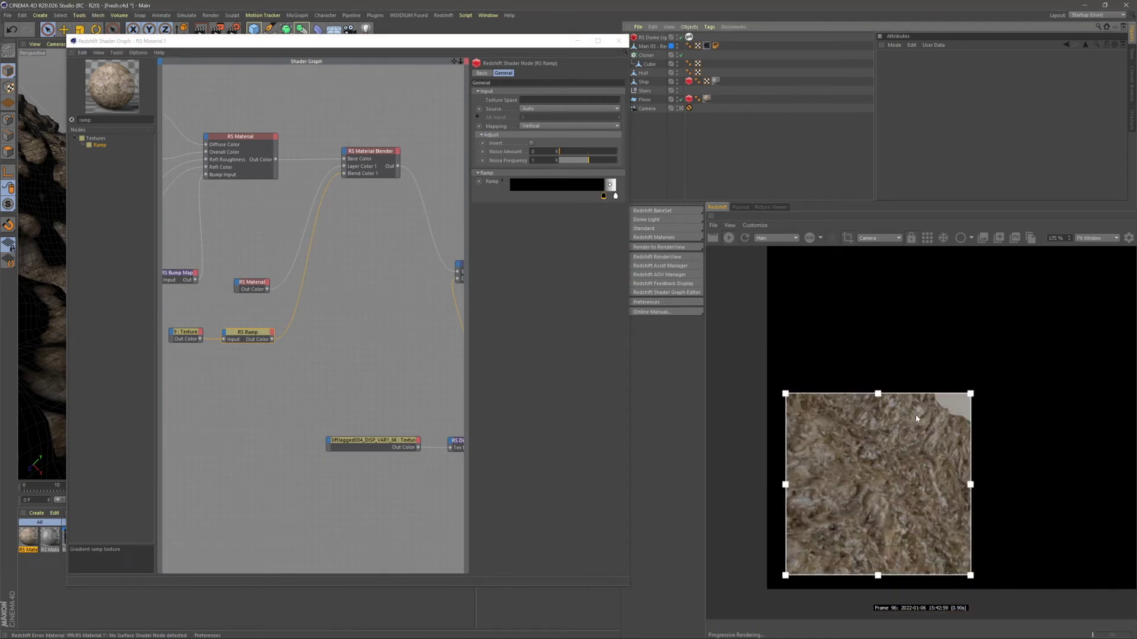
- Deselect the nodes and turn off region rendering in the render view
left_click(442, 223)
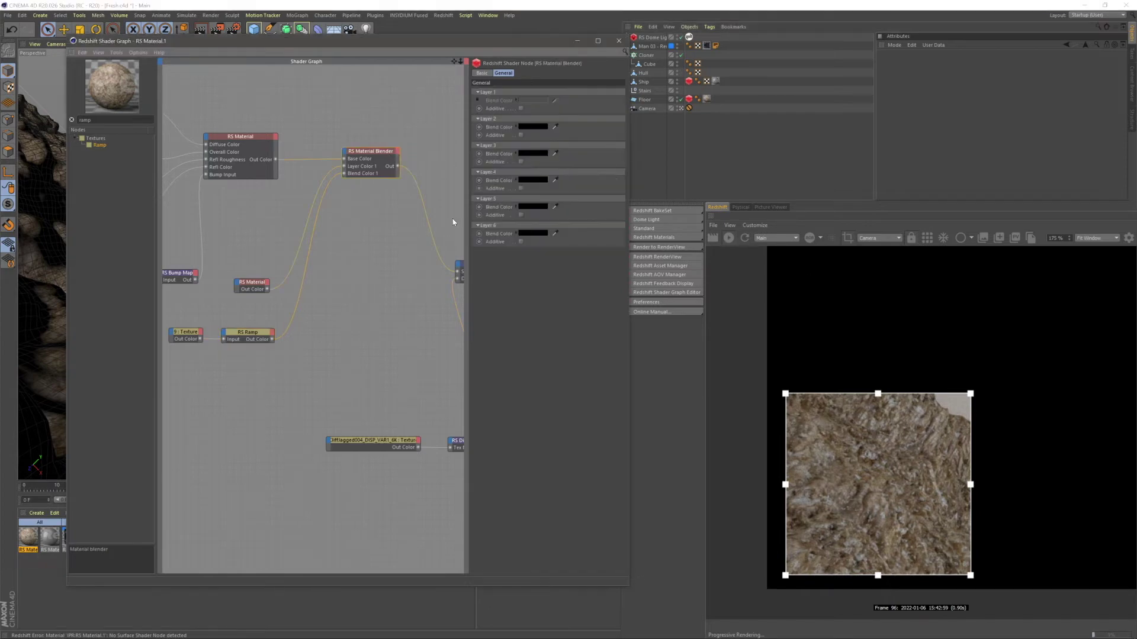
left_click(385, 334)
left_click(848, 238)
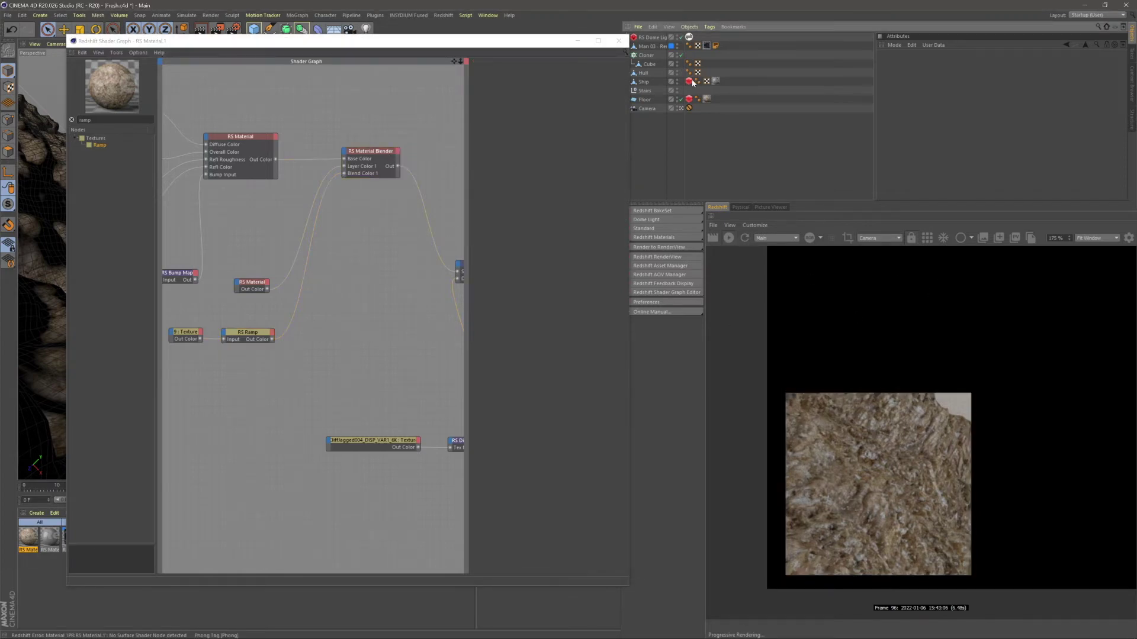
- Fit the whole render in the render view and close the rock material's shader graph
scroll(946, 361, "down", 3)
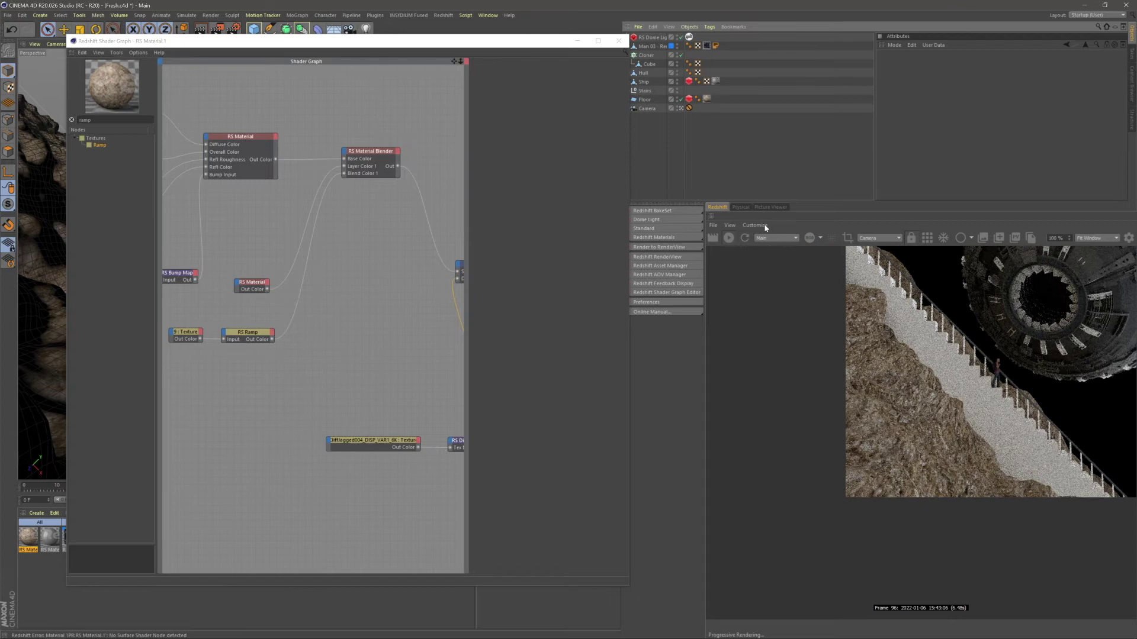
left_click(728, 225)
left_click(764, 308)
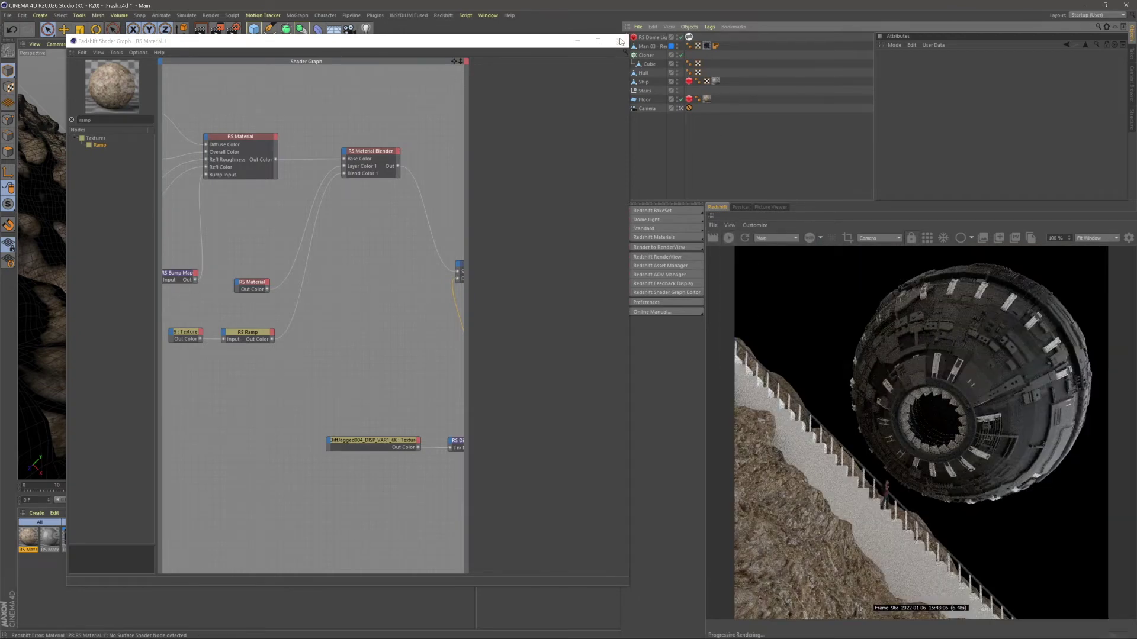
left_click(620, 42)
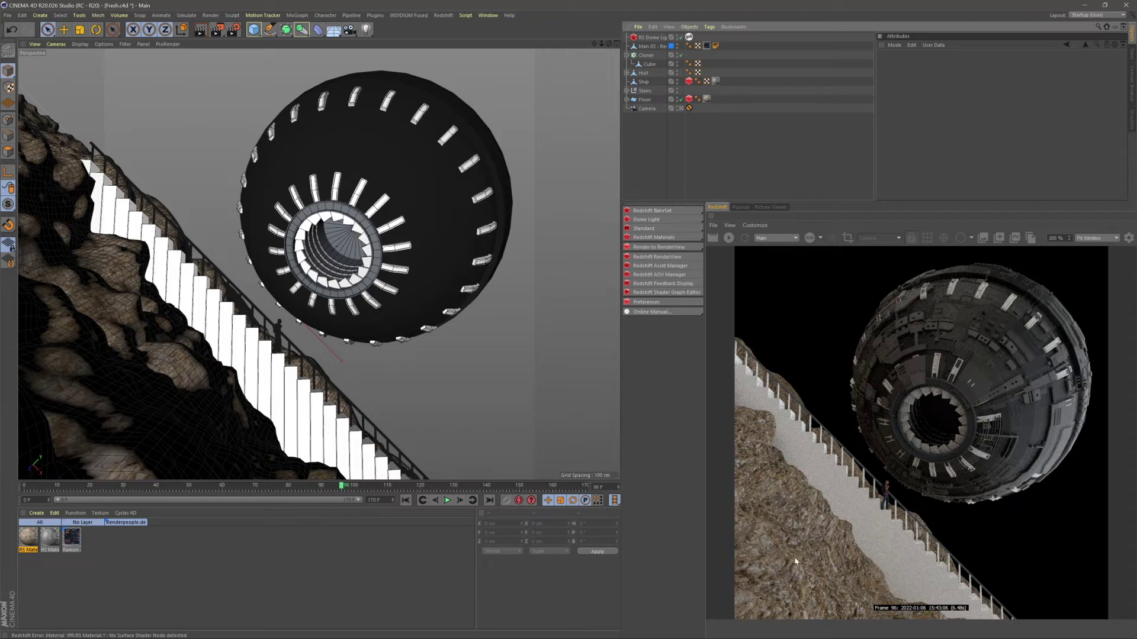
- Create a new Redshift material and check the staircase in the reference artwork
left_click(653, 237)
mouse_move(698, 240)
left_click(733, 240)
key("alt+Tab")
left_click(454, 371)
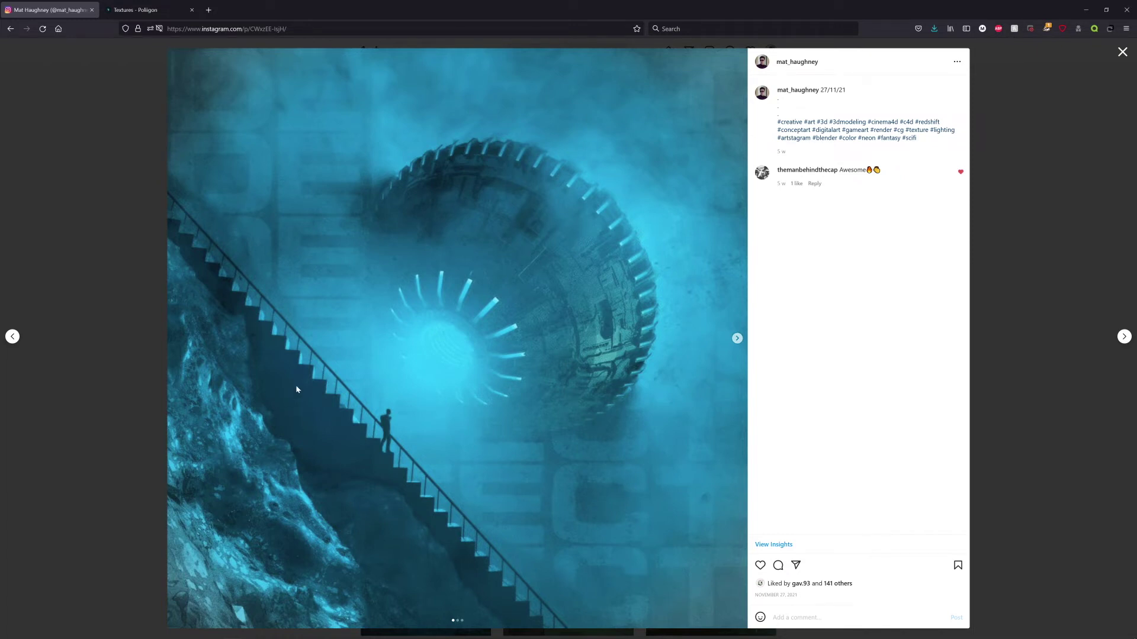
key("alt+Tab")
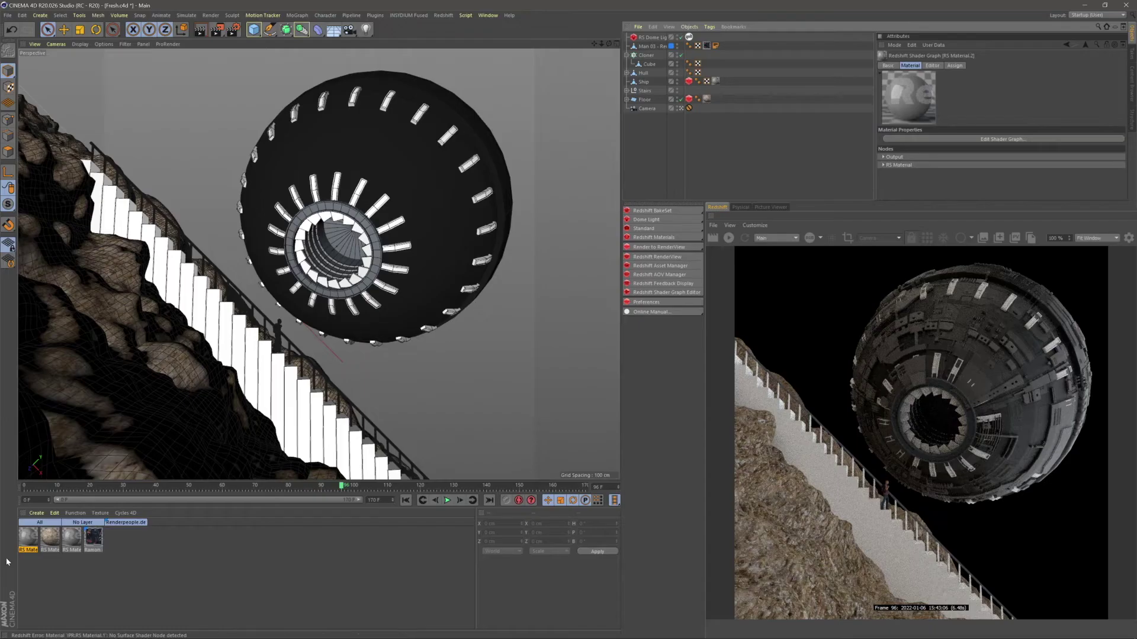
- Give the new material a darker grey diffuse color, a reflection roughness of 0.8 and 200 reflection samples
double_click(28, 544)
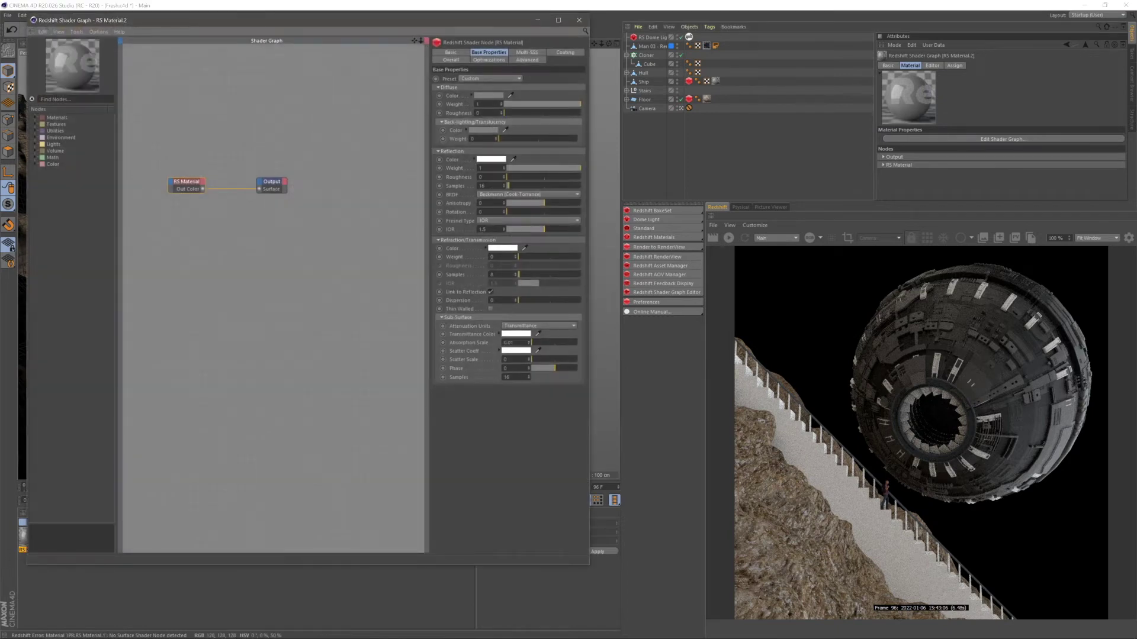
left_click(484, 96)
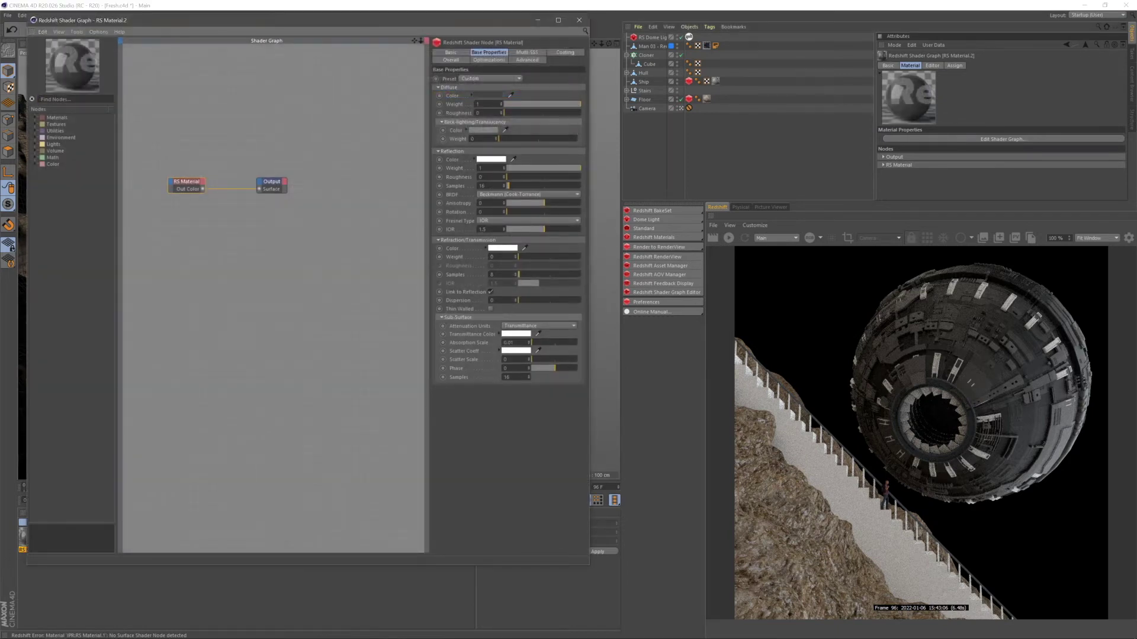
left_click(481, 176)
type("0.8")
key("Return")
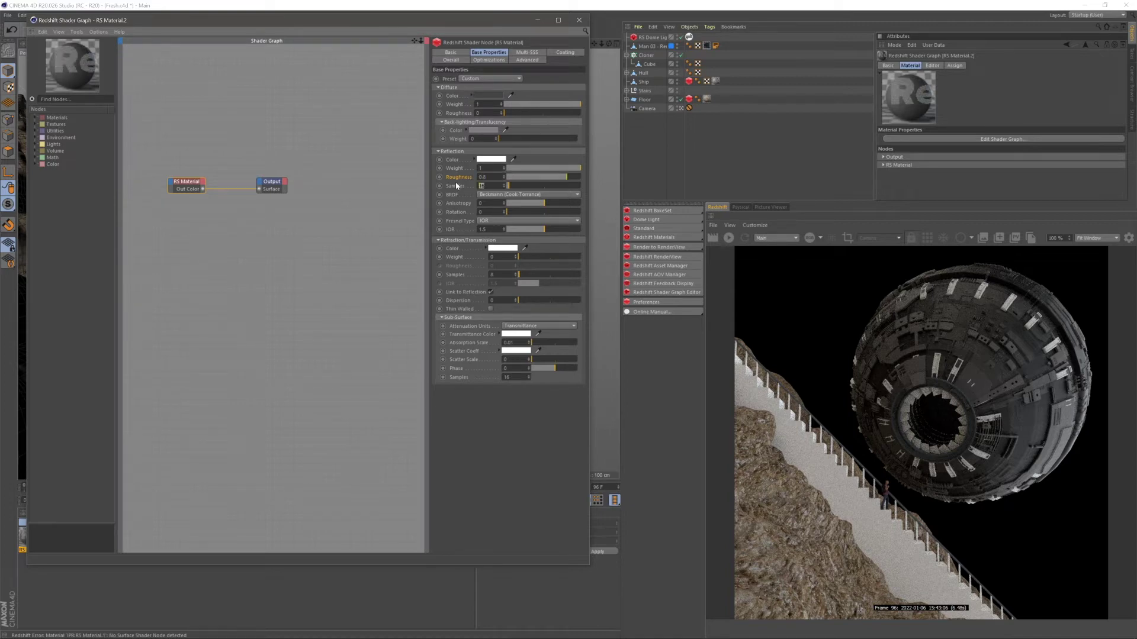
type("200")
key("Return")
left_click(582, 17)
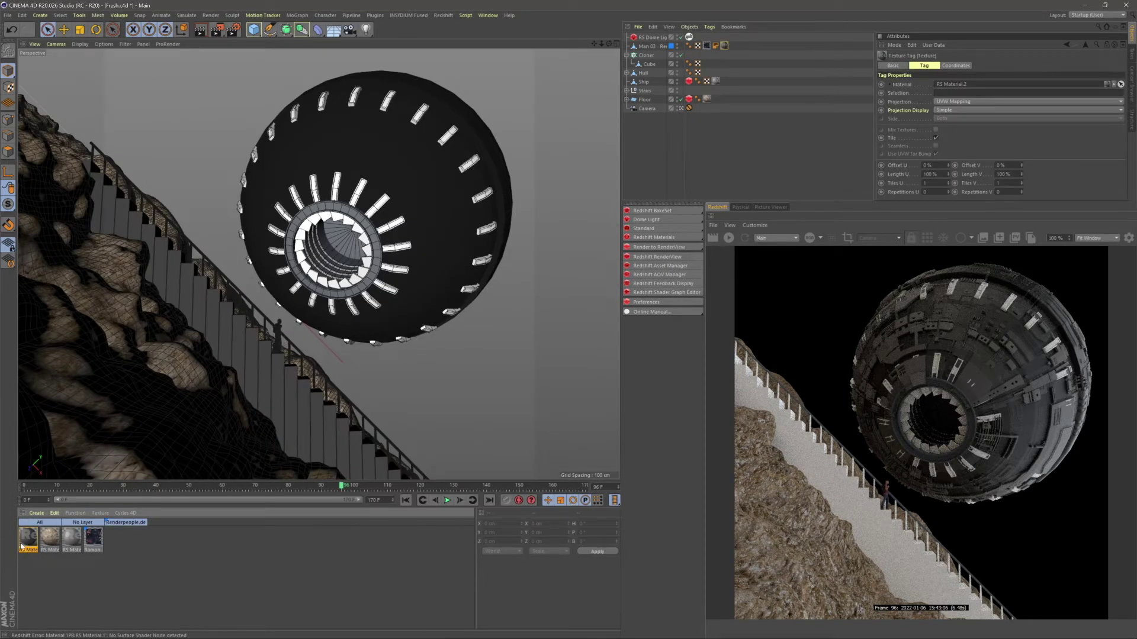
- Apply the dark material to the man and the stairs, and delete the man's original material and its leftover texture tag
left_click_drag(326, 410, 345, 395)
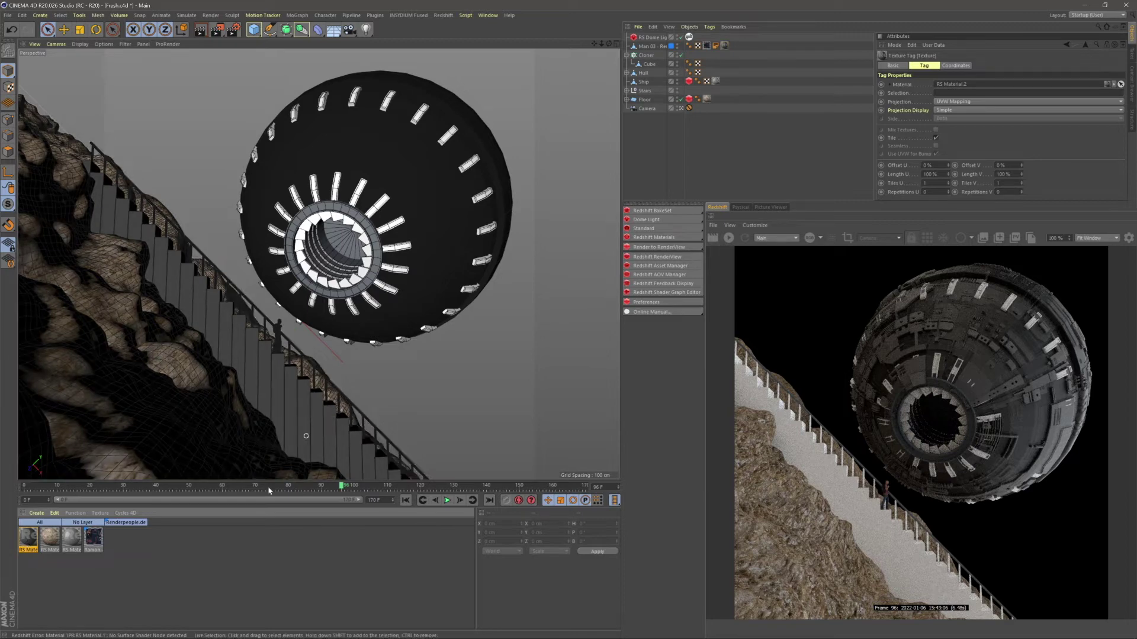
left_click(97, 546)
key("Delete")
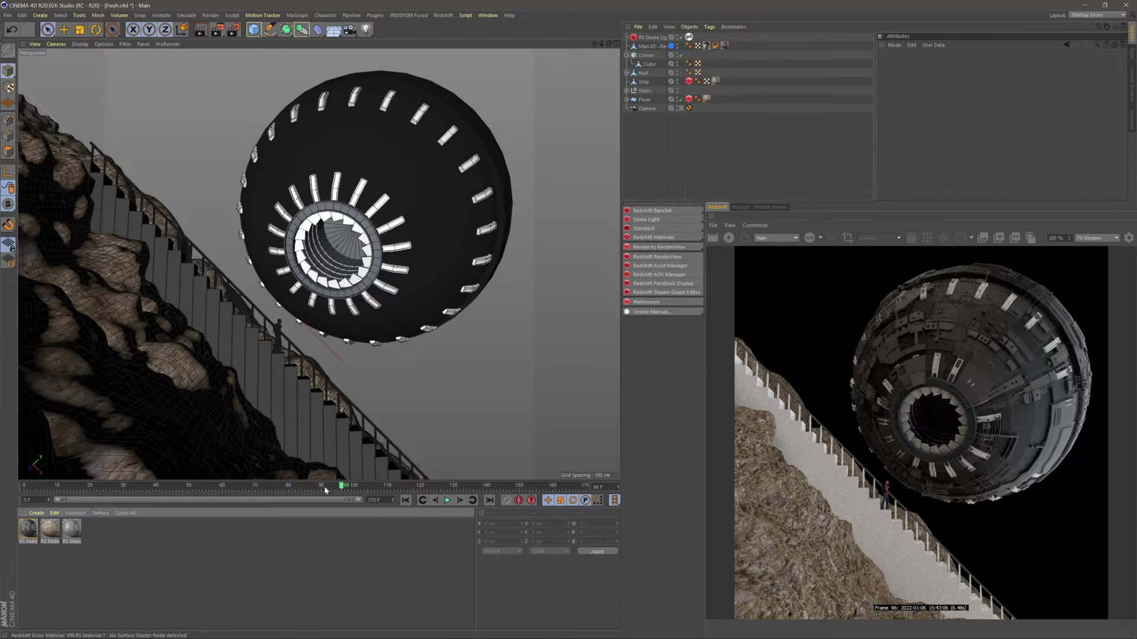
left_click(707, 45)
key("Delete")
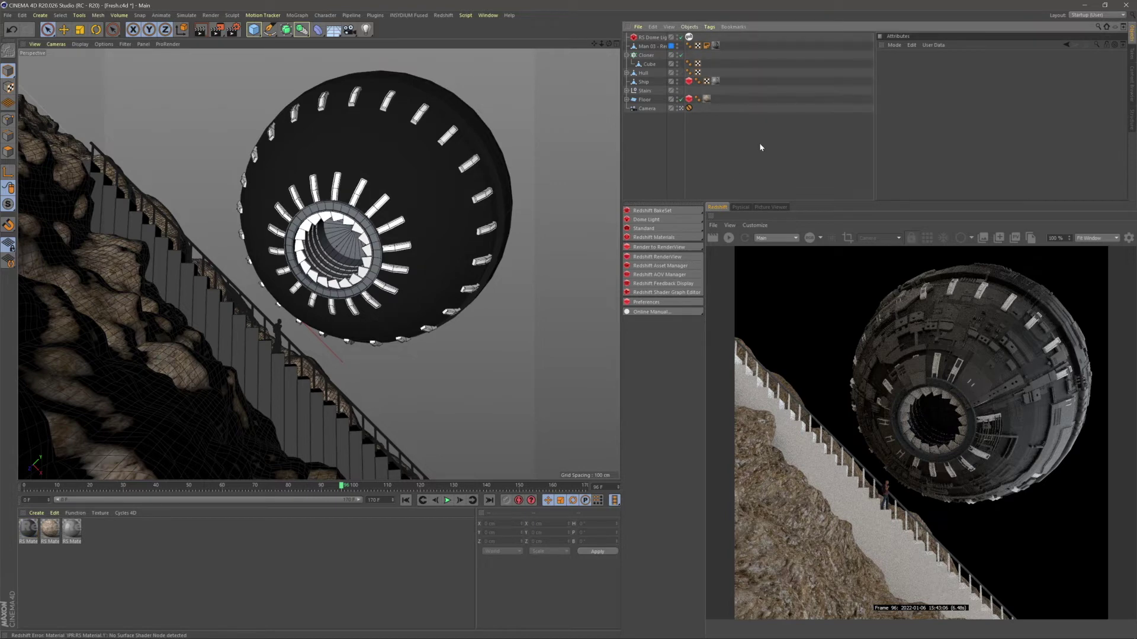
- Save the project, then restart the Redshift render and examine the ship up close
key("ctrl+s")
left_click(729, 237)
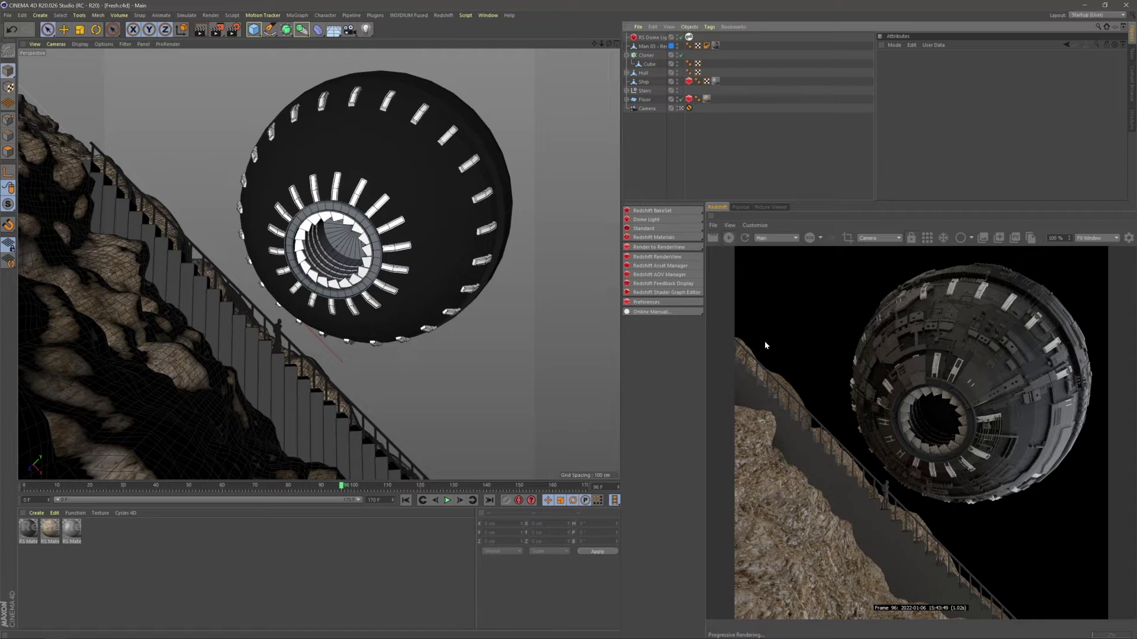
scroll(978, 371, "up", 3)
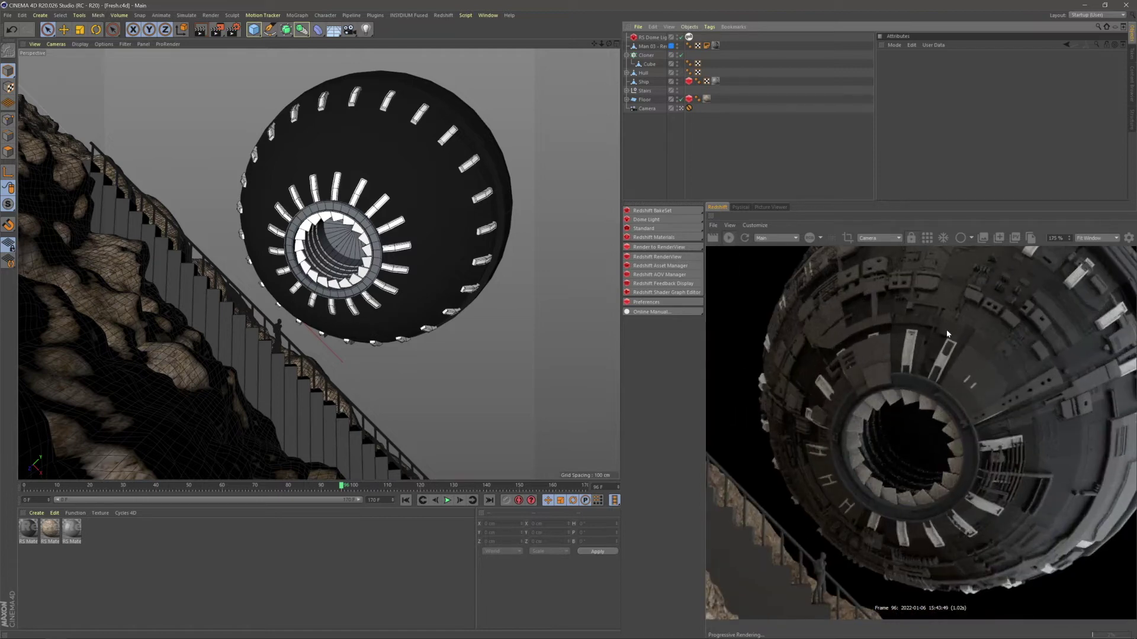
scroll(933, 370, "down", 2)
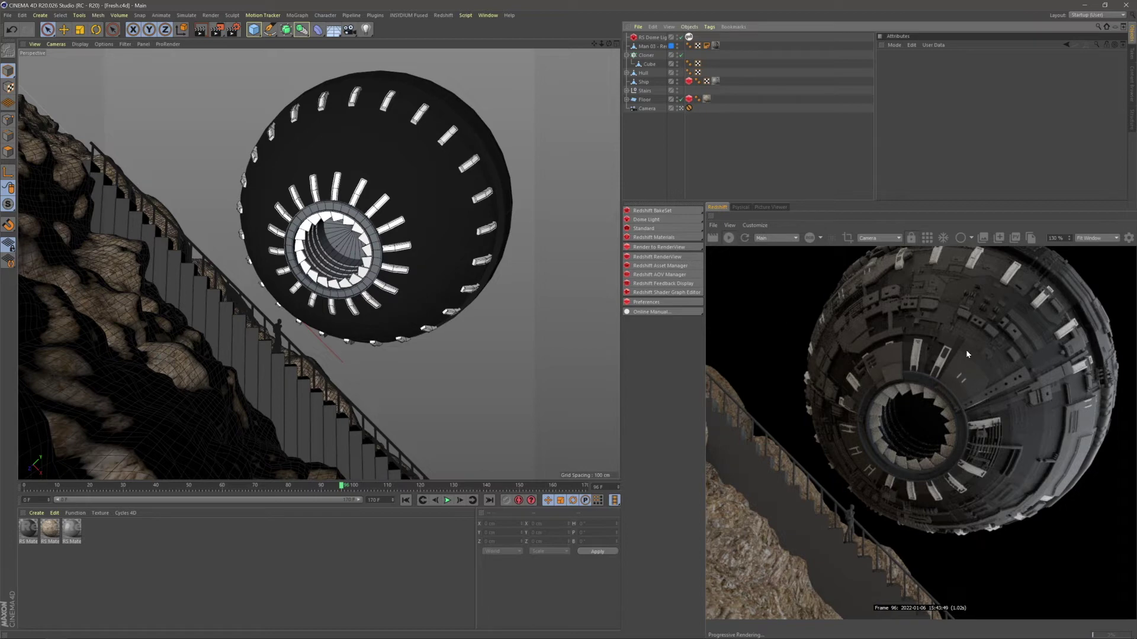
scroll(974, 382, "up", 3)
scroll(997, 375, "down", 4)
scroll(886, 451, "up", 3)
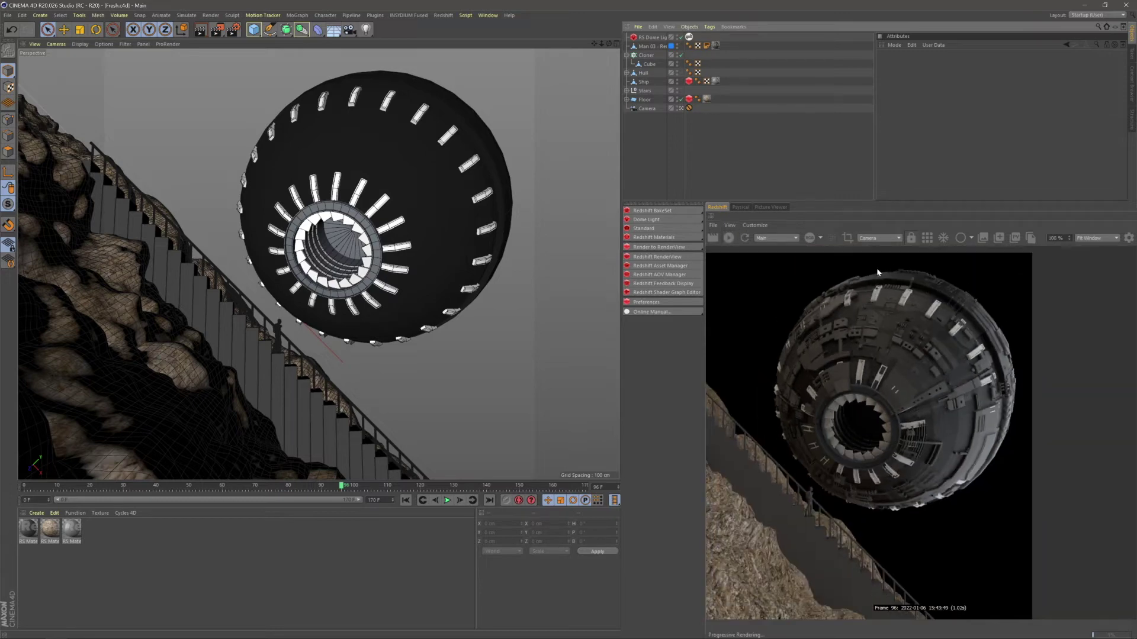
- Turn on region rendering and frame the ship's round opening with the render region
left_click(847, 238)
left_click_drag(761, 553, 893, 410)
left_click_drag(811, 371, 794, 347)
left_click_drag(918, 476, 941, 508)
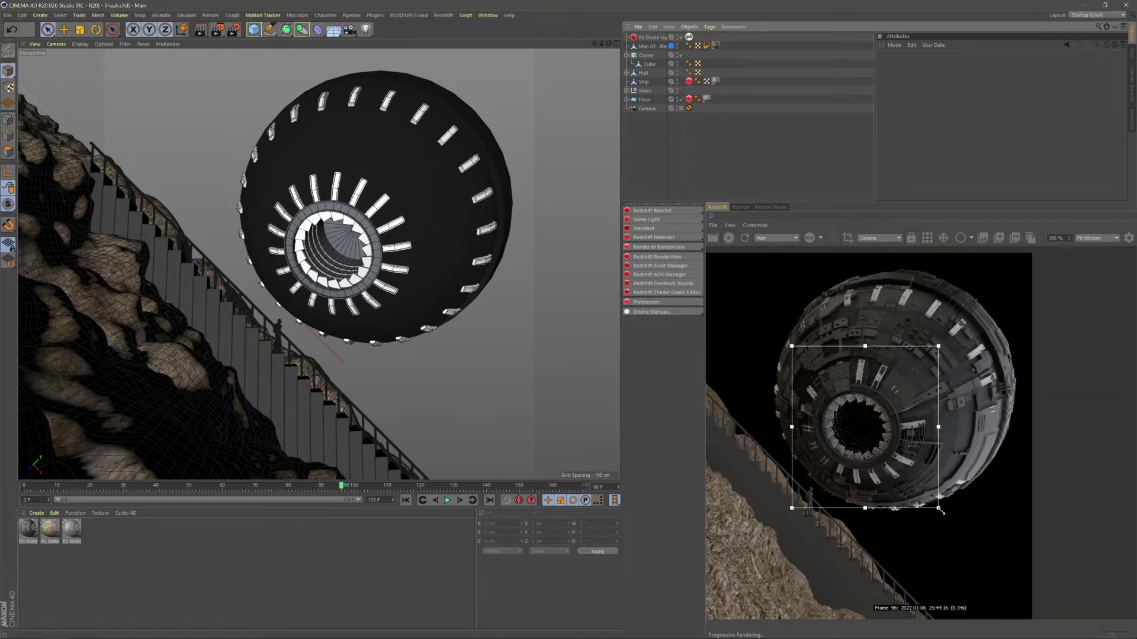
- Leave the camera view and move the Hull outward from the ship along its Y axis by about 18.4 cm
left_click(680, 108)
left_click(680, 109)
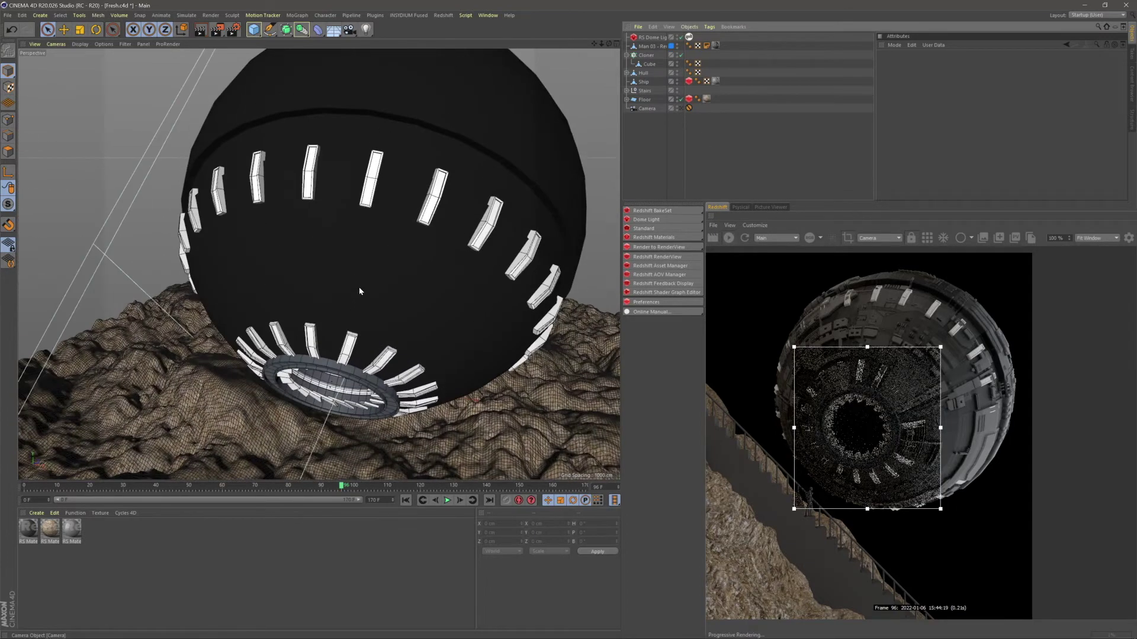
middle_click_drag(372, 316, 392, 221, "alt")
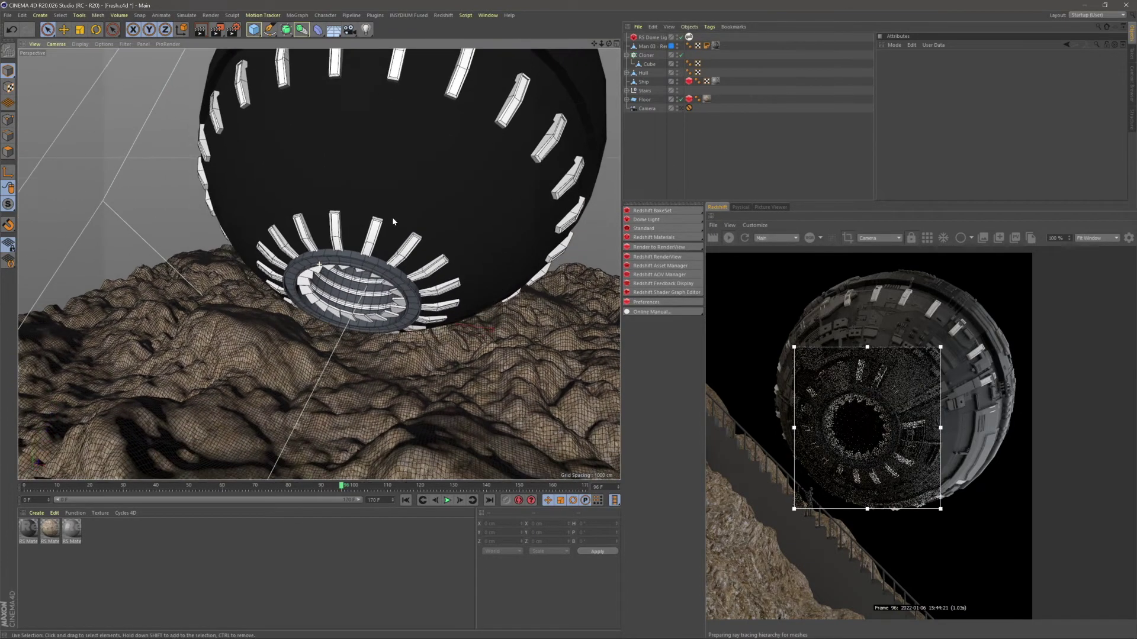
scroll(393, 222, "up", 4)
scroll(840, 422, "up", 3)
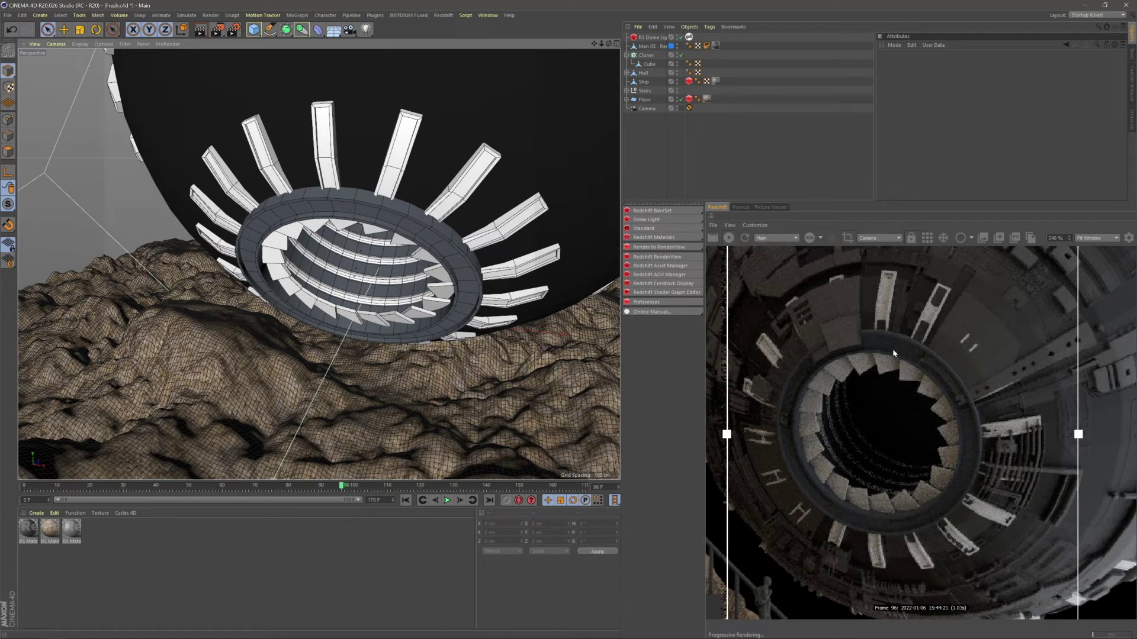
left_click(642, 73)
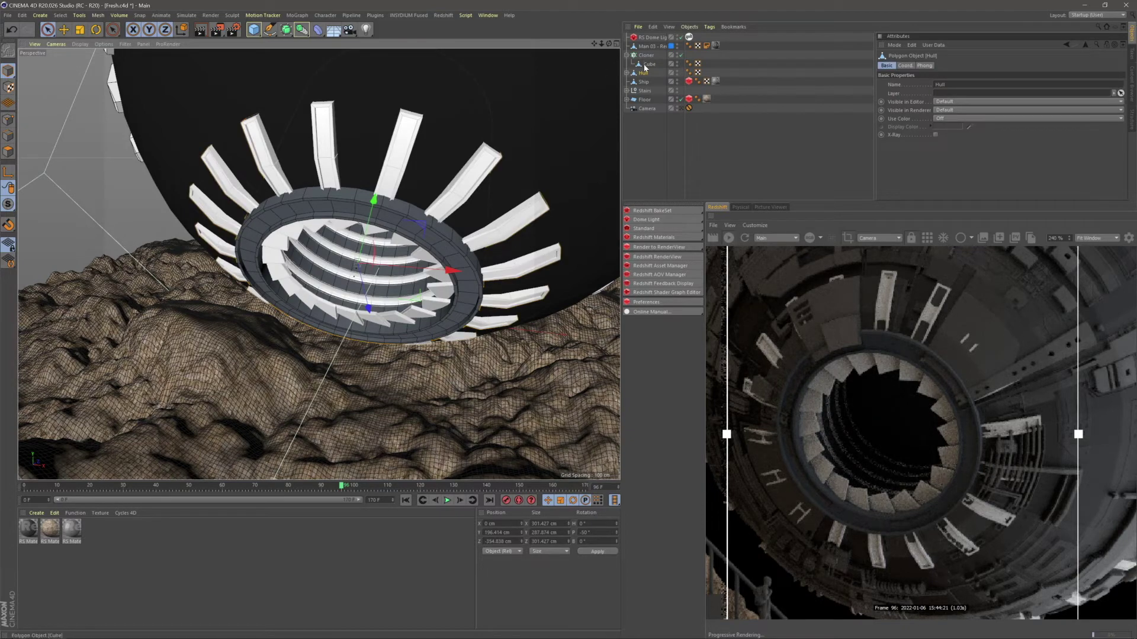
left_click_drag(373, 201, 361, 209)
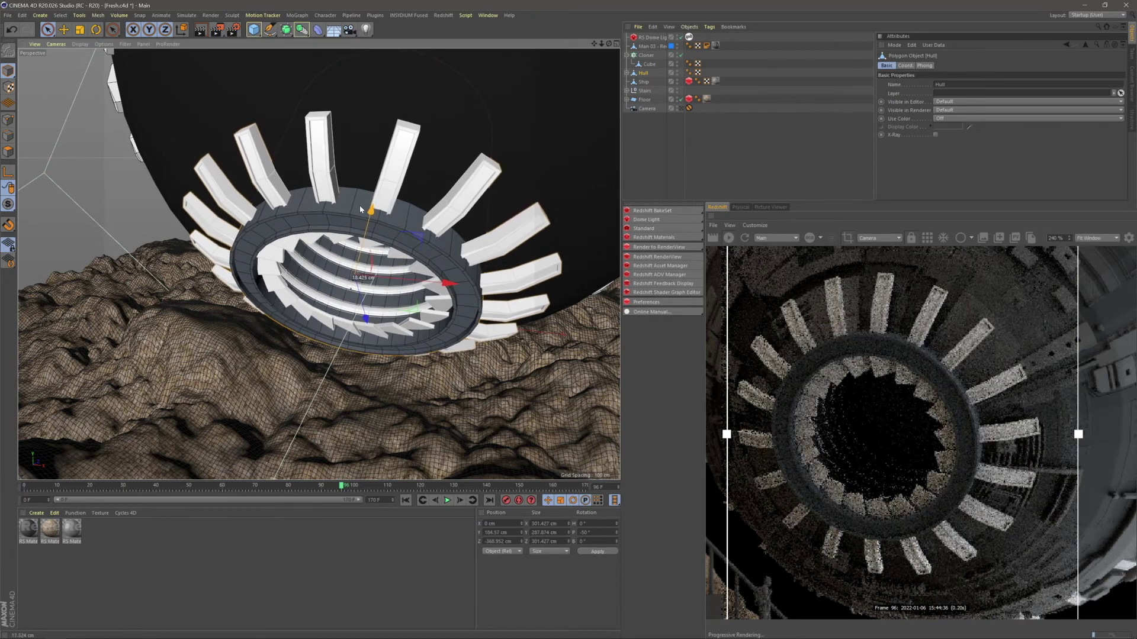
left_click_drag(360, 208, 360, 209)
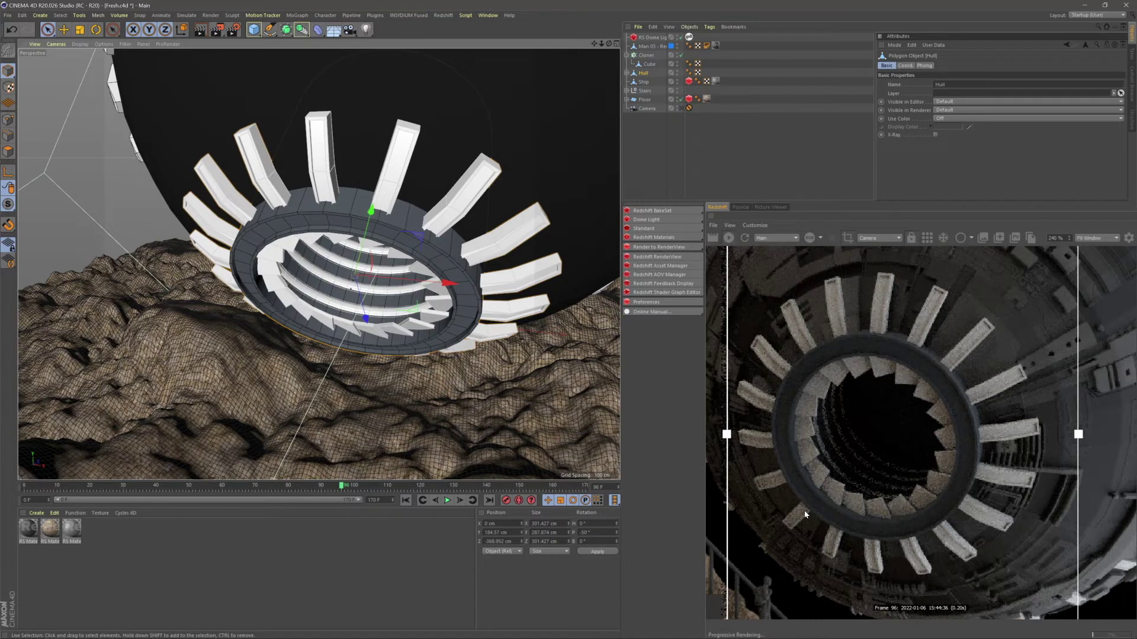
- Nudge the Highlights cloner inside the Hull slightly along its Y axis
left_click_drag(447, 235, 391, 254, "alt")
scroll(370, 248, "up", 3)
left_click(626, 73)
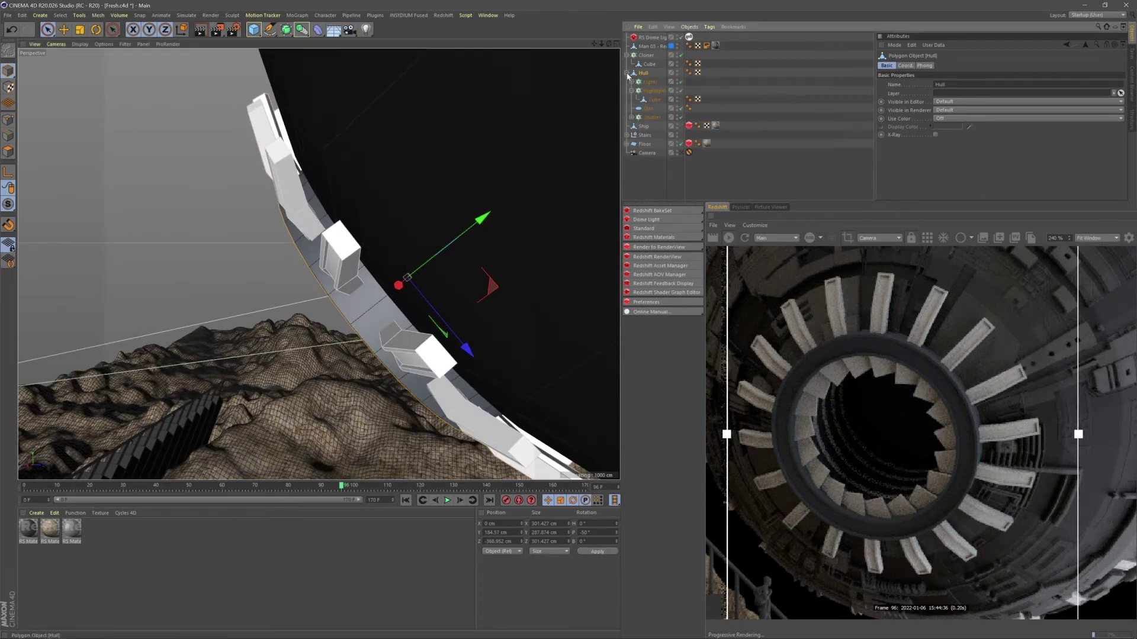
left_click(654, 90)
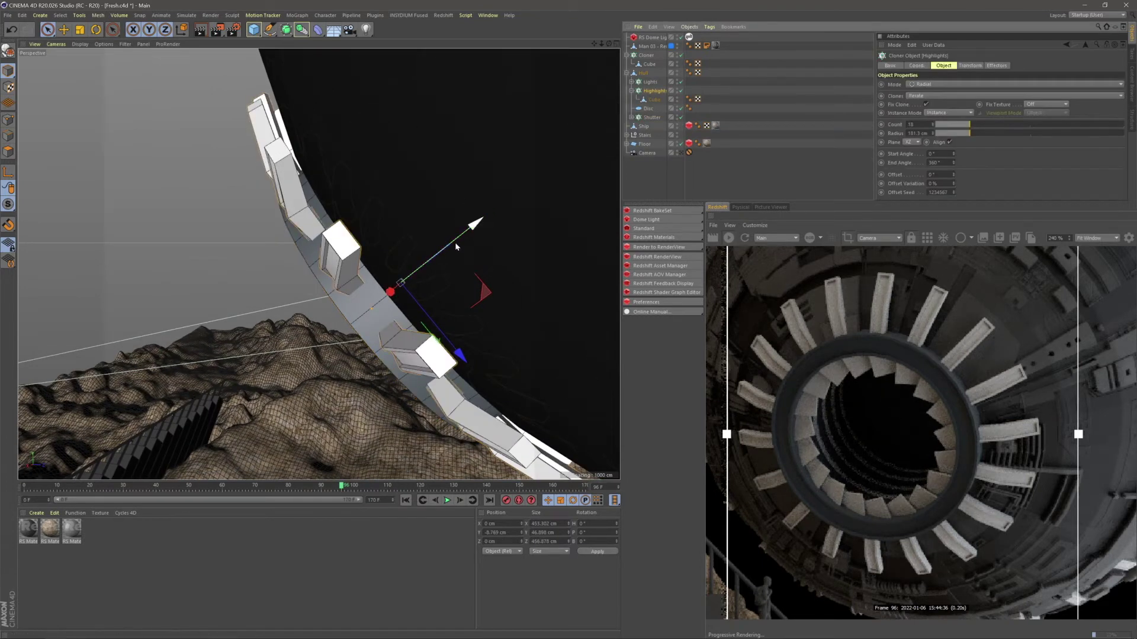
left_click_drag(455, 243, 452, 244)
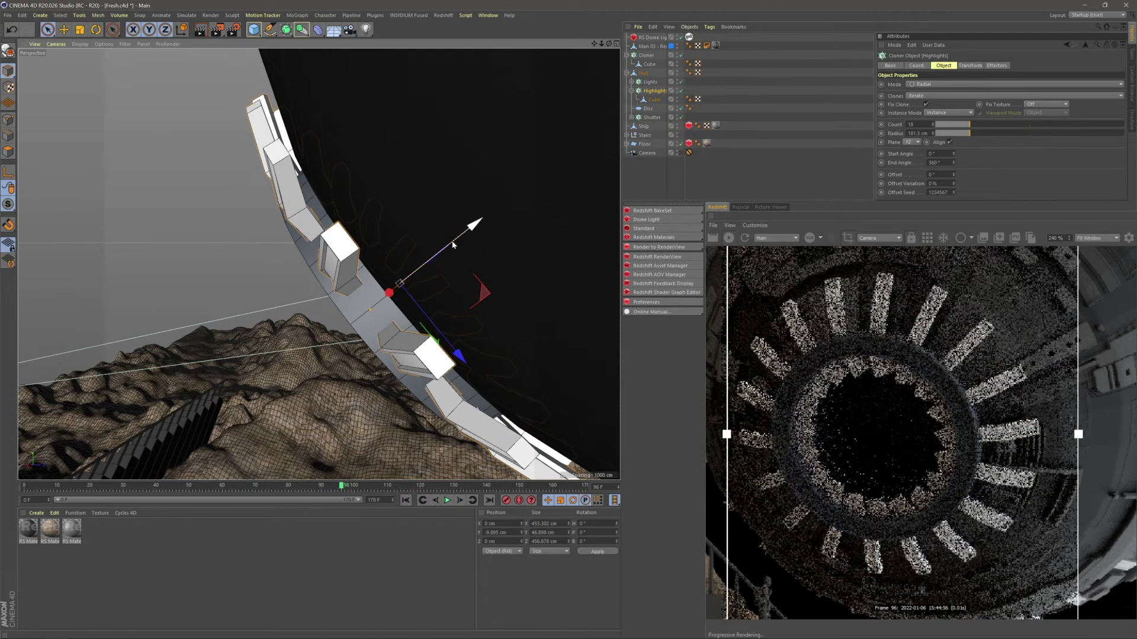
- Shift the selected polygons of the Highlights cloner's Cube slightly along the Y axis, then deselect everything
left_click(651, 100)
middle_click_drag(379, 266, 569, 160, "alt")
left_click(8, 152)
middle_click_drag(601, 266, 490, 284, "alt")
left_click_drag(491, 284, 476, 283, "alt")
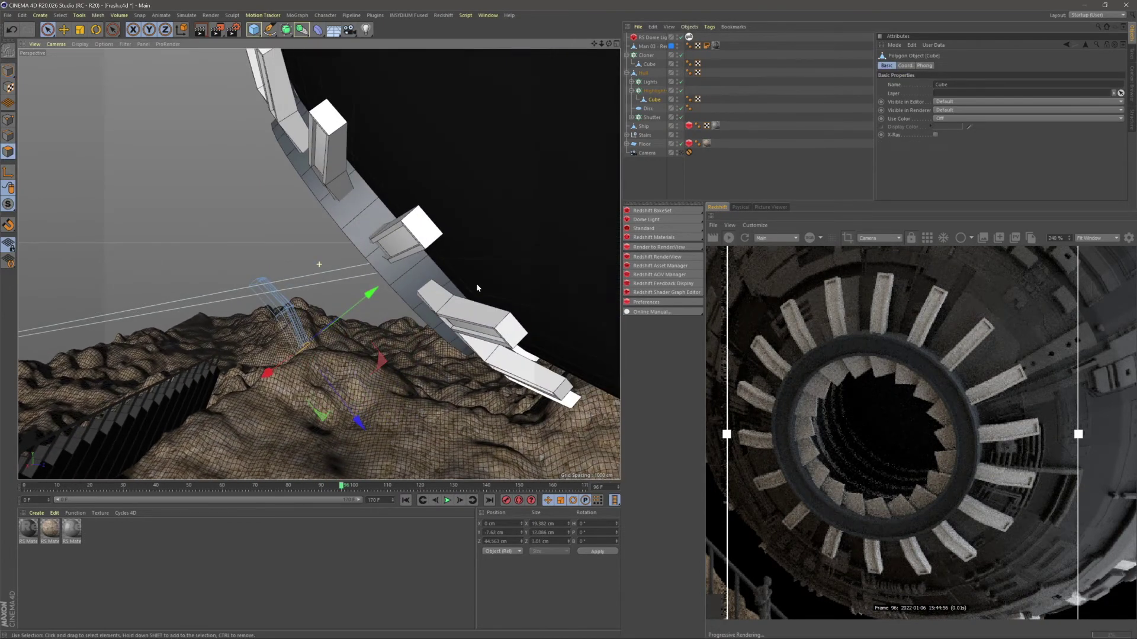
mouse_move(371, 292)
left_mouse_down()
mouse_move(356, 299)
mouse_move(363, 293)
left_mouse_up()
left_click(685, 180)
key("ctrl+shift+z")
key("ctrl+shift+z")
key("ctrl+shift+z")
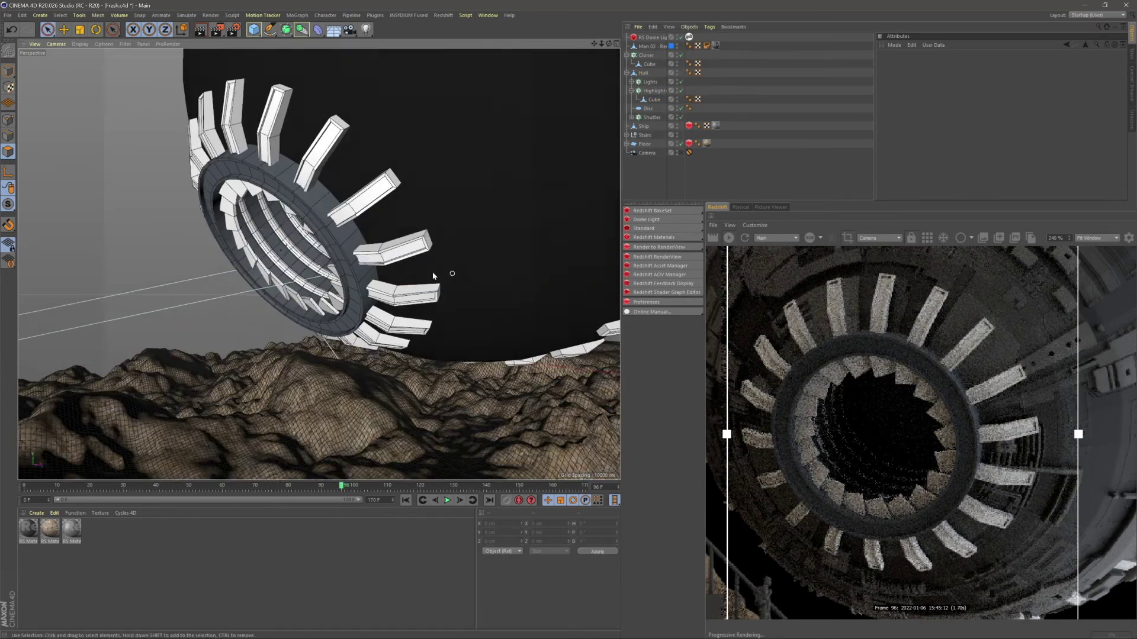
- Duplicate the stairs' dark material, set the copy's diffuse color to a dark grey and apply it to the Hull
left_click_drag(28, 531, 22, 533, "ctrl")
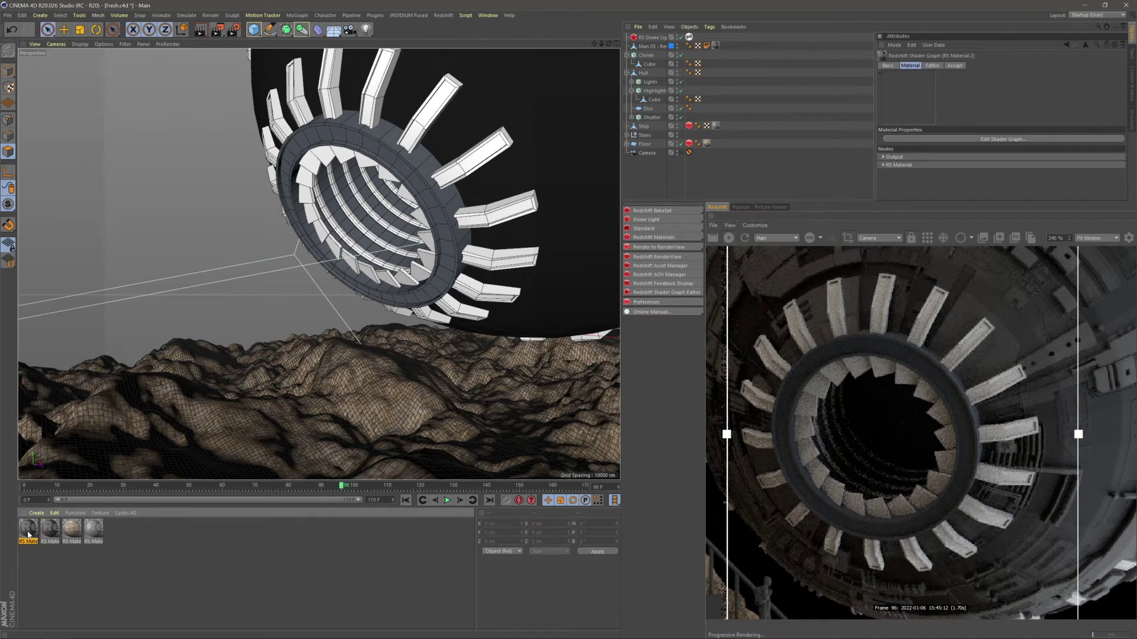
double_click(28, 537)
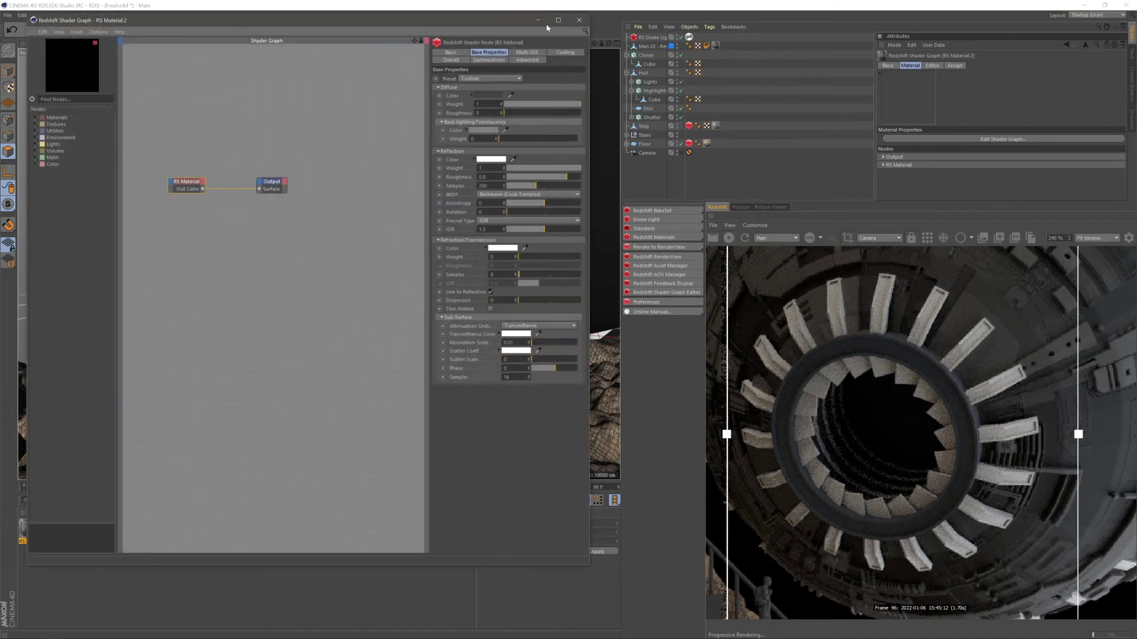
left_click(579, 19)
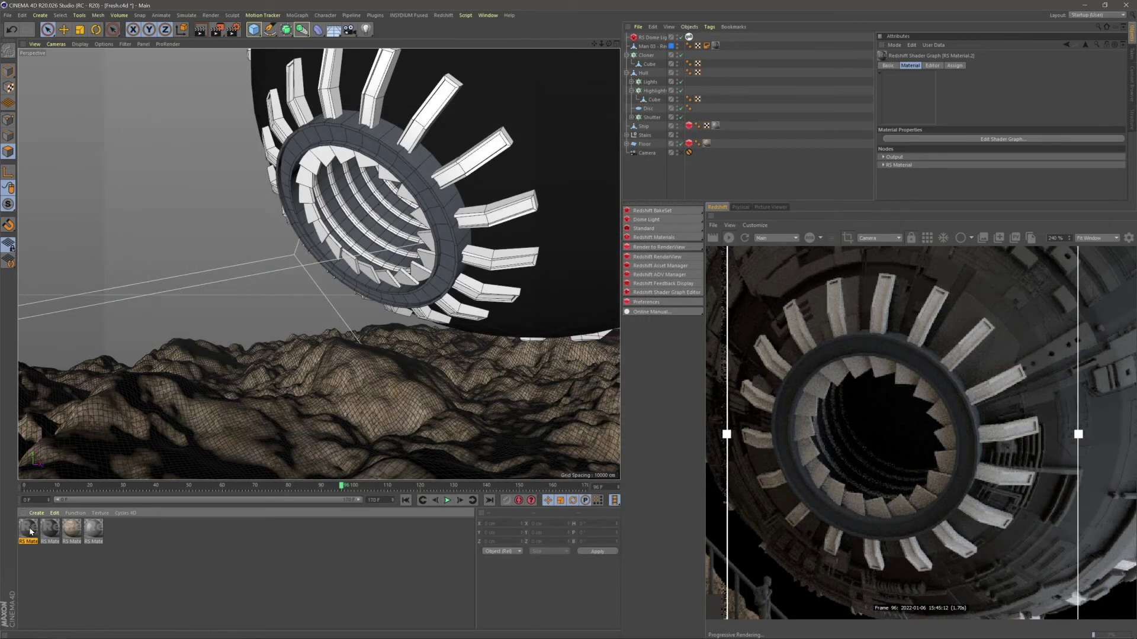
double_click(31, 531)
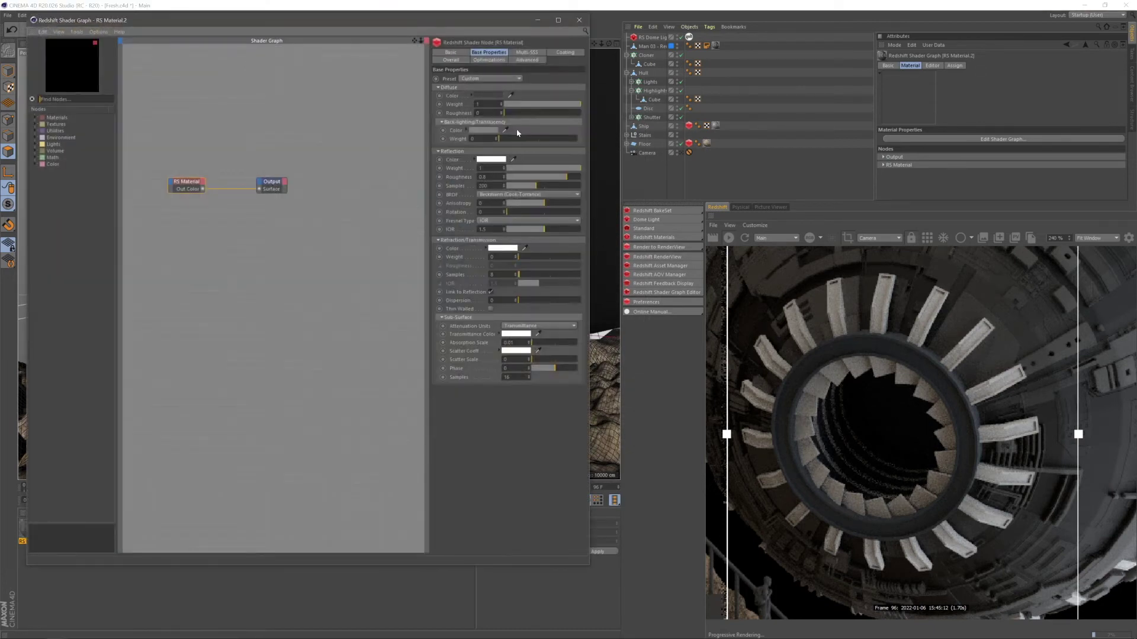
left_click(487, 95)
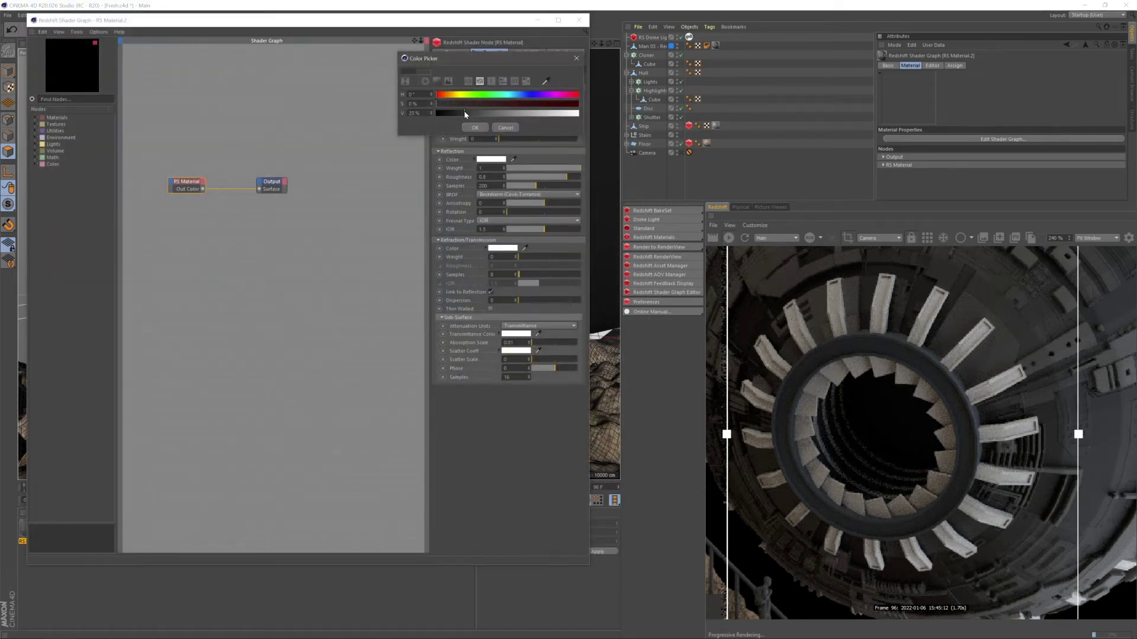
left_click(476, 128)
left_click(579, 19)
left_click_drag(424, 292, 460, 216)
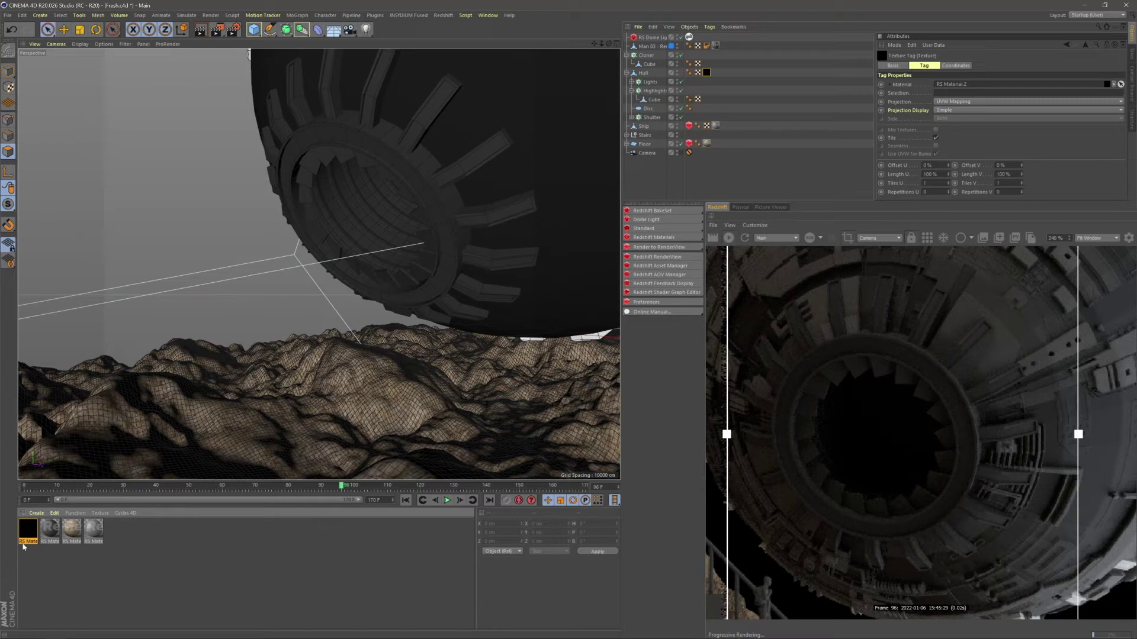
- Duplicate the Hull's dark material and open the copy in the Redshift Shader Graph, keeping the viewport accessible
double_click(29, 535)
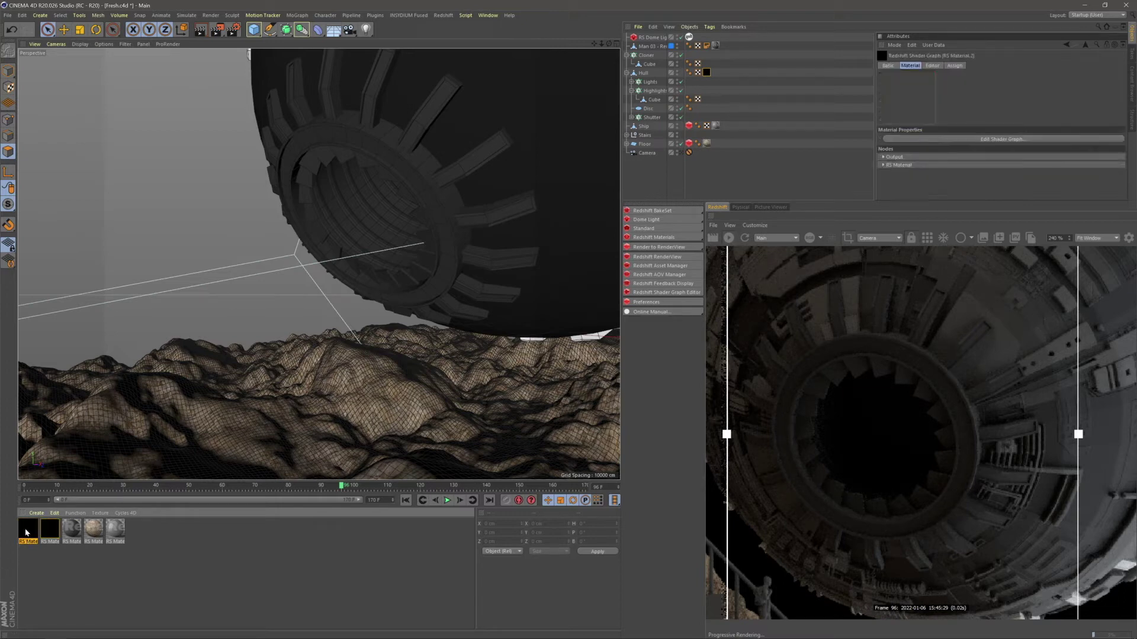
left_click_drag(367, 25, 534, 69)
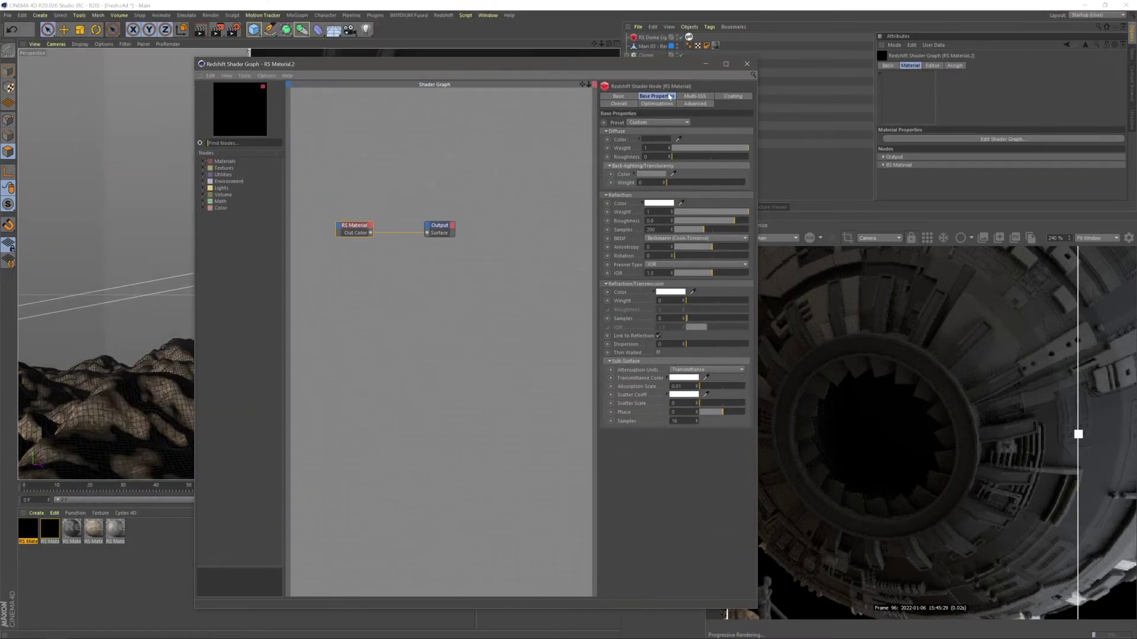
left_click_drag(668, 64, 686, 430)
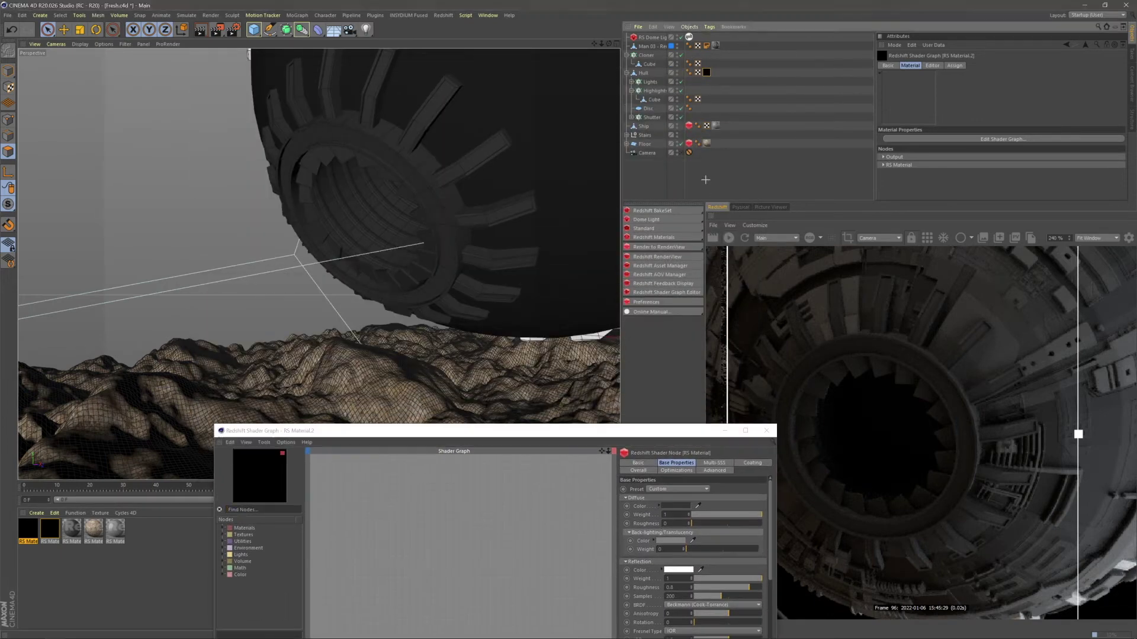
- Disable the Highlights cloner temporarily to apply the duplicated material only to the recessed inner faces of its Cube
left_click(654, 100)
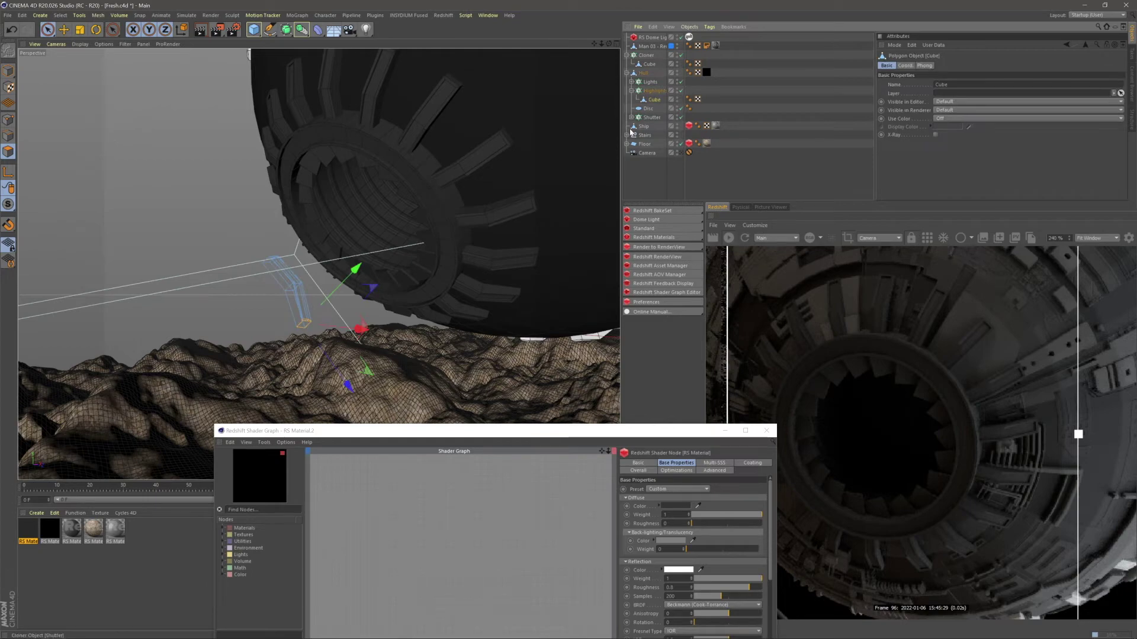
left_click(681, 91)
scroll(291, 289, "up", 5)
left_click_drag(282, 285, 586, 319, "alt")
left_click(263, 262)
mouse_move(263, 261)
left_mouse_down()
mouse_move(264, 303)
mouse_move(210, 318)
mouse_move(282, 272)
mouse_move(225, 361)
left_mouse_up()
left_click_drag(263, 279, 274, 275)
left_click(708, 177)
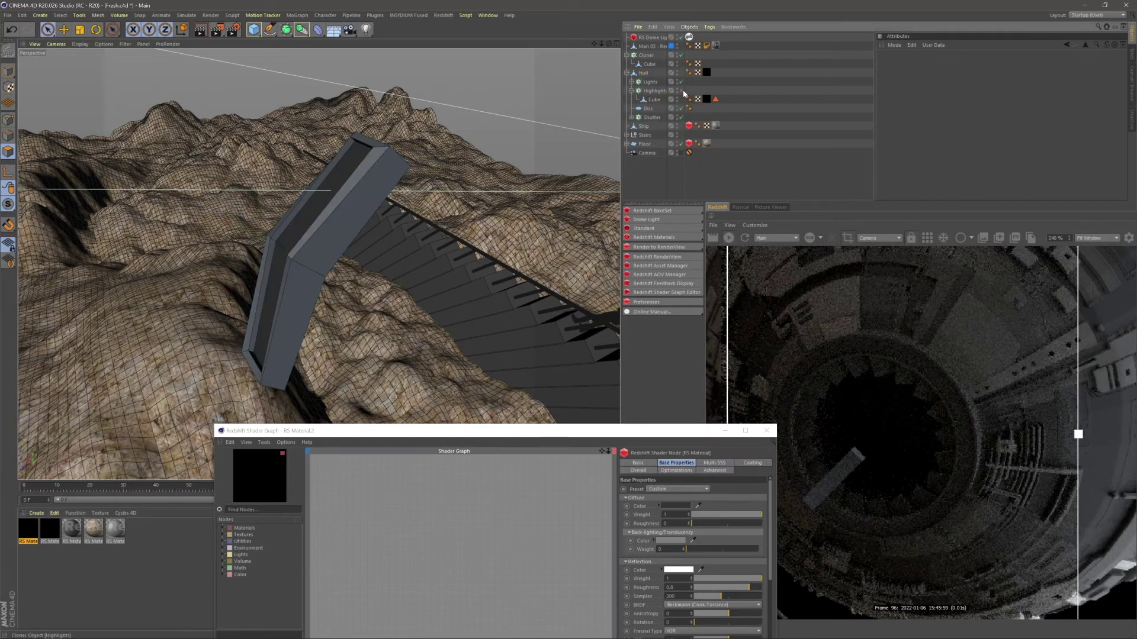
left_click(681, 91)
mouse_move(286, 286)
left_mouse_down("alt")
mouse_move(277, 290)
mouse_move(299, 203)
mouse_move(331, 284)
left_mouse_up("alt")
- Set the duplicated material's emission color to a saturated blue with an emission weight of 1
left_click_drag(622, 432, 451, 303)
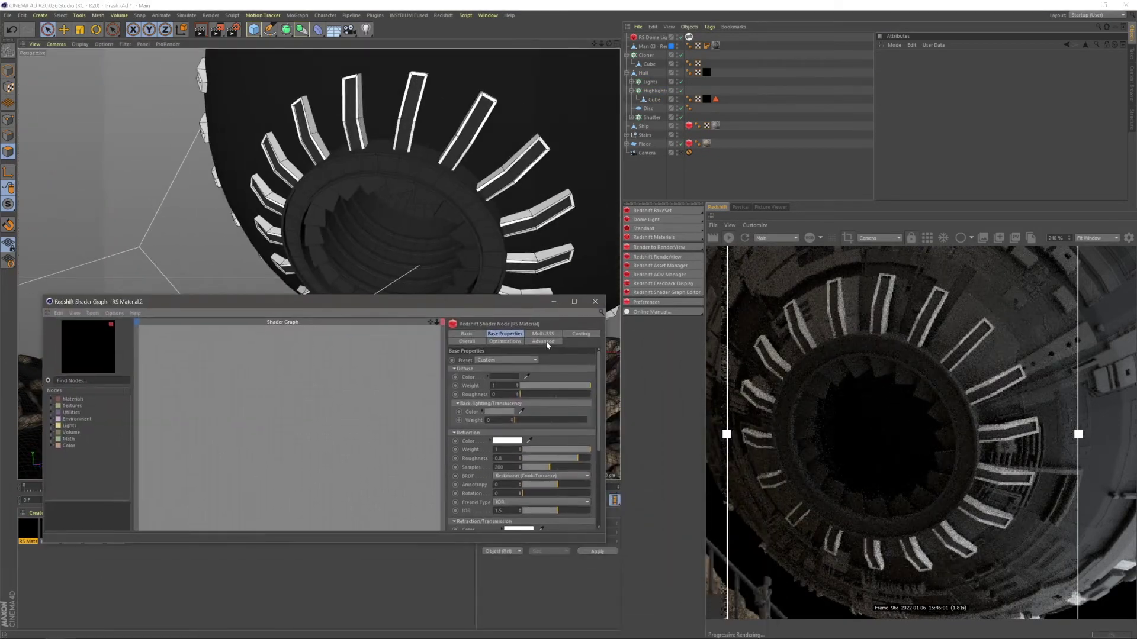
left_click(467, 342)
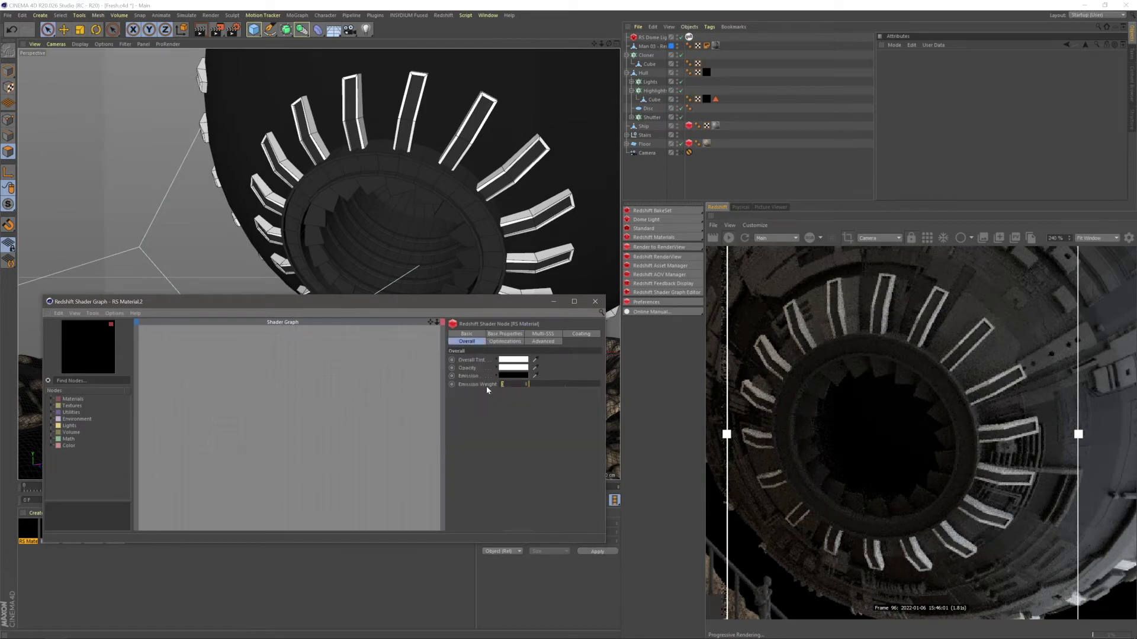
left_click(512, 376)
left_click_drag(556, 384, 591, 393)
left_click(498, 408)
middle_click_drag(234, 420, 254, 422)
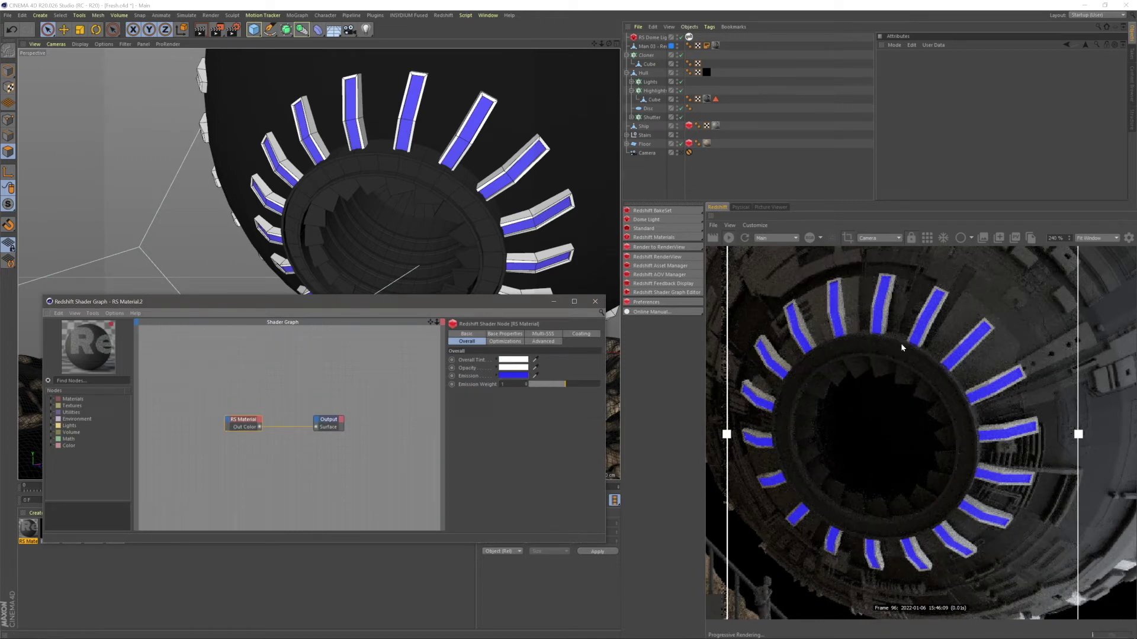
- Copy the Hull's dark material tag onto the Highlights cloner's Cube, placed before the emissive material
left_click(714, 185)
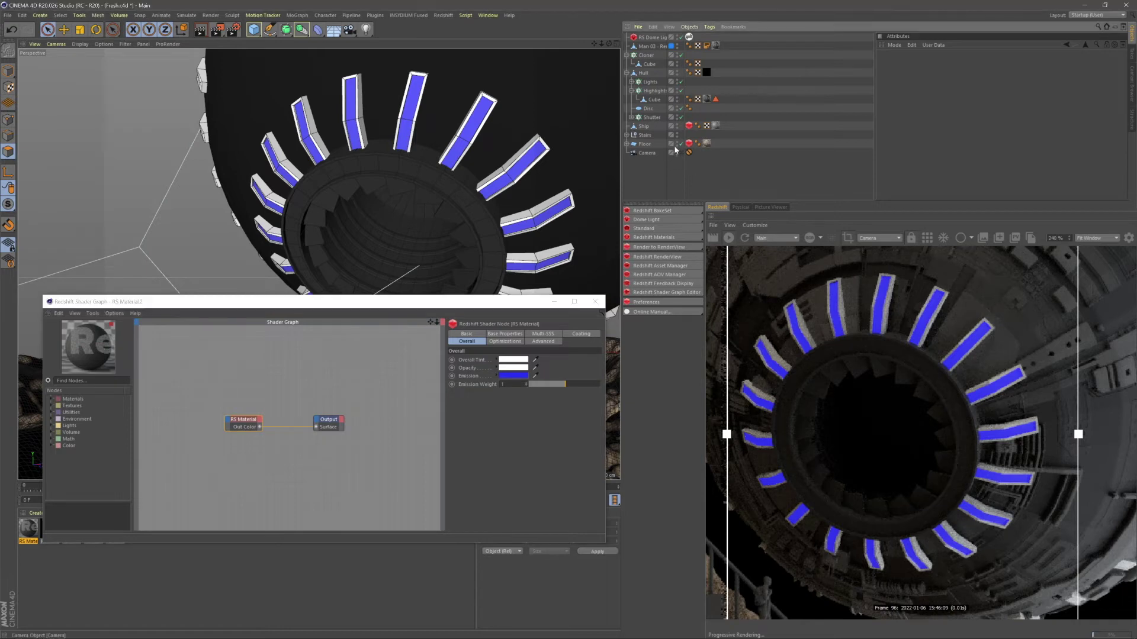
left_click_drag(707, 72, 710, 101, "ctrl")
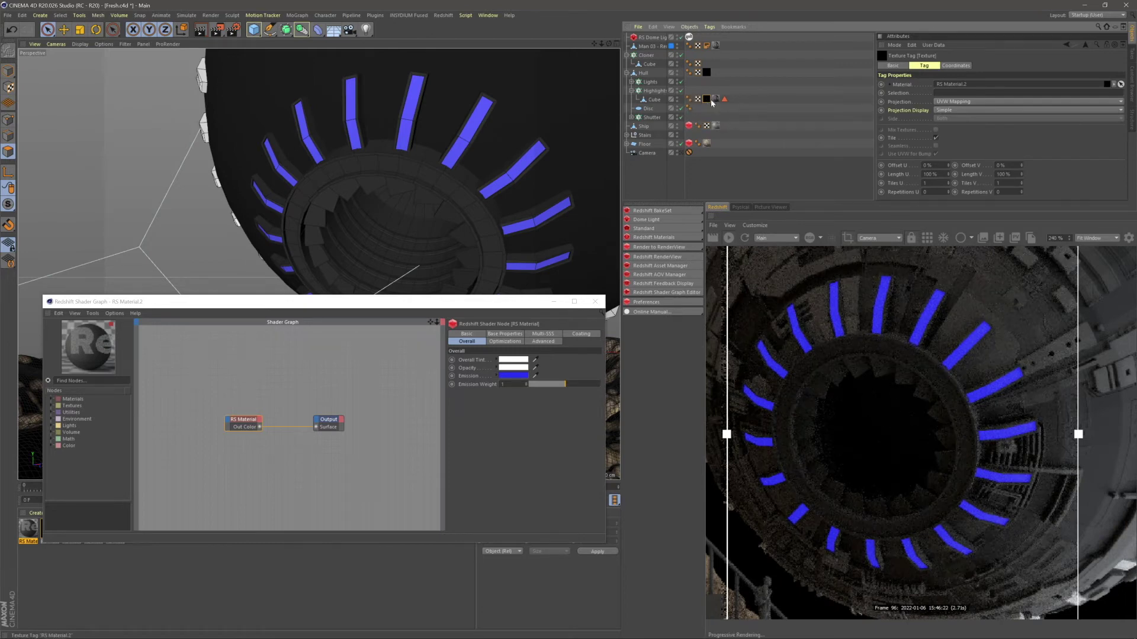
left_click(671, 167)
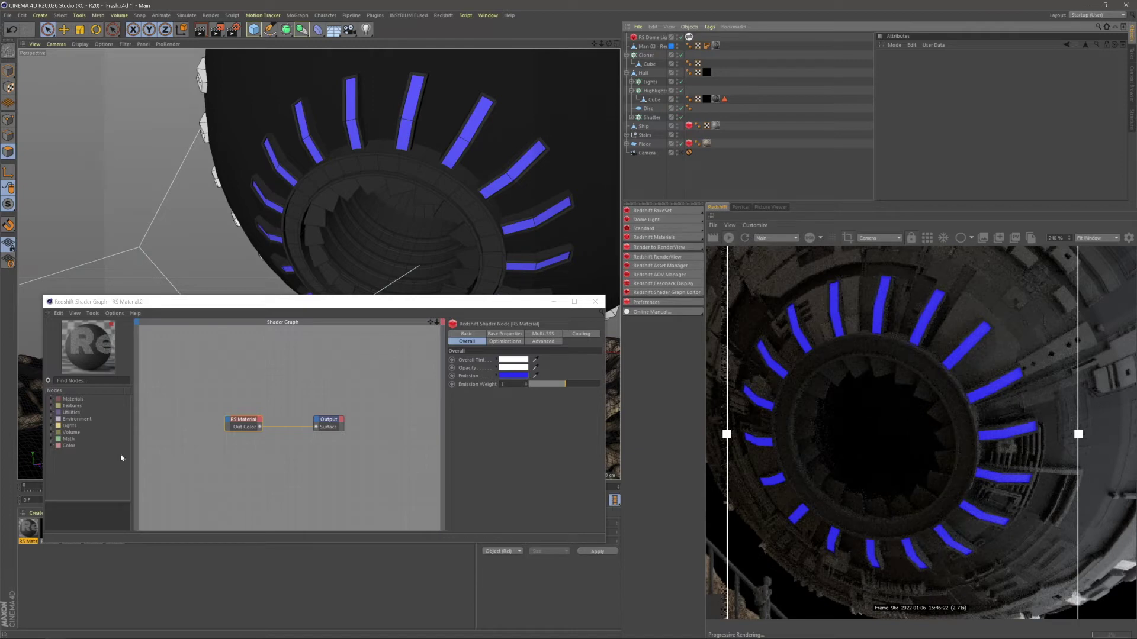
- Add a Ramp node to the emissive material's shader graph, then check the highlight colors in the reference artwork
left_click(85, 381)
type("ramp")
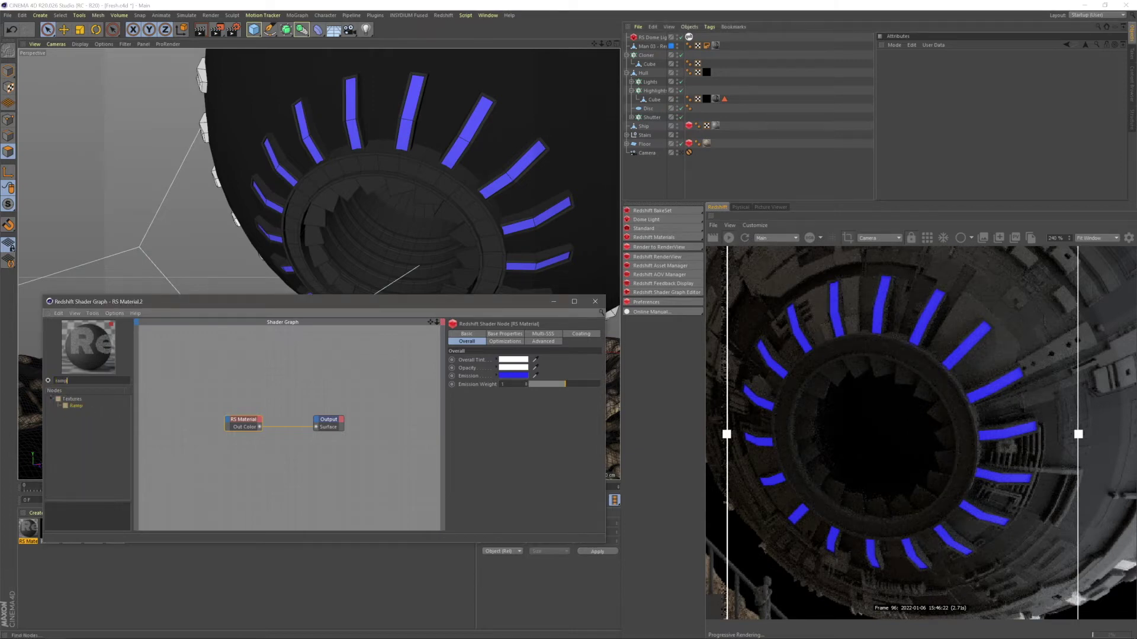
left_click_drag(209, 459, 185, 442)
key("alt+Tab")
key("alt+Tab")
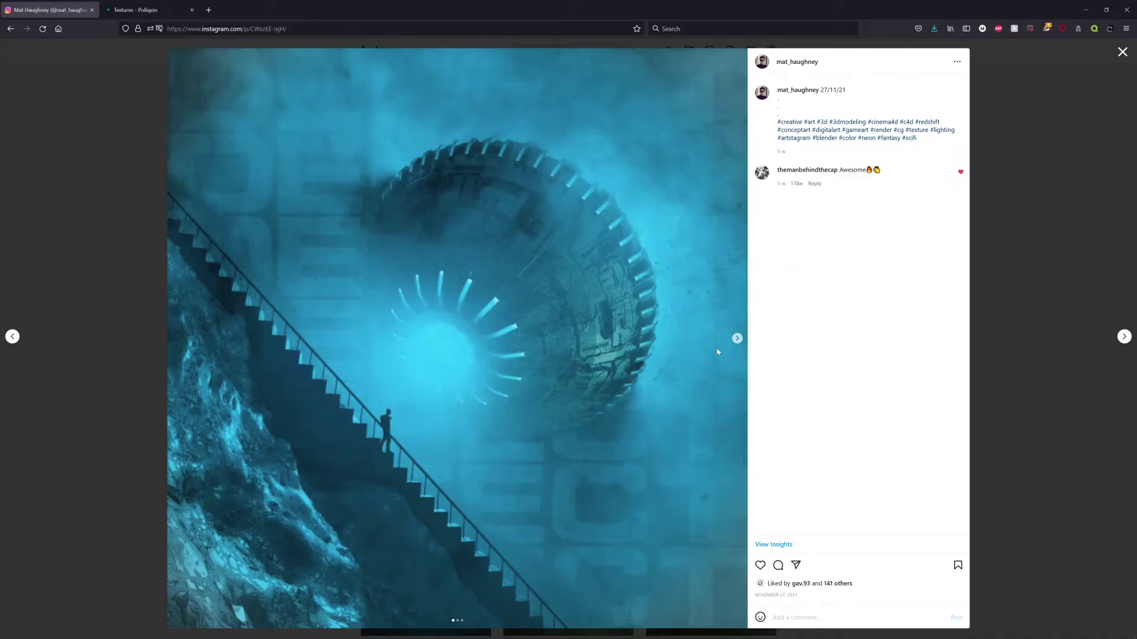
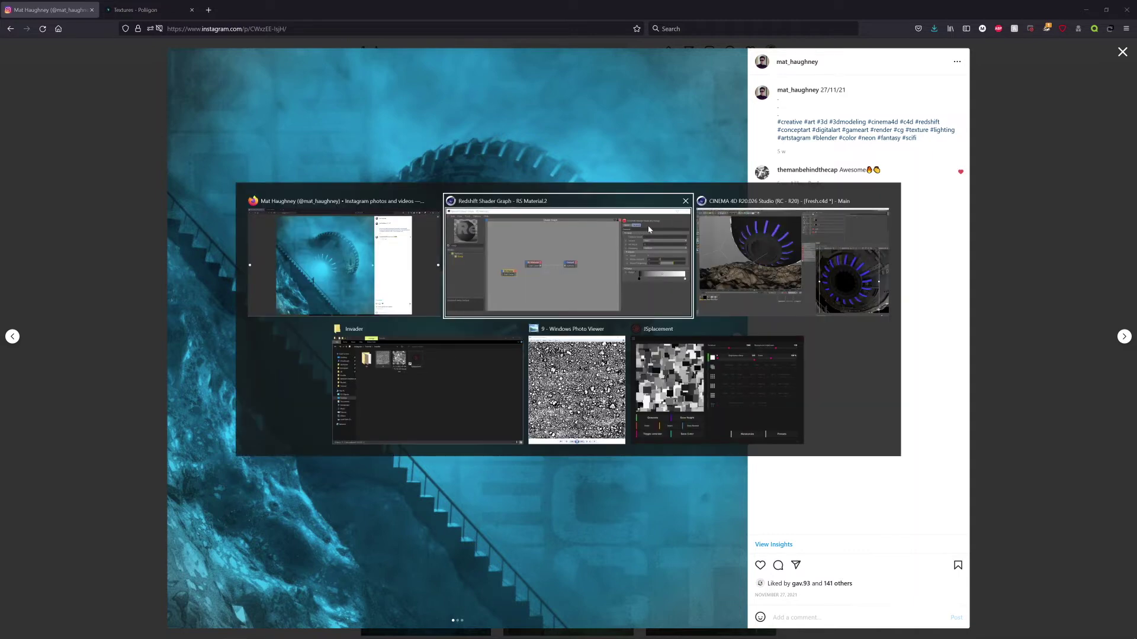
left_click(558, 266)
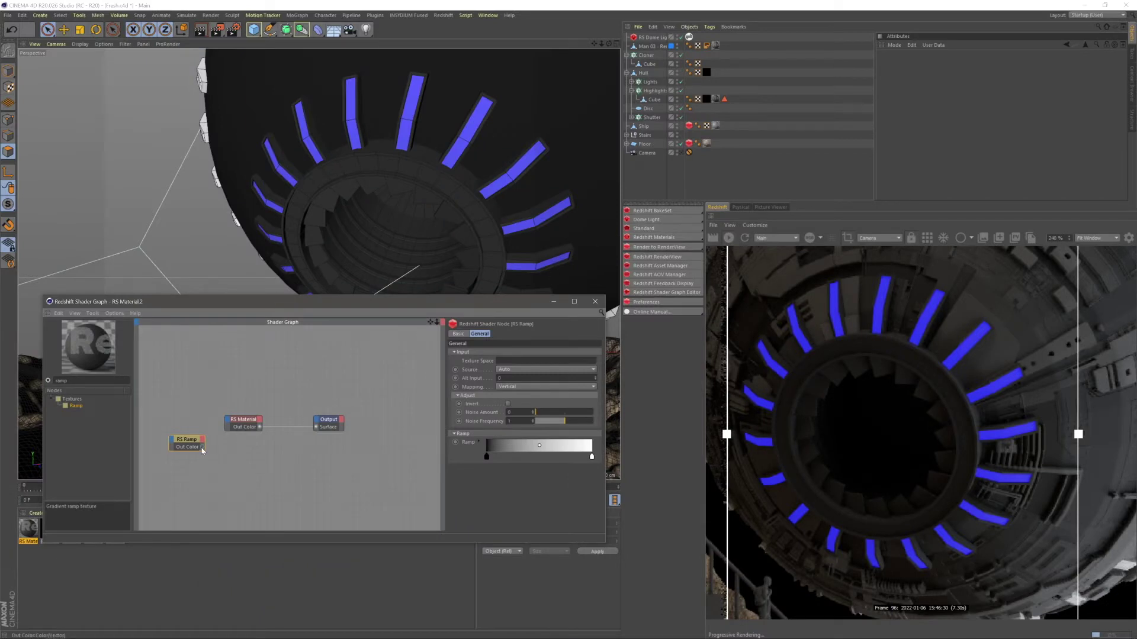
- Connect the Ramp to the RS Material's Emission Color input, space out the nodes and select the Ramp
left_click_drag(228, 424, 227, 424)
mouse_move(256, 490)
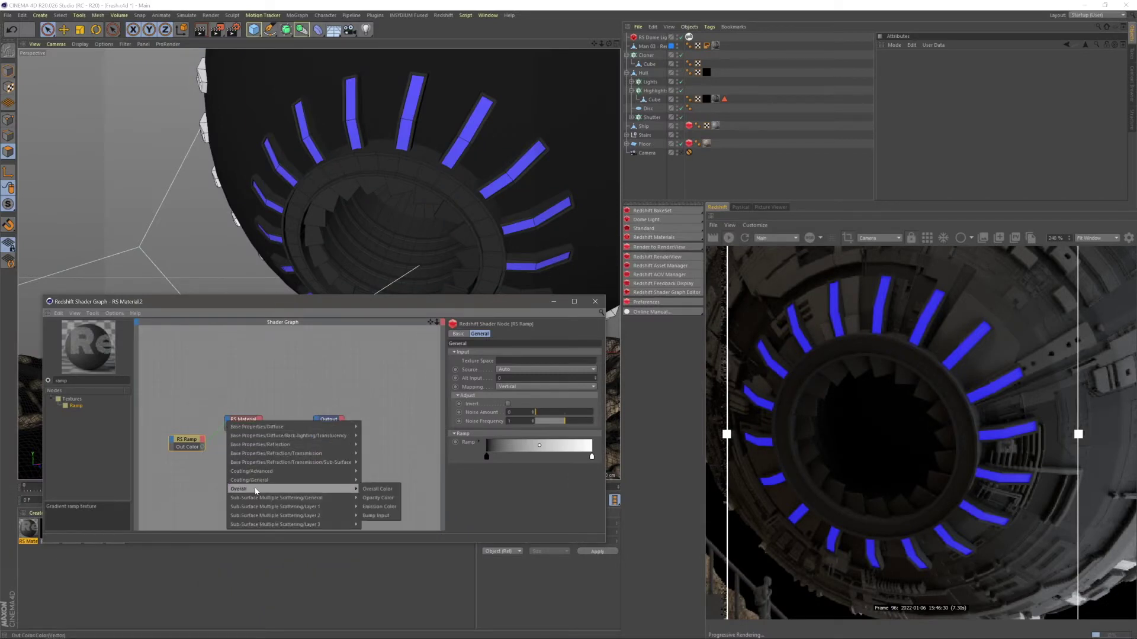
left_click(388, 508)
left_click_drag(186, 439, 159, 421)
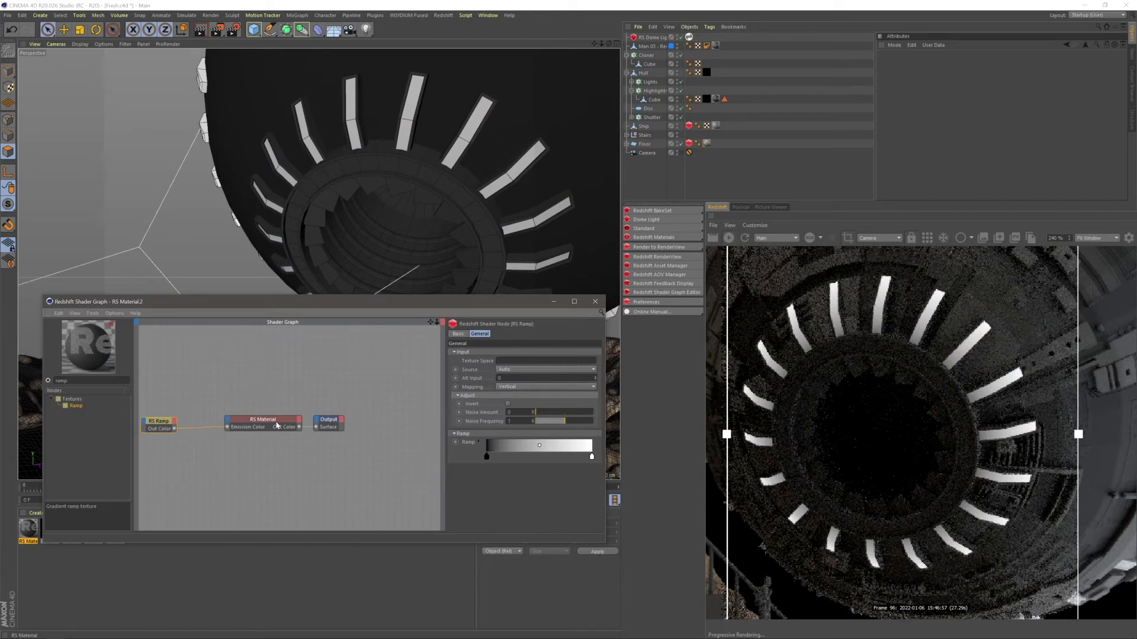
left_click_drag(257, 425, 254, 403)
left_click(158, 422)
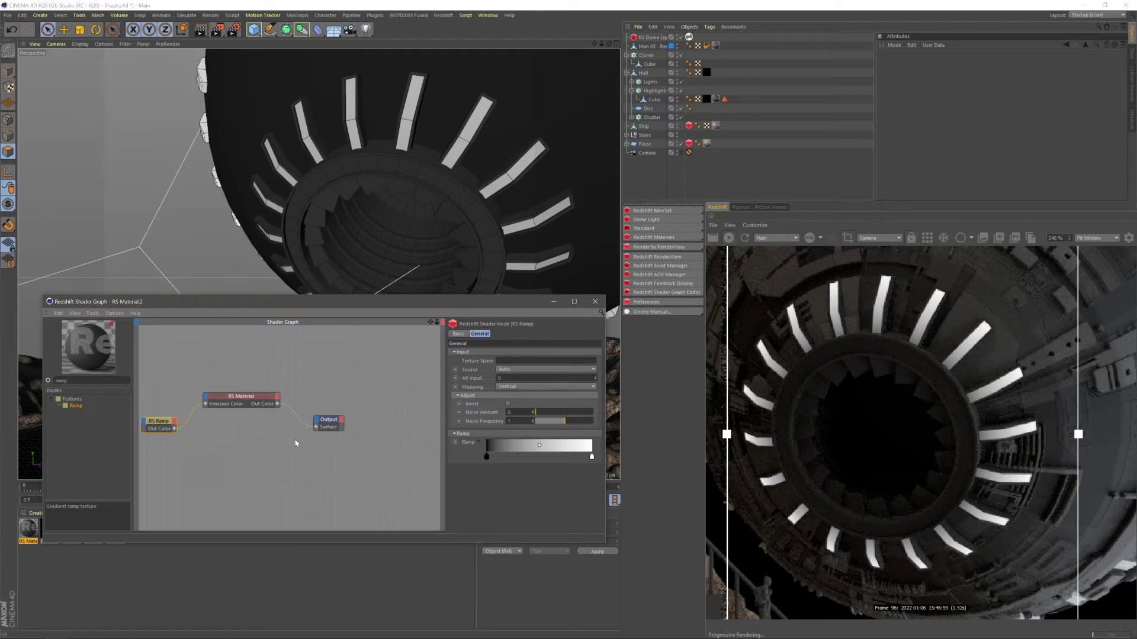
- Compare with the reference artwork and change the Ramp's black knot to purple
key("alt+Tab")
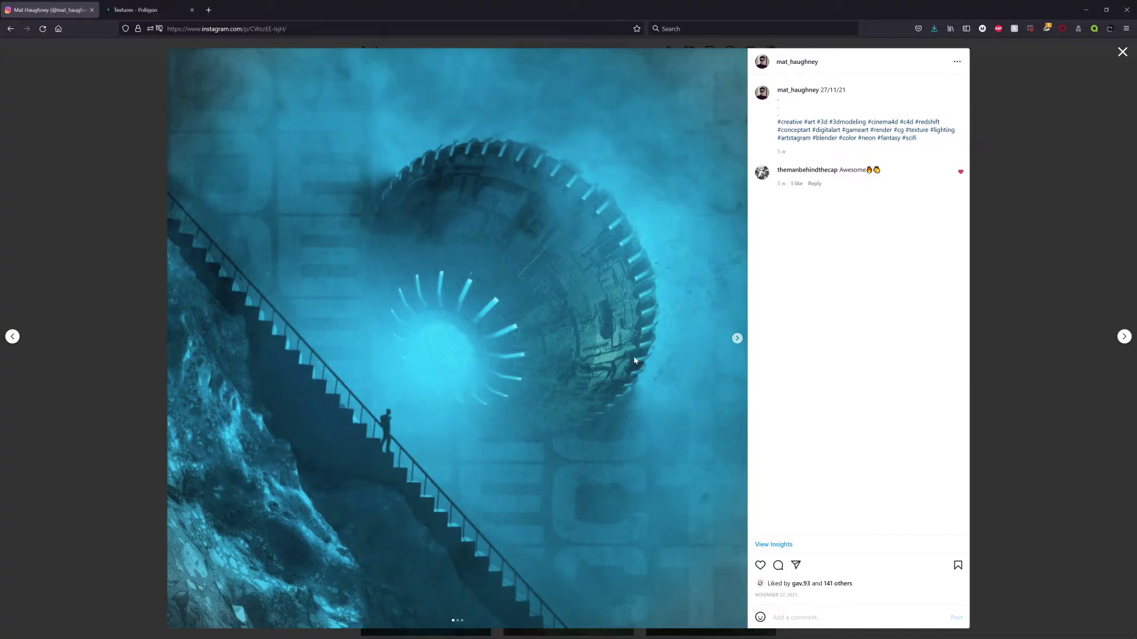
key("alt+Tab")
double_click(486, 457)
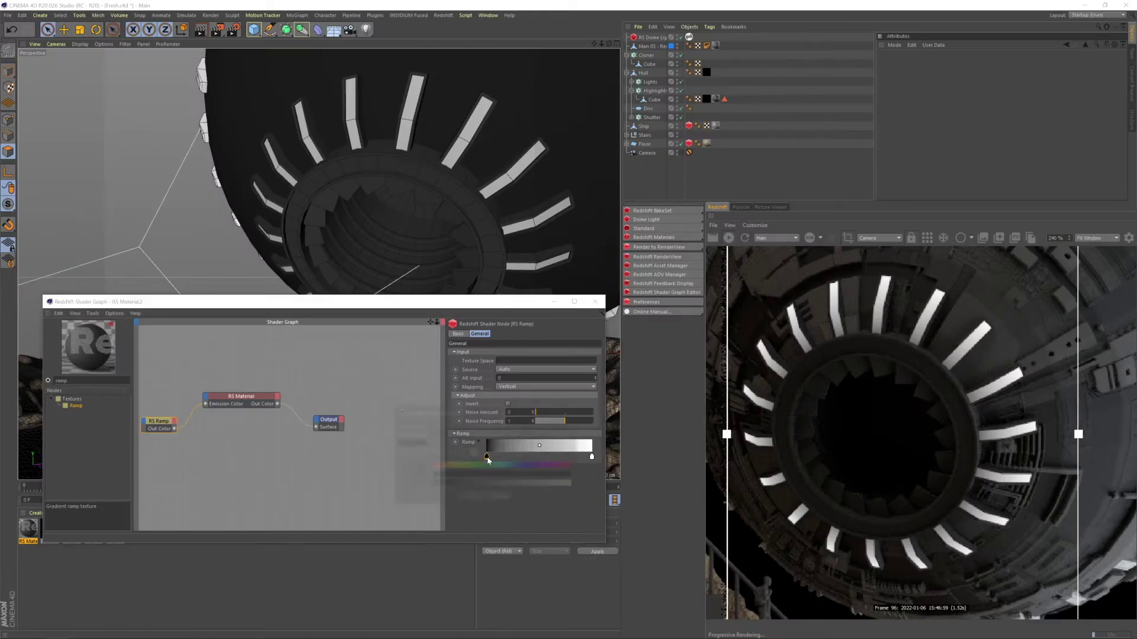
left_click_drag(541, 476, 563, 486)
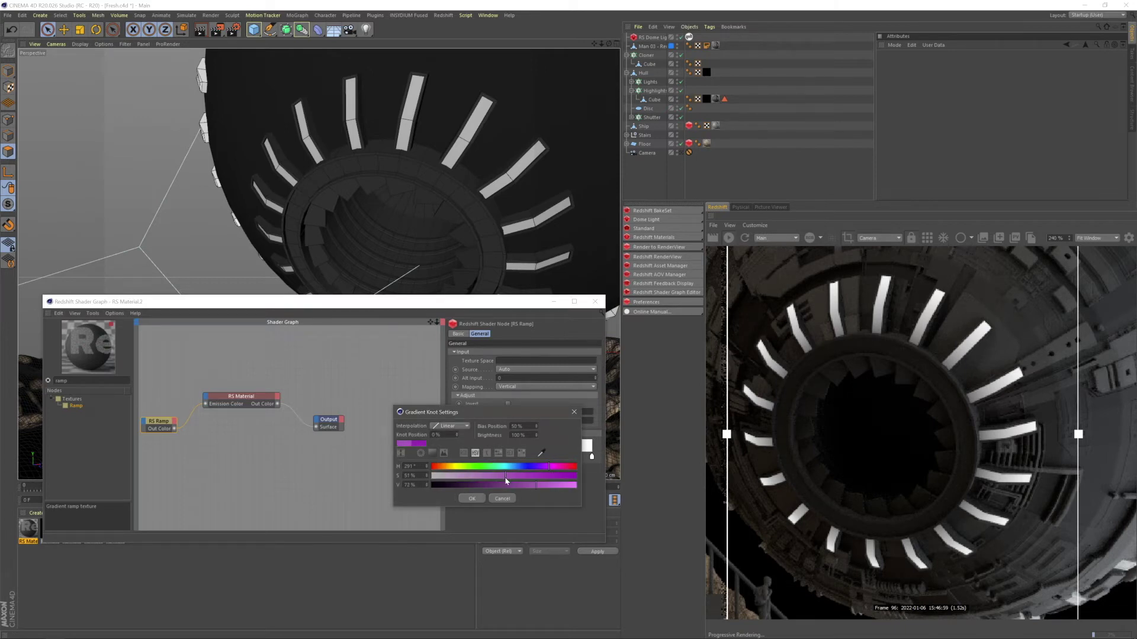
left_click(467, 501)
- Change the Ramp's white knot to a light pinkish purple and close the shader graph
left_click_drag(591, 457, 590, 457)
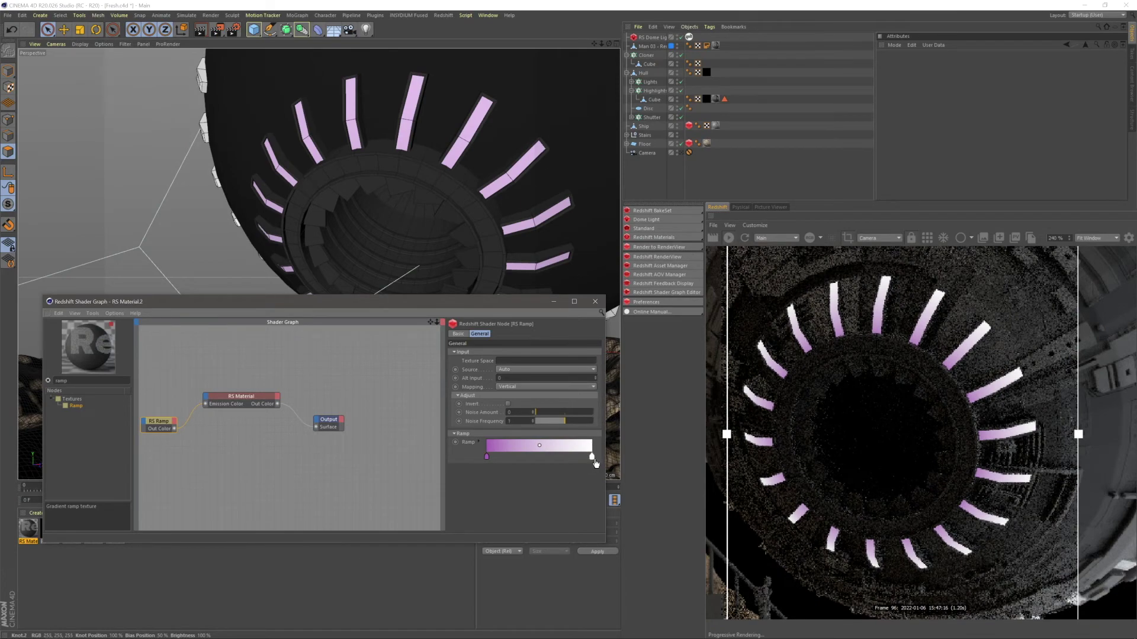
double_click(591, 458)
left_click_drag(556, 477, 561, 479)
left_click(575, 500)
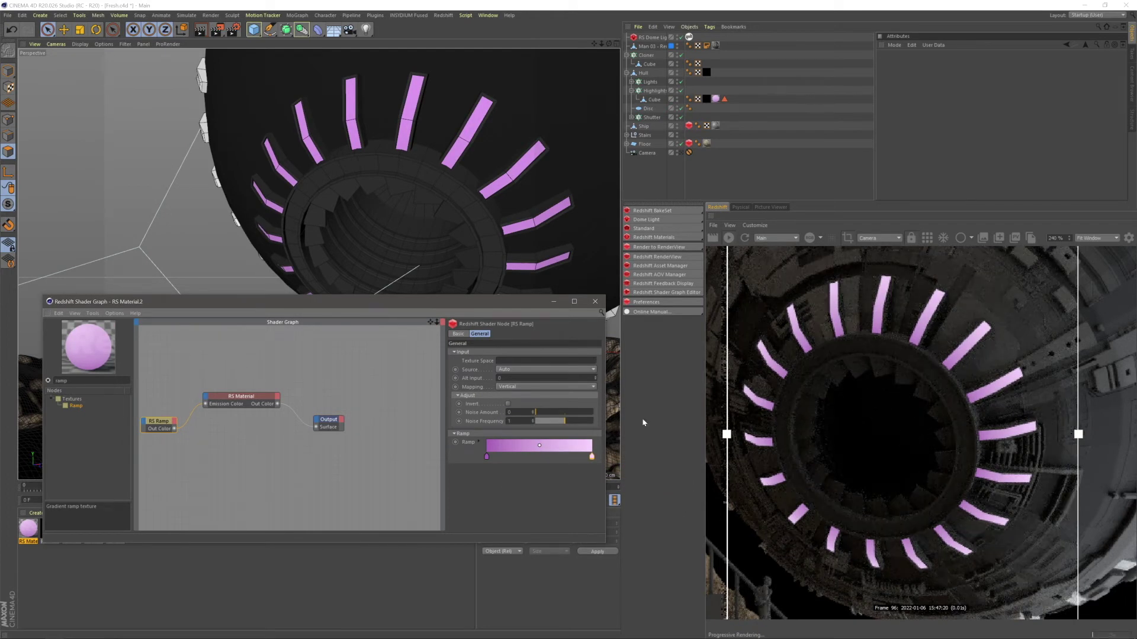
left_click(595, 302)
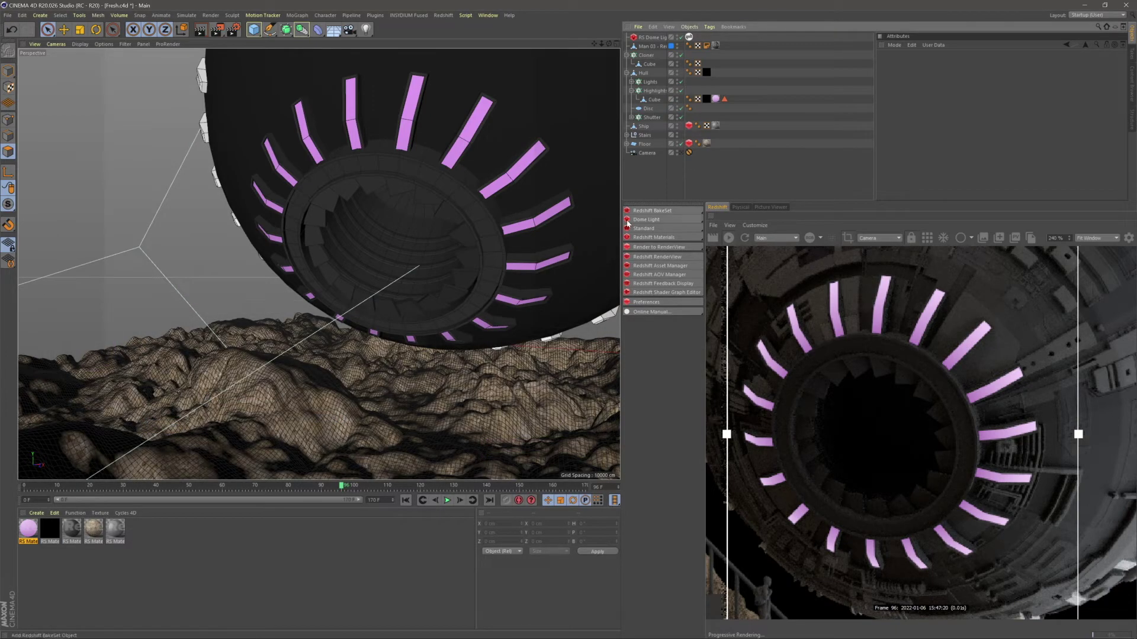
- Reposition the render region over the outer ring of unlit blocks on the upper side of the ship
scroll(458, 262, "down", 5)
middle_click_drag(458, 262, 426, 361, "alt")
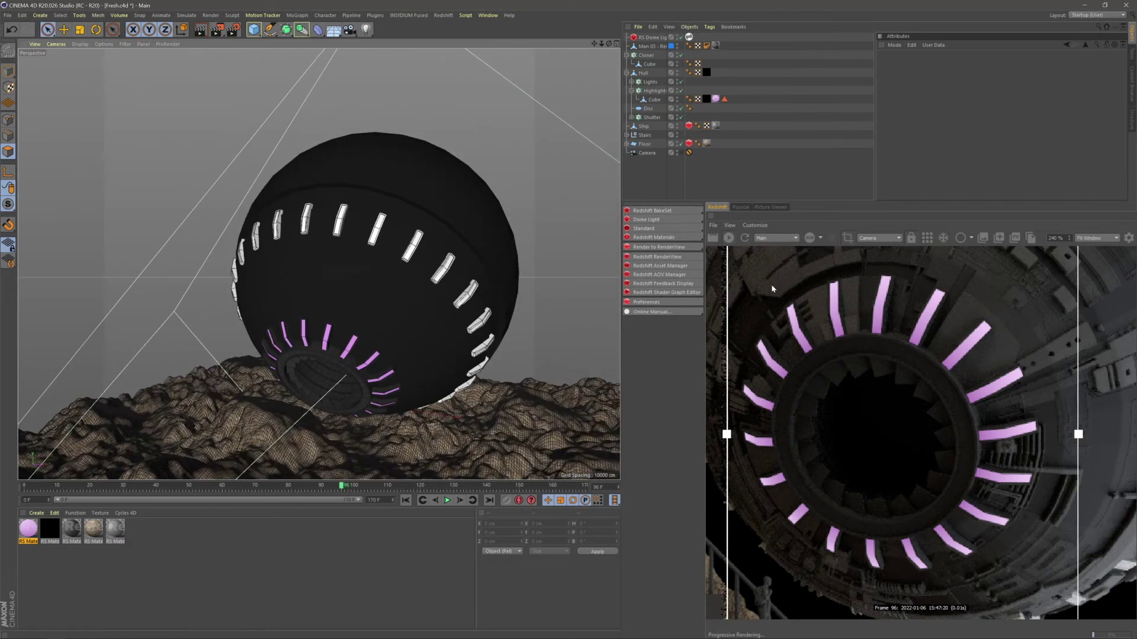
scroll(924, 388, "down", 5)
scroll(953, 340, "up", 1)
left_click_drag(891, 440, 980, 354)
scroll(987, 347, "up", 4)
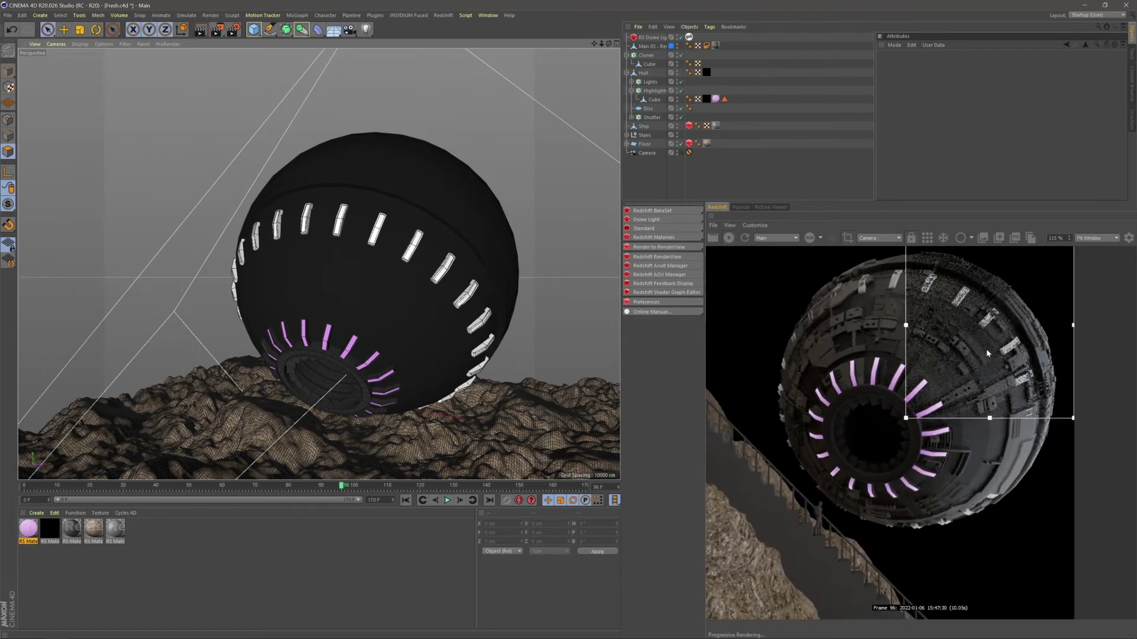
left_click_drag(998, 478, 1008, 345)
left_click_drag(1065, 303, 1003, 330)
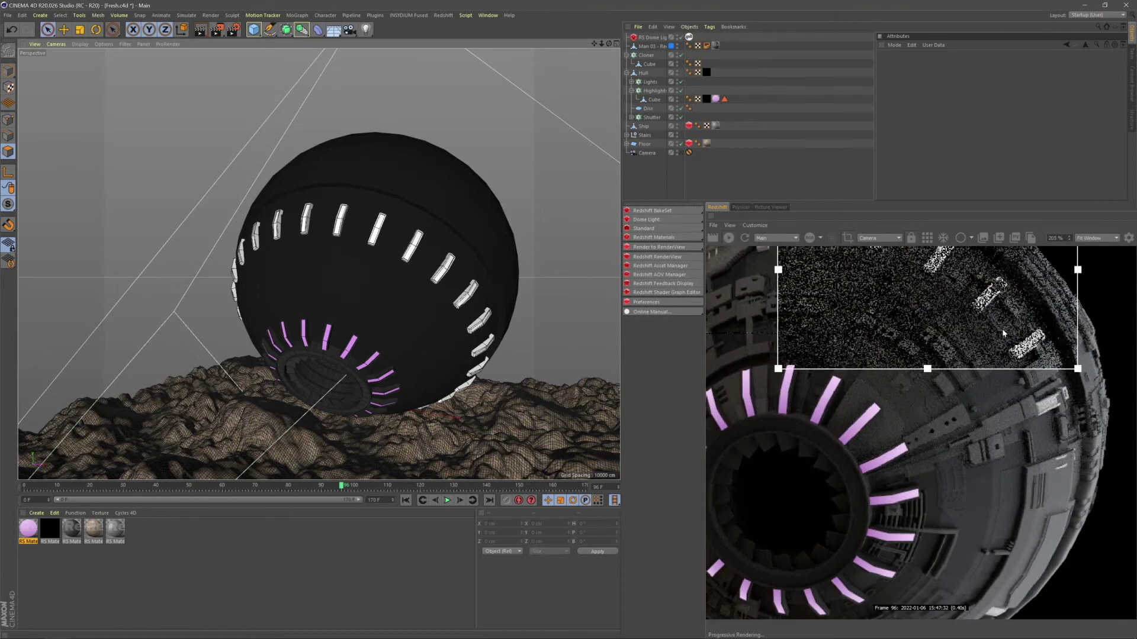
scroll(942, 294, "down", 3)
left_click(745, 235)
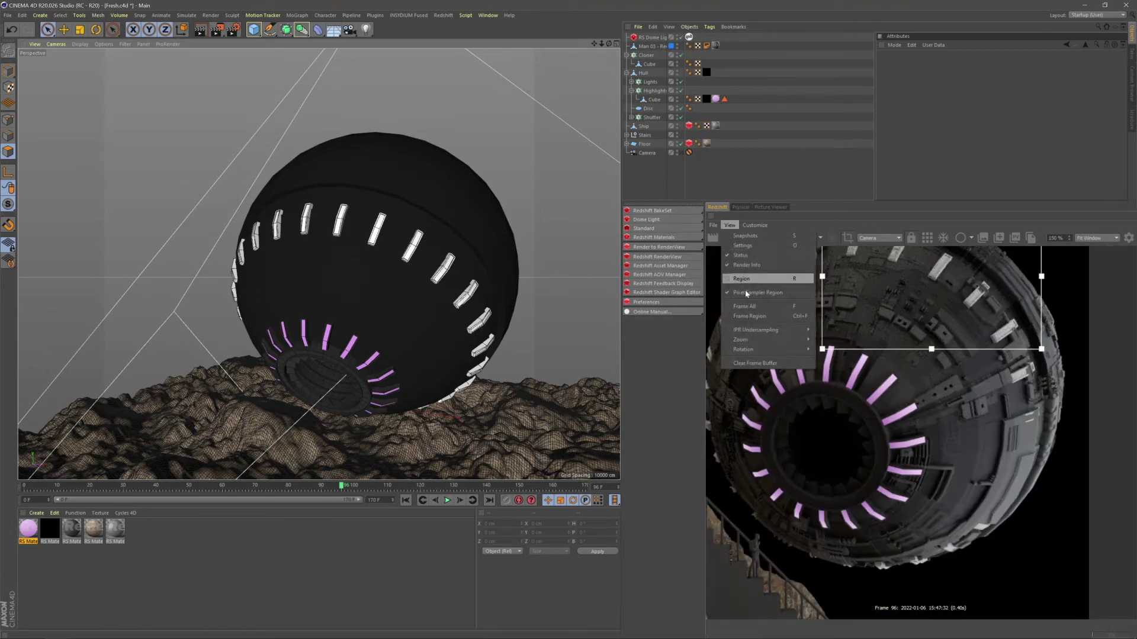
left_click(749, 308)
scroll(395, 273, "up", 10)
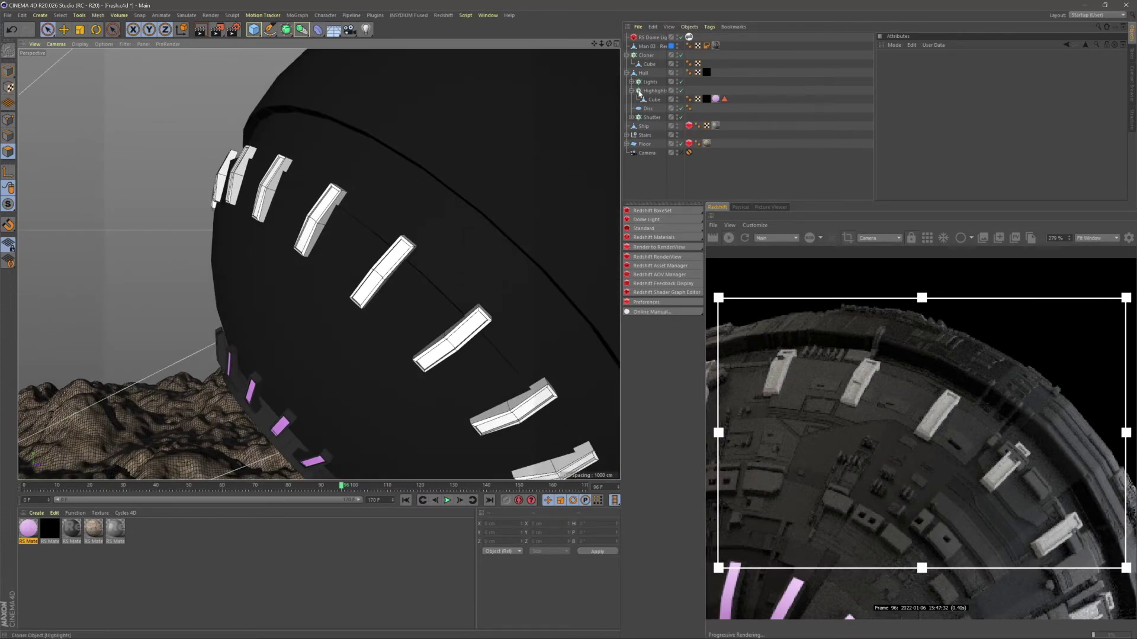
- Collapse the Highlights cloner's hierarchy and inspect the Lights cloner's position in the ship
left_click(632, 90)
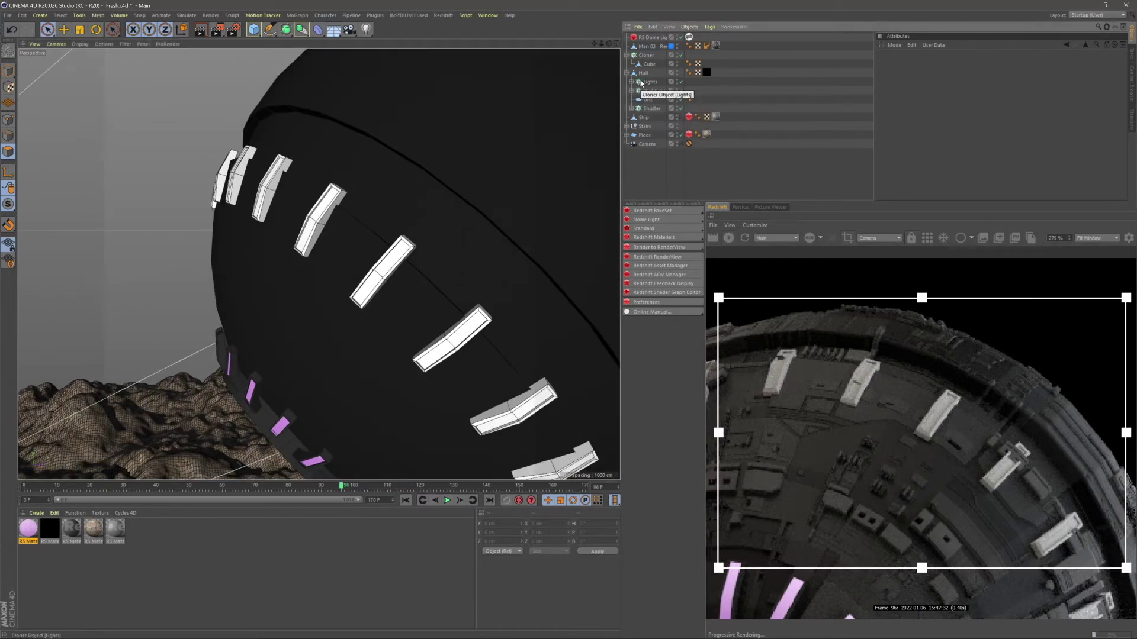
double_click(650, 82)
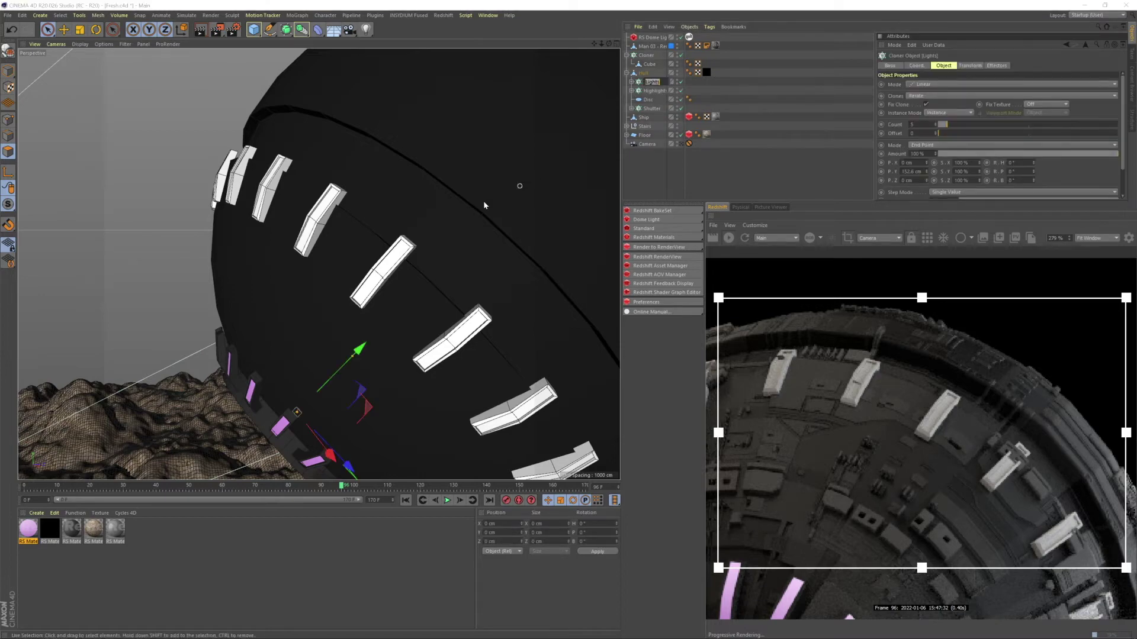
left_click(728, 171)
scroll(321, 318, "down", 2)
left_click_drag(321, 318, 438, 256, "alt")
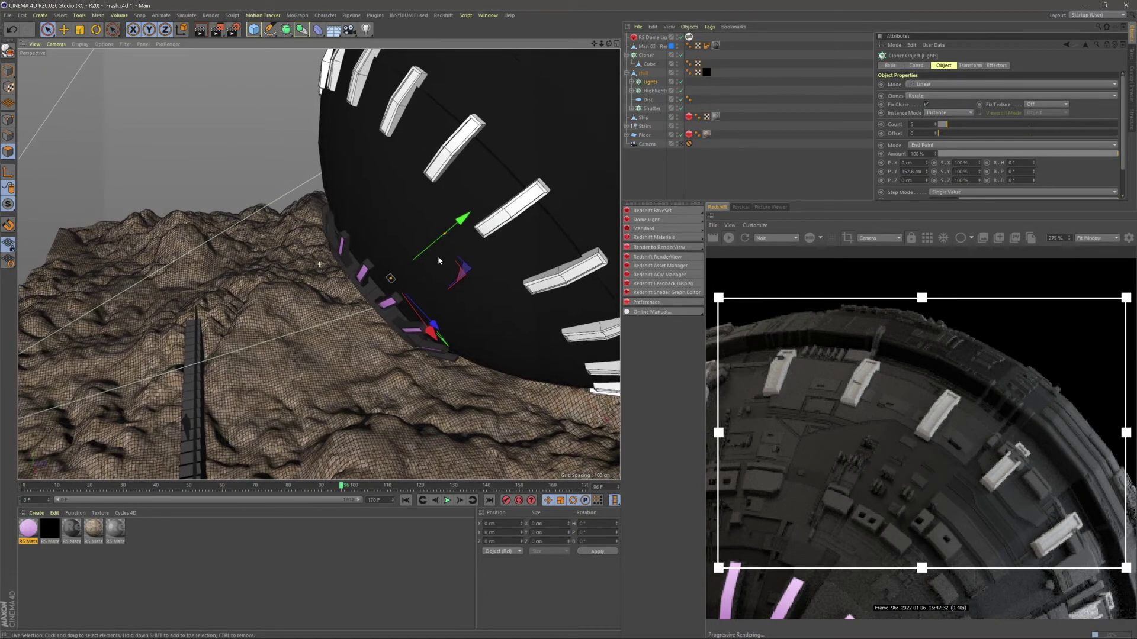
- Increase the radius of the outer ring's Cloner to 434 cm
left_click(645, 55)
middle_click_drag(480, 148, 379, 203, "alt")
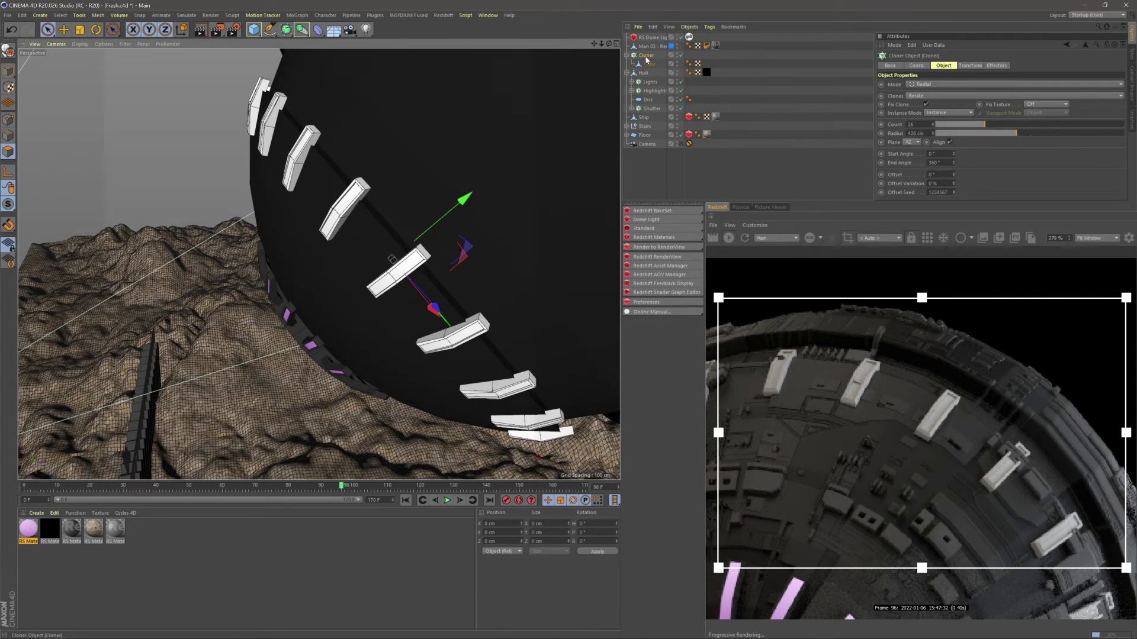
left_click_drag(443, 180, 589, 141, "alt")
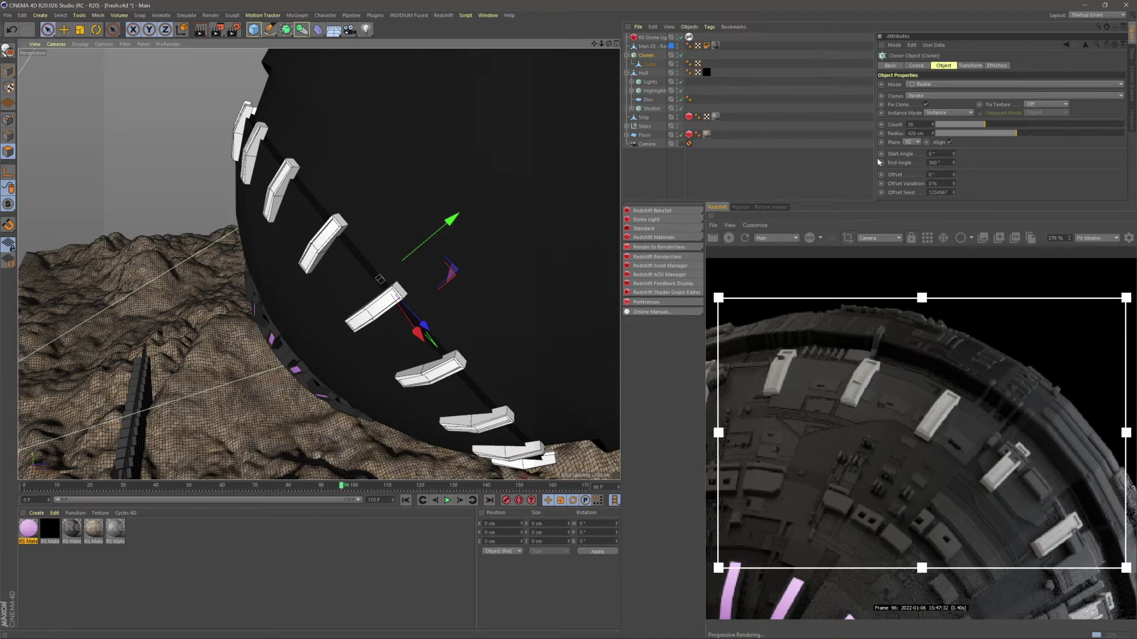
left_click(934, 132)
left_click(933, 132)
left_click(933, 132)
left_click(933, 131)
left_click(934, 132)
left_click_drag(934, 135, 935, 135)
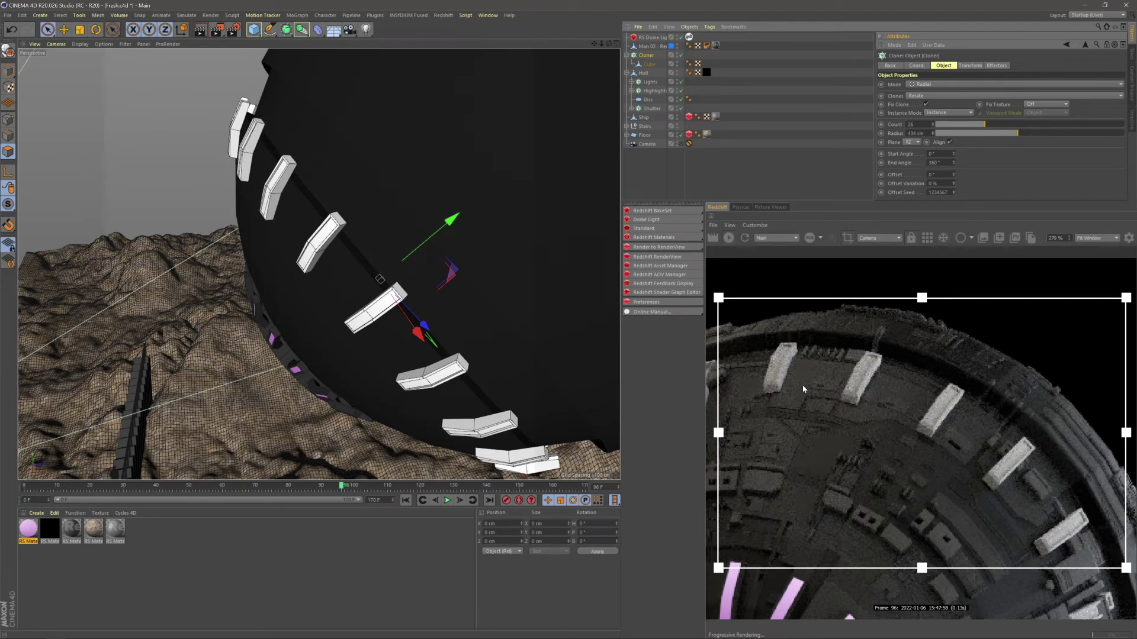
- Shift the render region slightly along the ship's upper rim to frame a close-up of the outer ring blocks
scroll(801, 385, "down", 5)
left_click(730, 225)
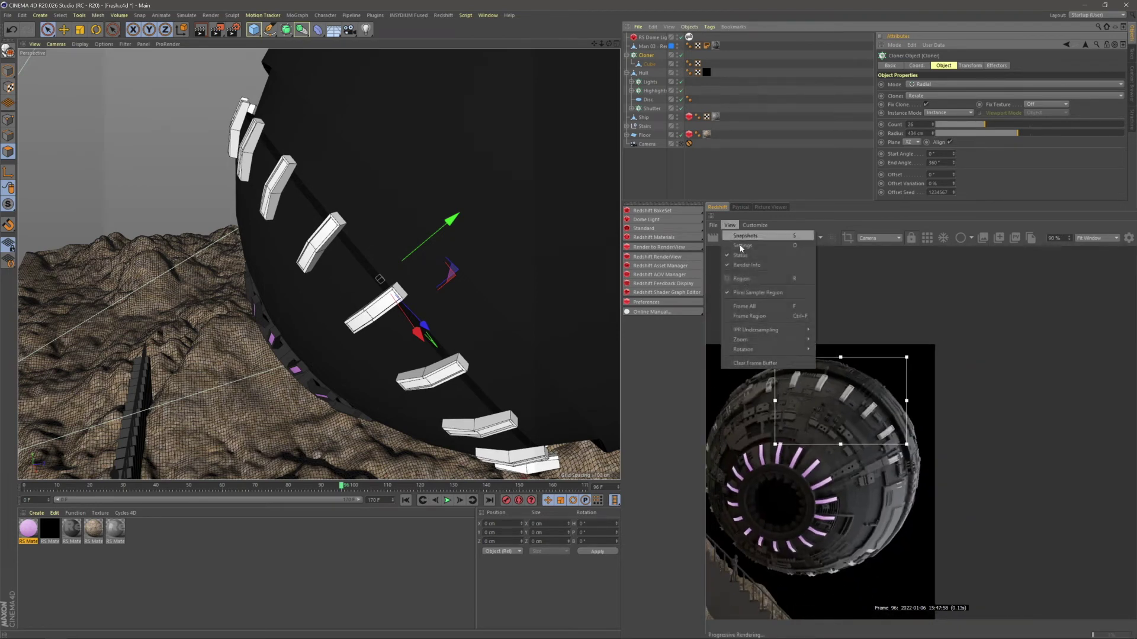
left_click(807, 397)
left_click_drag(788, 405, 723, 418)
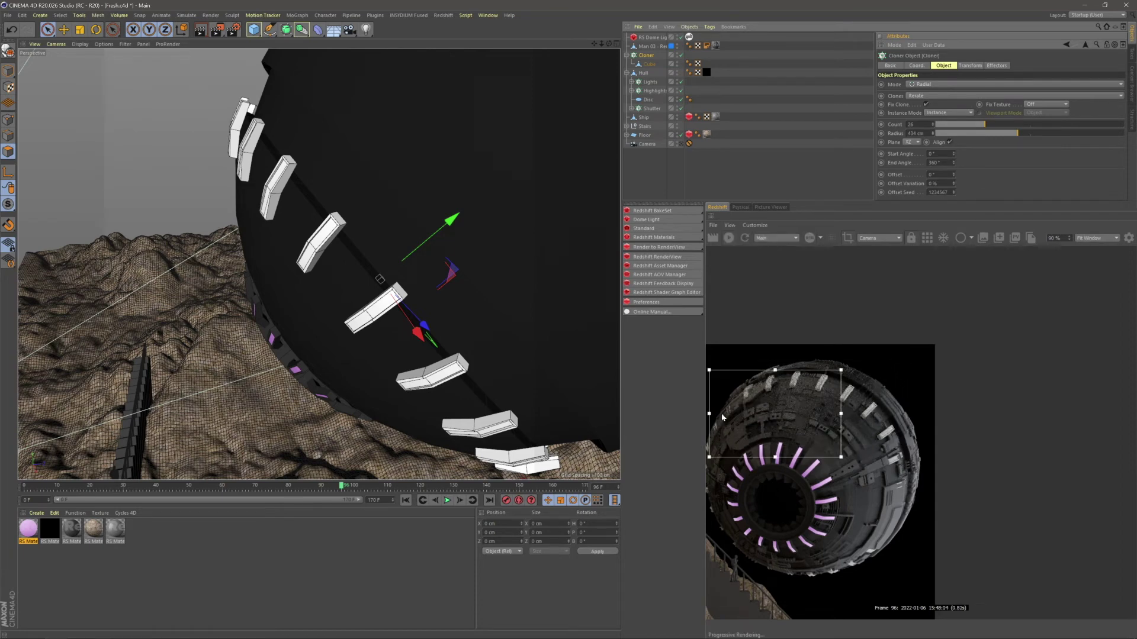
scroll(772, 389, "up", 5)
left_click_drag(811, 434, 965, 453)
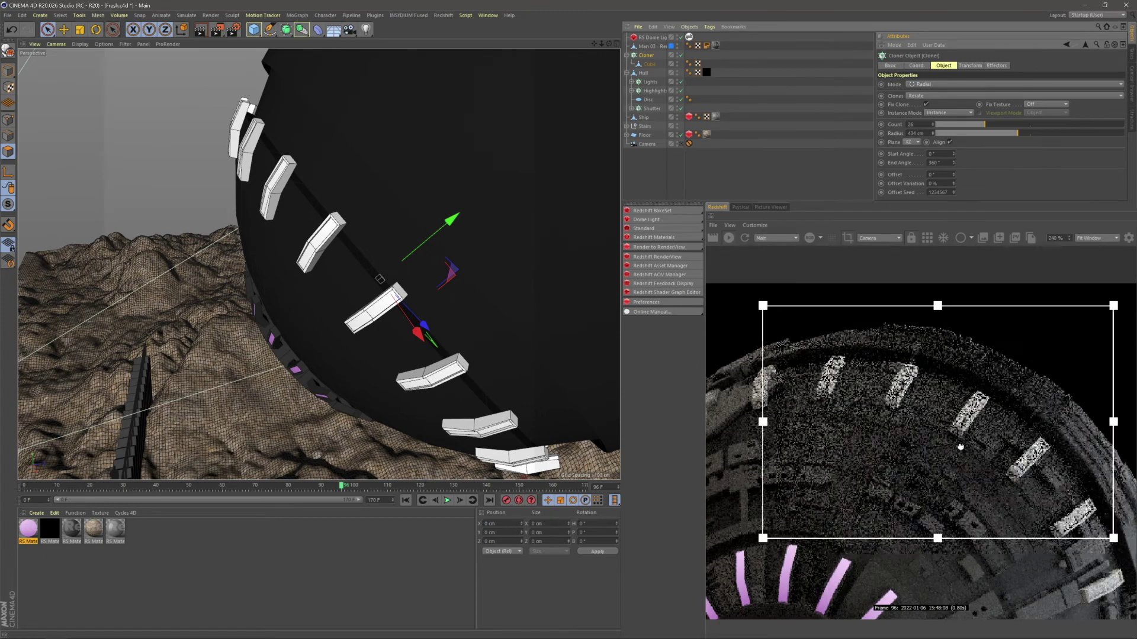
scroll(966, 453, "up", 3)
- Select the Cube inside the outer ring's Cloner and pick the end face of its block
left_click(694, 164)
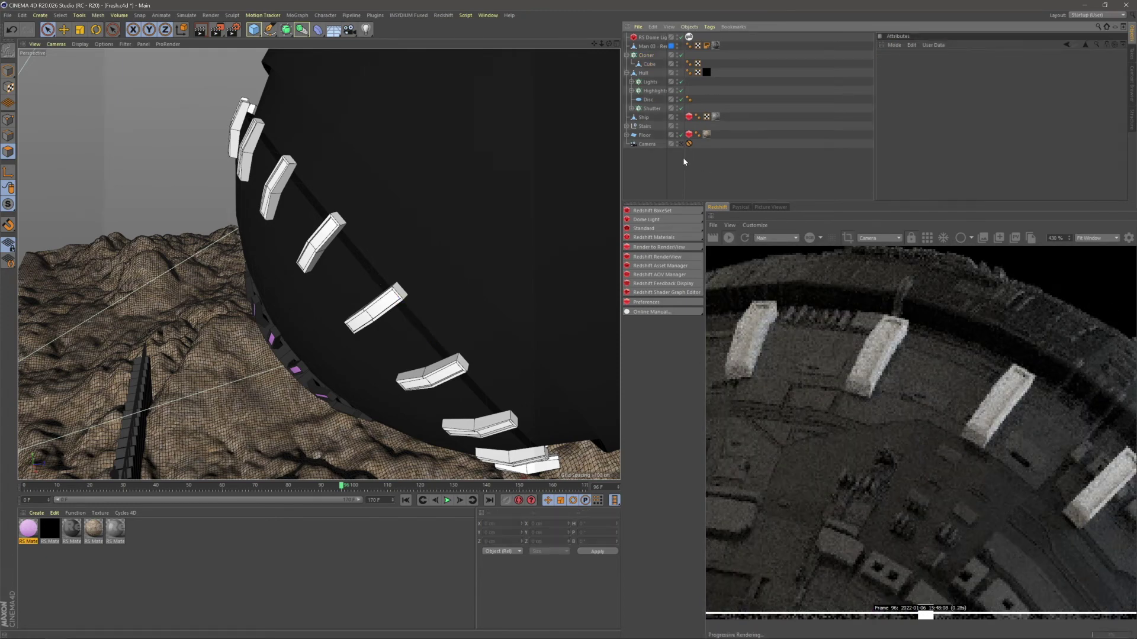
left_click(650, 64)
left_click_drag(266, 210, 300, 172, "alt")
right_click_drag(299, 175, 331, 155, "alt")
mouse_move(361, 109)
left_mouse_down()
mouse_move(314, 137)
mouse_move(332, 300)
left_mouse_up()
key("ctrl+z")
key("ctrl+z")
scroll(306, 173, "up", 3)
left_click(307, 173)
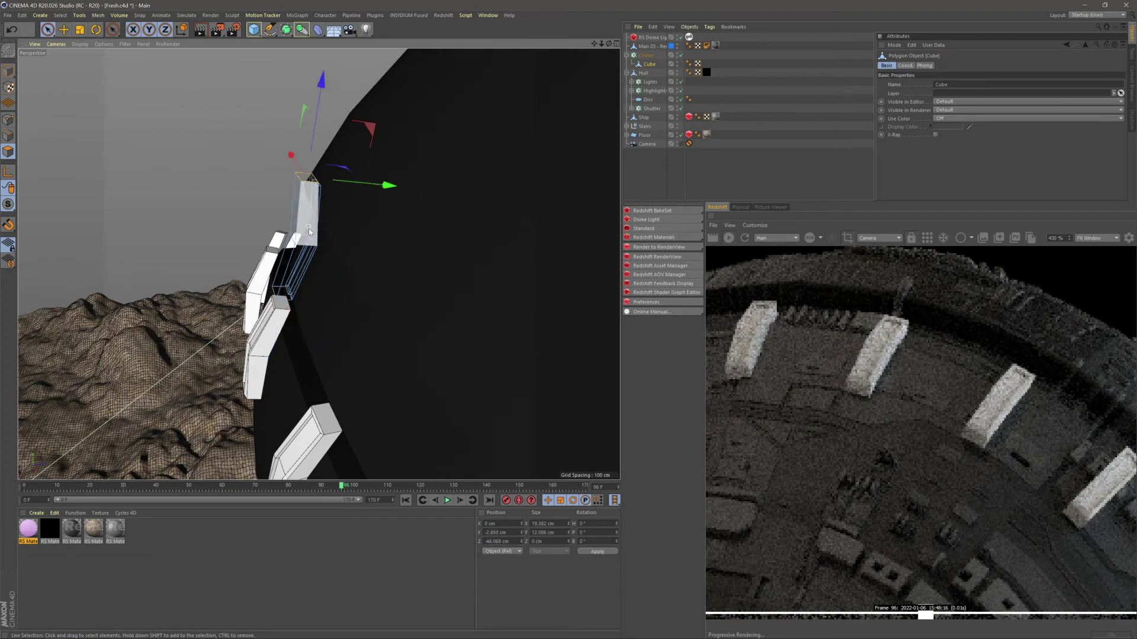
- Disable the outer ring's Cloner to isolate the source block and select the faces at its end
scroll(311, 225, "down", 3)
scroll(319, 203, "up", 3)
mouse_move(319, 203)
left_mouse_down("alt")
mouse_move(248, 203)
mouse_move(337, 186)
mouse_move(315, 185)
mouse_move(327, 265)
left_mouse_up("alt")
left_click(680, 55)
scroll(325, 266, "up", 3)
left_click_drag(324, 267, 547, 368, "alt")
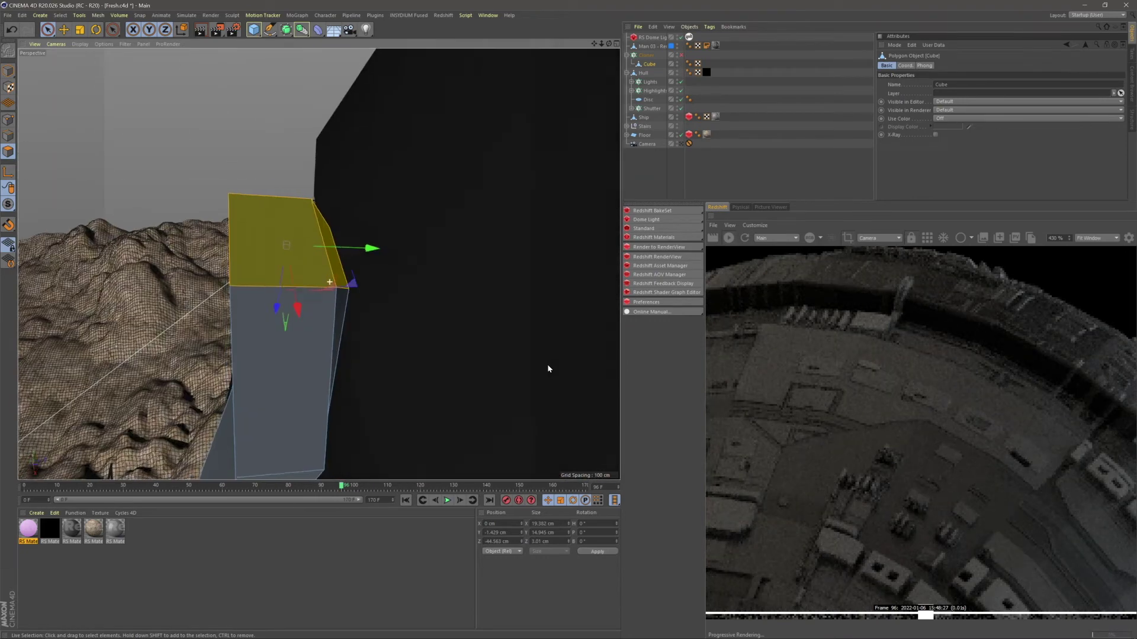
scroll(343, 320, "down", 4)
left_click_drag(342, 322, 326, 284, "alt")
- Re-enable the Cloner and shift the block's selected end faces slightly along the Y axis
left_click(681, 55)
scroll(401, 285, "down", 3)
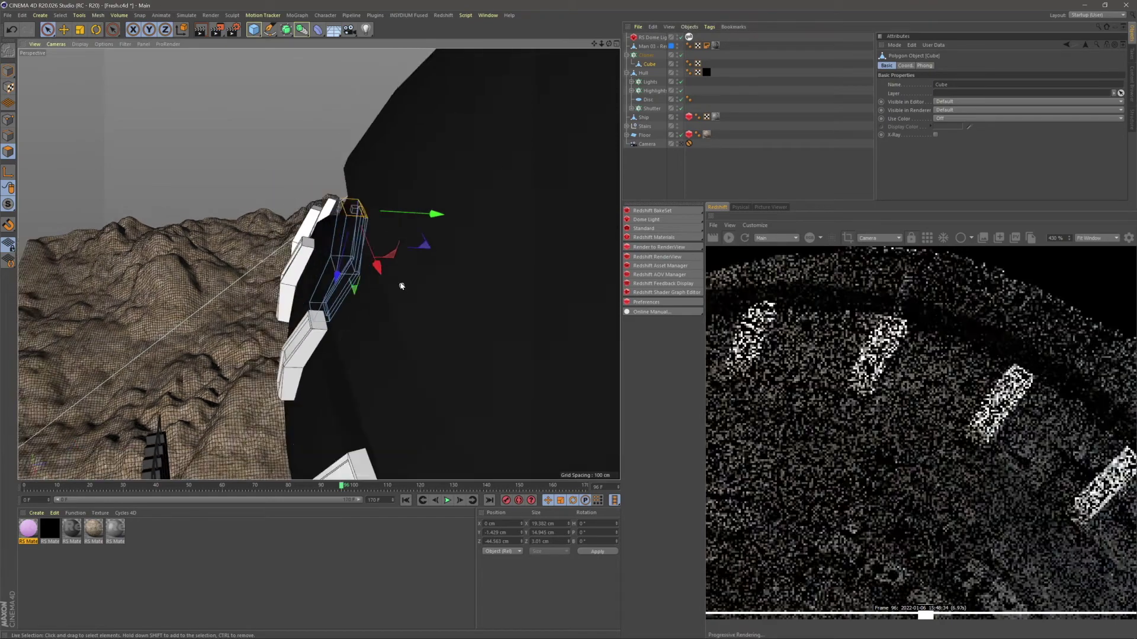
middle_click_drag(402, 286, 361, 209, "alt")
left_click_drag(402, 146, 396, 147)
- Try to apply the pinkish purple RS material to the block's selected inset faces while the clones are shown
left_click_drag(348, 204, 236, 321, "alt")
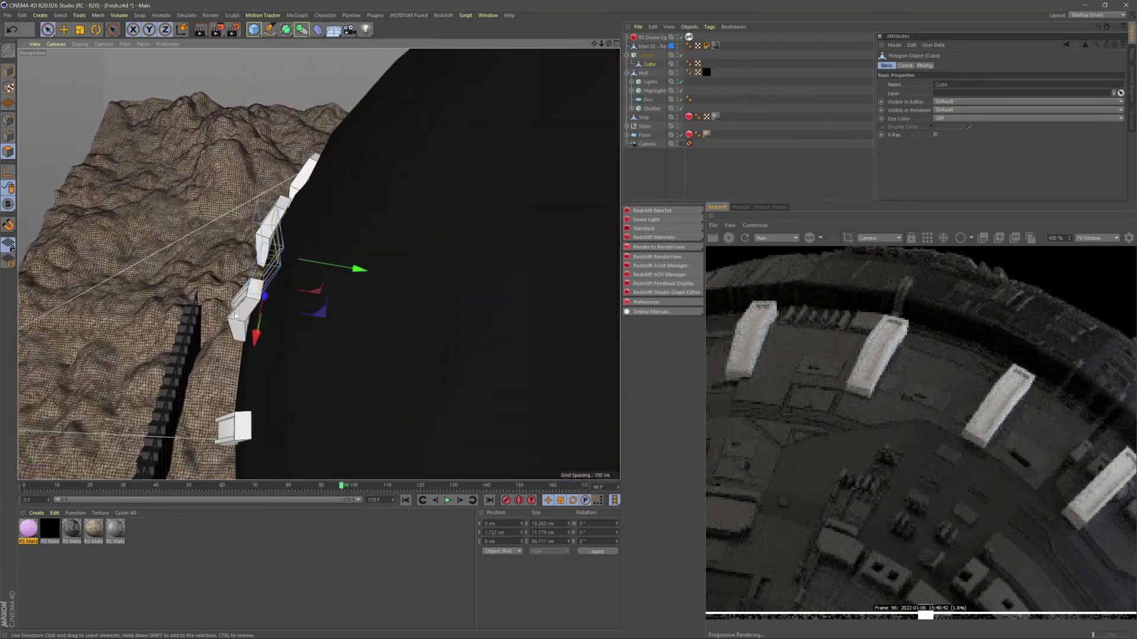
left_click_drag(270, 243, 216, 263, "alt")
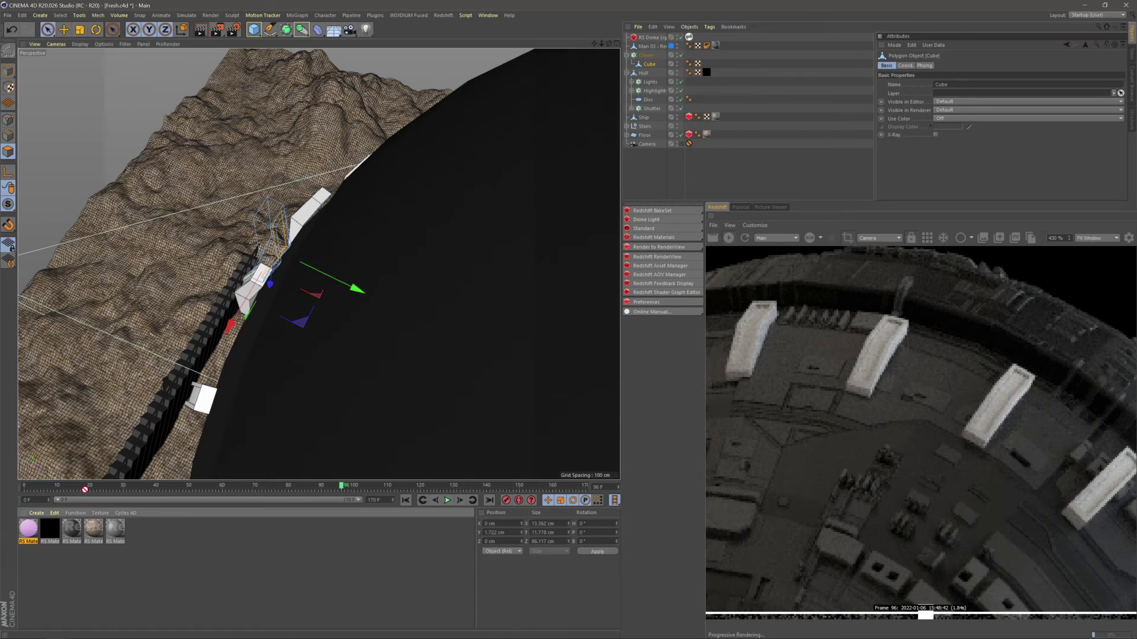
left_click_drag(280, 235, 280, 236)
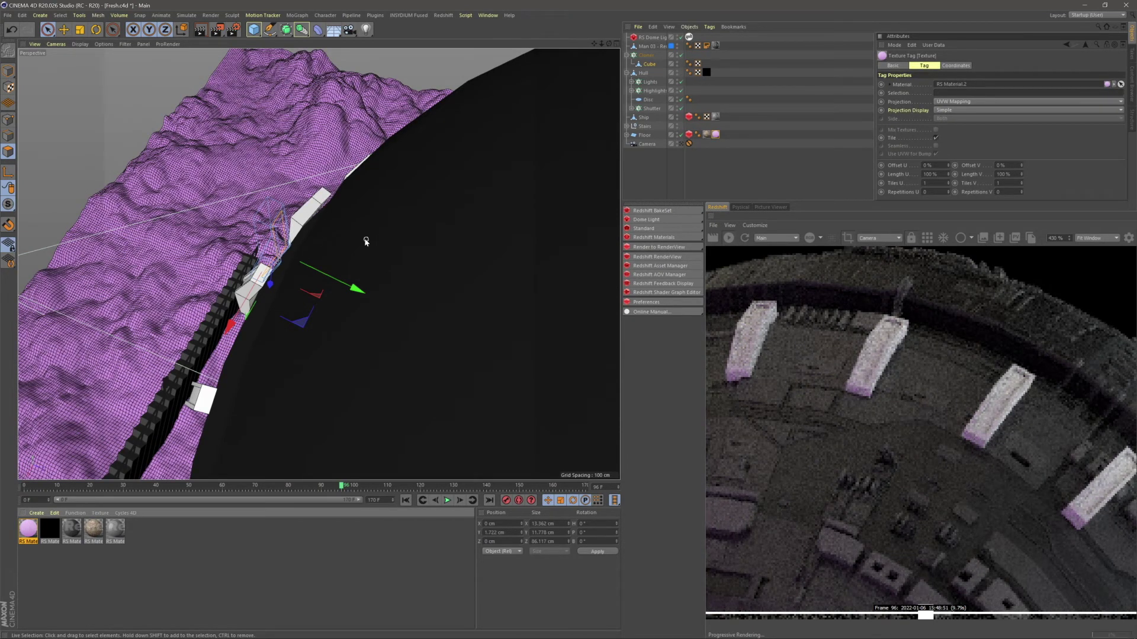
key("ctrl+z")
- Apply the pinkish purple RS material to the source block's selected inset faces with the Cloner disabled, and re-enable the Cloner
left_click(680, 55)
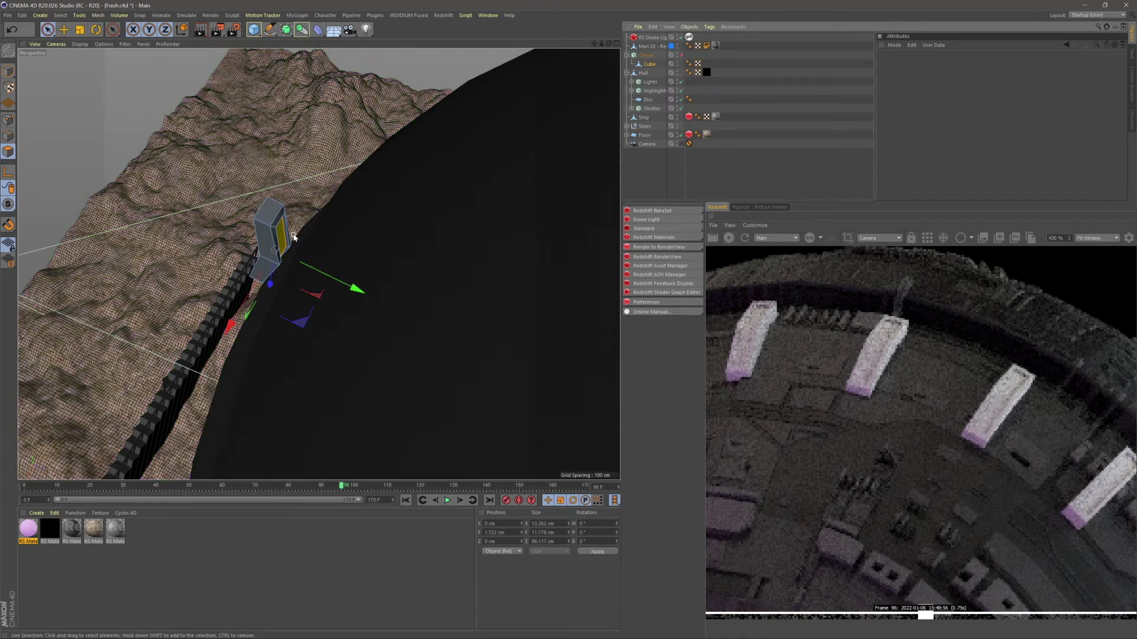
right_click_drag(279, 202, 296, 195, "alt")
left_click_drag(28, 528, 292, 248)
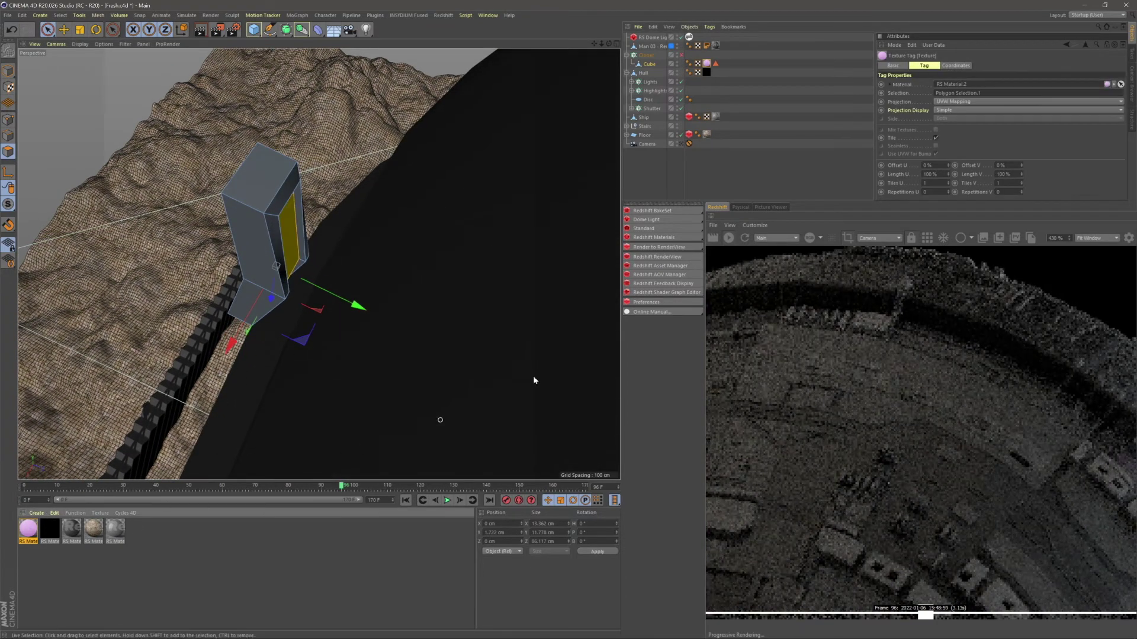
left_click(681, 55)
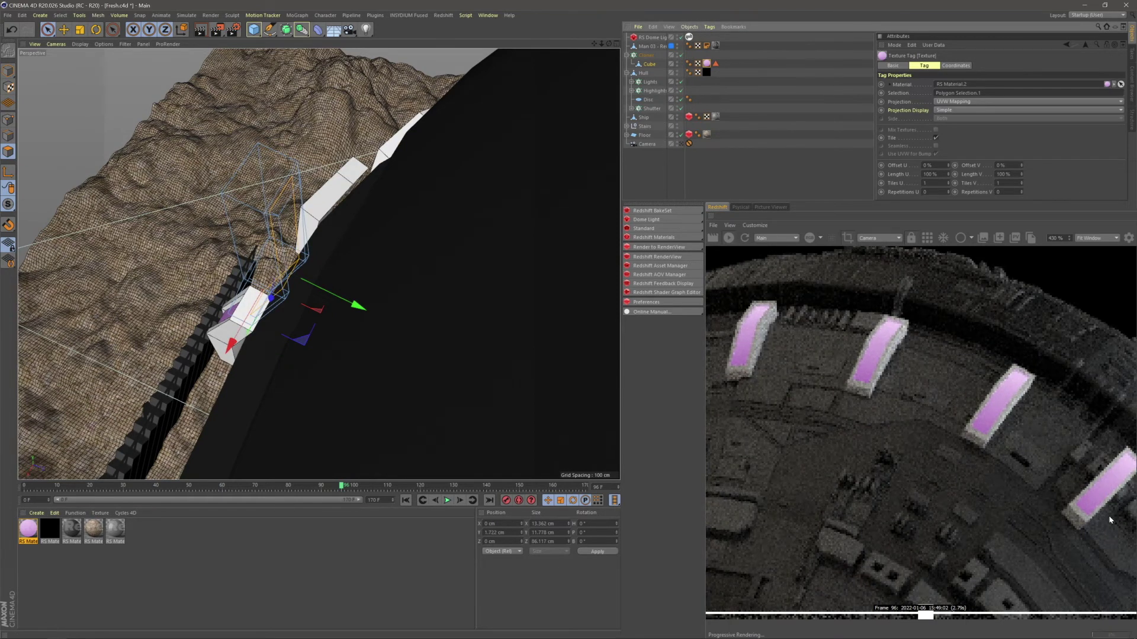
- Assign the black RS material to the cloned Cube and place its tag before the purple material's tag
left_click(50, 530)
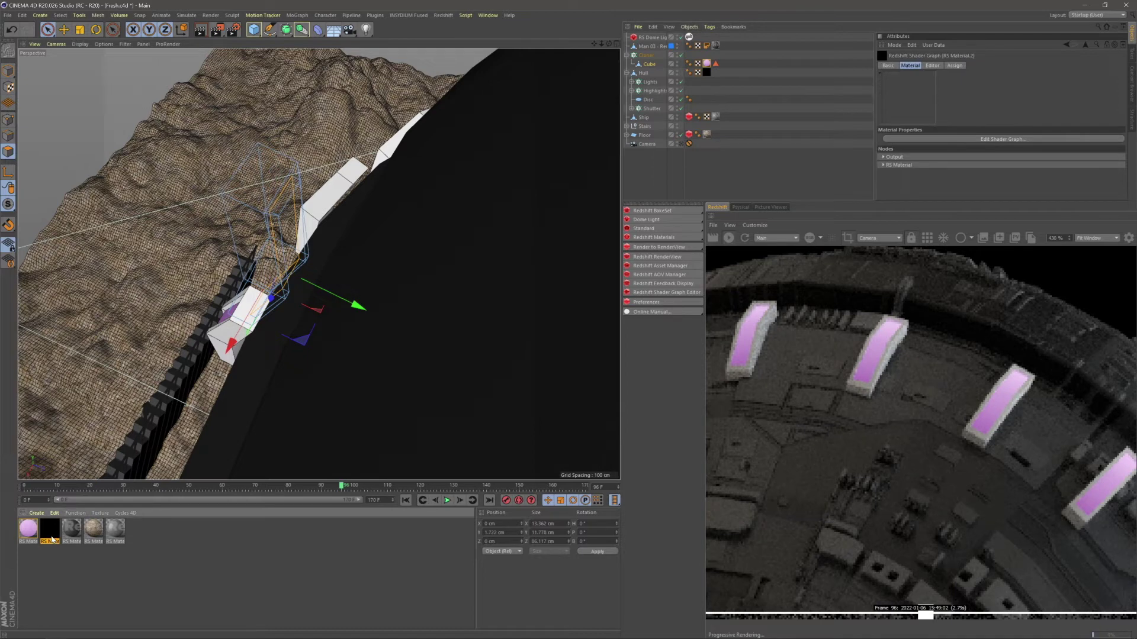
left_click_drag(642, 90, 650, 64)
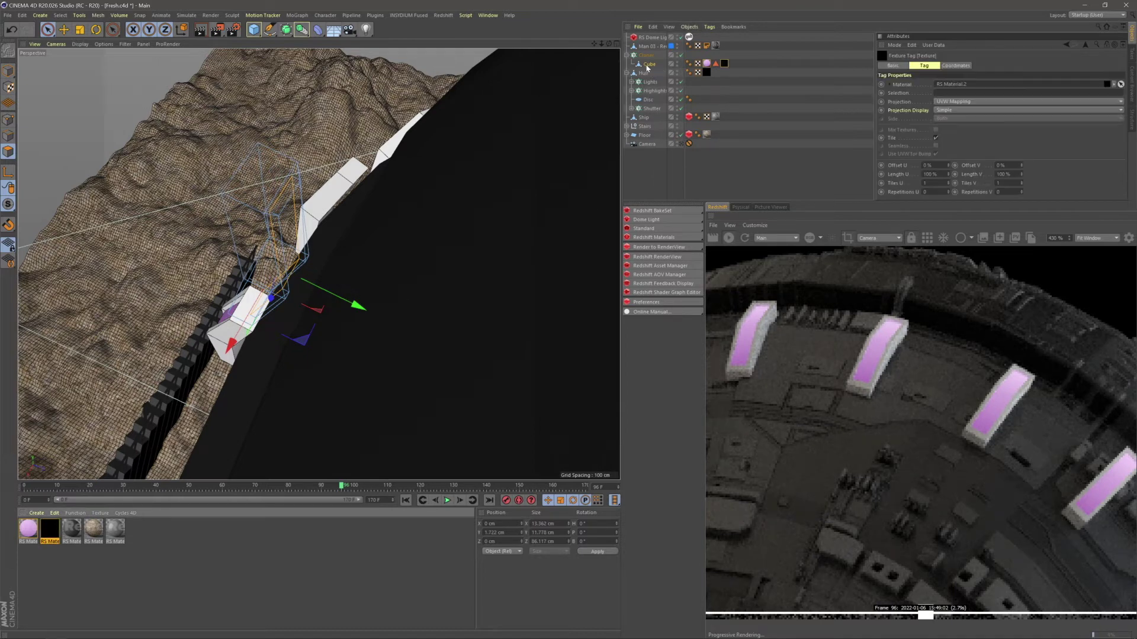
left_click_drag(724, 63, 709, 64)
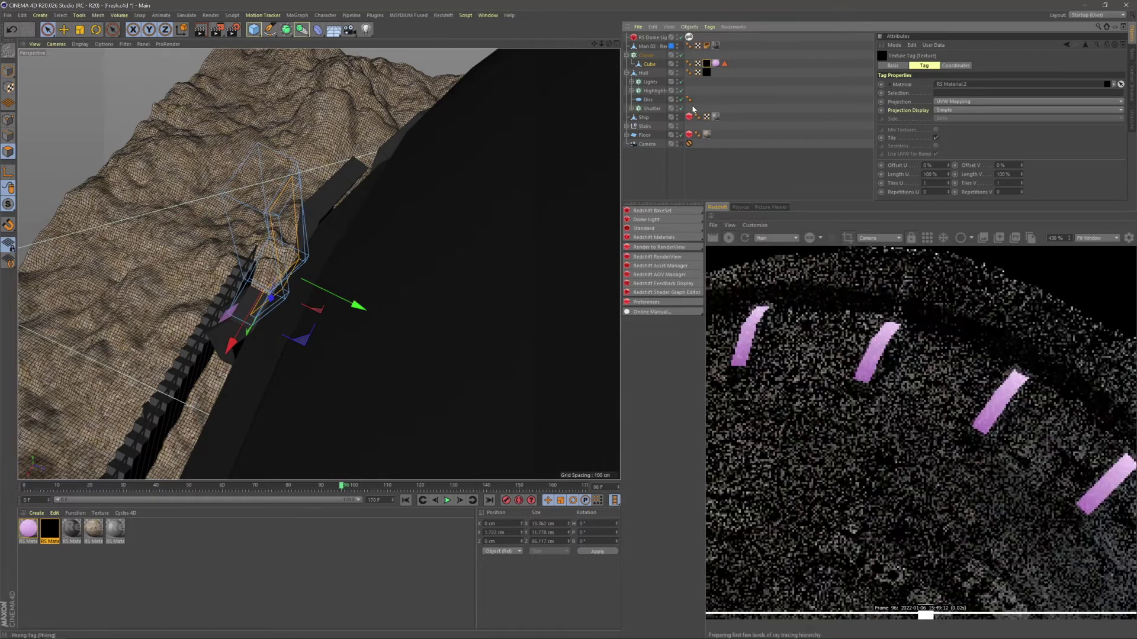
left_click(692, 190)
left_click_drag(580, 231, 618, 207, "alt")
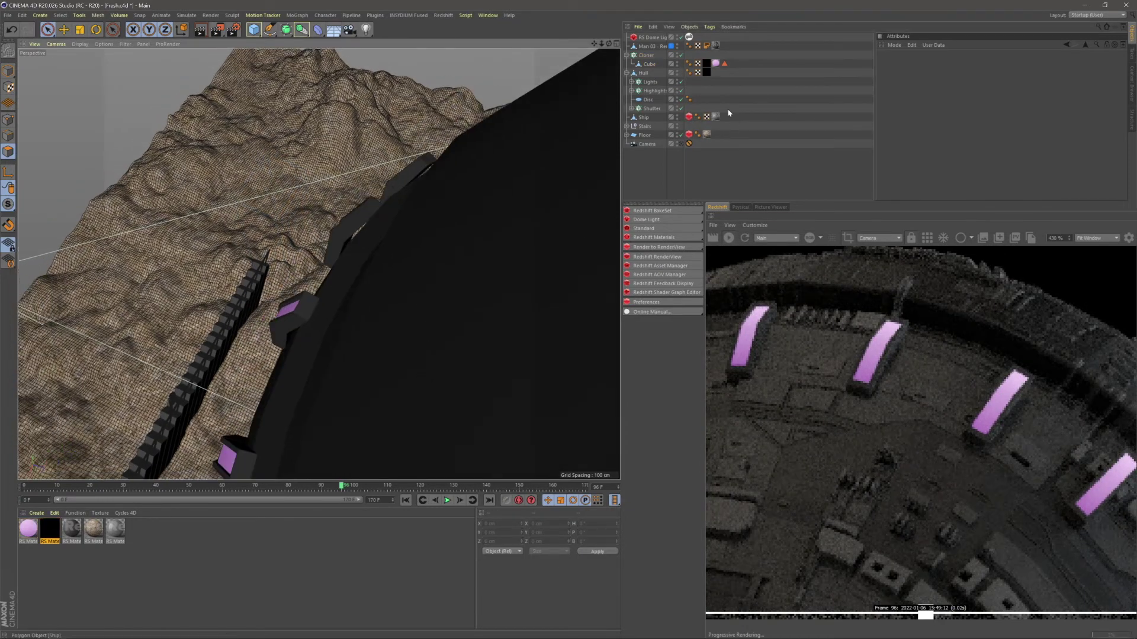
- Look through the scene camera, frame the whole Redshift render and place a render region over the ship's outer rim
left_click(680, 144)
left_click(729, 225)
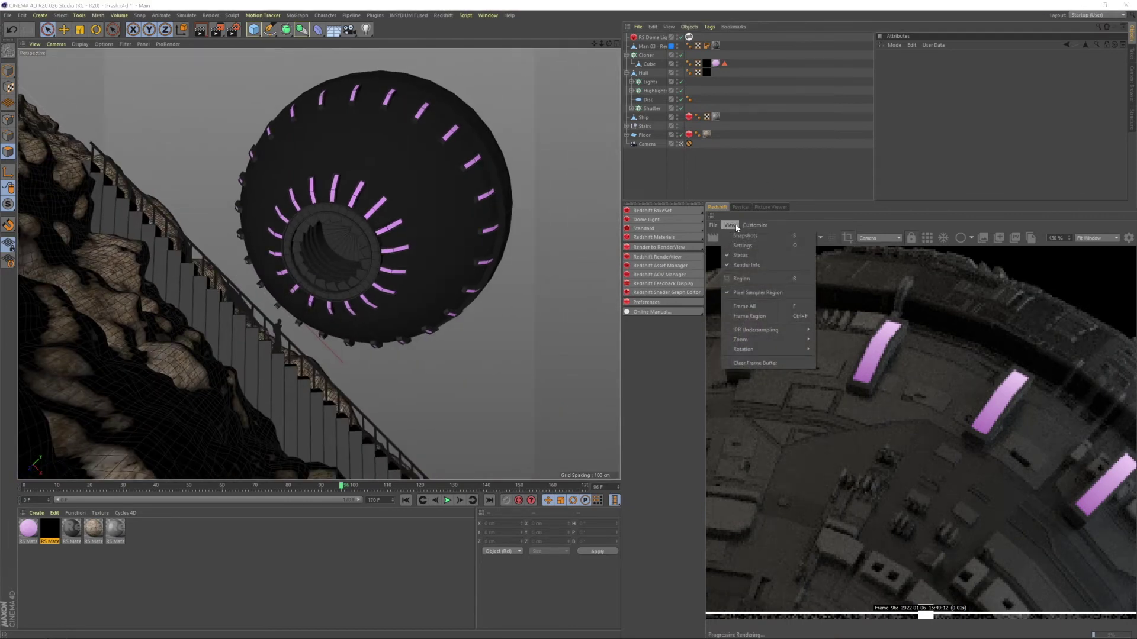
left_click(743, 308)
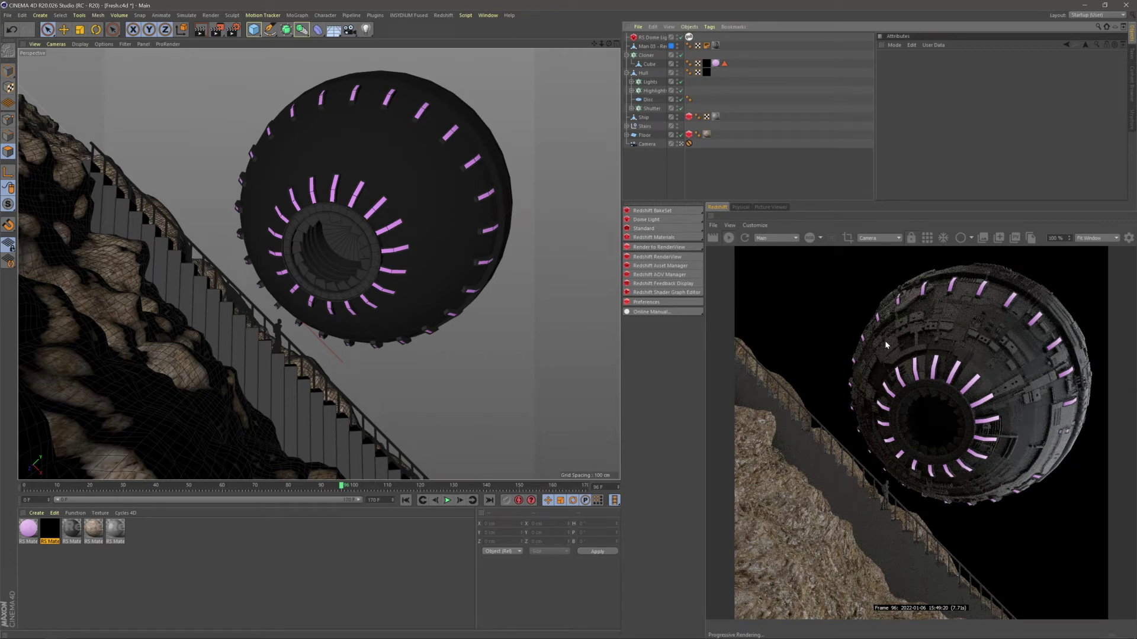
left_click(848, 237)
left_click_drag(959, 379, 1106, 476)
left_click_drag(960, 477, 1043, 513)
left_click_drag(1091, 438, 1074, 409)
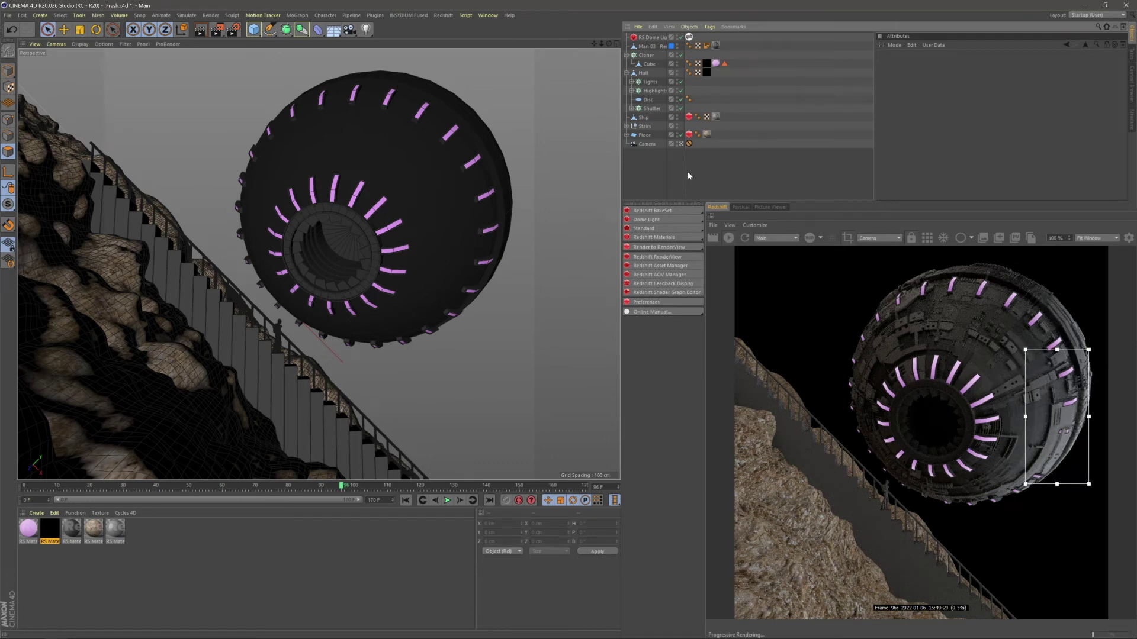
- Increase the Cloner's radius to 443 cm and reposition the render region over the upper part of the ship
left_click(651, 56)
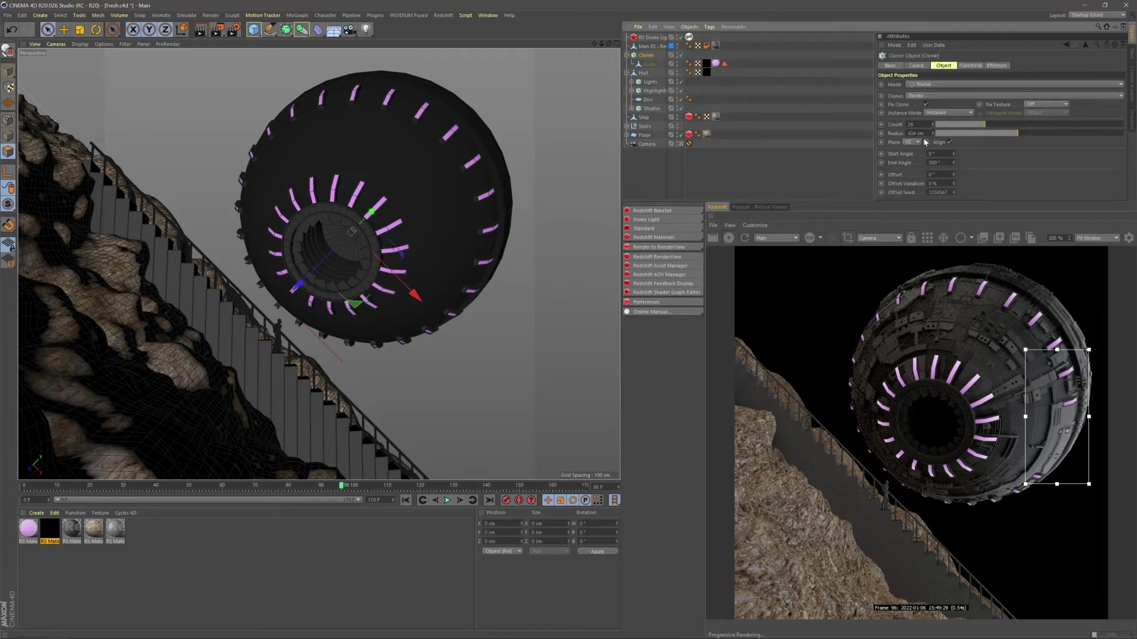
left_click(933, 132)
left_click(932, 132)
left_click(932, 132)
left_click(932, 132)
left_click(932, 132)
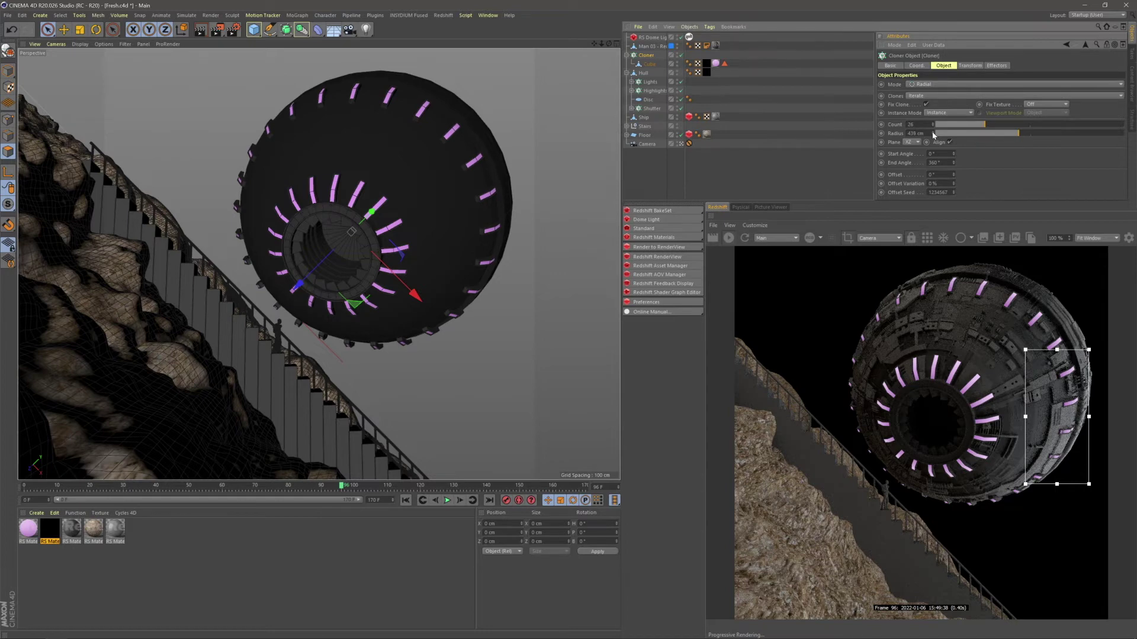
left_click(933, 133)
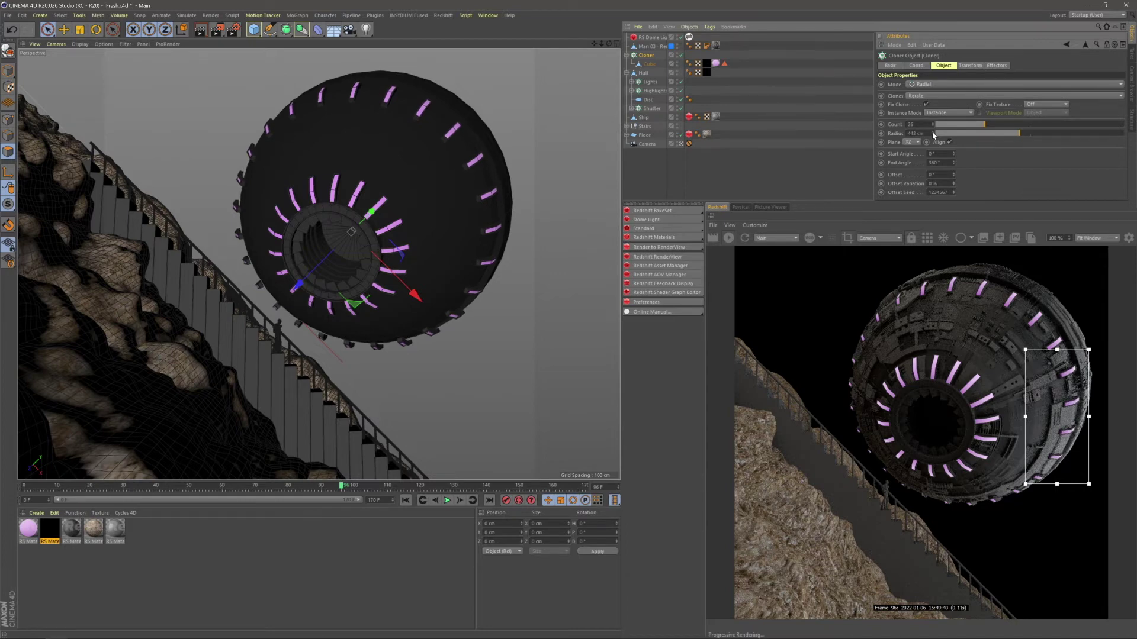
left_click_drag(1050, 380, 943, 239)
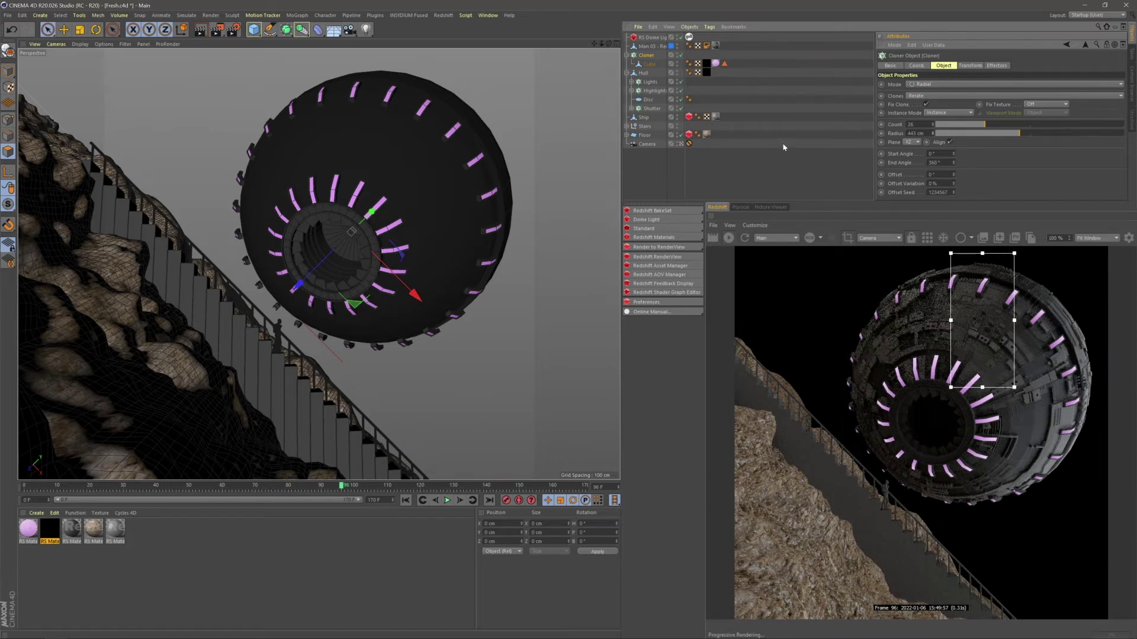
- Extend the cloned Cube's base inward so the light blocks reach into the hull, and check the result in the camera render
left_click(684, 144)
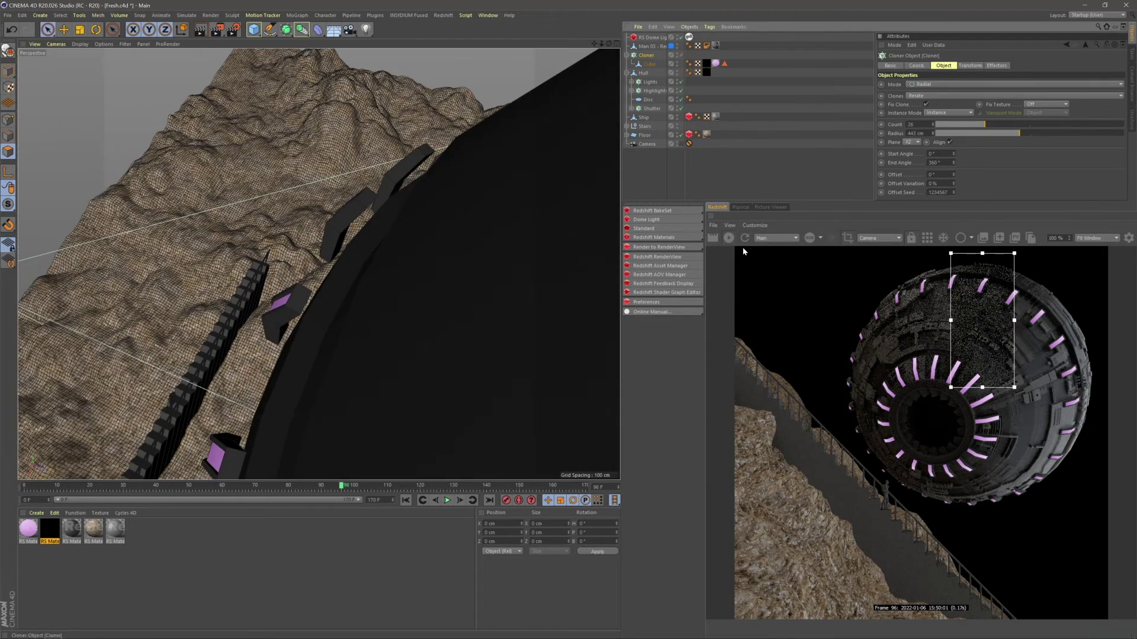
left_click(697, 169)
mouse_move(336, 265)
left_mouse_down("alt")
mouse_move(456, 232)
mouse_move(457, 251)
mouse_move(421, 253)
mouse_move(382, 312)
mouse_move(368, 280)
mouse_move(340, 278)
left_mouse_up("alt")
left_click(650, 63)
left_click_drag(479, 308, 406, 308)
left_click(669, 183)
left_click(680, 56)
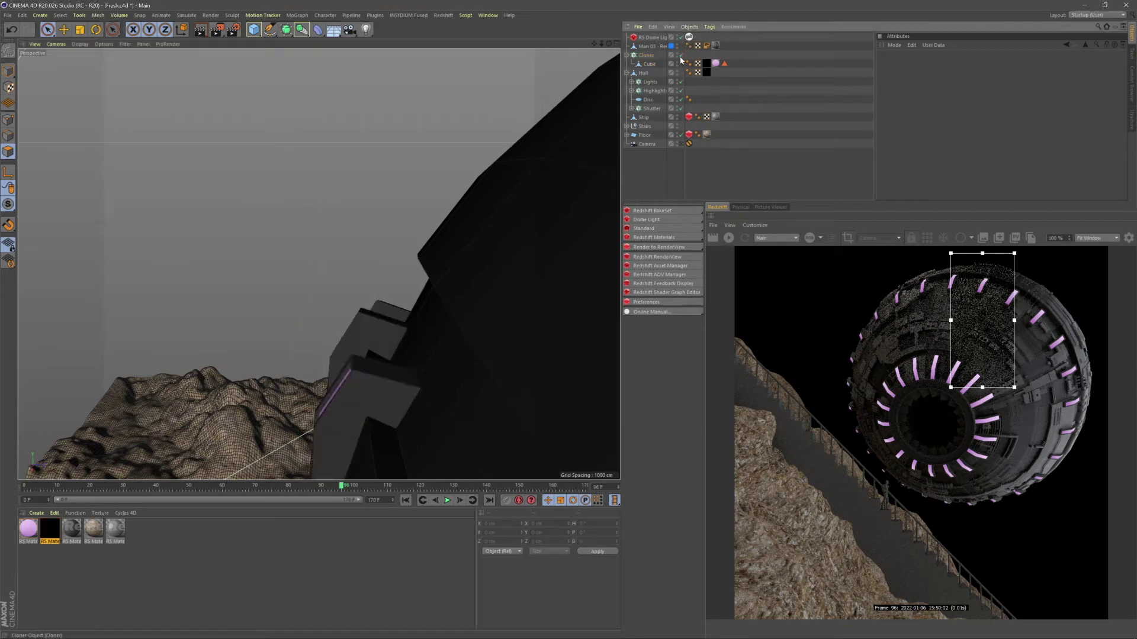
left_click(680, 144)
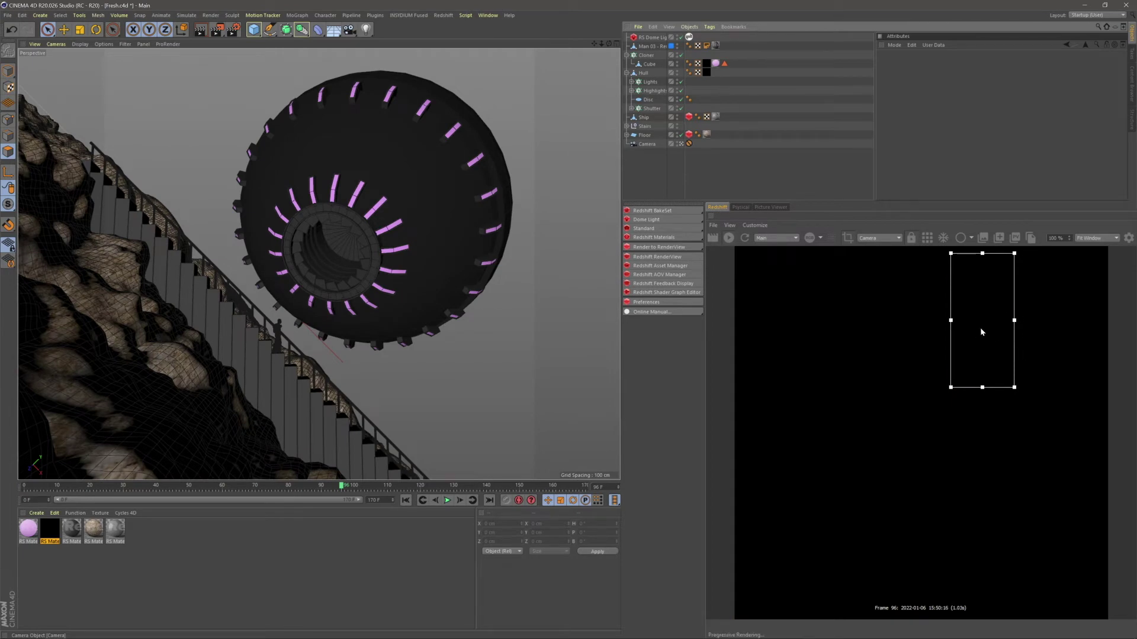
left_click_drag(980, 329, 1039, 401)
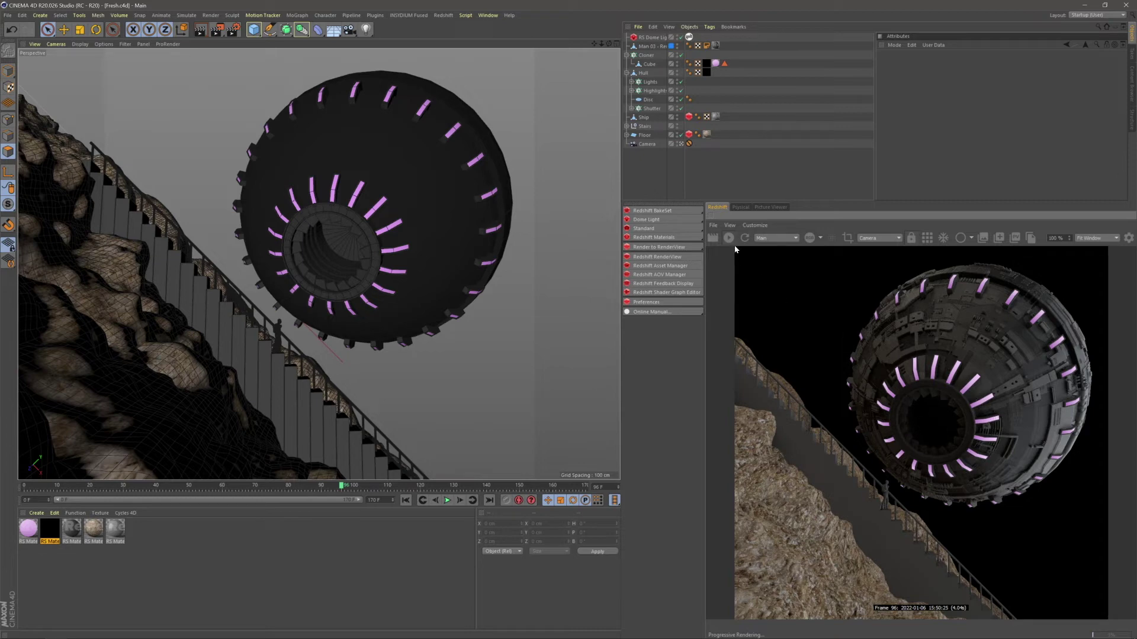
- Convert the Lights cloner inside the ship's opening to geometry with Current State to Object
left_click(680, 143)
left_click_drag(424, 252, 366, 212, "alt")
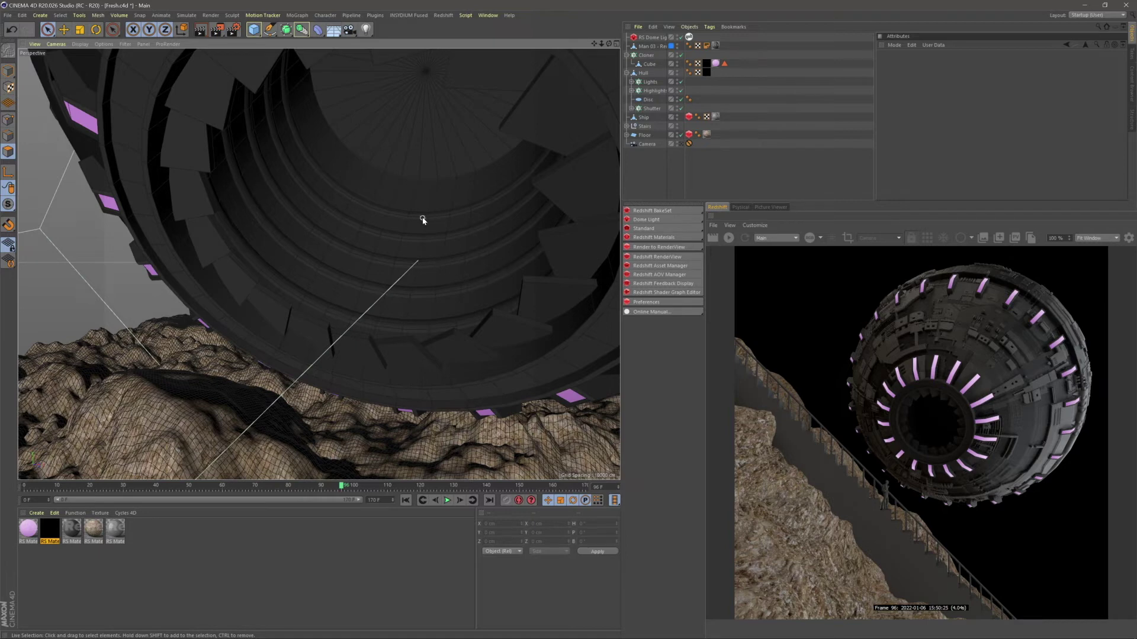
left_click(647, 56)
left_click(669, 153)
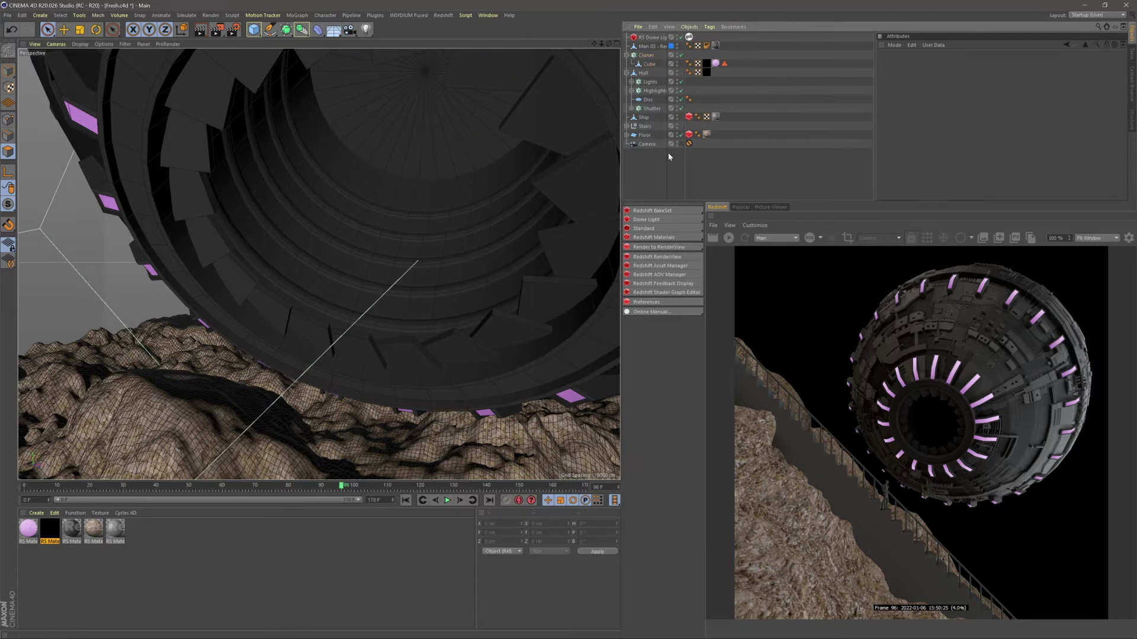
left_click(651, 108)
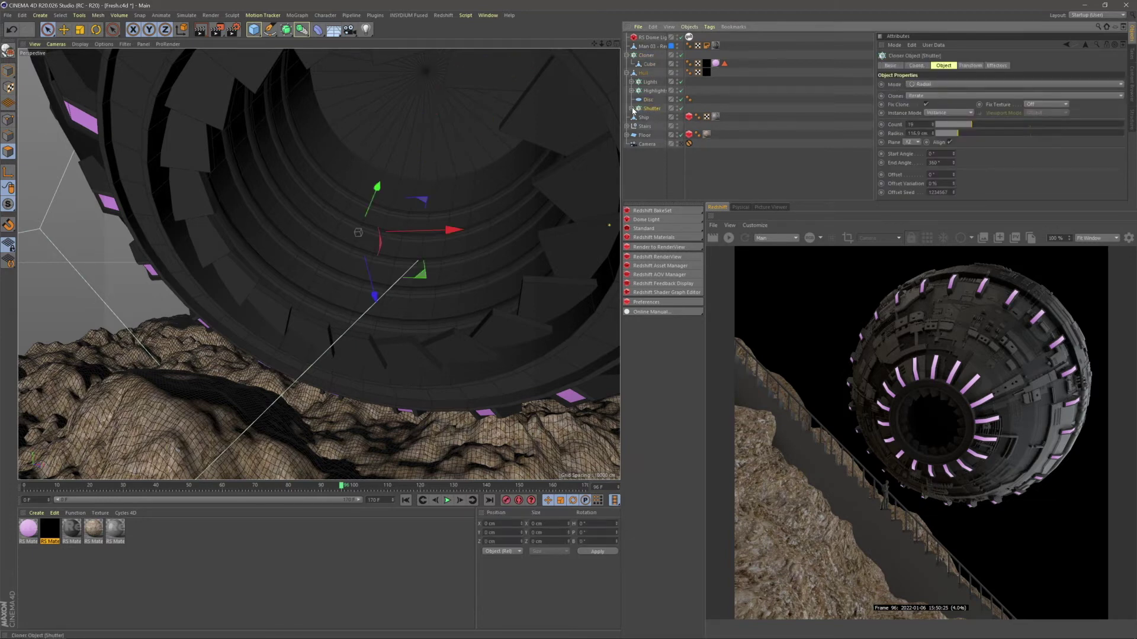
left_click(631, 82)
left_click(650, 83)
left_click(680, 82)
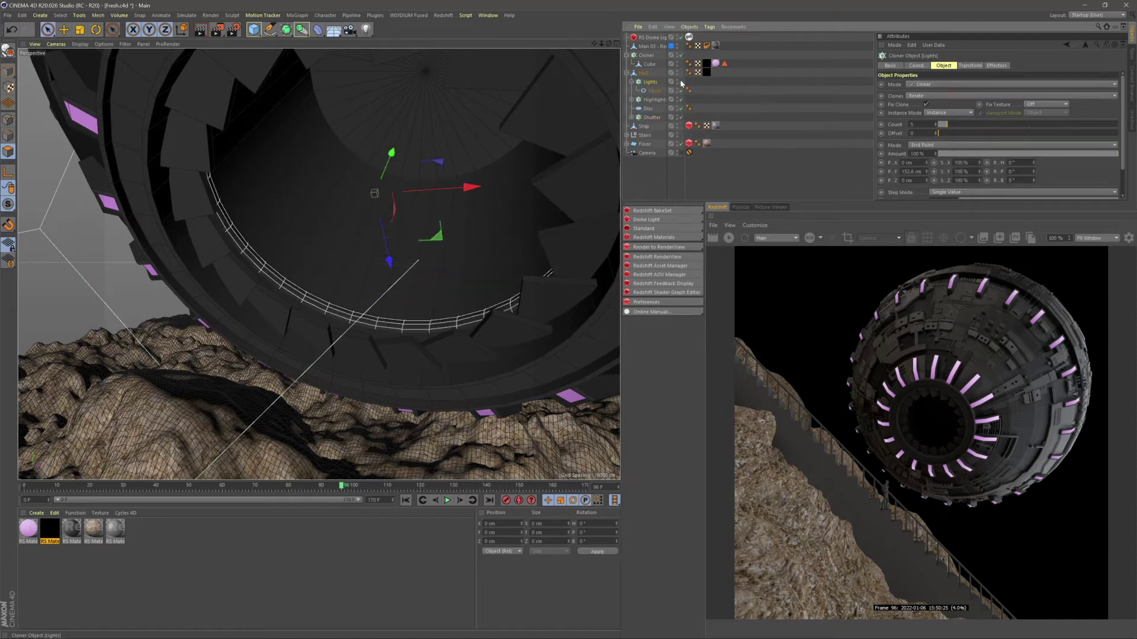
left_click(677, 83)
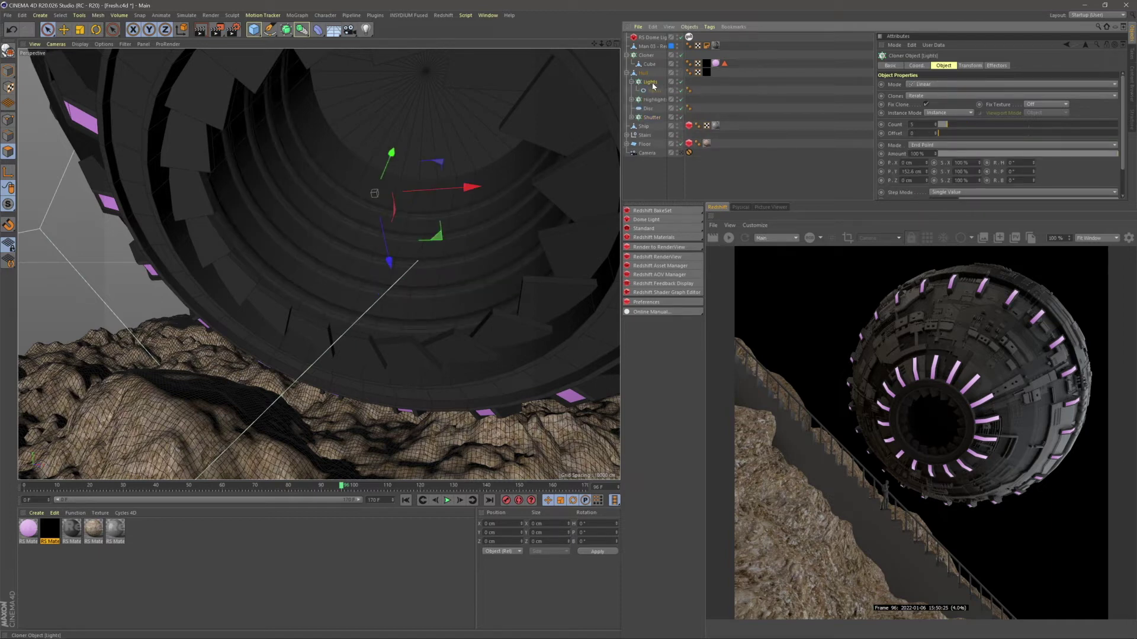
right_click(653, 86)
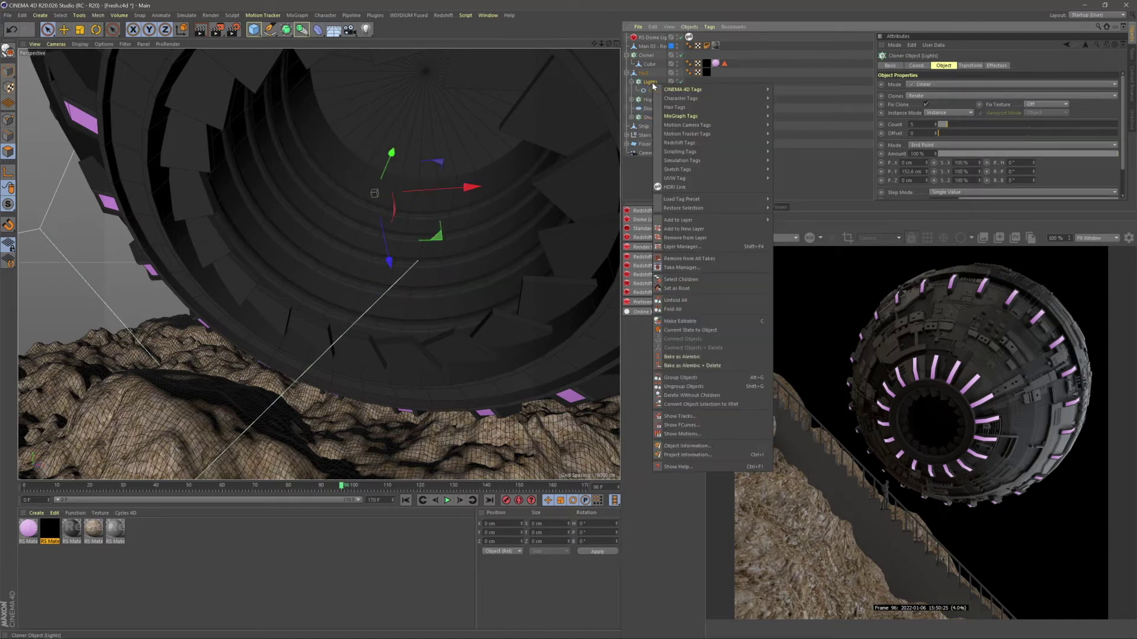
left_click(688, 331)
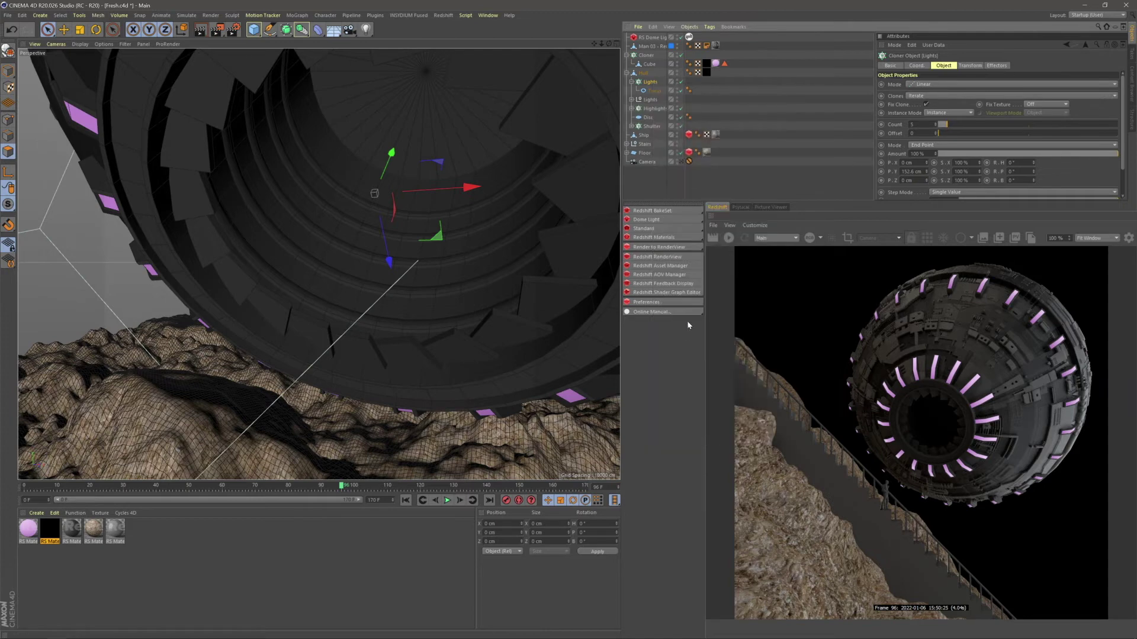
- Move the converted Lights null out of Hull to the top level and switch off the original Lights cloner
left_click(646, 100)
left_click_drag(651, 102, 651, 176)
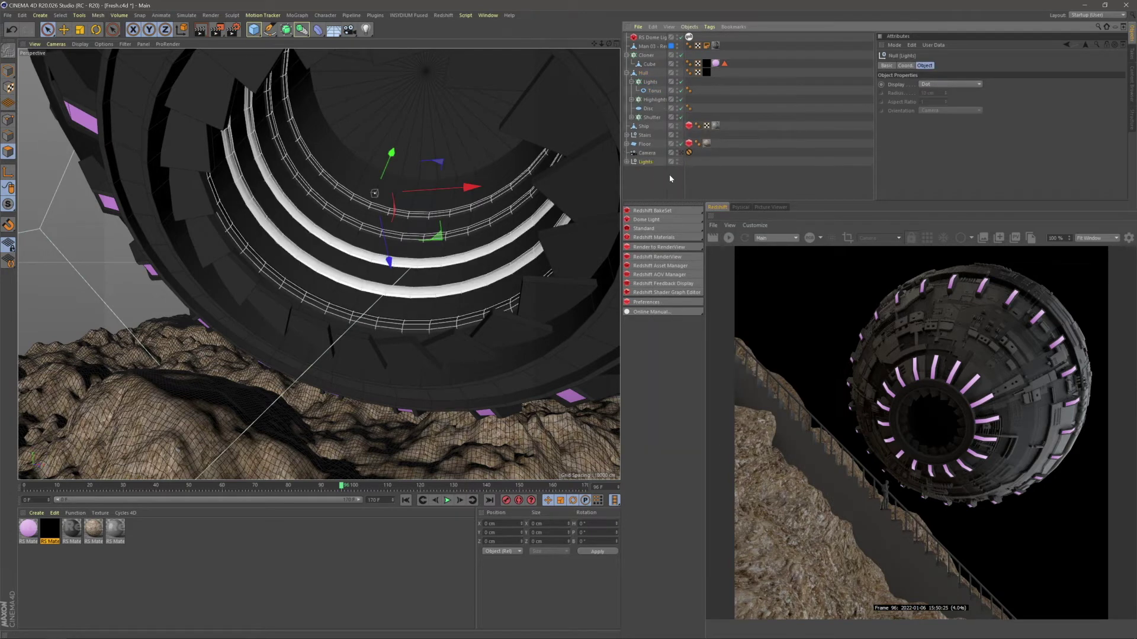
left_click(679, 82)
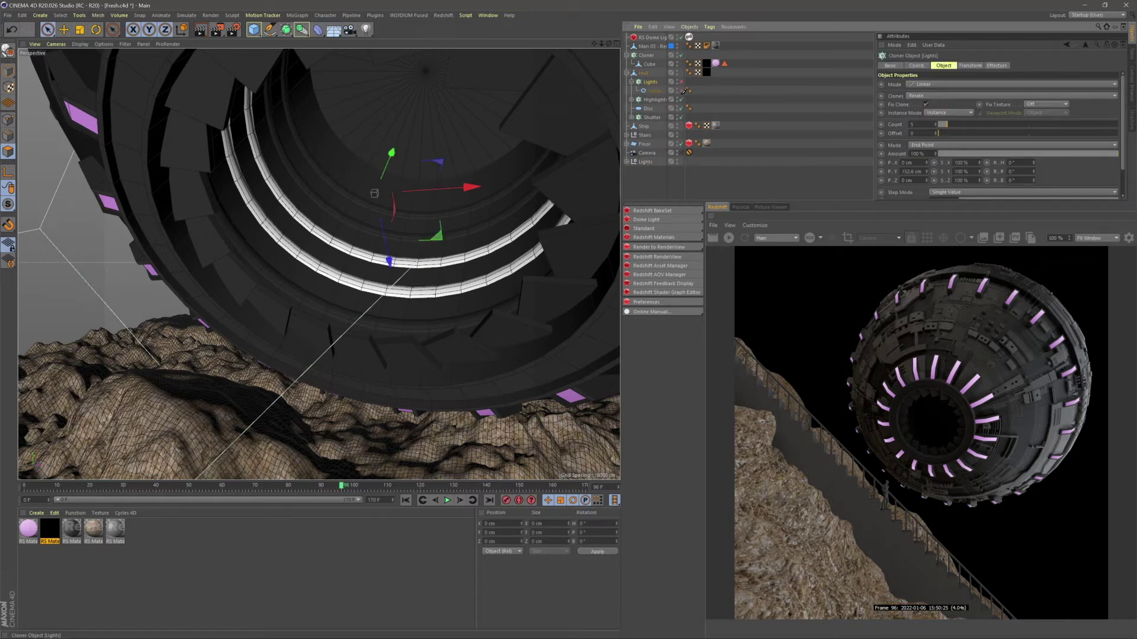
left_click(680, 82)
left_click(631, 82)
left_click(627, 73)
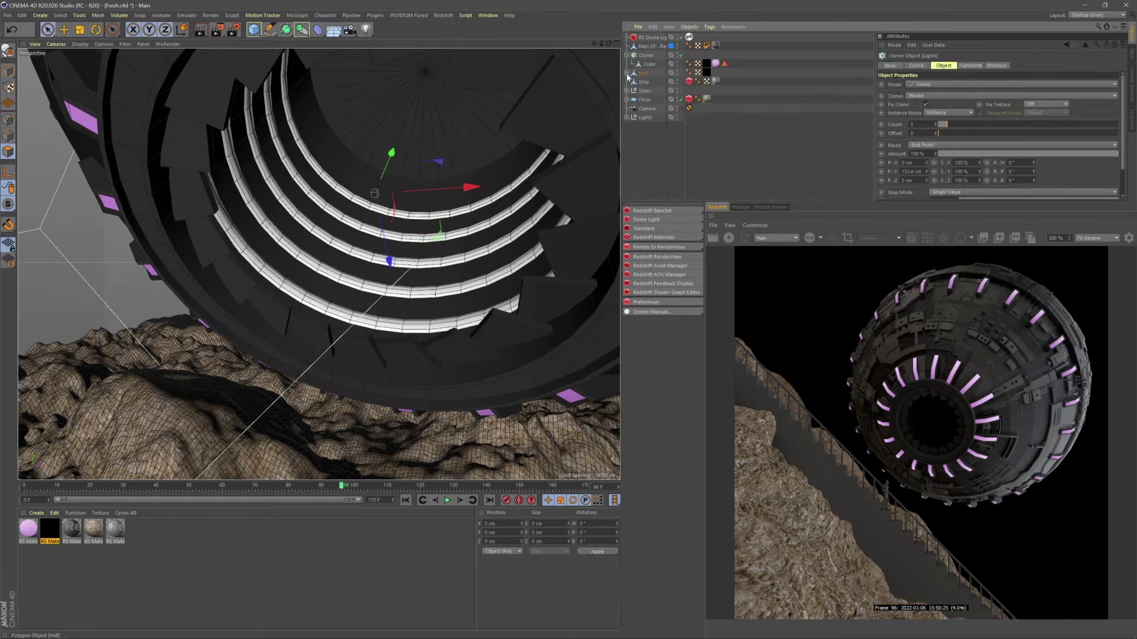
- Merge Torus 0 through Torus 4 into one object with Connect Objects + Delete
left_click(627, 126)
left_click(626, 118)
left_click(651, 161)
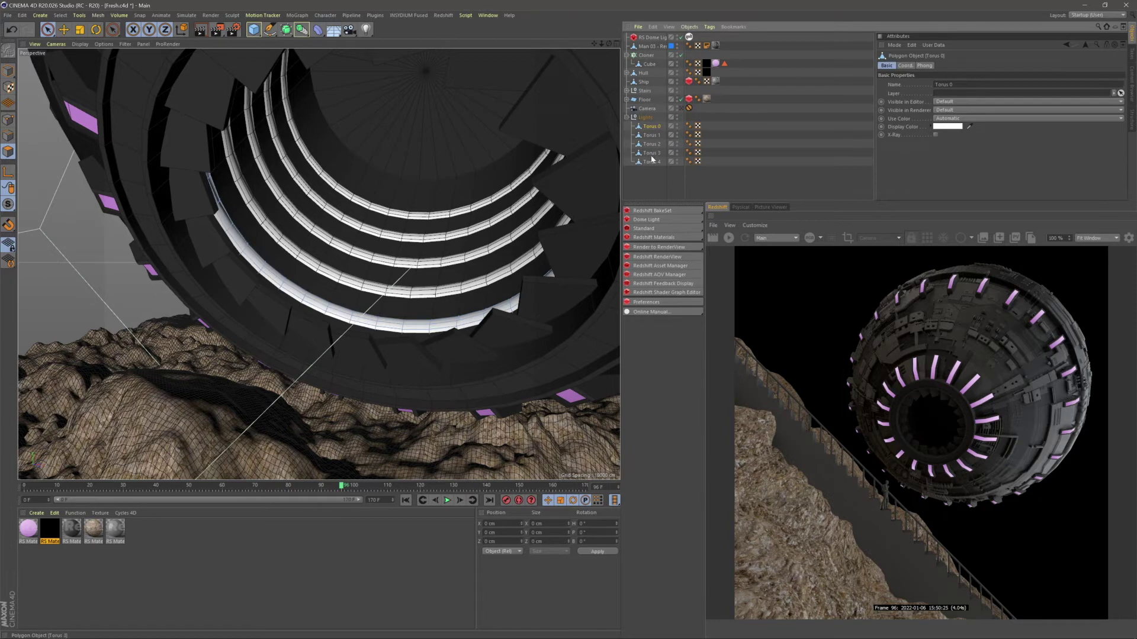
left_click(651, 127, "shift")
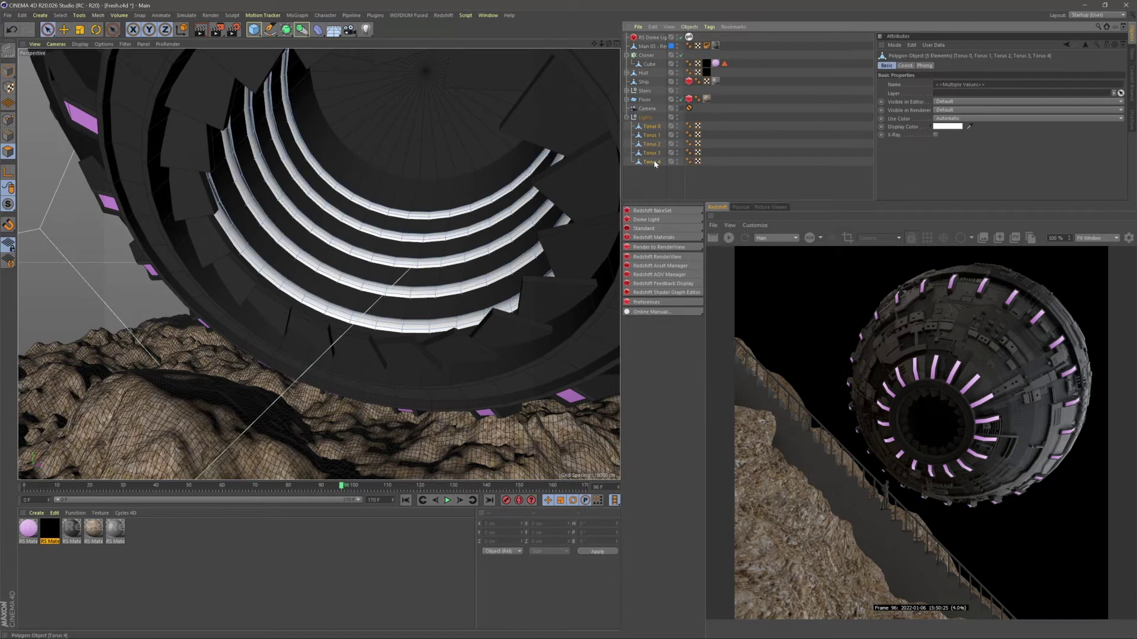
right_click(655, 163)
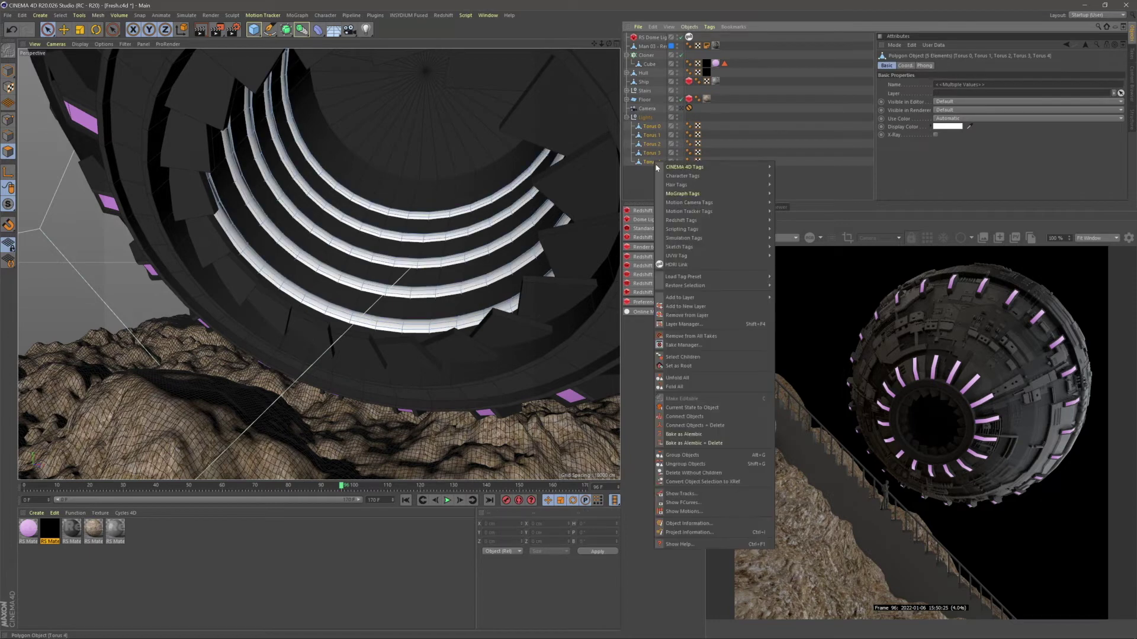
left_click(687, 425)
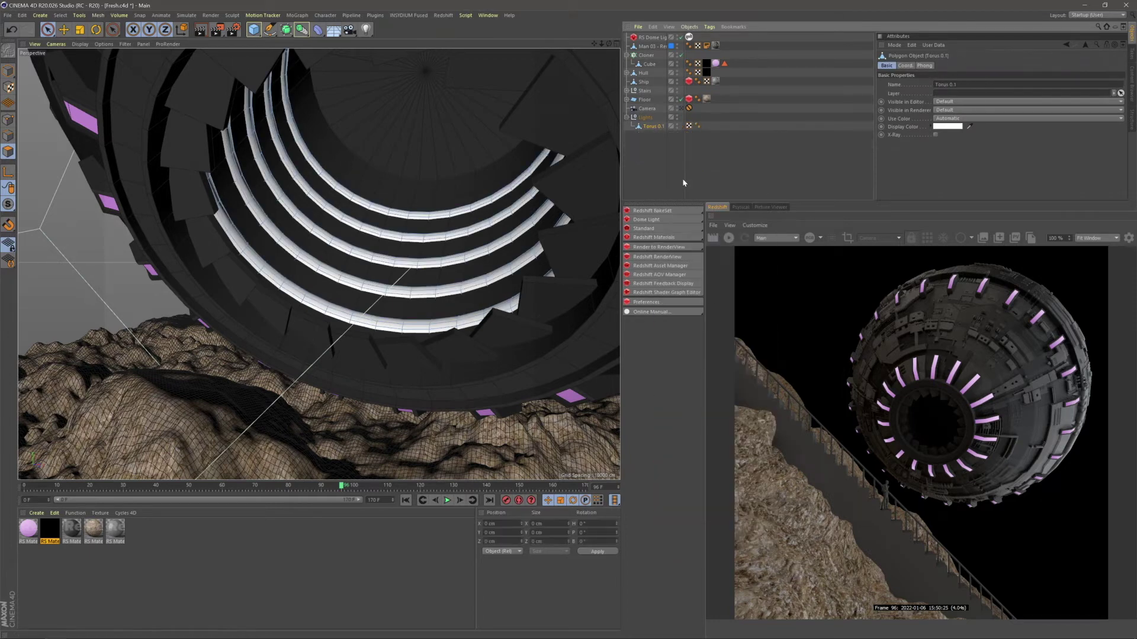
- Take the merged torus out of the Lights null, delete the null and rename the object as Light
double_click(650, 117)
key("BackSpace")
type("Light")
key("Return")
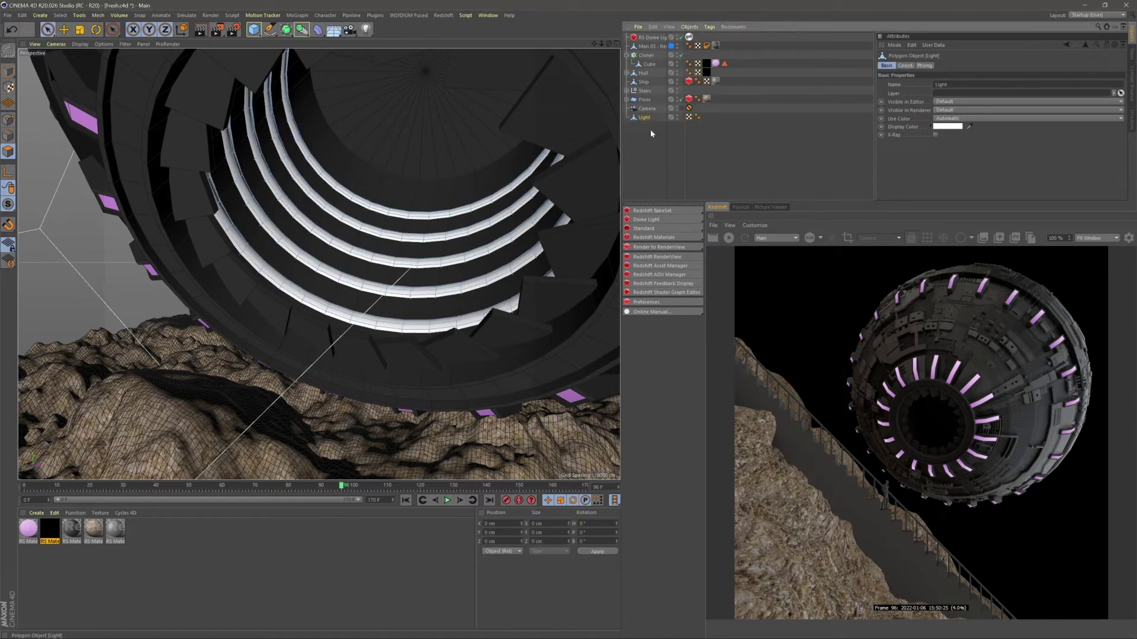
left_click(651, 132)
- View the whole ship and compare it with the reference artwork on Instagram in the browser
scroll(453, 186, "down", 5)
scroll(386, 259, "down", 6)
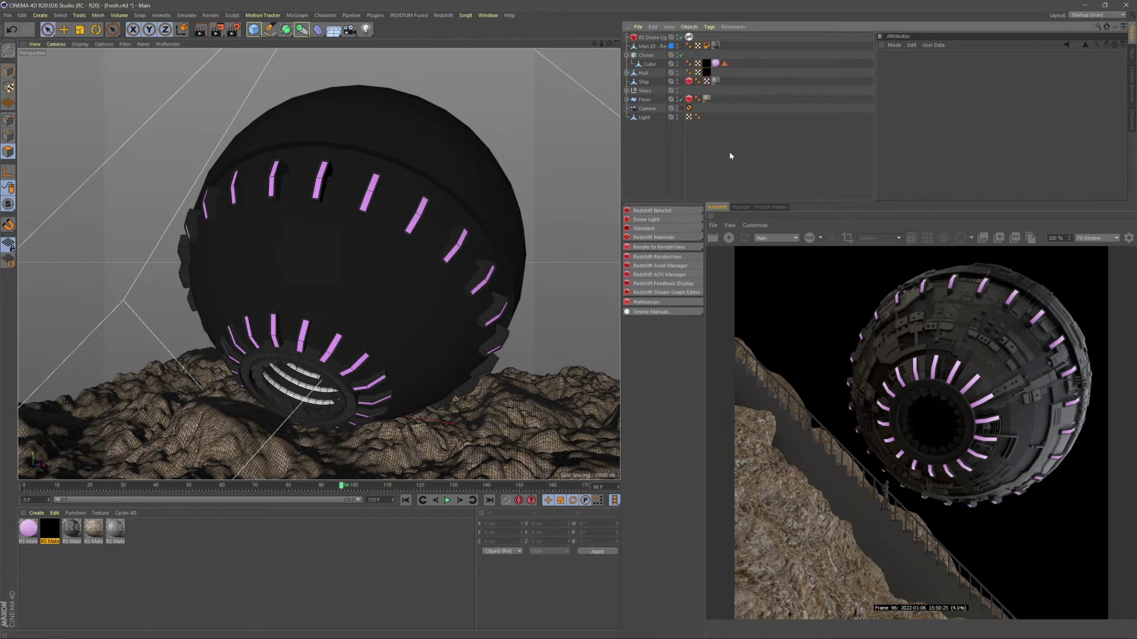
key("alt+Tab")
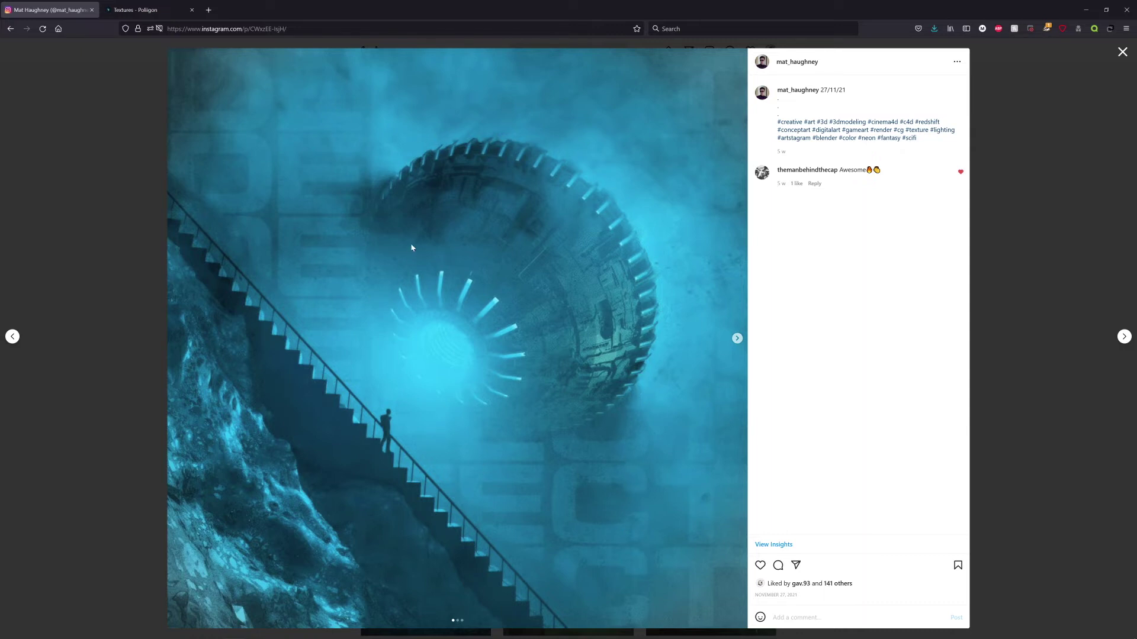
key("alt+Tab")
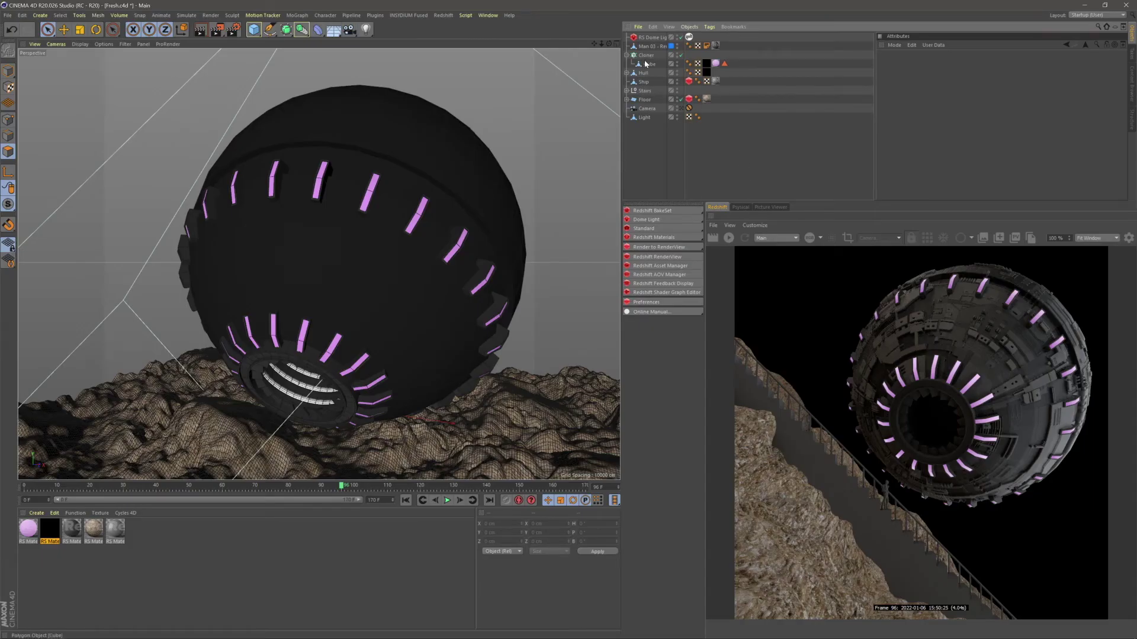
- Select the front arc of polygons in the recessed band above Ship's outer glowing blocks and split it into a separate object
left_click(644, 82)
left_click_drag(370, 236, 313, 219, "alt")
left_click(687, 108)
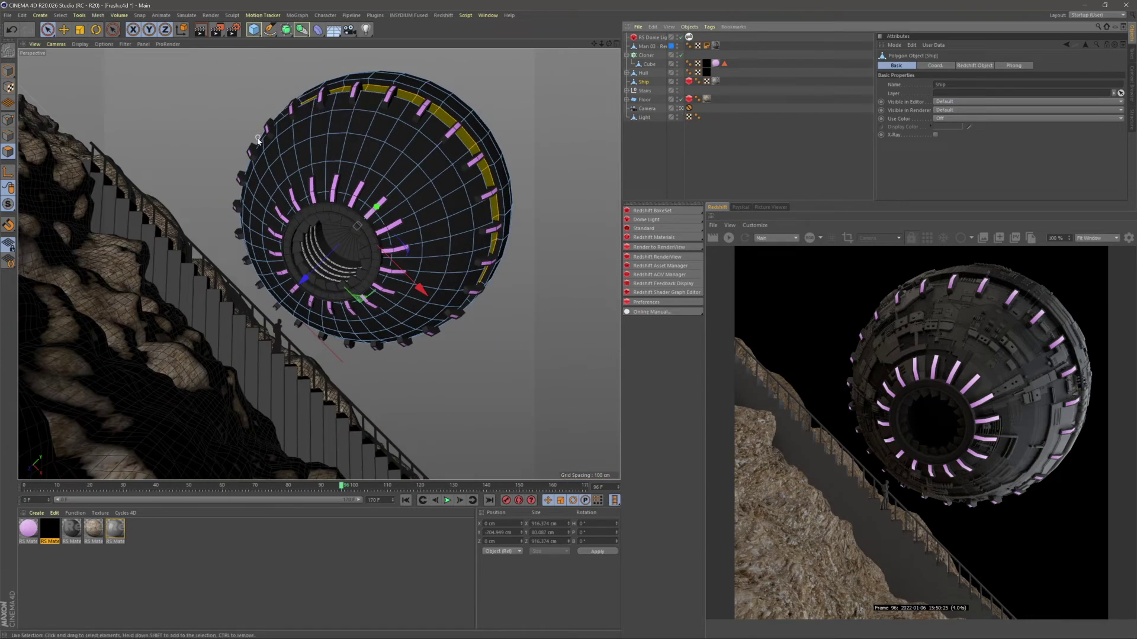
key("ctrl+s")
left_click(503, 251)
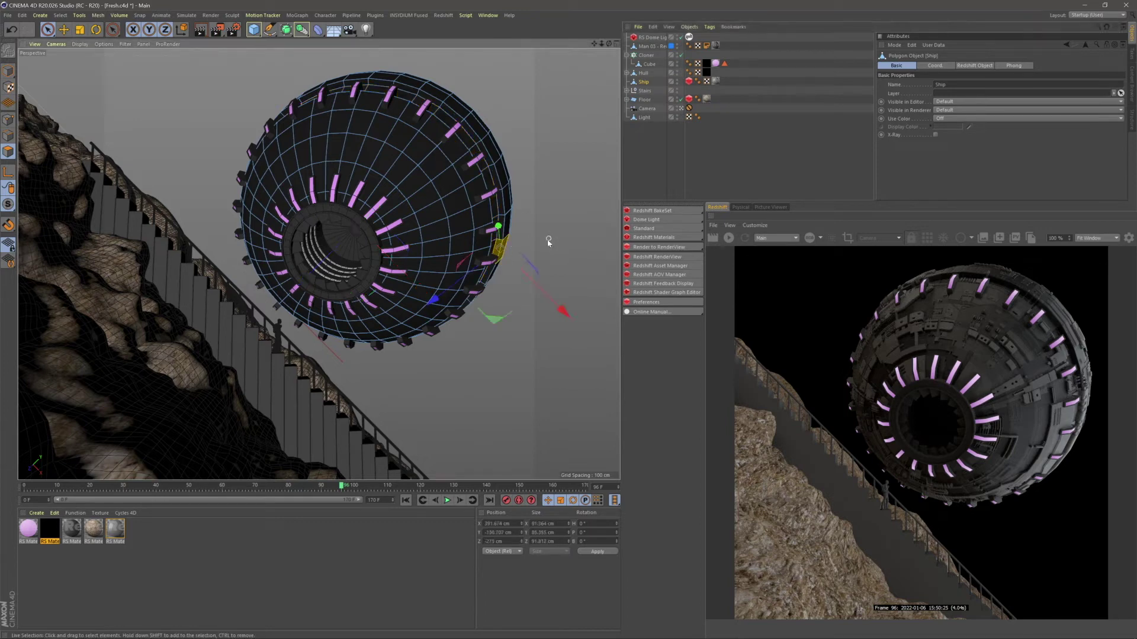
left_click(312, 92, "shift")
left_click(682, 108)
left_click_drag(484, 188, 308, 238, "alt")
middle_click_drag(308, 238, 340, 264, "alt")
left_click_drag(360, 284, 326, 268)
left_click_drag(284, 208, 341, 239, "alt")
key("ctrl+z")
scroll(246, 276, "down", 1)
middle_click_drag(246, 279, 305, 289, "alt")
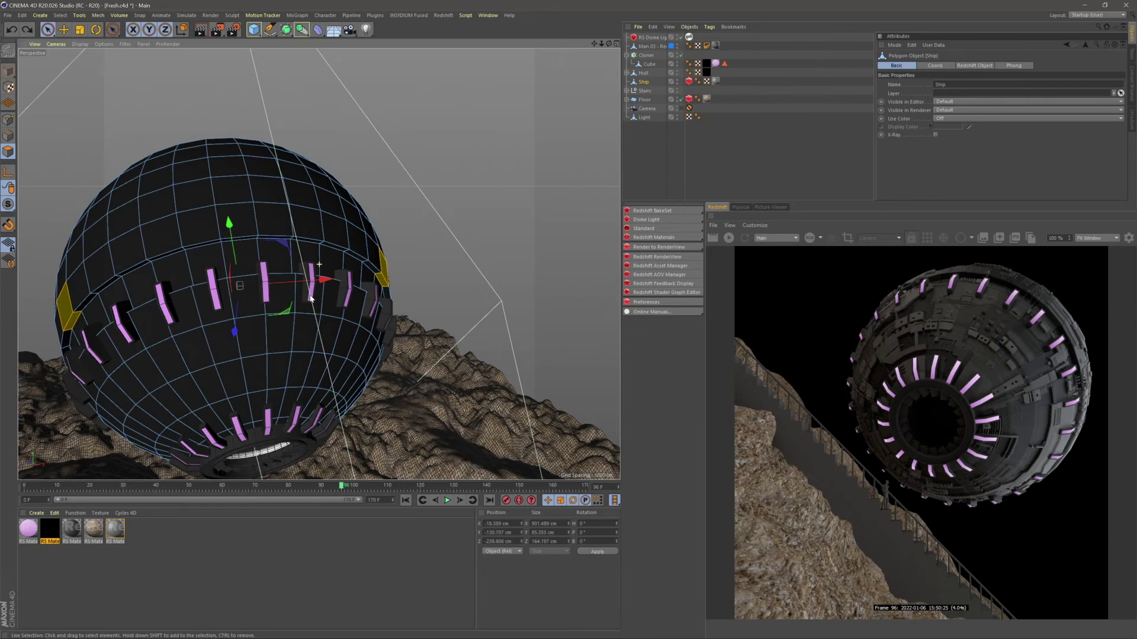
mouse_move(380, 291)
left_mouse_down("shift")
mouse_move(345, 264)
mouse_move(225, 262)
mouse_move(97, 305)
mouse_move(86, 325)
mouse_move(90, 307)
left_mouse_up("shift")
left_click_drag(382, 264, 264, 243, "alt")
scroll(264, 243, "up", 2)
right_click(271, 248)
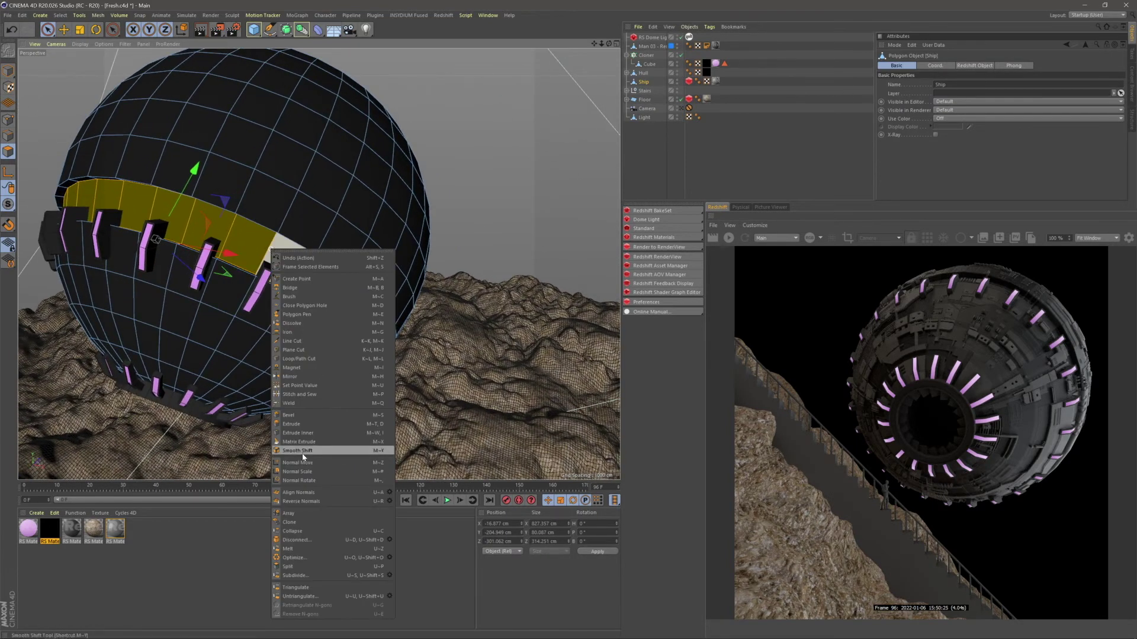
left_click(290, 569)
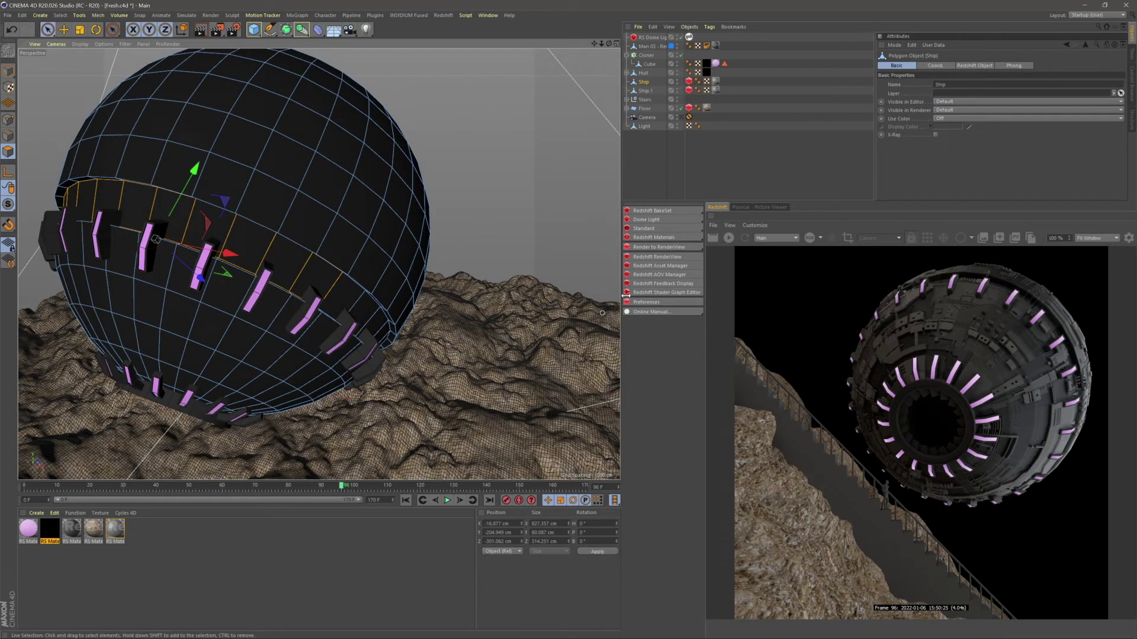
- Place the split-off Ship 1 at the end of the object list and delete the original arc polygons from Ship
left_click_drag(645, 90, 649, 160)
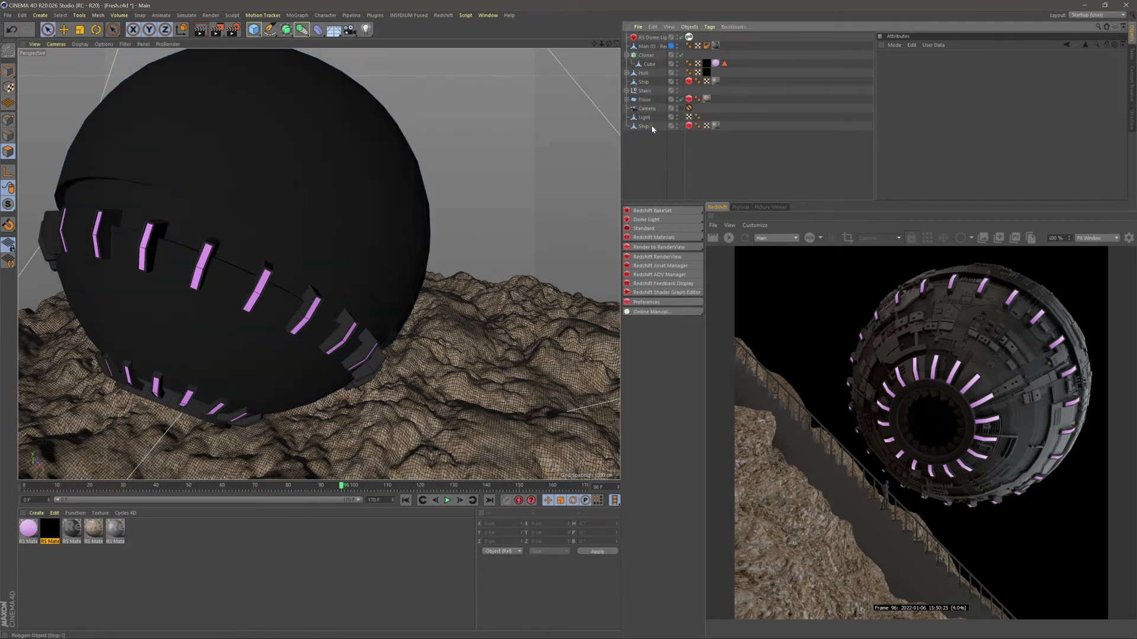
left_click(630, 141)
left_click(643, 82)
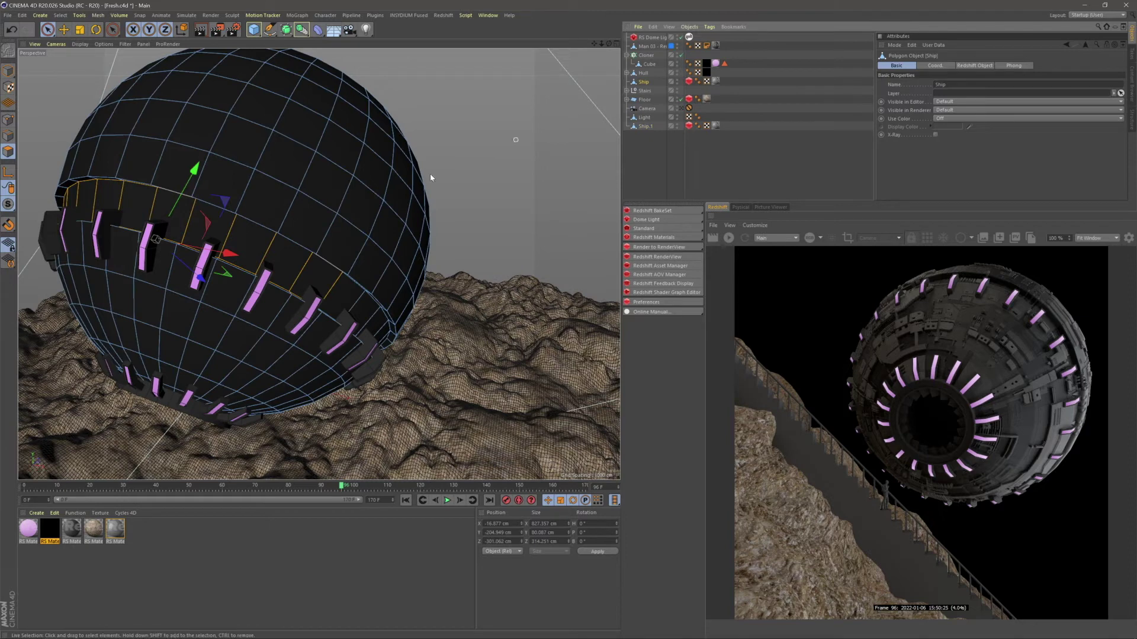
key("Delete")
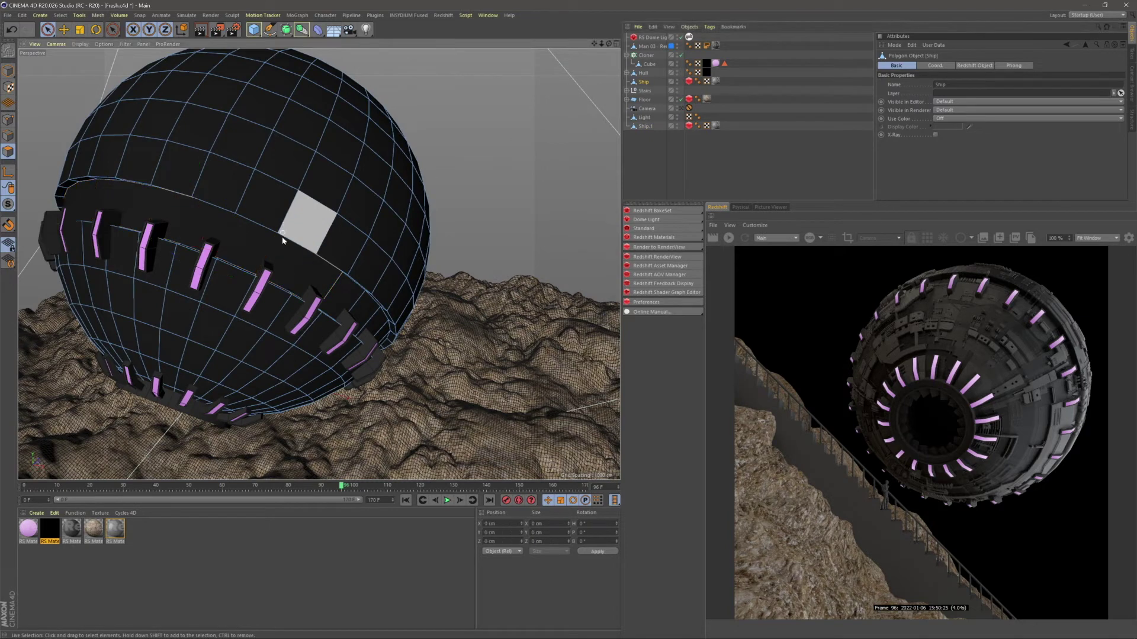
- Remove the material from the split-off Ship 1 arc
left_click_drag(302, 274, 316, 247, "alt")
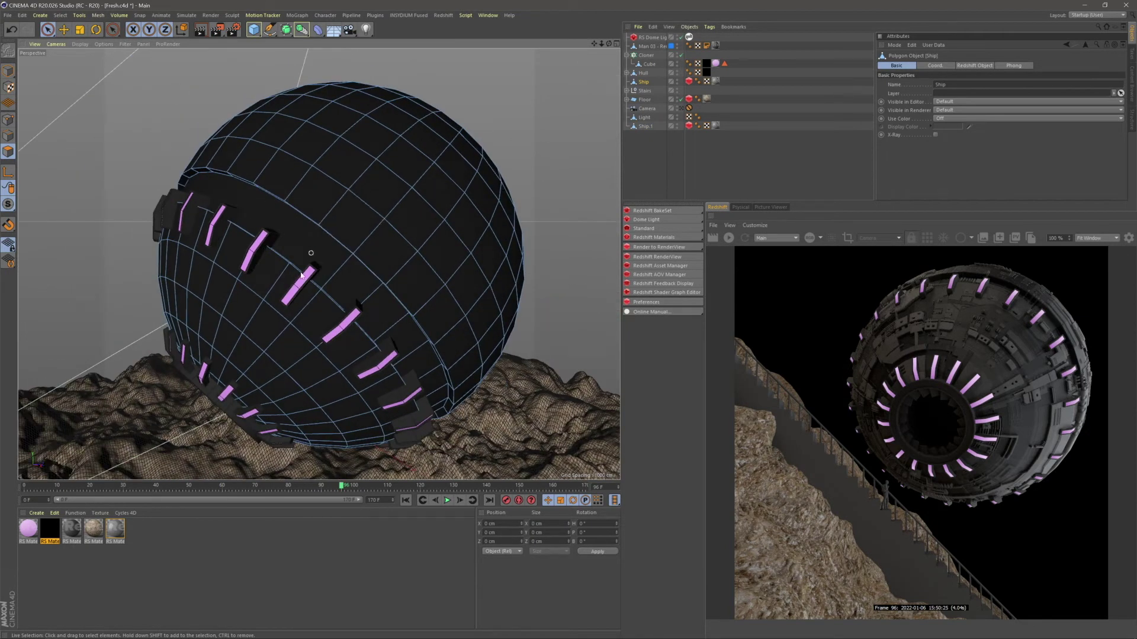
left_click(629, 163)
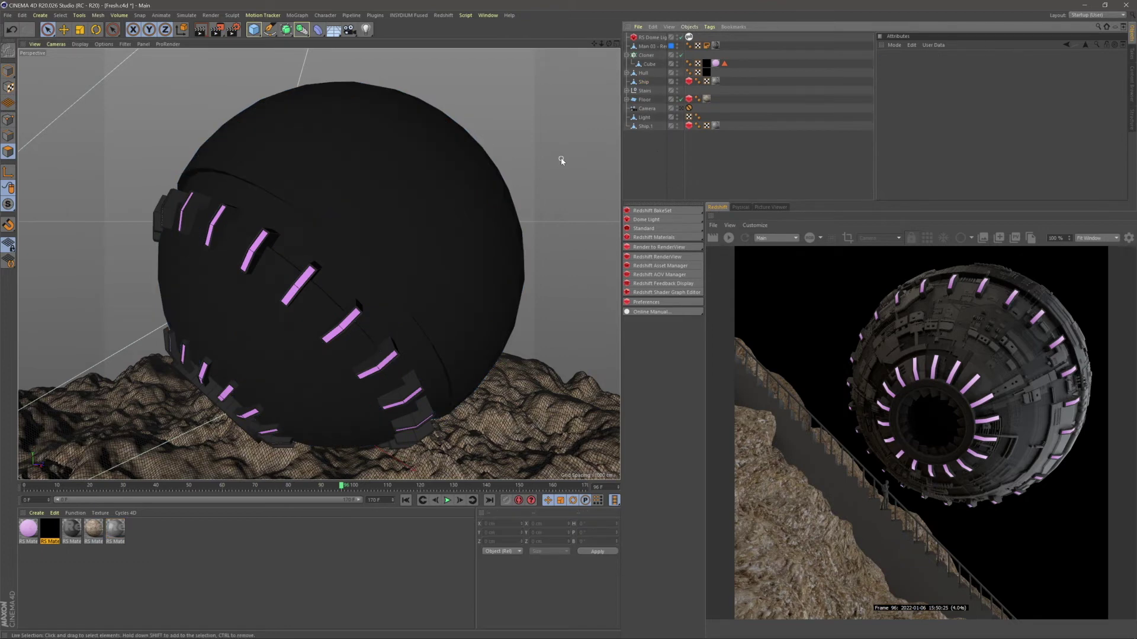
left_click_drag(359, 279, 450, 231, "alt")
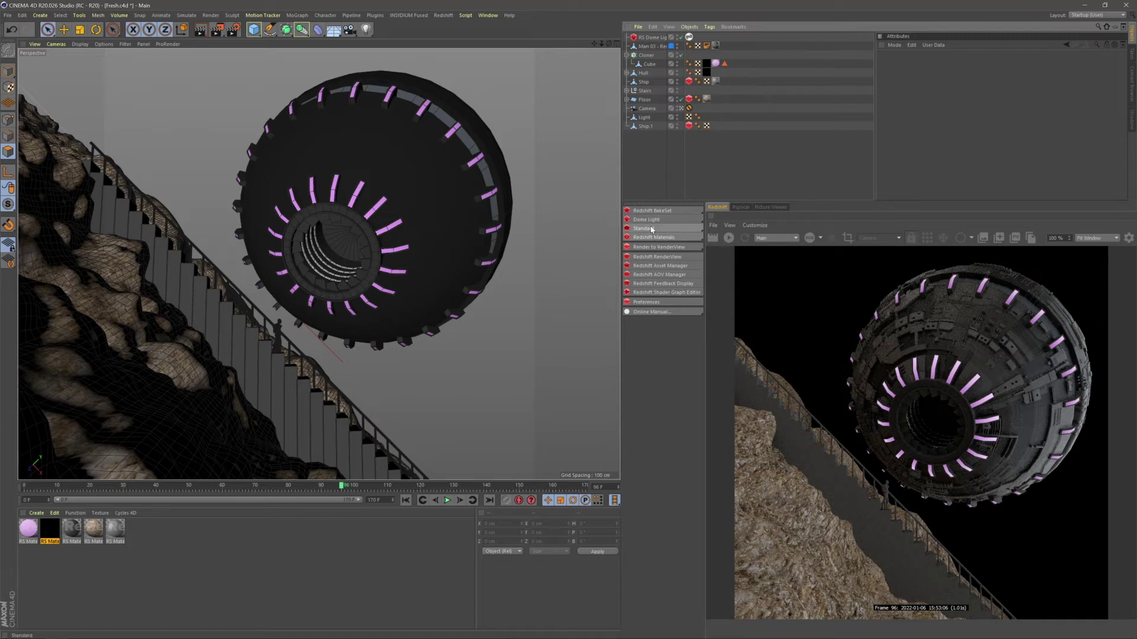
- Add a Redshift area light and set its area shape to Mesh
mouse_move(681, 220)
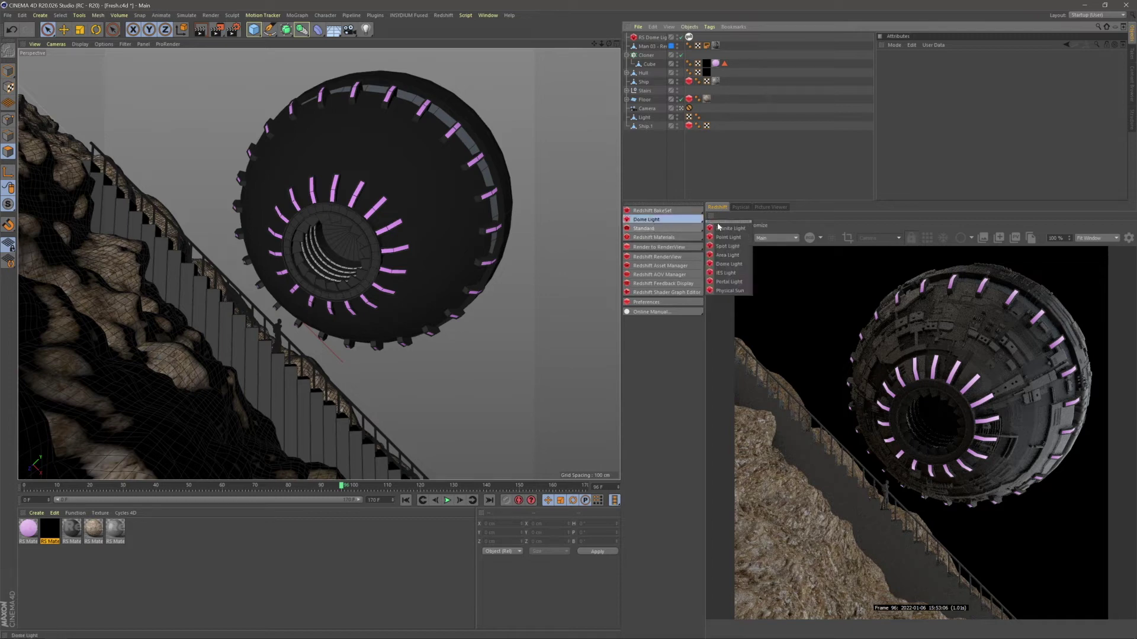
left_click(727, 255)
left_click(651, 37)
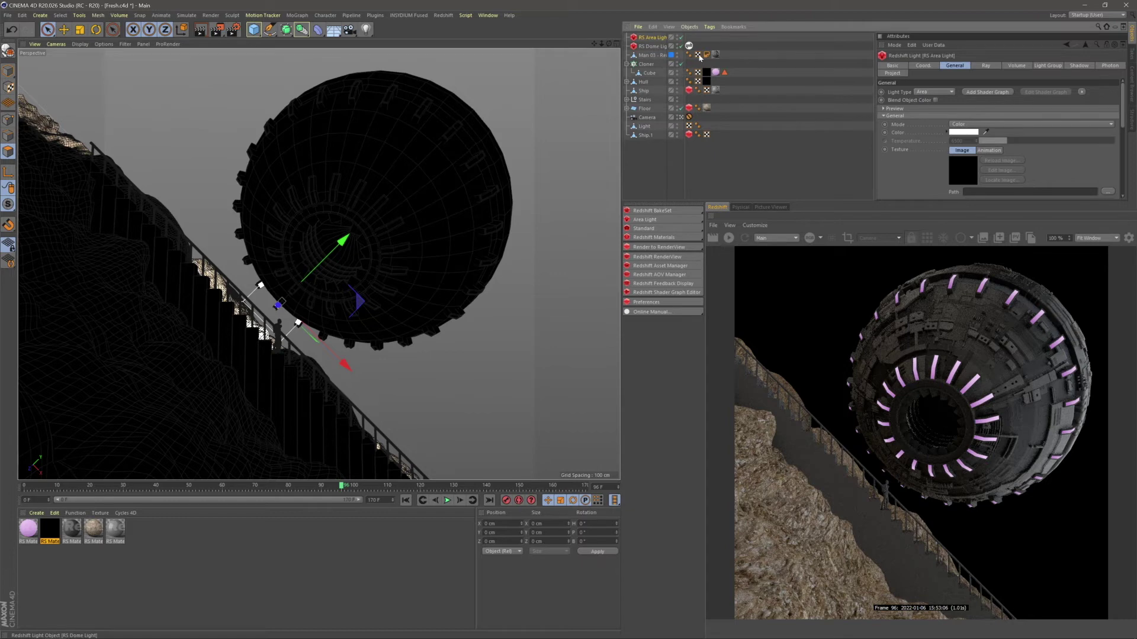
scroll(928, 98, "down", 5)
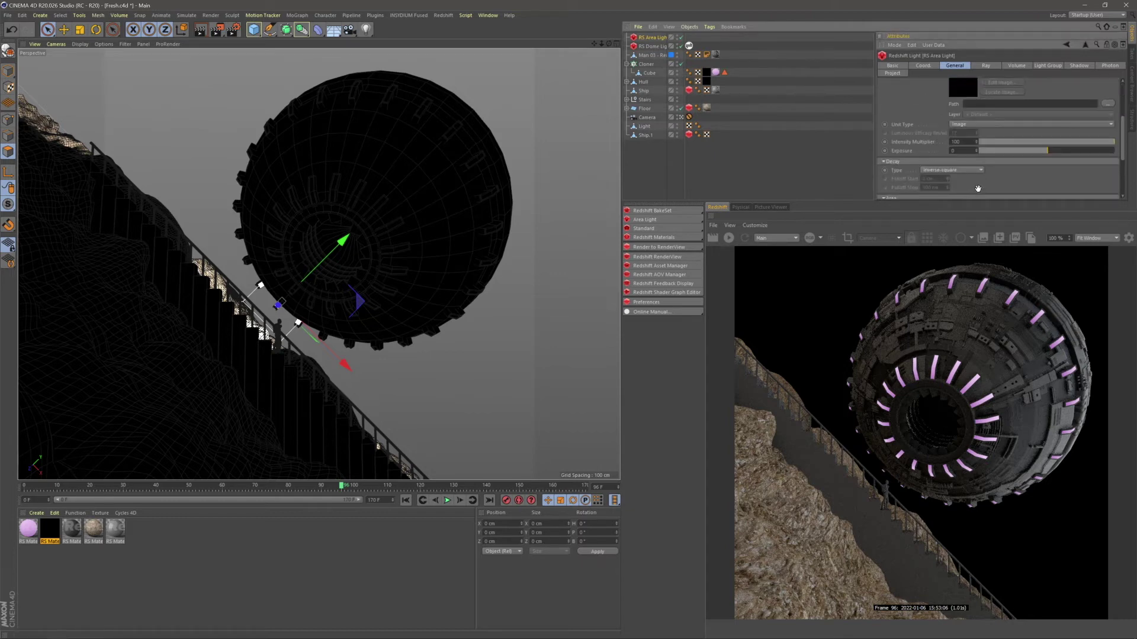
scroll(977, 188, "down", 5)
left_click(955, 117)
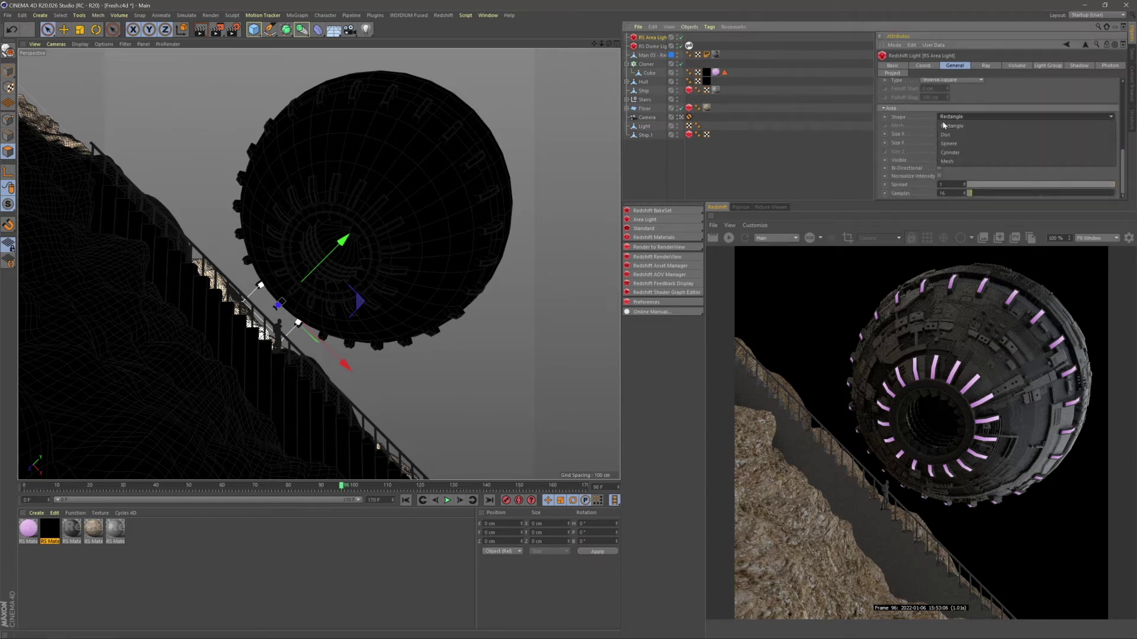
left_click(950, 163)
- Merge Light and Ship 1 into one object with Connect Objects + Delete
left_click(644, 126)
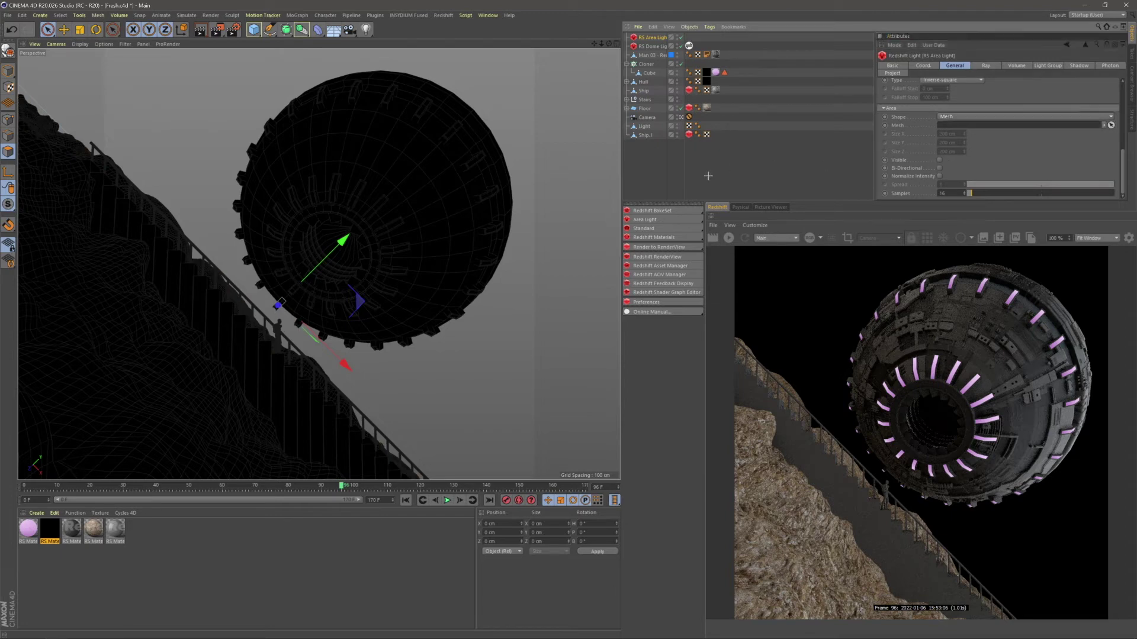
left_click(647, 135, "ctrl")
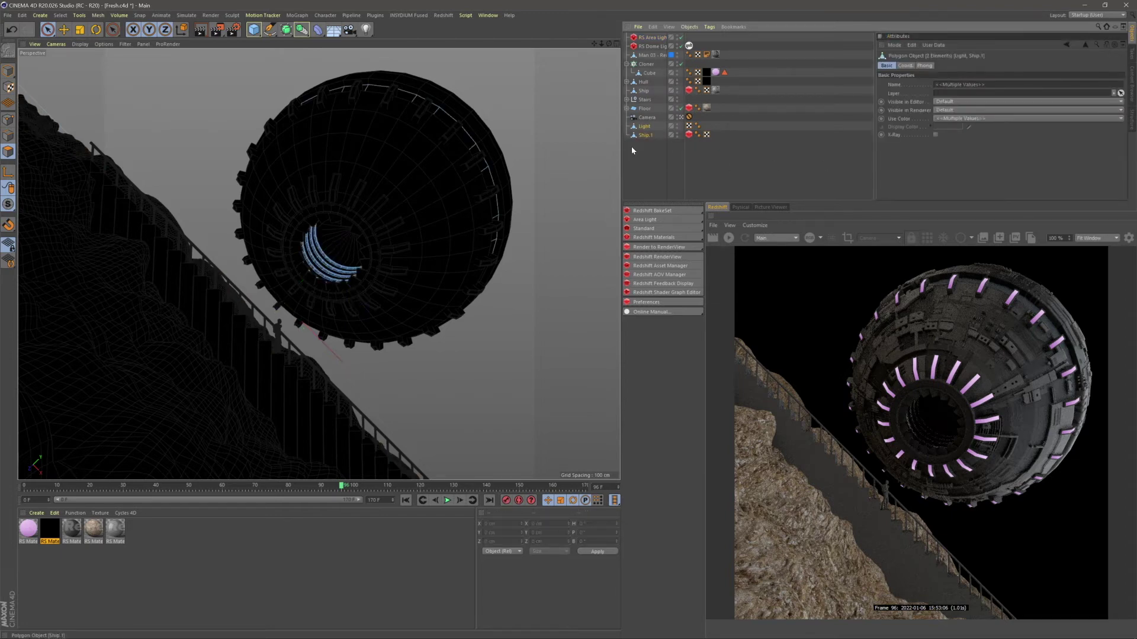
right_click(645, 140)
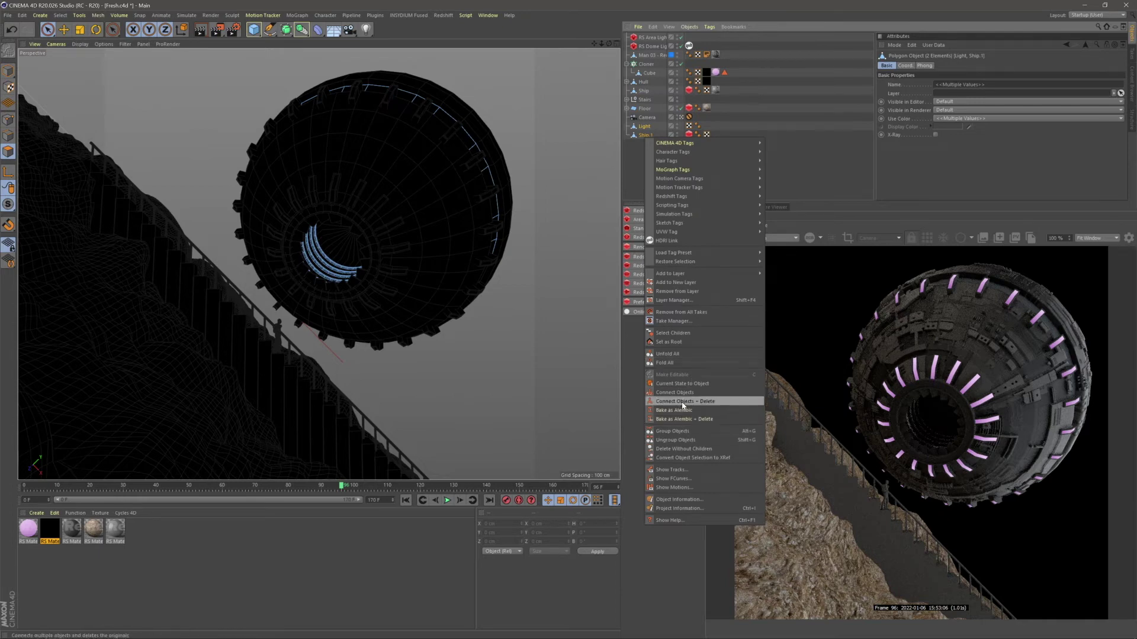
left_click(683, 403)
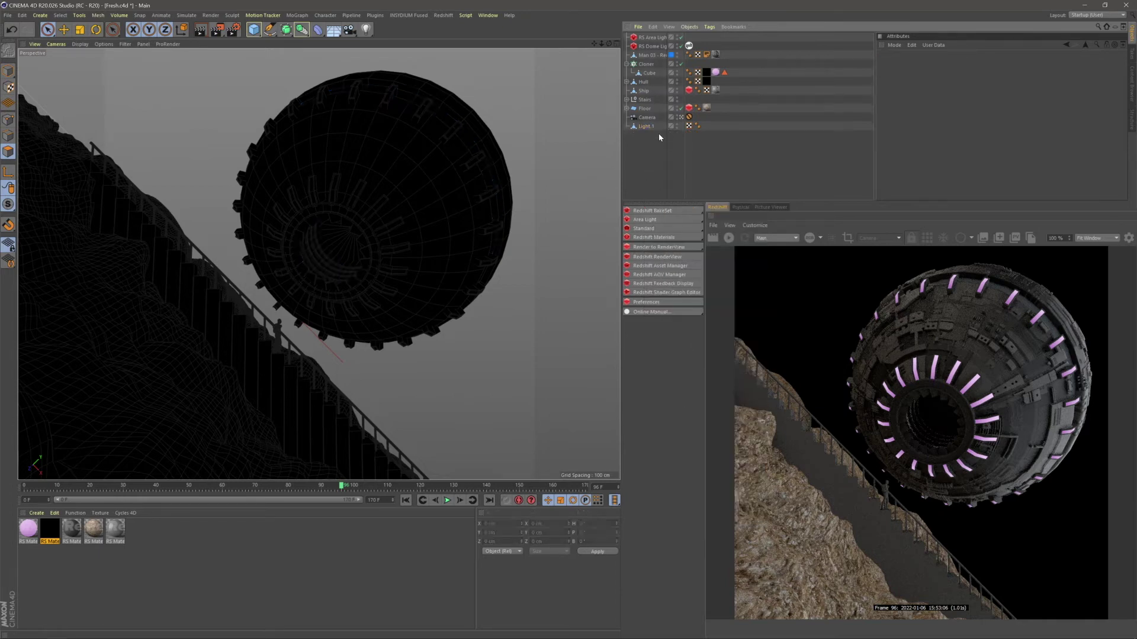
- Make the merged Light 1 object a child of RS Area Light and assign it as the light's mesh
left_click_drag(648, 127, 658, 38)
left_click(660, 38)
scroll(985, 156, "down", 3)
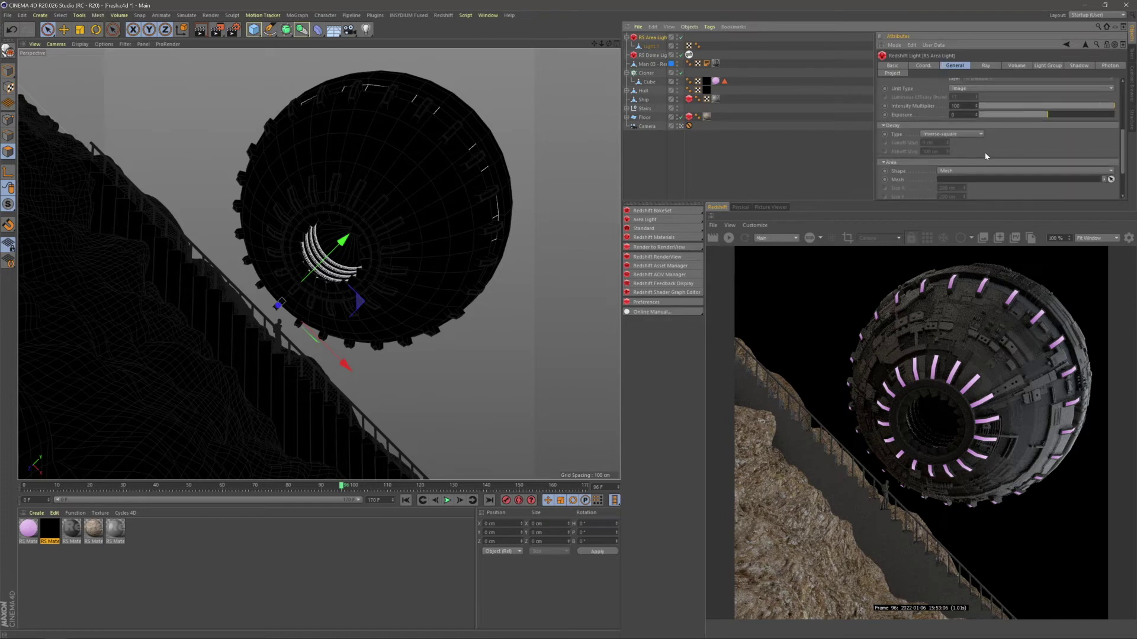
scroll(986, 155, "down", 1)
left_click_drag(946, 154, 950, 156)
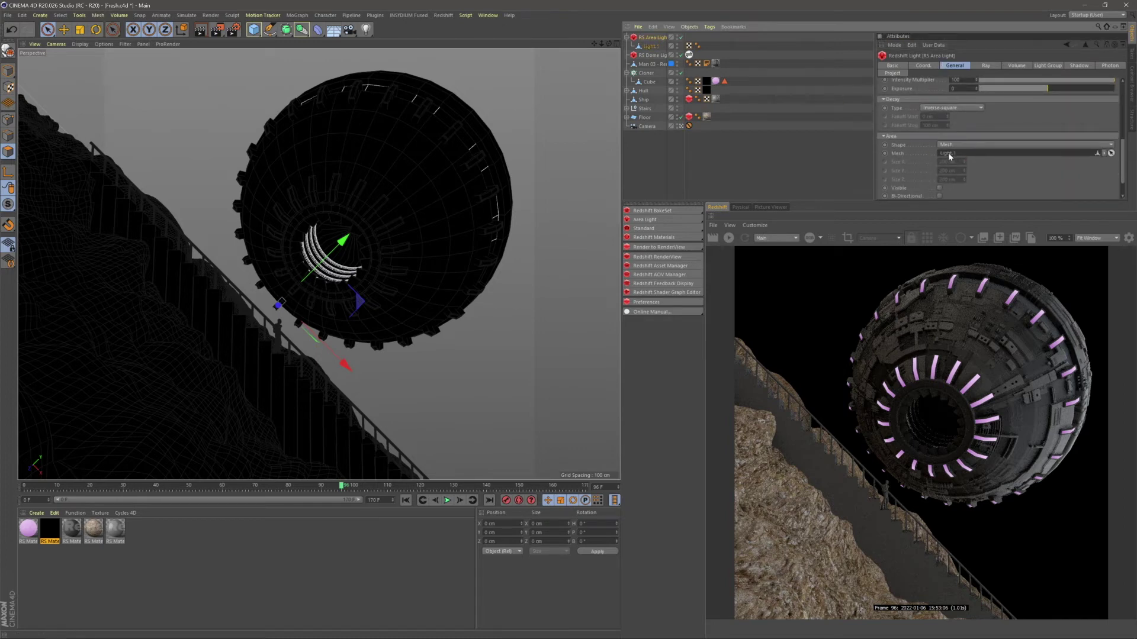
- Delete RS Dome Light and start the live Redshift render
left_click(651, 55)
key("Delete")
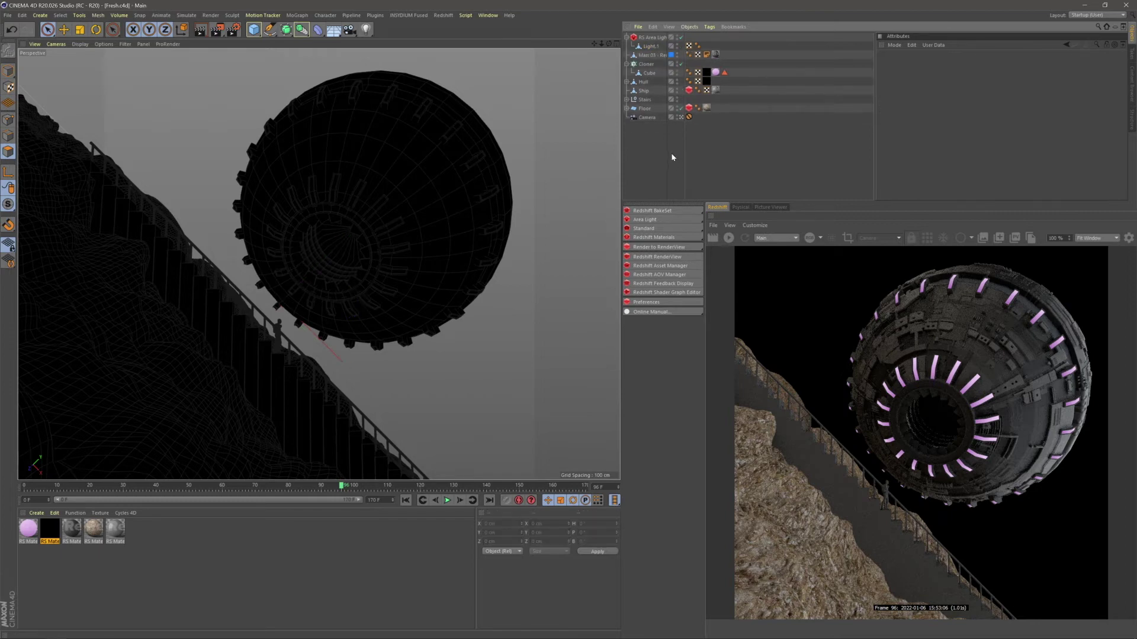
left_click(728, 237)
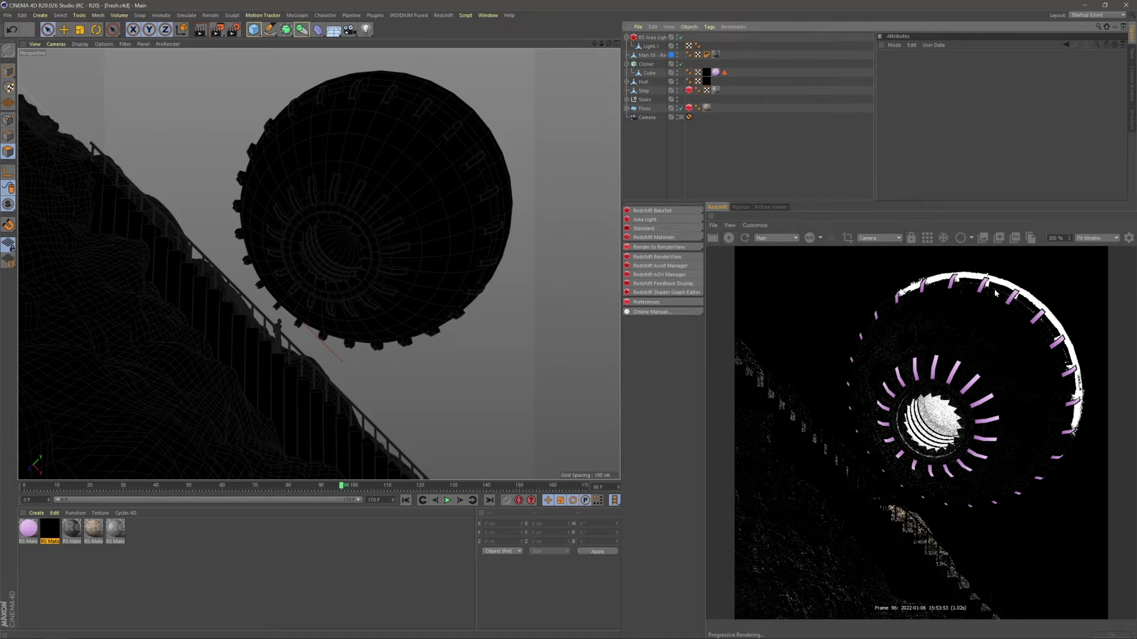
- Make the RS Area Light mesh visible in the render and set its samples to 2048
left_click(651, 37)
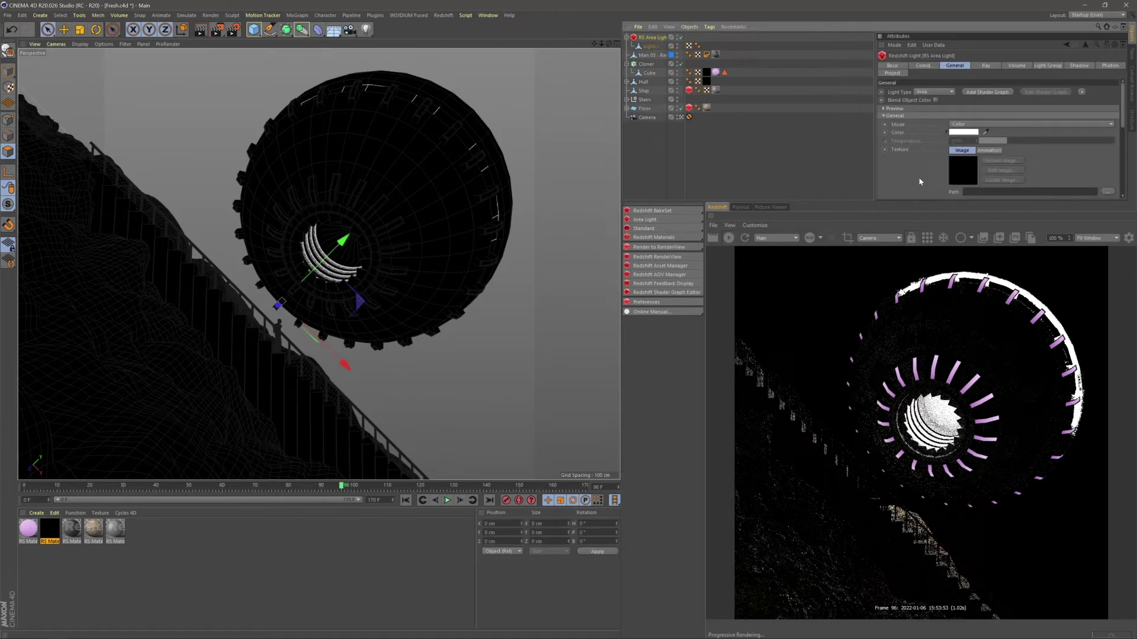
scroll(1003, 186, "down", 5)
scroll(998, 88, "down", 3)
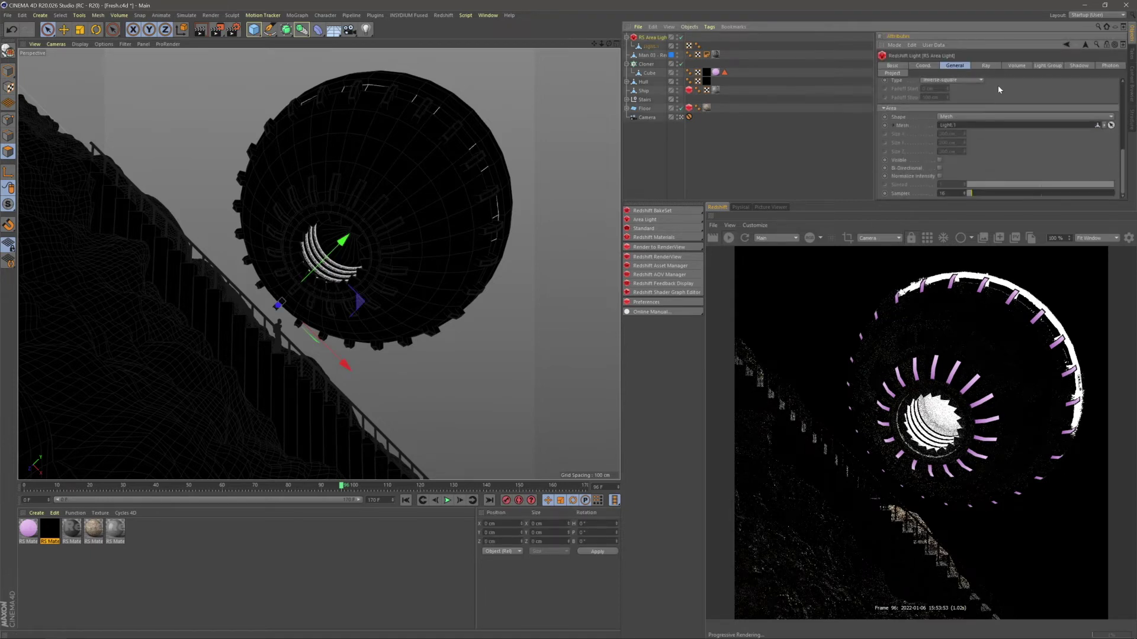
left_click(940, 161)
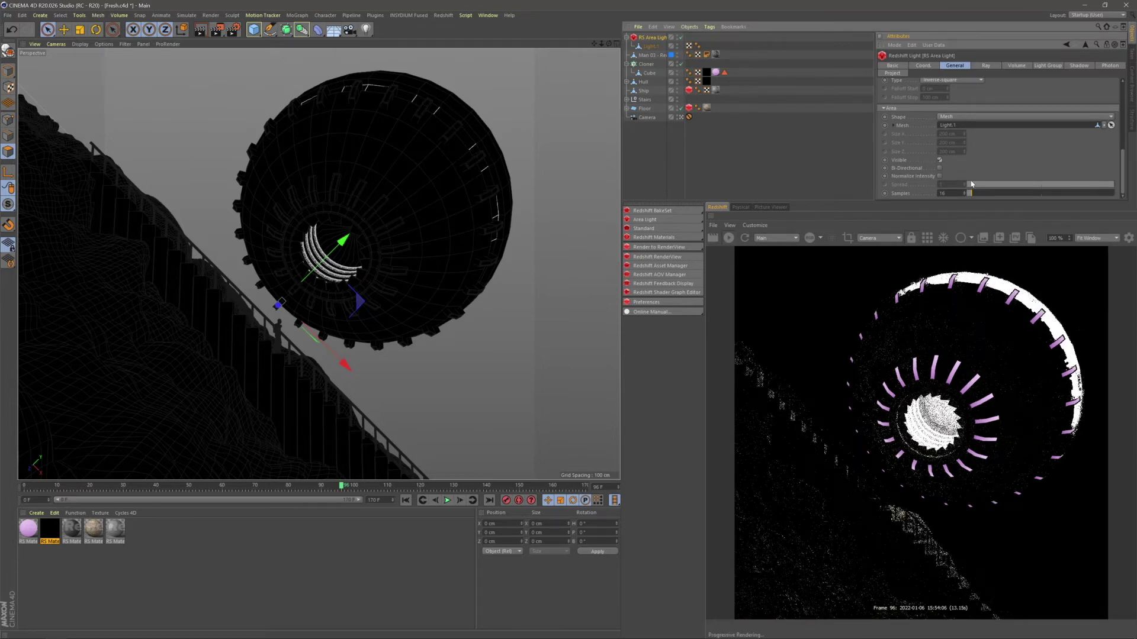
key("0")
key("8")
left_click(653, 38)
scroll(1007, 174, "down", 3)
scroll(898, 197, "down", 2)
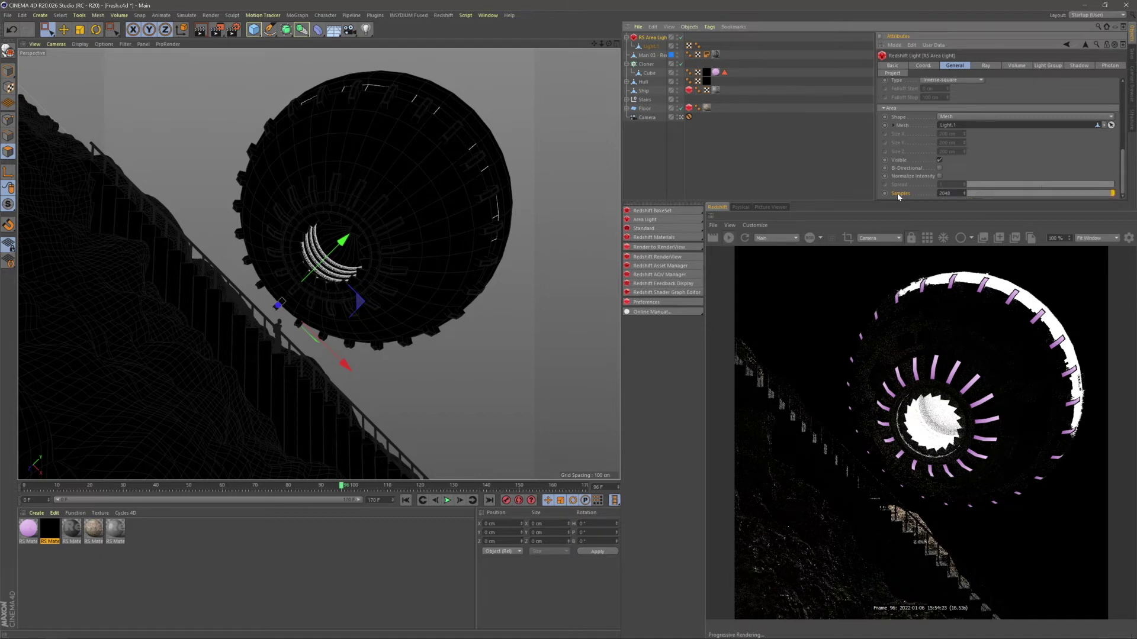
- Set the RS Area Light color to a light purple with hue about 280° and saturation about 36%
scroll(1017, 155, "up", 2)
scroll(1021, 158, "up", 4)
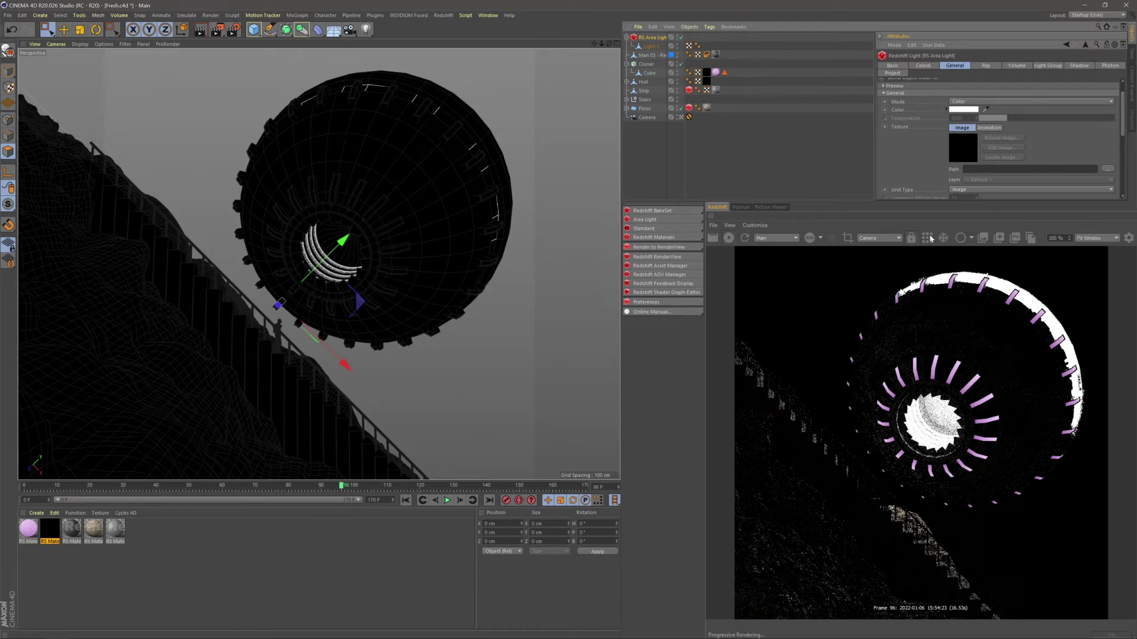
scroll(970, 142, "up", 1)
left_click(964, 132)
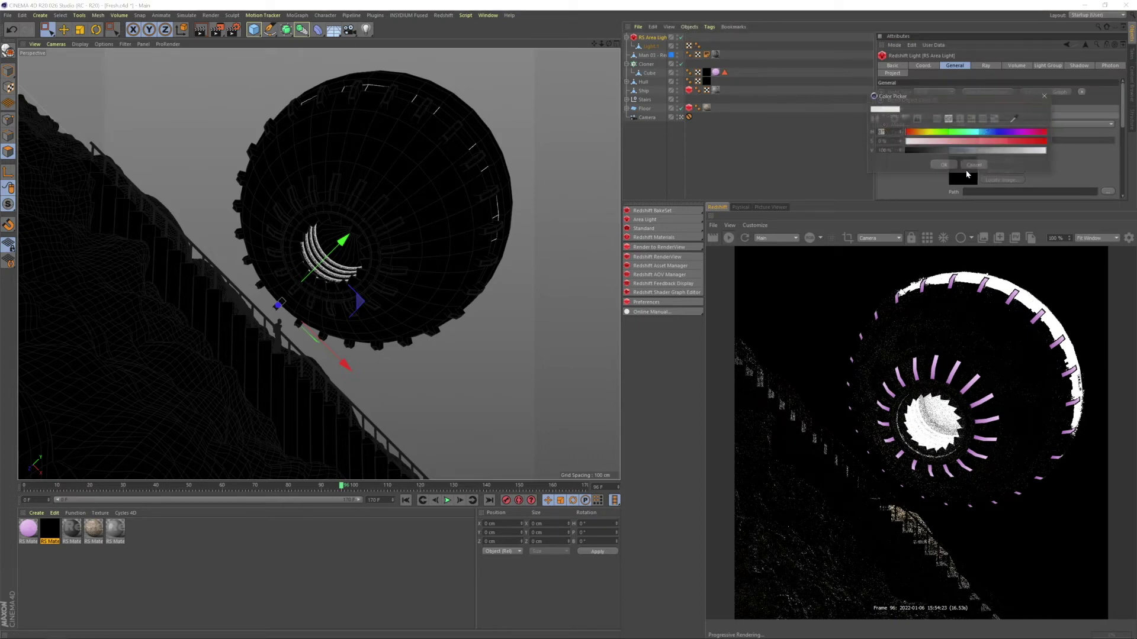
left_click(1016, 132)
mouse_move(964, 142)
left_mouse_down()
mouse_move(952, 142)
mouse_move(956, 154)
left_mouse_up()
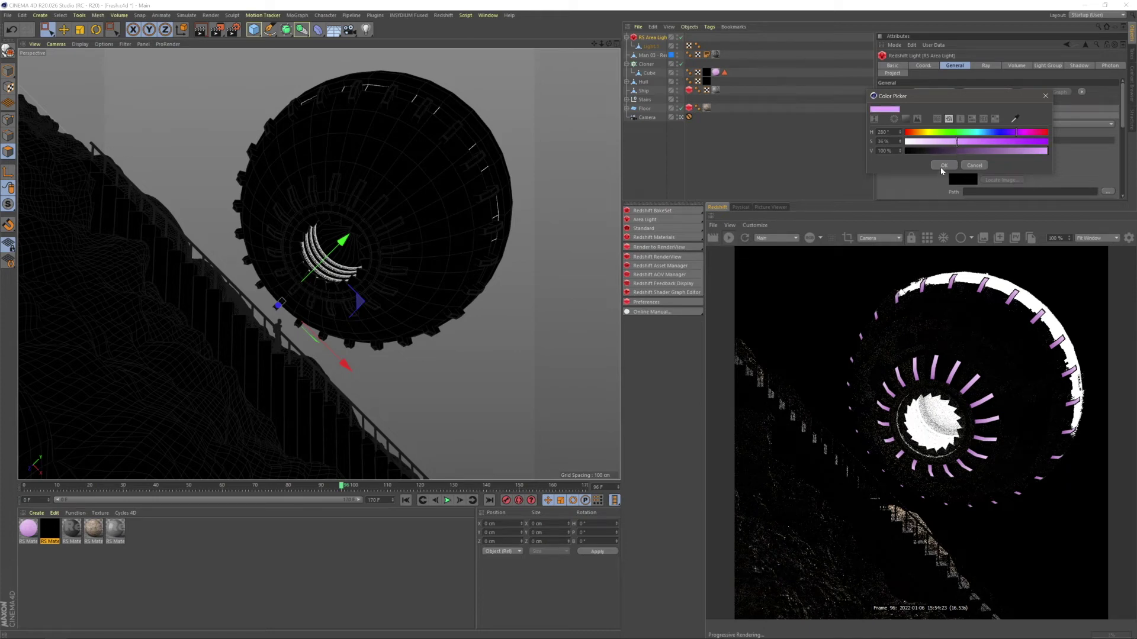
left_click(942, 166)
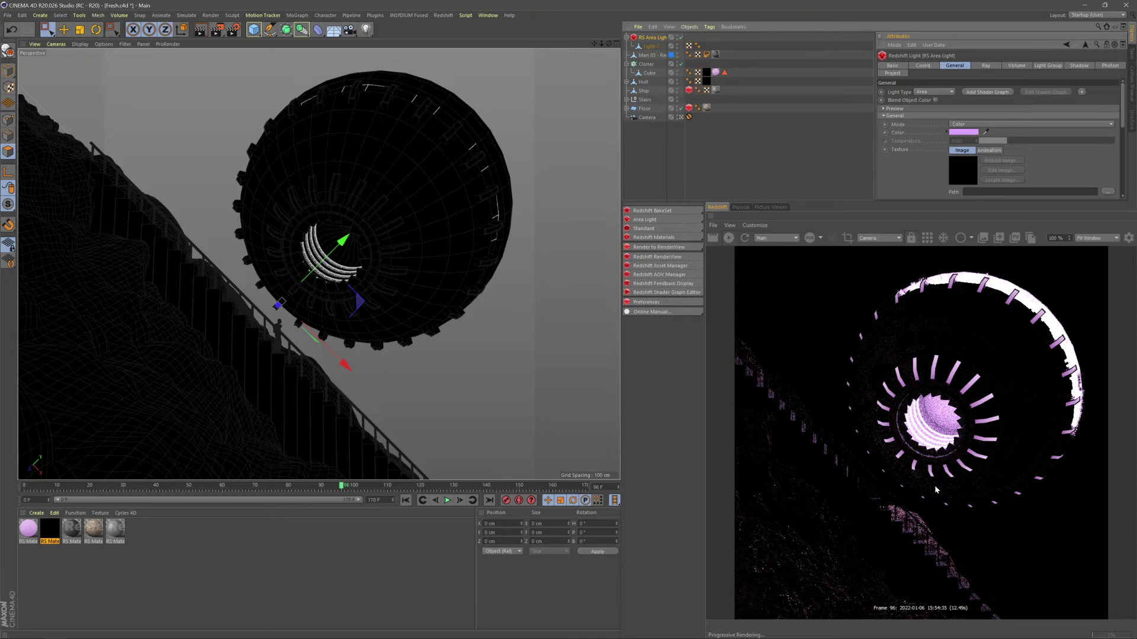
- Examine the light falling on the rocks and stairs close up in the render, and return to the full frame
scroll(788, 586, "up", 6)
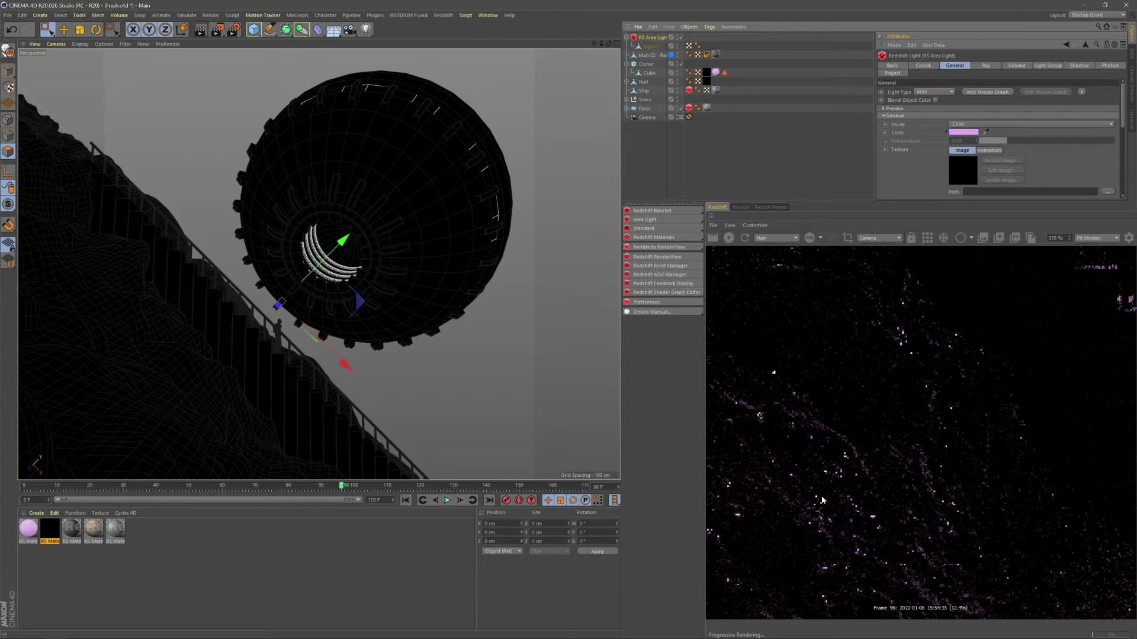
scroll(823, 468, "down", 3)
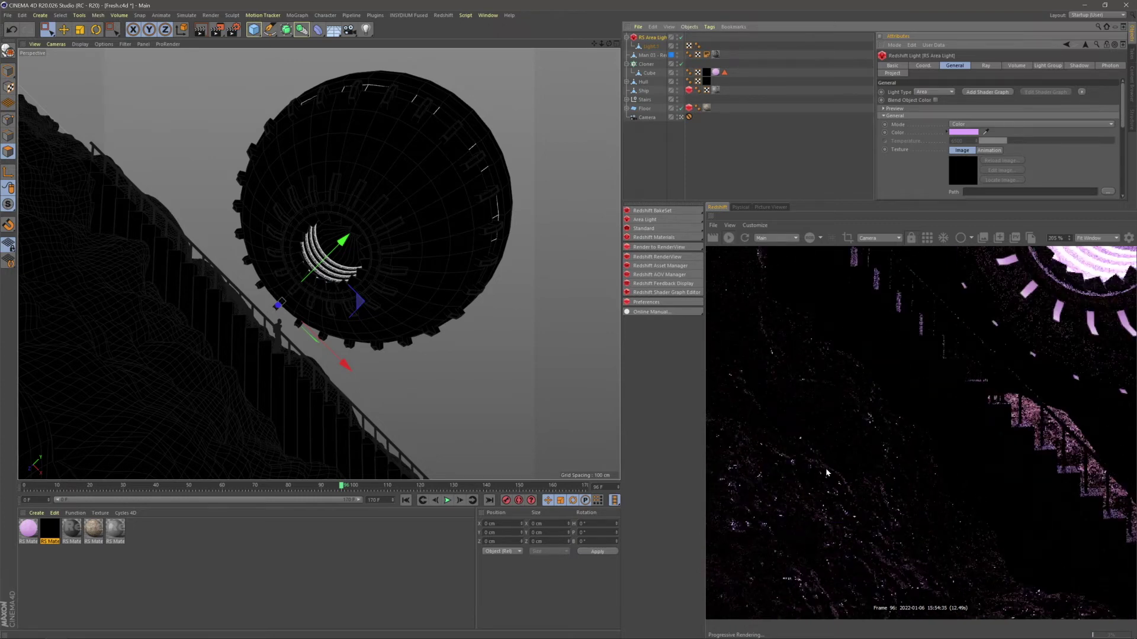
scroll(823, 414, "down", 3)
left_click(755, 225)
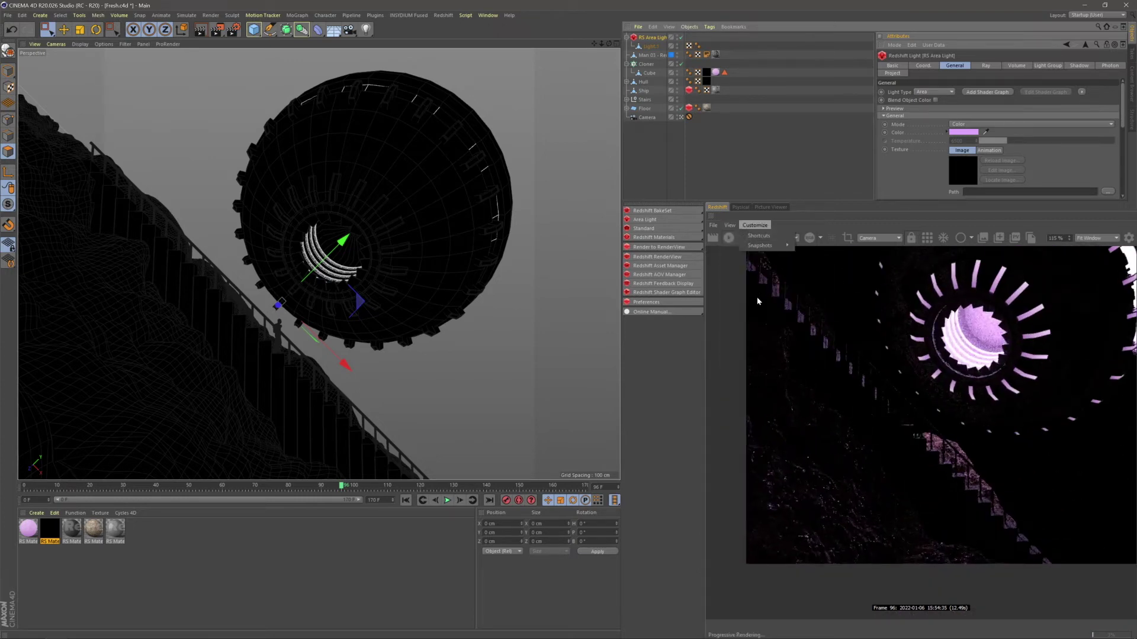
left_click(748, 307)
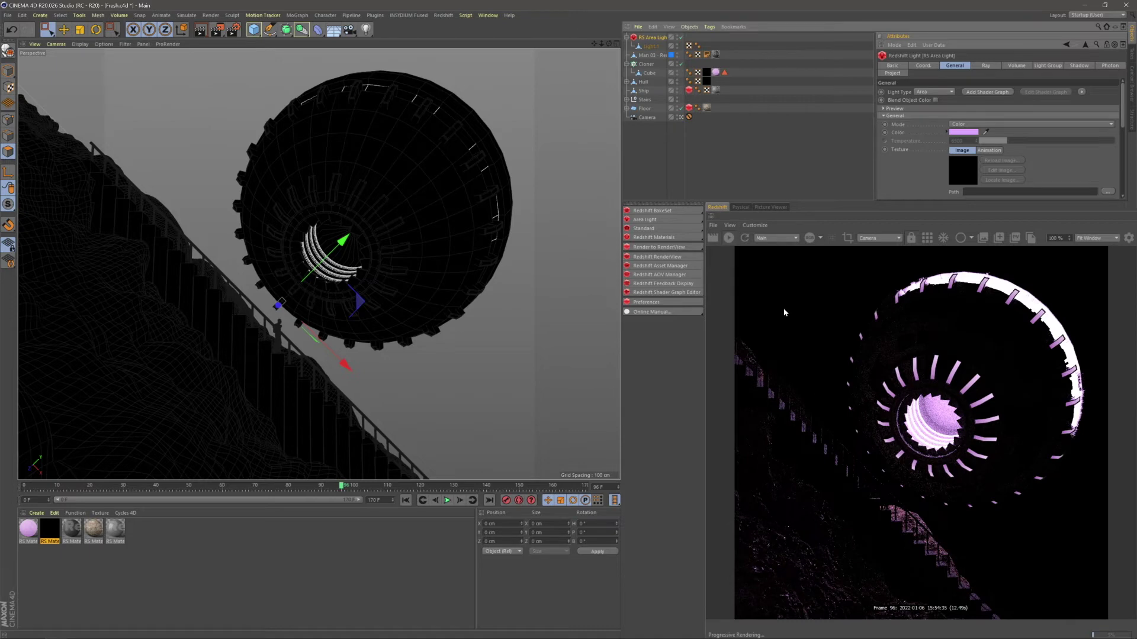
- Add a Redshift Environment object to the scene and restart the live Redshift render
left_click(730, 238)
left_click(740, 178)
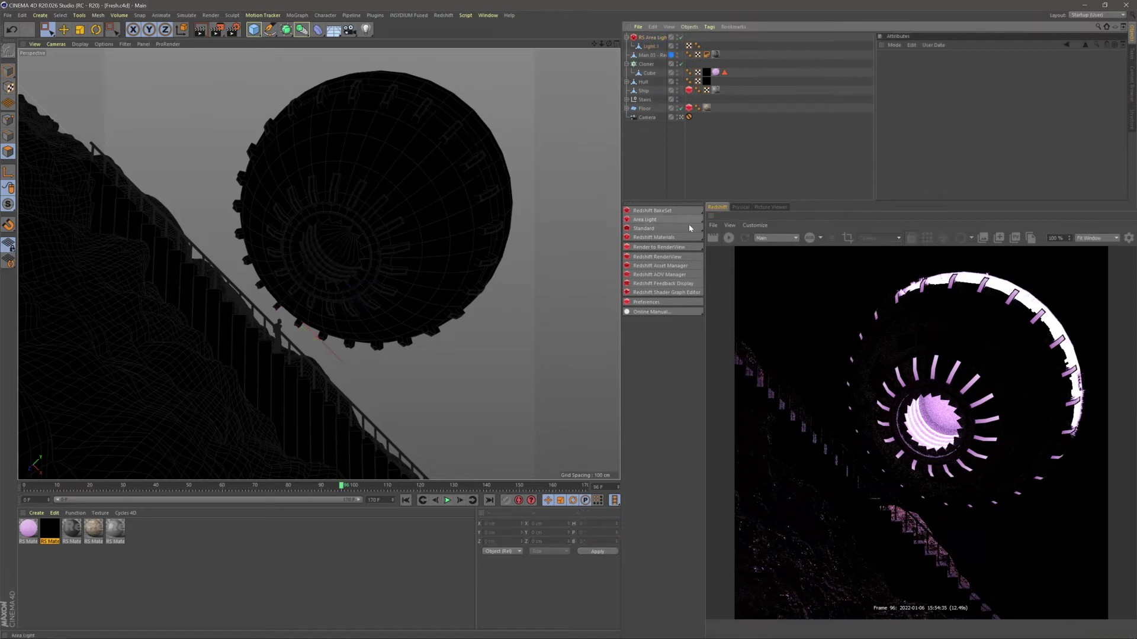
mouse_move(680, 214)
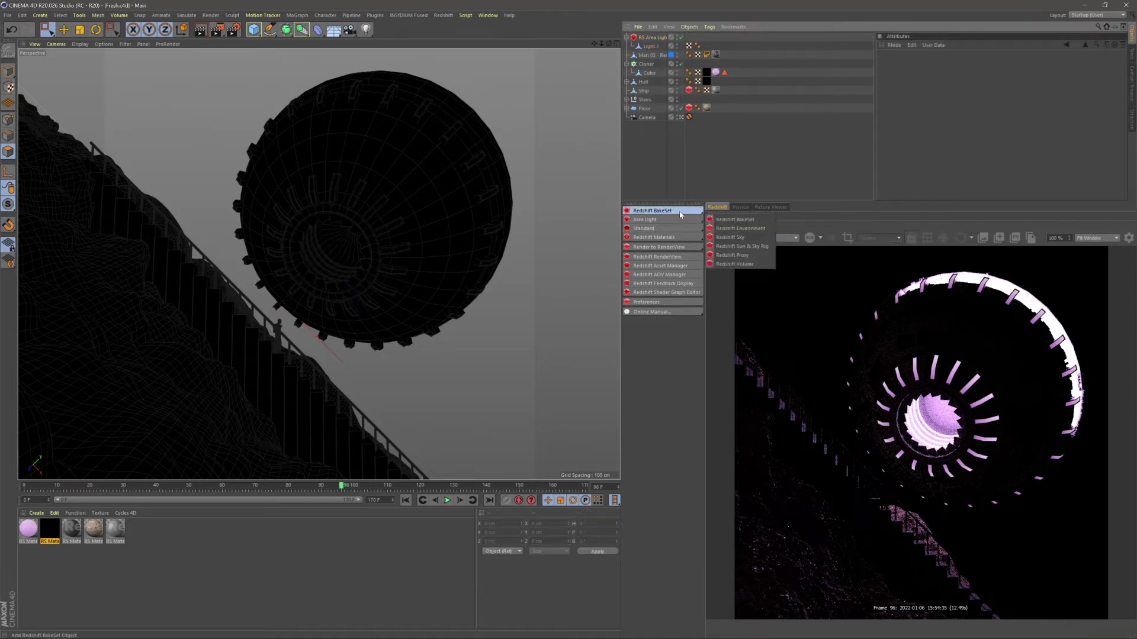
left_click(739, 229)
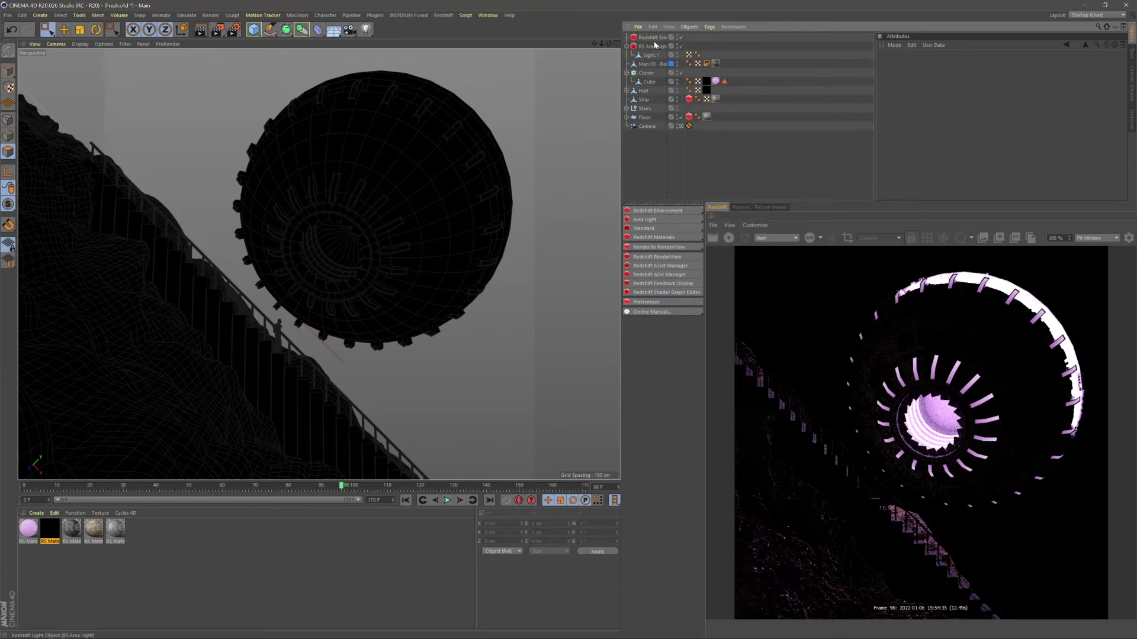
left_click(729, 238)
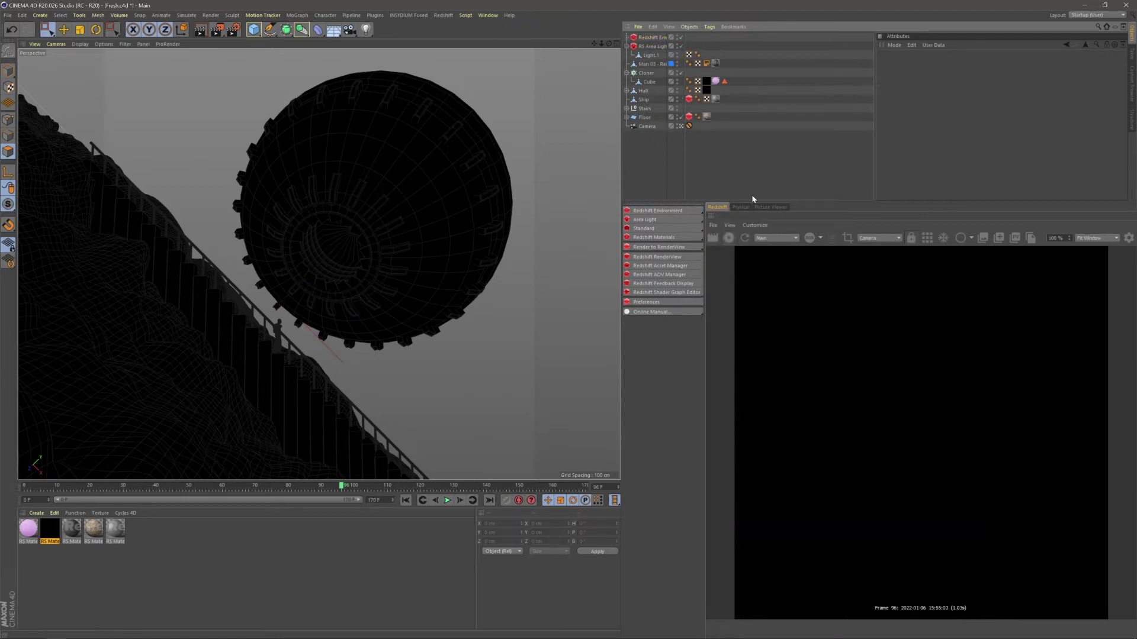
- Set the RS Area Light's volume contribution scale to 1 and its volume samples to 2048
left_click(650, 54)
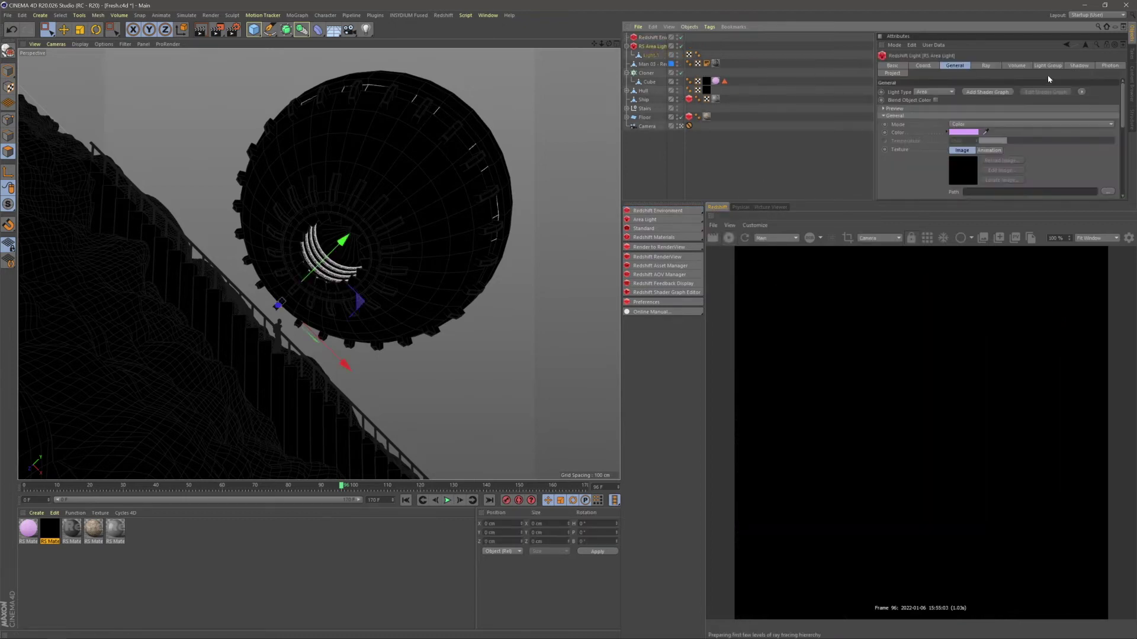
left_click(1016, 65)
double_click(938, 92)
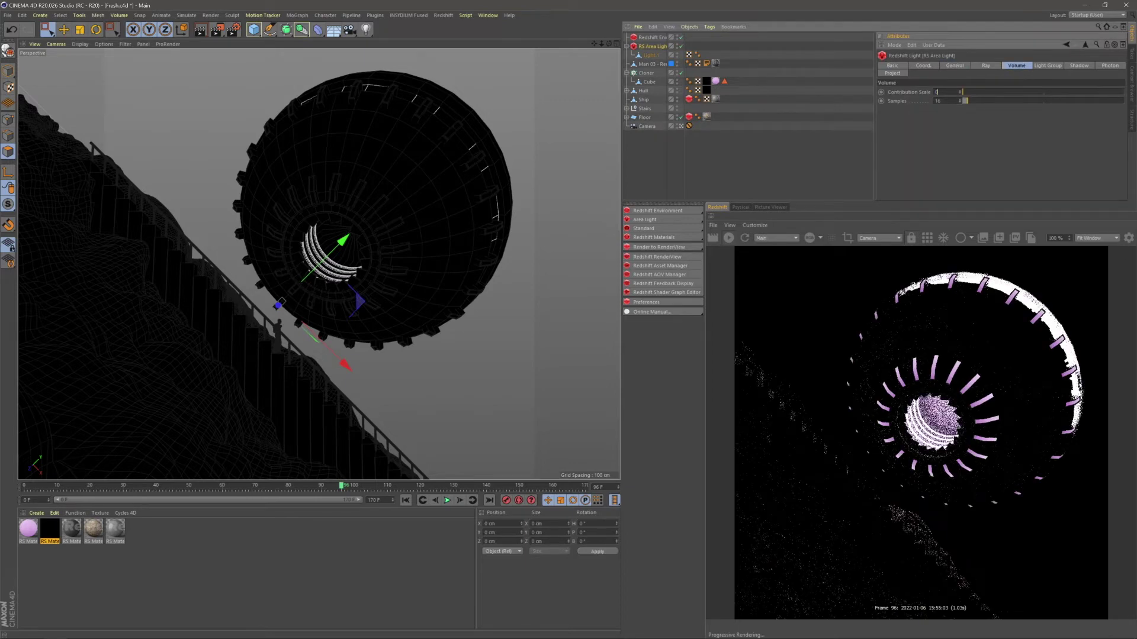
type("1")
key("Return")
left_click_drag(943, 100, 925, 101)
type("22048")
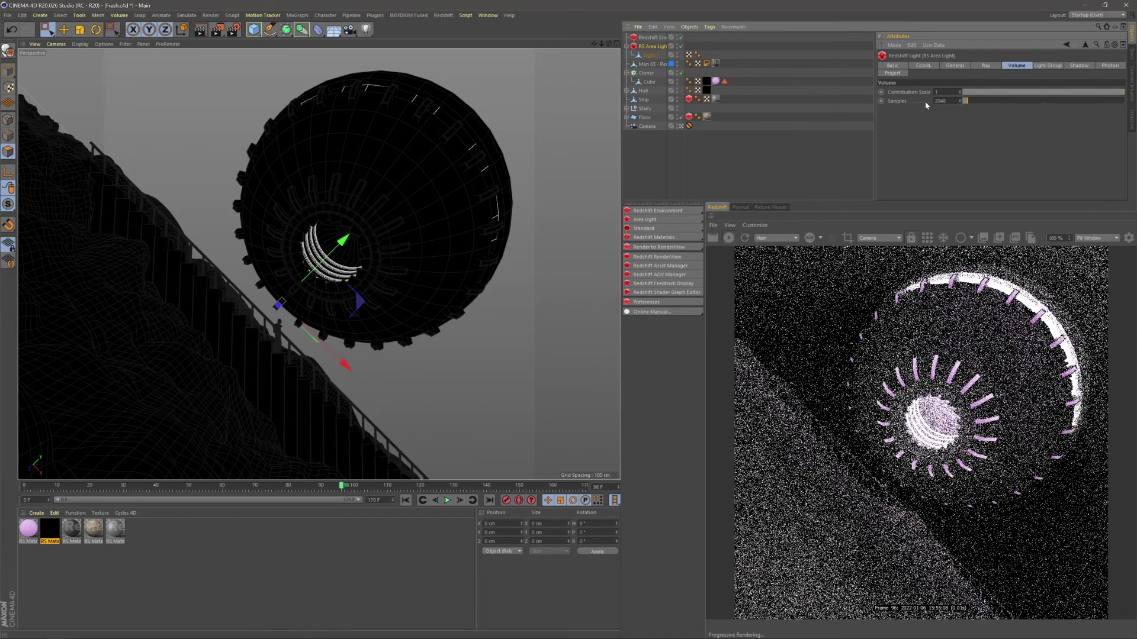
key("Return")
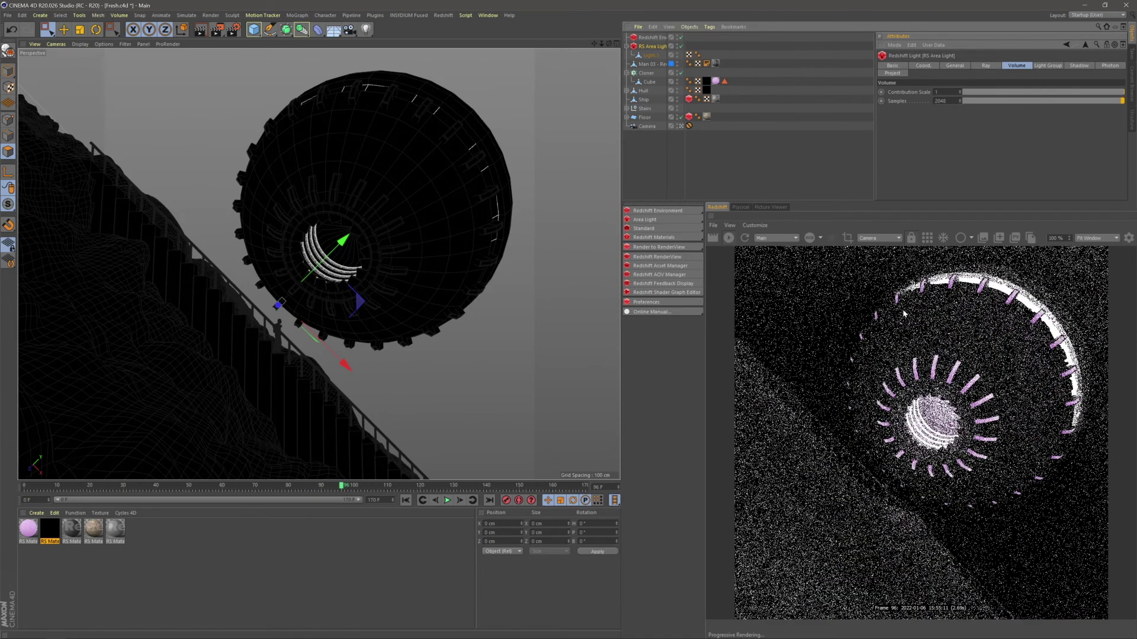
- Set the Redshift Environment's volume scattering amount to 0.001
left_click(651, 36)
double_click(926, 100)
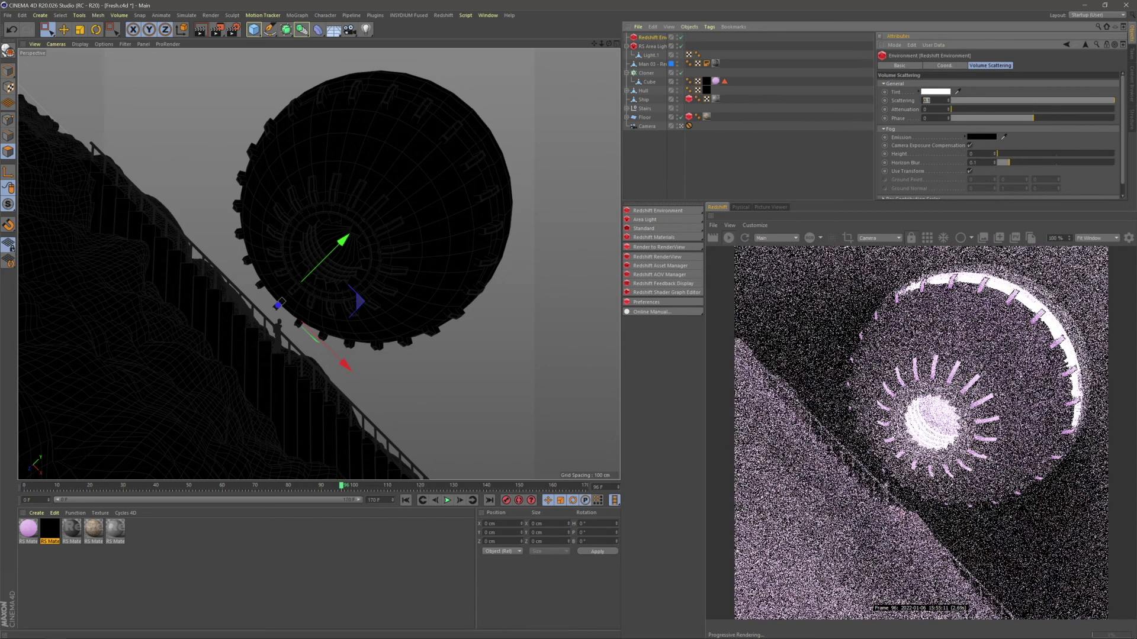
type("0.001")
key("Return")
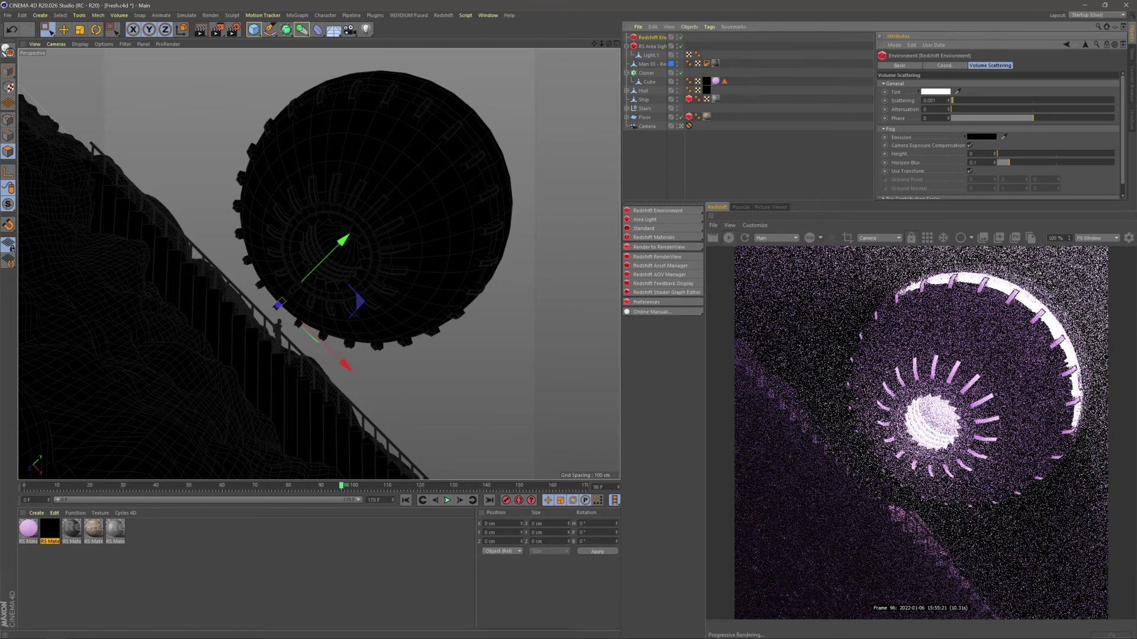
- Restrict the live render to a region covering the ship's lower part and the stairs below it
left_click(848, 238)
left_click_drag(997, 522, 900, 559)
left_click_drag(952, 532, 976, 571)
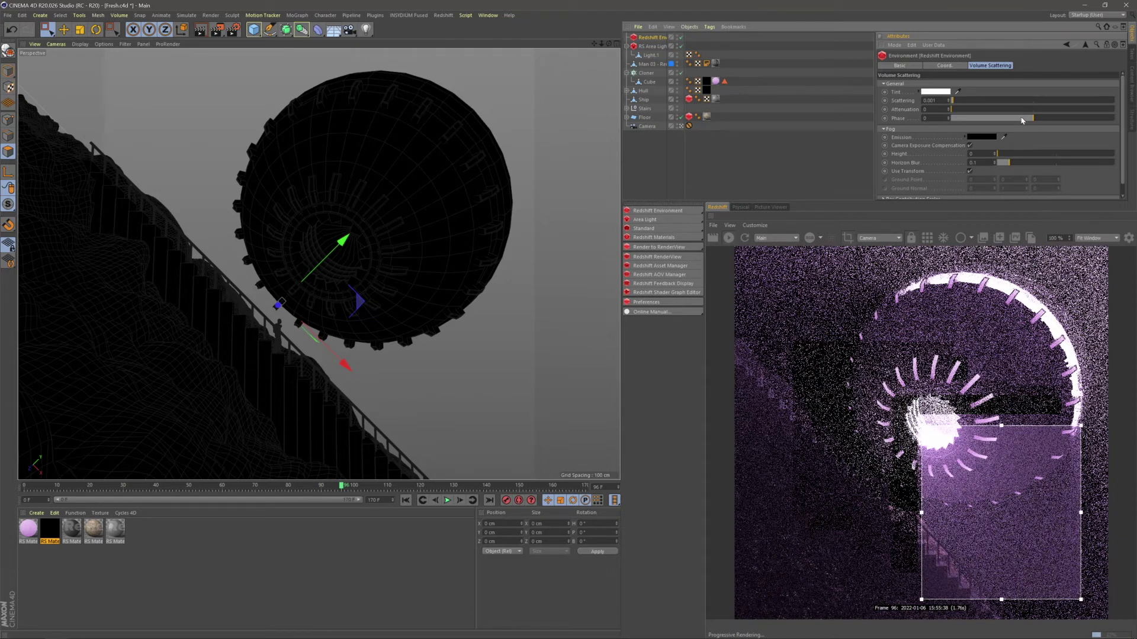
- Try environment phase values between about -0.54 and 0.43, checking the haze in a render region over the ship's rim and core
left_click_drag(1021, 118, 1012, 119)
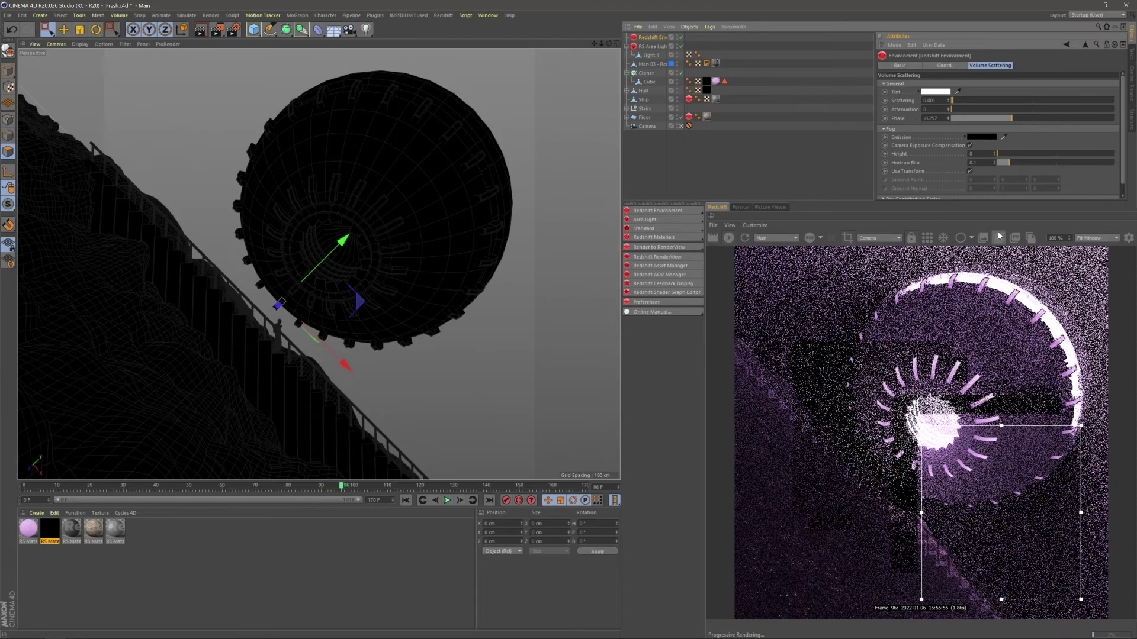
left_click_drag(1025, 514, 1032, 335)
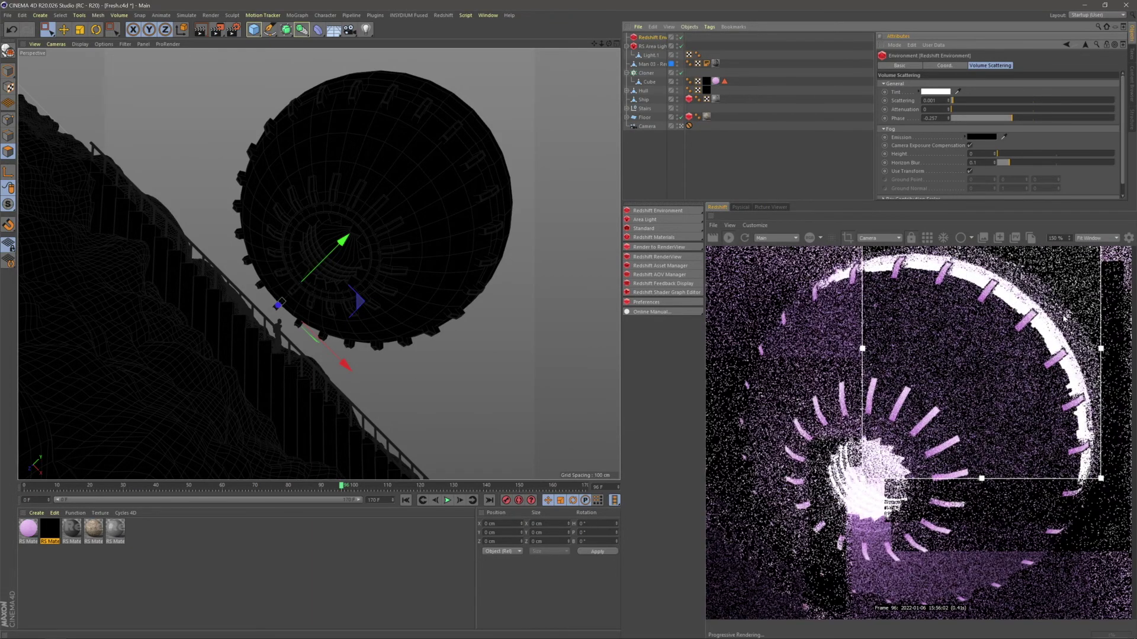
scroll(1060, 296, "up", 3)
left_click_drag(1061, 293, 1084, 314)
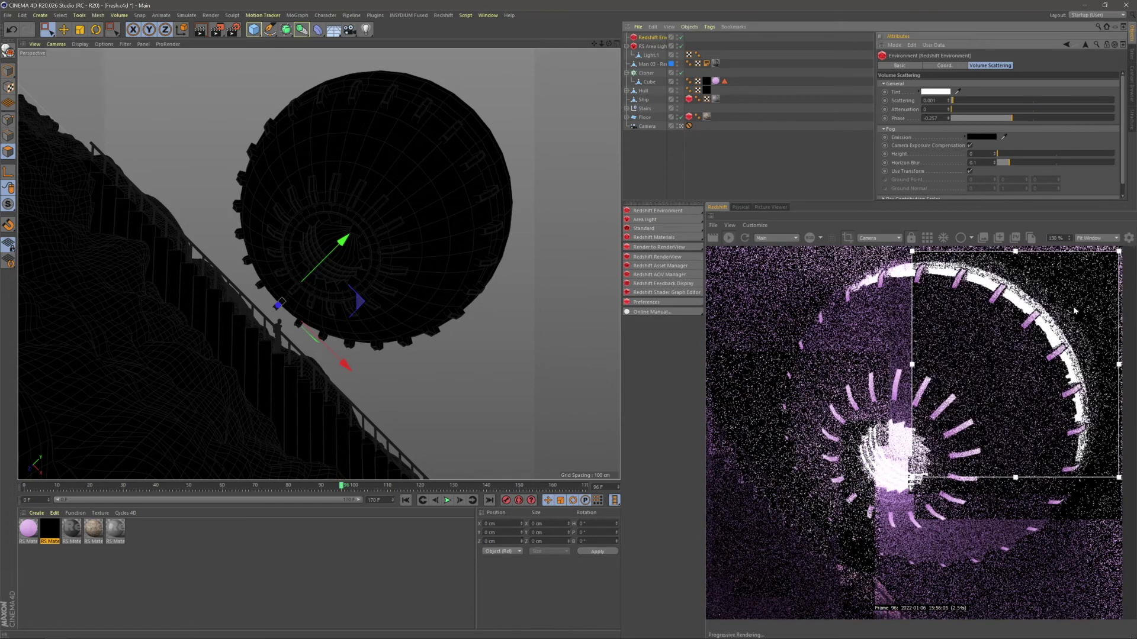
left_click_drag(1100, 448, 1072, 554)
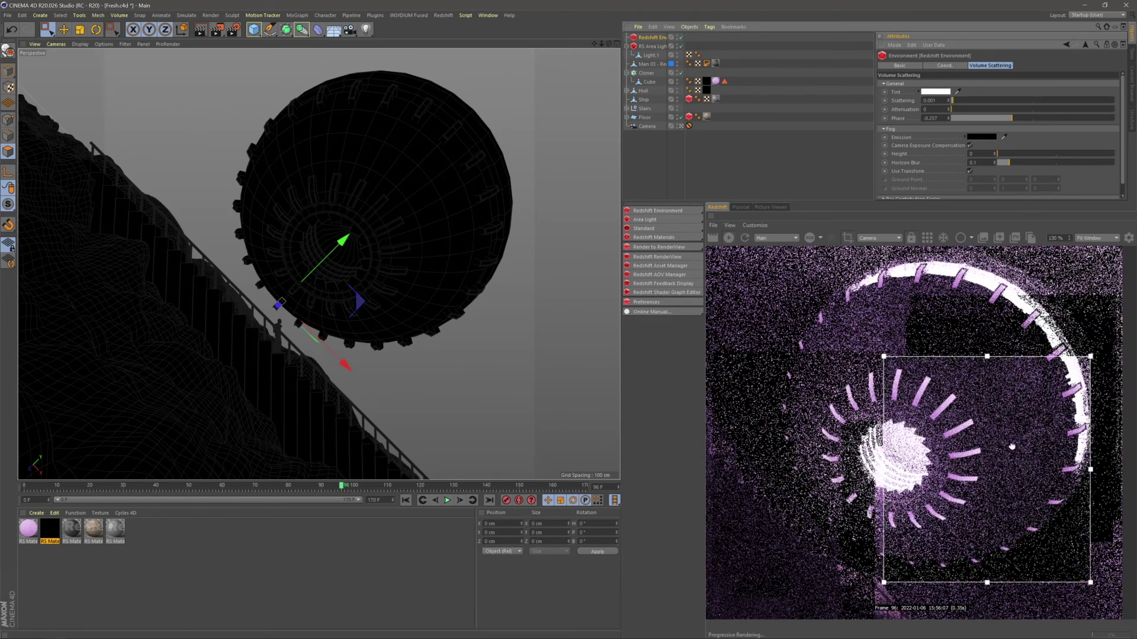
left_click_drag(1042, 414, 1074, 407)
left_click(1044, 118)
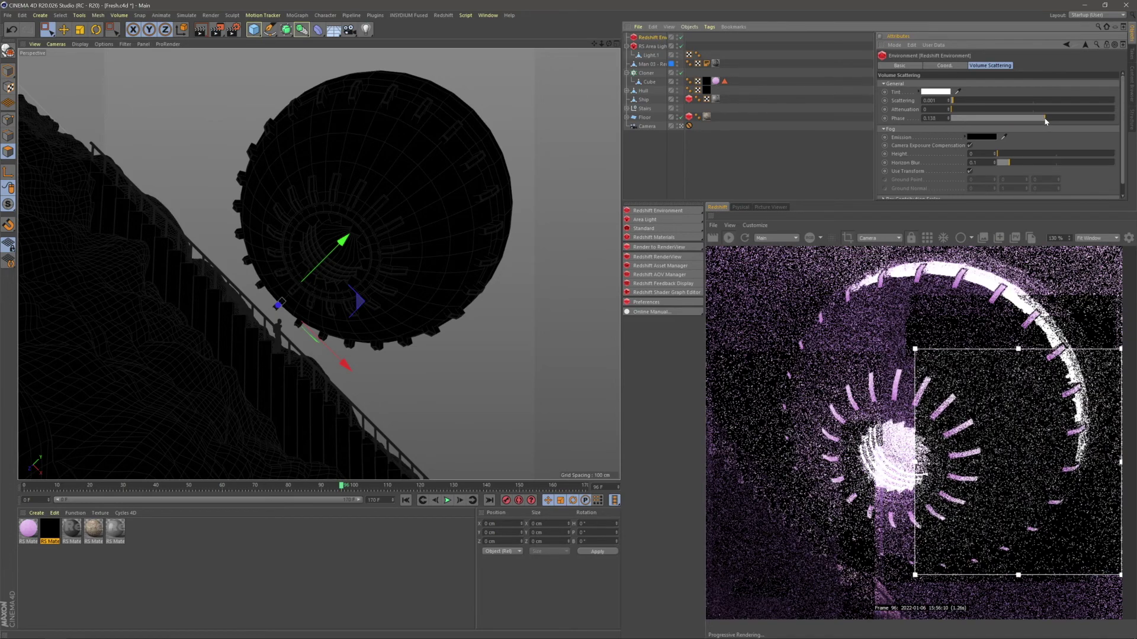
left_click(1068, 118)
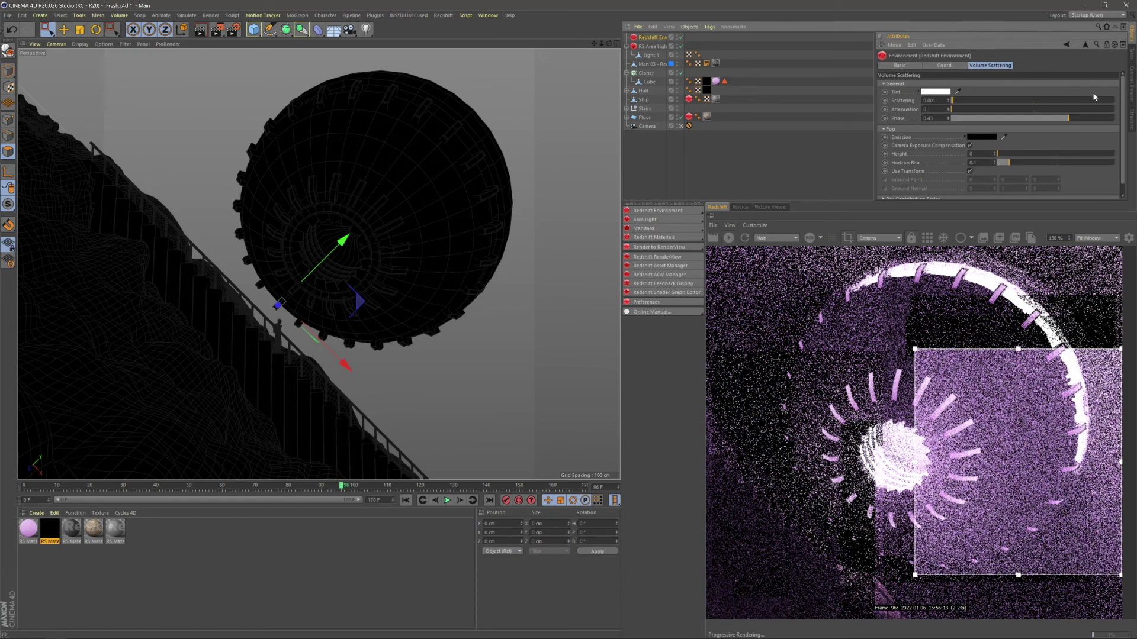
left_click(987, 118)
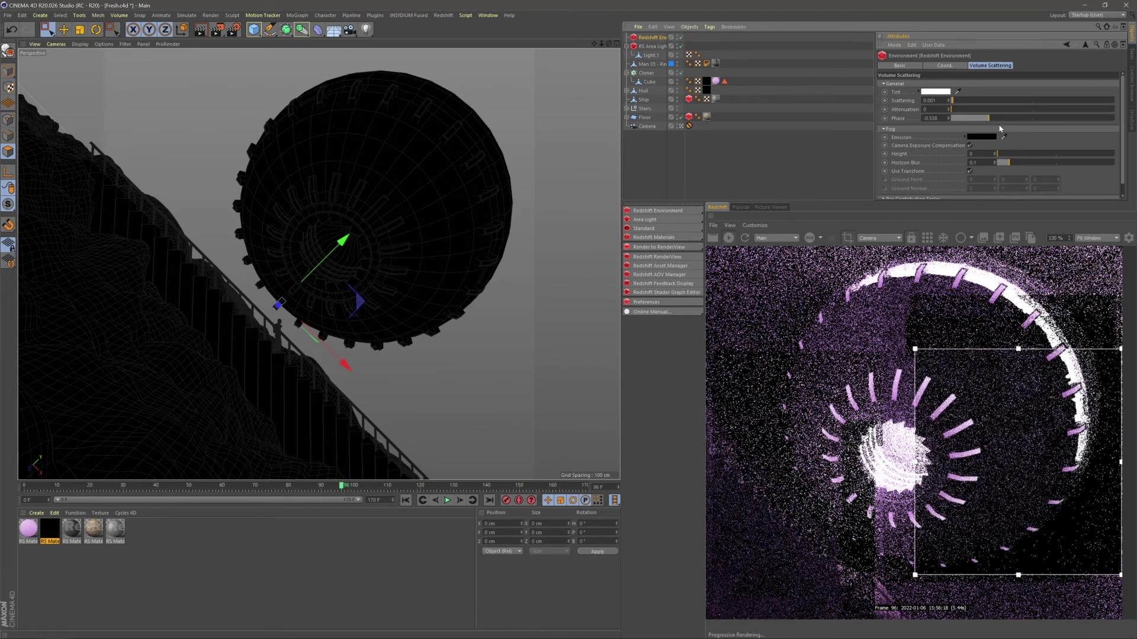
left_click(1004, 118)
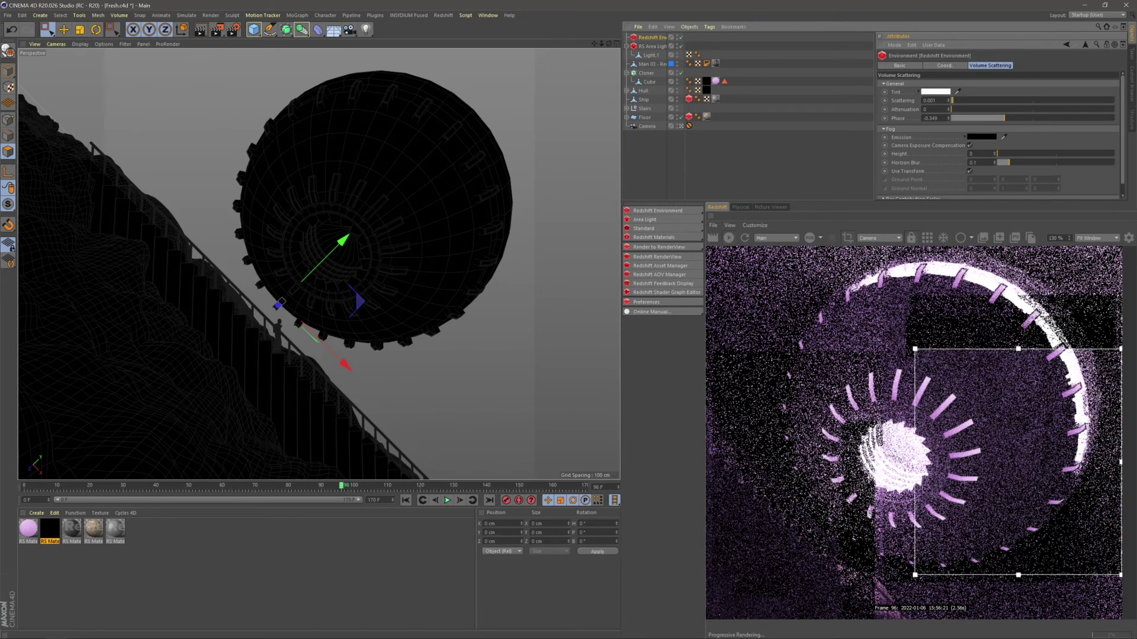
- Set the Redshift Environment's phase to -0.3
left_click(924, 119)
type("-0.3")
key("Return")
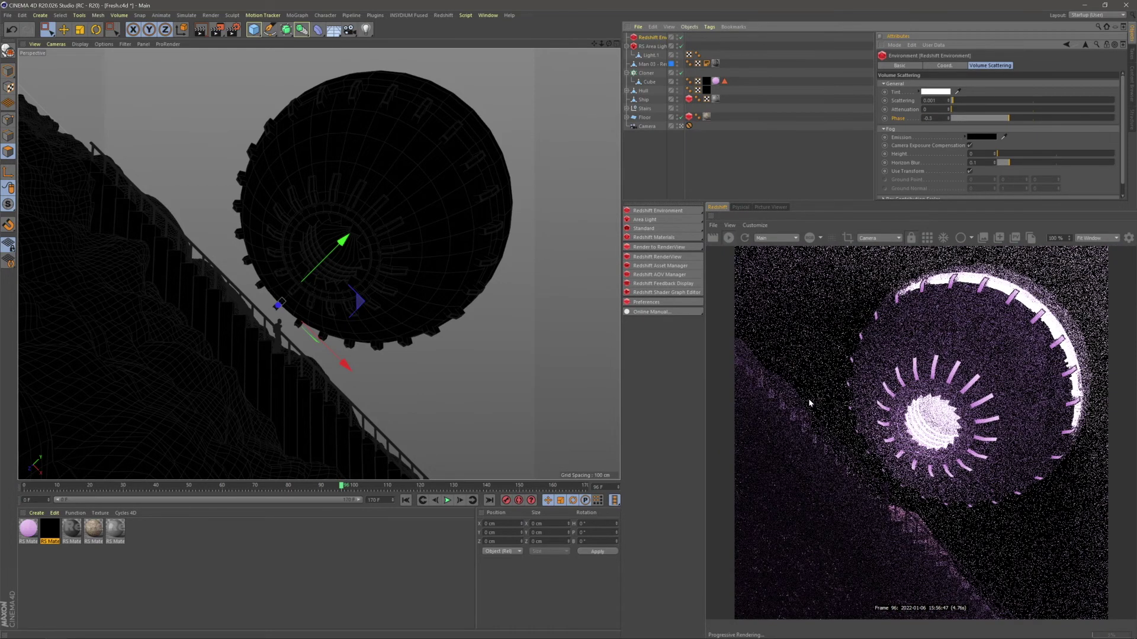
- Set the renderer to Redshift in the render settings and show its Brute Force GI options
left_click(233, 29)
left_click_drag(591, 265, 687, 374)
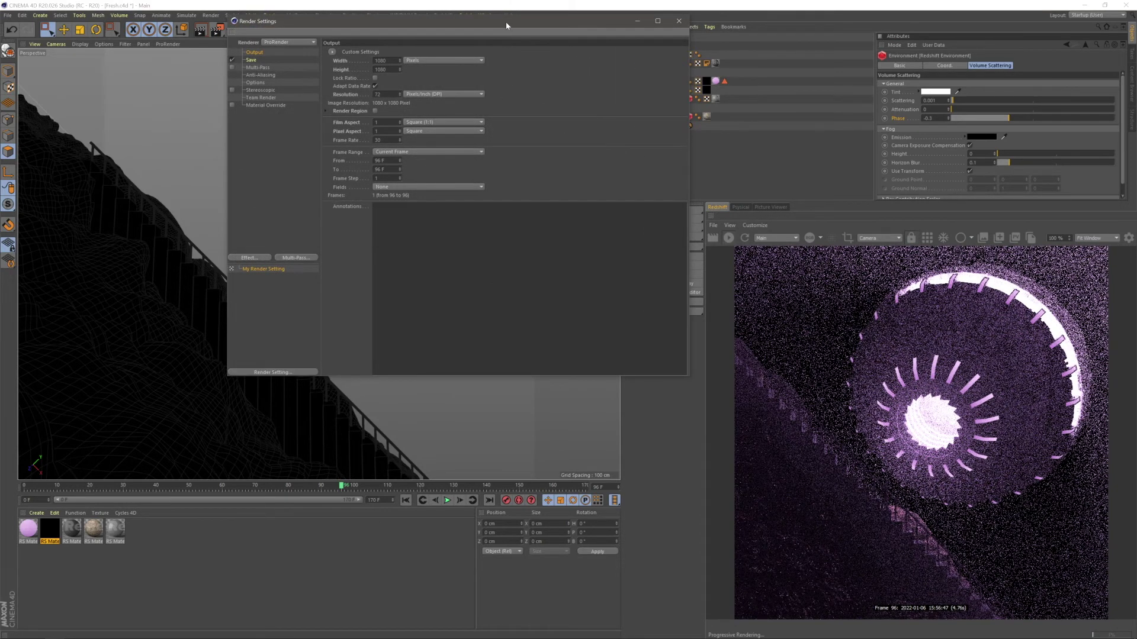
left_click_drag(509, 22, 395, 112)
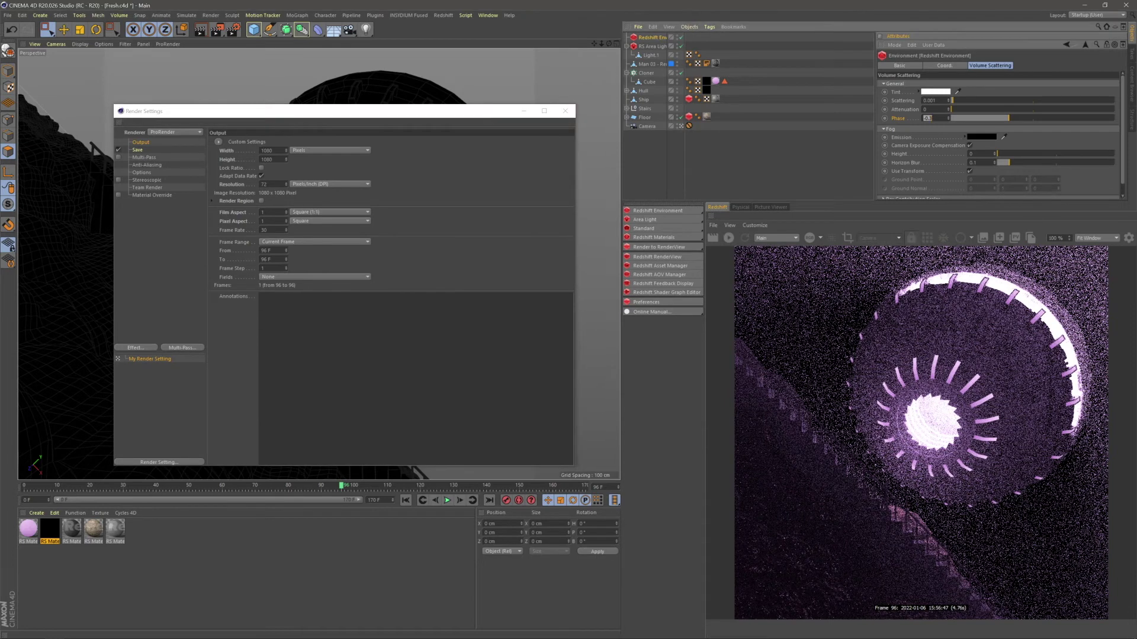
left_click(138, 150)
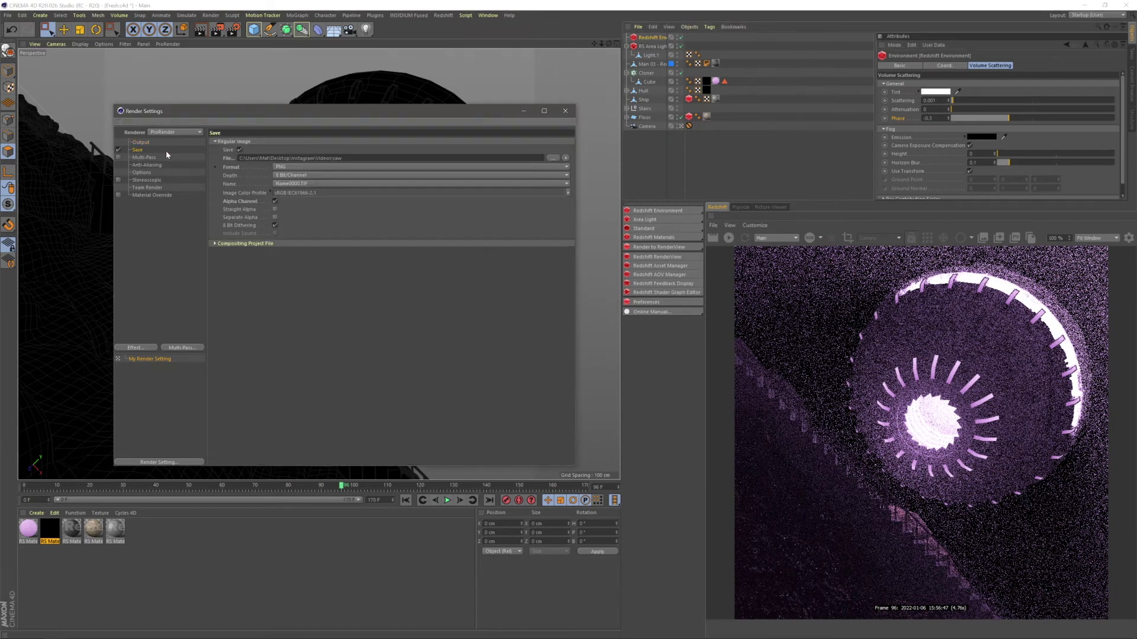
left_click(159, 132)
left_click(161, 177)
left_click(143, 168)
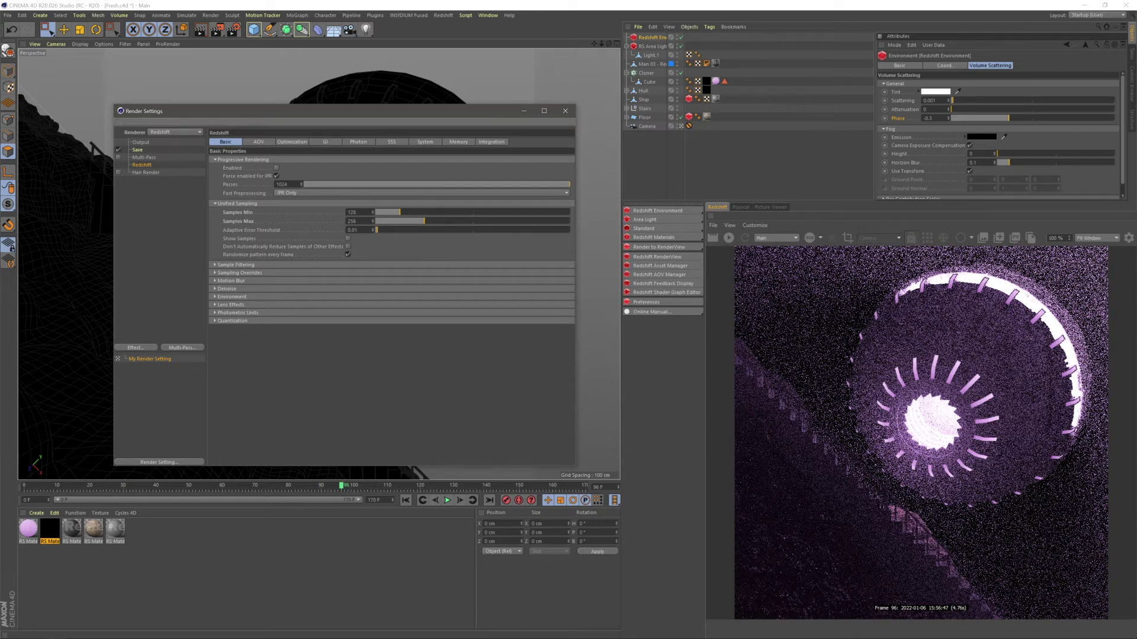
left_click(325, 144)
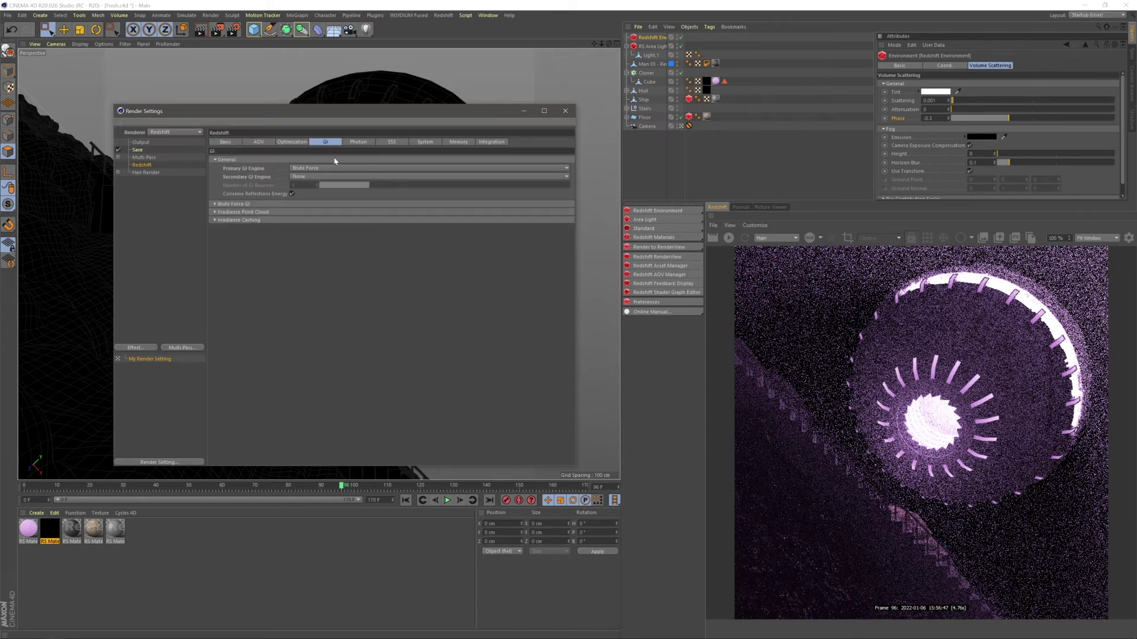
left_click(233, 204)
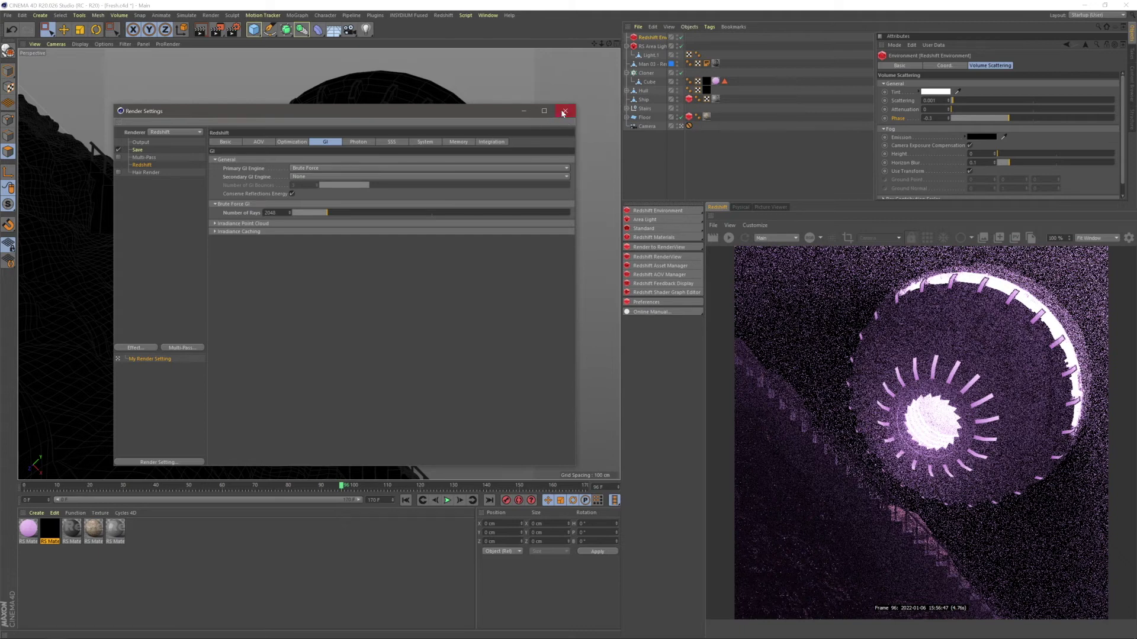
- Set Redshift's maximum trace depth to 8 for reflection and 10 for combined, and save the project
left_click(304, 144)
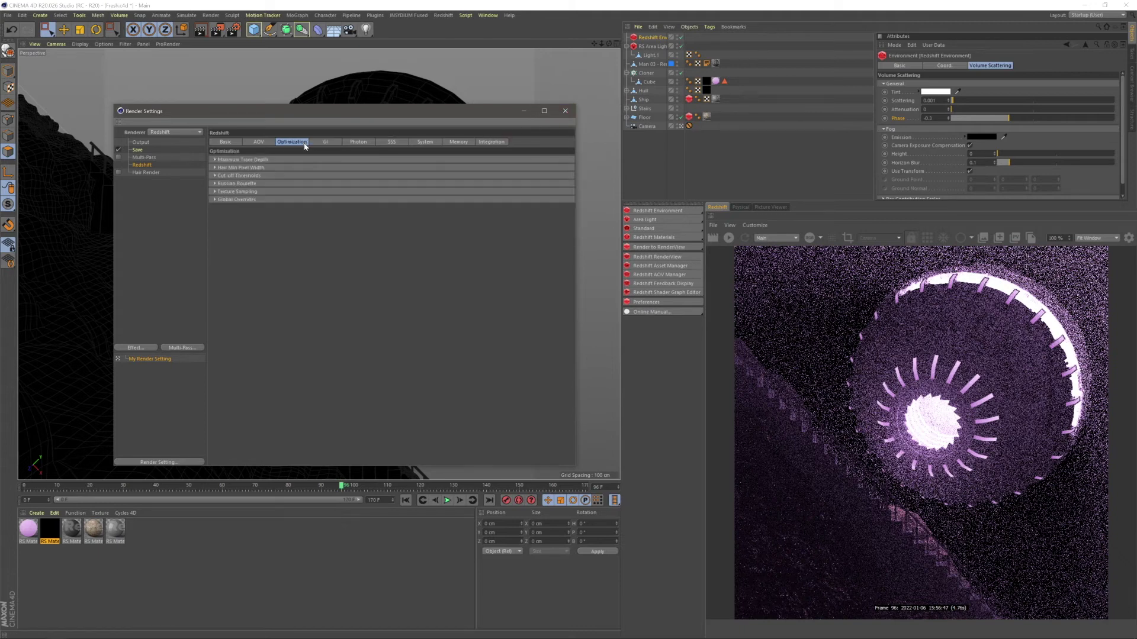
left_click(232, 161)
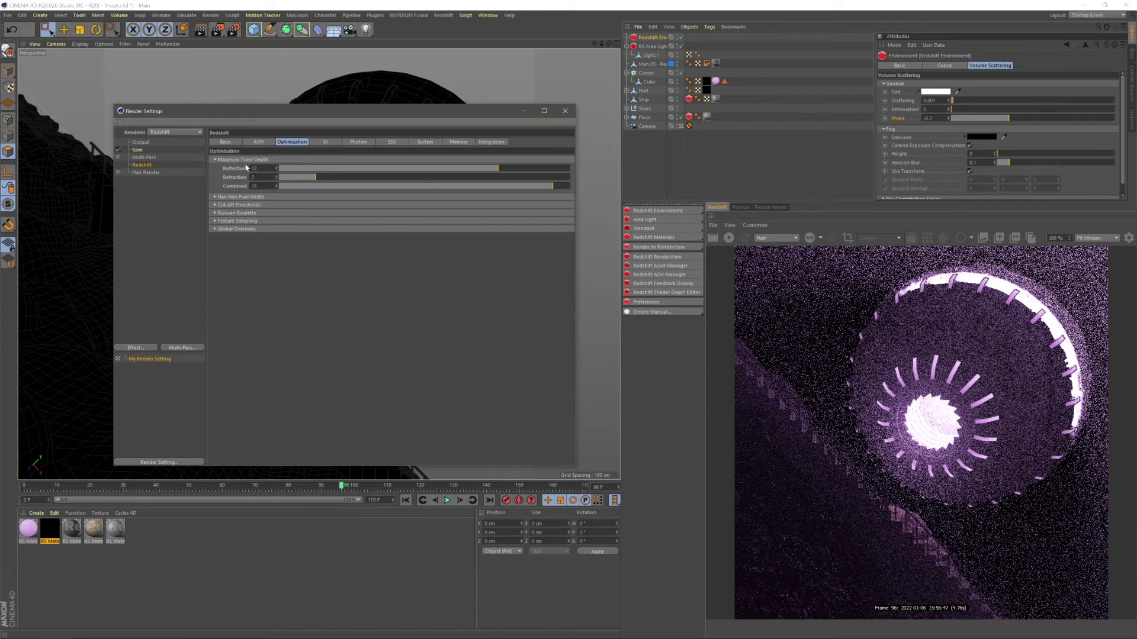
left_click_drag(259, 168, 234, 171)
type("8")
key("Return")
left_click_drag(251, 186, 289, 187)
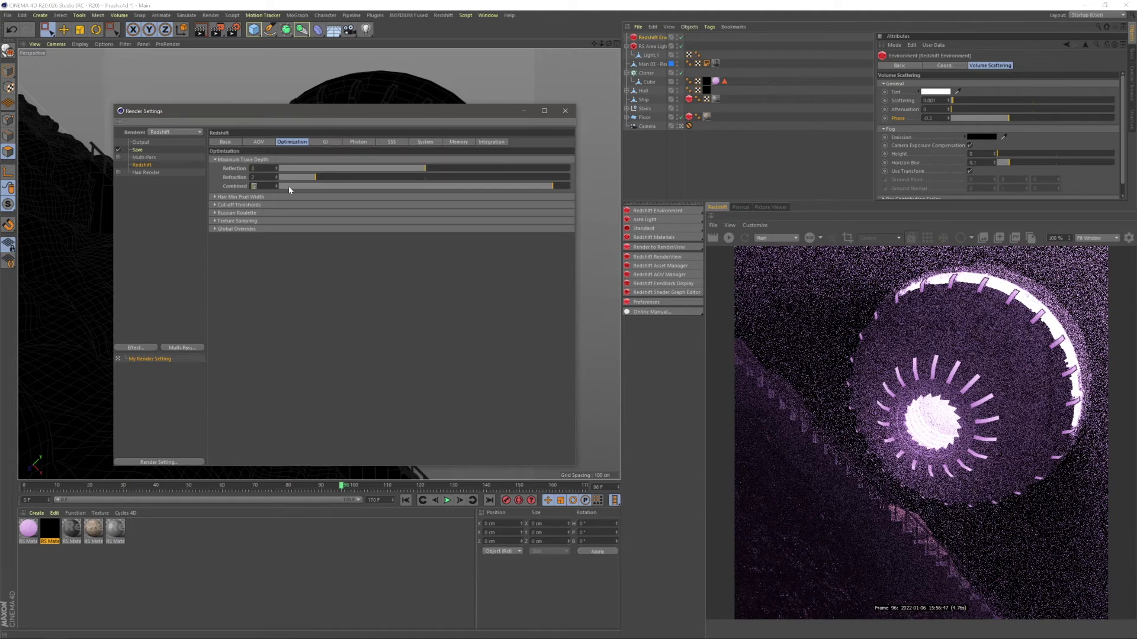
type("10")
key("Return")
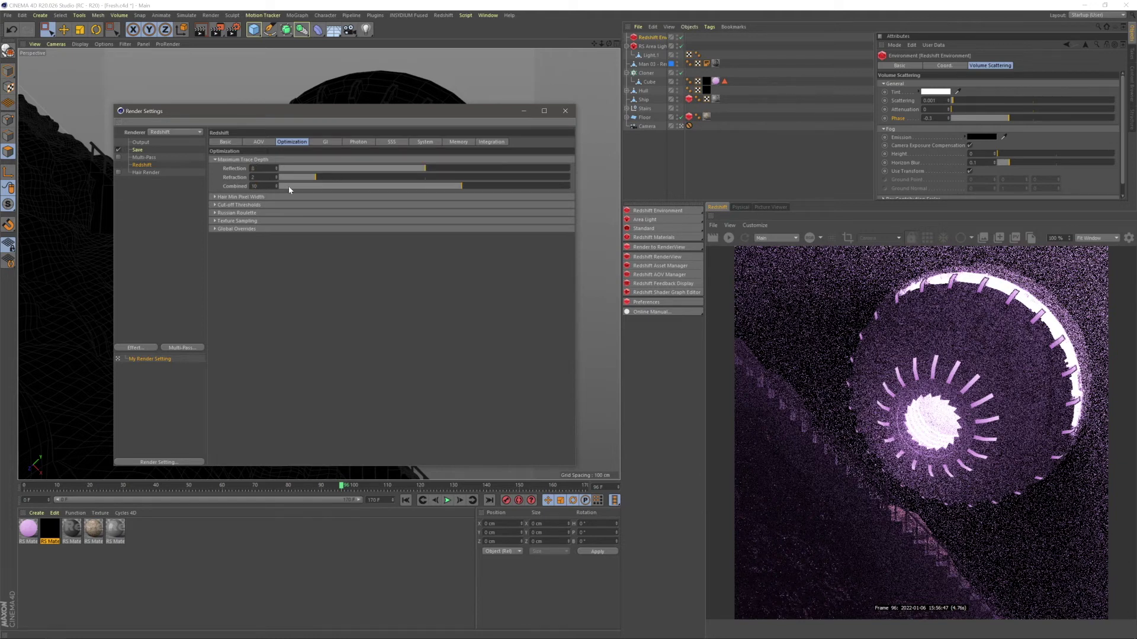
left_click(565, 111)
left_click(726, 172)
key("ctrl+s")
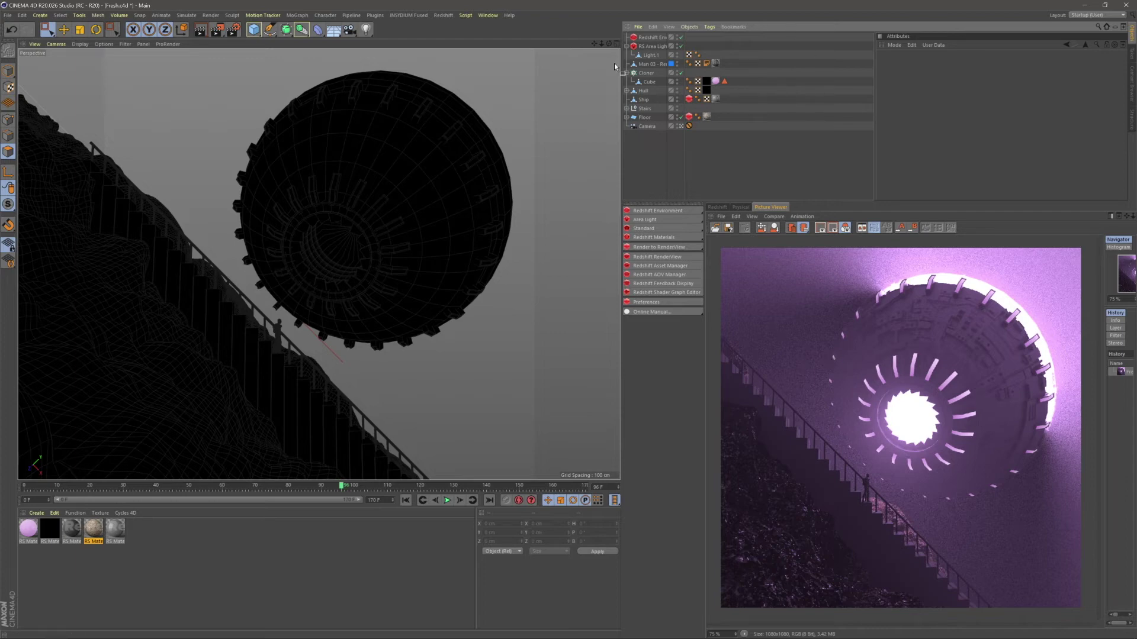
- Raise the RS Area Light's volume samples to 4096
left_click(652, 47)
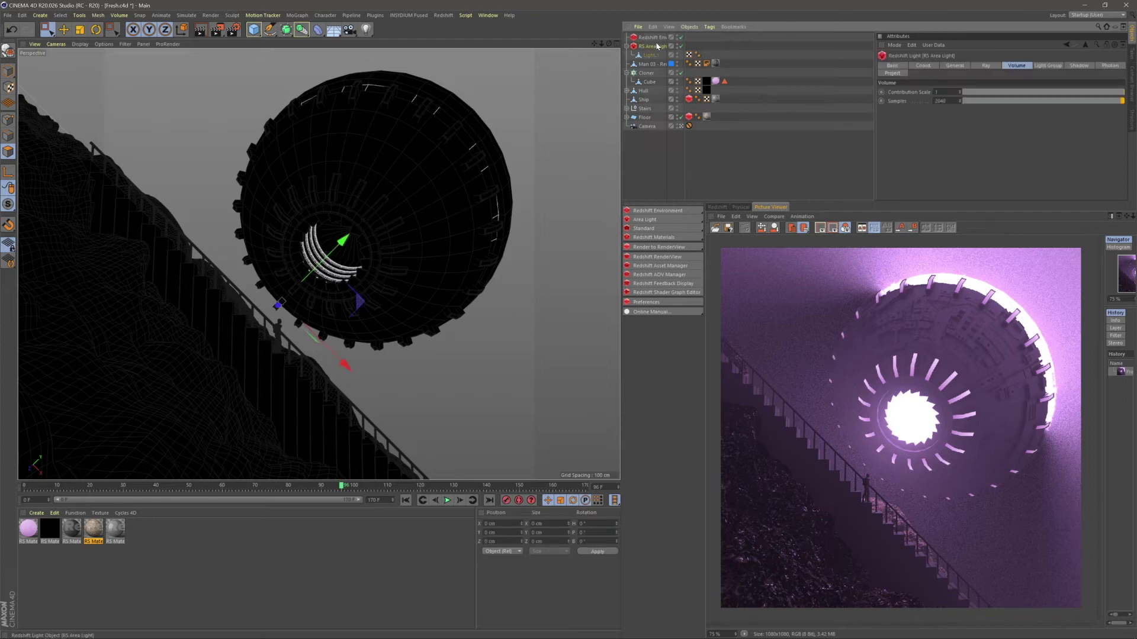
left_click(945, 101)
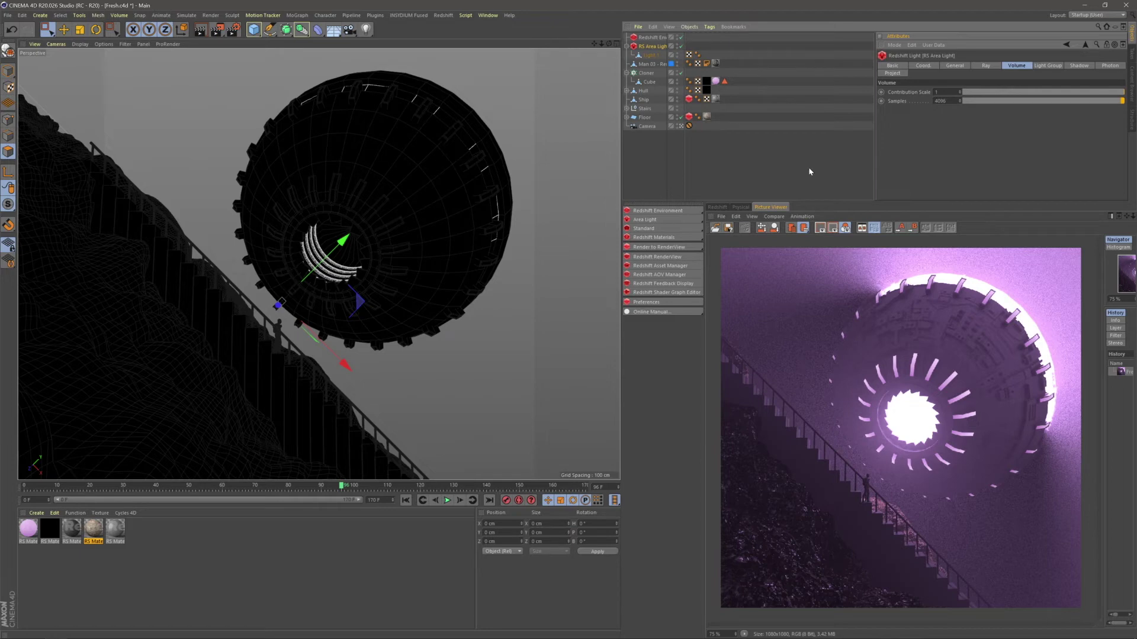
left_click(738, 195)
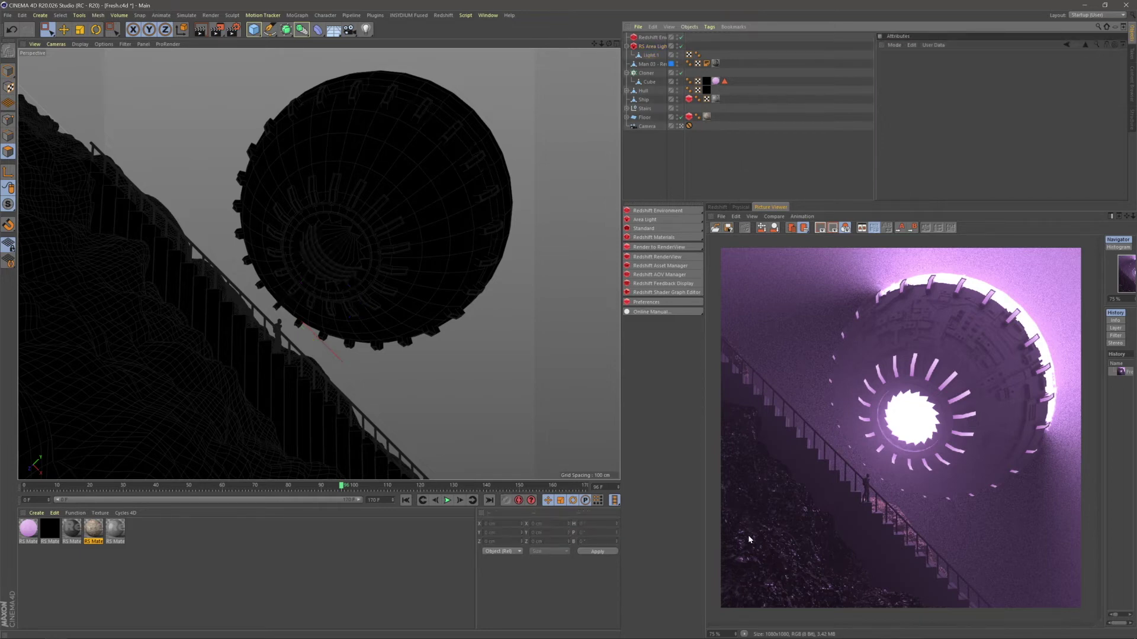
- Disconnect the GLOSS texture from the rock material's main RS Material node and set its reflection roughness to 0.8
double_click(74, 532)
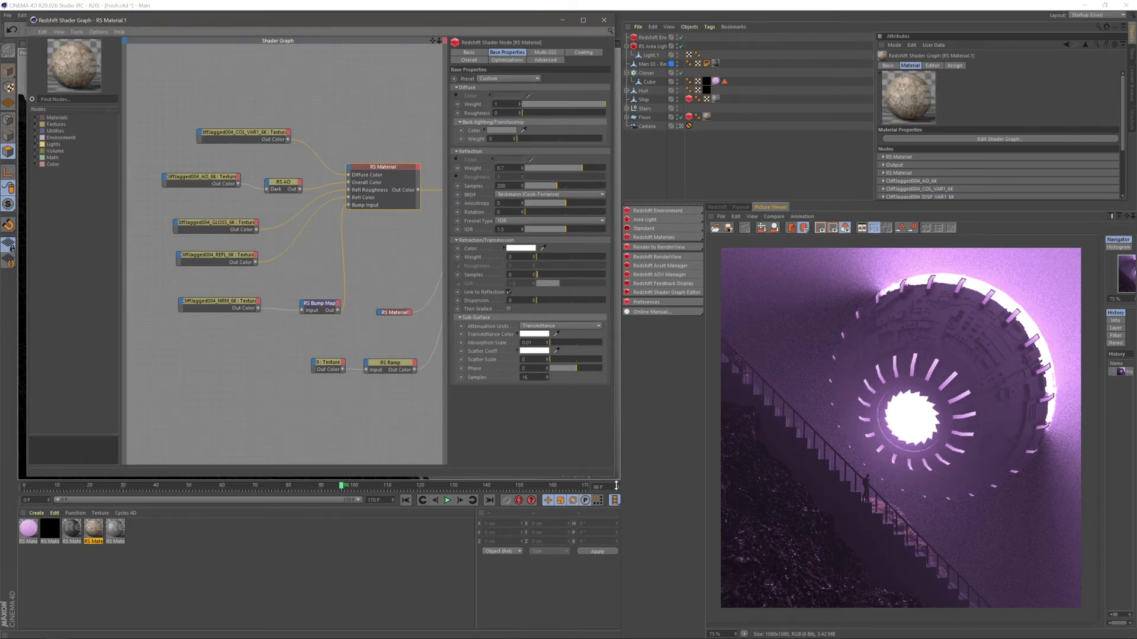
left_click_drag(666, 506, 673, 470)
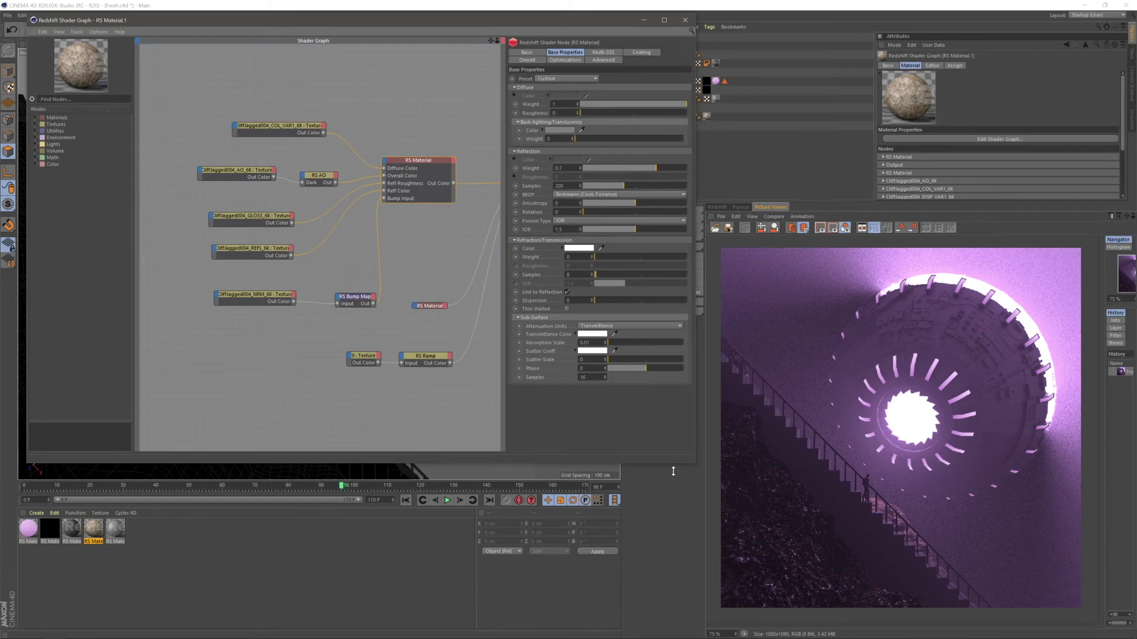
left_click_drag(507, 400, 493, 403)
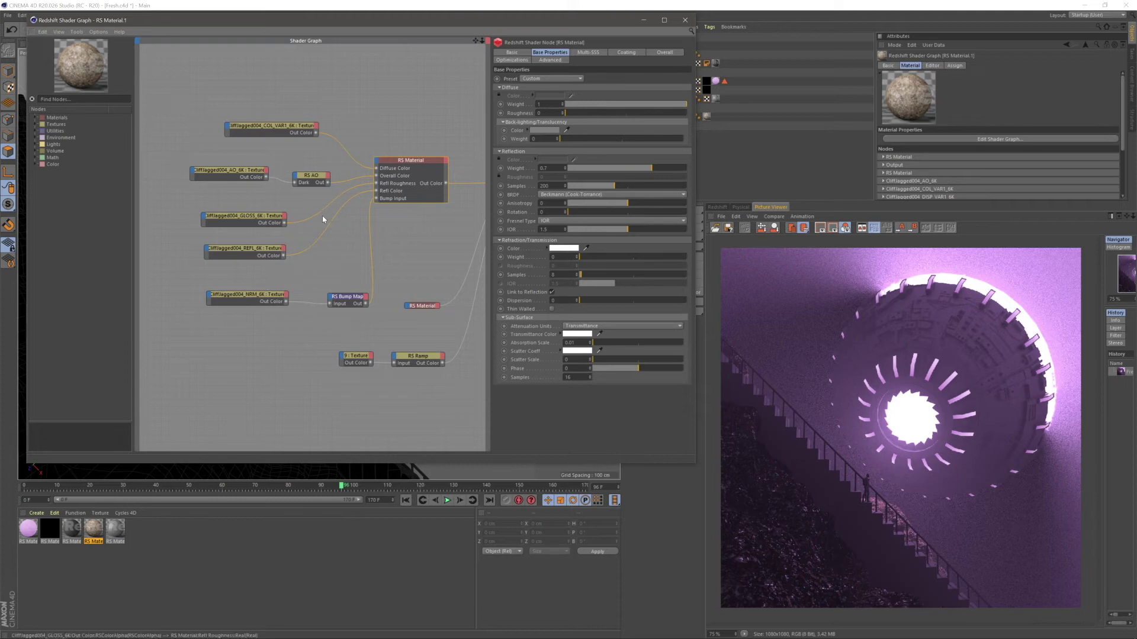
left_click(257, 222)
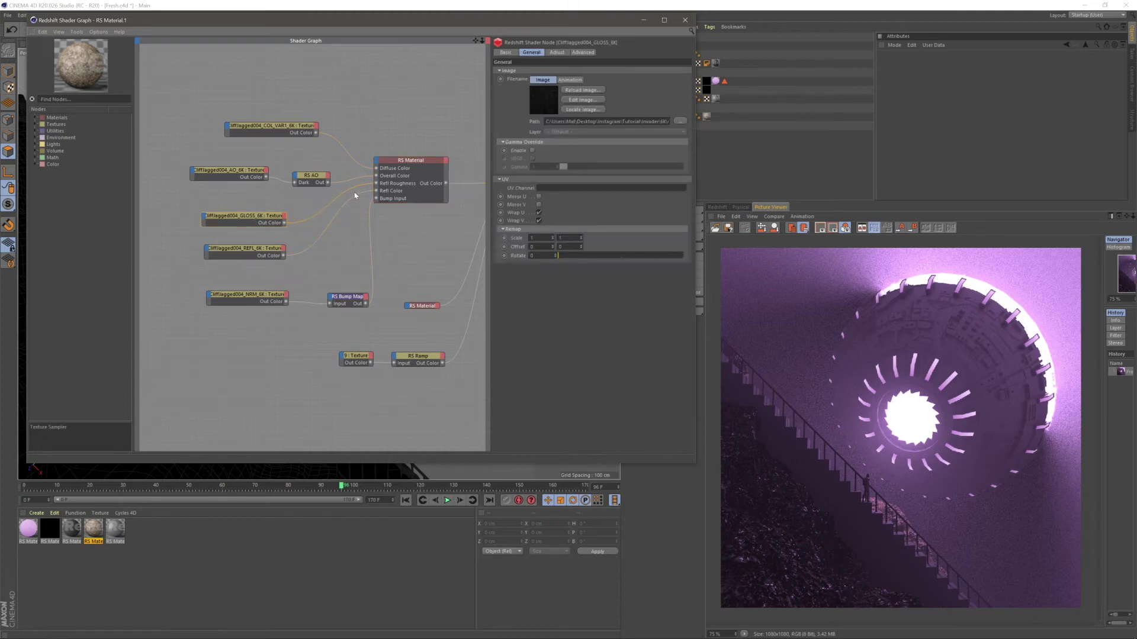
left_click_drag(362, 189, 367, 183)
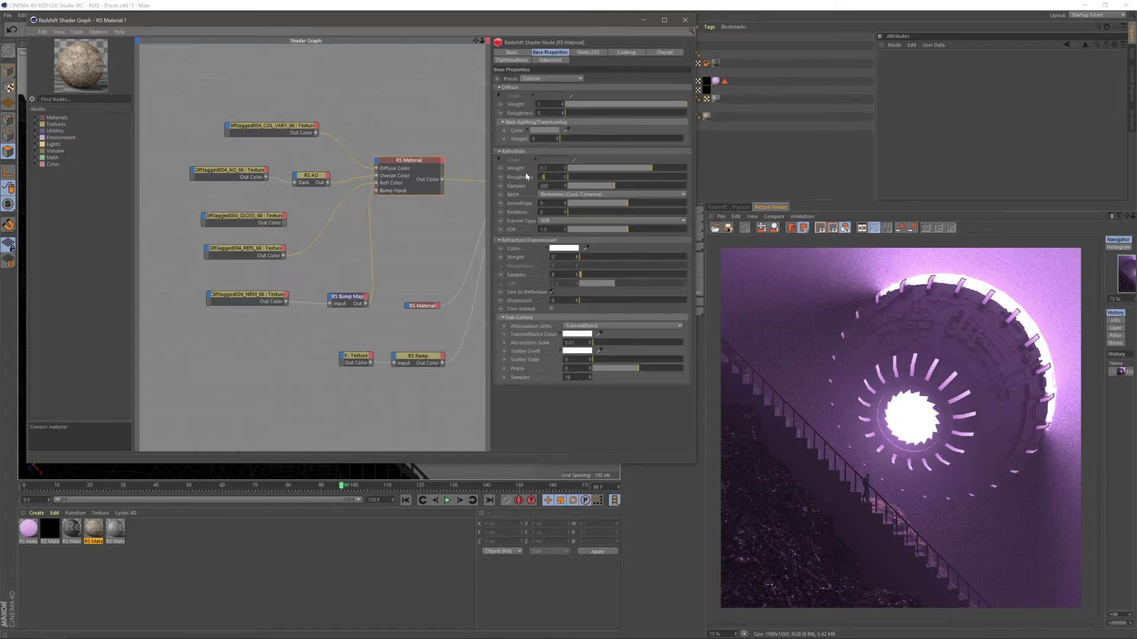
key("Return")
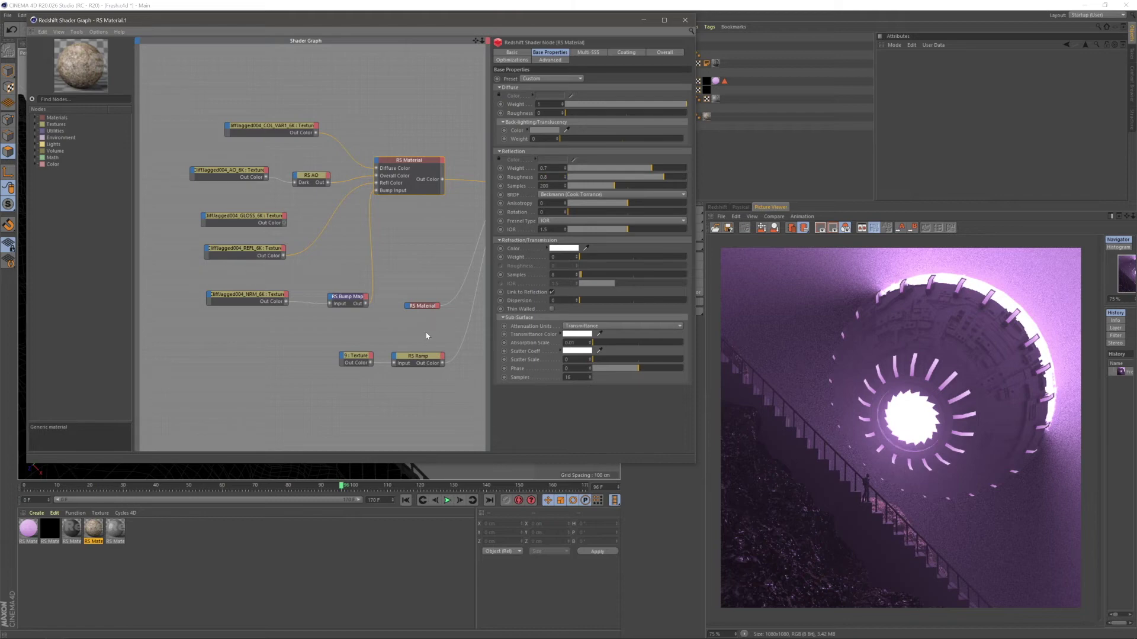
- Set the reflection roughness of the rock material's second RS Material node to 0.4
left_click(422, 306)
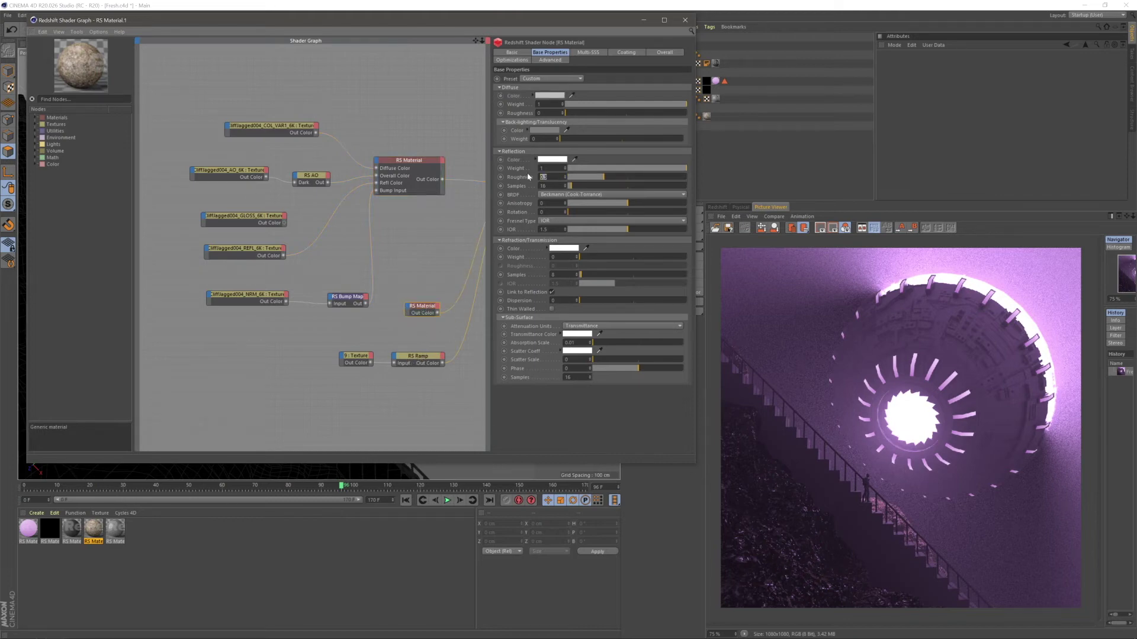
type(".4")
key("Return")
- Insert an RS Color Correct node between the COL_VAR1 texture and the main RS Material's diffuse color input
left_click(286, 127)
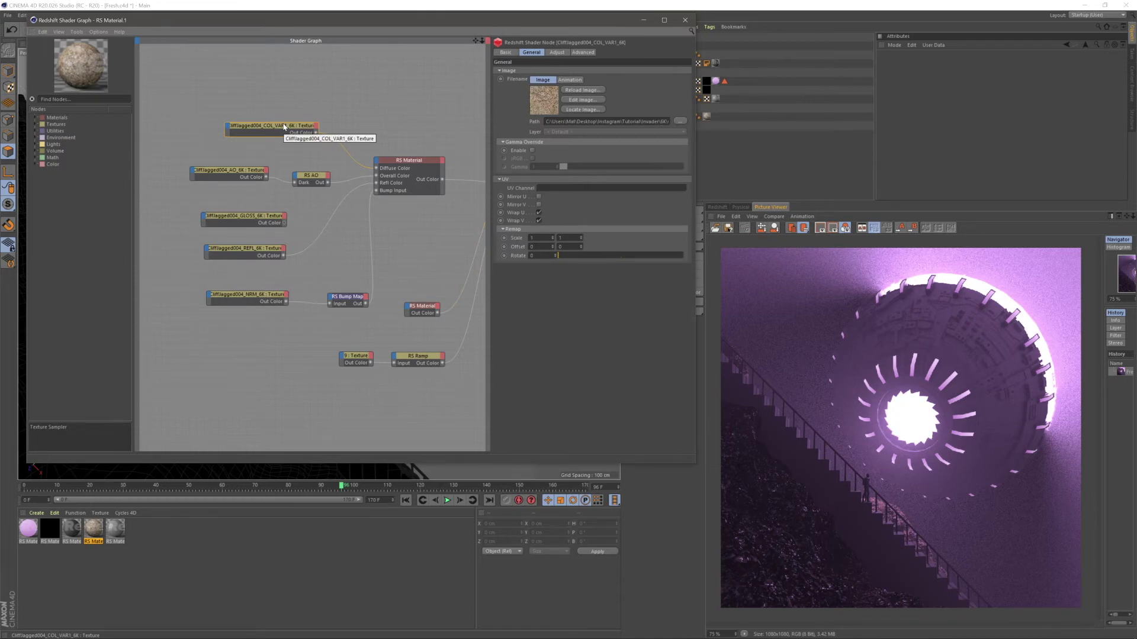
left_click_drag(285, 127, 218, 123)
left_click(83, 99)
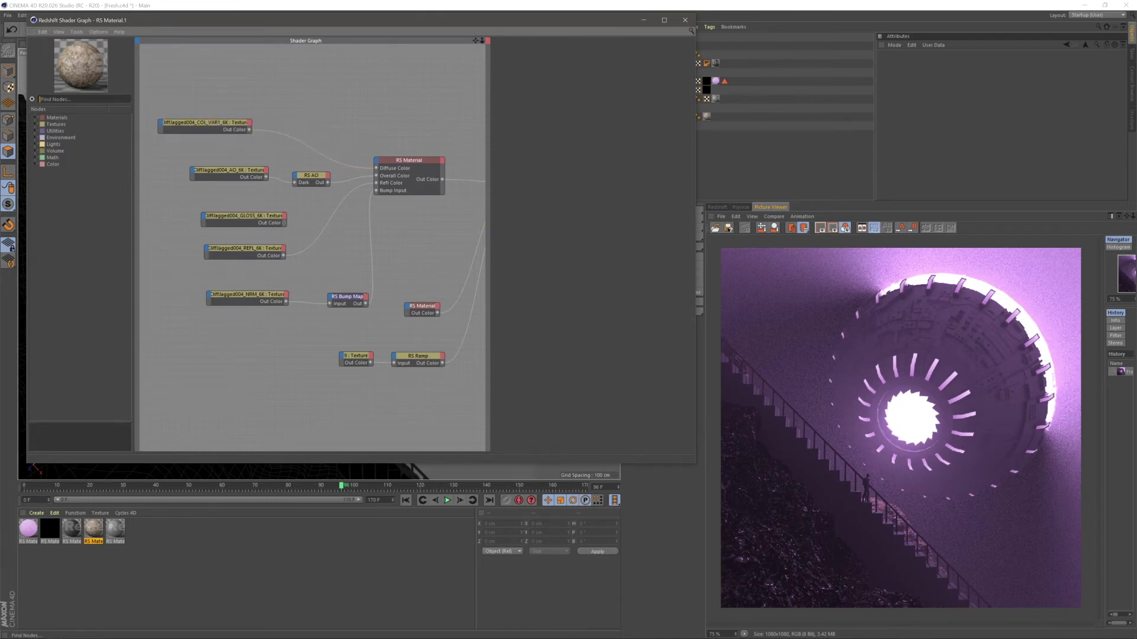
type("color")
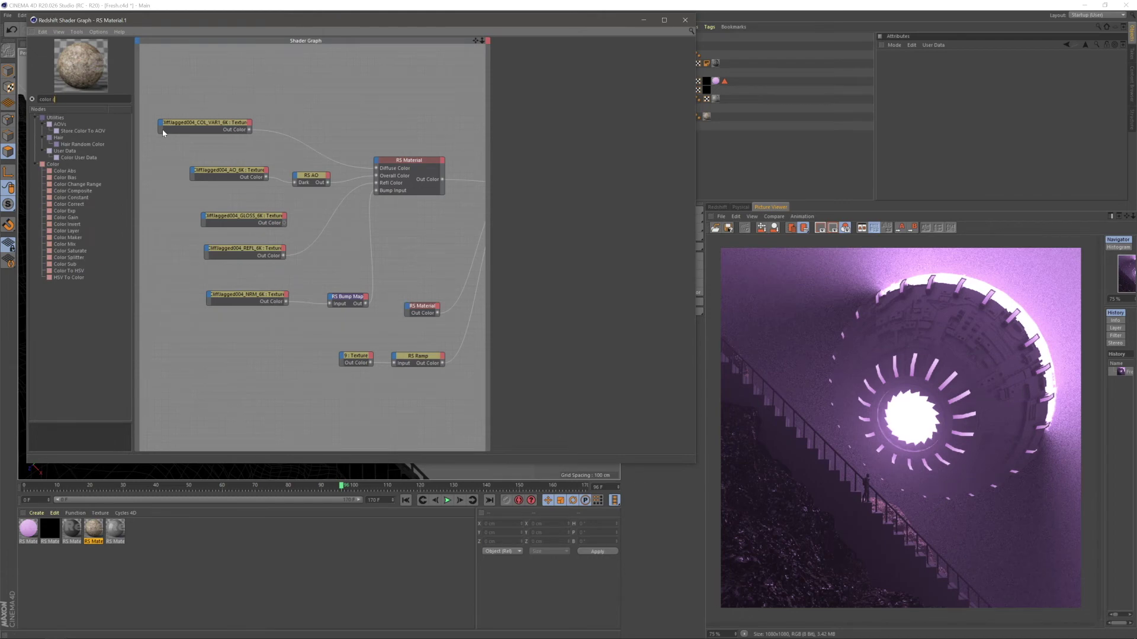
type(" correc")
left_click_drag(71, 127, 309, 130)
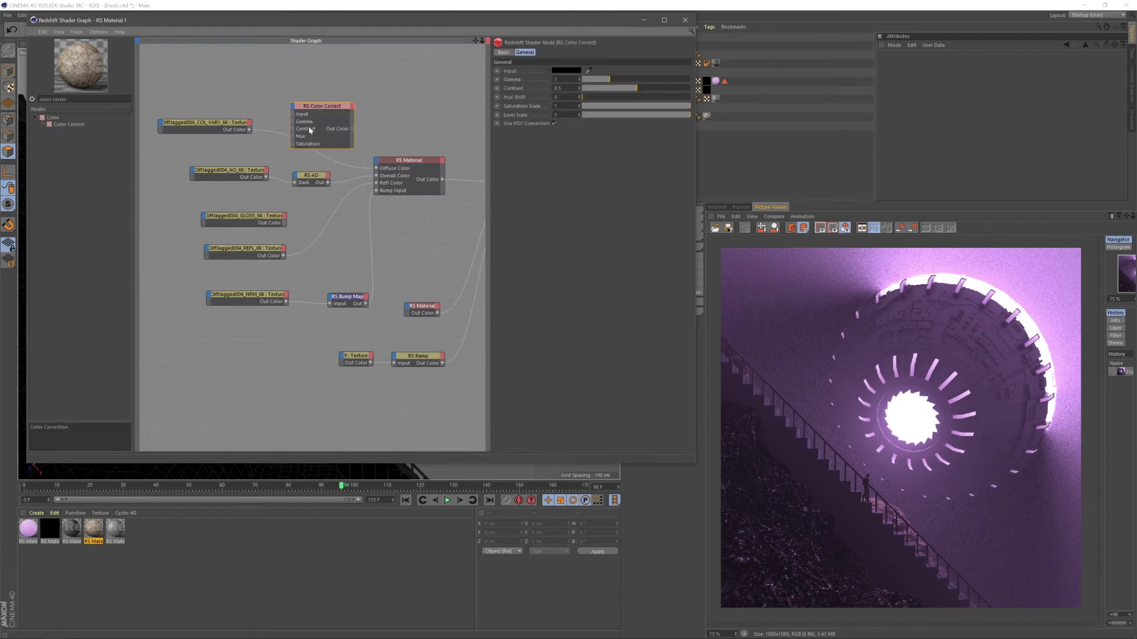
left_click_drag(351, 167, 293, 114)
left_click_drag(375, 164, 376, 166)
mouse_move(473, 168)
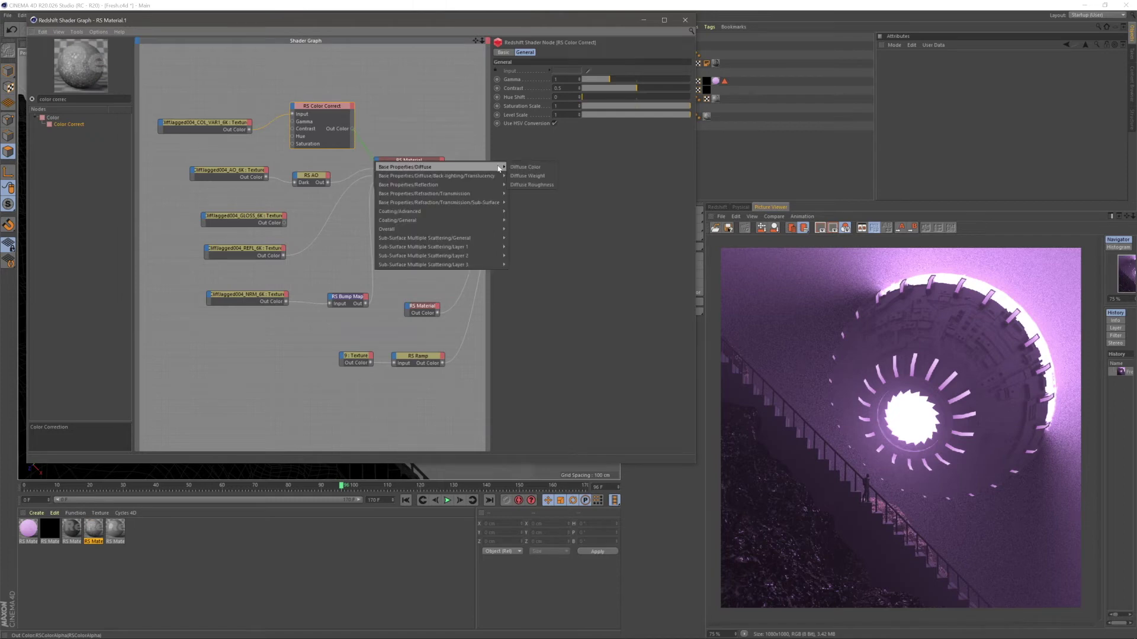
left_click(532, 177)
- Show the Redshift live render of the rock region and set the Color Correct node's gamma to 0.8
left_click_drag(695, 154, 587, 157)
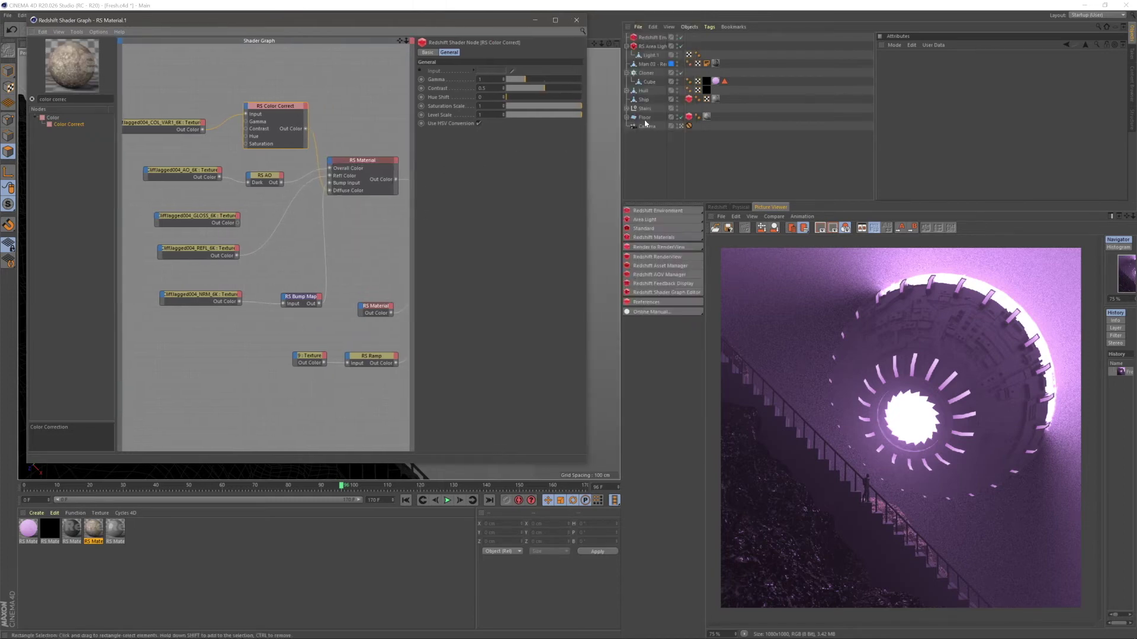
left_click(717, 207)
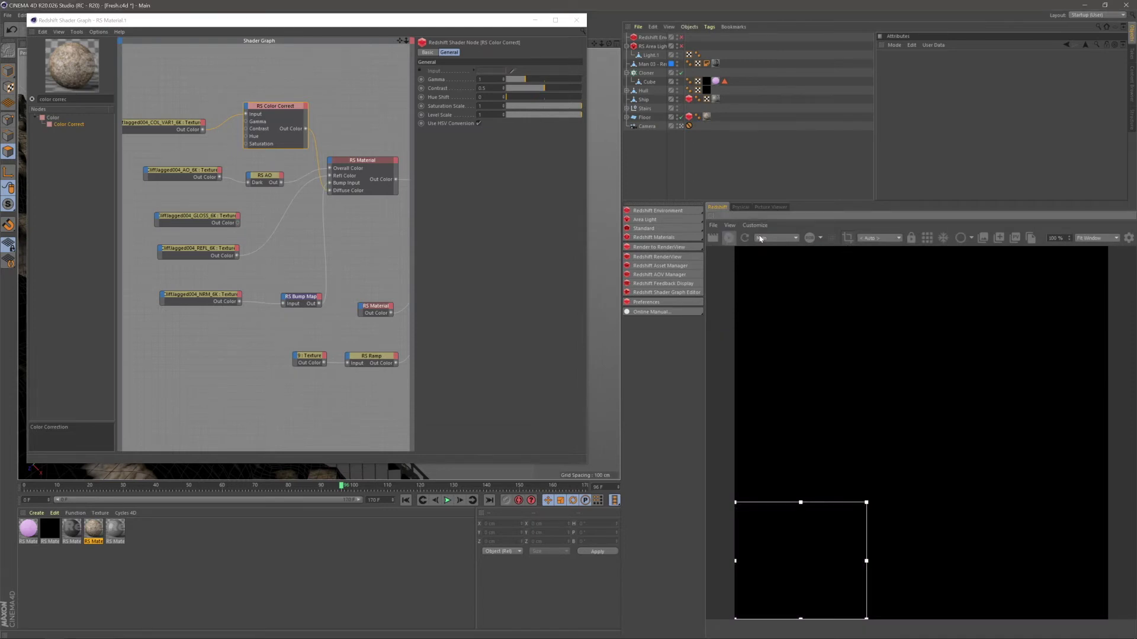
left_click(281, 109)
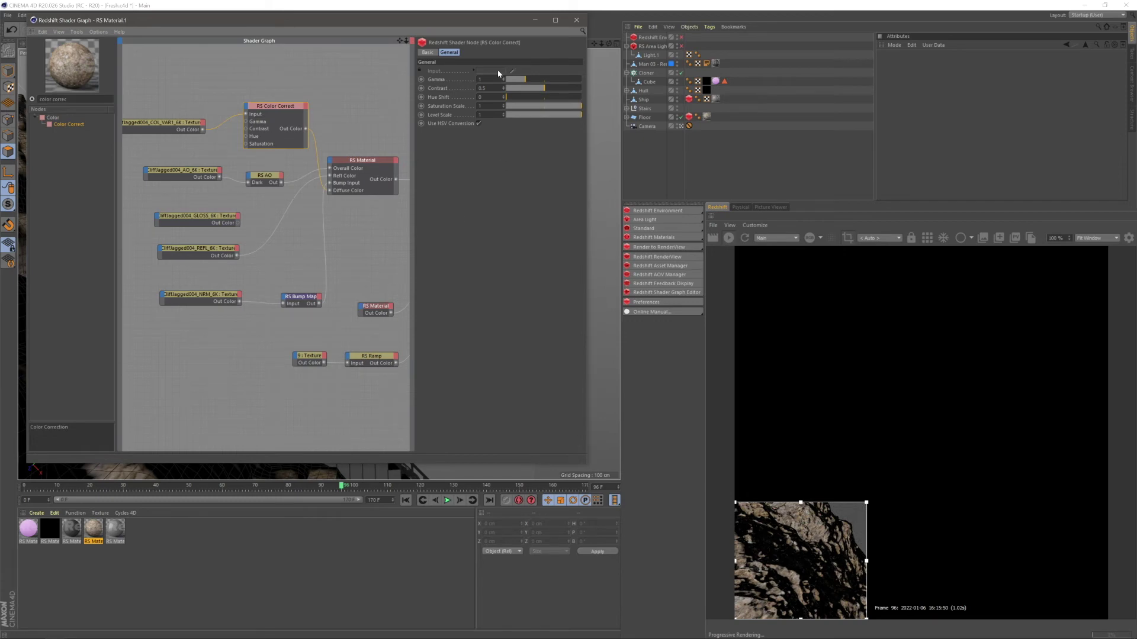
left_click_drag(520, 79, 477, 79)
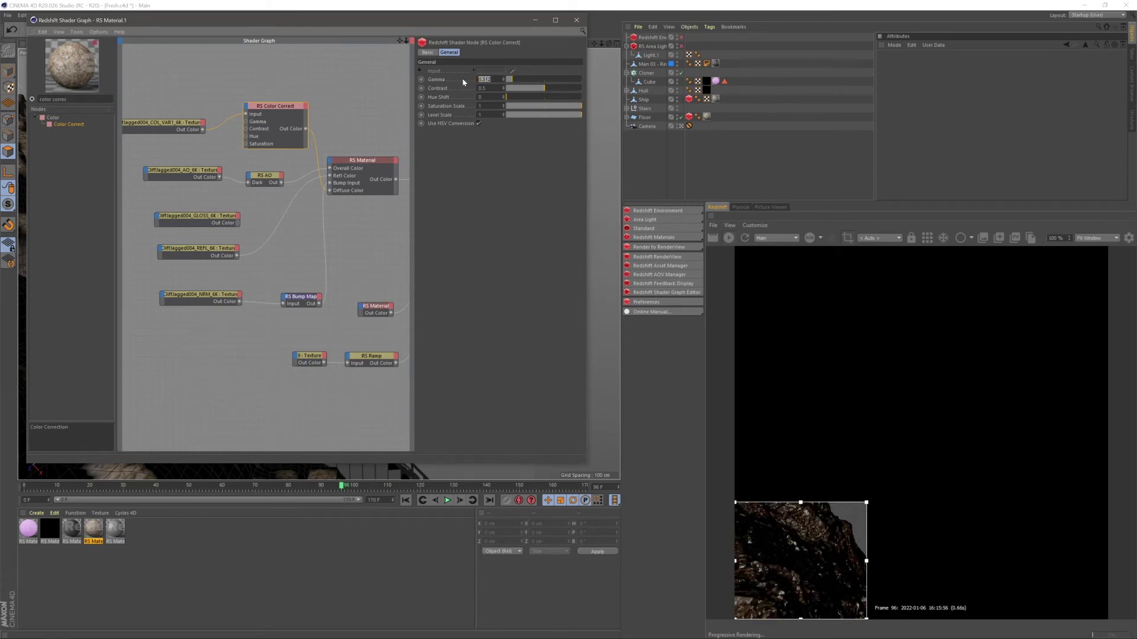
type("0.8")
key("Return")
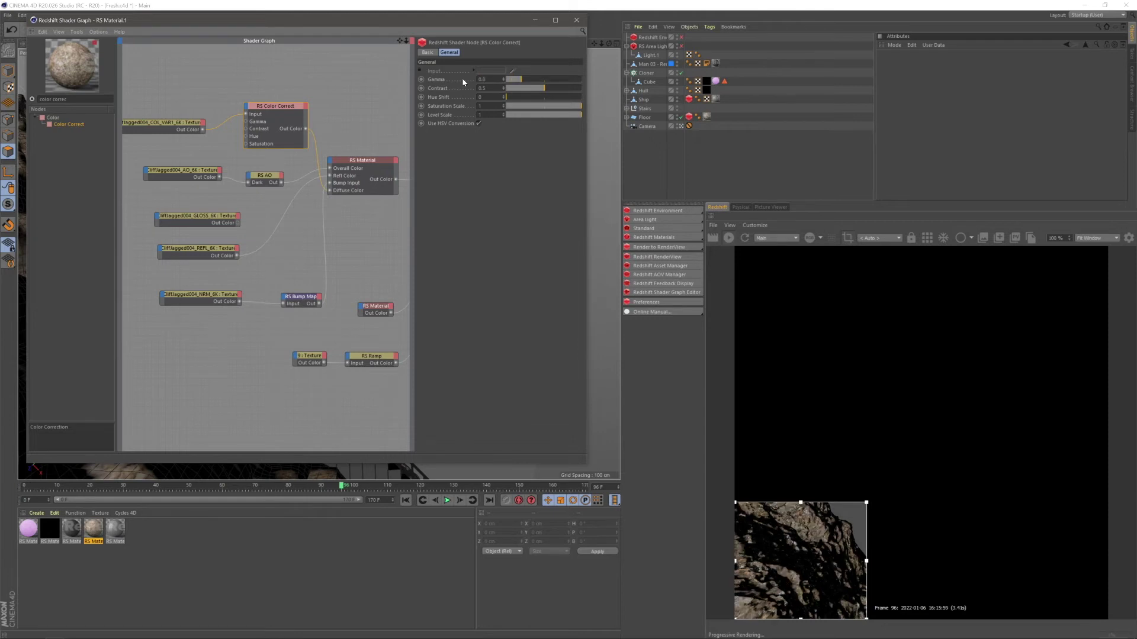
- Set the Color Correct node's saturation scale to 0.5 and turn off the render region to preview the full frame
left_click_drag(512, 101, 547, 108)
key("ctrl+z")
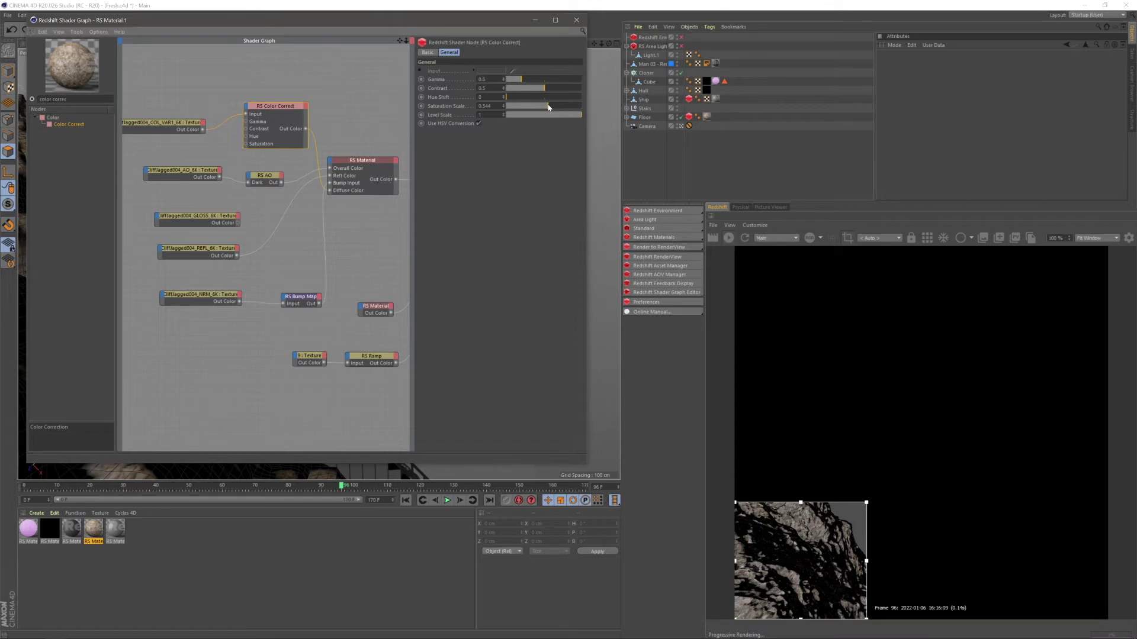
left_click_drag(494, 106, 421, 119)
type(".5")
left_click(699, 248)
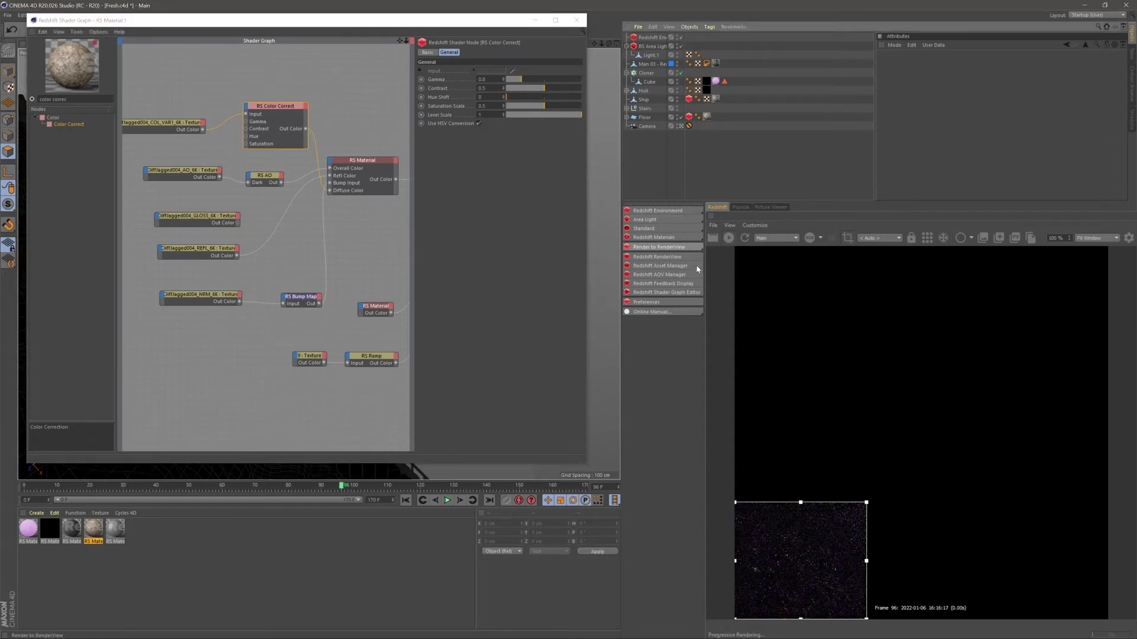
left_click(848, 238)
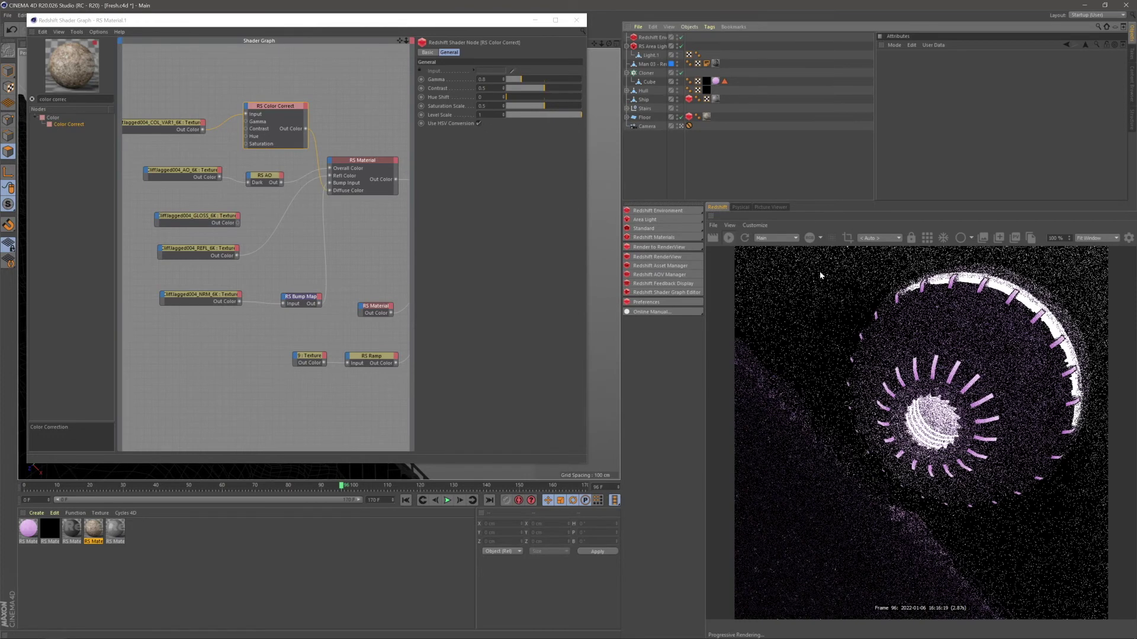
- Set the RS Area Light's intensity multiplier to 70 and close the rock material's shader graph
left_click(663, 56)
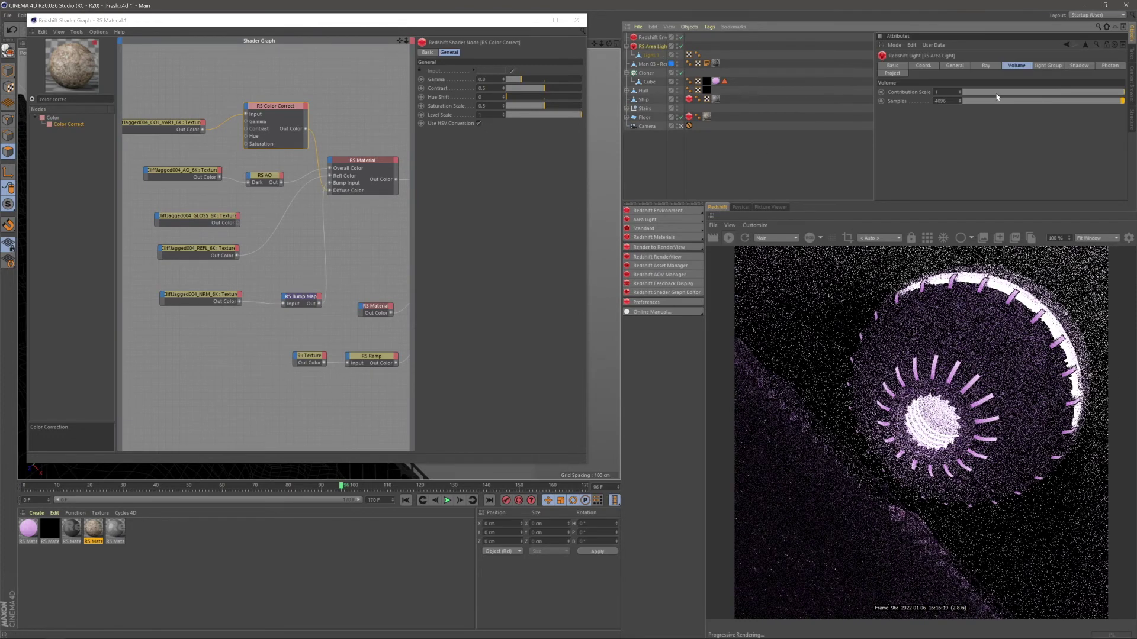
left_click(986, 66)
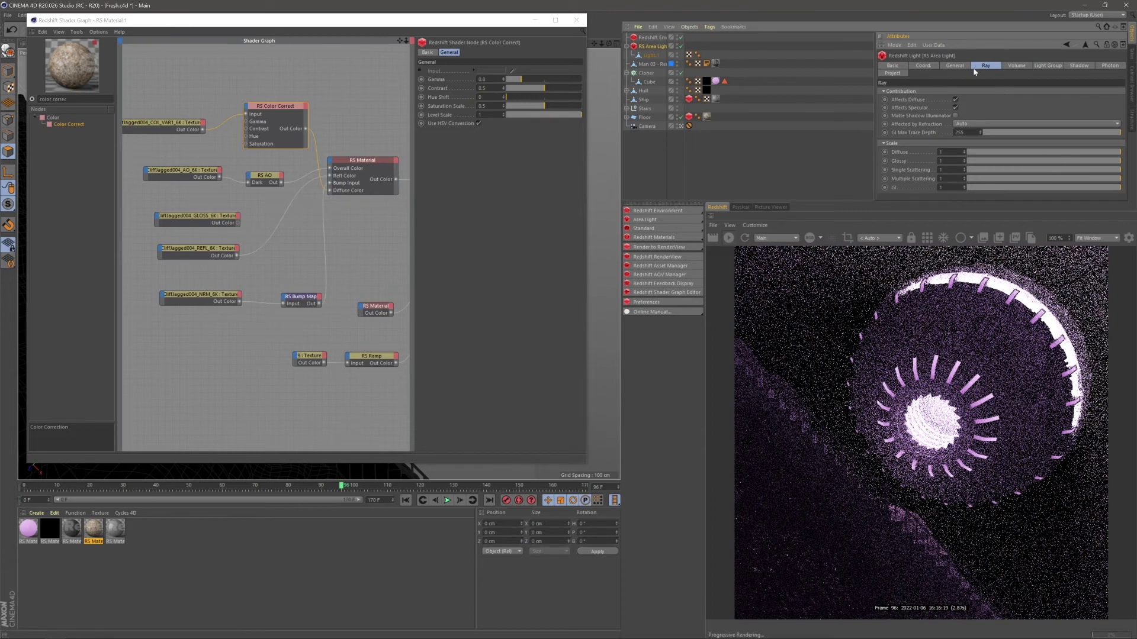
left_click(955, 66)
scroll(1075, 109, "down", 2)
scroll(1046, 169, "down", 3)
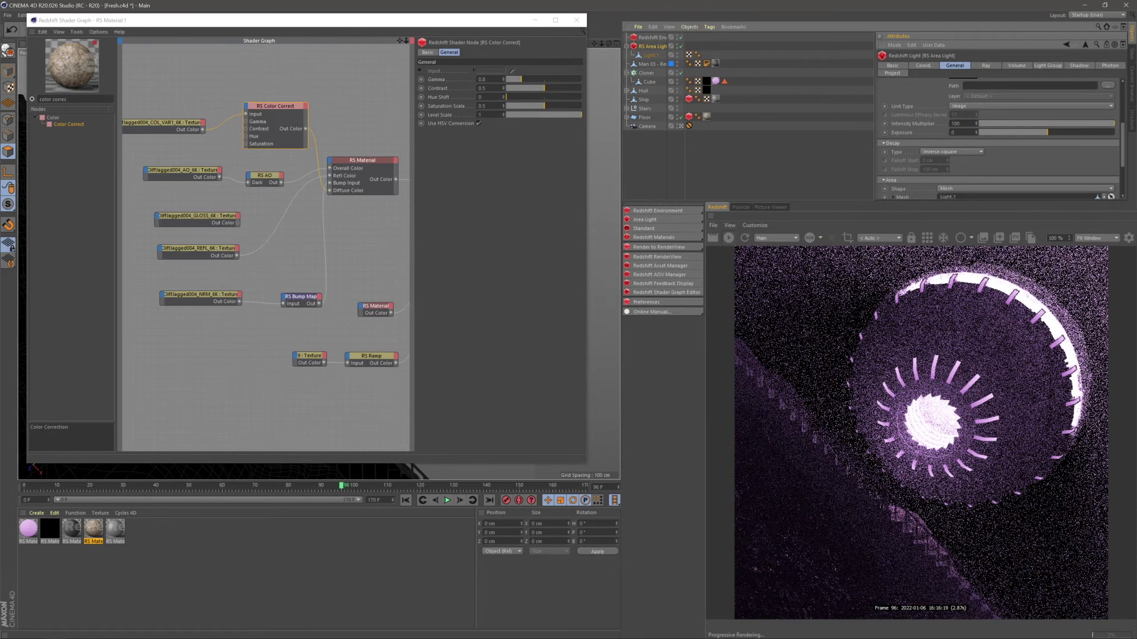
type("70")
key("Return")
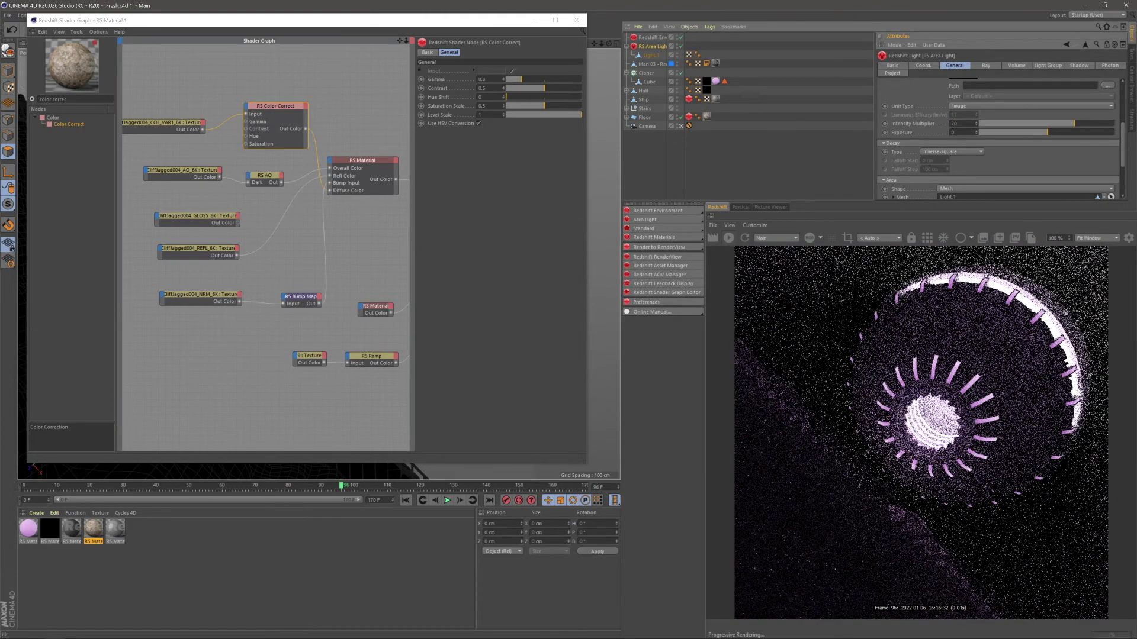
left_click(807, 235)
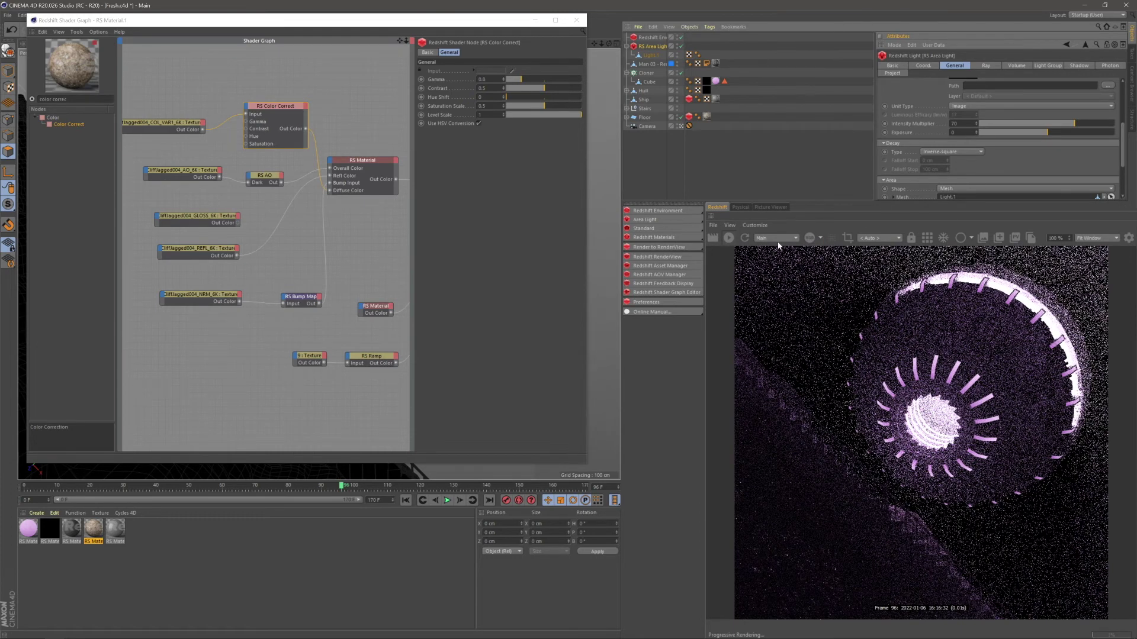
left_click(579, 21)
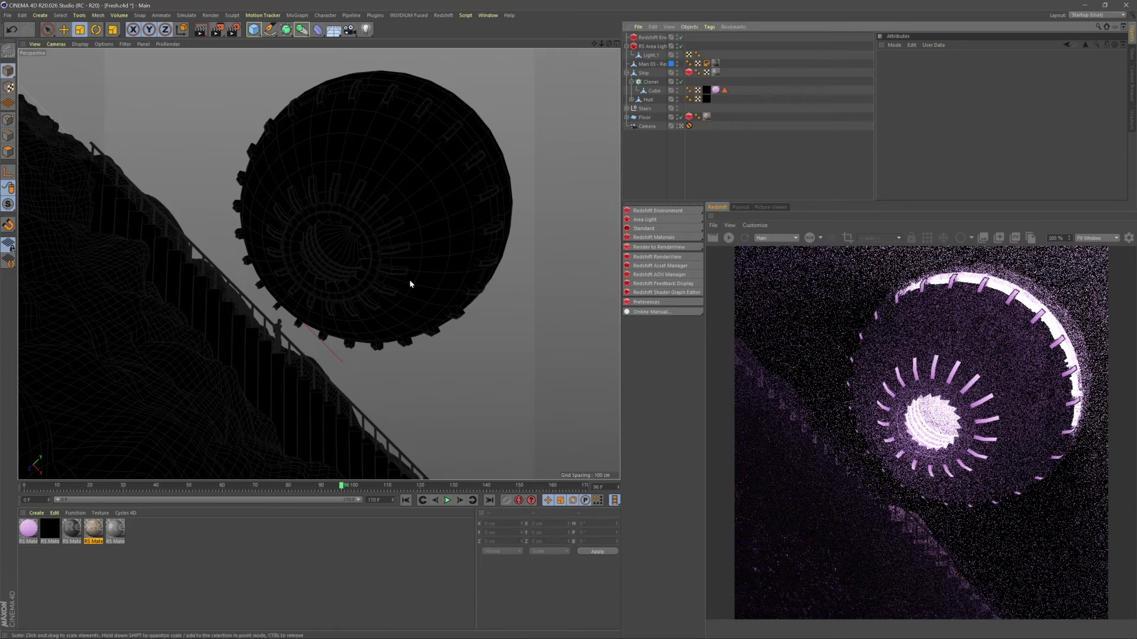
- Nest Light.1 under the Ship object and scale the whole ship down slightly
left_click(648, 66)
left_click(649, 56)
left_click_drag(644, 76, 643, 72)
left_click(643, 64)
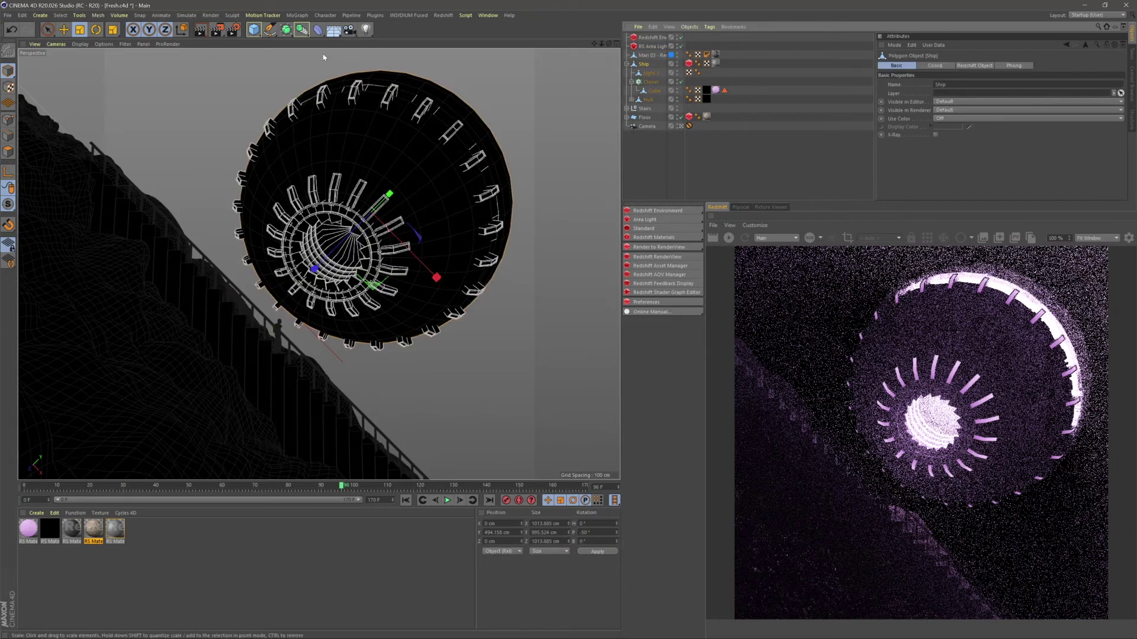
left_click_drag(566, 178, 518, 153)
left_click(681, 167)
- Move Light.1 back beneath the RS Area Light and check the light's mesh assignment
left_click_drag(648, 74, 654, 47)
left_click(655, 142)
left_click(651, 46)
scroll(1055, 102, "down", 3)
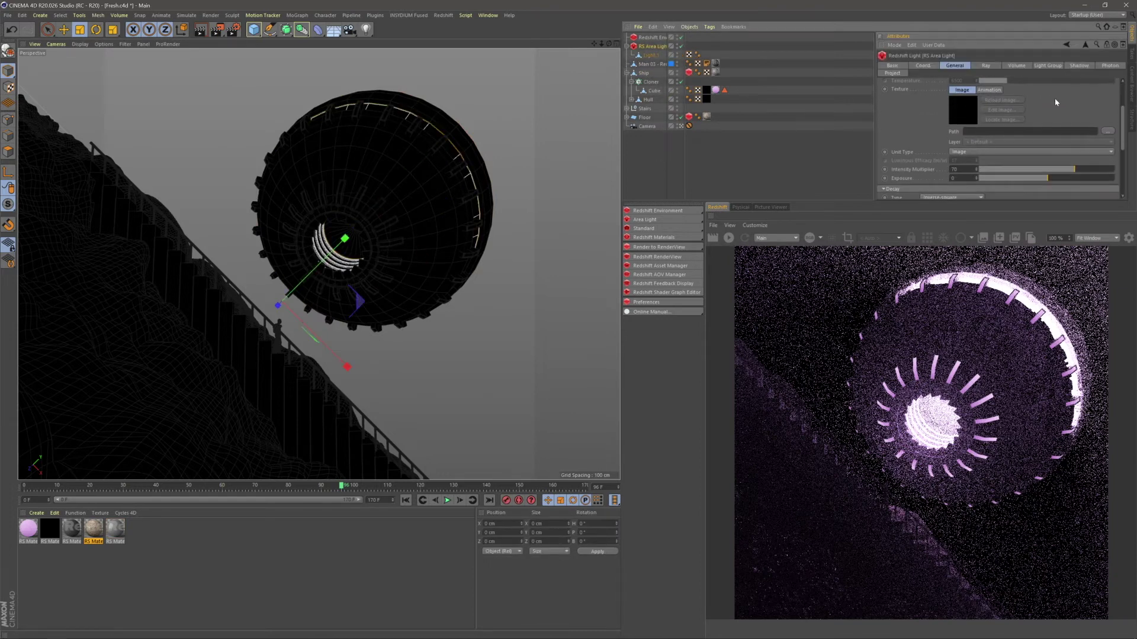
scroll(927, 142, "down", 4)
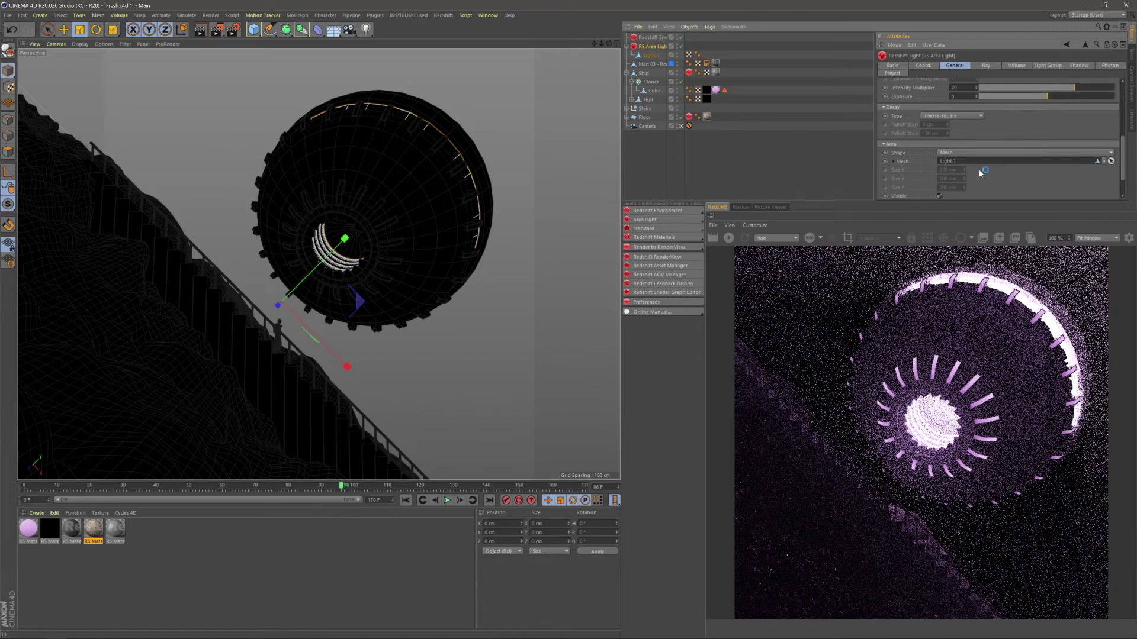
left_click(750, 178)
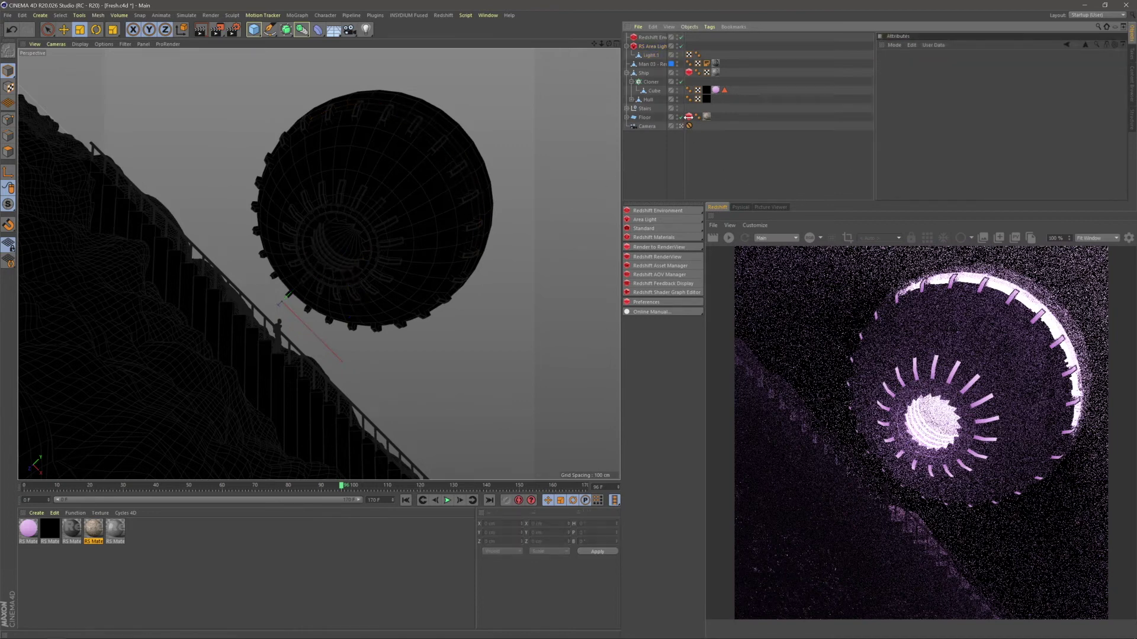
- Leave the camera view, select Light.1's upper band of polygons around the ship, and split them into a separate object
left_click(681, 126)
left_click(681, 126)
left_click_drag(448, 197, 428, 251, "alt")
right_click_drag(429, 251, 440, 208, "alt")
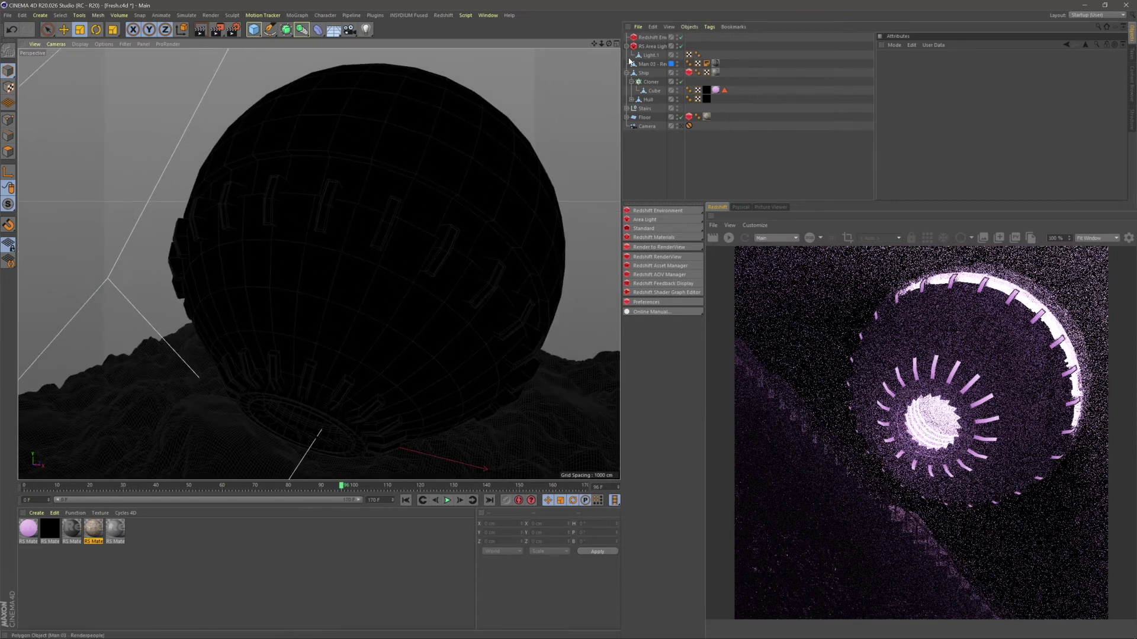
left_click(353, 232)
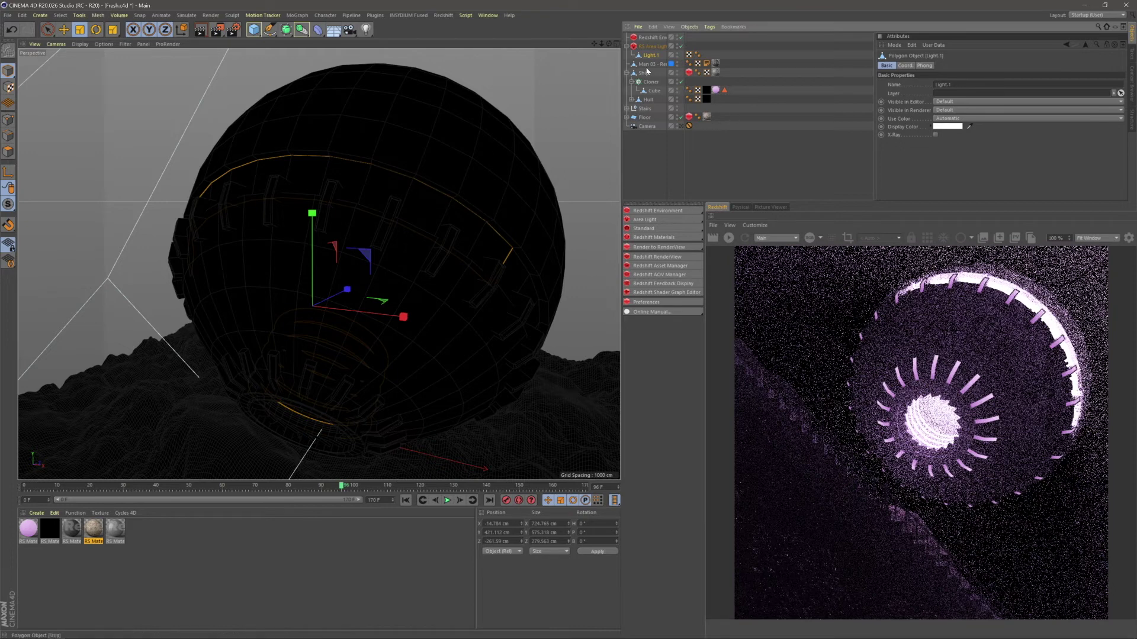
left_click(9, 152)
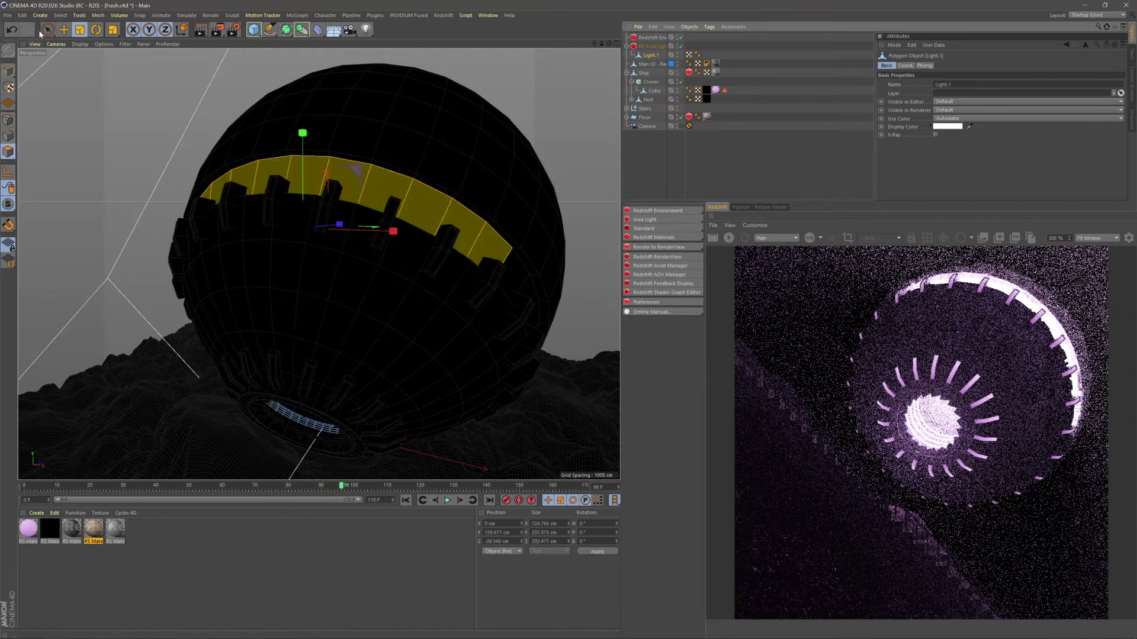
left_click(48, 31)
middle_click_drag(260, 192, 333, 235, "alt")
mouse_move(569, 290)
left_mouse_down()
mouse_move(445, 238)
mouse_move(338, 228)
mouse_move(349, 243)
left_mouse_up()
left_click_drag(281, 231, 180, 294, "shift")
right_click(233, 255)
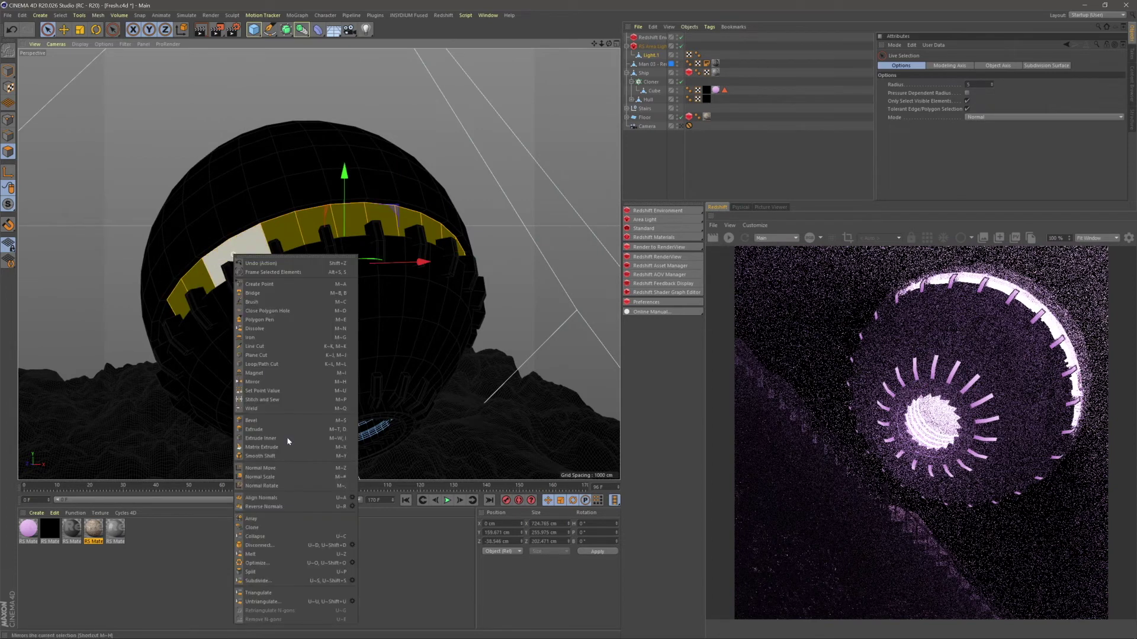
left_click(251, 571)
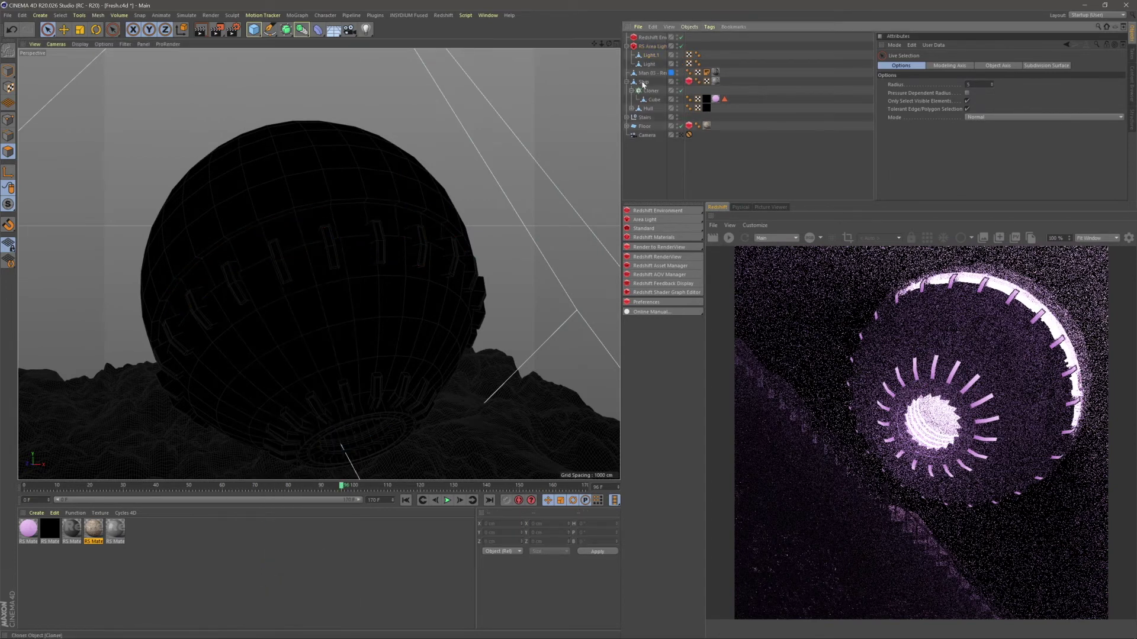
- Move the Light object out of RS Area Light to the top level and adjust its scale slightly
left_click(650, 63)
left_click_drag(653, 47, 652, 42)
left_click_drag(419, 215, 421, 261, "alt")
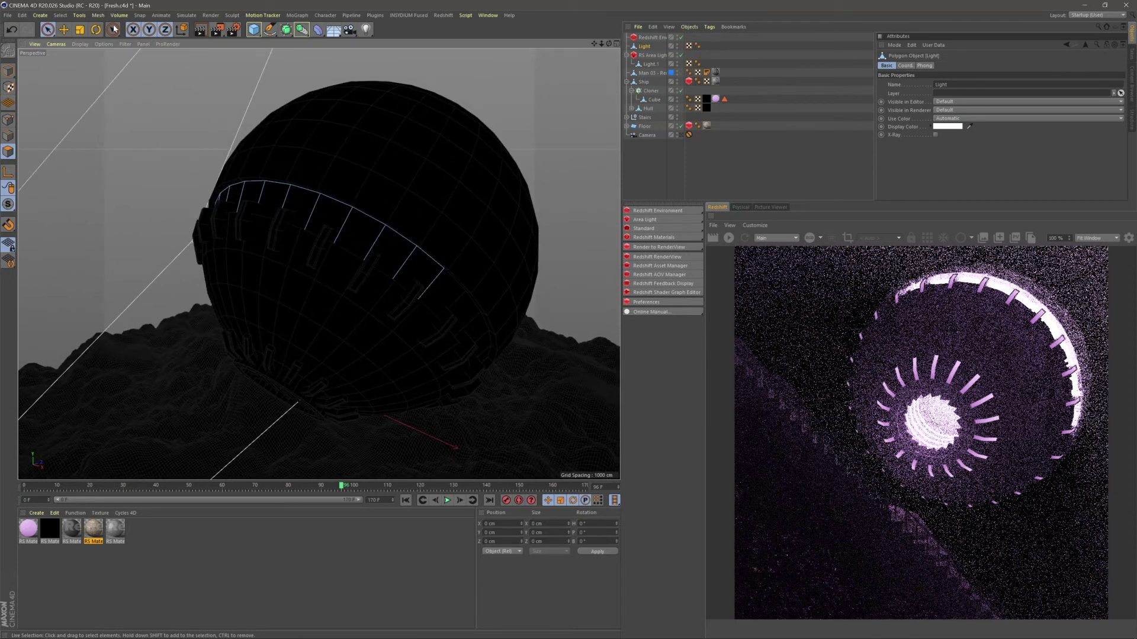
left_click(77, 32)
left_click_drag(475, 190, 469, 189)
- Select every other polygon of the Light band across the front of the ship
left_click(8, 158)
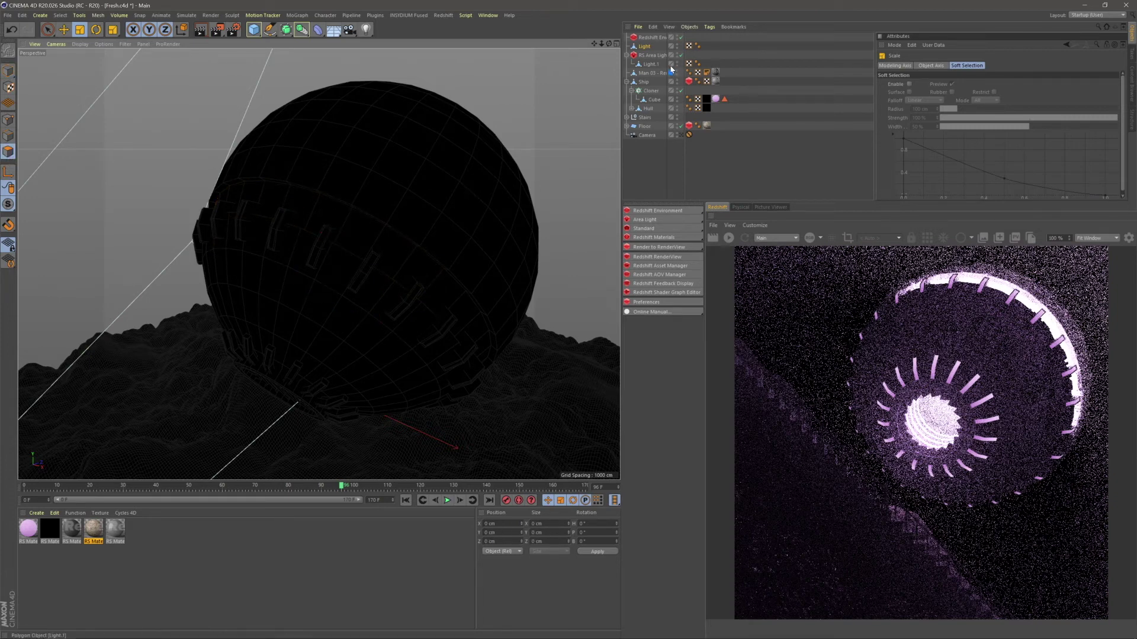
double_click(677, 63, "alt")
left_click(416, 262)
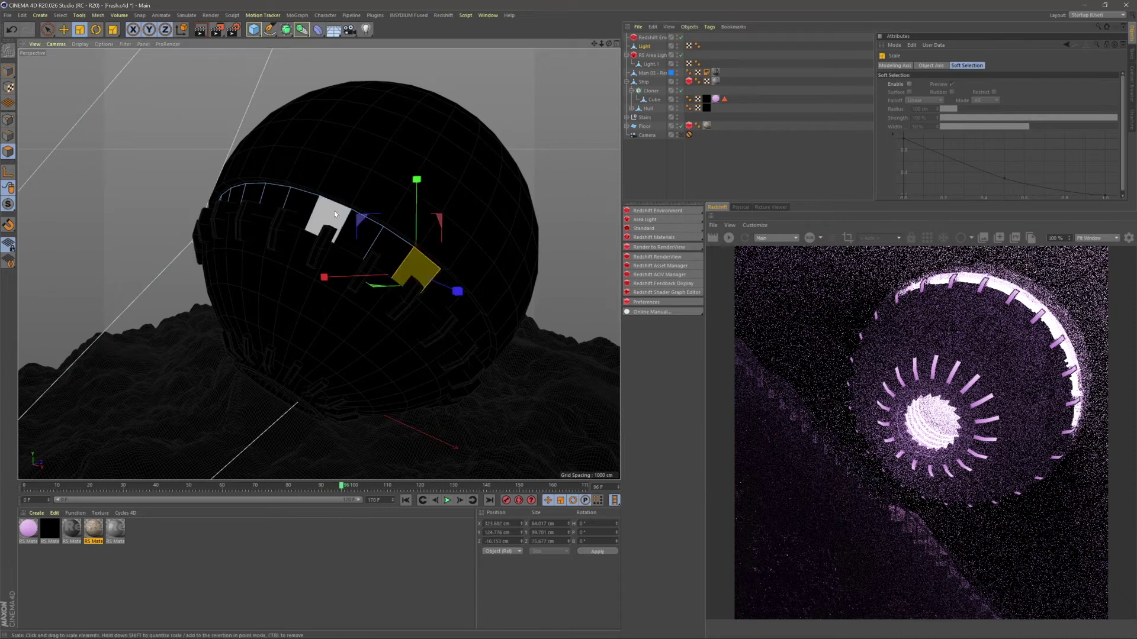
key("space")
left_click(350, 237, "shift")
middle_click_drag(290, 198, 432, 258, "alt")
left_click(429, 266, "shift")
left_click_drag(408, 266, 463, 282, "alt")
left_click(365, 266, "shift")
left_click(313, 270, "shift")
left_click_drag(314, 270, 308, 283, "alt")
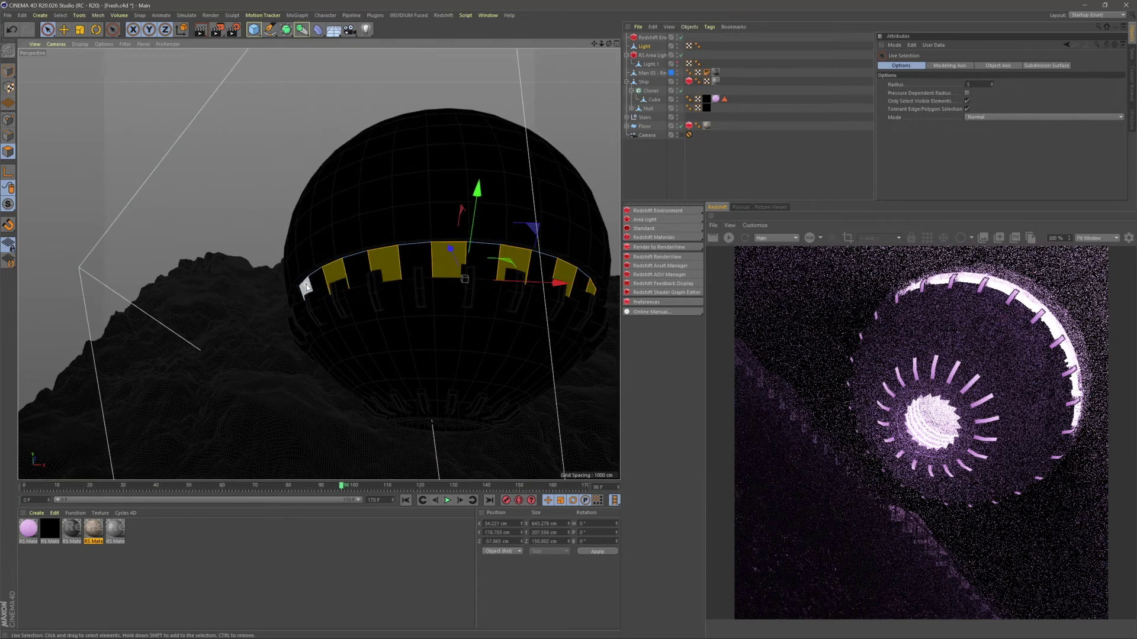
- Extend the selection to alternating polygons around the remaining side of the Light band
left_click(317, 280)
left_click(355, 270, "shift")
left_click(406, 274, "shift")
left_click_drag(475, 226, 402, 220, "alt")
left_click(410, 254, "shift")
left_click_drag(471, 237, 406, 237, "alt")
left_click(406, 255, "shift")
left_click(452, 266, "shift")
left_click_drag(451, 266, 408, 254, "alt")
- Extrude the selected polygons of the Light band outward from the ship's hull
right_click(420, 244)
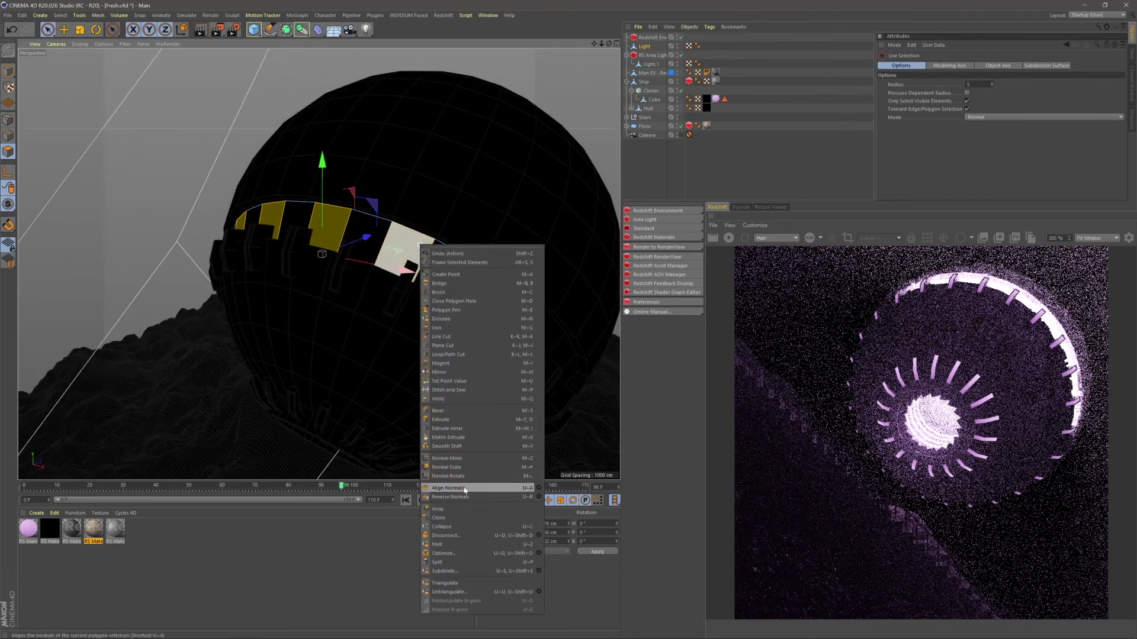
left_click(444, 419)
left_click(677, 62)
scroll(474, 180, "up", 3)
left_click_drag(440, 244, 461, 245)
left_click_drag(494, 178, 497, 178)
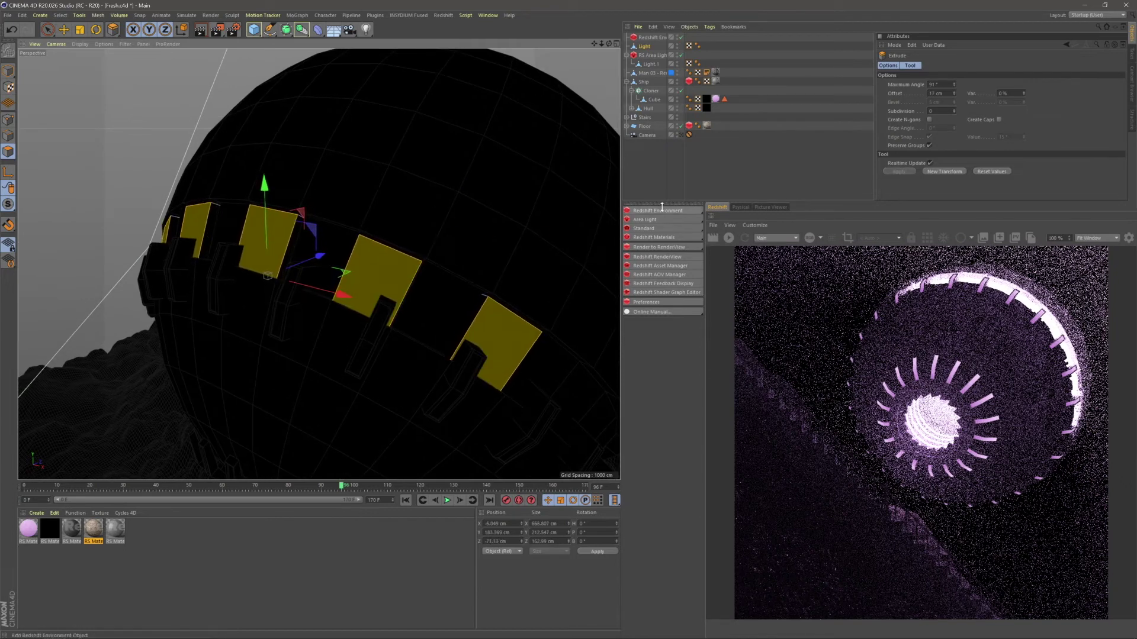
- Assign the dark material to the extruded Light object
left_click(644, 47)
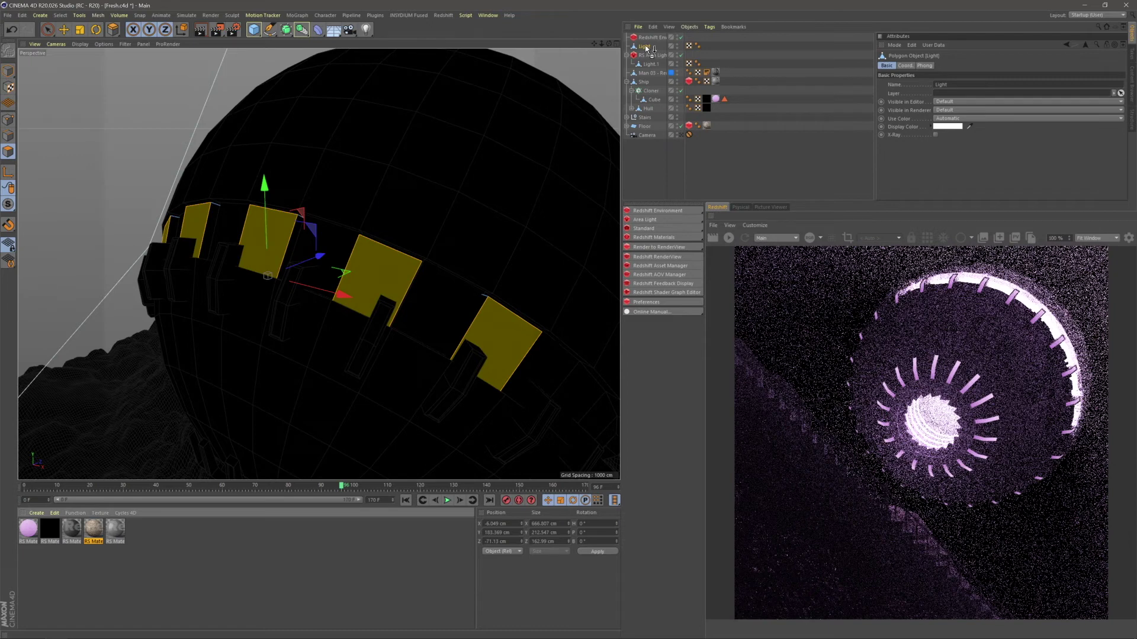
left_click_drag(646, 48, 645, 46)
left_click(657, 172)
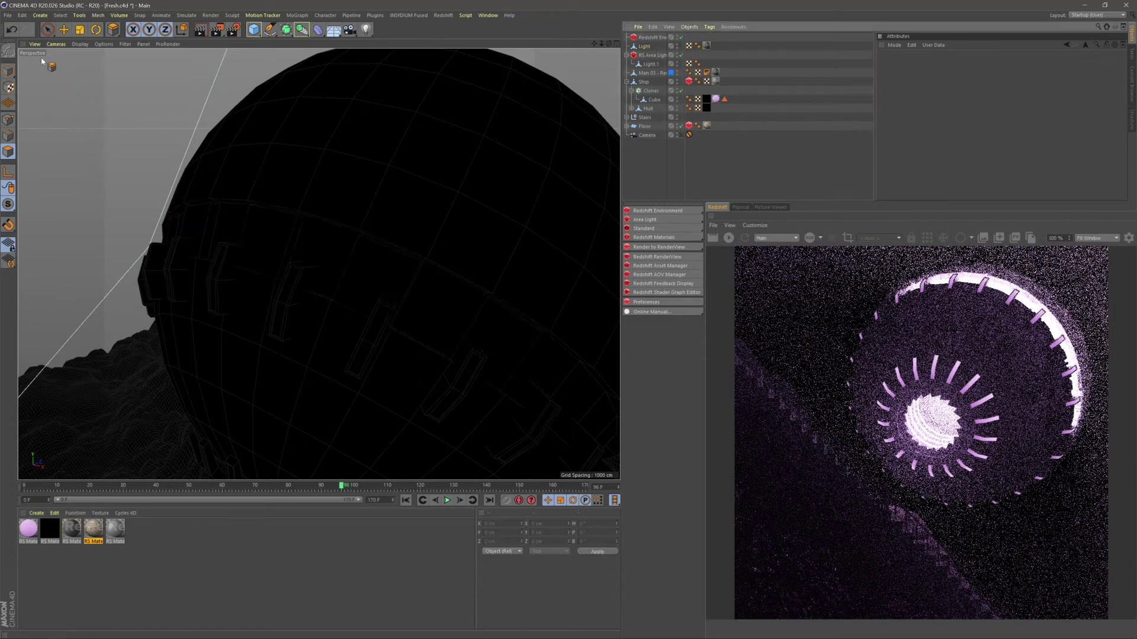
- Inspect the extruded panels, return to the scene camera and turn on the render region in the Redshift view
left_click_drag(317, 264, 251, 215, "alt")
left_click_drag(347, 279, 268, 236, "alt")
left_click_drag(410, 276, 456, 289, "alt")
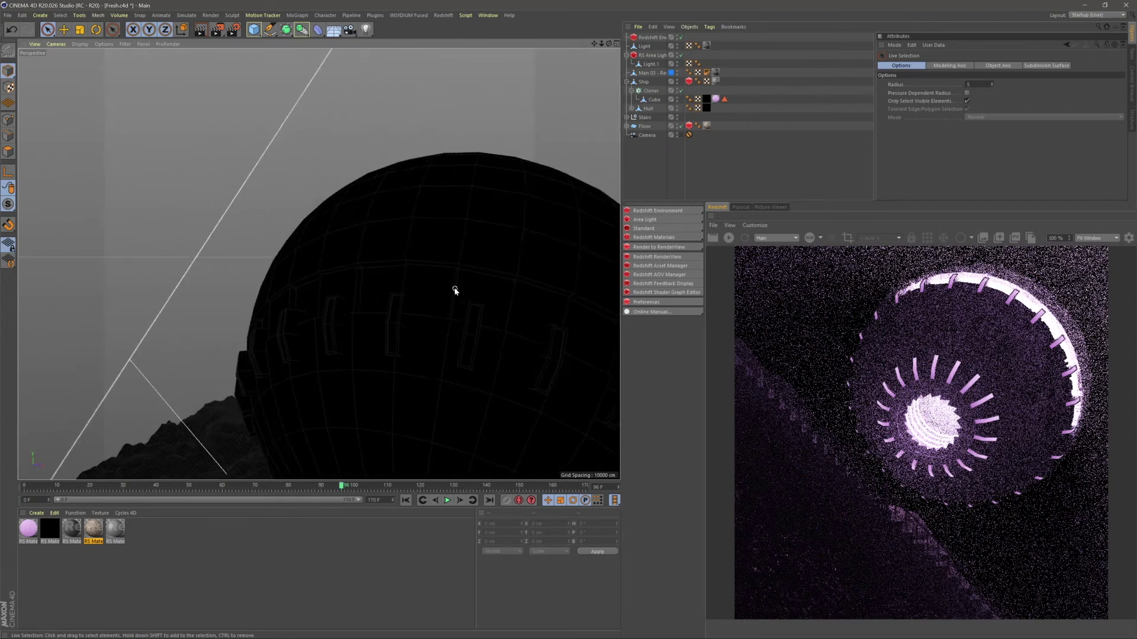
scroll(418, 257, "up", 3)
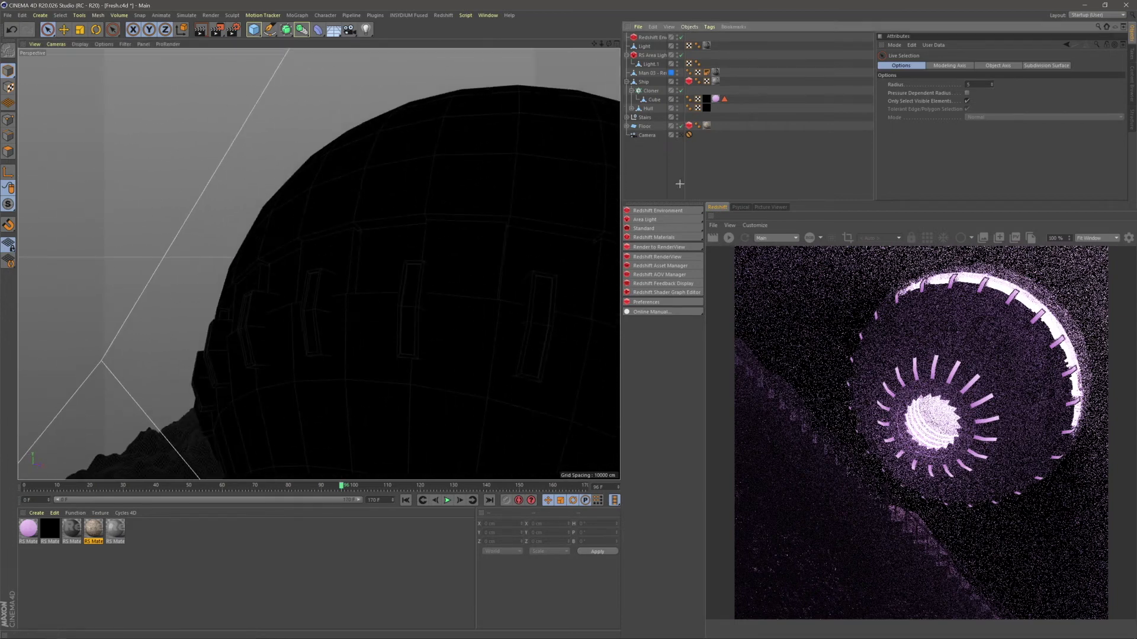
left_click(680, 135)
left_click(848, 238)
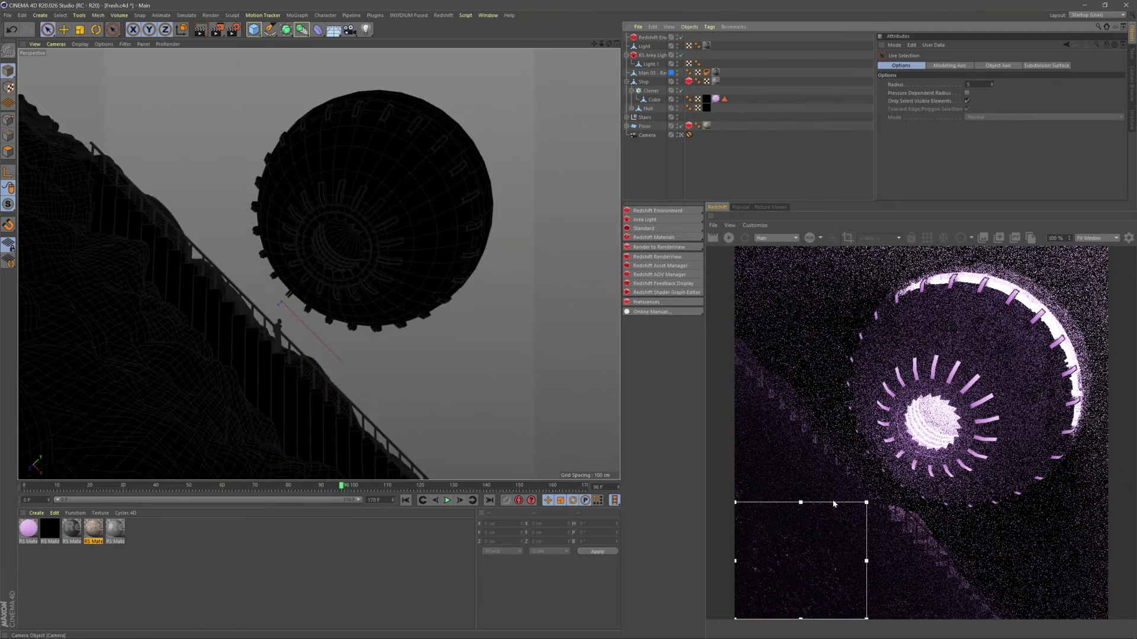
- Move and resize the render region over the ship's upper-right part with the glowing band
left_click_drag(866, 502, 1012, 557)
left_click_drag(866, 591, 962, 310)
left_click_drag(831, 338, 917, 405)
left_click_drag(958, 315, 934, 294)
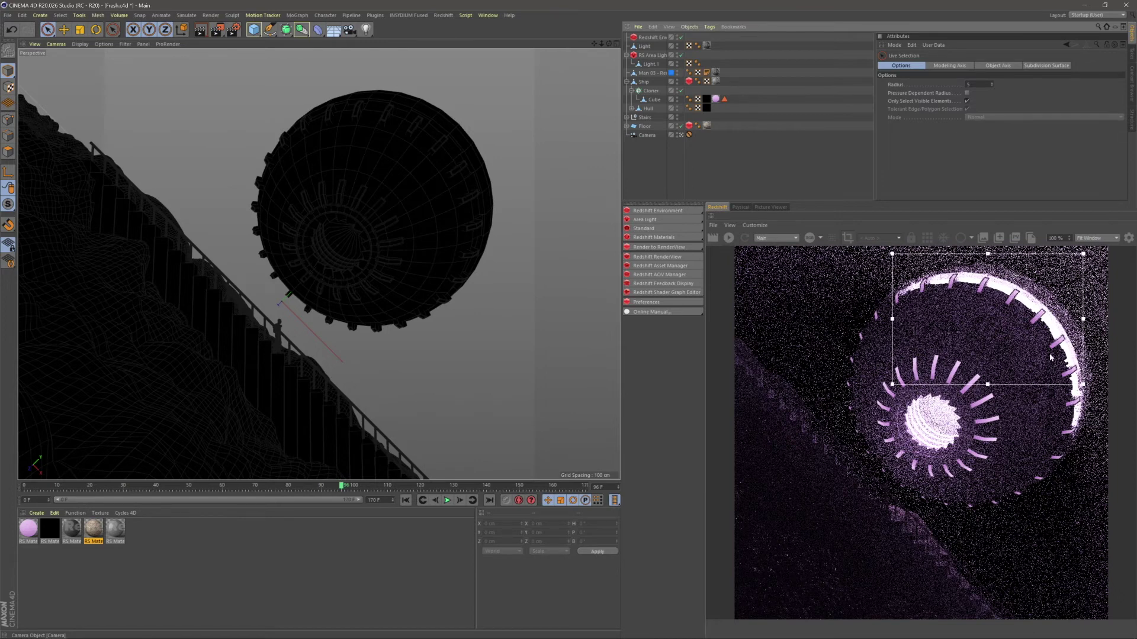
left_click_drag(988, 385, 988, 425)
mouse_move(988, 379)
left_mouse_down()
mouse_move(1009, 386)
mouse_move(999, 372)
left_mouse_up()
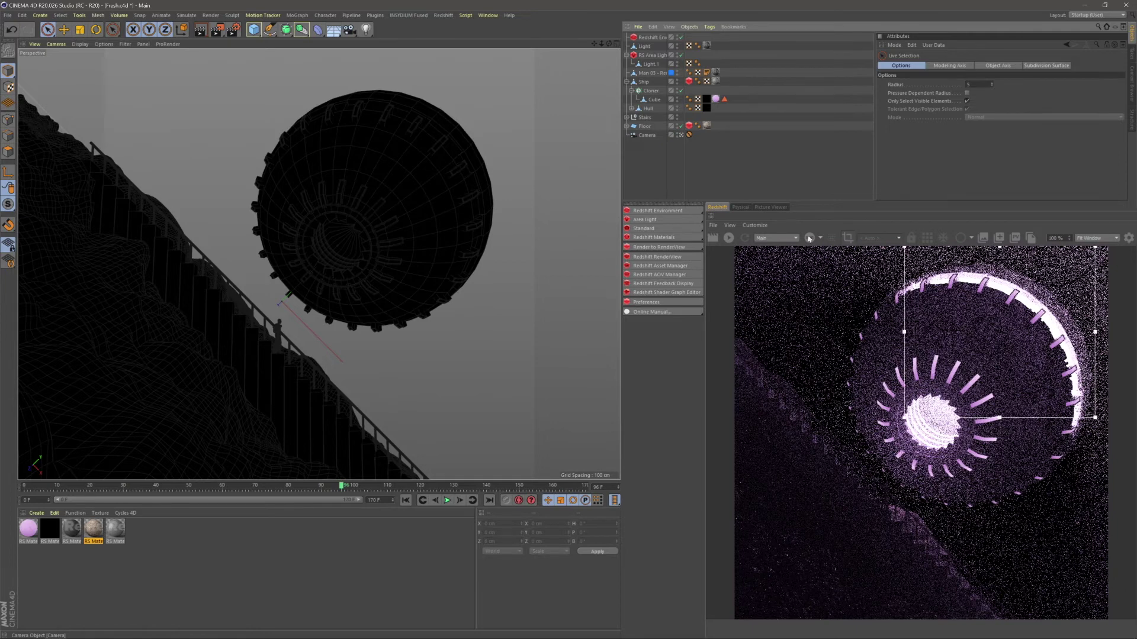
- Start the Redshift preview, enlarge the region to cover more of the ship and turn region rendering off
left_click(729, 238)
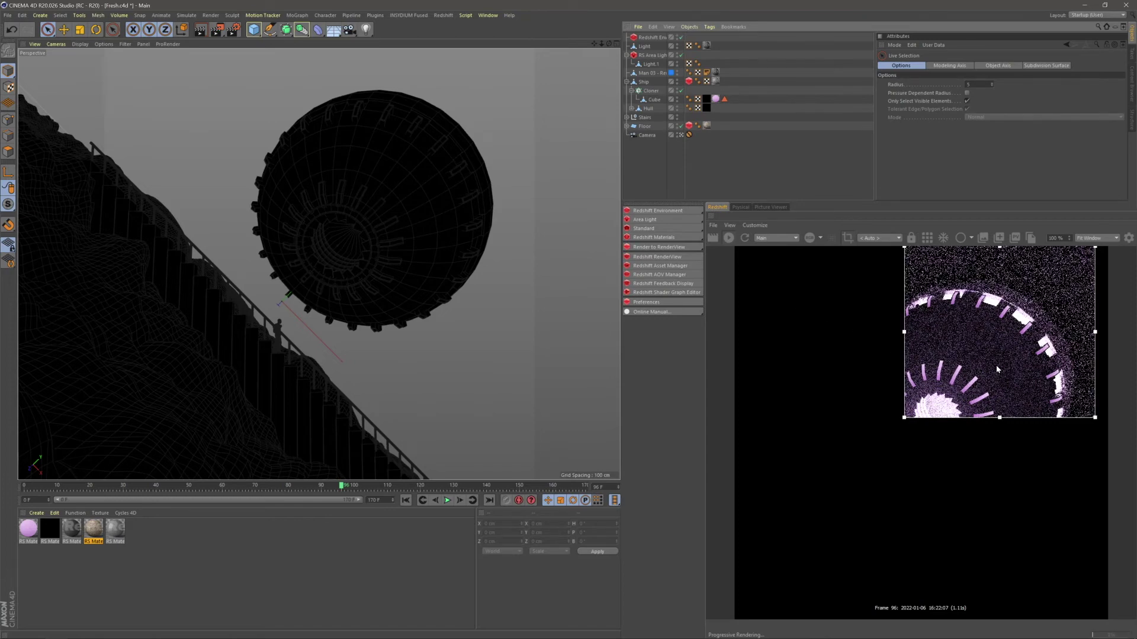
left_click_drag(904, 417, 813, 477)
left_click(847, 237)
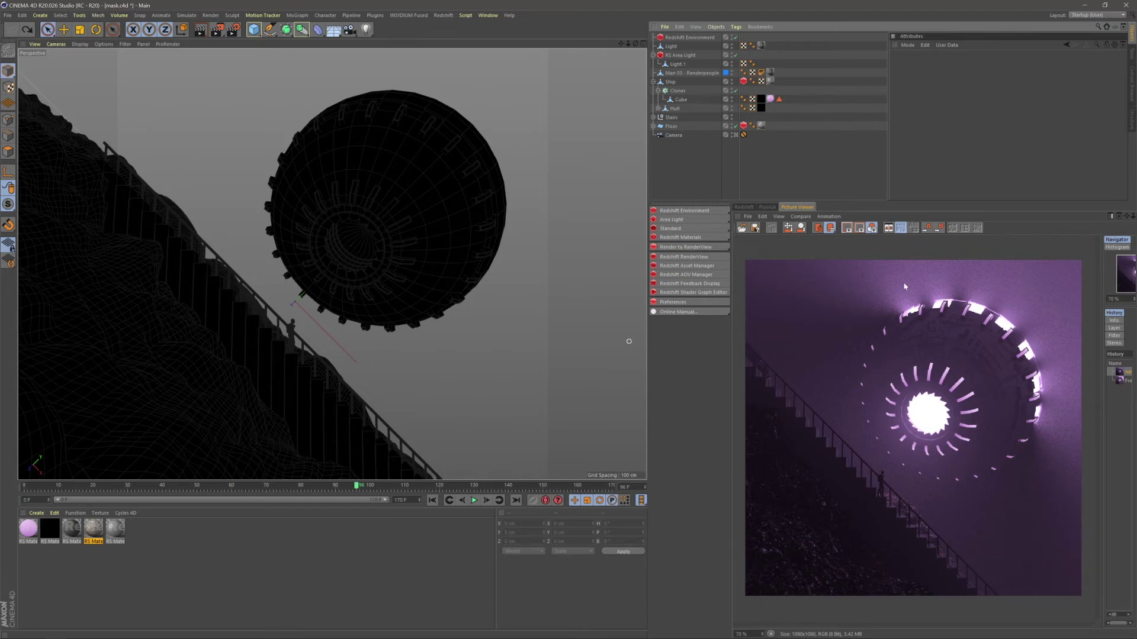
- Compare the two finished renders in the Picture Viewer history
key("Down")
key("Up")
key("Down")
key("Up")
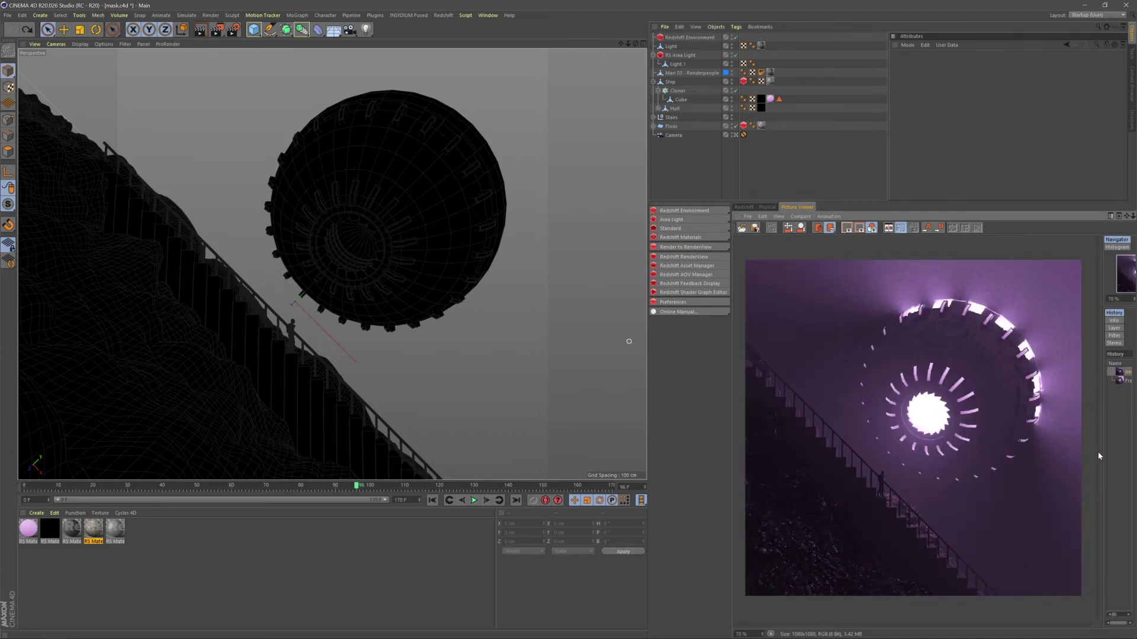
key("Down")
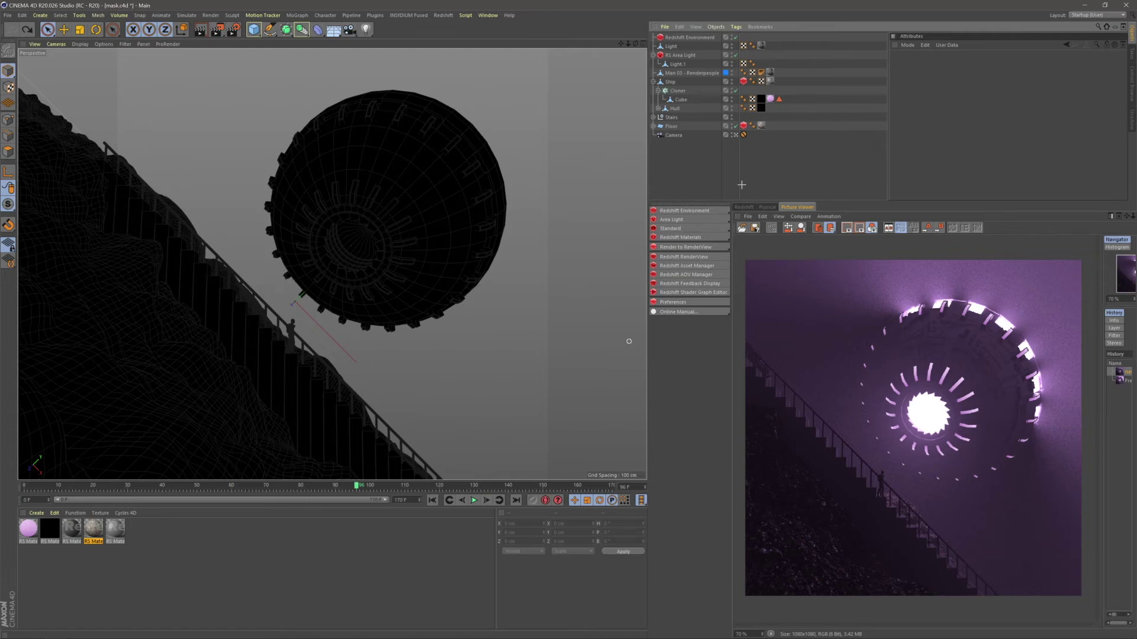
- Delete the purple emissive material and its leftover tag on the Cube object
left_click(178, 560)
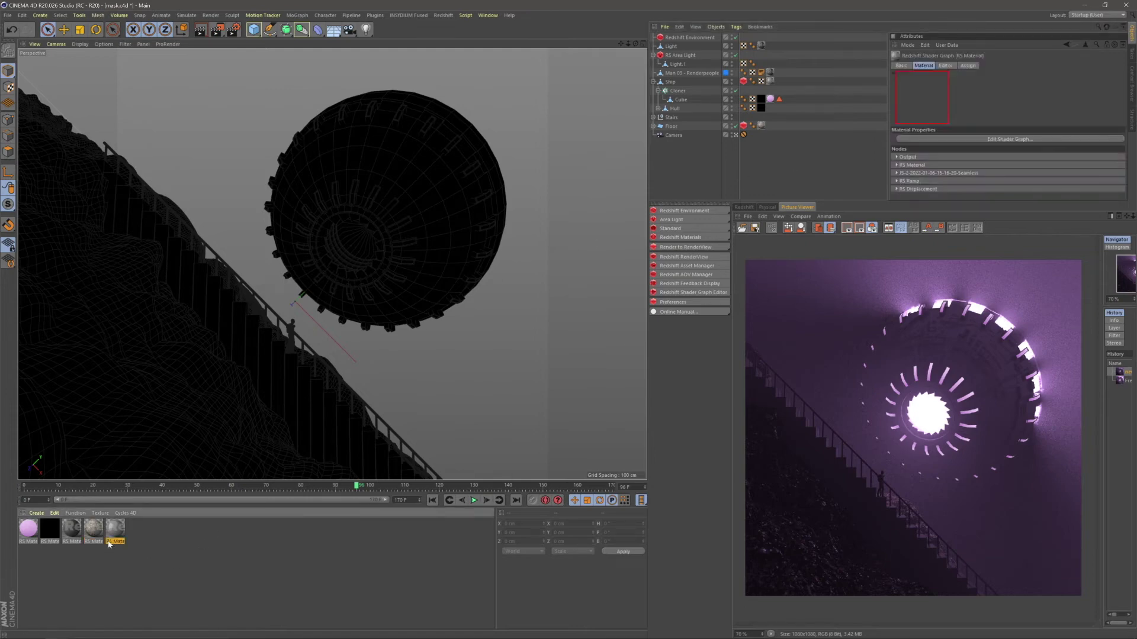
left_click(27, 536)
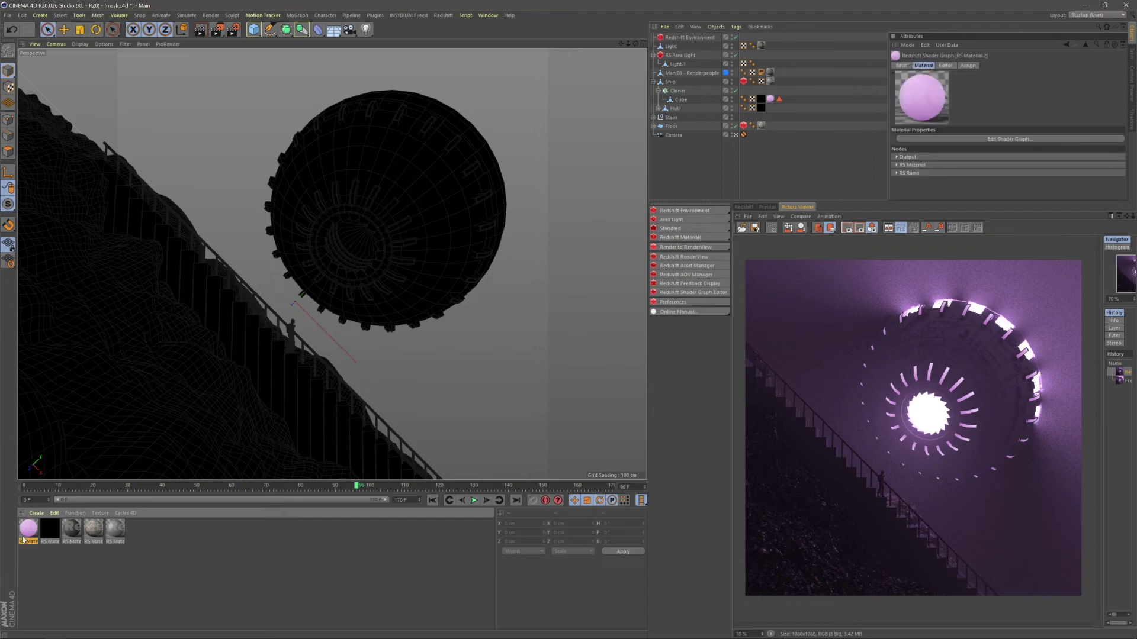
key("Delete")
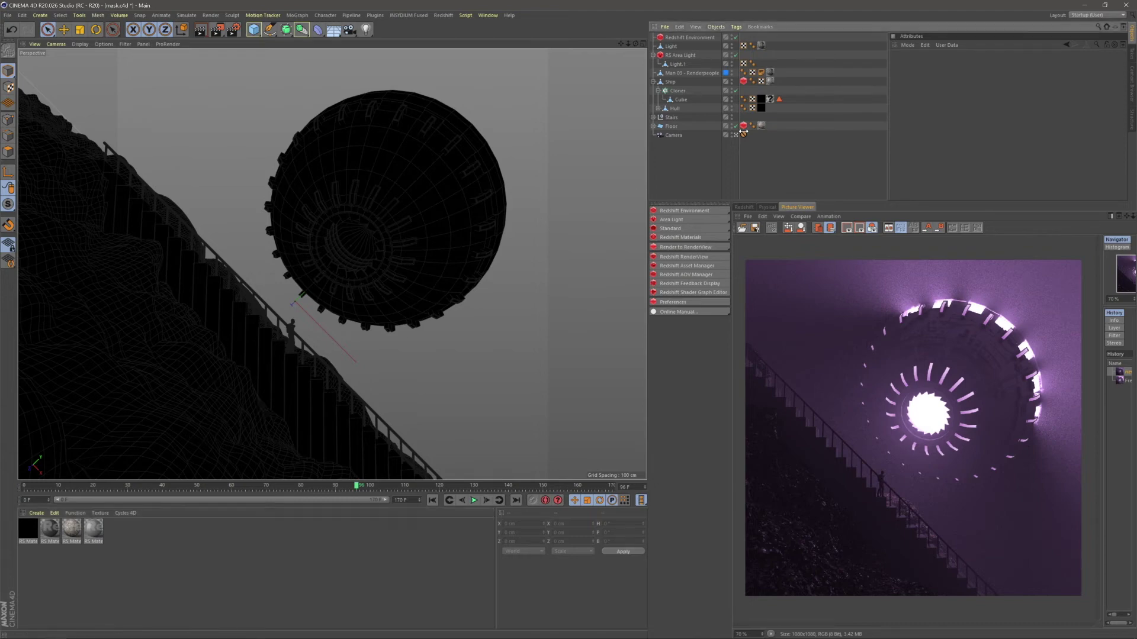
left_click(681, 99)
left_click(538, 196)
- Delete the black material and the dark textured material from the scene
left_click(670, 83)
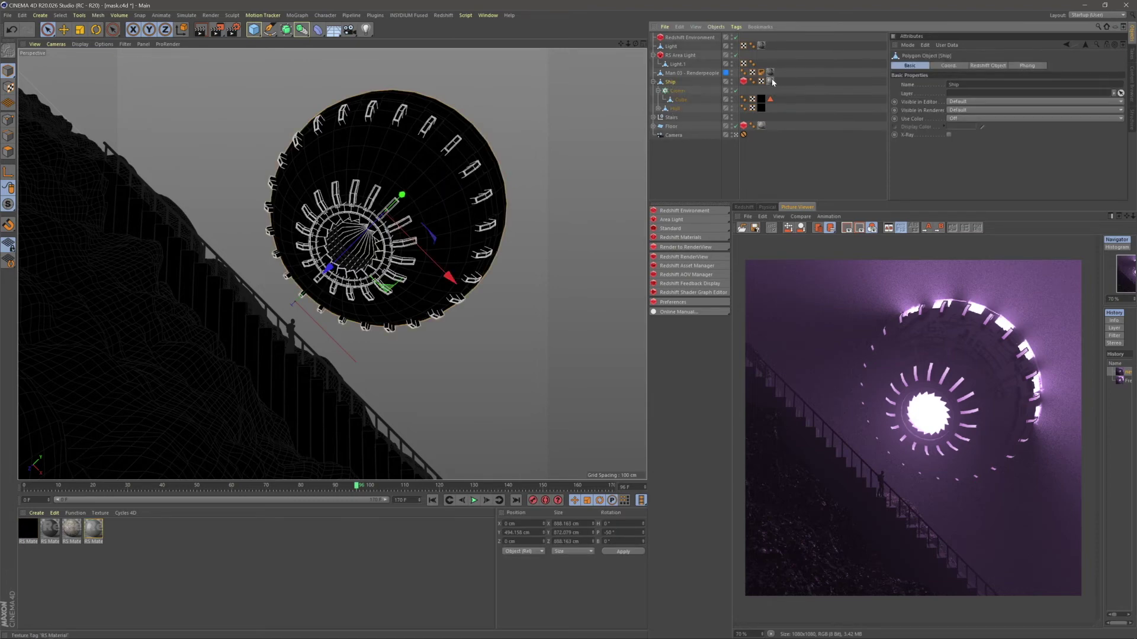
key("Delete")
left_click(25, 530)
key("Delete")
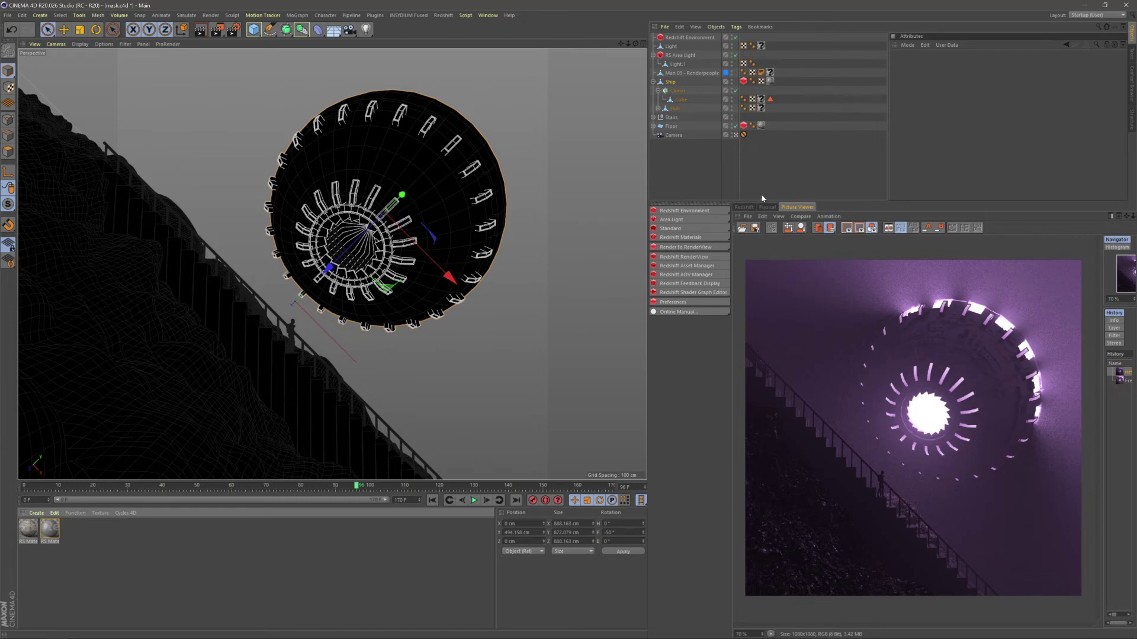
left_click(744, 184)
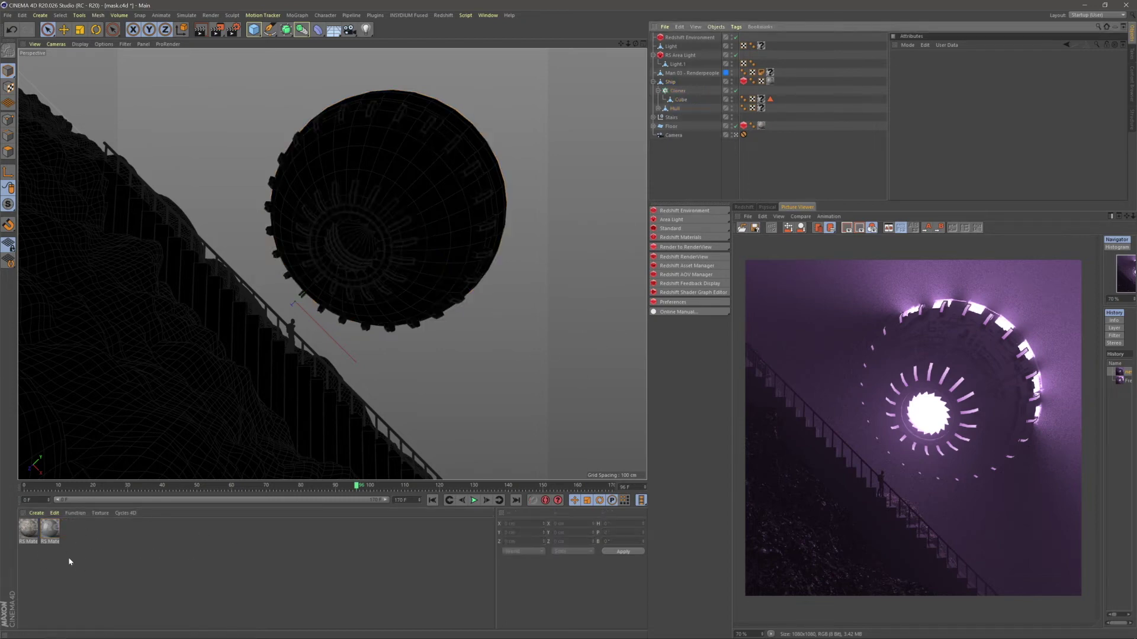
- Remove all nodes from the rock material's shader graph except Output, the displacement texture and RS Displacement
double_click(28, 530)
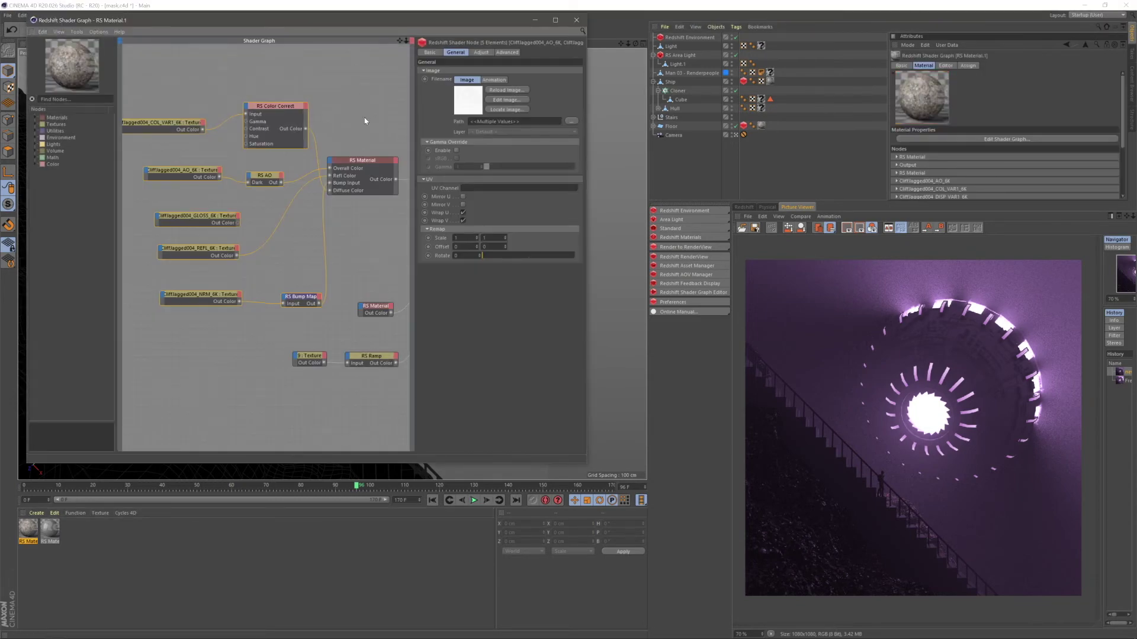
left_click_drag(158, 77, 379, 399)
key("Delete")
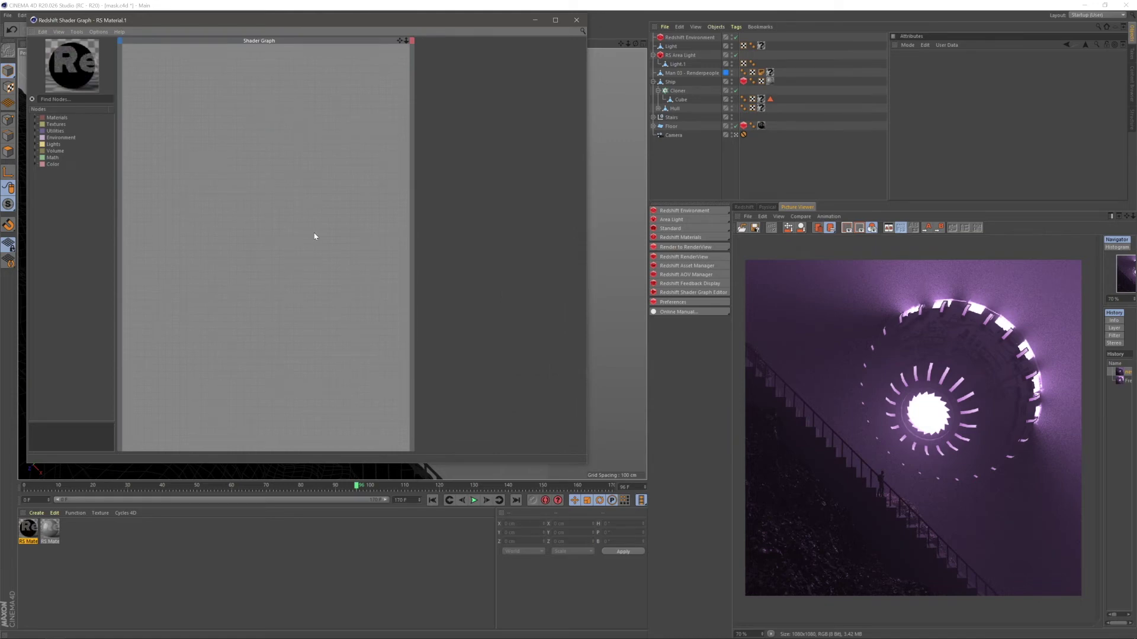
key("ctrl+z")
key("Delete")
- Add a Material node, connect it to the Output's Surface, and reduce its diffuse and reflection weights to zero
type("mat")
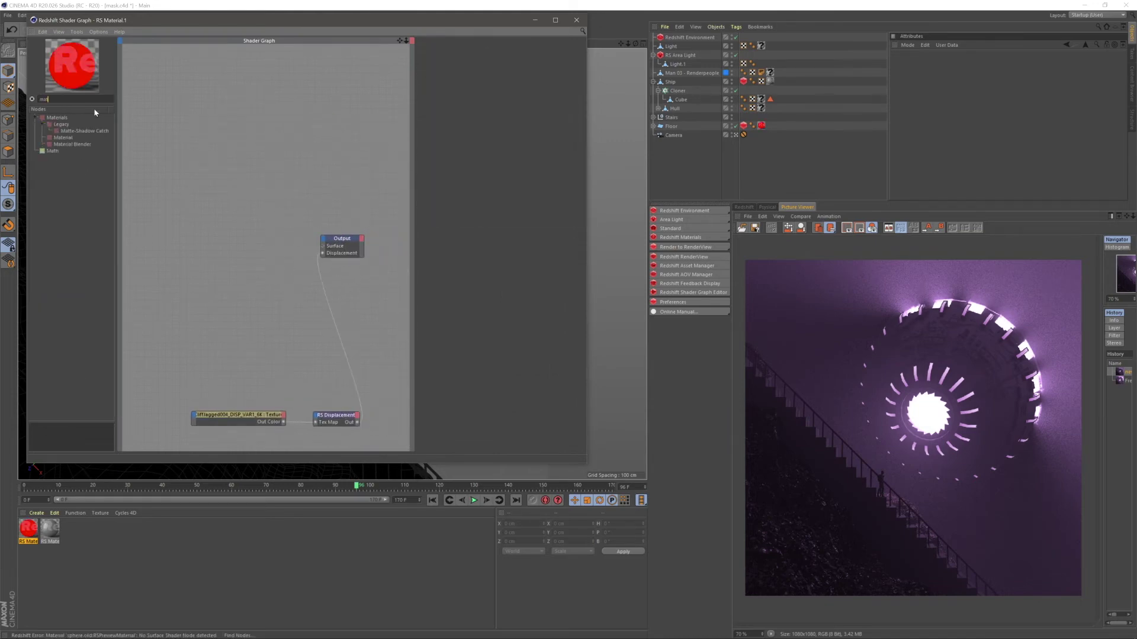
left_click_drag(60, 139, 264, 230)
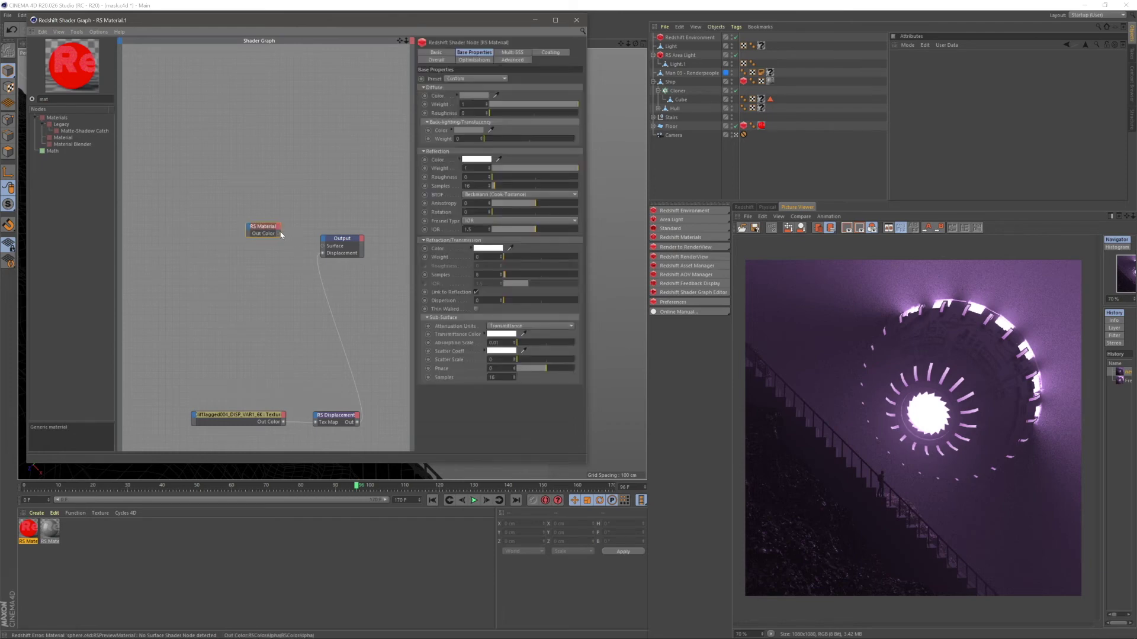
left_click_drag(325, 250, 322, 246)
left_click_drag(510, 105, 485, 105)
left_click_drag(519, 169, 484, 168)
- Give the material a fully saturated red emission with an emission weight of 1, and close the shader graph
left_click(439, 61)
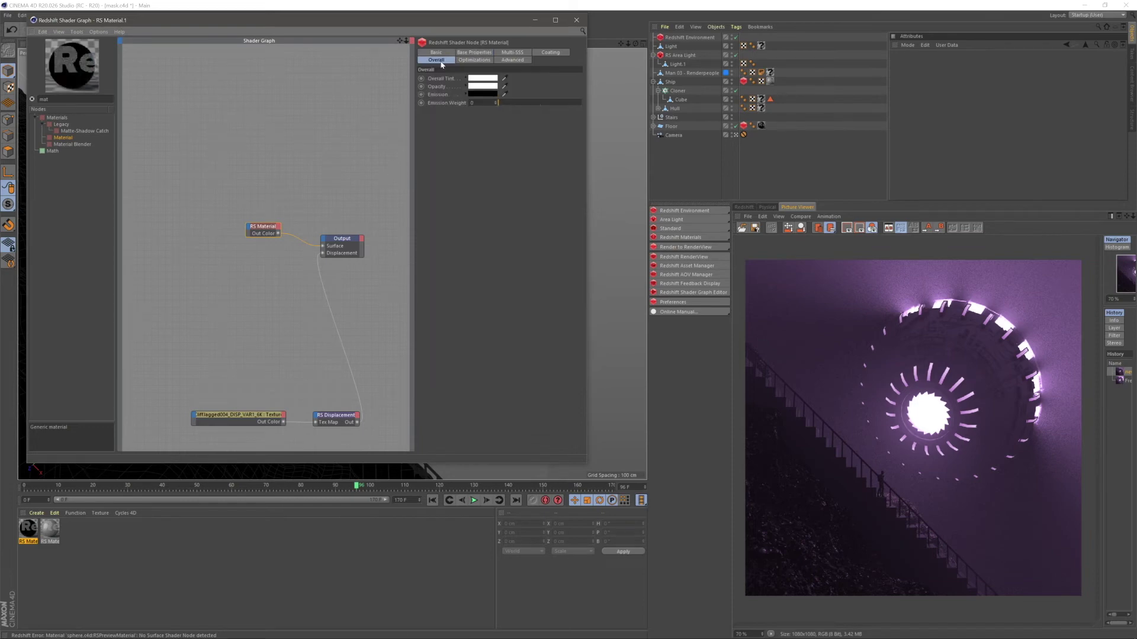
left_click(487, 96)
left_click_drag(565, 101, 573, 101)
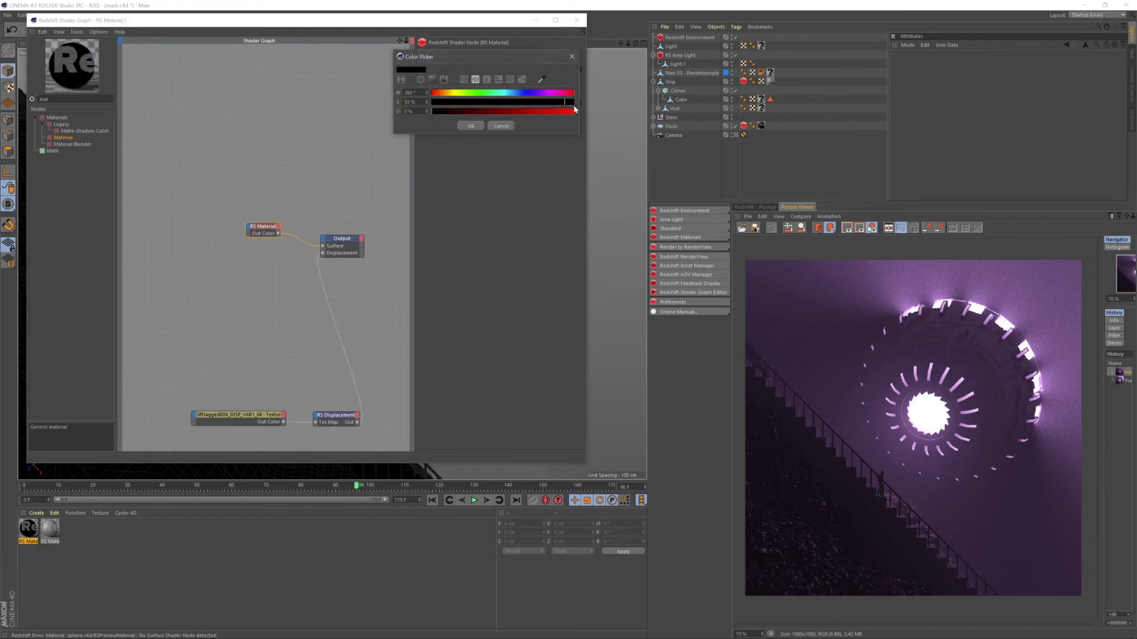
left_click(572, 111)
left_click(471, 125)
type("1")
key("Return")
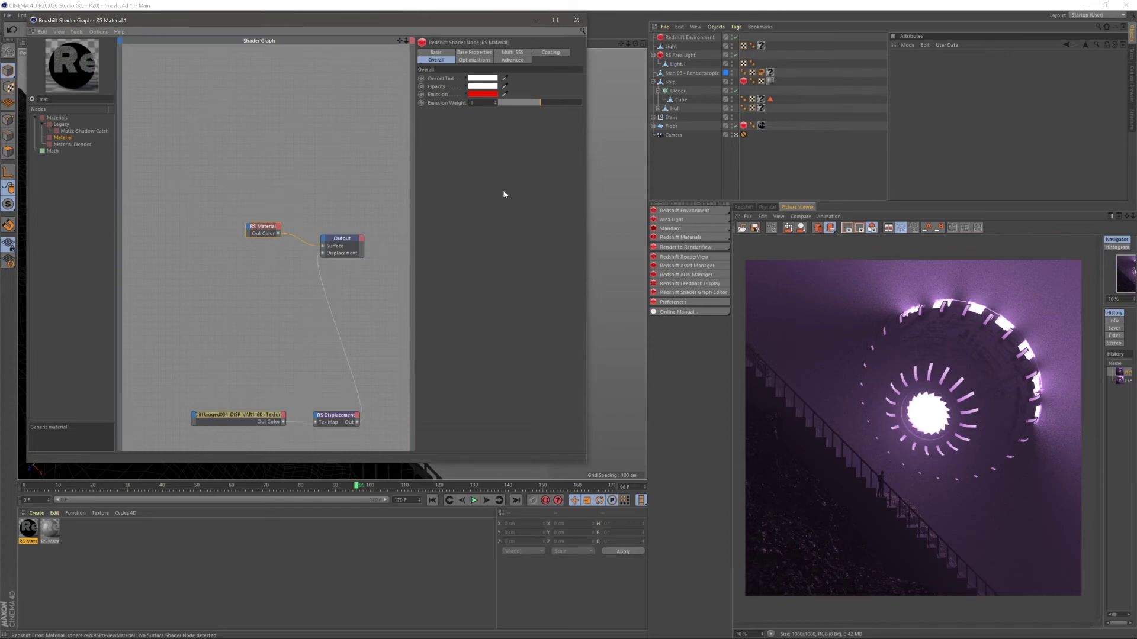
left_click(577, 20)
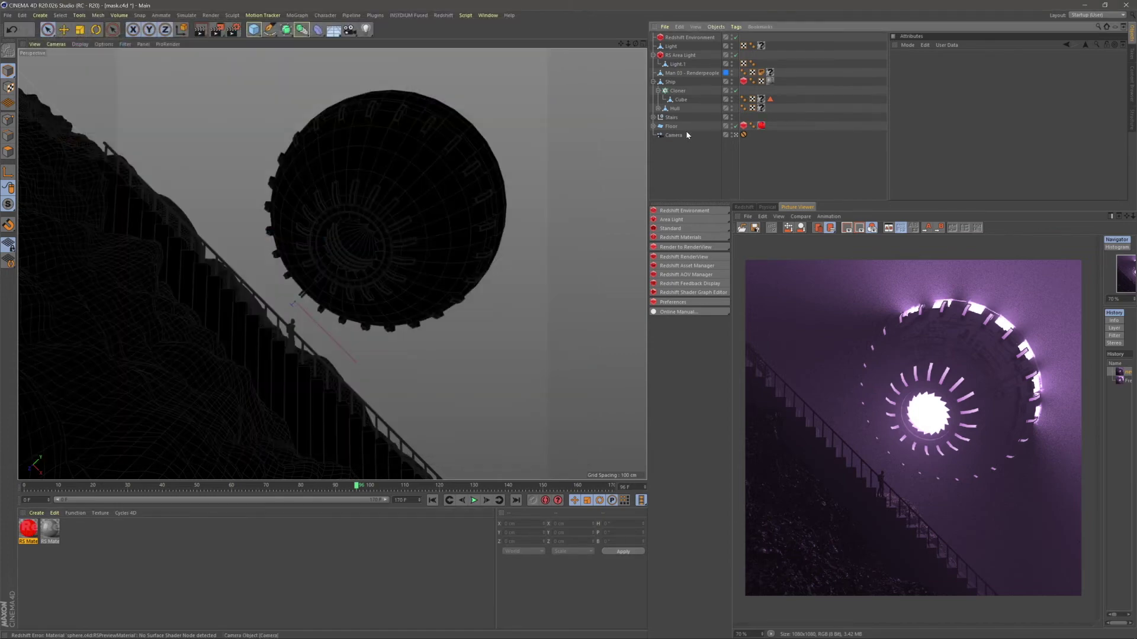
- Move Light.1 out of RS Area Light to the top level, and delete the area light and the Redshift Environment
left_click_drag(676, 51, 674, 48)
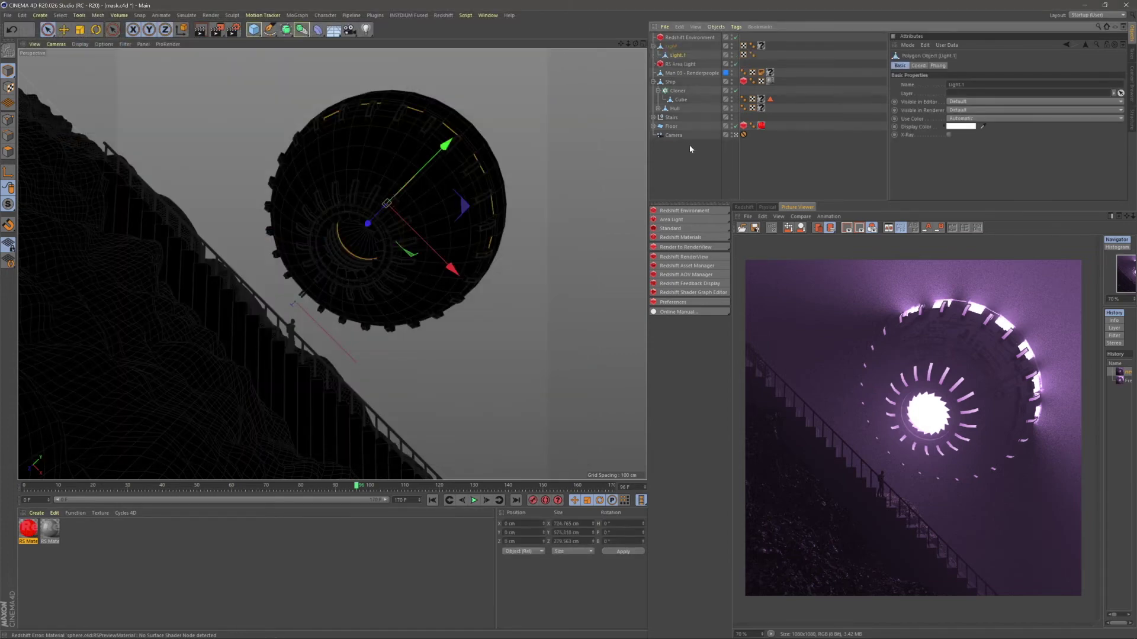
left_click(689, 157)
left_click_drag(678, 55, 669, 51)
left_click(680, 64)
key("Delete")
left_click(688, 37)
key("Delete")
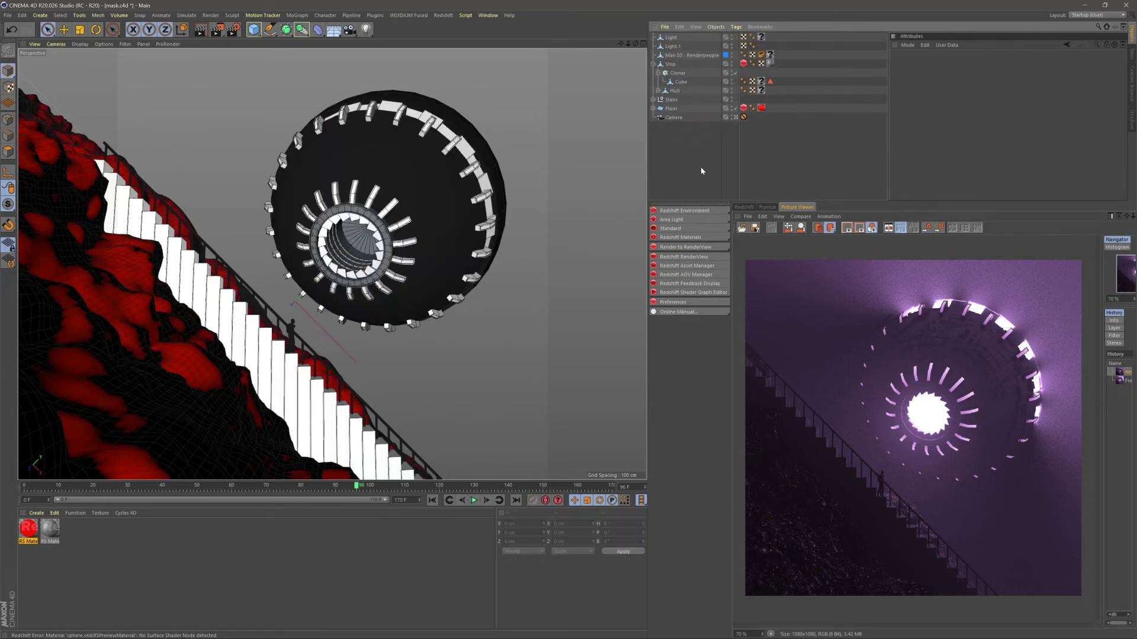
- Turn off the primary GI engine in the Redshift render settings
left_click(233, 29)
left_click(257, 83)
left_click(439, 60)
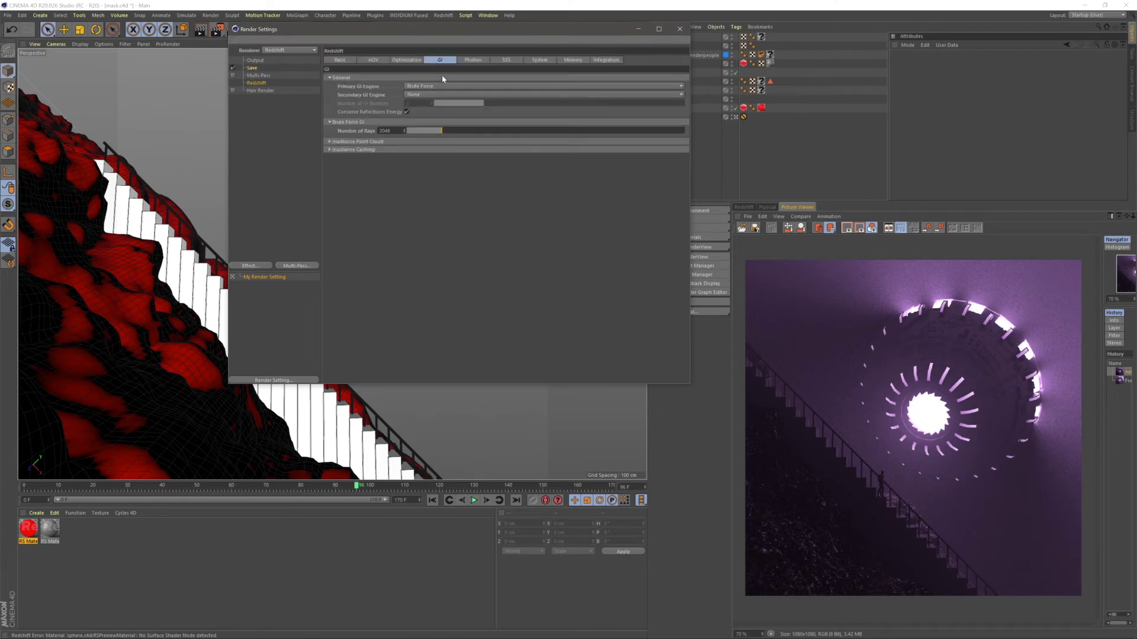
left_click(434, 86)
left_click(432, 94)
left_click(680, 29)
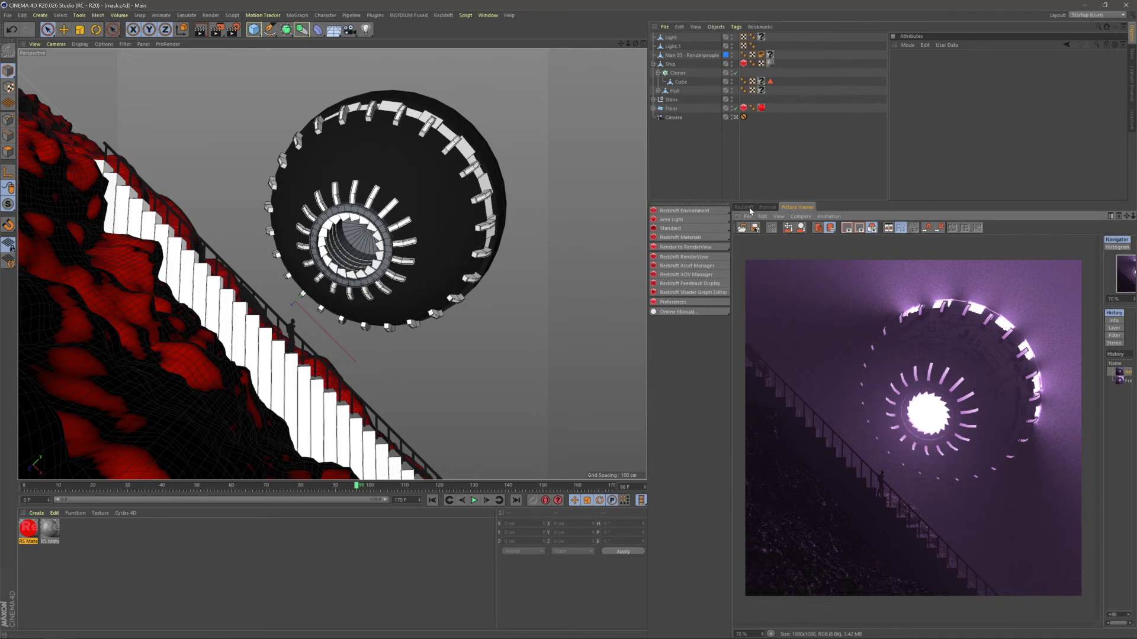
- Preview the scene's render in an enlarged Redshift render view and stop the preview
left_click(744, 207)
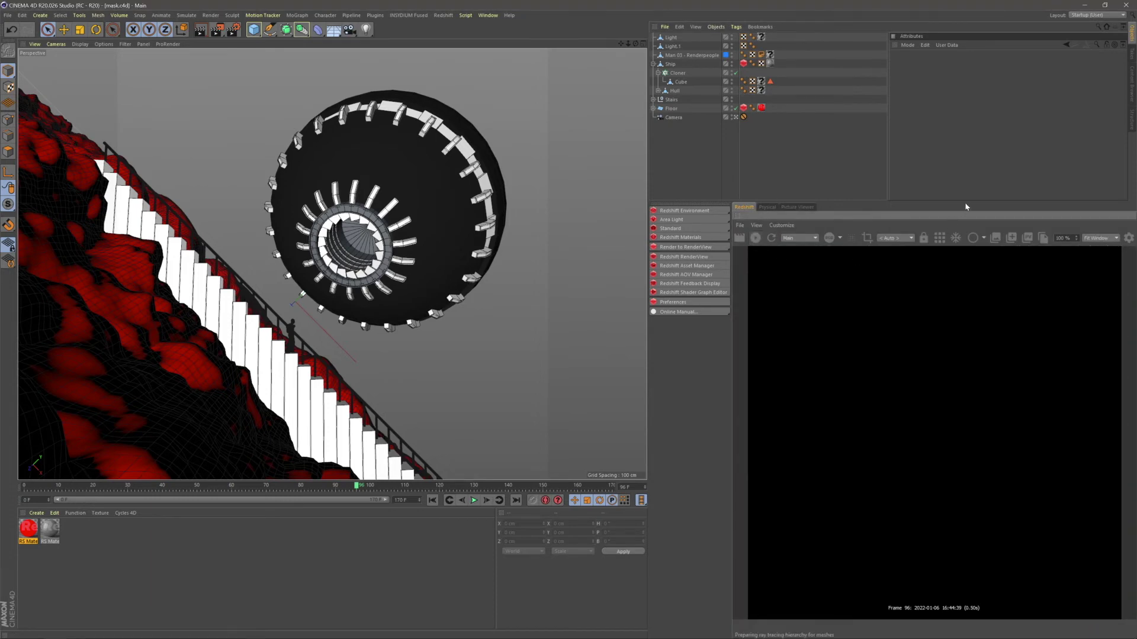
left_click_drag(972, 183, 972, 178)
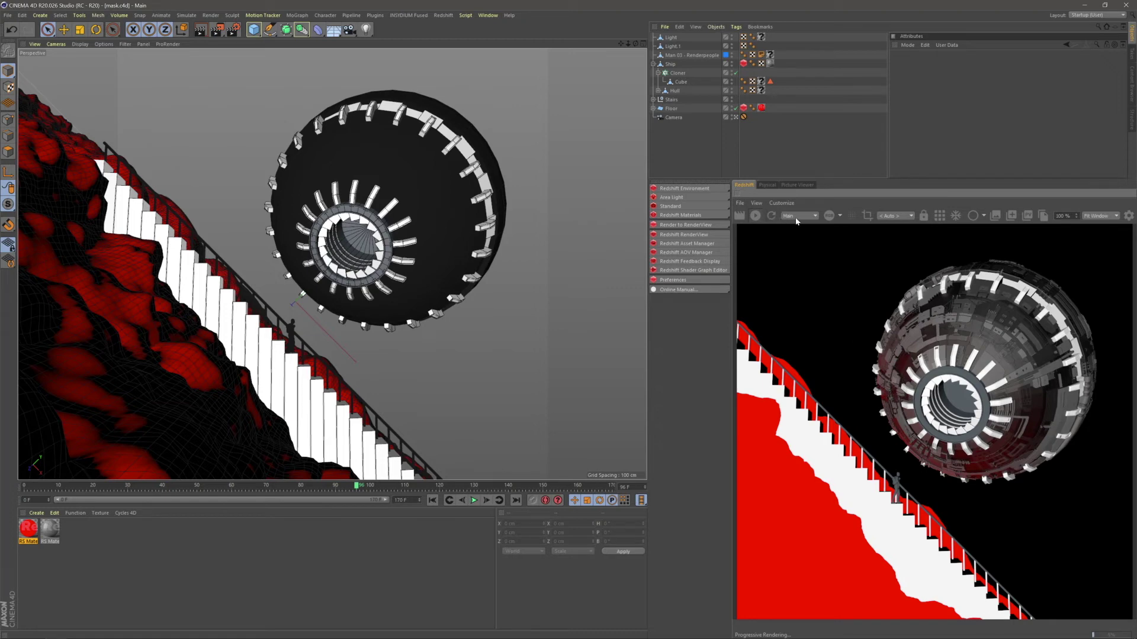
left_click(755, 216)
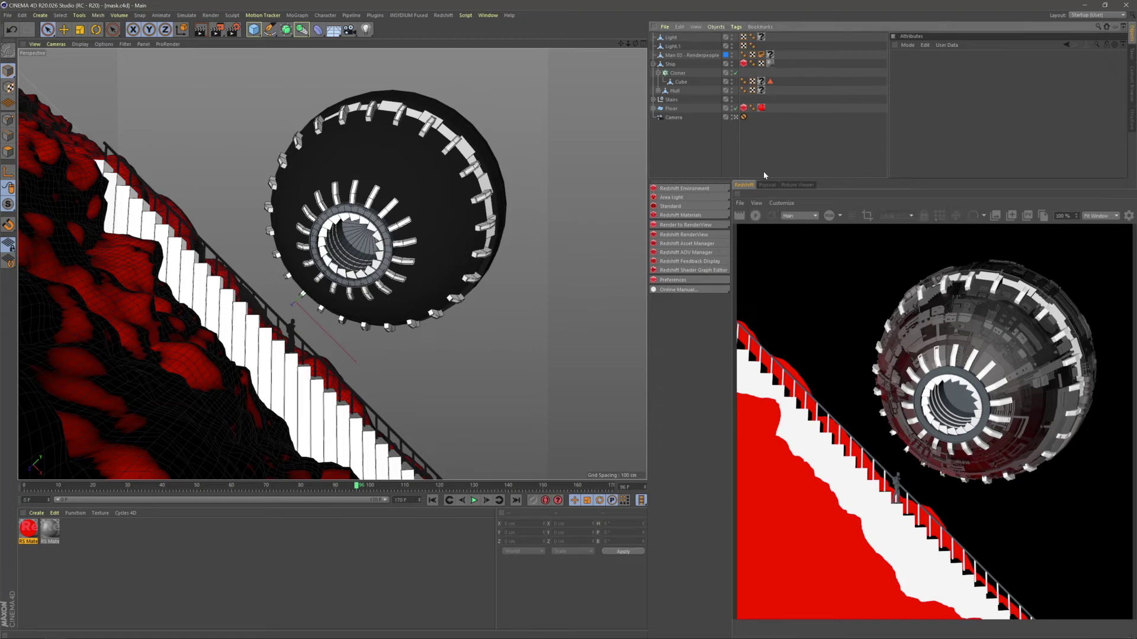
- Replace the ship material's Ramp and Material nodes with a new Material node connected to the Output's Surface
double_click(50, 530)
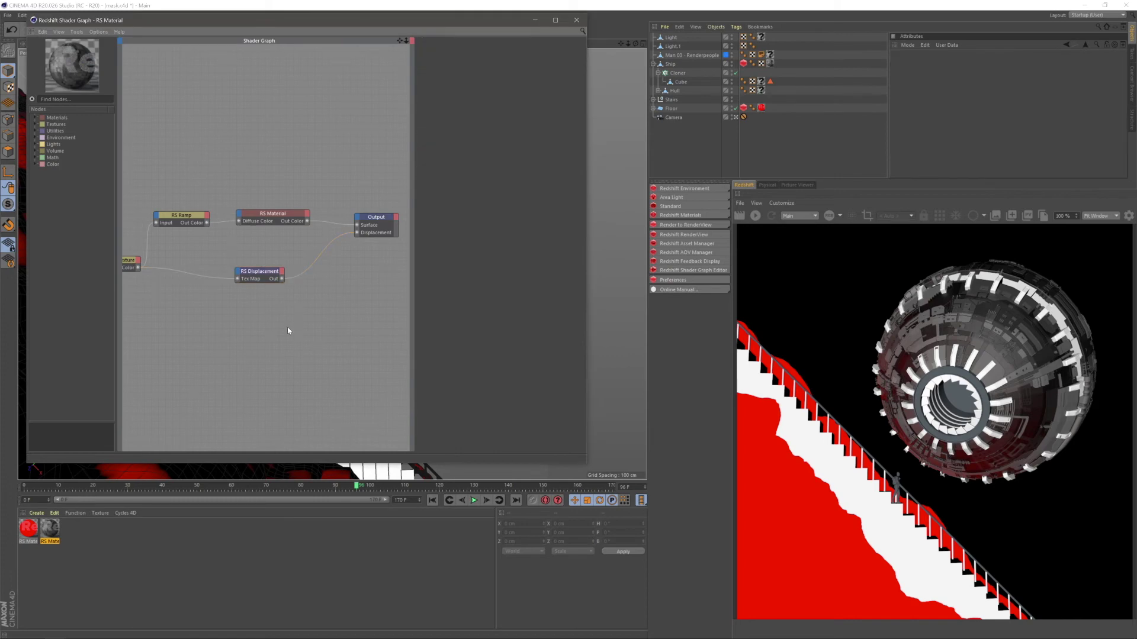
middle_click_drag(259, 328, 281, 345)
left_click_drag(195, 173, 294, 241)
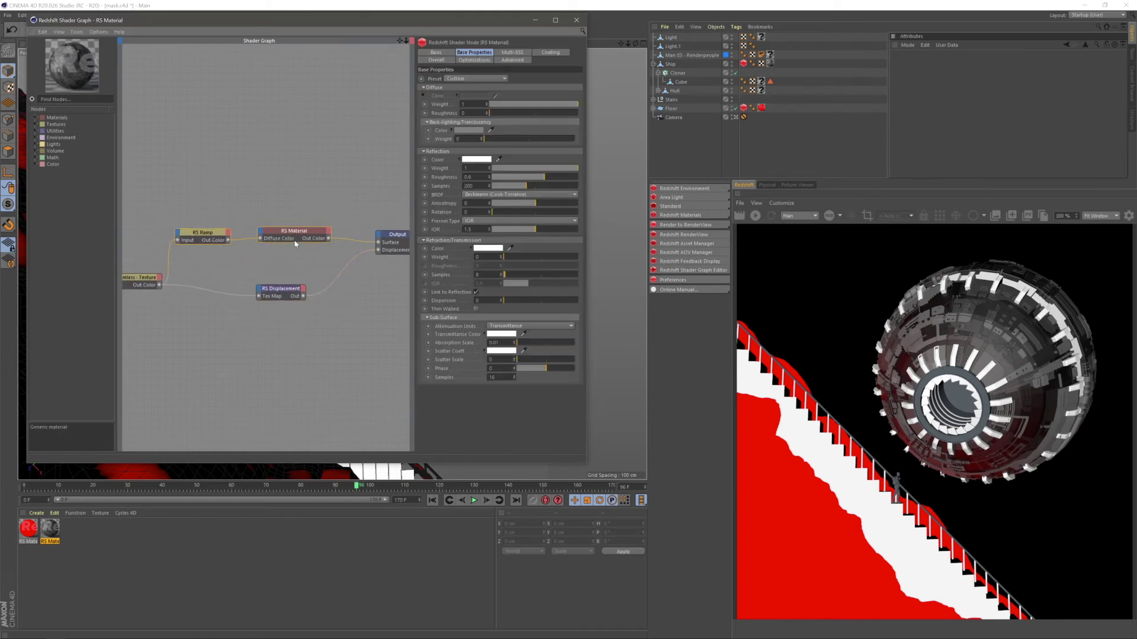
key("Delete")
type("mat")
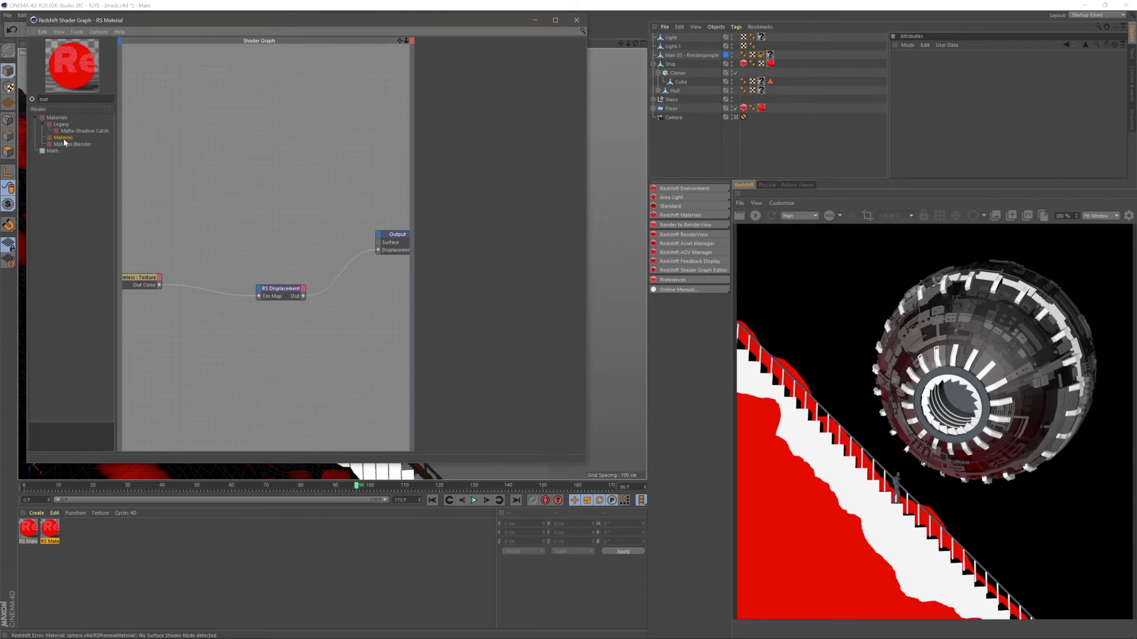
left_click_drag(64, 142, 235, 203)
left_click_drag(339, 228, 378, 242)
left_click_drag(236, 201, 262, 221)
- Reduce the new Material node's diffuse and reflection weights to zero
left_click(508, 111)
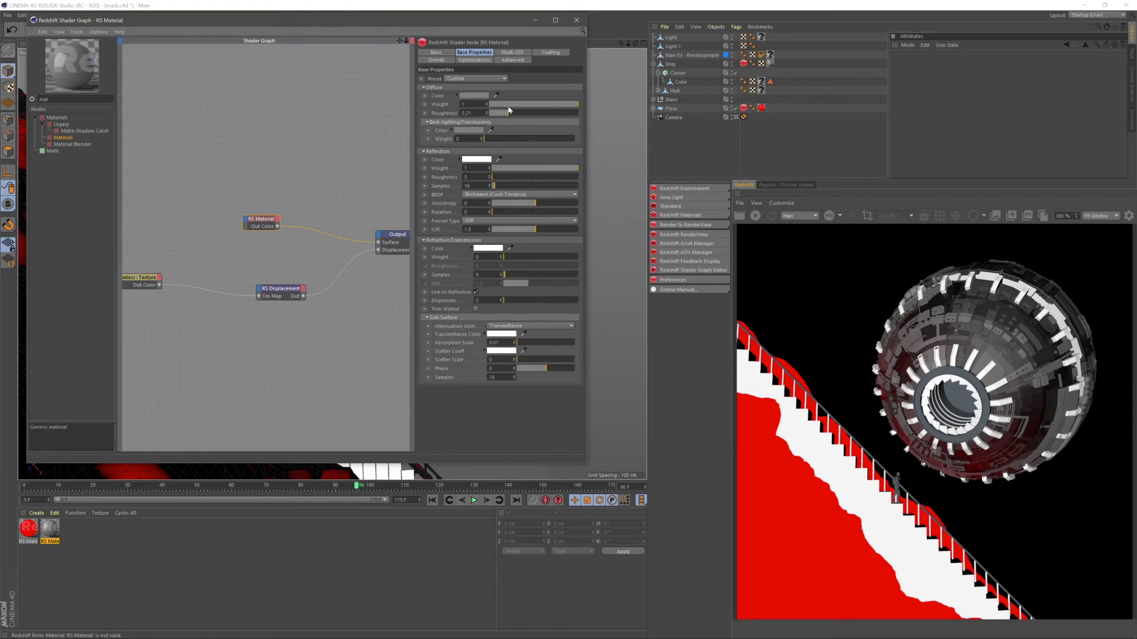
left_click_drag(507, 105, 482, 105)
left_click_drag(501, 168, 477, 169)
- Give the ship material a fully saturated purple emission with an emission weight of 1, and close the shader graph
left_click(437, 60)
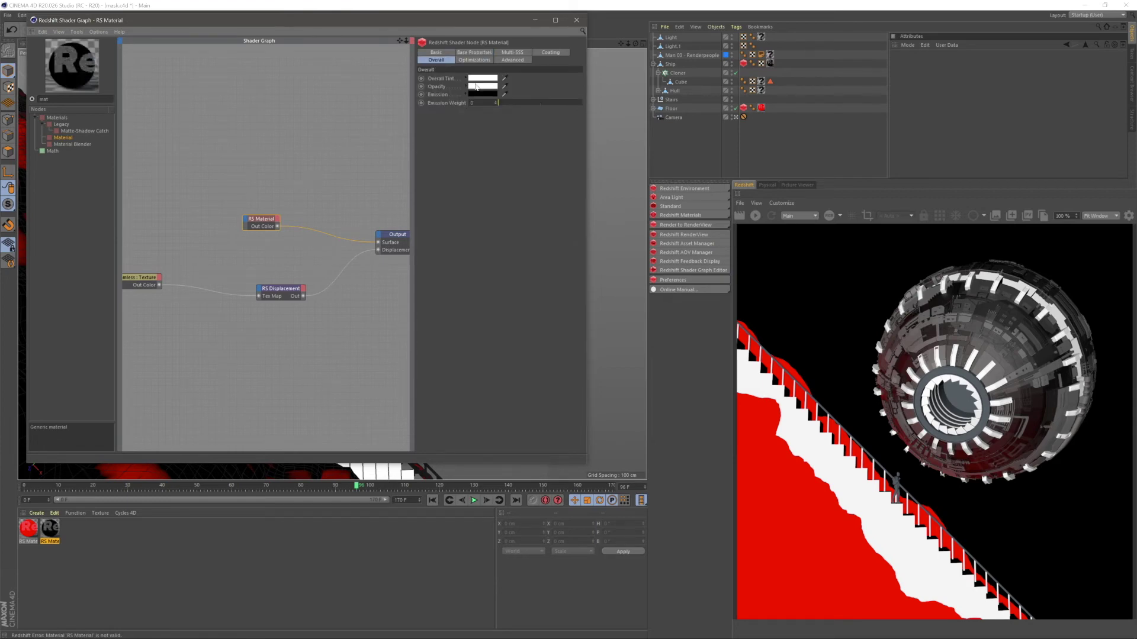
left_click(483, 95)
left_click(535, 95)
left_click_drag(534, 104, 569, 104)
left_click_drag(555, 113, 578, 110)
left_click(465, 128)
left_click(575, 21)
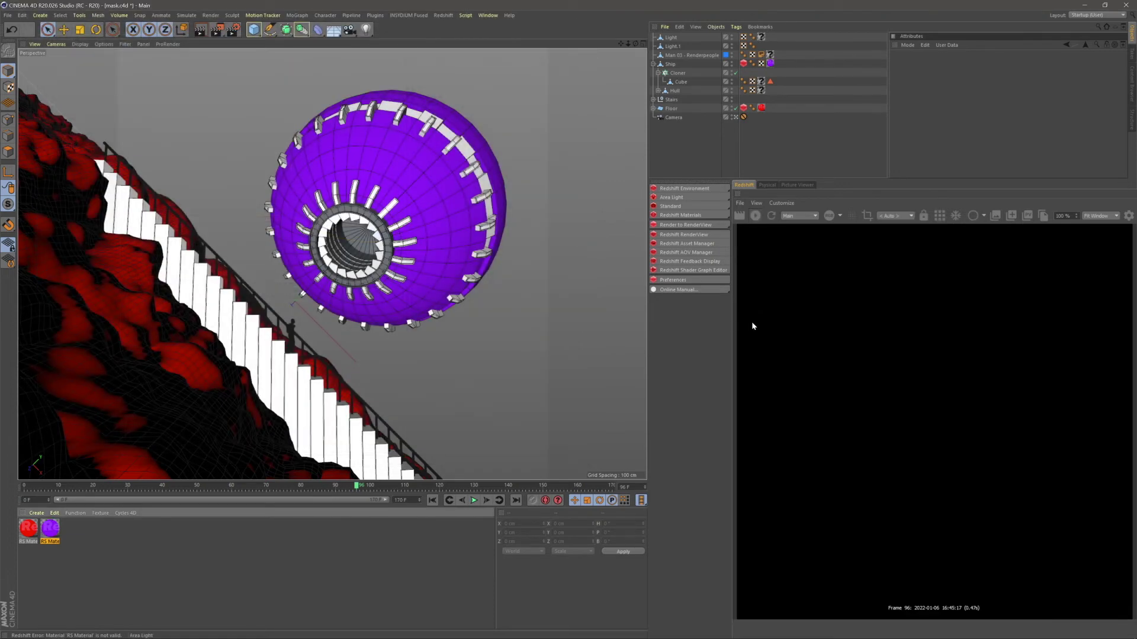
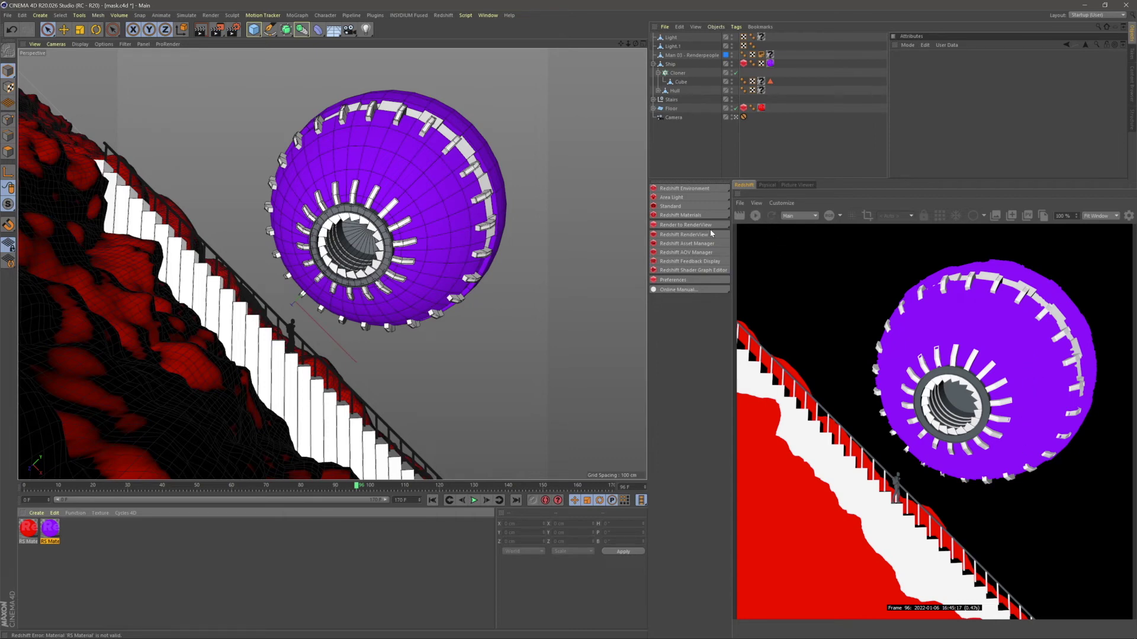
- Duplicate the purple material and delete the texture and Displacement nodes from the copy
left_click_drag(51, 530, 63, 538, "ctrl")
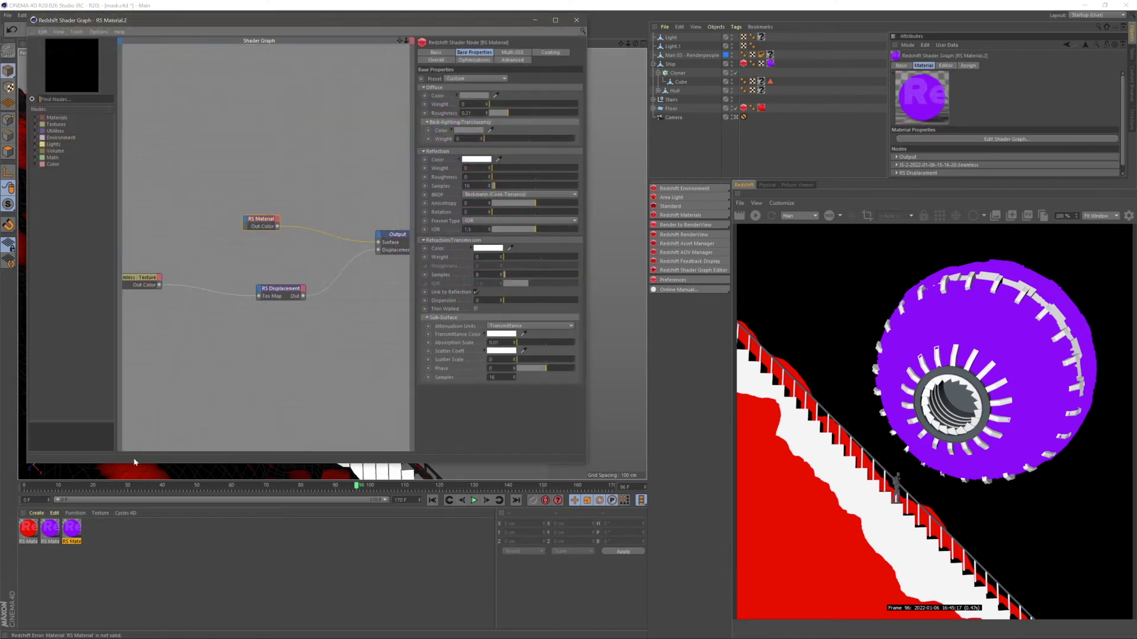
left_click(180, 338)
left_click_drag(298, 263, 128, 333)
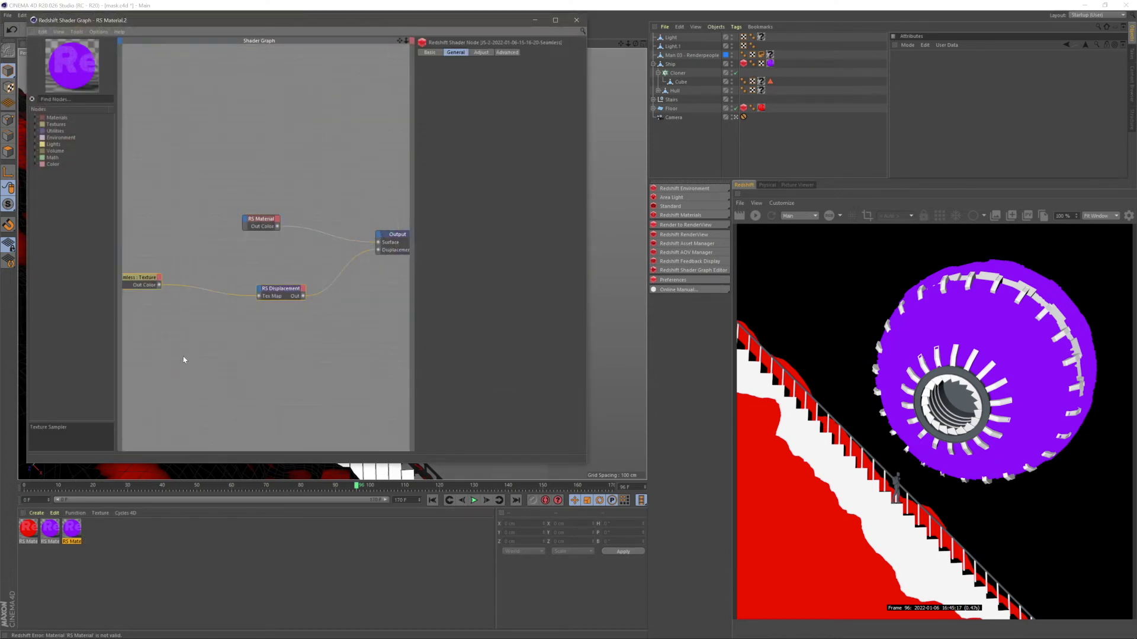
key("Delete")
left_click(577, 20)
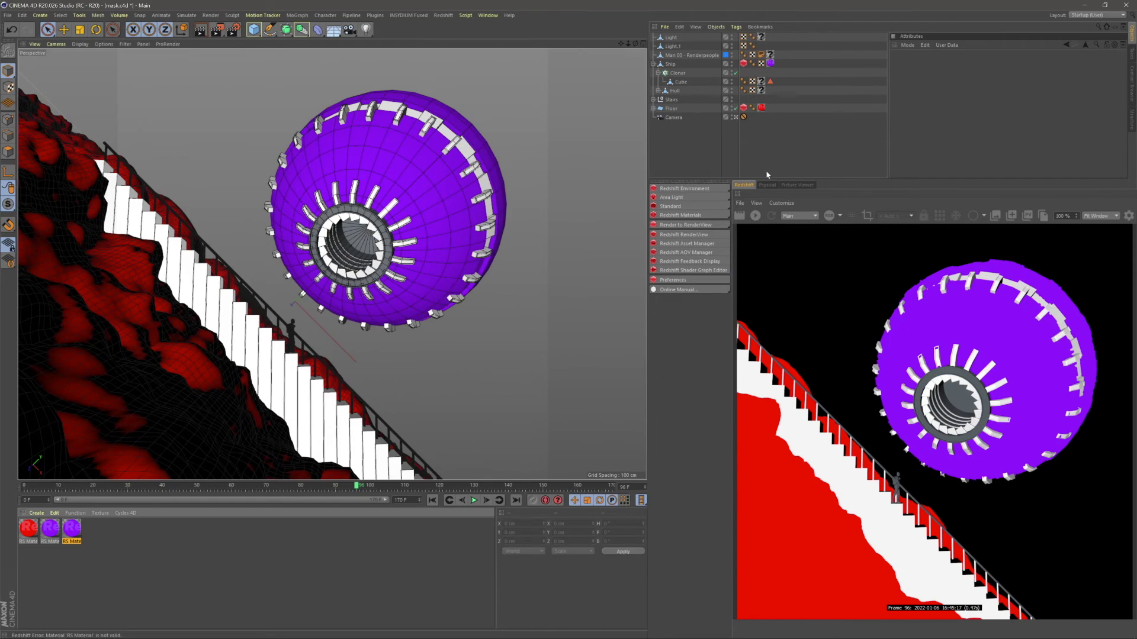
- Apply the purple material without displacement to the ship's Hull, the cloned Cube and the Light object, and return to the scene camera
left_click(736, 118)
left_click_drag(503, 202, 435, 253, "alt")
right_click_drag(435, 252, 456, 188, "alt")
middle_click_drag(457, 188, 414, 221, "alt")
left_click_drag(72, 529, 413, 235)
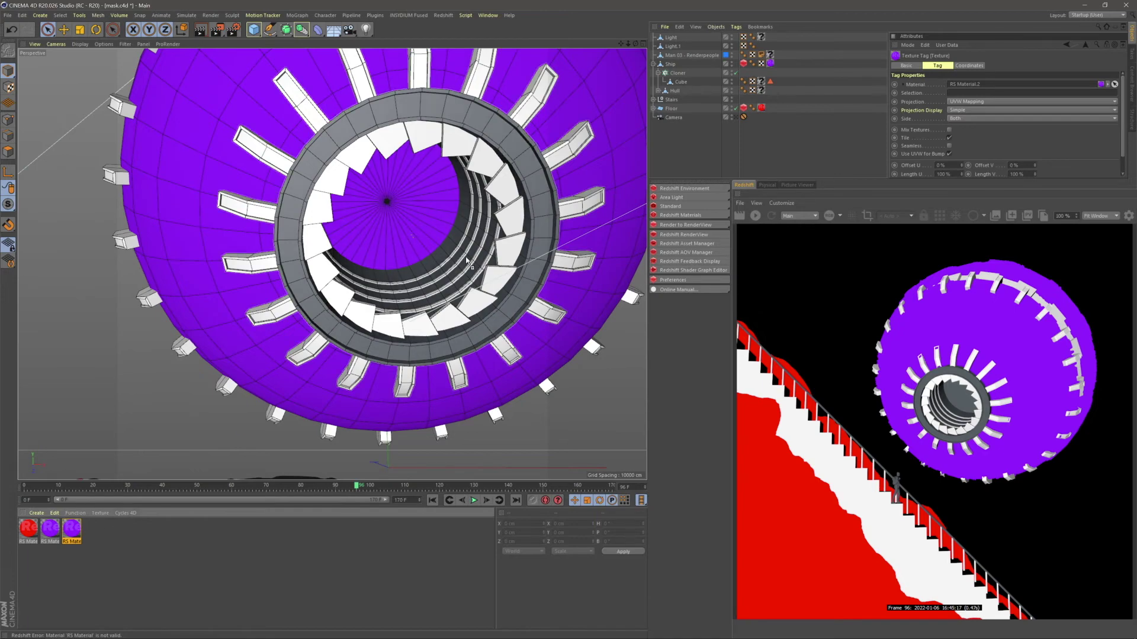
left_click_drag(73, 528, 263, 214)
left_click_drag(303, 167, 377, 310, "alt")
right_click_drag(377, 310, 389, 275, "alt")
left_click_drag(389, 275, 339, 260, "alt")
left_click_drag(72, 531, 358, 259)
scroll(359, 256, "down", 3)
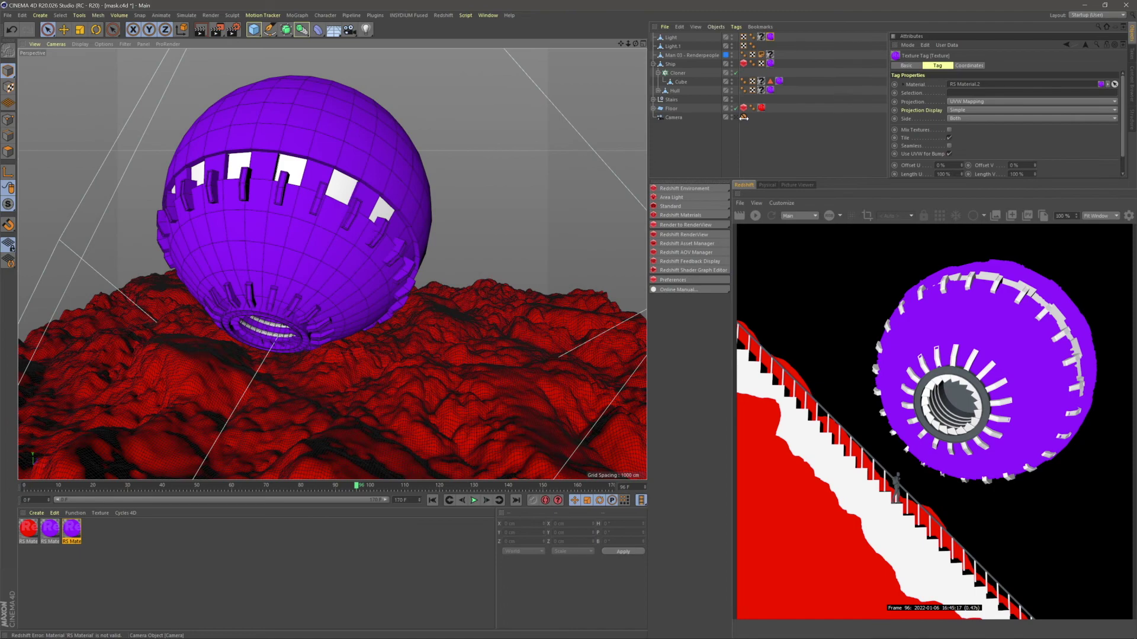
left_click(735, 118)
- Make a copy of the plain purple material with a green emission and apply it to Light.1
left_click_drag(70, 531, 98, 537, "ctrl")
double_click(96, 534)
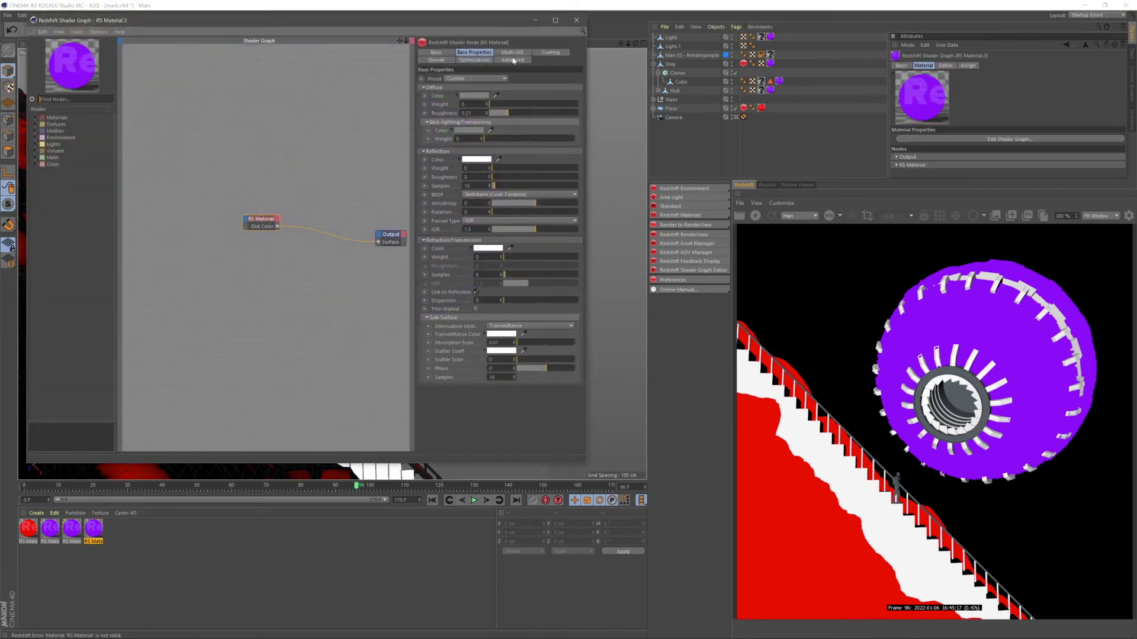
left_click(513, 58)
left_click(480, 60)
left_click(442, 60)
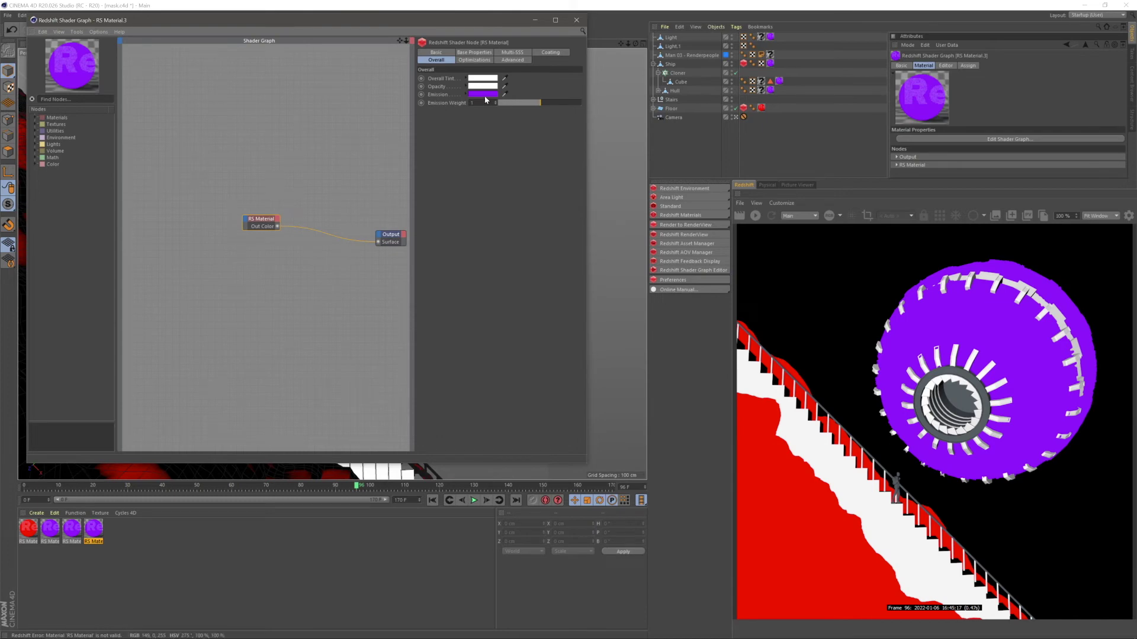
left_click(482, 94)
left_click(486, 95)
left_click(475, 130)
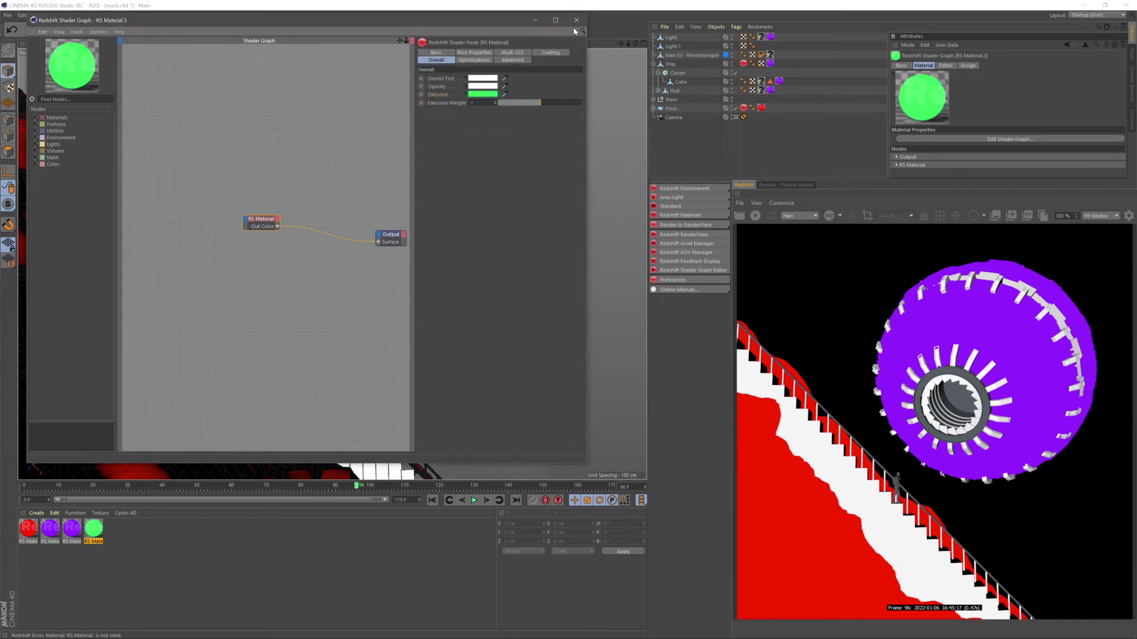
left_click(577, 20)
left_click_drag(402, 238, 488, 207)
left_click(713, 158)
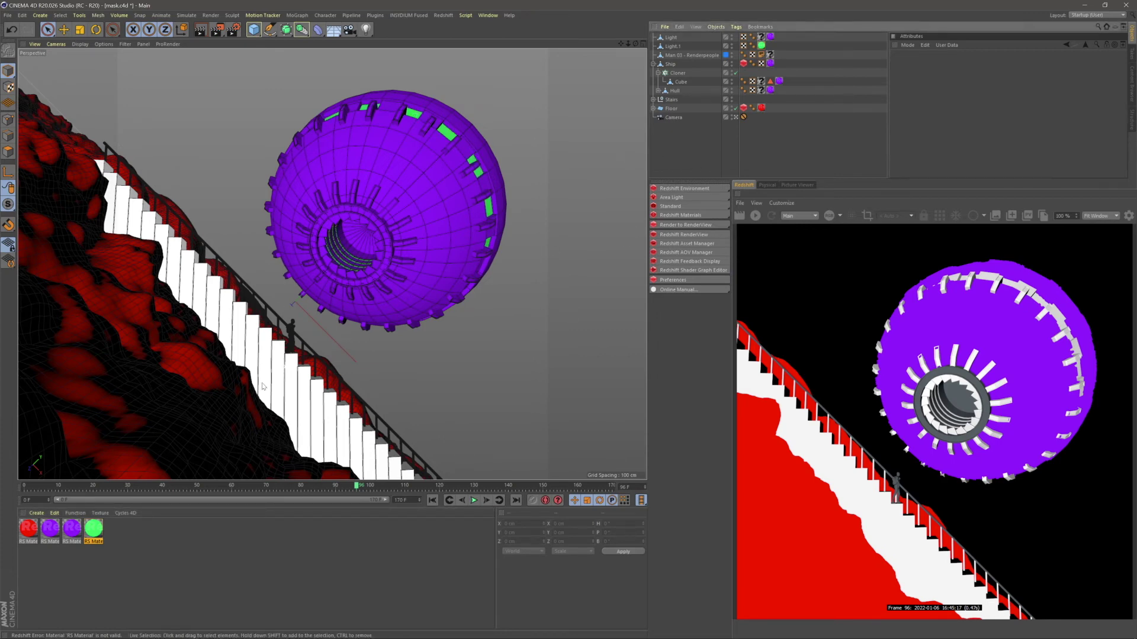
- Make a copy of the green material with a yellow emission and apply it to the man and the stairs
left_click_drag(96, 532, 116, 537, "ctrl")
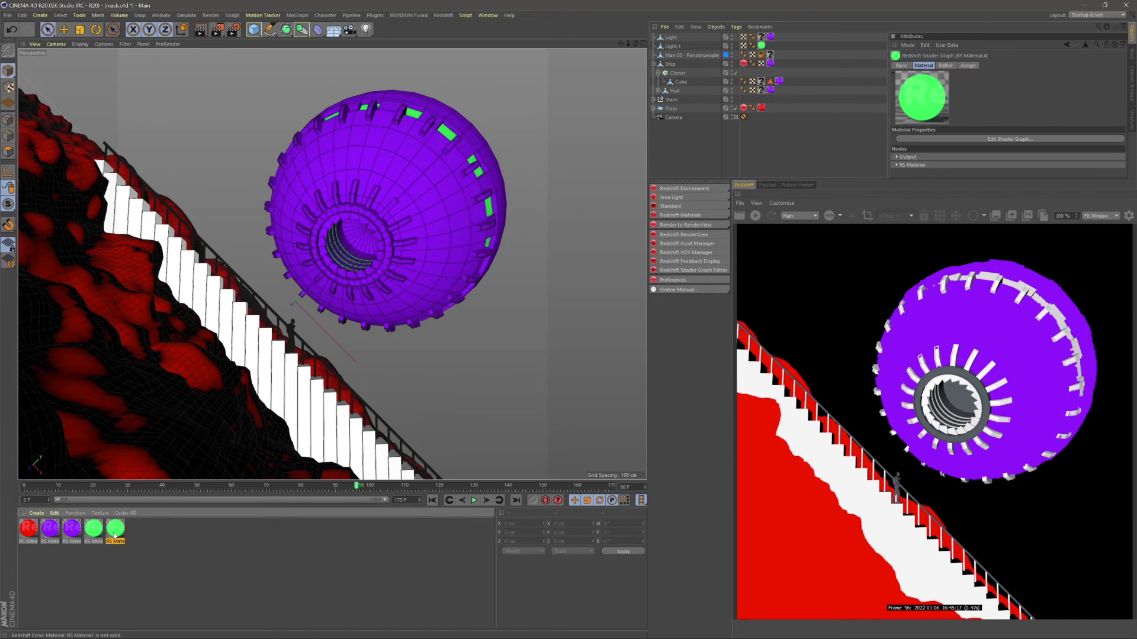
double_click(114, 536)
left_click(450, 61)
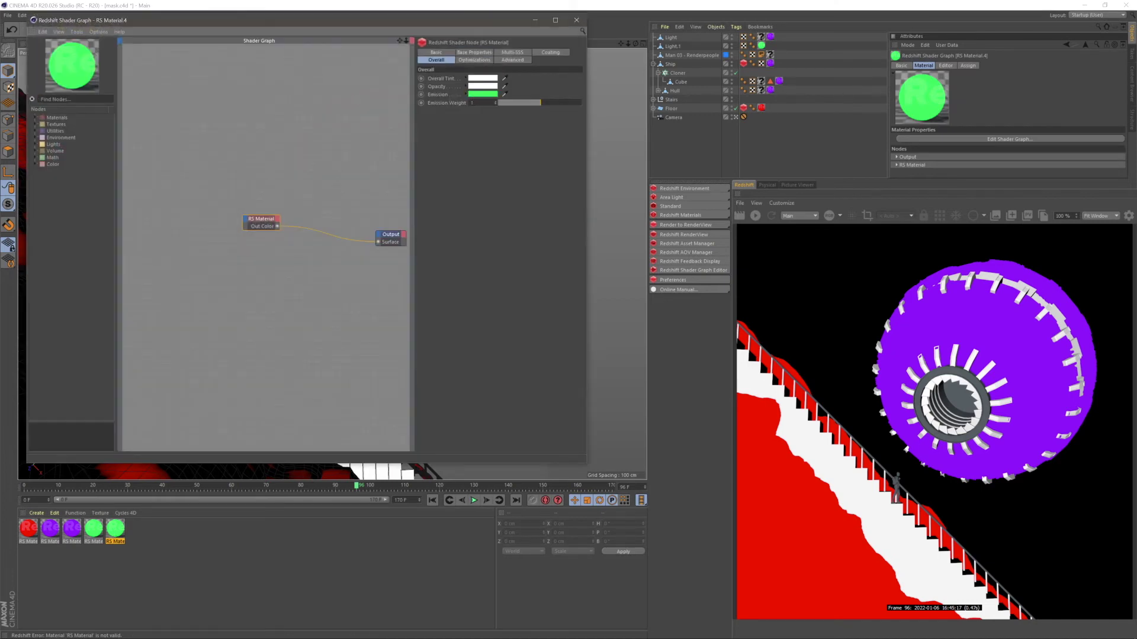
left_click(477, 97)
left_click_drag(473, 95, 450, 98)
left_click(462, 127)
left_click(576, 21)
left_click_drag(115, 529, 292, 336)
left_click_drag(114, 532, 334, 369)
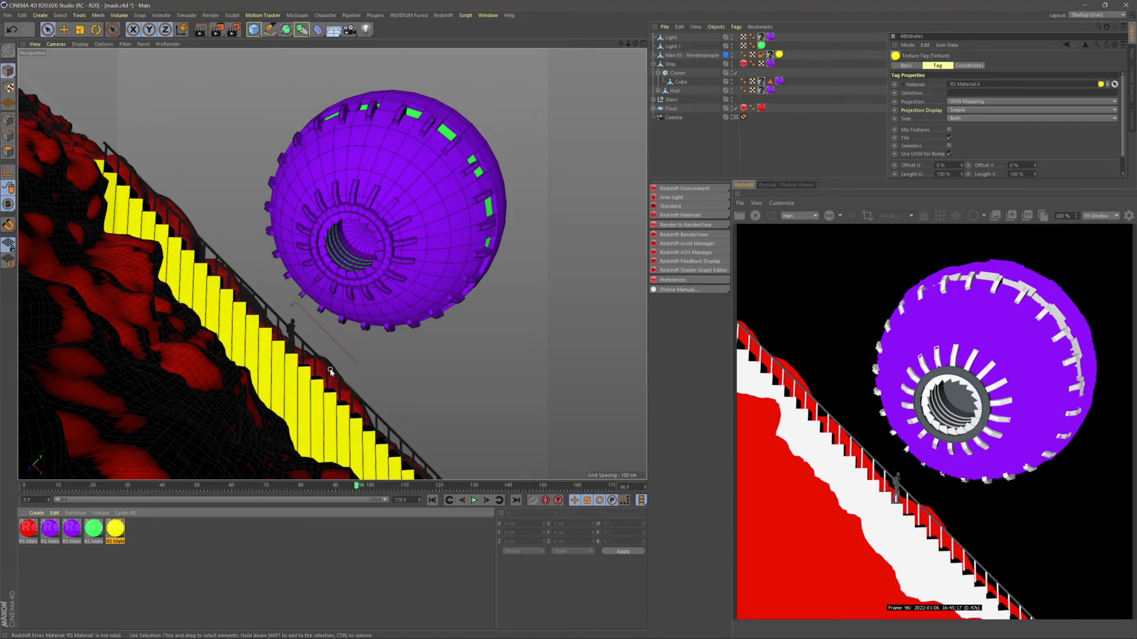
- Render the flat-coloured mask version of the scene in the Redshift render view
left_click(761, 215)
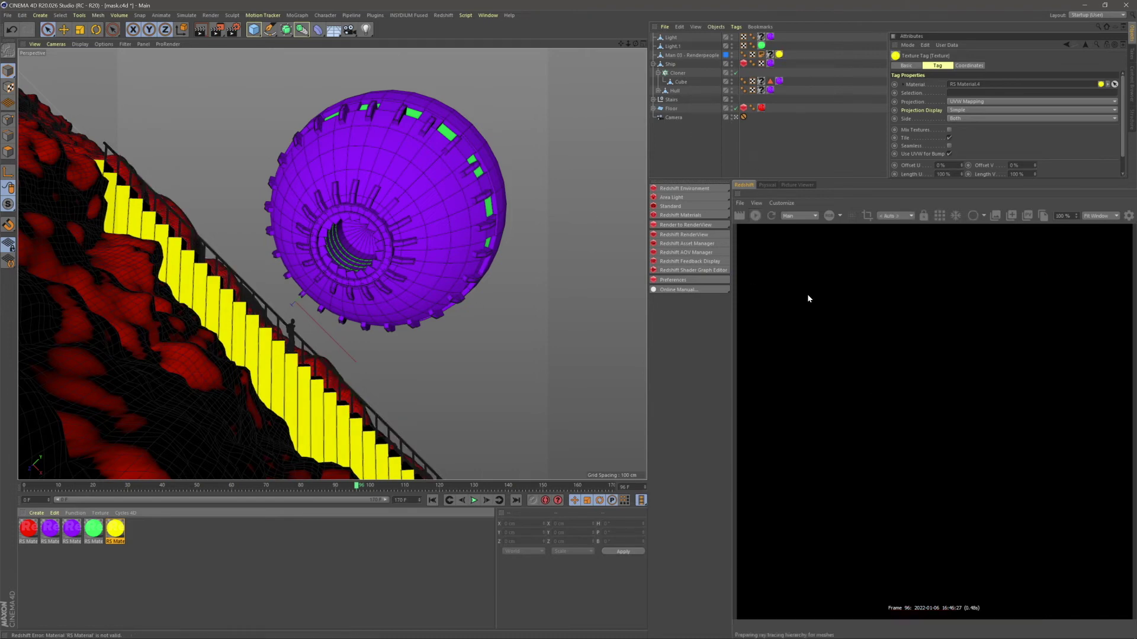
left_click(756, 203)
left_click(773, 285)
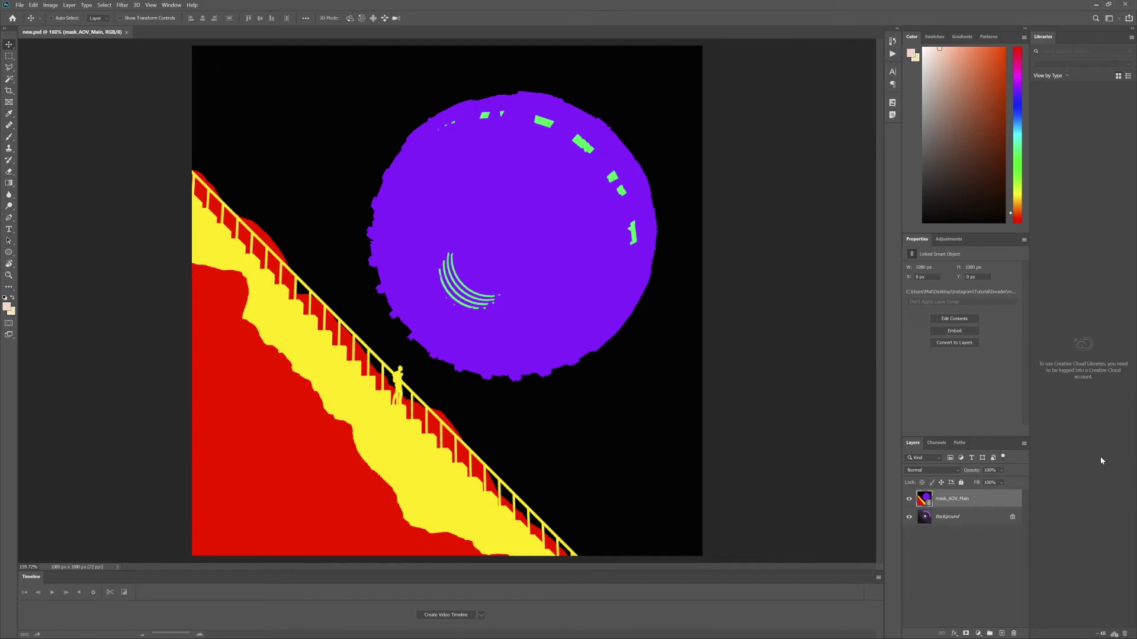
- In Photoshop, hide the mask_AOV_Main layer and convert the locked Background into a regular layer
left_click(909, 499)
left_click(910, 499)
left_click(909, 499)
double_click(1008, 518)
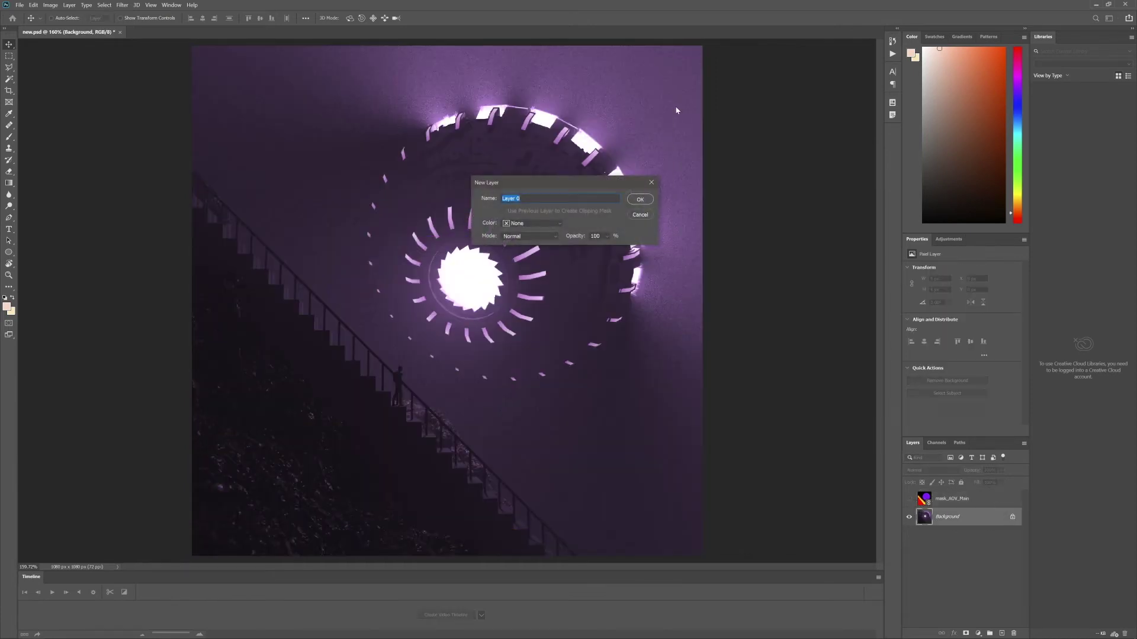
left_click(647, 198)
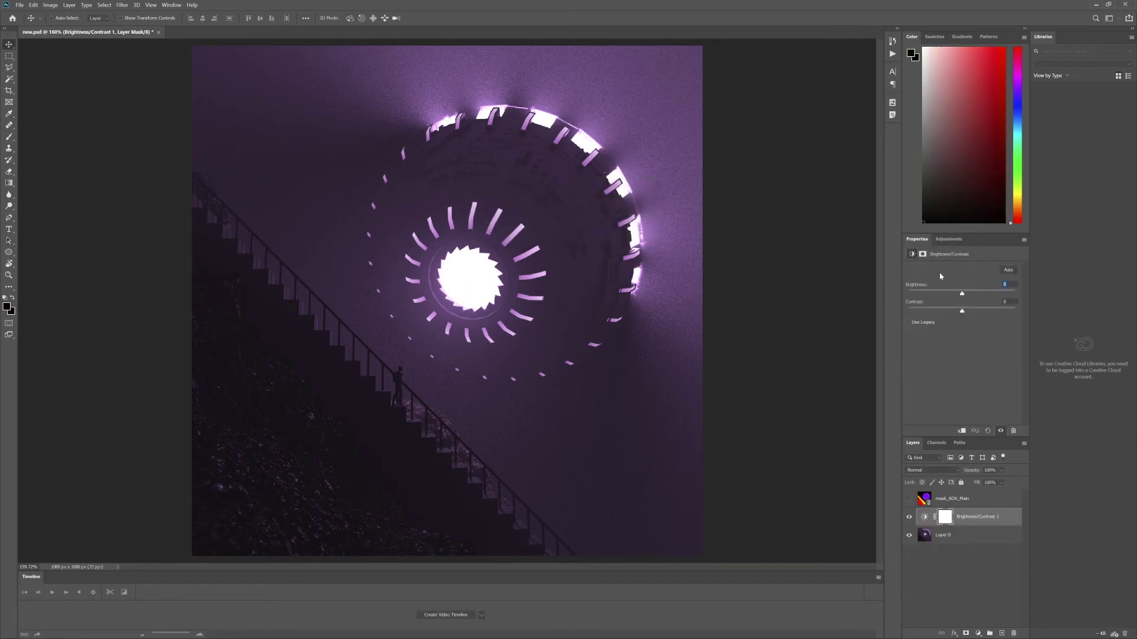
- Set the Brightness/Contrast adjustment above the render to brightness 50 and contrast 30
type("30")
key("BackSpace")
key("BackSpace")
type("50")
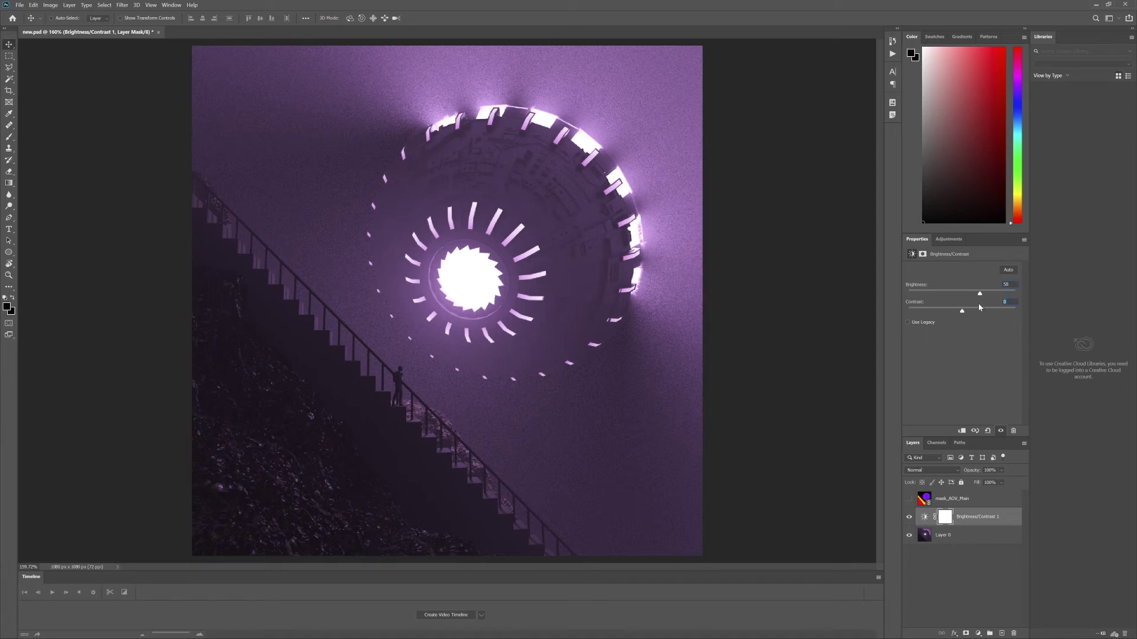
type("30")
- Add a Levels adjustment layer with a black input level of 10, and compare the image with and without it
left_click(948, 239)
left_click(923, 264)
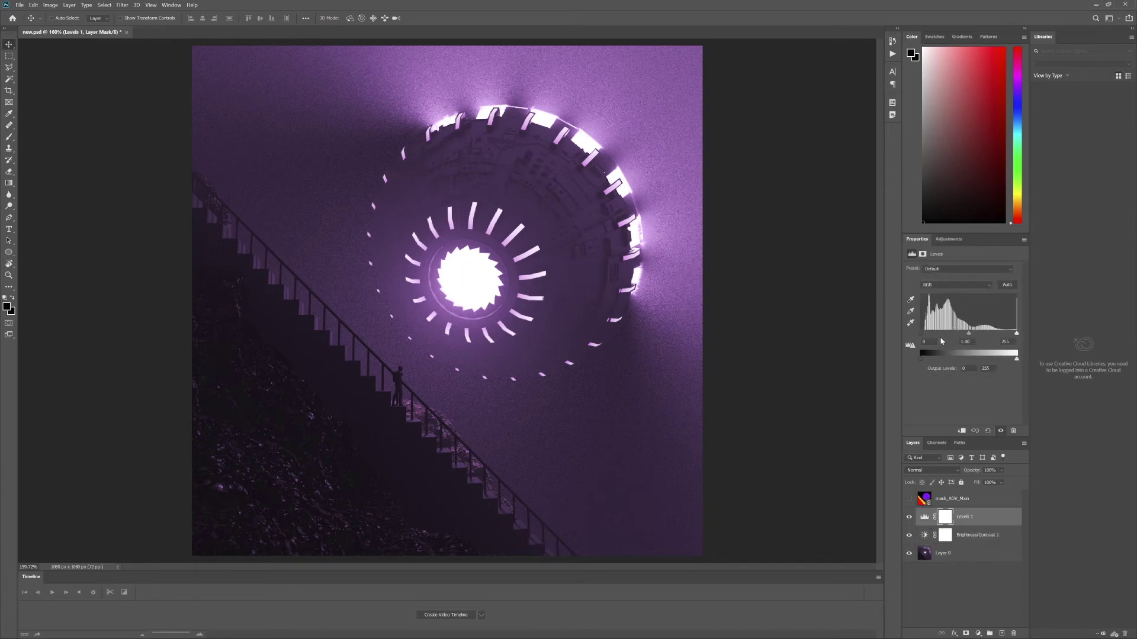
left_click_drag(925, 336, 928, 336)
type("108")
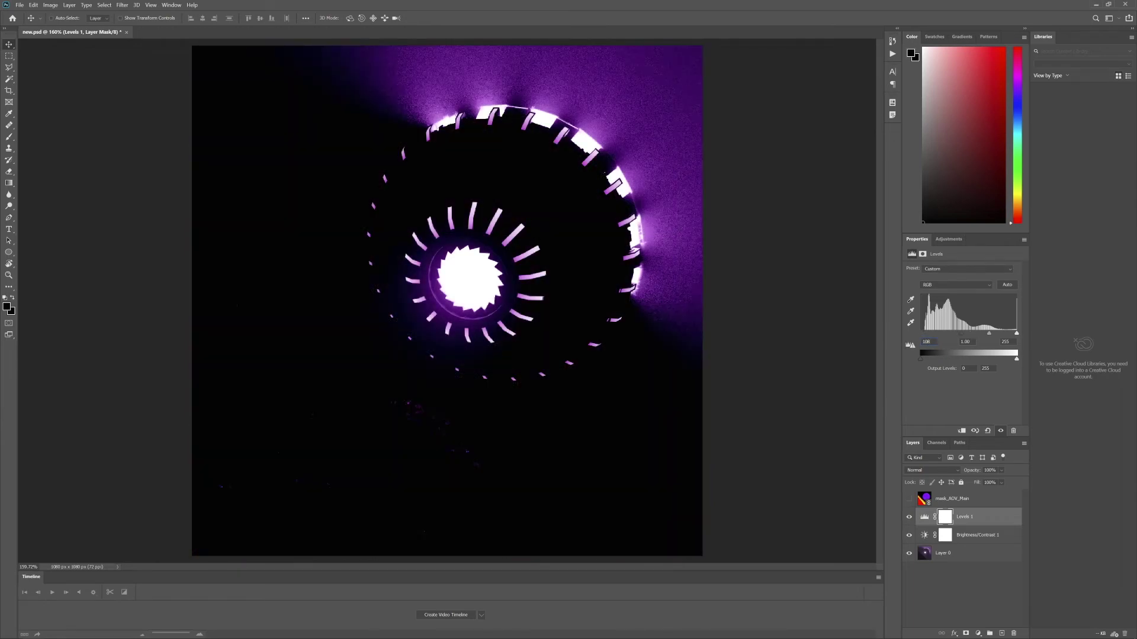
key("BackSpace")
key("Return")
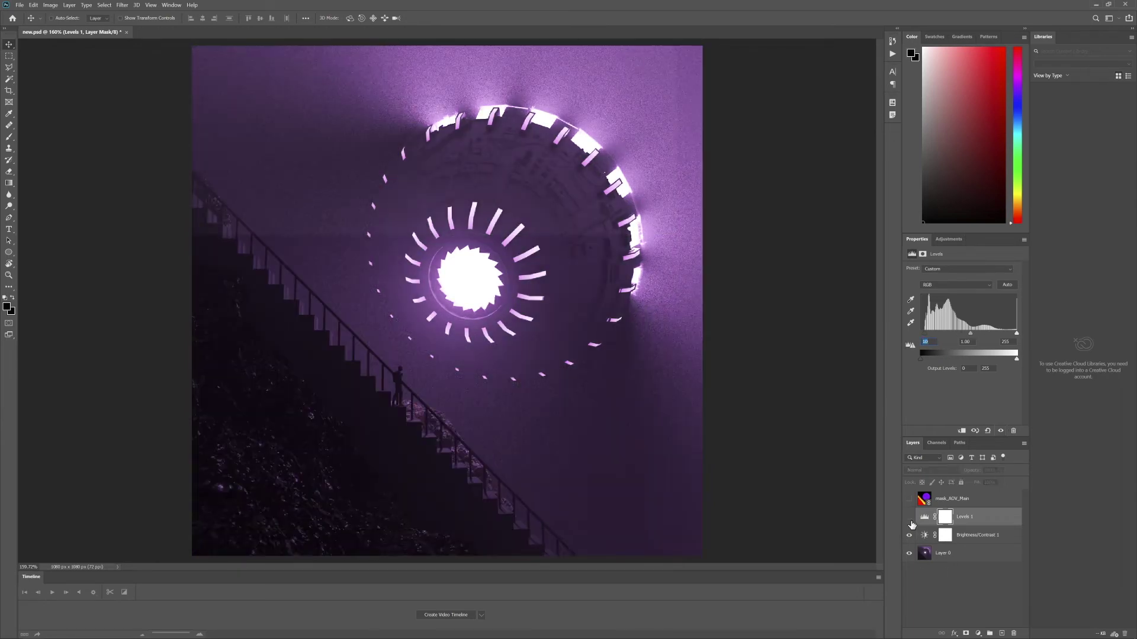
left_click(910, 520)
left_click(910, 520)
left_click(910, 520)
- Add a Curves adjustment layer, trying the Linear Contrast and Increase Contrast presets before restoring the Default preset
left_click(947, 239)
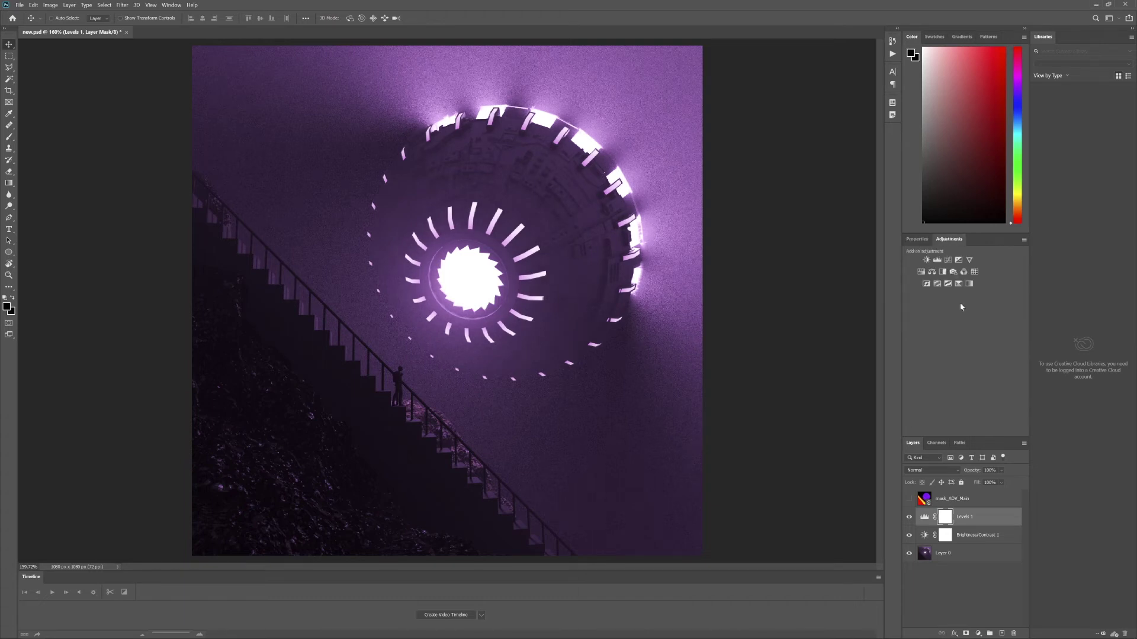
left_click(952, 265)
left_click(947, 269)
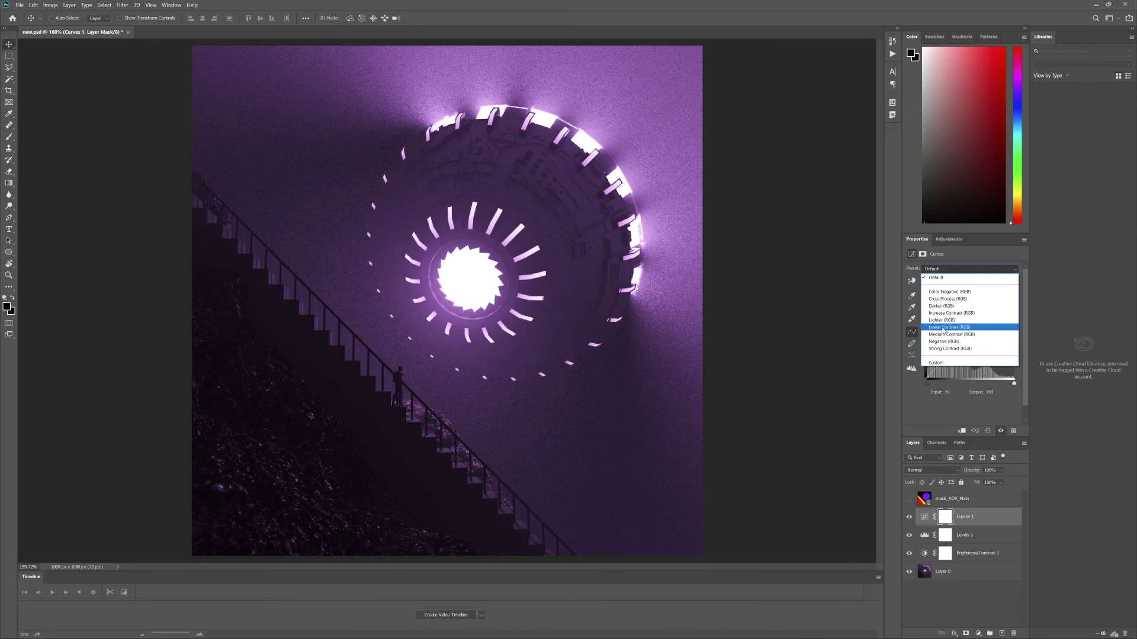
left_click(943, 327)
left_click(939, 272)
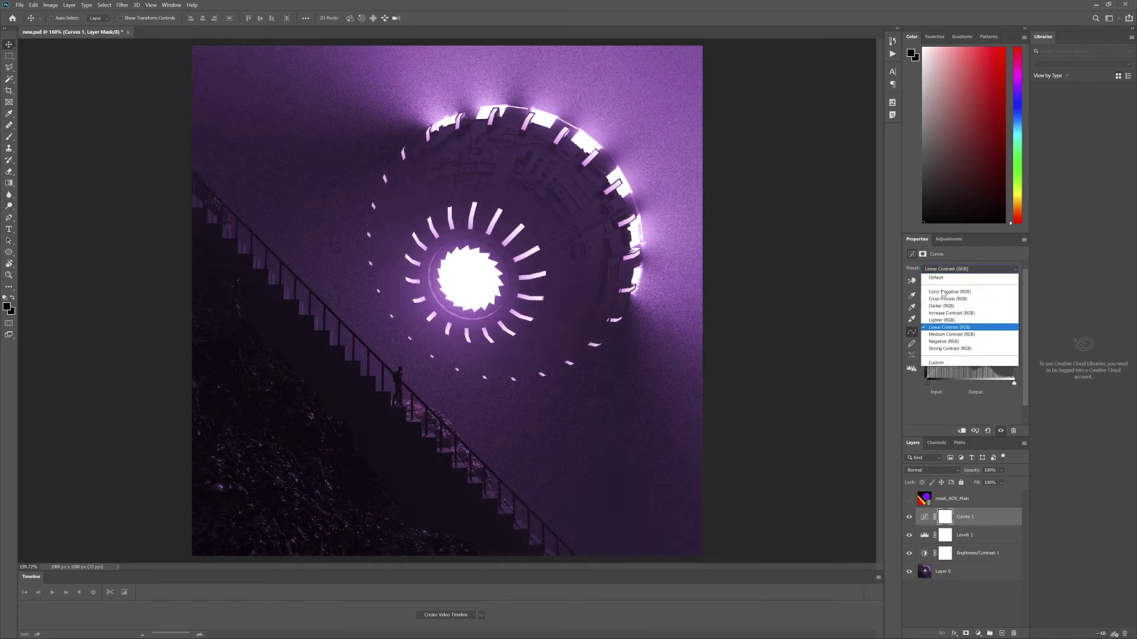
left_click(945, 270)
left_click(945, 270)
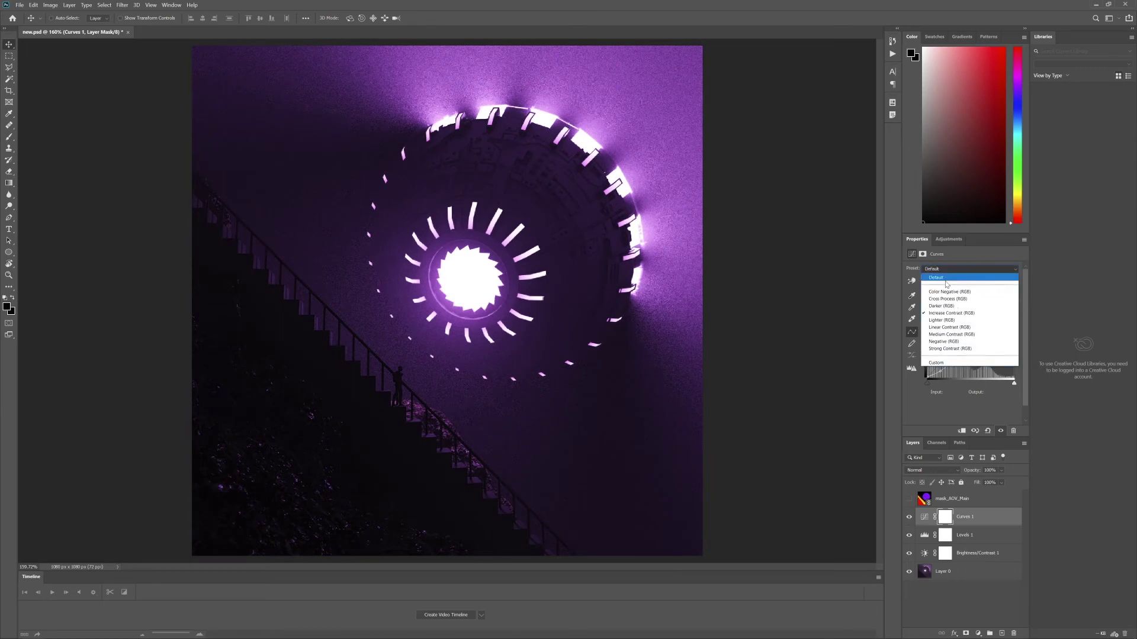
left_click(944, 279)
- Lift the darker tones on the Curves adjustment, add a point at input 167, output 162, and compare the image with and without it
left_click_drag(954, 351, 960, 348)
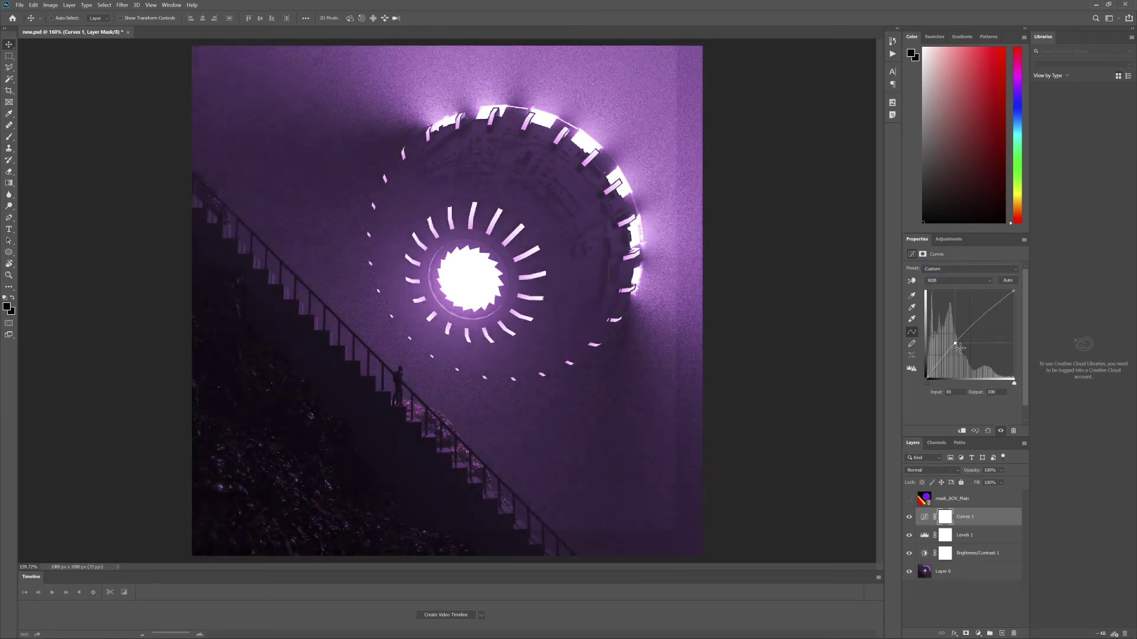
left_click_drag(986, 323, 990, 328)
left_click(910, 519)
left_click(910, 518)
left_click(910, 519)
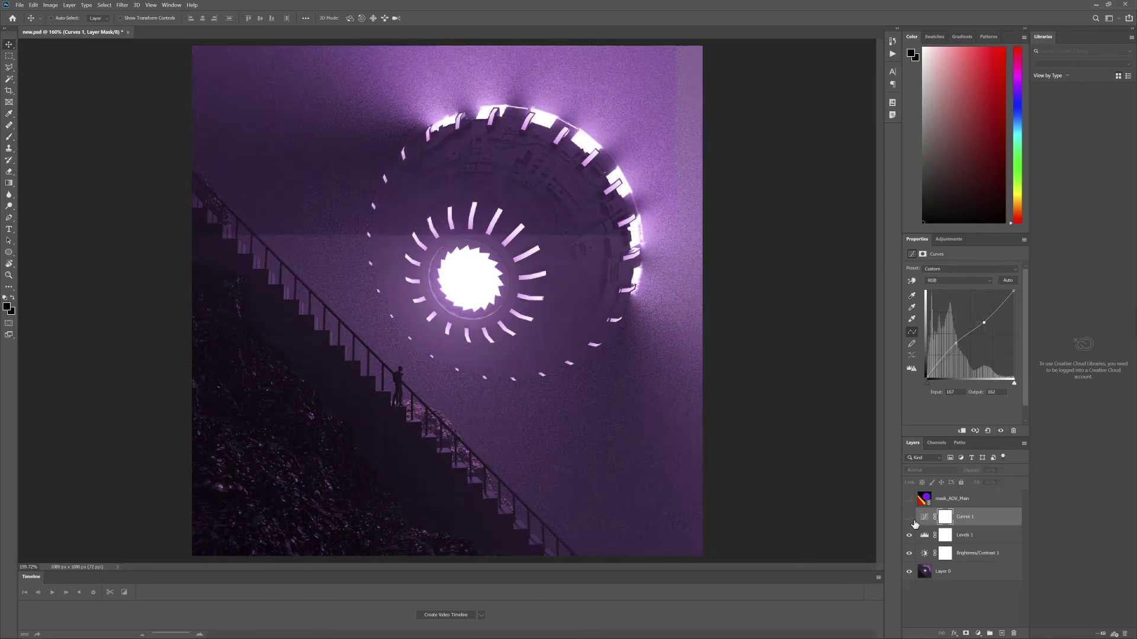
left_click(913, 521)
left_click(913, 521)
left_click(913, 521)
left_click(912, 520)
left_click(912, 520)
left_click(913, 520)
left_click(912, 520)
left_click(913, 520)
left_click(912, 519)
left_click(914, 522)
left_click(914, 522)
left_click(950, 242)
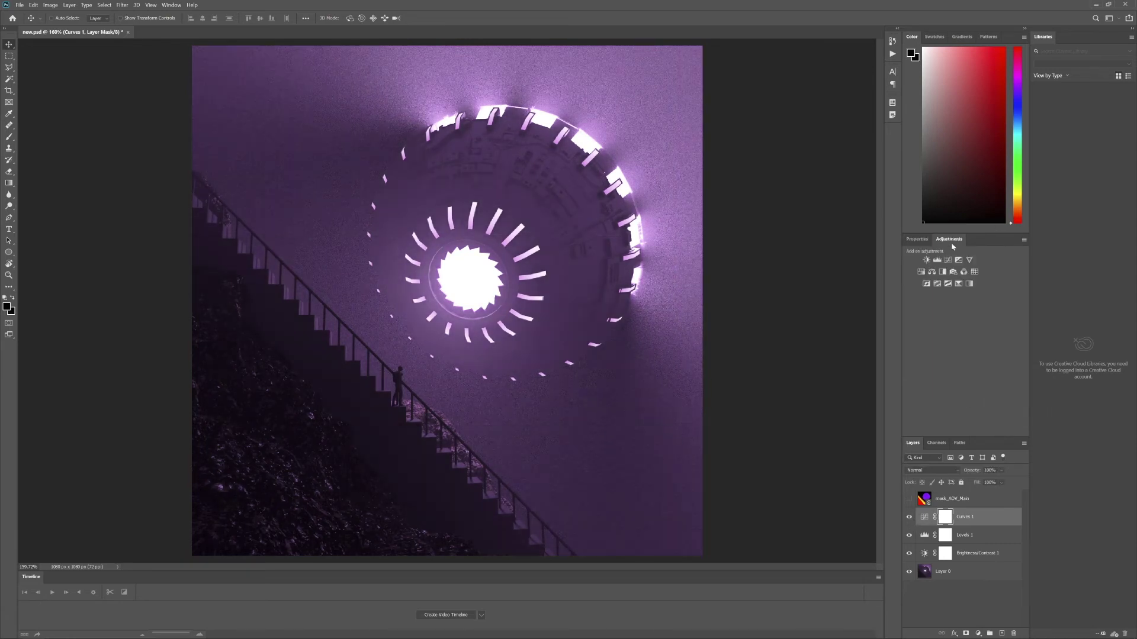
left_click(959, 261)
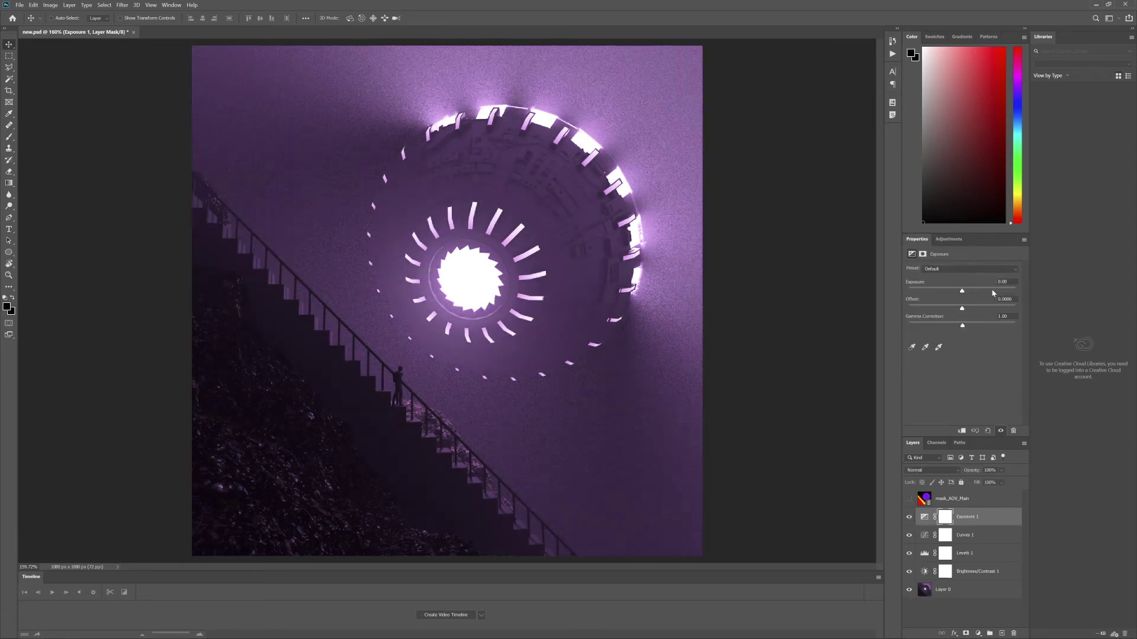
left_click_drag(962, 292, 964, 293)
key("Delete")
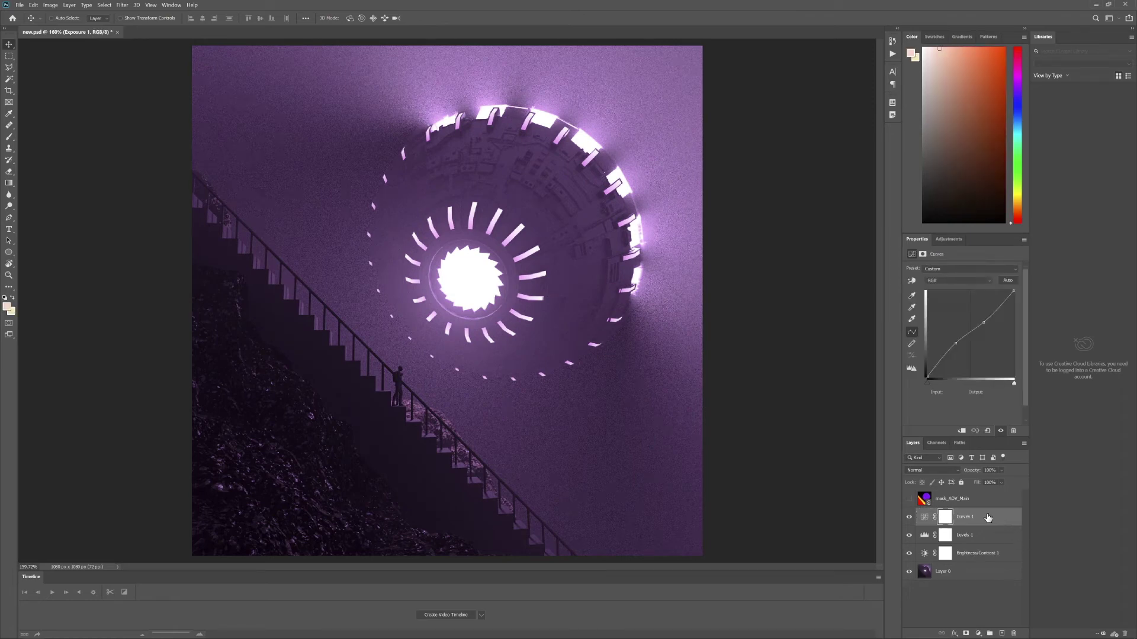
- Show the mask_AOV_Main layer and try a Magic Wand selection on the sphere's green stripes with Layer 0 active
left_click(974, 500)
left_click(909, 499)
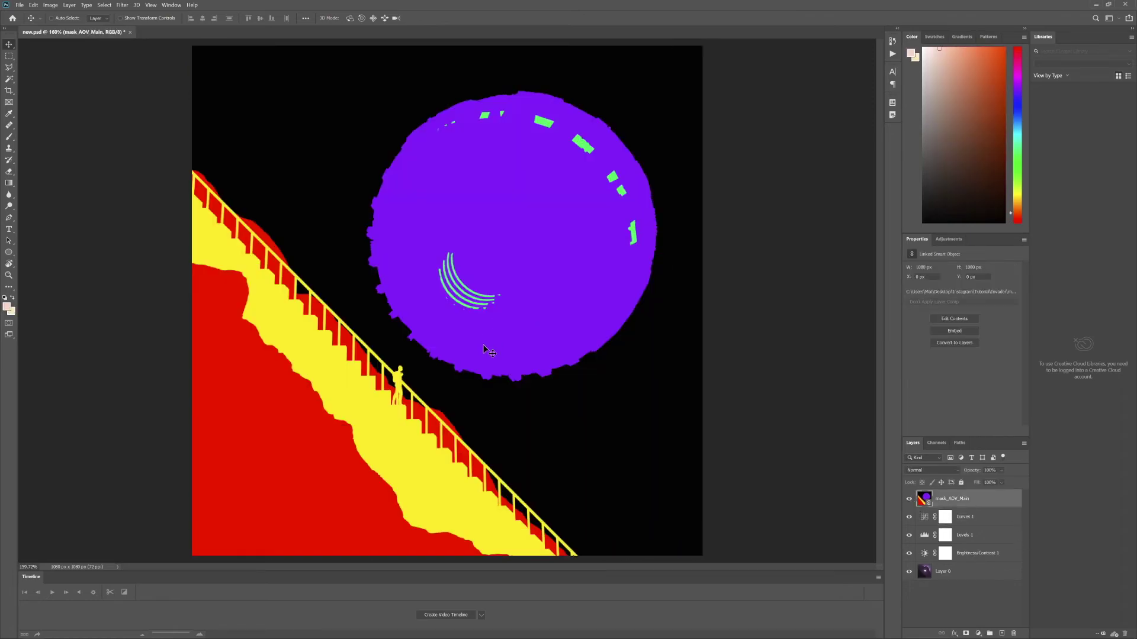
left_click(977, 572)
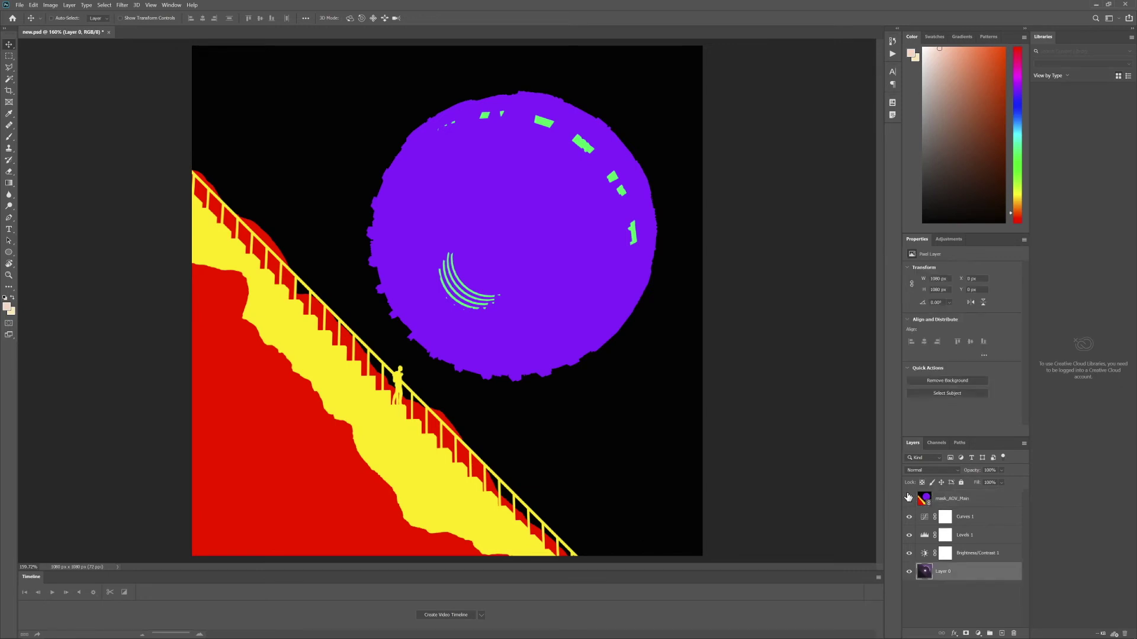
left_click(909, 498)
left_click(909, 498)
scroll(464, 273, "up", 5, "alt")
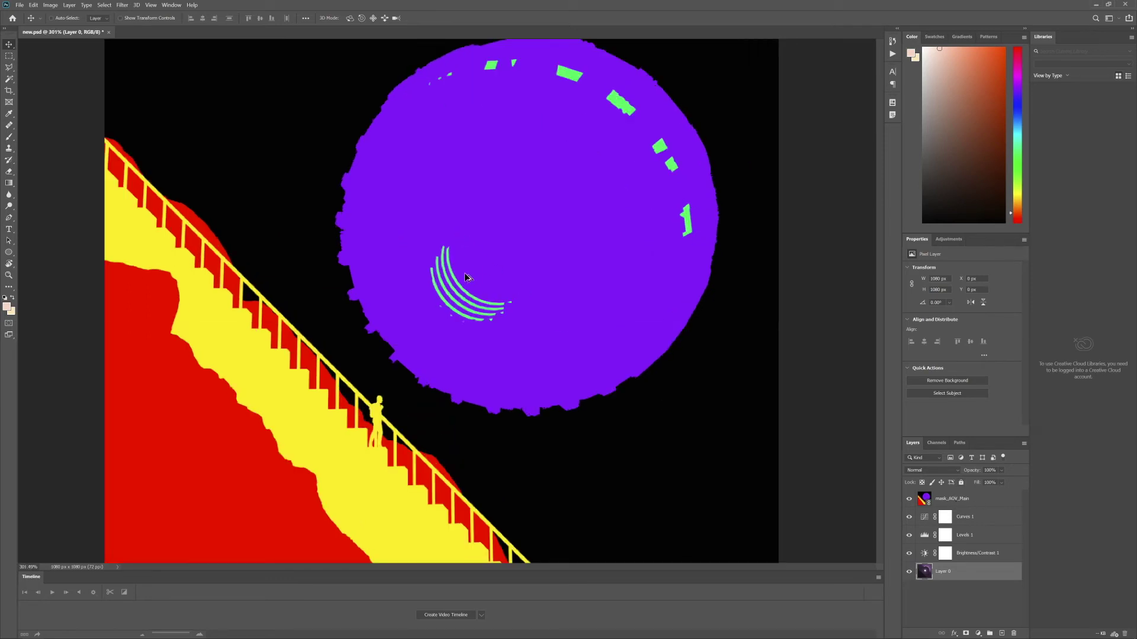
left_click(12, 79)
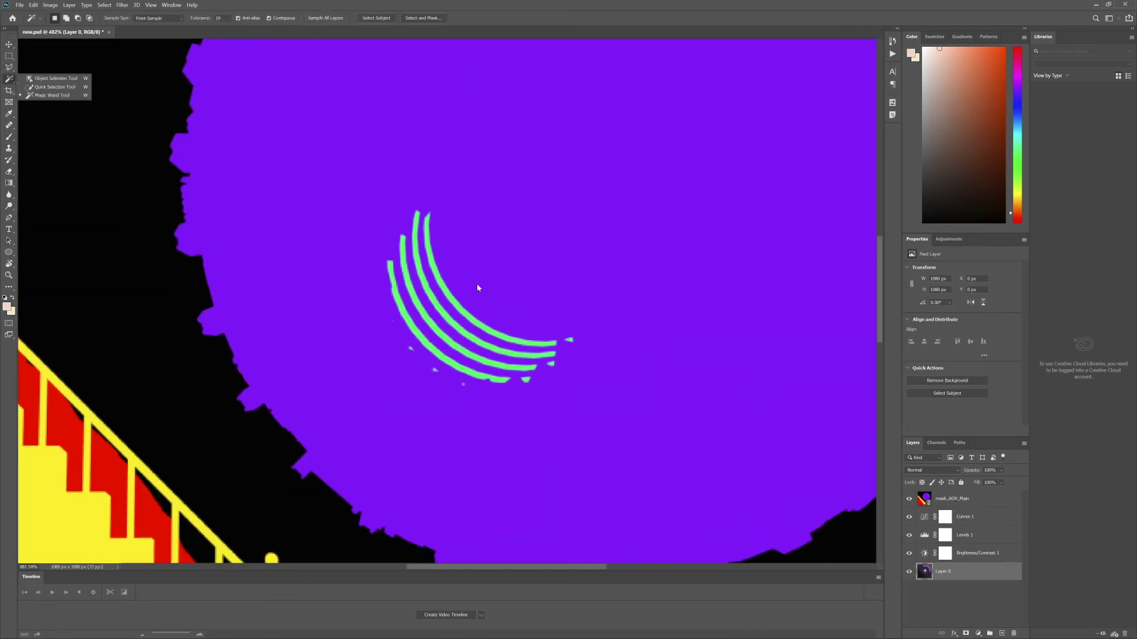
left_click(446, 297)
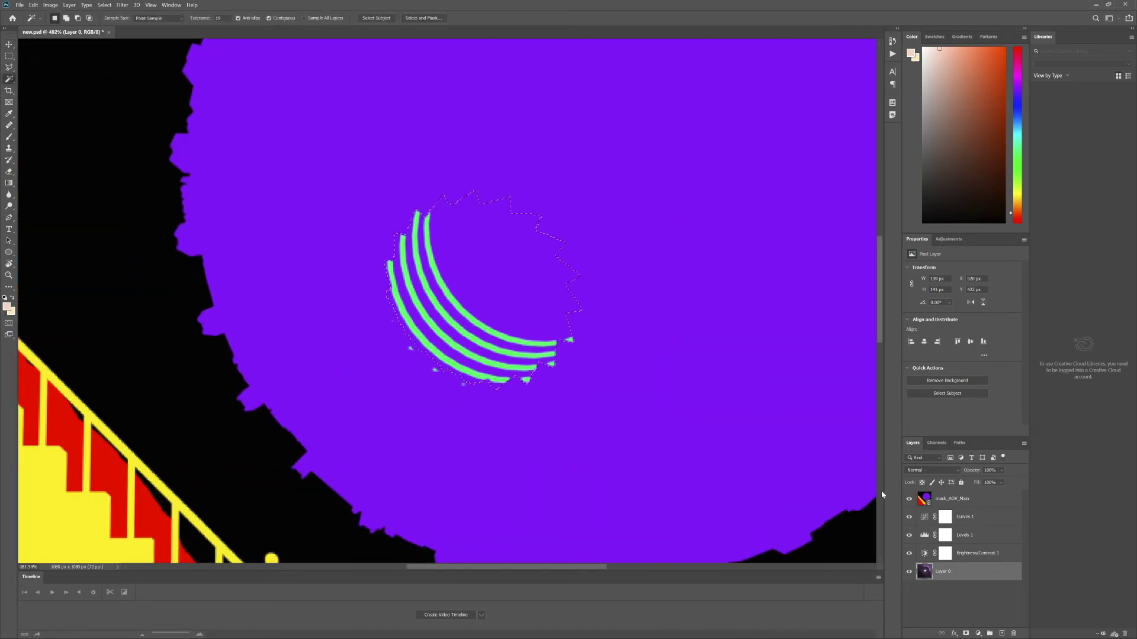
- On the mask_AOV_Main layer, select the green curved stripes near the sphere's centre with the Magic Wand
left_click(971, 500)
left_click(453, 304)
left_click(438, 332, "shift")
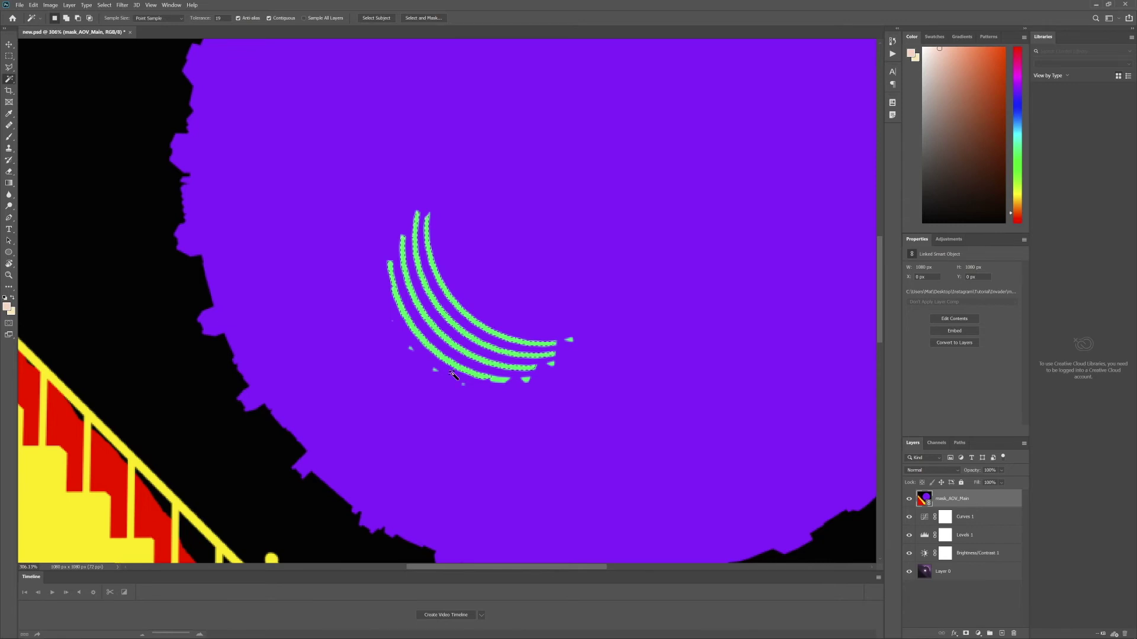
scroll(460, 377, "down", 5, "alt")
scroll(460, 377, "down", 2, "alt")
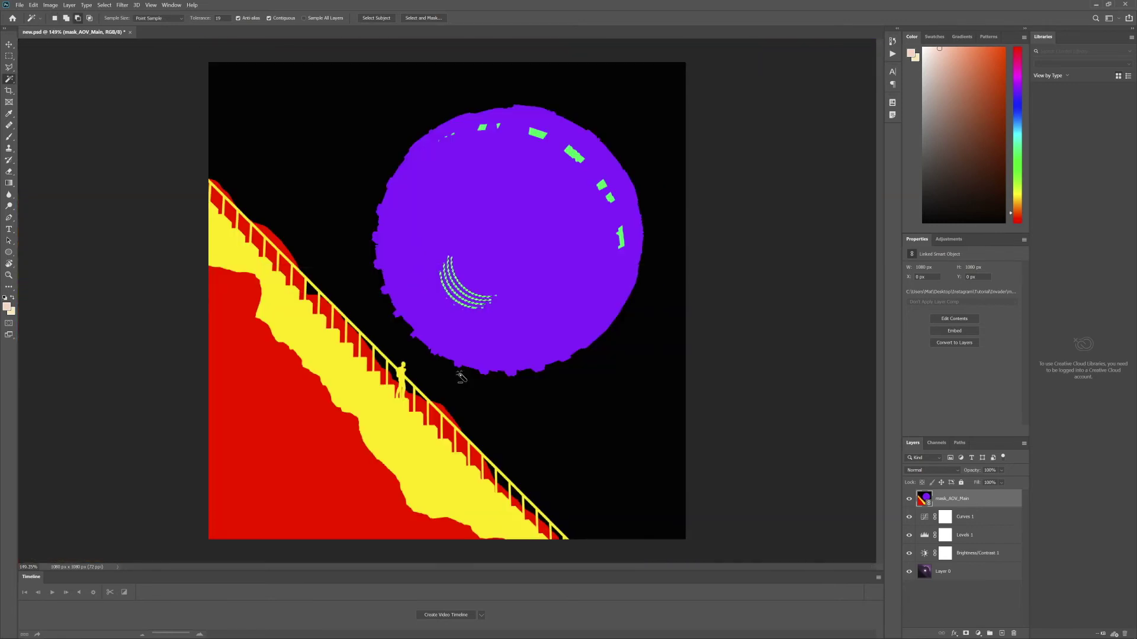
- Hide the mask layer, add an Exposure adjustment layer limited to the stripe selection, and adjust its exposure, offset and gamma
left_click(909, 499)
left_click(948, 239)
left_click(958, 260)
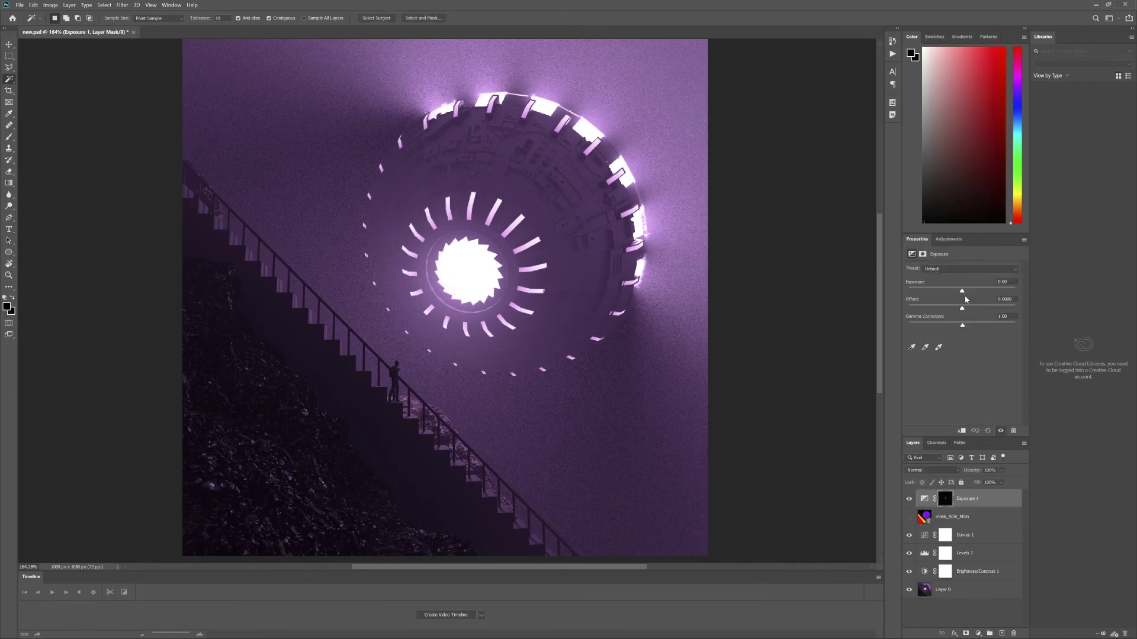
mouse_move(962, 292)
left_mouse_down()
mouse_move(985, 290)
mouse_move(923, 283)
mouse_move(959, 290)
left_mouse_up()
mouse_move(962, 290)
left_mouse_down()
mouse_move(989, 289)
mouse_move(964, 309)
left_mouse_up()
left_click_drag(989, 326, 926, 321)
left_click_drag(978, 290, 959, 310)
- Move the Exposure 1 adjustment layer below mask_AOV_Main in the layer stack
left_click(9, 46)
key("ctrl+bracketleft")
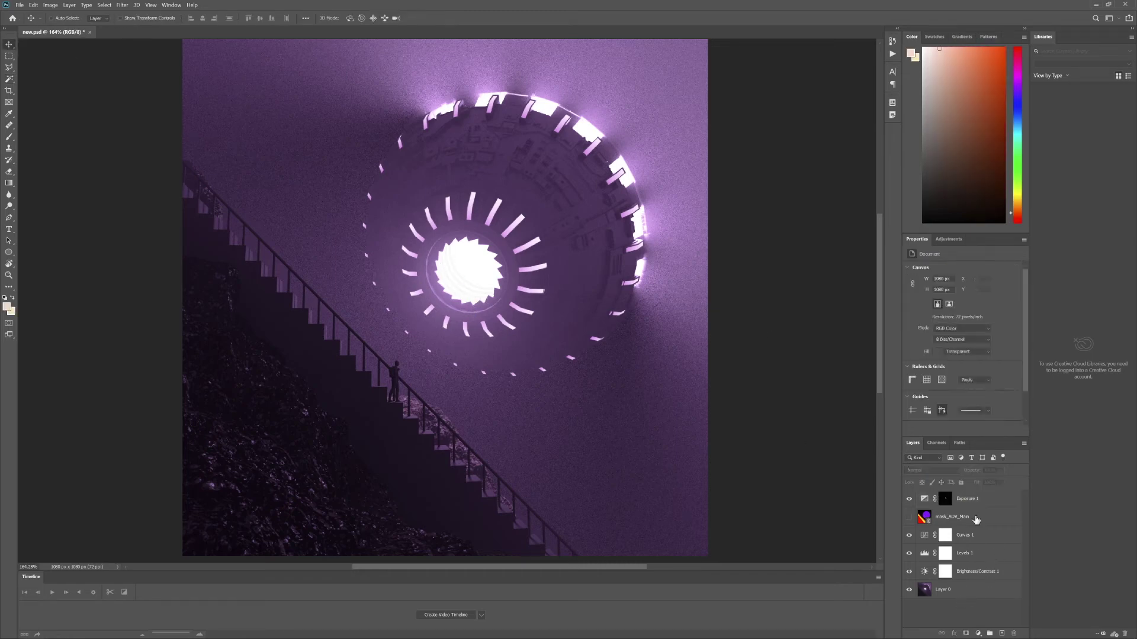
left_click(960, 608)
- Add a Hue/Saturation adjustment layer with hue -12 and saturation -100, and place it below mask_AOV_Main
left_click(948, 239)
left_click(920, 272)
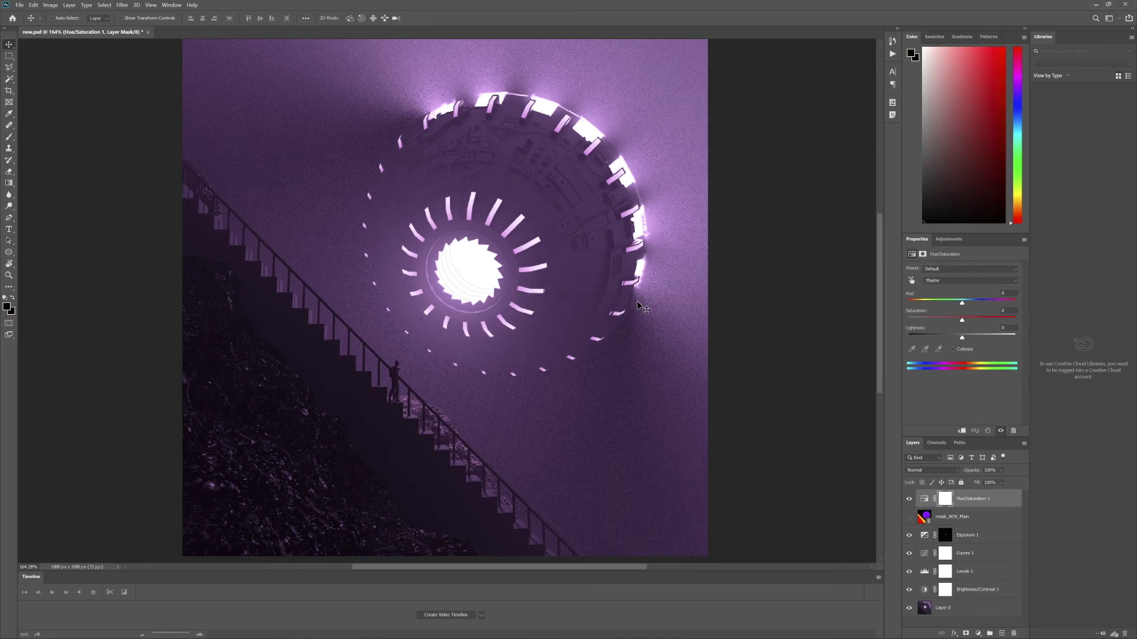
mouse_move(962, 306)
left_mouse_down()
mouse_move(905, 307)
mouse_move(1001, 305)
mouse_move(969, 305)
left_mouse_up()
left_click_drag(976, 321, 877, 315)
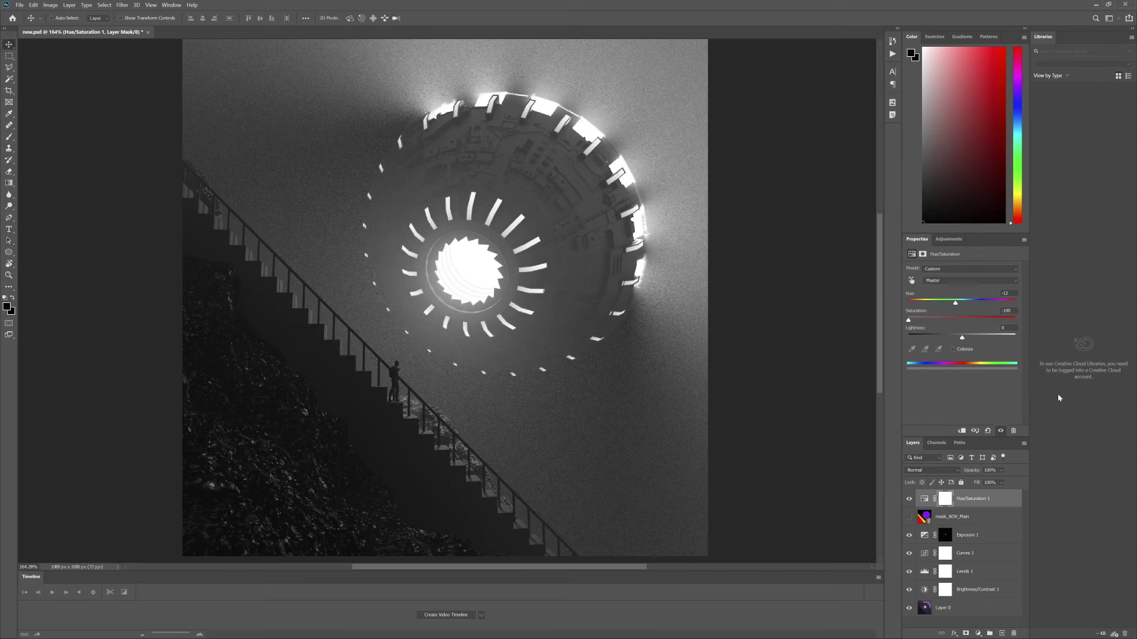
left_click(989, 590)
left_click_drag(968, 500, 964, 528)
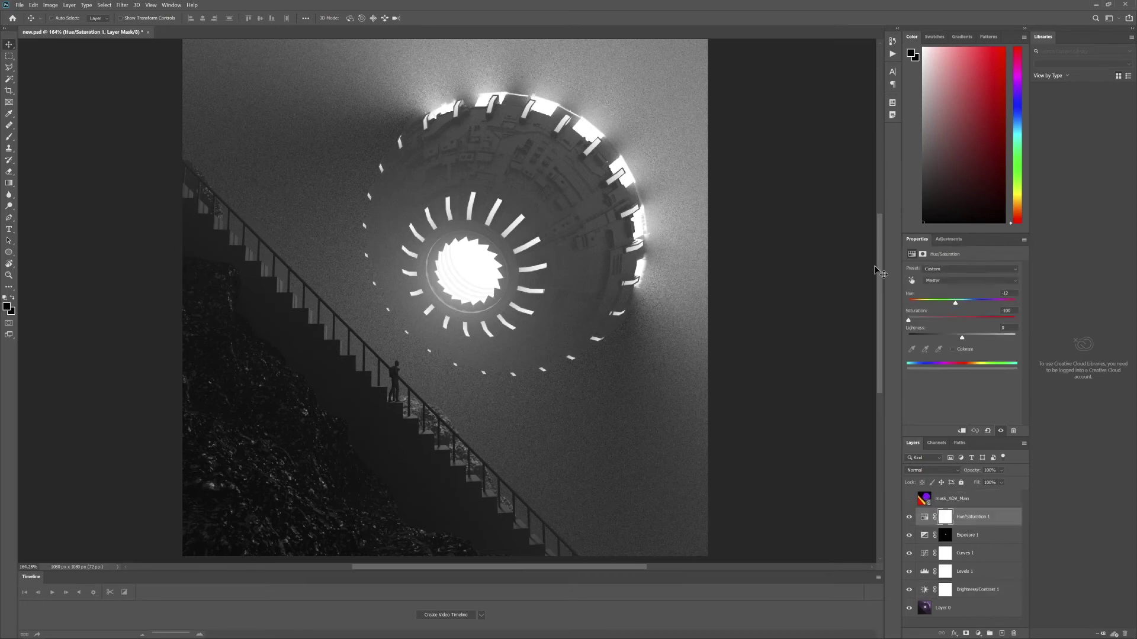
left_click(966, 500)
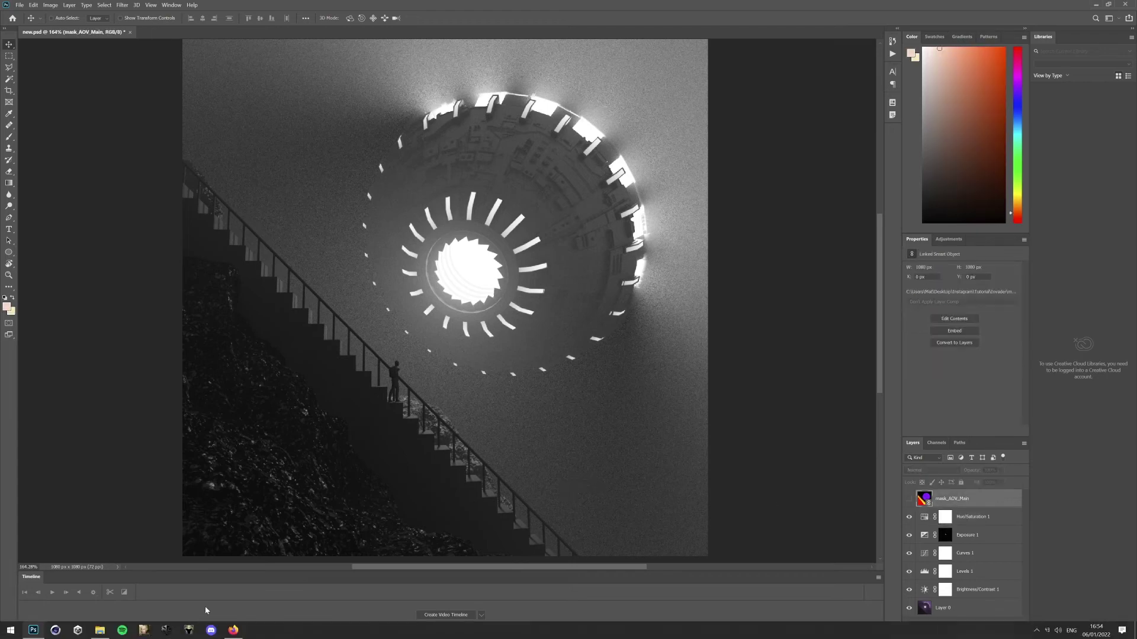
- Switch to the browser and open the blue spherical ship and staircase artwork on the Instagram profile to examine its background lettering
left_click(233, 630)
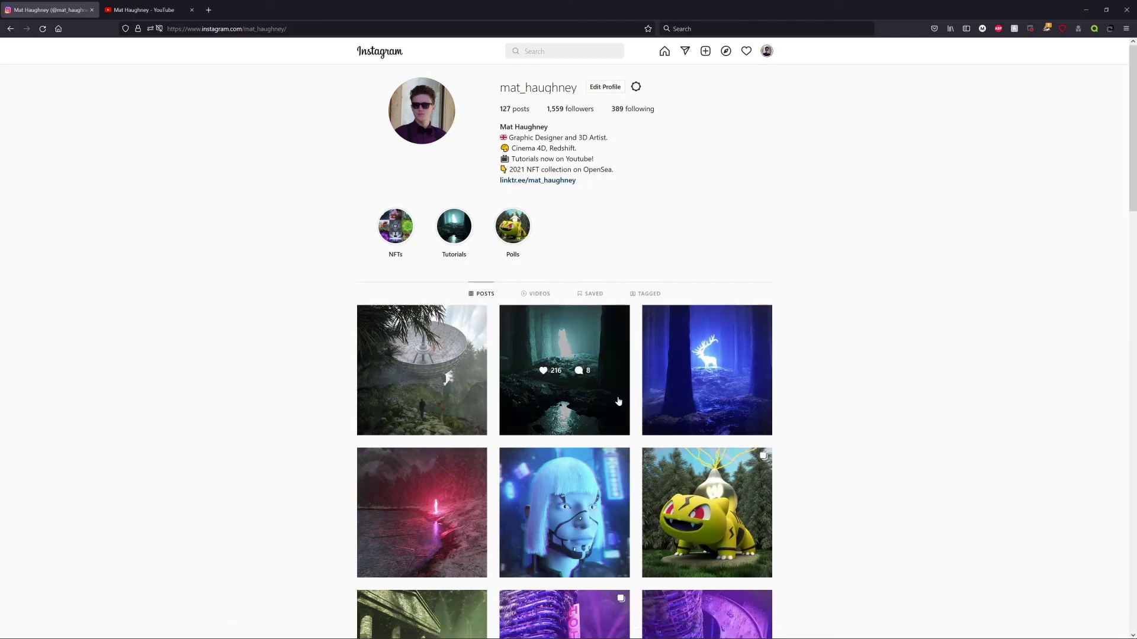
scroll(568, 390, "down", 7)
left_click(589, 395)
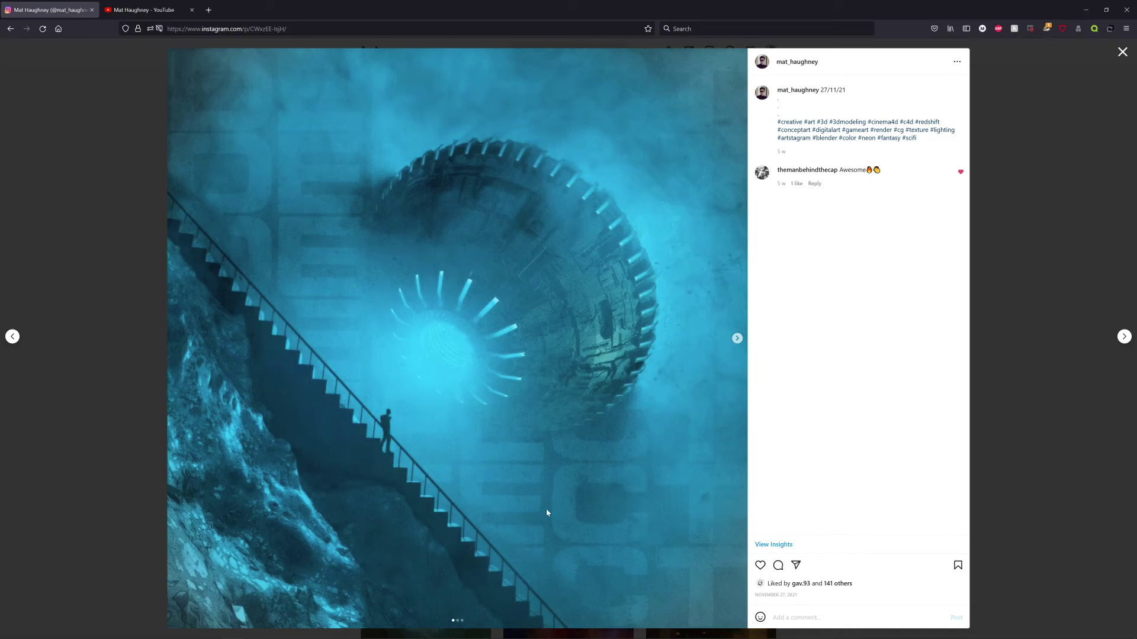
key("alt+Tab")
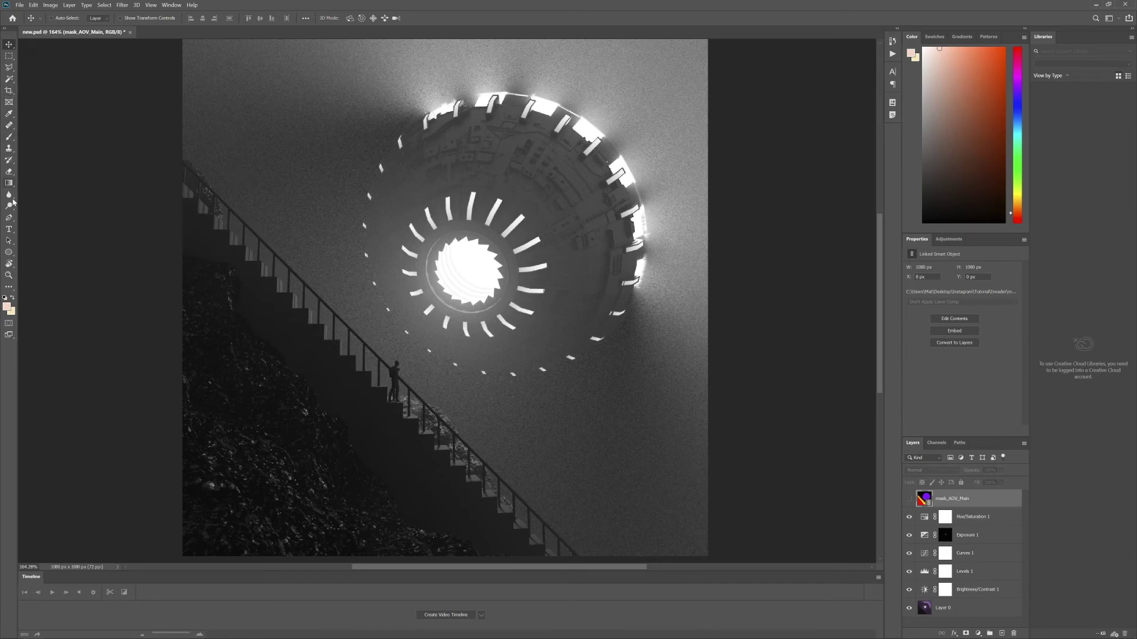
- Add a white text layer reading "TUTORIAL" over the ship and reopen its text for editing
left_click(9, 229)
left_click(402, 230)
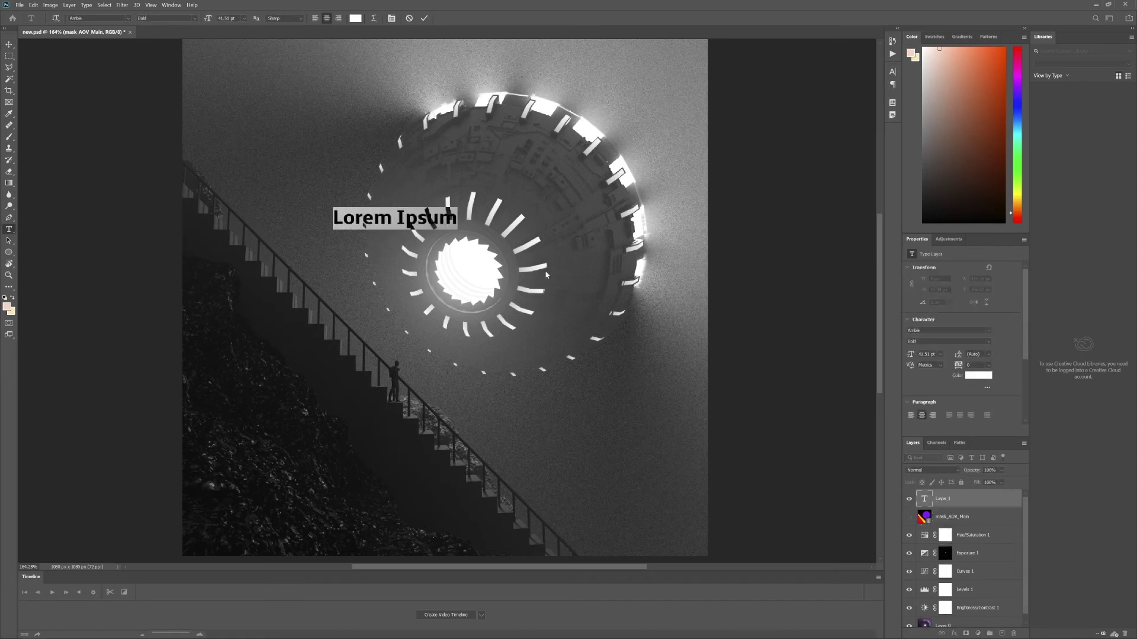
type("TUTORIAL")
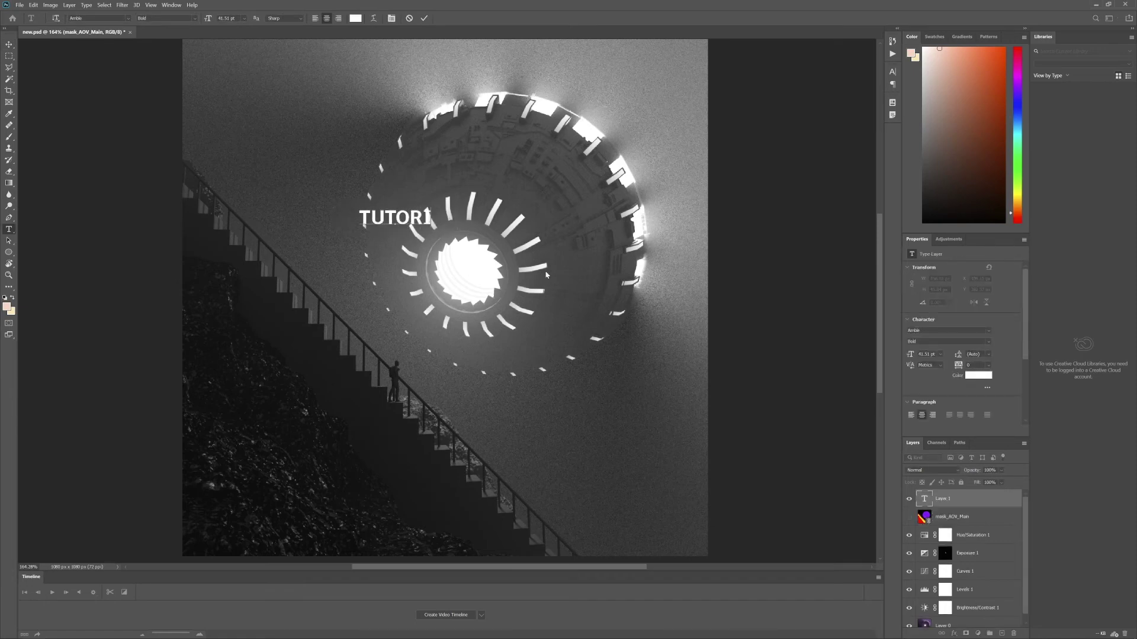
left_click(9, 44)
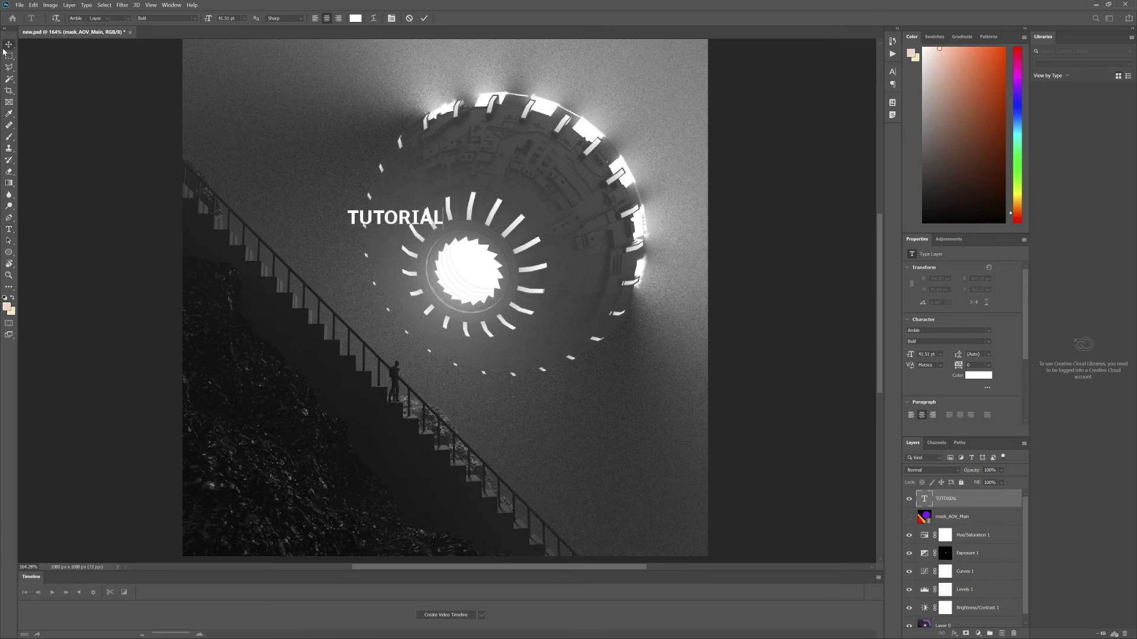
double_click(934, 502)
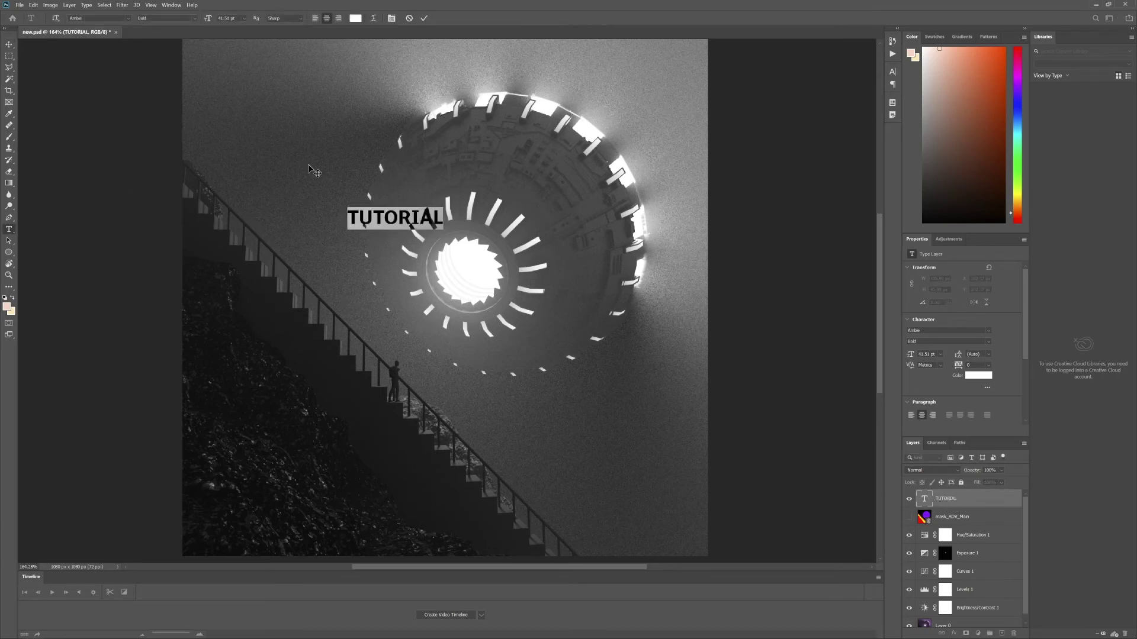
- Switch to the browser and examine the background lettering in the other two images of the Instagram post
key("alt+Tab")
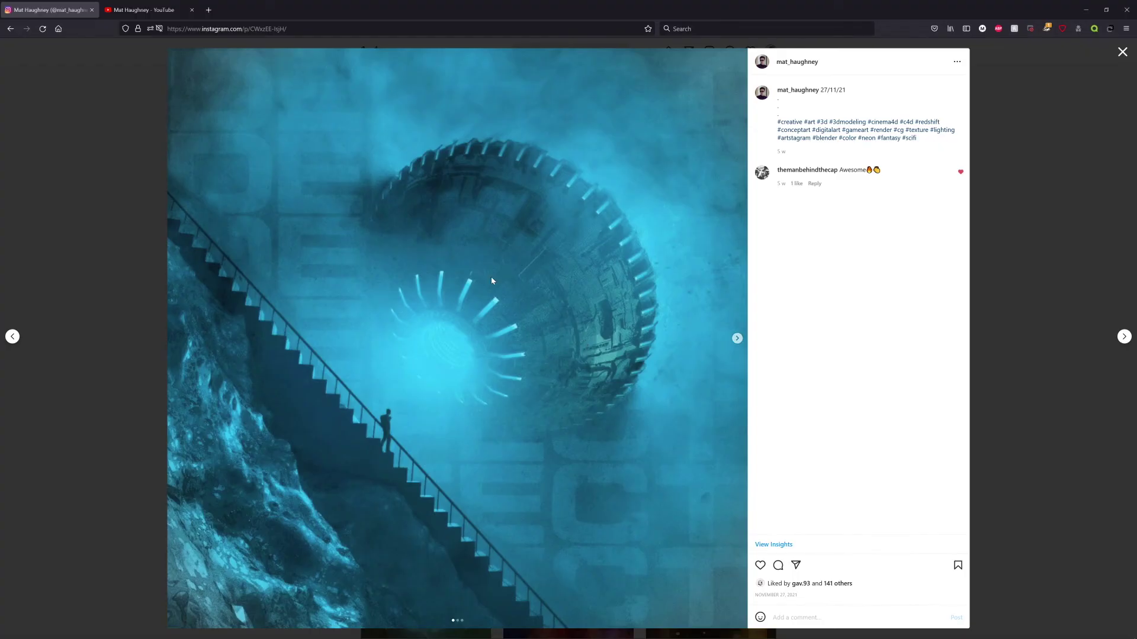
left_click(737, 338)
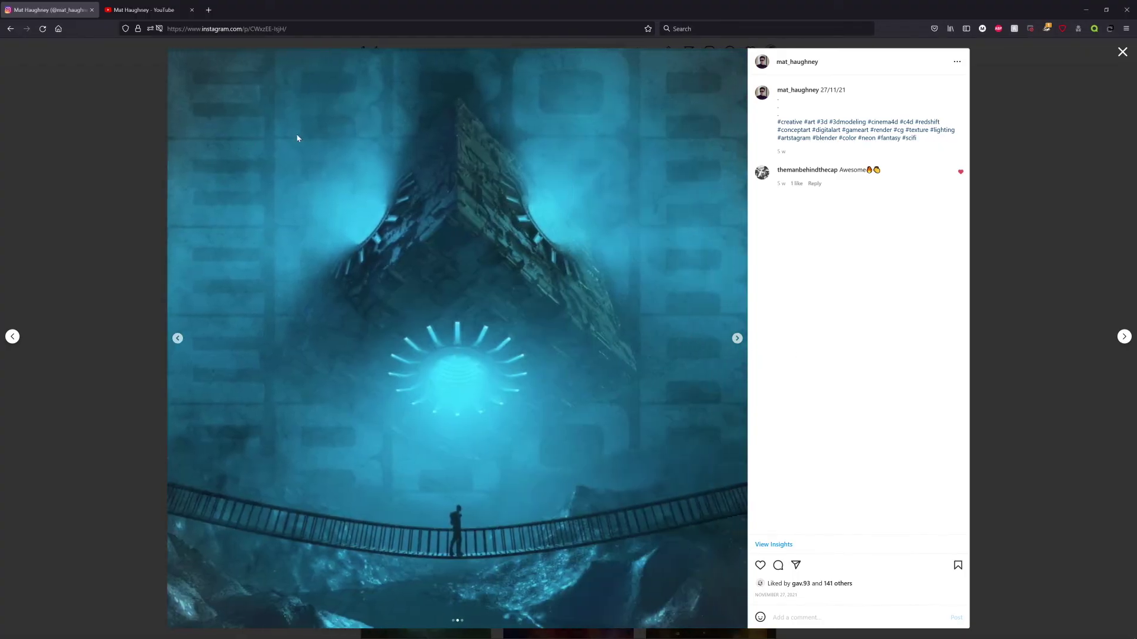
left_click(737, 339)
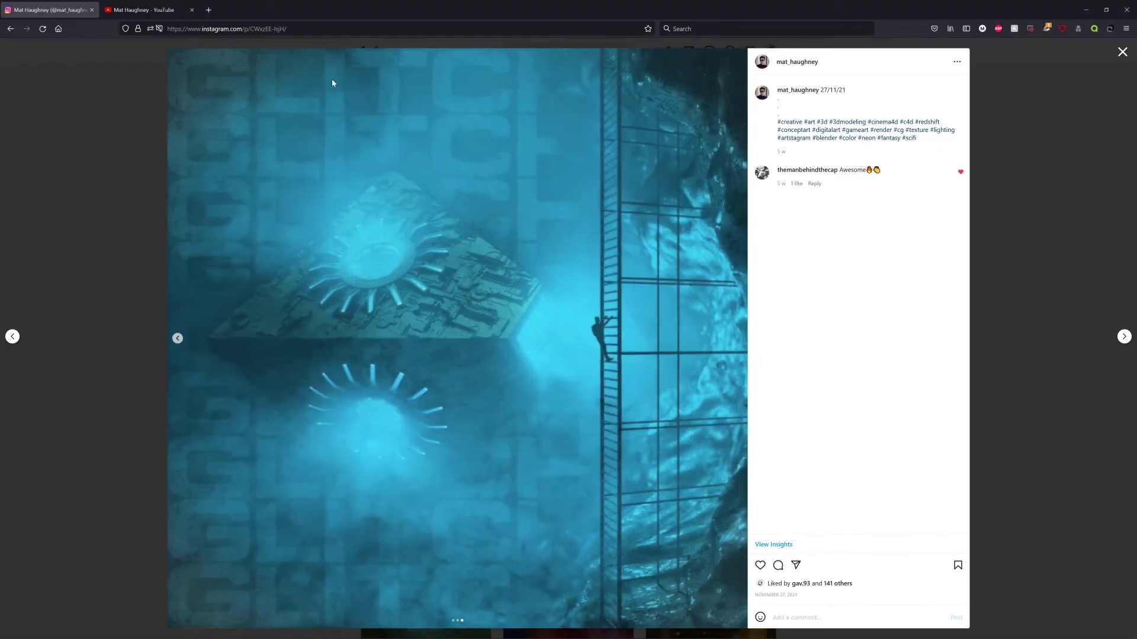
key("alt+Tab")
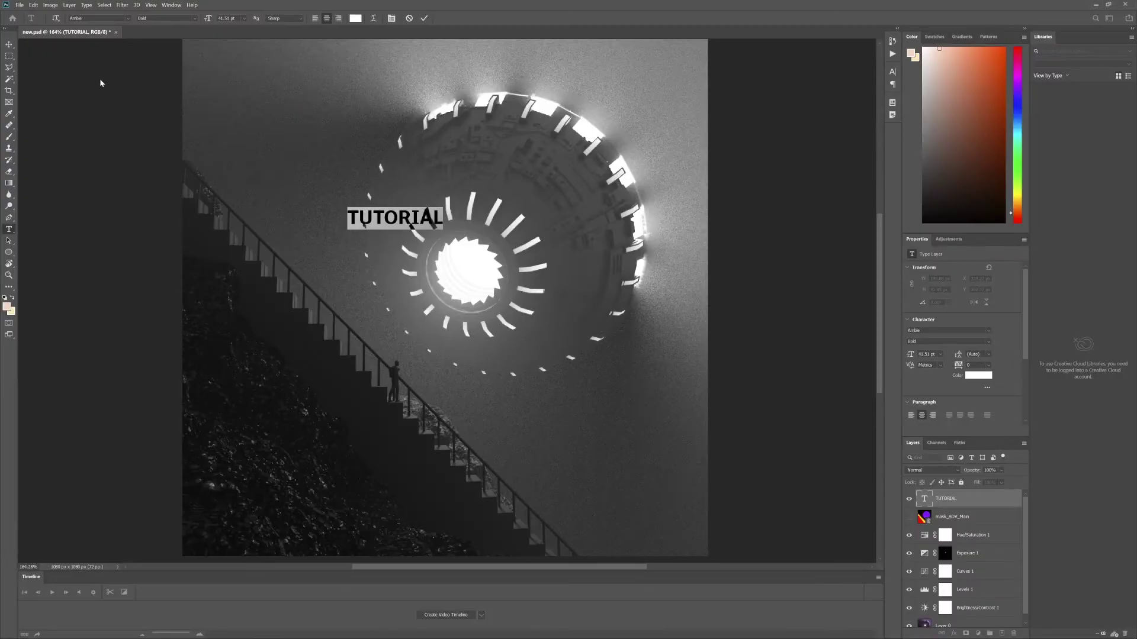
- Set the font of the "TUTORIAL" text to PROGRESS PERSONAL USE
left_click(128, 19)
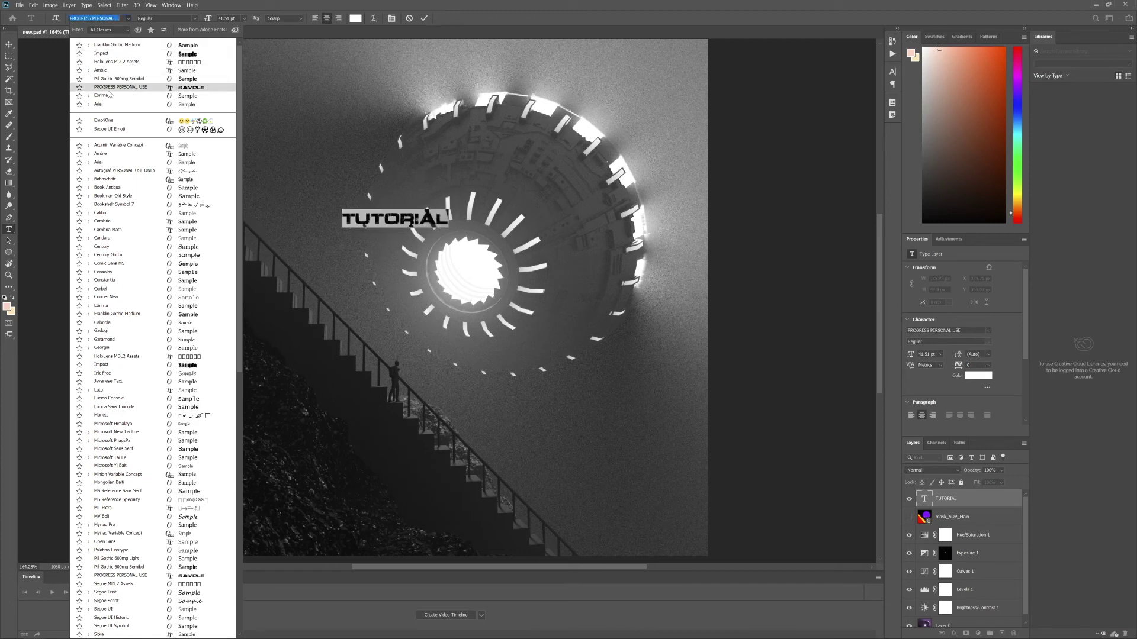
left_click(138, 89)
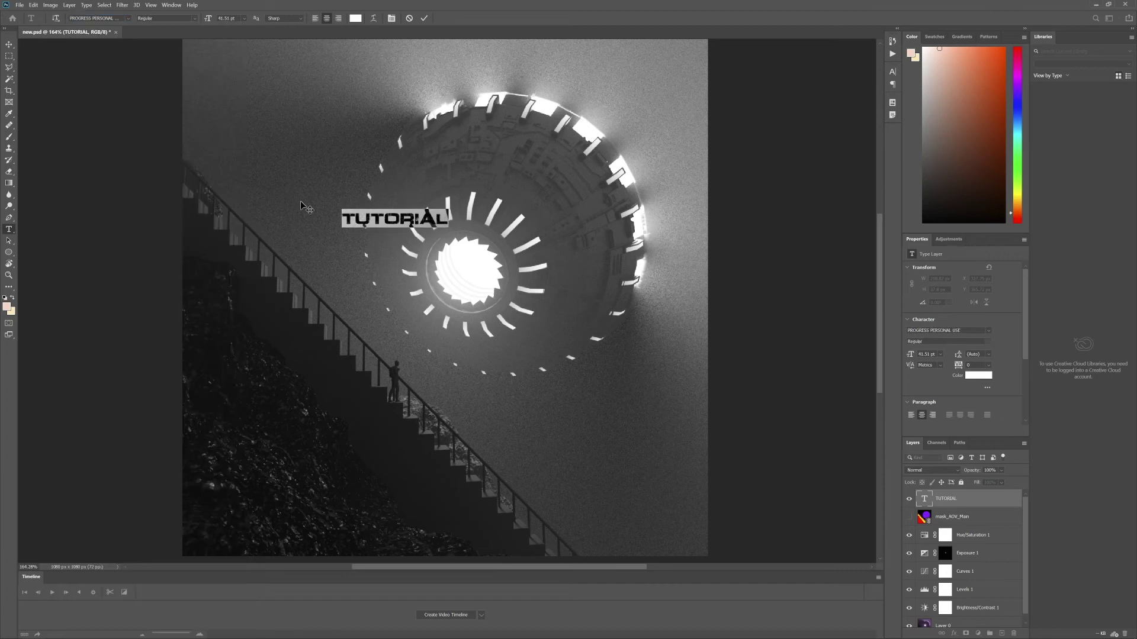
left_click(9, 45)
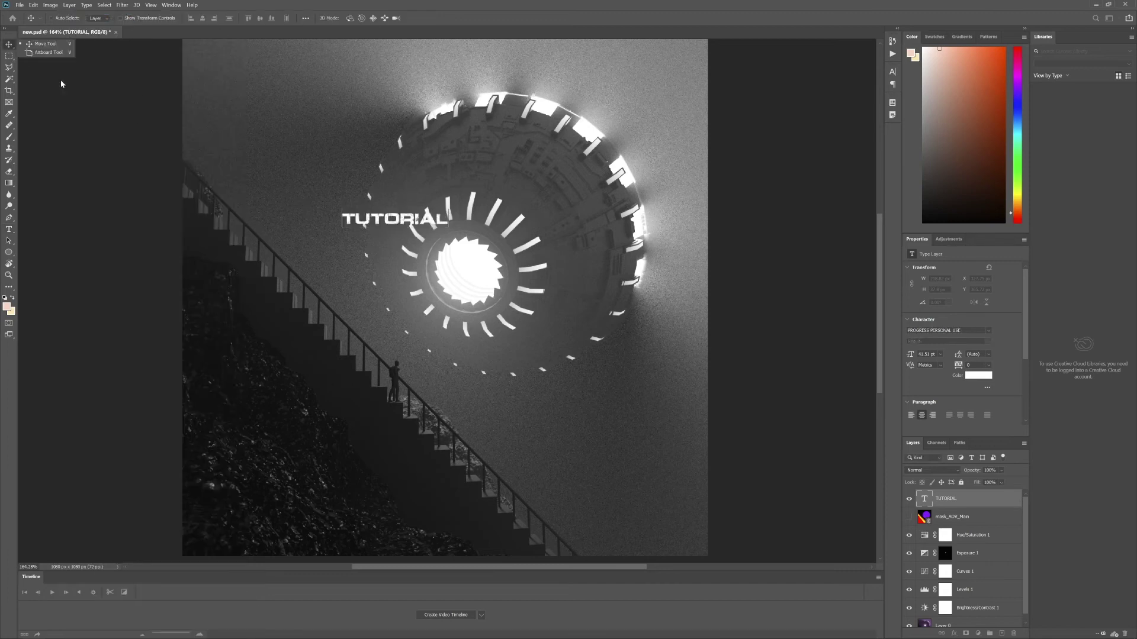
key("ctrl+t")
left_click_drag(403, 234, 395, 290)
key("Escape")
- Set the font size of the "TUTORIAL" text to 80 pt and undo the accidental deletion of the text
double_click(924, 499)
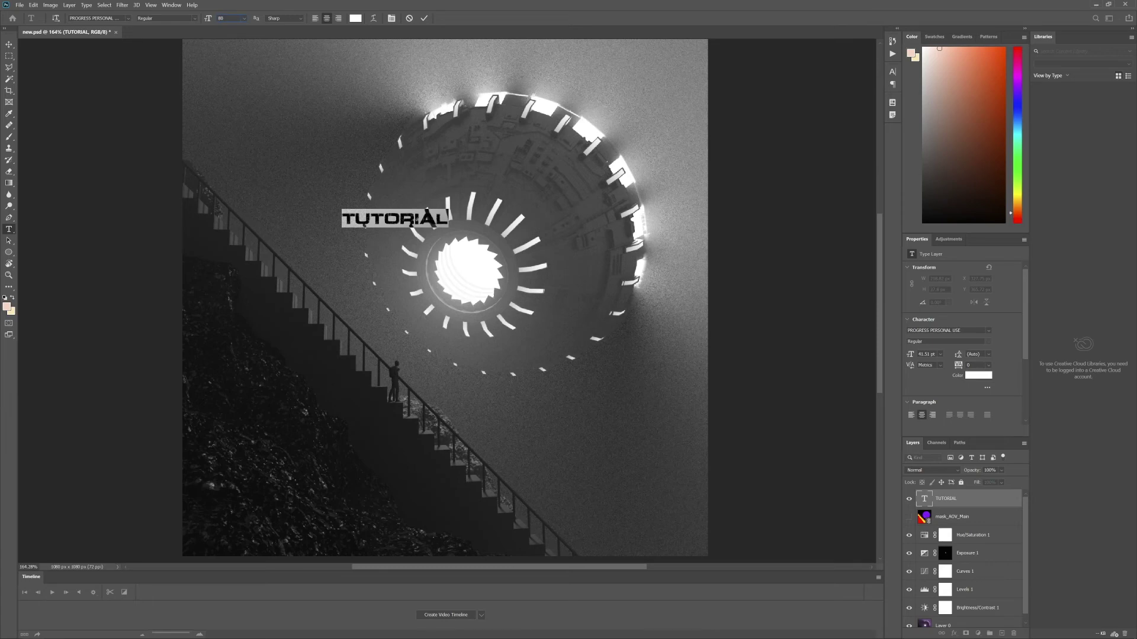
key("Return")
key("BackSpace")
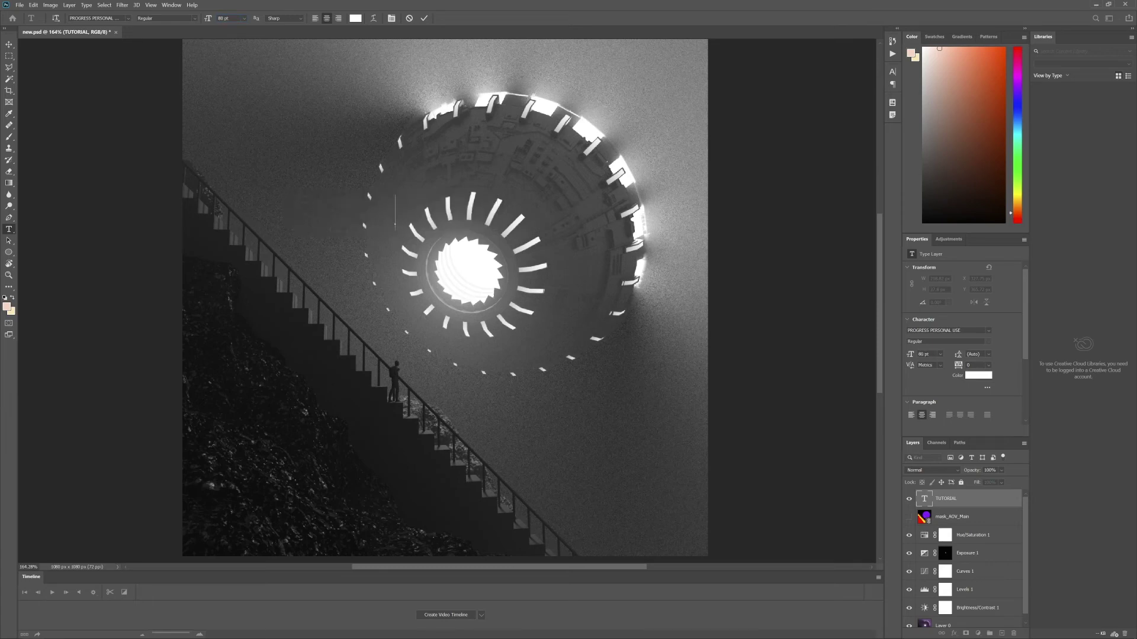
key("ctrl+z")
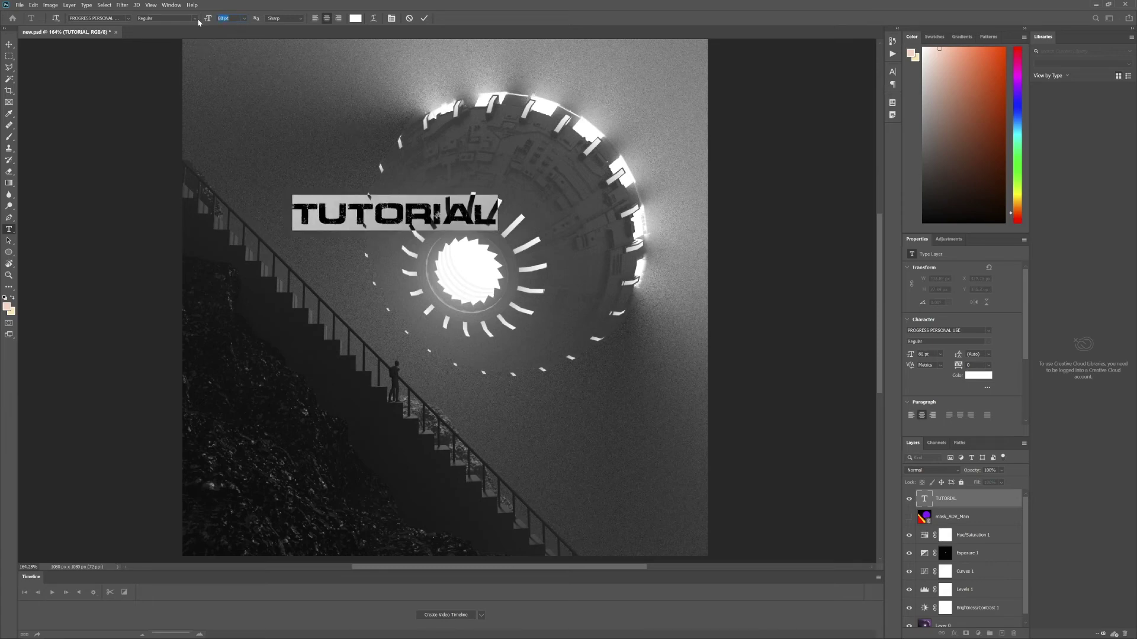
- Set the font size of the "TUTORIAL" text to 170 pt and commit the text edit
type("300")
key("Return")
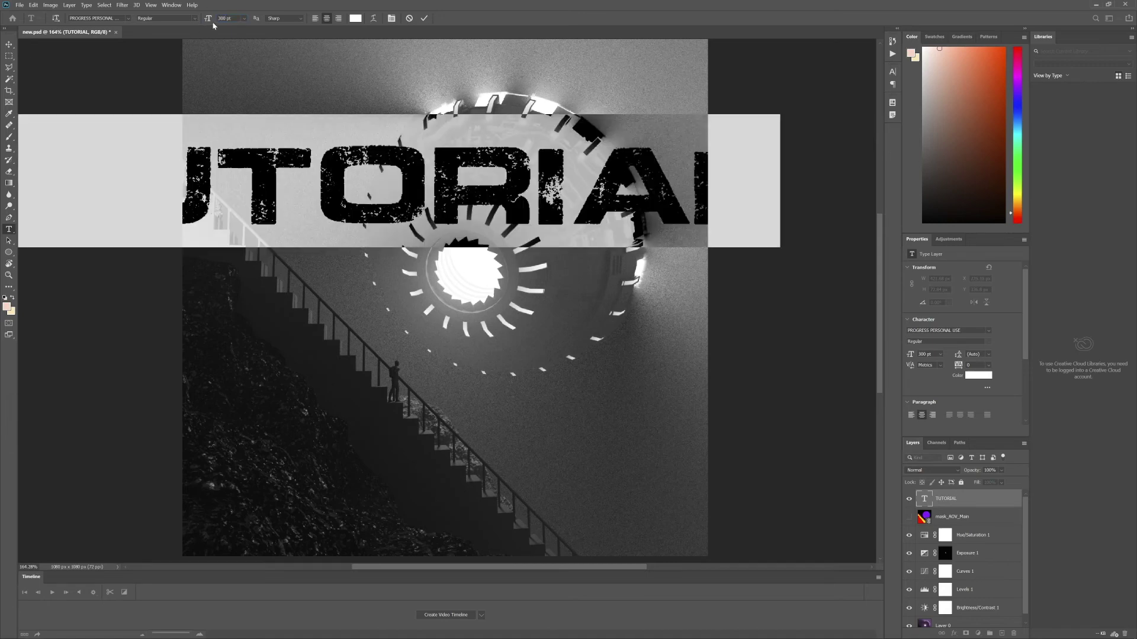
left_click_drag(231, 18, 178, 4)
type("170")
key("Return")
key("ctrl+Return")
- Move the "TUTORIAL" text to the upper part of the canvas and scale it to about 121.5% to span the full width
key("ctrl+t")
left_click_drag(453, 218, 460, 74)
left_click_drag(623, 76, 715, 75)
left_click_drag(586, 76, 598, 86)
left_click_drag(714, 75, 709, 76)
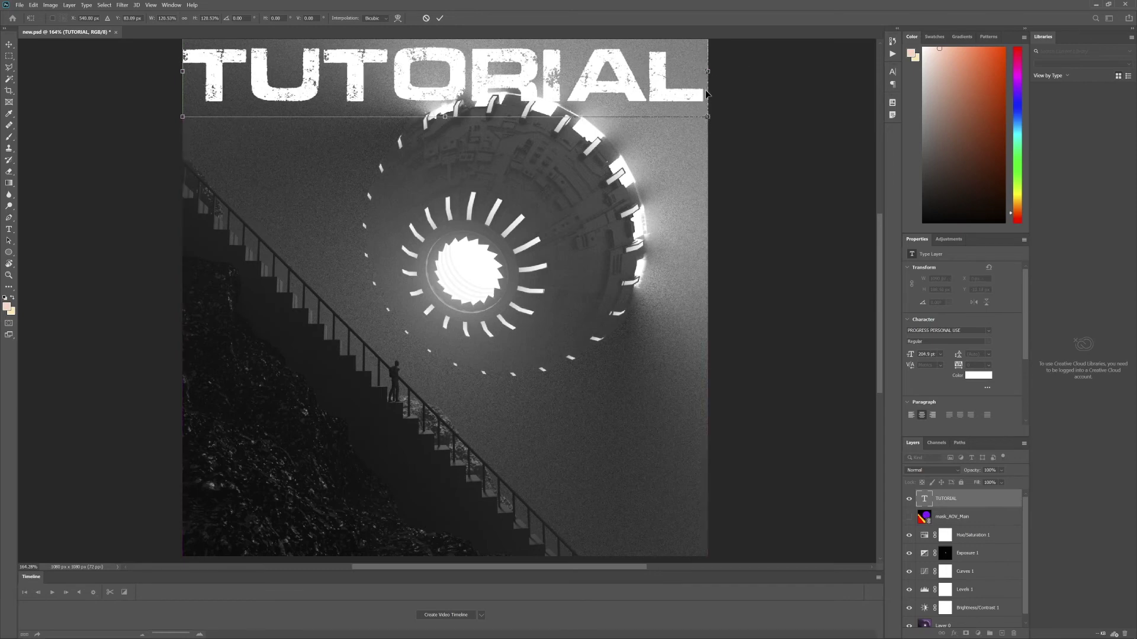
left_click_drag(714, 78, 717, 78)
- Nudge the scaled "TUTORIAL" text up against the canvas's upper edge and apply the transform
key("Up")
key("Up")
key("Up")
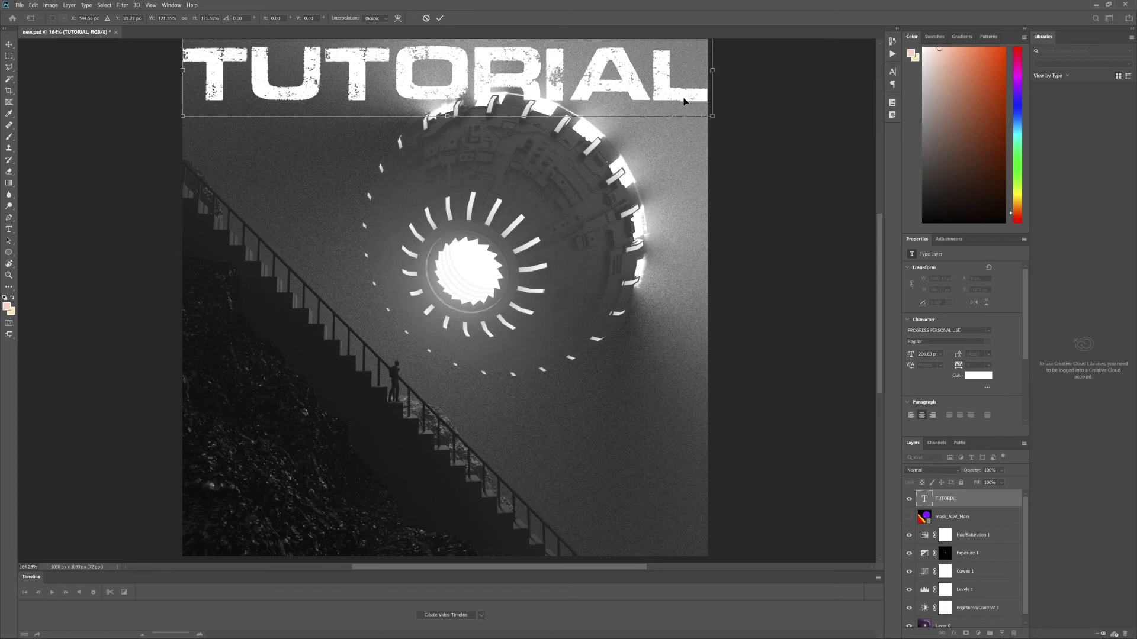
key("Up")
key("Up")
key("Up")
key("Up")
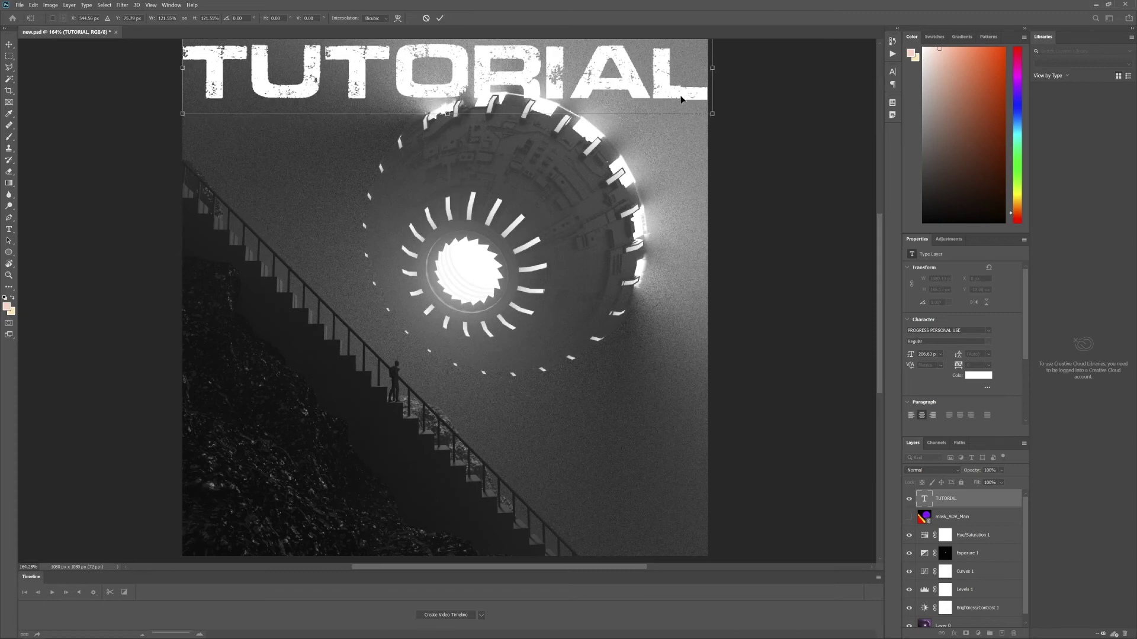
key("Up")
key("Up")
key("Up")
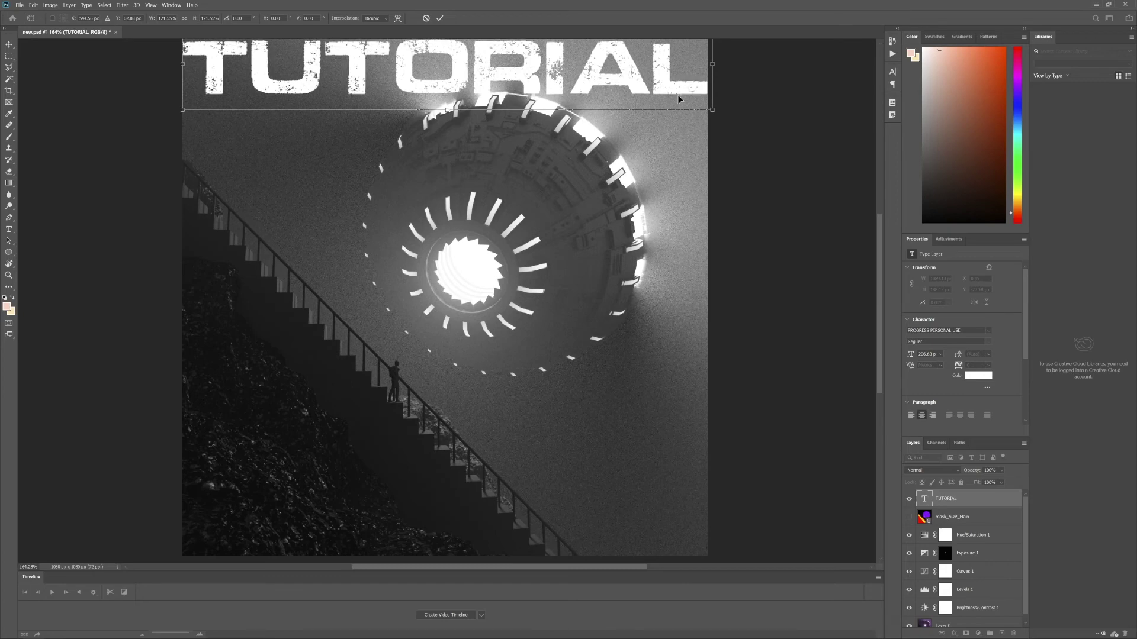
key("Return")
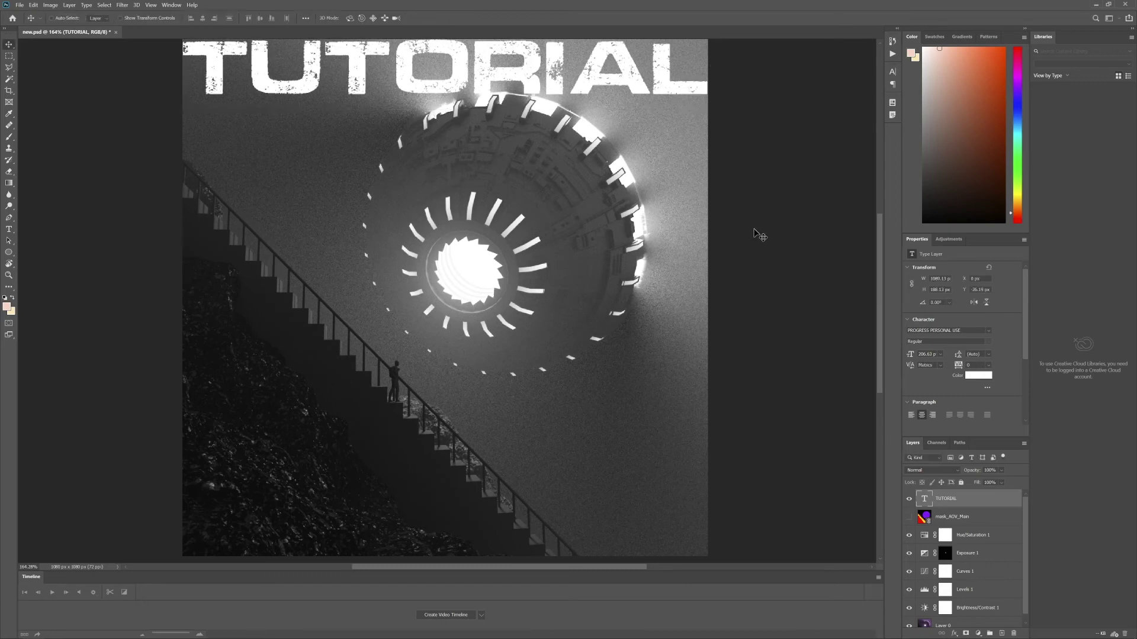
- Duplicate the "TUTORIAL" text layer twice, placing each copy directly beneath the previous row
right_click(981, 505)
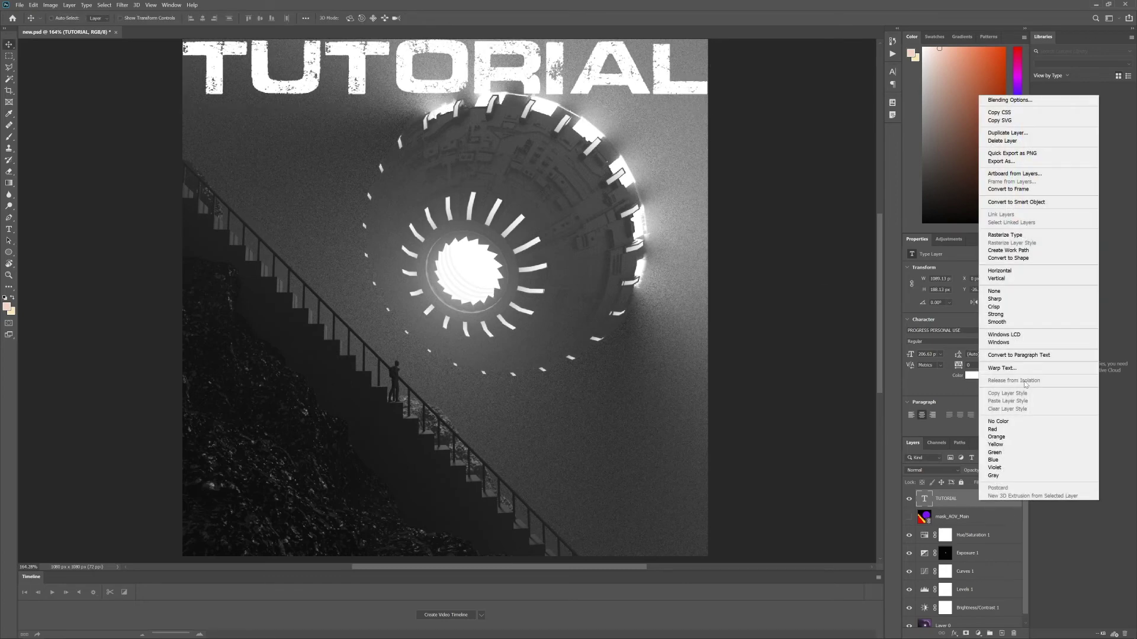
left_click(1006, 133)
key("Return")
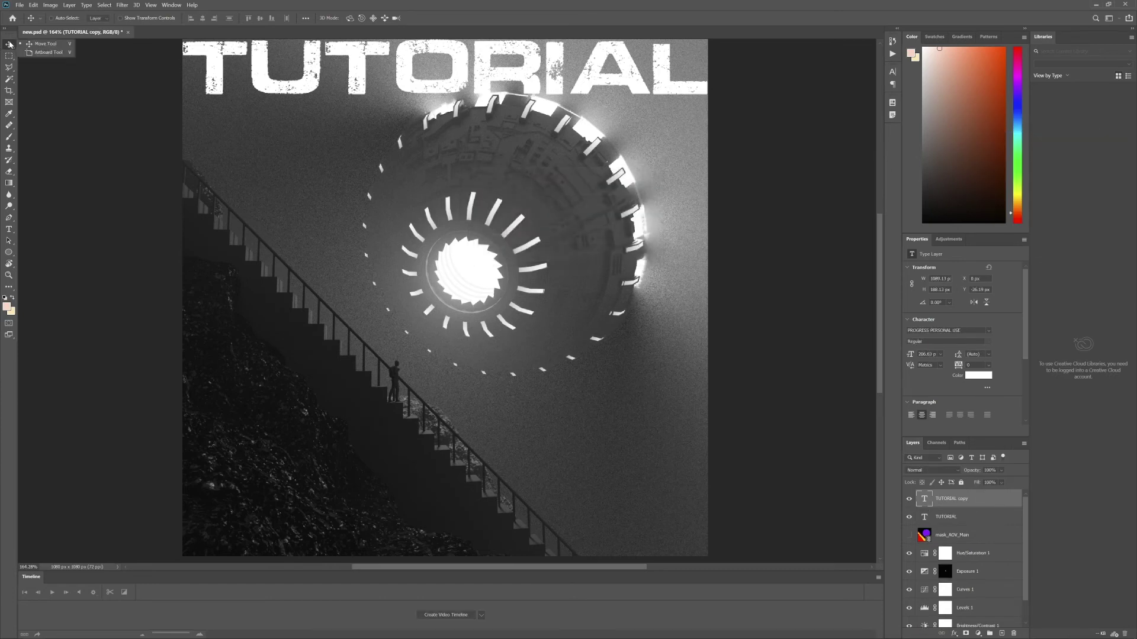
left_click_drag(457, 99, 460, 154)
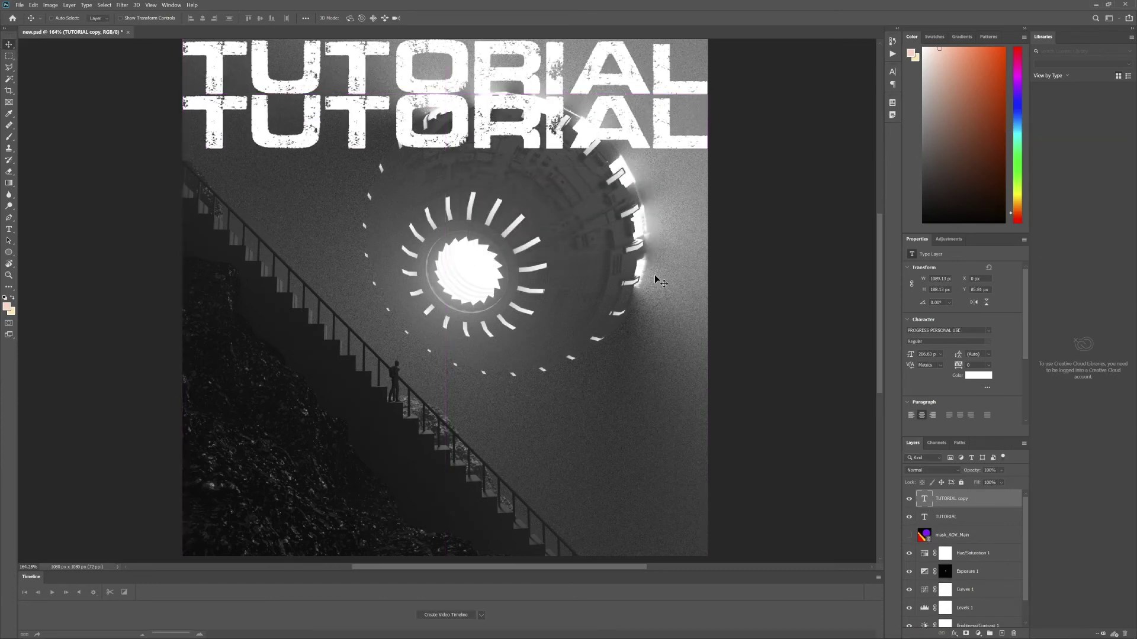
right_click(999, 500)
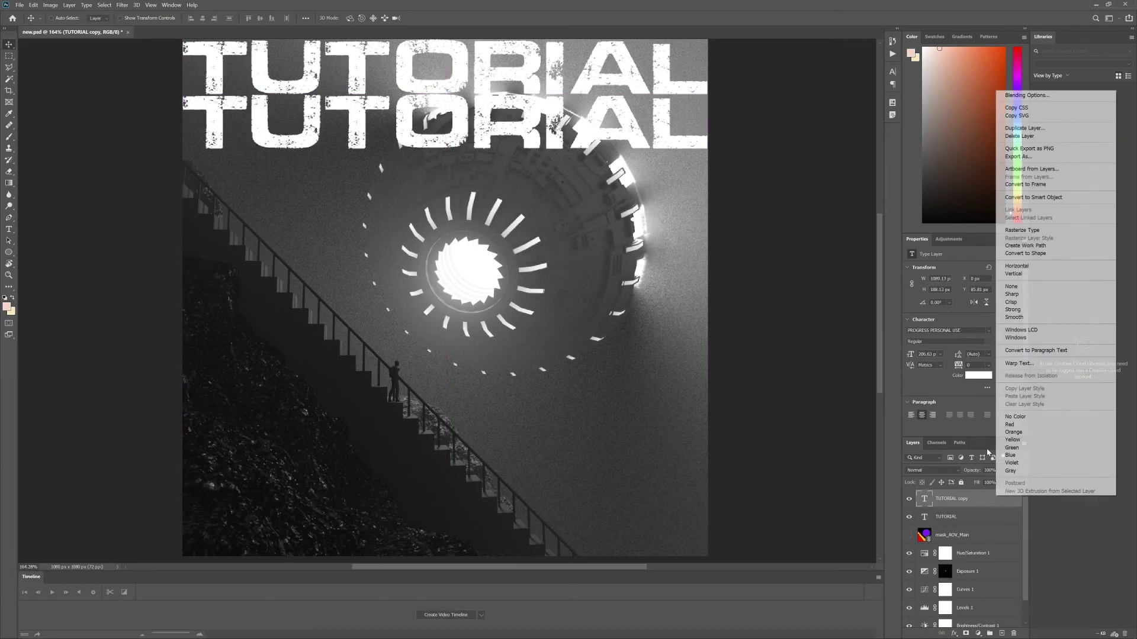
left_click(1031, 129)
left_click(644, 194)
left_click_drag(644, 196, 644, 251)
- Duplicate the lowest "TUTORIAL" row twice more to add the fourth and fifth rows of lettering
right_click(965, 503)
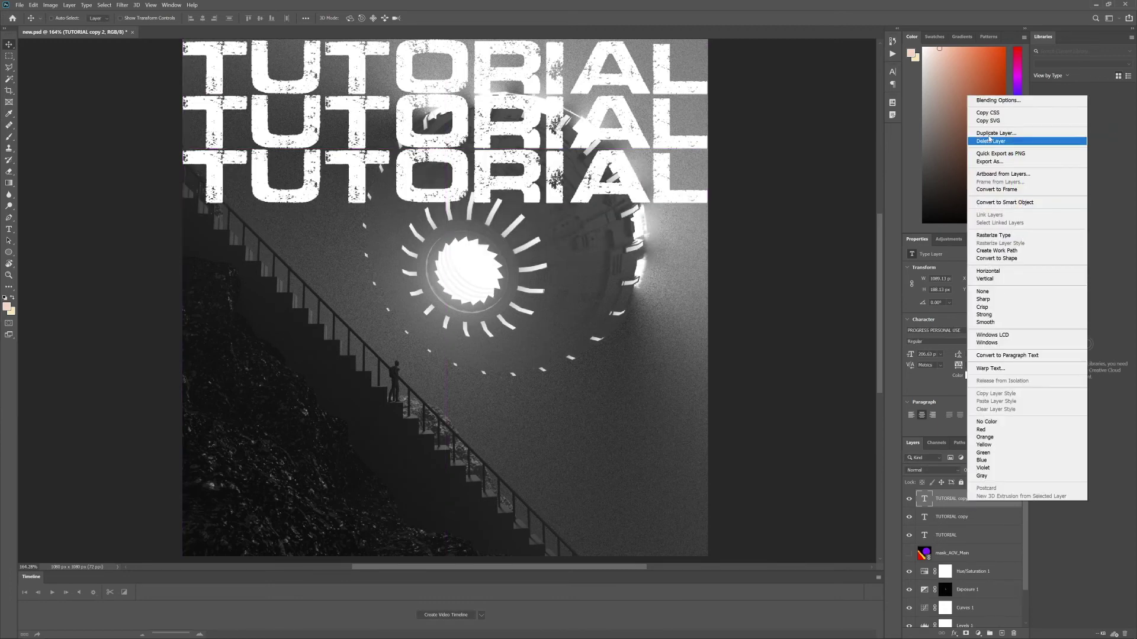
left_click(1030, 130)
left_click(643, 190)
left_click_drag(644, 193, 644, 249)
right_click(988, 501)
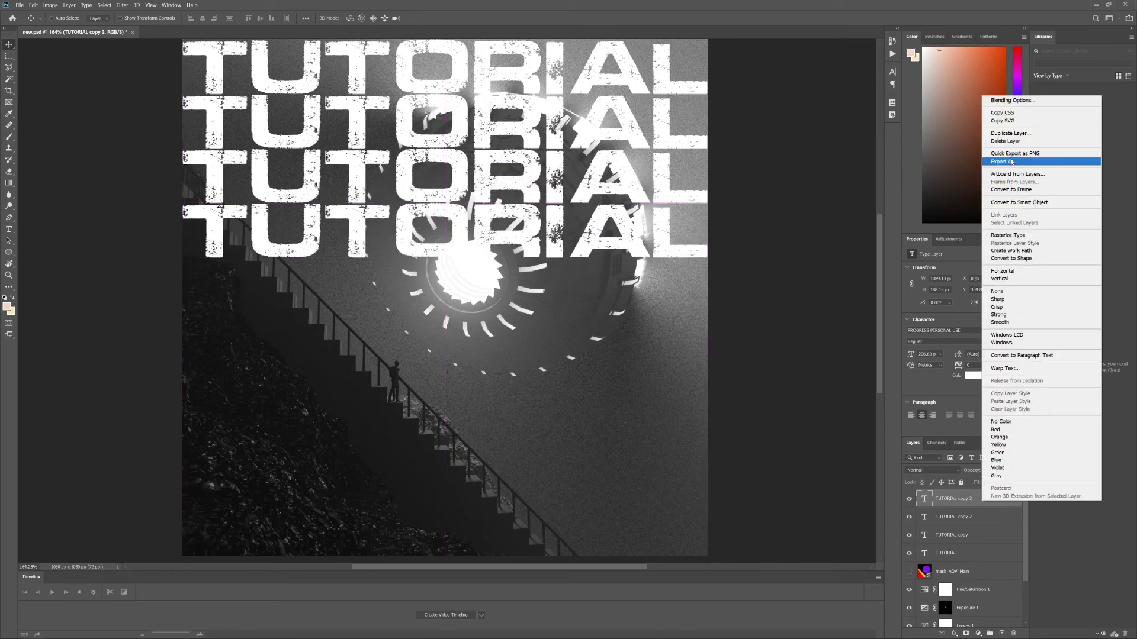
left_click(1021, 133)
left_click(640, 191)
left_click_drag(437, 215, 431, 268)
- Add the sixth and seventh "TUTORIAL" rows by duplicating the newest text layer and placing each copy below the last
right_click(987, 501)
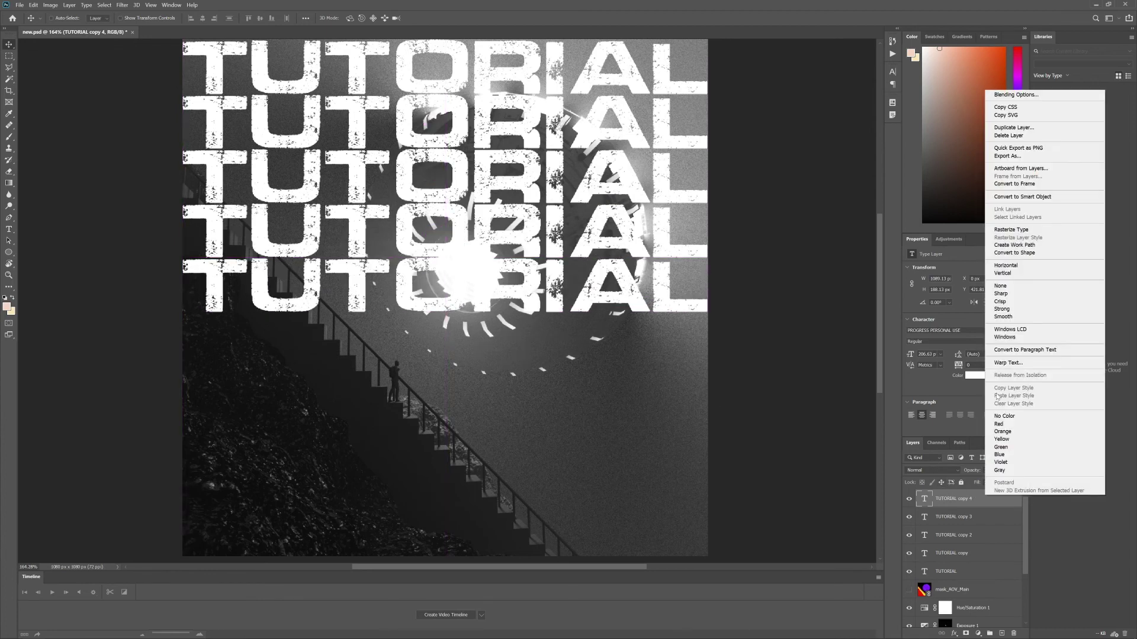
left_click(1013, 127)
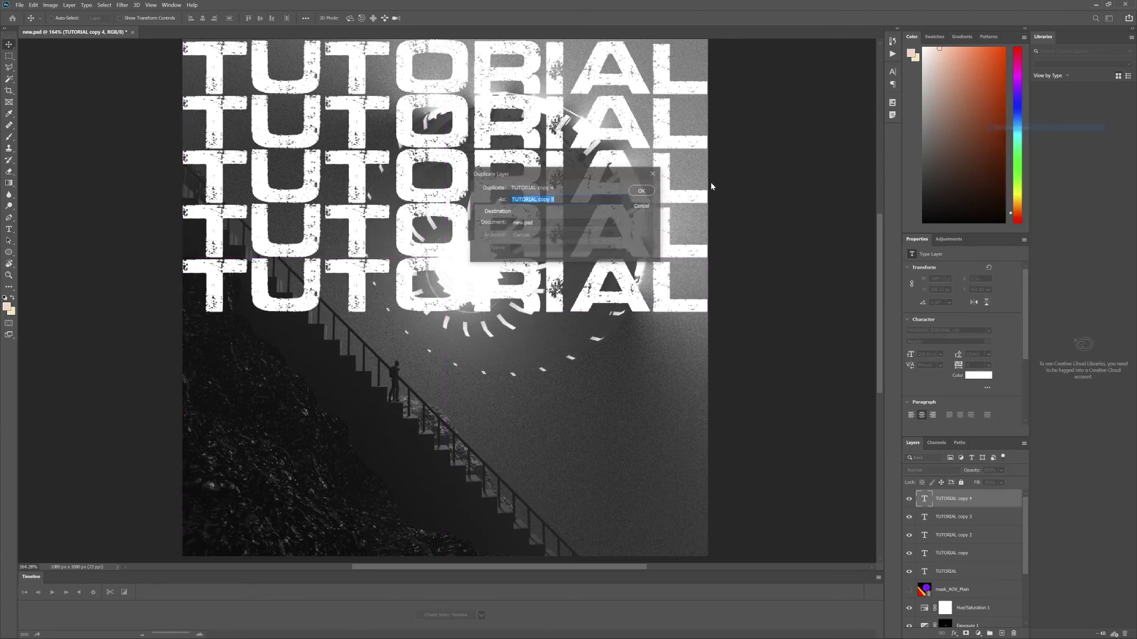
left_click(640, 188)
left_click_drag(469, 286, 465, 346)
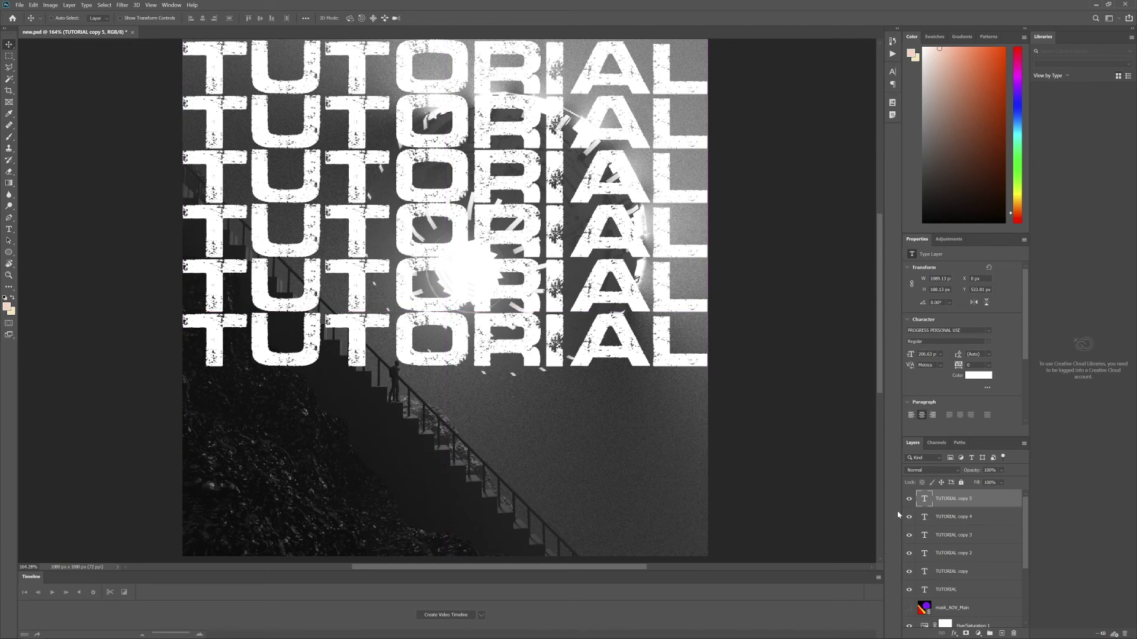
right_click(987, 501)
left_click(1014, 127)
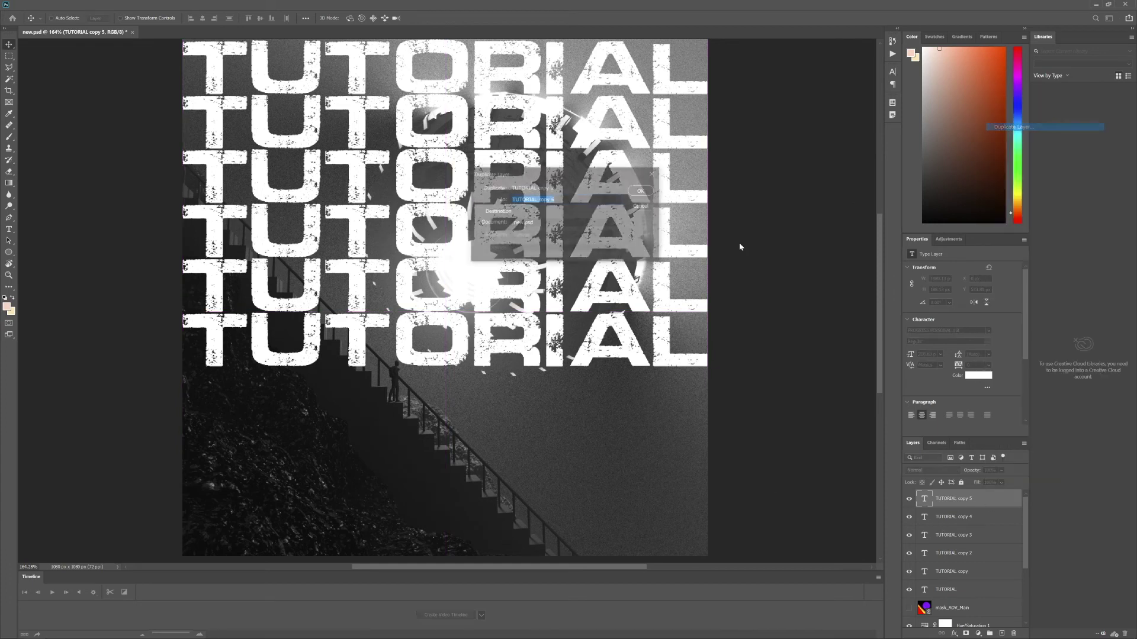
left_click(641, 190)
left_click_drag(453, 353, 453, 407)
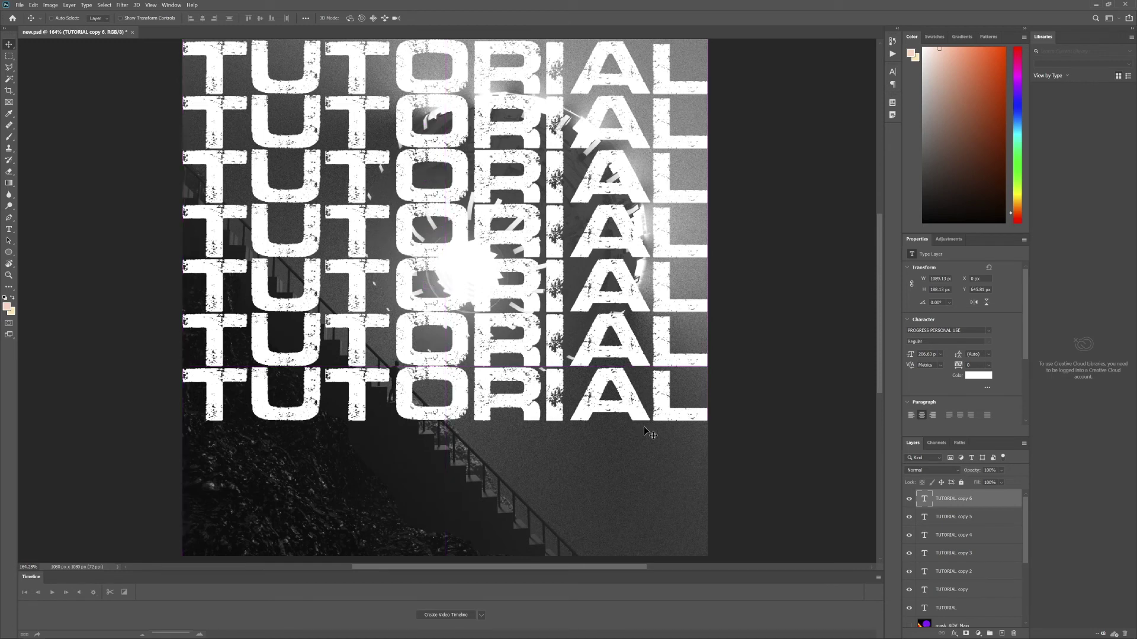
- Add the eighth and ninth "TUTORIAL" rows from duplicates of the newest text layer, stacked beneath the existing rows
right_click(975, 502)
left_click(1000, 133)
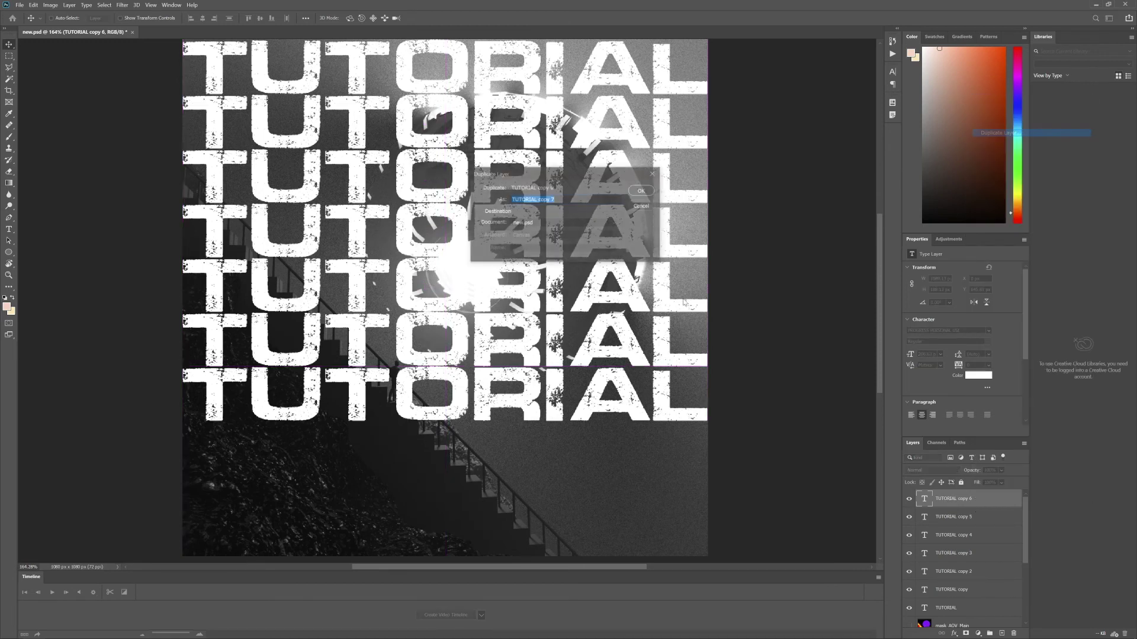
left_click(642, 191)
left_click_drag(468, 407, 468, 462)
right_click(974, 495)
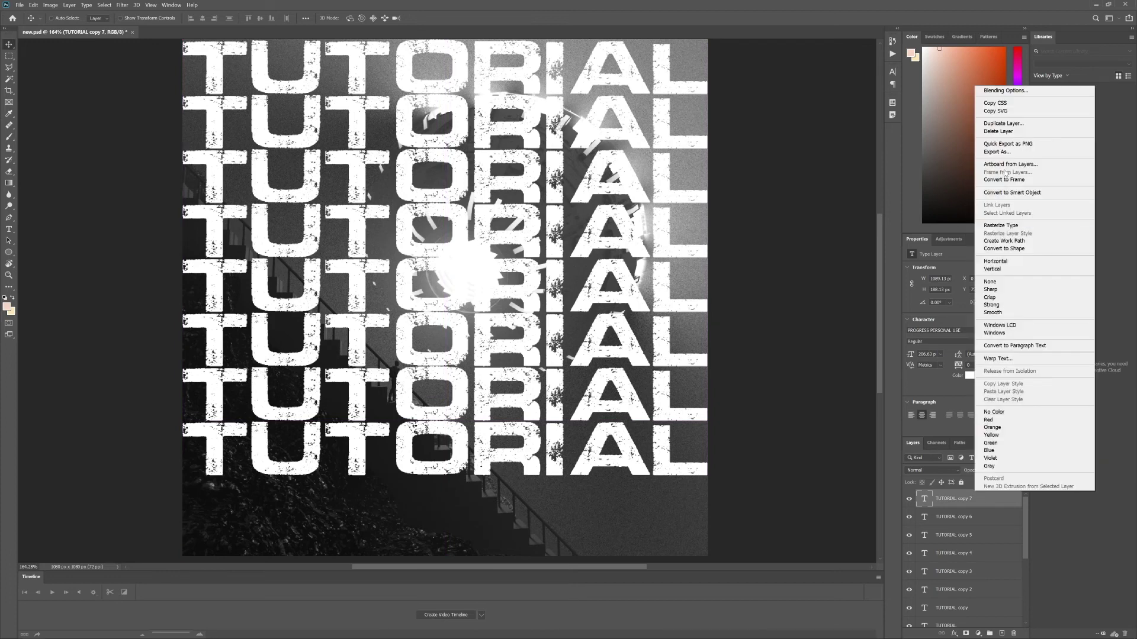
left_click(1000, 129)
left_click(635, 190)
left_click_drag(435, 468, 433, 522)
- Select all nine "TUTORIAL" layers and stretch them vertically to about 105.4% so the rows reach the canvas's lower edge
scroll(977, 544, "down", 4)
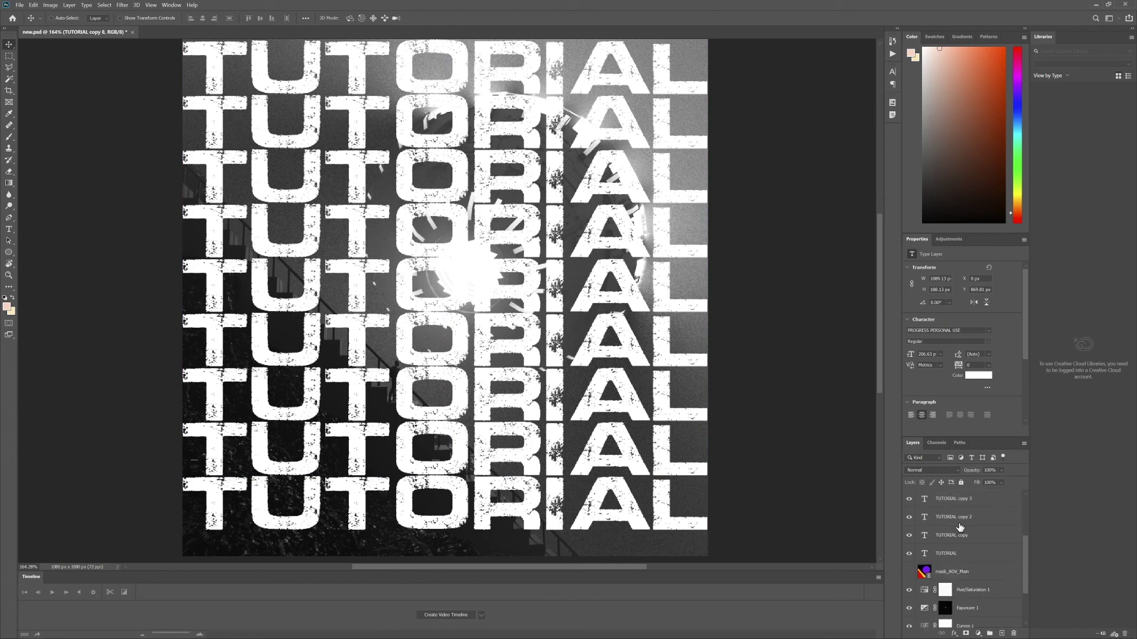
left_click(978, 539)
scroll(976, 542, "up", 4)
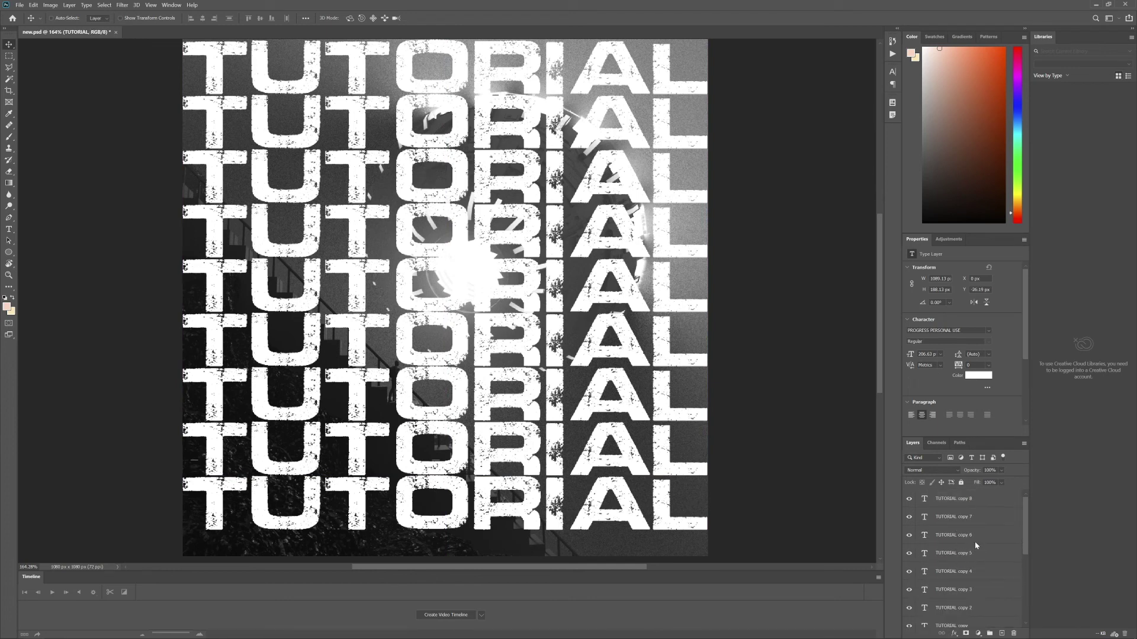
left_click(992, 507, "shift")
key("ctrl+t")
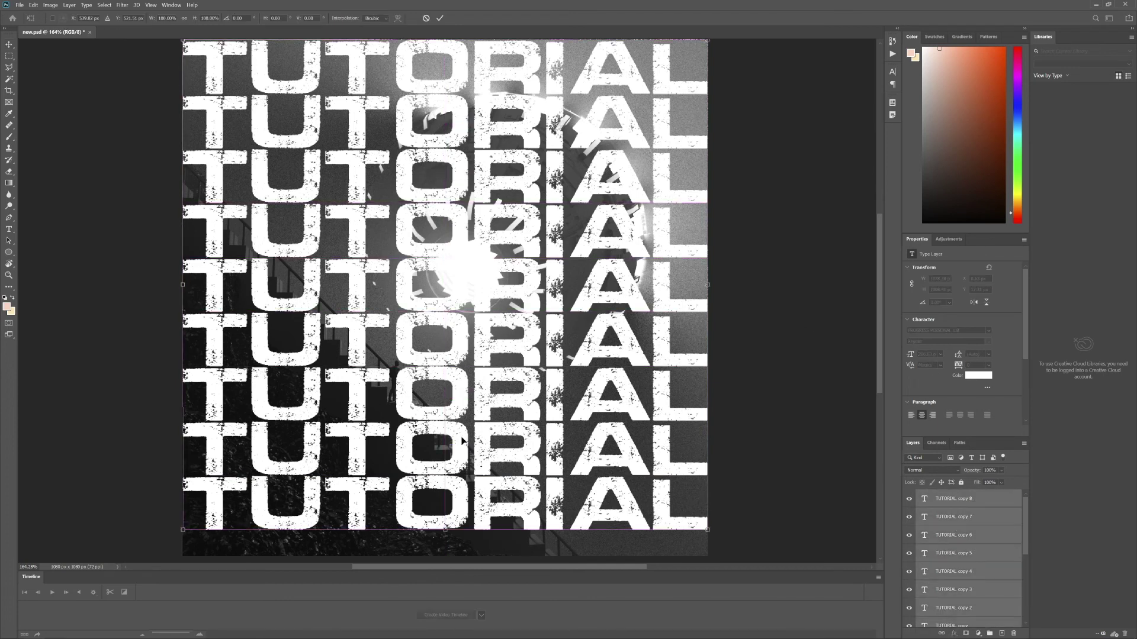
left_click_drag(446, 533, 451, 568)
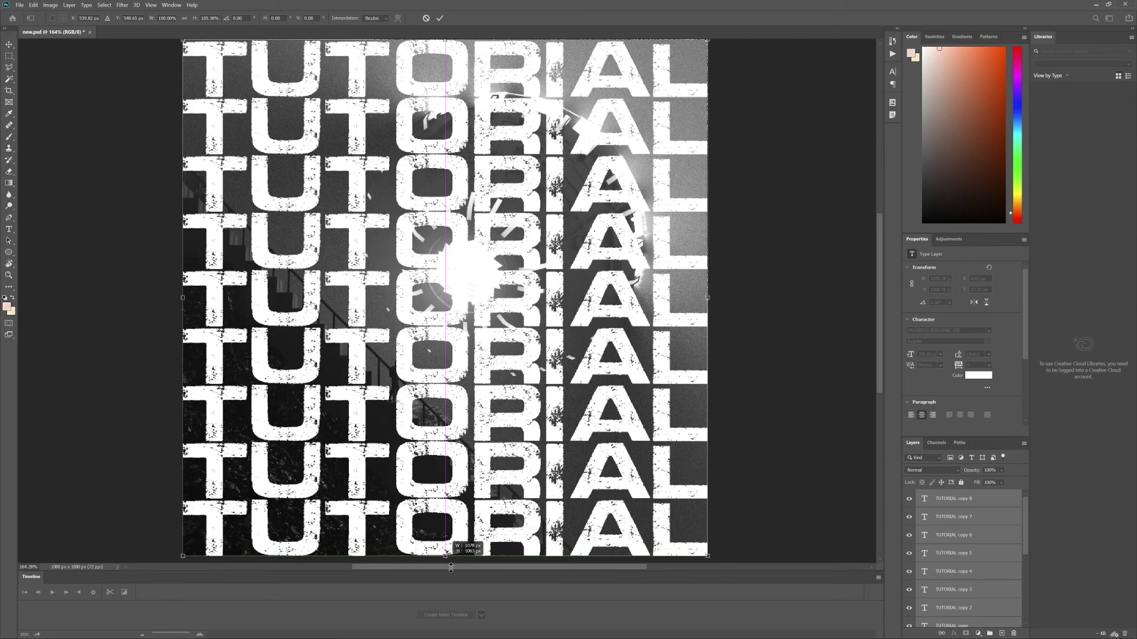
left_click_drag(451, 567, 449, 534)
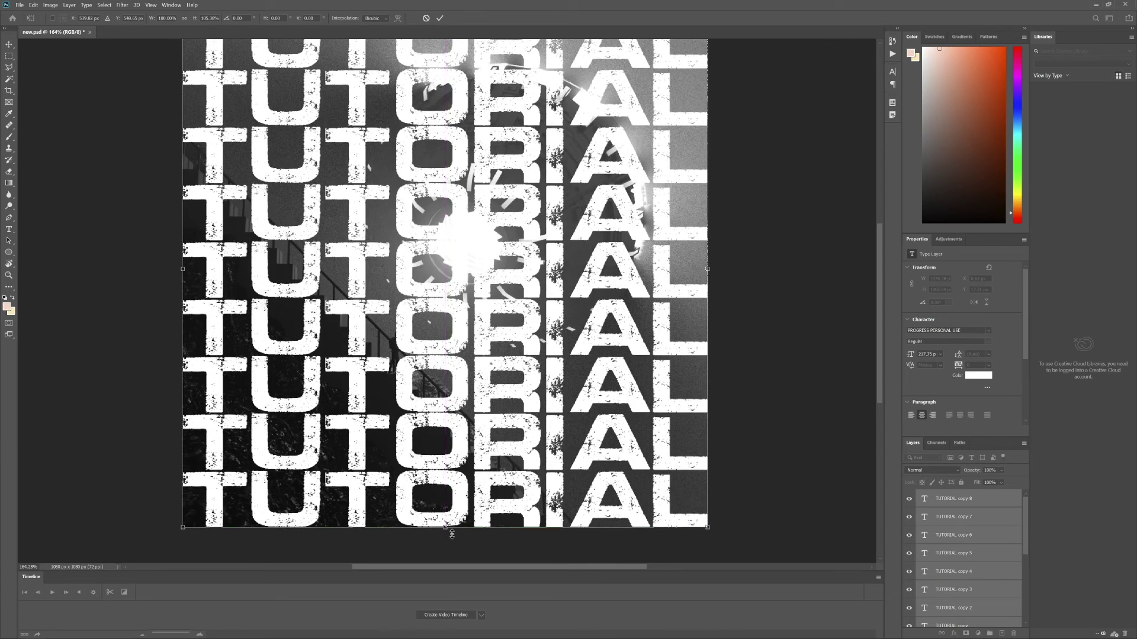
key("Return")
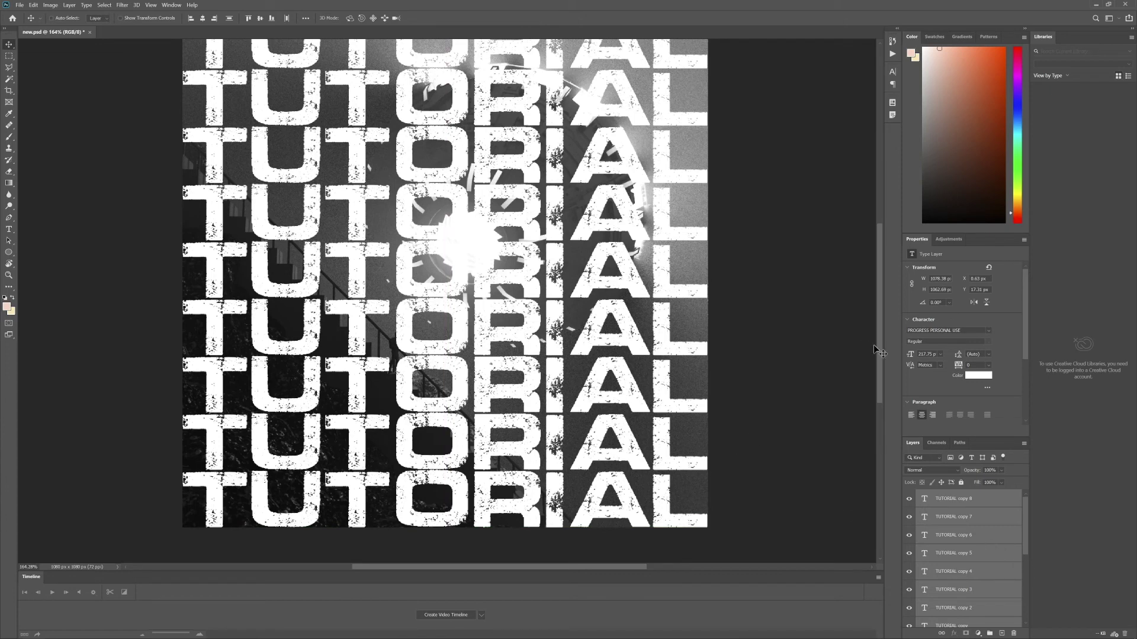
- Rasterize all nine "TUTORIAL" text layers and merge them into a single layer
scroll(881, 345, "up", 1)
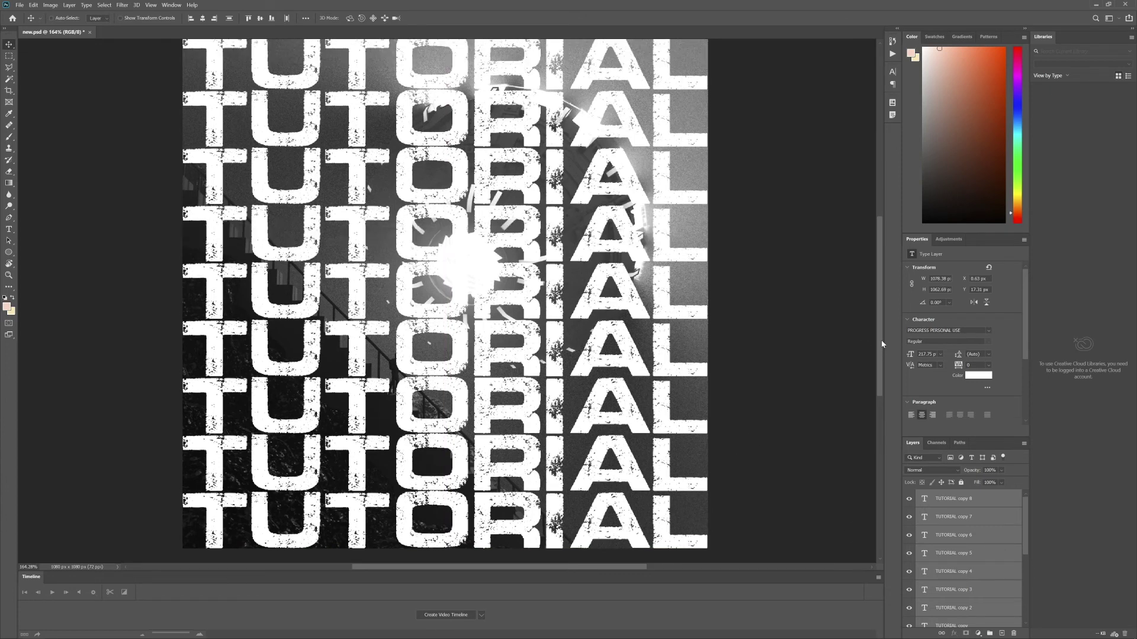
left_click(994, 510)
scroll(989, 521, "down", 3)
left_click(968, 556, "shift")
right_click(969, 557)
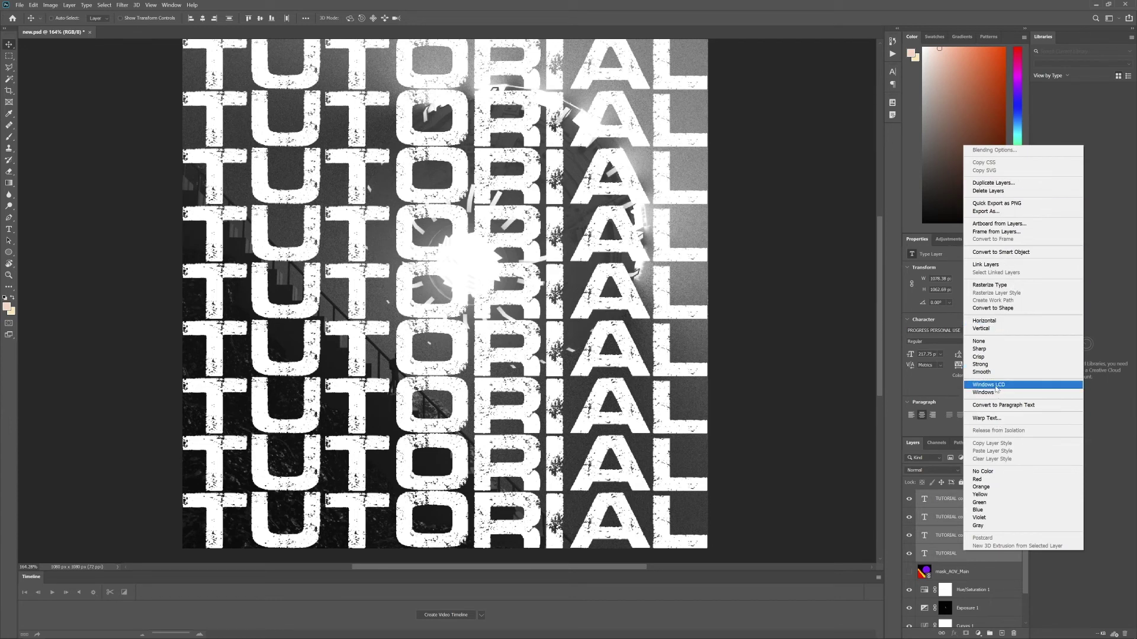
right_click(968, 521)
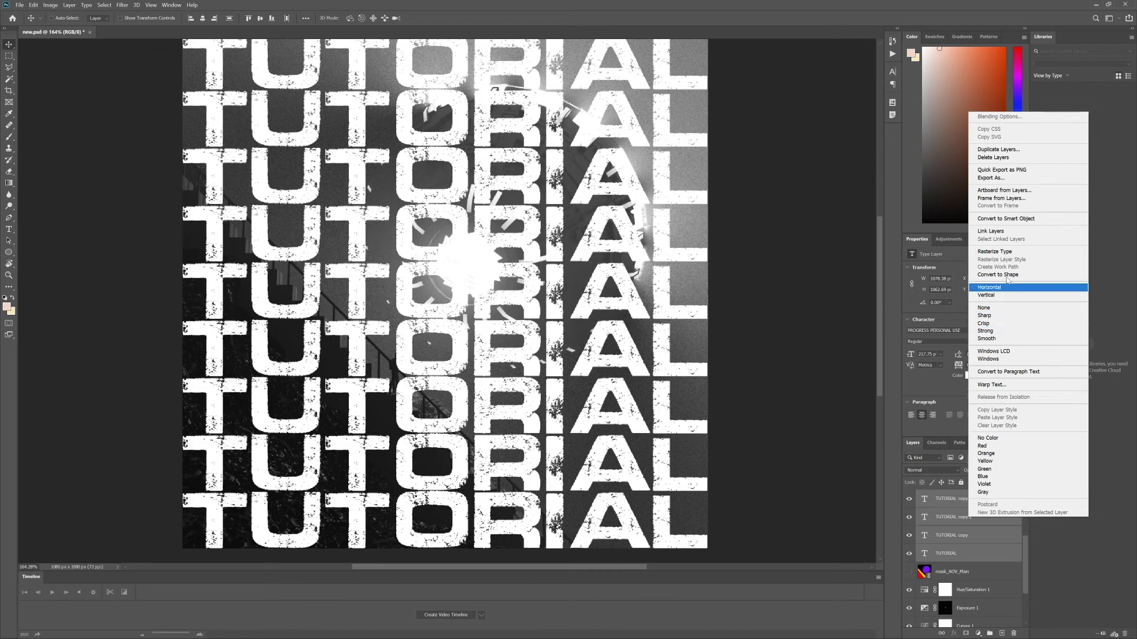
left_click(994, 251)
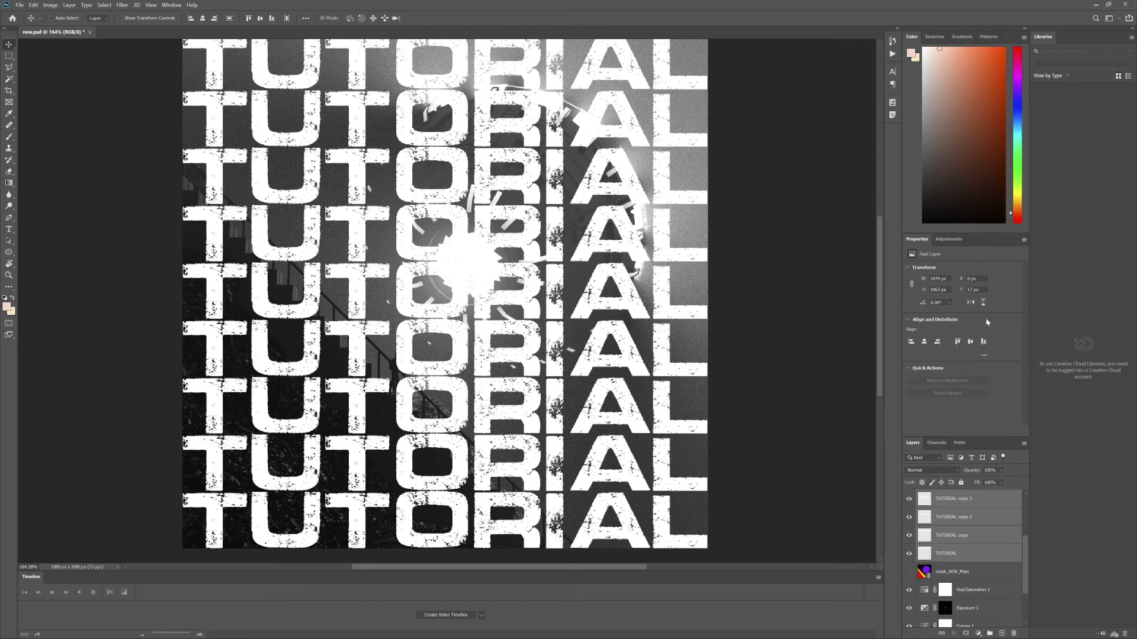
right_click(971, 518)
left_click(992, 394)
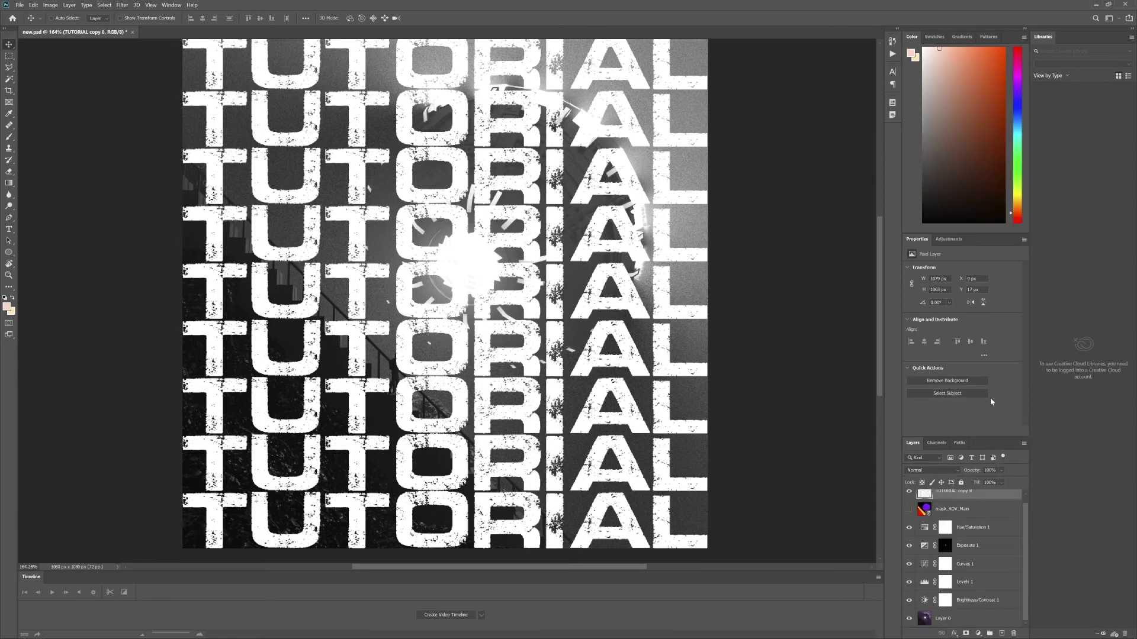
- Lower the merged lettering layer's opacity to 32% and move it directly above Layer 0
left_click_drag(1001, 471, 989, 482)
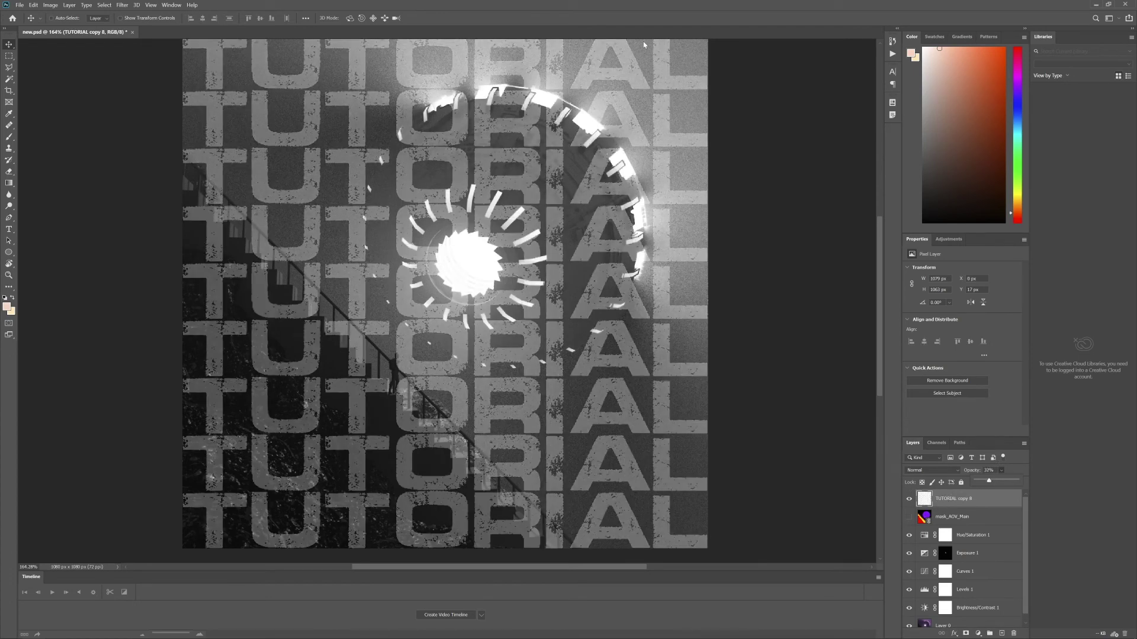
right_click(8, 45)
left_click(1010, 516)
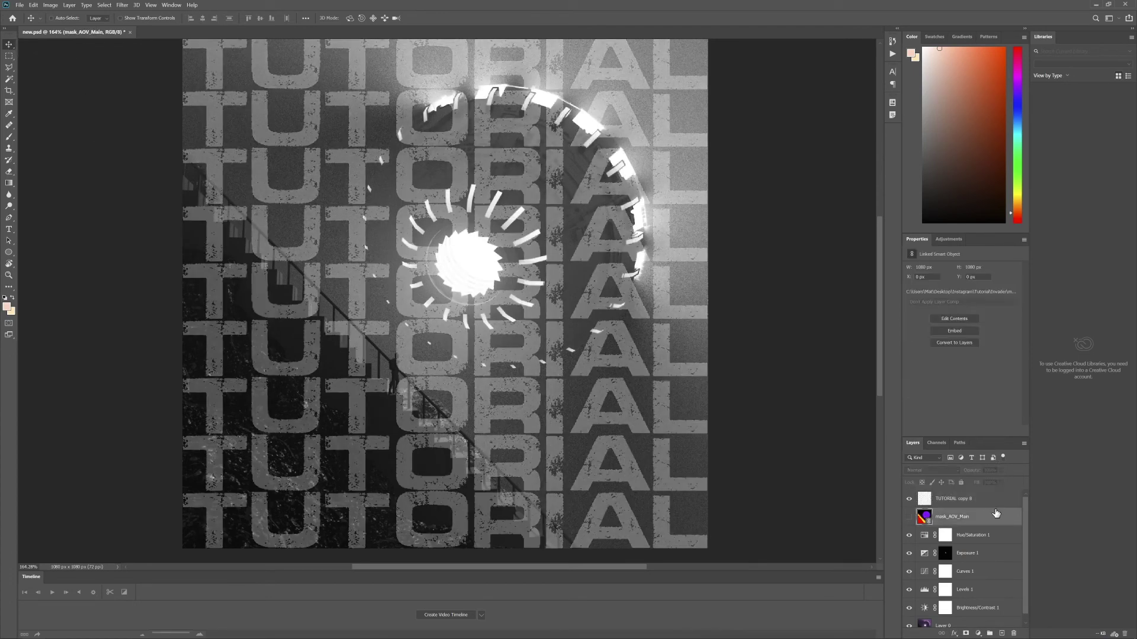
left_click_drag(968, 505, 969, 618)
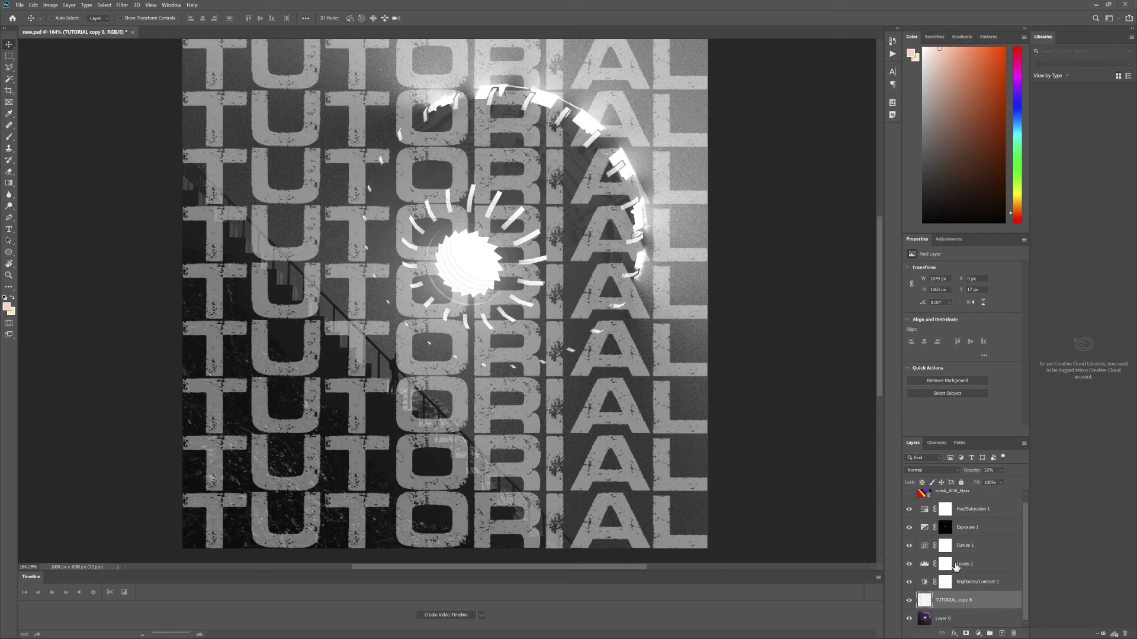
scroll(965, 584, "up", 1)
- Show the mask_AOV_Main layer and select its black background with the Magic Wand, extending the selection to all similar pixels
left_click(910, 500)
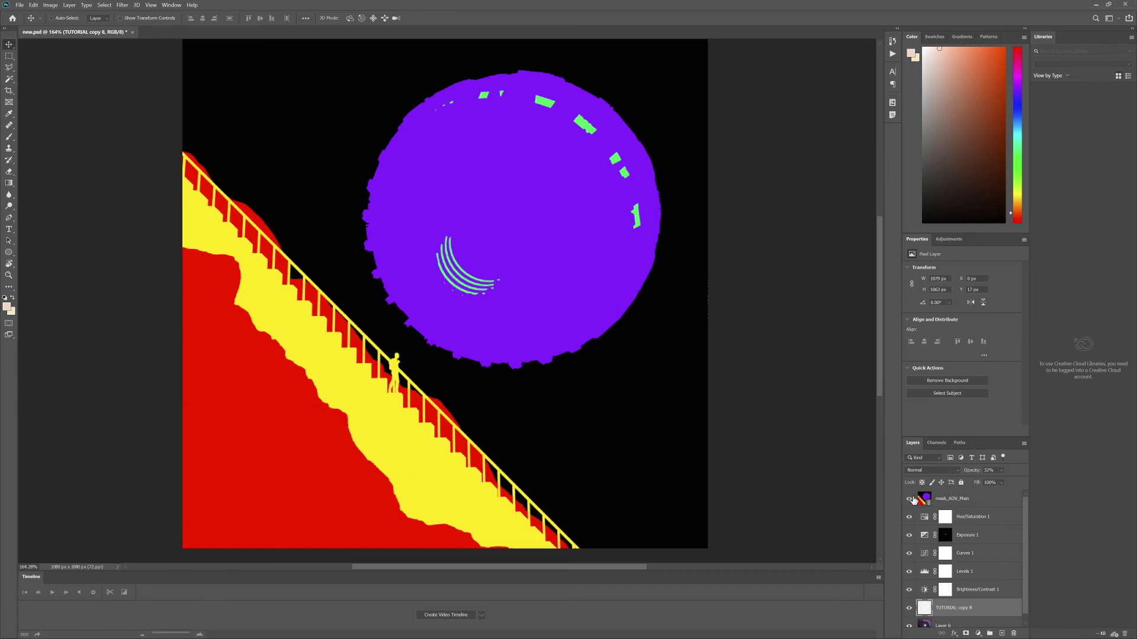
left_click(9, 80)
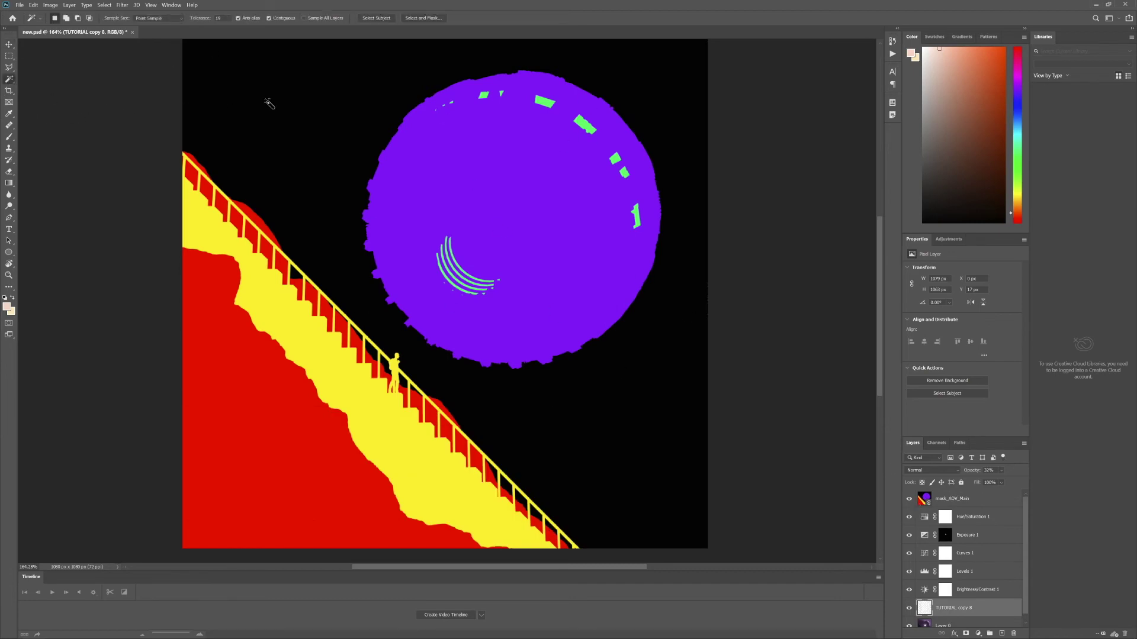
left_click(965, 506)
left_click(573, 405)
right_click(573, 404)
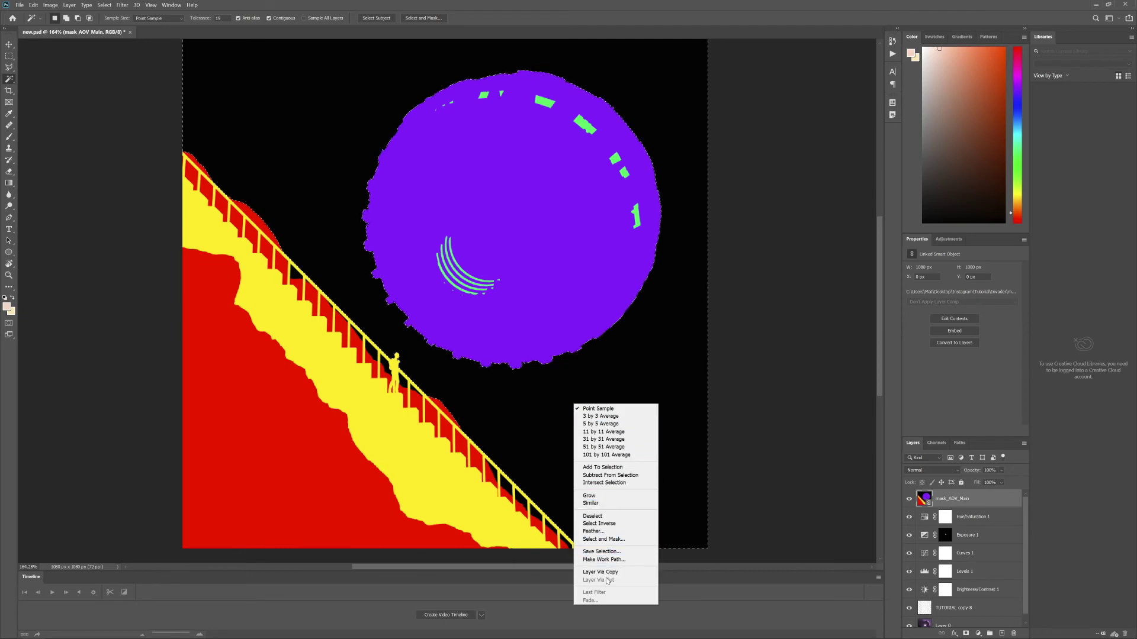
left_click(598, 503)
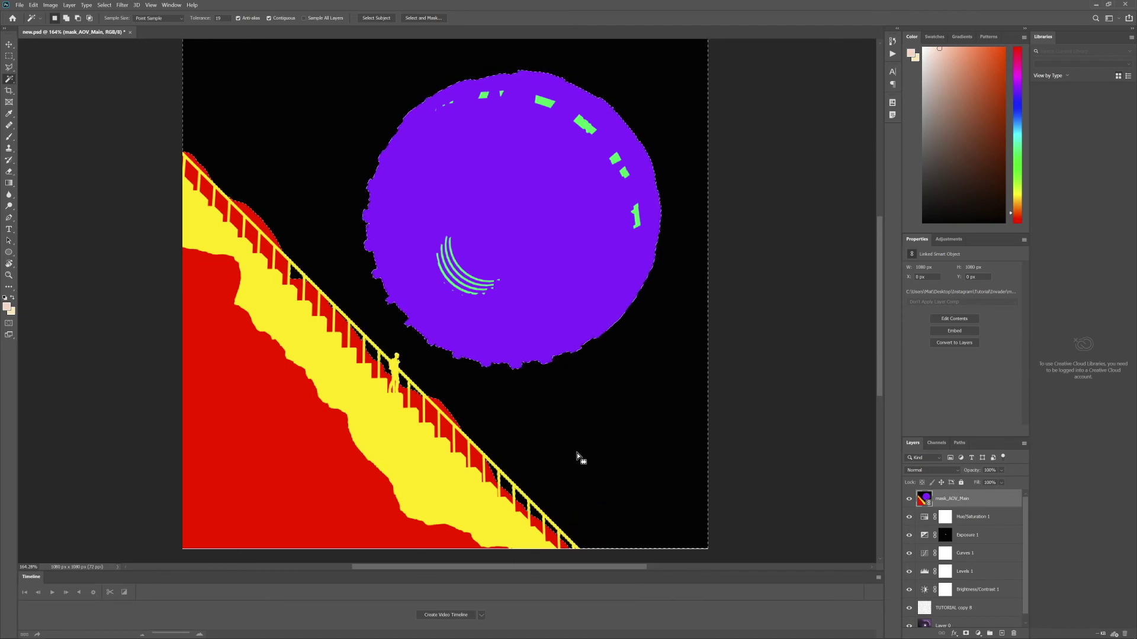
- Hide mask_AOV_Main and add a layer mask from the selection to the merged "TUTORIAL" lettering layer
scroll(994, 587, "down", 1)
left_click(954, 601)
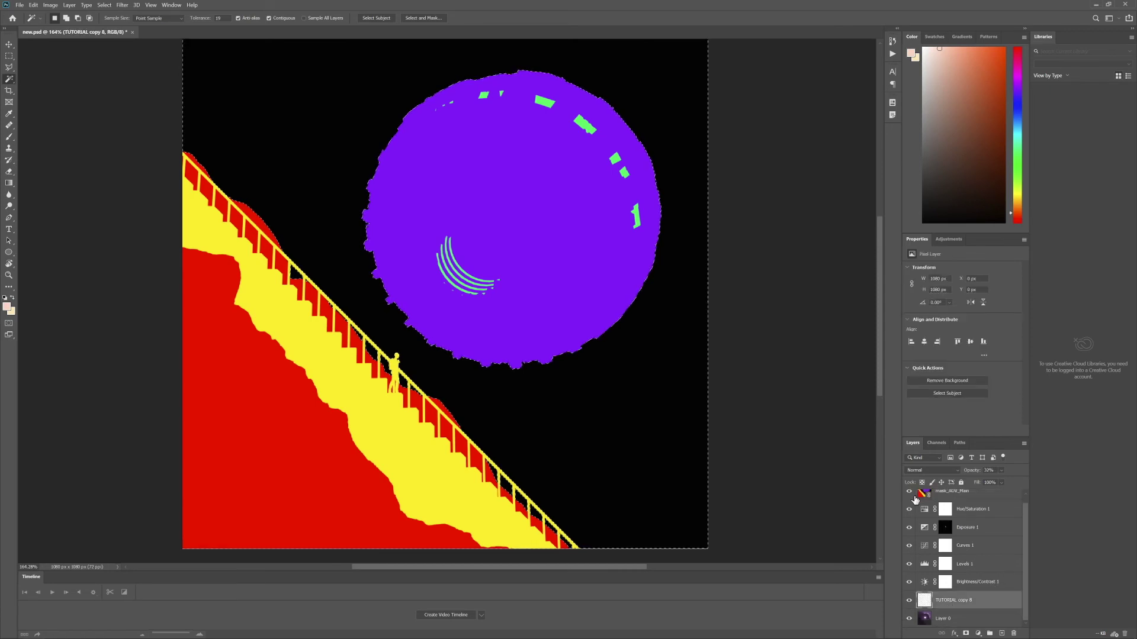
left_click(910, 492)
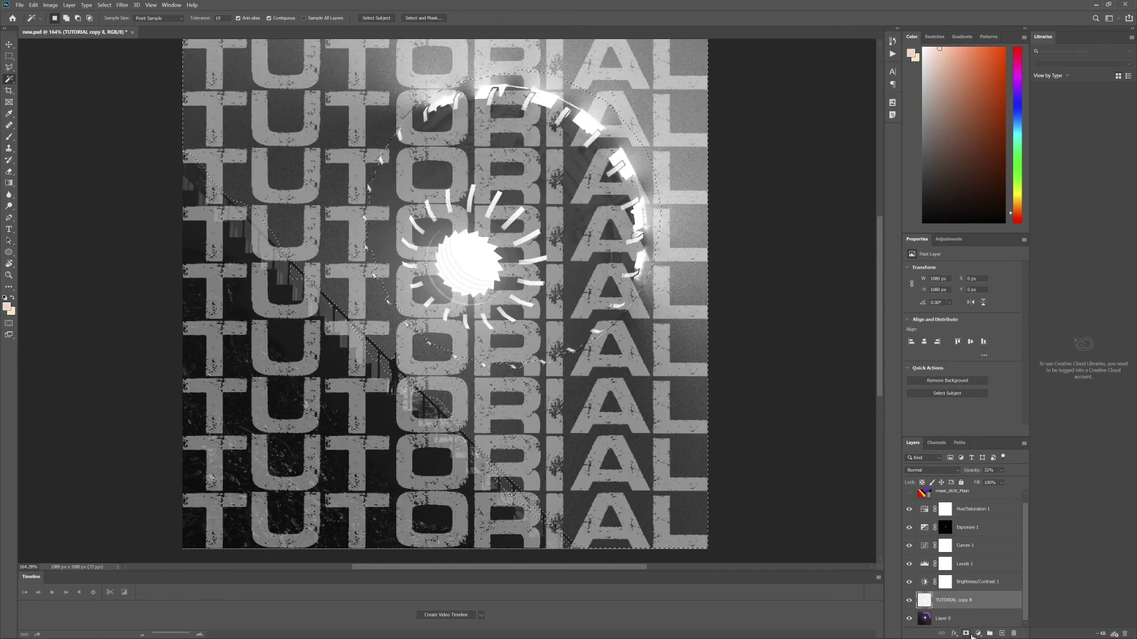
left_click(966, 634)
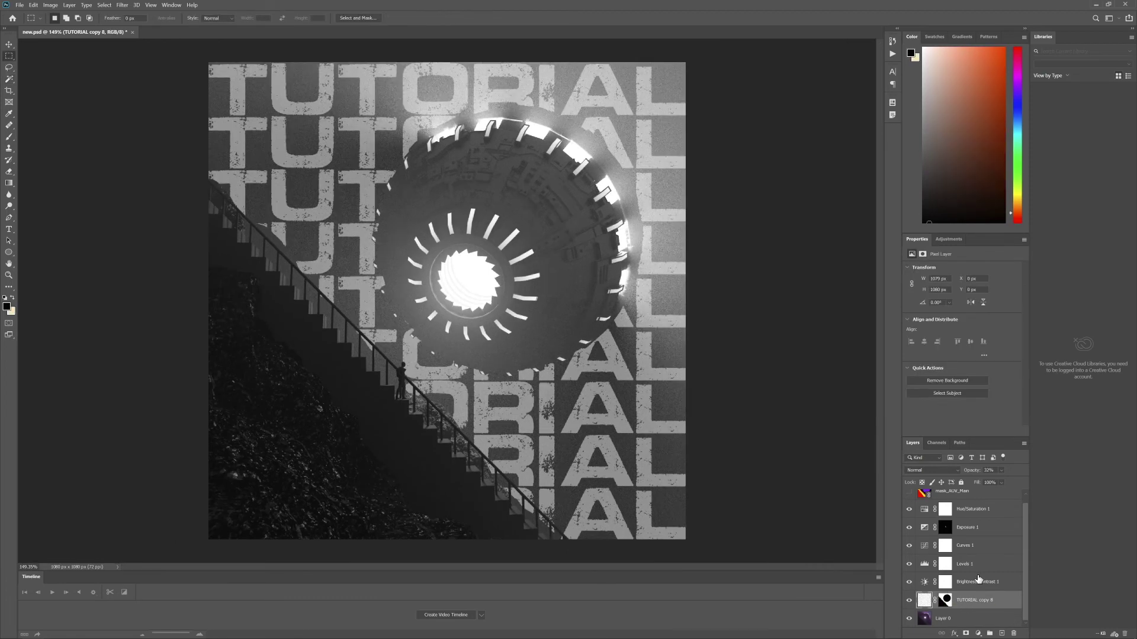
- Show mask_AOV_Main again, select all of its black areas, and invert the selection to cover the sphere, stairs and hillside
scroll(978, 579, "up", 1)
left_click(909, 499)
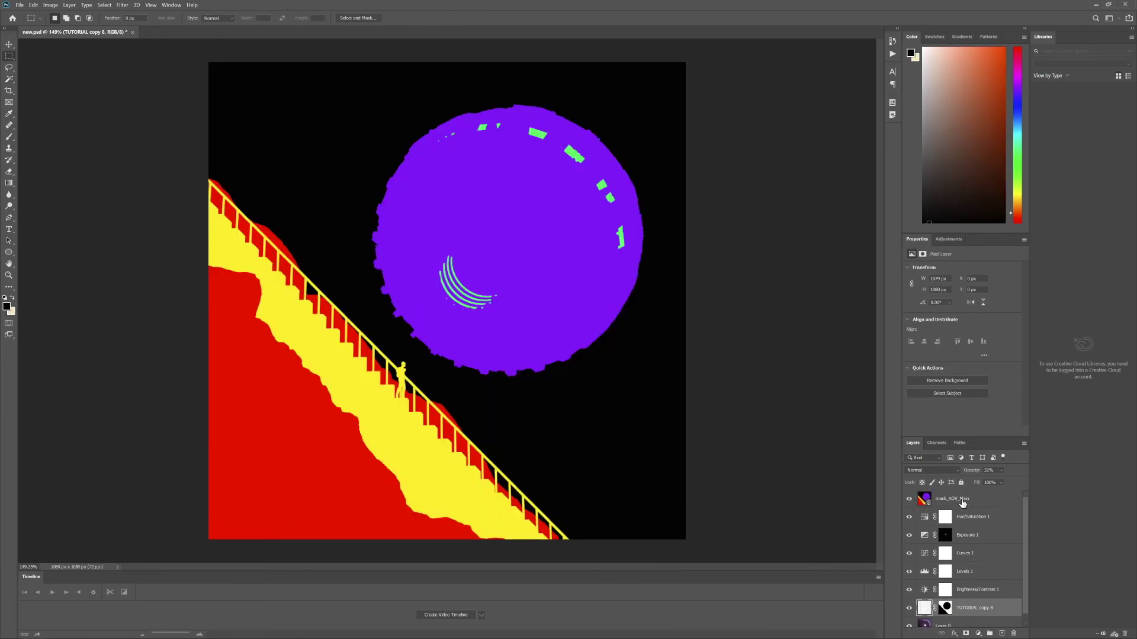
left_click(959, 499)
left_click(9, 78)
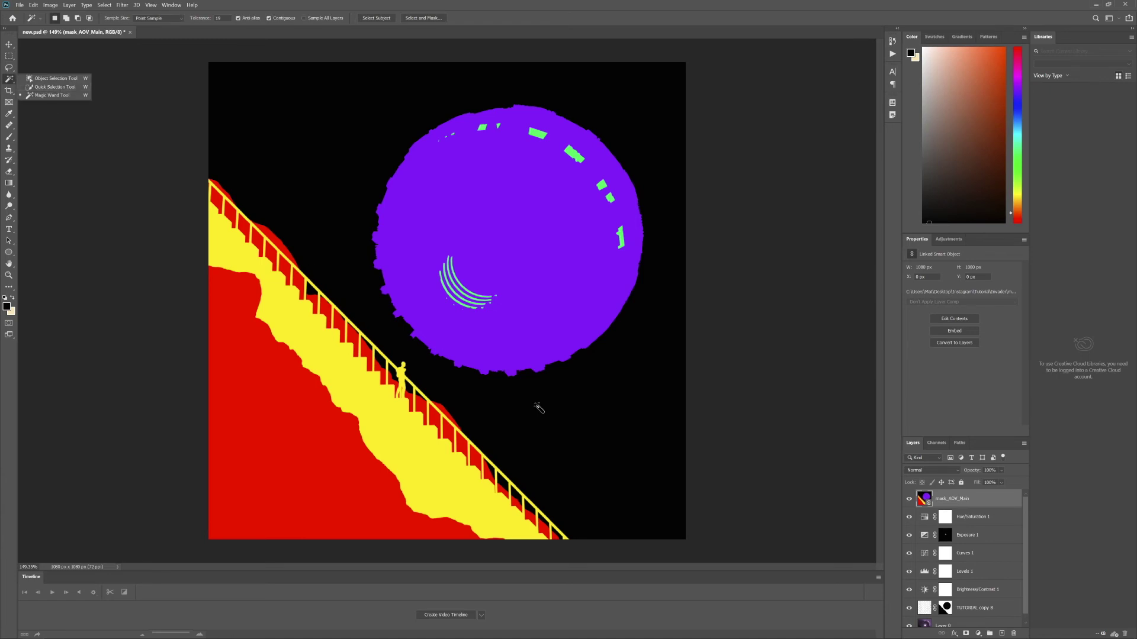
left_click(598, 408)
right_click(597, 407)
left_click(616, 505)
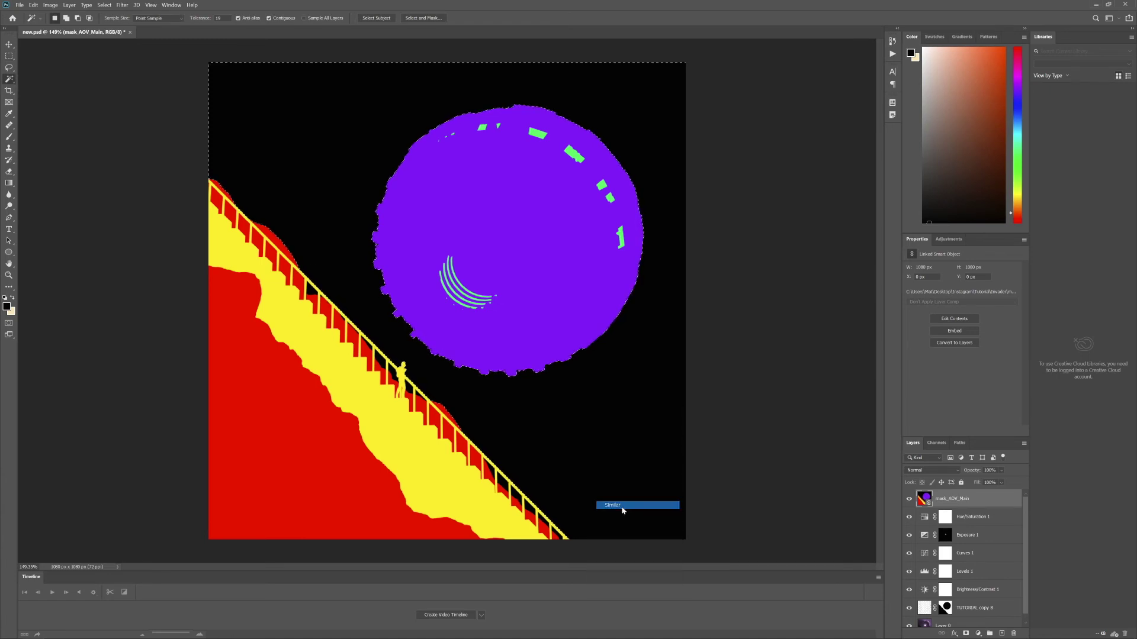
right_click(593, 385)
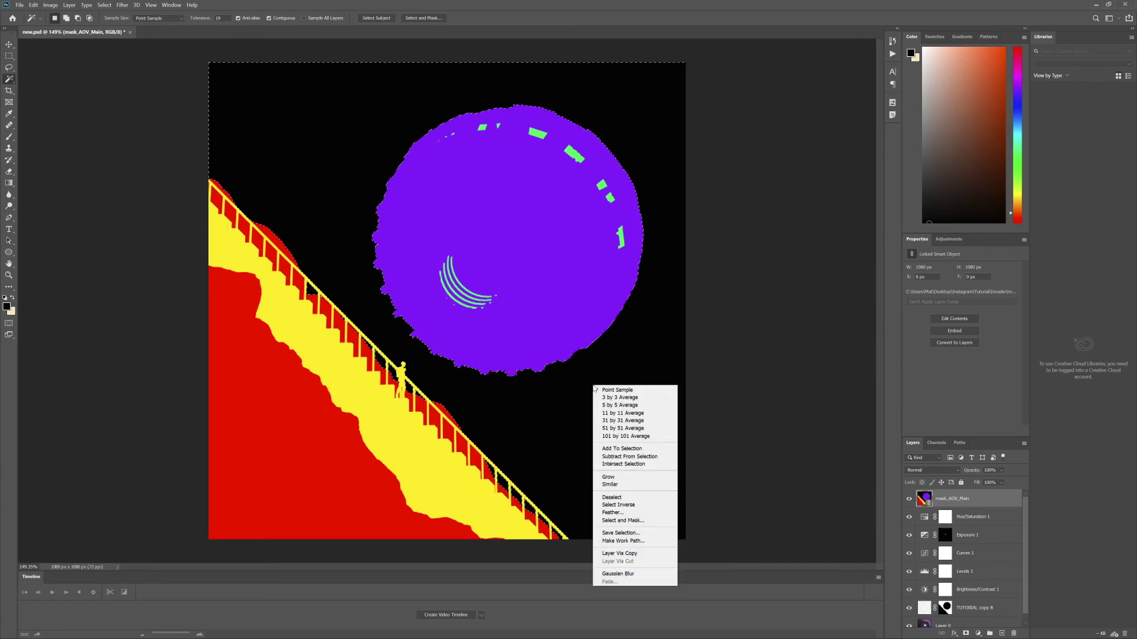
left_click(618, 505)
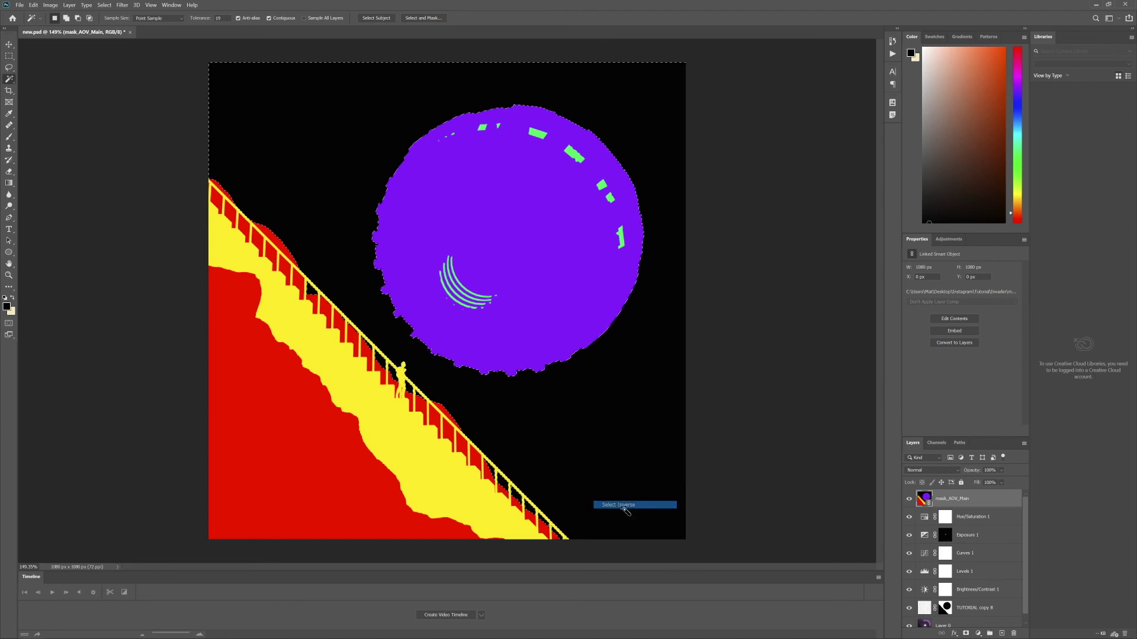
- Paint the selected sphere and hillside shapes solid black on a new top layer, then deselect and hide mask_AOV_Main
left_click(1003, 634)
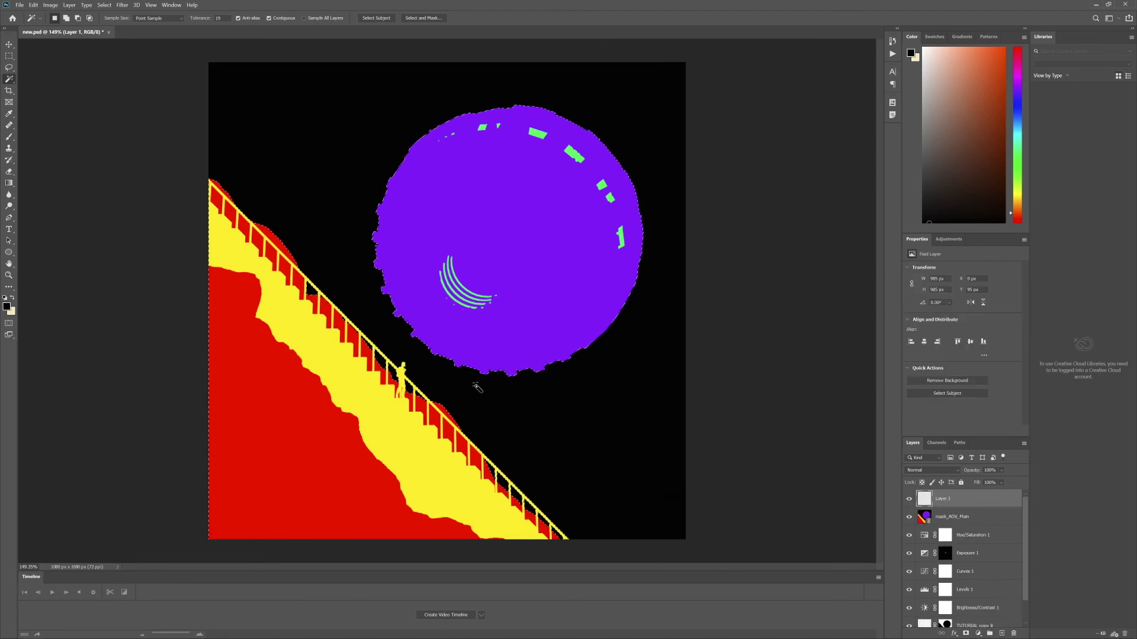
left_click(9, 137)
left_click_drag(997, 125, 922, 223)
mouse_move(442, 208)
left_mouse_down()
mouse_move(527, 206)
mouse_move(317, 457)
mouse_move(151, 461)
left_mouse_up()
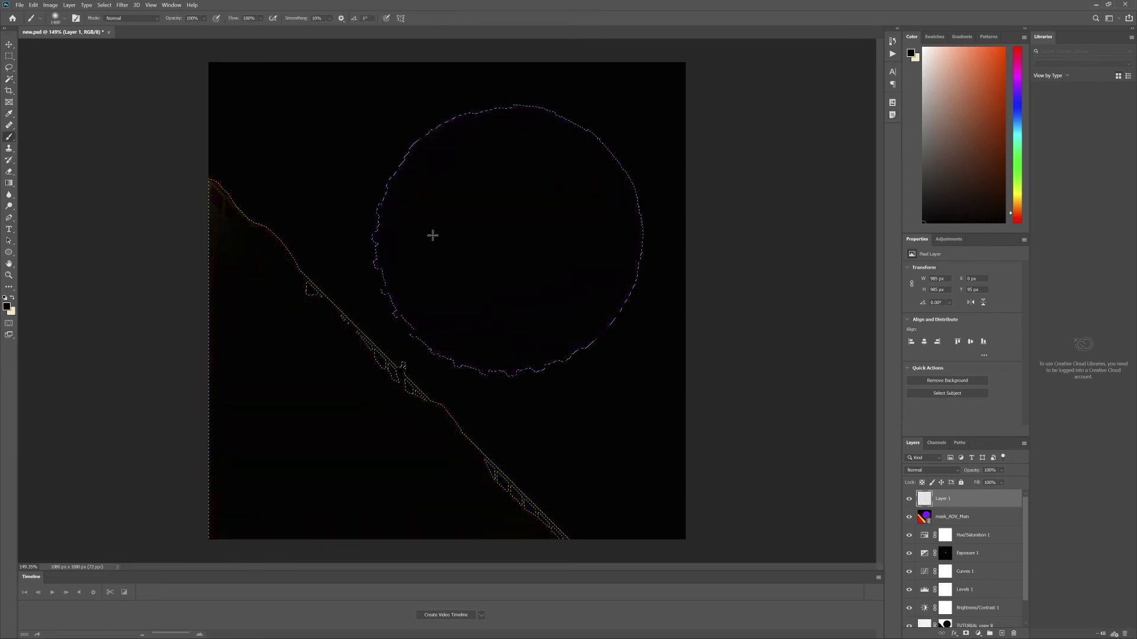
key("ctrl+d")
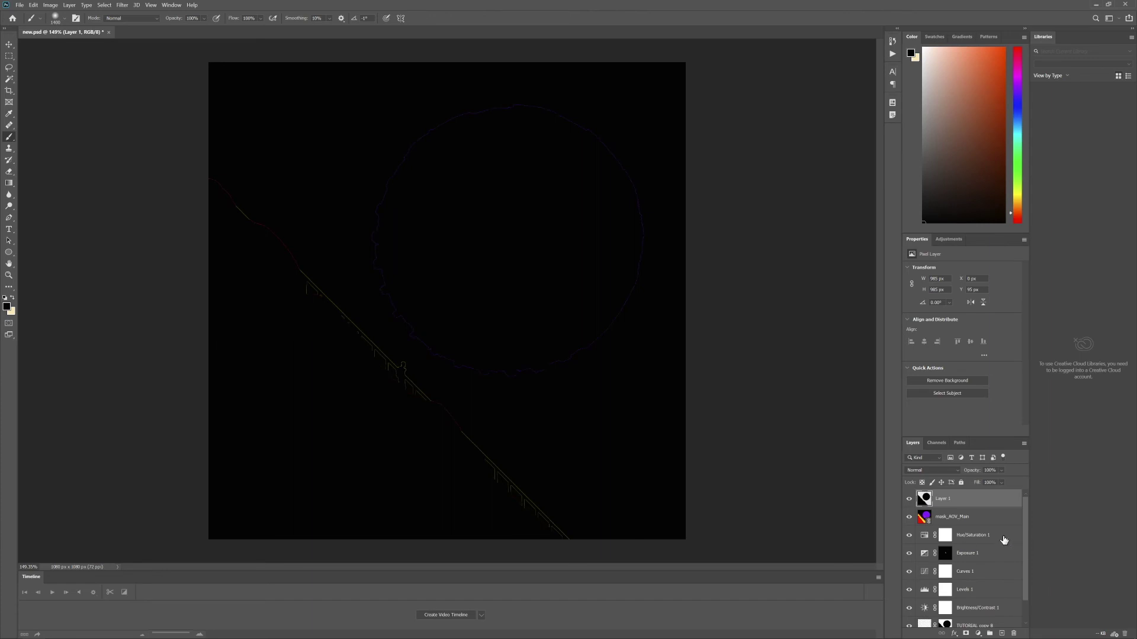
left_click(910, 517)
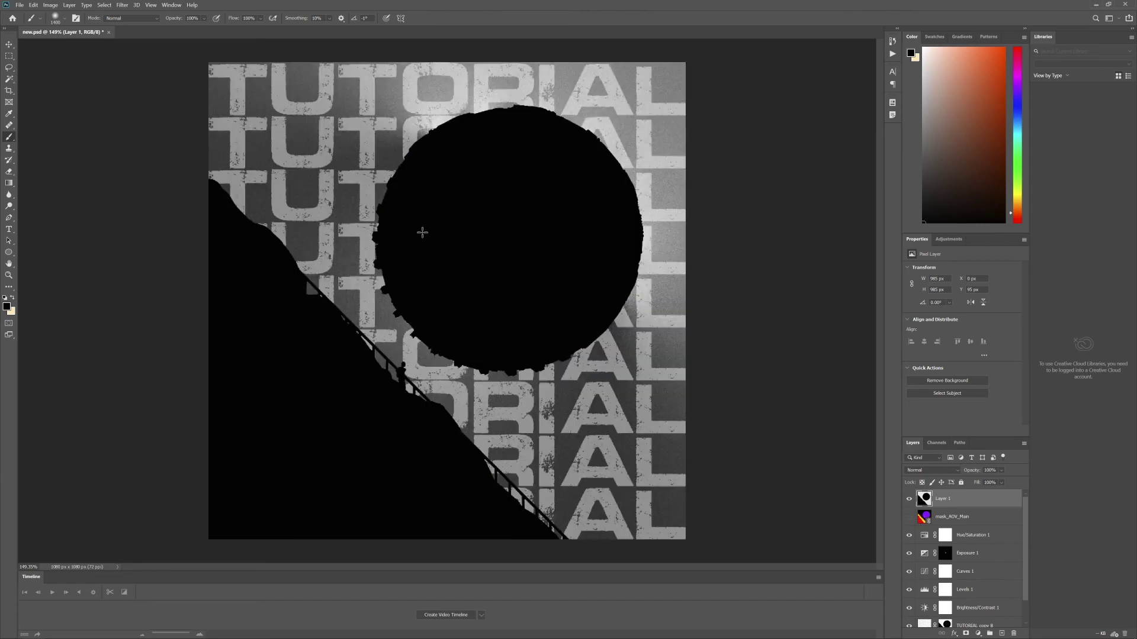
- Lasso the black hillside and stairs silhouette on Layer 1 and scale it up to about 101.5% from its lower-left corner
left_click(10, 68)
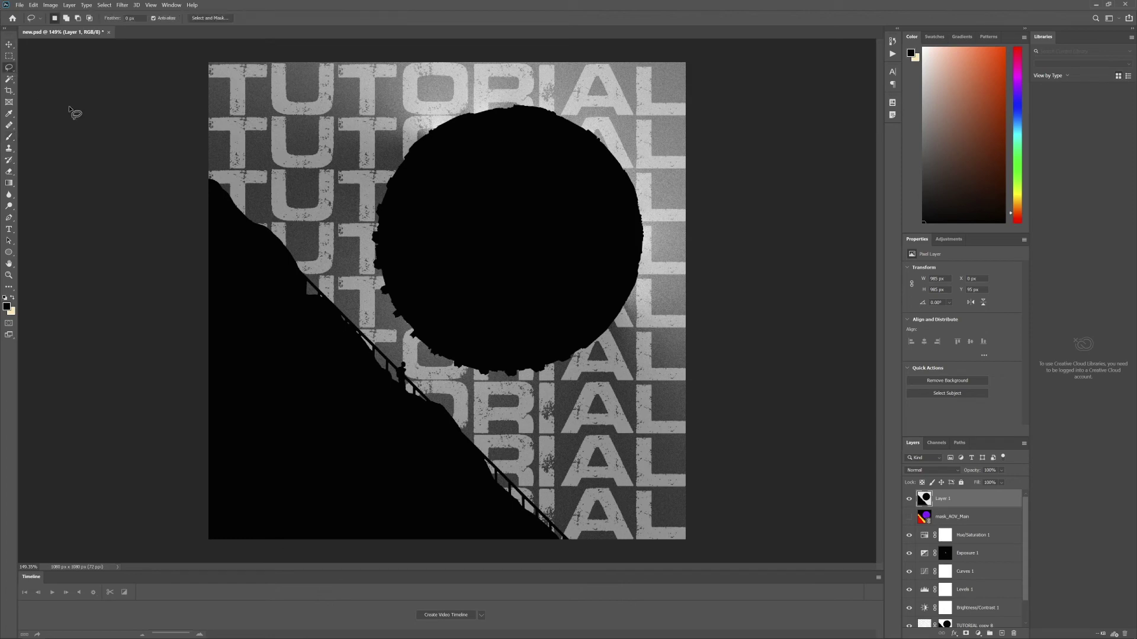
mouse_move(170, 176)
left_mouse_down()
mouse_move(255, 185)
mouse_move(391, 342)
left_mouse_up()
mouse_move(445, 383)
left_mouse_down()
mouse_move(561, 483)
mouse_move(597, 540)
mouse_move(543, 560)
mouse_move(225, 559)
mouse_move(122, 381)
mouse_move(90, 181)
left_mouse_up()
key("ctrl+t")
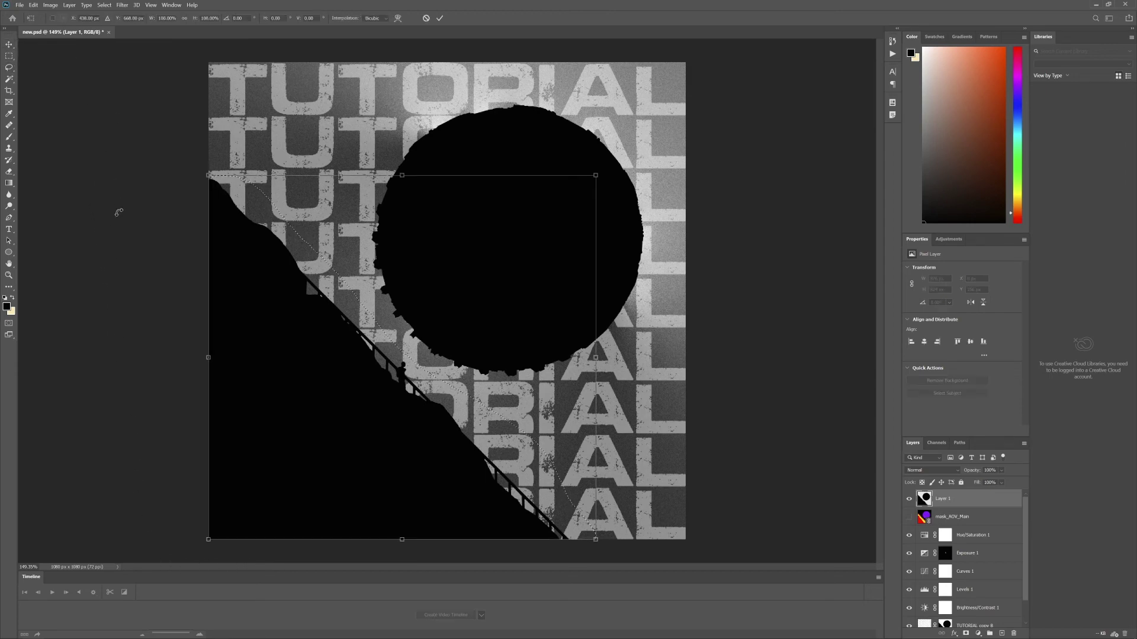
left_click_drag(597, 176, 611, 180)
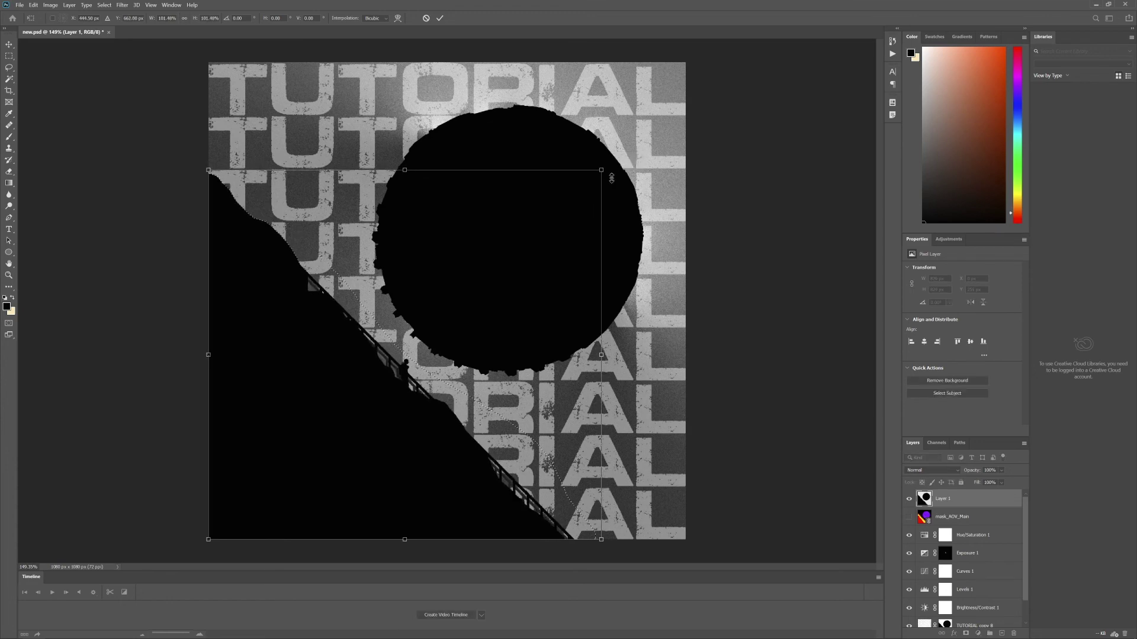
key("Return")
key("ctrl+d")
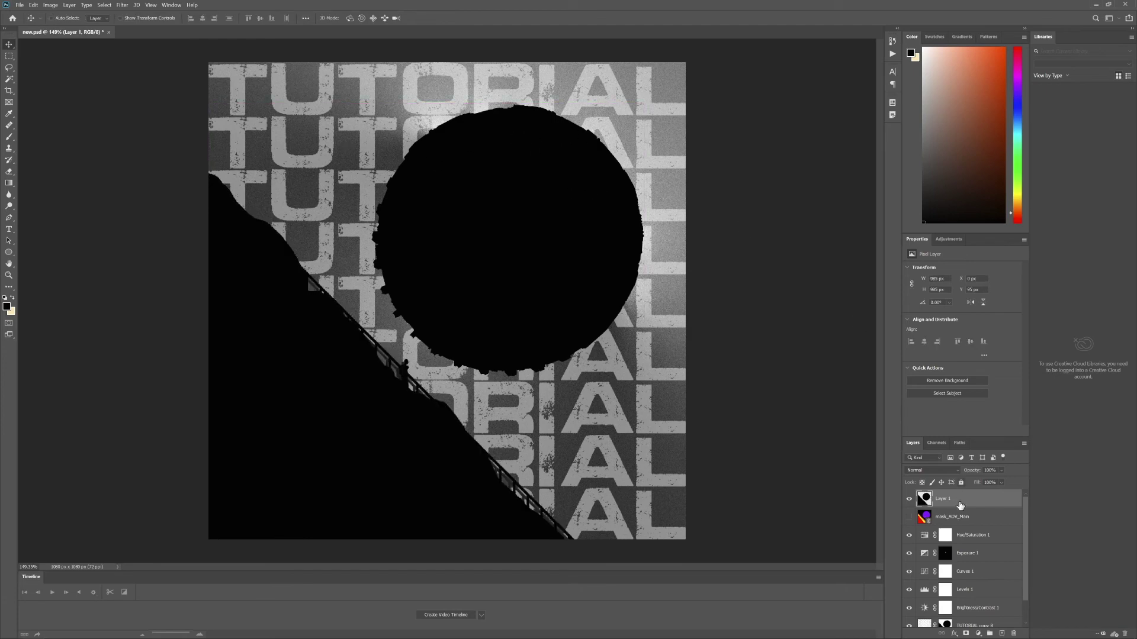
right_click(9, 67)
left_click(41, 67)
mouse_move(362, 254)
left_mouse_down()
mouse_move(398, 335)
mouse_move(526, 400)
mouse_move(660, 299)
mouse_move(524, 75)
mouse_move(468, 94)
left_mouse_up()
key("ctrl+t")
left_click_drag(687, 75, 698, 56)
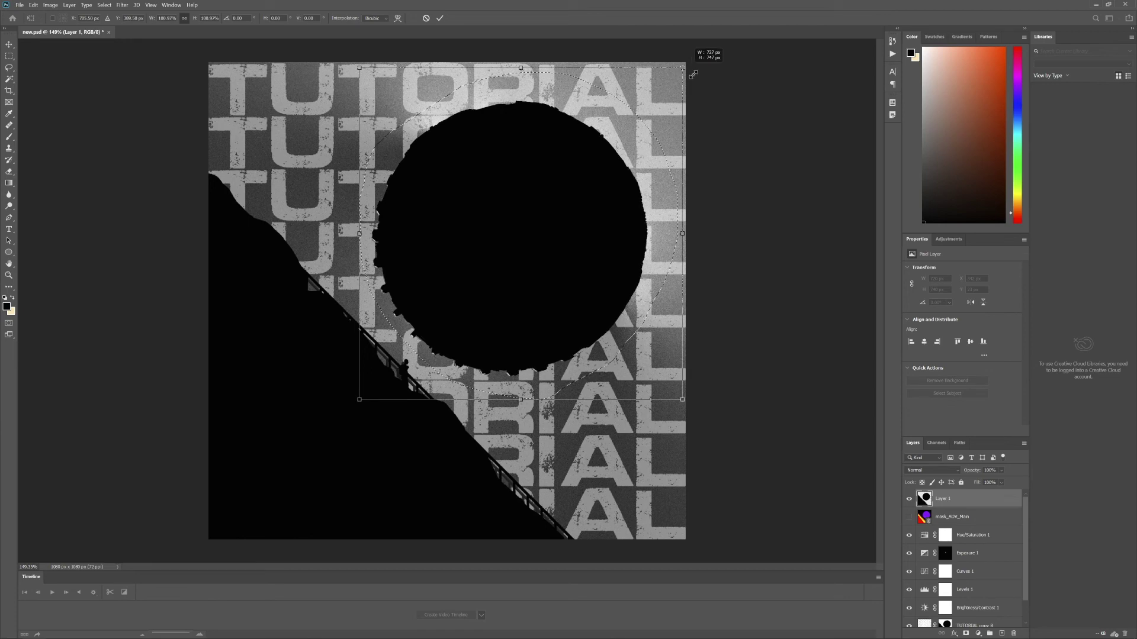
mouse_move(560, 261)
left_mouse_down()
mouse_move(556, 270)
mouse_move(556, 255)
mouse_move(570, 263)
left_mouse_up()
key("Return")
key("ctrl+d")
- Lower Layer 1's opacity to about 60% and enlarge the lassoed sphere silhouette slightly so it extends past the sphere's edge
left_click(1001, 470)
left_click_drag(1004, 483, 1002, 484)
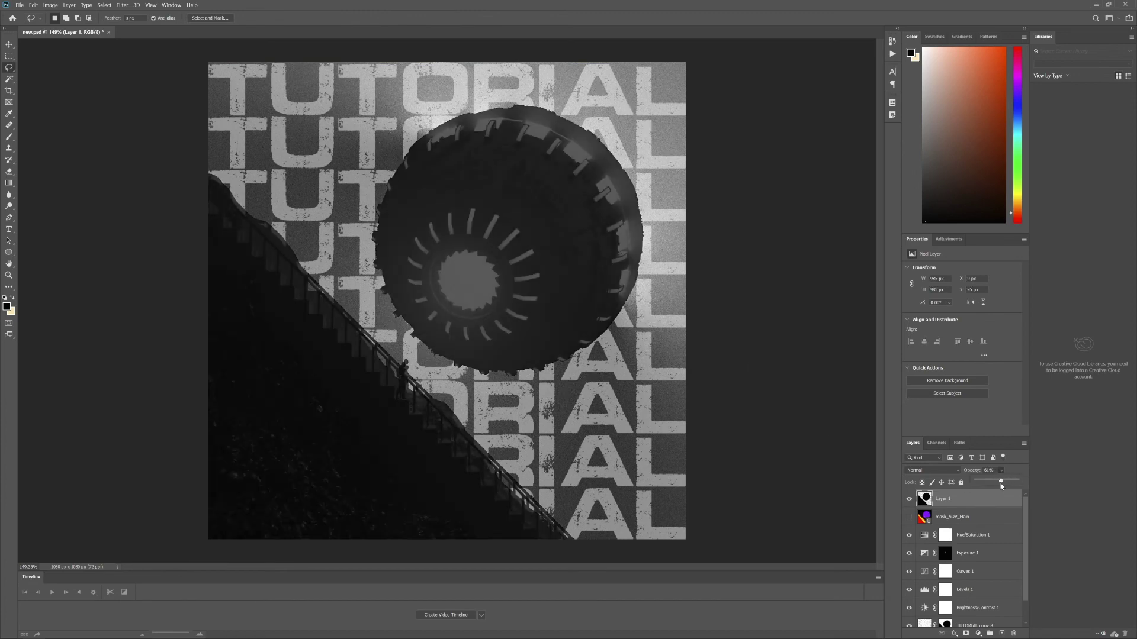
mouse_move(358, 242)
left_mouse_down()
mouse_move(416, 376)
mouse_move(430, 382)
mouse_move(654, 339)
mouse_move(597, 108)
mouse_move(373, 165)
left_mouse_up()
left_click_drag(350, 217, 354, 223)
key("ctrl+t")
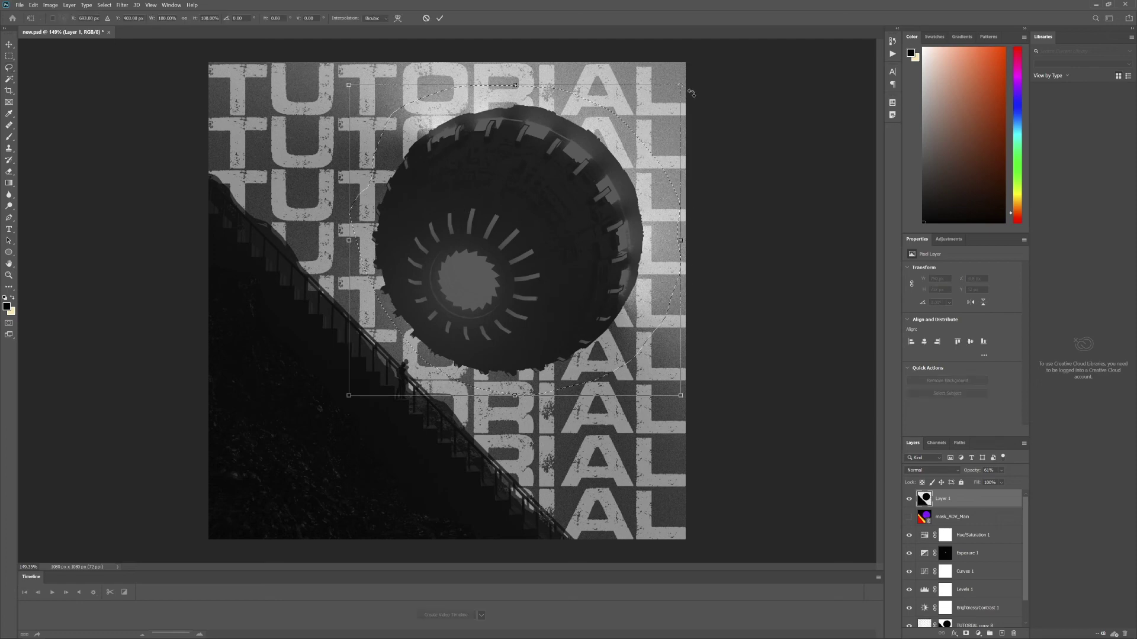
left_click_drag(687, 91, 697, 81)
left_click_drag(581, 252, 573, 261)
key("Return")
key("ctrl+d")
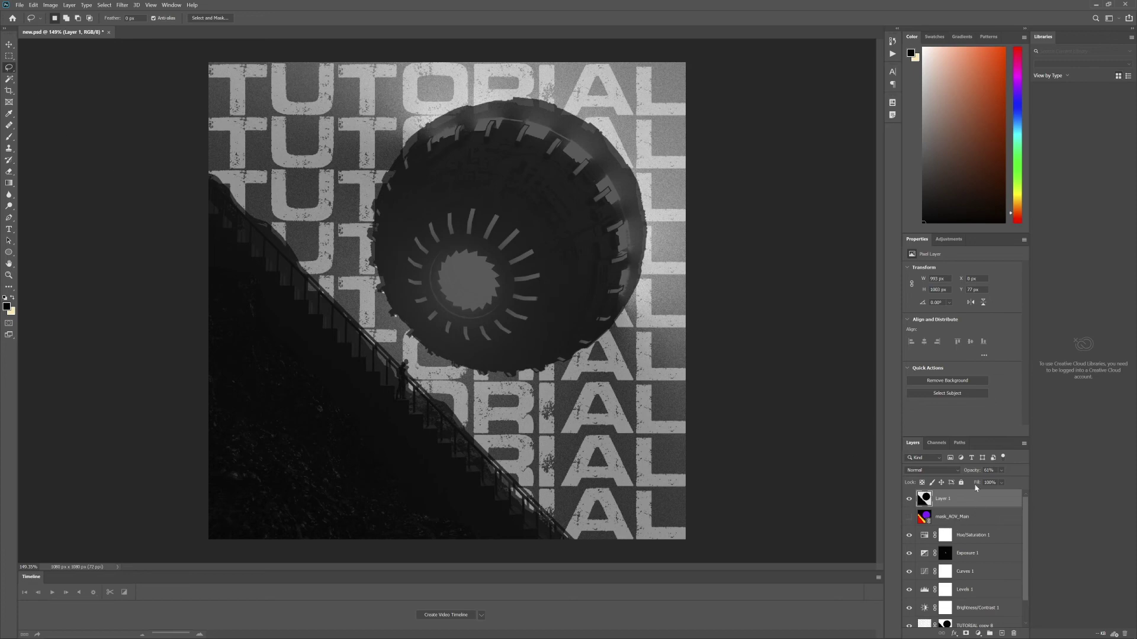
- Restore Layer 1's opacity to 100% and apply a Gaussian Blur with a 6.0-pixel radius
left_click(1000, 470)
left_click_drag(1013, 482, 1025, 482)
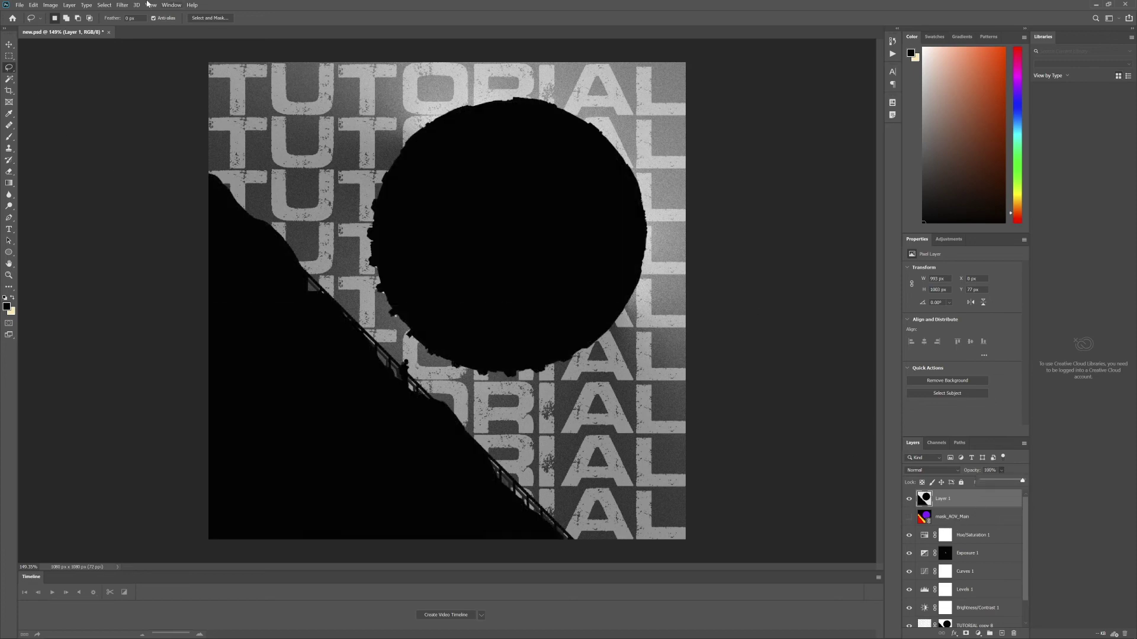
left_click(122, 5)
mouse_move(130, 98)
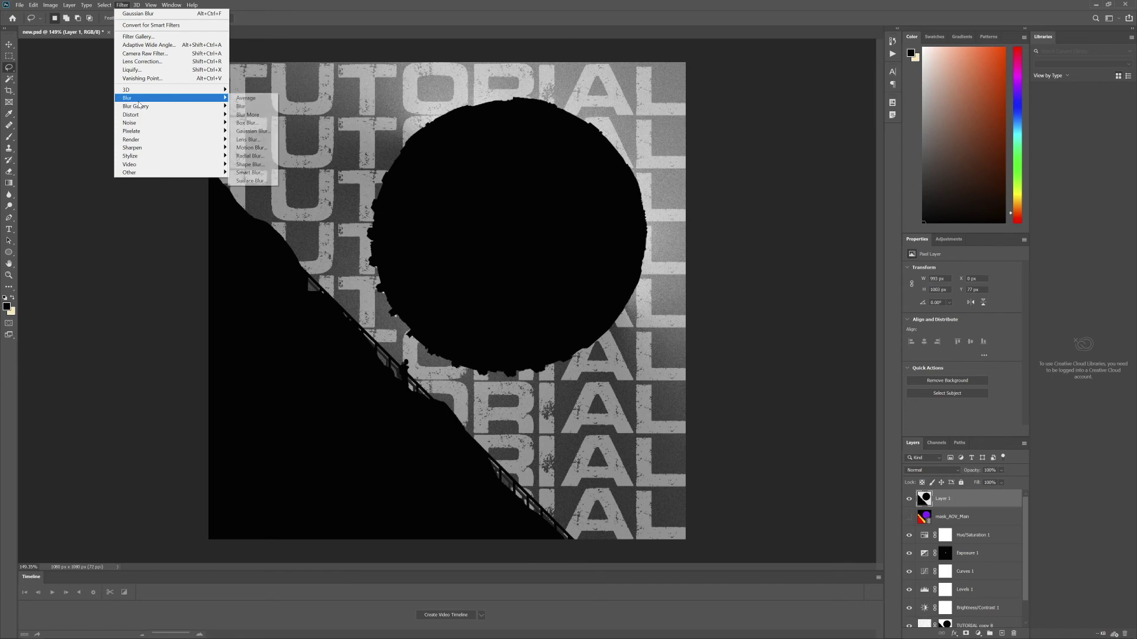
left_click(249, 131)
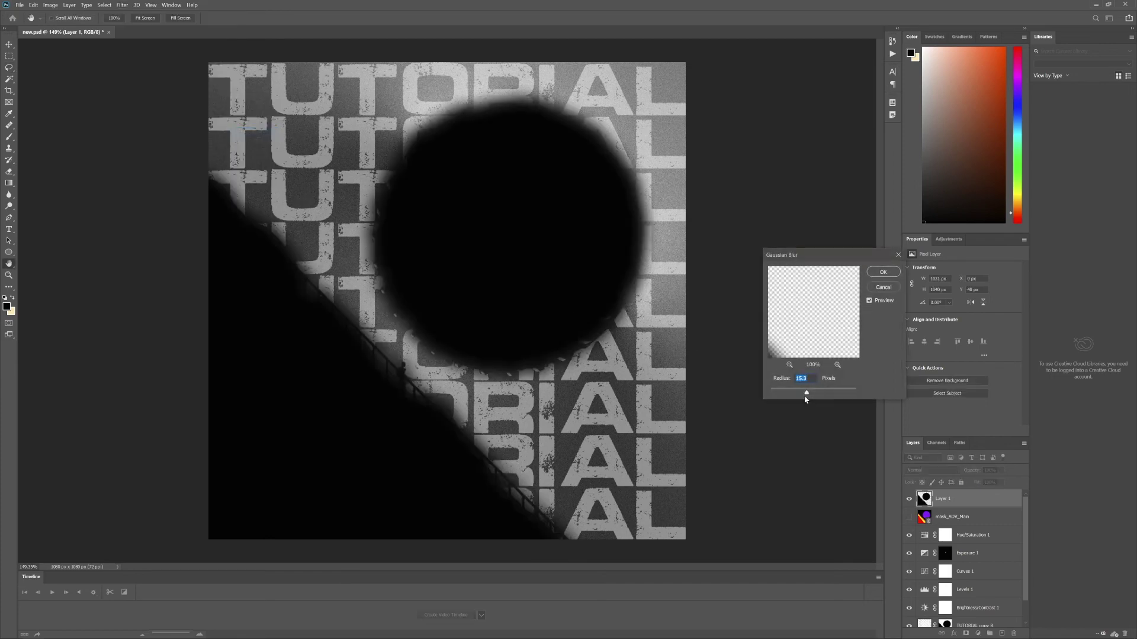
left_click_drag(805, 393, 794, 395)
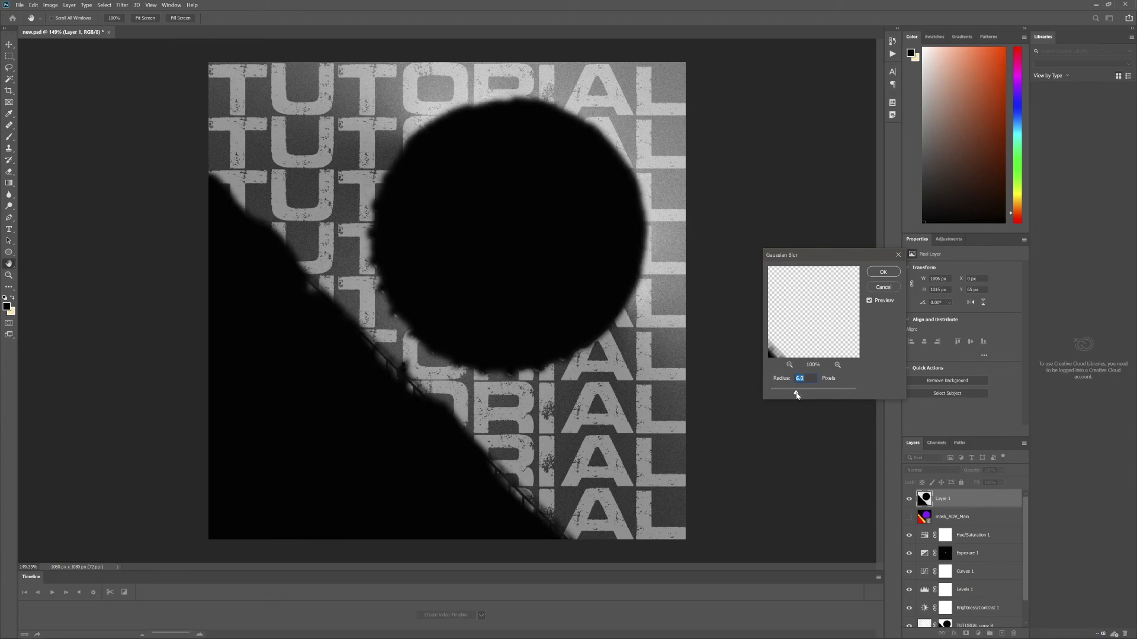
left_click(882, 271)
- Select the whole blurred silhouette on Layer 1, copy it, and hide the layer
left_click(8, 55)
left_click_drag(123, 59, 776, 548)
key("ctrl+a")
left_click(909, 499)
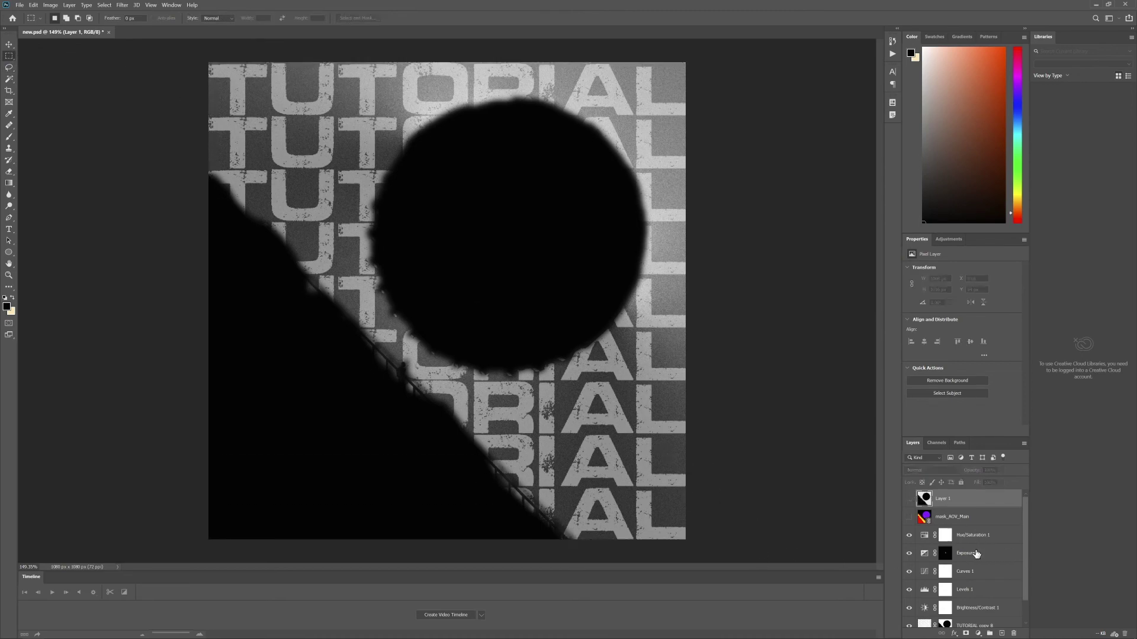
- Paste the blurred silhouette into the "TUTORIAL" layer's mask and align it over the existing sphere and hillside shapes
scroll(980, 565, "down", 2)
left_click(947, 606, "alt")
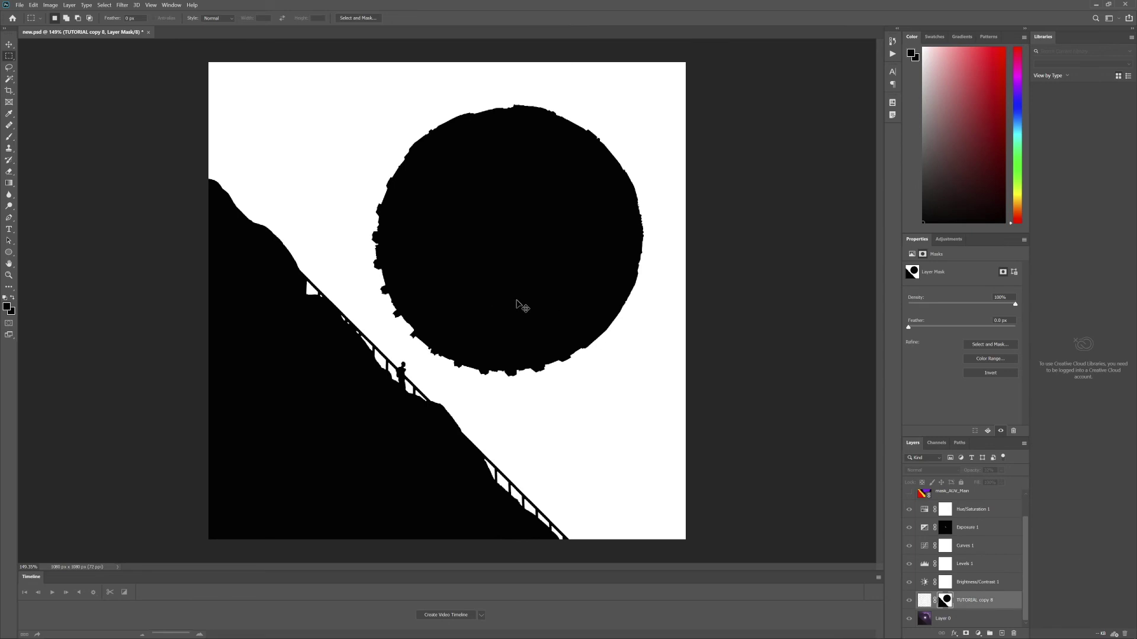
key("ctrl+v")
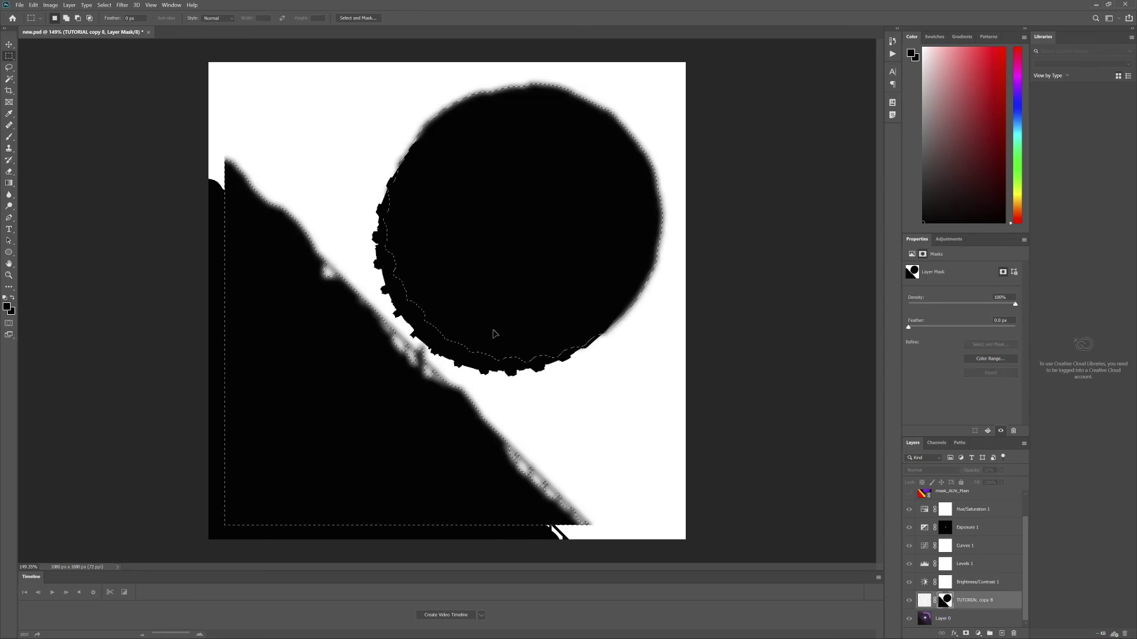
left_click(10, 45)
left_click(21, 46)
left_click_drag(498, 284, 489, 290)
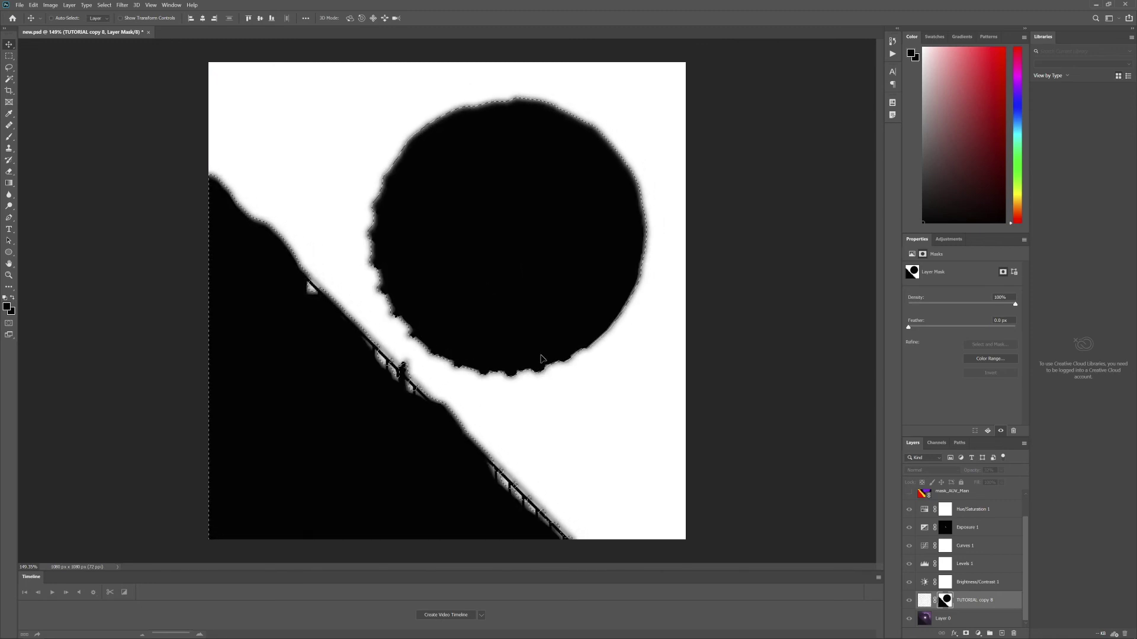
- Return to the normal image view without the red mask overlay and examine the lettering's edges around the sphere
left_click(995, 583)
left_click(987, 601)
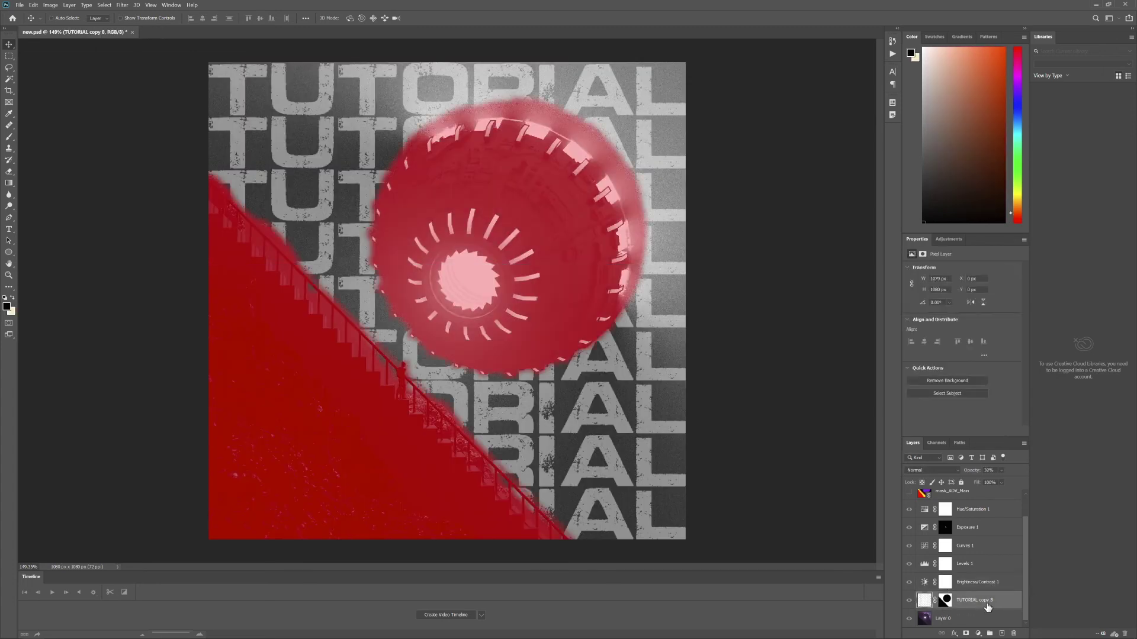
key("backslash")
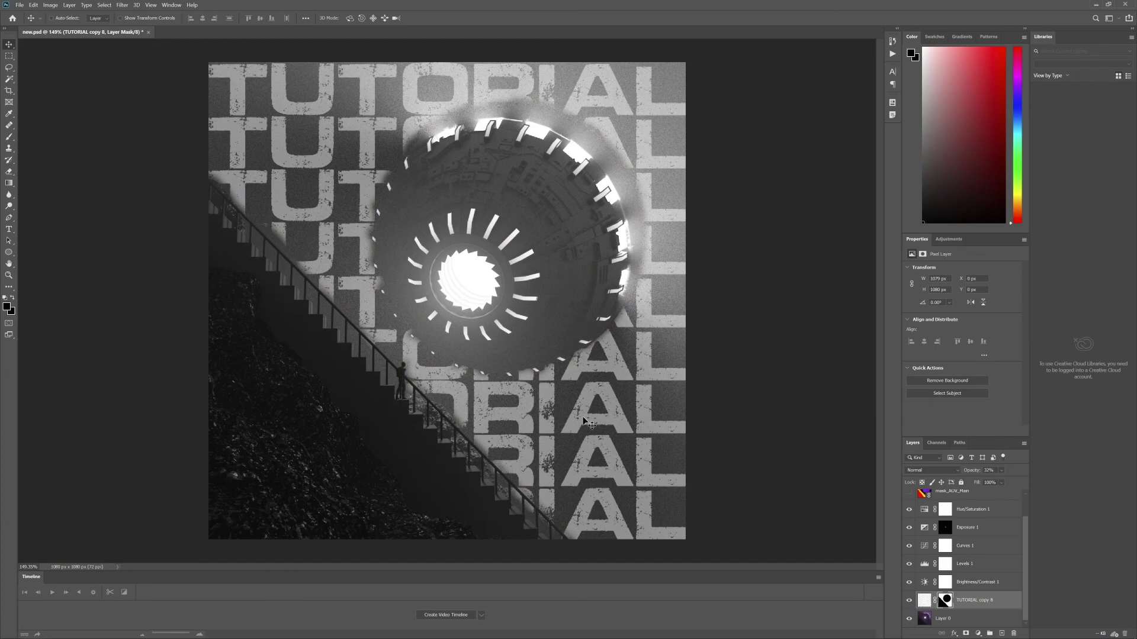
scroll(593, 348, "up", 6, "alt")
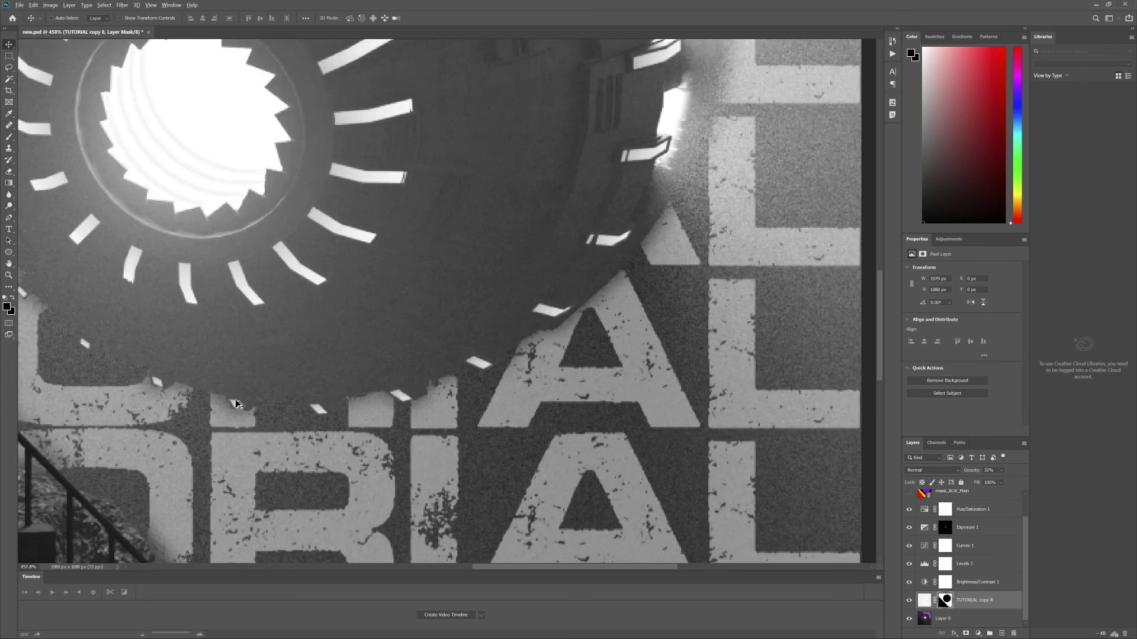
- Examine the masked "TUTORIAL" lettering's soft edges around the sphere and along the staircase railing
scroll(232, 398, "down", 1, "alt")
left_click_drag(206, 380, 379, 511)
left_click_drag(276, 353, 360, 442)
scroll(202, 377, "up", 2, "alt")
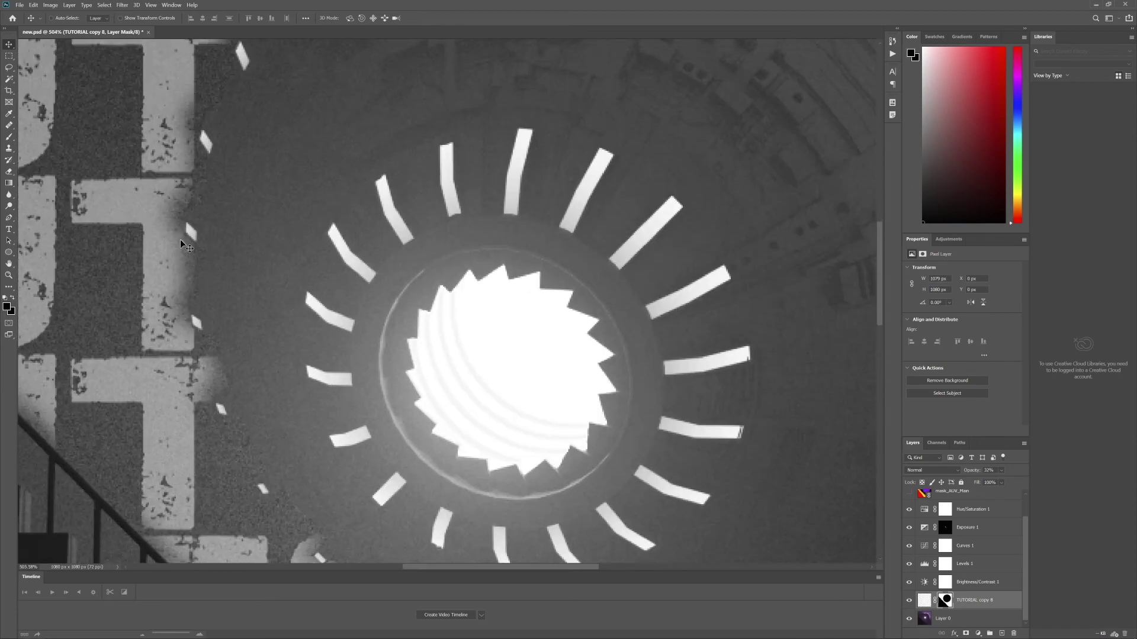
left_click_drag(258, 190, 271, 190, "alt")
key("ctrl+z")
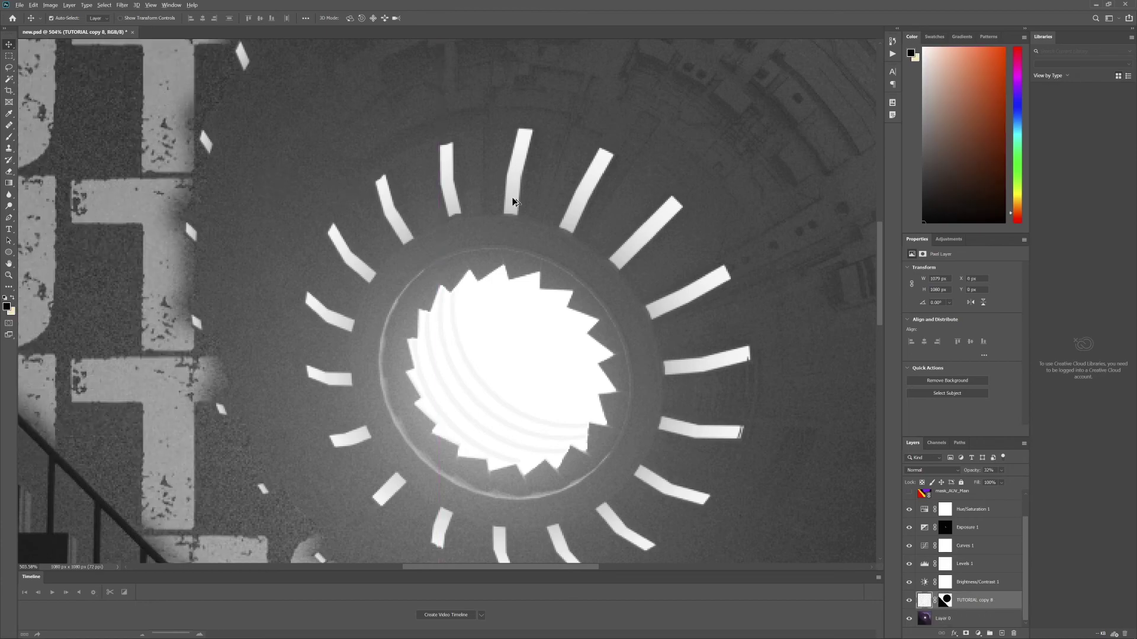
scroll(514, 197, "down", 3, "alt")
left_click_drag(544, 338, 461, 406)
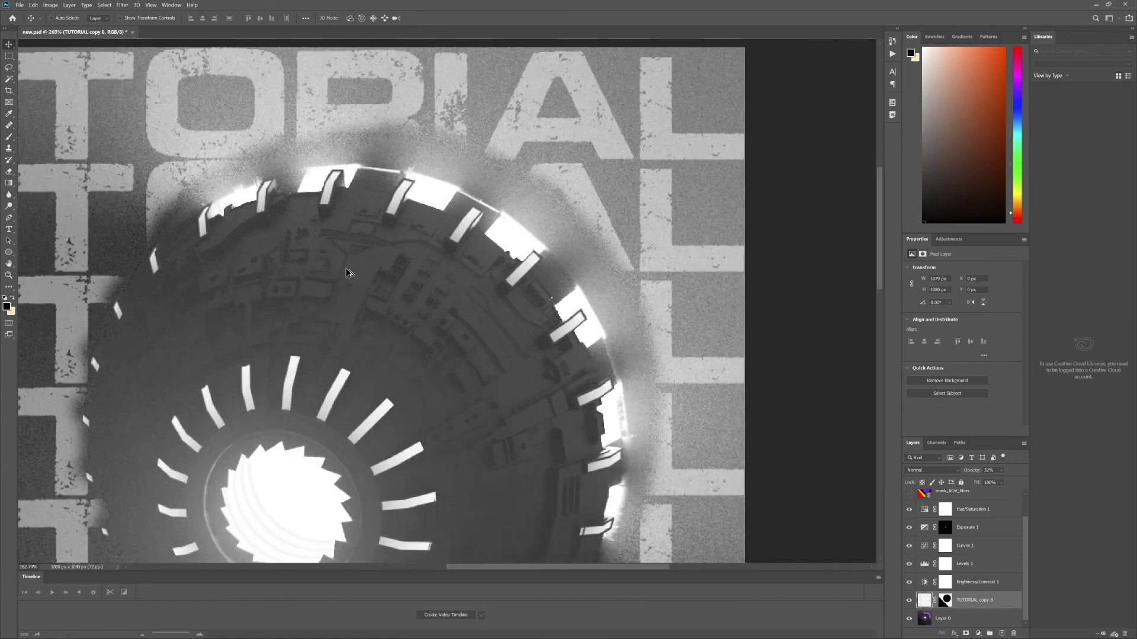
scroll(346, 271, "down", 5, "alt")
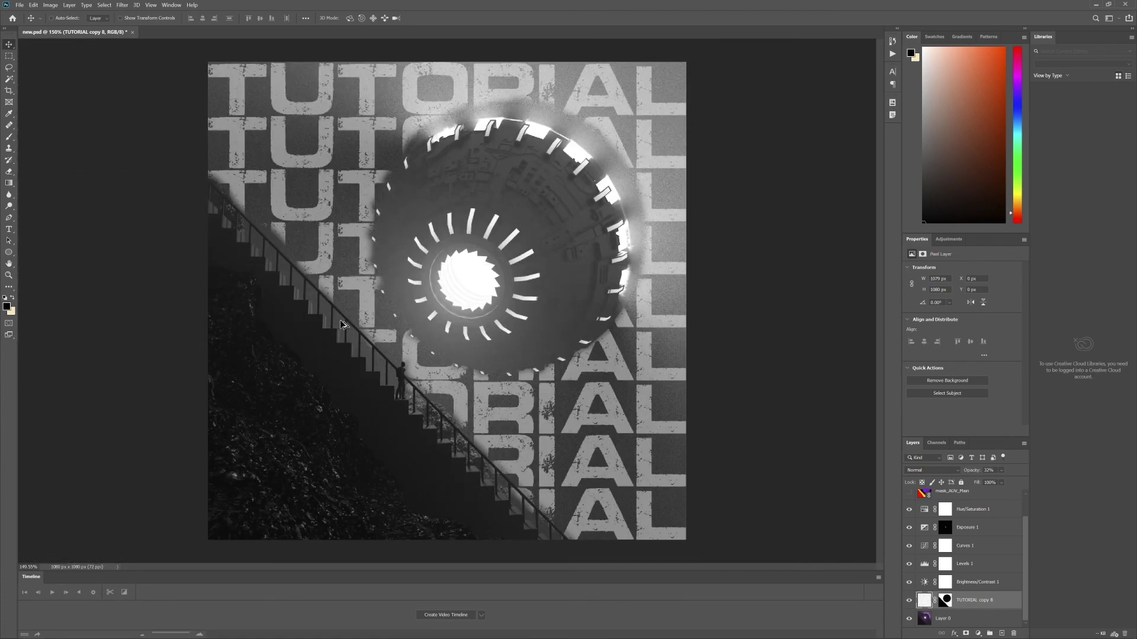
scroll(342, 326, "up", 5, "alt")
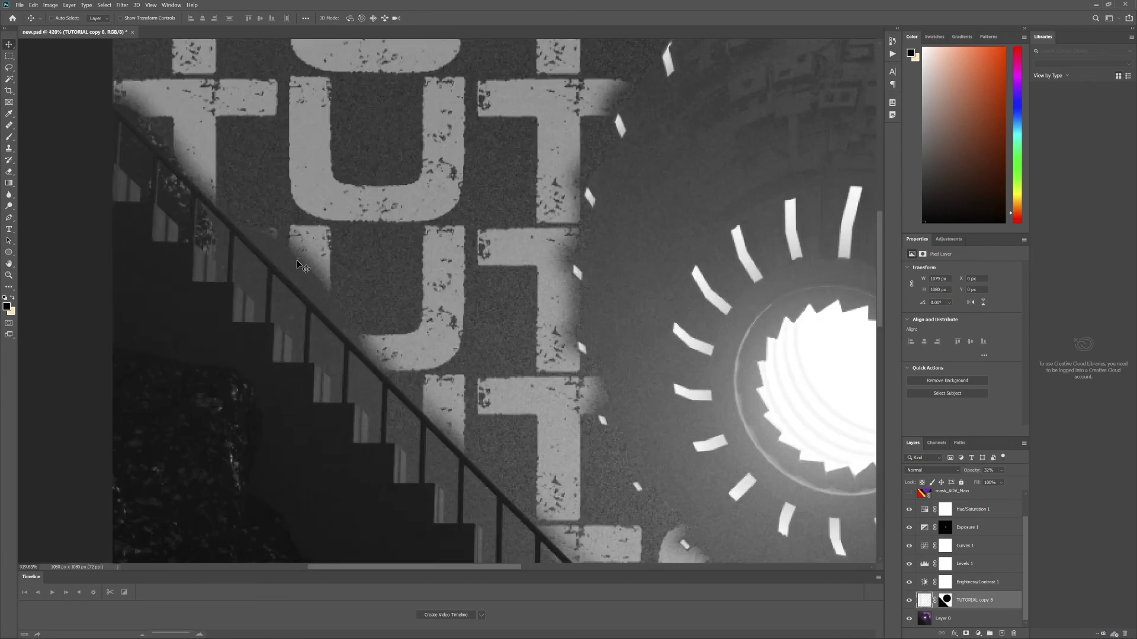
scroll(340, 308, "down", 5, "alt")
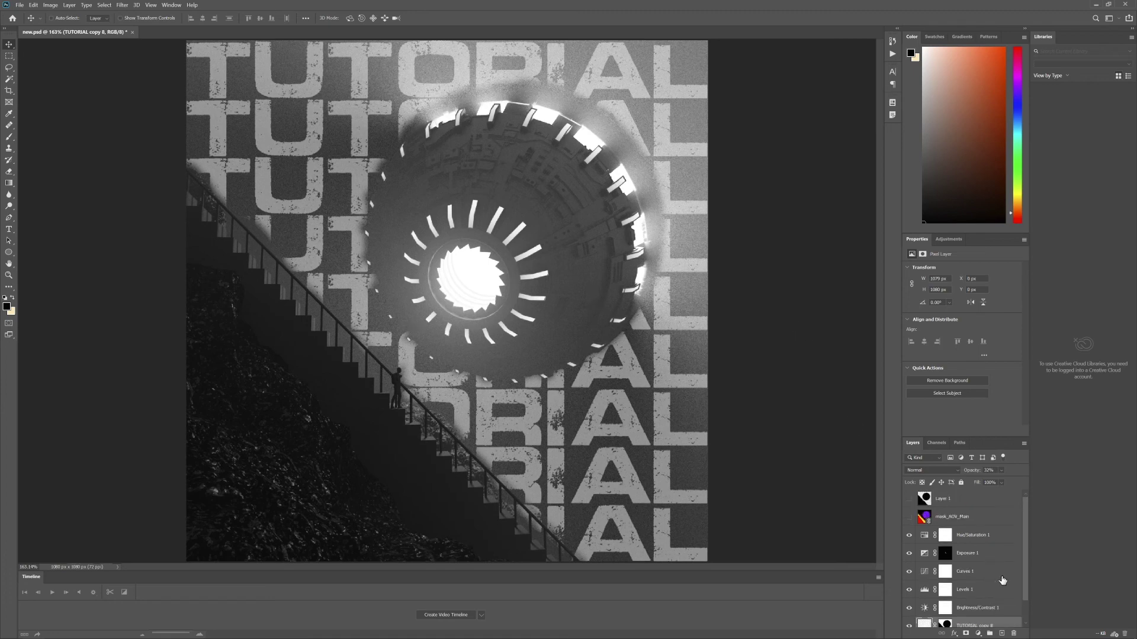
- Lower the "TUTORIAL copy 8" layer's opacity so the lettering blends more subtly into the background, keeping the Normal blend mode
left_click(1001, 471)
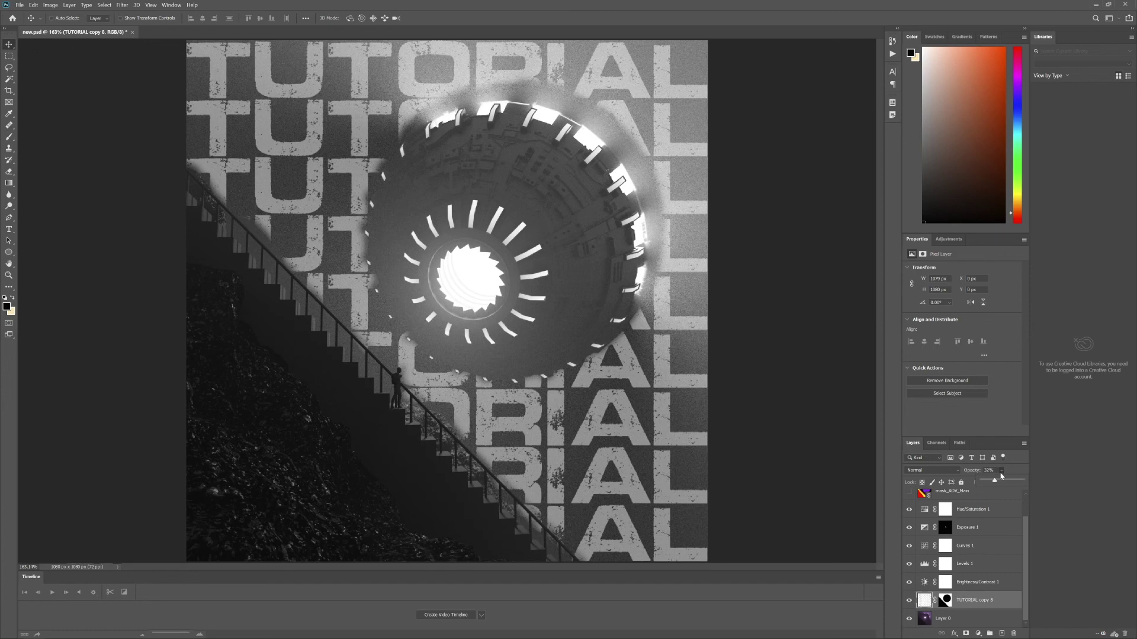
left_click_drag(989, 483, 987, 482)
left_click(952, 470)
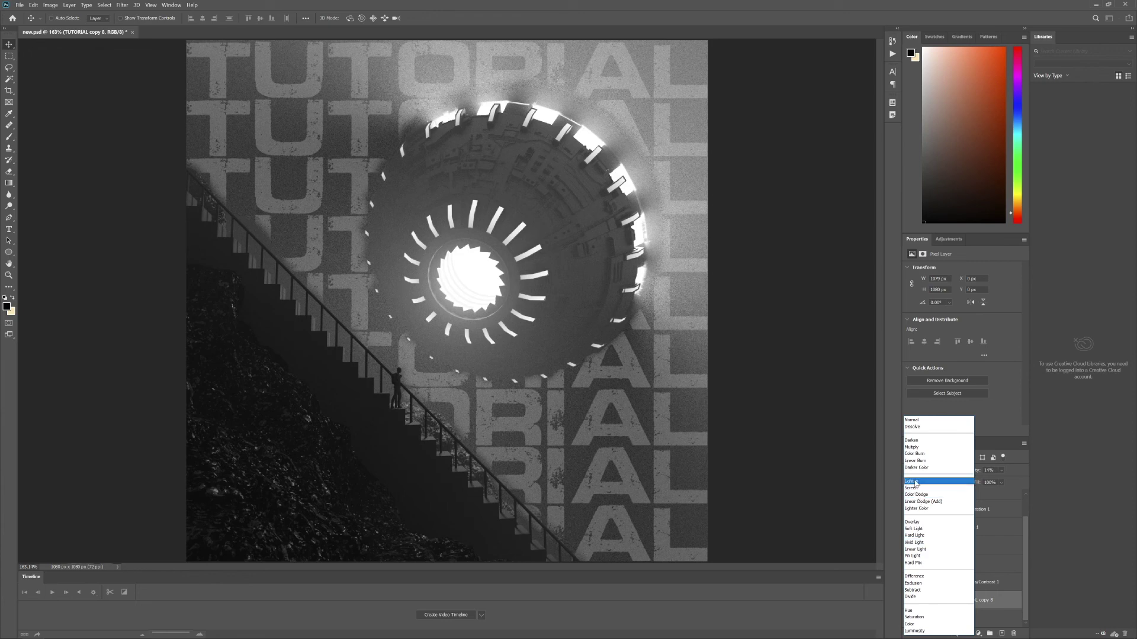
left_click(1037, 473)
left_click(1000, 472)
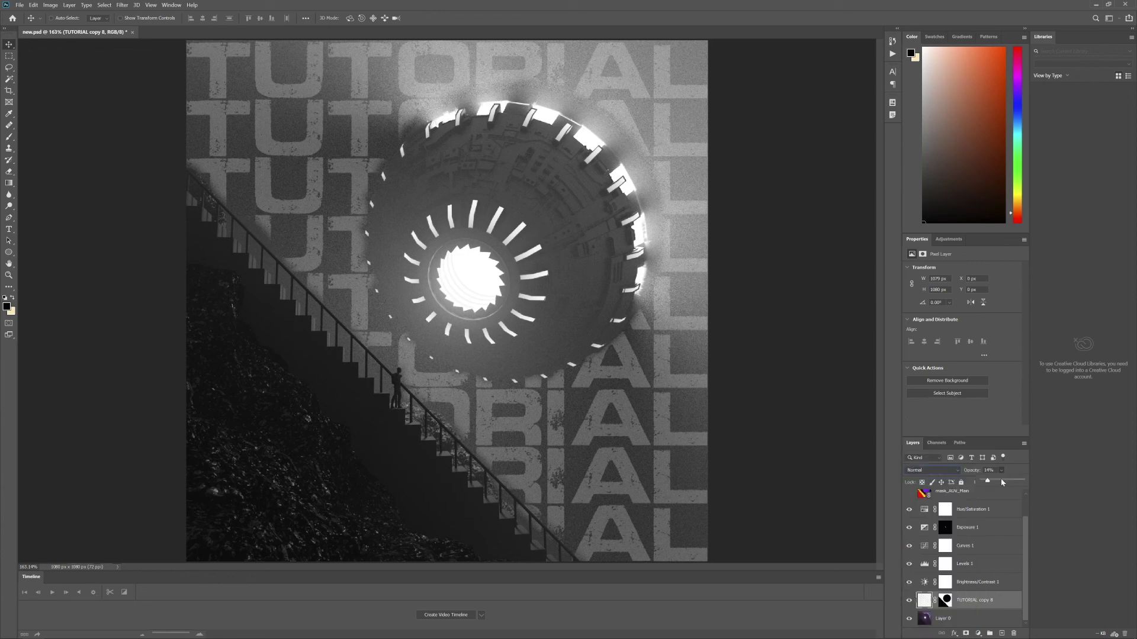
left_click_drag(1000, 481, 989, 482)
left_click_drag(992, 483, 990, 482)
type("35")
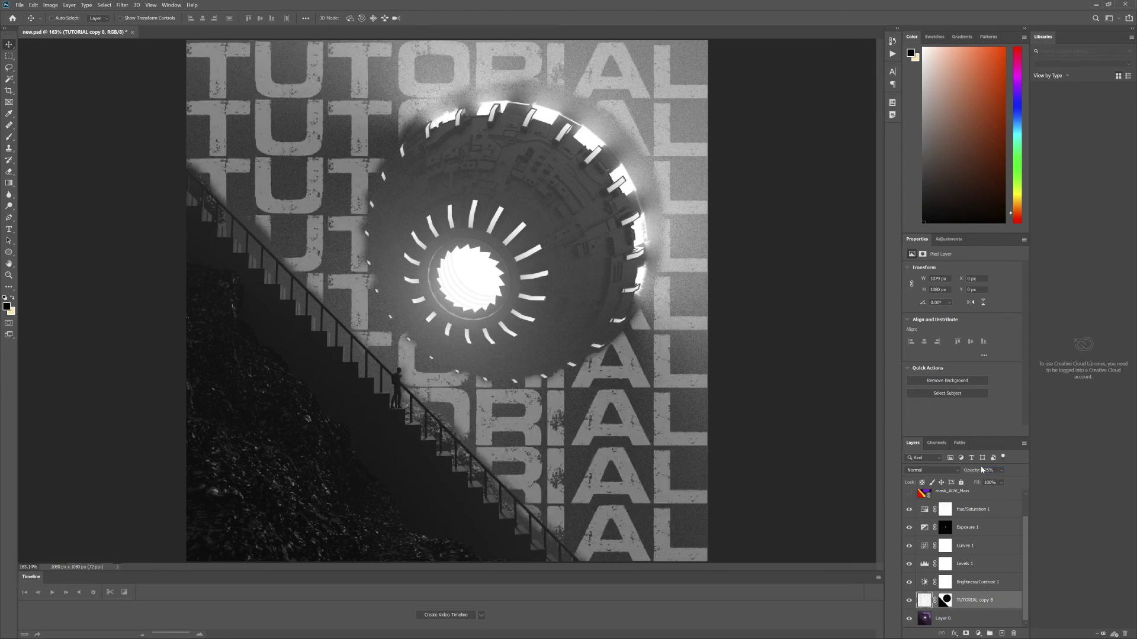
- Place Smoke 1.jpg from the Tutorial > Invader folder into the artwork directly above the Exposure 1 layer
left_click(969, 528)
scroll(970, 561, "up", 1)
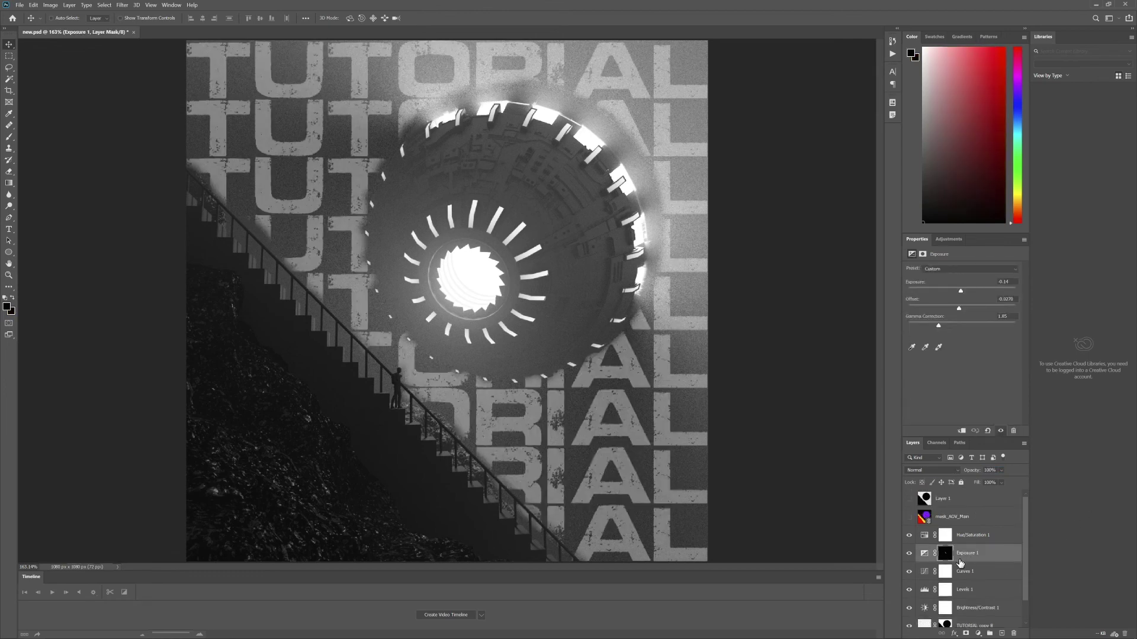
key("alt+Tab")
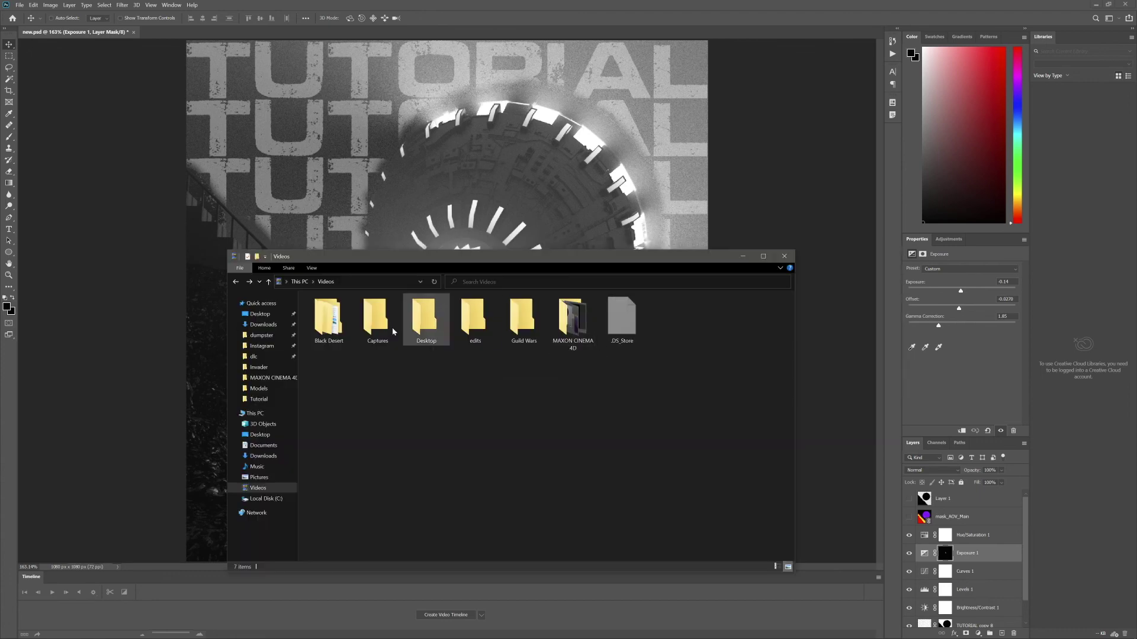
left_click(264, 352)
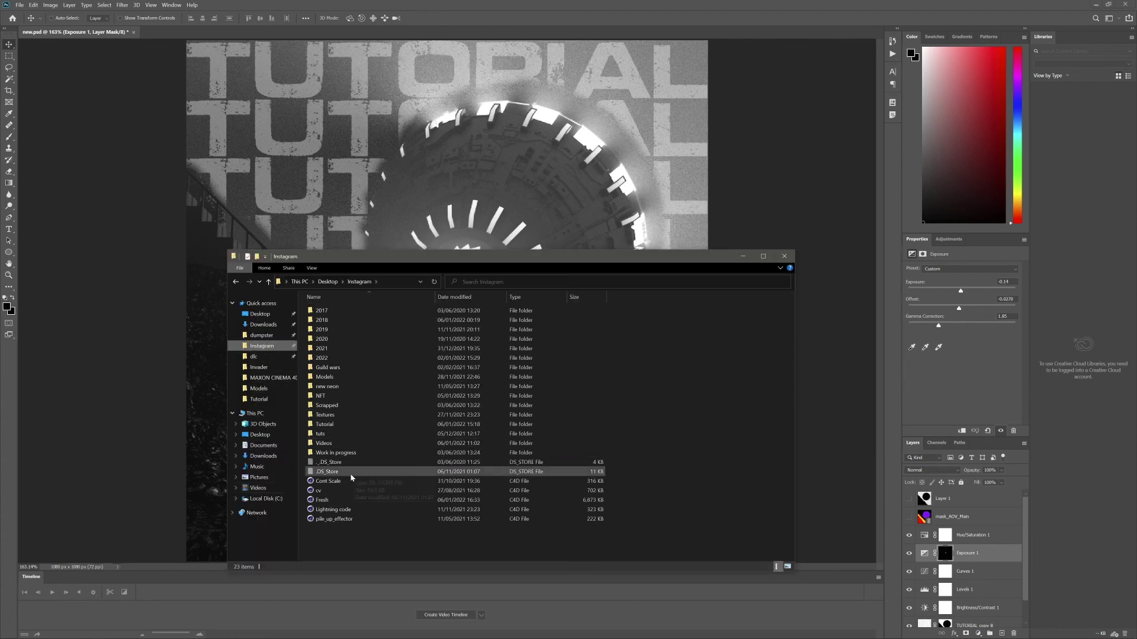
double_click(330, 427)
double_click(505, 332)
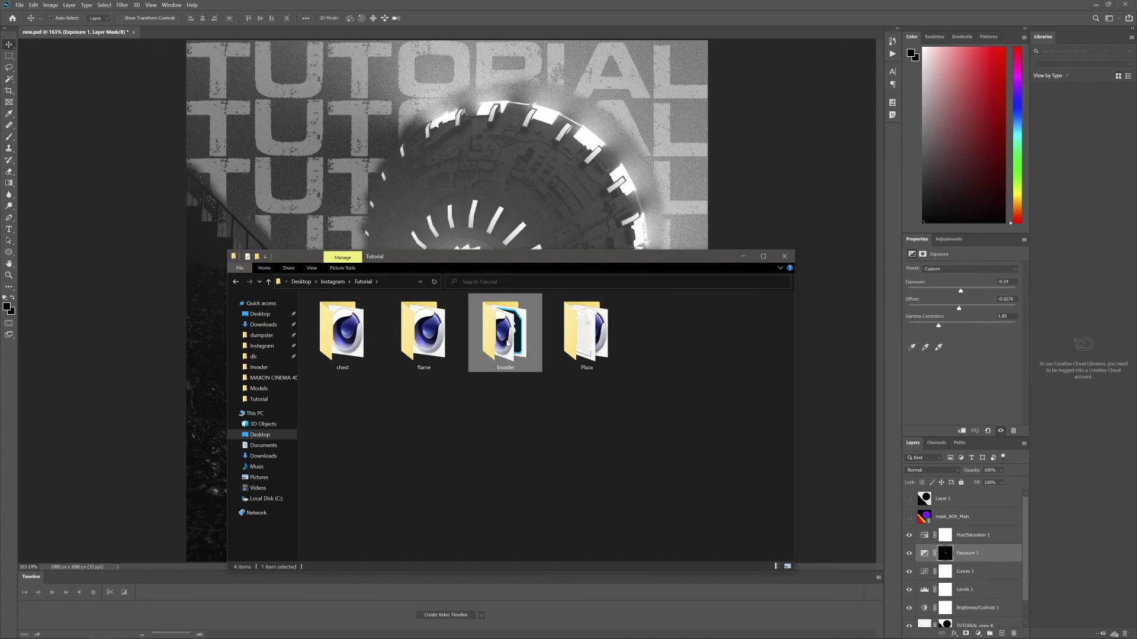
left_click_drag(594, 256, 732, 286)
left_click_drag(839, 371, 484, 218)
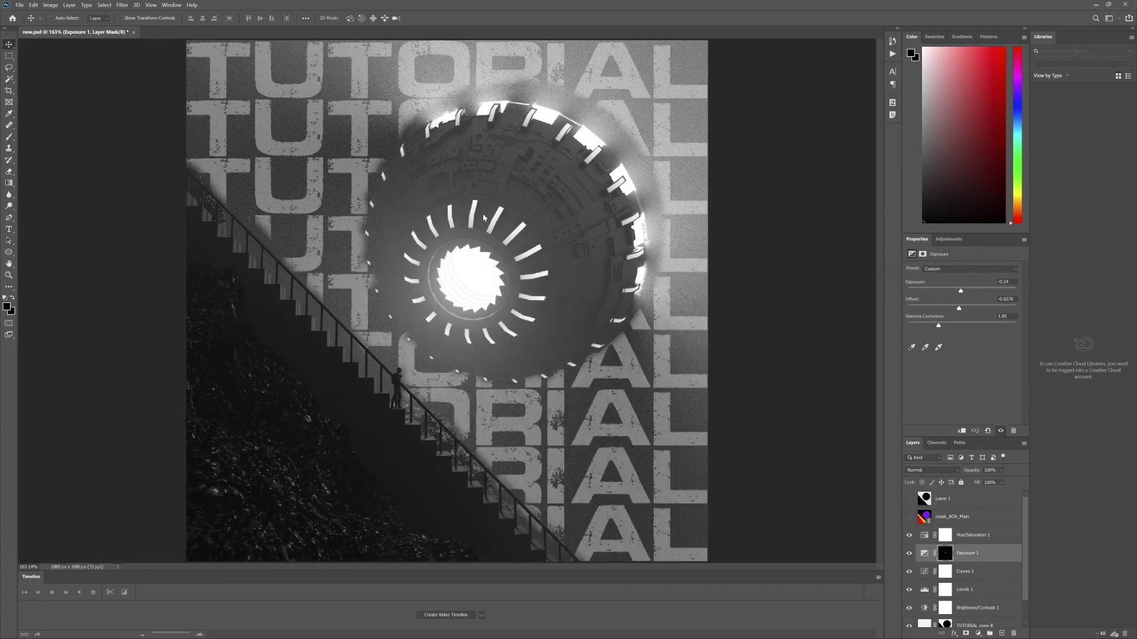
- Scale the placed smoke image to 1918 × 1080 px so it covers the full canvas height
left_click_drag(481, 388, 484, 388)
left_click_drag(456, 159, 457, 40)
scroll(459, 354, "down", 3, "alt")
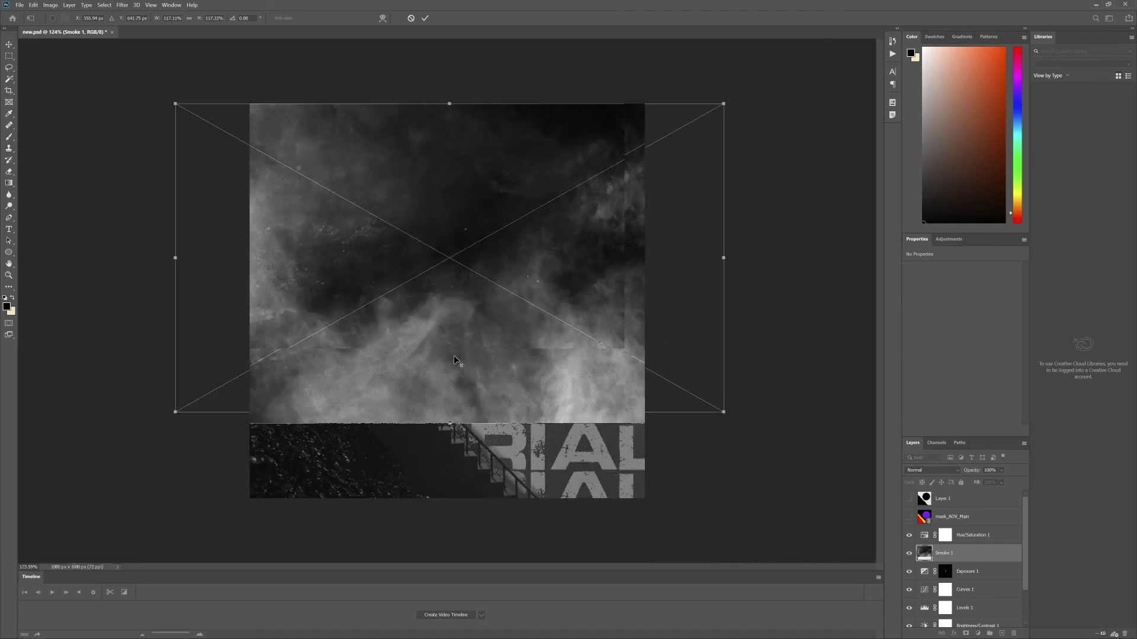
left_click_drag(452, 403, 464, 462)
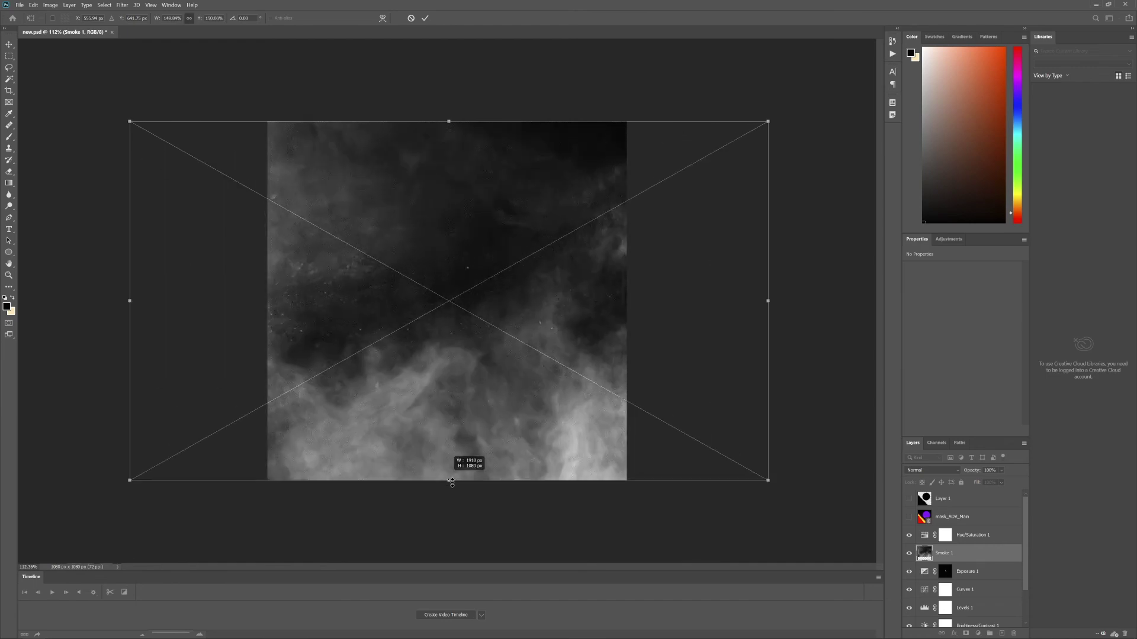
key("Return")
- Try the Screen and Subtract blend modes on the Smoke 1 layer, and return it to Normal
left_click(933, 472)
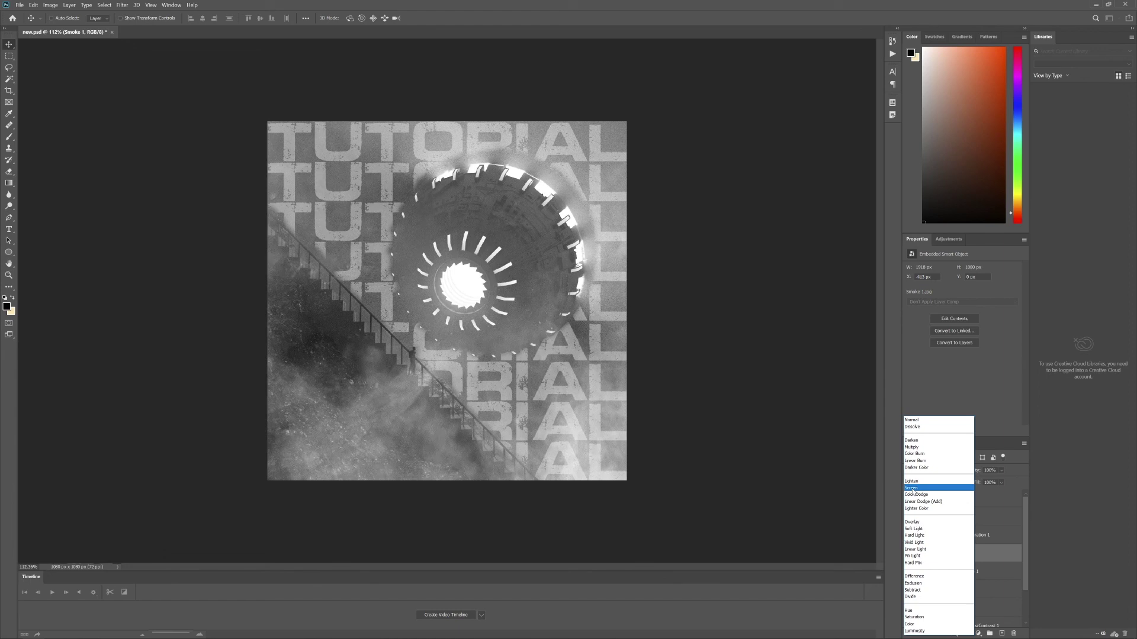
left_click(913, 489)
scroll(557, 301, "up", 3, "alt")
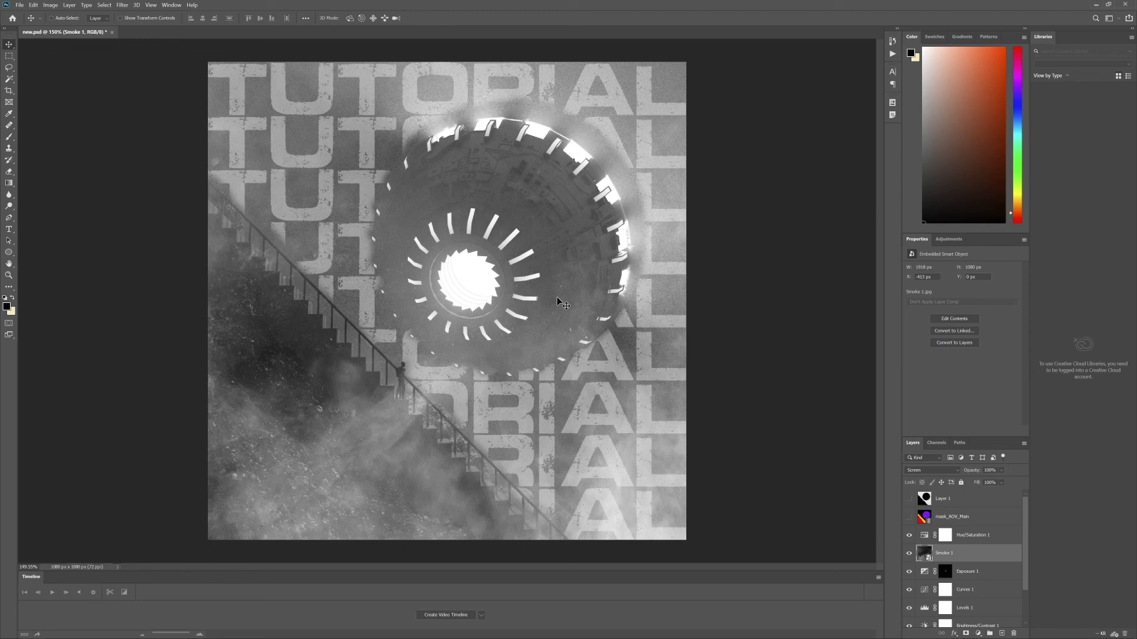
left_click(928, 469)
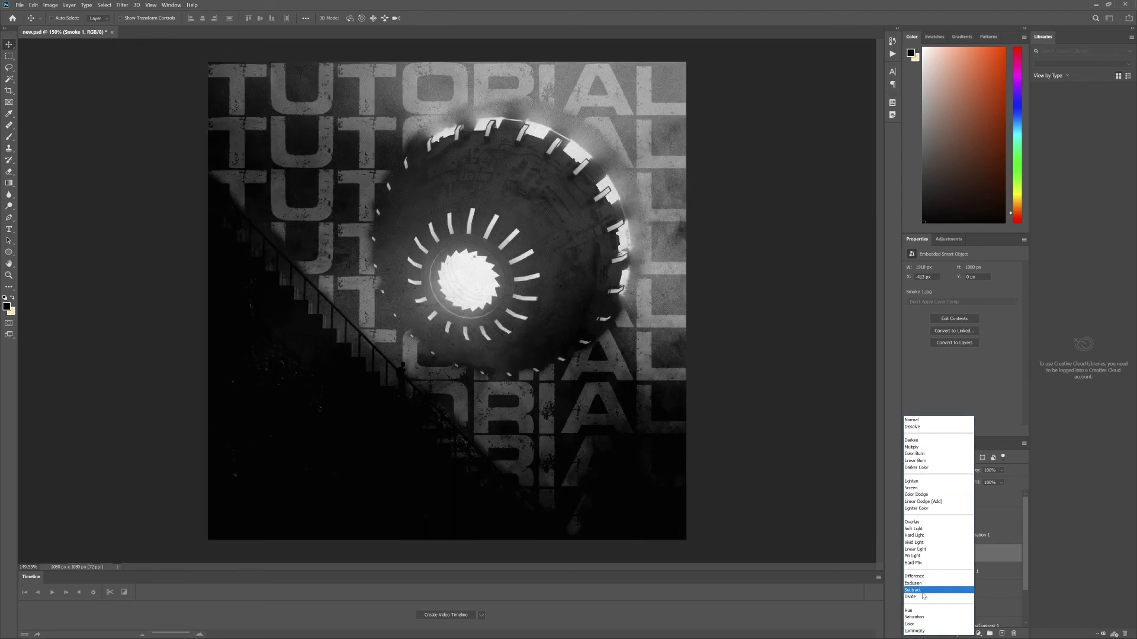
left_click(922, 591)
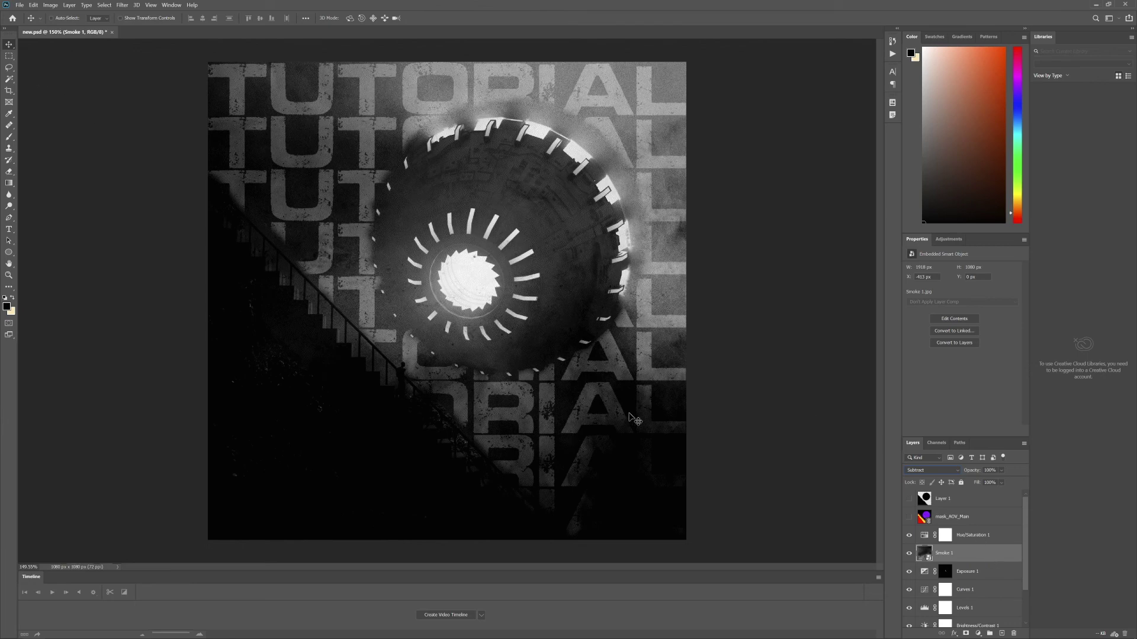
left_click(958, 472)
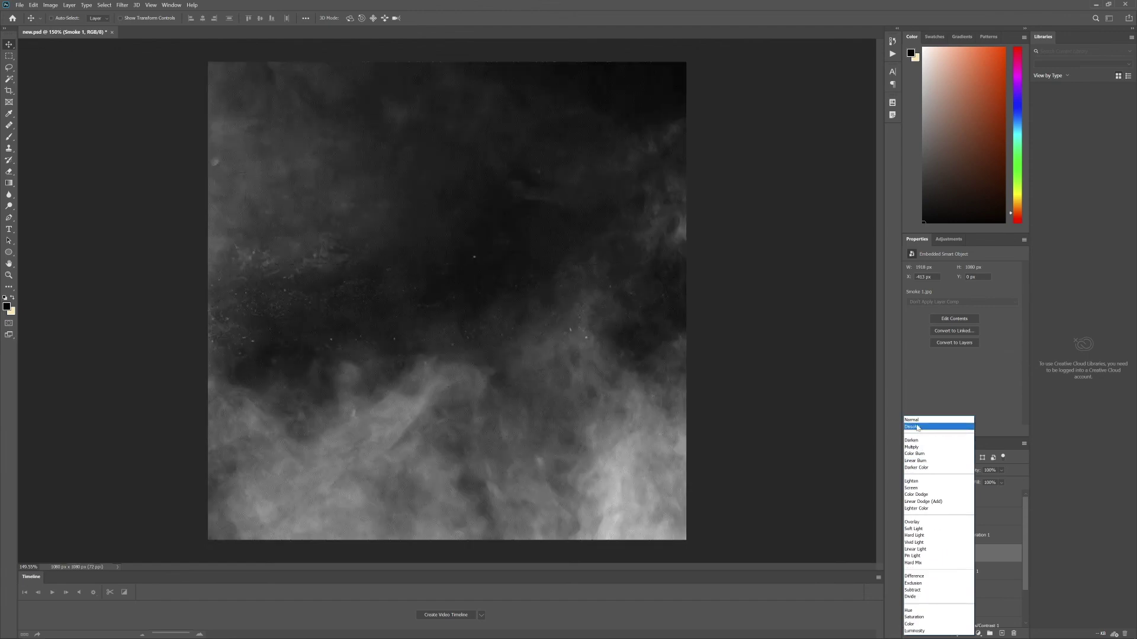
left_click(935, 422)
- Free-transform the smoke image, shifting it sideways and enlarging it to about 210%
key("ctrl+t")
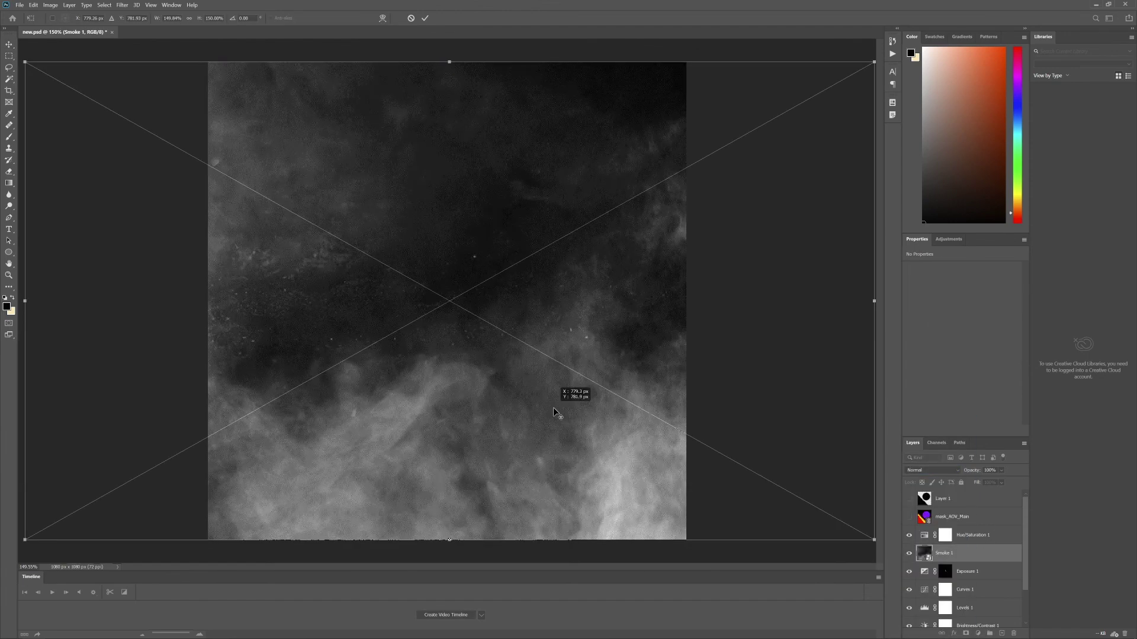
key("ctrl+0")
left_click_drag(538, 434, 352, 433)
left_click_drag(321, 81, 322, 3)
scroll(406, 372, "down", 3, "alt")
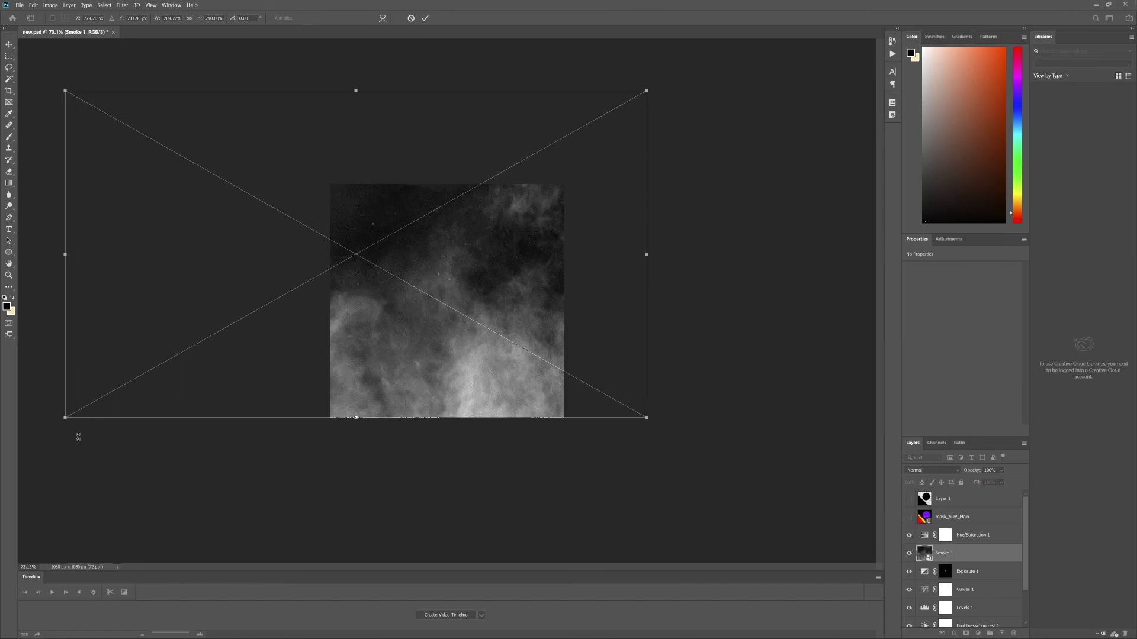
- Rotate the smoke image to -90°, enlarge it to about 277%, and position it over the whole canvas
left_click_drag(71, 436, 545, 485, "shift")
left_click_drag(418, 299, 502, 142)
left_click_drag(503, 232, 480, 236)
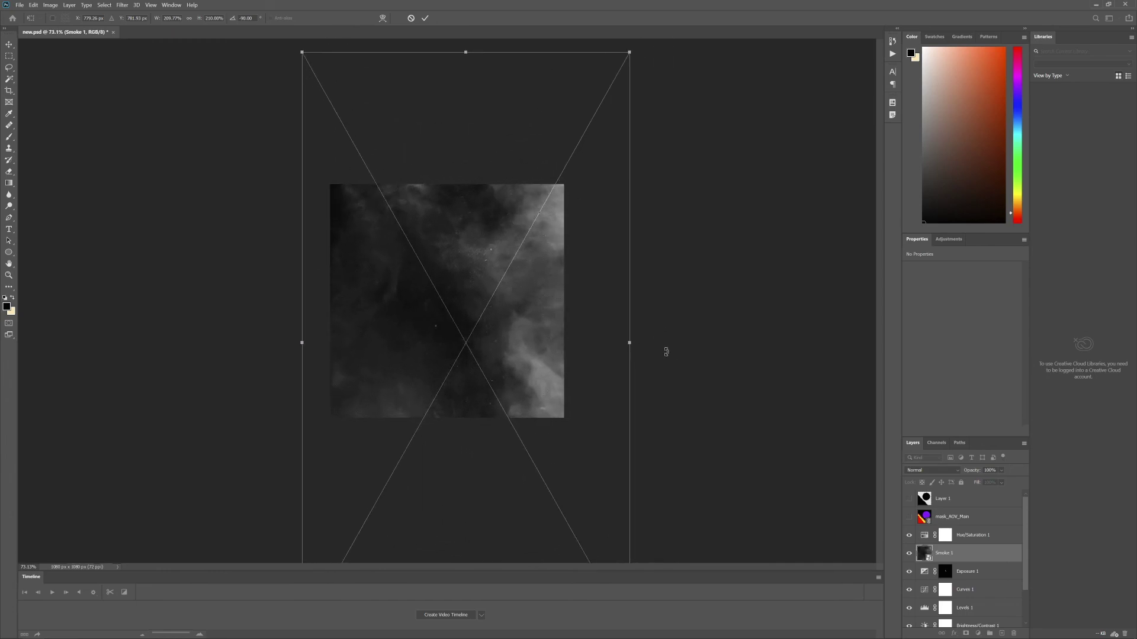
left_click_drag(629, 342, 734, 338)
left_click_drag(494, 328, 494, 289)
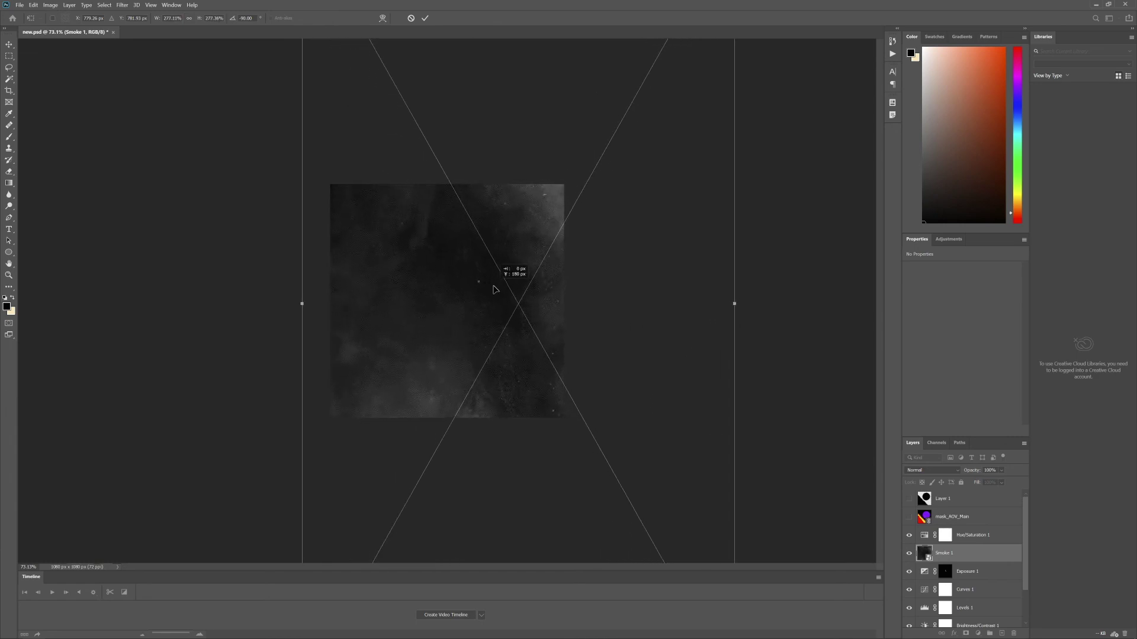
key("Return")
- Set the Smoke 1 layer's blend mode to Subtract
left_click(934, 472)
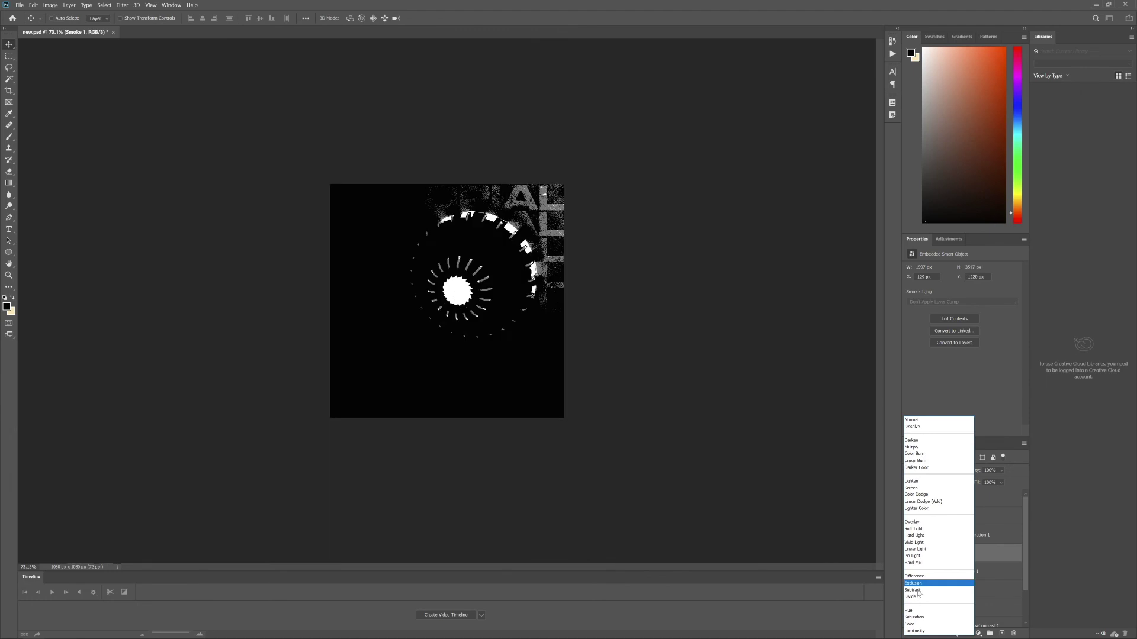
left_click(914, 590)
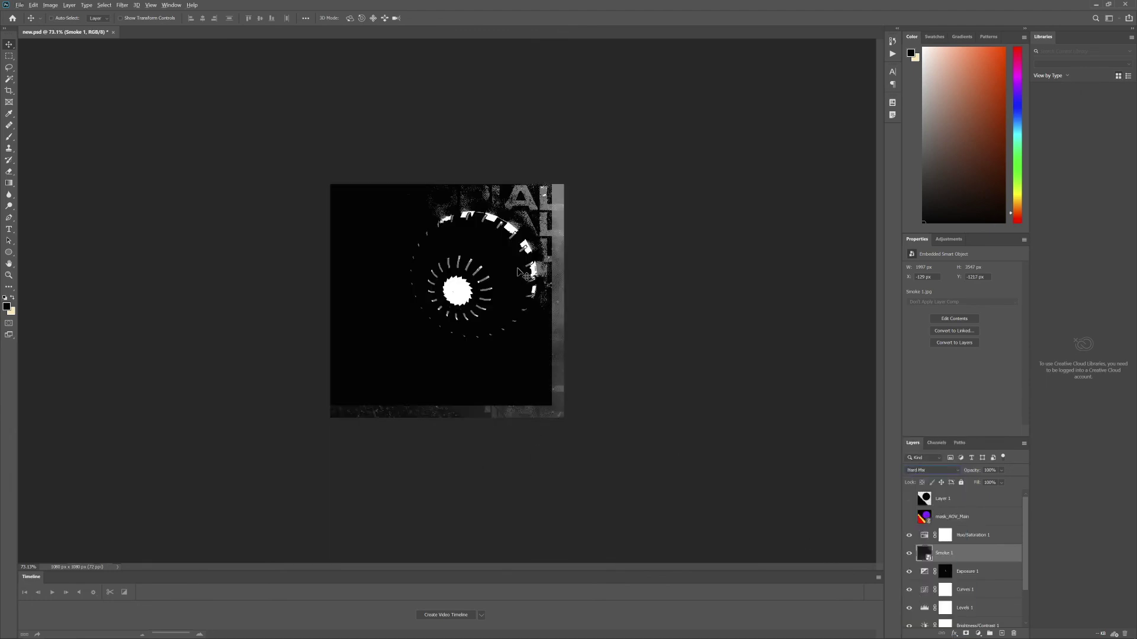
left_click(931, 470)
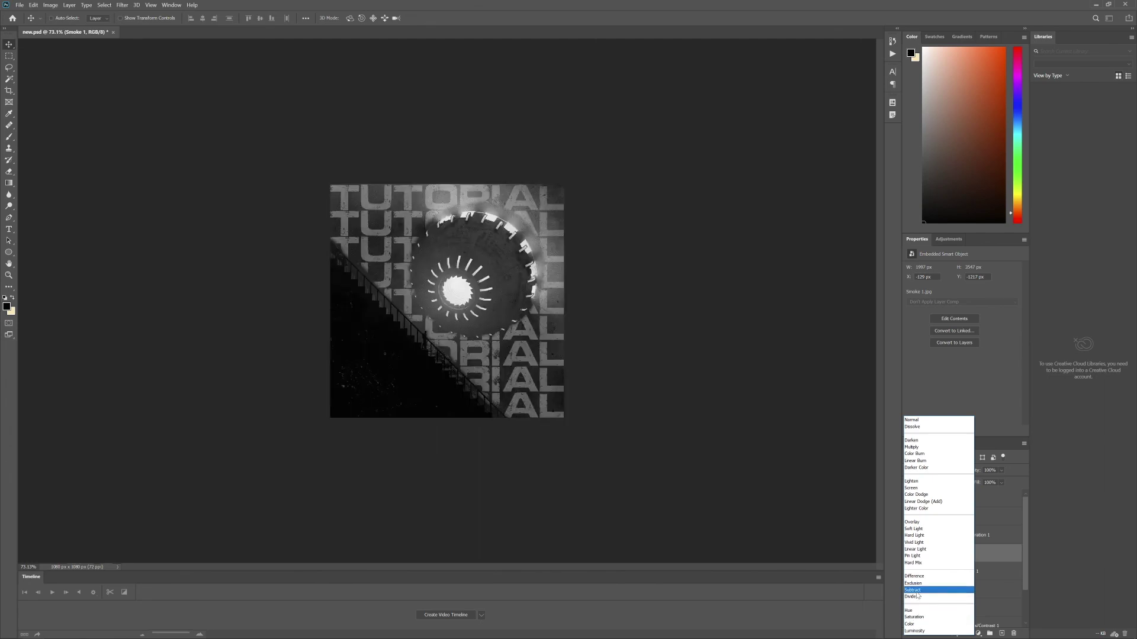
left_click(916, 592)
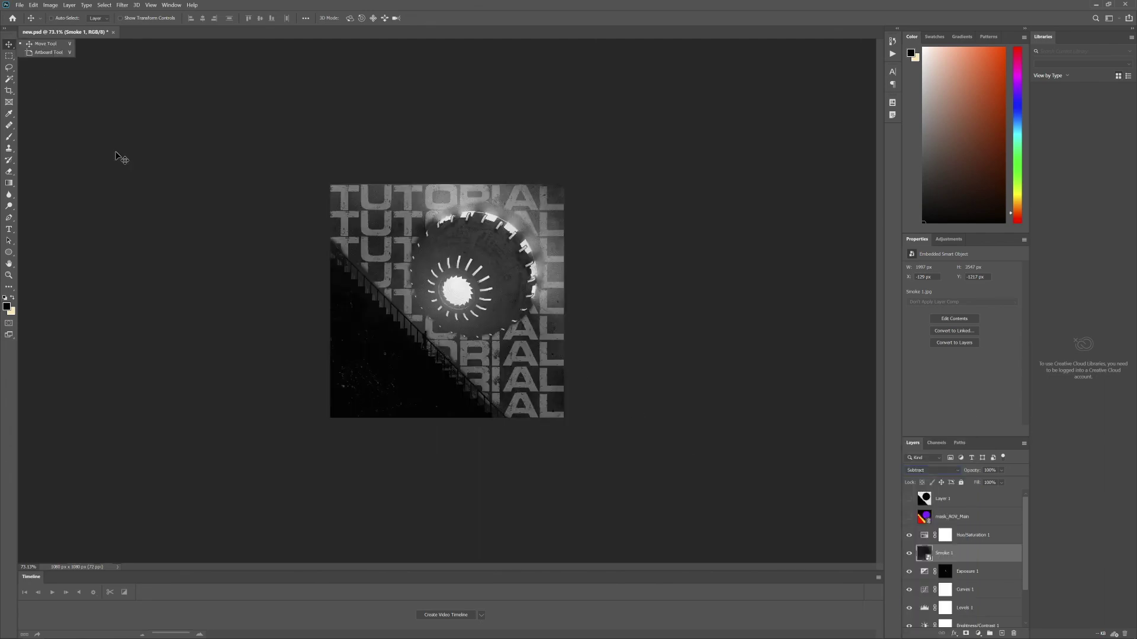
scroll(338, 350, "up", 5, "alt")
scroll(338, 353, "up", 1, "alt")
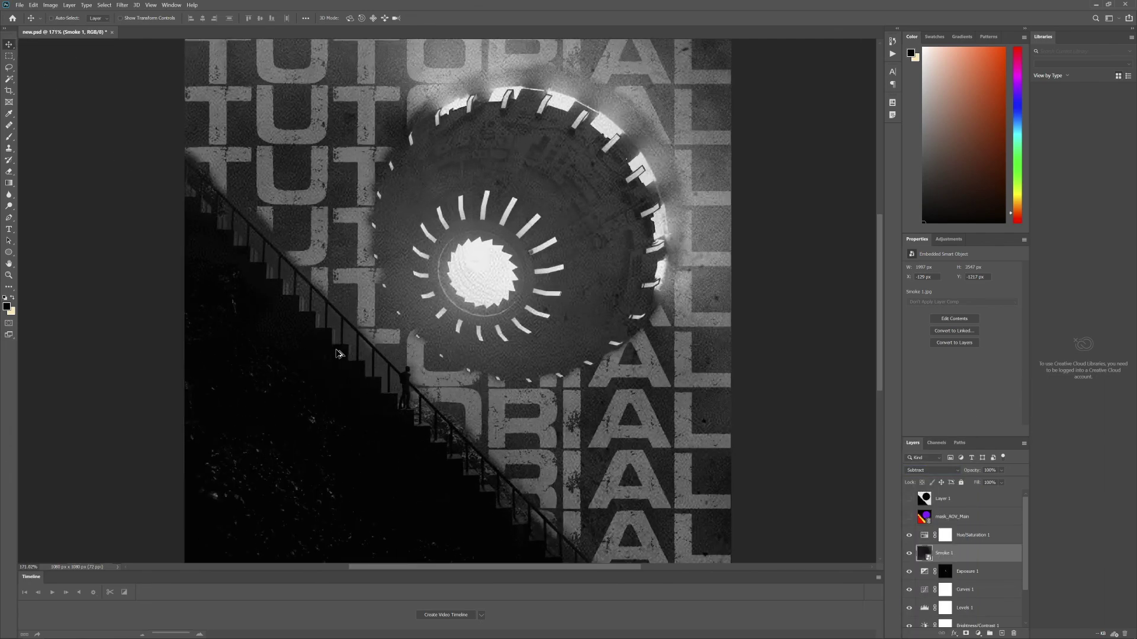
- Rasterize the Smoke 1 layer and set up the Eraser with a soft round brush at 0% hardness
right_click(986, 560)
left_click(1006, 315)
right_click(9, 171)
left_click(48, 174)
left_click(59, 18)
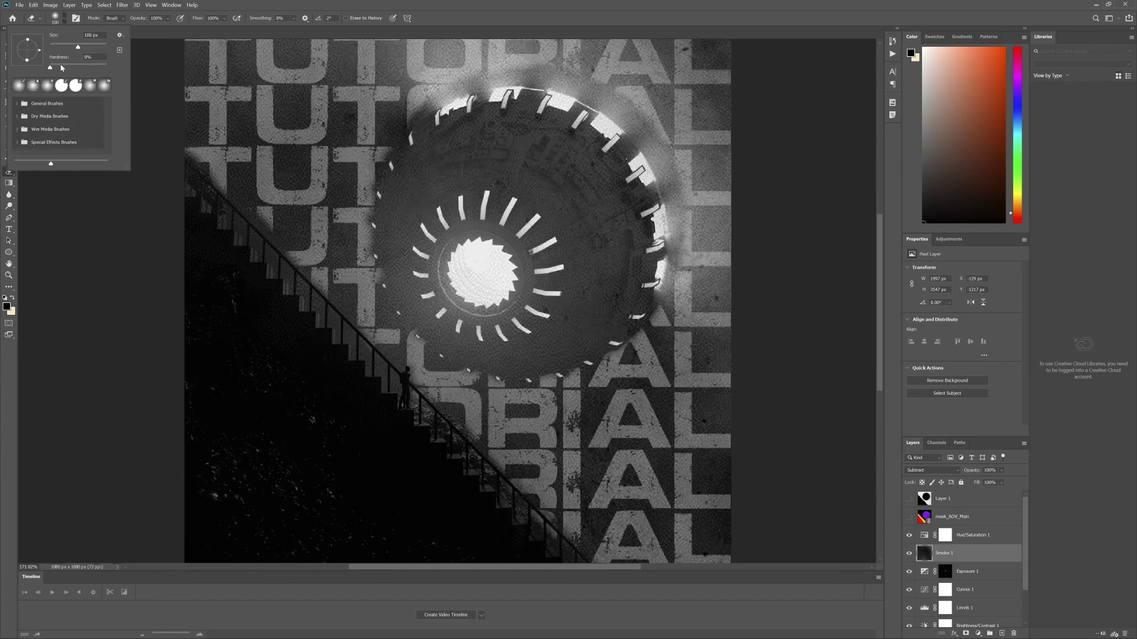
left_click(160, 29)
- Try erasing the Smoke 1 layer's darkening over the sphere, and undo the eraser strokes
mouse_move(496, 278)
left_mouse_down()
mouse_move(484, 210)
mouse_move(453, 198)
mouse_move(444, 220)
mouse_move(417, 171)
mouse_move(402, 273)
mouse_move(462, 314)
mouse_move(498, 363)
mouse_move(598, 332)
mouse_move(639, 270)
mouse_move(617, 332)
left_mouse_up()
key("ctrl+z")
key("ctrl+z")
key("ctrl+z")
key("ctrl+z")
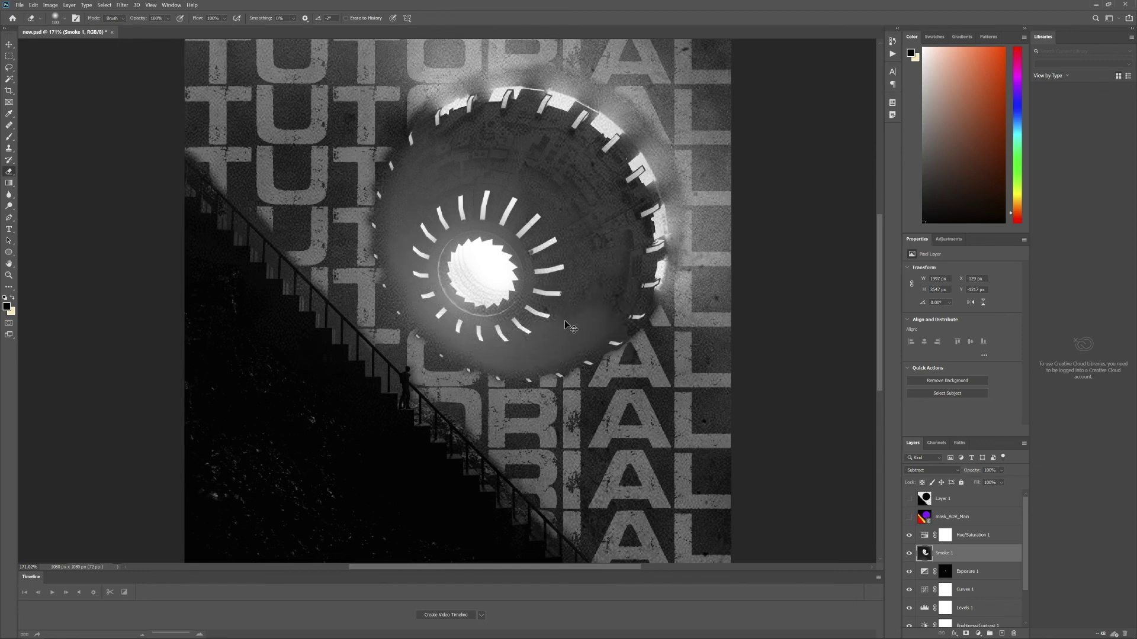
key("ctrl+z")
key("ctrl+z")
key("ctrl+z")
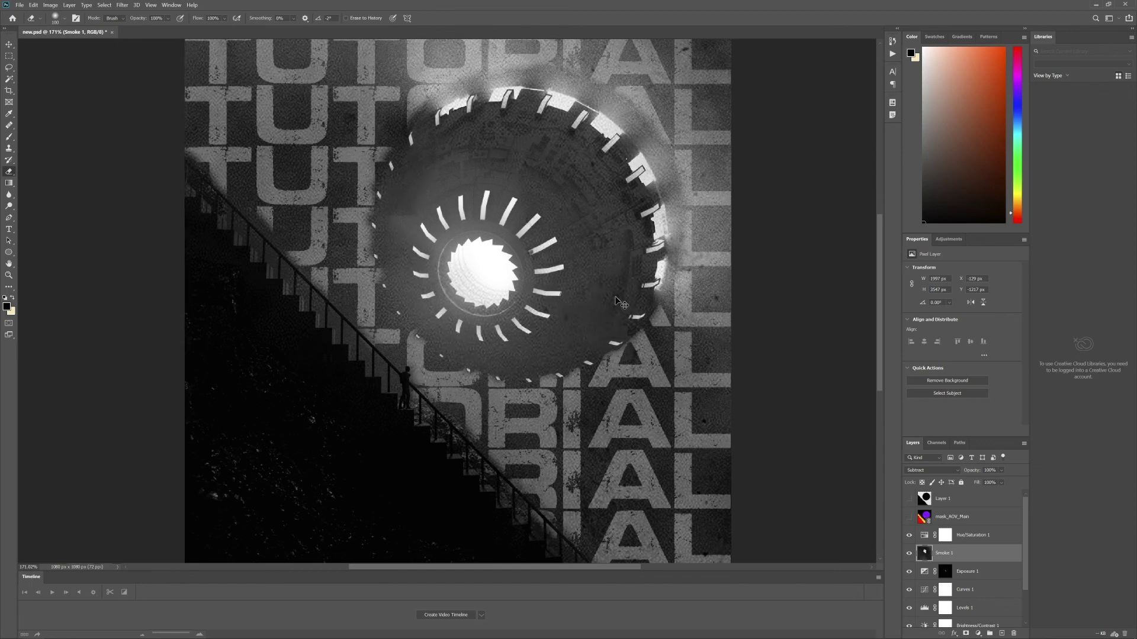
- Lower the Smoke 1 layer's opacity to 47% and compare the artwork with the layer hidden and shown
left_click(1001, 471)
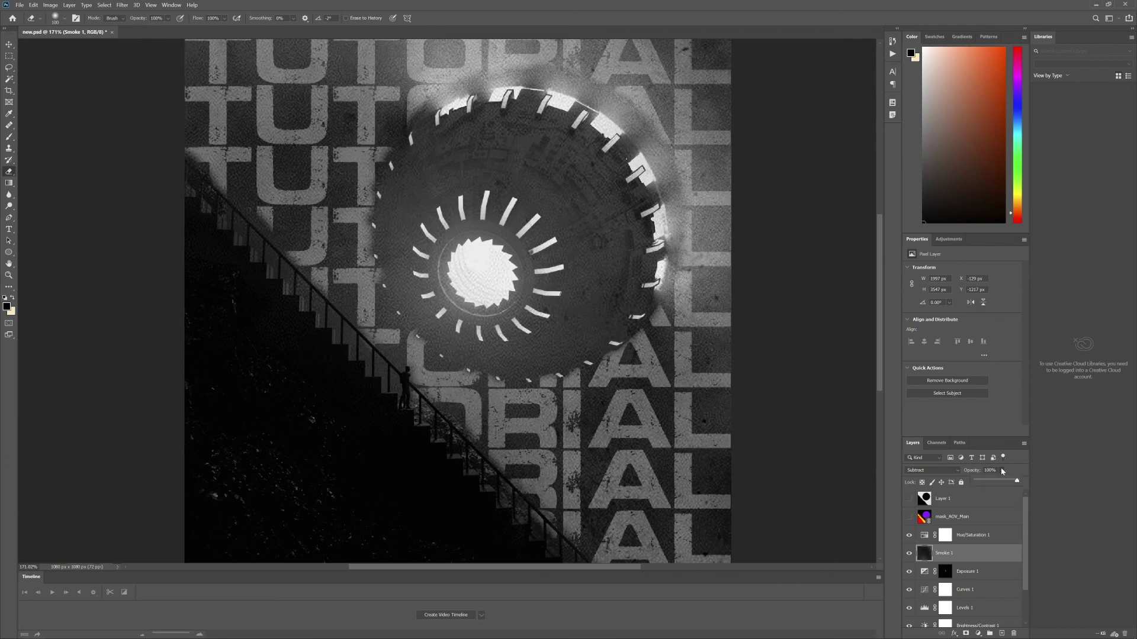
left_click_drag(994, 482, 990, 483)
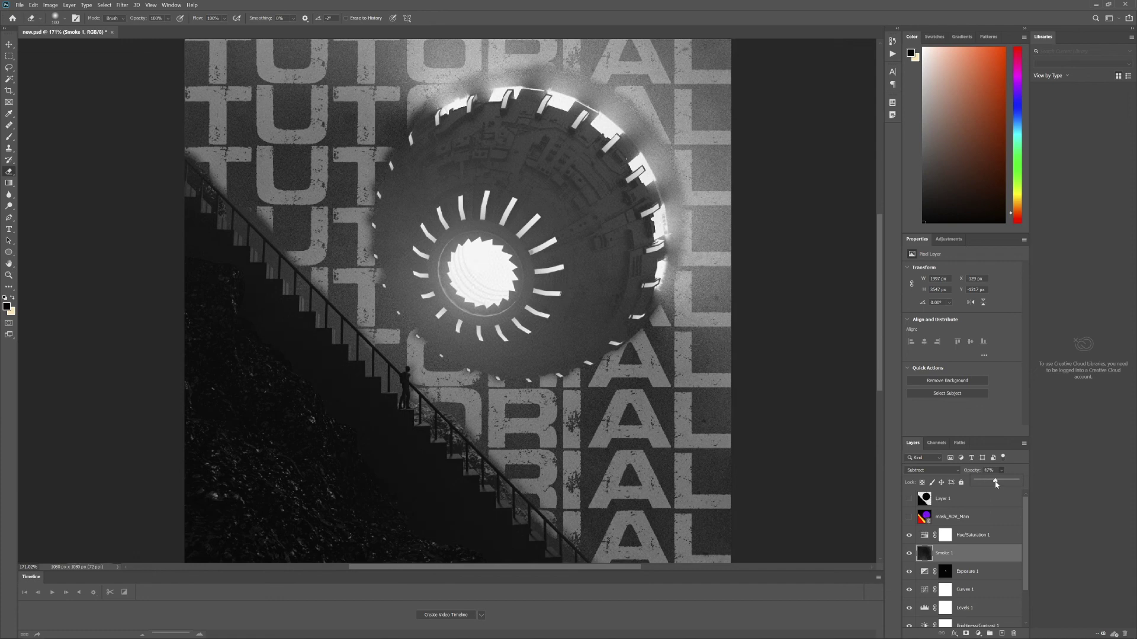
scroll(803, 400, "down", 1, "alt")
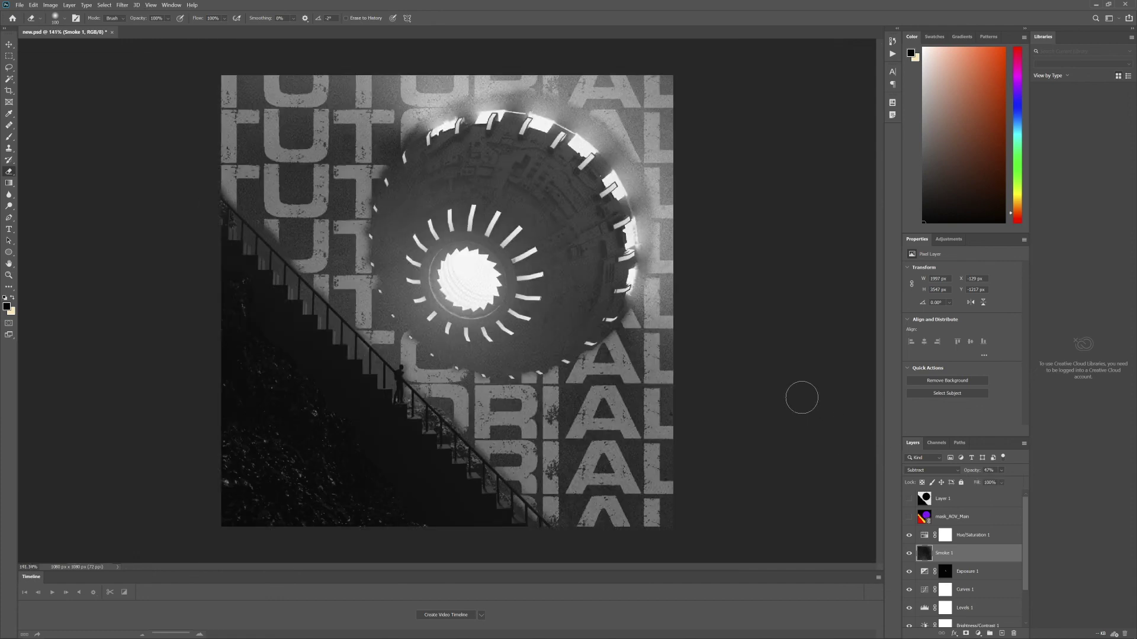
scroll(803, 399, "up", 1, "alt")
left_click(910, 554)
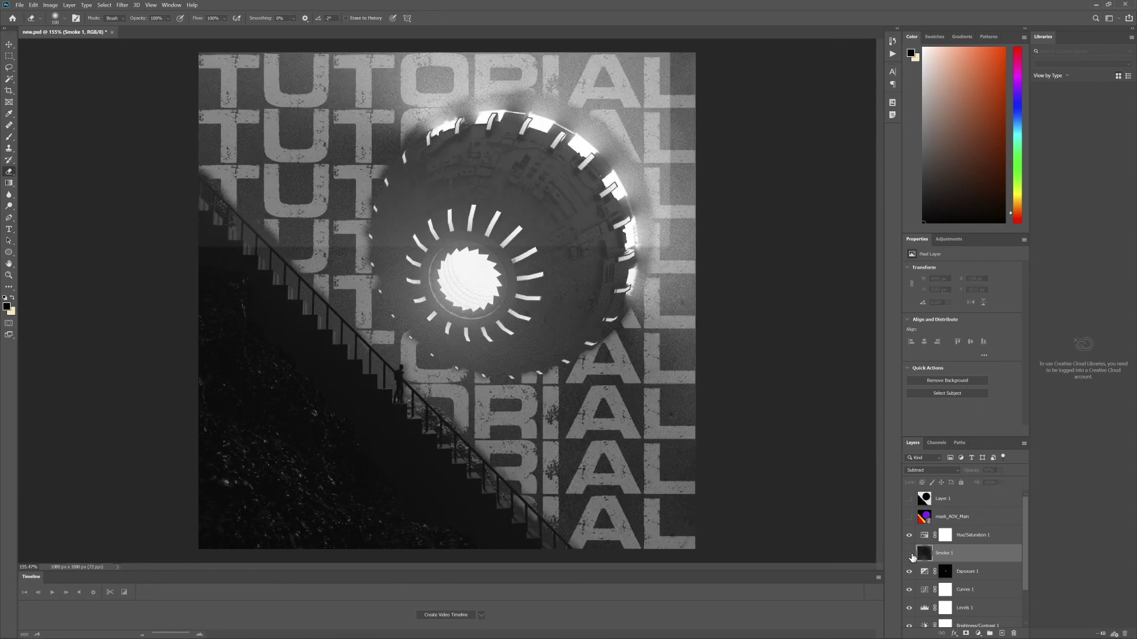
left_click(910, 553)
left_click(910, 554)
left_click(910, 554)
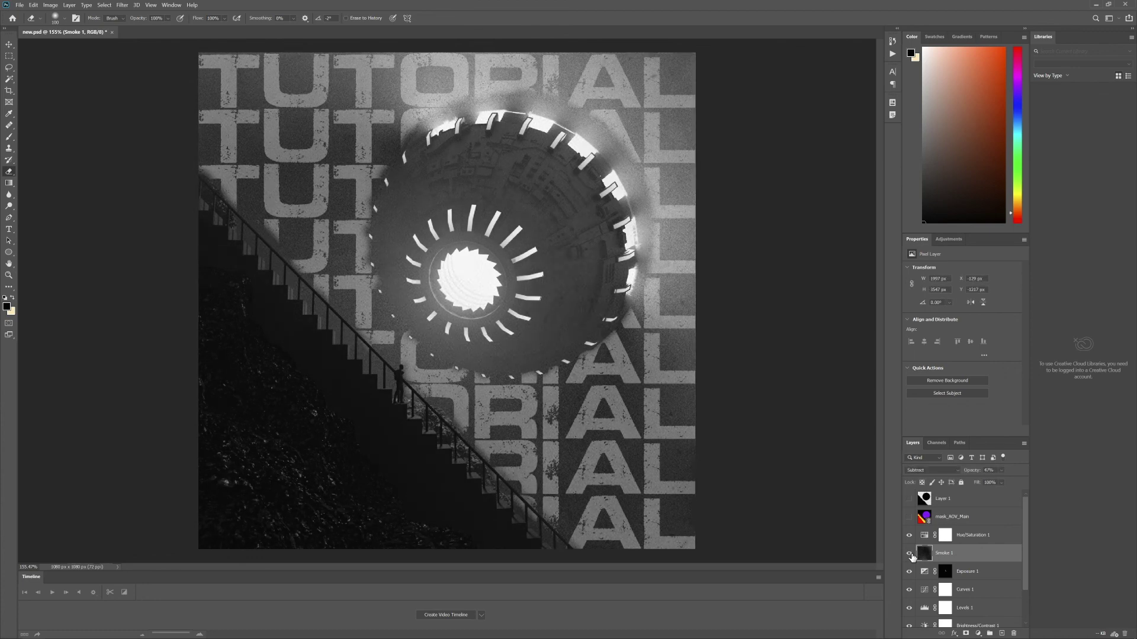
left_click(910, 553)
- Scale the Smoke 1 layer down to the canvas width of 1080 px and reposition it over the artwork
scroll(680, 431, "down", 2, "alt")
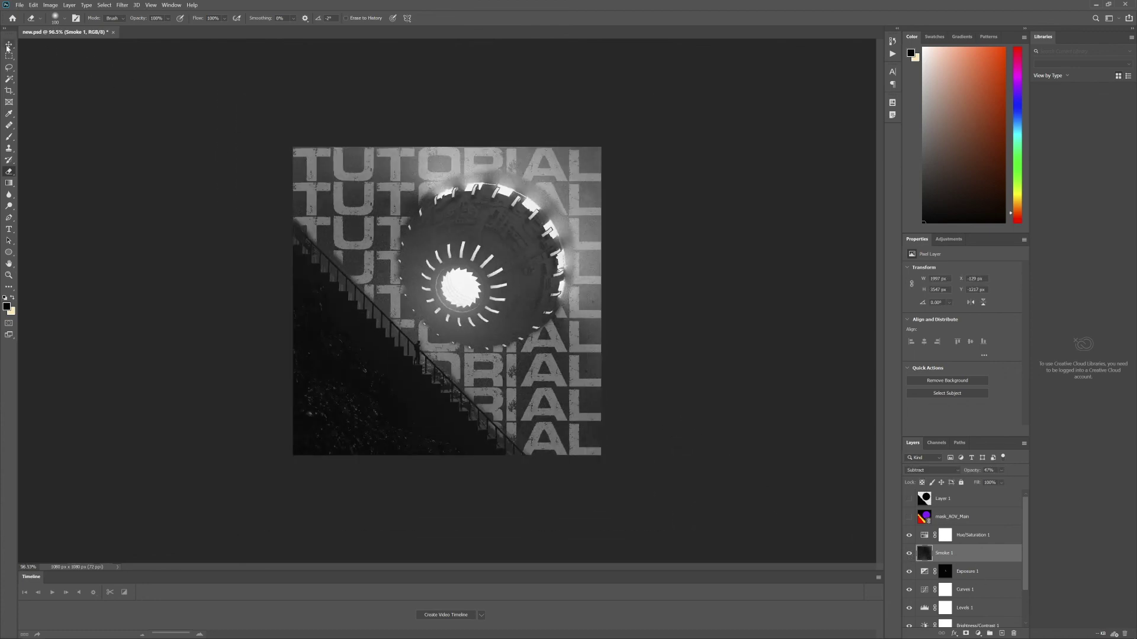
key("ctrl+t")
key("ctrl+0")
left_click_drag(704, 304, 560, 324)
left_click_drag(324, 308, 348, 312)
mouse_move(471, 307)
left_mouse_down()
mouse_move(462, 292)
mouse_move(483, 285)
mouse_move(471, 290)
left_mouse_up()
key("Return")
key("ctrl+0")
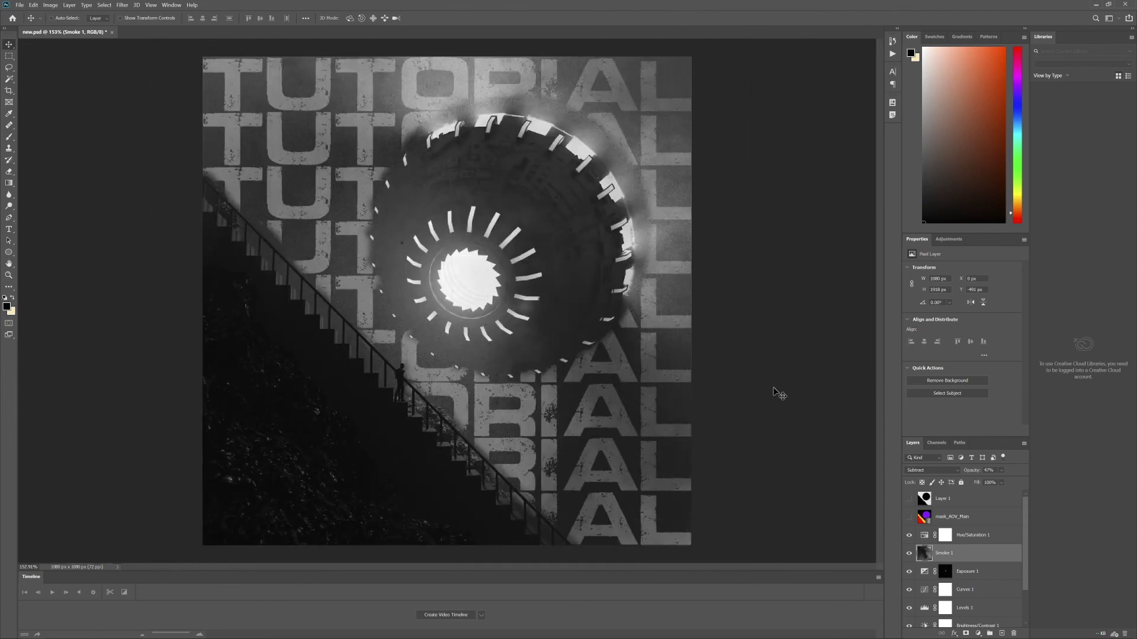
- Set the Smoke 1 layer's opacity to 40% and compare the artwork with the layer hidden and shown
mouse_move(1000, 471)
left_mouse_down()
mouse_move(1019, 482)
mouse_move(1000, 486)
left_mouse_up()
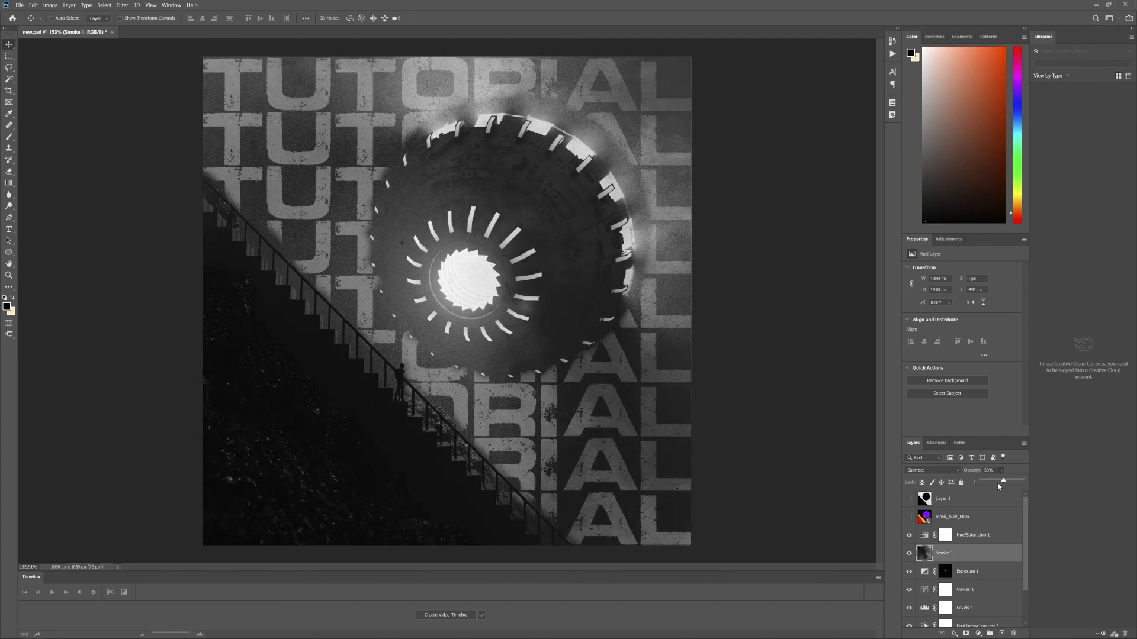
left_click_drag(1003, 480, 1000, 481)
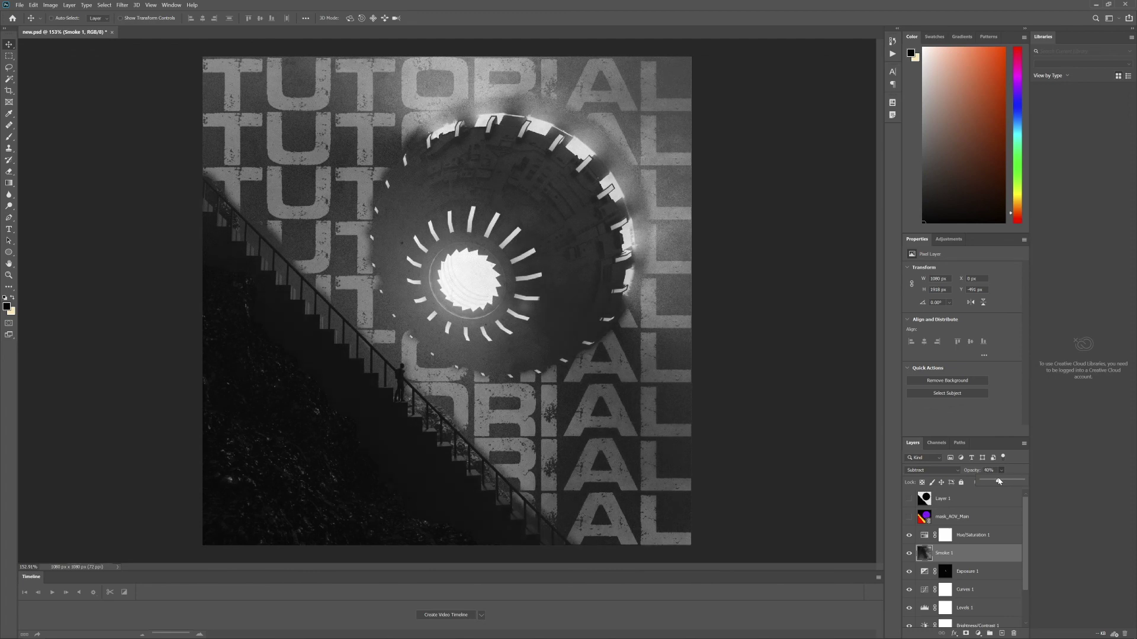
left_click(910, 554)
left_click(910, 554)
left_click(910, 554)
left_click(910, 554)
left_click(910, 554)
left_click(909, 554)
left_click(910, 554)
left_click(910, 554)
left_click(912, 555)
- Move the Smoke 1 layer directly above TUTORIAL copy 8 and lower the lettering layer's opacity to 5%
scroll(992, 557, "down", 3)
left_click_drag(969, 513, 970, 596)
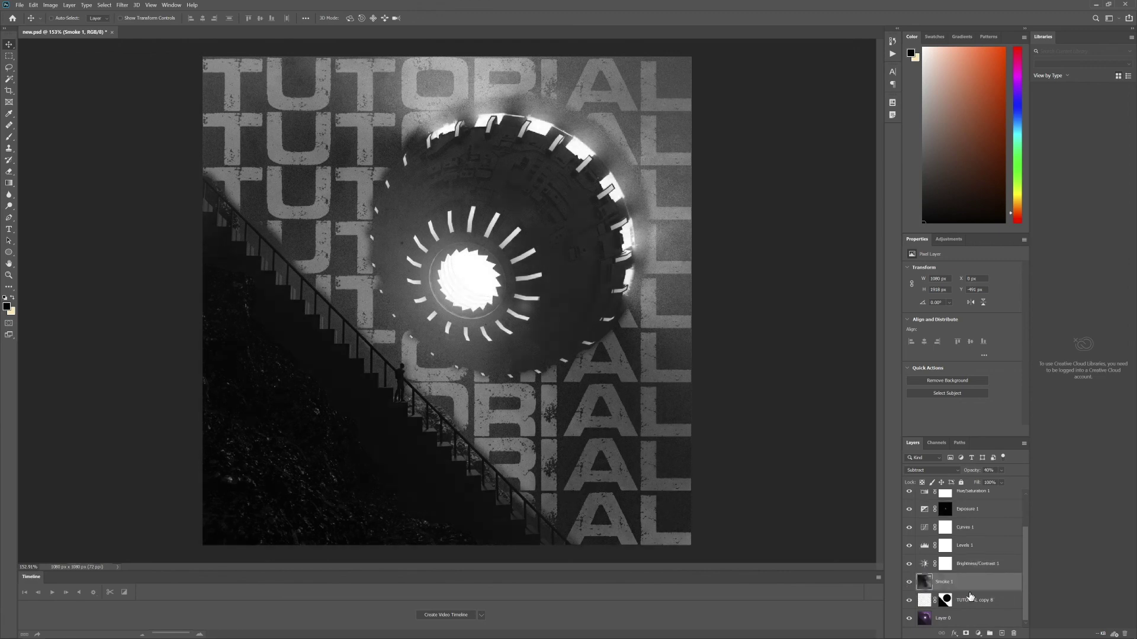
left_click(974, 601)
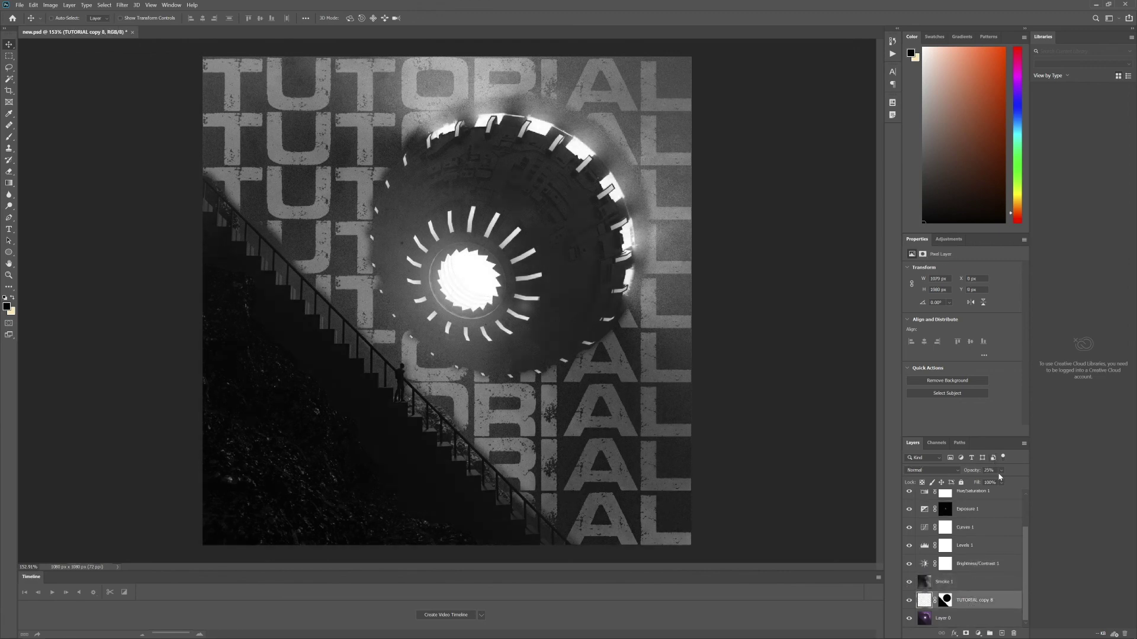
scroll(997, 580, "up", 2)
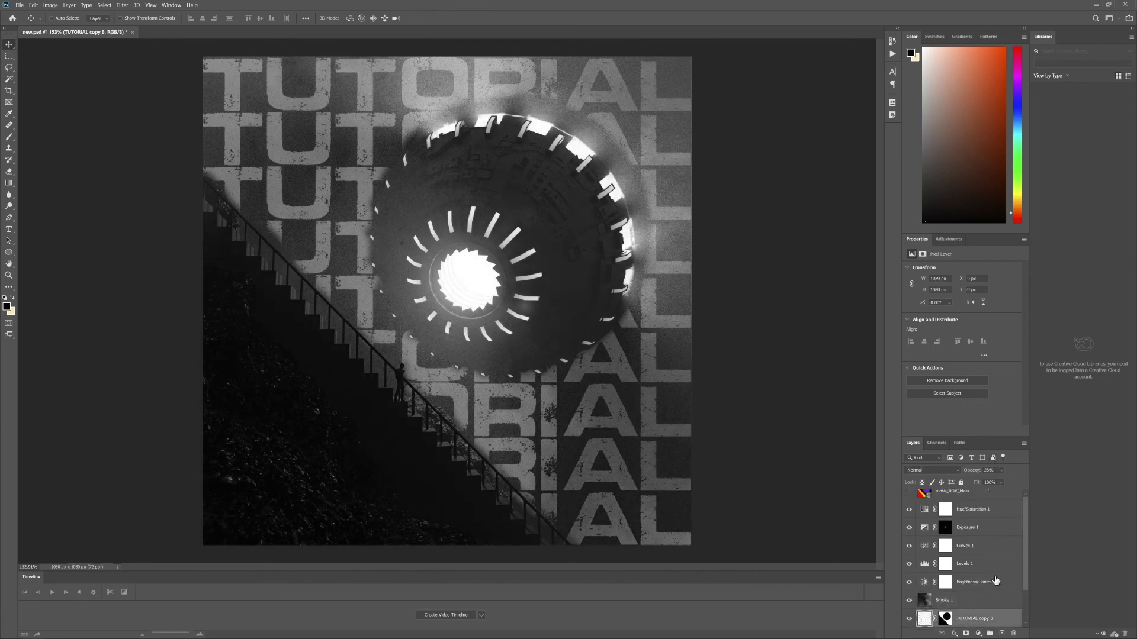
scroll(993, 573, "down", 2)
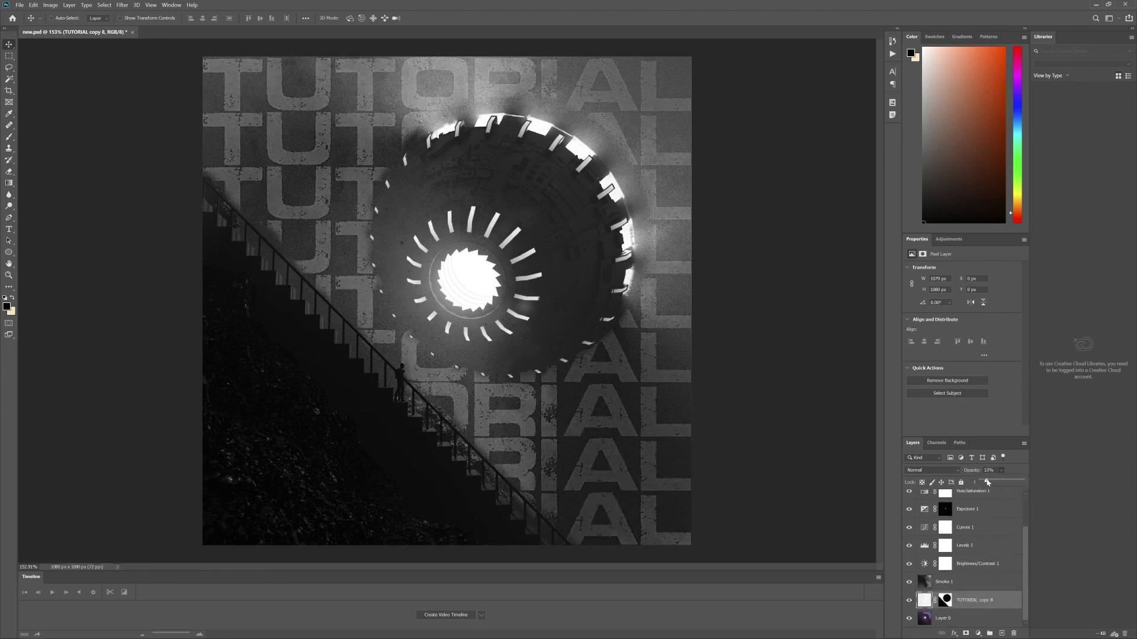
left_click_drag(986, 481, 985, 482)
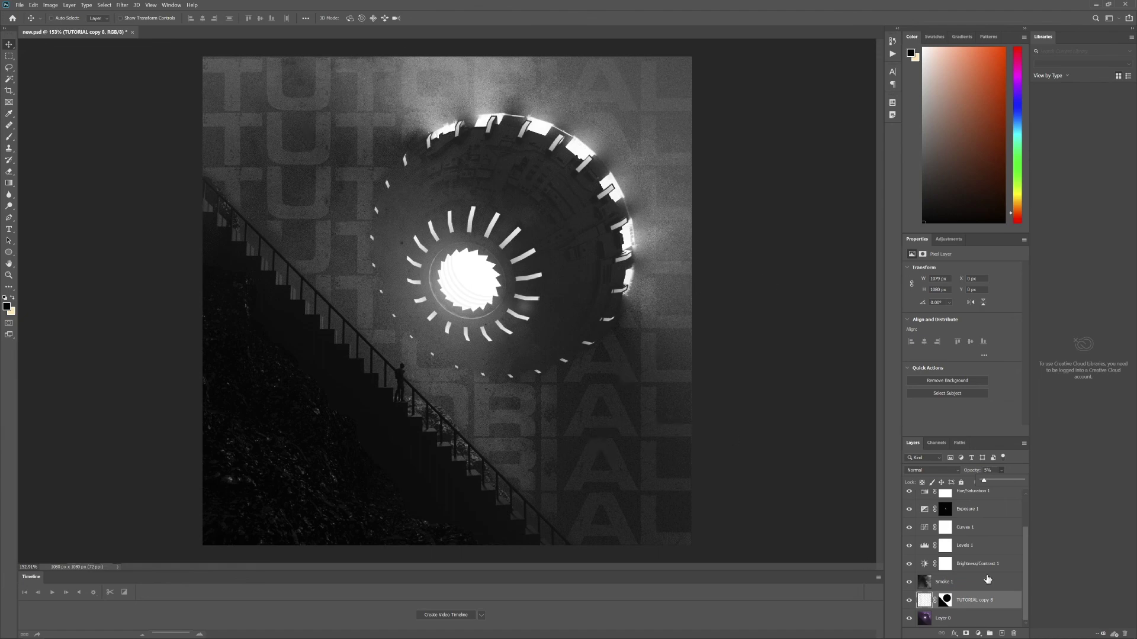
left_click(982, 599)
- Compare the artwork in colour and in black and white by hiding and showing the Hue/Saturation 1 adjustment
left_click(979, 586)
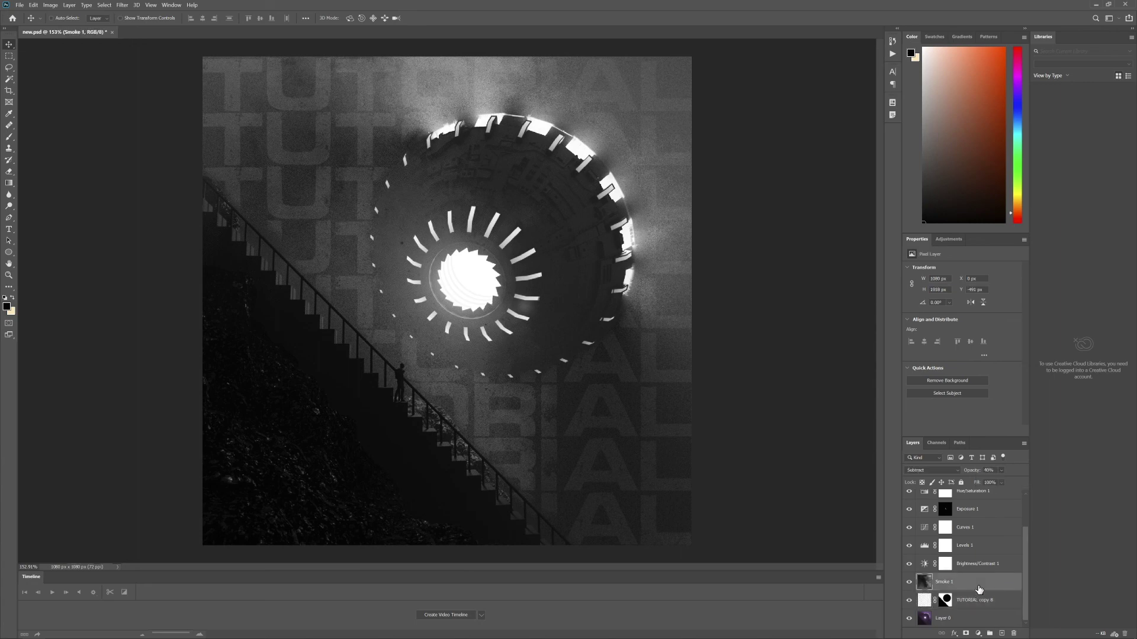
scroll(976, 583, "up", 2)
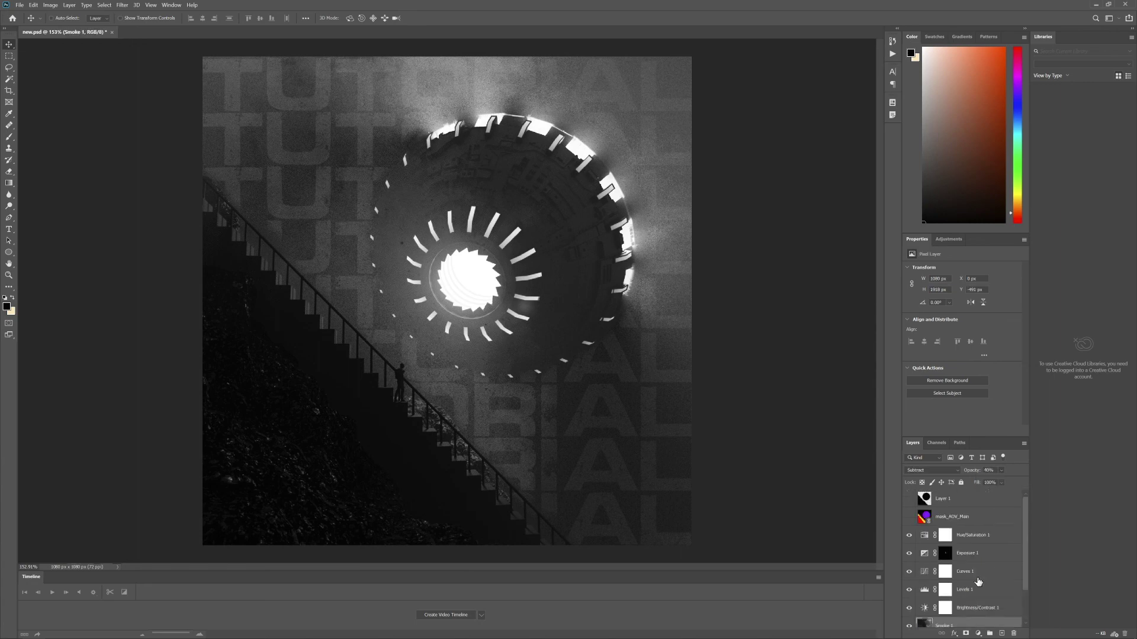
left_click(910, 536)
left_click(910, 536)
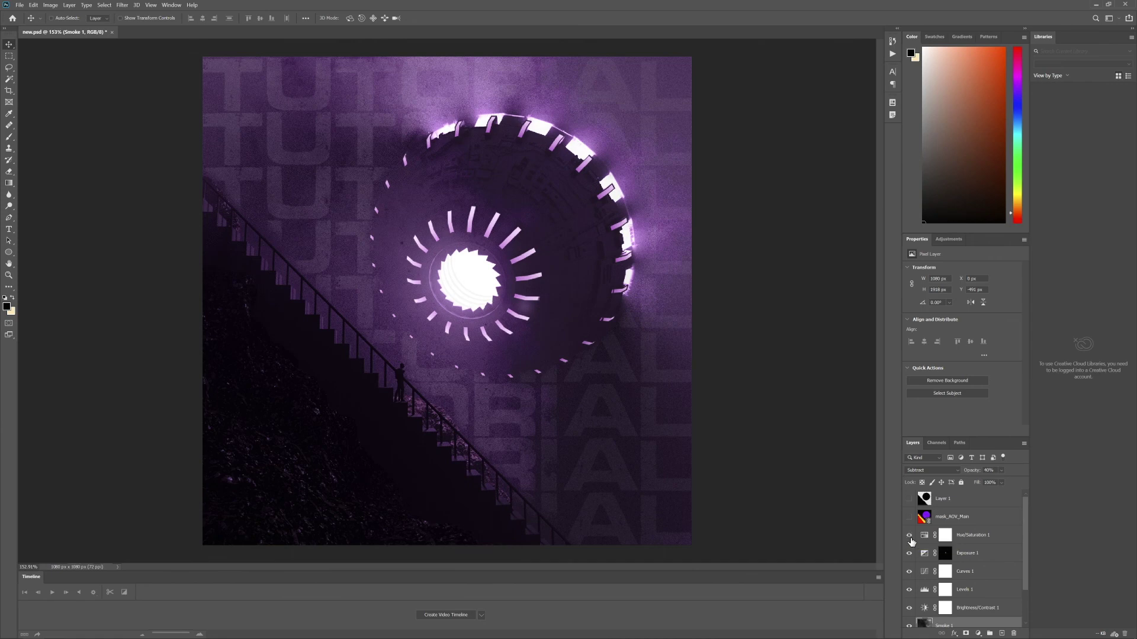
- Duplicate the base artwork layer, Layer 0
scroll(924, 589, "down", 2)
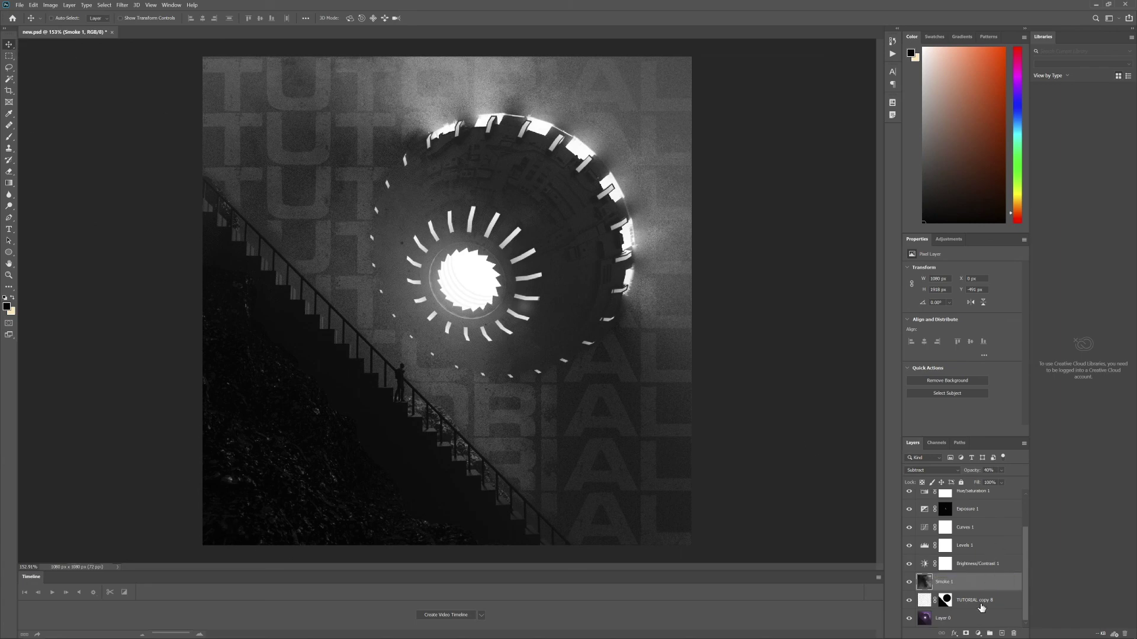
left_click(977, 620)
right_click(975, 628)
right_click(948, 616)
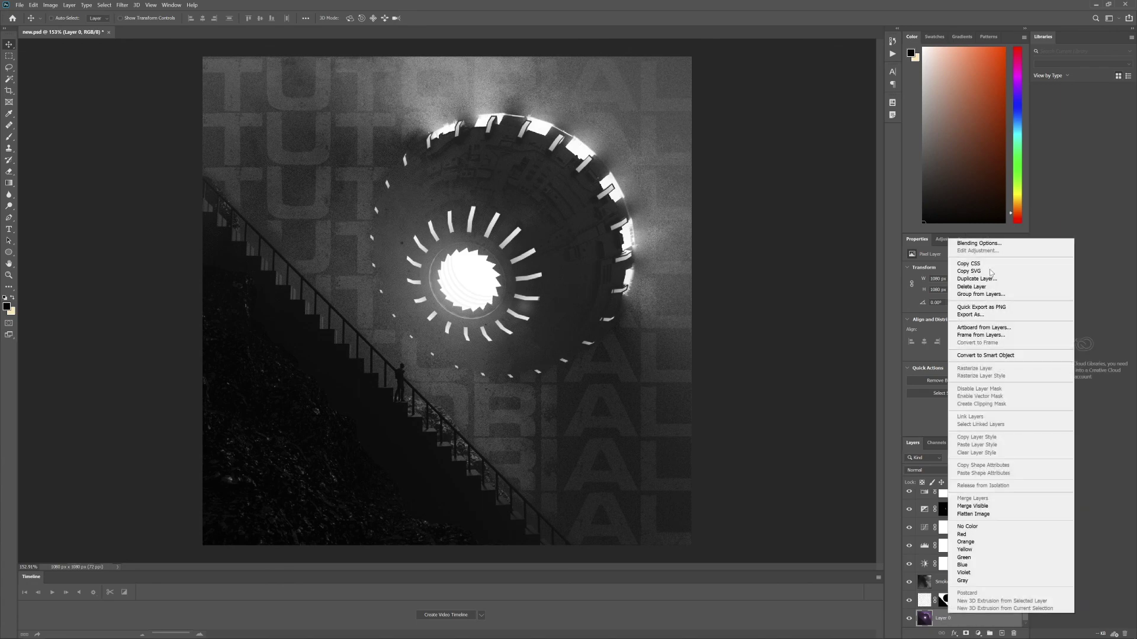
left_click(976, 279)
left_click(643, 193)
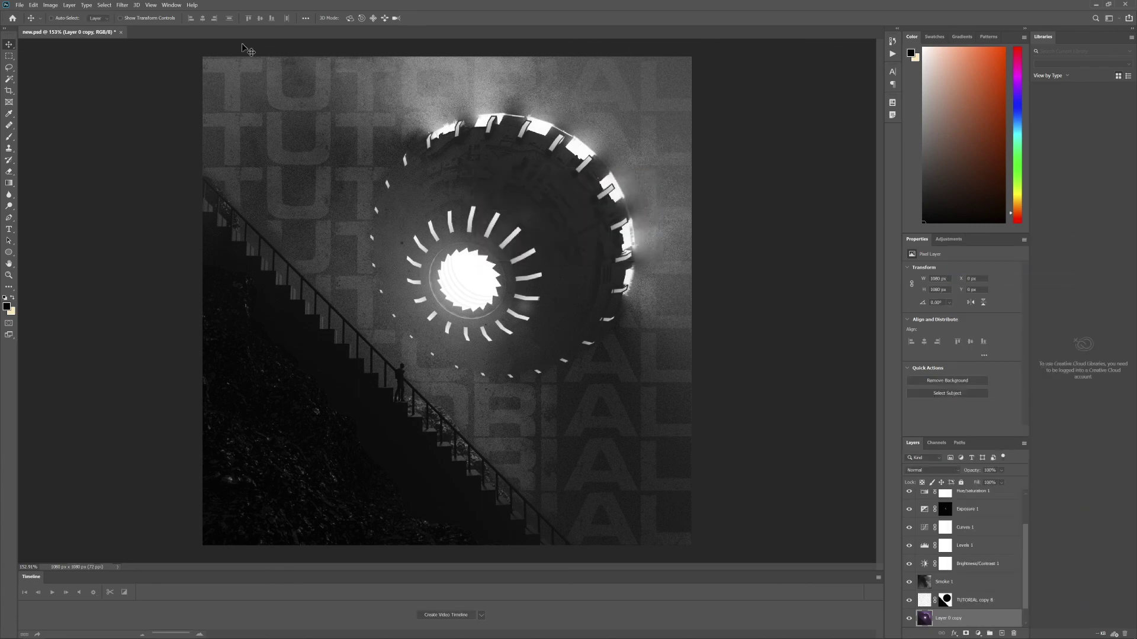
- Apply a Gaussian Blur with a 3.6-pixel radius to the Layer 0 copy
left_click(121, 6)
mouse_move(148, 99)
left_click(252, 132)
mouse_move(795, 392)
left_mouse_down()
mouse_move(806, 398)
mouse_move(789, 394)
left_mouse_up()
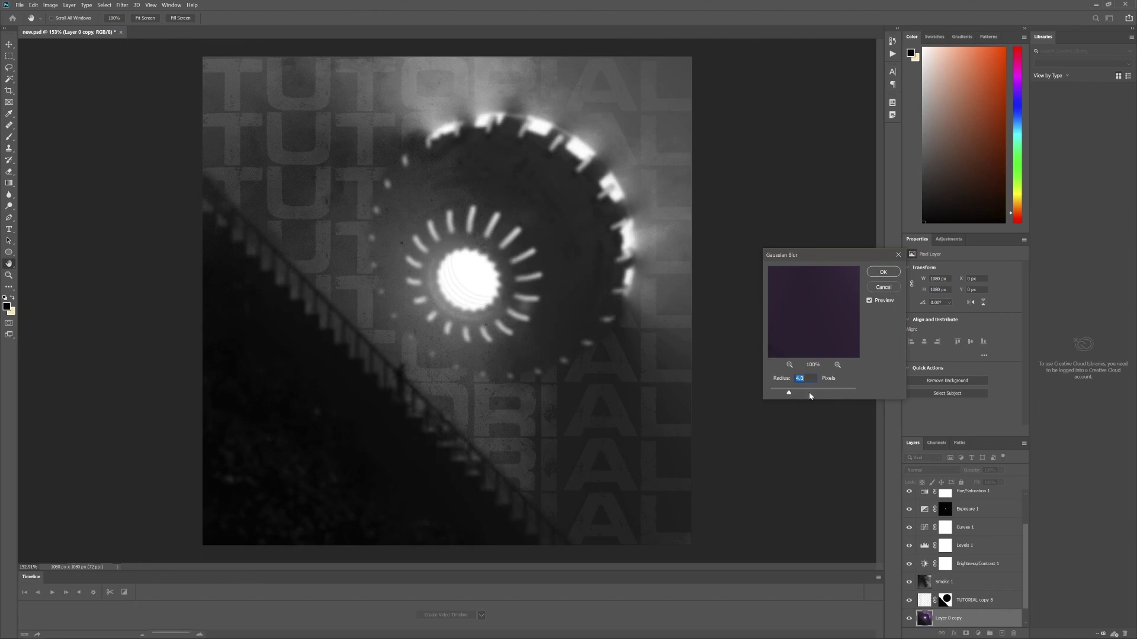
left_click_drag(783, 396, 787, 394)
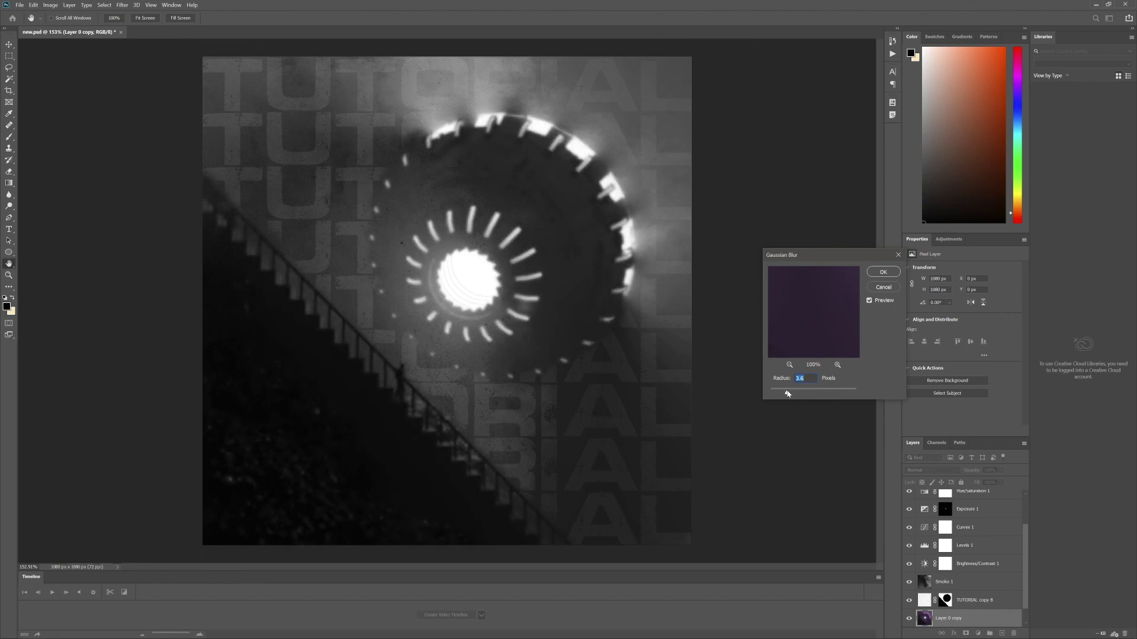
left_click(883, 272)
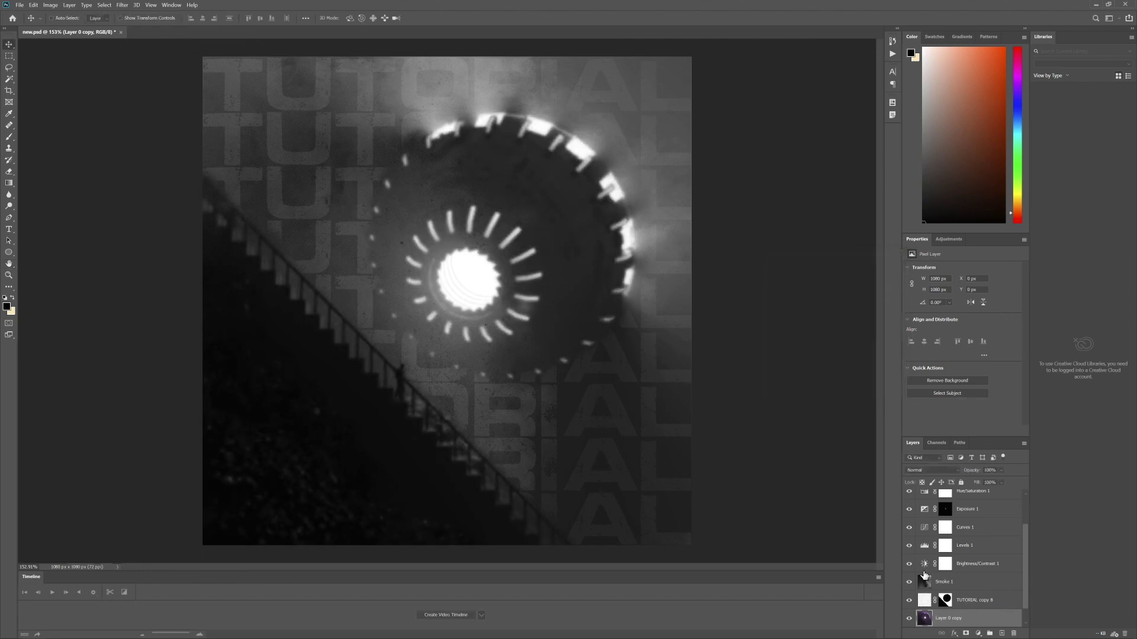
- Add a layer mask to the blurred Layer 0 copy and set up the Gradient tool with a black-to-white gradient
left_click(967, 634)
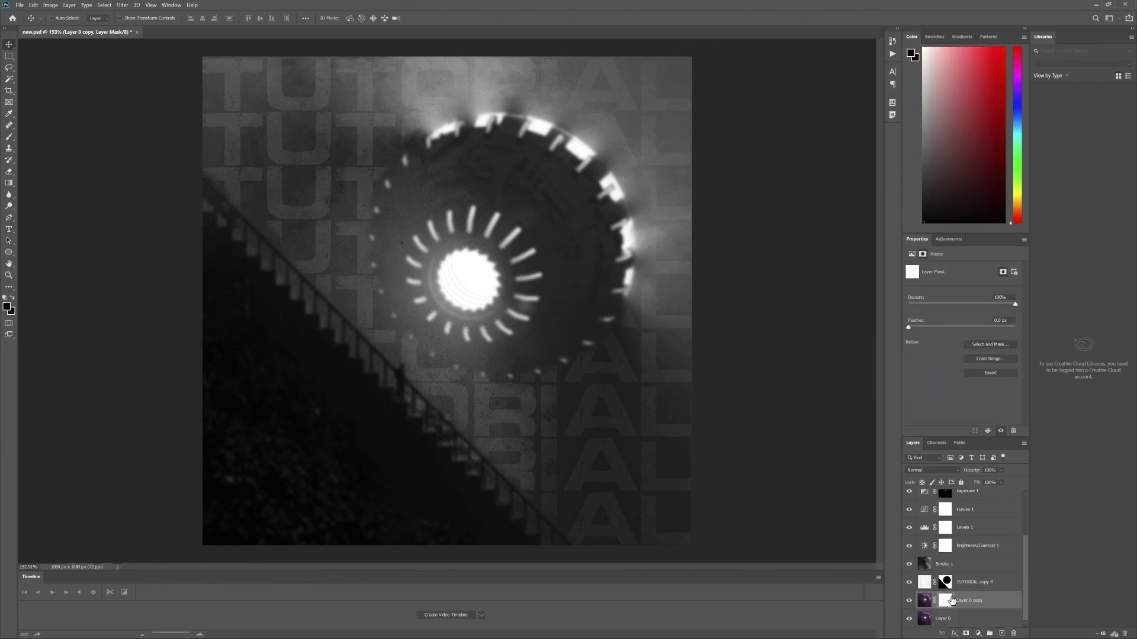
left_click(9, 182)
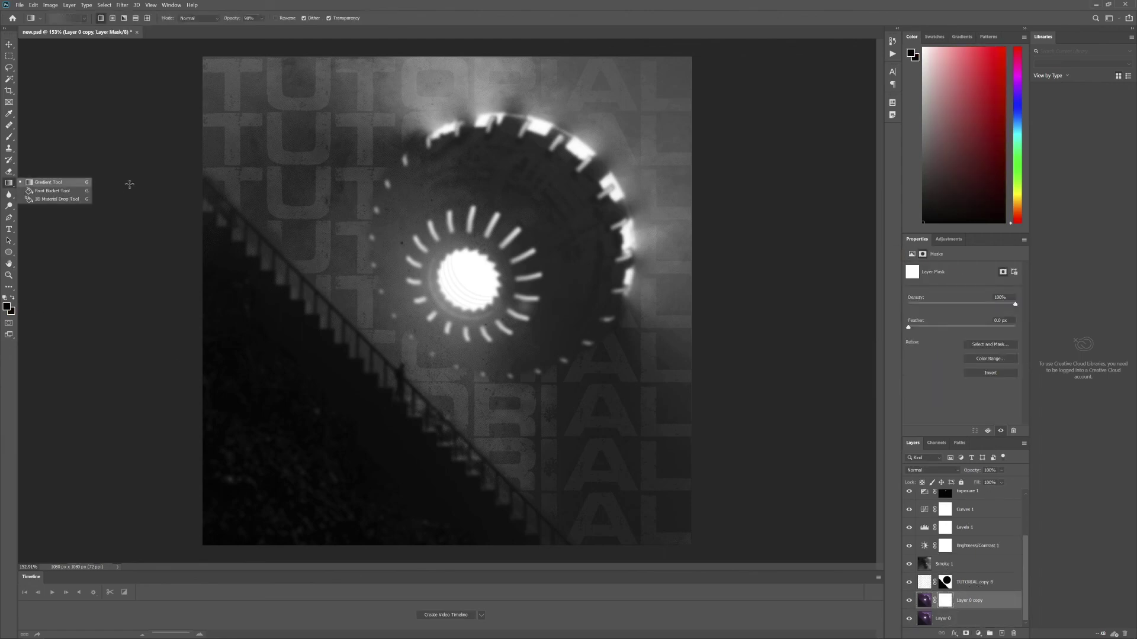
left_click(152, 5)
left_click(307, 5)
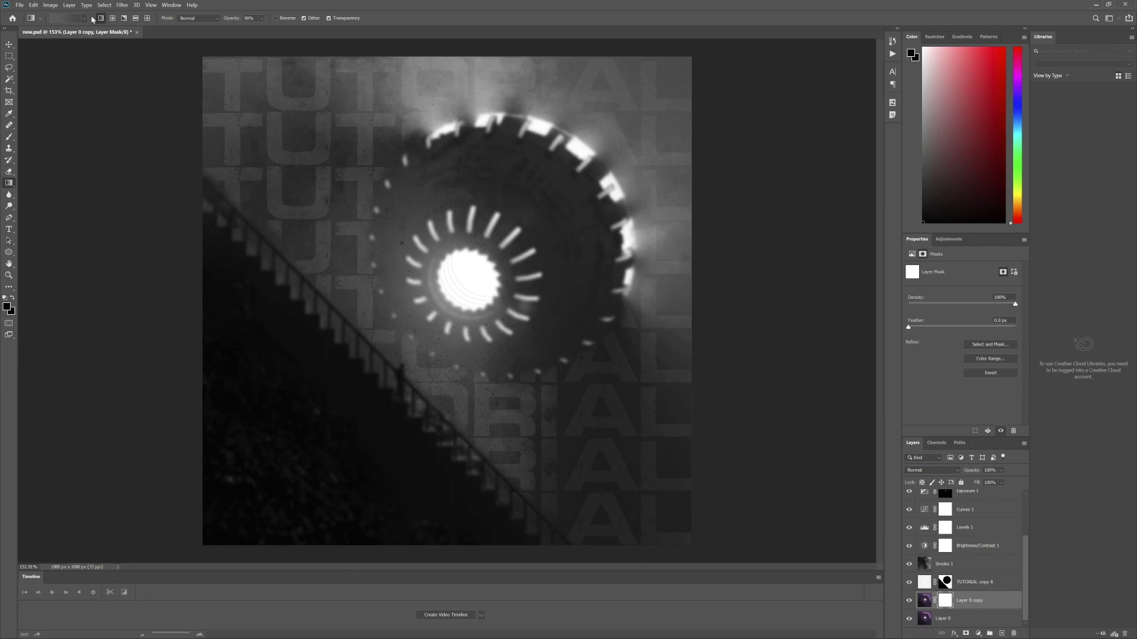
left_click(65, 17)
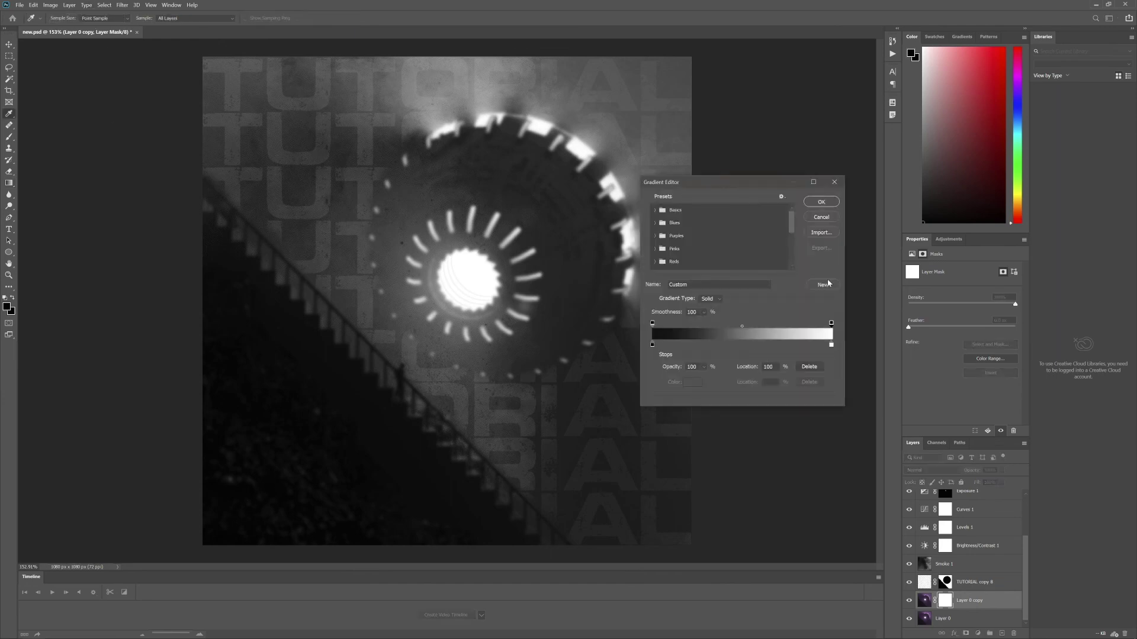
left_click(821, 202)
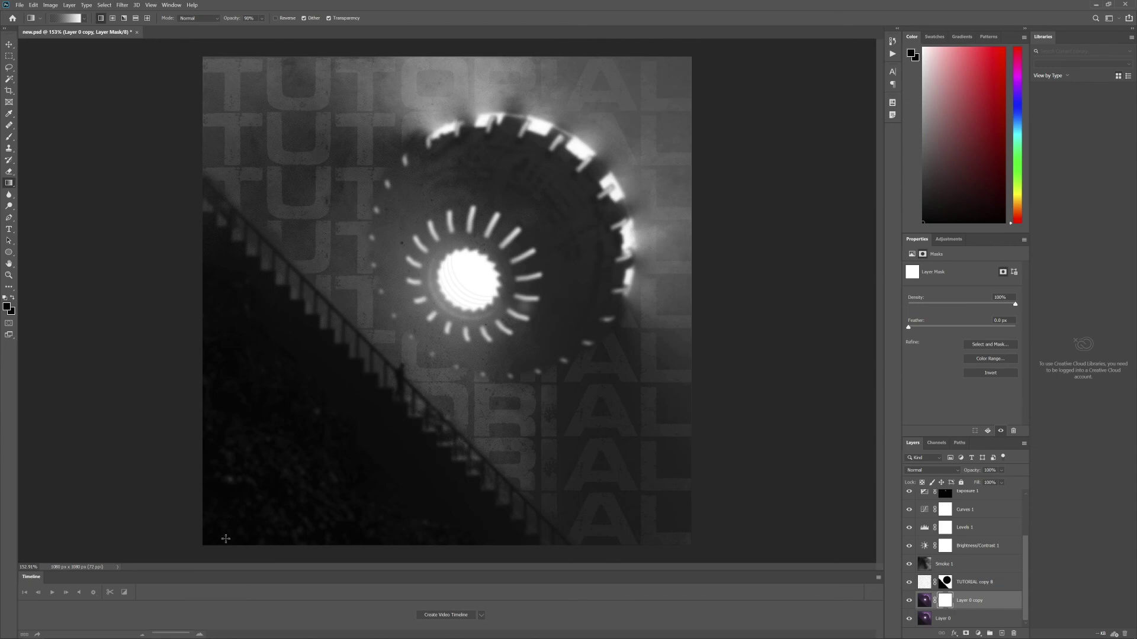
- Try the gradient on the mask, undo it, and reverse the gradient to white at 0% and black at 100%
left_click_drag(218, 538, 471, 272)
key("ctrl+z")
left_click(72, 21)
mouse_move(653, 345)
left_mouse_down()
mouse_move(803, 345)
mouse_move(652, 346)
left_mouse_up()
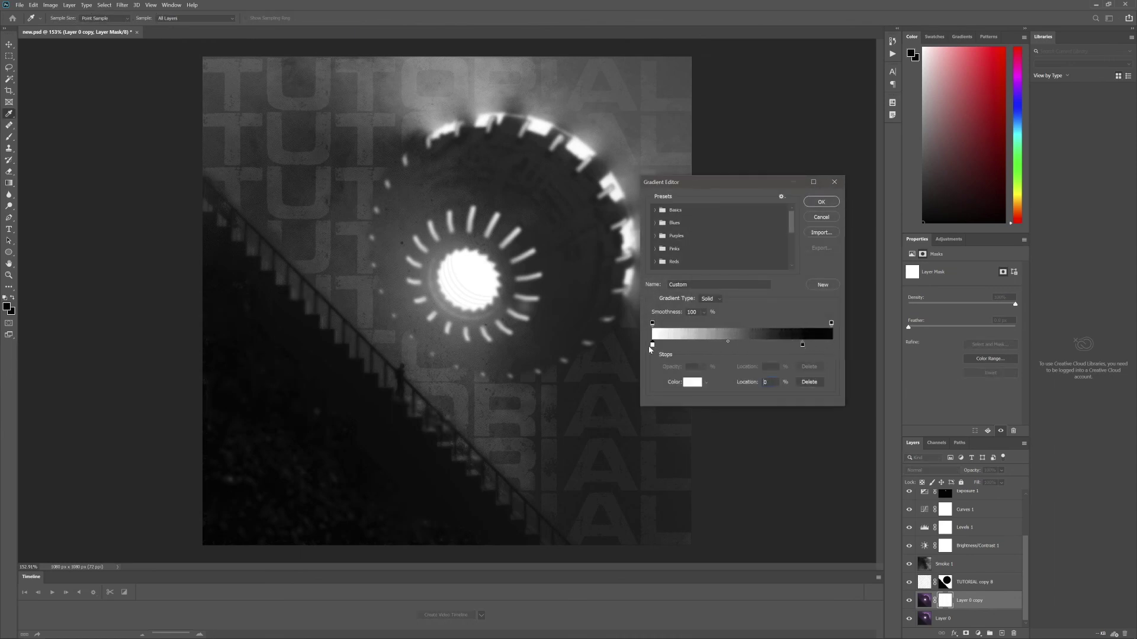
left_click_drag(803, 345, 831, 345)
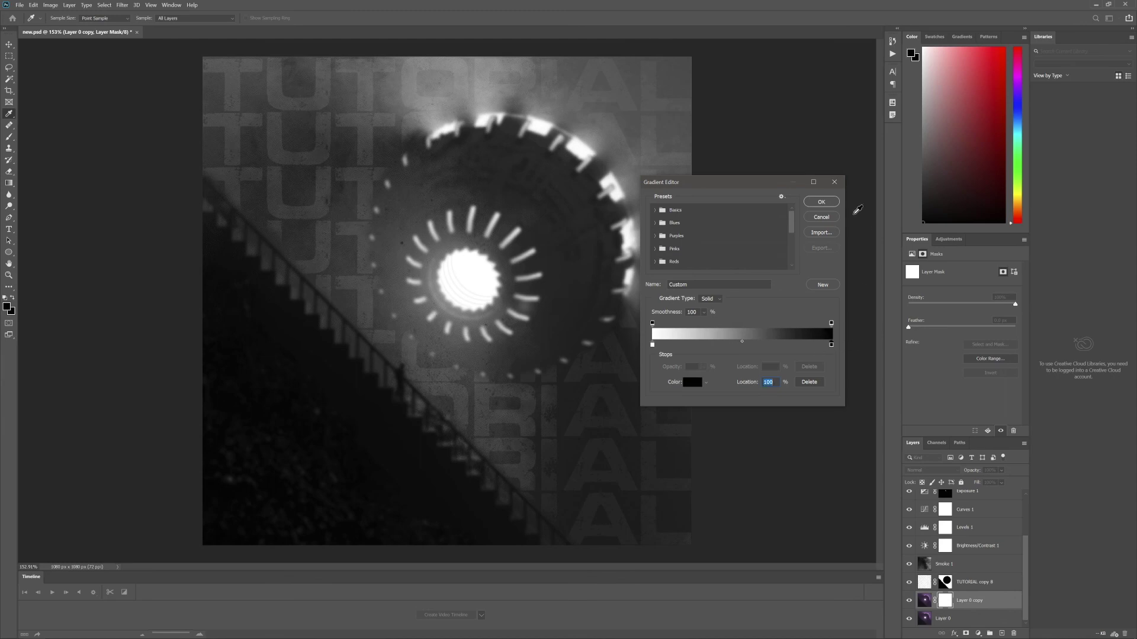
left_click(821, 202)
- Try mask gradients from the artwork's lower-left corner to the upper-right corner and to the figure, undoing each
left_click_drag(210, 535, 682, 76)
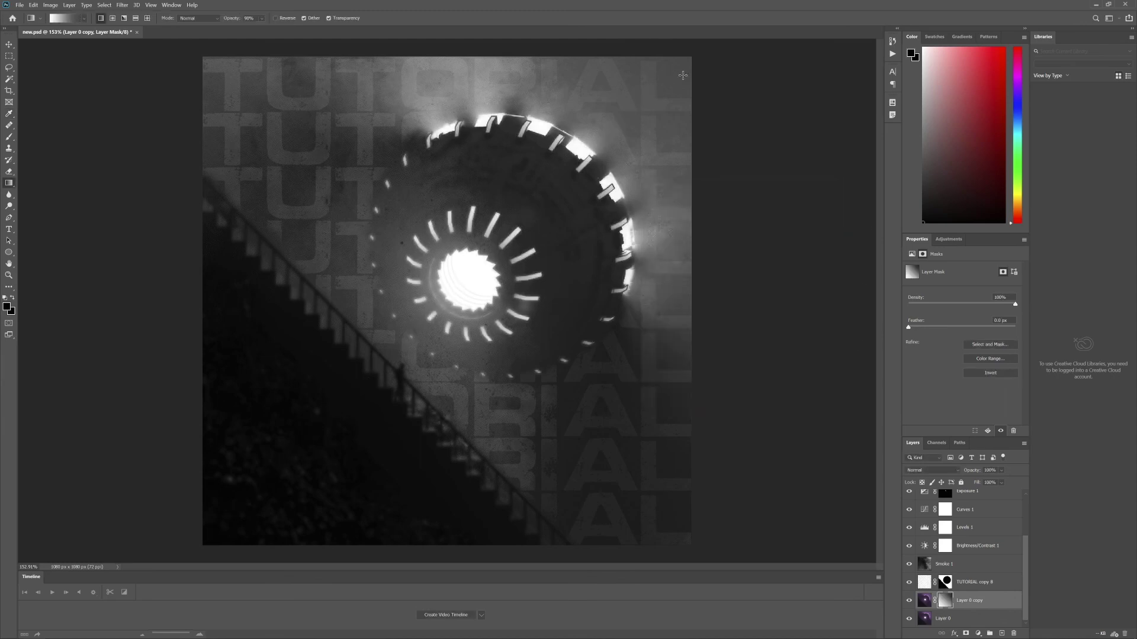
key("ctrl+z")
left_click_drag(214, 538, 400, 361)
key("ctrl+z")
- Fill the mask with a gradient from the artwork's lower-left corner to the figure on the stairs, and compare the blur hidden and shown
left_click_drag(222, 536, 393, 365)
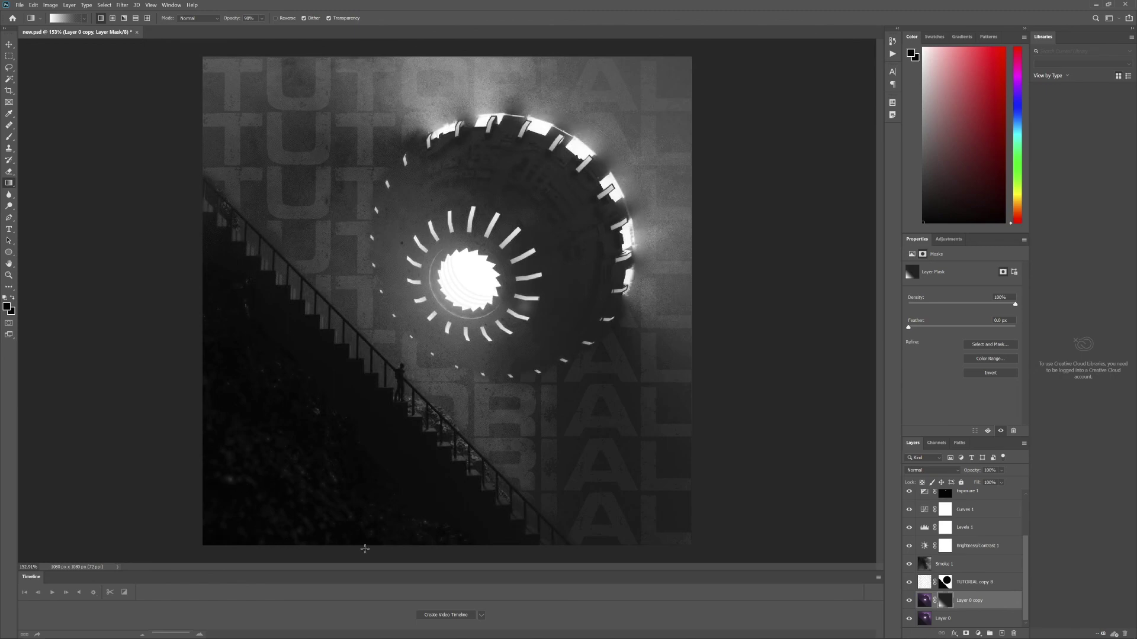
left_click(909, 602)
left_click(910, 602)
left_click(910, 602)
left_click(909, 601)
left_click(910, 602)
left_click(910, 601)
- Lower the blurred Layer 0 copy's opacity to 85% and switch to the Move tool
left_click(925, 602)
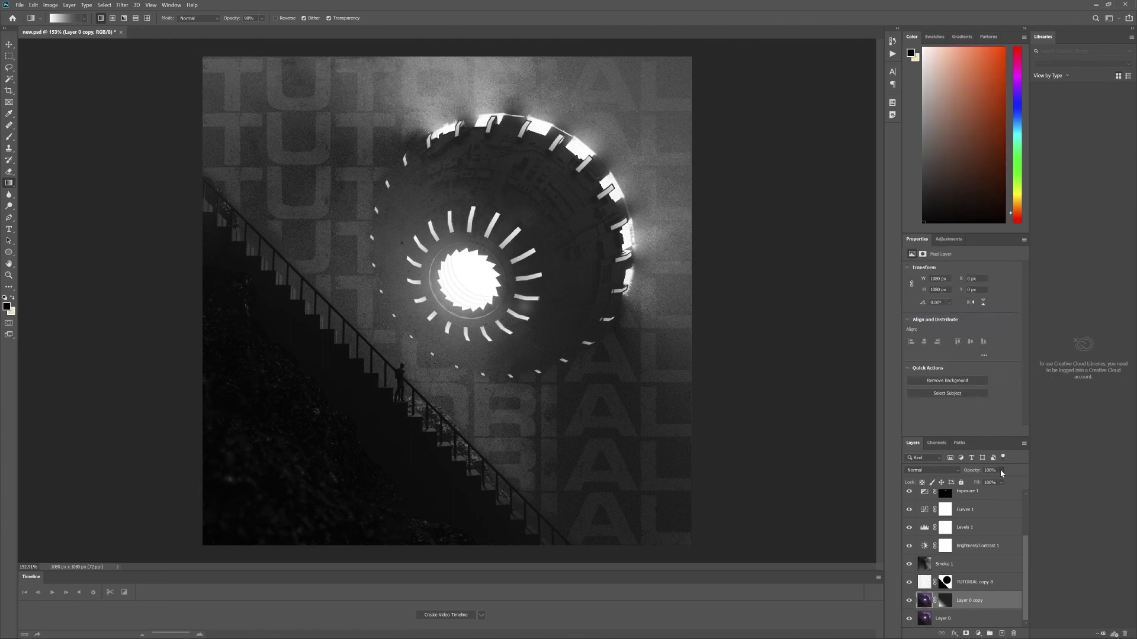
left_click_drag(995, 483, 989, 484)
left_click(994, 470)
left_click(8, 44)
scroll(168, 188, "down", 1, "alt")
scroll(166, 182, "up", 1, "alt")
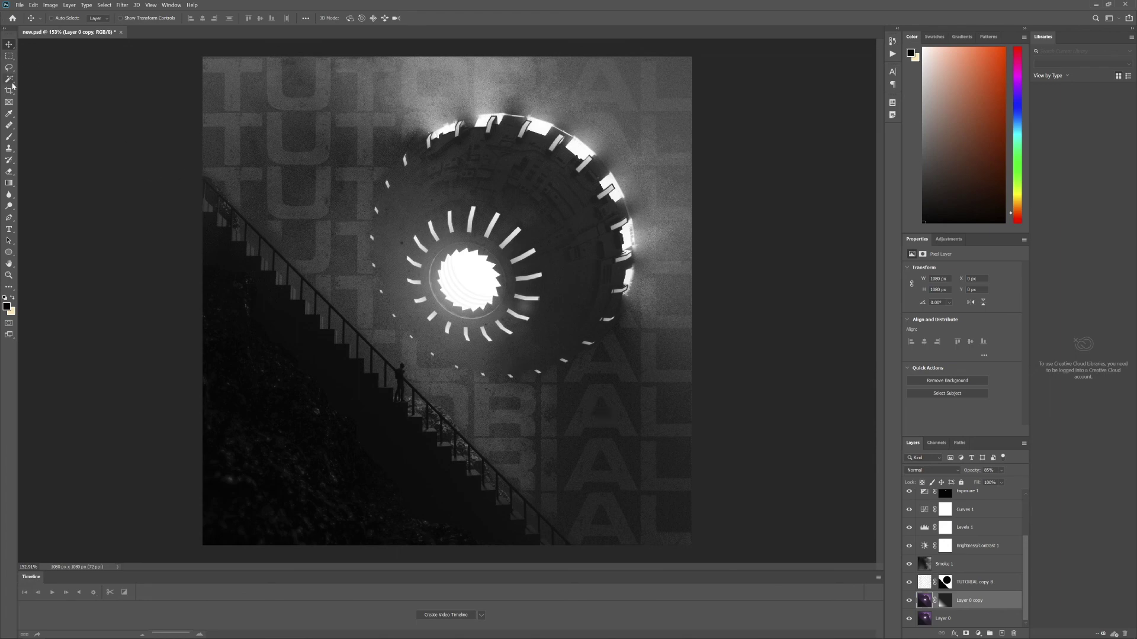
right_click(9, 47)
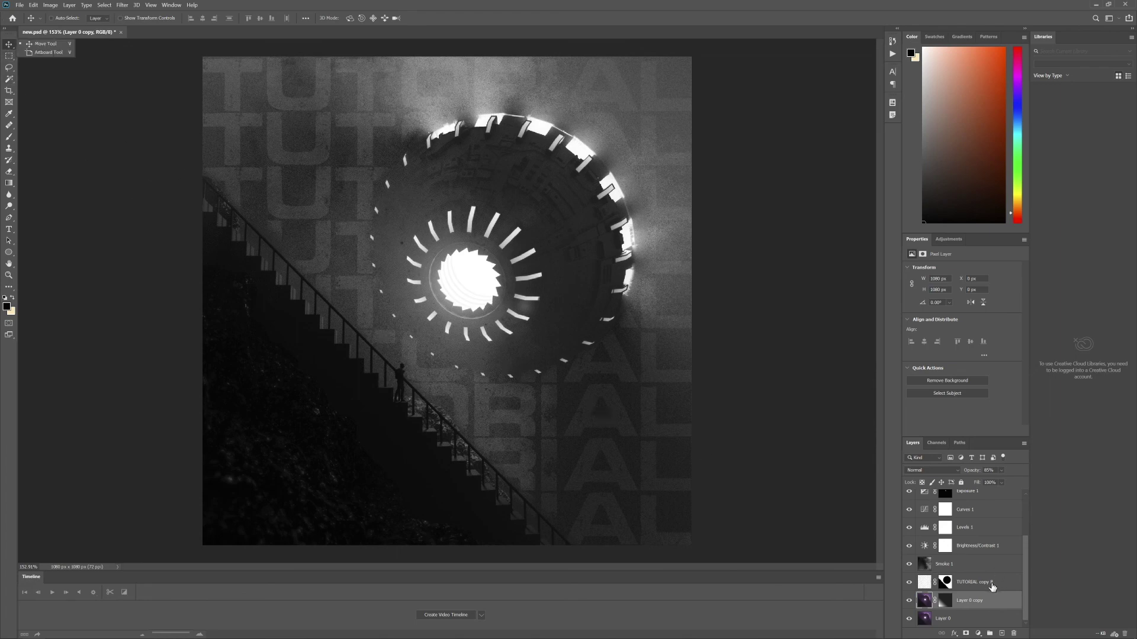
- Add a new layer directly above Hue/Saturation 1 and choose a pale peach foreground colour
left_click(982, 582)
scroll(962, 533, "up", 2)
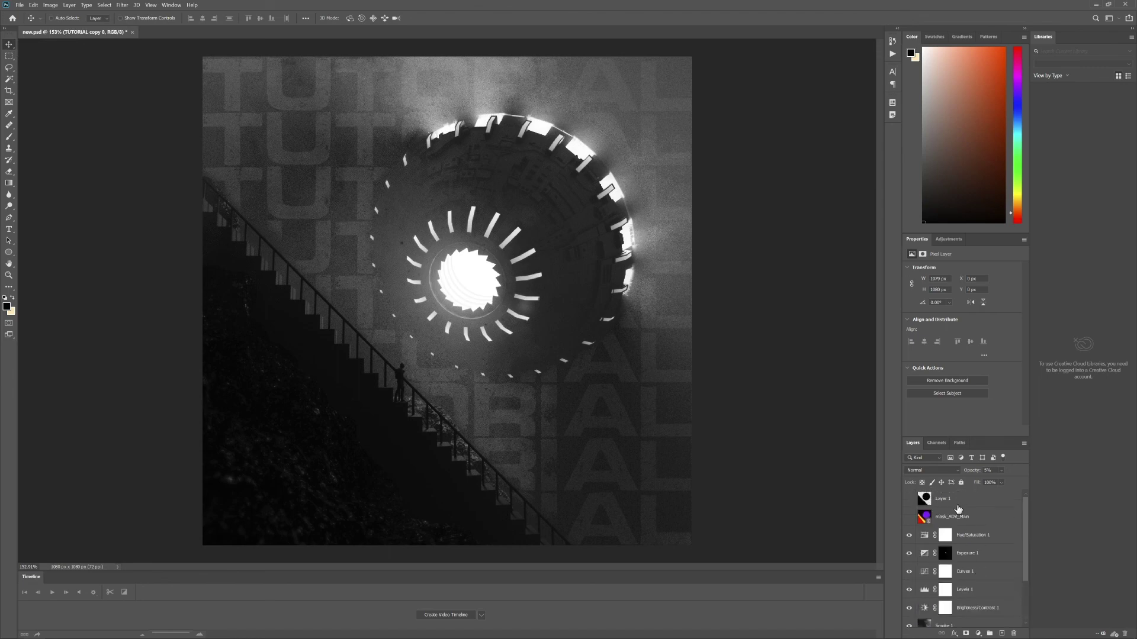
left_click(976, 535)
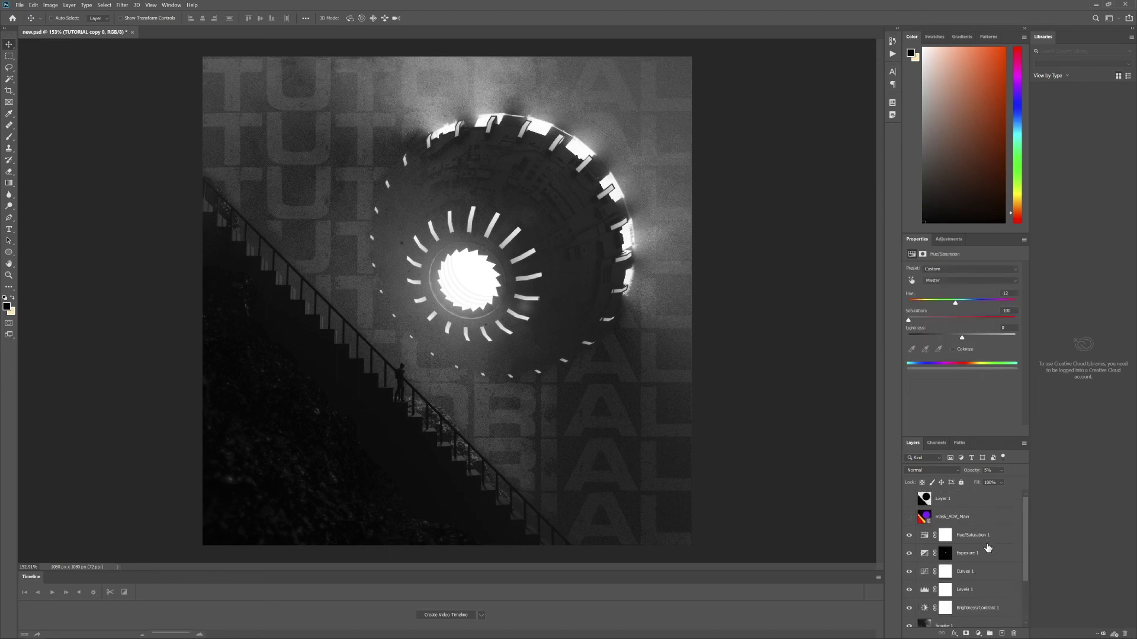
left_click(1001, 634)
left_click_drag(994, 123, 936, 23)
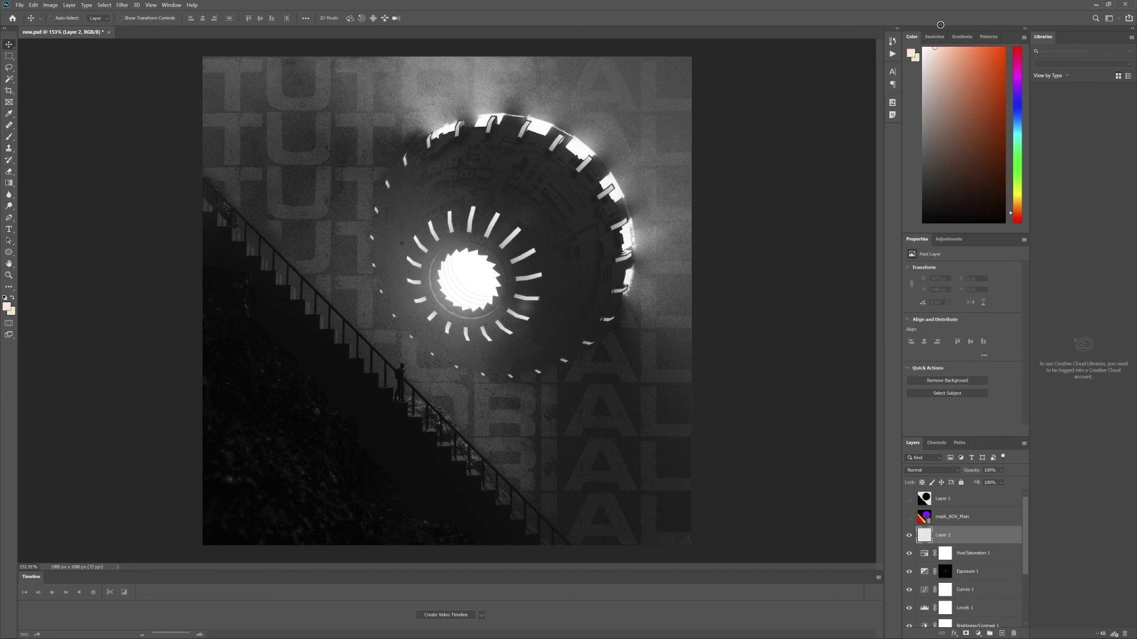
- Paint one very large soft brush dab of glow over the ship's right edge, then return to the Move tool
left_click(9, 138)
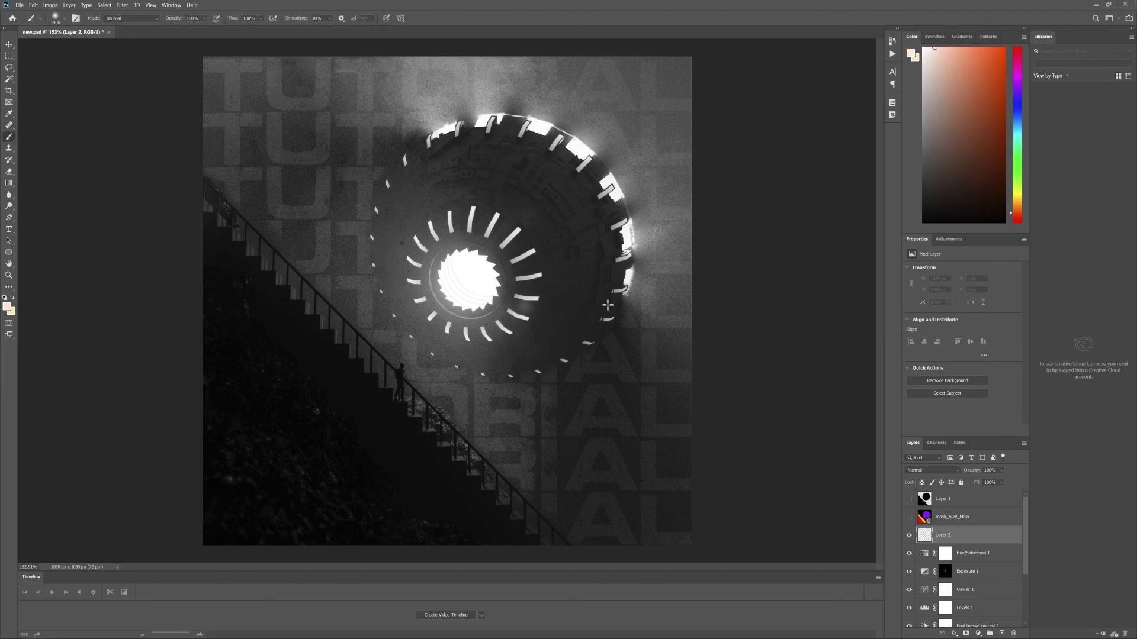
left_click(633, 290)
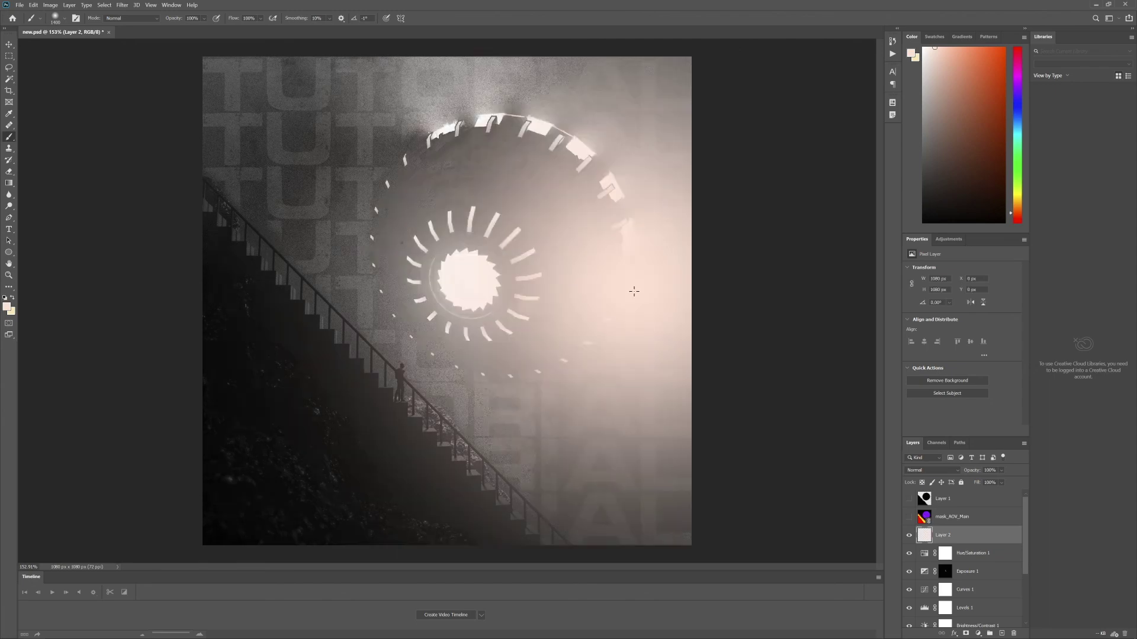
left_click(9, 44)
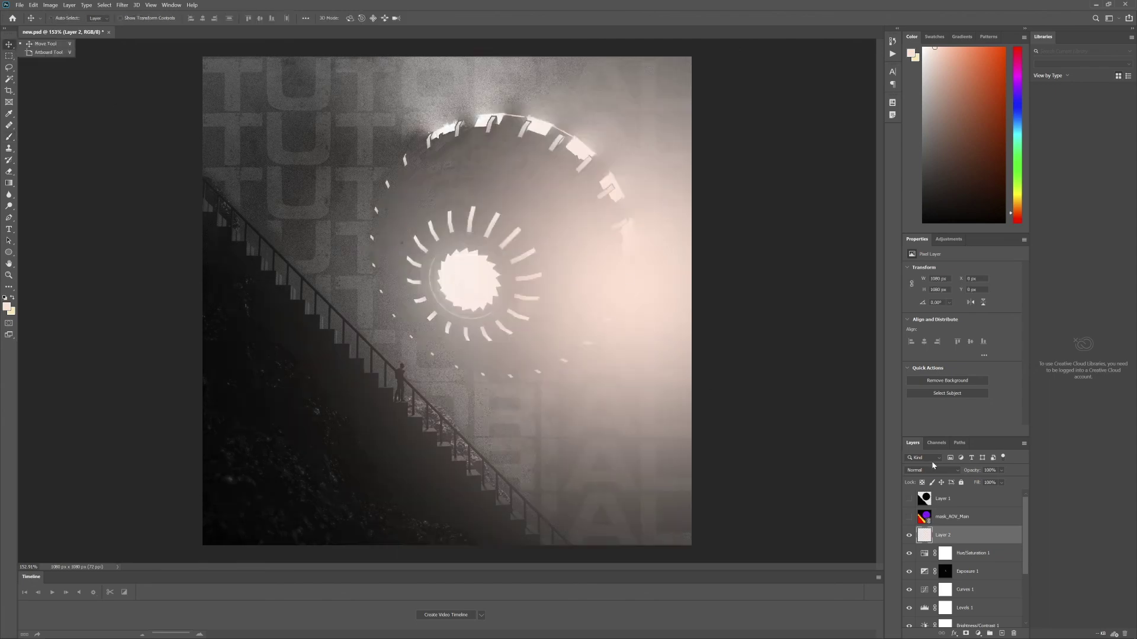
- Lower the glow layer's opacity and move it down between the Smoke 1 and TUTORIAL copy layers
left_click(1012, 501)
left_click(972, 538)
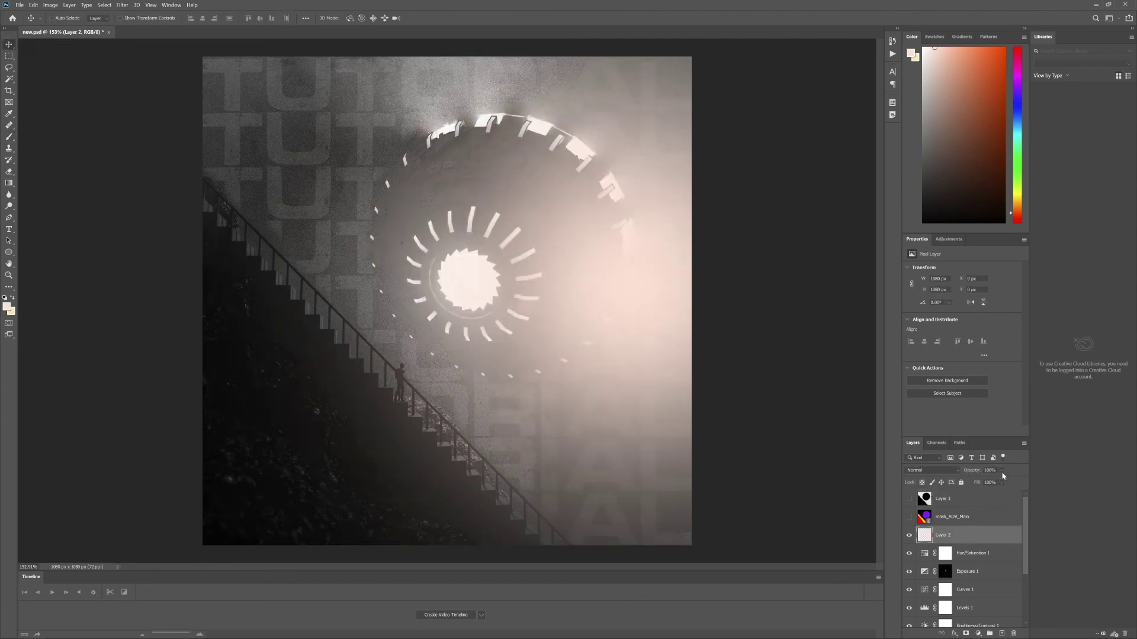
key("ctrl+z")
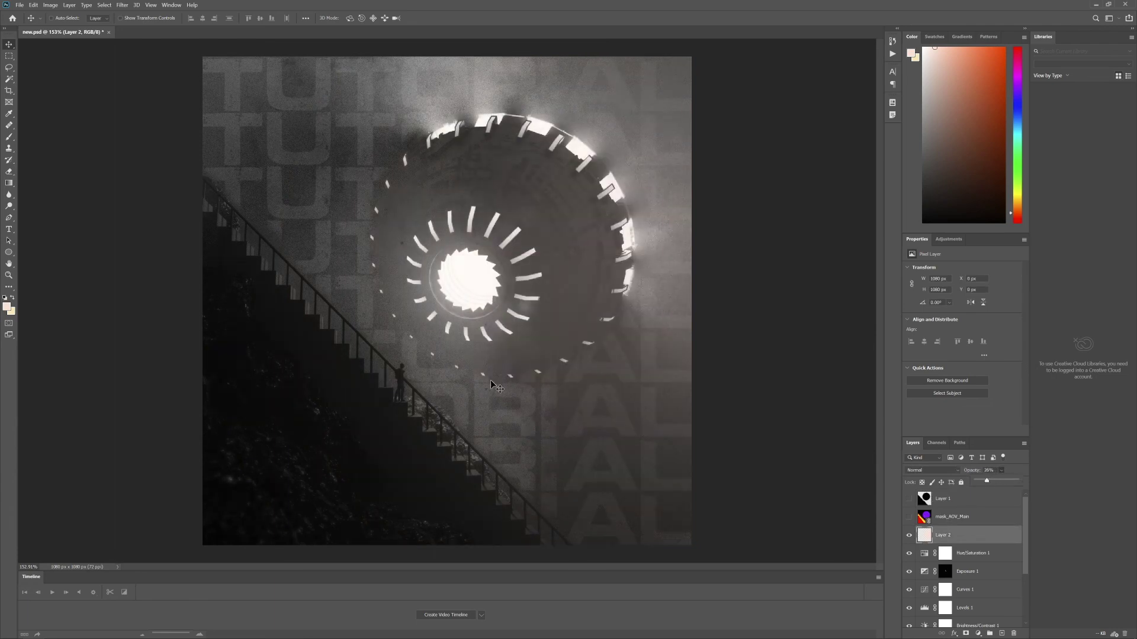
scroll(971, 533, "down", 2)
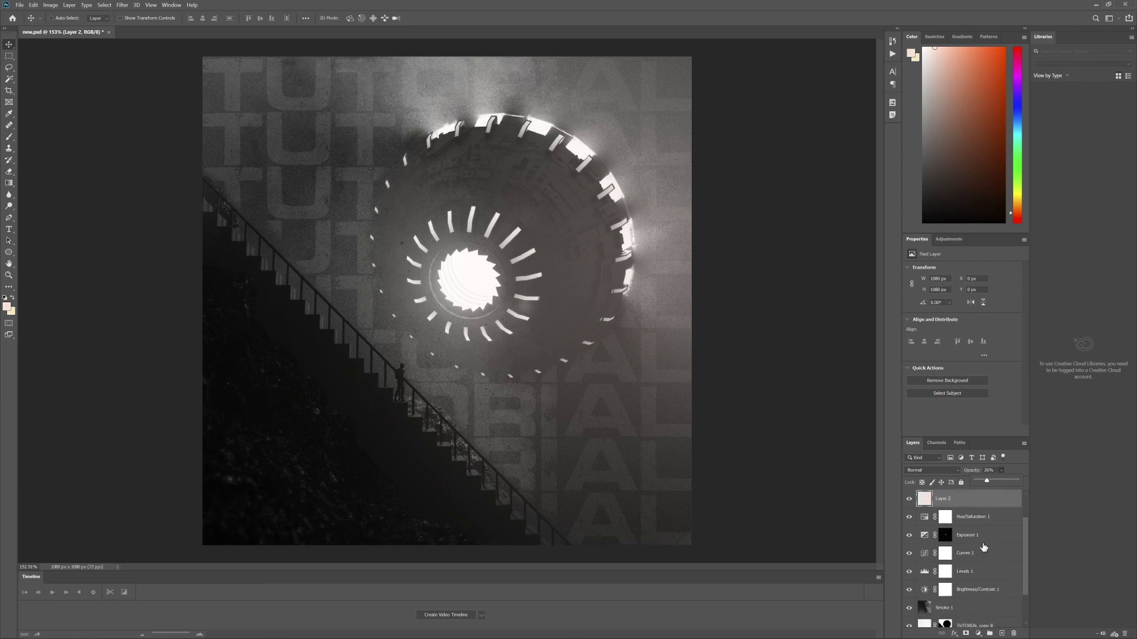
left_click_drag(968, 510, 977, 622)
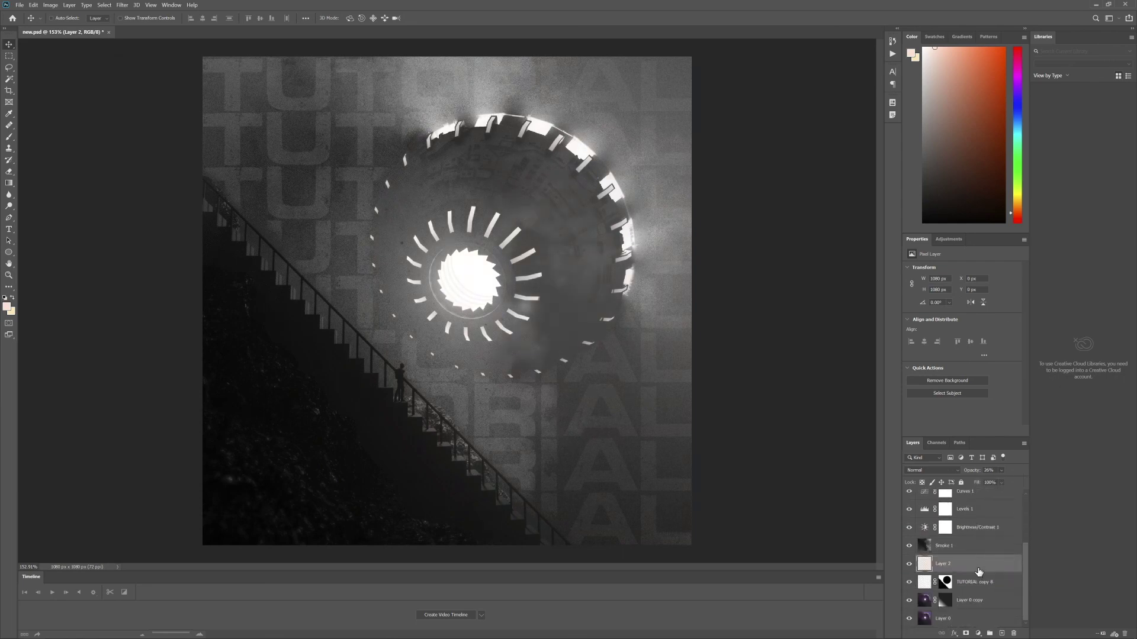
mouse_move(968, 566)
left_mouse_down()
mouse_move(967, 597)
mouse_move(967, 564)
left_mouse_up()
- Compare the artwork with the glow layer hidden and shown, and reduce the layer's opacity to 10%
left_click(910, 565)
left_click(910, 566)
left_click(910, 565)
left_click(910, 565)
left_click(1001, 471)
left_click_drag(987, 483, 986, 483)
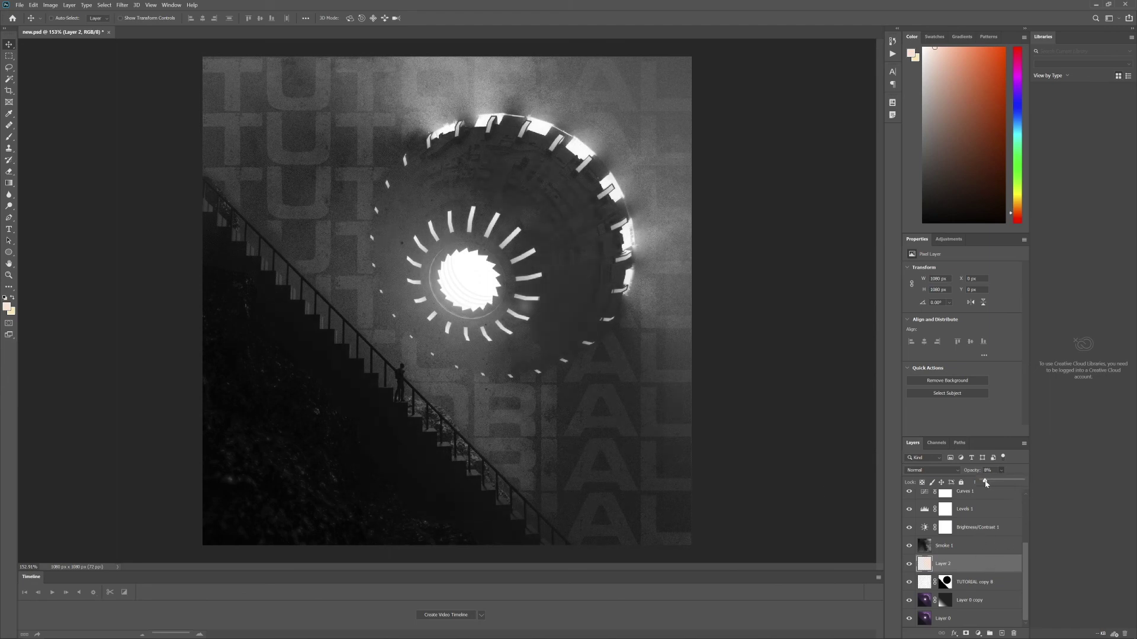
left_click(993, 470)
key("Return")
- Shift the glow toward the artwork's right edge and compare the image with the layer hidden and shown
left_click(912, 564)
left_click(911, 564)
left_click(910, 564)
left_click(8, 46)
left_click_drag(571, 343, 733, 356)
left_click(910, 564)
left_click(911, 565)
left_click(910, 564)
left_click(909, 564)
scroll(990, 570, "up", 3)
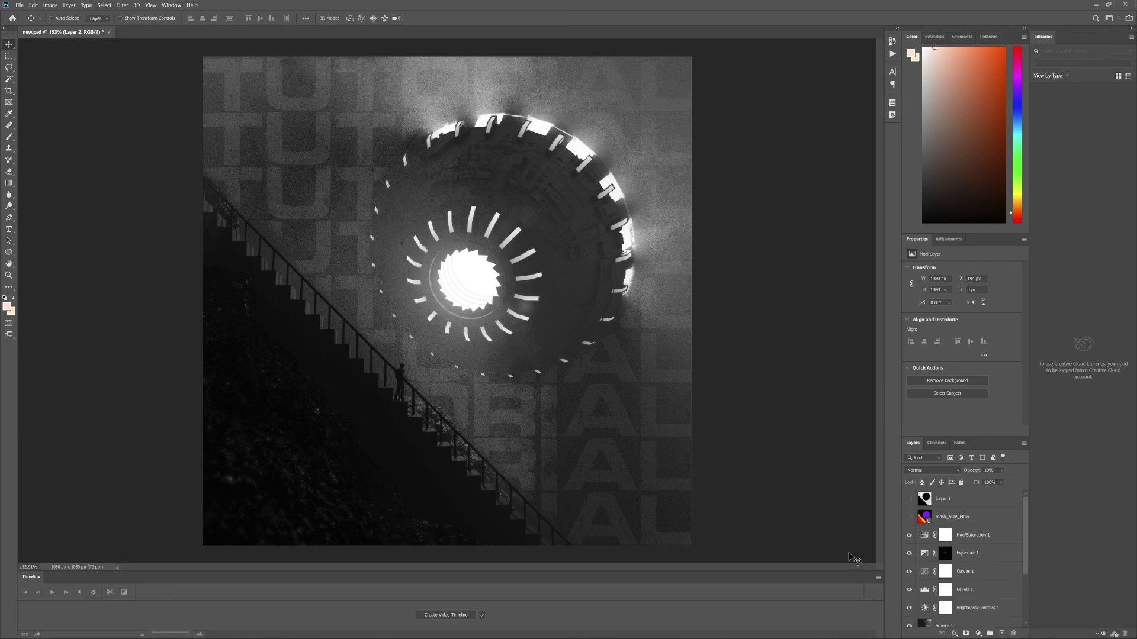
- Switch to the Instagram reference post in the browser, go back one image, and arrange it beside the Photoshop artwork
key("alt+Tab")
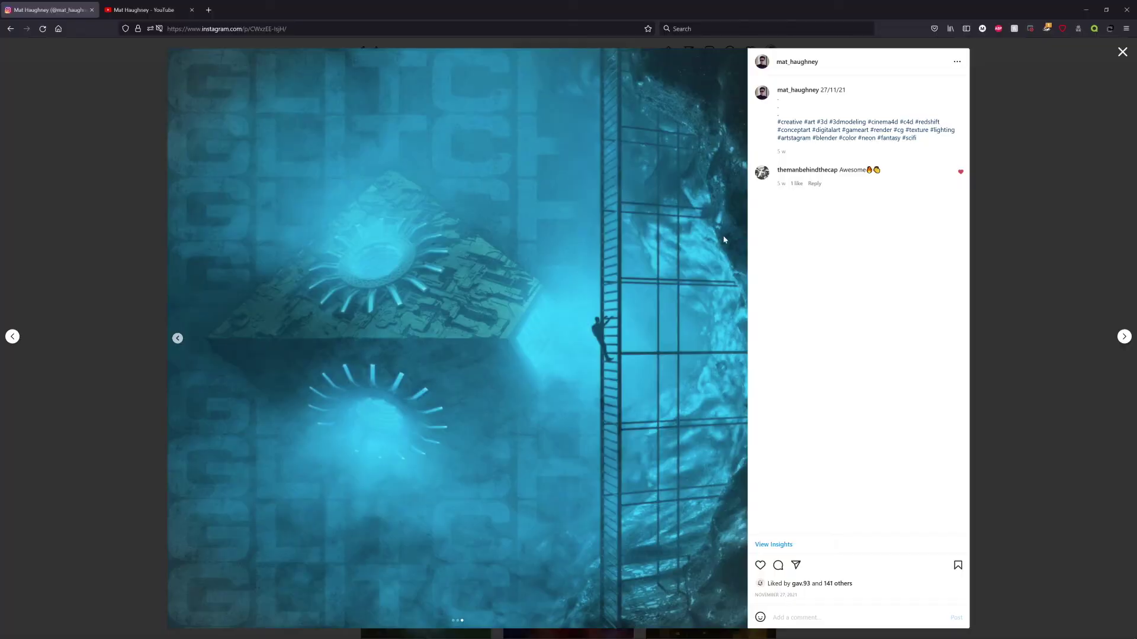
double_click(815, 11)
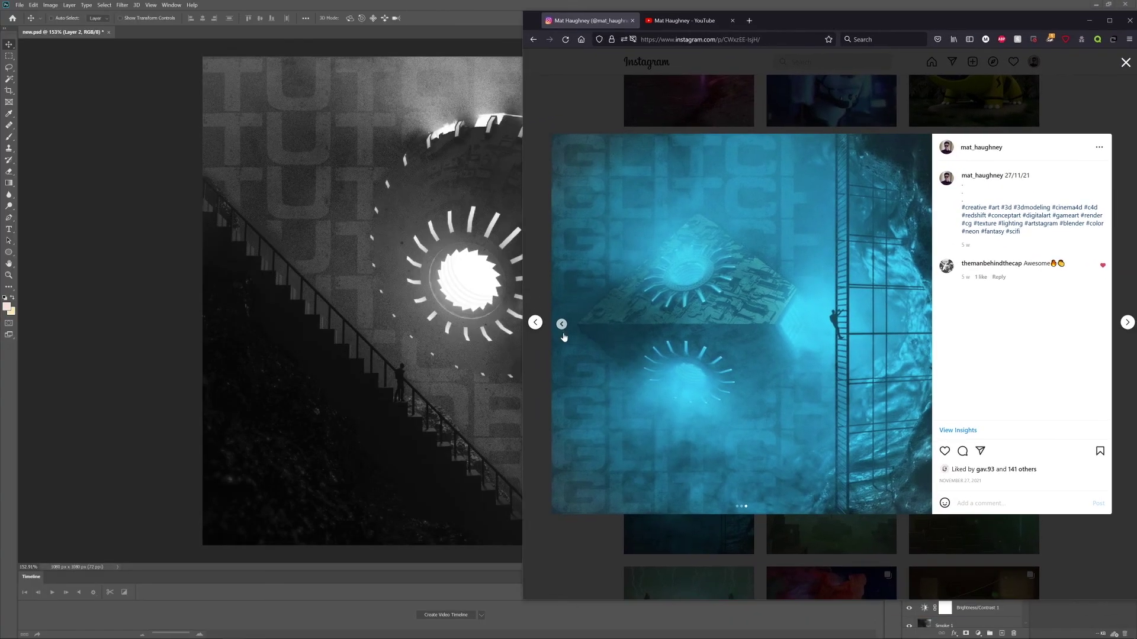
left_click(562, 327)
left_click_drag(481, 5, 363, 17)
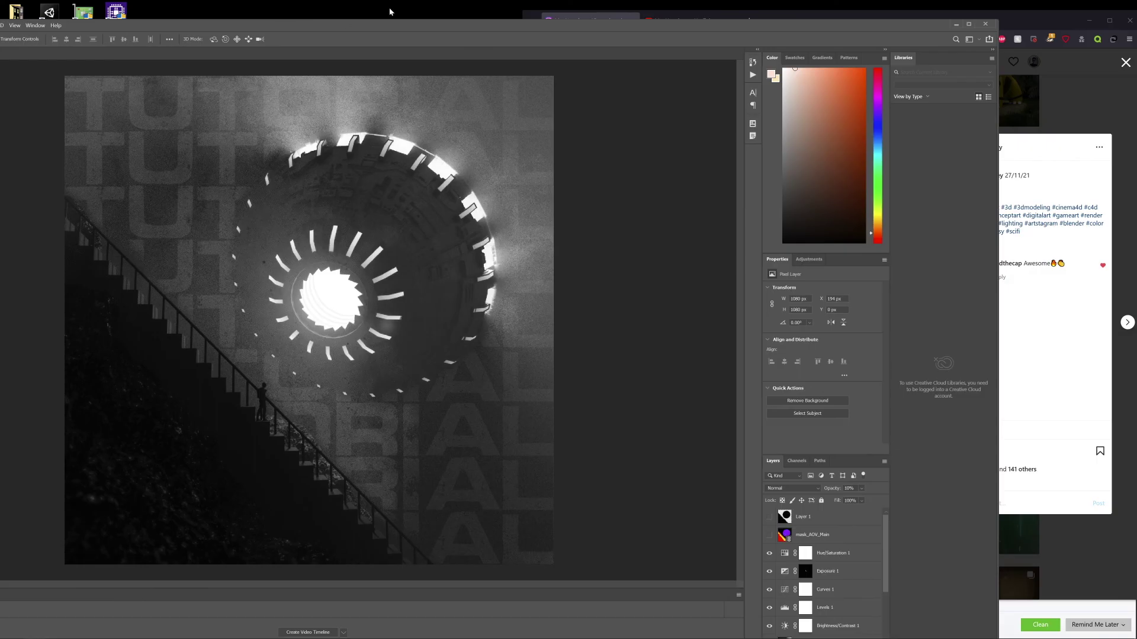
left_click_drag(445, 32, 423, 8)
left_click_drag(998, 23, 972, 22)
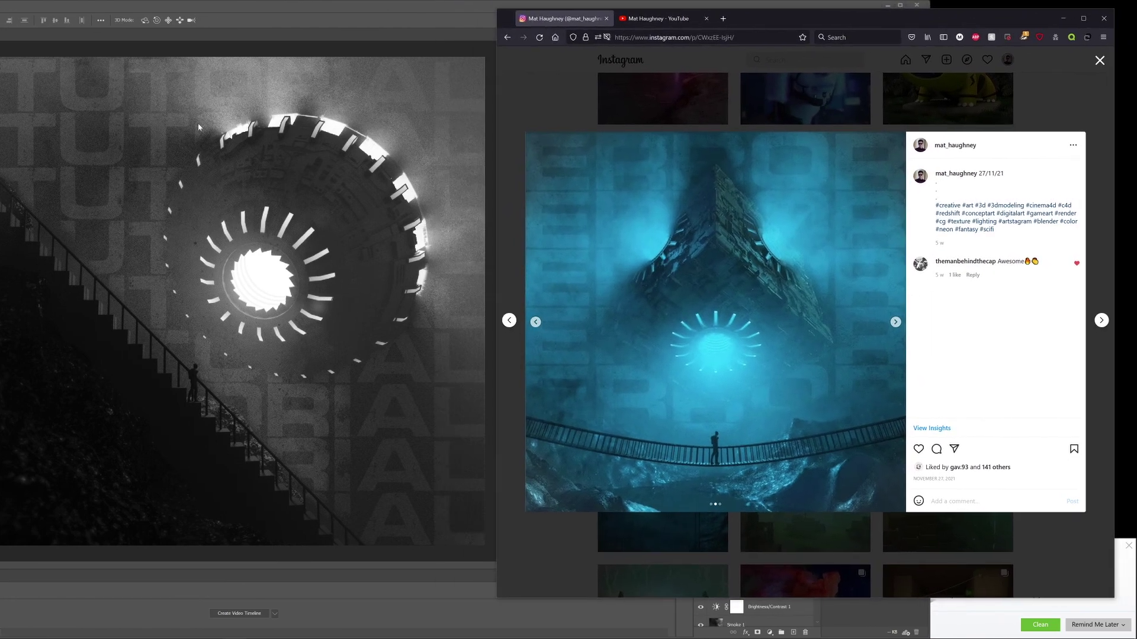